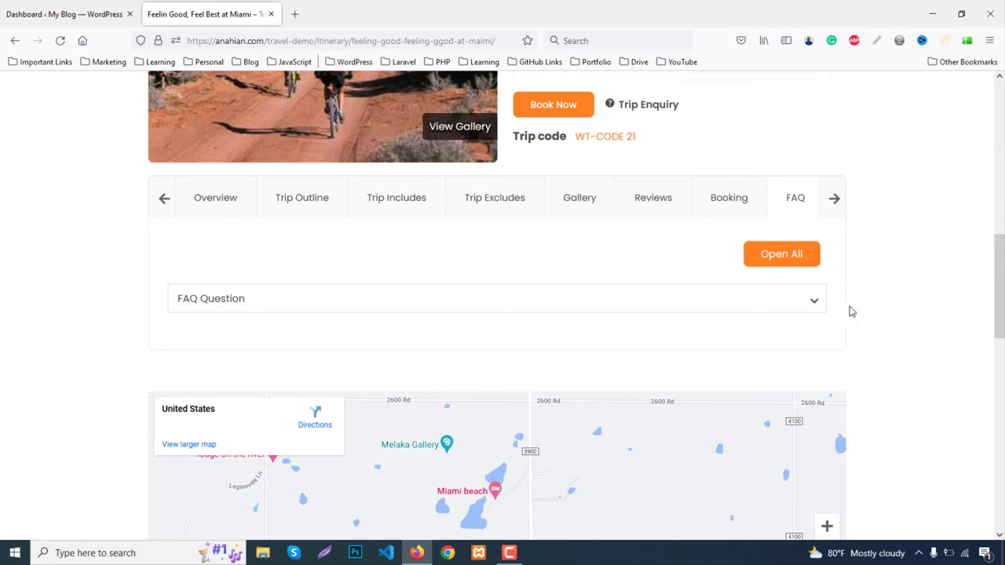
Expand the trip's FAQ answer, then show the Booking tab's date and pricing options
left_click(814, 300)
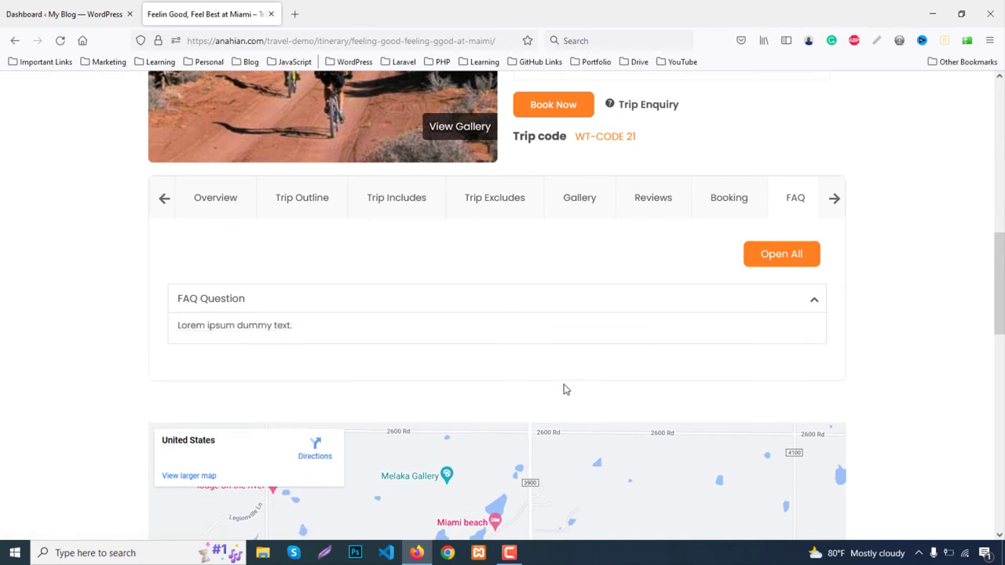
scroll(568, 390, "up", 3)
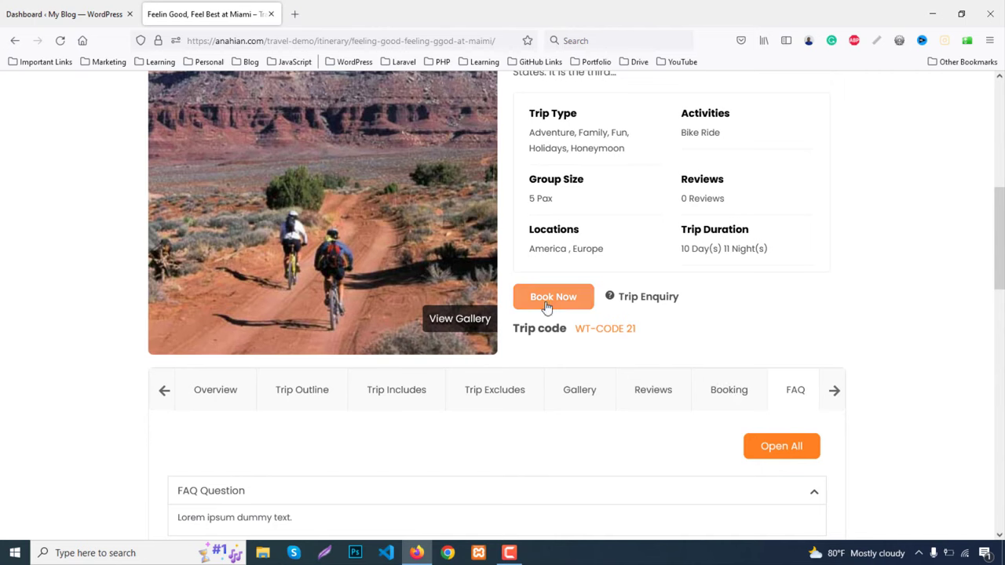
left_click(548, 306)
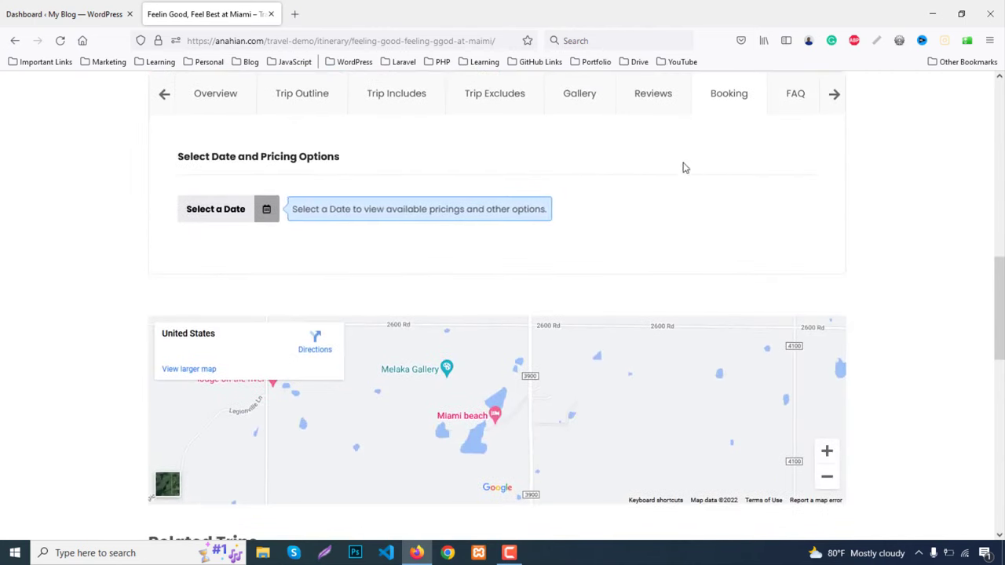
Pick September 30 as the trip start date in the booking calendar
left_click(266, 212)
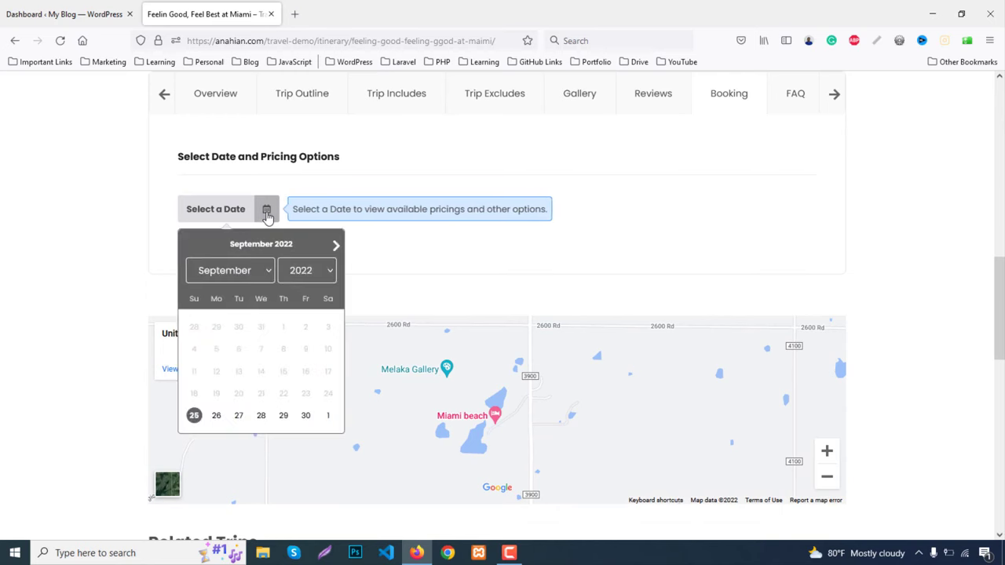
left_click(238, 418)
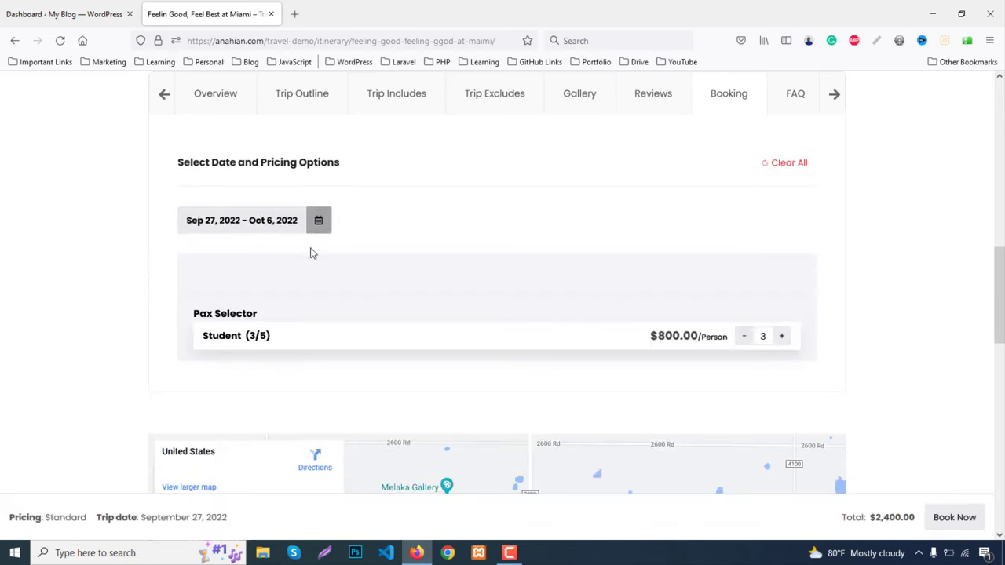
left_click(317, 221)
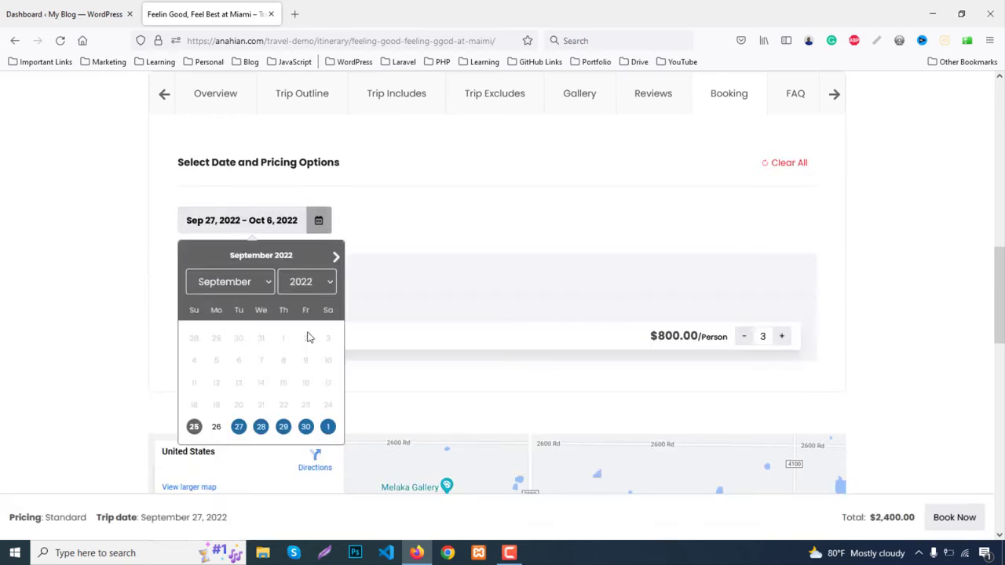
left_click(306, 428)
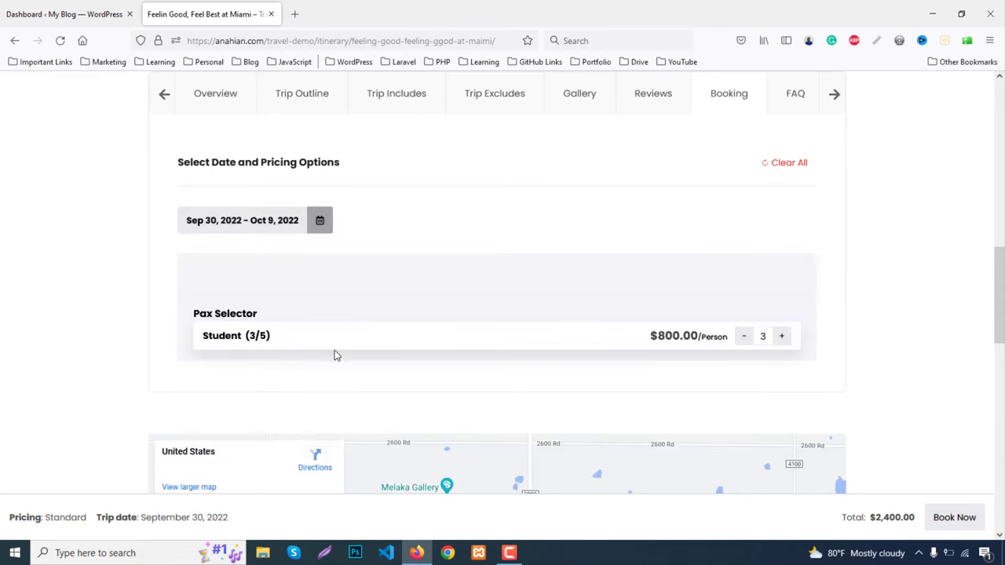
scroll(364, 349, "up", 2)
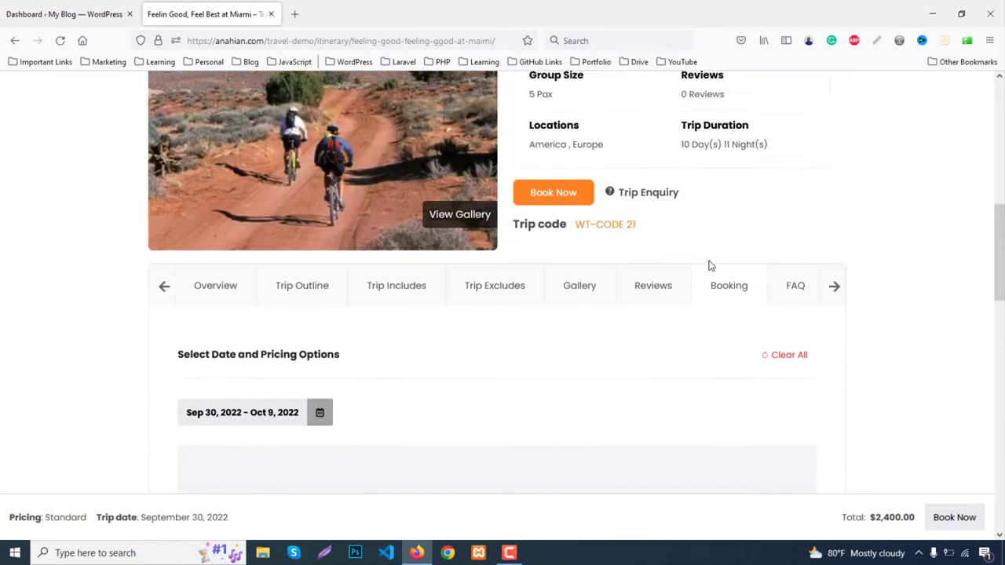
scroll(275, 381, "down", 2)
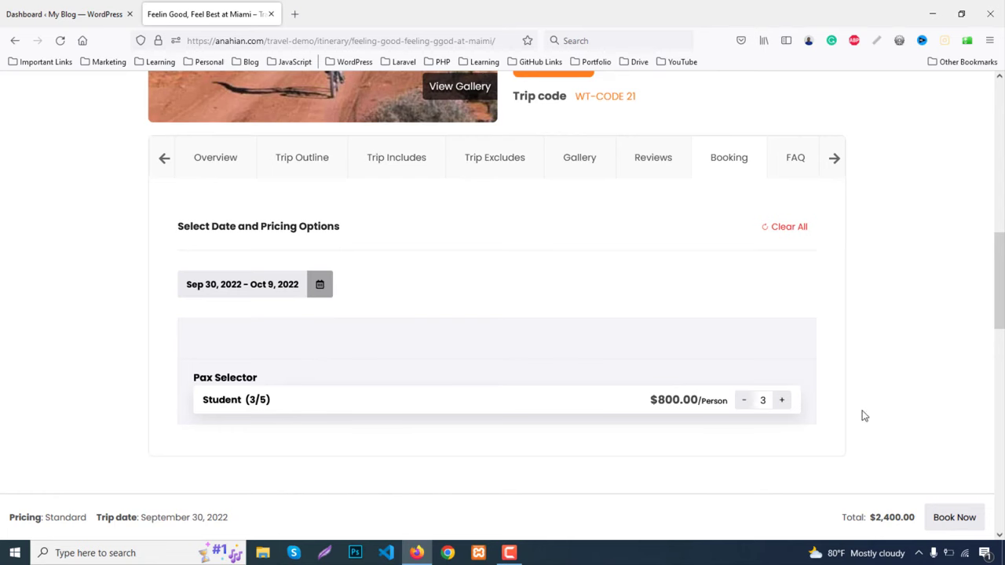
scroll(751, 376, "down", 1)
Set the Student count to 4 ($3,200.00 total) and Book Now to reach checkout
left_click(779, 337)
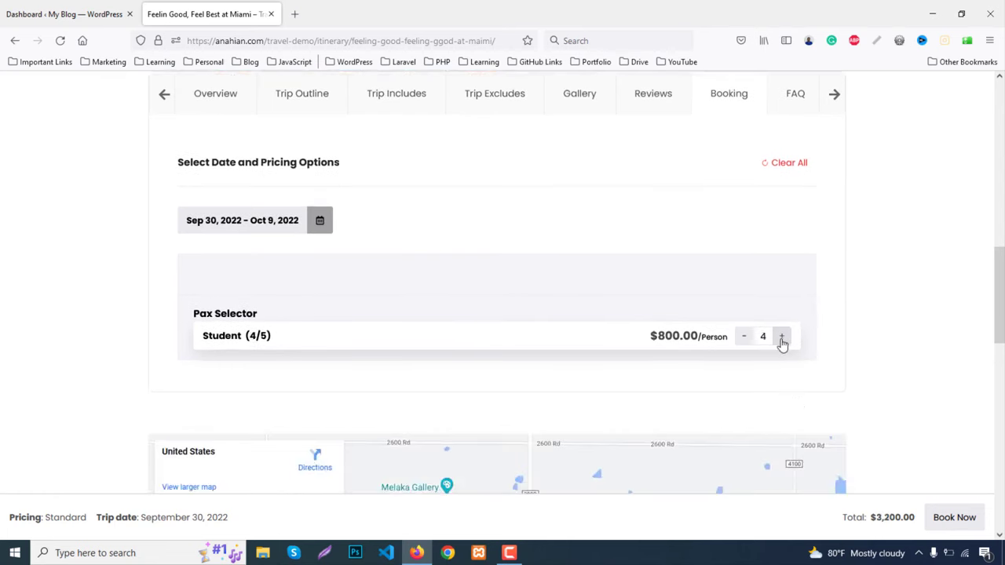
left_click(782, 338)
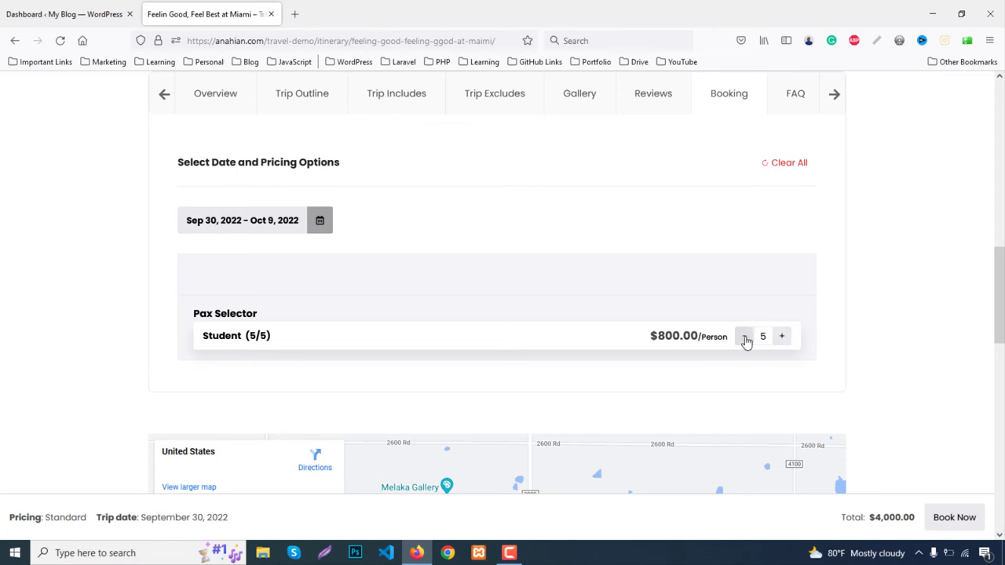
left_click(745, 337)
left_click(745, 337)
left_click(745, 338)
left_click(744, 337)
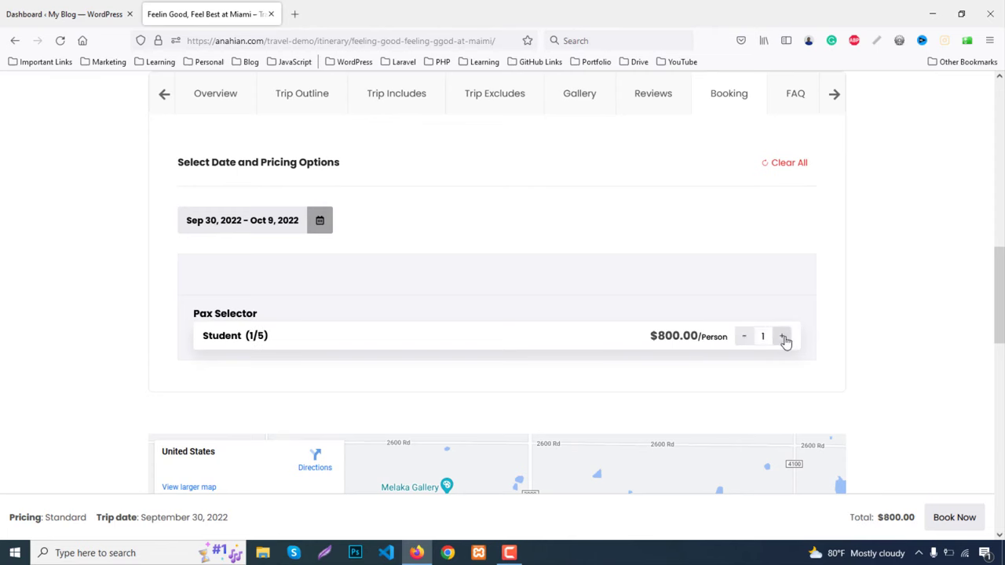
left_click(783, 337)
left_click(783, 338)
left_click(783, 338)
scroll(841, 345, "down", 3)
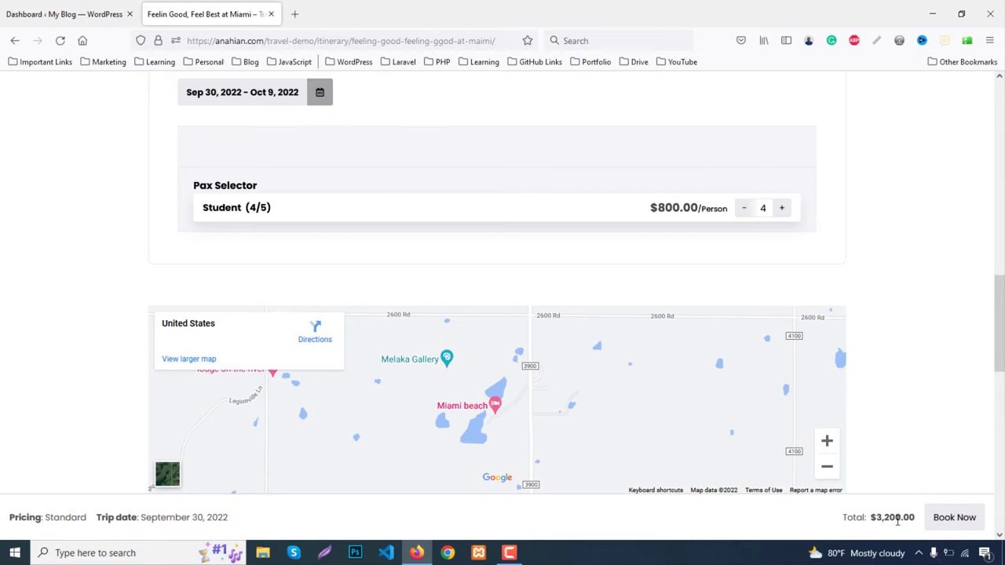
scroll(396, 395, "down", 3)
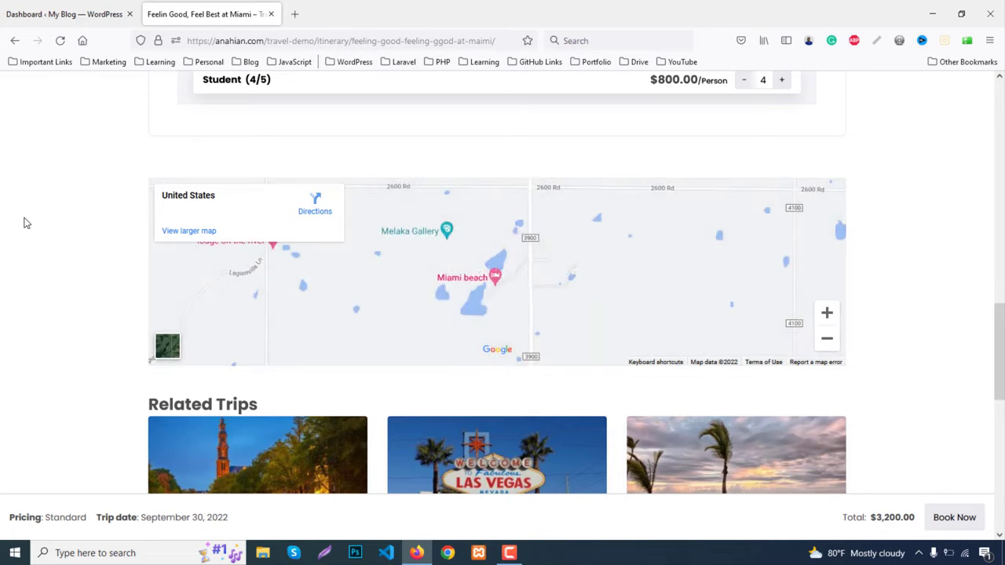
scroll(22, 266, "down", 3)
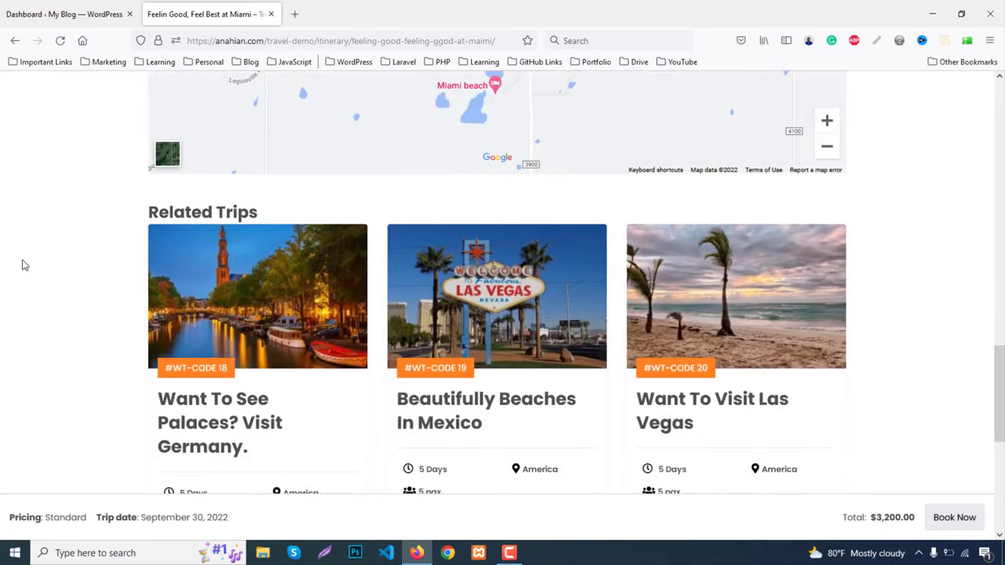
scroll(11, 269, "down", 3)
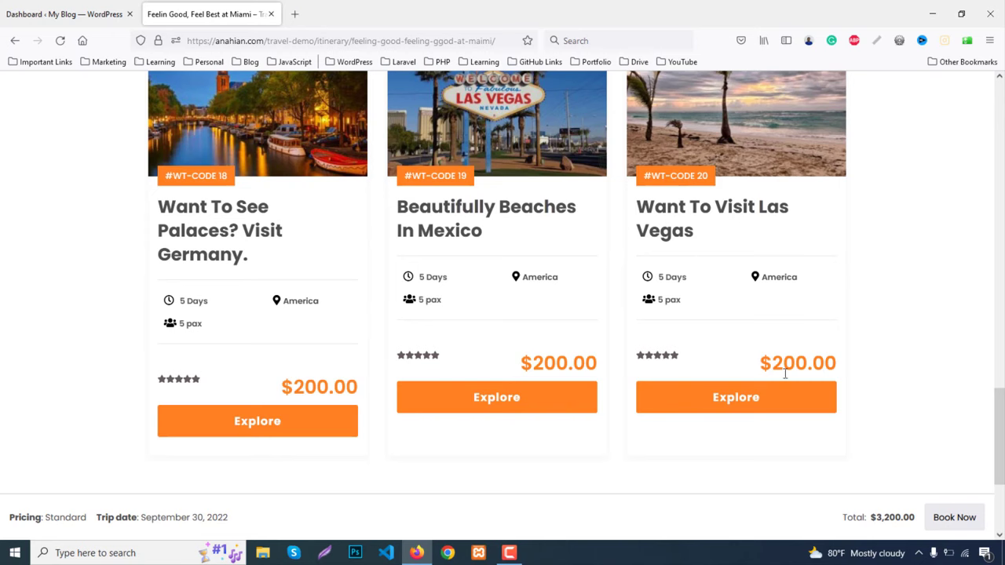
left_click(946, 524)
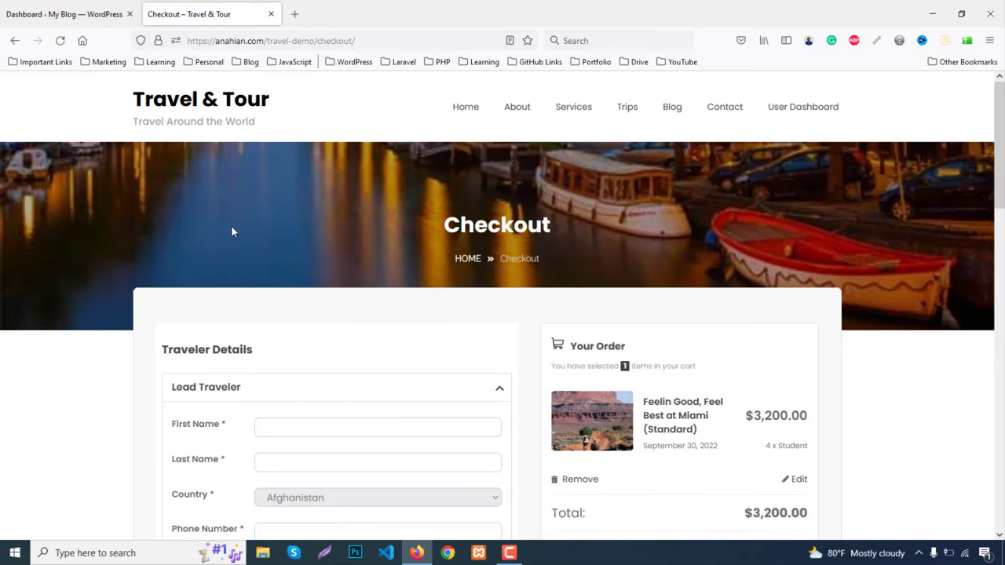
Enter the lead traveler's first and last name and set country to Bangladesh
scroll(73, 277, "down", 3)
scroll(49, 291, "down", 2)
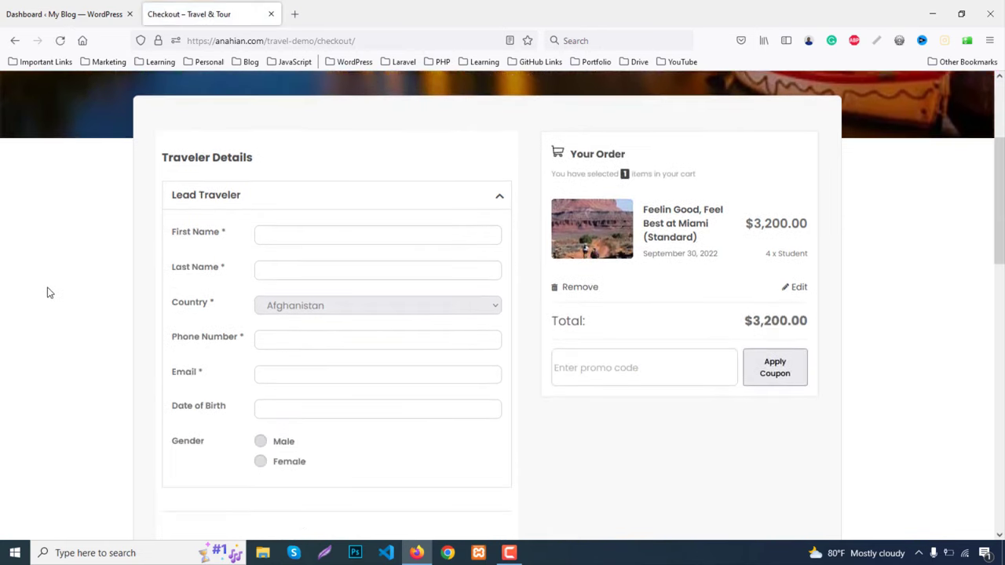
left_click(287, 236)
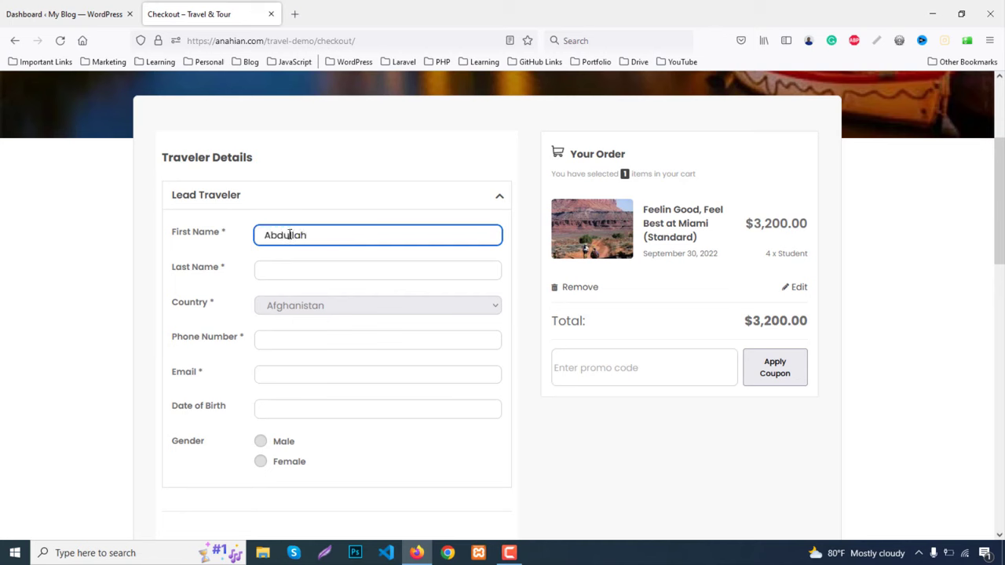
key("Tab")
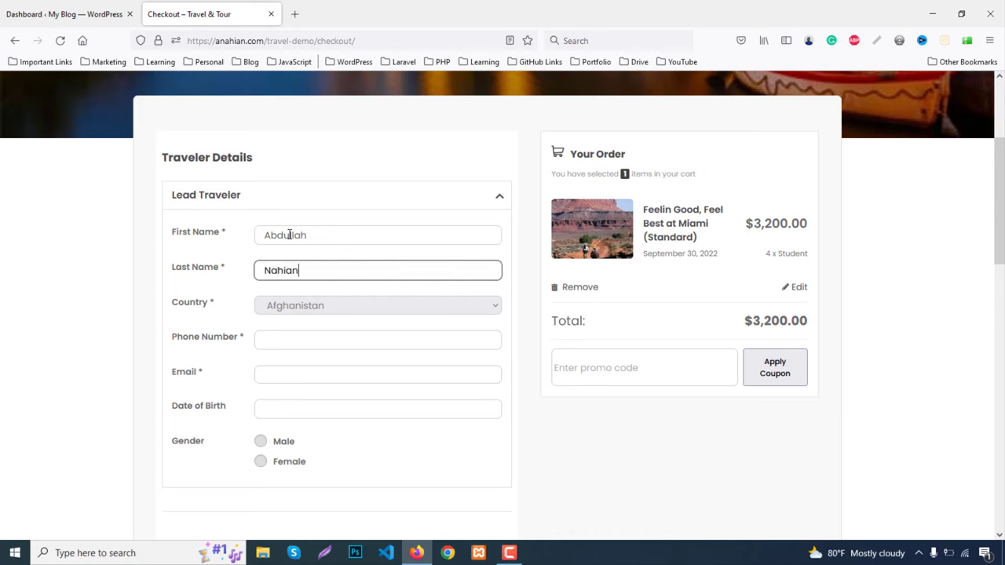
scroll(314, 235, "down", 2)
left_click(332, 179)
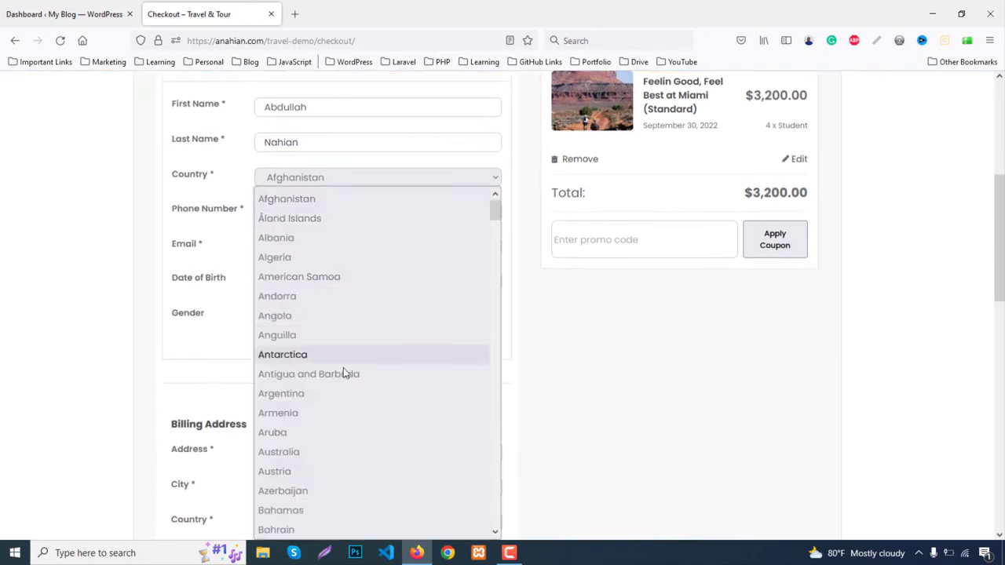
scroll(341, 385, "down", 8)
scroll(317, 281, "up", 4)
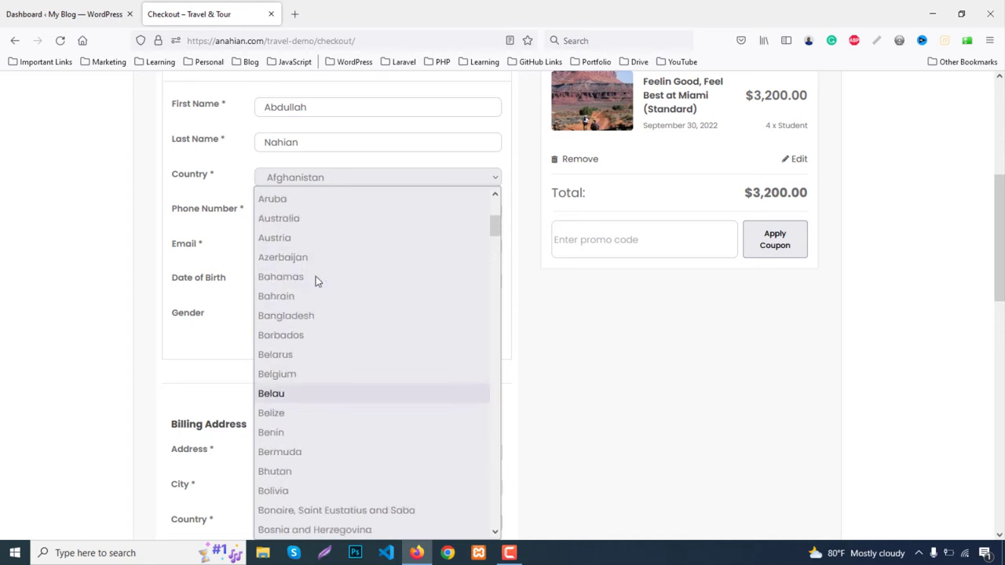
left_click(317, 317)
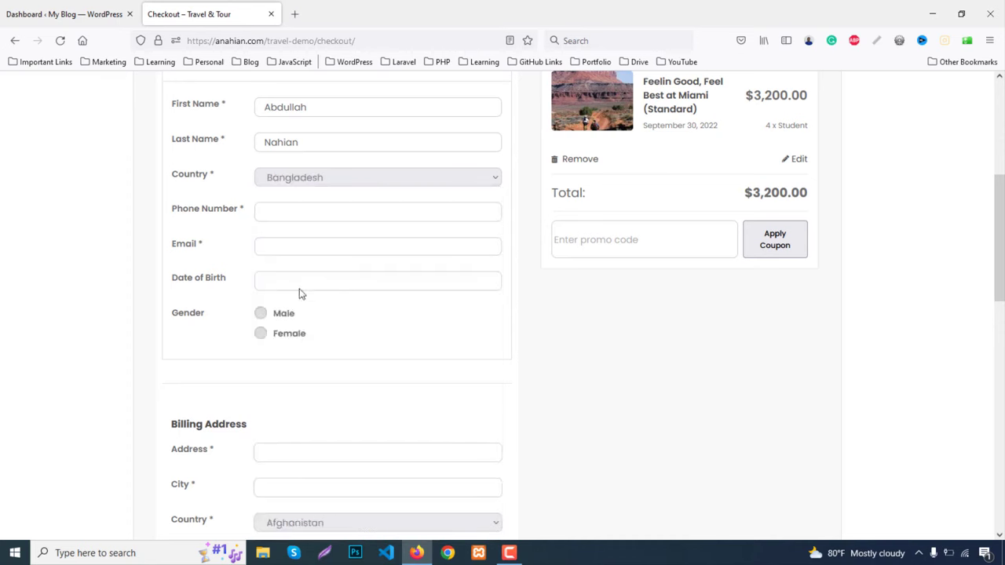
Fill in the traveler's phone number and e-mail address, and set gender to Male
left_click(287, 217)
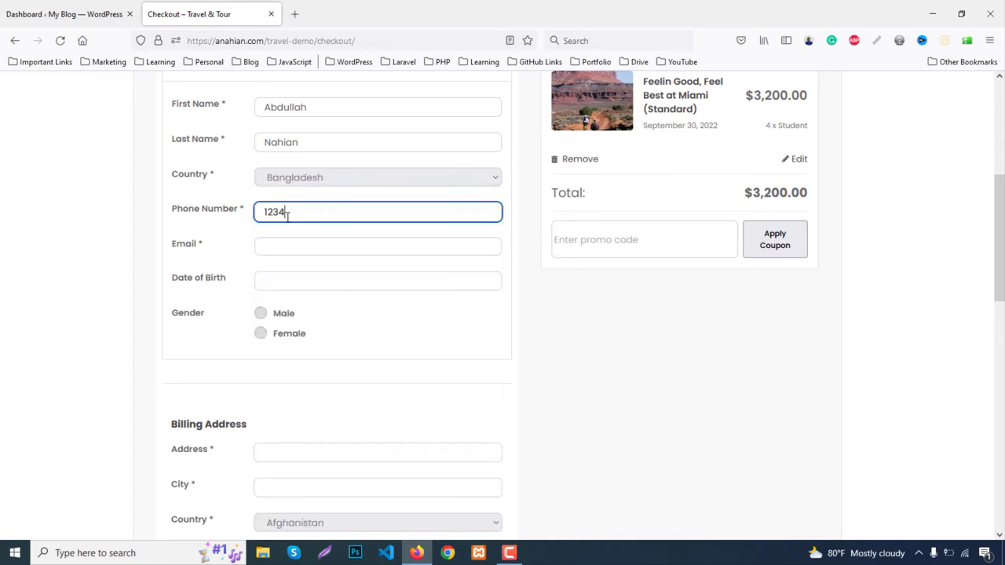
left_click(293, 251)
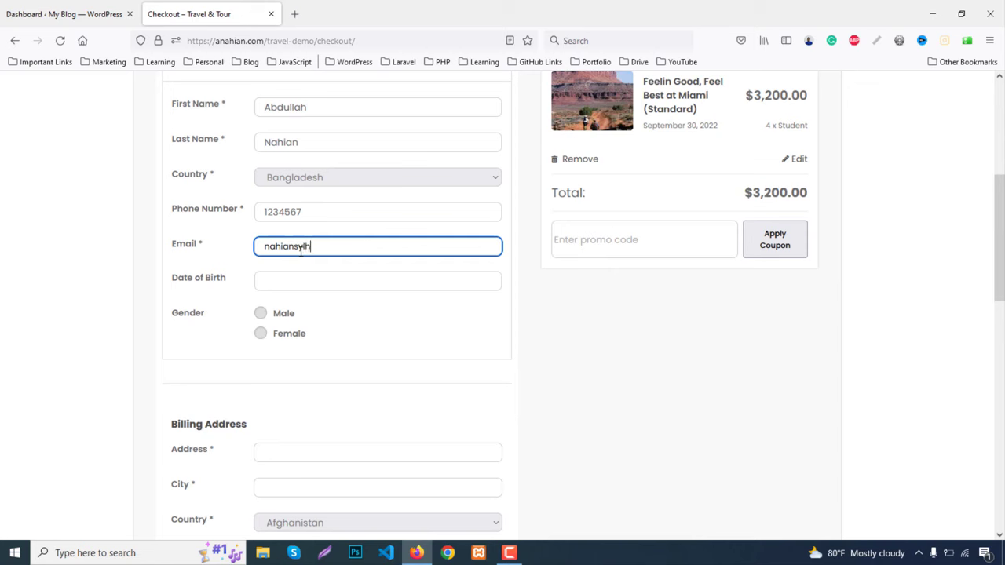
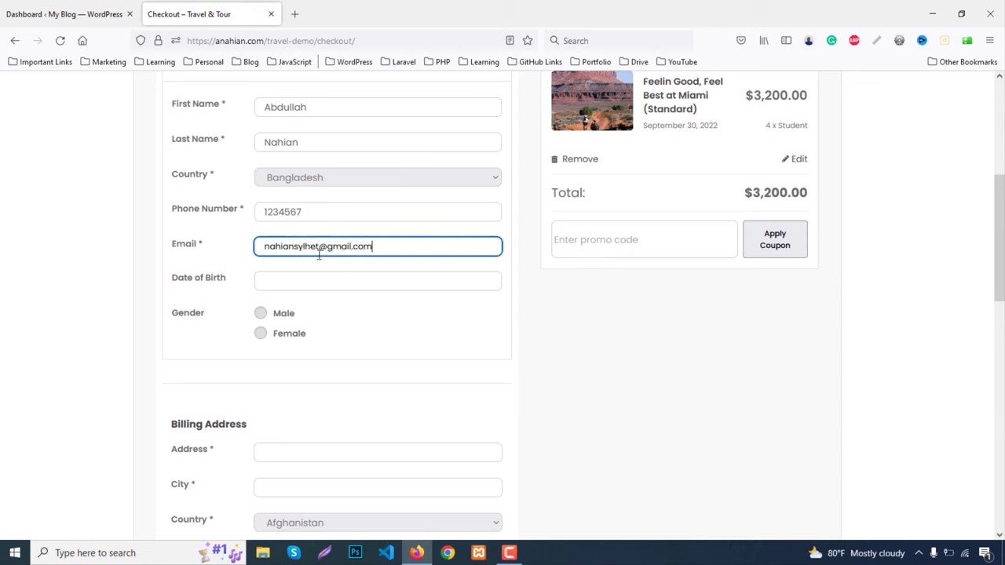
left_click(262, 316)
scroll(373, 352, "down", 3)
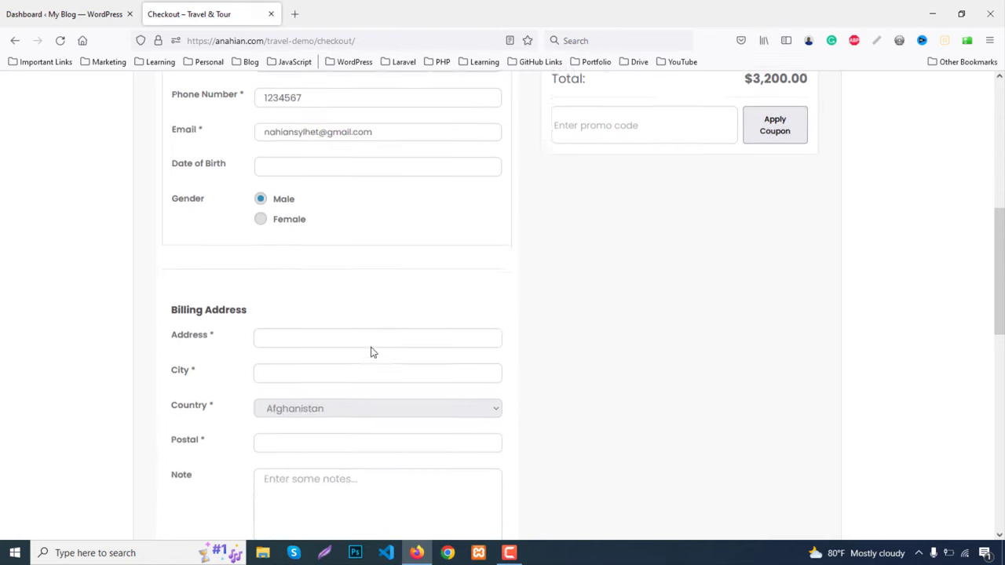
Fill in the billing address and city, and set billing country to Bangladesh
left_click(285, 320)
type("S")
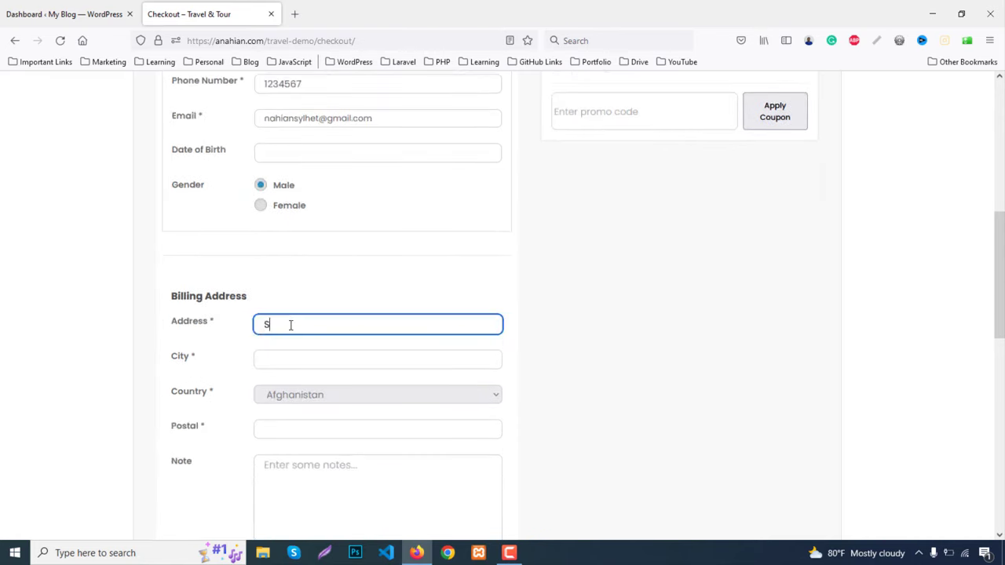
type("ylhet")
scroll(343, 366, "down", 2)
double_click(314, 261)
key("ctrl+c")
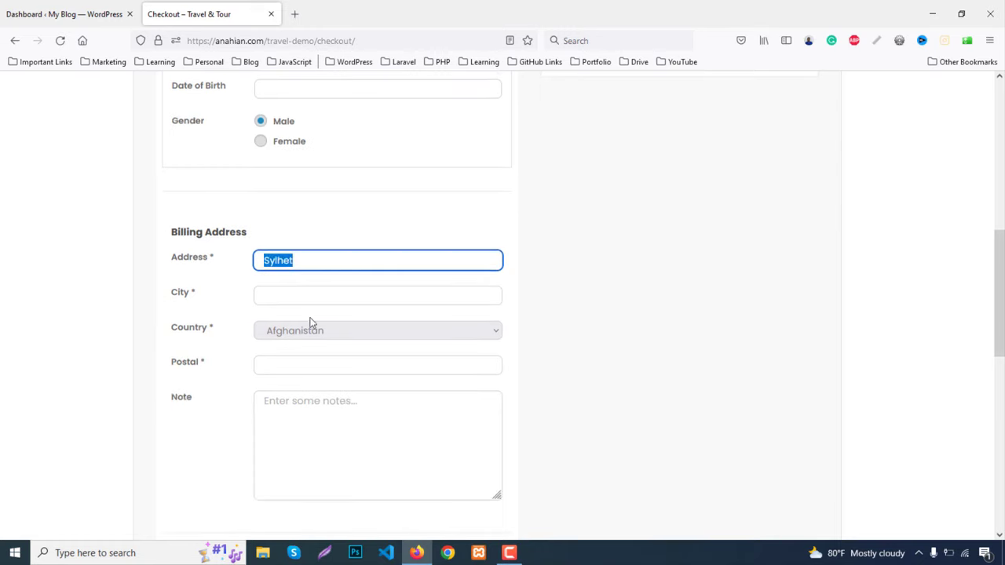
left_click(294, 296)
key("ctrl+v")
scroll(348, 332, "down", 2)
left_click(321, 205)
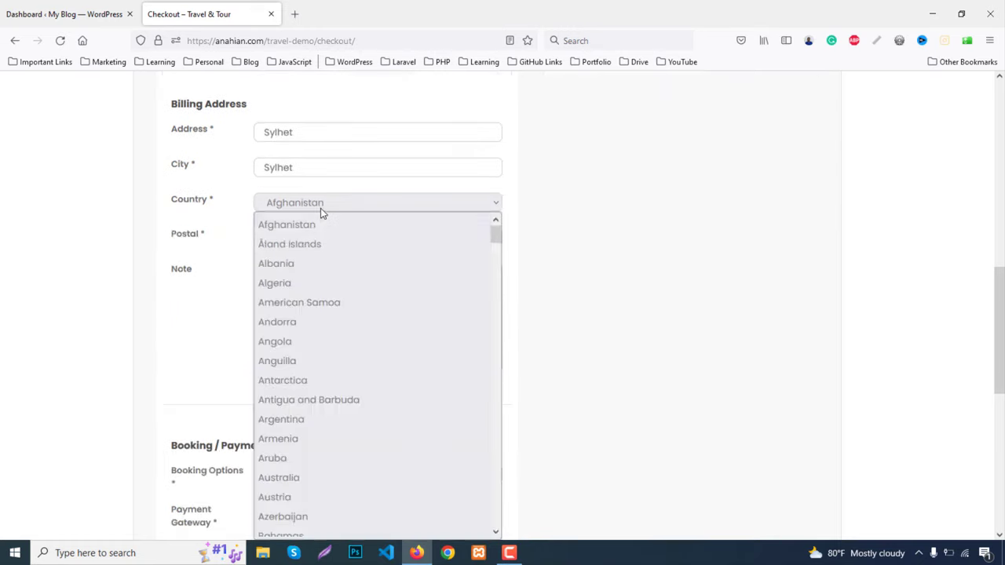
scroll(331, 385, "down", 4)
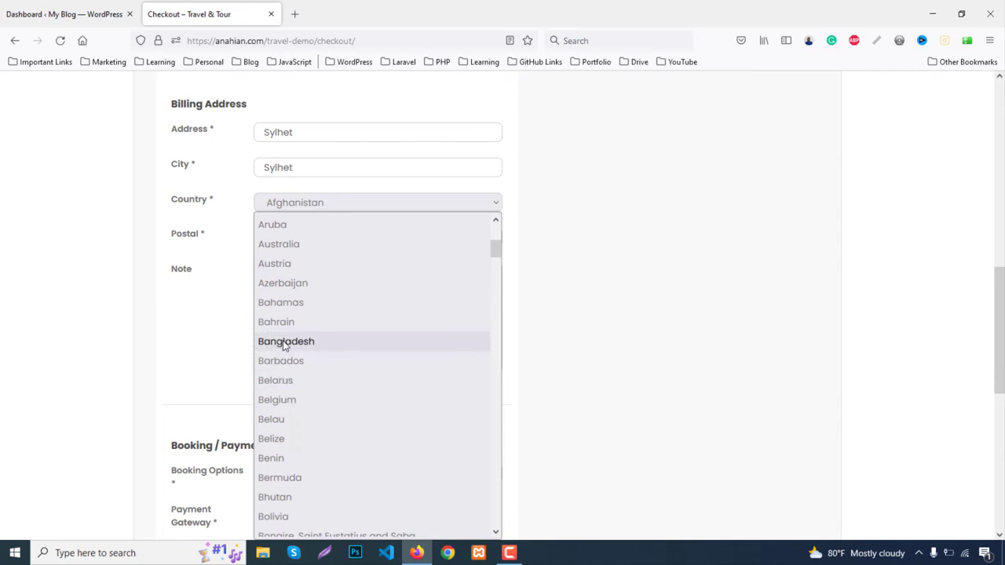
left_click(344, 339)
Enter the postal code, choose Booking with payment via Bank Deposit, and submit Book and Pay
left_click(288, 245)
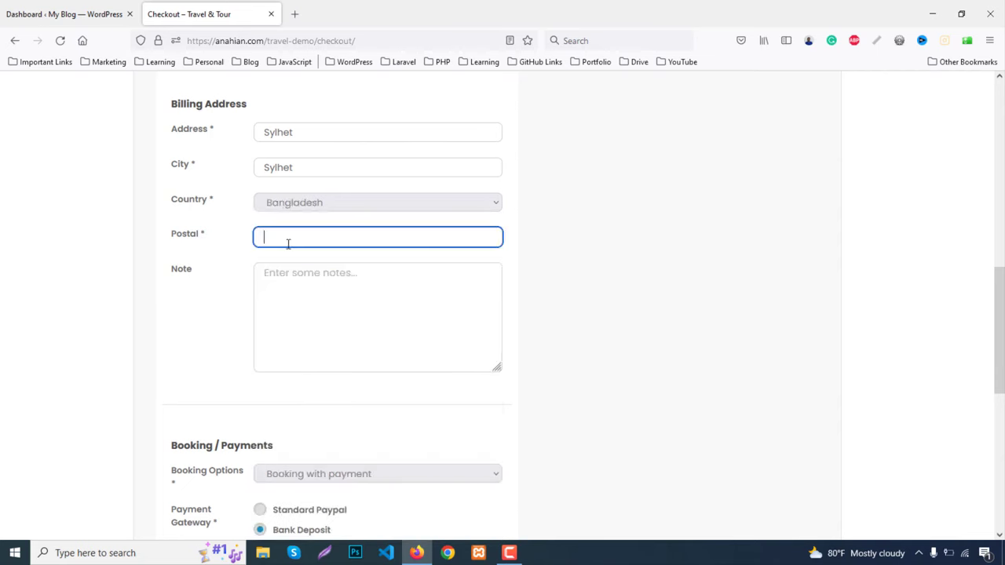
type("1234")
scroll(363, 333, "down", 5)
left_click(334, 221)
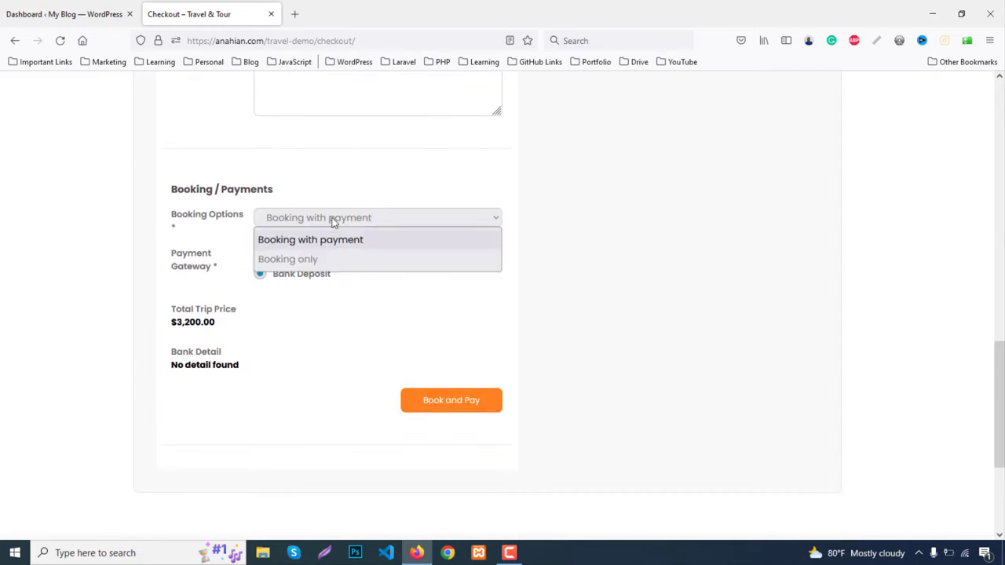
left_click(311, 263)
left_click(312, 223)
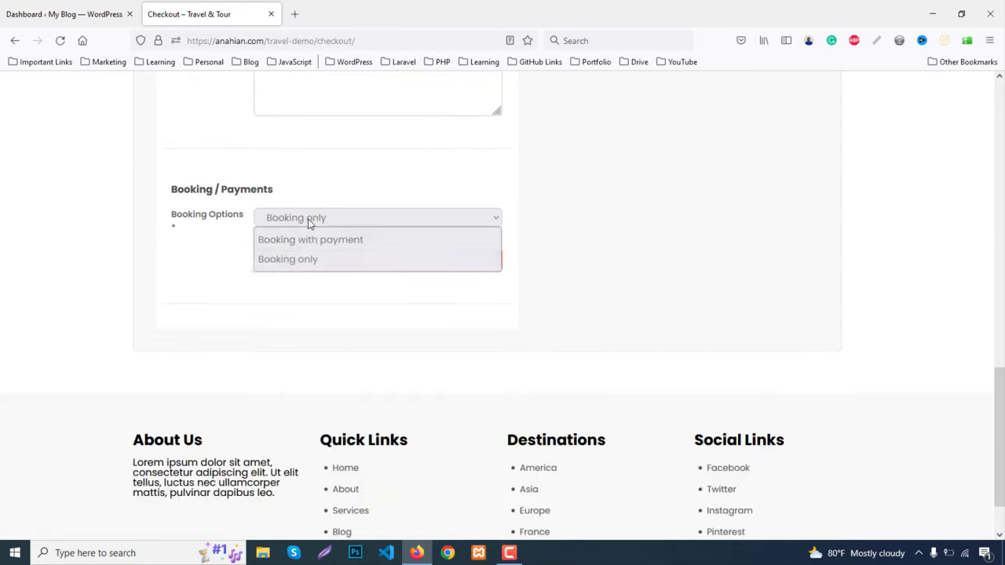
left_click(297, 245)
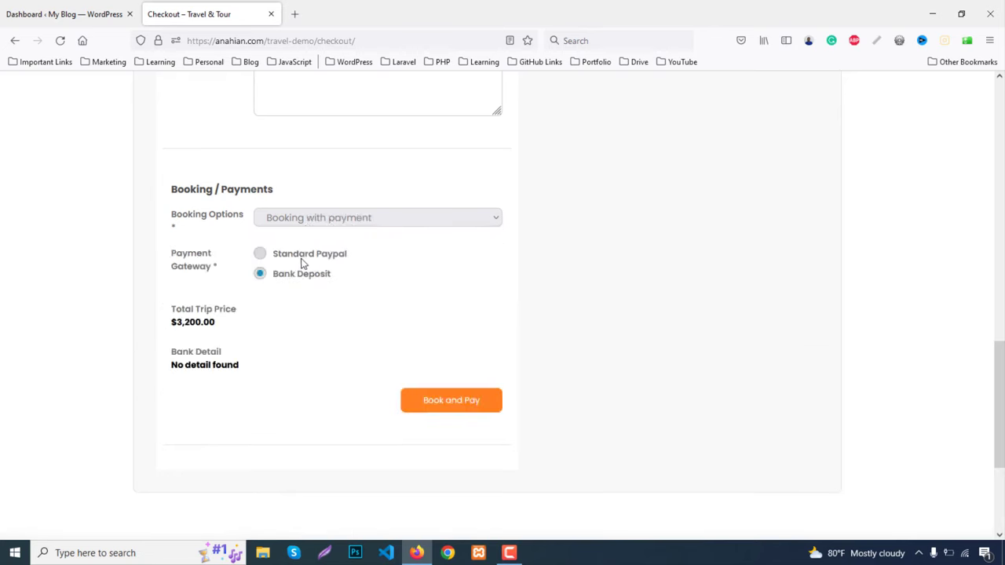
left_click(261, 256)
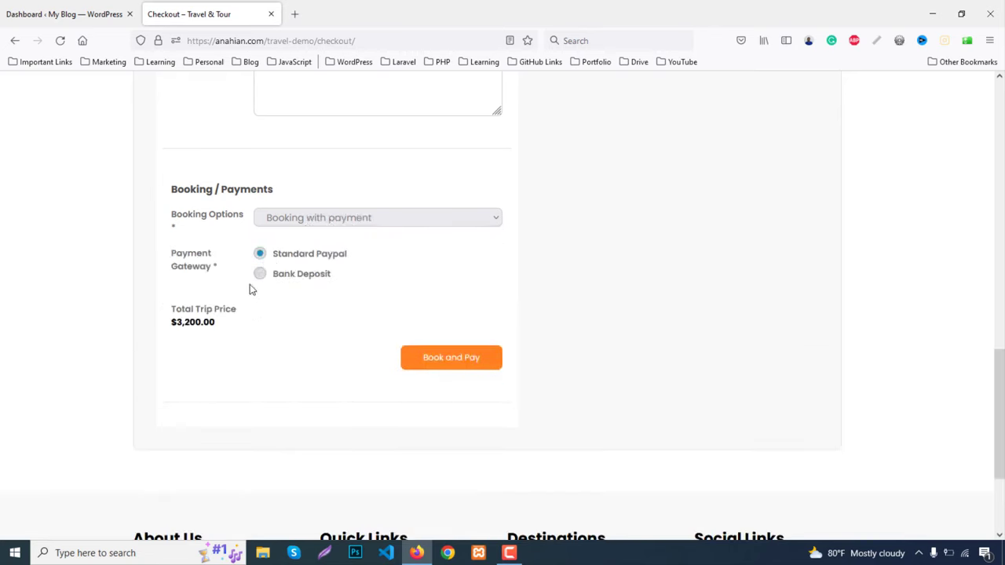
left_click(260, 273)
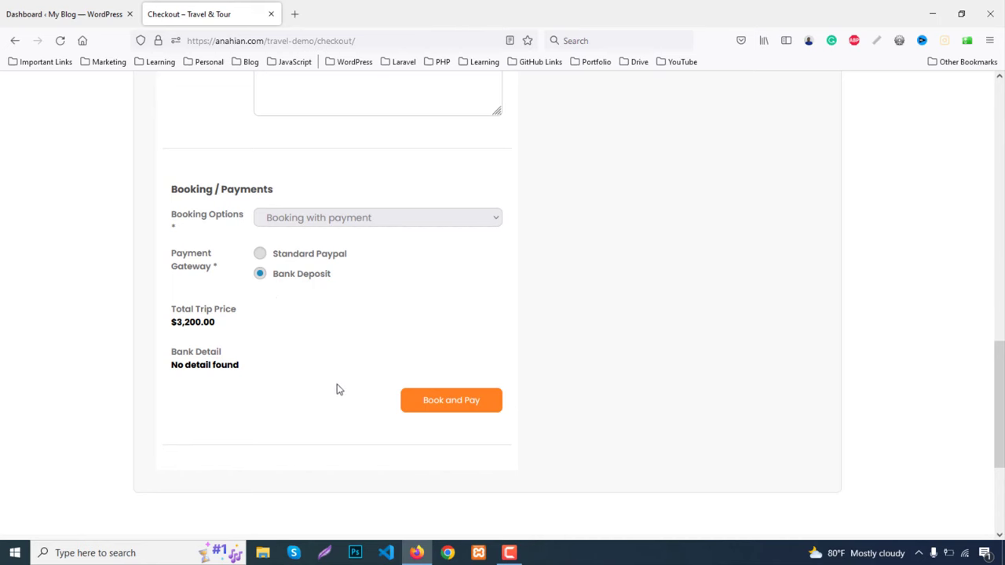
left_click(452, 409)
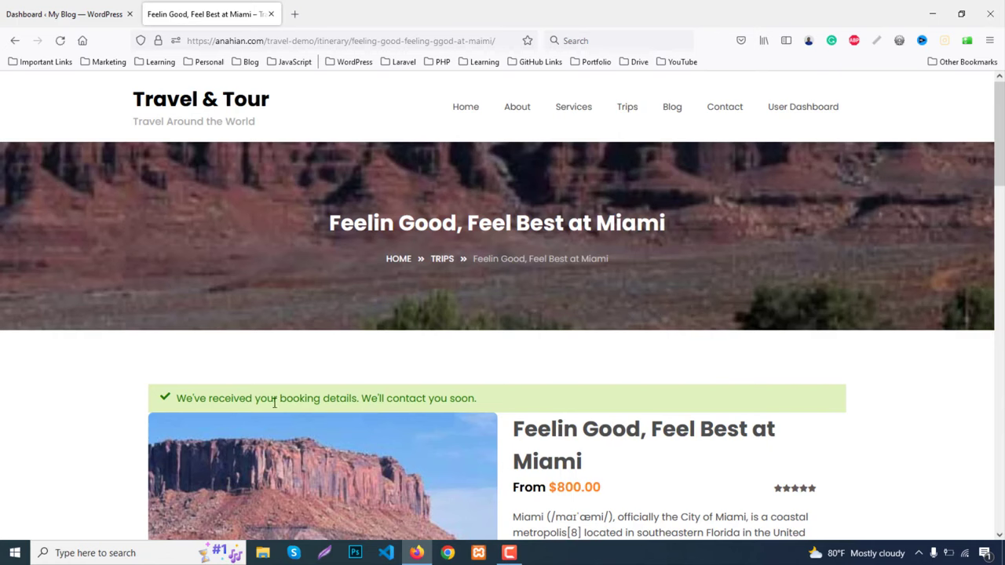
Go to the User Dashboard and log in with the browser's saved username and password
scroll(766, 420, "down", 10)
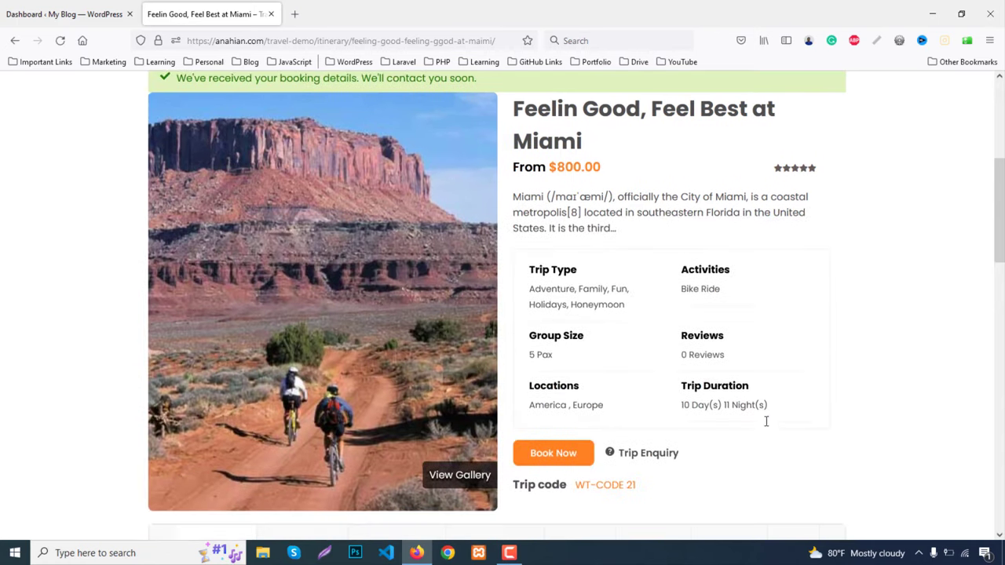
scroll(765, 432, "up", 10)
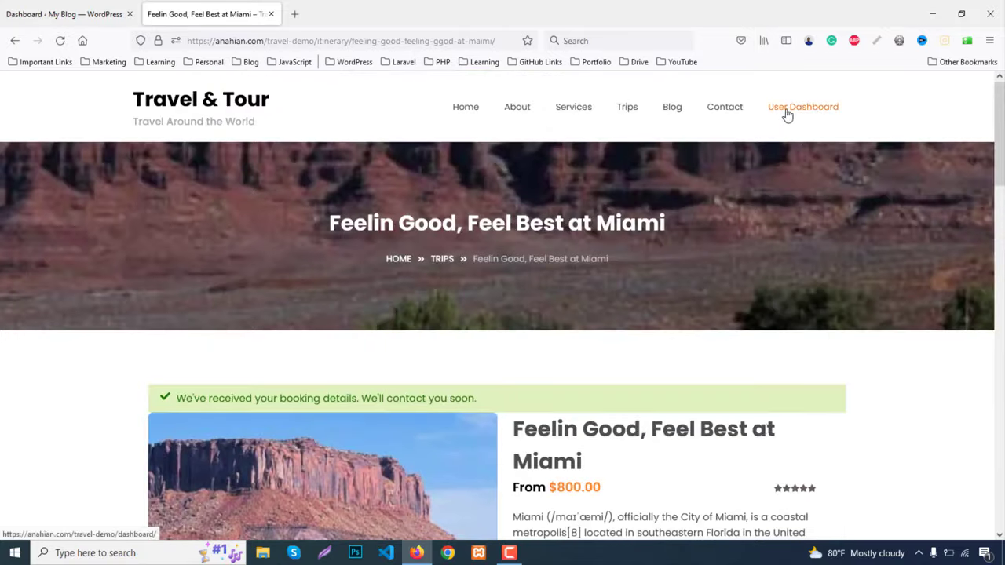
left_click(788, 115)
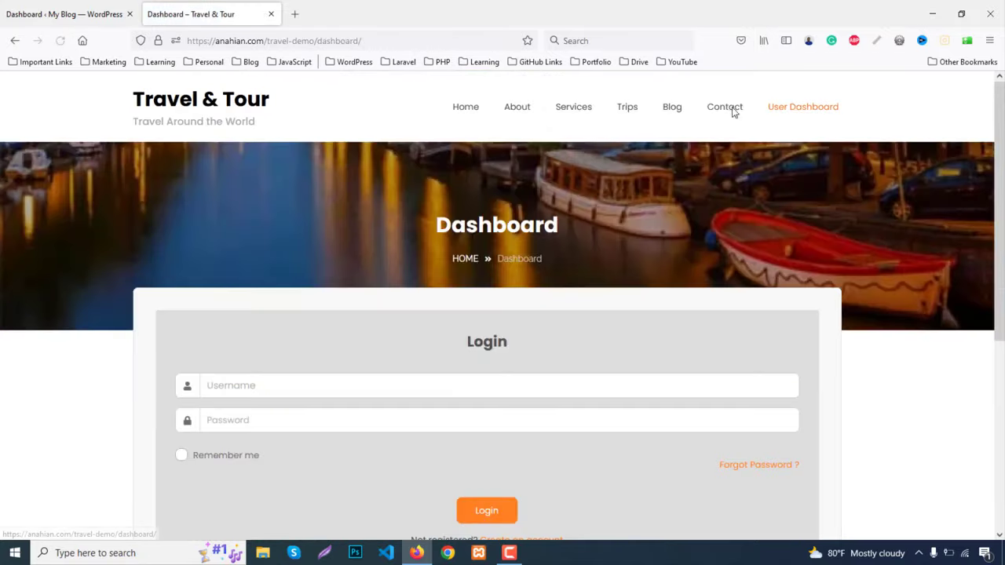
scroll(367, 314, "down", 2)
left_click(256, 259)
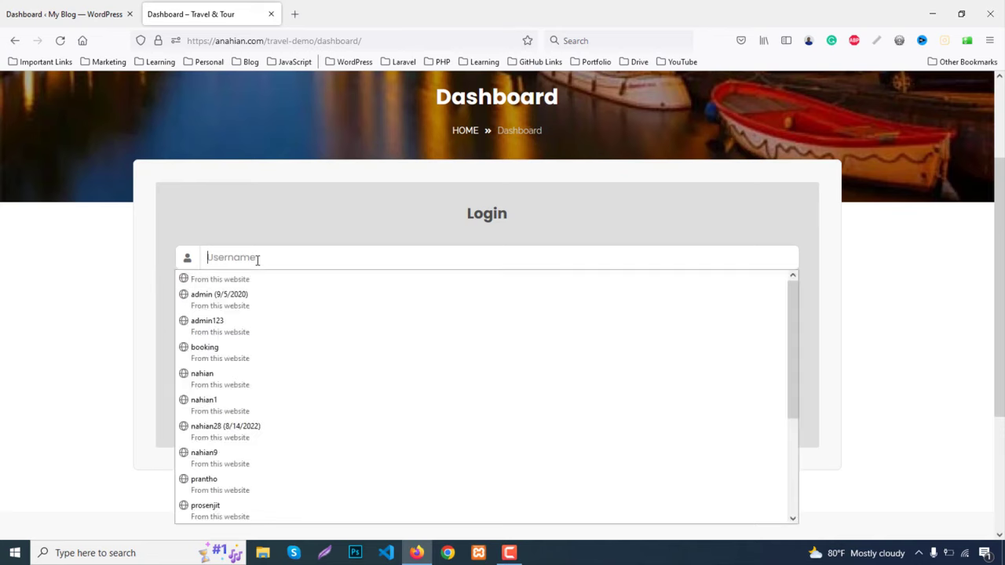
left_click(253, 302)
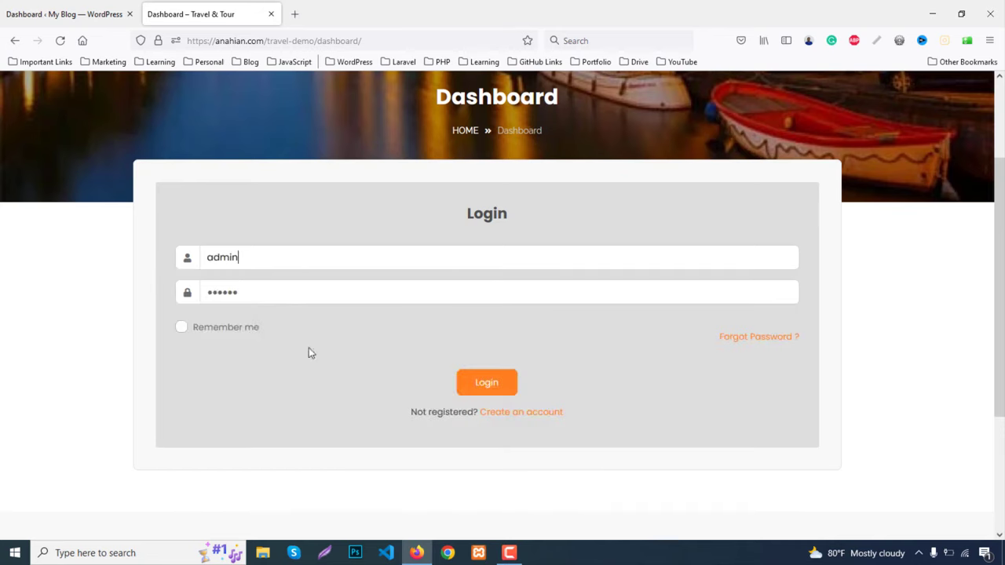
left_click(488, 390)
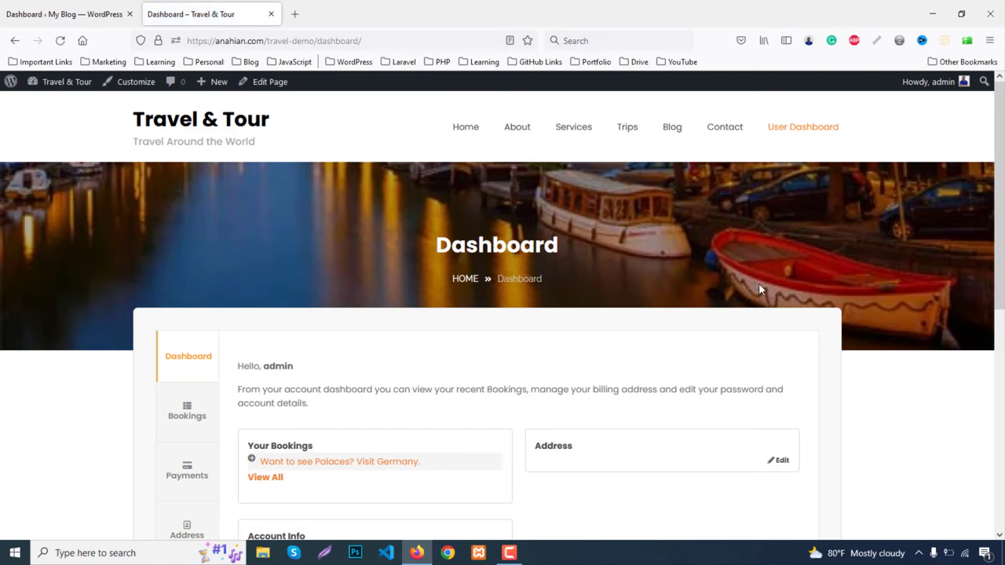
Review the Bookings, Payments, Address and Account tabs, then return to the dashboard overview
scroll(759, 286, "down", 3)
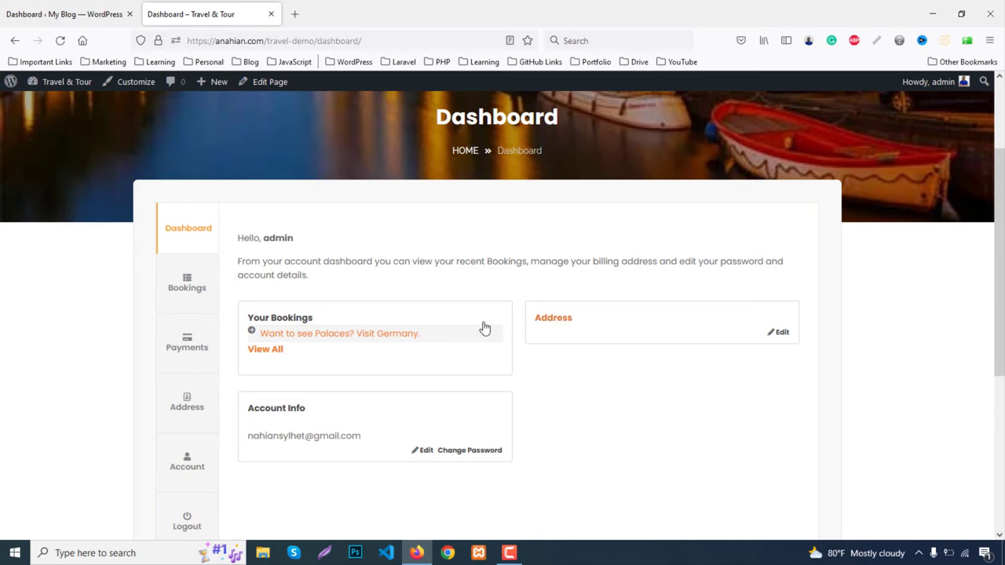
scroll(483, 353, "down", 1)
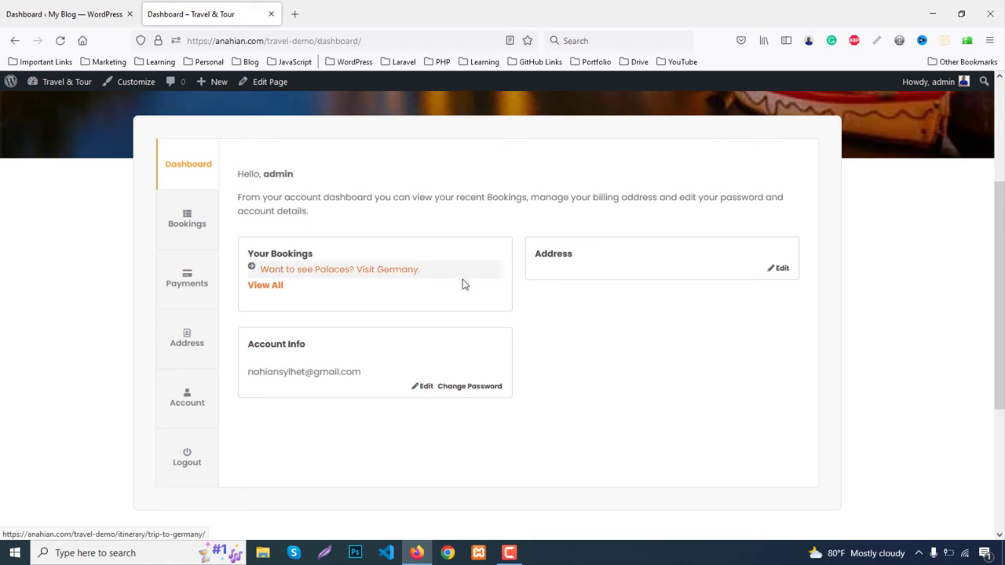
left_click(186, 218)
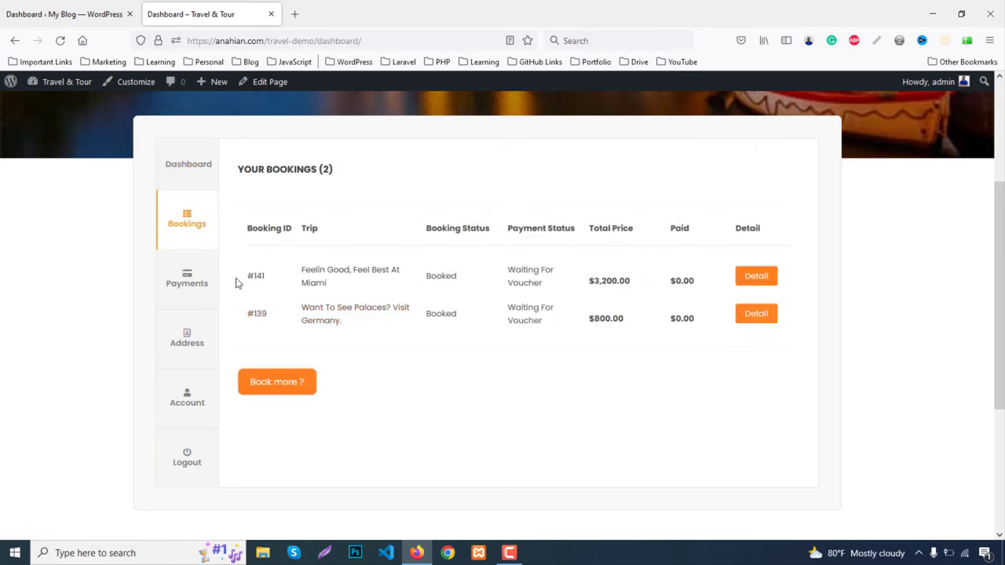
left_click(195, 281)
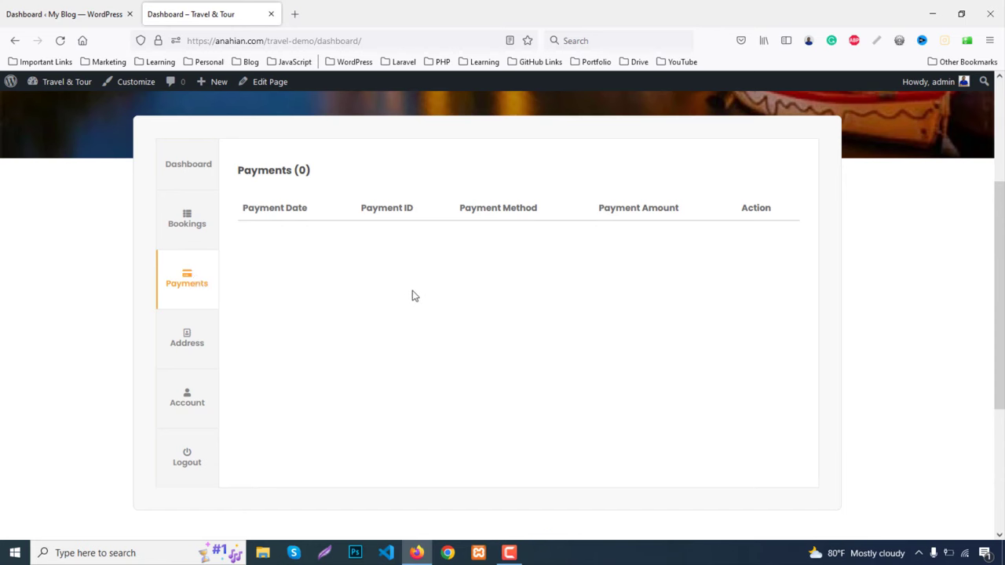
left_click(199, 341)
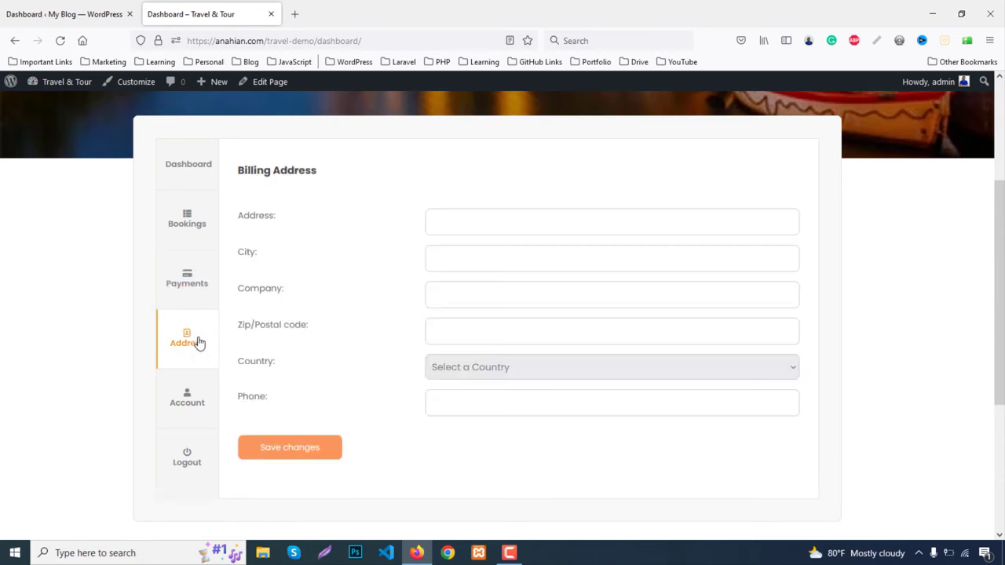
left_click(187, 404)
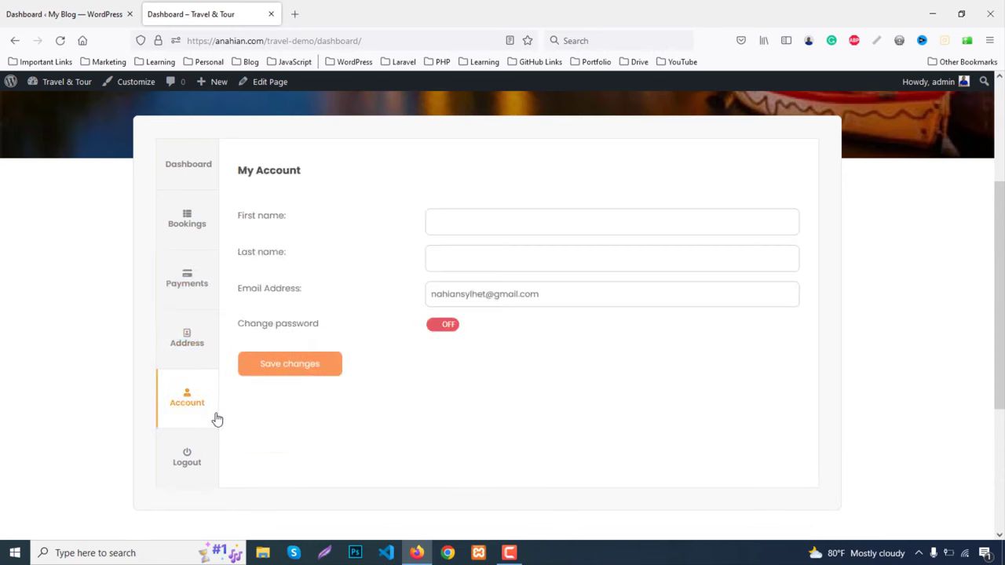
left_click(198, 229)
left_click(195, 159)
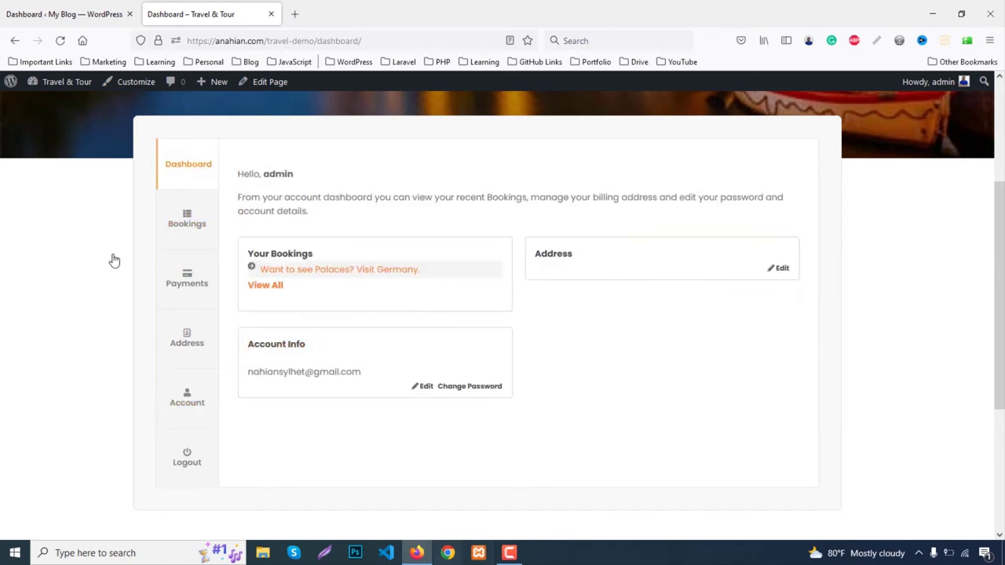
left_click(62, 14)
left_click(204, 15)
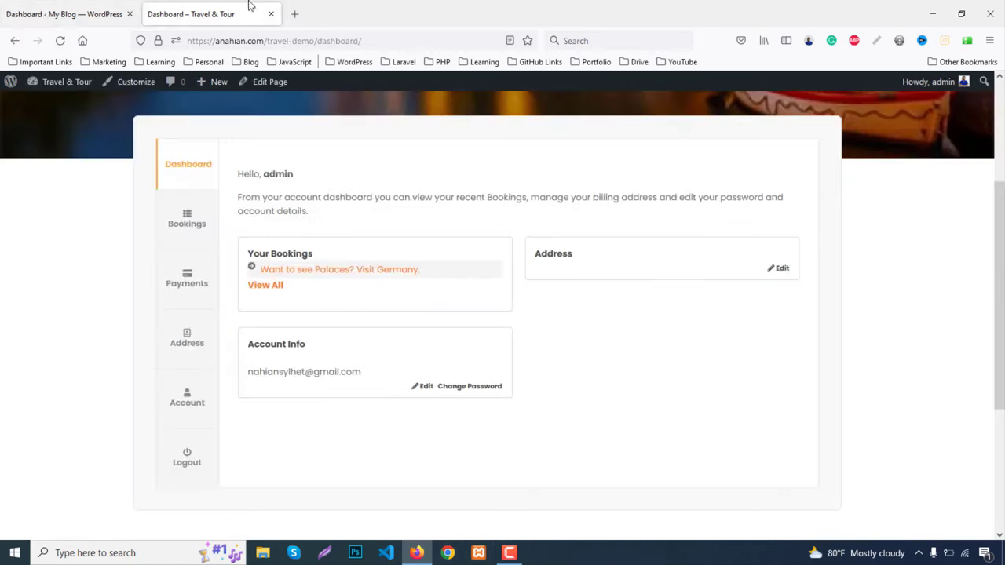
Open the WordPress admin Dashboard in a new browser tab
mouse_move(52, 84)
middle_click(32, 103)
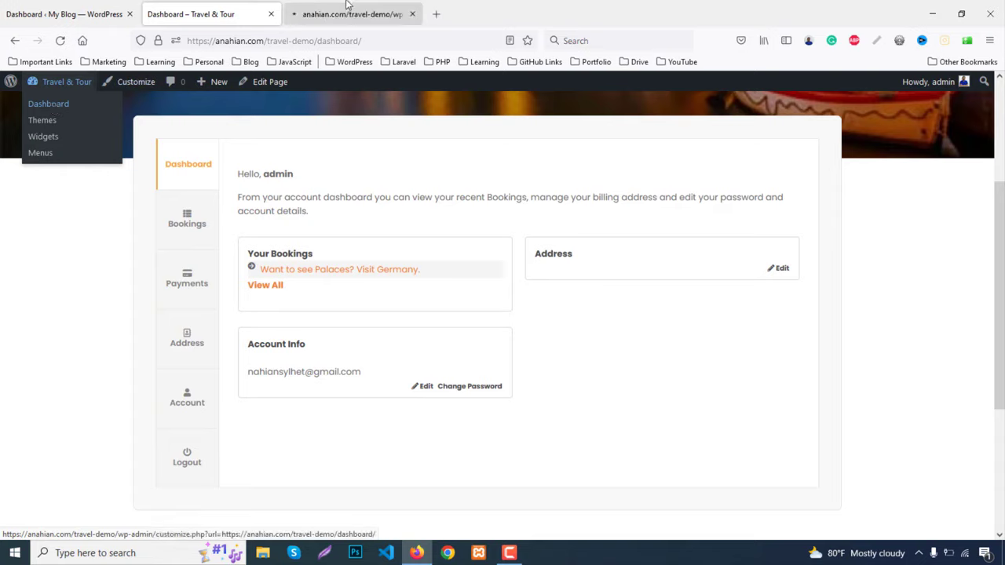
left_click(352, 6)
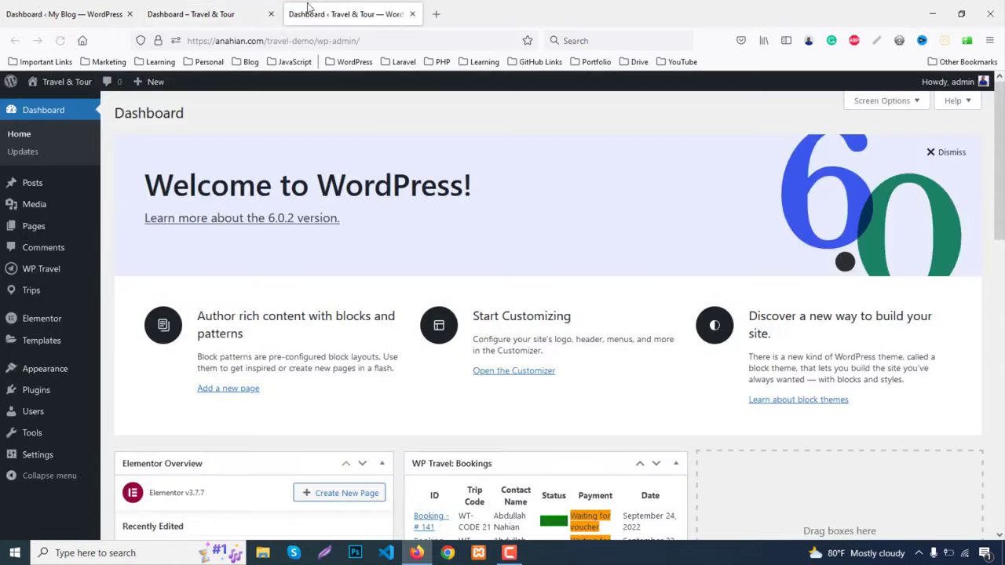
Review Miami booking #141 ($3,200.00) in WP Travel Bookings, then return to the user dashboard
mouse_move(40, 269)
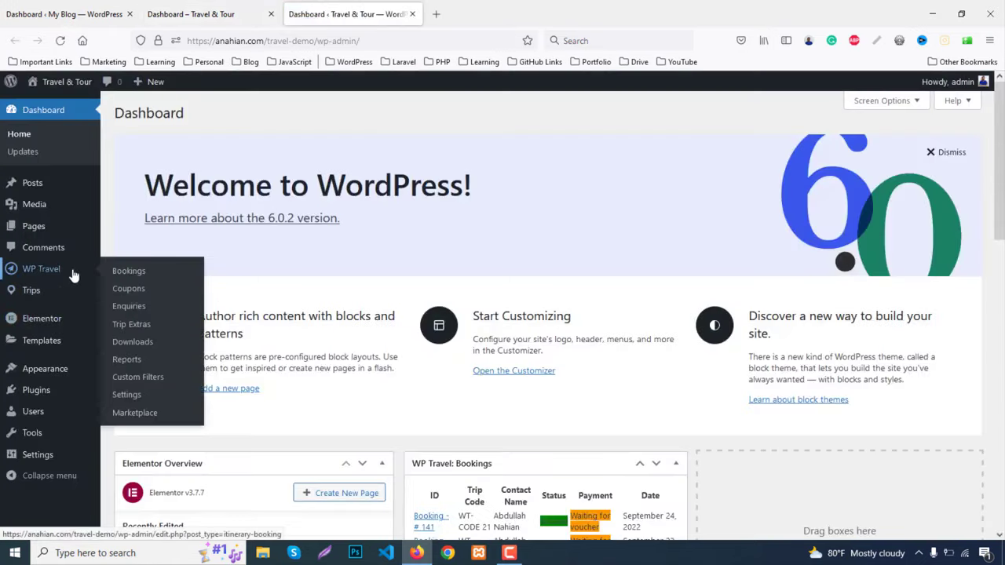
left_click(145, 273)
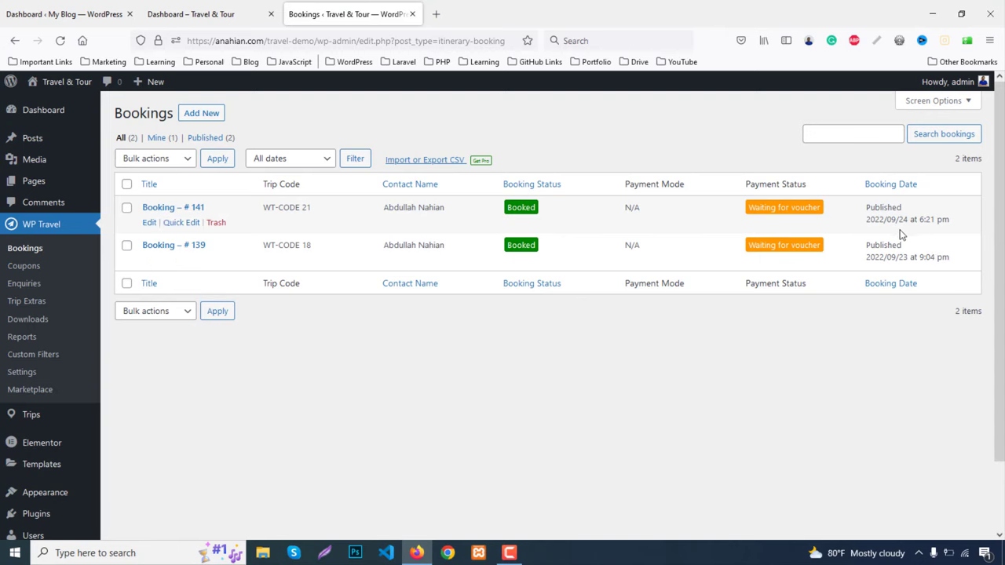
left_click(150, 223)
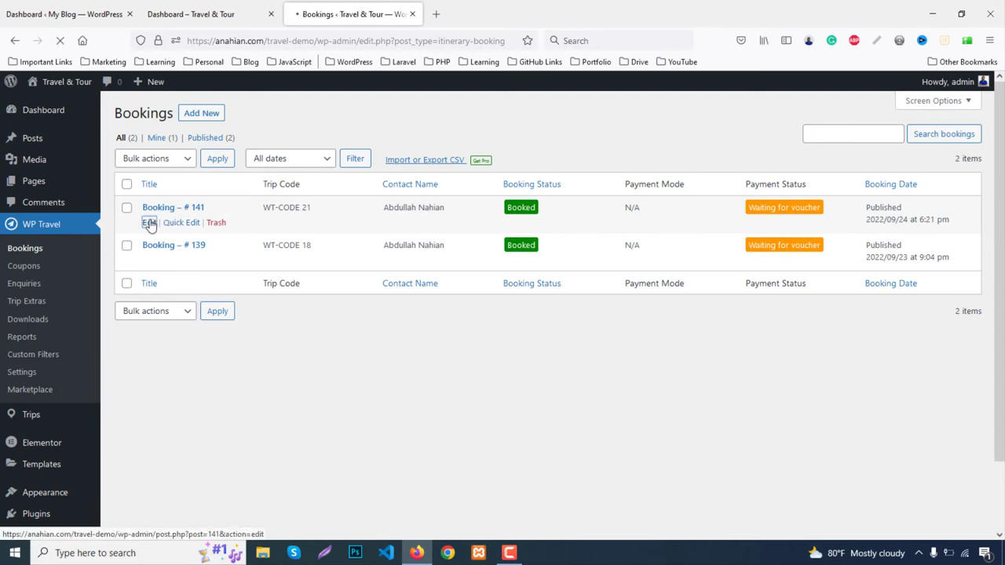
scroll(487, 291, "down", 2)
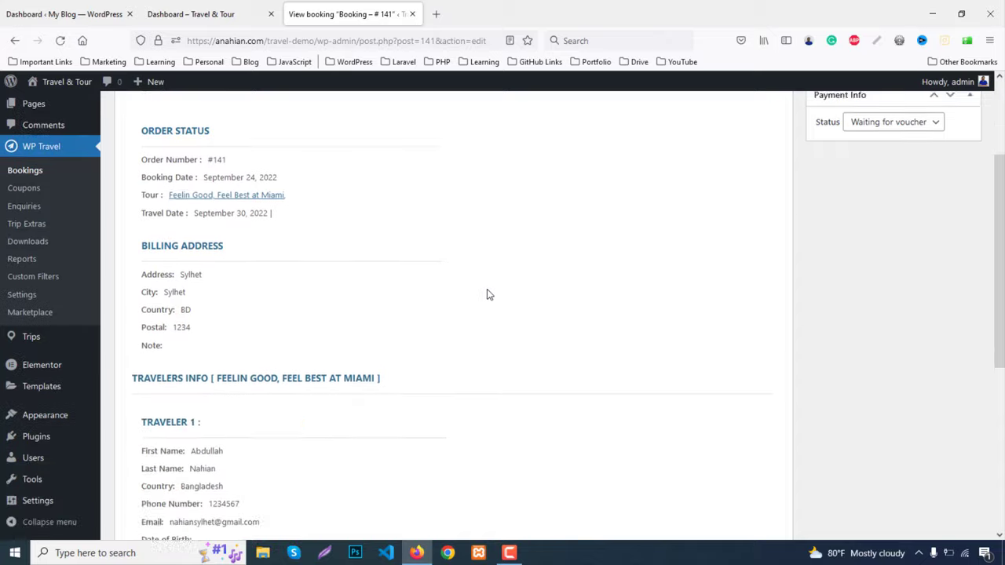
scroll(487, 294, "up", 2)
scroll(934, 291, "down", 2)
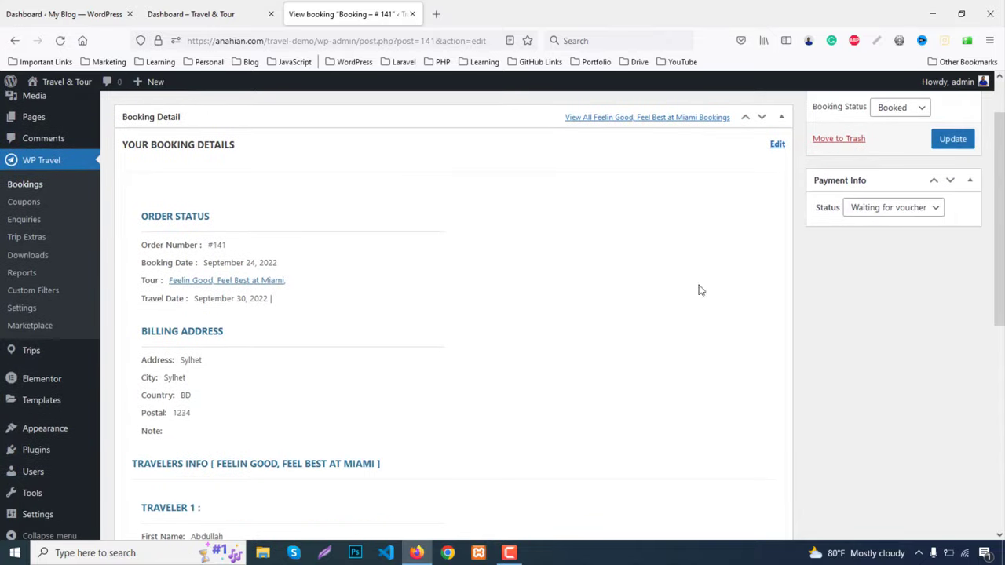
scroll(538, 338, "down", 5)
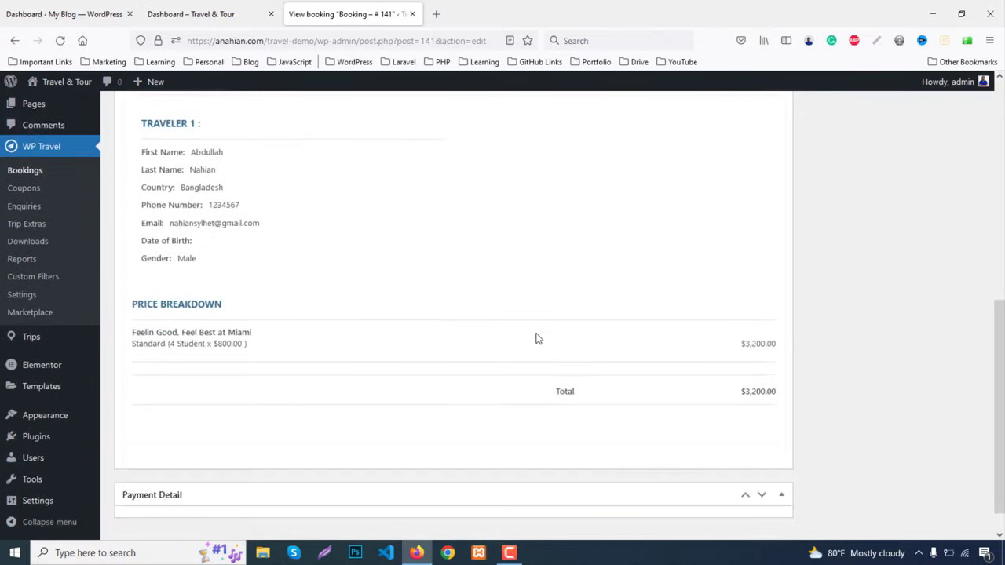
scroll(538, 341, "down", 1)
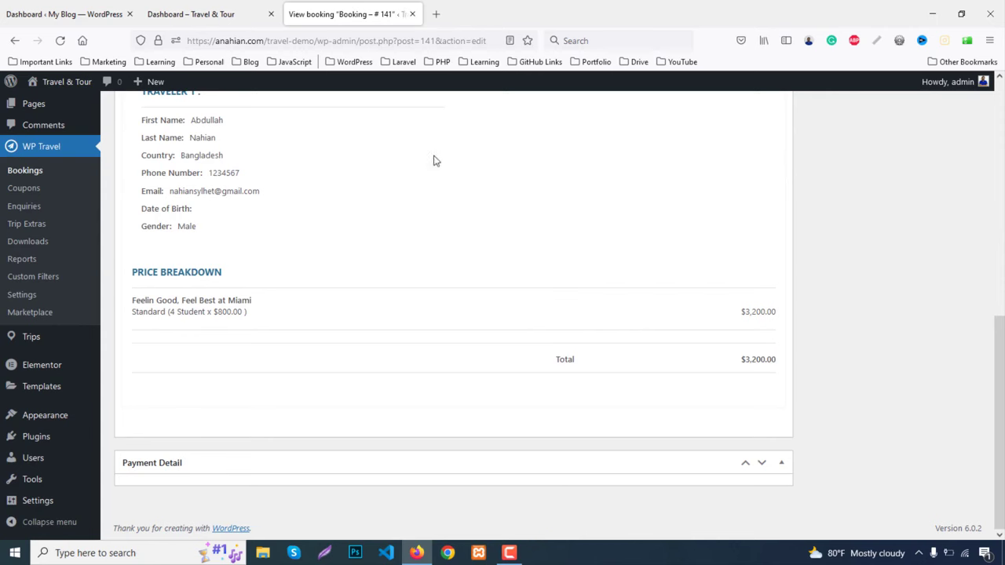
left_click(253, 21)
scroll(378, 234, "up", 3)
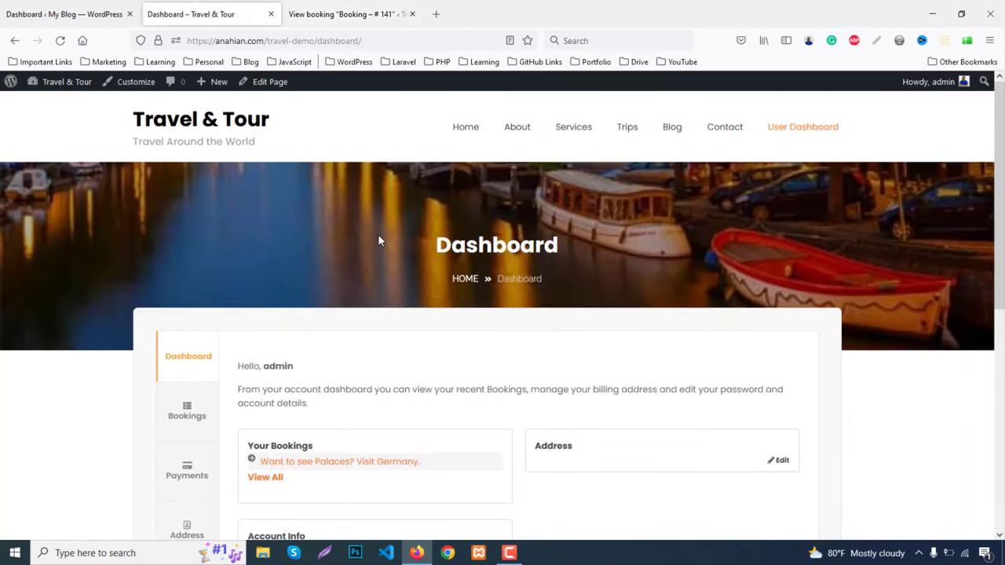
Browse the Bike Ride trips, go back, view the Kayaking trips, then return Home
left_click(464, 128)
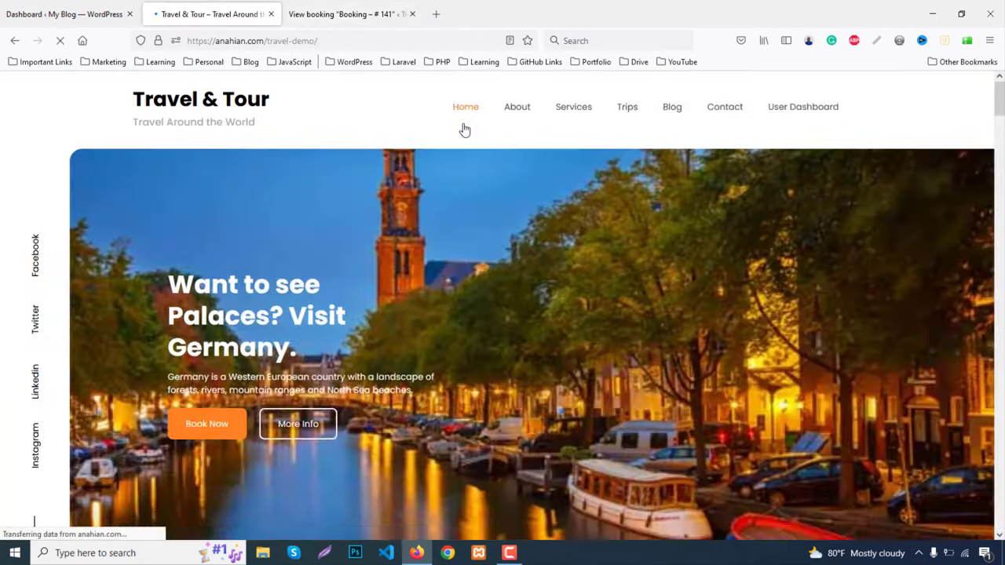
scroll(459, 157, "down", 7)
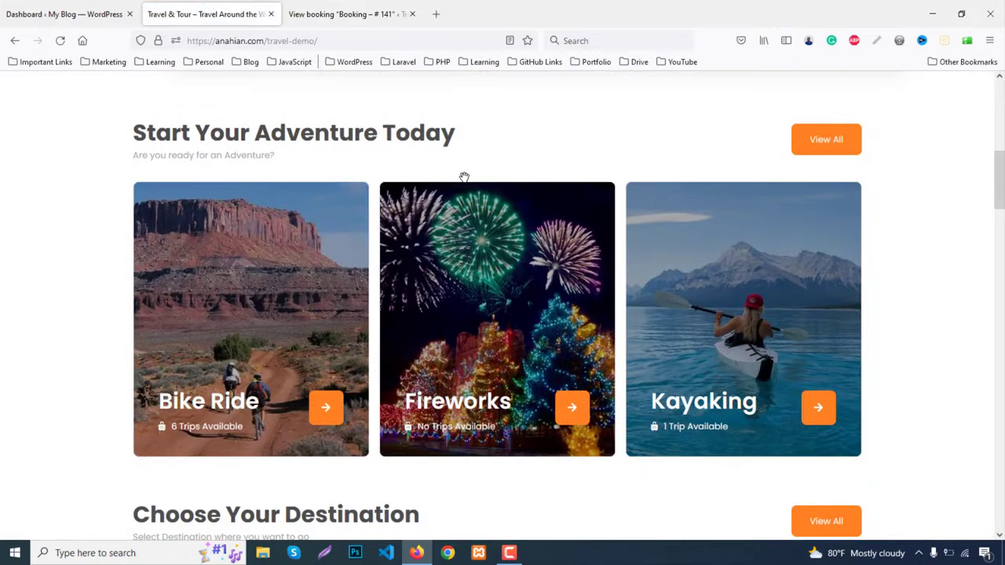
scroll(464, 176, "down", 2)
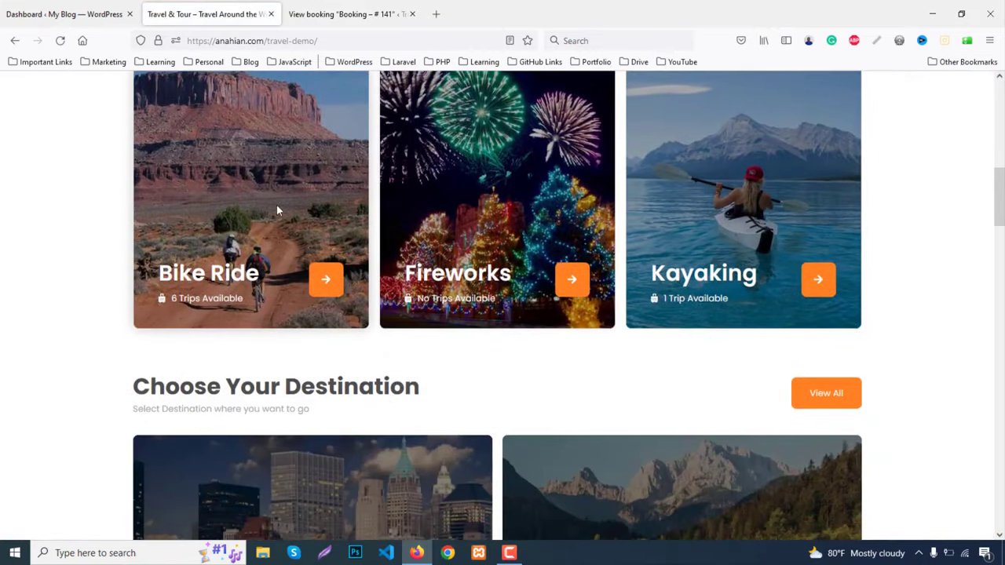
left_click(217, 279)
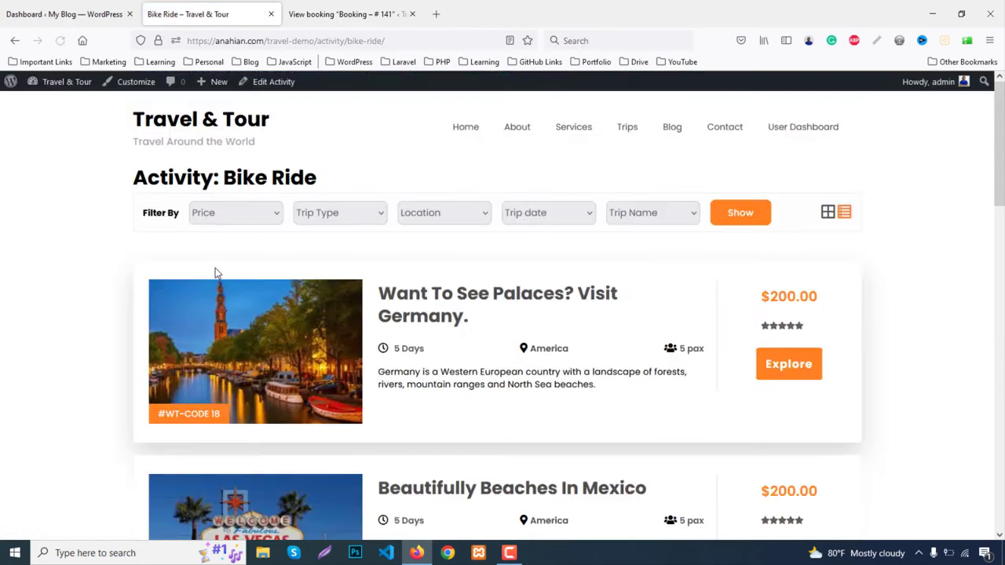
scroll(65, 352, "down", 4)
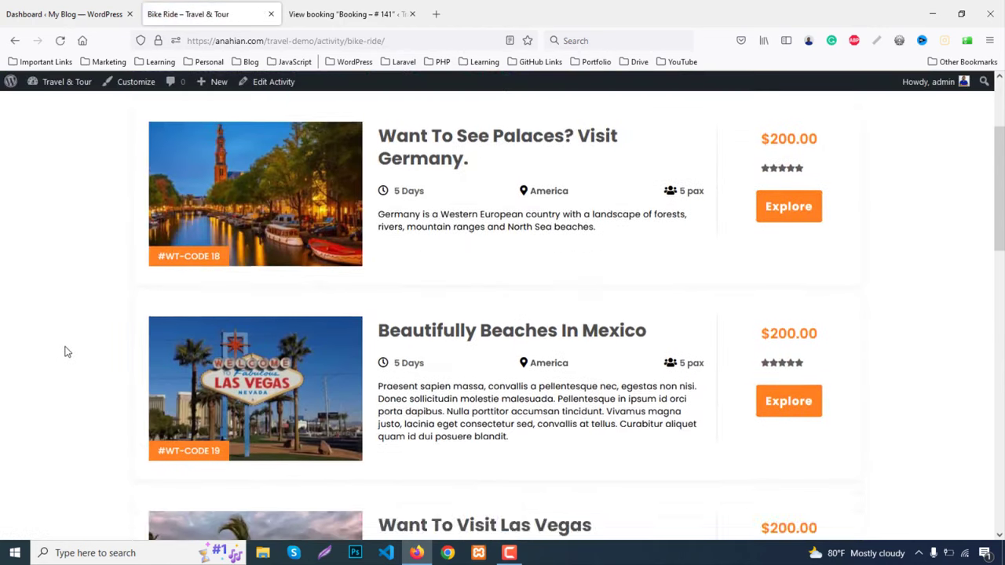
scroll(66, 351, "down", 3)
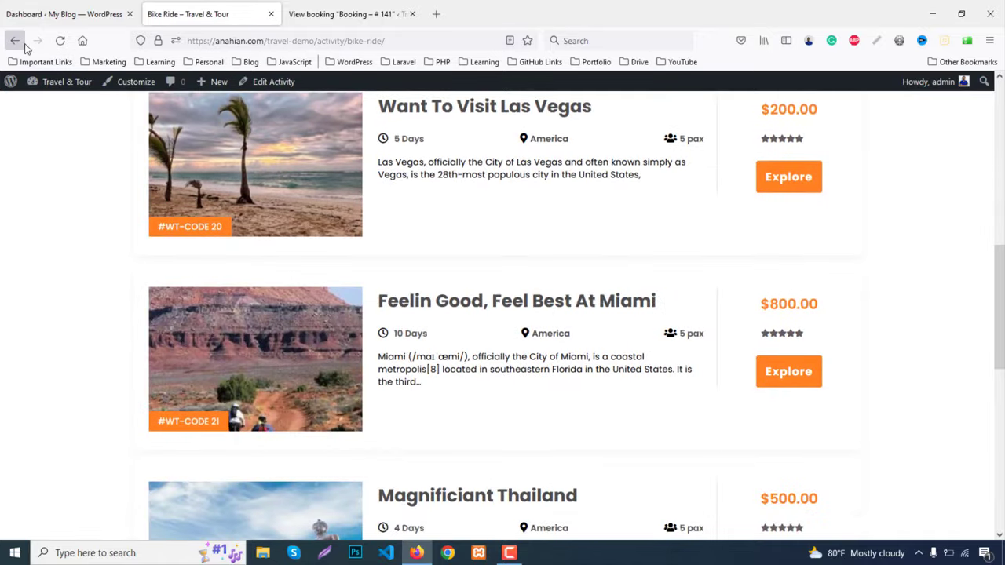
left_click(15, 40)
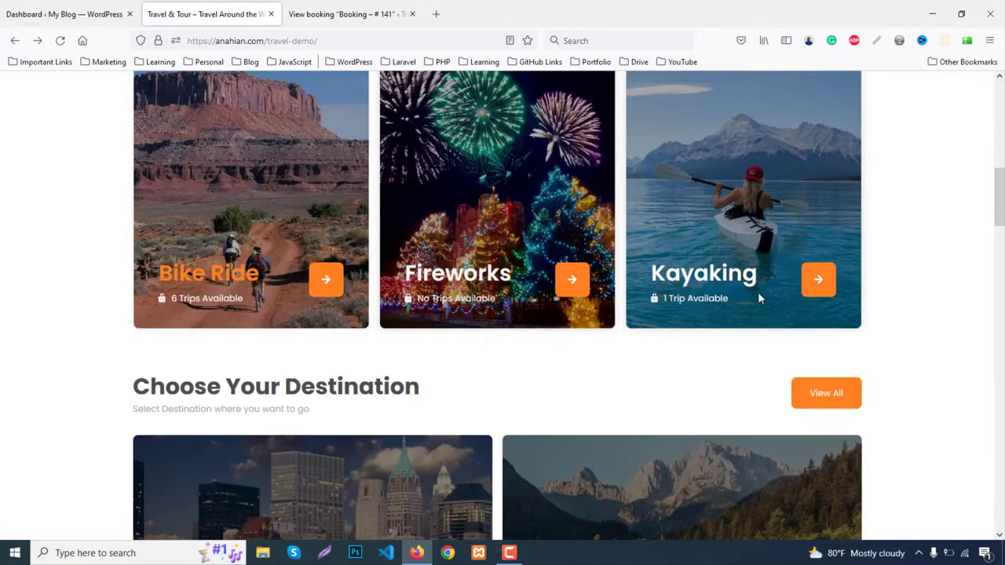
left_click(706, 276)
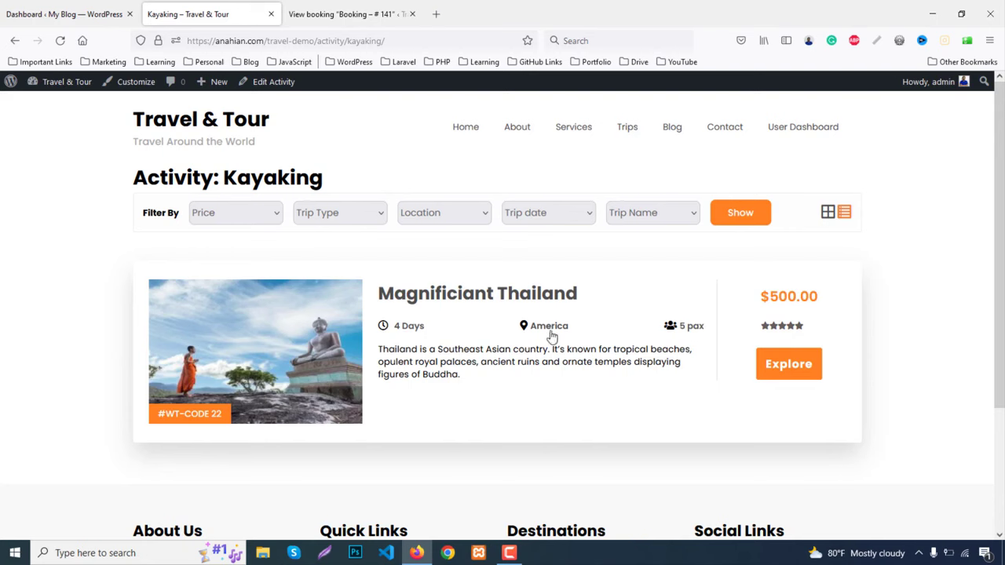
left_click(468, 128)
scroll(548, 310, "down", 4)
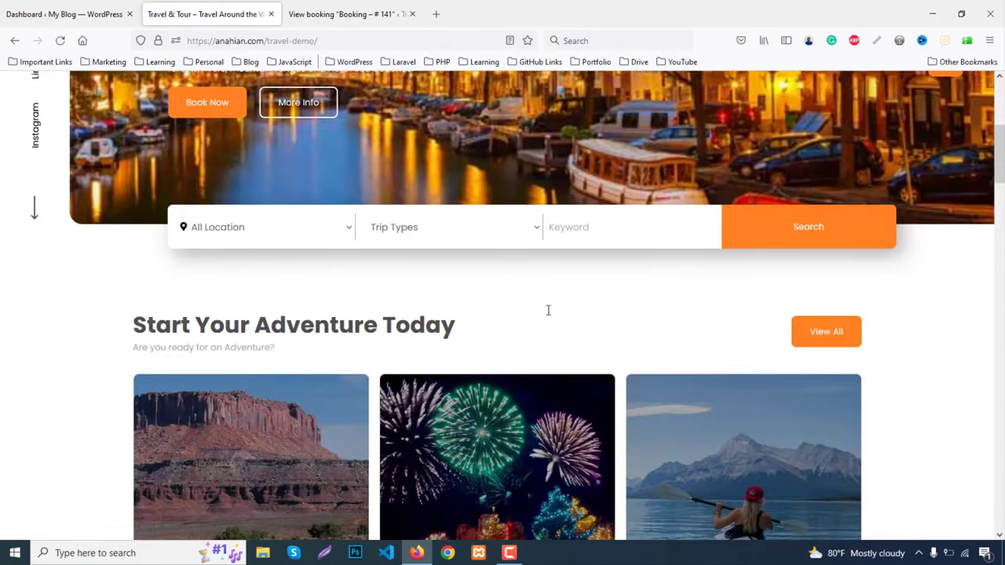
scroll(548, 310, "down", 7)
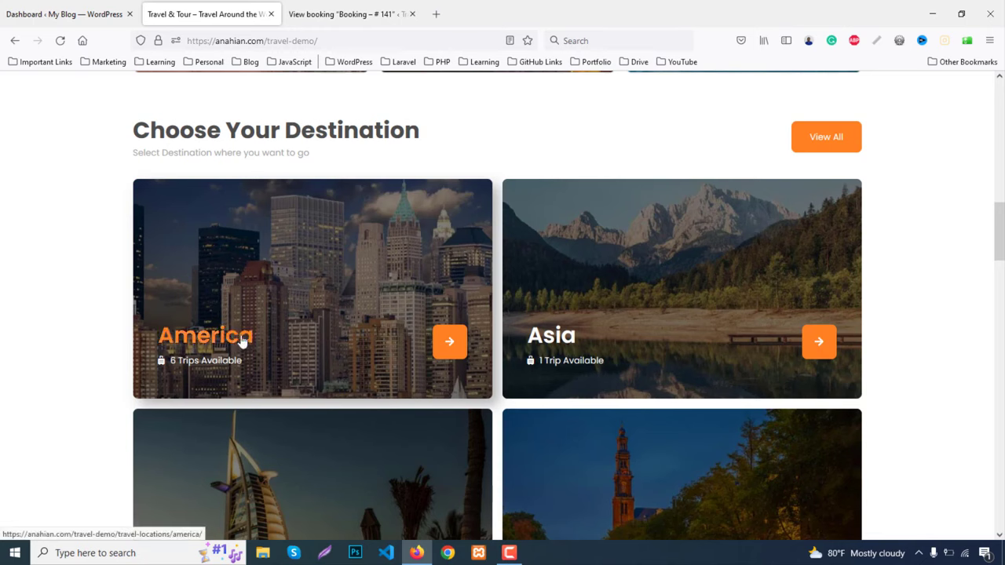
scroll(292, 379, "down", 1)
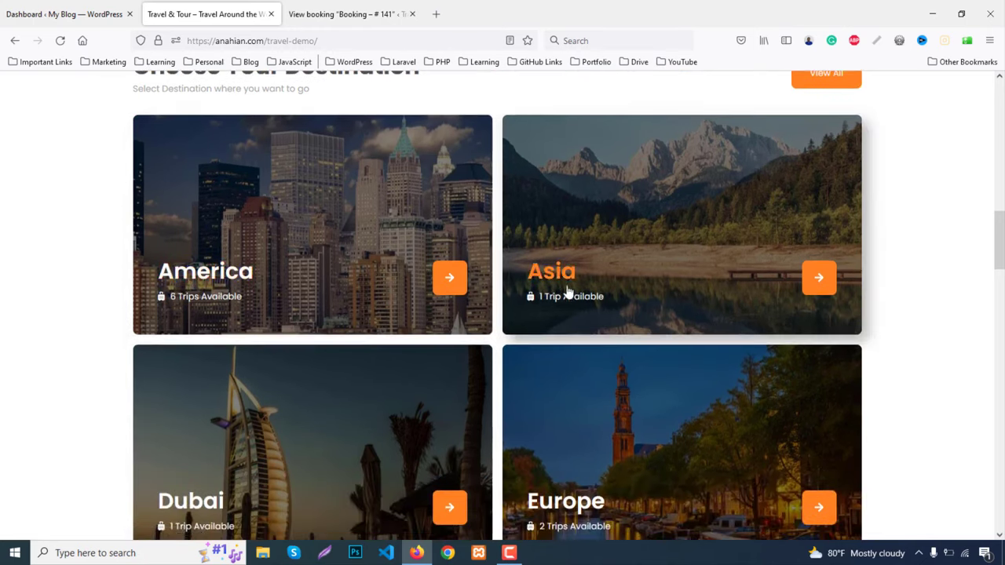
scroll(235, 381, "down", 3)
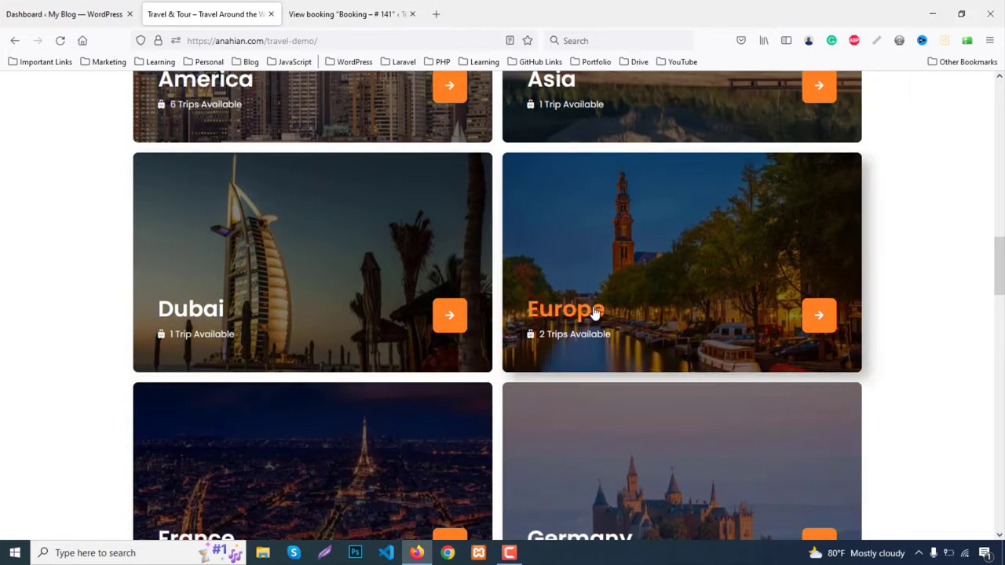
scroll(594, 313, "down", 1)
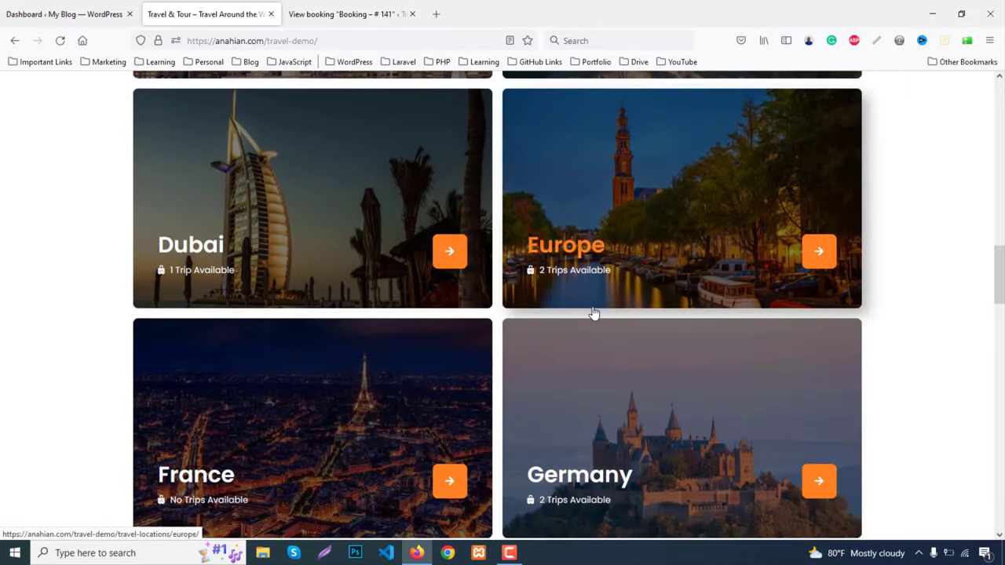
left_click(571, 259)
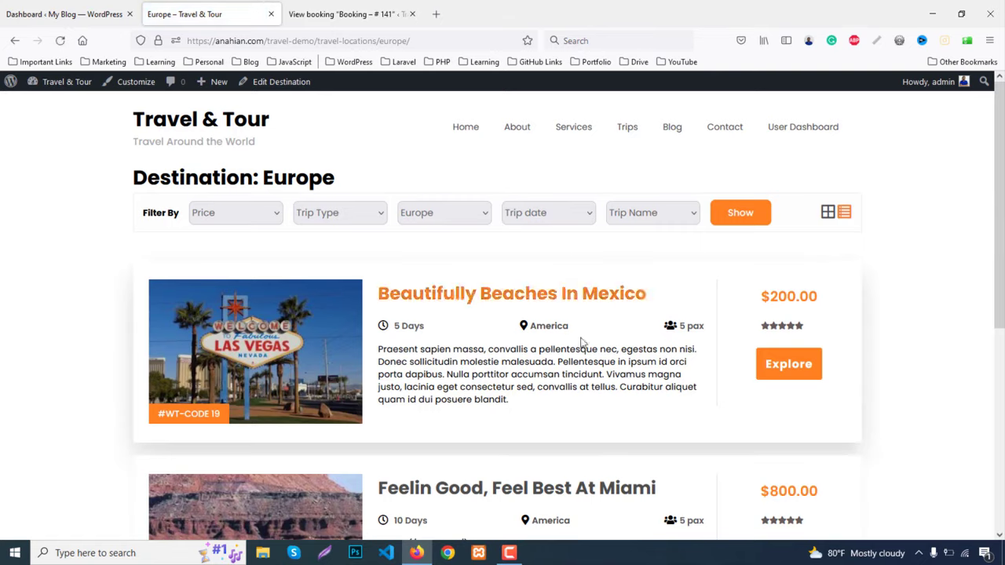
scroll(577, 345, "down", 2)
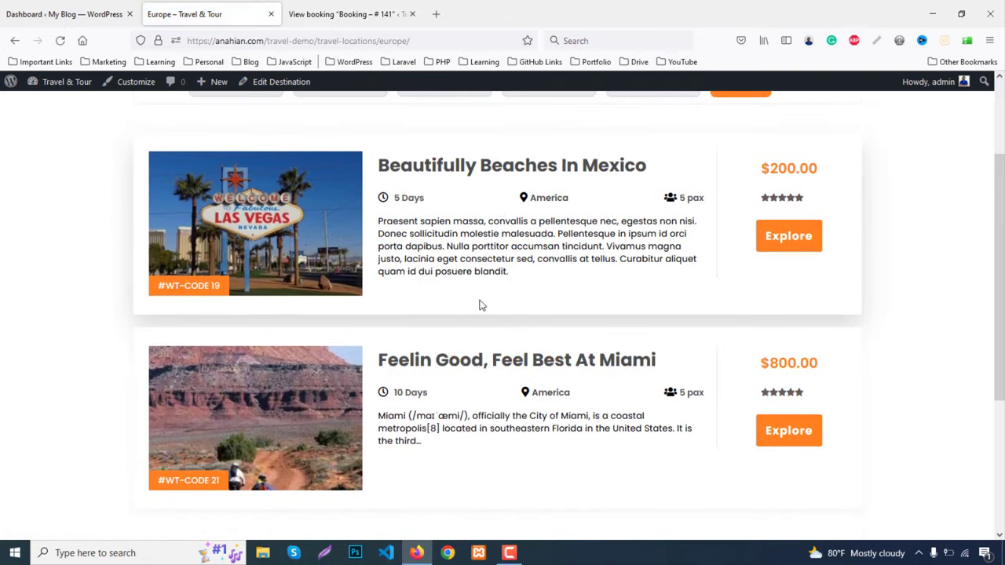
left_click(800, 243)
scroll(898, 314, "down", 6)
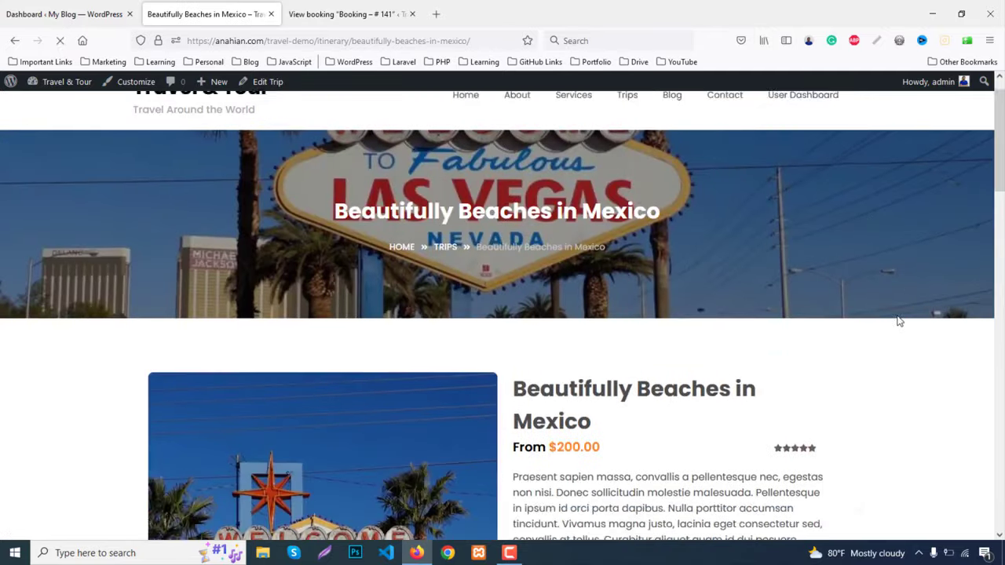
scroll(900, 321, "down", 2)
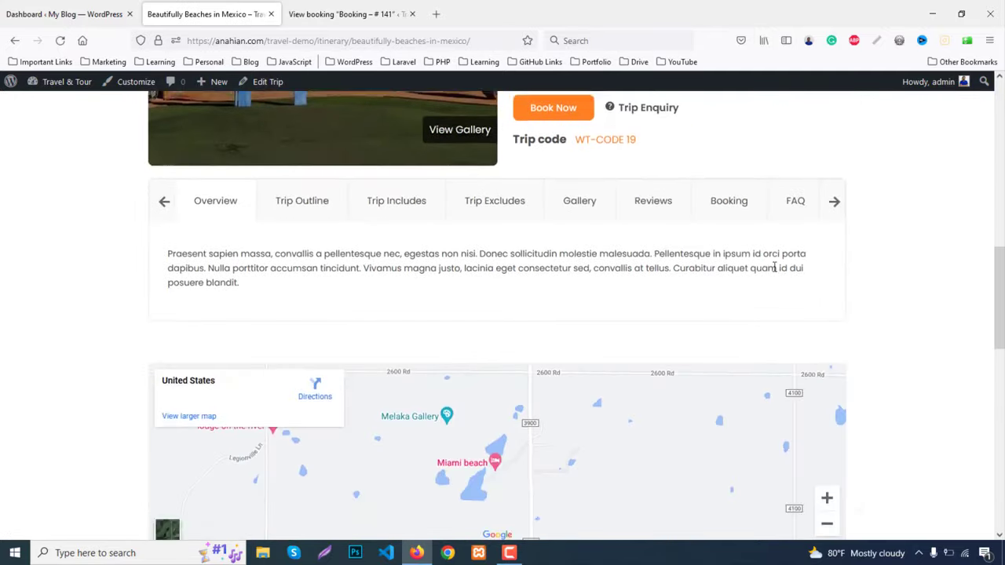
scroll(774, 268, "down", 4)
scroll(777, 282, "up", 13)
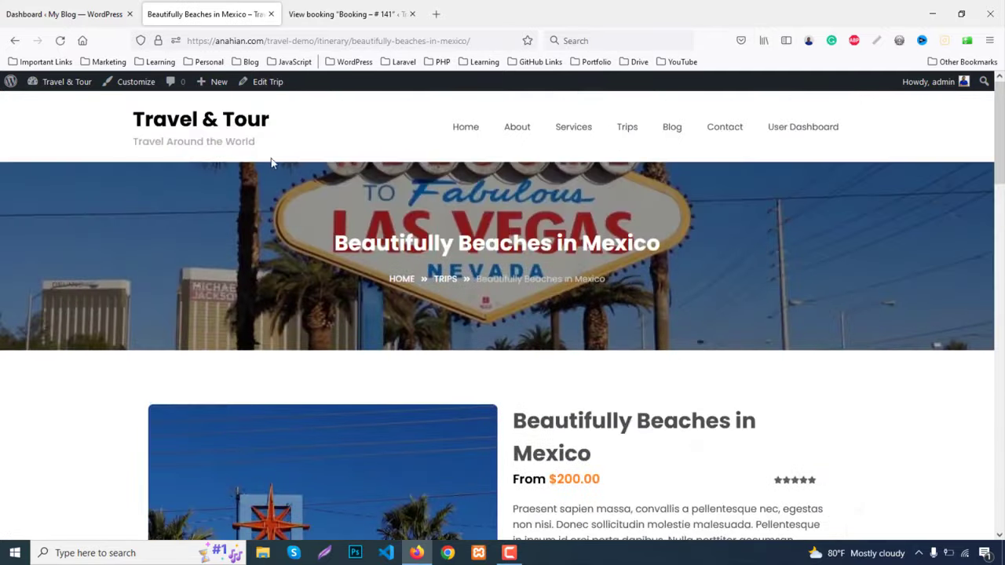
left_click(244, 124)
scroll(657, 369, "down", 4)
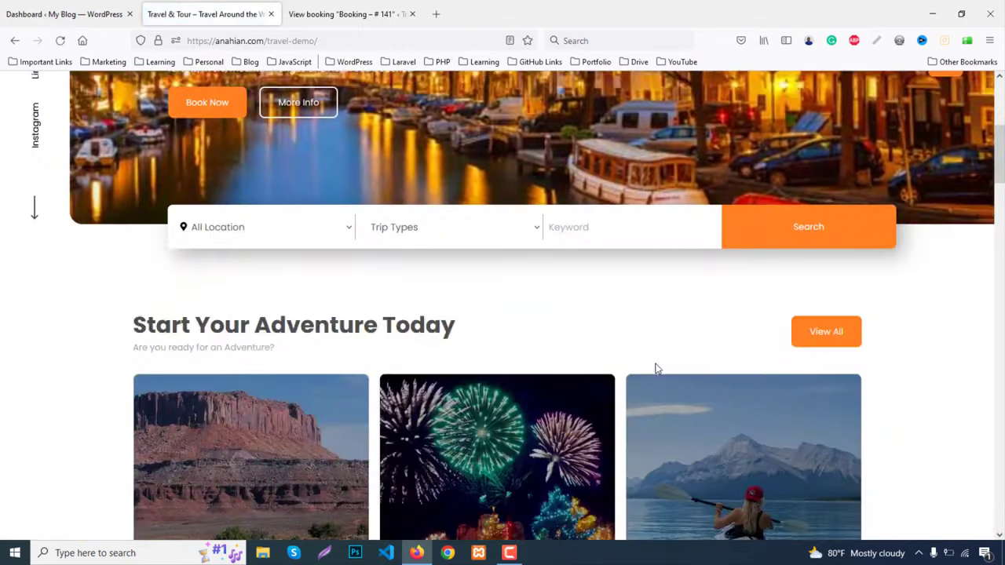
scroll(660, 366, "down", 15)
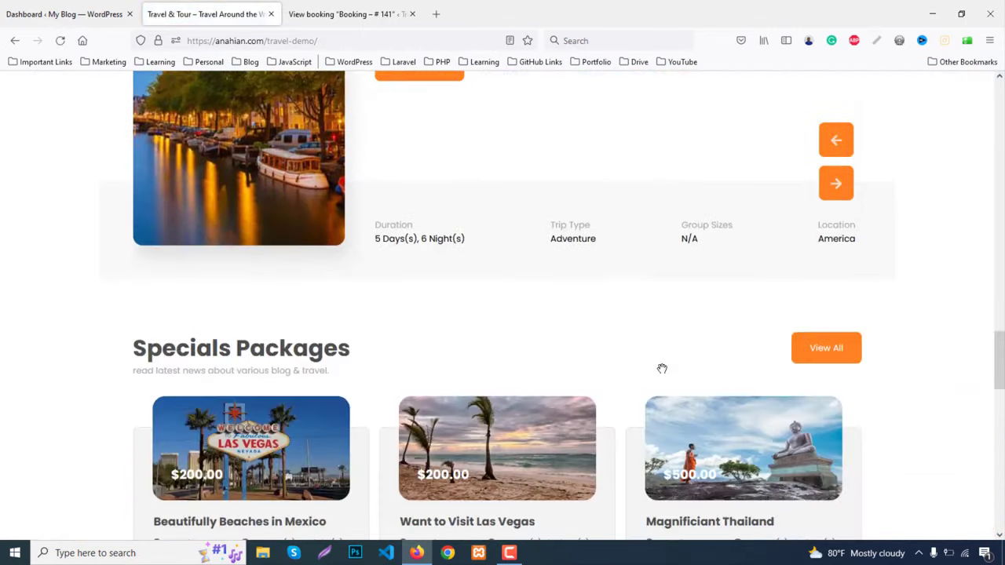
scroll(662, 369, "down", 9)
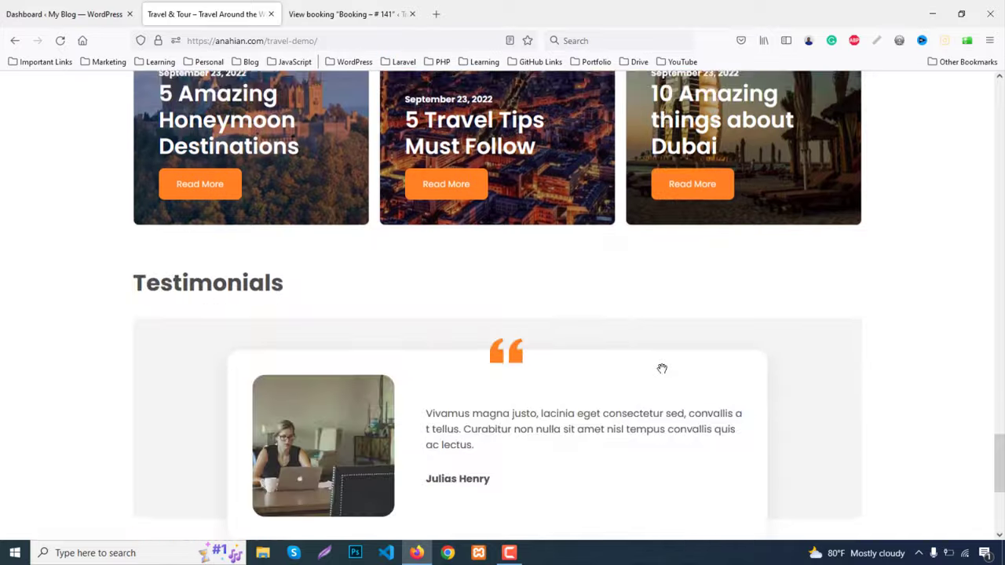
scroll(662, 369, "down", 4)
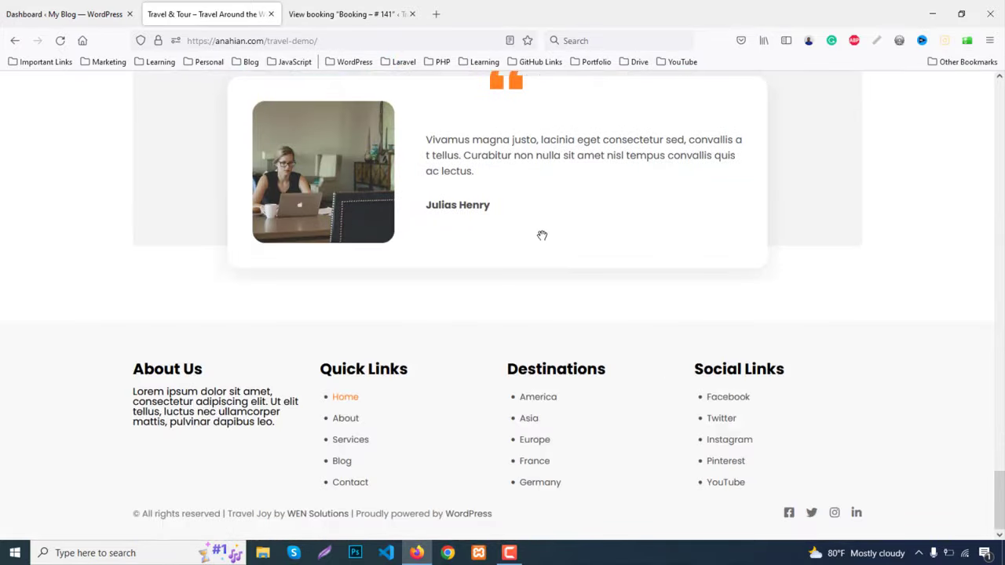
Open the About page and scroll through its content
scroll(608, 287, "up", 15)
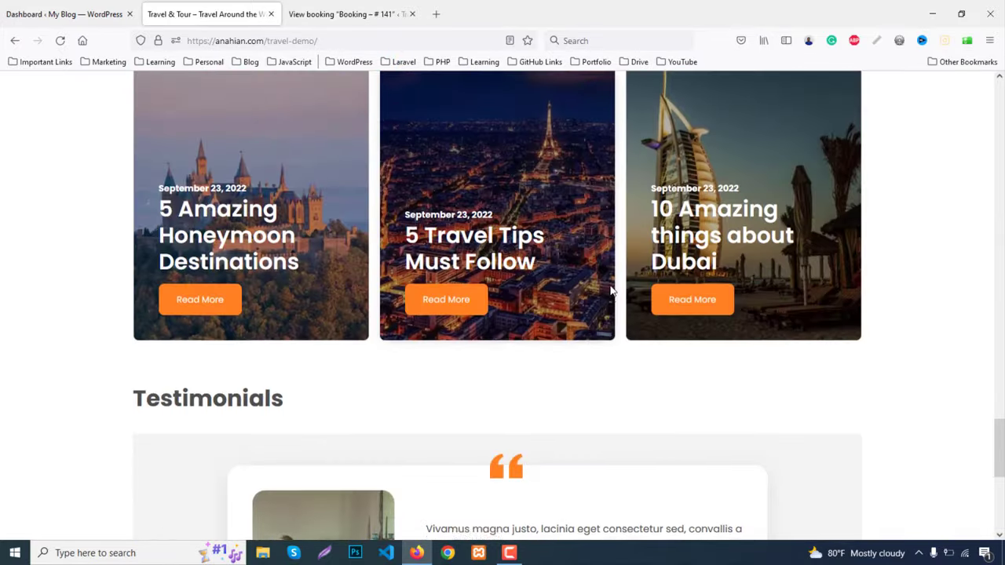
scroll(598, 292, "up", 10)
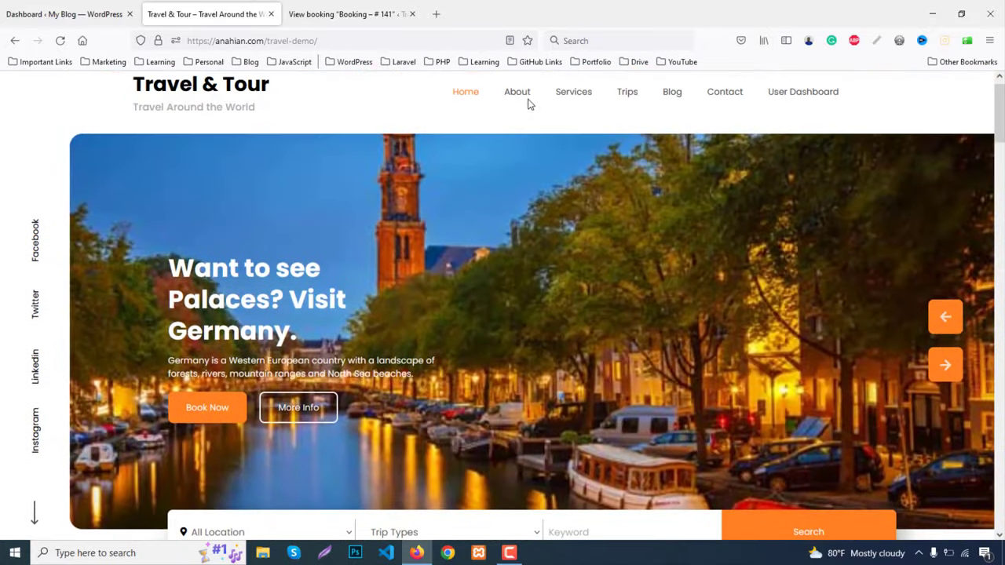
left_click(522, 95)
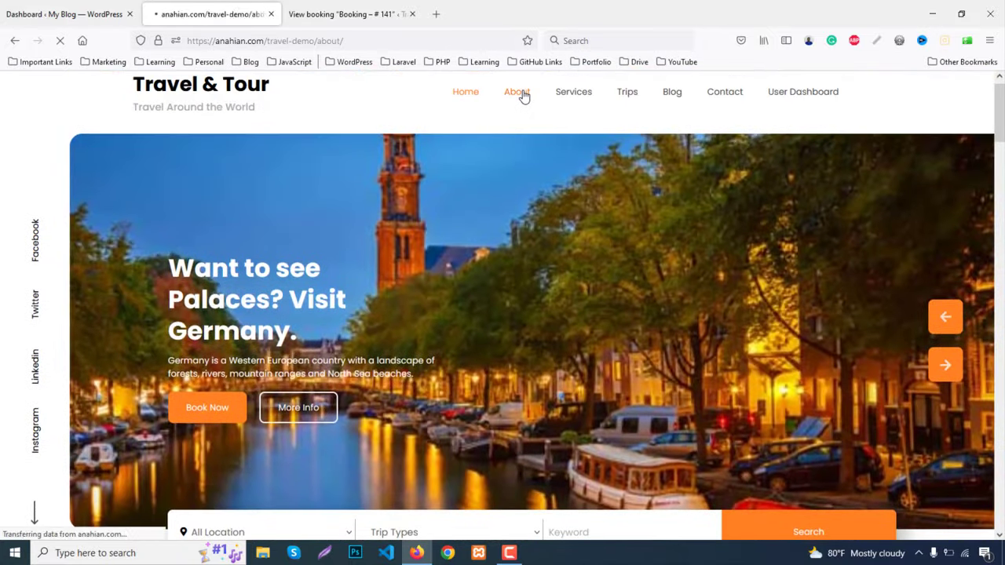
scroll(812, 229, "down", 6)
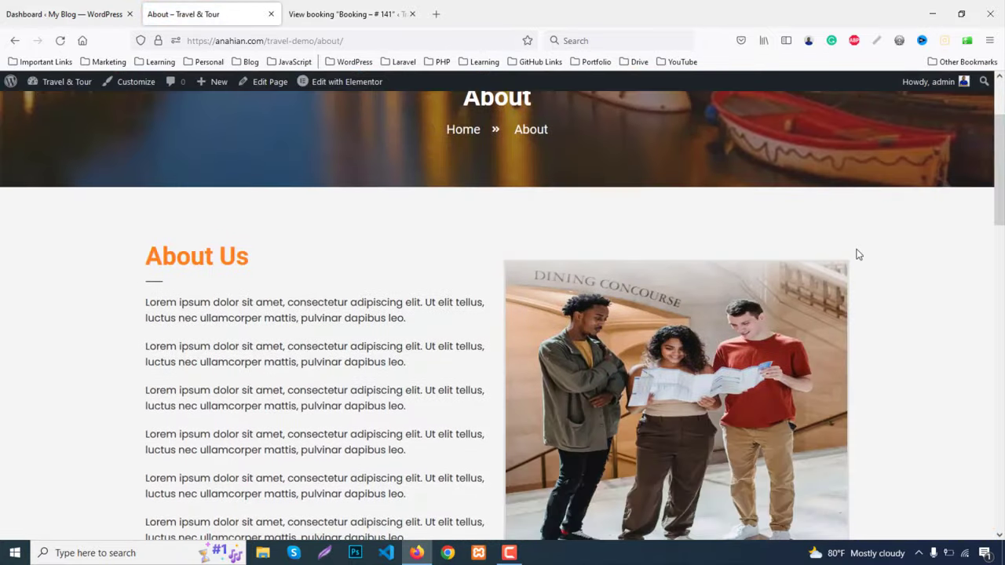
scroll(860, 257, "down", 3)
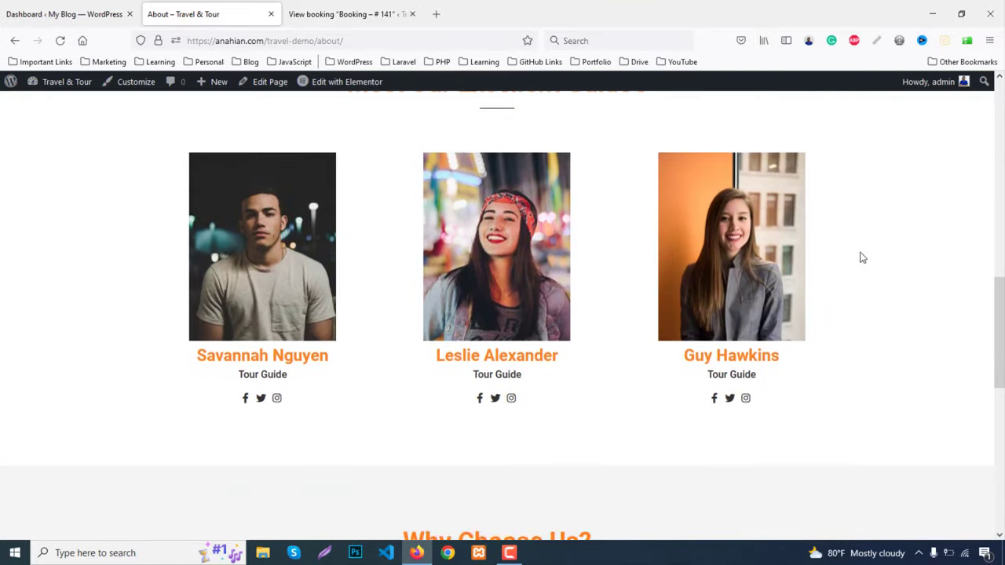
scroll(861, 256, "up", 2)
scroll(292, 370, "down", 2)
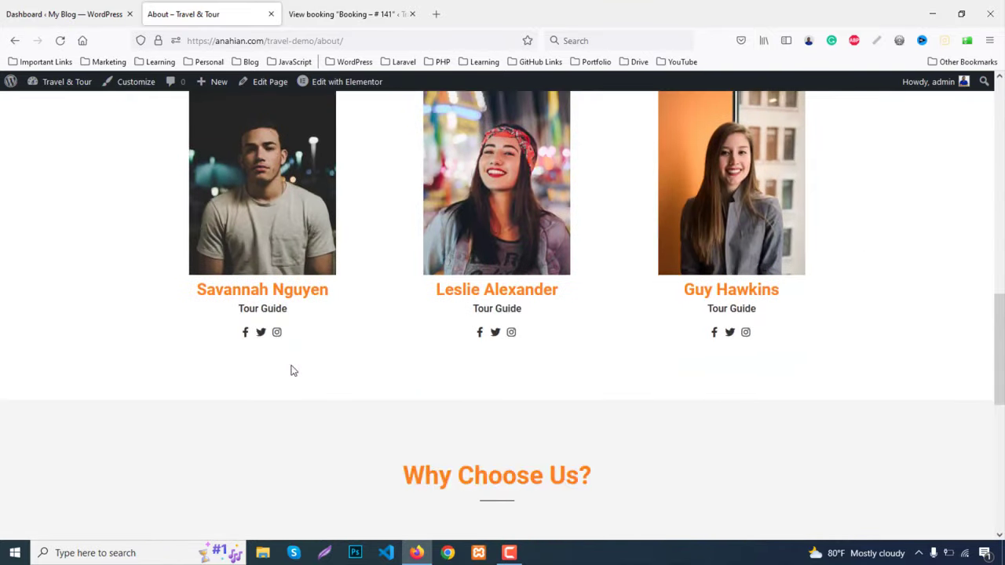
scroll(292, 371, "down", 4)
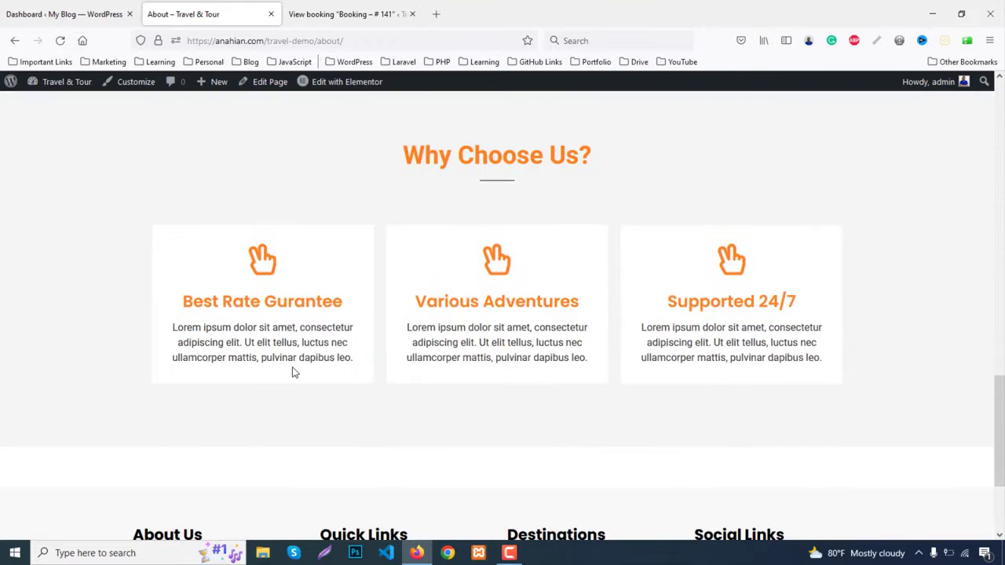
scroll(293, 372, "down", 2)
scroll(329, 404, "up", 20)
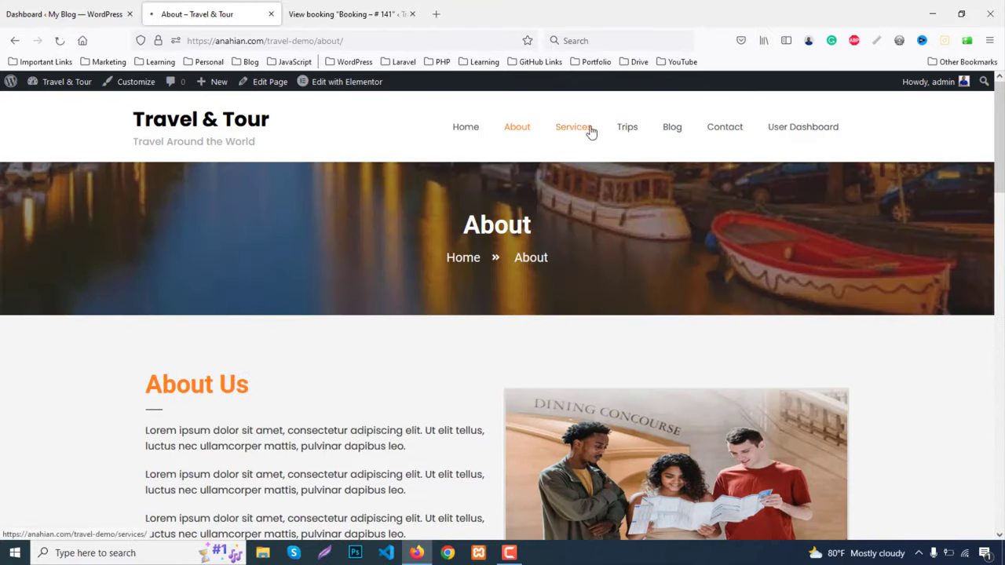
Open the Services page and scroll through its Our Mission and Our History sections
left_click(584, 129)
scroll(1001, 242, "down", 1)
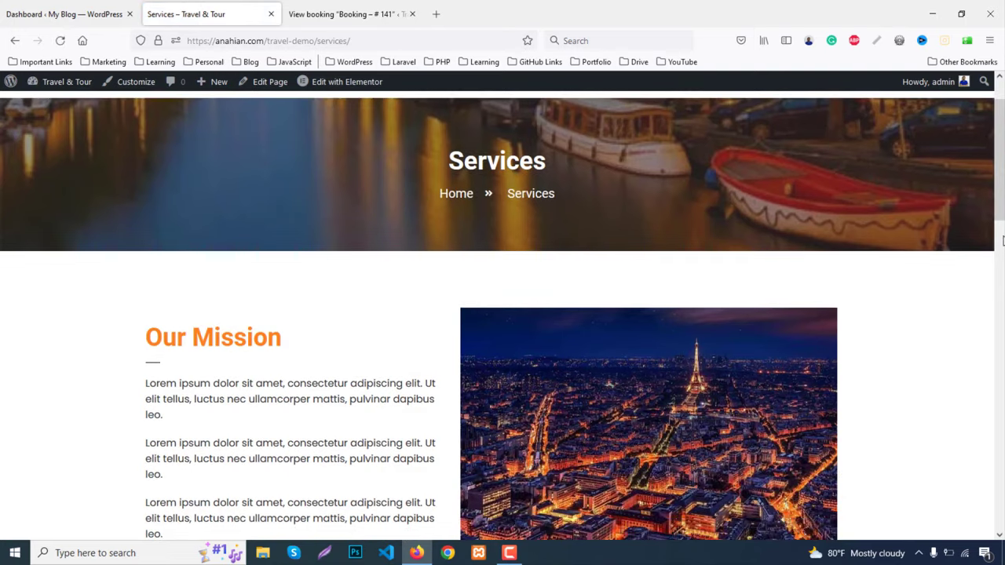
scroll(1002, 242, "down", 10)
scroll(1001, 241, "down", 5)
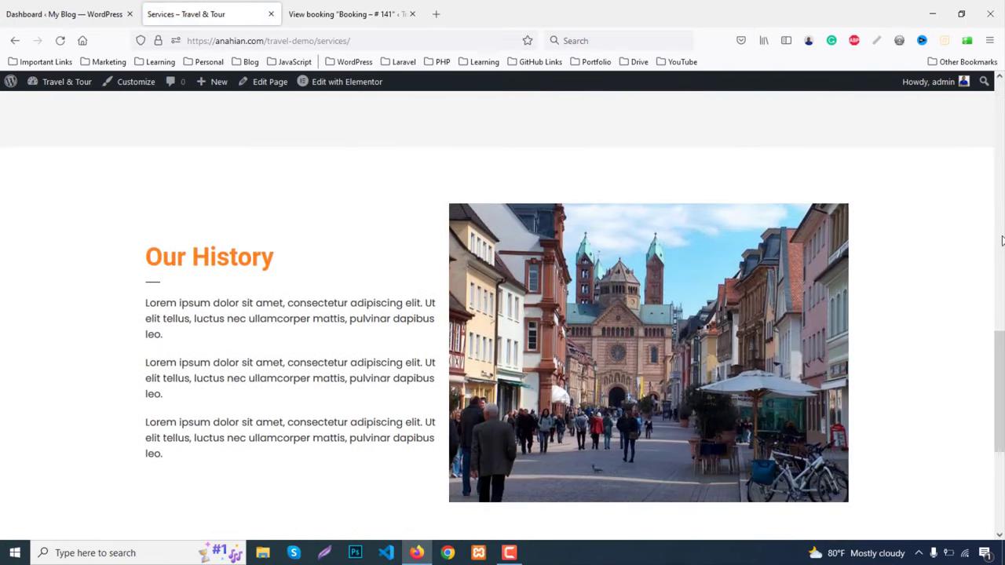
scroll(1002, 242, "up", 15)
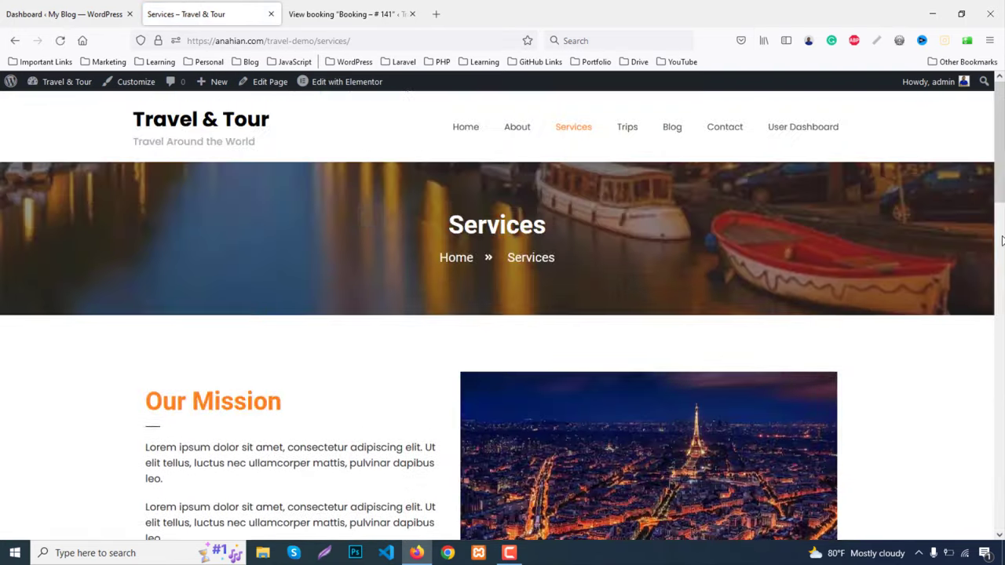
left_click(622, 133)
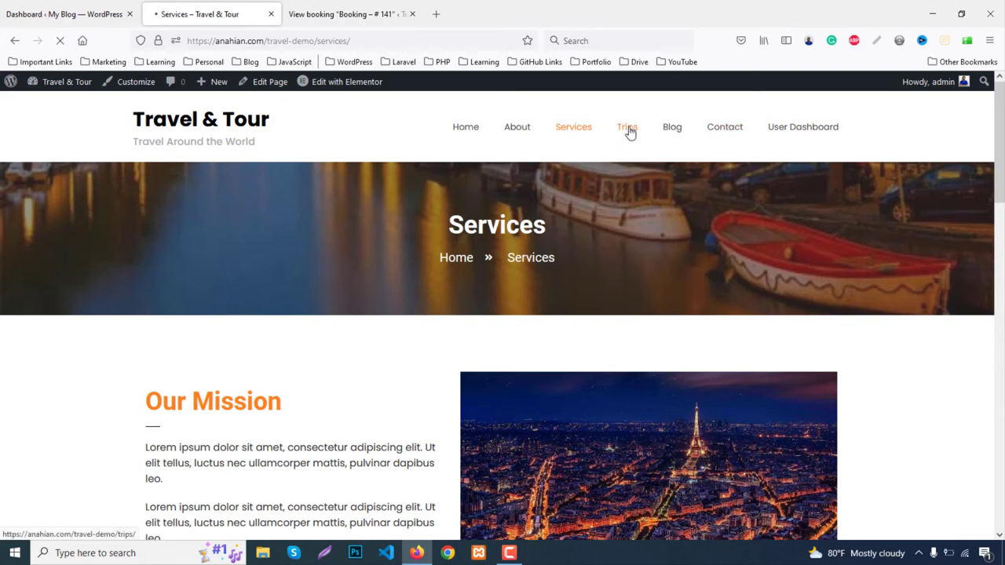
Scroll through the Trips page listings
scroll(965, 242, "down", 5)
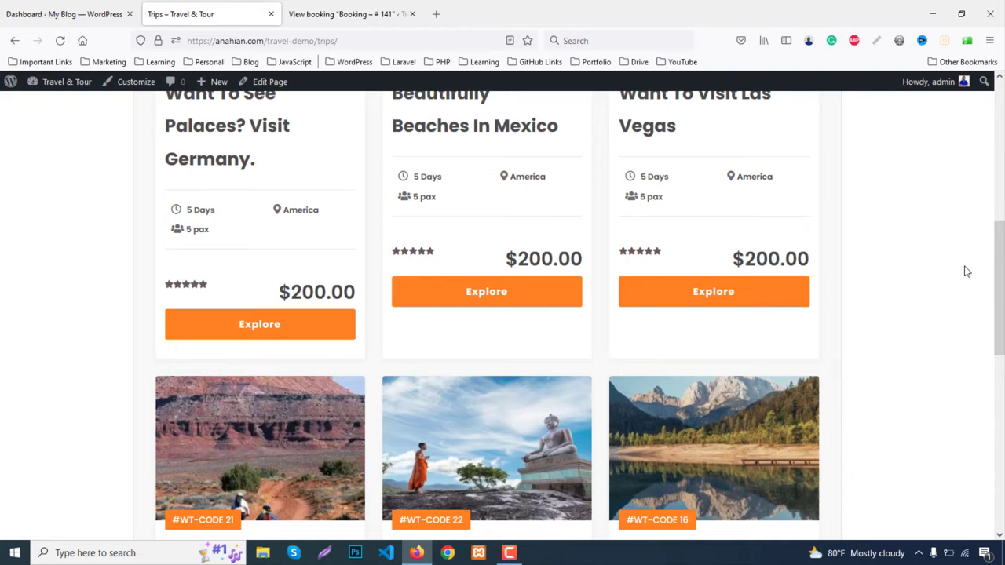
scroll(966, 272, "down", 2)
scroll(966, 270, "down", 4)
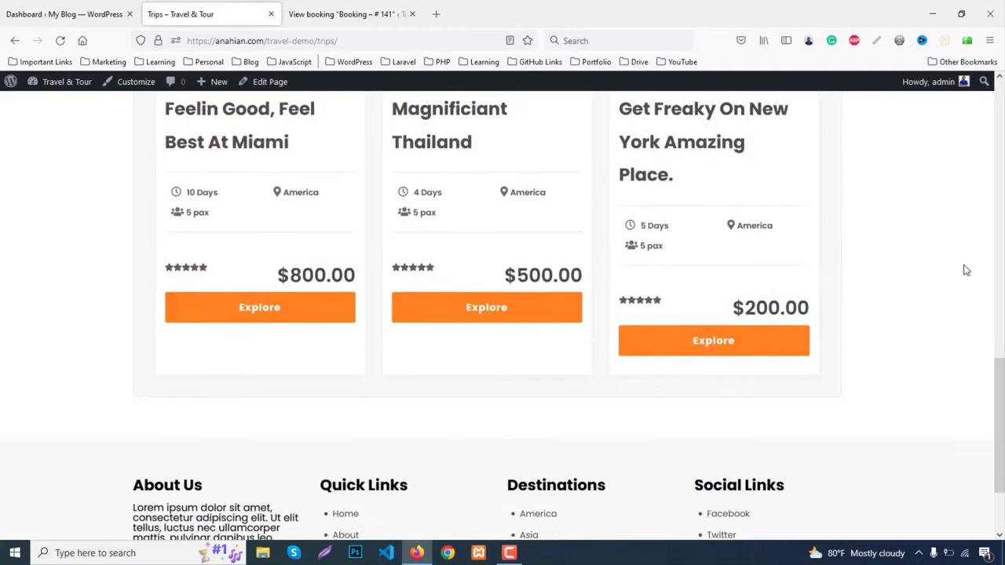
scroll(966, 270, "up", 5)
scroll(964, 269, "up", 6)
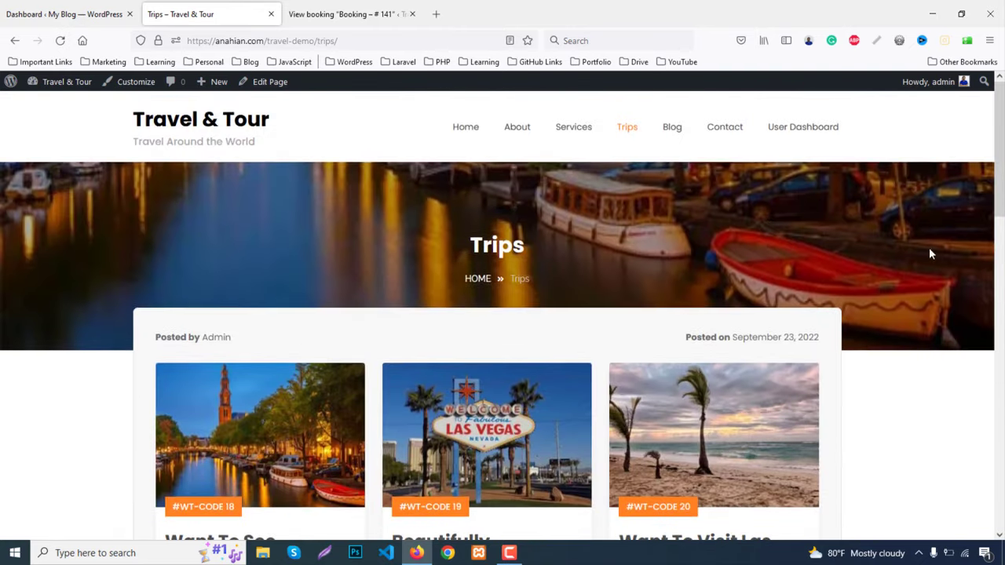
Browse the Blog page and read the full '10 Amazing things about Dubai' post
left_click(670, 129)
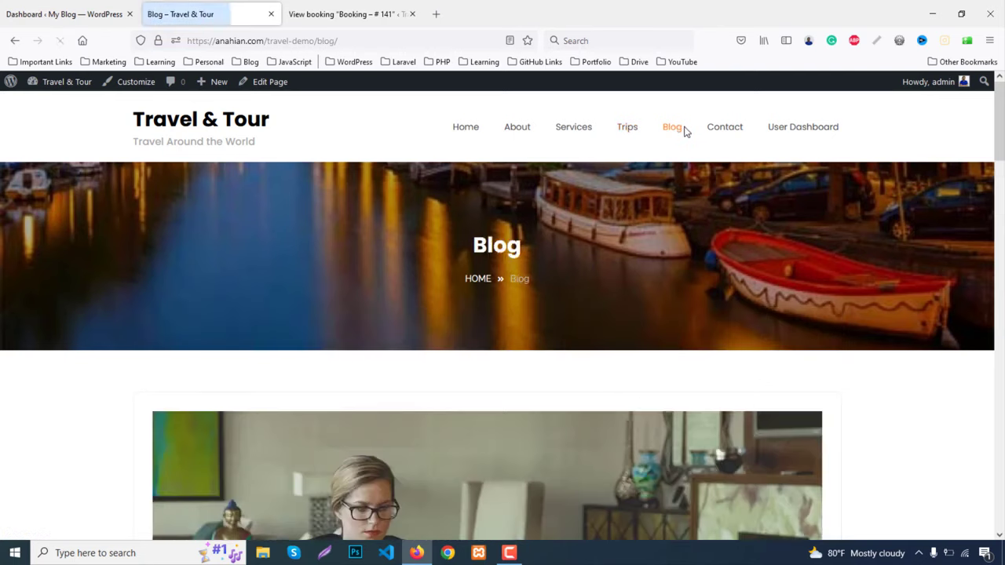
scroll(906, 284, "down", 7)
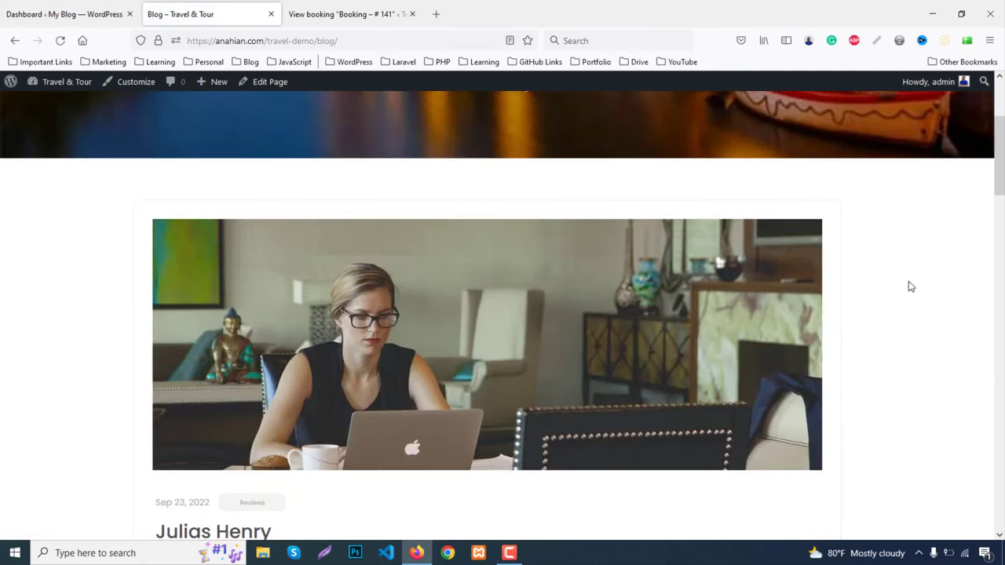
scroll(905, 284, "down", 15)
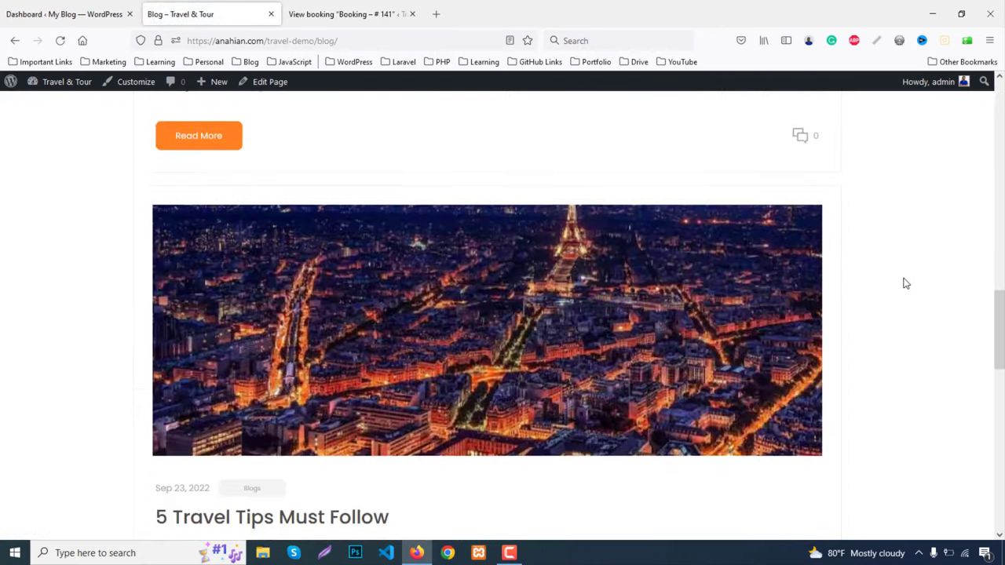
scroll(904, 285, "down", 2)
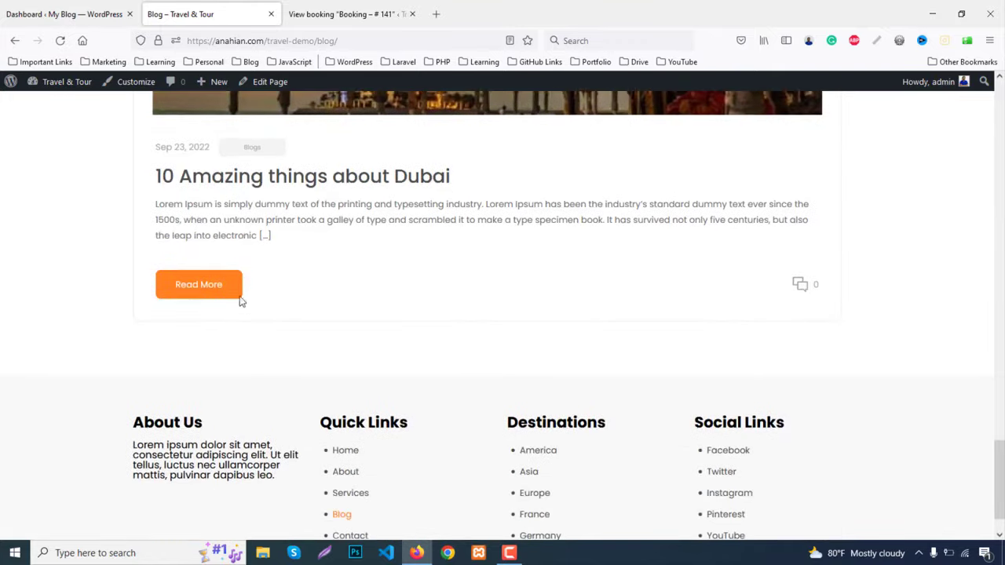
left_click(210, 288)
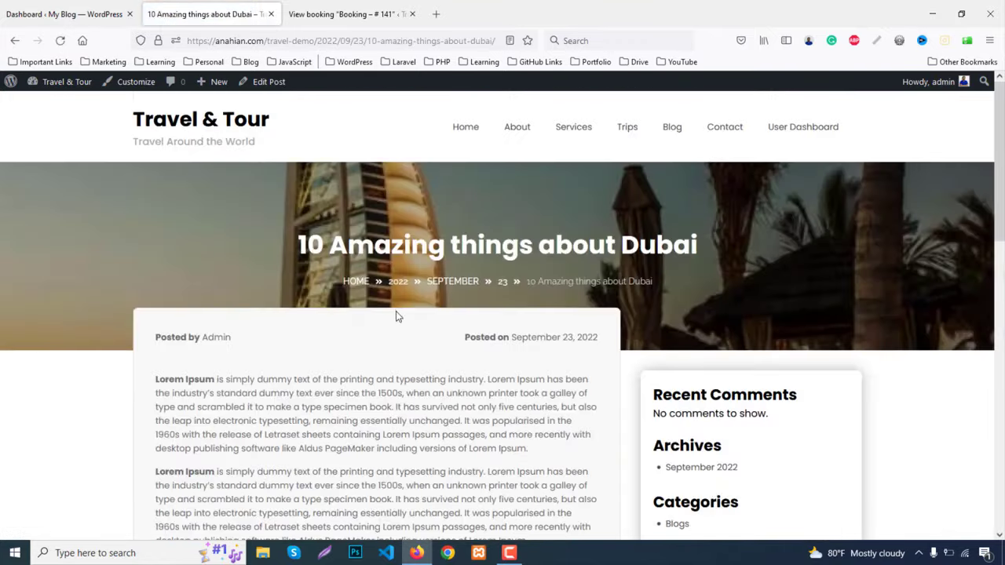
scroll(399, 314, "down", 8)
scroll(402, 316, "up", 8)
View the Contact and User Dashboard pages, then return to the home page
left_click(723, 128)
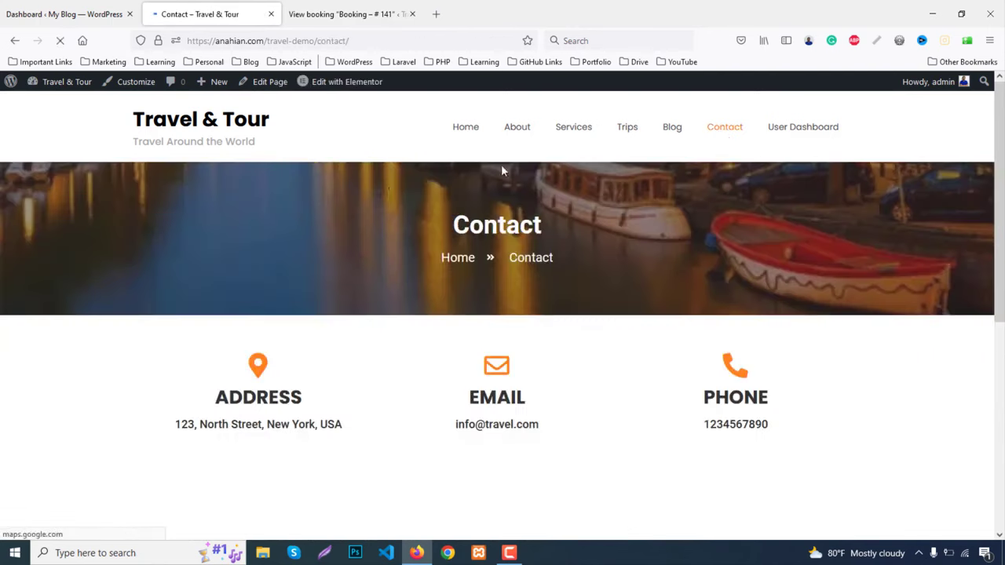
scroll(285, 265, "down", 3)
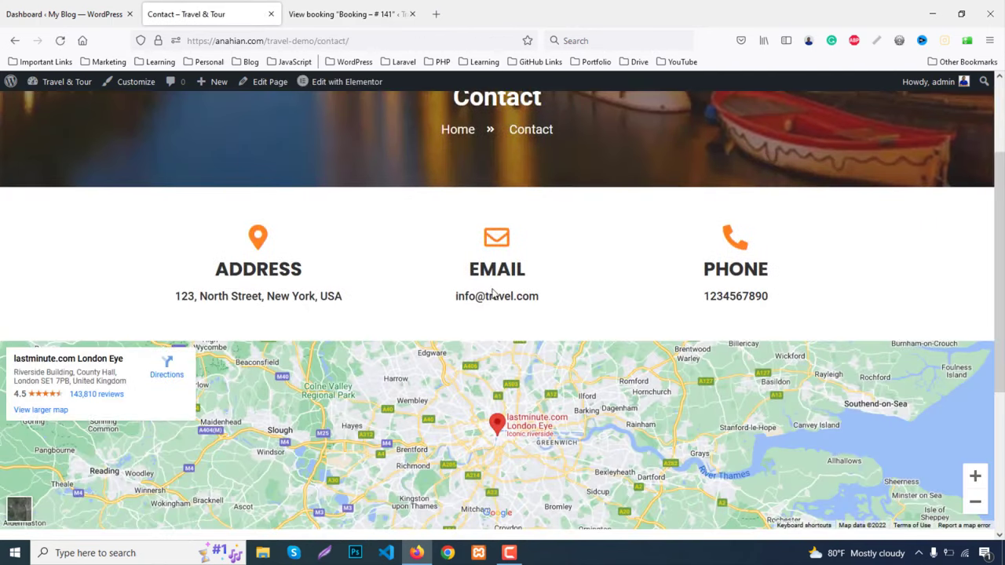
scroll(823, 281, "down", 5)
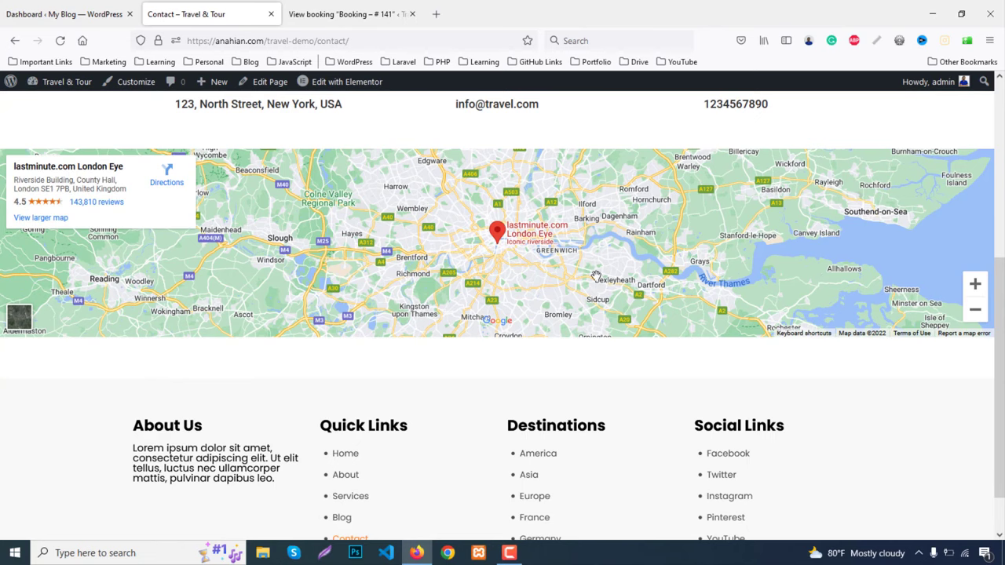
scroll(596, 276, "up", 8)
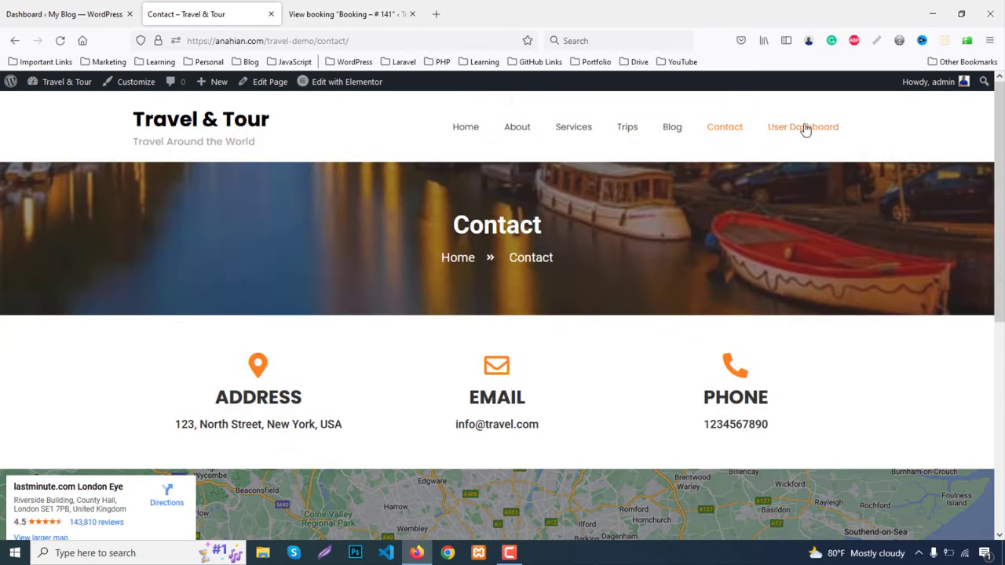
left_click(803, 128)
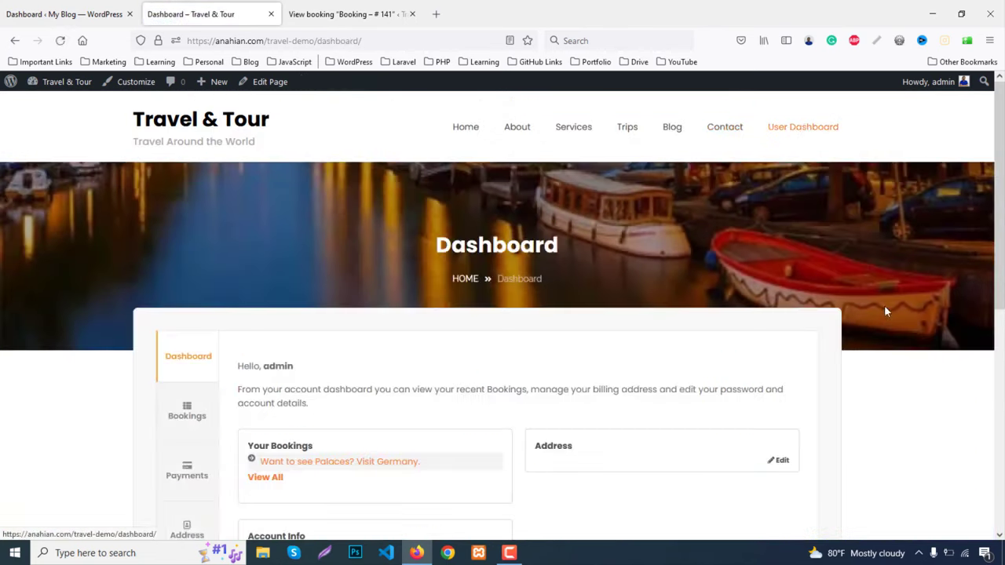
scroll(872, 310, "down", 10)
scroll(867, 308, "up", 10)
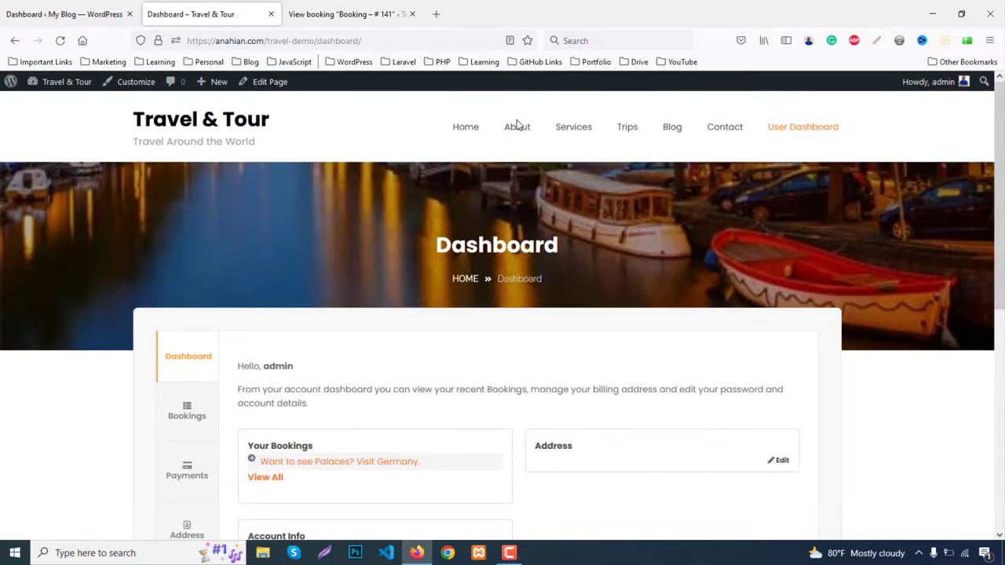
left_click(466, 126)
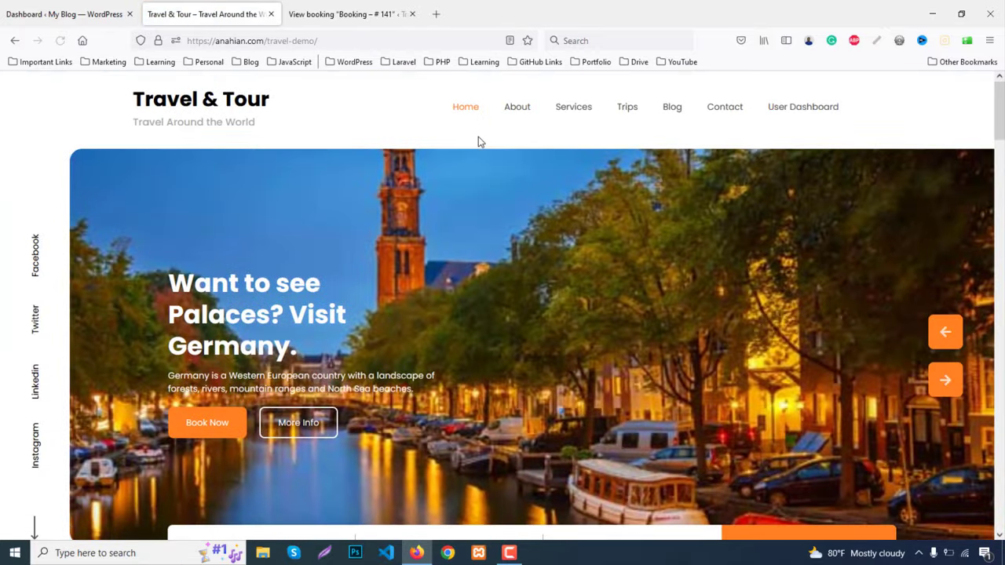
Close the View booking tab and go to Appearance > Themes in the admin
middle_click(351, 16)
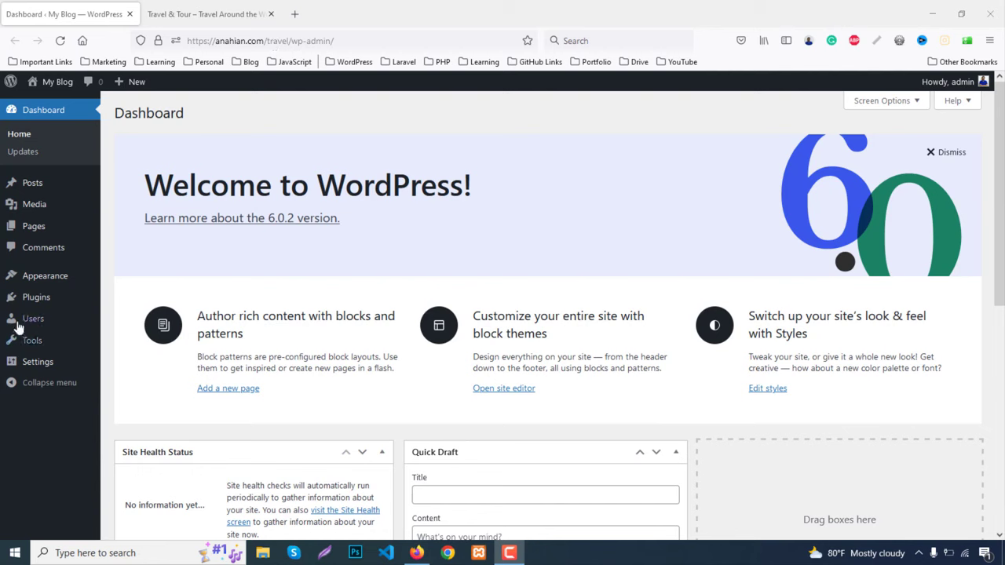
mouse_move(72, 279)
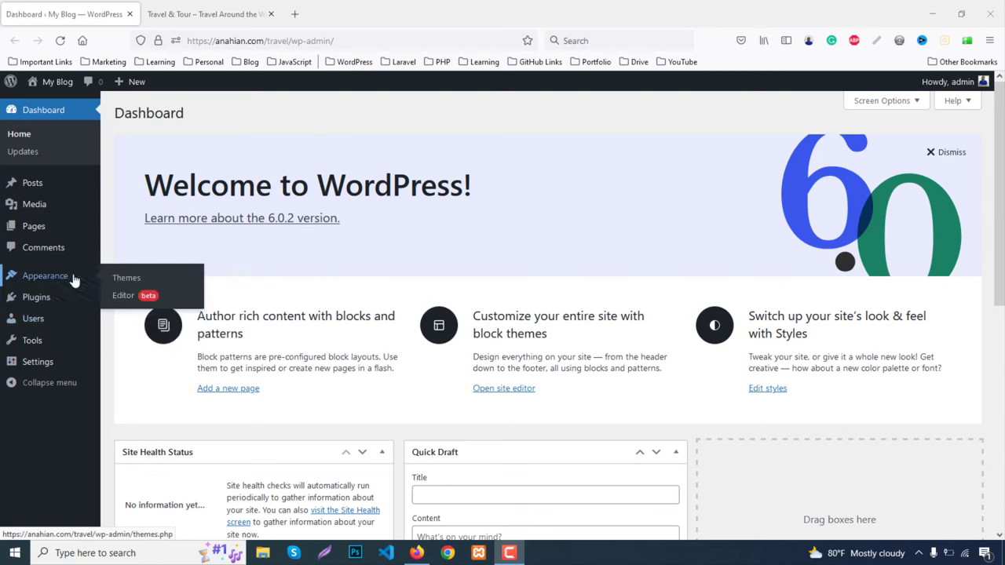
left_click(135, 280)
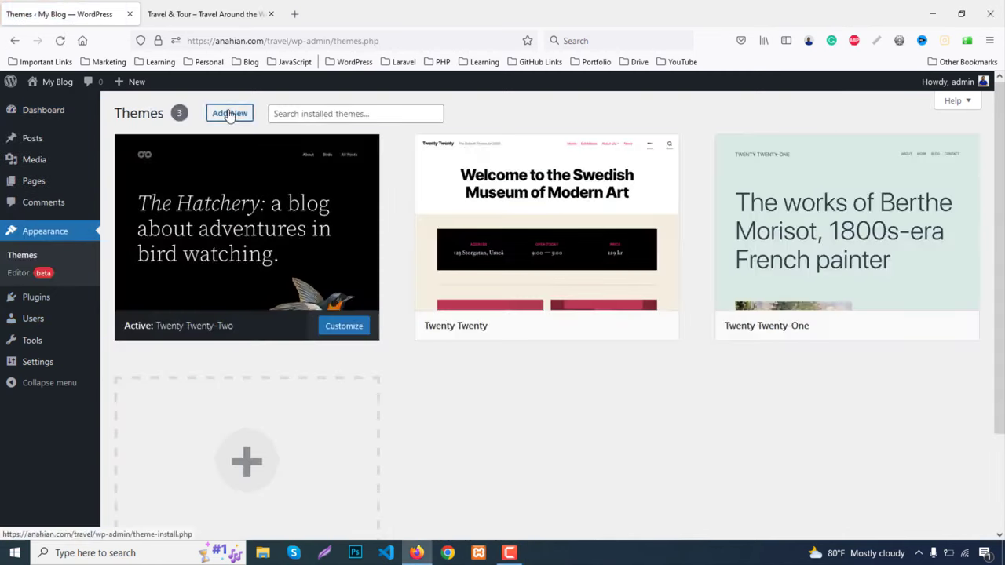
Search the theme directory for 'travel joy', then install and activate the Travel Joy theme
left_click(230, 113)
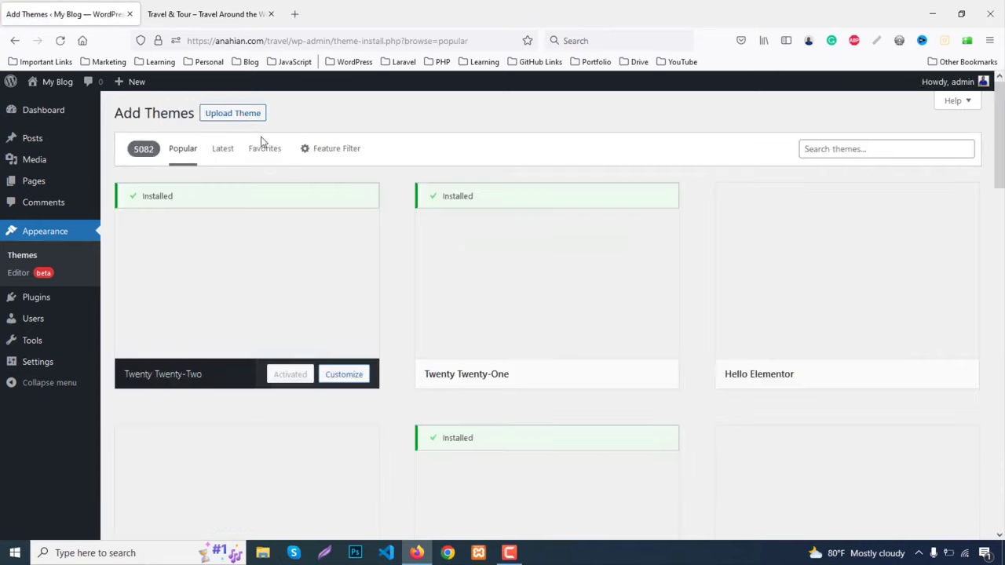
left_click(904, 150)
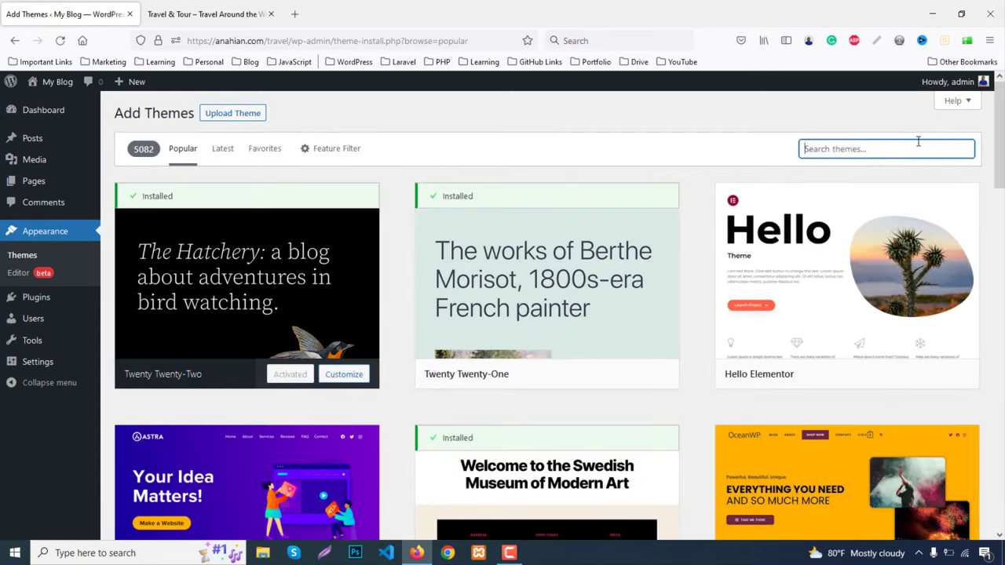
type("travel")
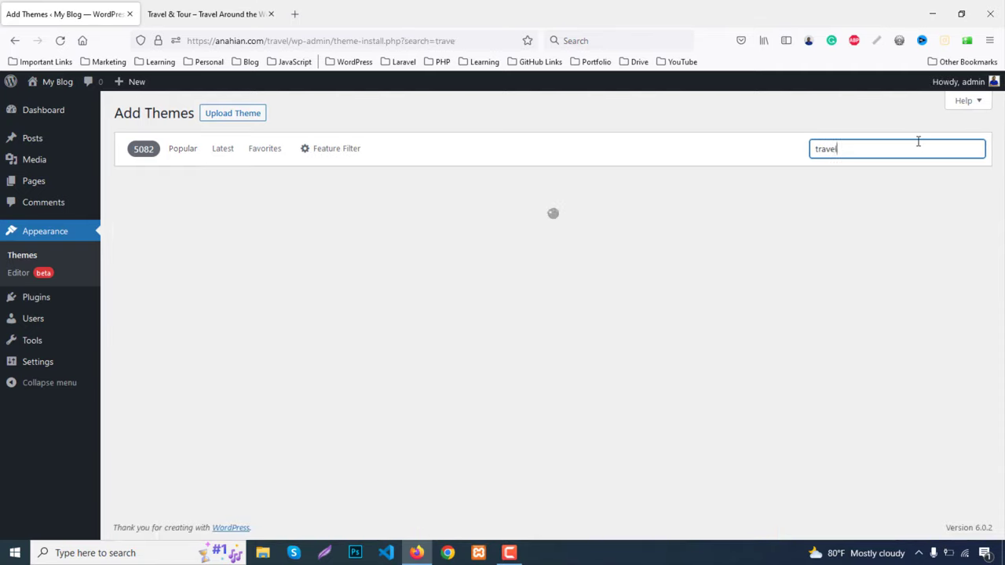
type(" joy")
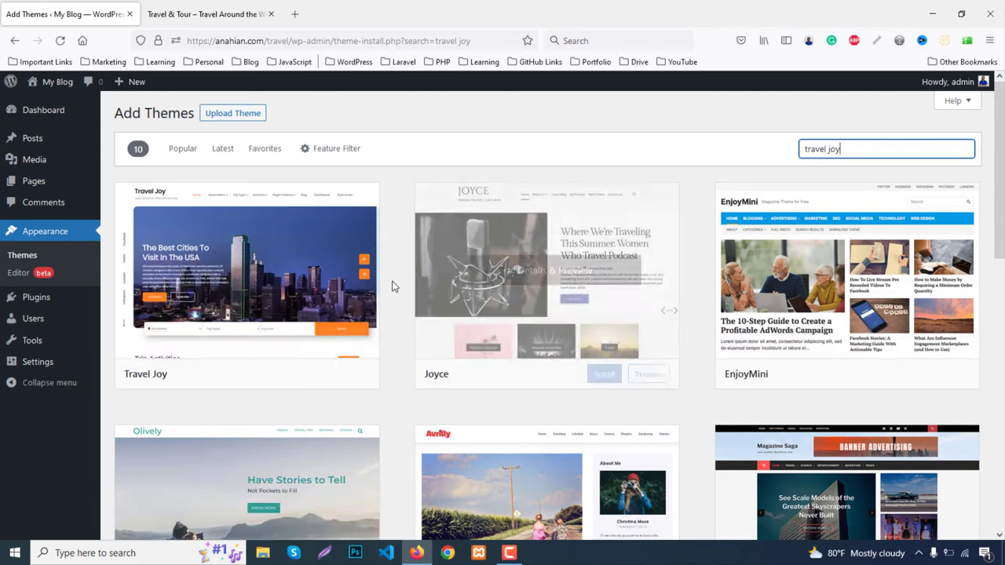
mouse_move(291, 265)
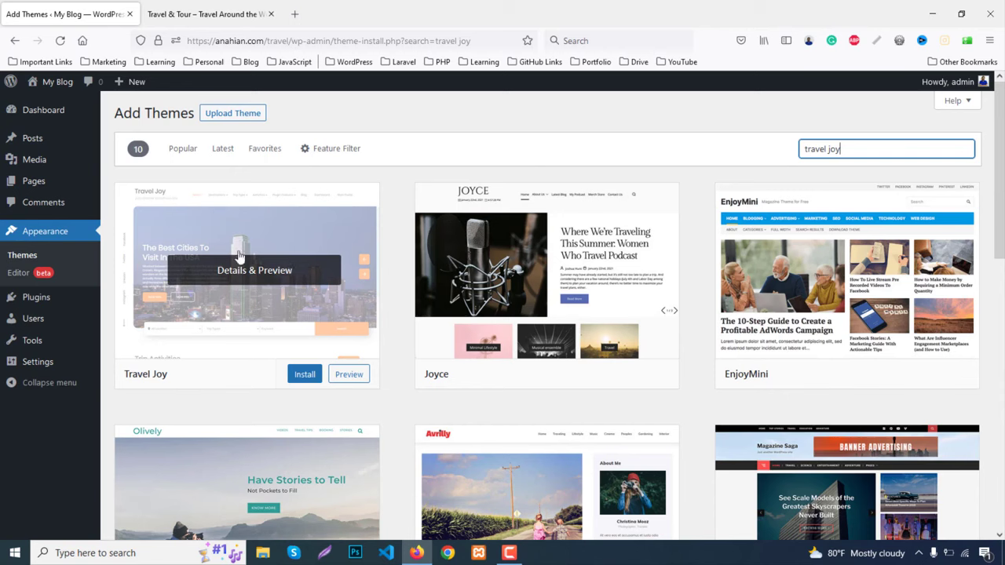
left_click(313, 370)
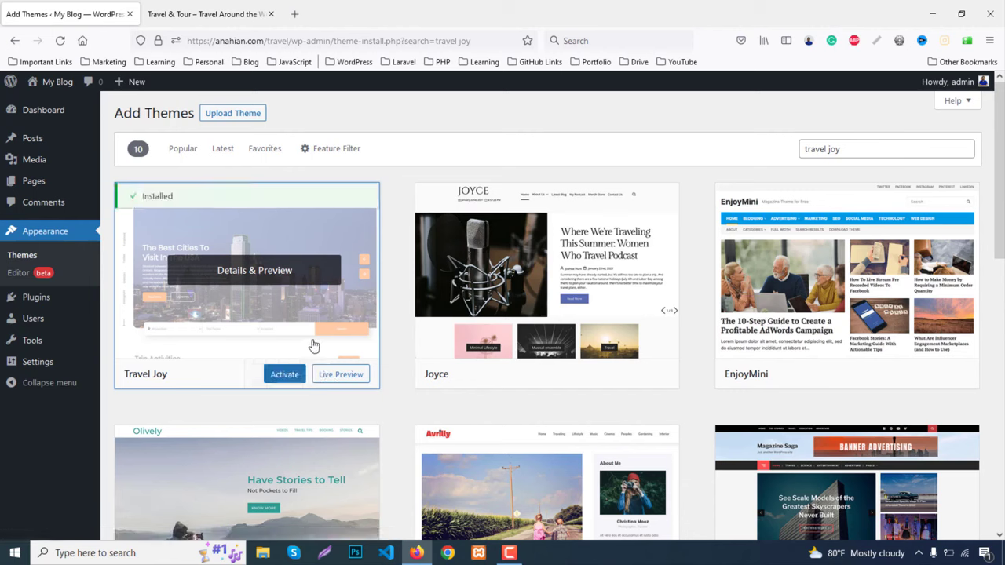
left_click(283, 375)
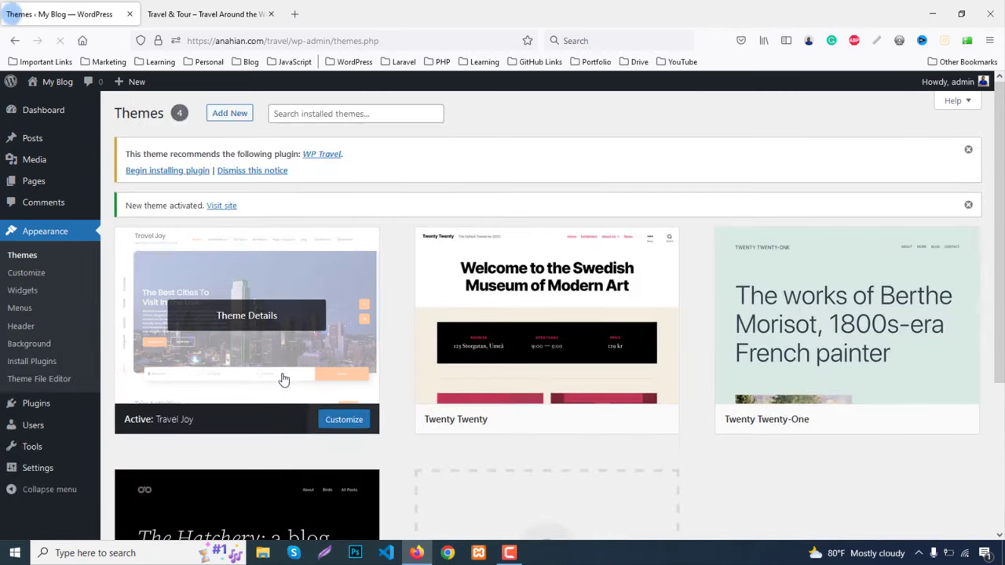
Install and activate the recommended WP Travel plugin from Install Required Plugins
left_click(167, 175)
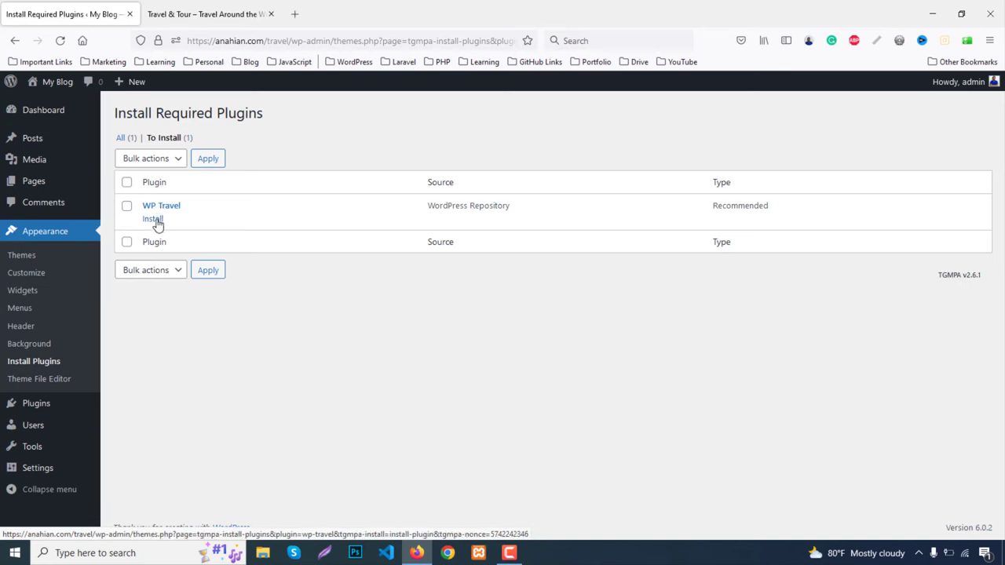
left_click(153, 219)
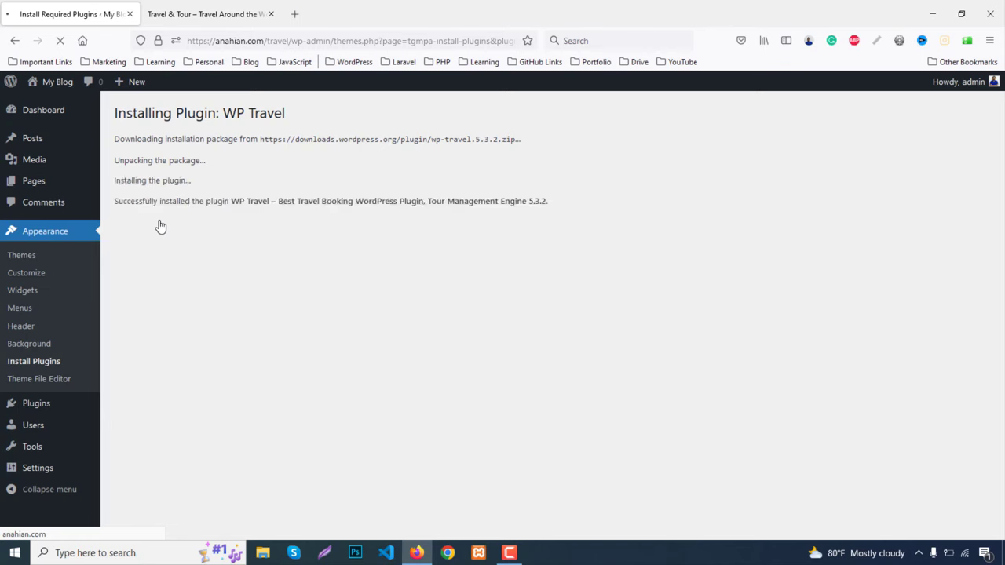
left_click(173, 223)
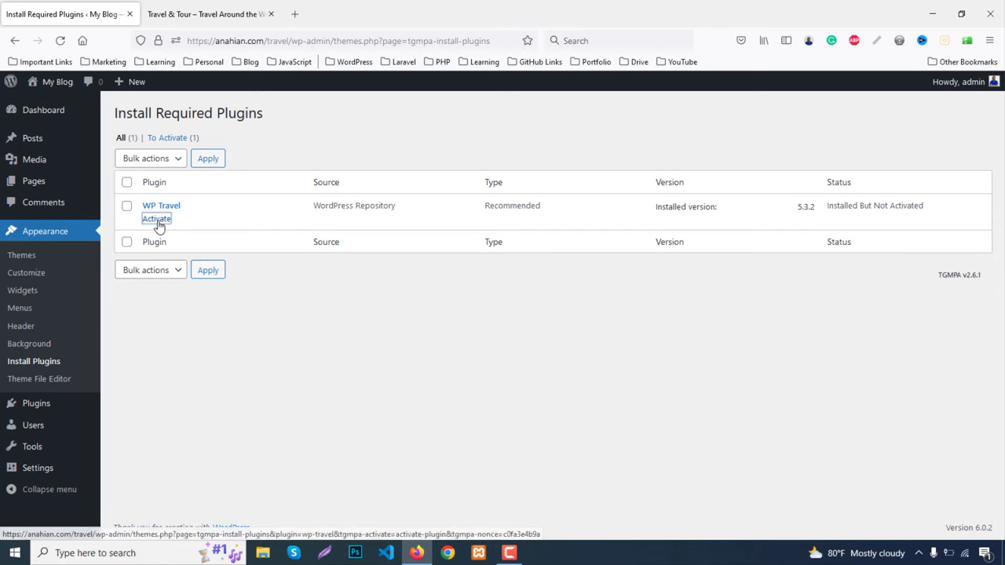
left_click(157, 221)
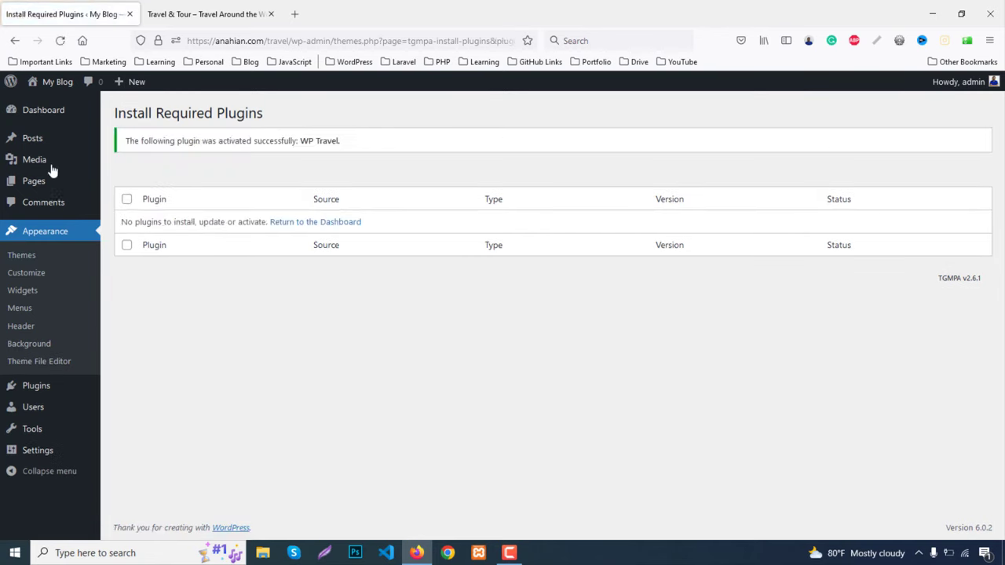
Glance at the site's front end in a new tab, then return to the activation page
mouse_move(50, 82)
middle_click(48, 110)
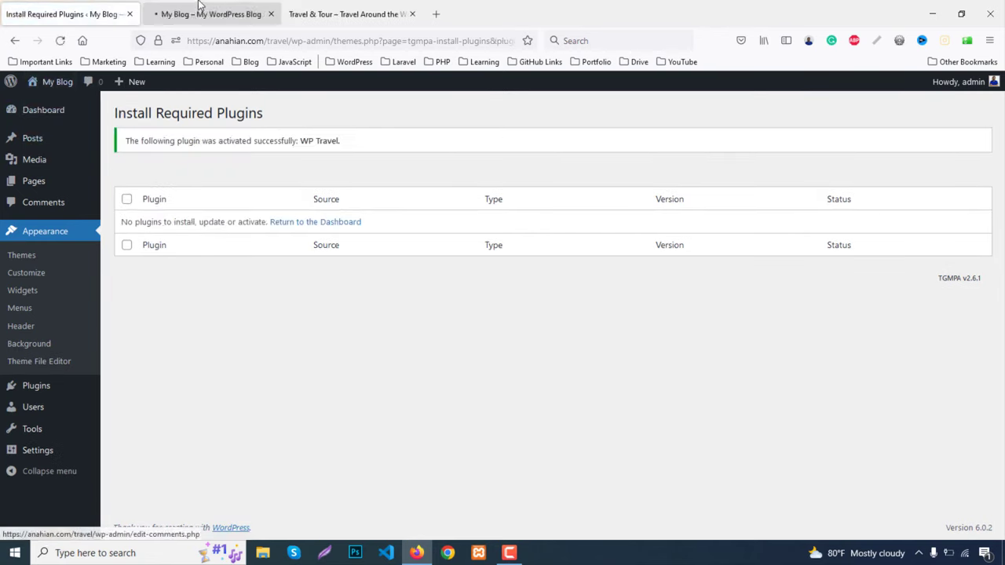
left_click(202, 12)
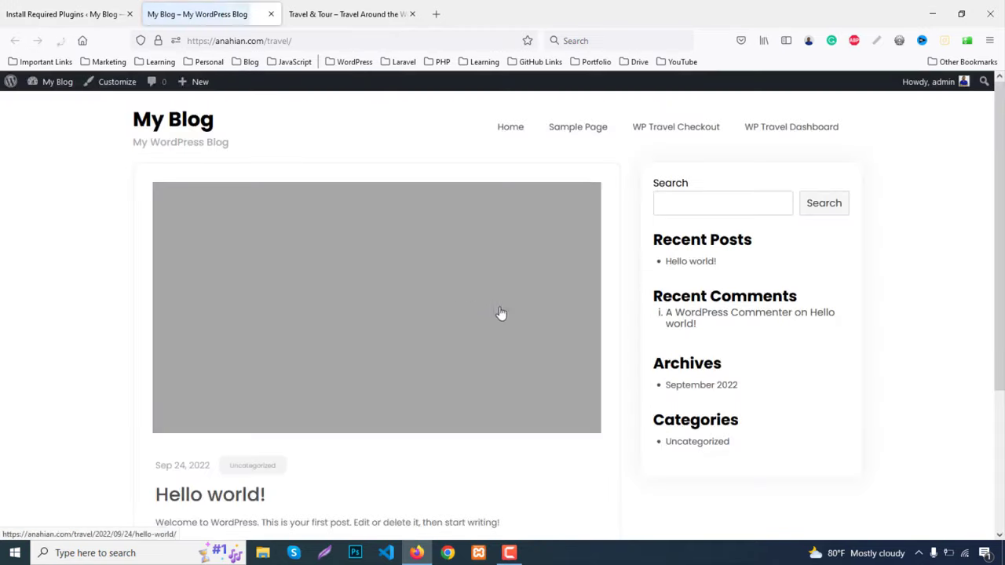
scroll(706, 325, "down", 3)
scroll(714, 341, "up", 3)
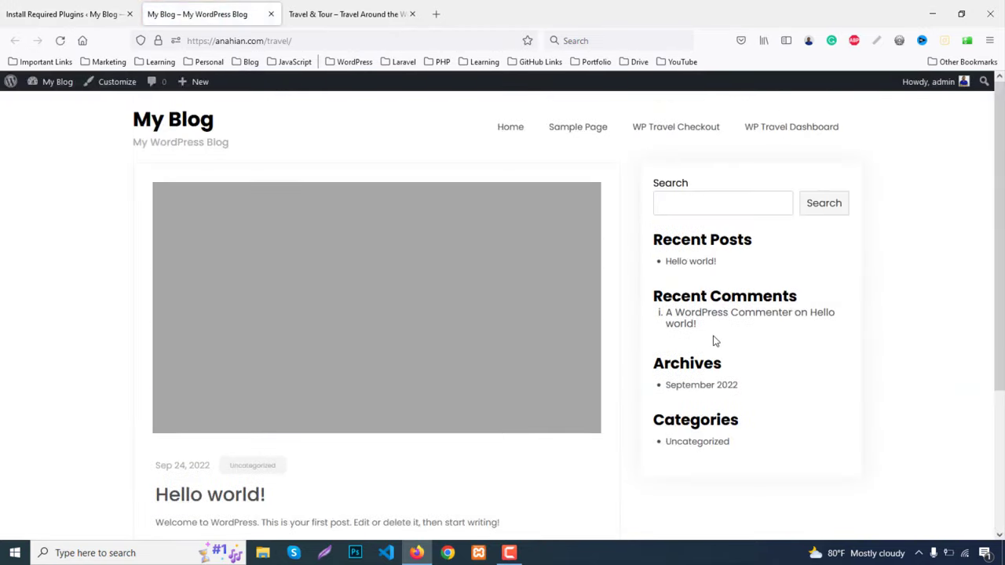
left_click(3, 8)
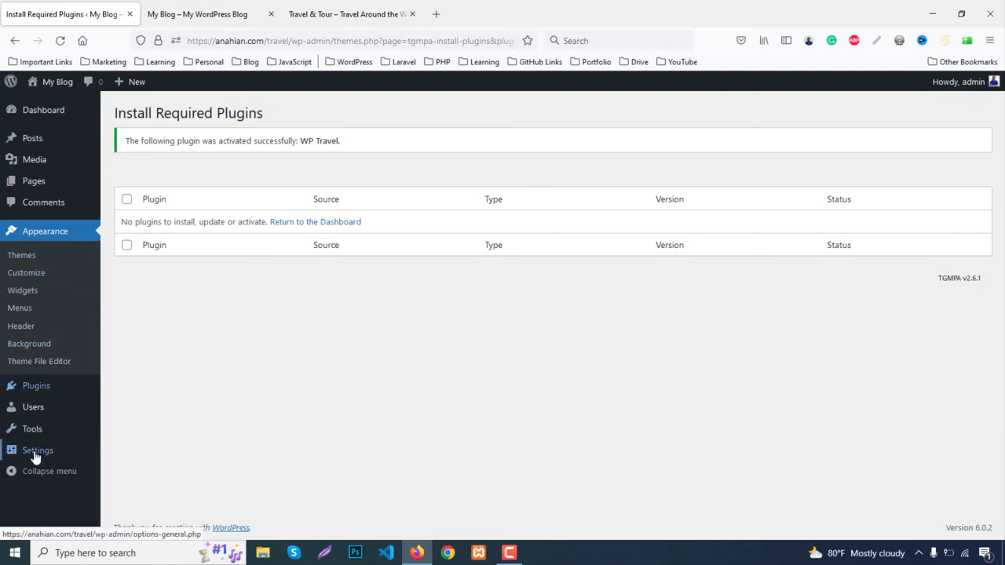
Copy 'Travel & Tour' from the demo site and paste it over the Site Title 'My Blog'
mouse_move(33, 455)
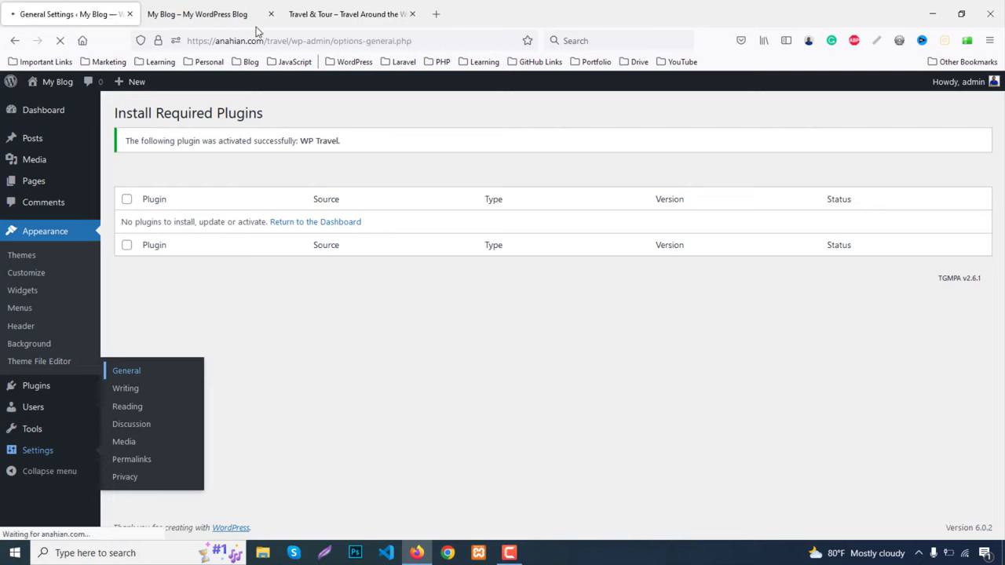
left_click(350, 14)
left_click_drag(121, 99, 292, 103)
key("ctrl+c")
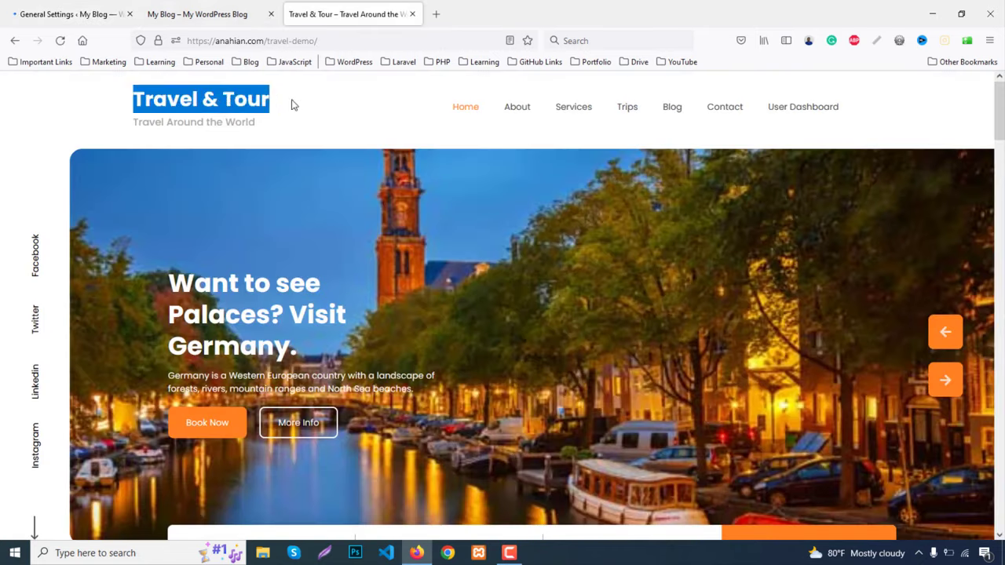
left_click(36, 8)
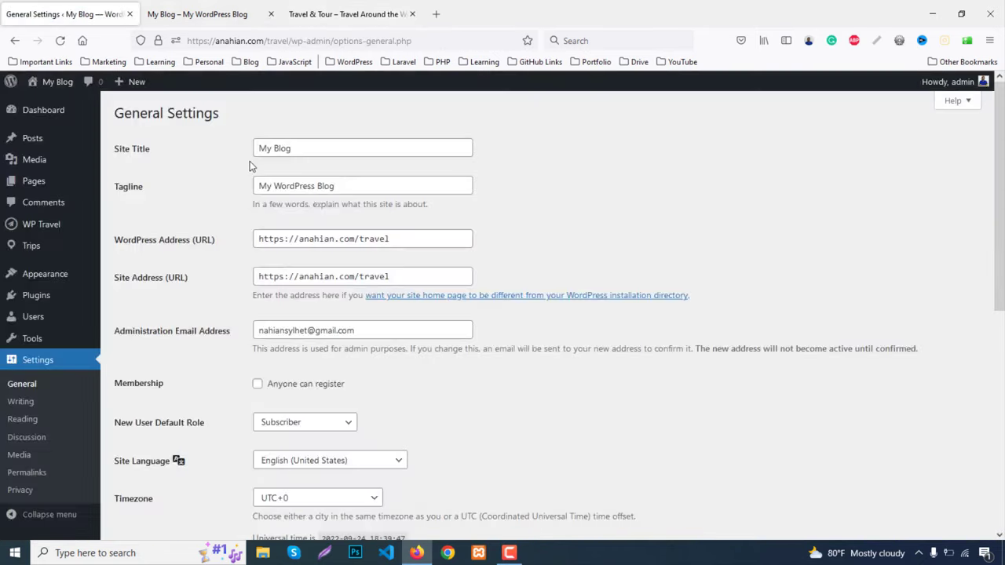
left_click_drag(321, 143, 176, 140)
key("ctrl+v")
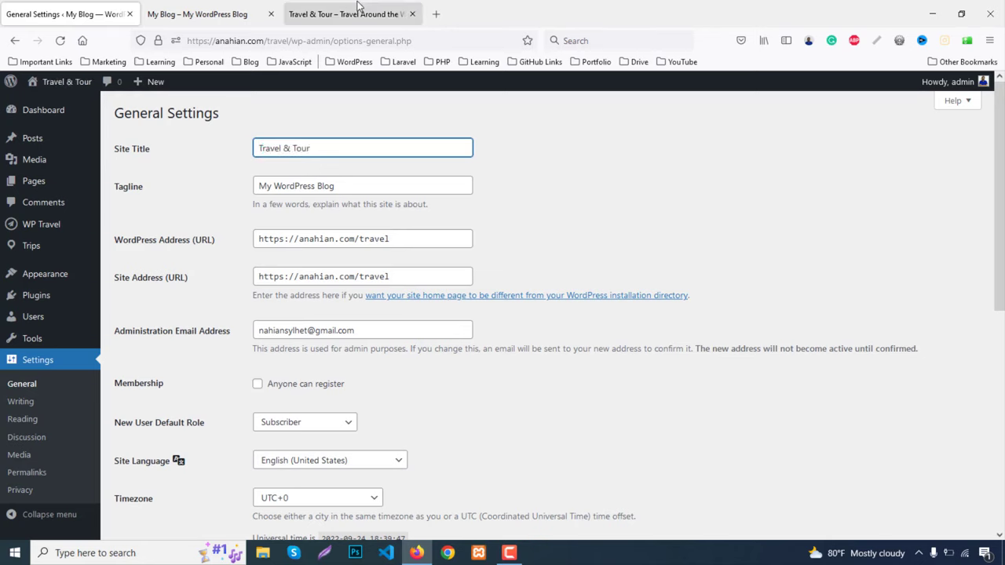
Replace the tagline with the demo's 'Travel Around the World' and save General Settings
left_click(353, 13)
left_click_drag(122, 124, 272, 128)
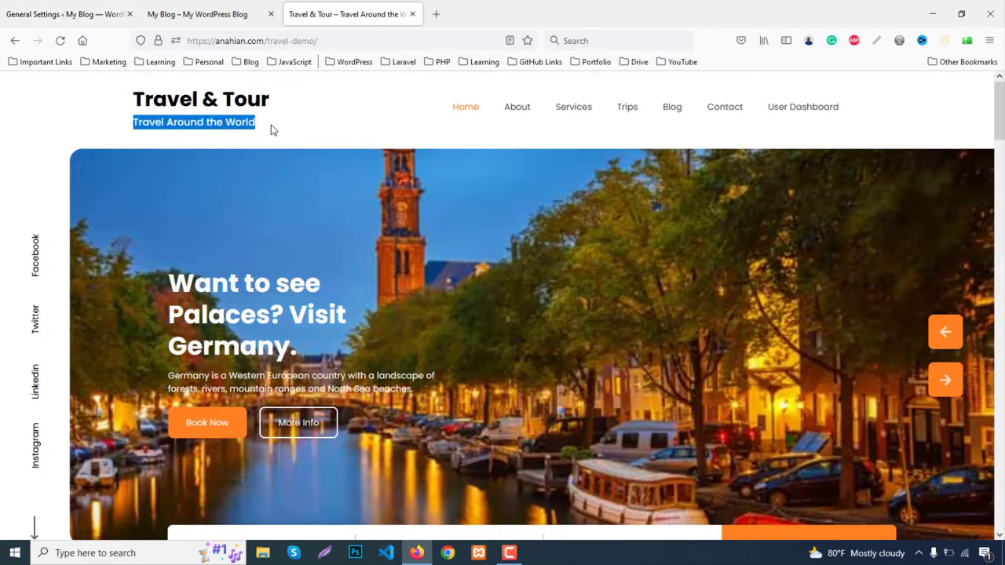
left_click(93, 10)
left_click_drag(350, 184, 238, 176)
type("Travel Around the World")
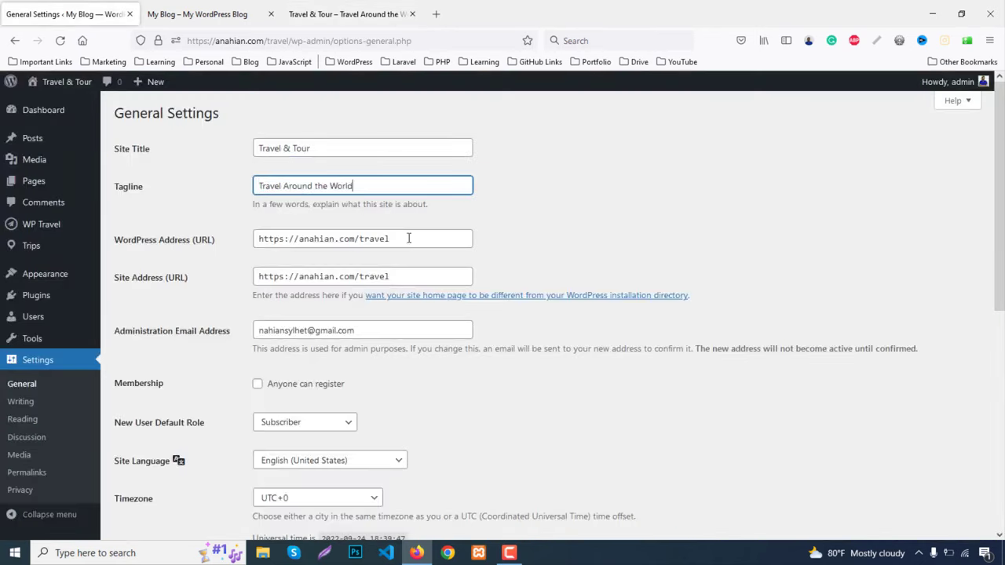
scroll(471, 270, "down", 3)
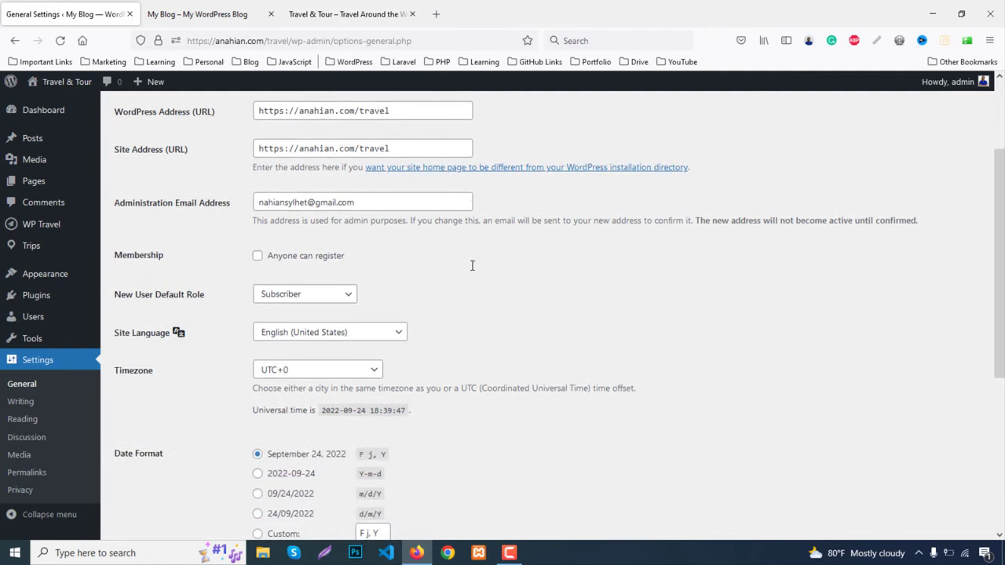
scroll(472, 265, "down", 7)
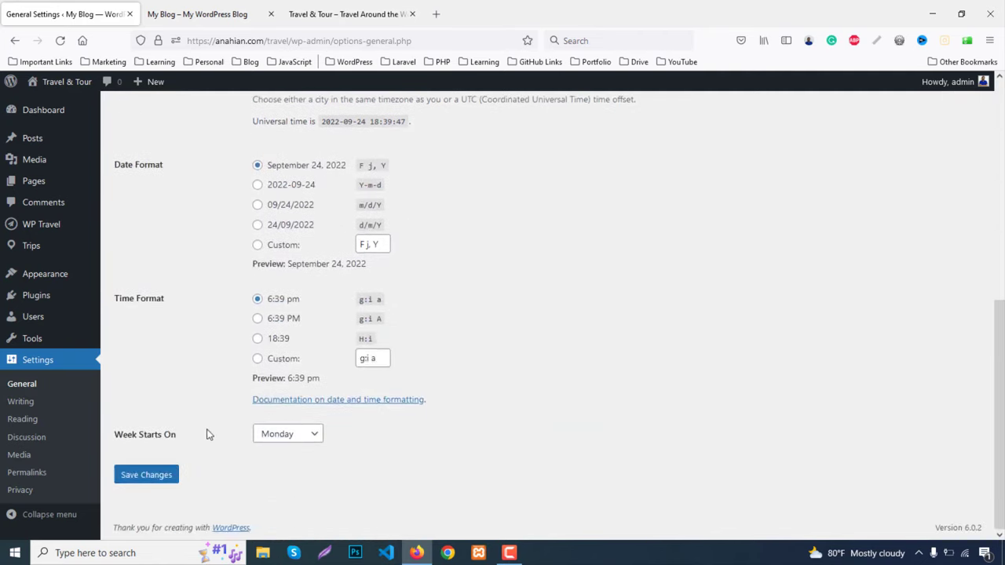
left_click(172, 476)
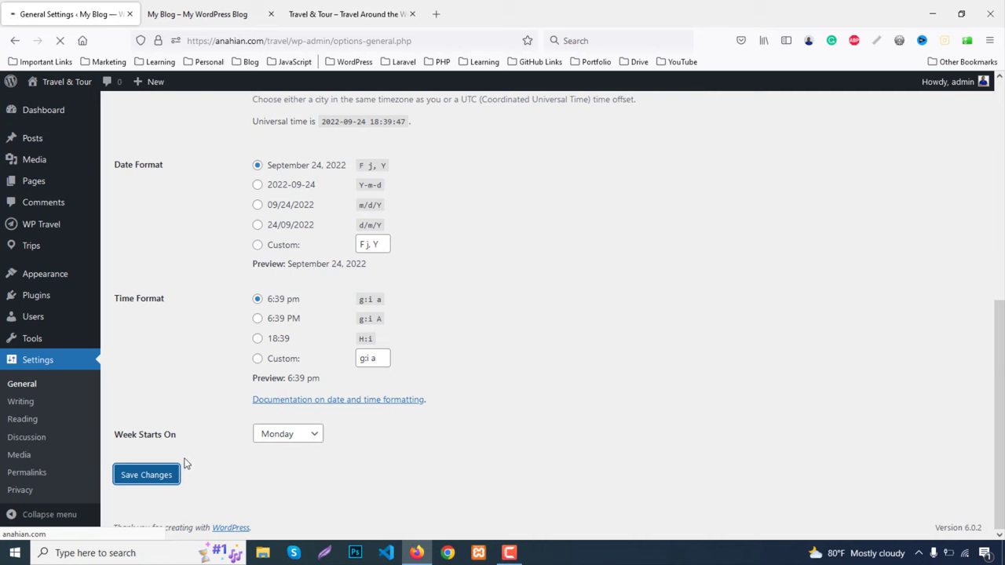
scroll(24, 454, "down", 2)
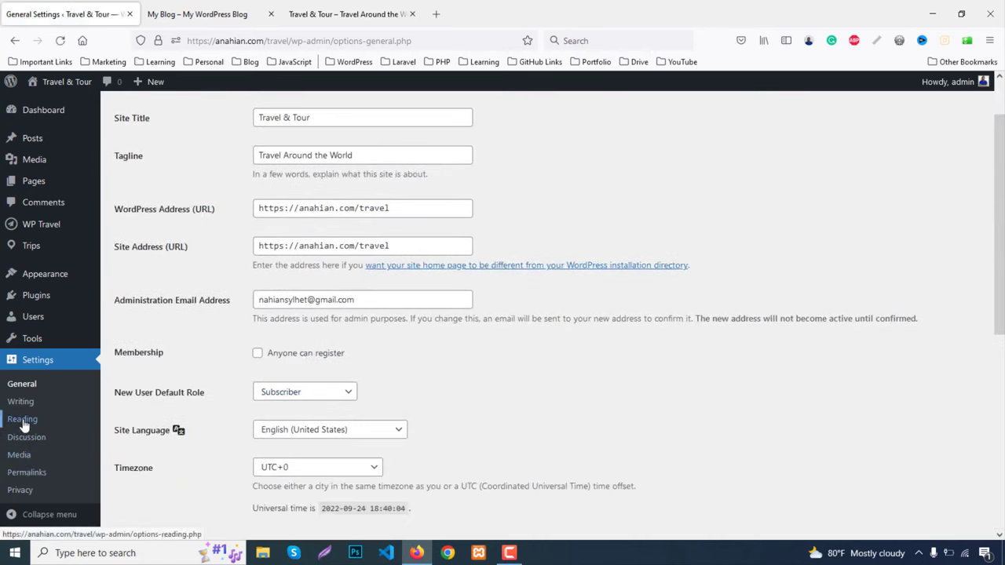
Save permalinks with the Post name structure, then view the blog's front page tab
left_click(22, 420)
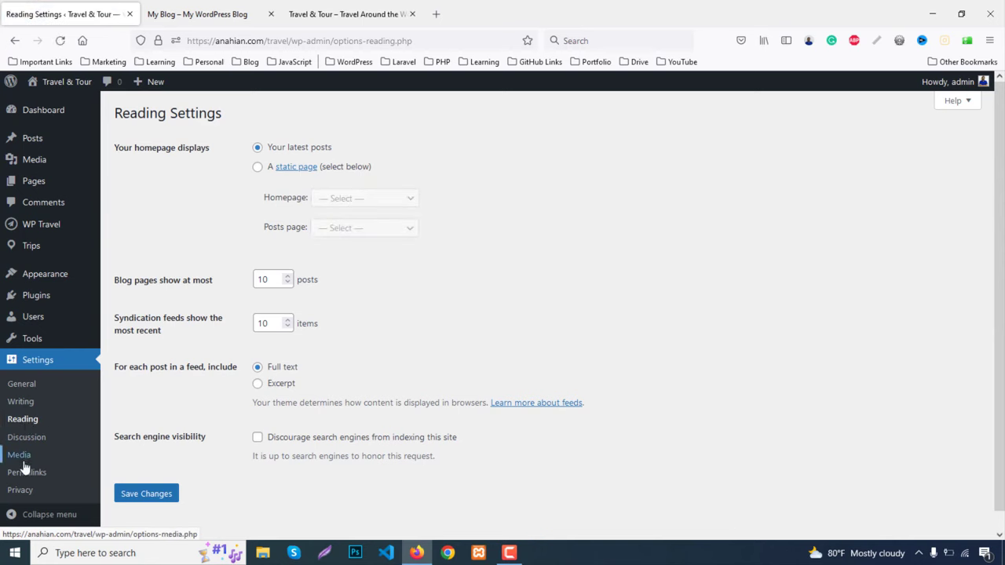
left_click(32, 474)
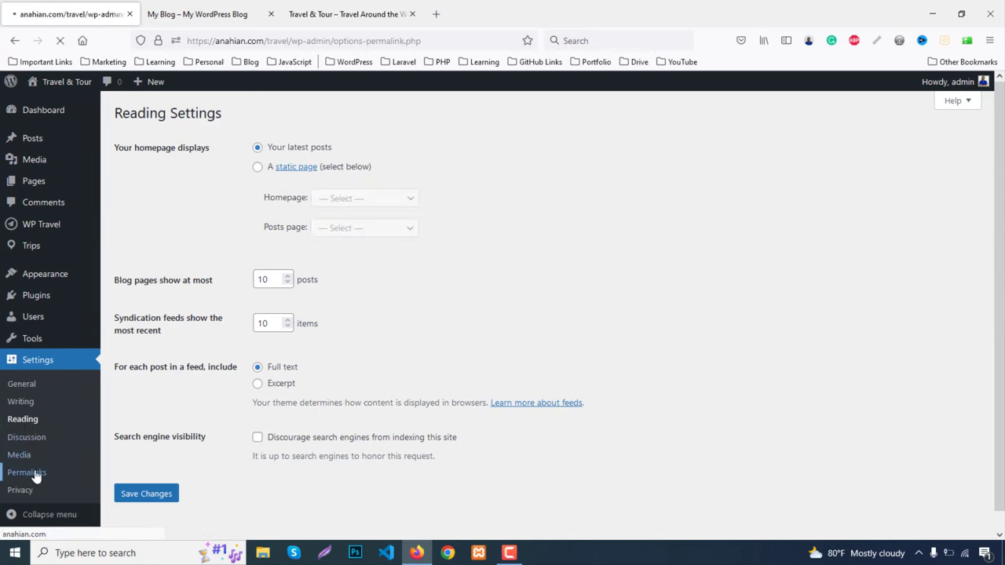
left_click(151, 361)
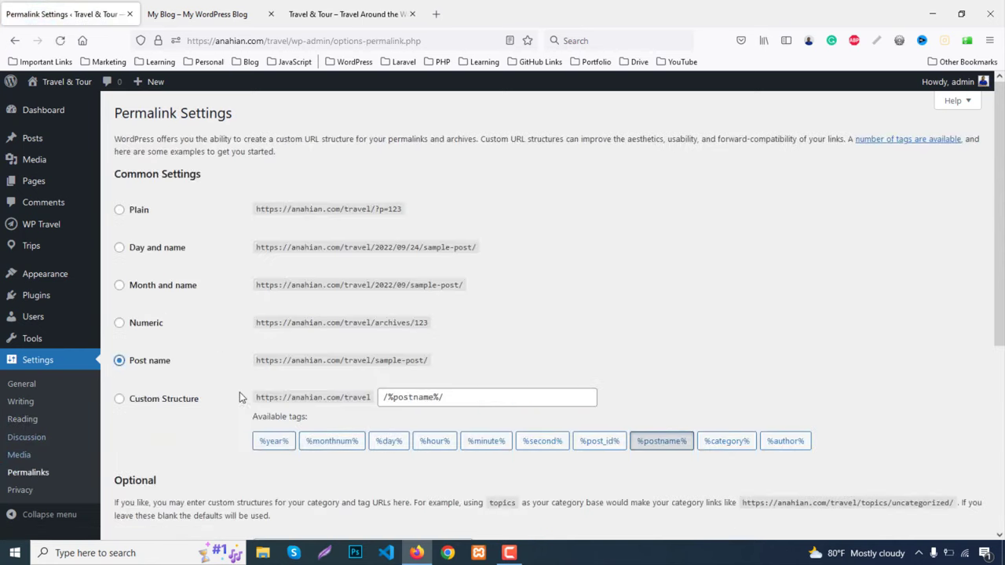
scroll(243, 405, "down", 4)
left_click(140, 480)
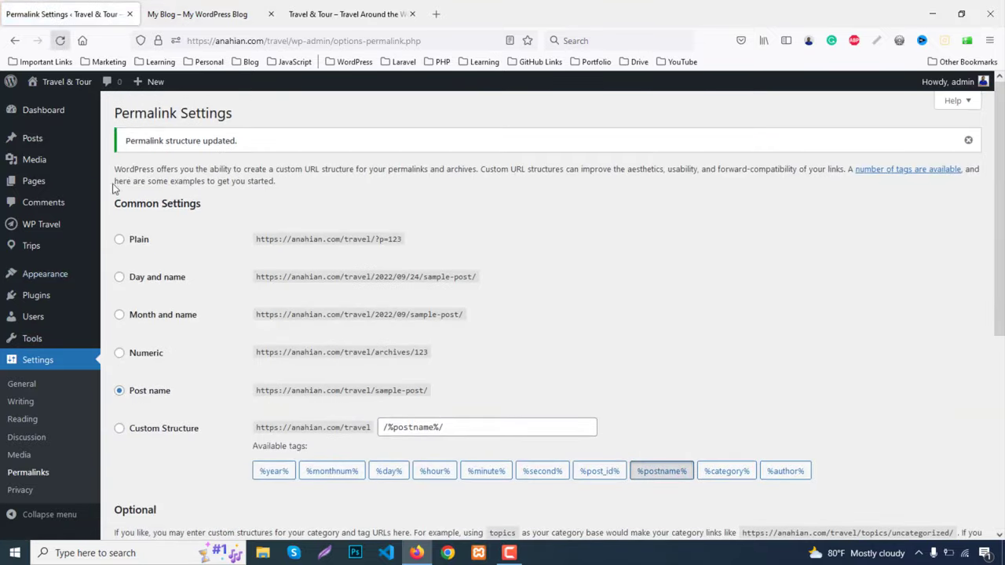
left_click(206, 14)
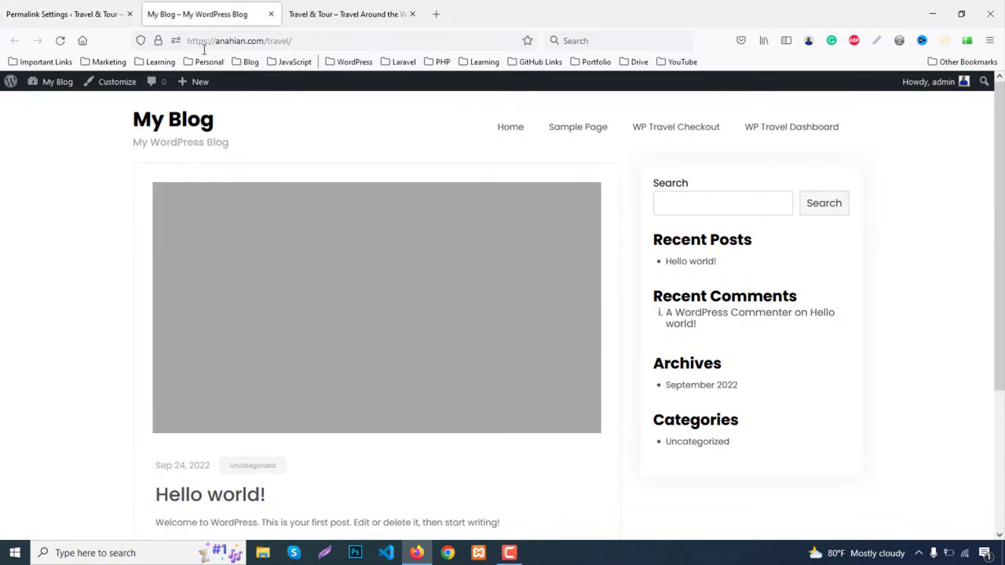
Back in admin, open WP Travel > Bookings, showing 'No bookings found.'
left_click(41, 10)
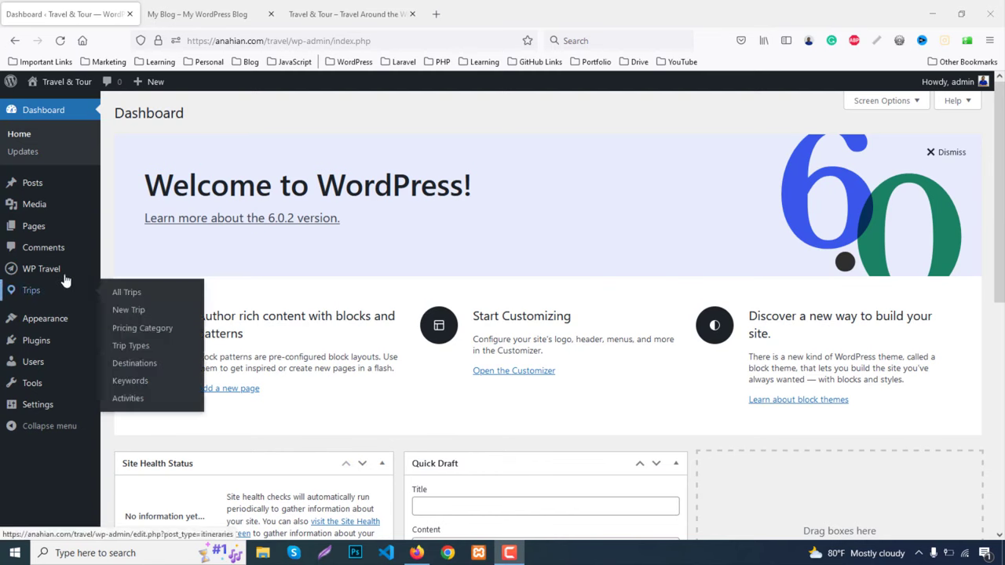
mouse_move(46, 275)
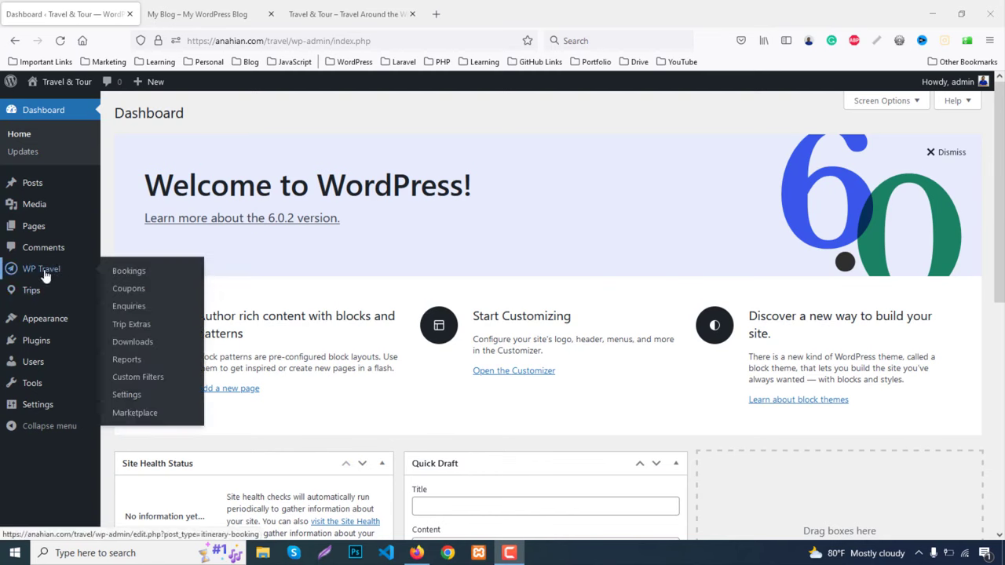
left_click(128, 272)
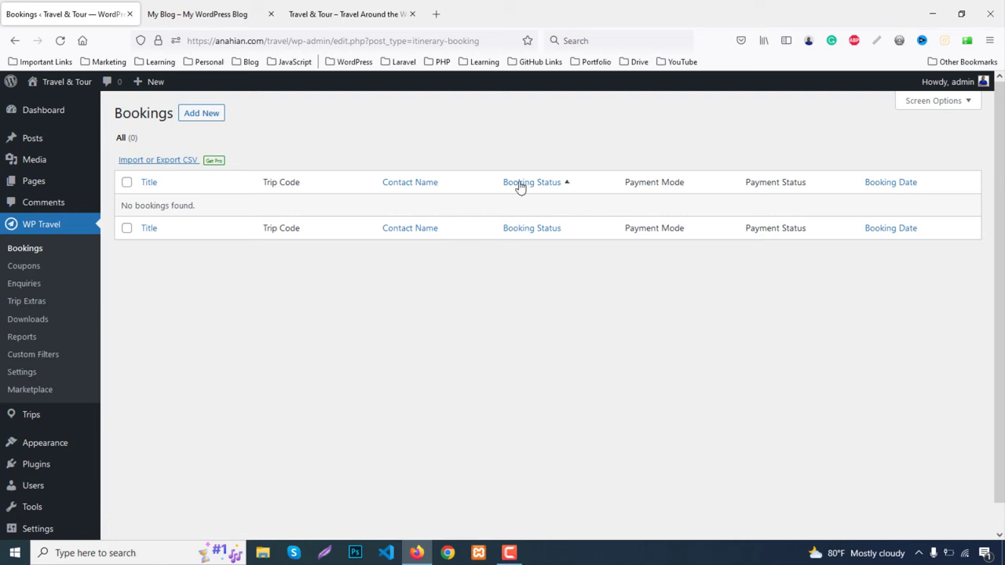
Start a new WP Travel coupon and check the Fixed Discount type and expiry date picker
left_click(14, 267)
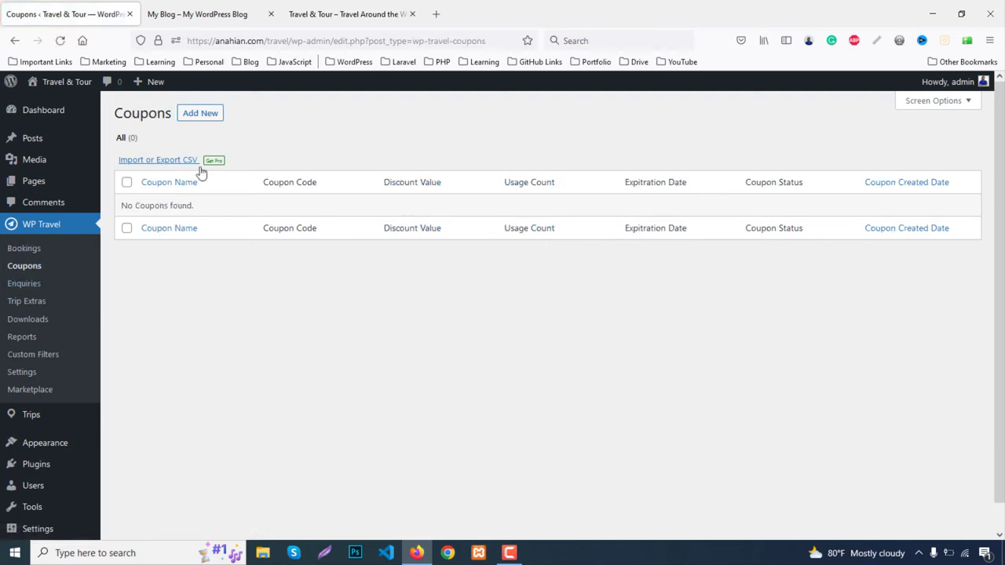
left_click(200, 119)
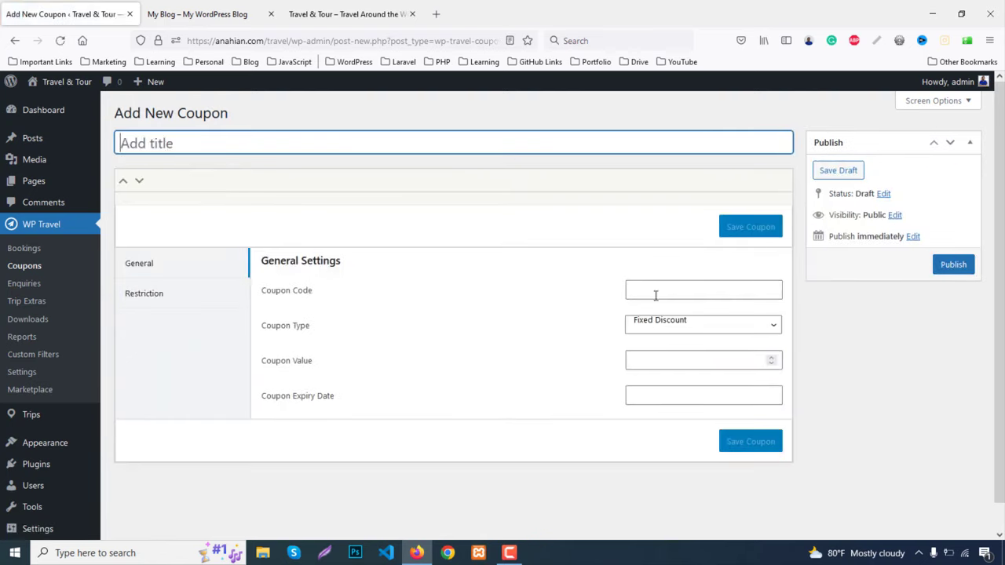
scroll(484, 347, "down", 1)
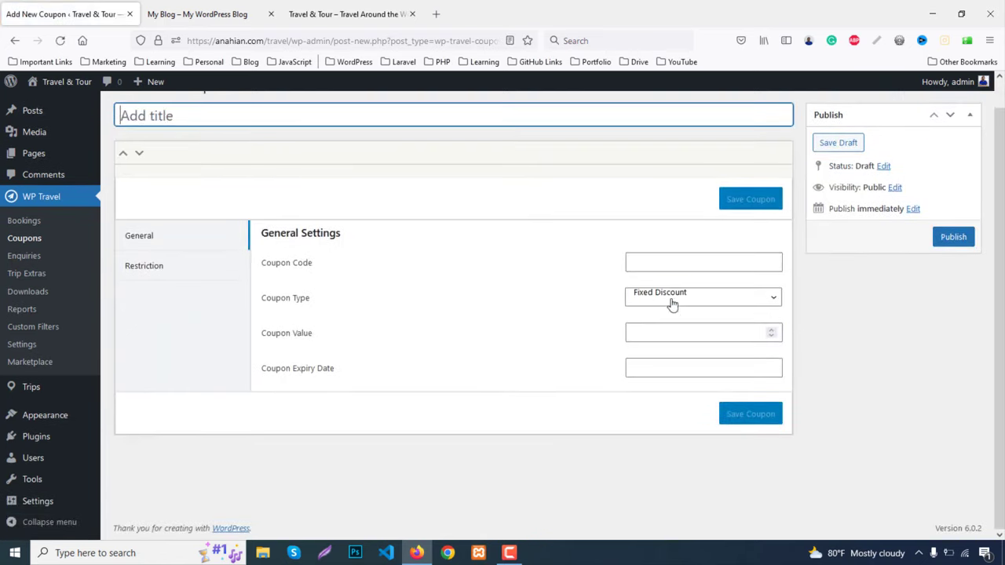
left_click(671, 302)
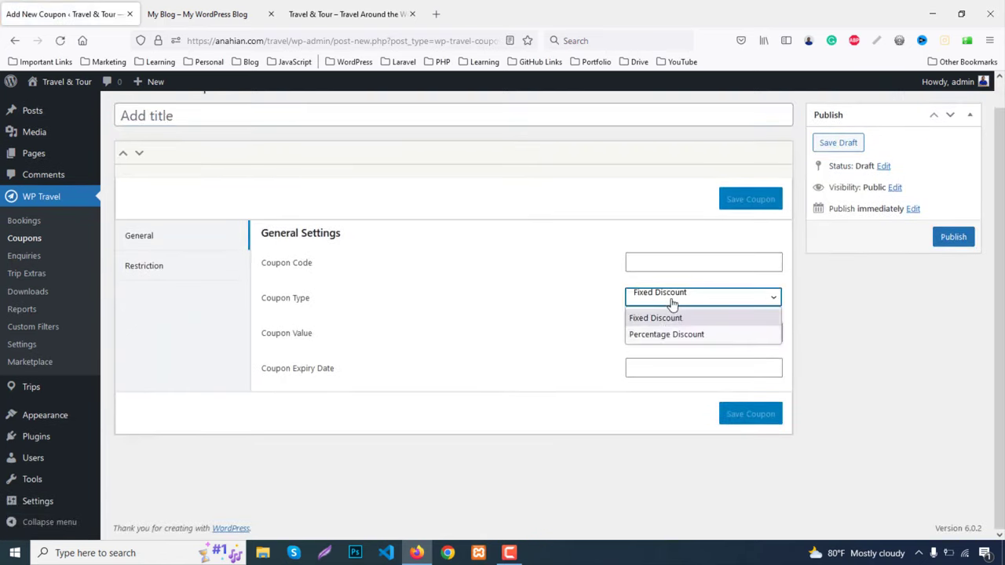
left_click(575, 307)
left_click(695, 337)
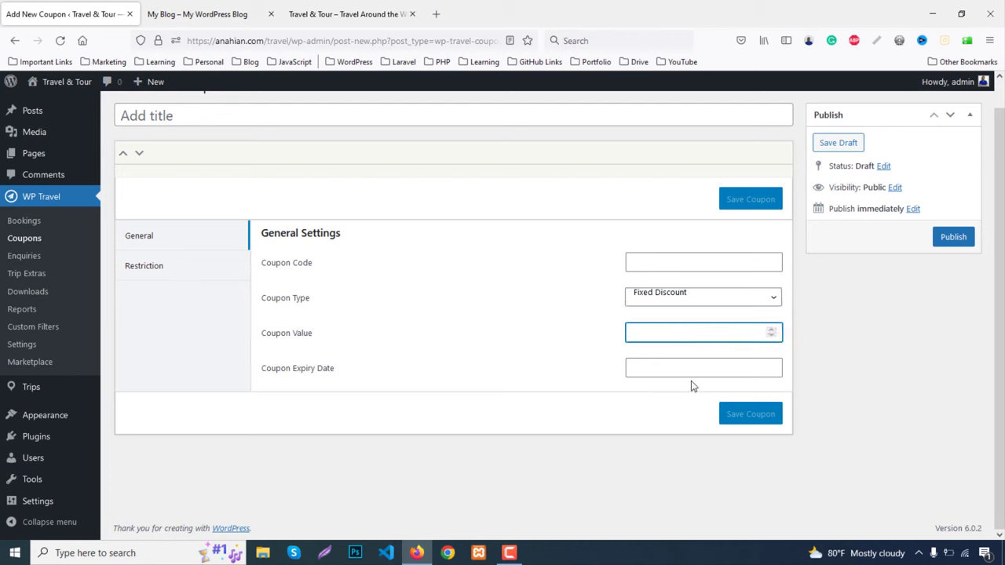
left_click(684, 368)
left_click(551, 270)
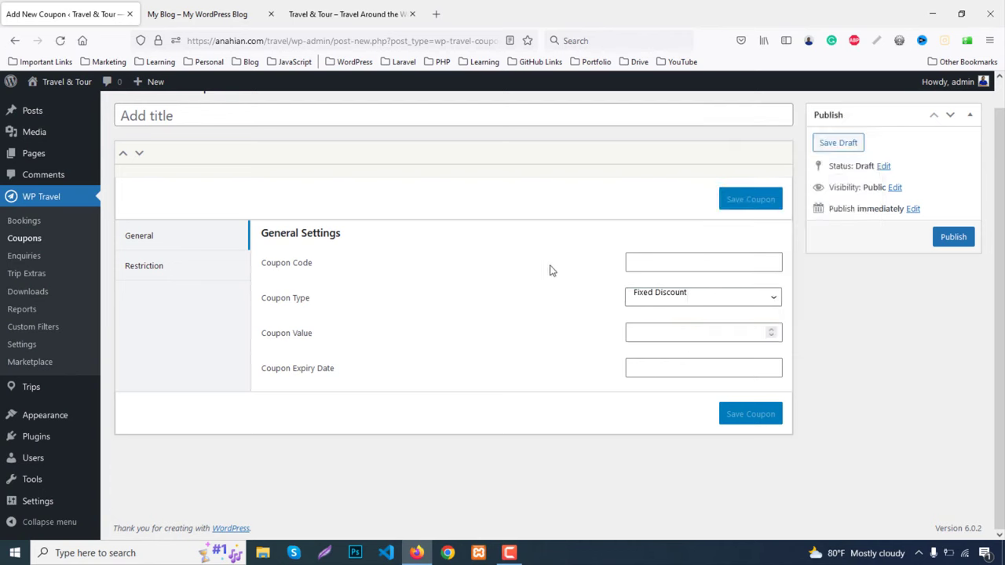
Review the coupon's Restriction user list without choosing anyone, then open the empty Enquiries list
left_click(149, 270)
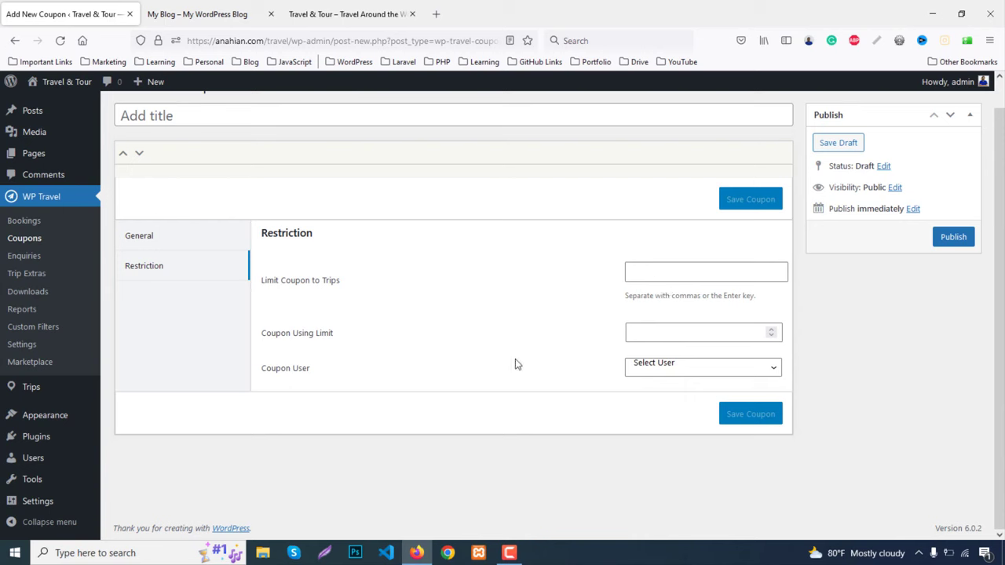
left_click(683, 371)
left_click(514, 408)
scroll(202, 318, "up", 1)
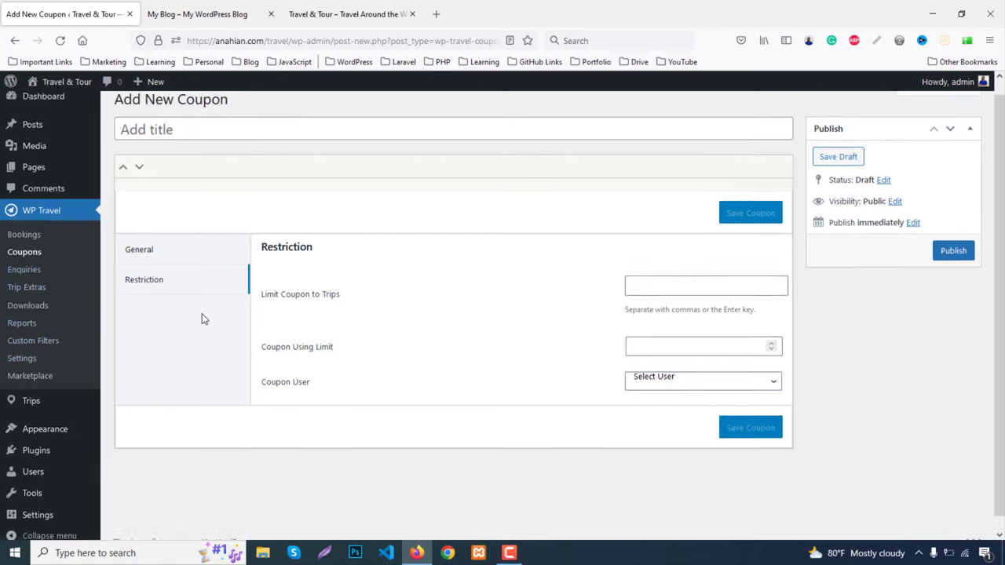
left_click(22, 289)
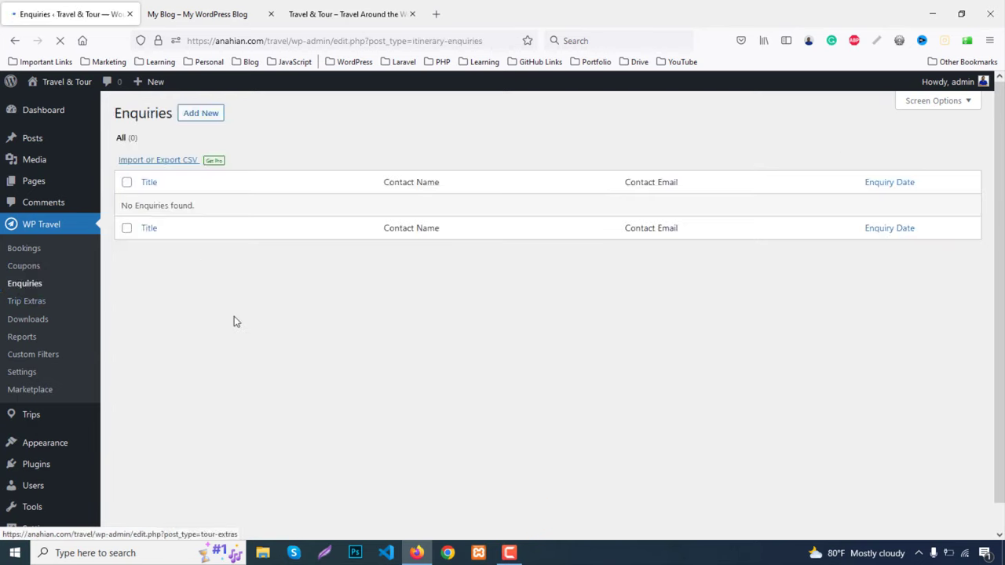
View the Add New Enquiry and Add New Trip Extra forms, then open WP Travel Downloads
left_click(201, 115)
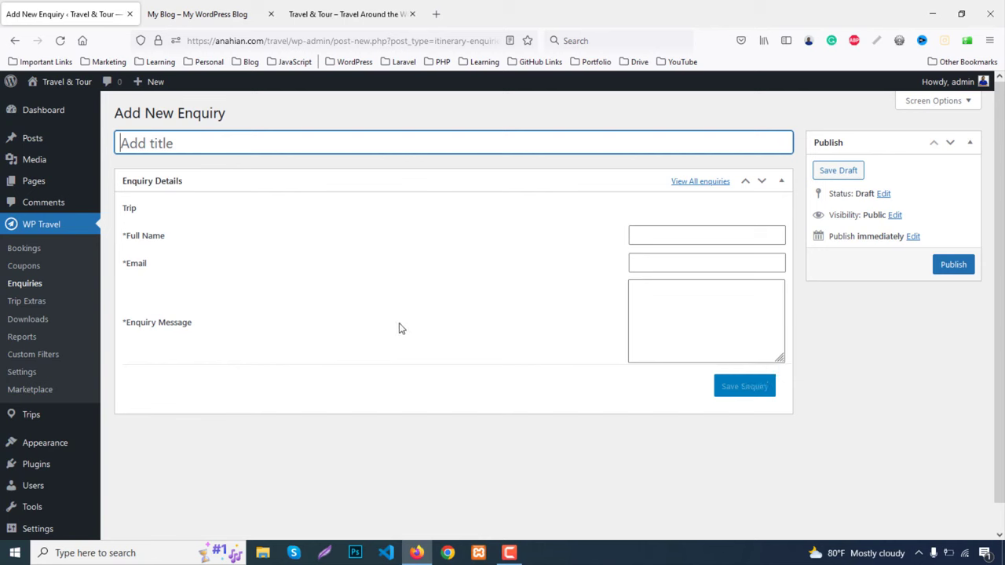
left_click(34, 304)
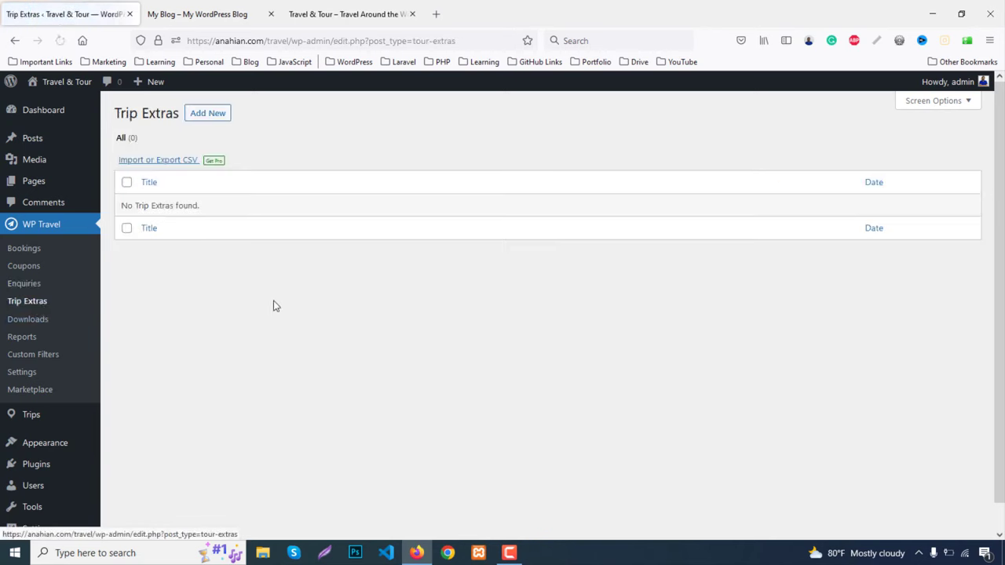
left_click(205, 116)
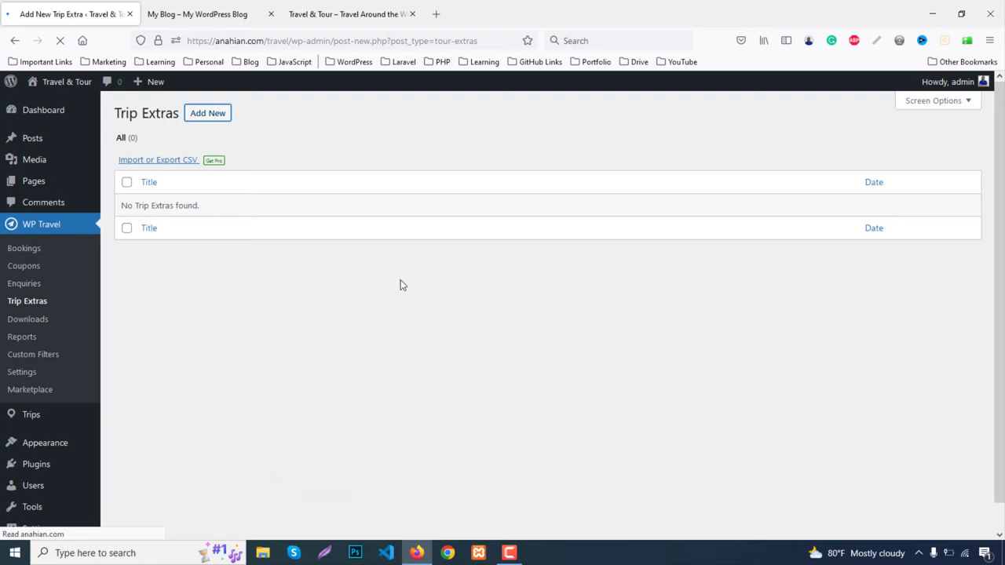
scroll(416, 301, "down", 2)
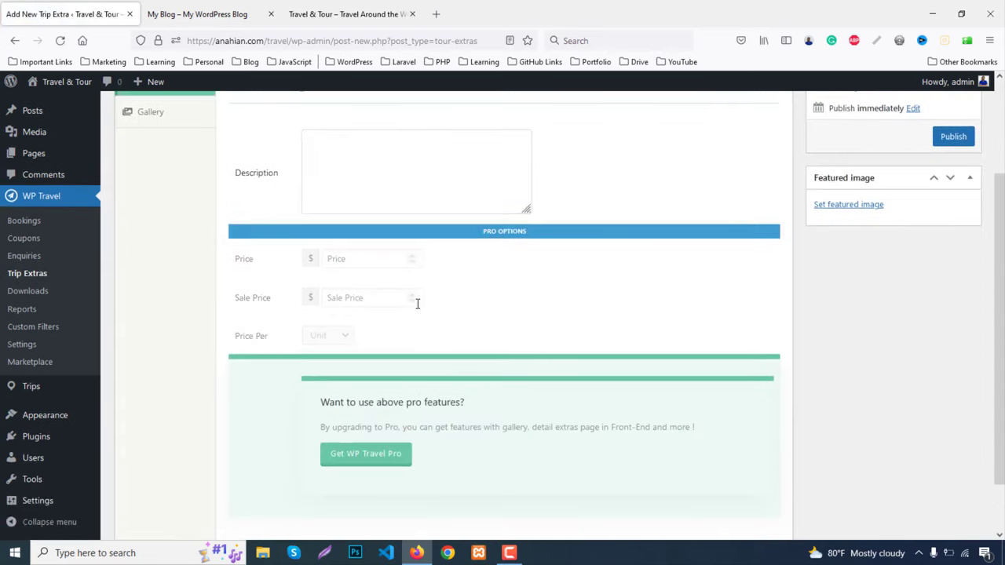
scroll(416, 306, "up", 2)
left_click(29, 321)
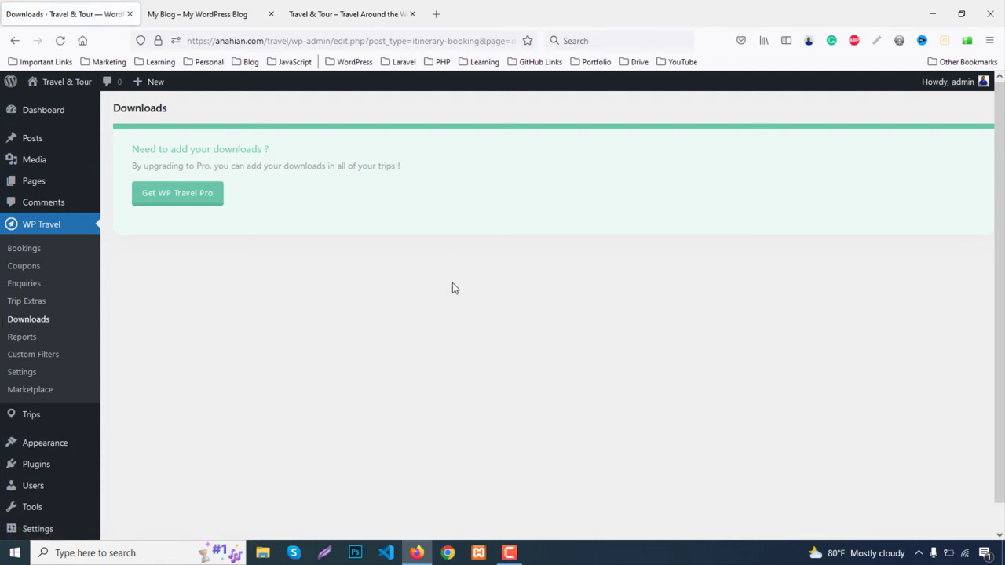
Visit WP Travel Reports and Custom Filters, then open WP Travel Settings
left_click(13, 342)
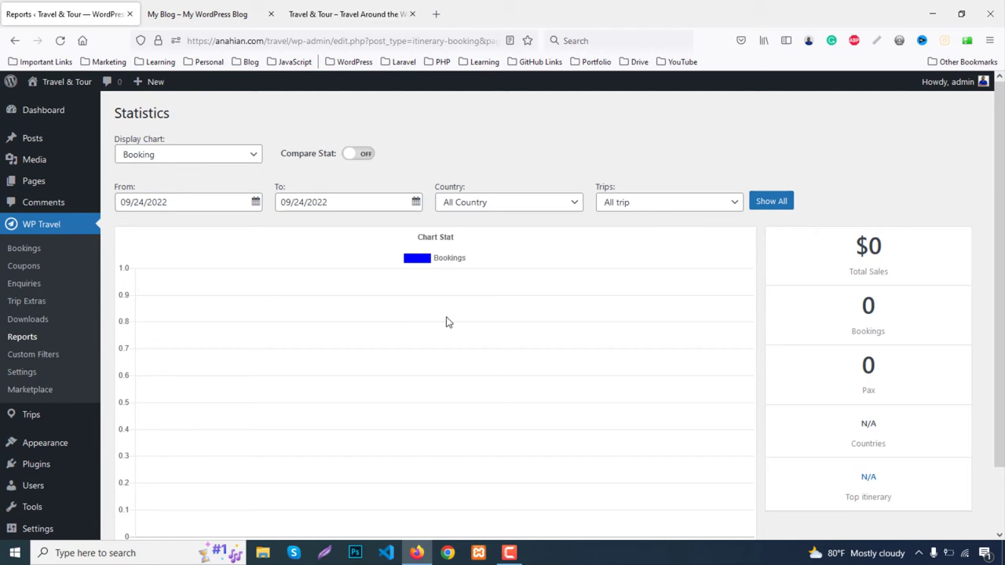
left_click(21, 358)
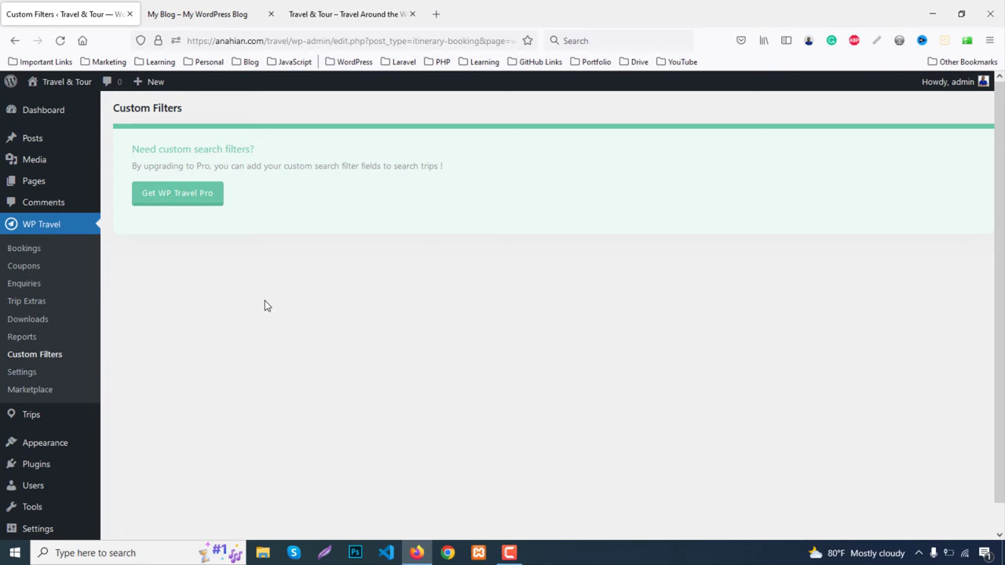
left_click(30, 372)
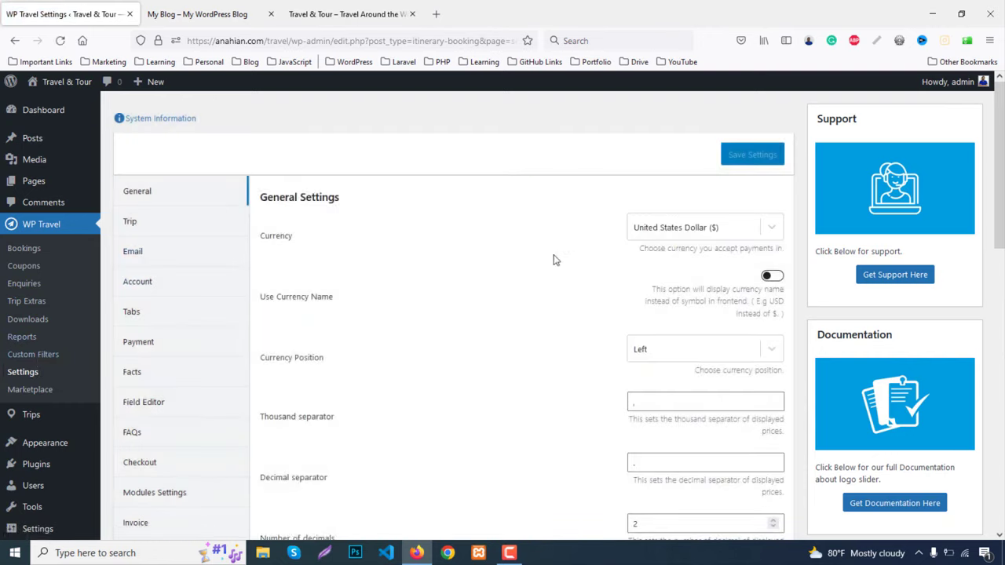
left_click(697, 231)
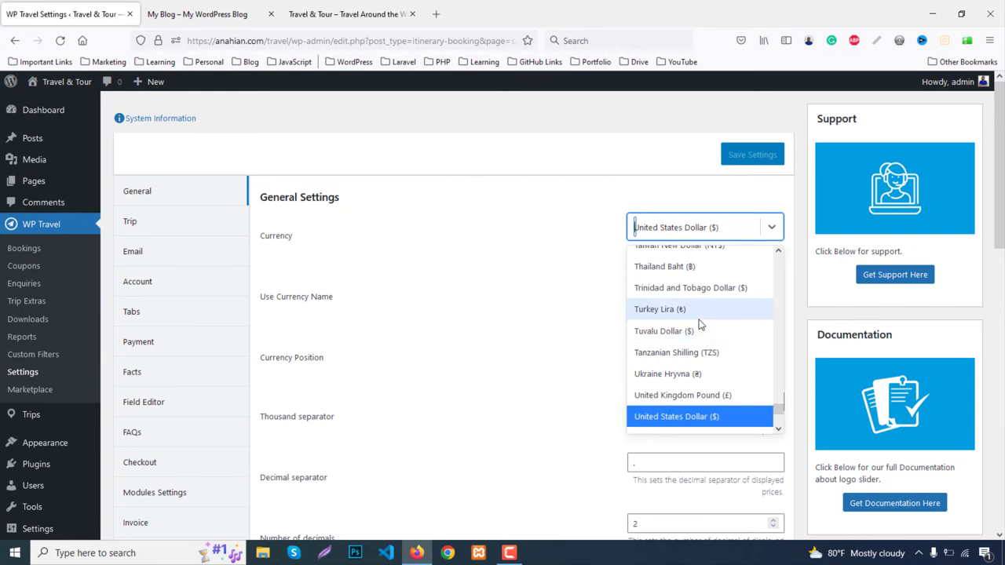
scroll(699, 318, "down", 3)
left_click(514, 258)
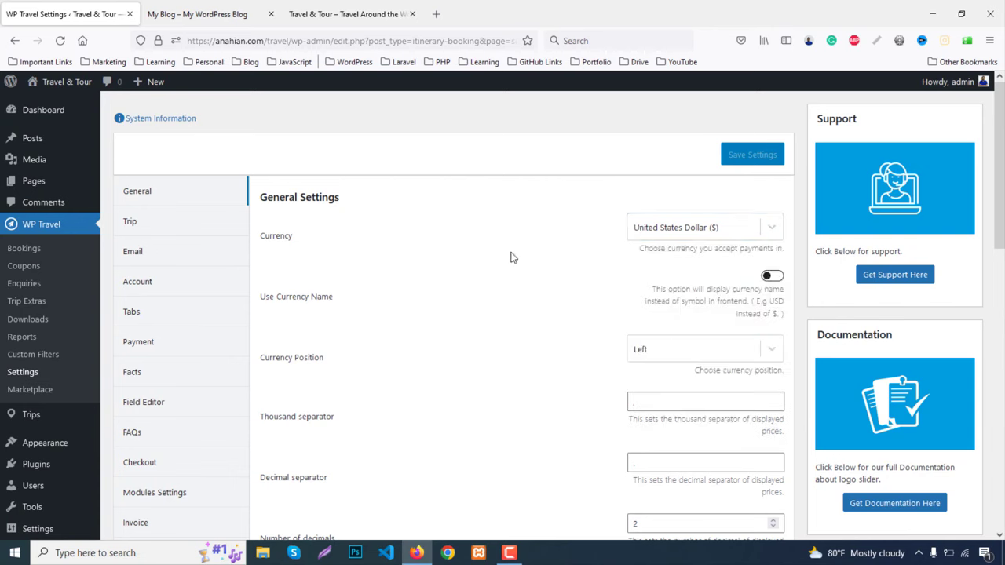
scroll(706, 313, "down", 2)
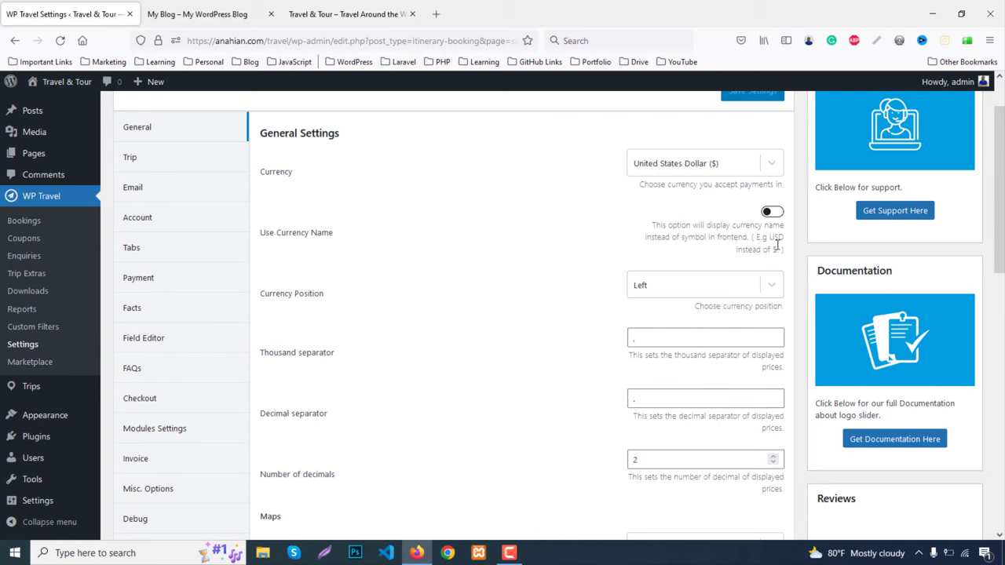
left_click(770, 211)
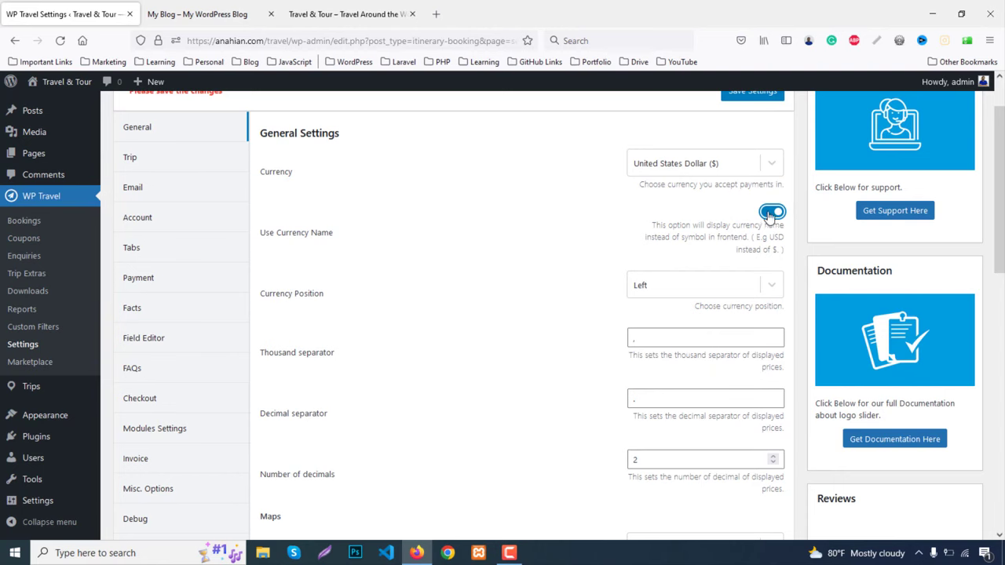
left_click(770, 212)
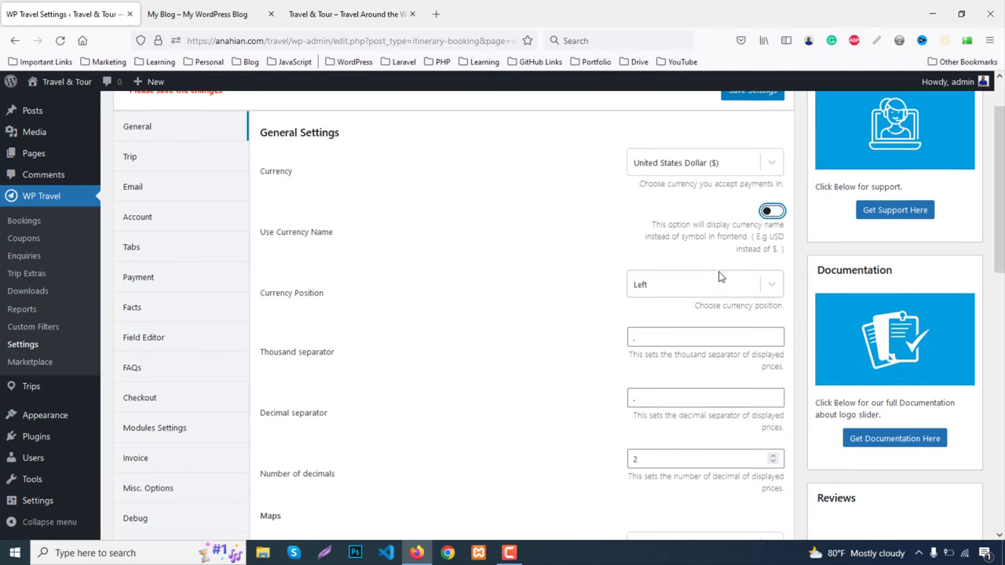
scroll(711, 276, "down", 1)
scroll(645, 275, "down", 2)
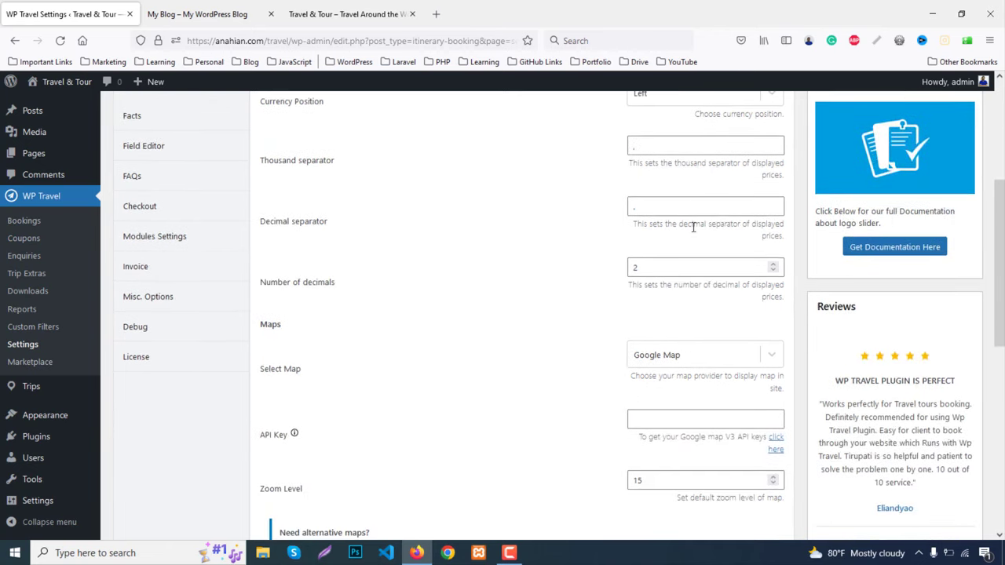
scroll(675, 186, "down", 2)
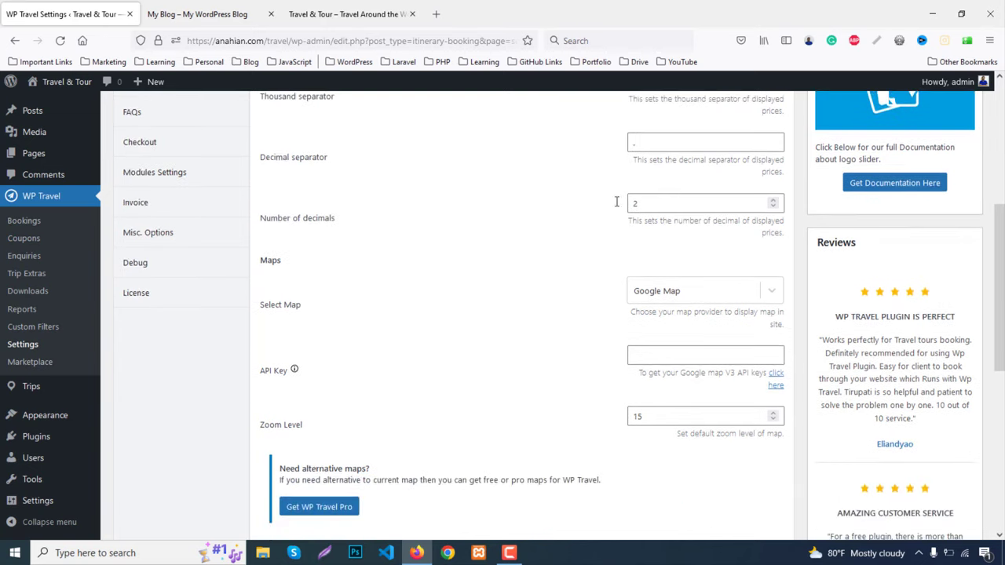
left_click(688, 293)
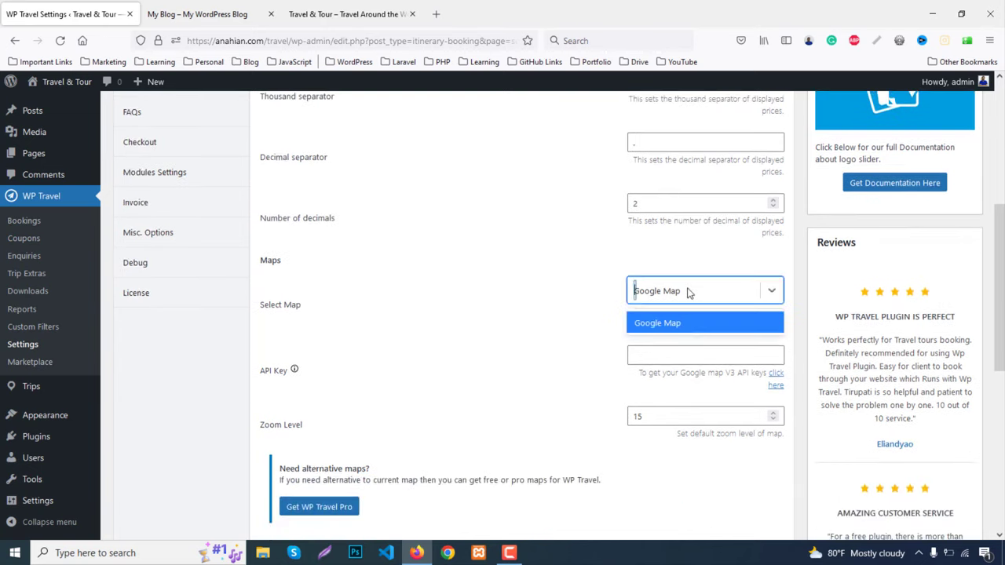
left_click(568, 305)
scroll(568, 305, "down", 3)
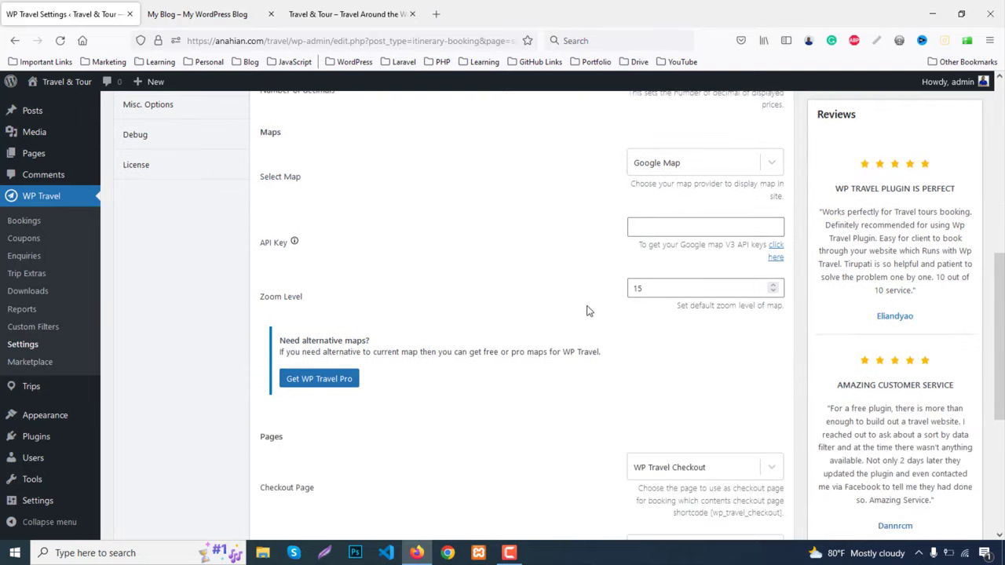
left_click(657, 225)
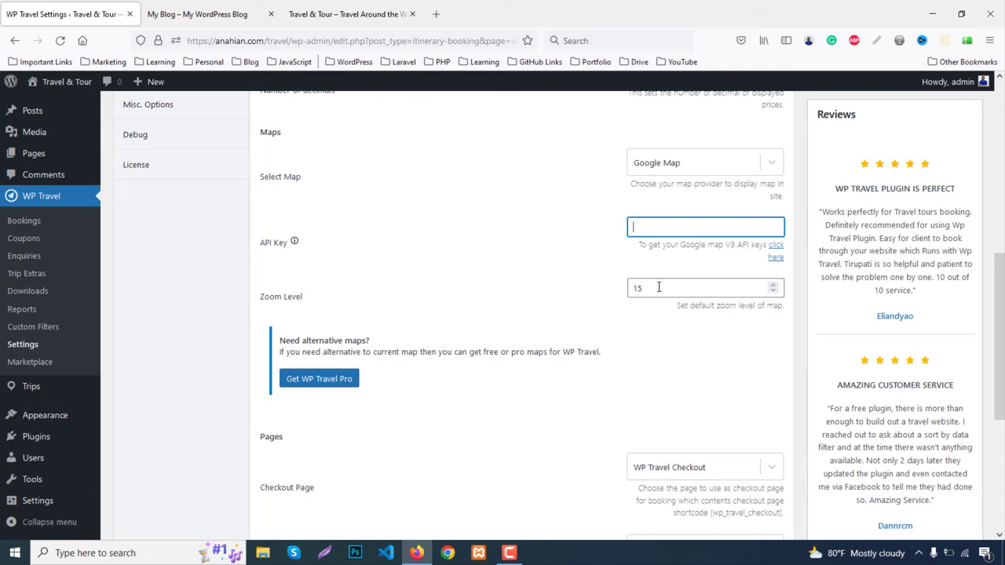
scroll(680, 338, "down", 1)
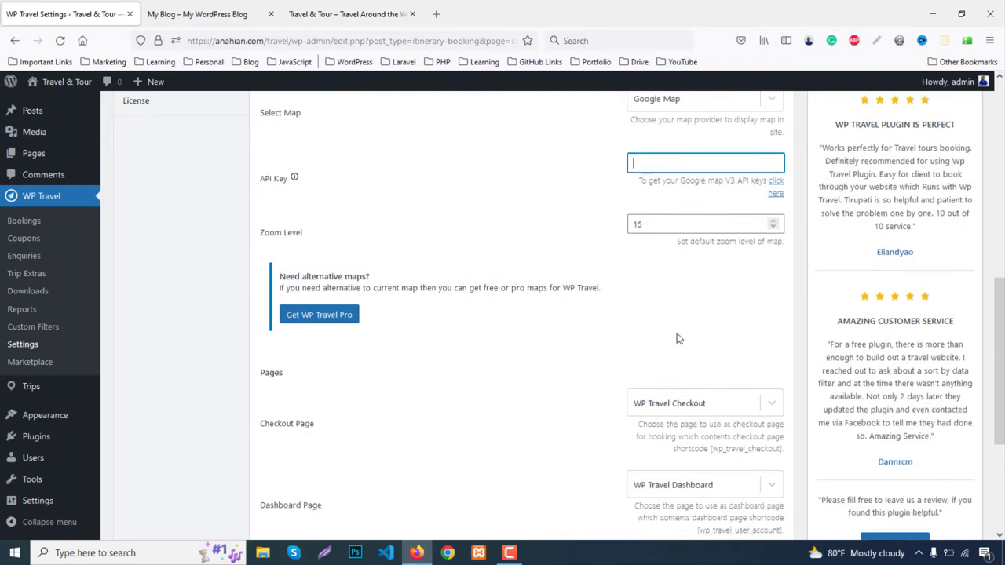
mouse_move(33, 153)
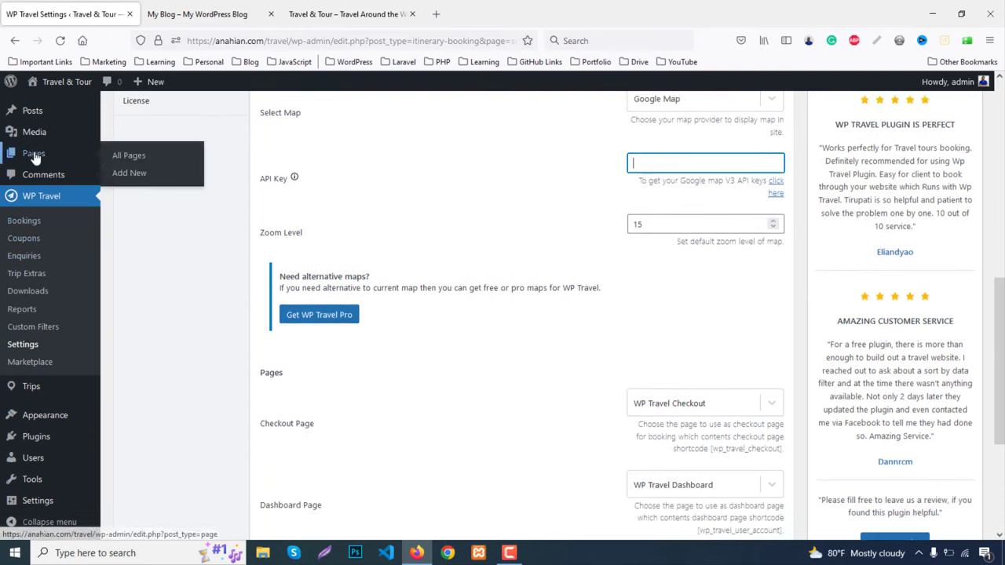
middle_click(123, 154)
left_click(224, 13)
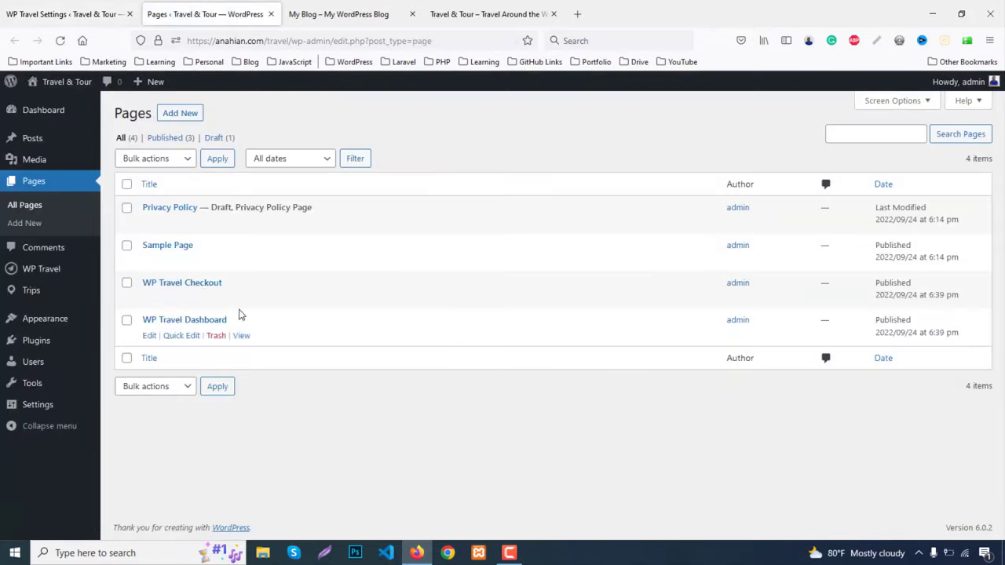
middle_click(241, 298)
left_click(322, 14)
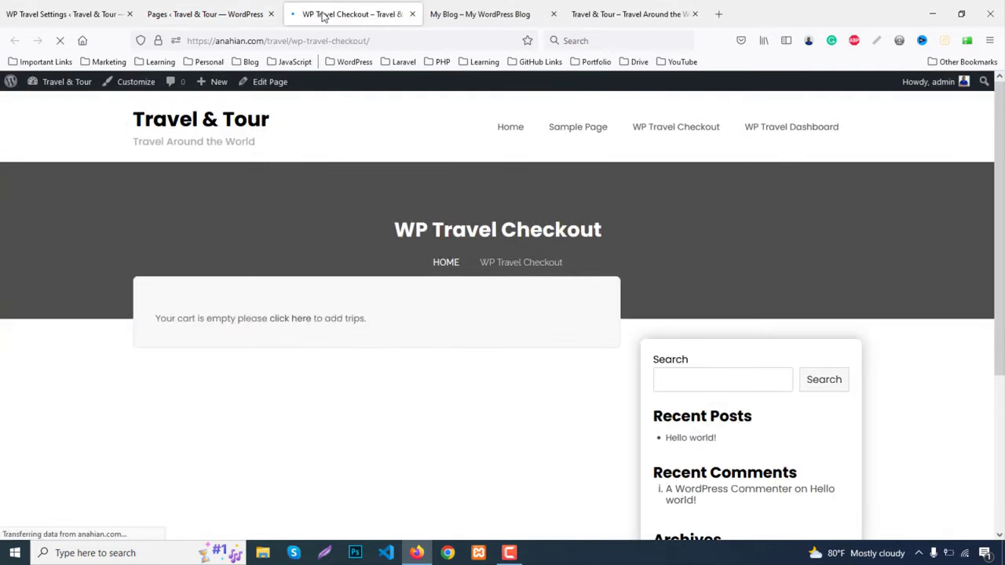
scroll(203, 306, "down", 2)
middle_click(341, 7)
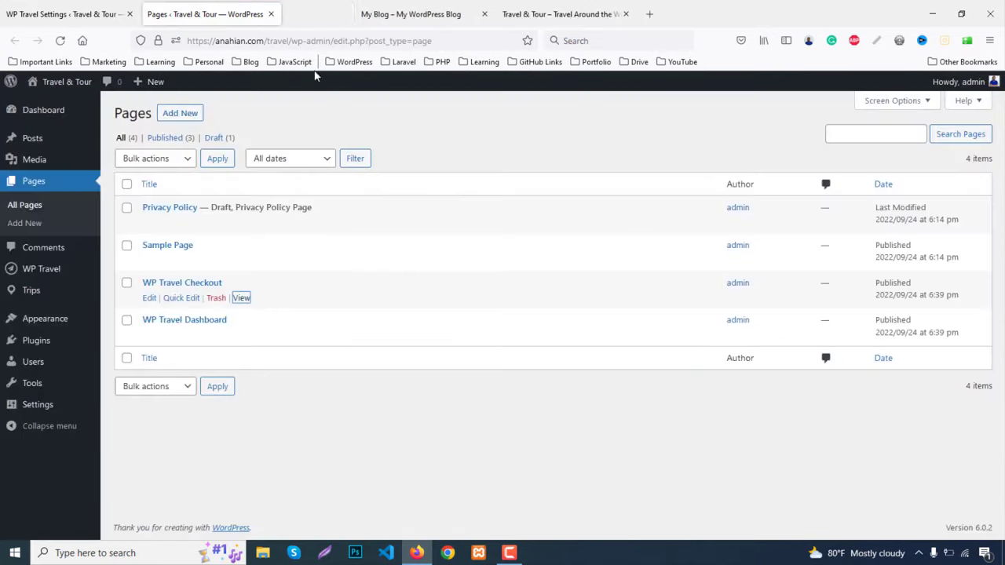
middle_click(241, 335)
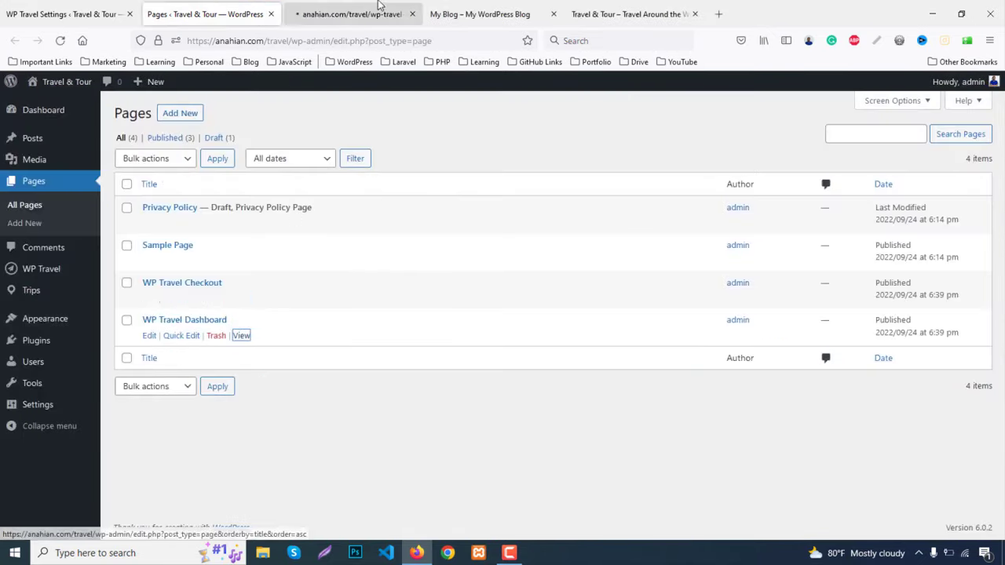
left_click(381, 25)
scroll(429, 414, "down", 3)
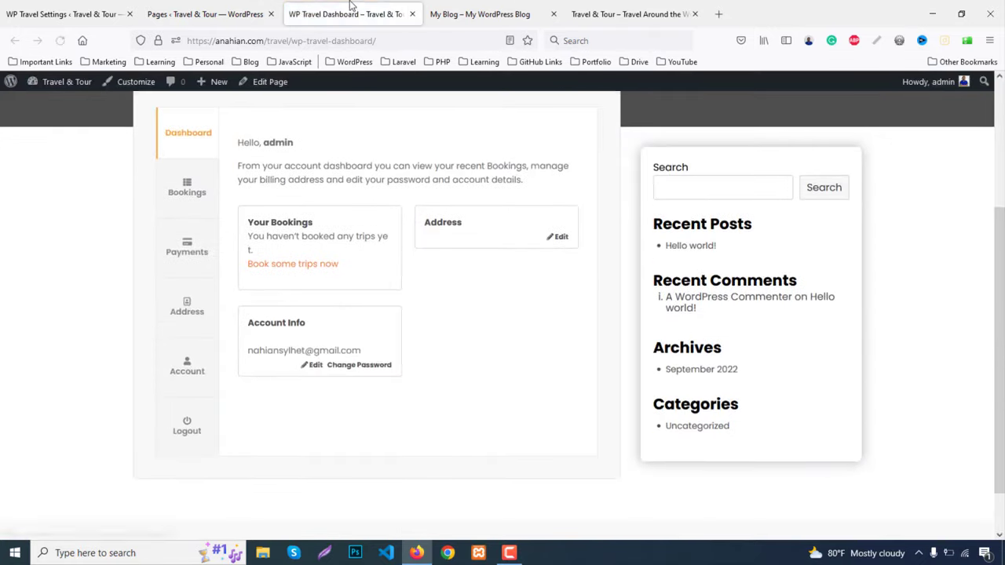
middle_click(346, 8)
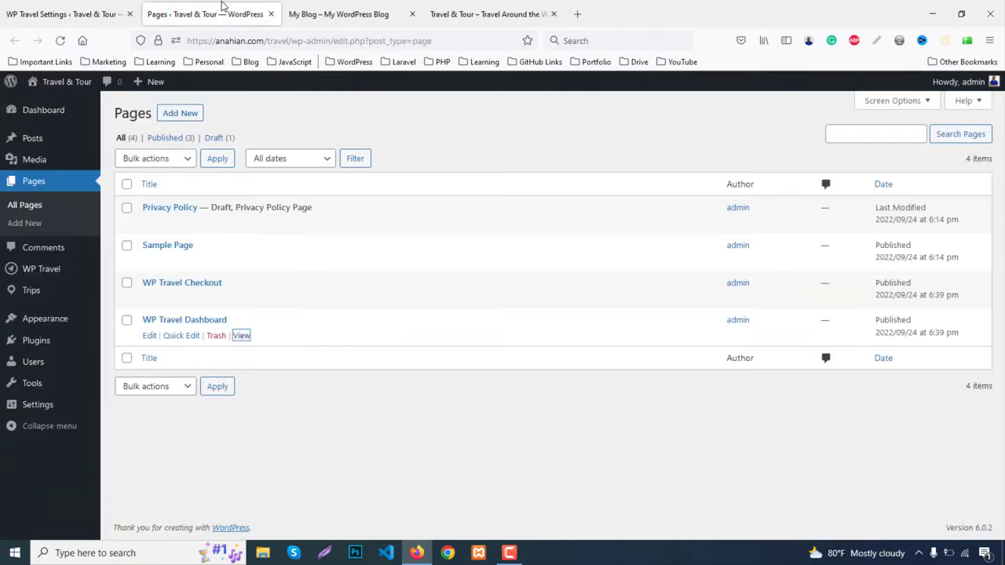
middle_click(221, 6)
left_click(71, 14)
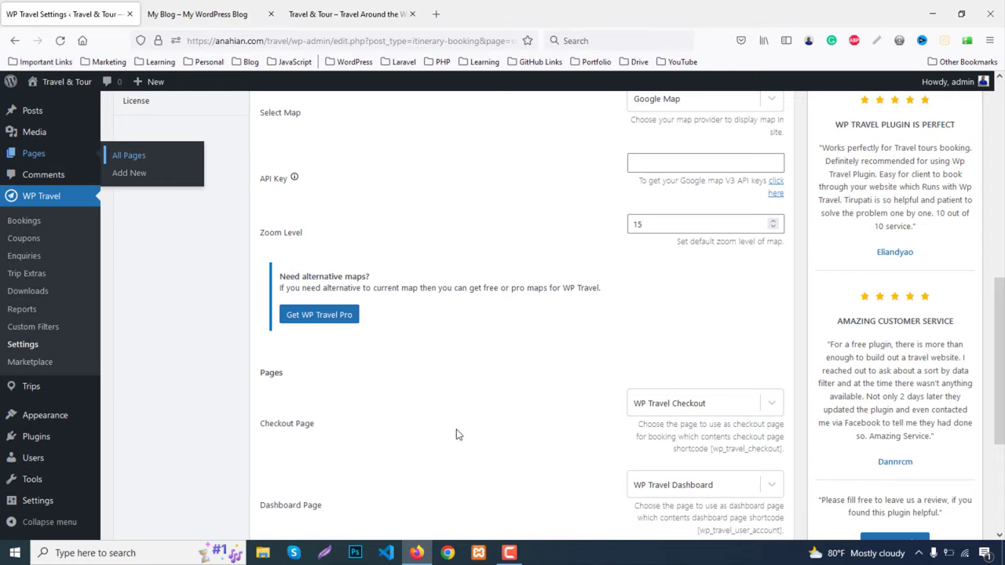
Keep WP Travel Checkout and WP Travel Dashboard as checkout and dashboard pages and save settings
scroll(457, 434, "down", 3)
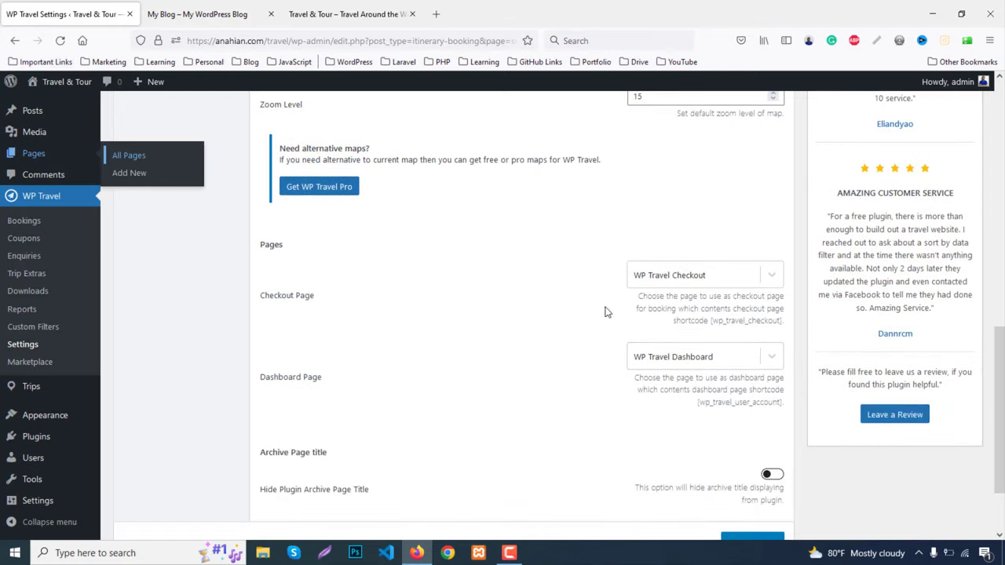
left_click(672, 276)
left_click(675, 276)
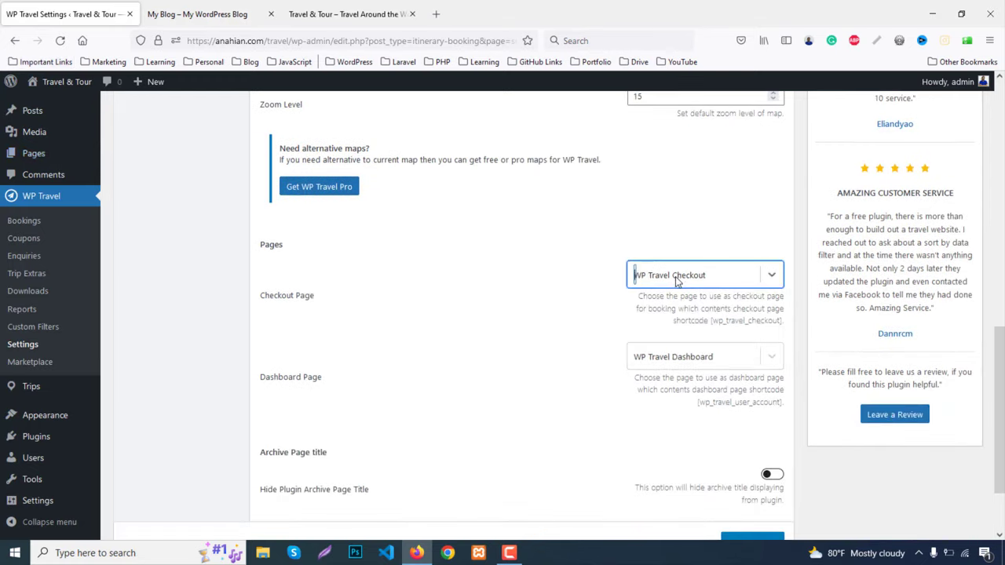
left_click(567, 289)
scroll(557, 310, "down", 1)
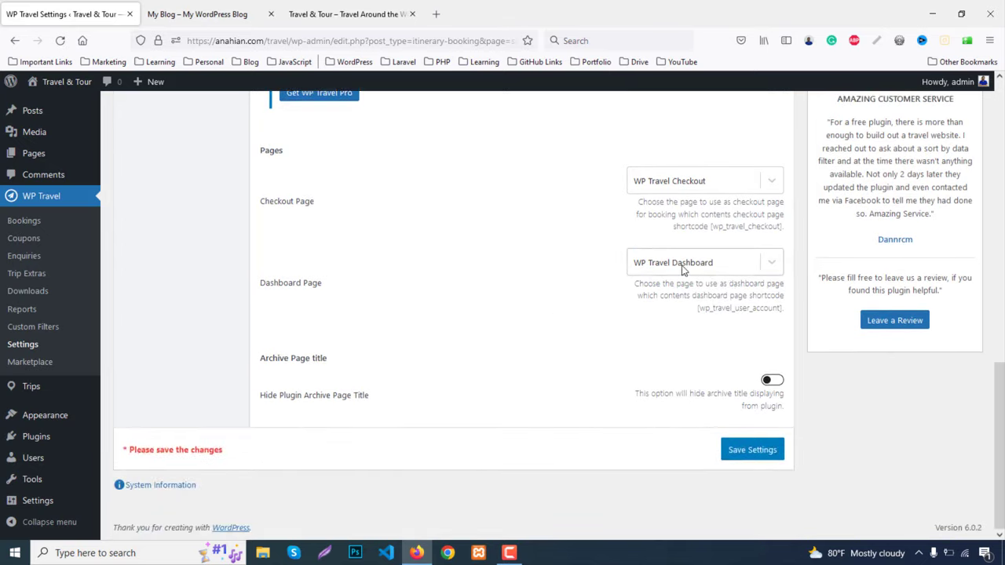
left_click(682, 266)
left_click(540, 309)
left_click(757, 456)
scroll(529, 352, "up", 3)
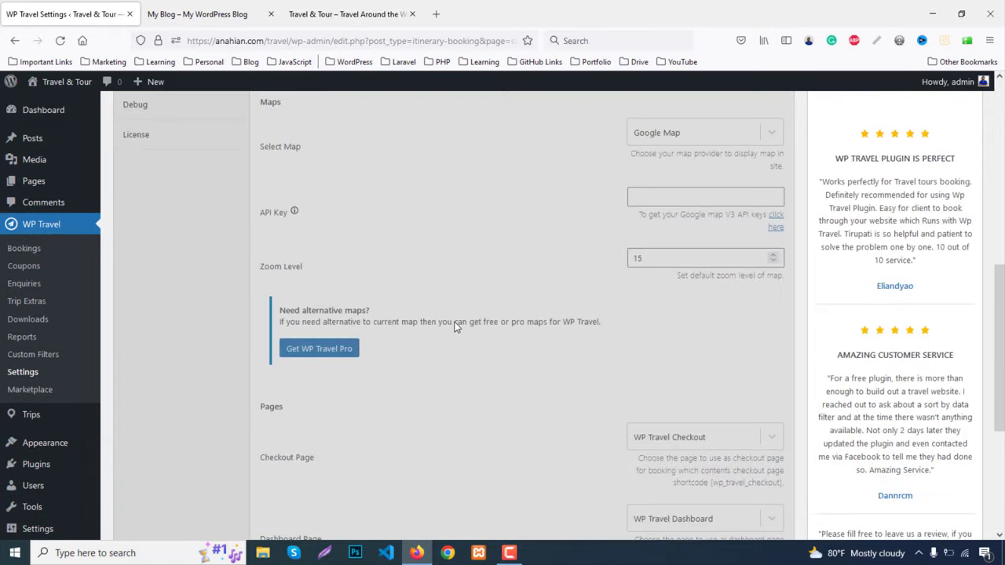
scroll(453, 318, "up", 3)
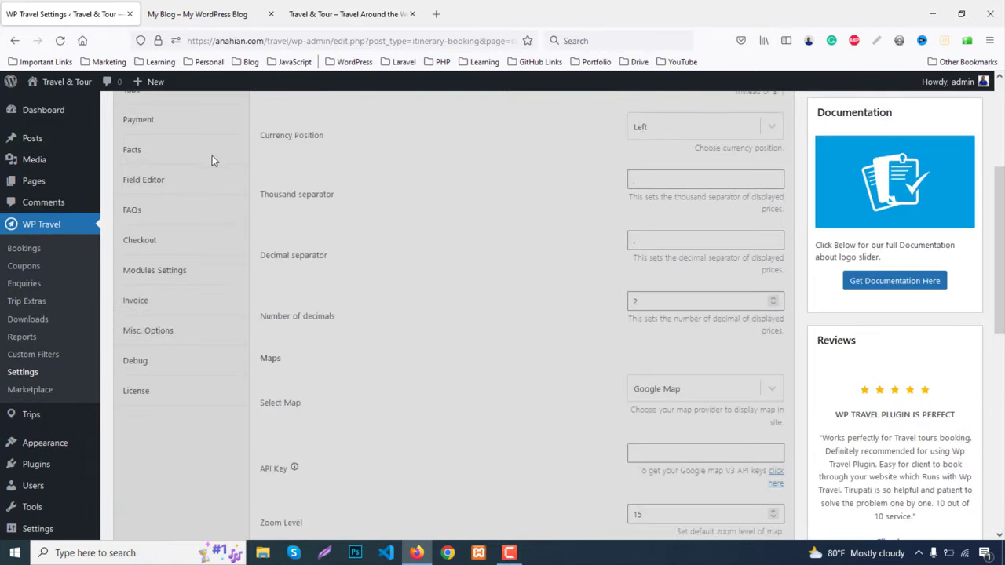
scroll(605, 428, "down", 3)
scroll(603, 445, "up", 5)
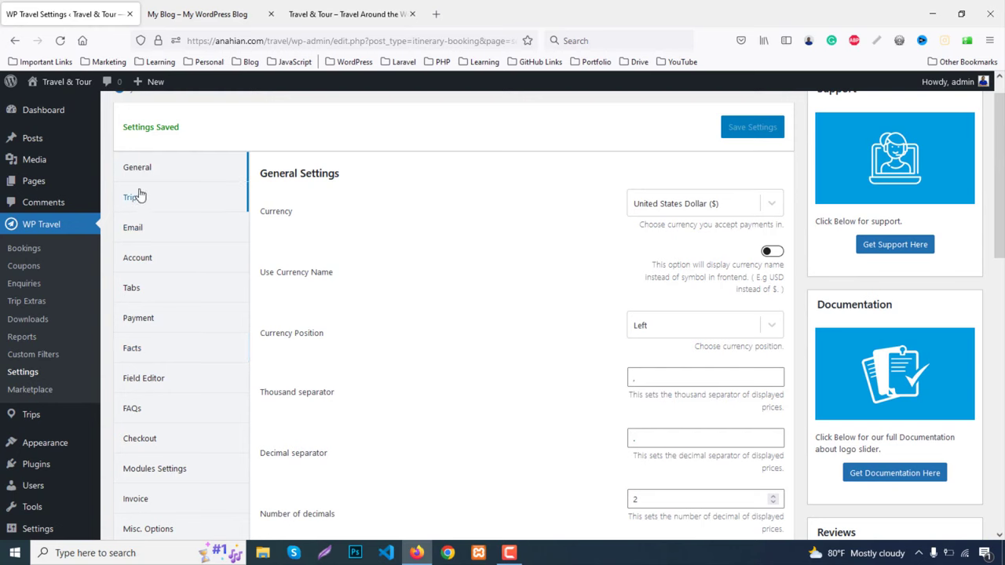
In the Trip settings, change the trip date listing from Calendar to Dates
left_click(132, 199)
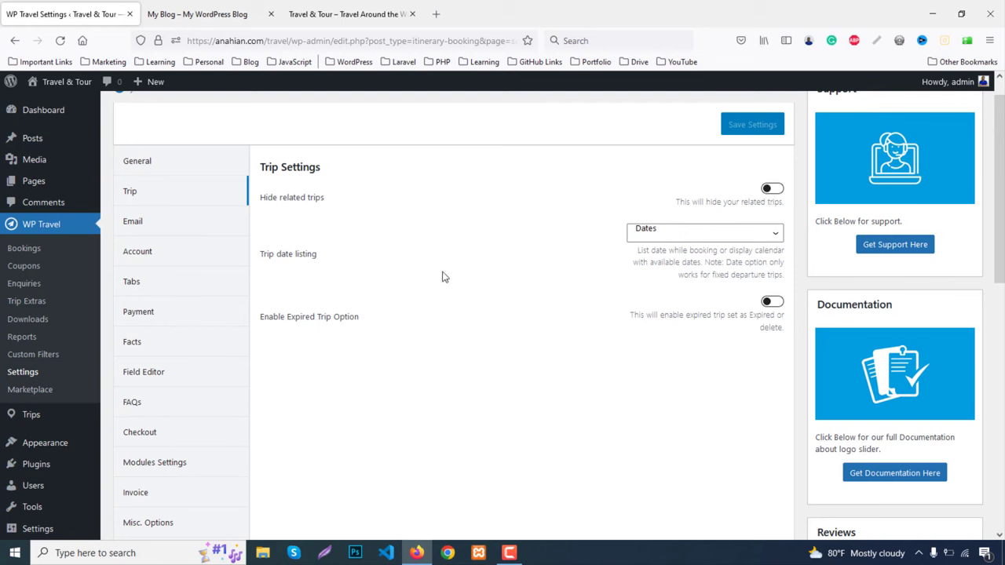
left_click(684, 232)
left_click(662, 254)
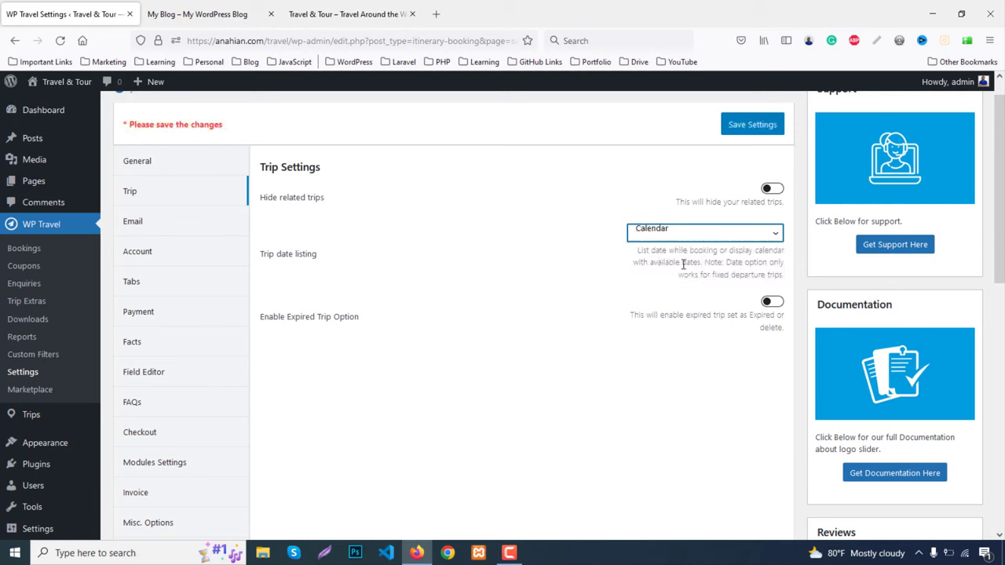
left_click(666, 233)
left_click(667, 269)
Try the Enable Expired Trip Option and its expired-trip choices, then leave it switched off
left_click(772, 302)
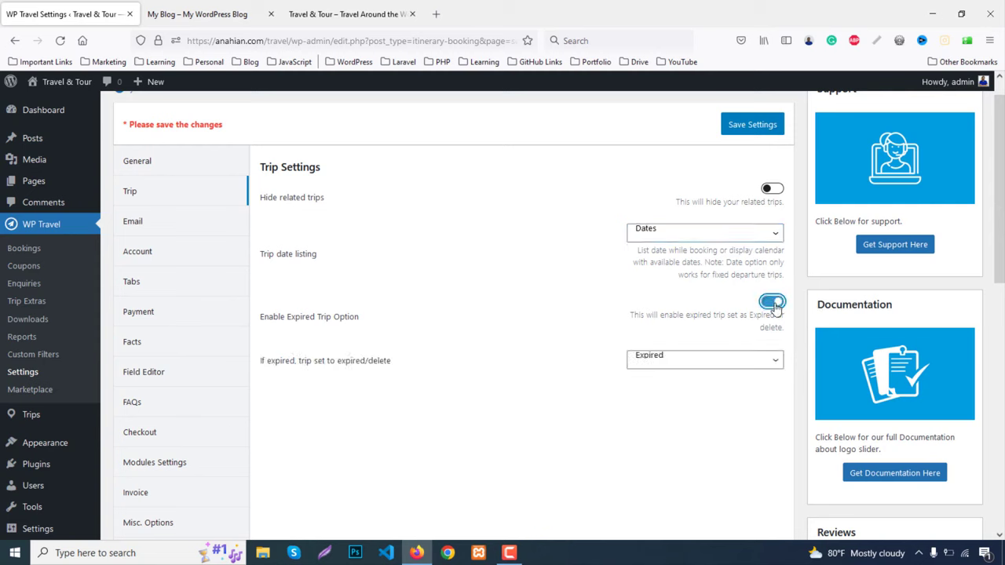
left_click(648, 367)
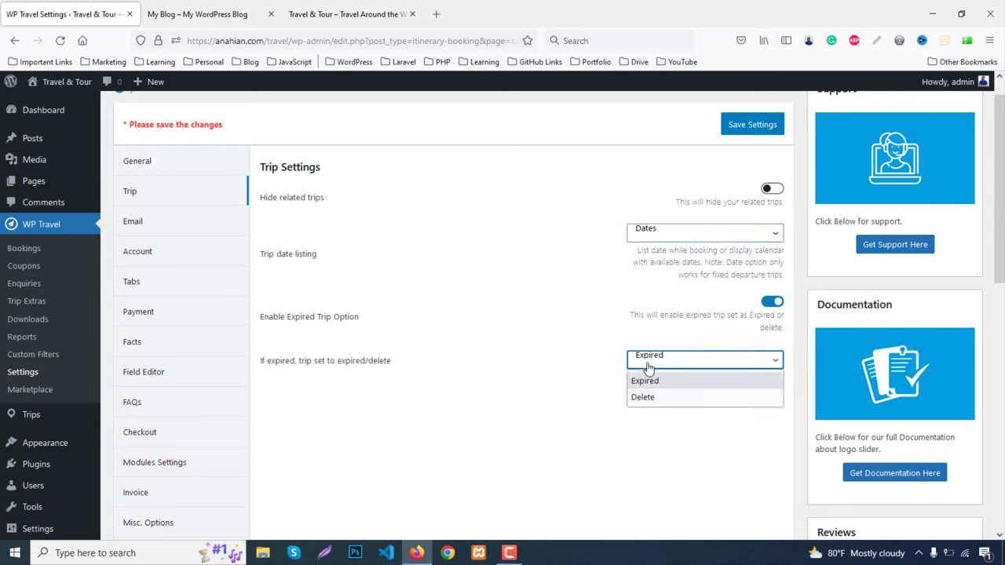
left_click(772, 306)
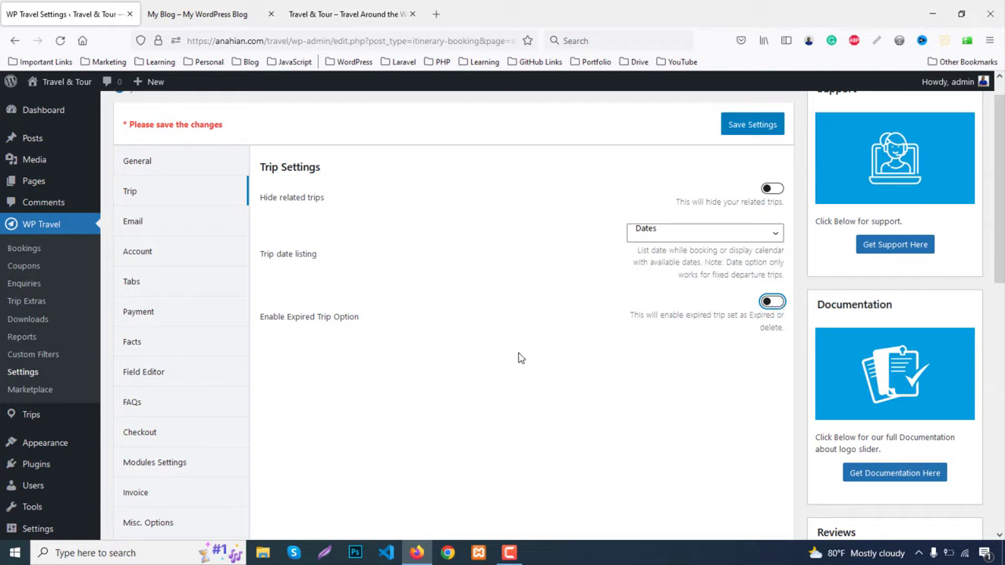
scroll(518, 358, "down", 1)
scroll(516, 354, "up", 2)
Go to the Email settings and review the admin and client Booking Email Templates
left_click(133, 252)
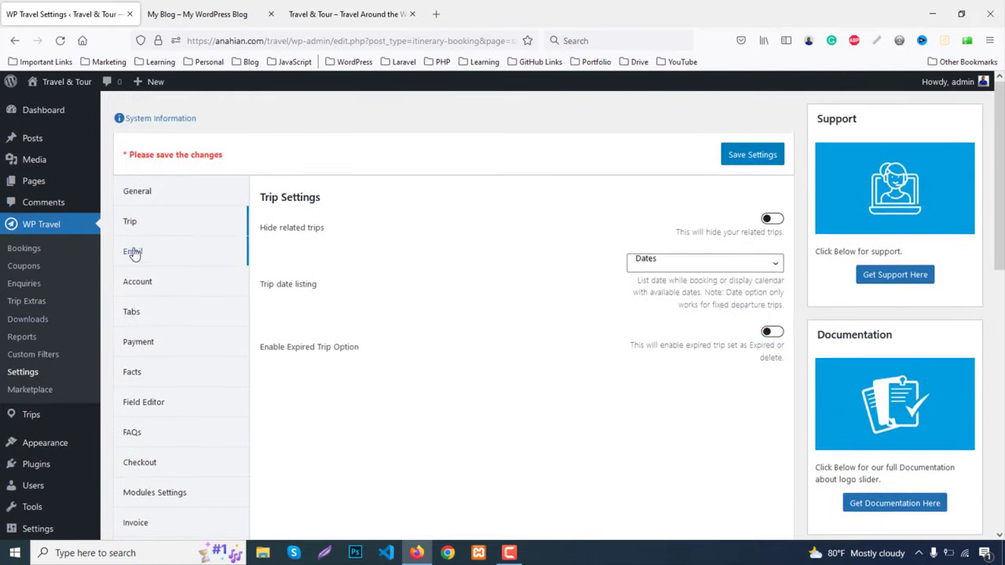
scroll(508, 318, "down", 2)
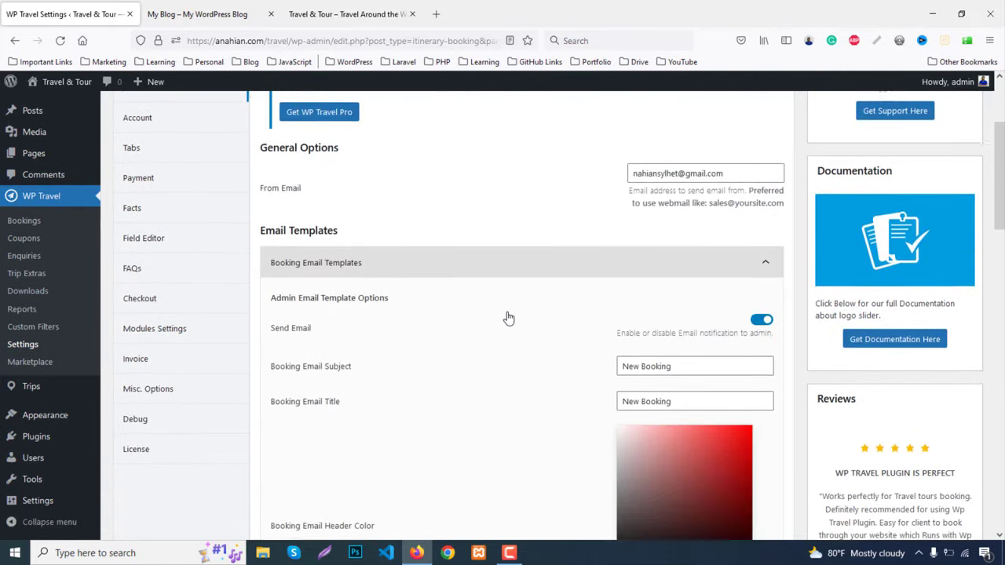
scroll(508, 317, "down", 2)
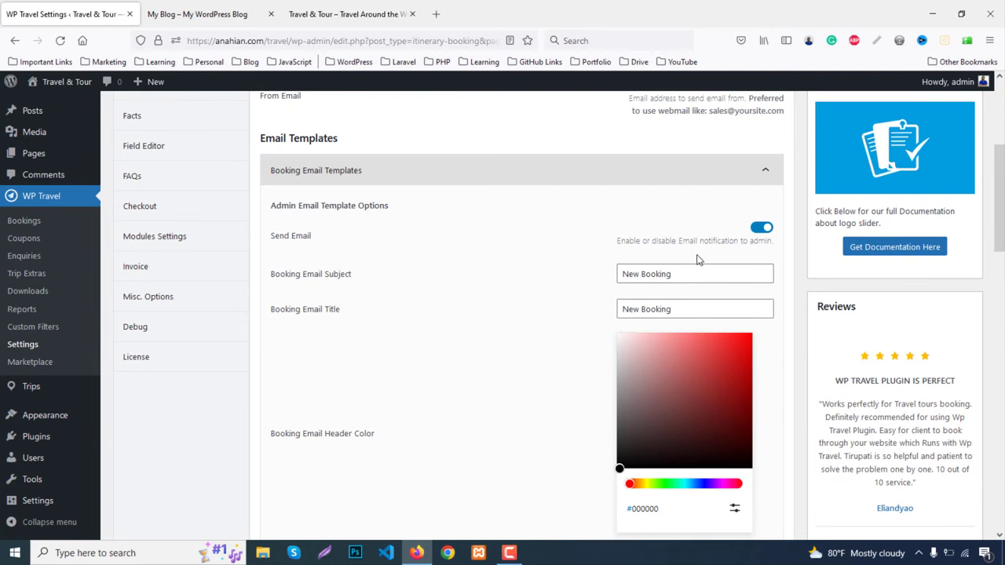
scroll(376, 298, "down", 3)
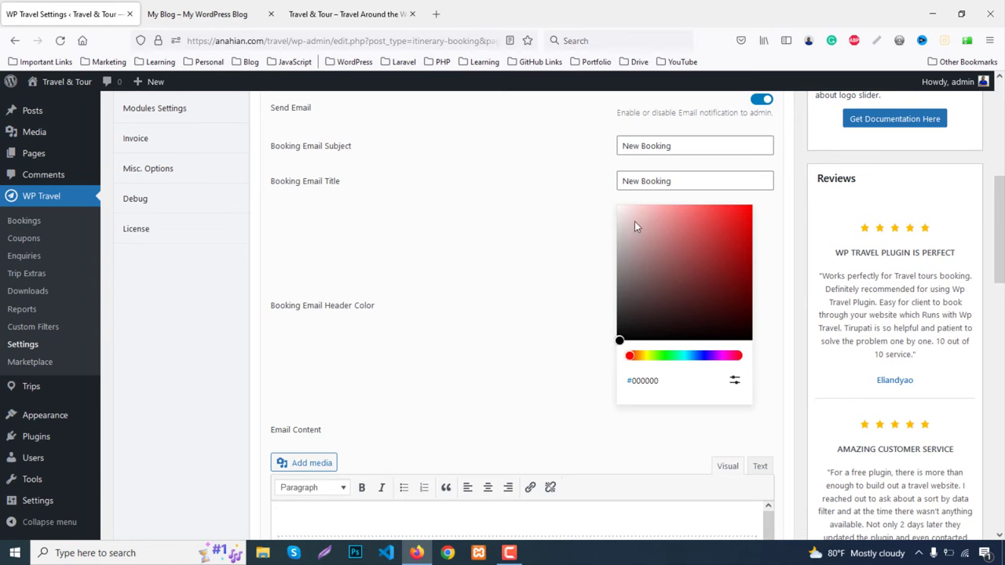
scroll(685, 318, "down", 3)
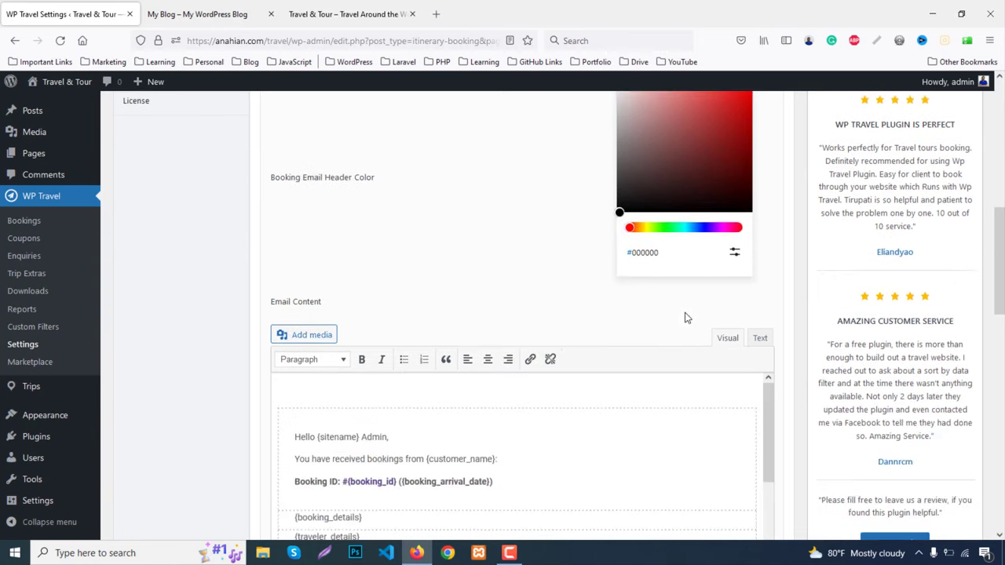
scroll(471, 277, "down", 4)
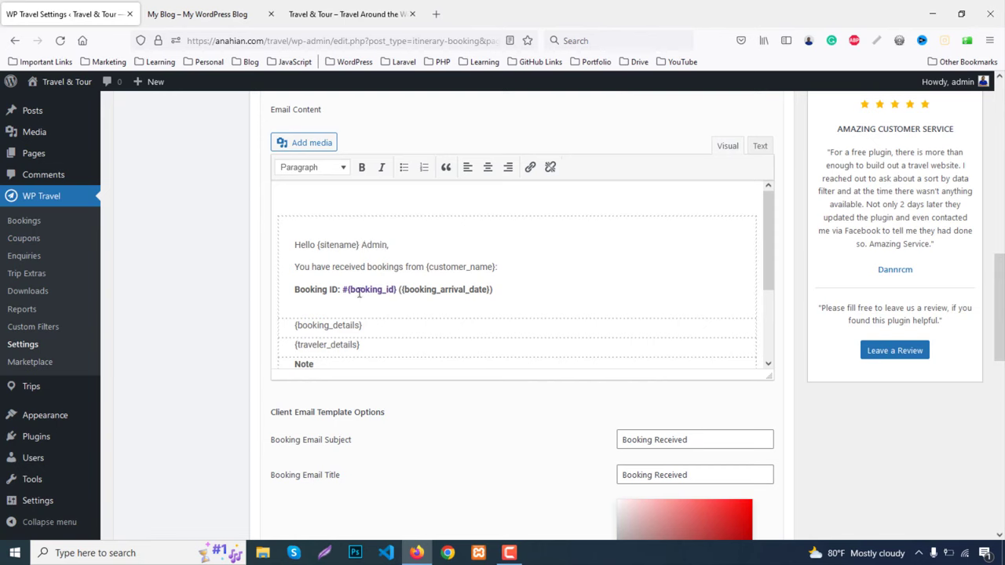
scroll(363, 294, "down", 3)
scroll(592, 323, "down", 3)
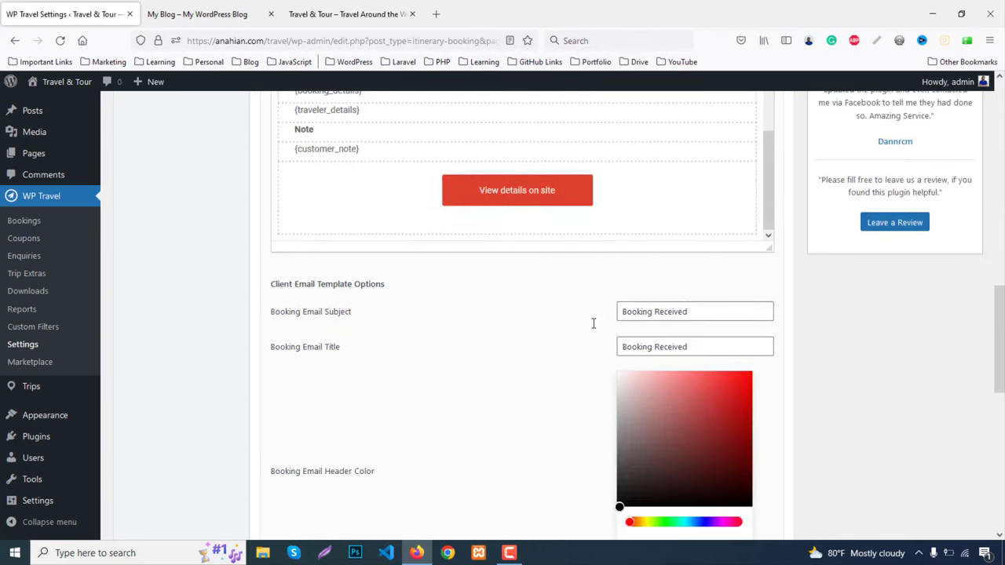
scroll(581, 325, "down", 10)
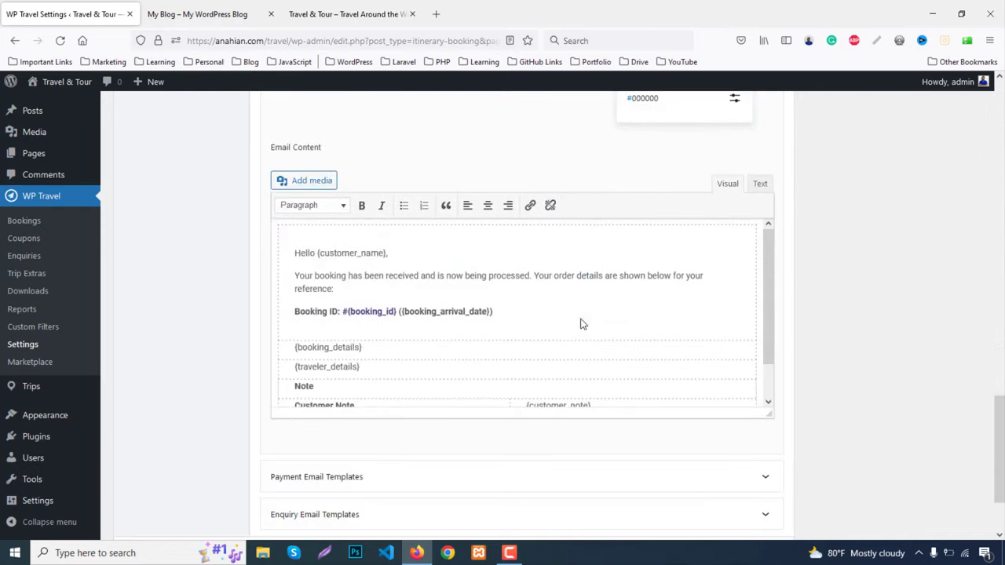
scroll(580, 318, "down", 5)
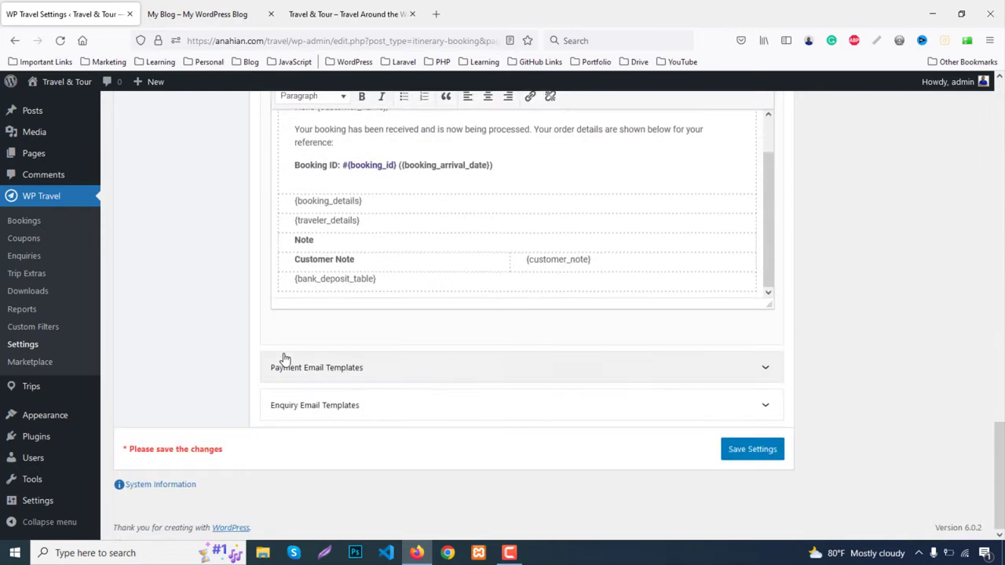
scroll(246, 372, "up", 10)
scroll(246, 372, "up", 15)
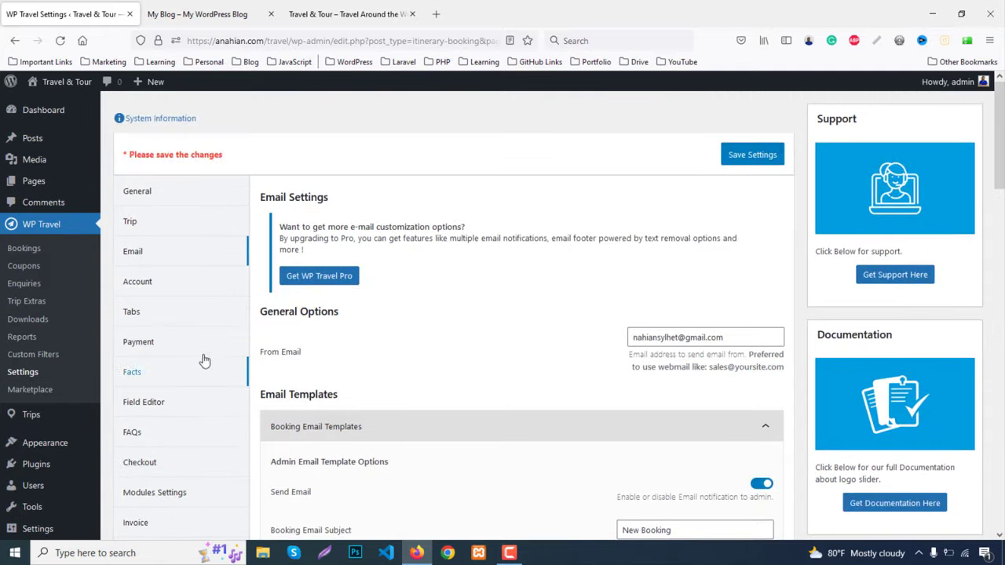
In the Account settings, switch on Require Login before booking
left_click(137, 281)
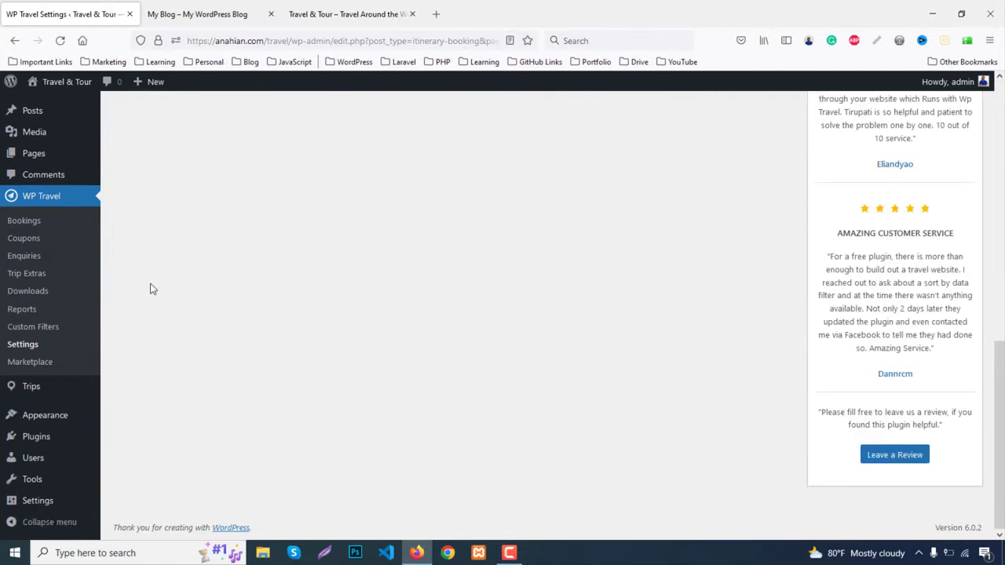
scroll(513, 303, "up", 2)
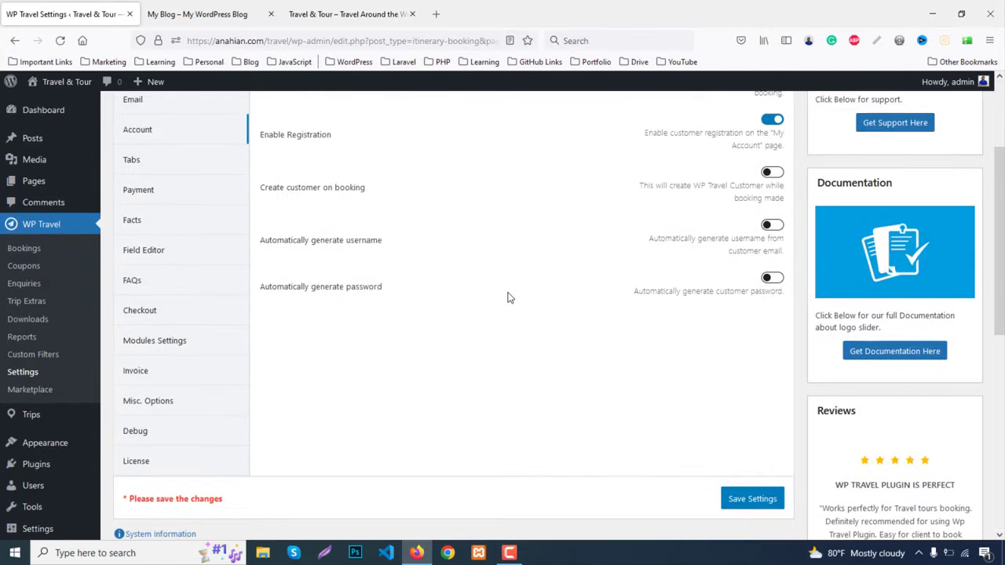
scroll(510, 294, "up", 2)
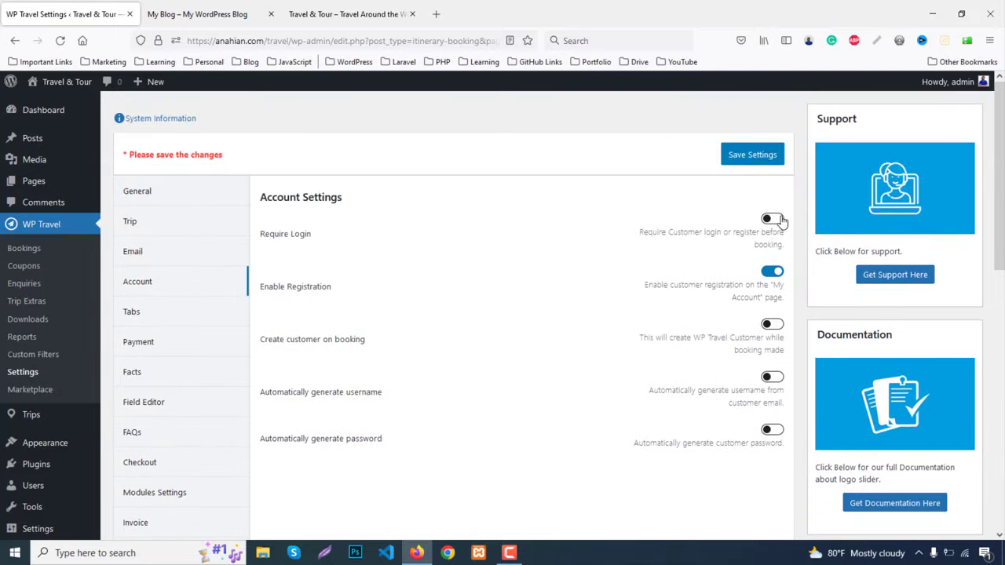
left_click(772, 219)
Turn on automatic customer username and password generation, then go to the Tabs settings
scroll(472, 361, "down", 3)
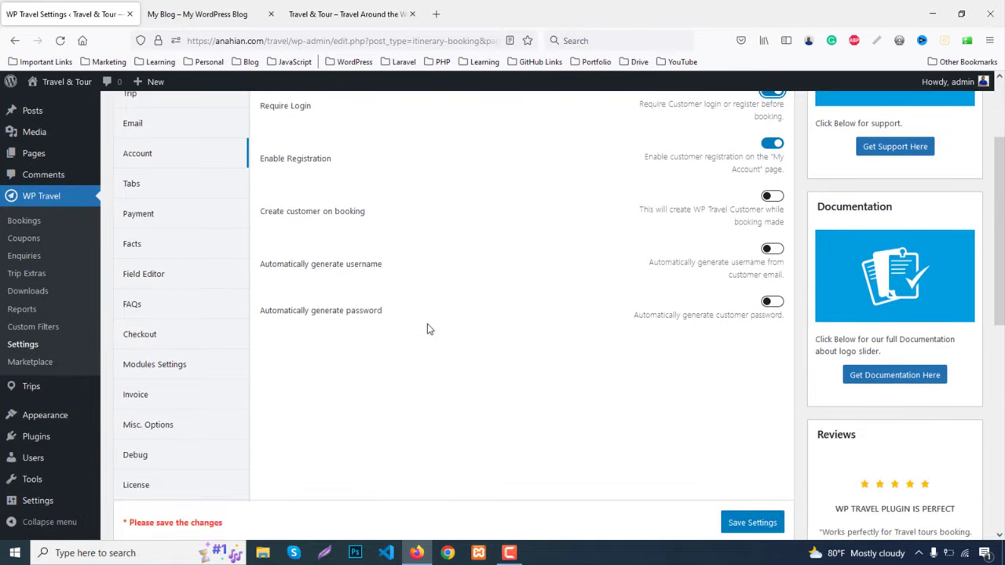
left_click(771, 250)
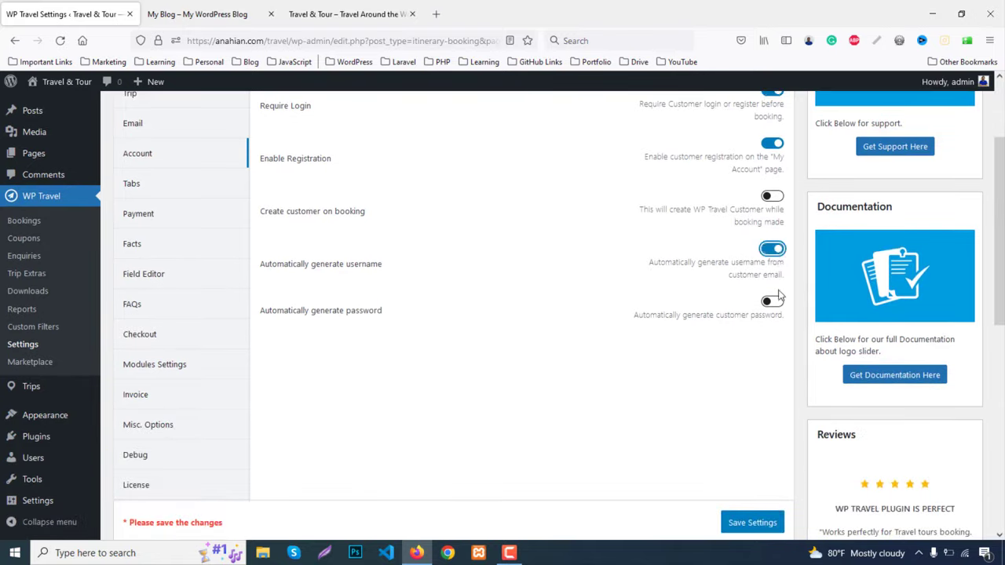
left_click(777, 303)
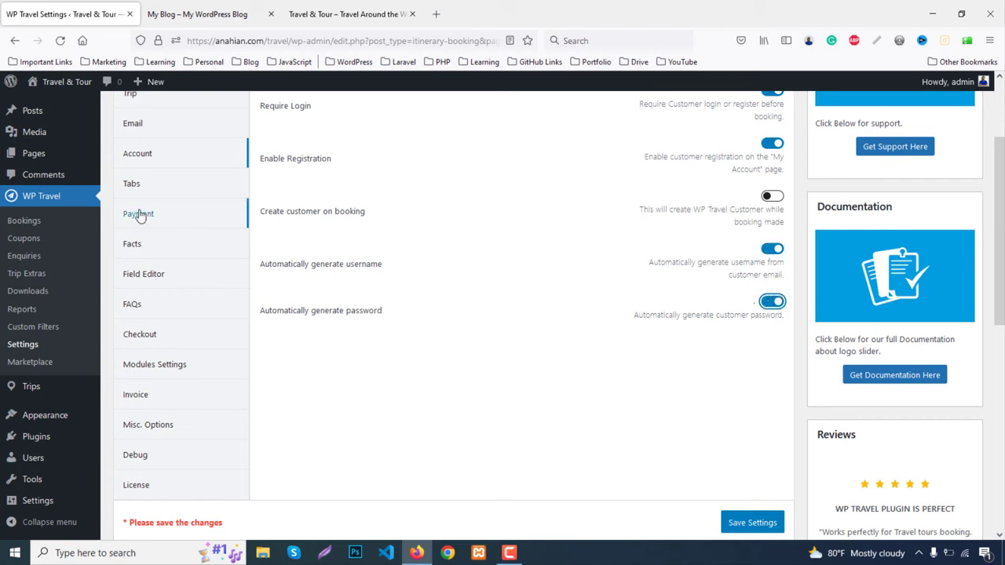
left_click(132, 184)
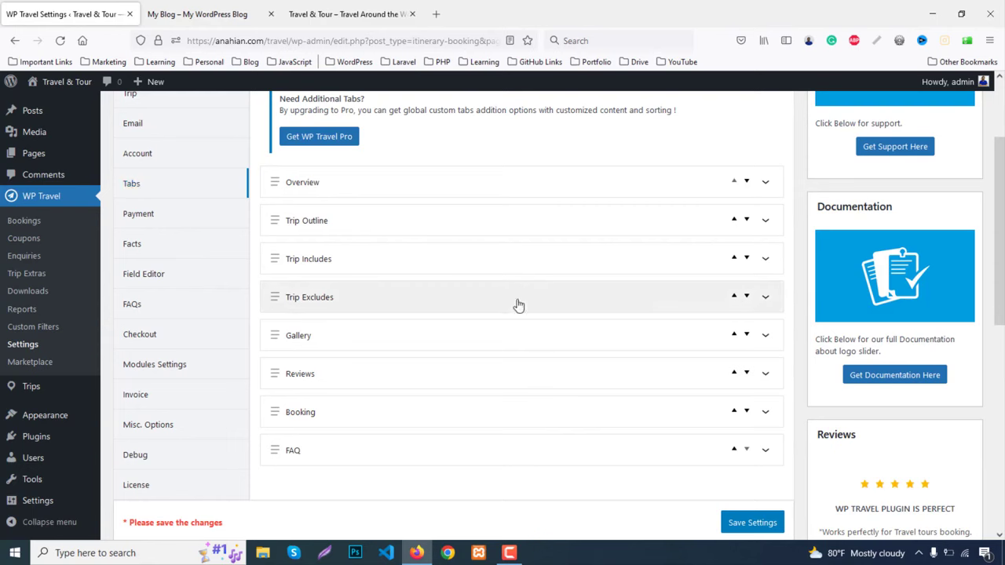
On the live site, view the Germany trip's detail page and its tabs
left_click(345, 13)
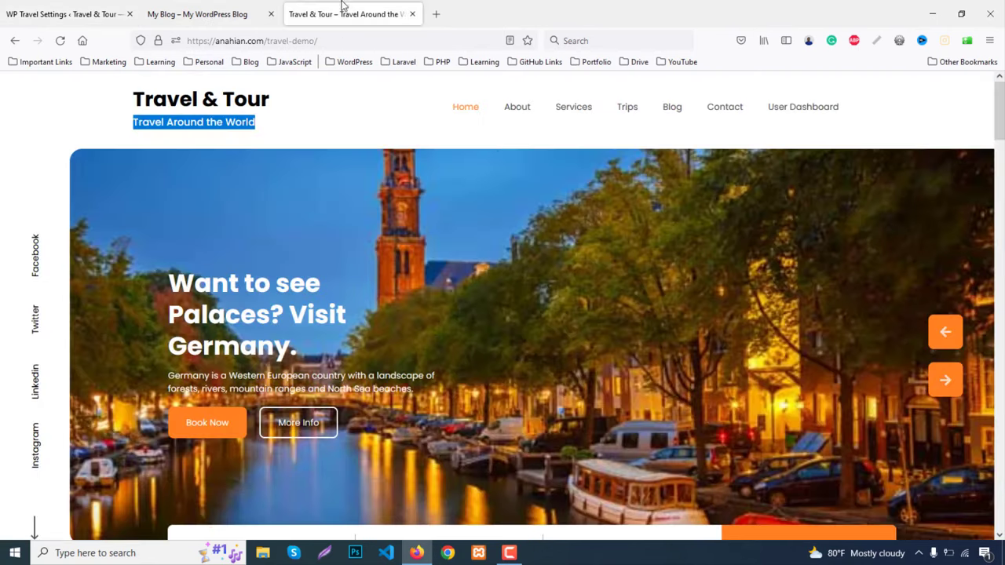
scroll(350, 343, "down", 5)
scroll(347, 345, "up", 3)
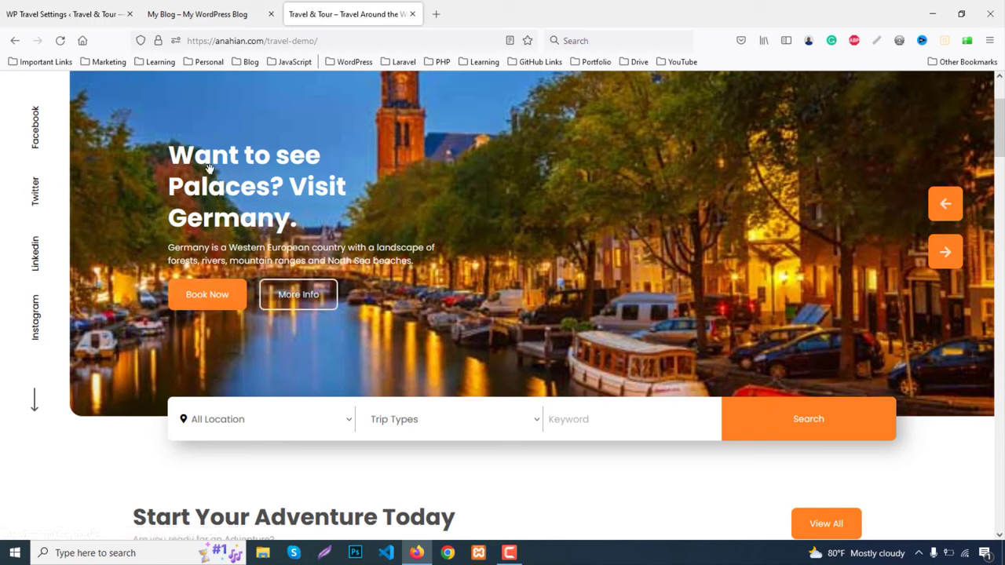
left_click(299, 296)
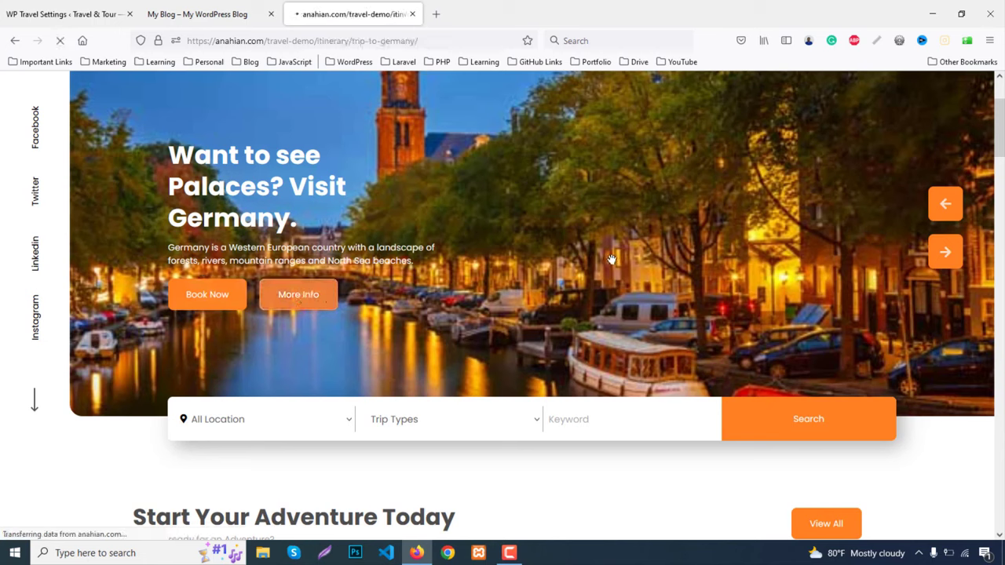
scroll(610, 254, "down", 5)
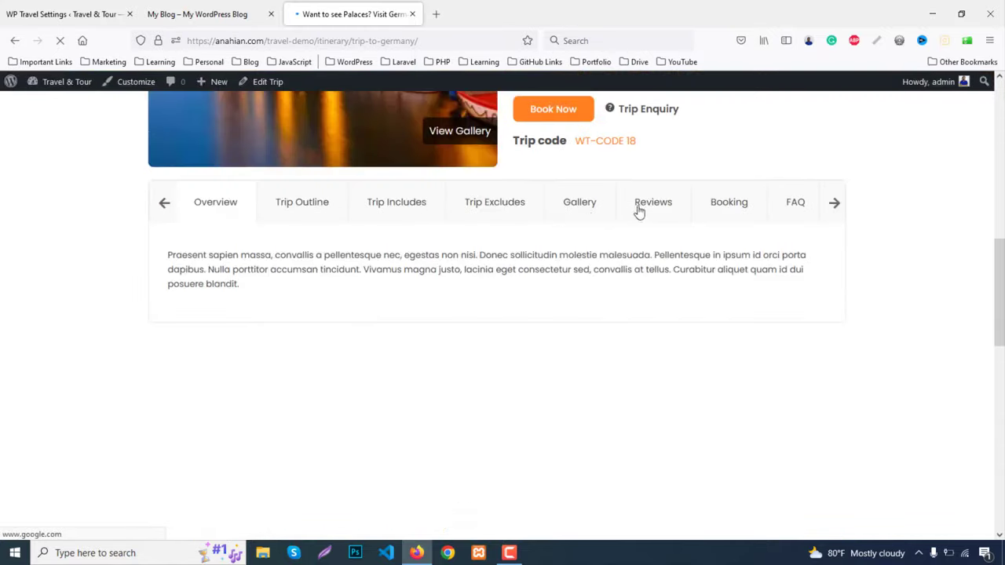
Back in Tabs settings, expand and collapse the Overview entry, then go to Payment settings
left_click(41, 11)
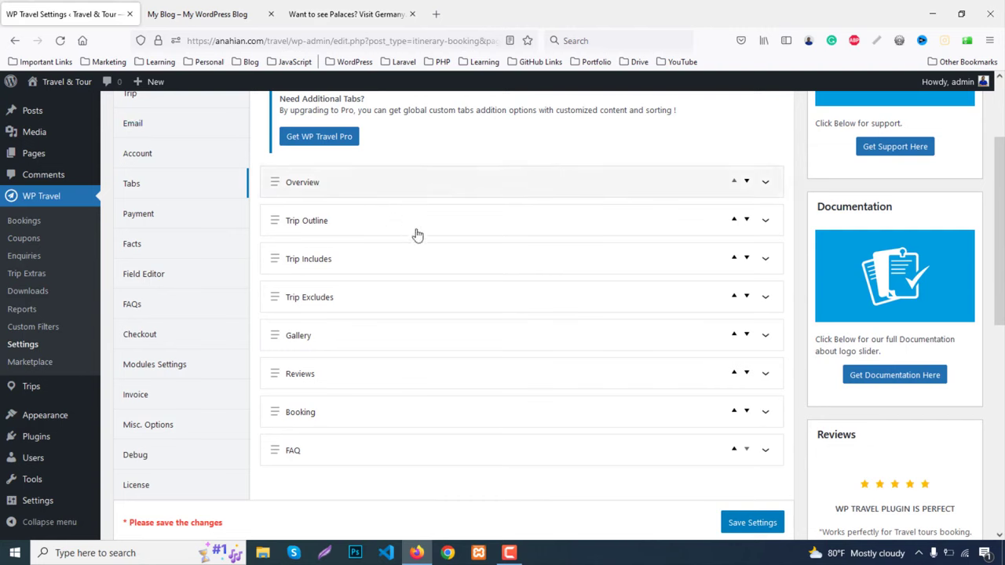
left_click(766, 183)
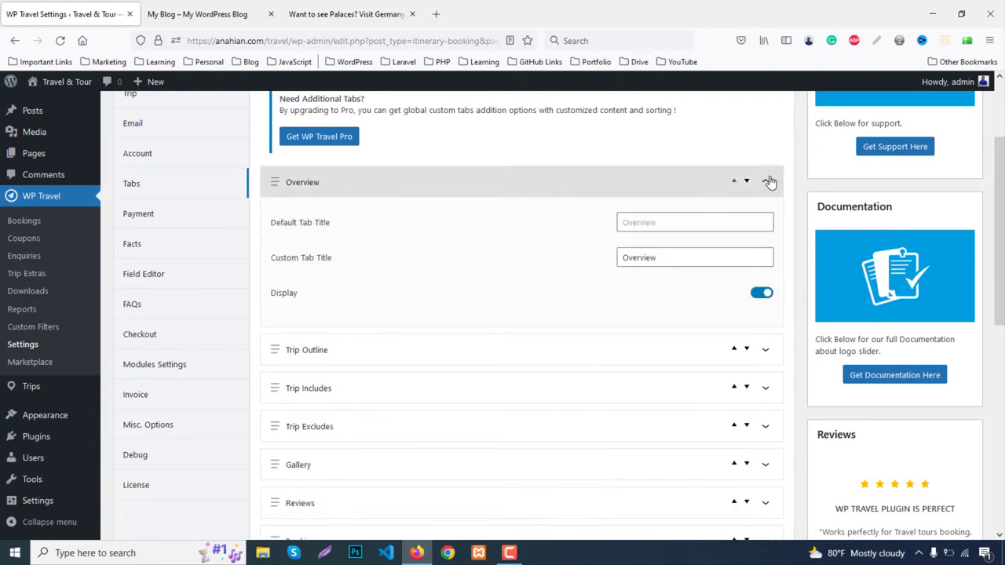
left_click(766, 182)
scroll(554, 303, "down", 3)
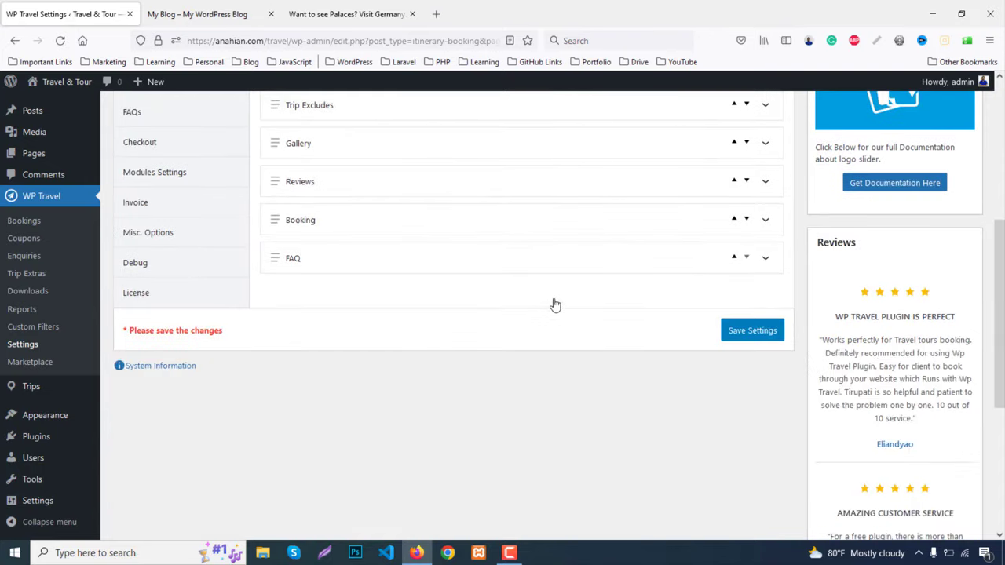
scroll(549, 307, "up", 3)
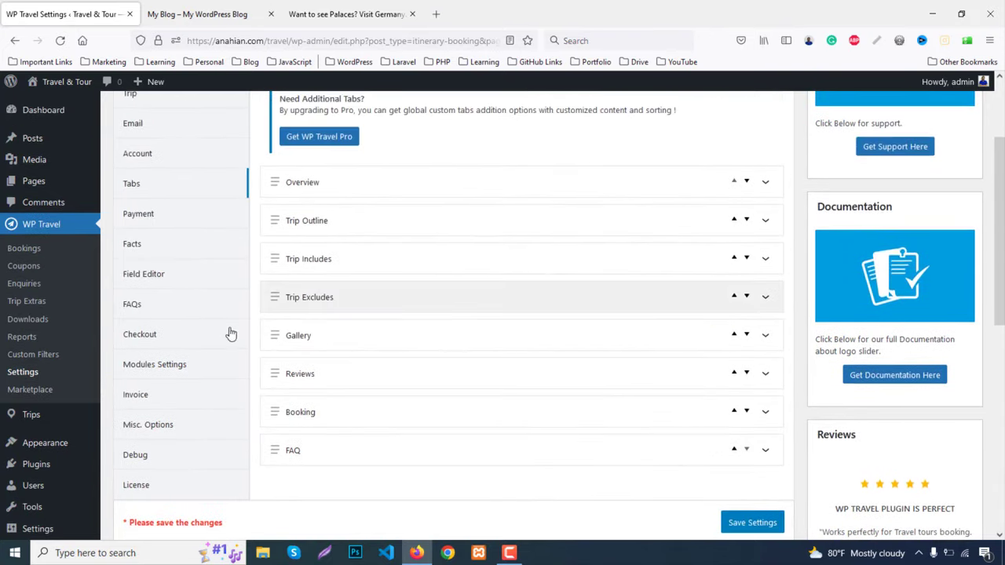
left_click(145, 221)
Try partial payment on and off, and enable all payment gateways at once
scroll(764, 299, "up", 1)
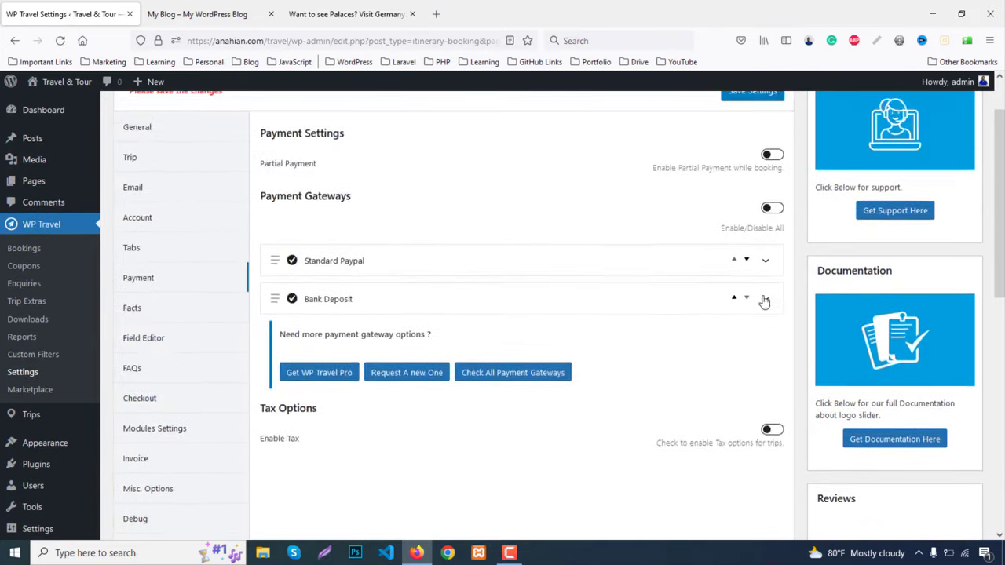
left_click(772, 154)
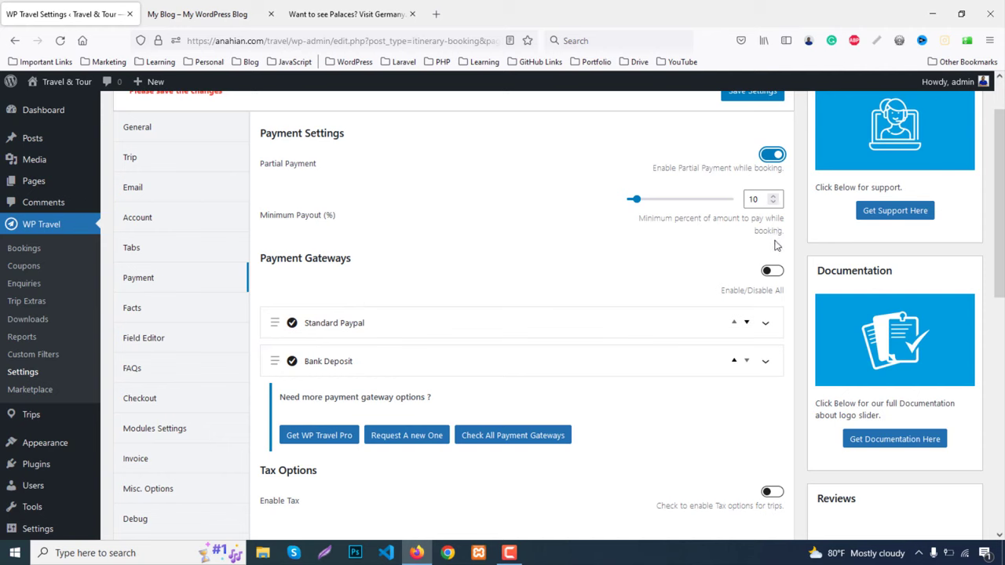
left_click(767, 161)
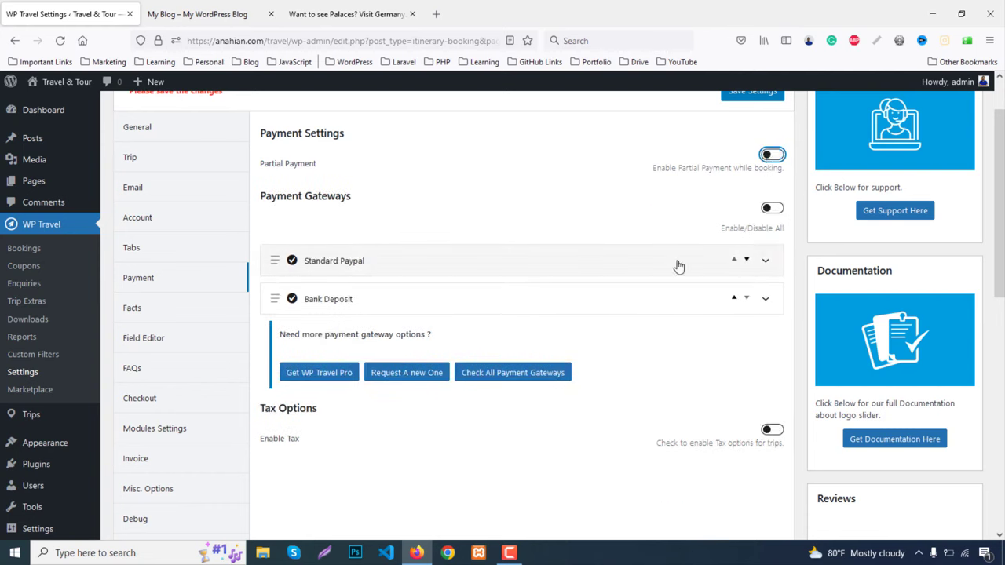
left_click(774, 208)
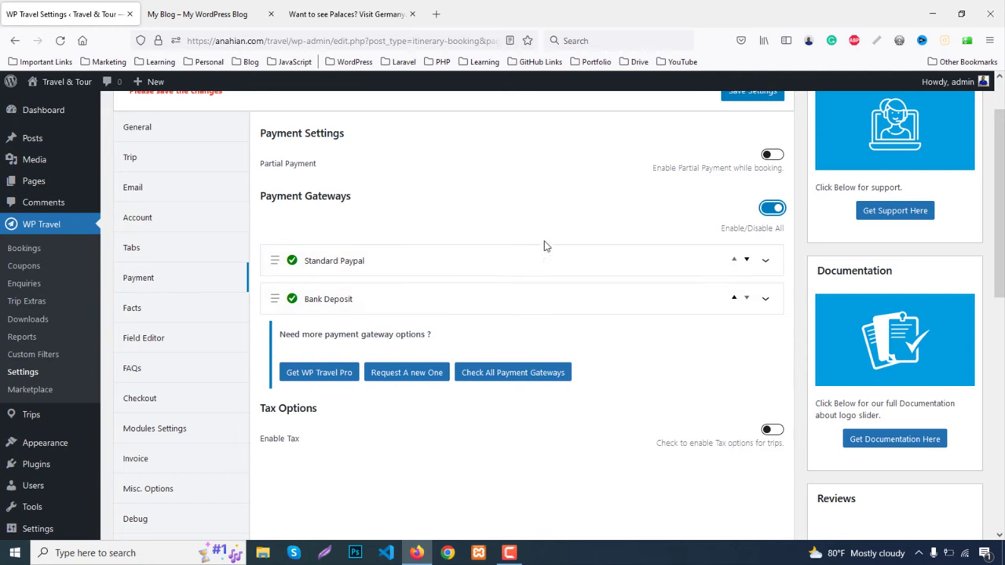
Switch Enable Tax on and back off, then go to the Facts settings
scroll(550, 267, "down", 3)
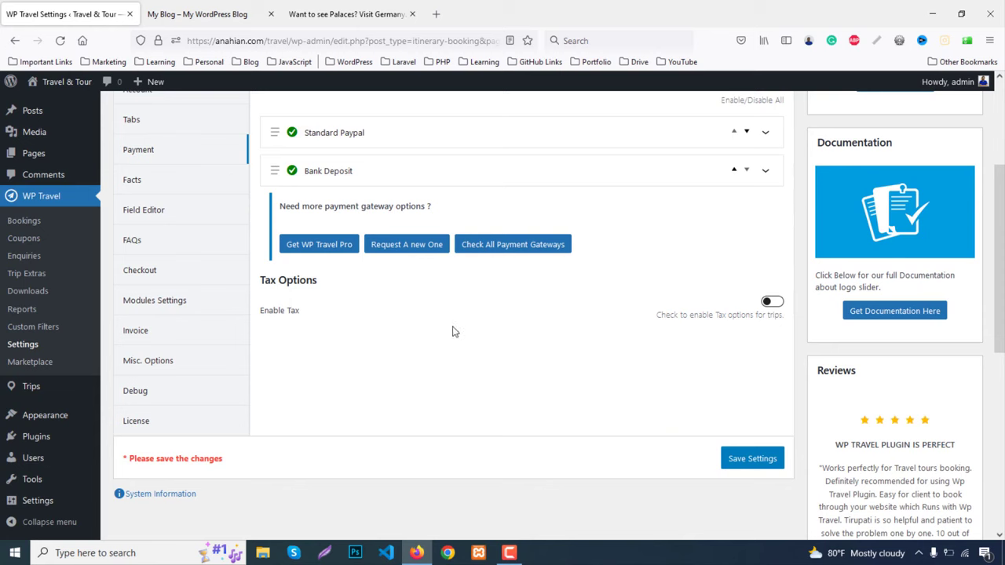
left_click(775, 303)
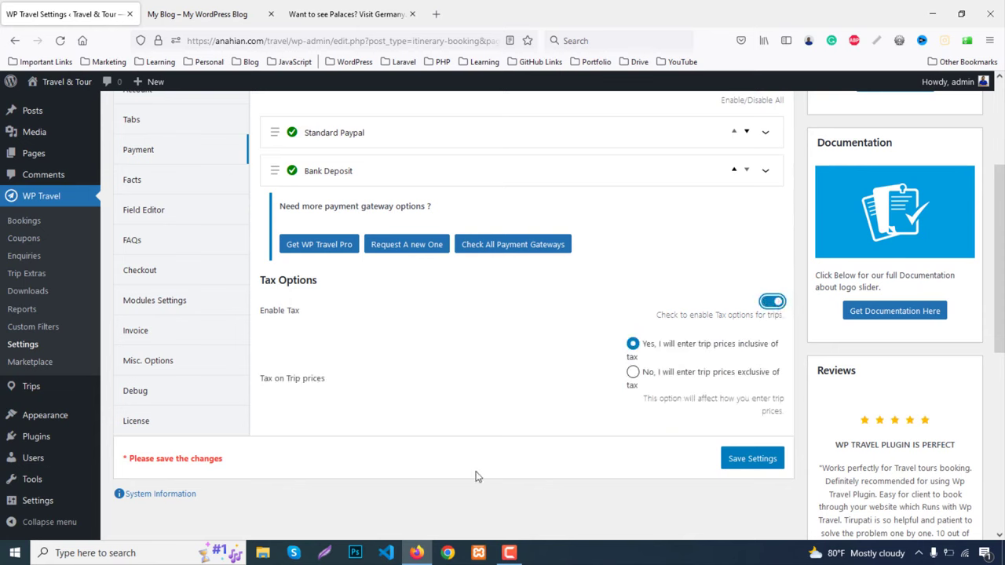
left_click(772, 302)
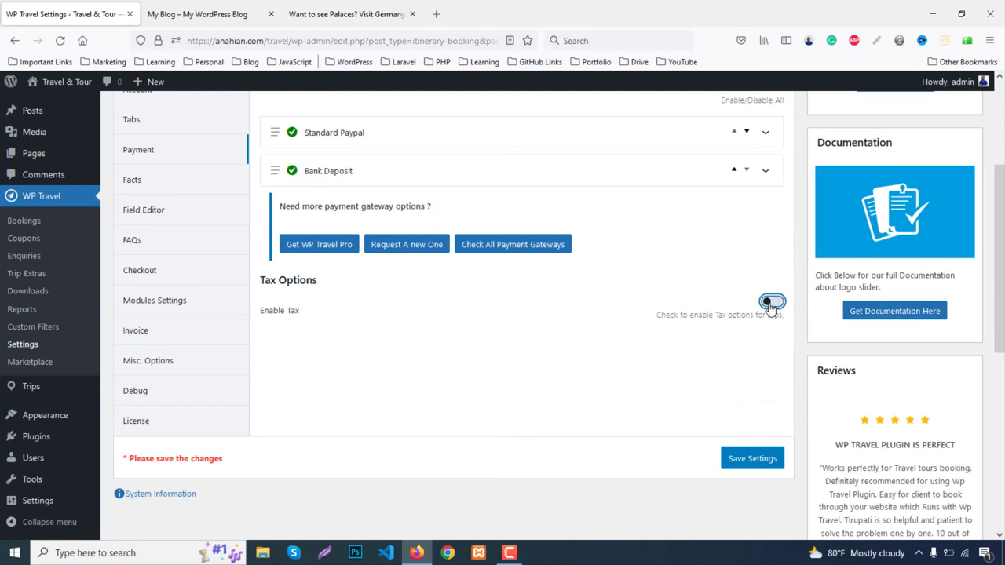
scroll(730, 313, "up", 3)
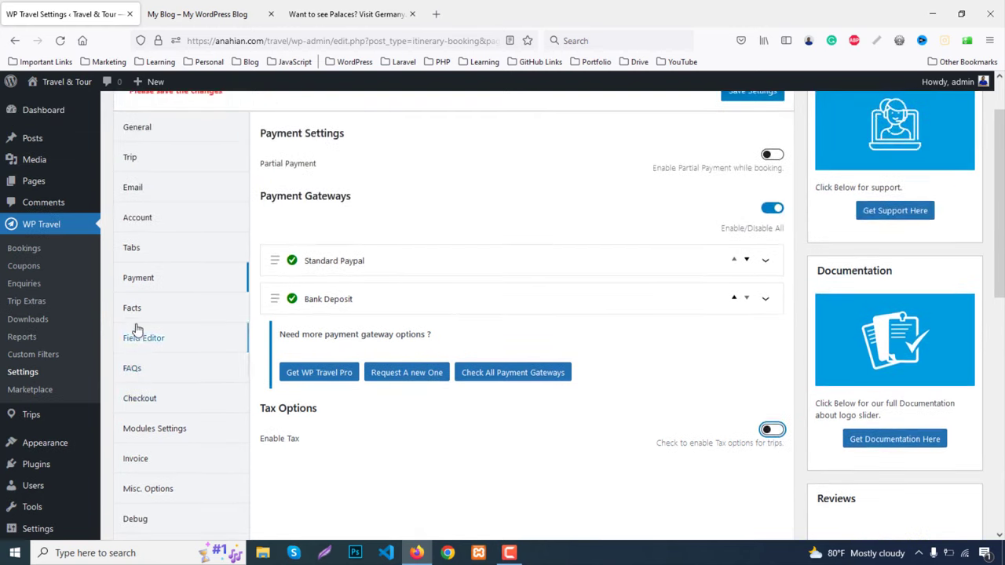
left_click(132, 308)
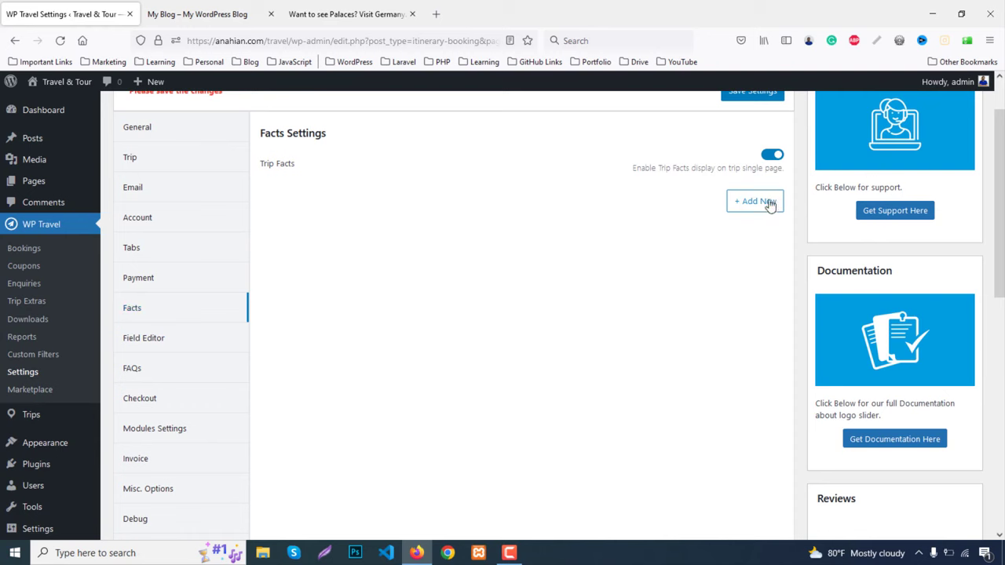
Add Fact 1, delete it after confirming, then go to the Field Editor settings
left_click(767, 203)
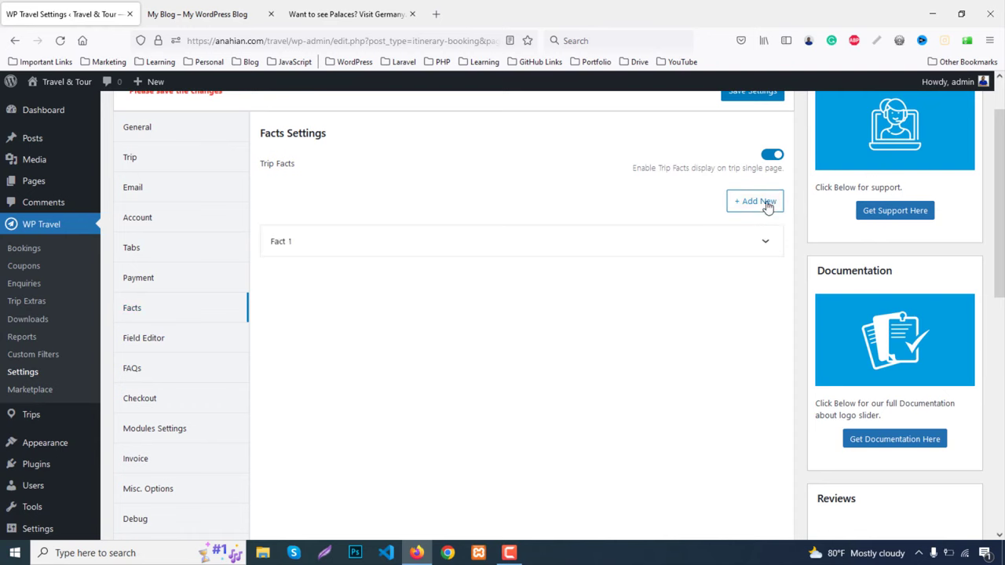
left_click(767, 252)
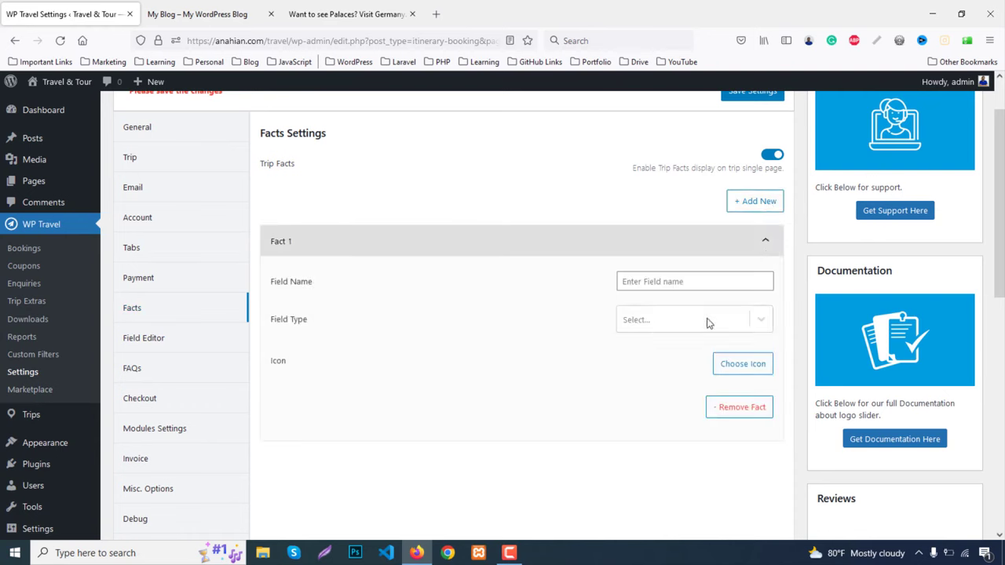
left_click(738, 407)
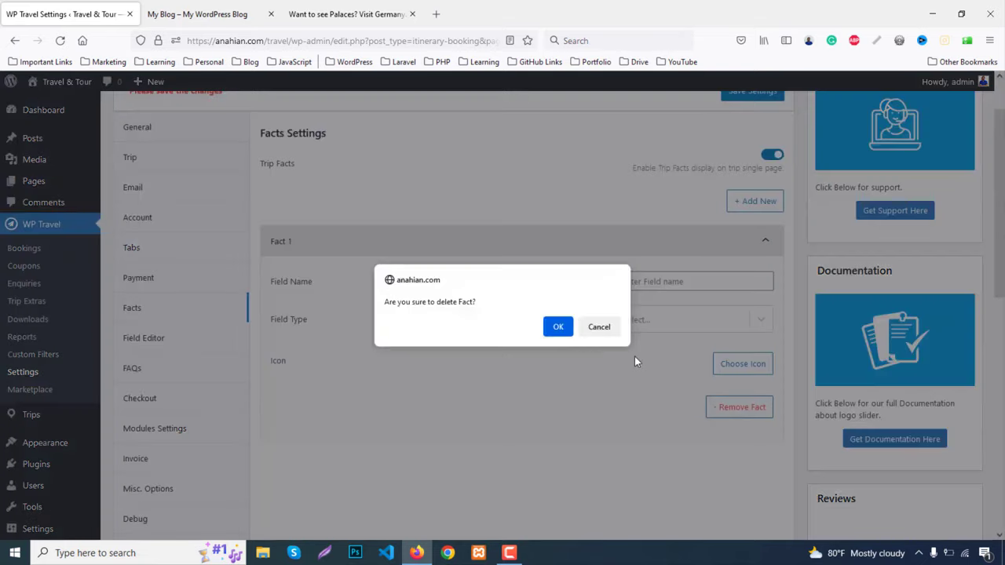
left_click(559, 329)
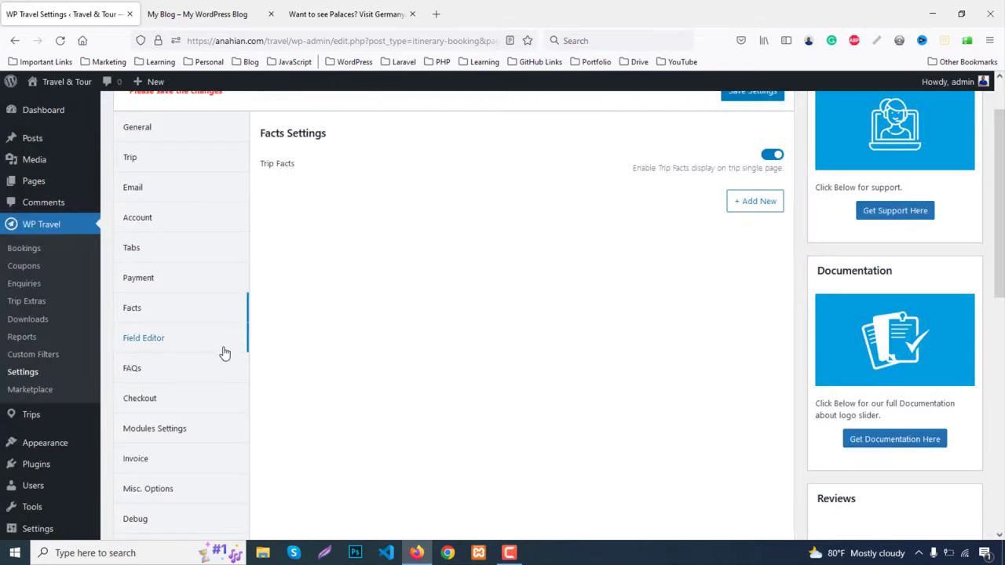
left_click(157, 338)
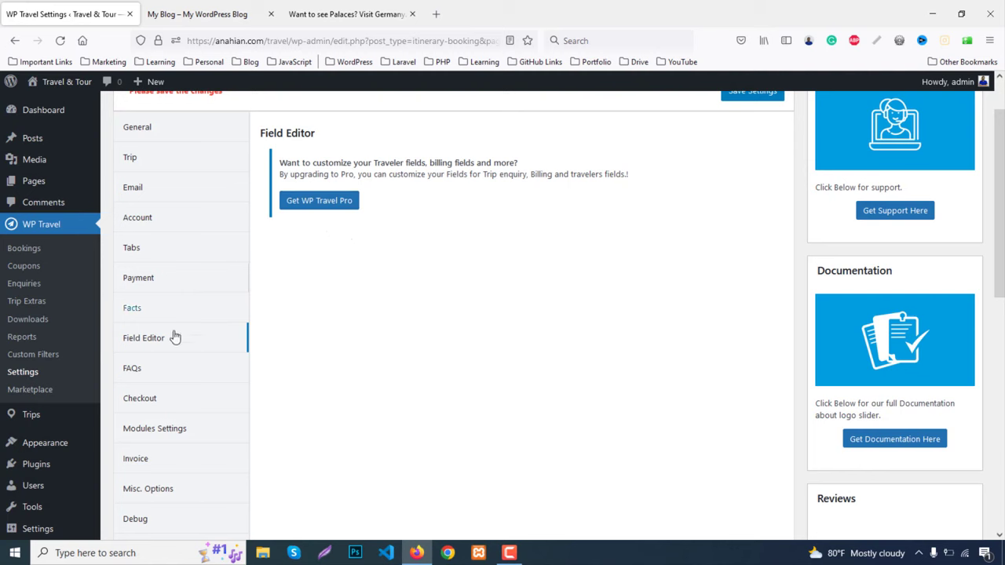
Look through the Global FAQs, Checkout and Modules Settings tabs
left_click(131, 370)
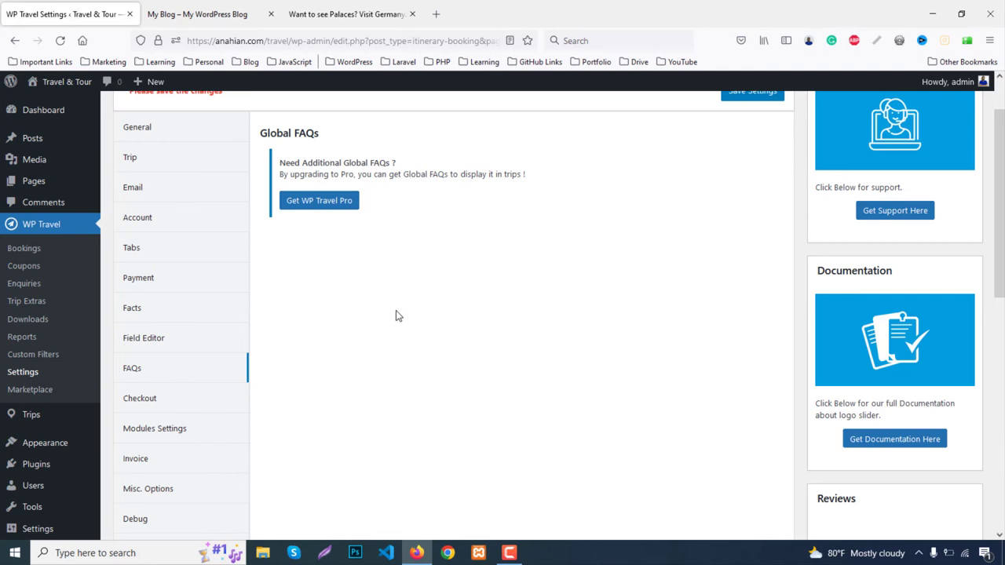
scroll(399, 313, "down", 2)
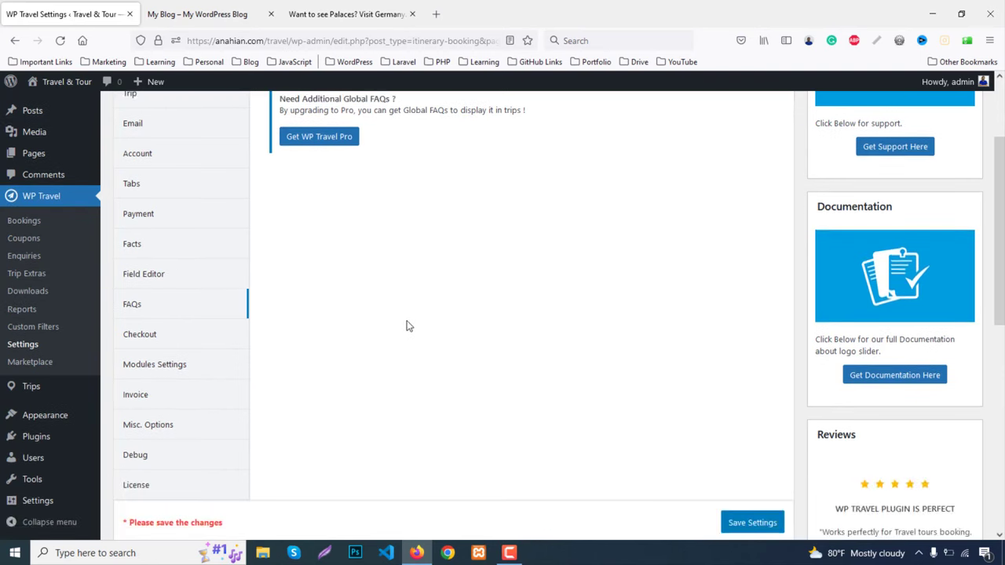
left_click(149, 341)
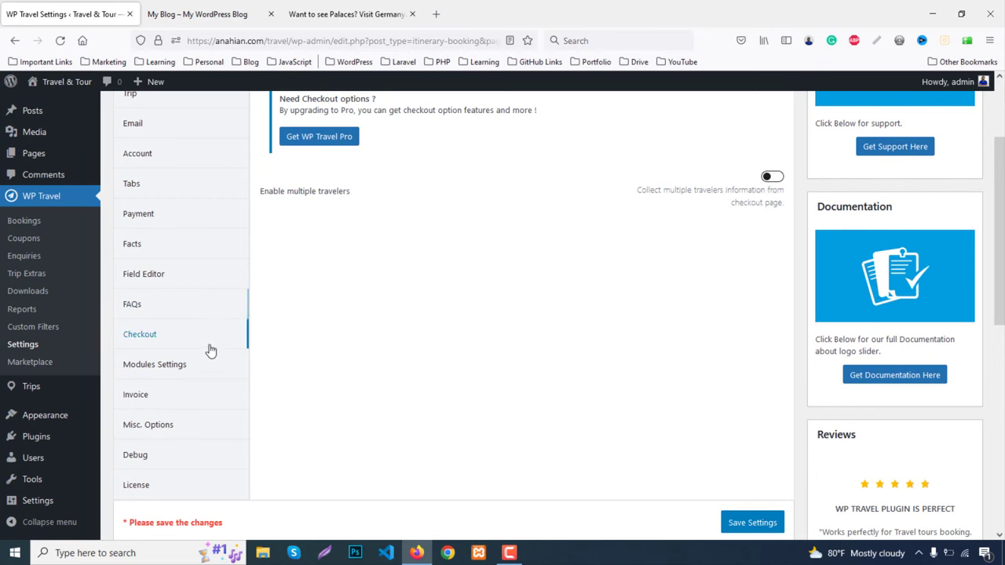
scroll(201, 353, "down", 3)
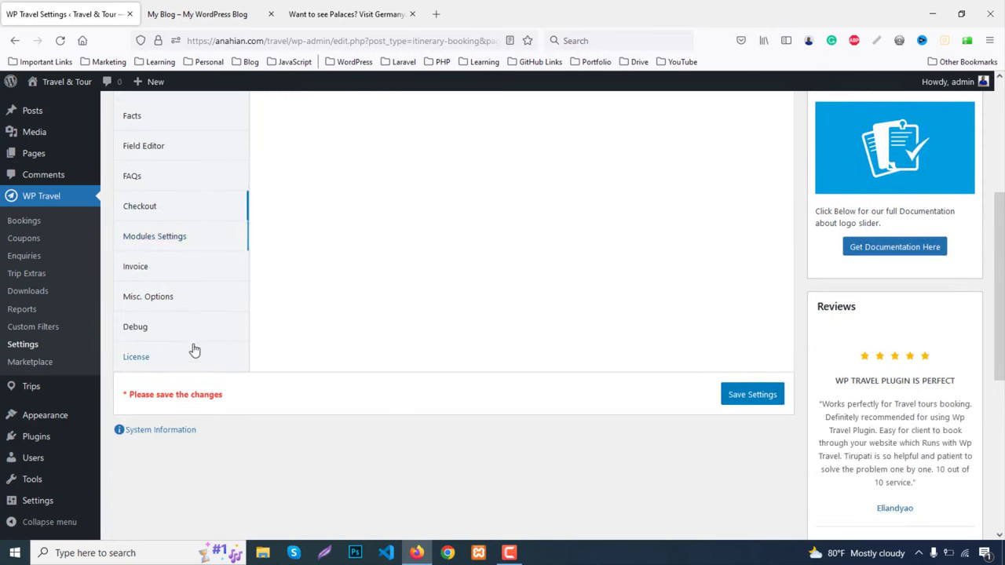
left_click(149, 243)
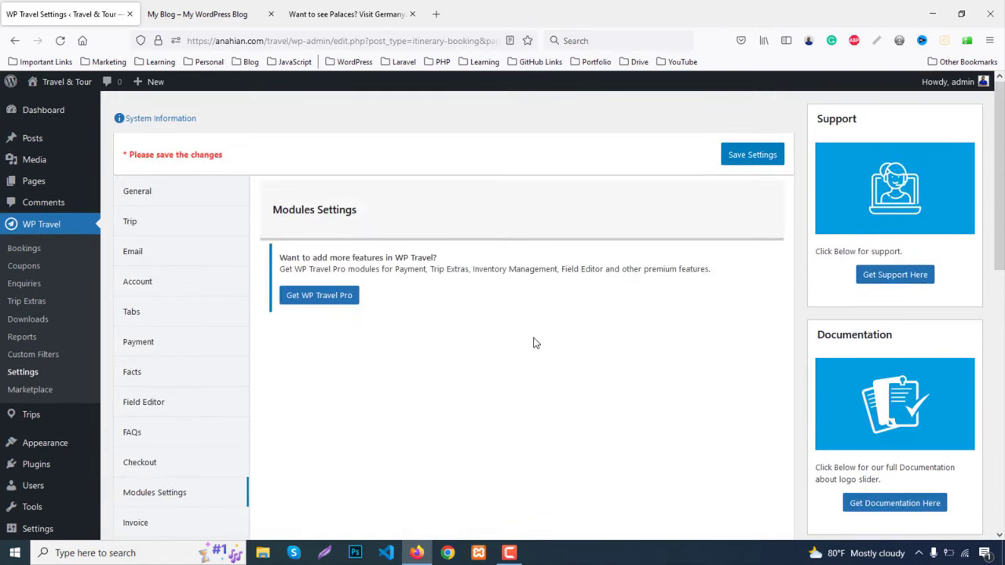
scroll(538, 346, "down", 4)
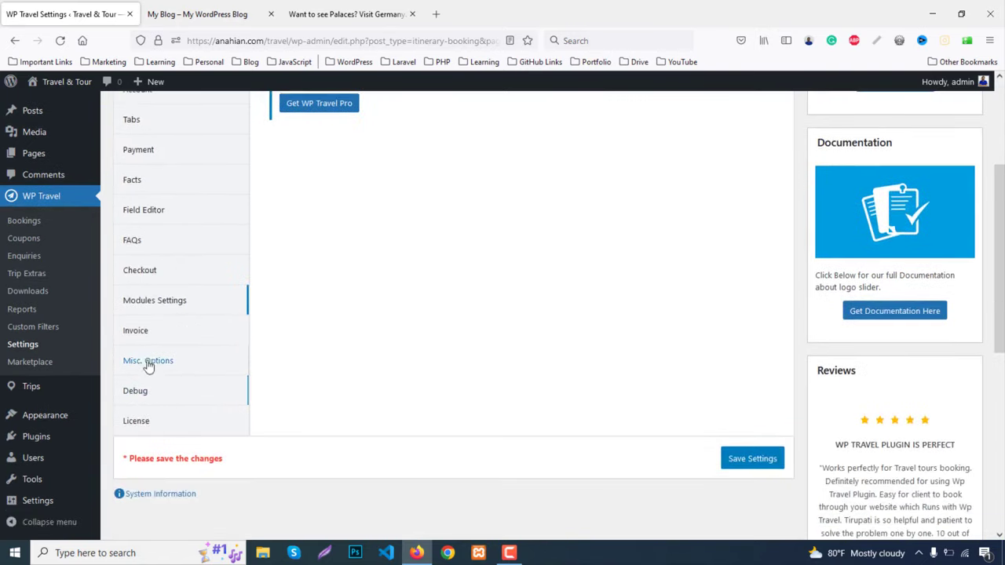
Look through the Invoice, Misc. Options and Debug tabs, ending on License settings
left_click(146, 339)
scroll(416, 362, "down", 4)
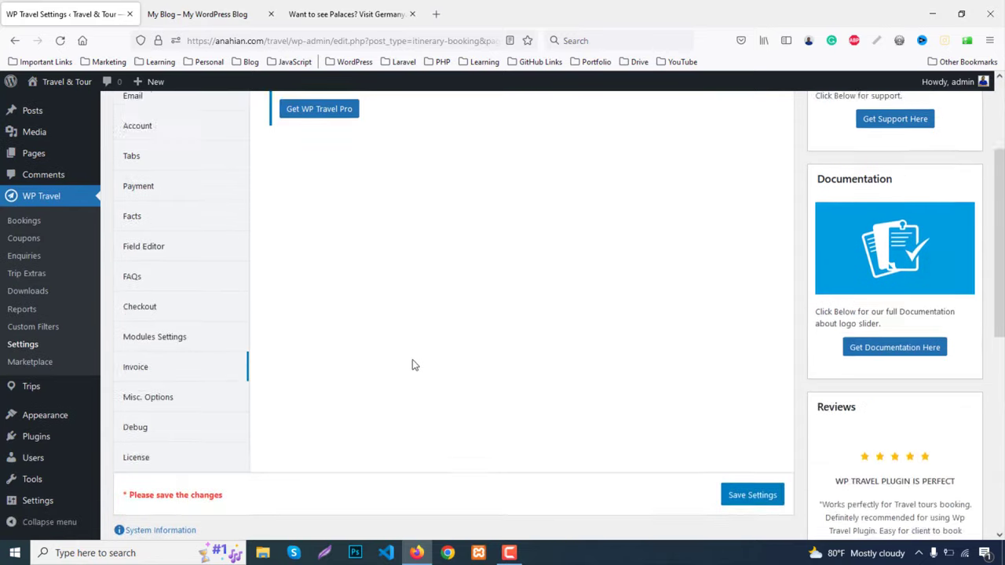
scroll(415, 365, "down", 1)
left_click(159, 362)
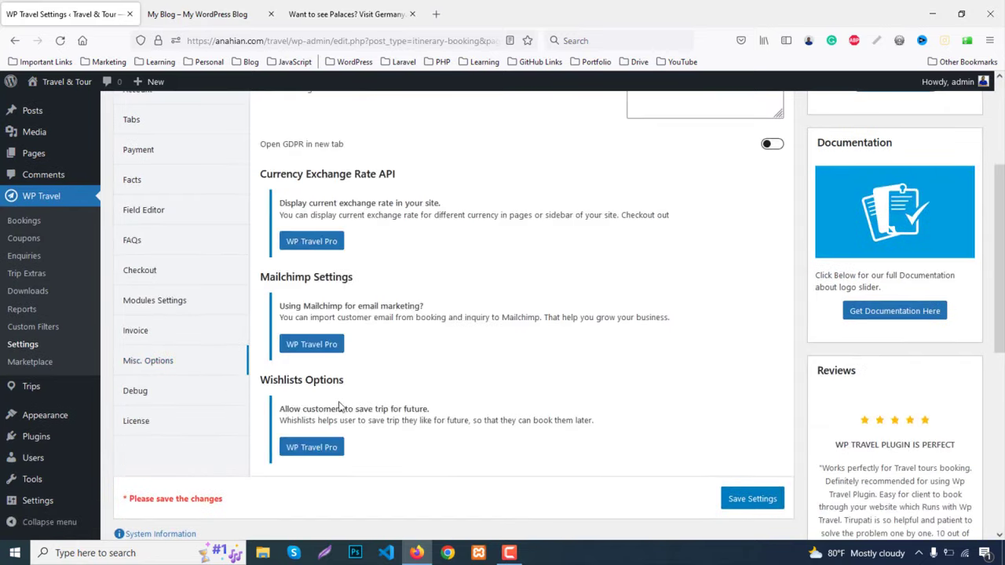
left_click(136, 393)
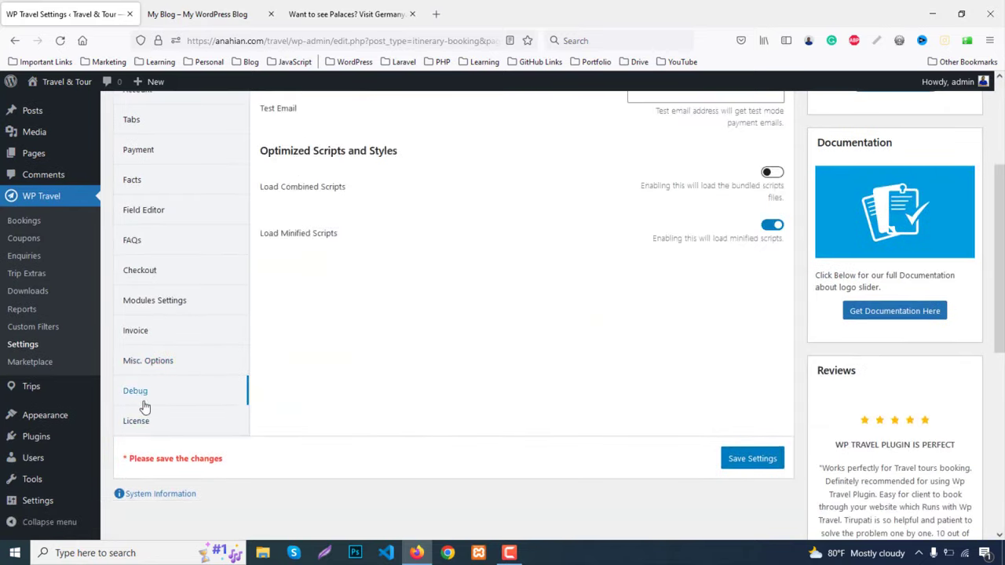
left_click(143, 424)
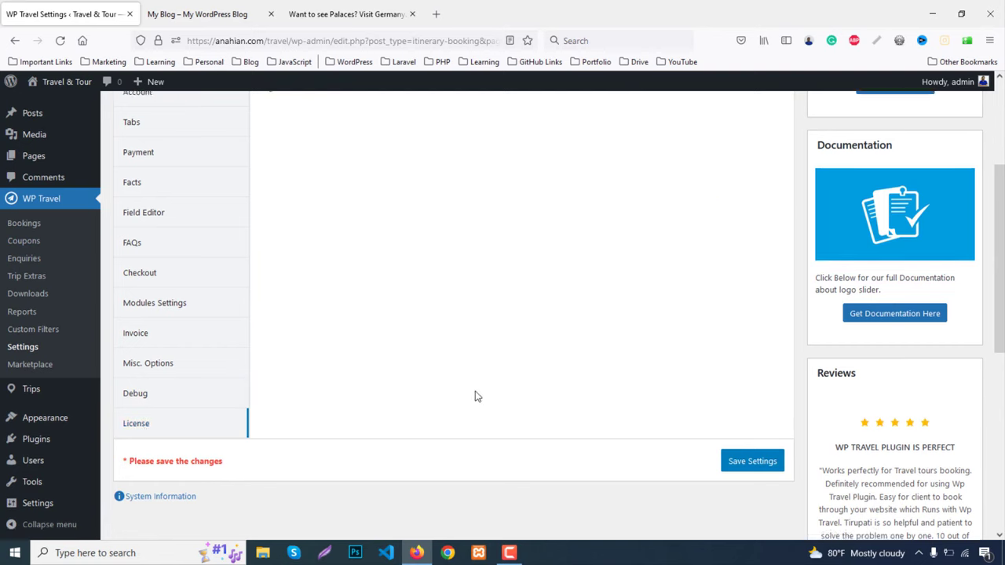
scroll(475, 396, "up", 5)
scroll(479, 397, "down", 5)
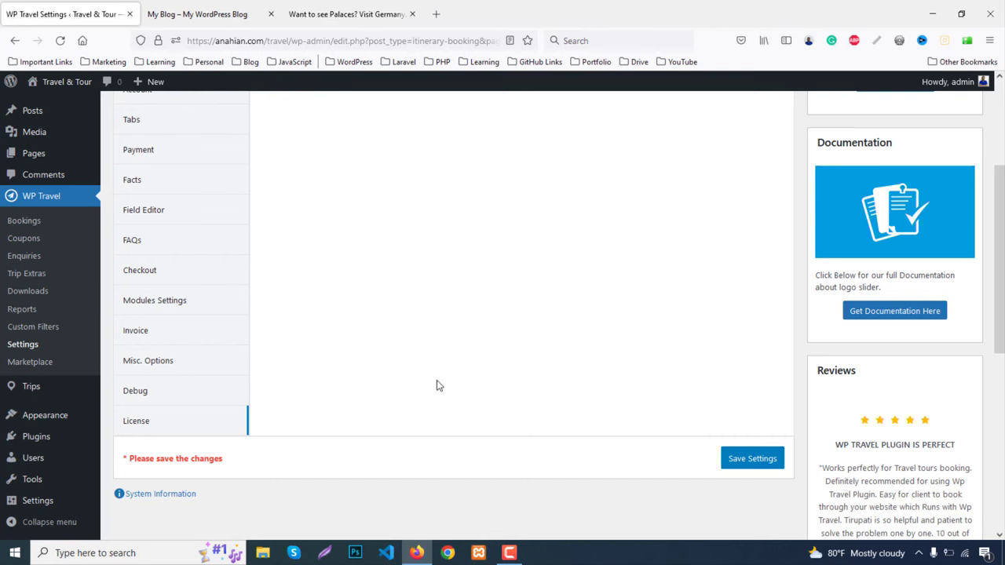
Save the WP Travel settings and open Trips > All Trips, which shows no trips
left_click(754, 460)
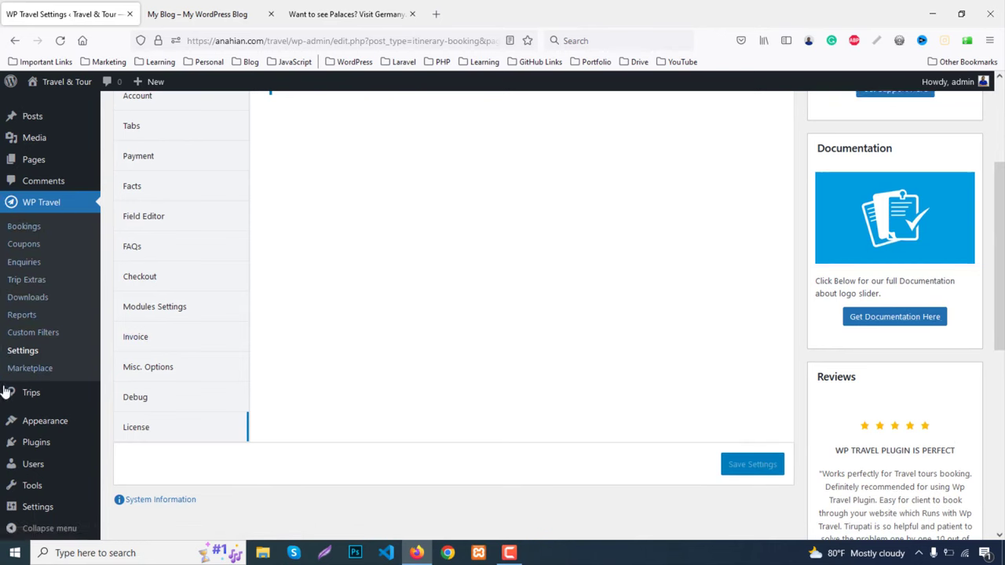
scroll(6, 391, "down", 2)
mouse_move(15, 386)
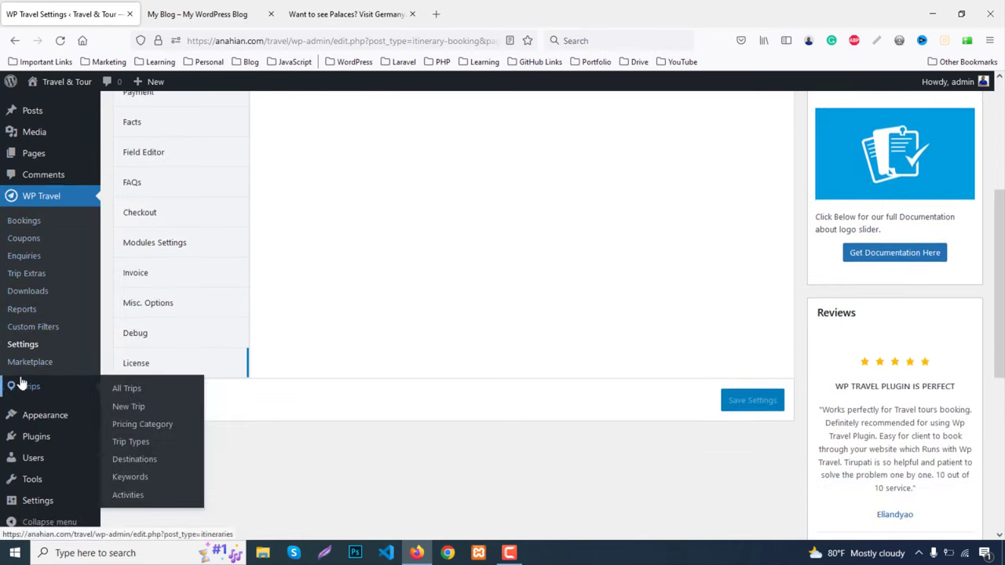
left_click(61, 391)
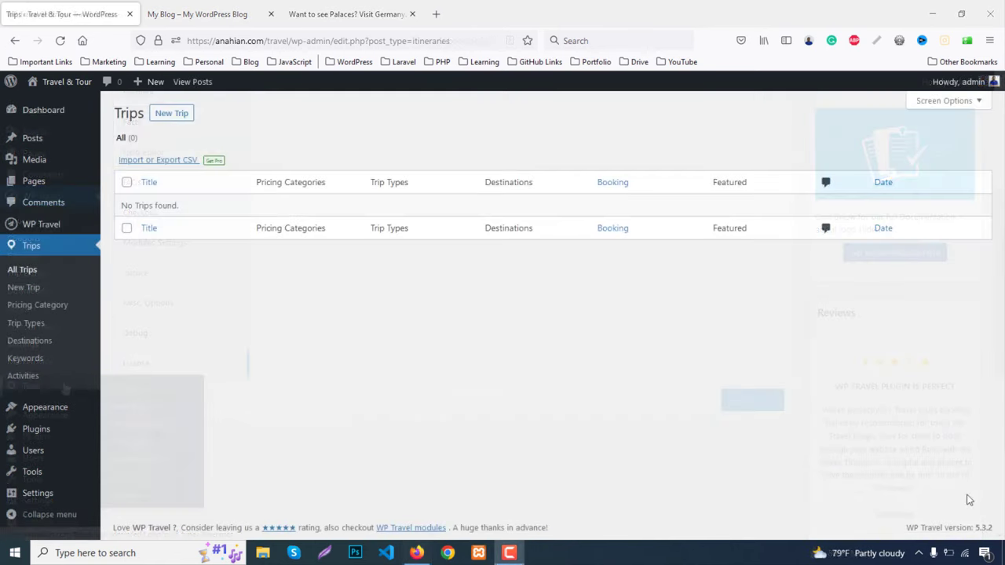
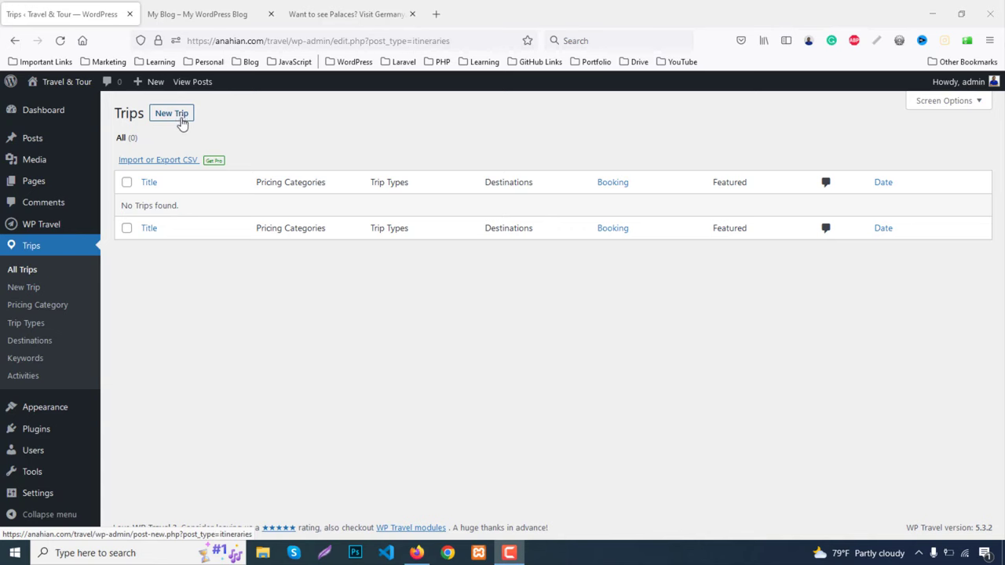
Review the demo's Germany trip page and scroll through the demo home page
left_click(341, 6)
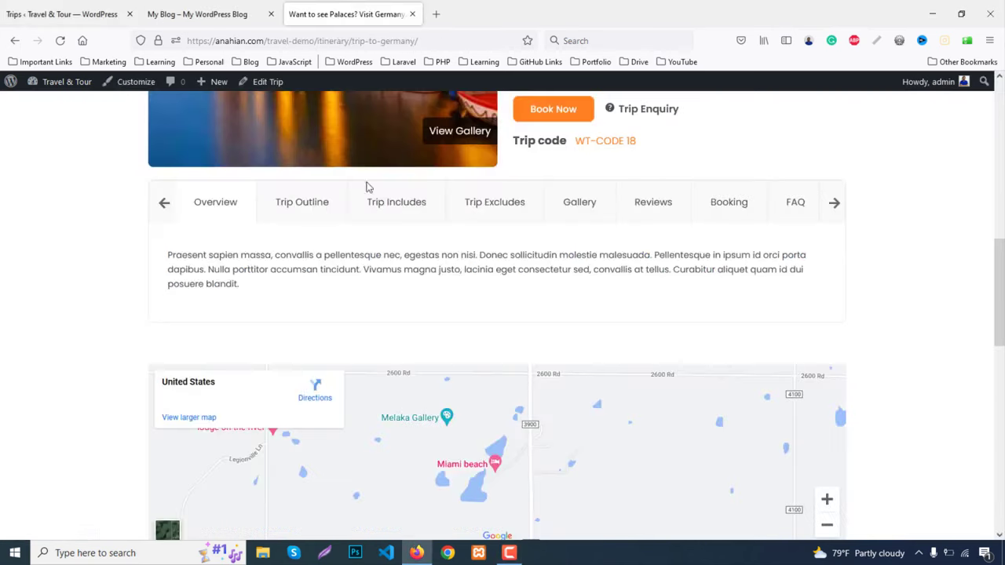
scroll(366, 188, "up", 8)
left_click(189, 120)
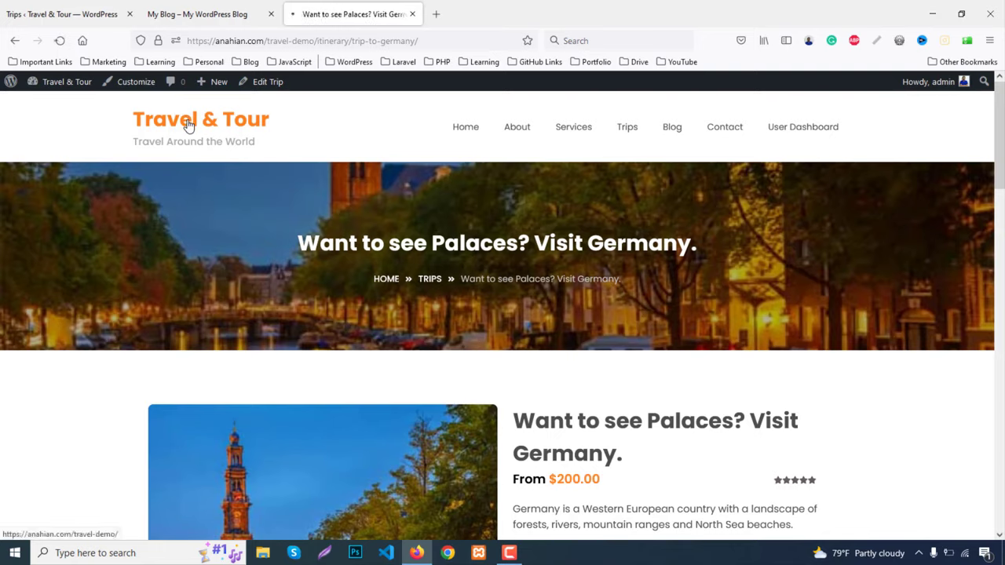
scroll(24, 349, "down", 3)
scroll(25, 353, "down", 3)
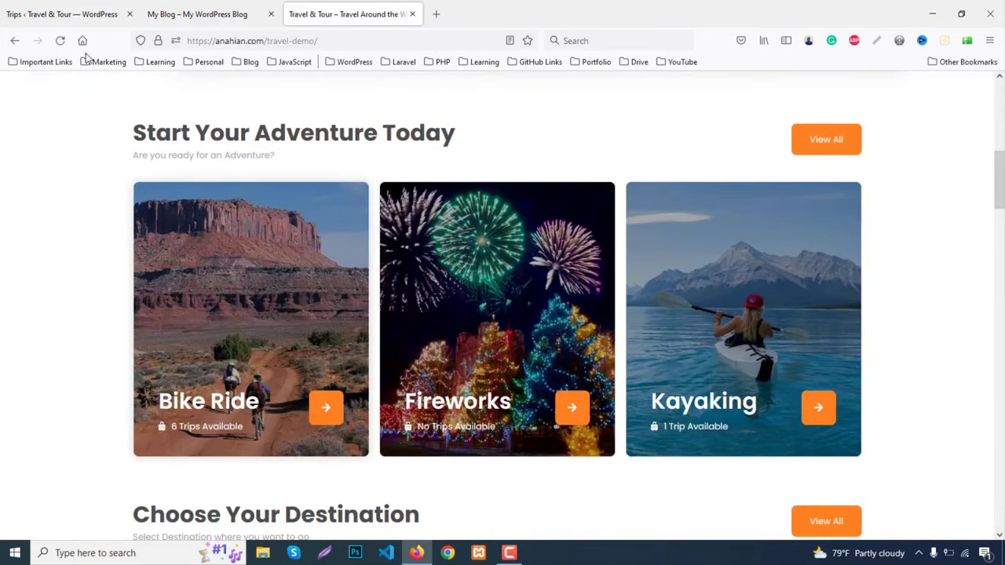
scroll(118, 353, "down", 4)
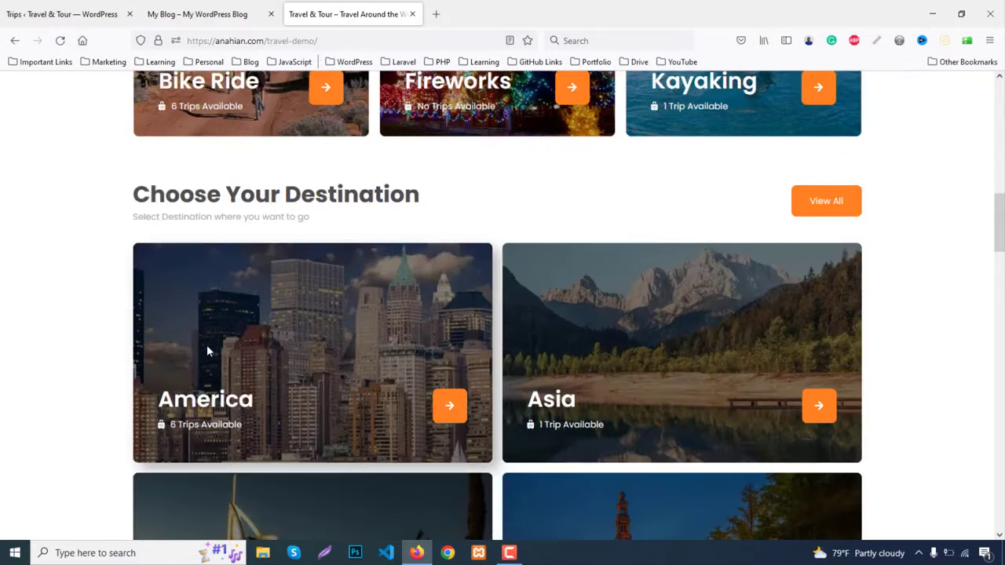
scroll(207, 351, "down", 8)
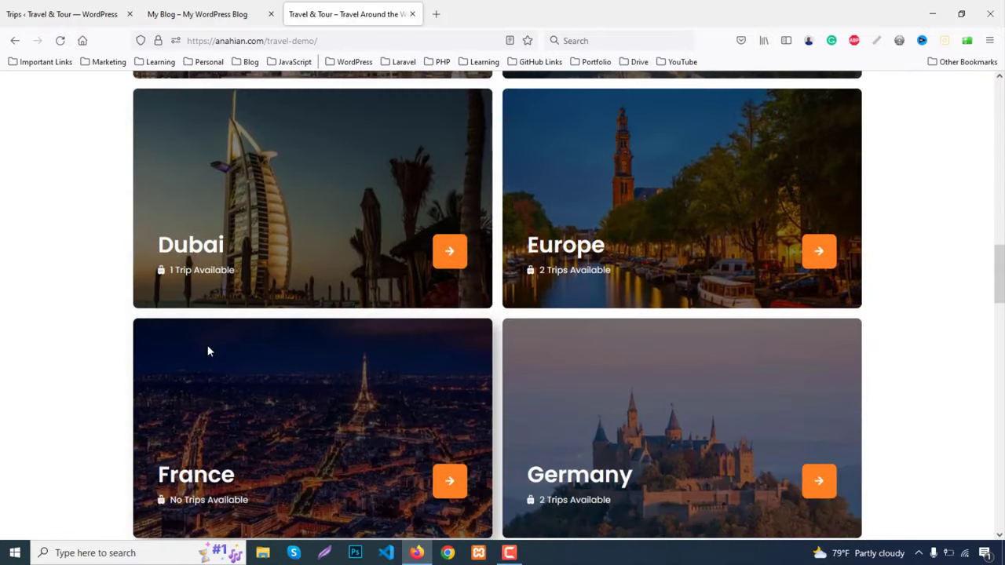
scroll(206, 353, "down", 3)
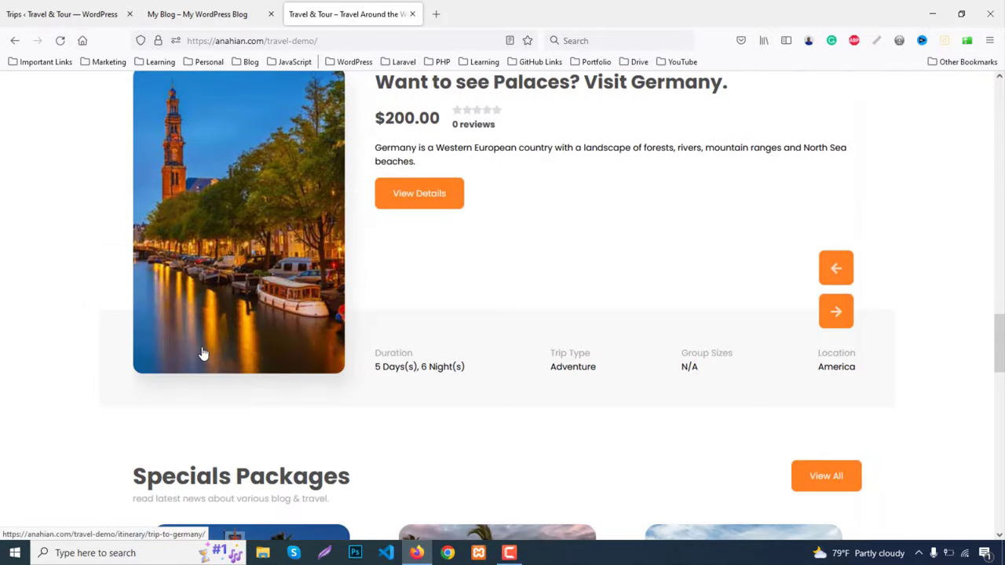
Reopen the demo's Germany trip page from its listing for reference
left_click(21, 7)
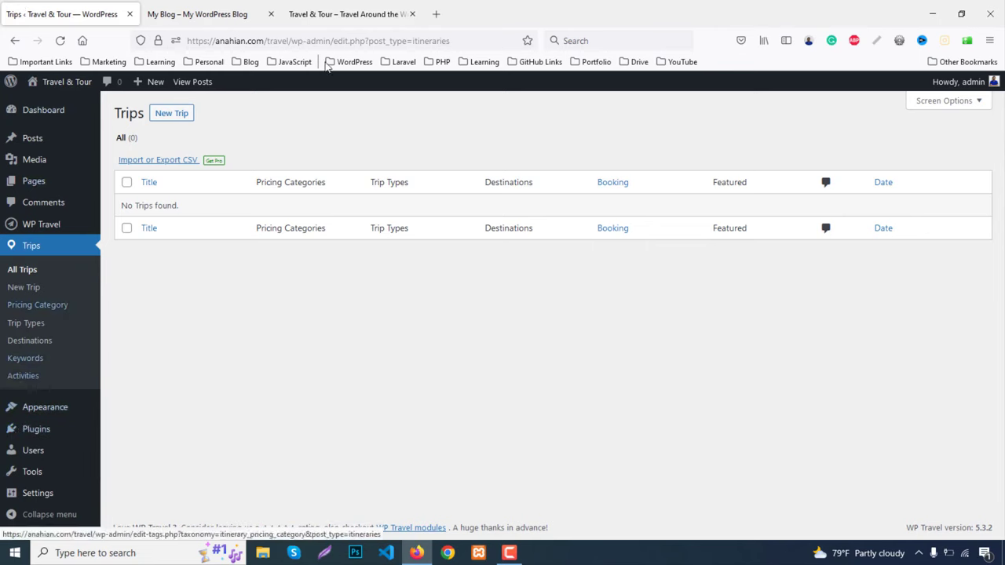
left_click(338, 8)
scroll(695, 261, "up", 3)
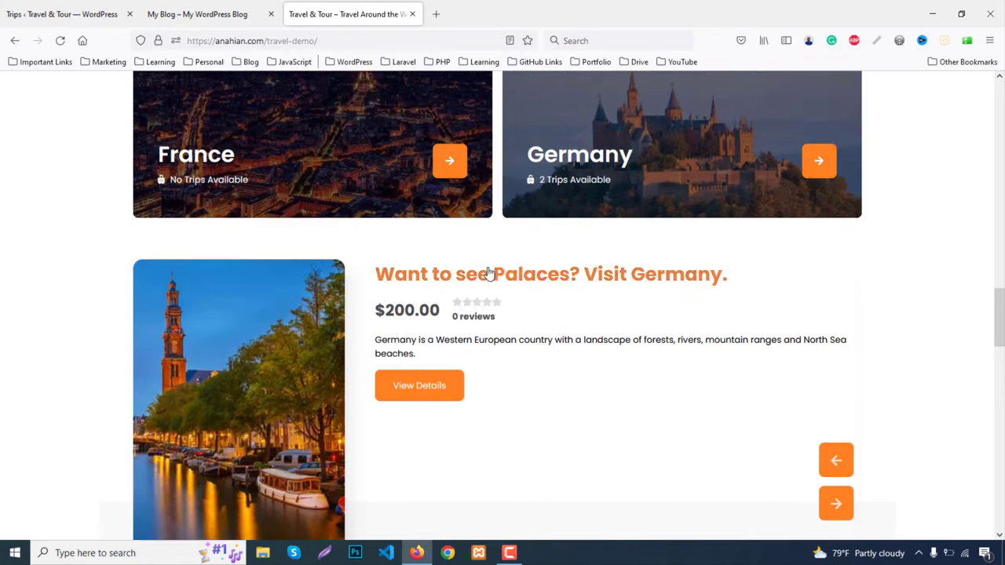
left_click(487, 276)
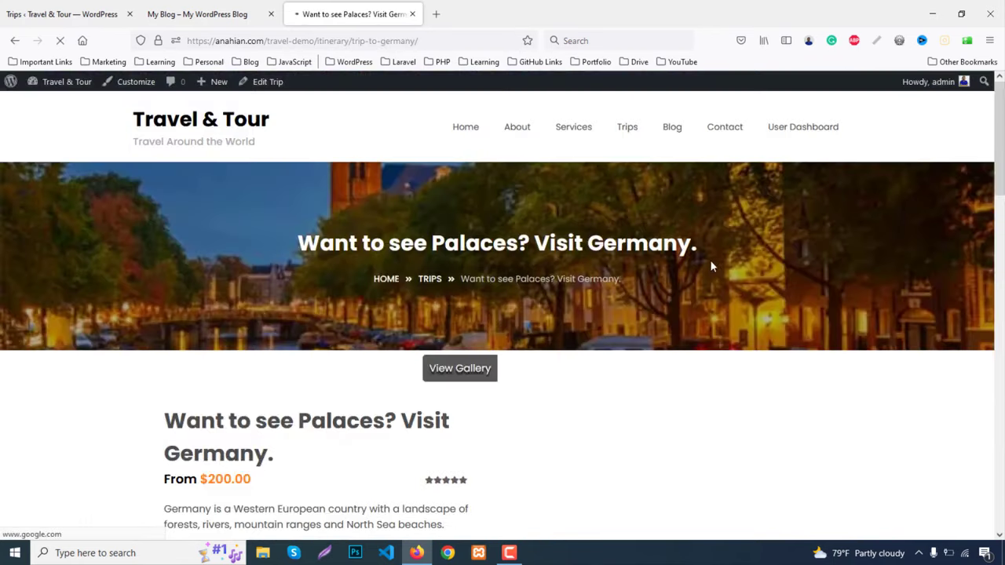
scroll(711, 265, "down", 5)
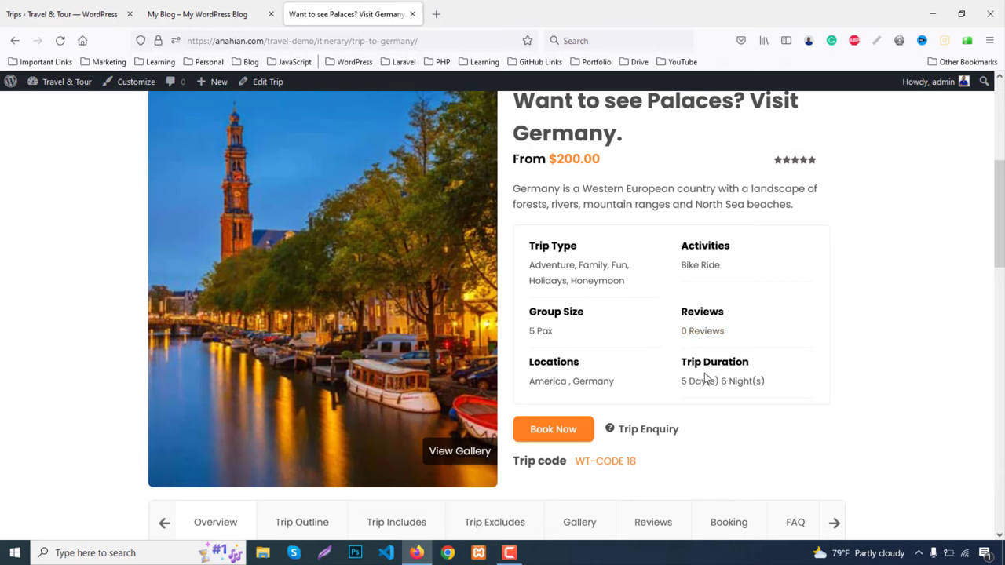
left_click(46, 13)
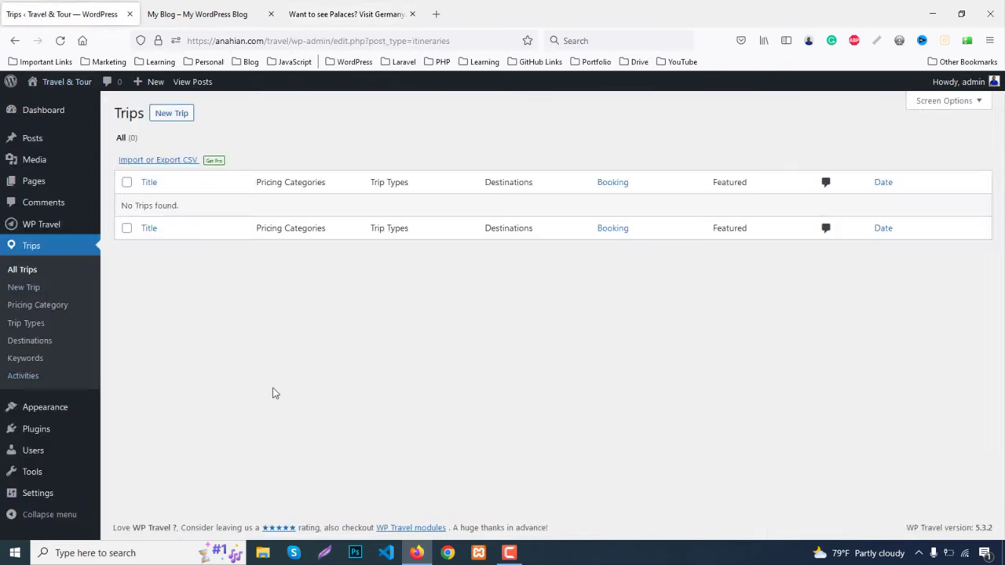
Open the Trips Activities admin page and compare it with the demo home page
left_click(22, 376)
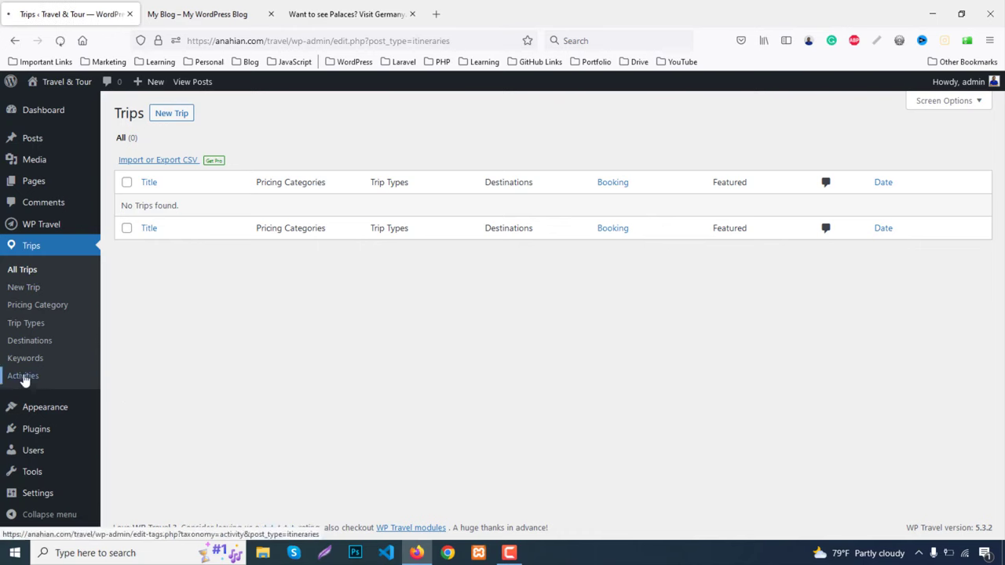
left_click(332, 12)
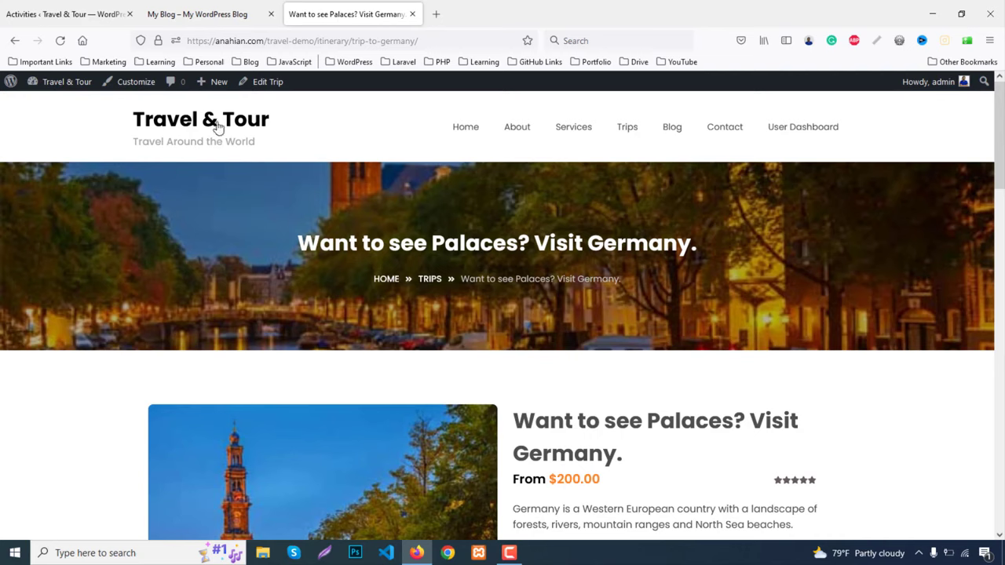
left_click(218, 128)
scroll(66, 324, "down", 5)
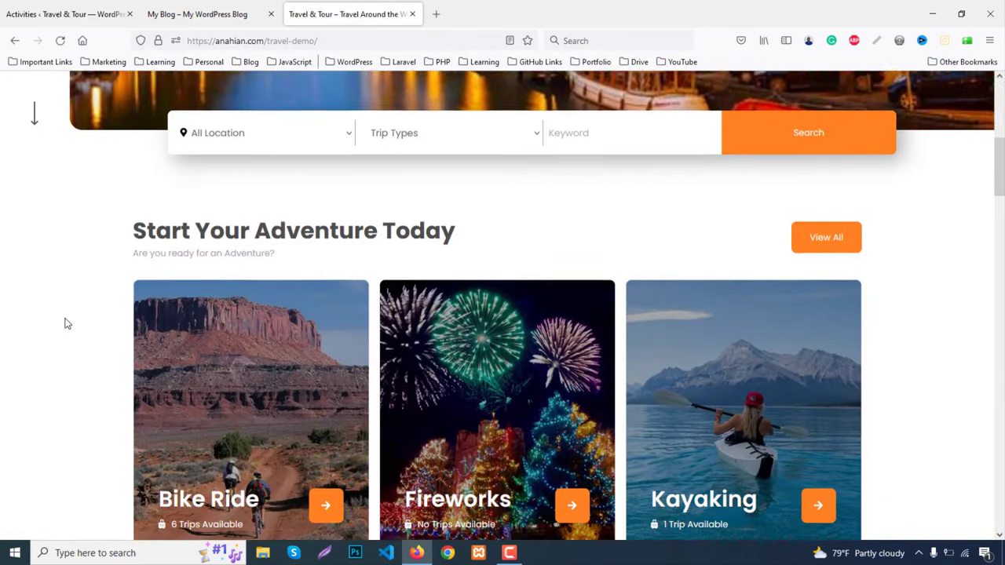
scroll(67, 324, "down", 3)
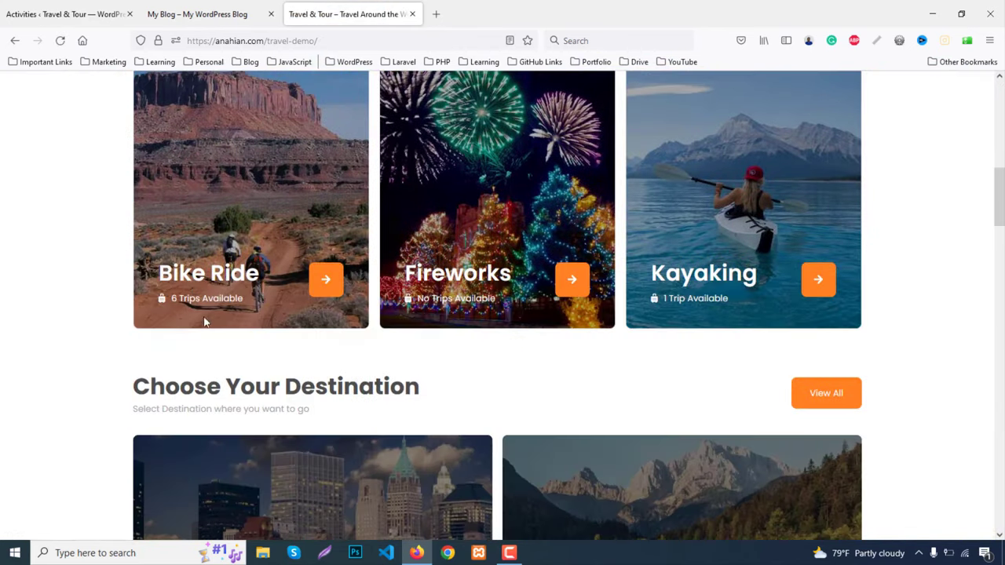
left_click(9, 8)
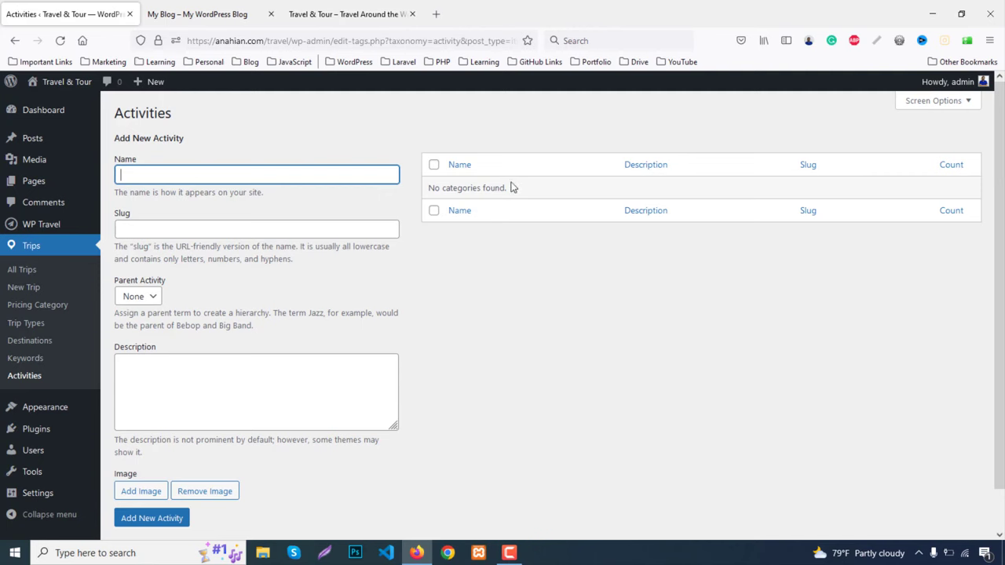
Create the Bike Ride activity using Desktop img/activity2.jpg as its image
type("Bike Ride")
scroll(232, 389, "down", 1)
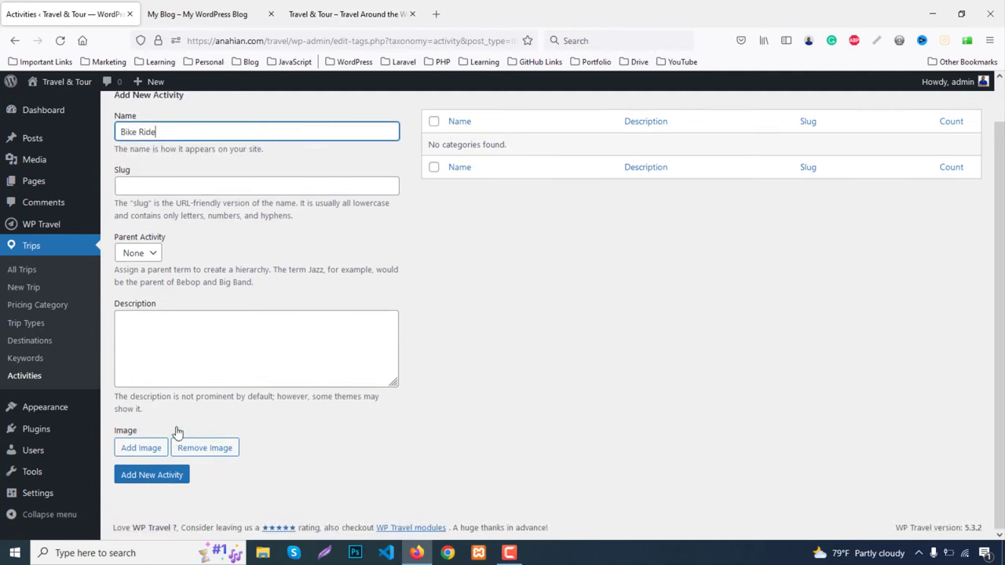
left_click(151, 449)
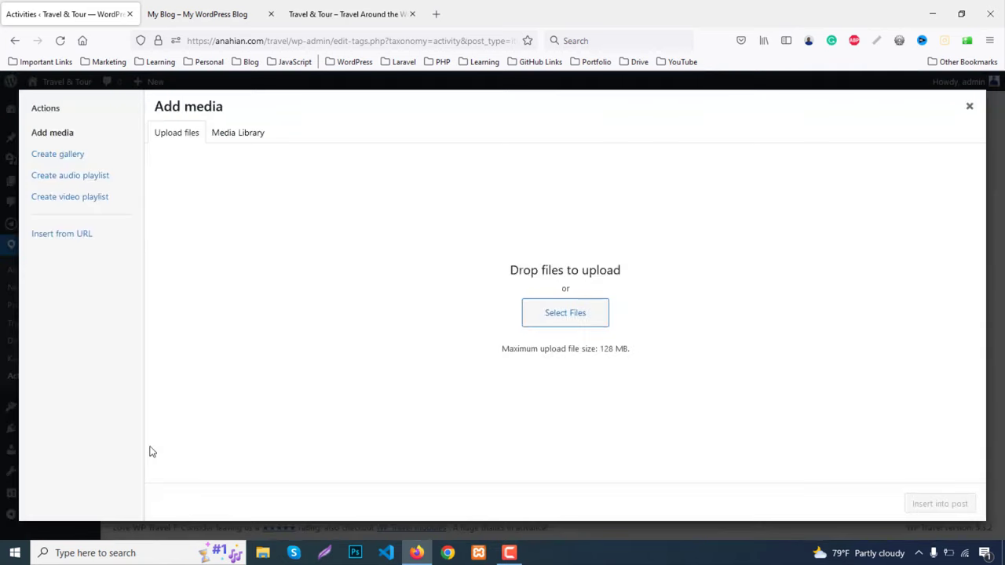
left_click(578, 313)
left_click(343, 207)
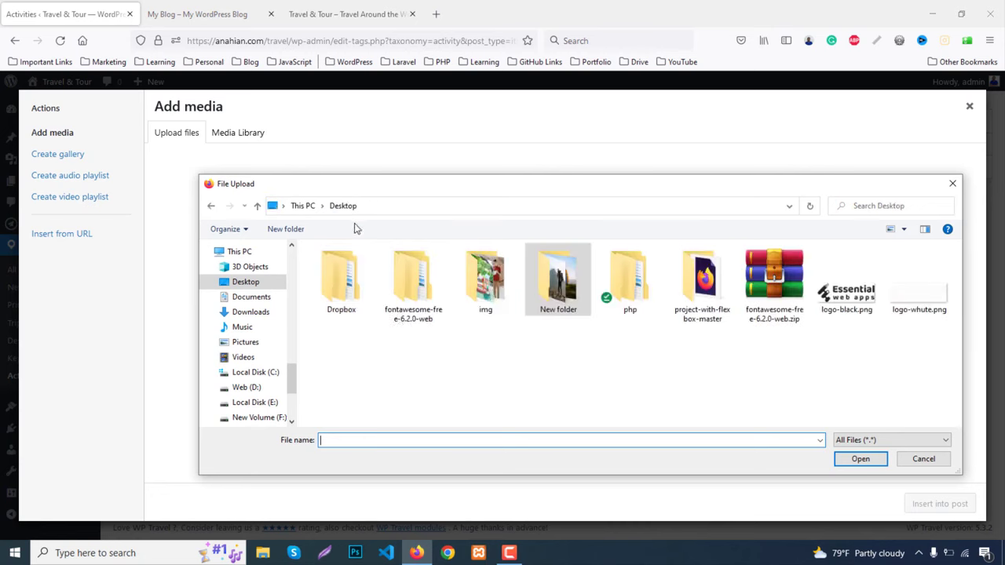
double_click(487, 276)
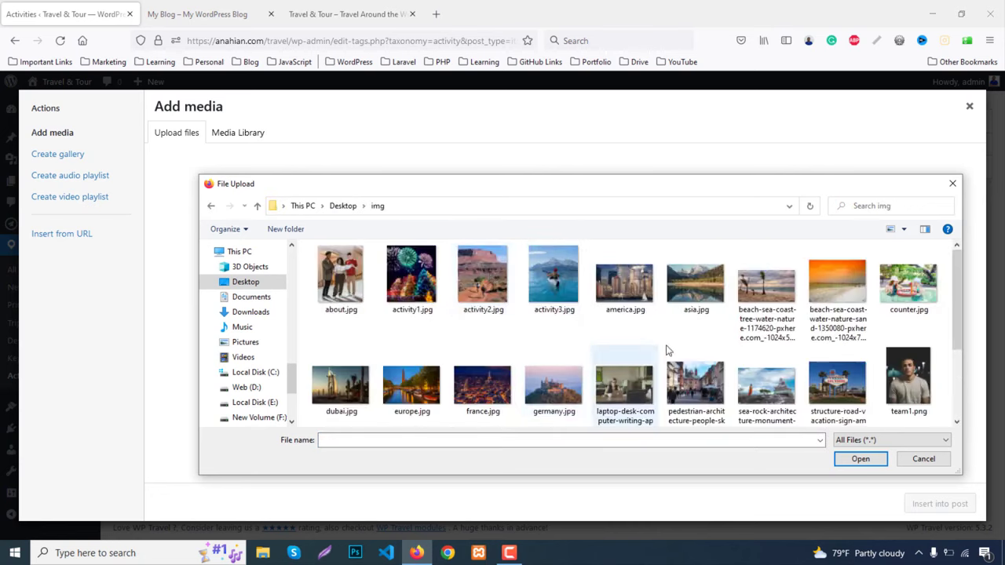
double_click(500, 289)
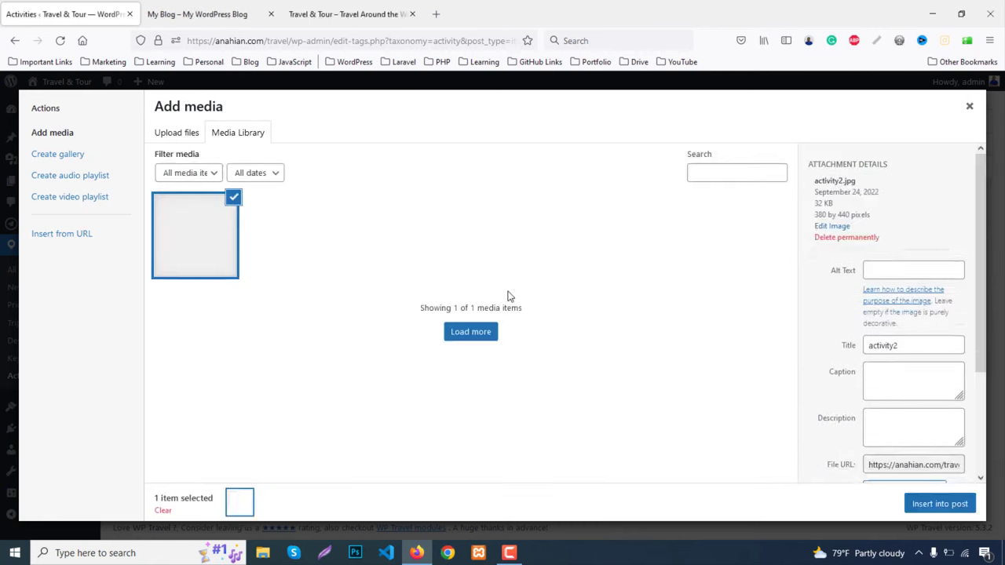
left_click(939, 504)
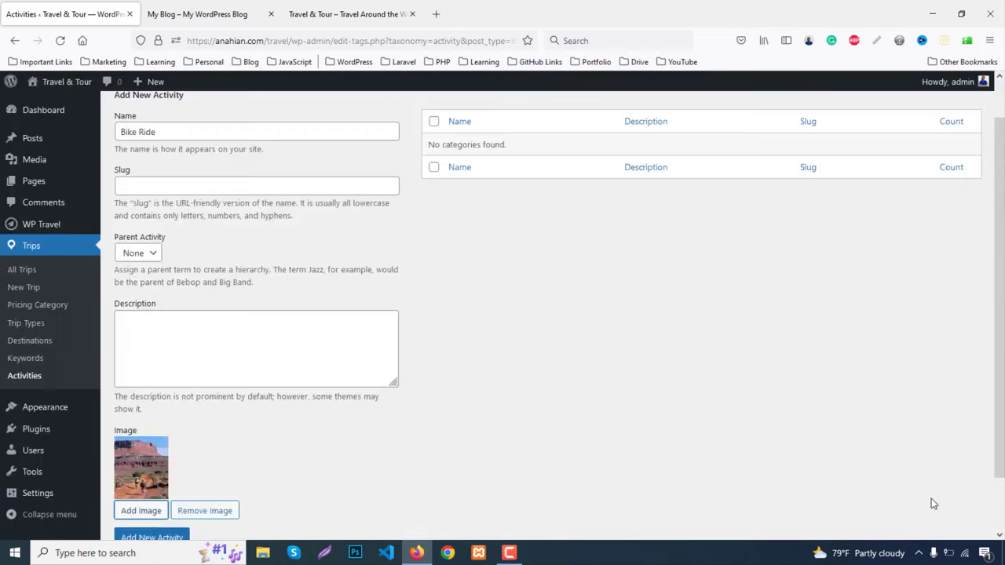
scroll(186, 475, "down", 2)
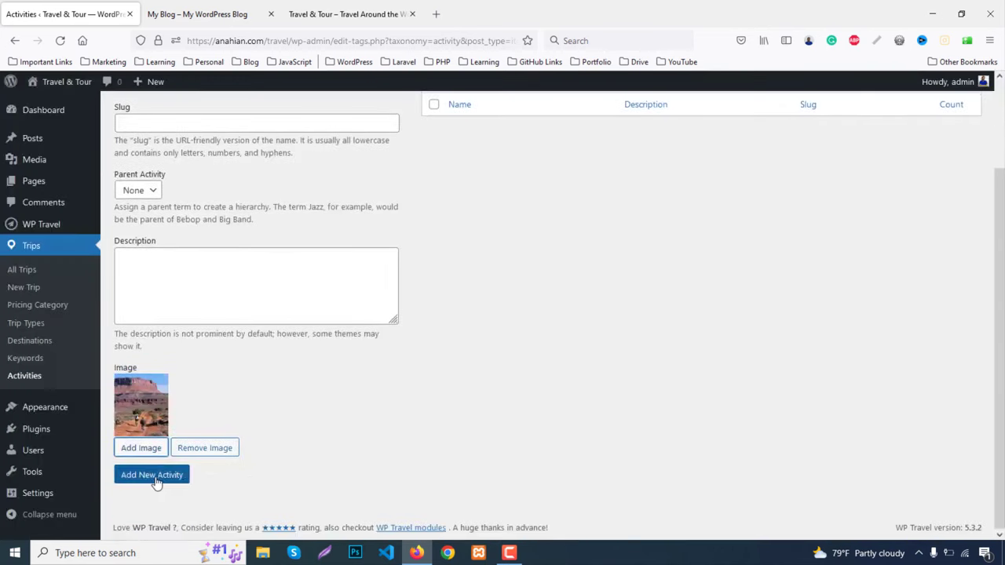
left_click(154, 477)
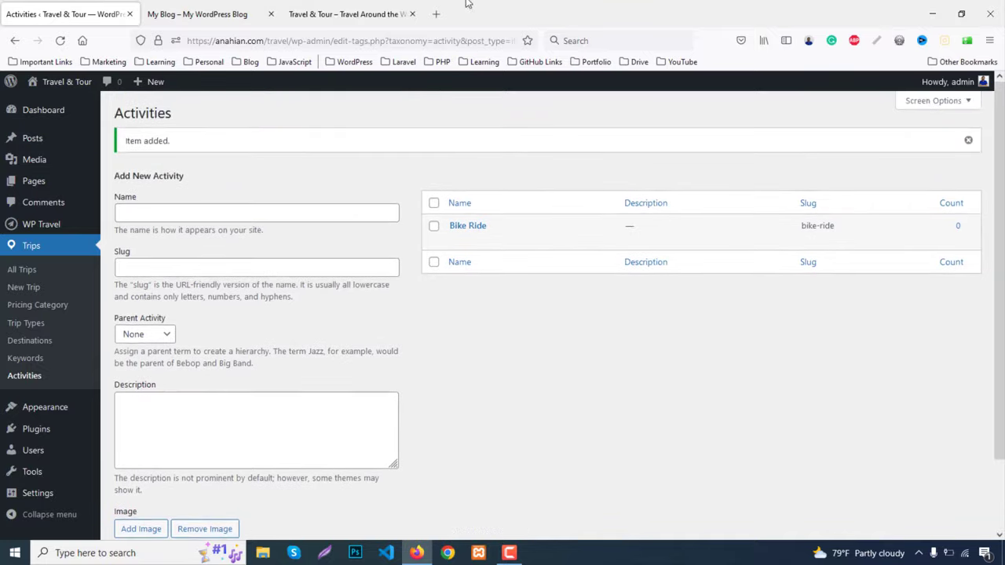
Check the demo's activity cards and enter Fireworks as the new activity name
left_click(393, 14)
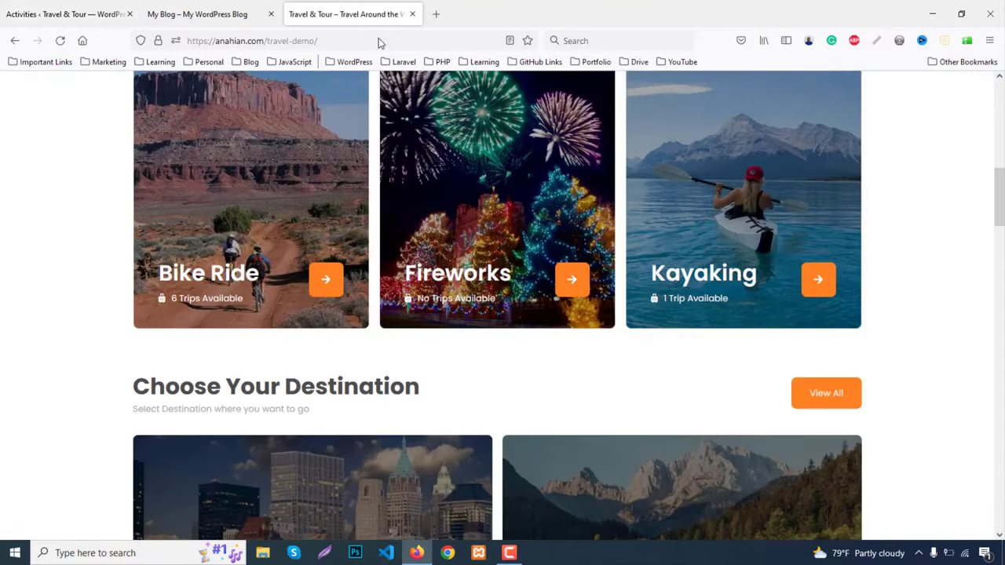
left_click(67, 14)
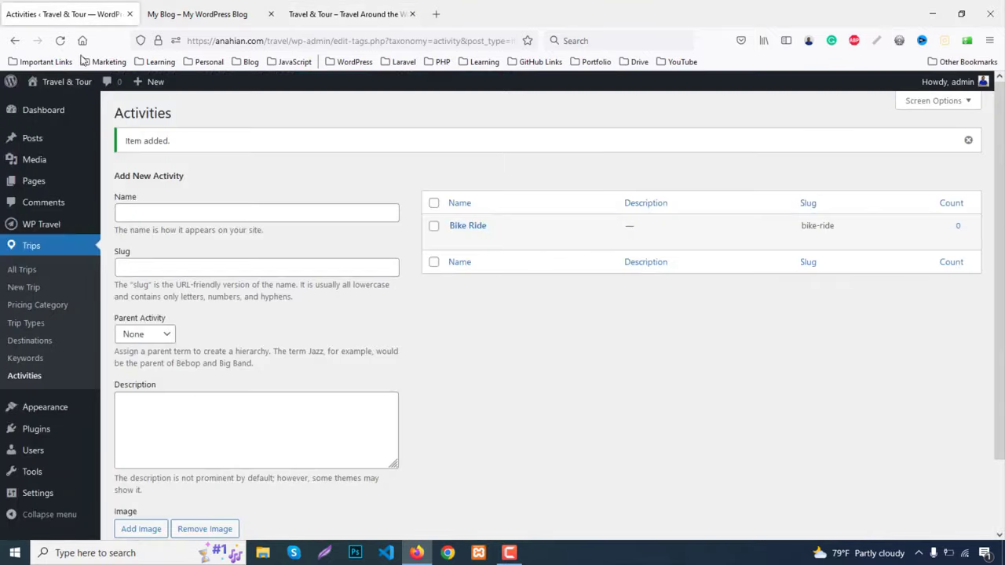
left_click(199, 219)
type("Fireworks")
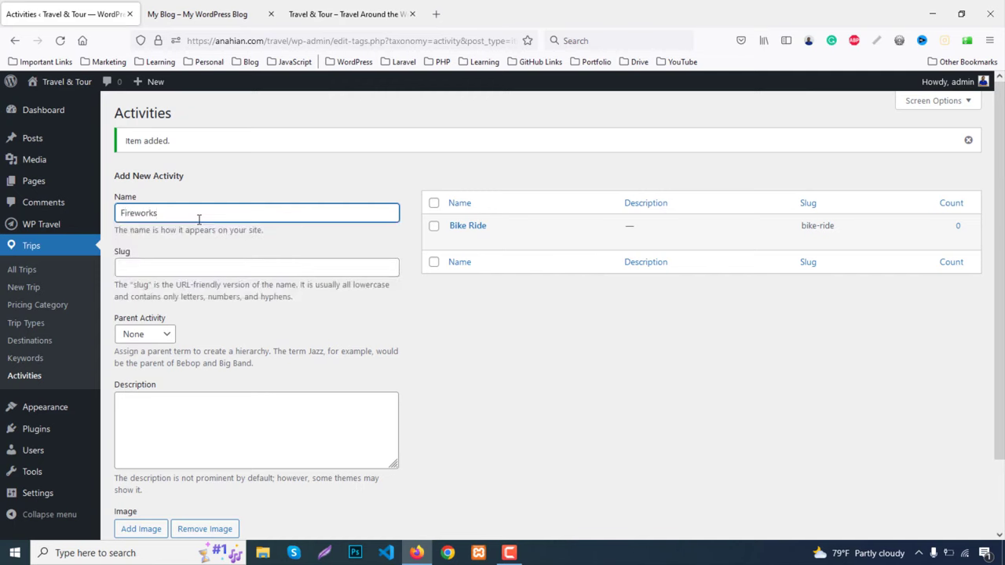
scroll(129, 455, "down", 2)
Save Fireworks with the uploaded activity1.jpg image and view the live site's activity cards
left_click(133, 449)
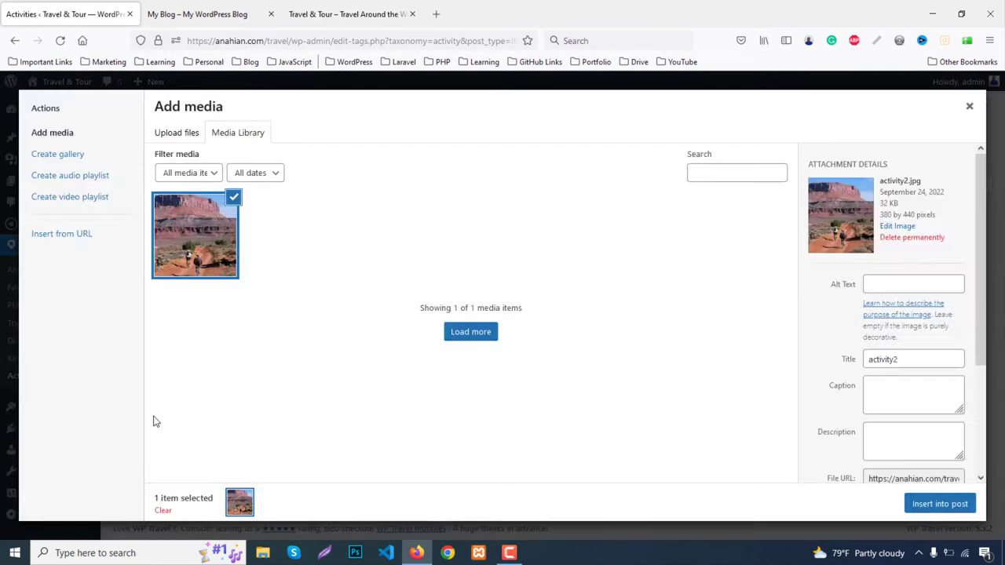
left_click(191, 137)
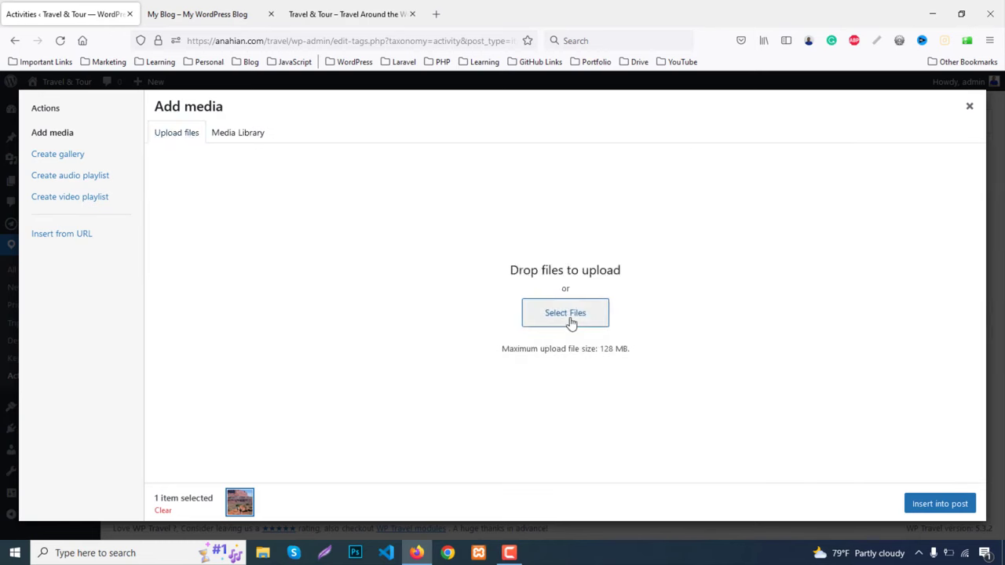
left_click(570, 323)
double_click(412, 279)
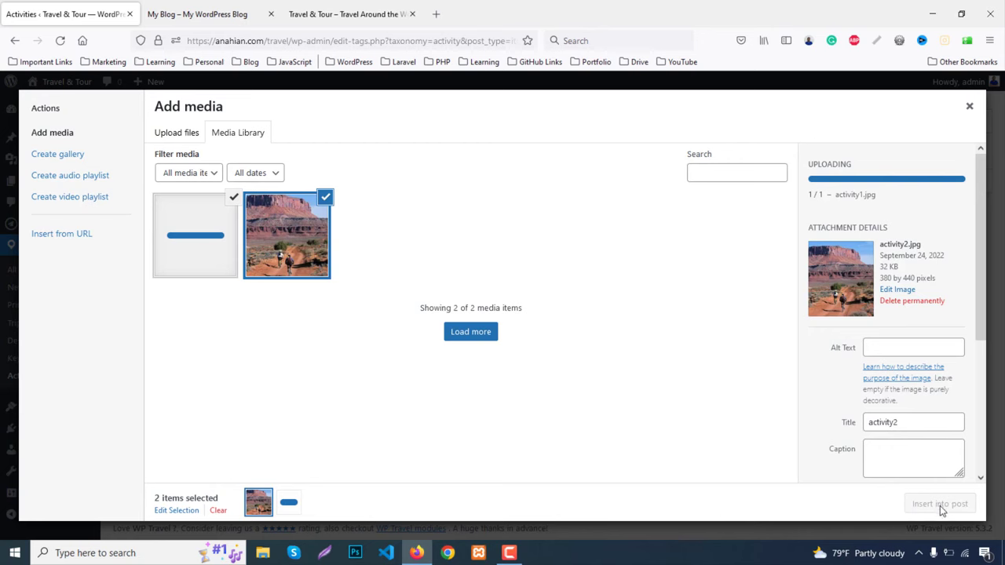
left_click(940, 506)
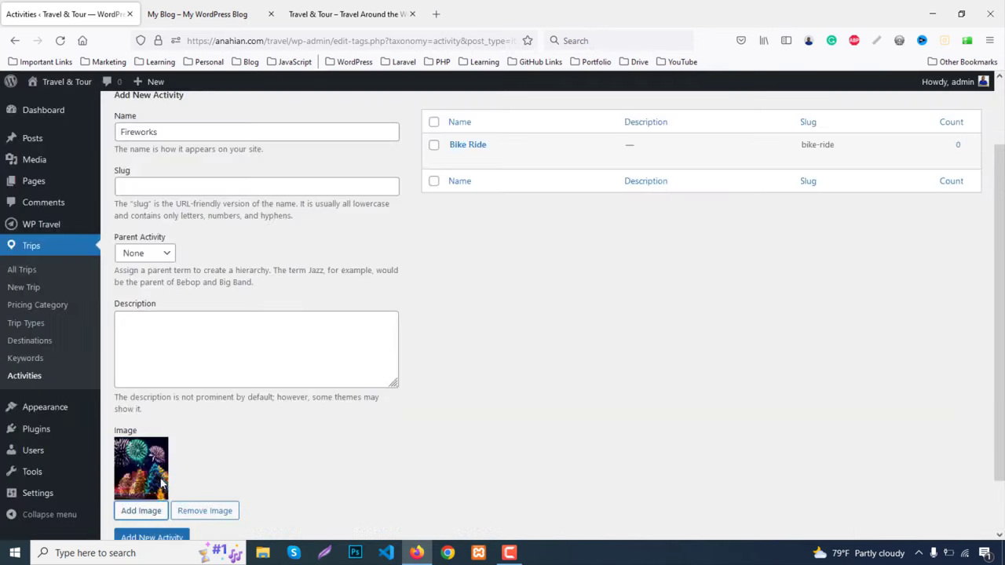
scroll(163, 505, "down", 2)
left_click(155, 479)
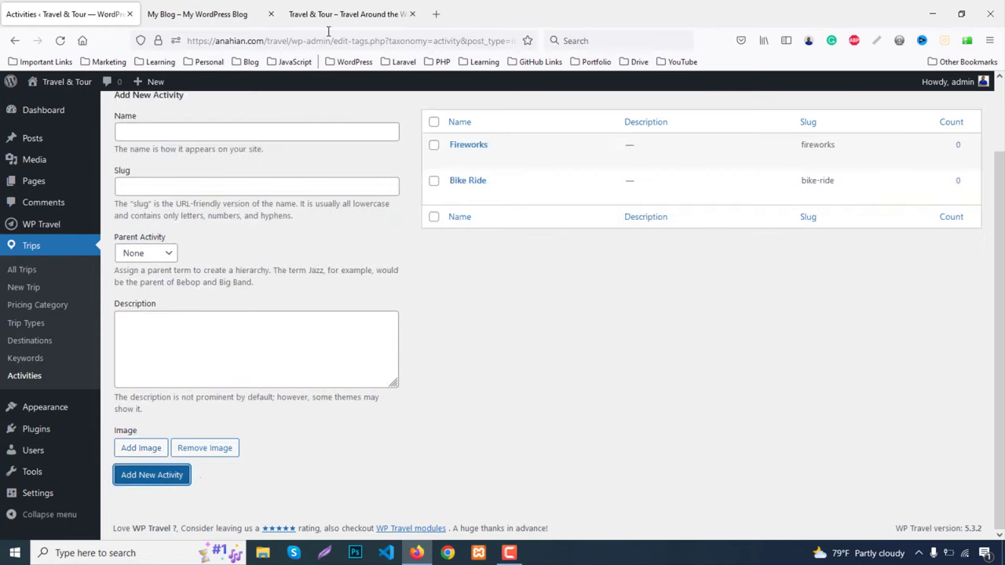
left_click(334, 8)
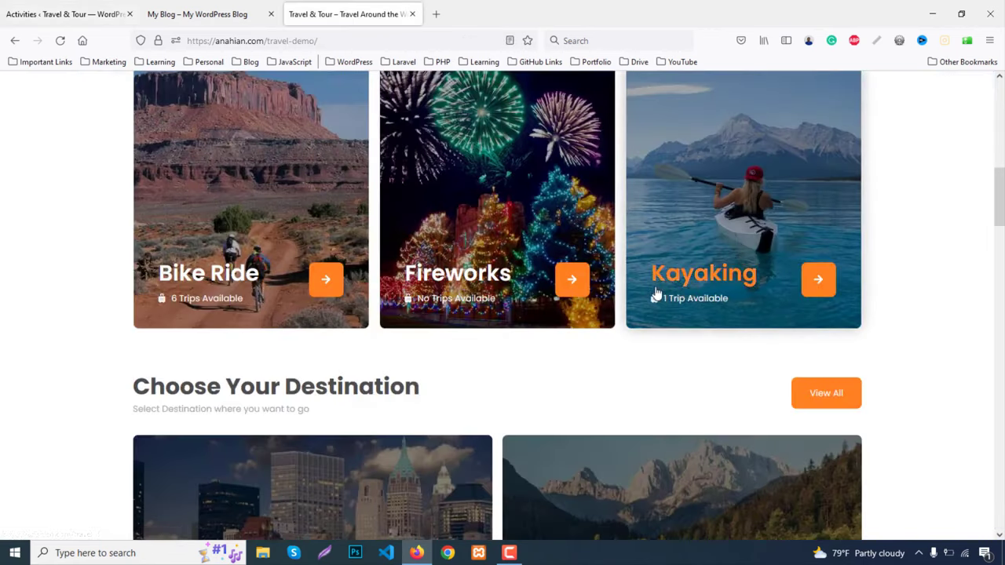
Create the Kayaking activity with the uploaded activity3.jpg kayak photo
left_click(63, 13)
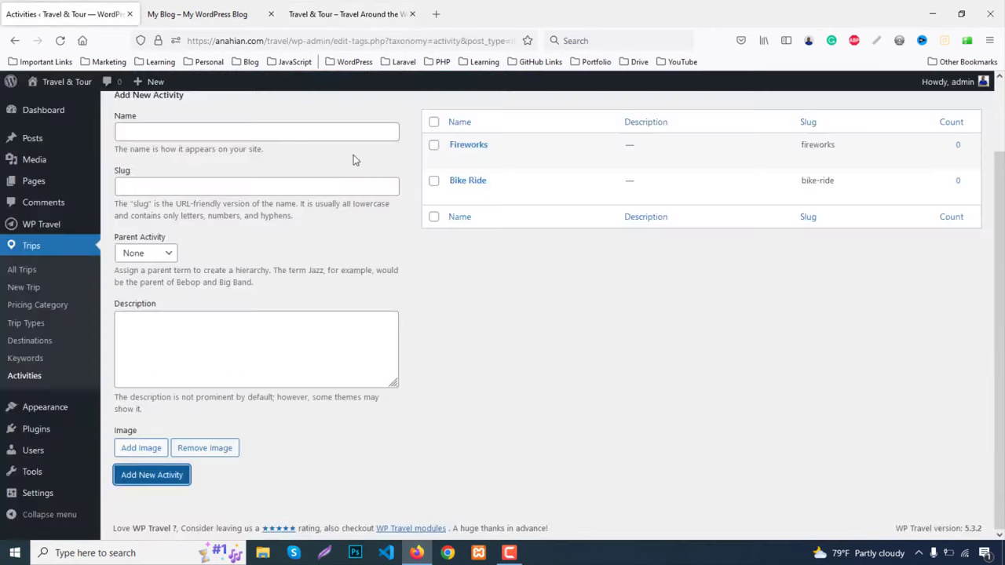
left_click(219, 132)
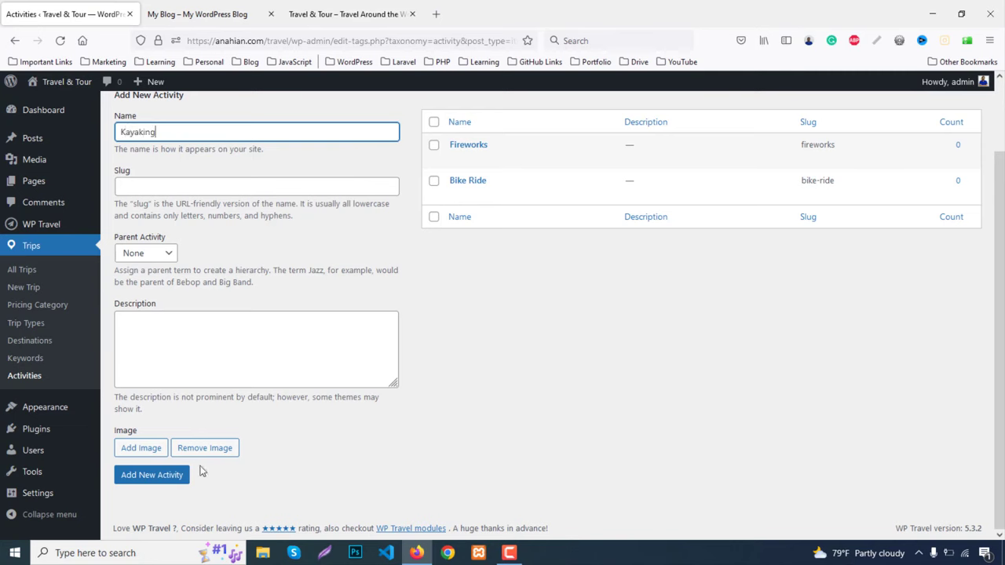
left_click(142, 447)
left_click(170, 133)
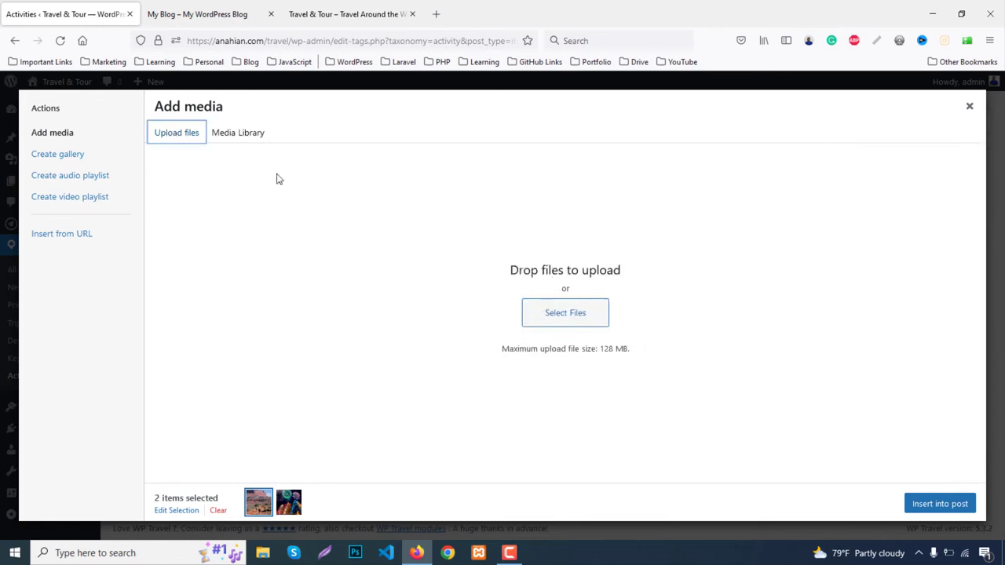
left_click(569, 315)
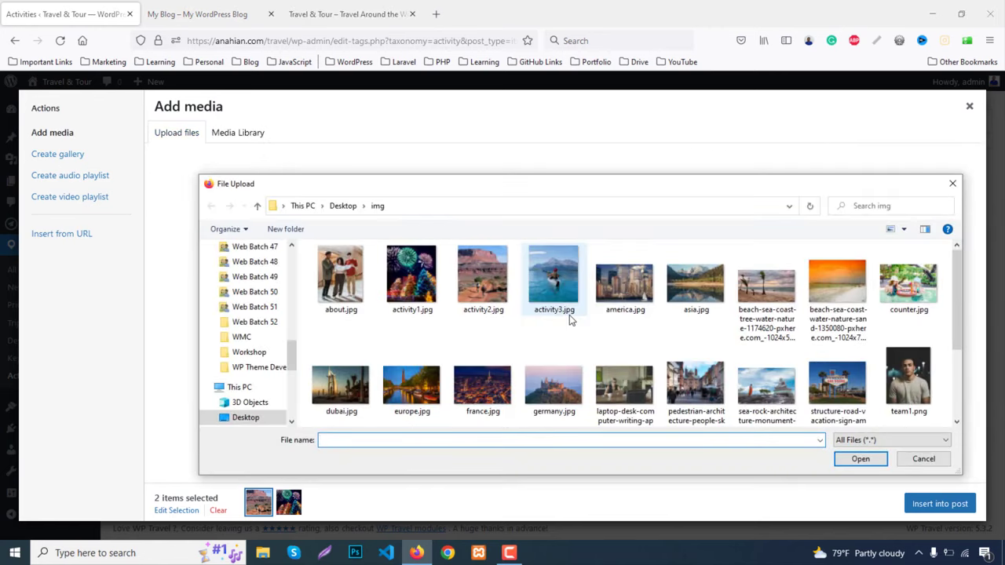
double_click(564, 308)
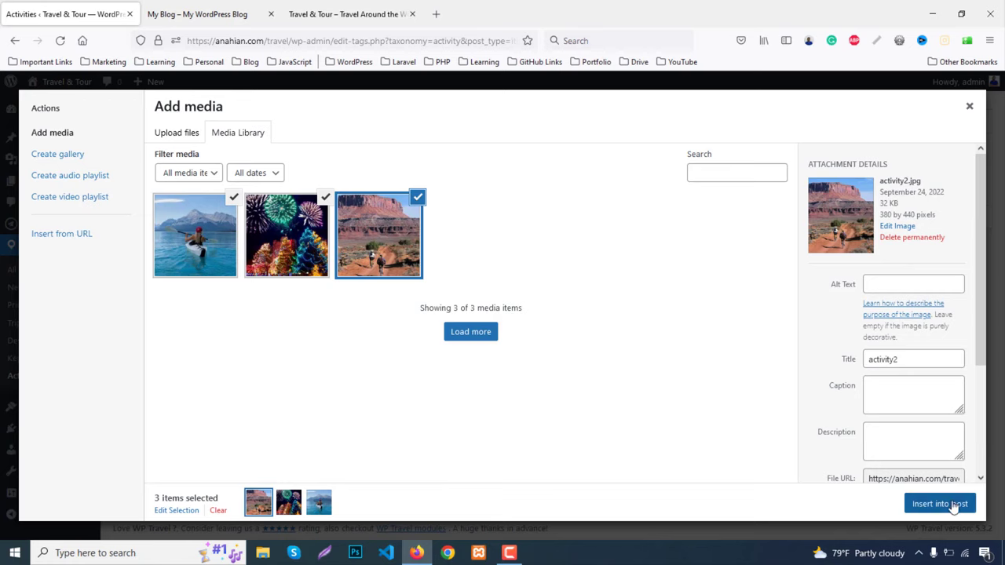
left_click(940, 504)
scroll(364, 458, "down", 2)
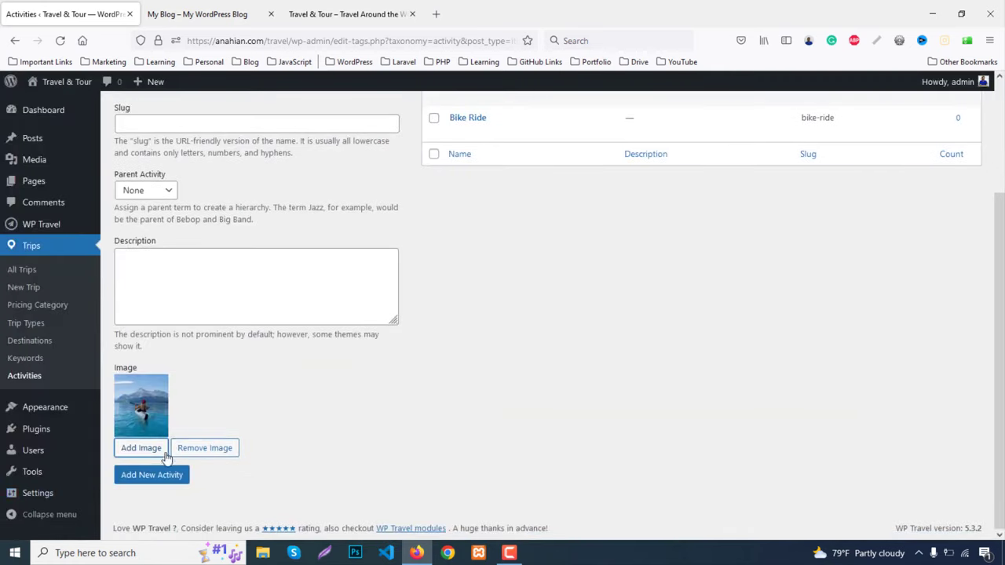
left_click(157, 475)
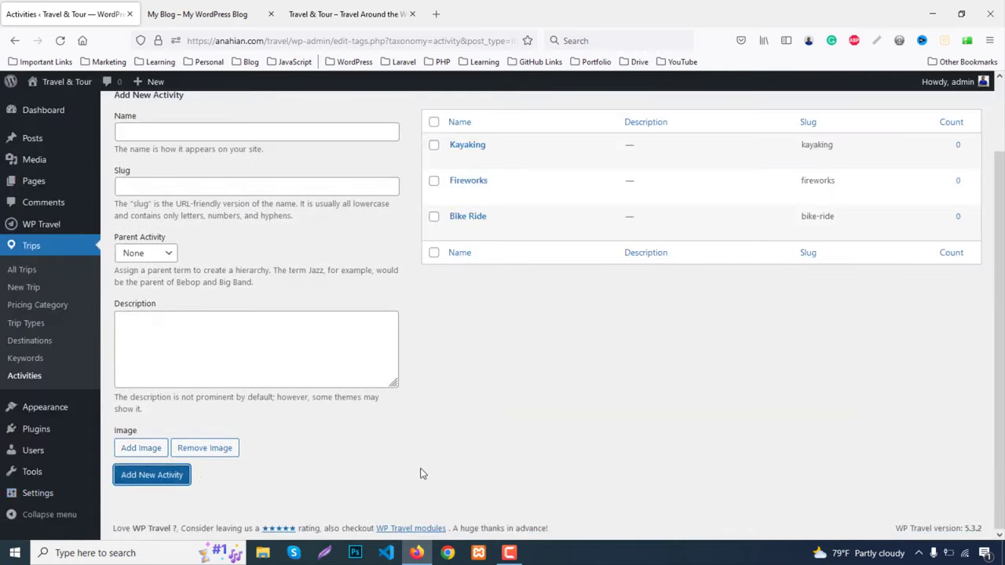
Open the Trips Keywords admin page and view the site's search bar
left_click(24, 358)
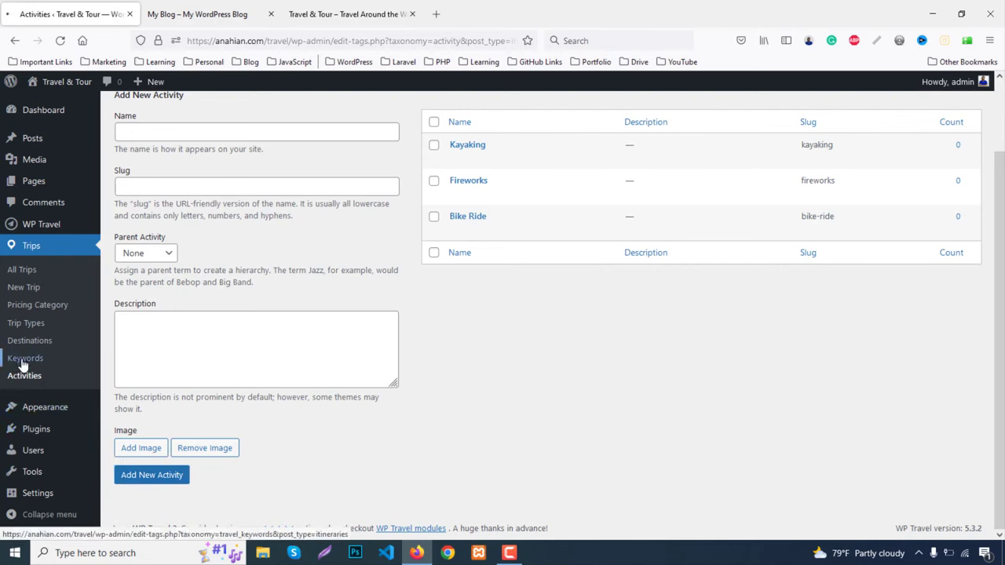
left_click(345, 14)
scroll(609, 263, "up", 5)
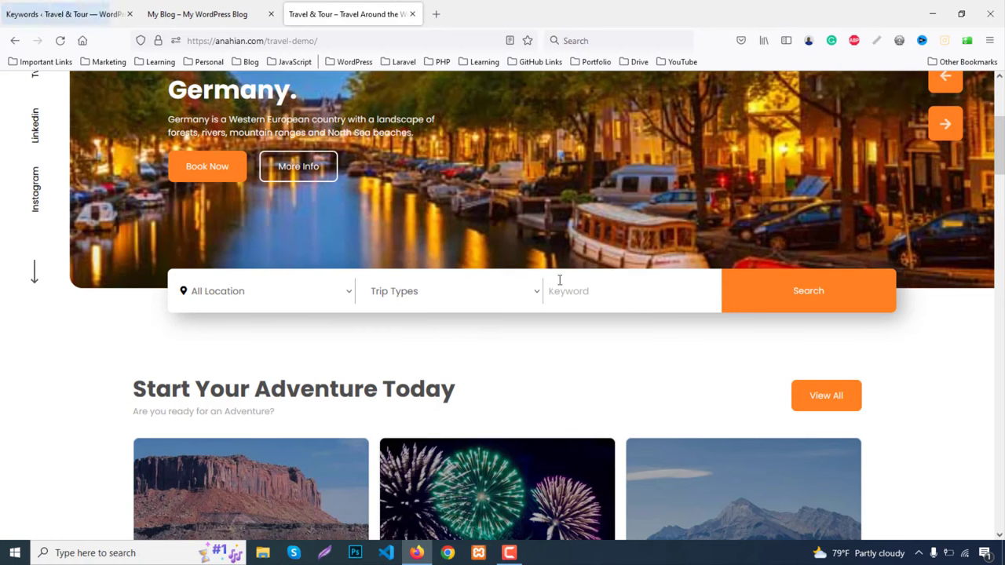
Add Fun as a new trip keyword
key("ctrl+Tab")
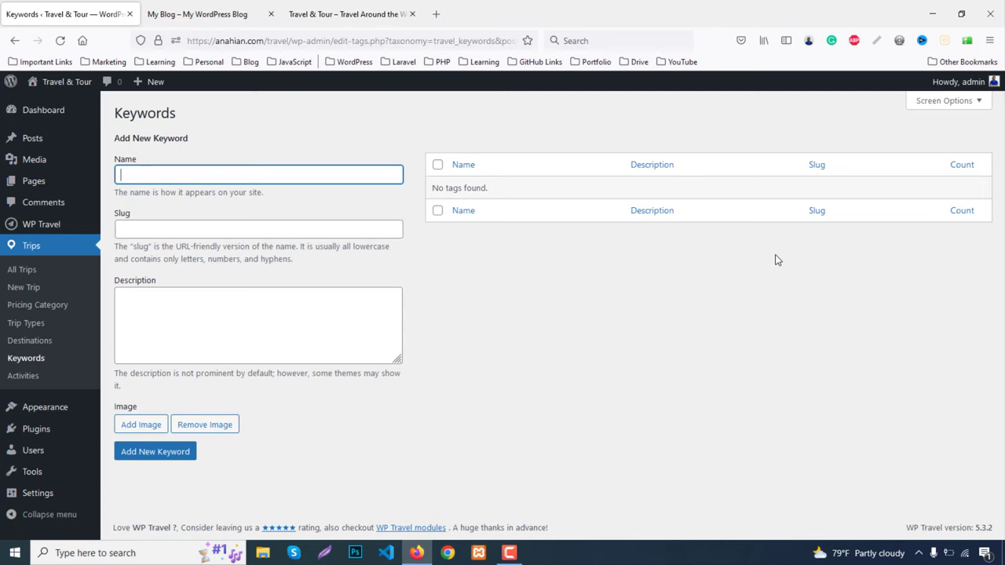
type("Fun")
key("Return")
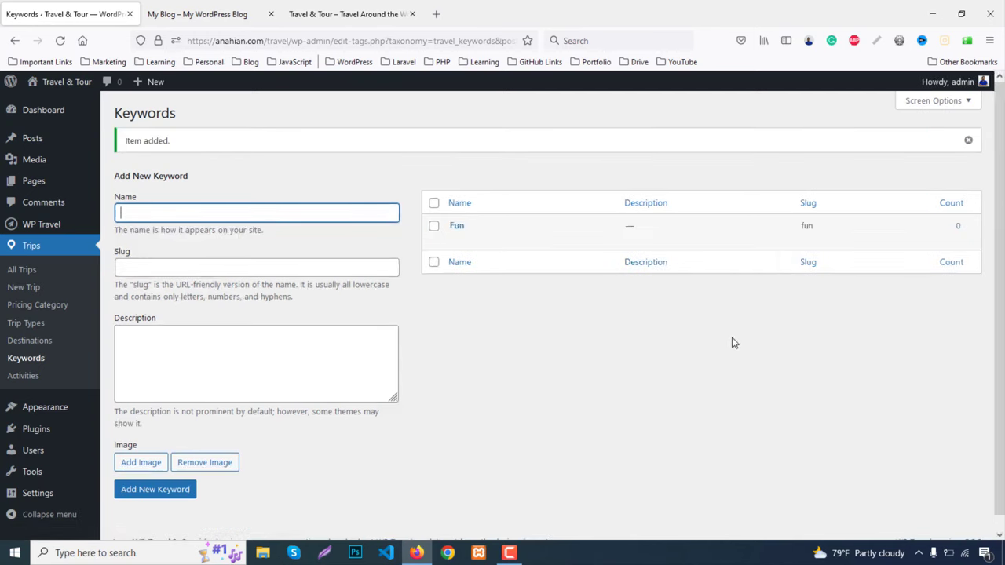
Open the demo's Germany trip page in a new tab for reference, then return to Keywords
left_click(399, 10)
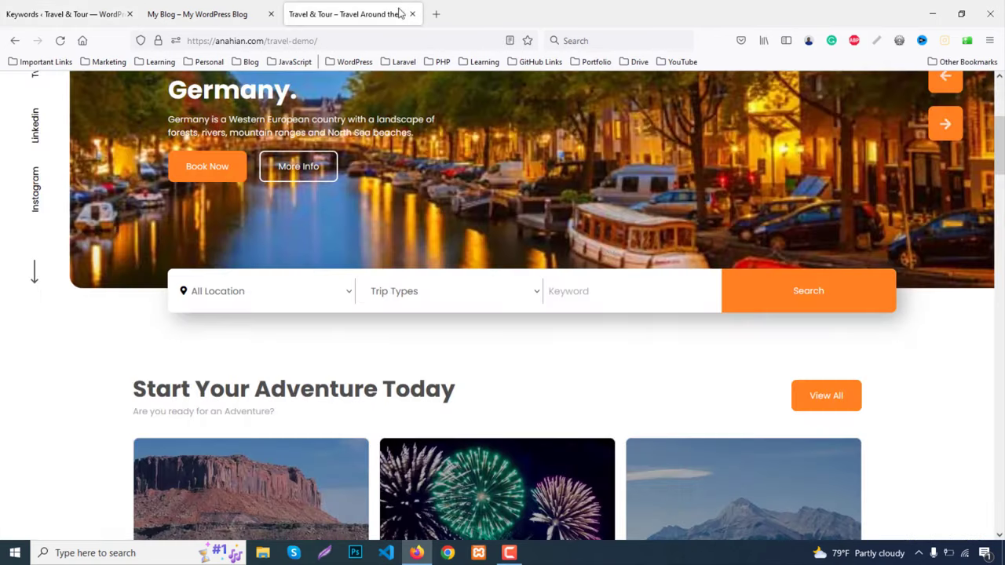
scroll(760, 360, "down", 15)
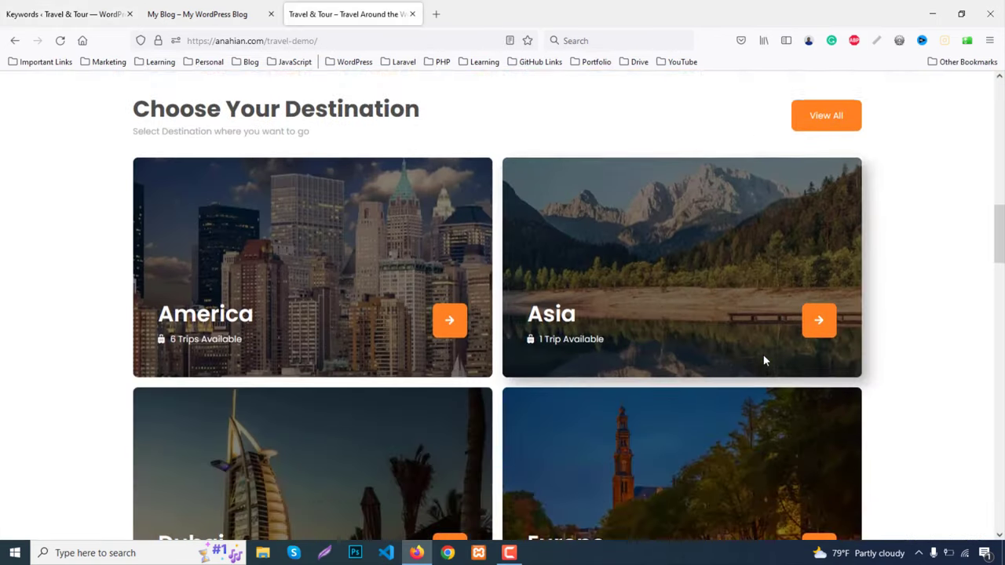
scroll(767, 360, "down", 2)
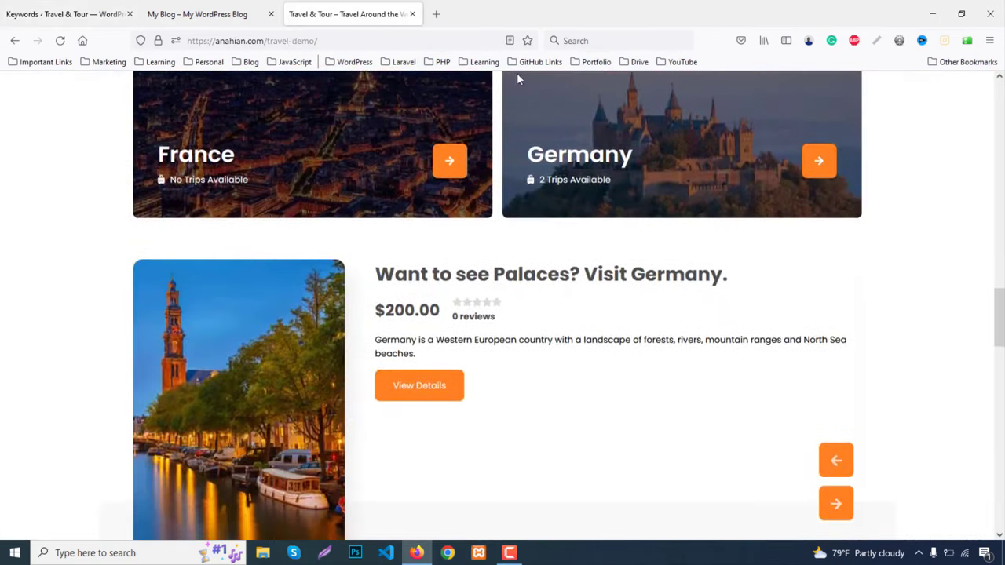
middle_click(417, 285)
left_click(454, 10)
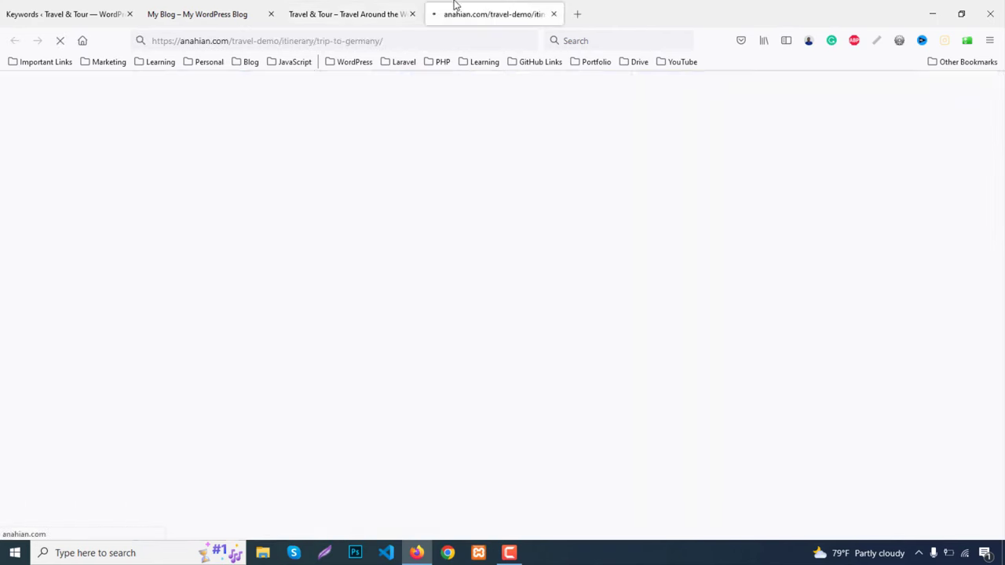
scroll(831, 165, "down", 5)
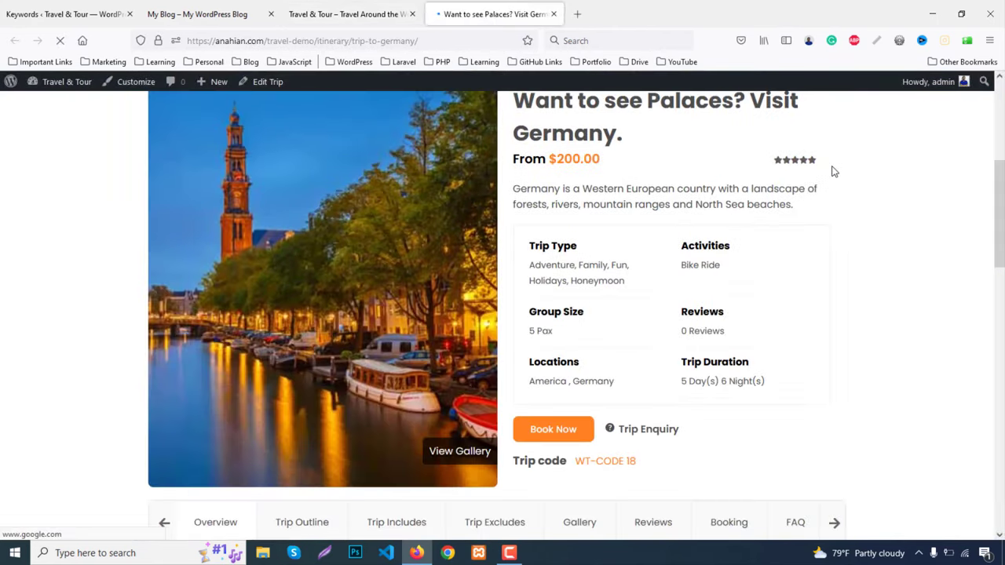
key("ctrl+1")
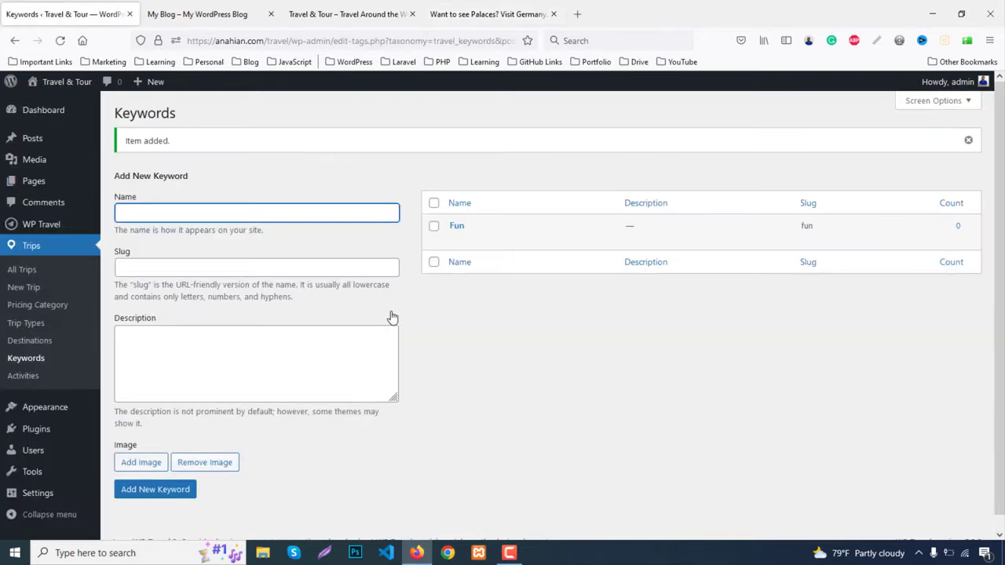
Add the keyword Adventure, accepting the autocomplete suggestion
type("Adv")
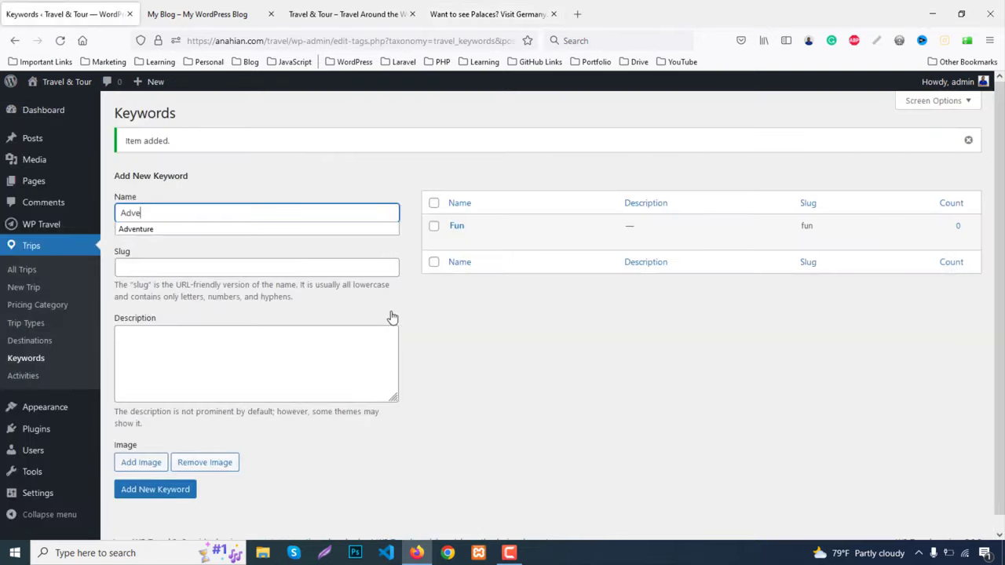
type("e")
key("Down")
key("Return")
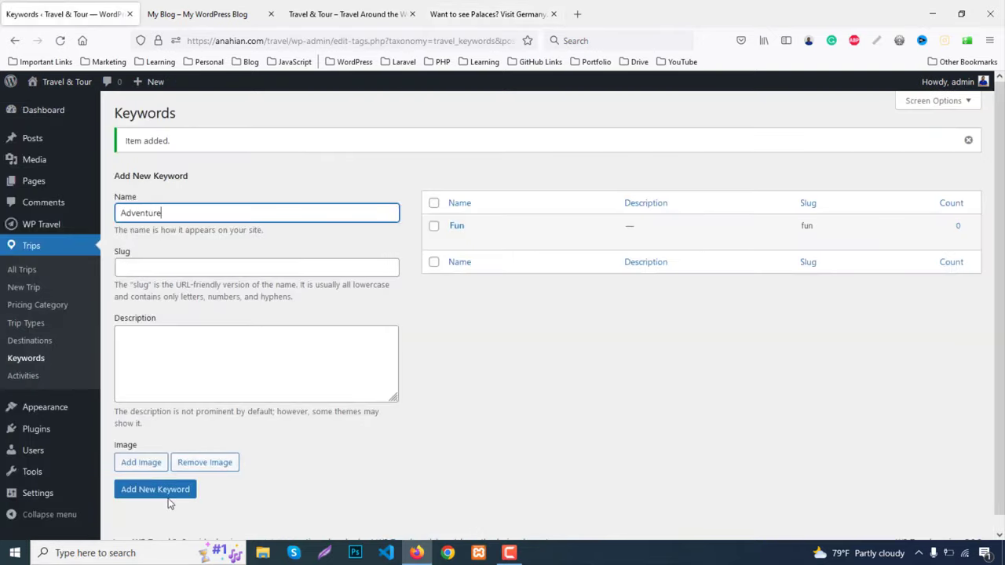
left_click(169, 491)
Add the keywords Family and Couple, then go to the Destinations admin page
left_click(155, 208)
type("Family")
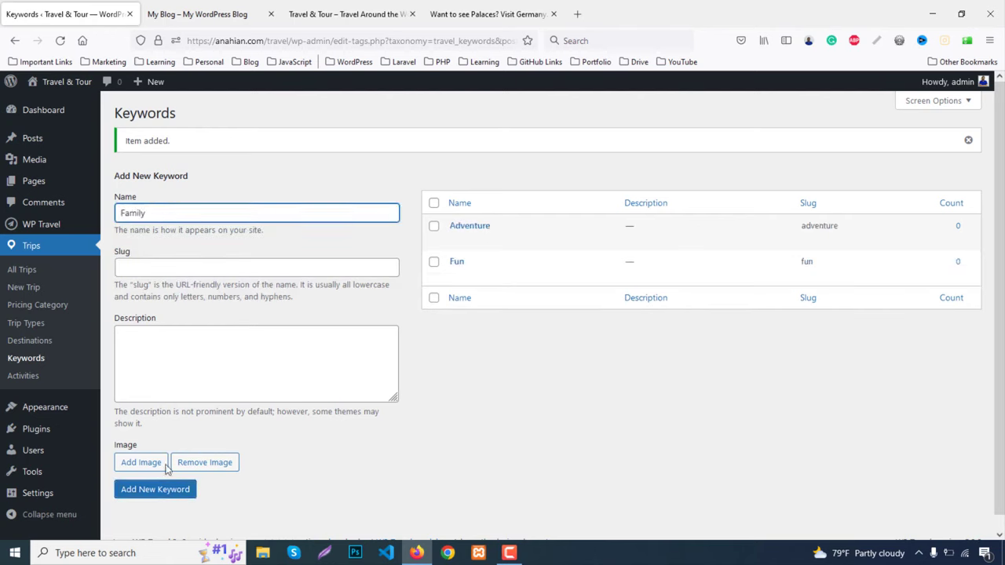
left_click(164, 489)
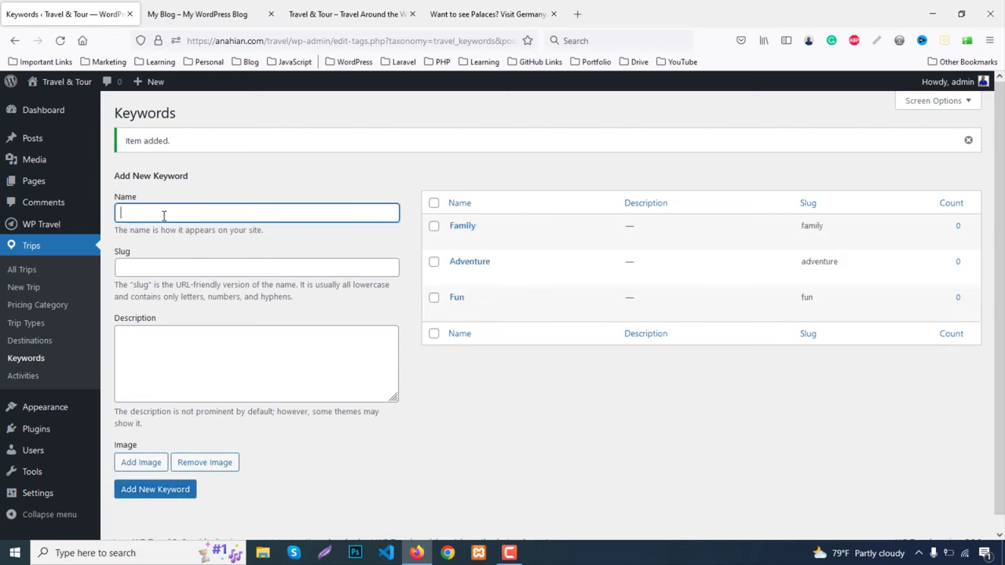
type("Couple")
left_click(150, 490)
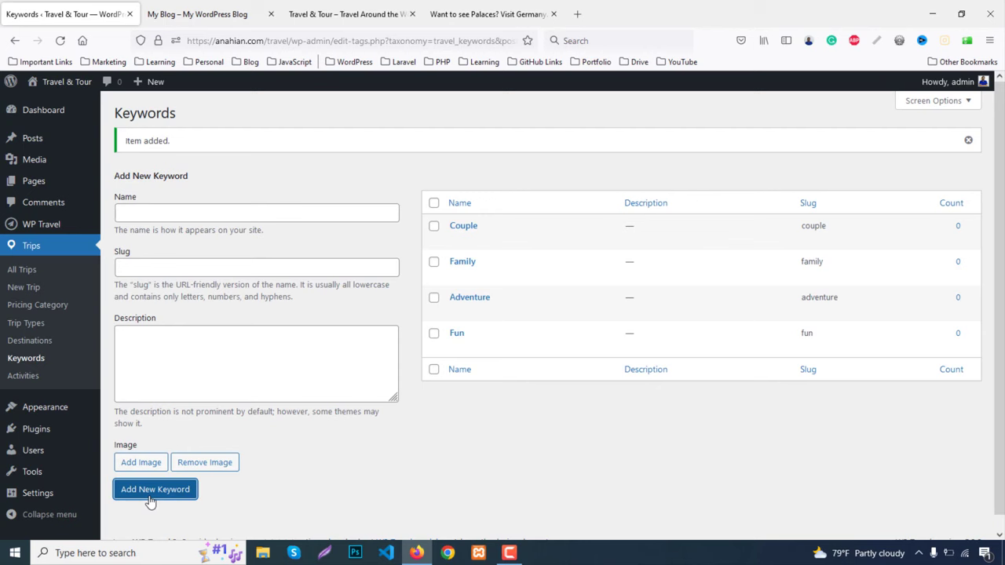
left_click(33, 343)
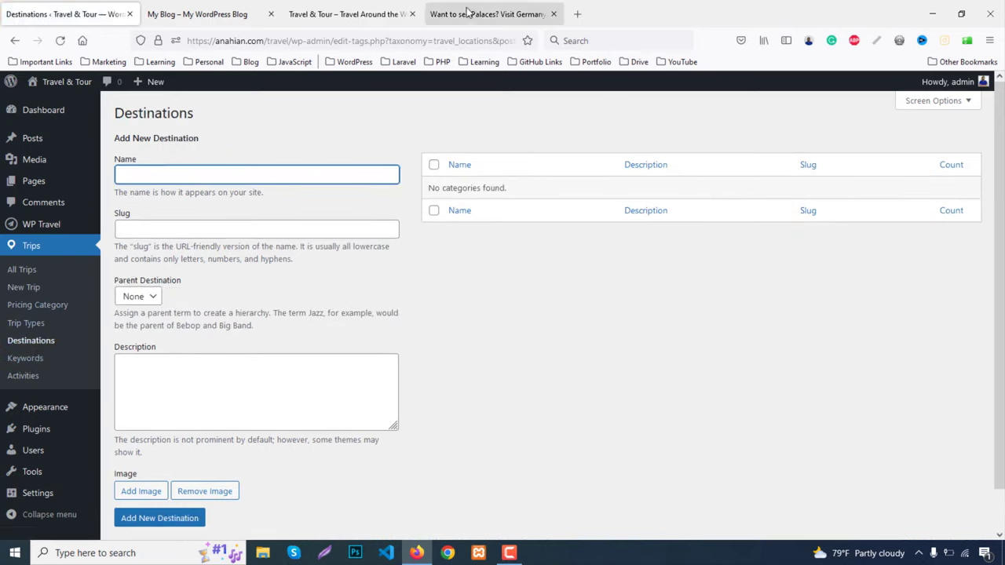
Check the demo site's front end for reference before adding destinations
left_click(399, 11)
scroll(87, 314, "up", 6)
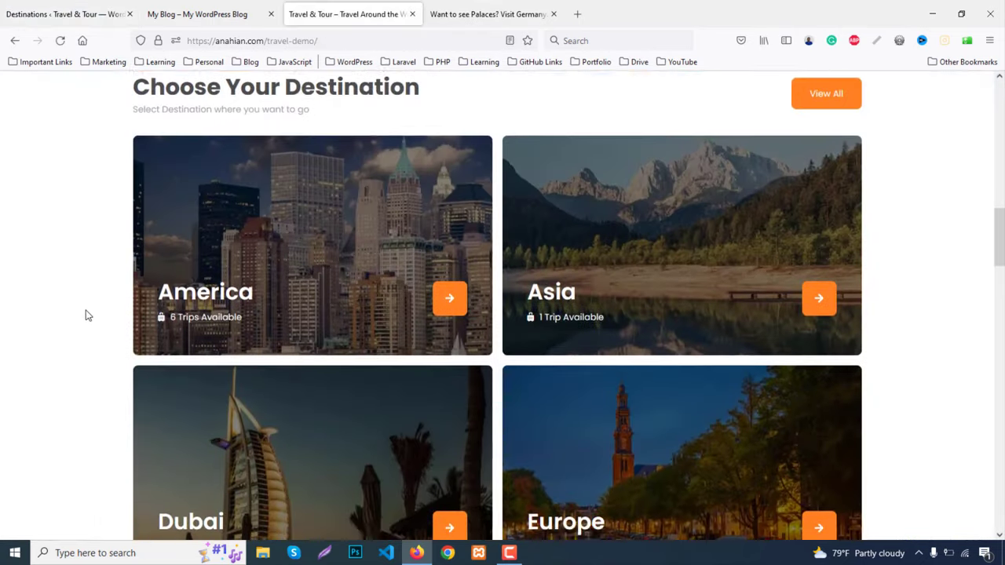
scroll(88, 315, "up", 1)
scroll(88, 316, "down", 5)
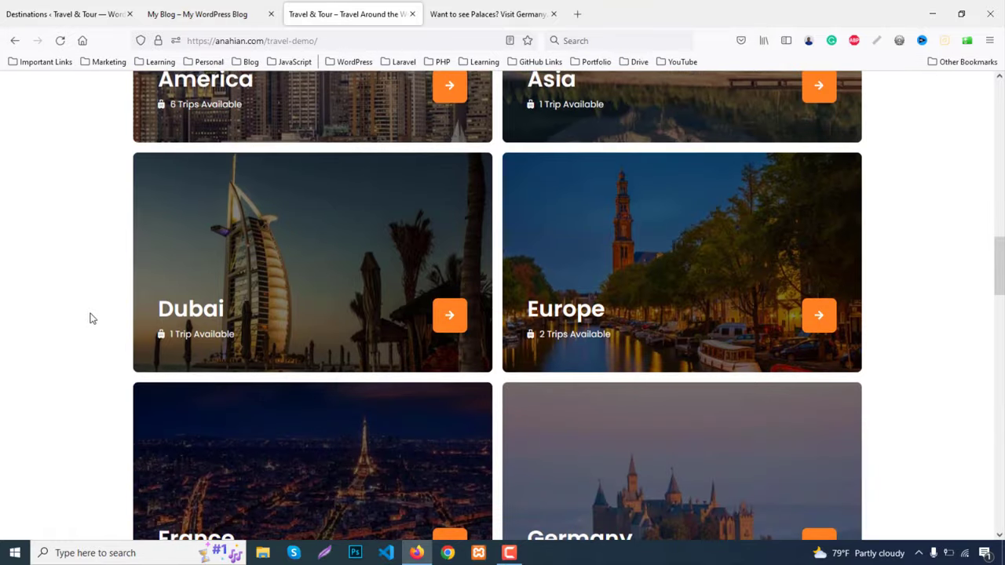
scroll(96, 320, "up", 5)
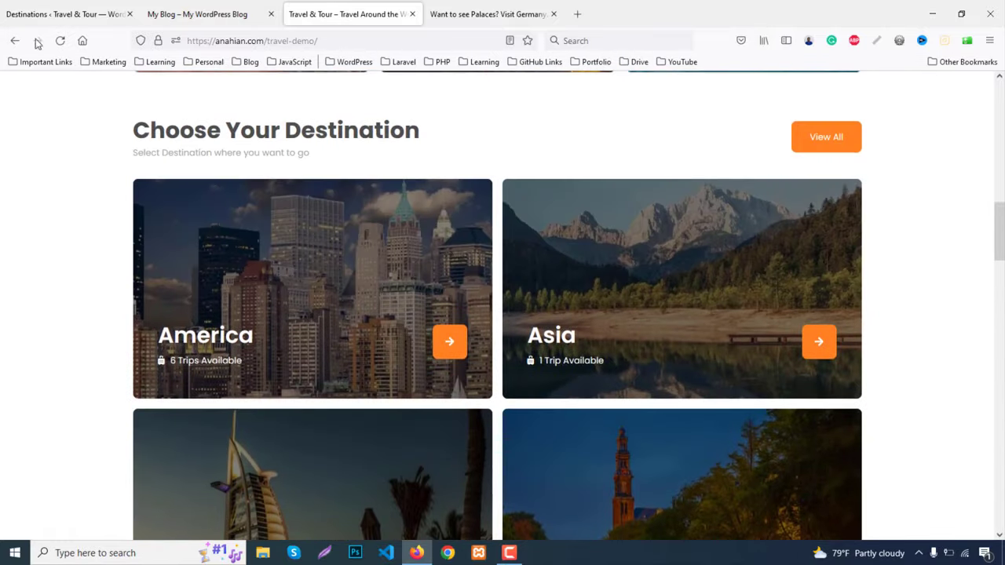
key("ctrl+1")
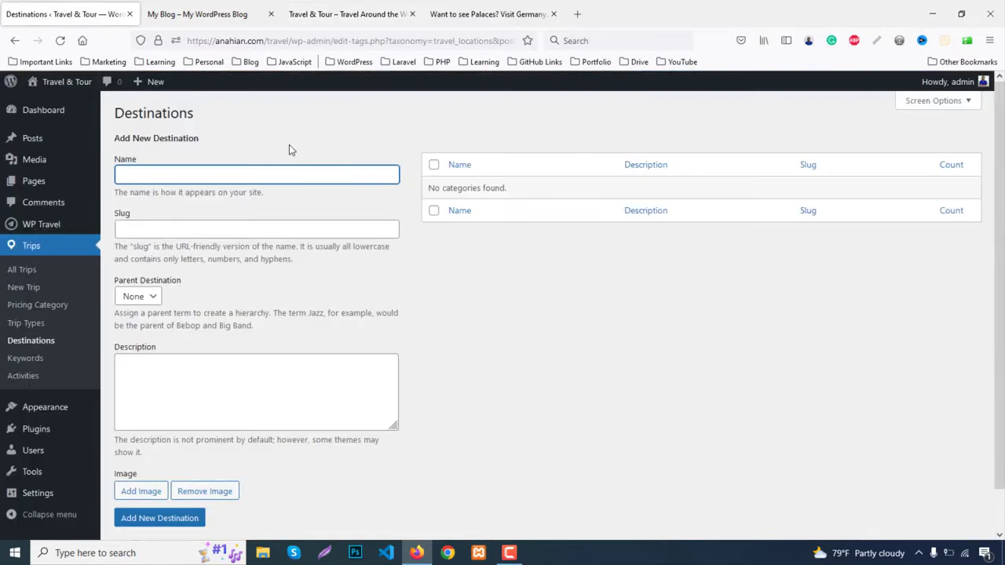
Create the America destination with the uploaded america.jpg image
type("America")
left_click(161, 492)
left_click(177, 134)
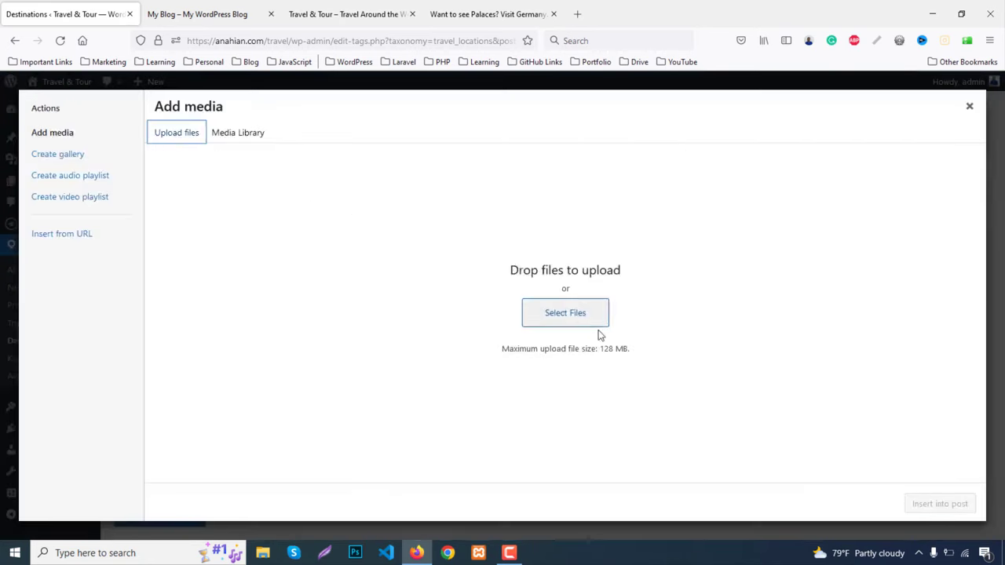
left_click(588, 324)
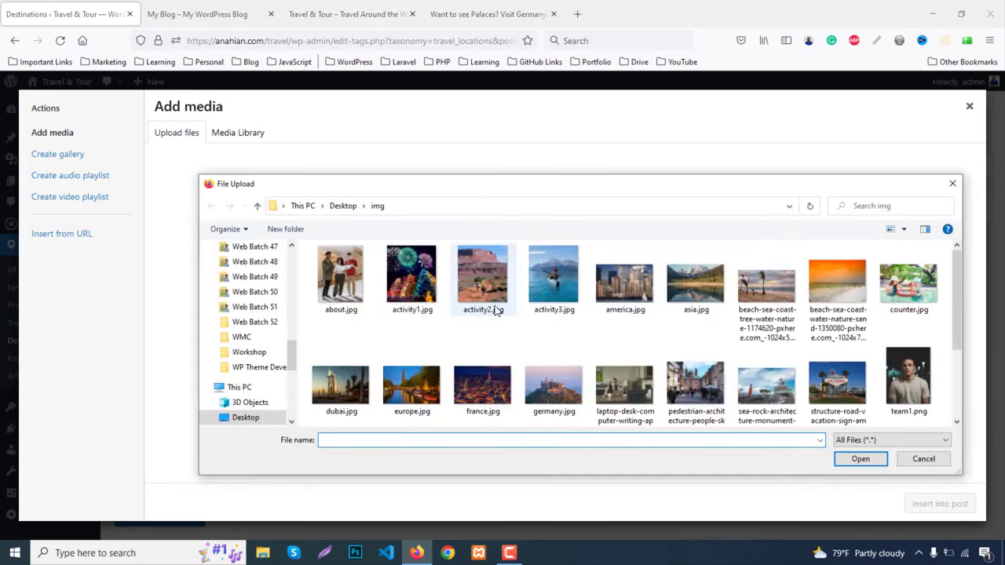
double_click(610, 292)
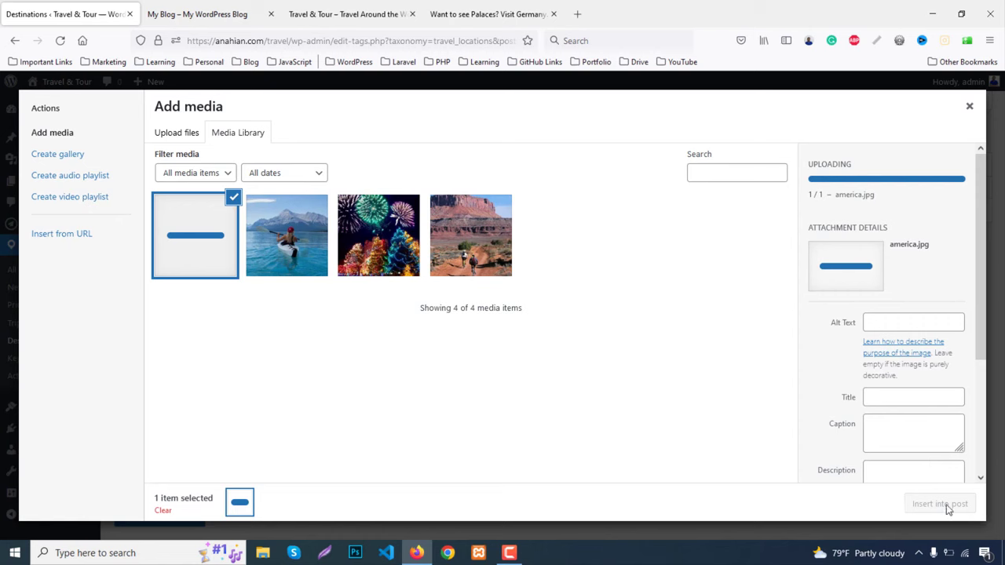
left_click(947, 507)
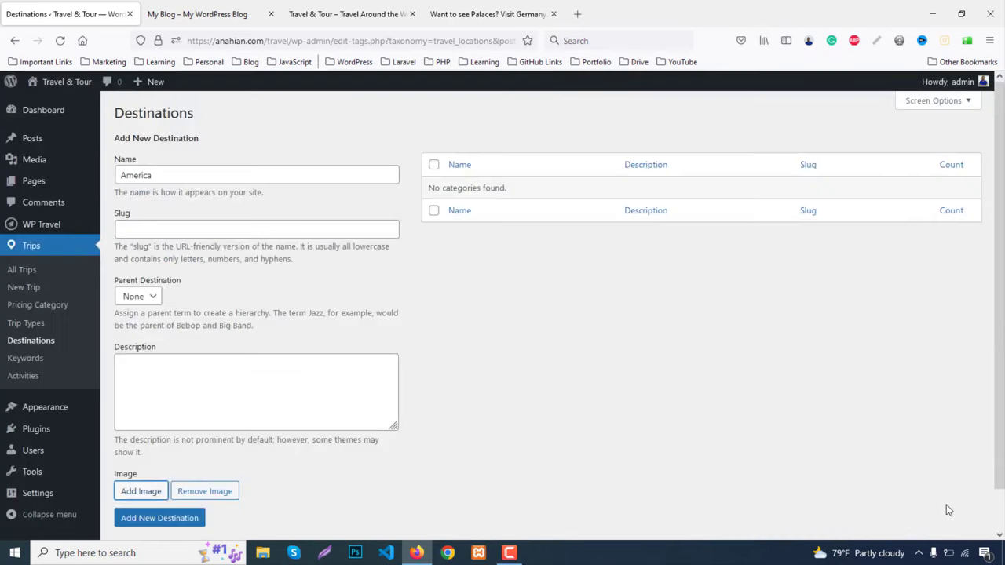
scroll(208, 480, "down", 3)
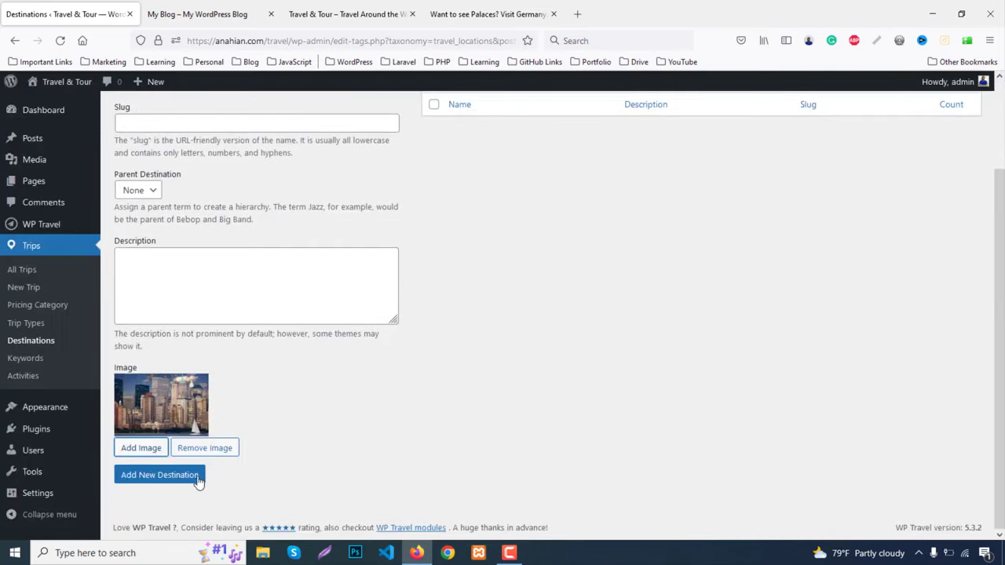
left_click(177, 480)
Create the Asia destination with the uploaded asia.jpg image
left_click(164, 138)
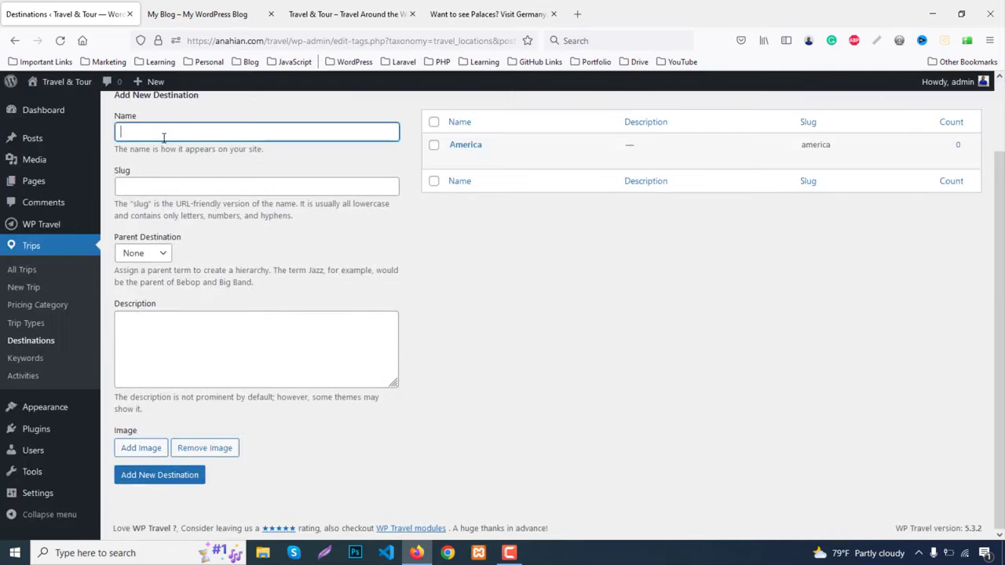
type("Asi")
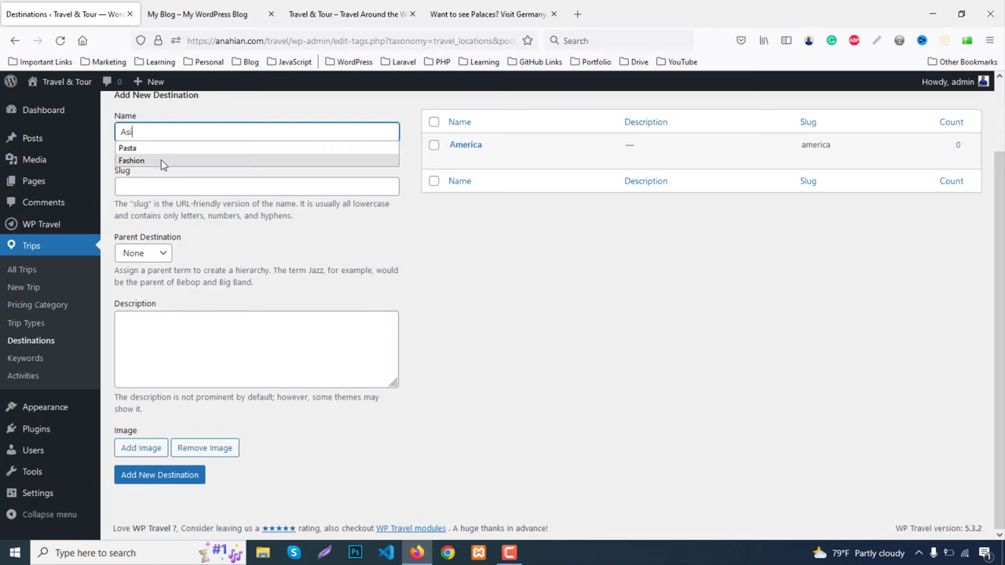
type("a")
left_click(148, 448)
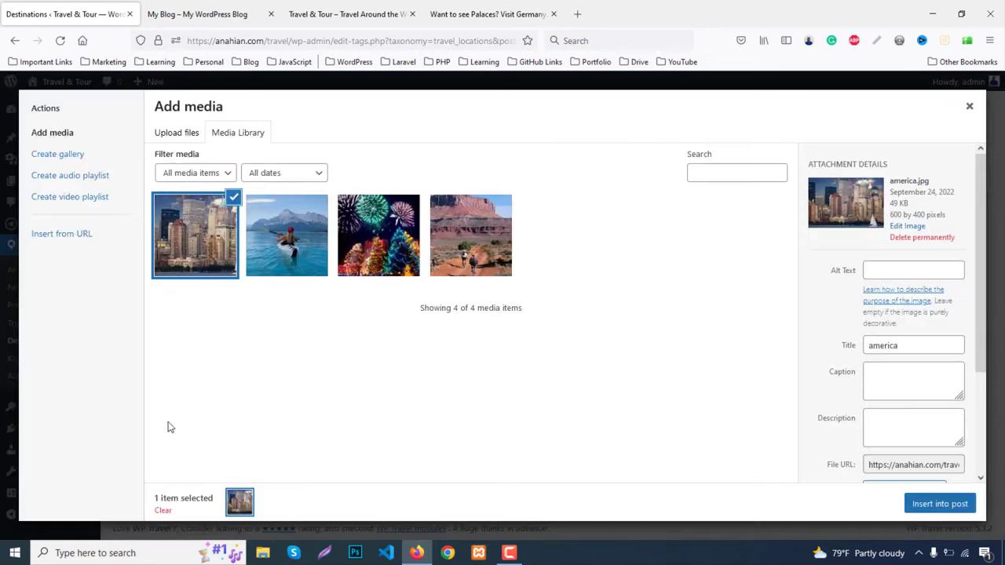
left_click(177, 133)
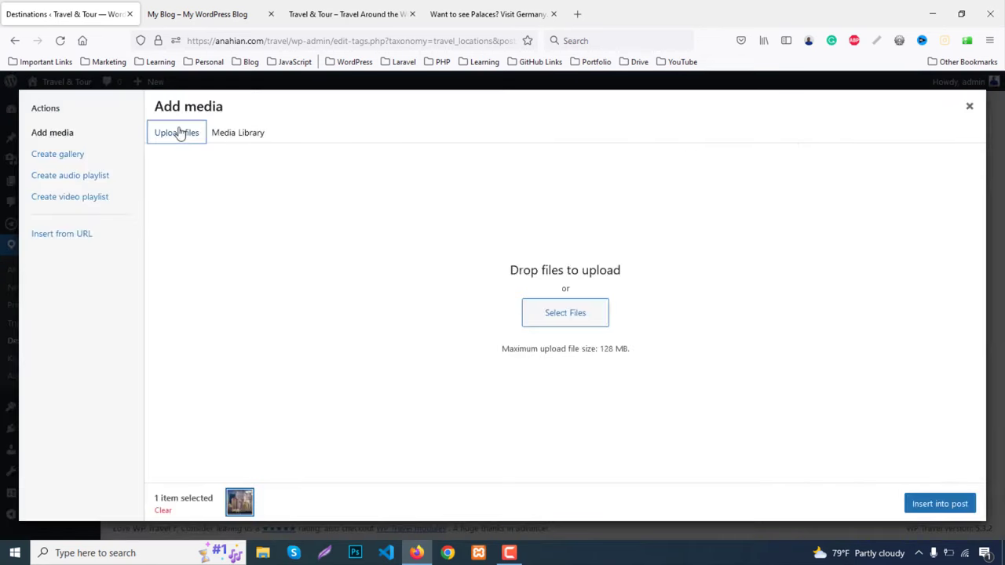
left_click(560, 314)
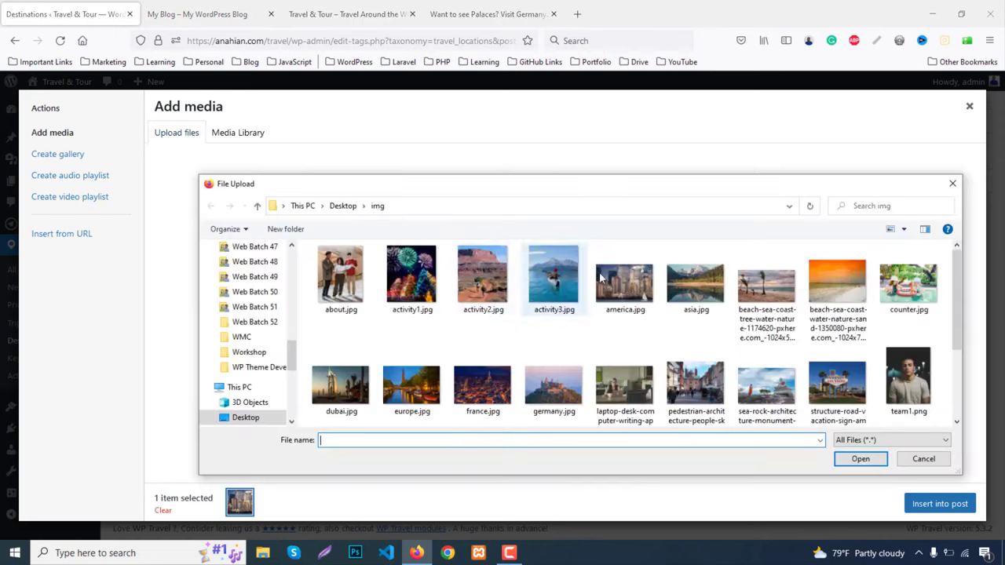
double_click(695, 282)
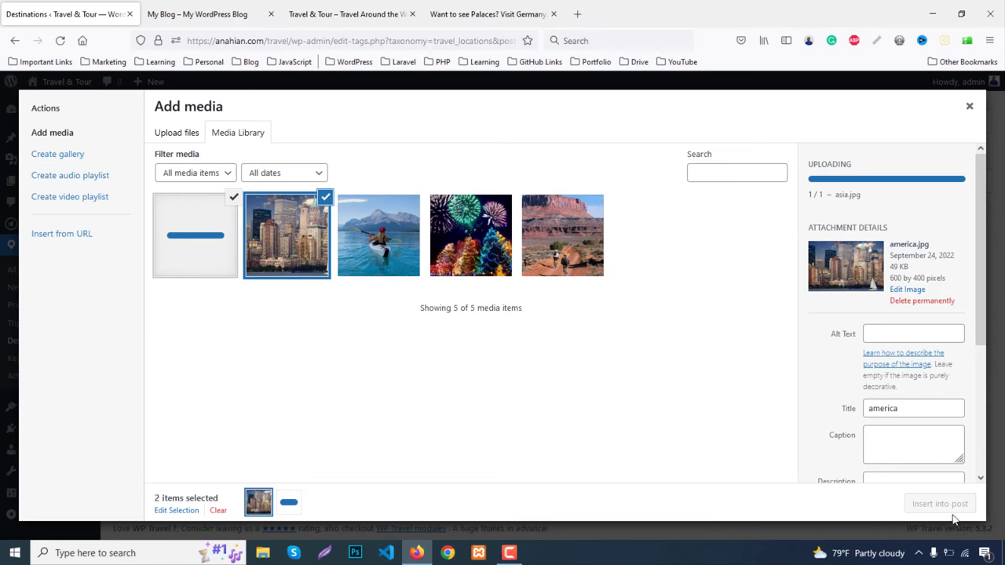
left_click(953, 509)
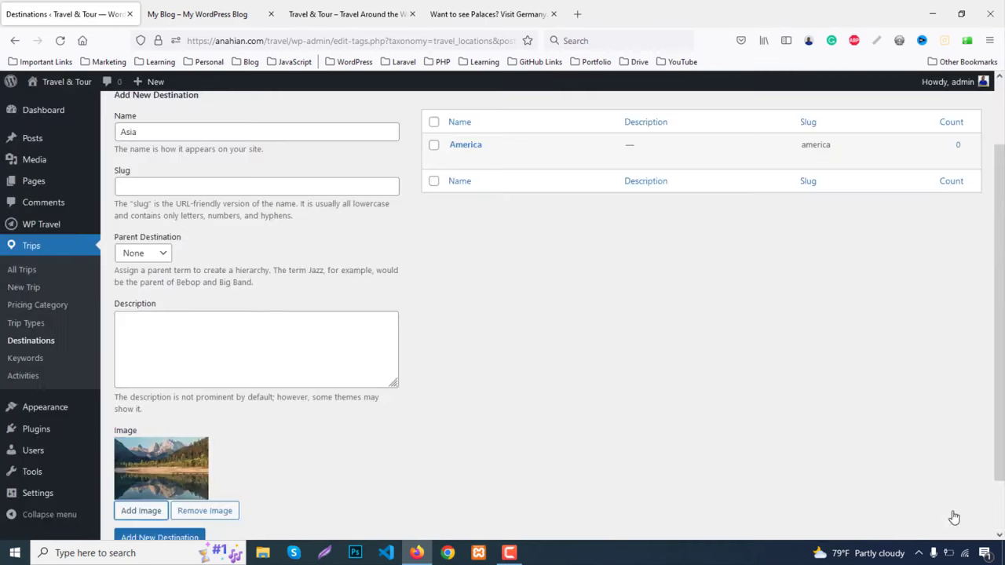
scroll(241, 439, "down", 1)
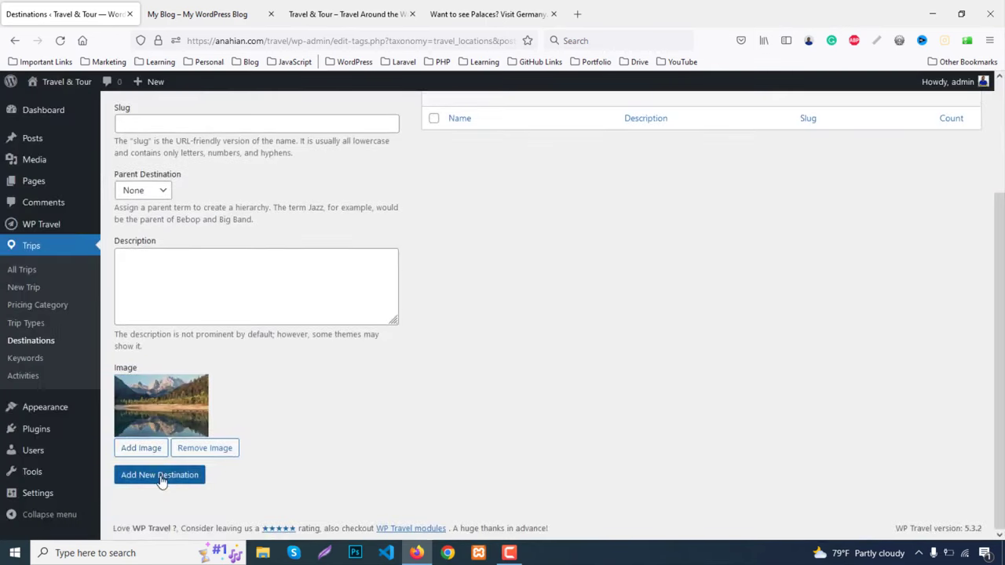
left_click(204, 474)
Create the Dubai destination with the uploaded dubai.jpg image
scroll(241, 394, "up", 1)
left_click(169, 208)
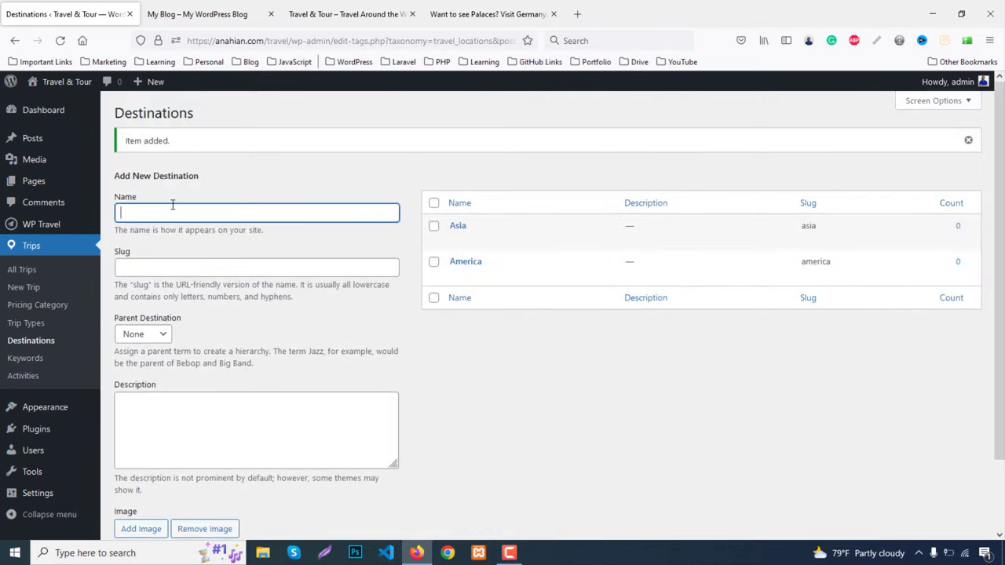
type("Dub")
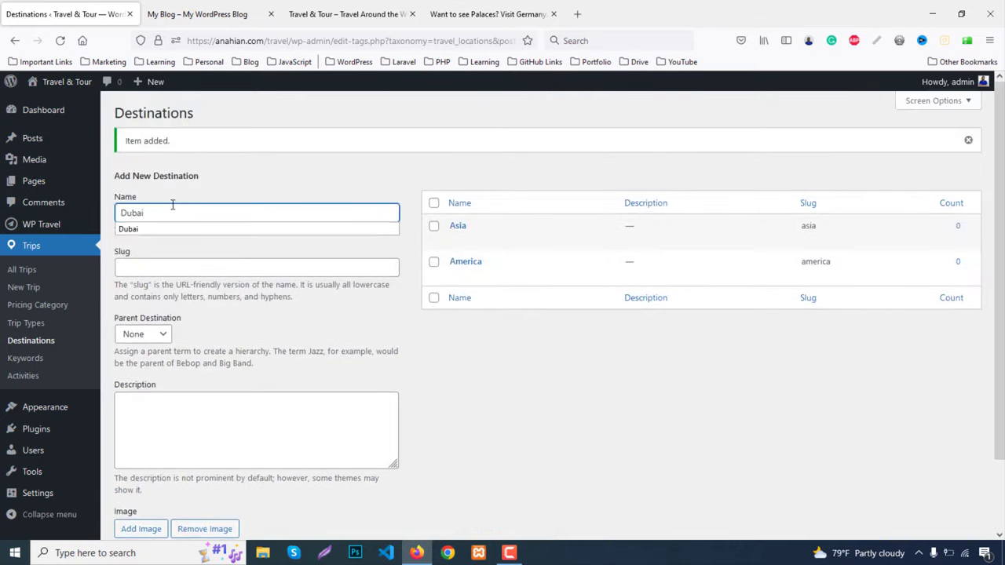
type("ai")
left_click(149, 229)
scroll(183, 382, "down", 2)
left_click(135, 448)
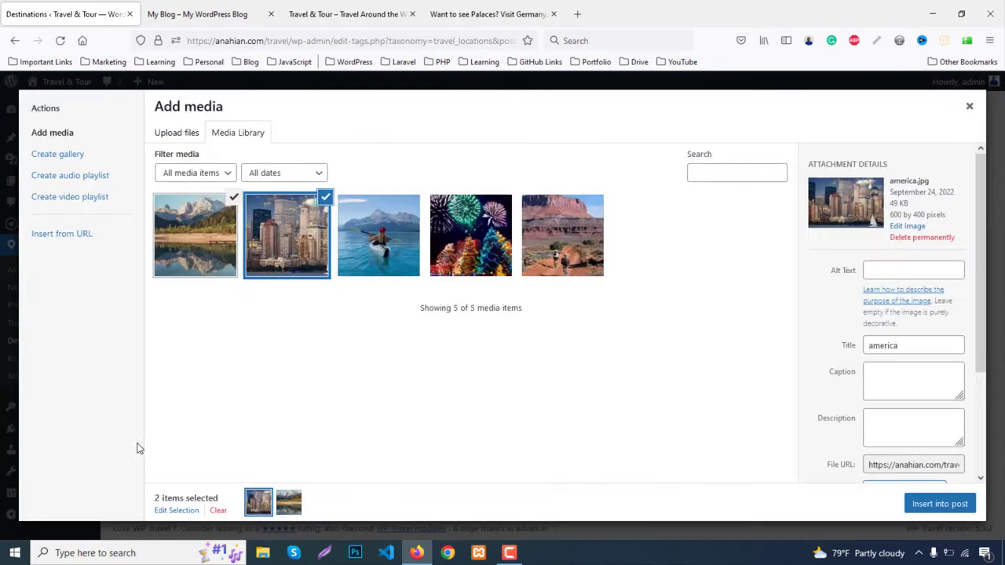
left_click(176, 133)
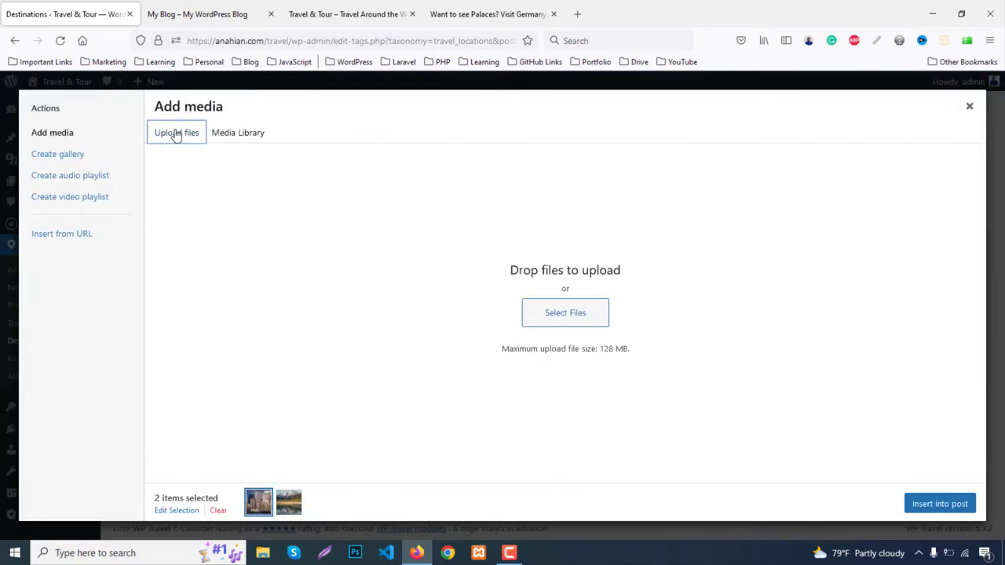
left_click(559, 318)
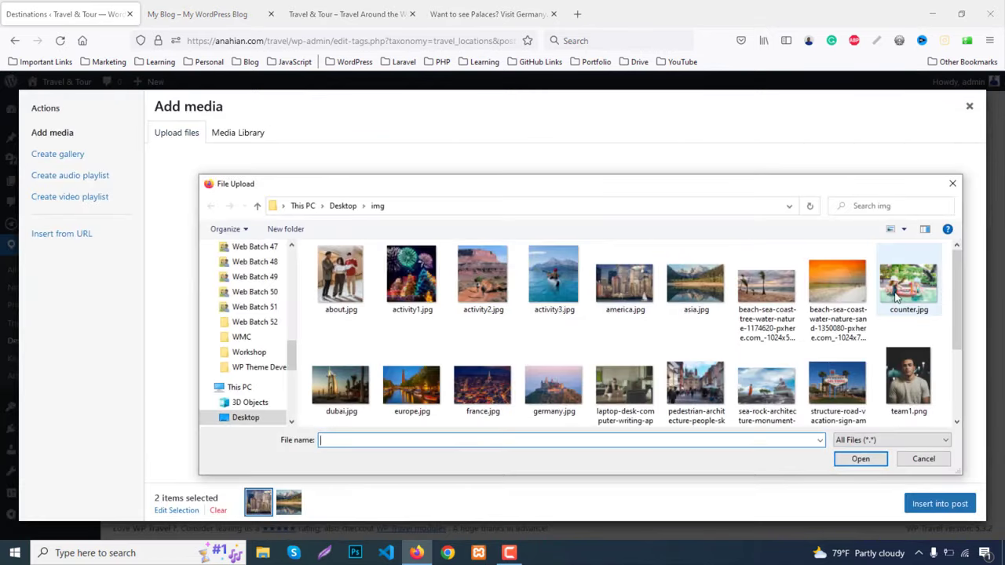
left_click(343, 379)
double_click(343, 379)
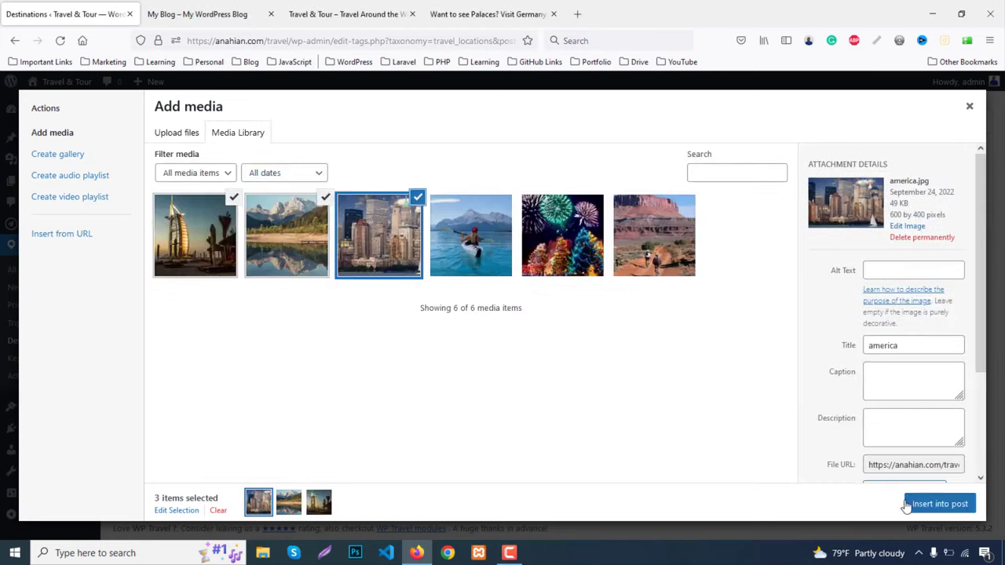
left_click(938, 509)
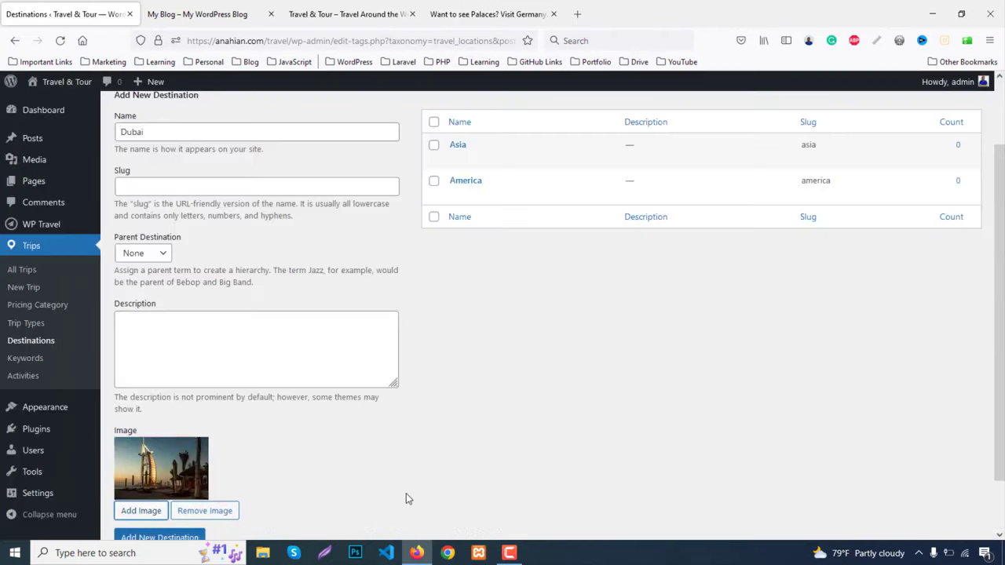
scroll(185, 514, "down", 2)
left_click(175, 478)
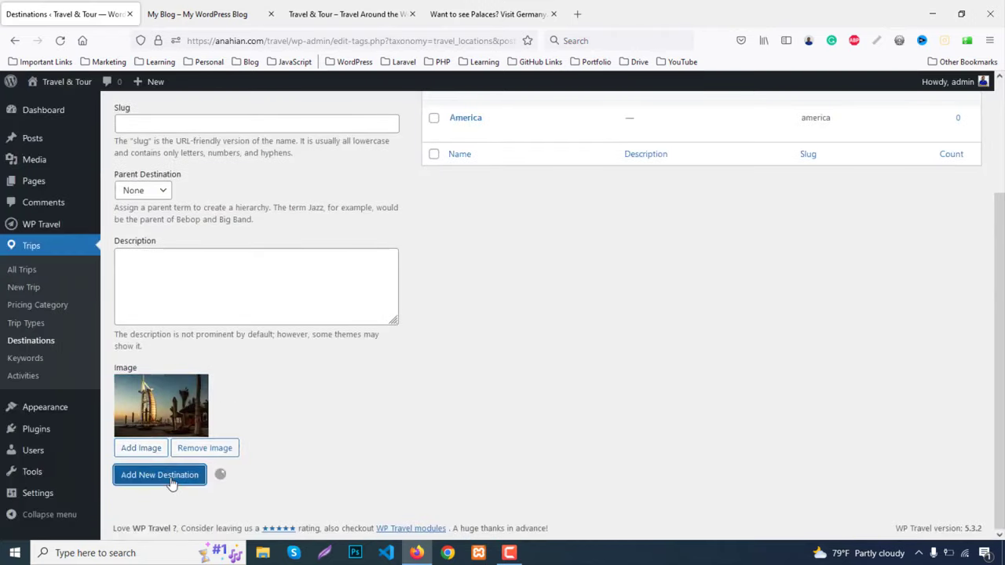
Create the Europe destination with only the uploaded europe.jpg selected as its image
left_click(161, 134)
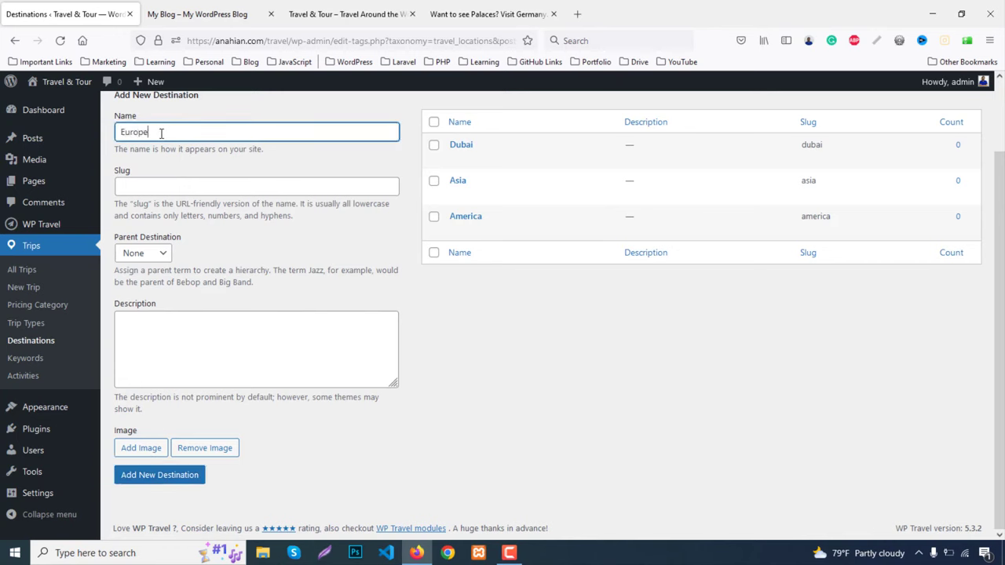
left_click(142, 448)
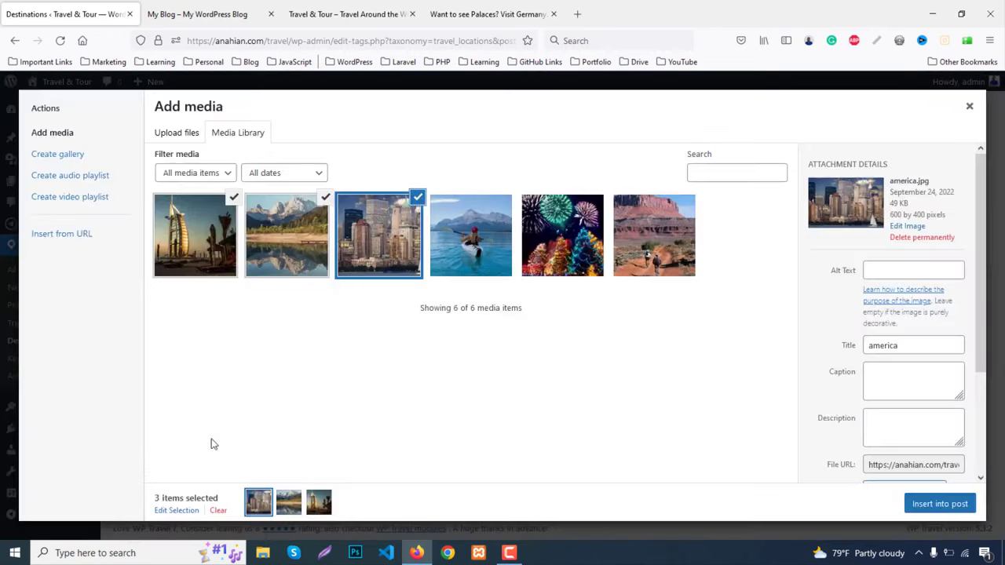
left_click(178, 132)
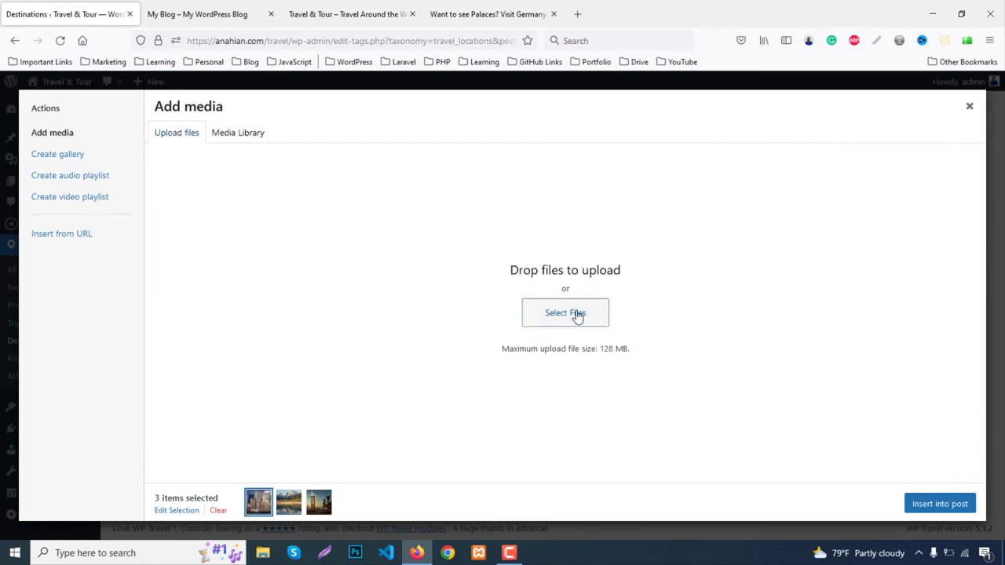
left_click(577, 314)
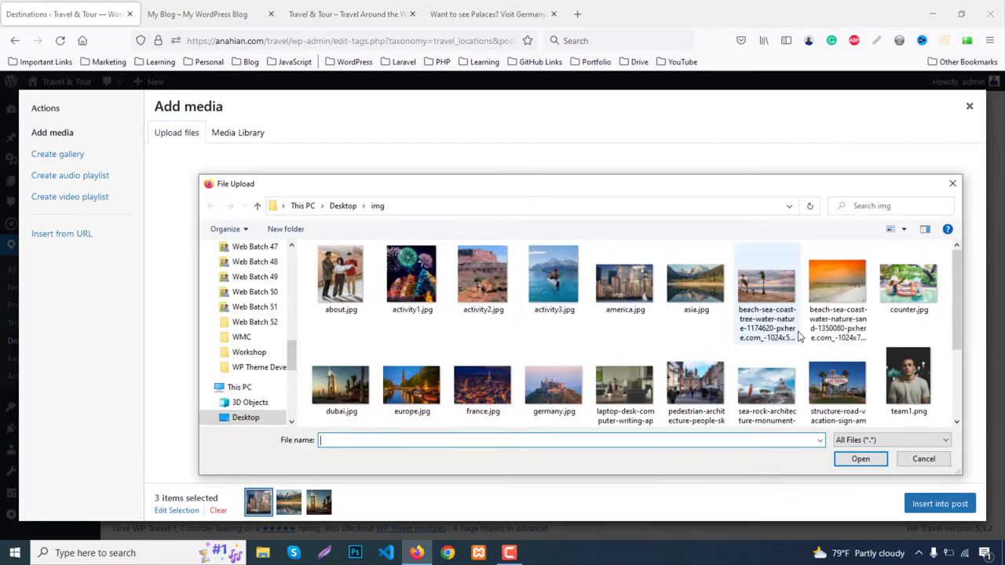
scroll(602, 321, "down", 1)
double_click(414, 381)
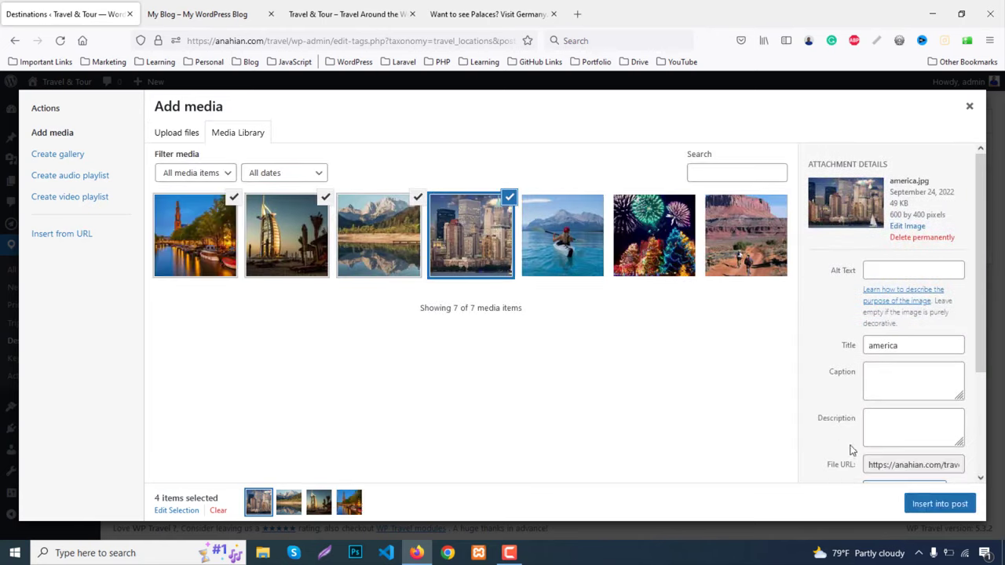
left_click(325, 197)
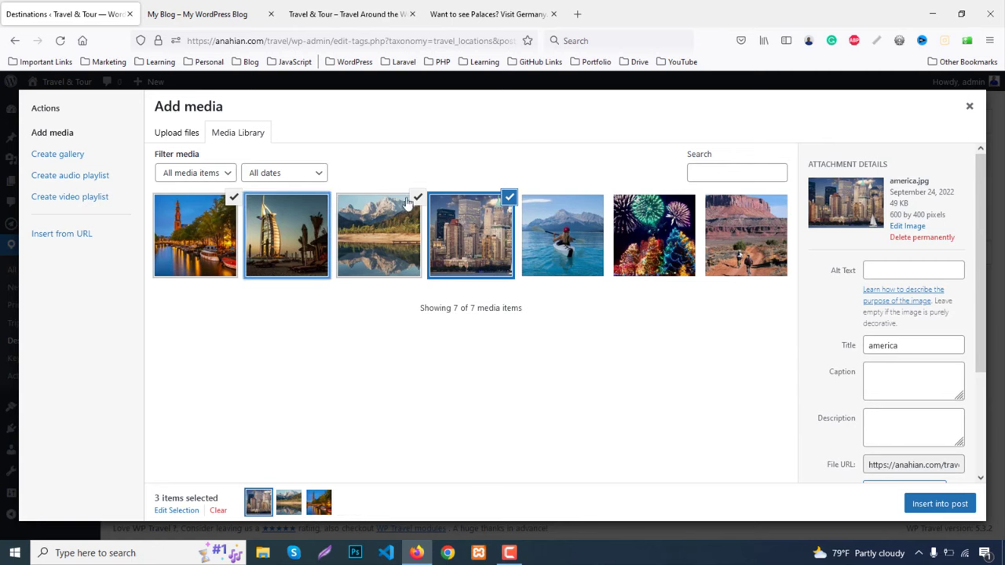
left_click(417, 197)
left_click(509, 198)
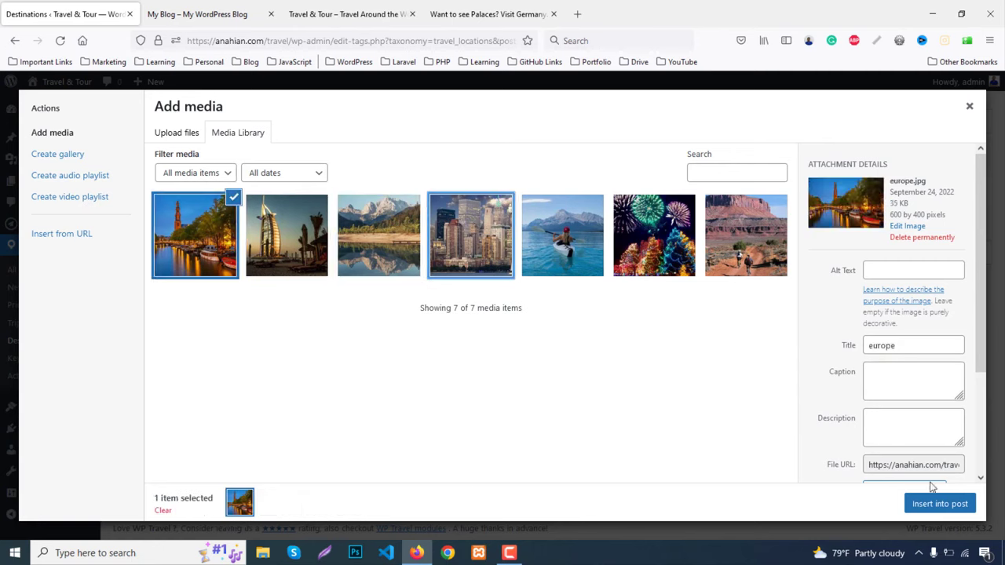
left_click(931, 507)
scroll(157, 471, "down", 2)
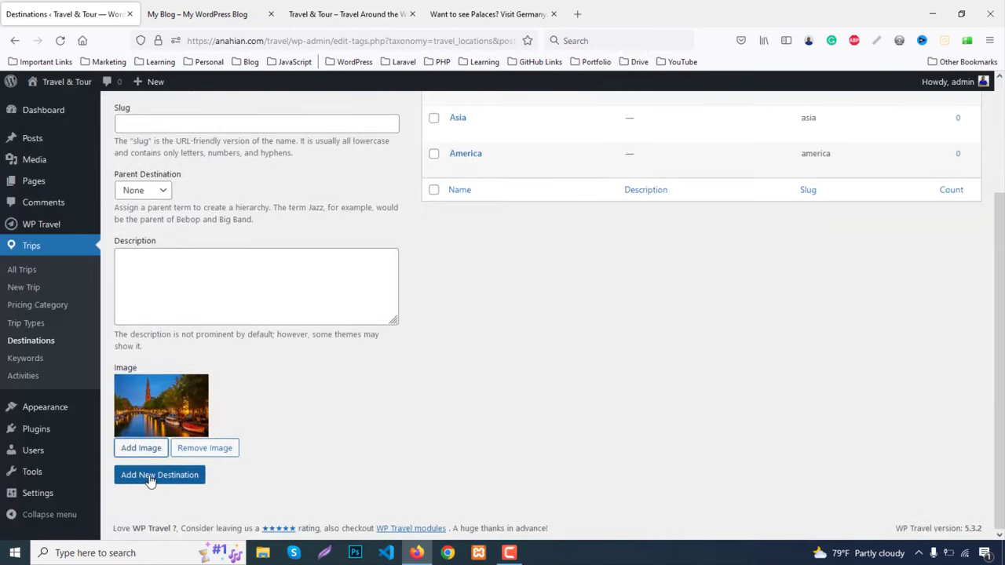
left_click(150, 475)
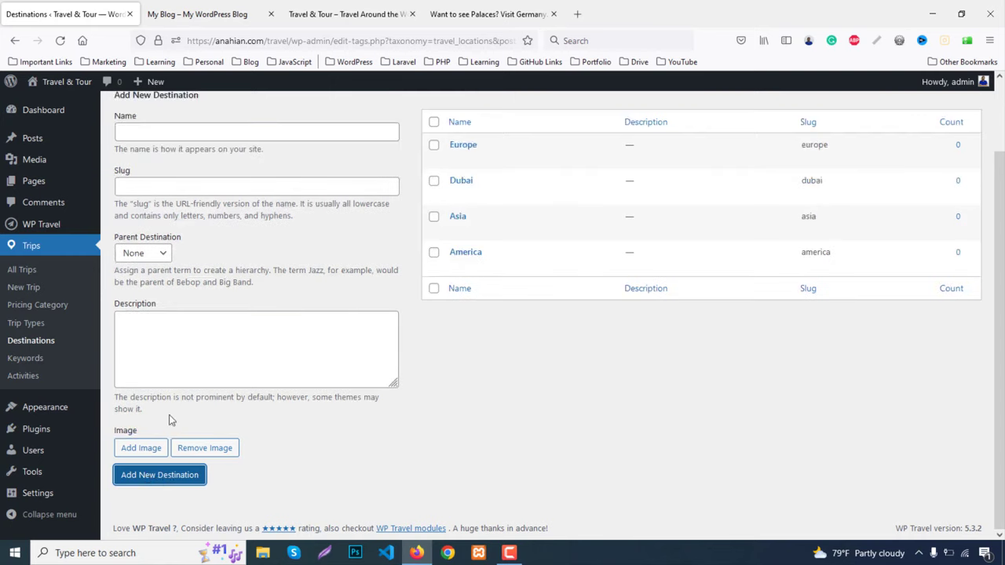
scroll(171, 392, "up", 2)
Add the France destination with the uploaded france.jpg as its image
left_click(165, 214)
type("F")
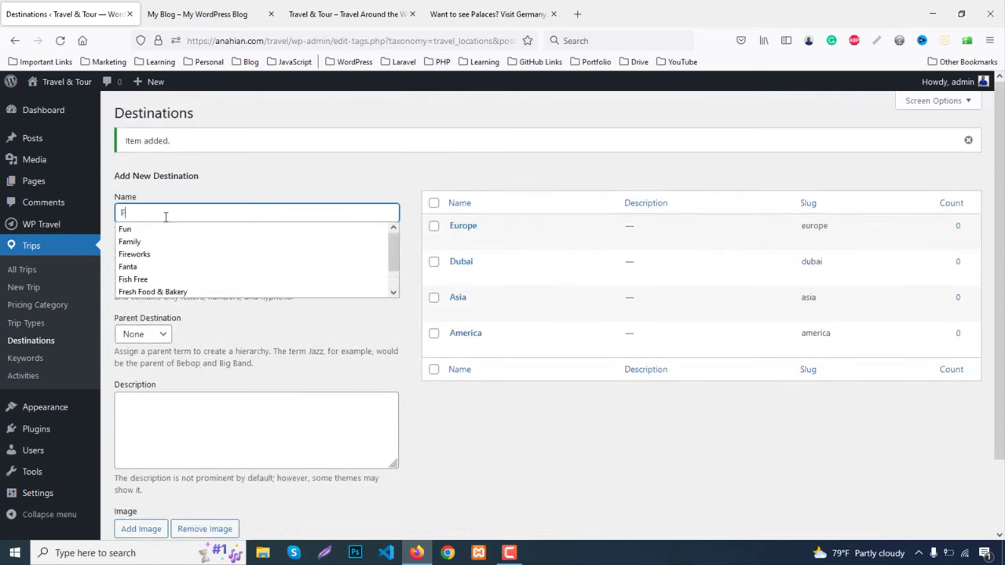
type("rance")
scroll(196, 353, "down", 2)
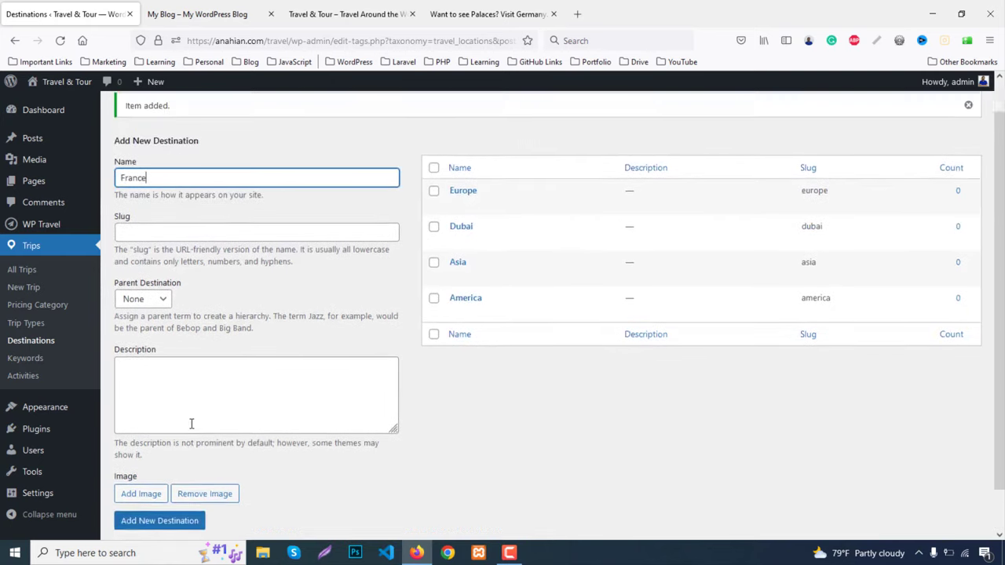
left_click(150, 474)
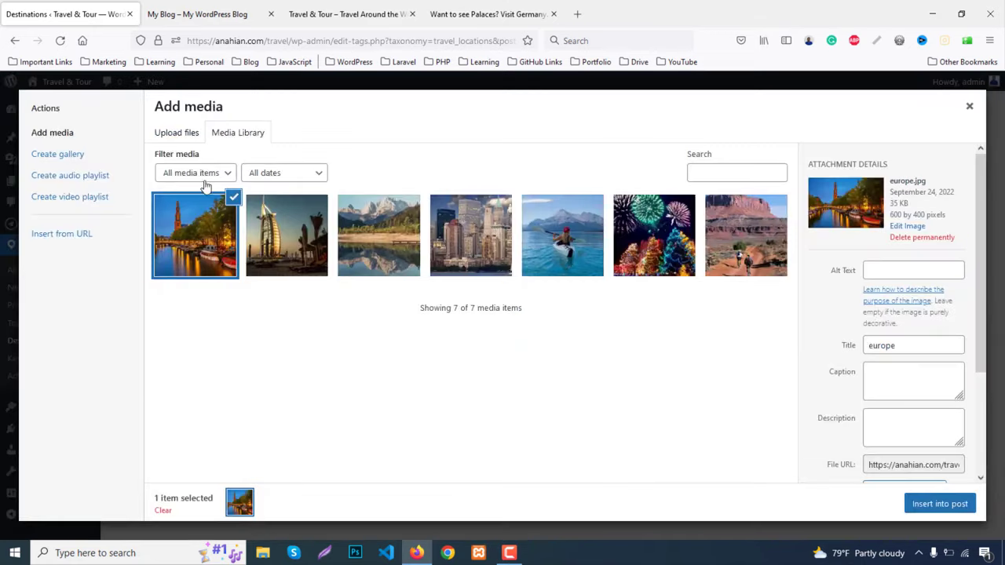
left_click(233, 197)
left_click(176, 133)
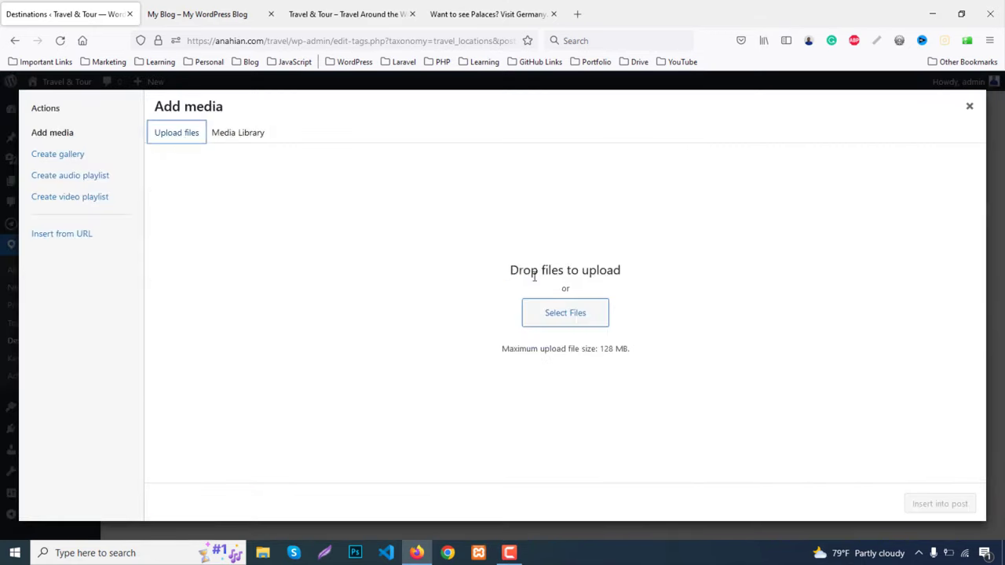
left_click(570, 318)
scroll(687, 369, "down", 1)
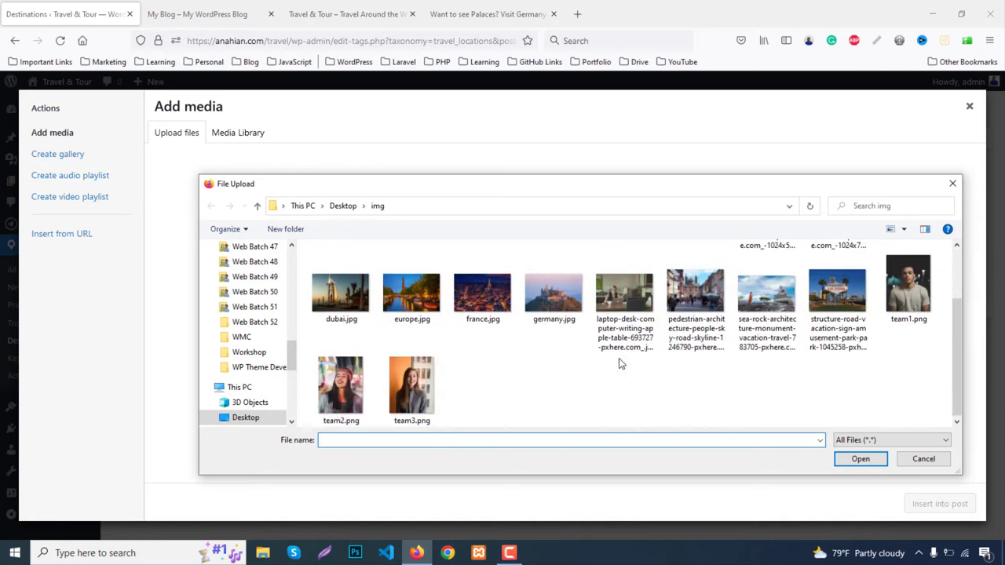
double_click(478, 289)
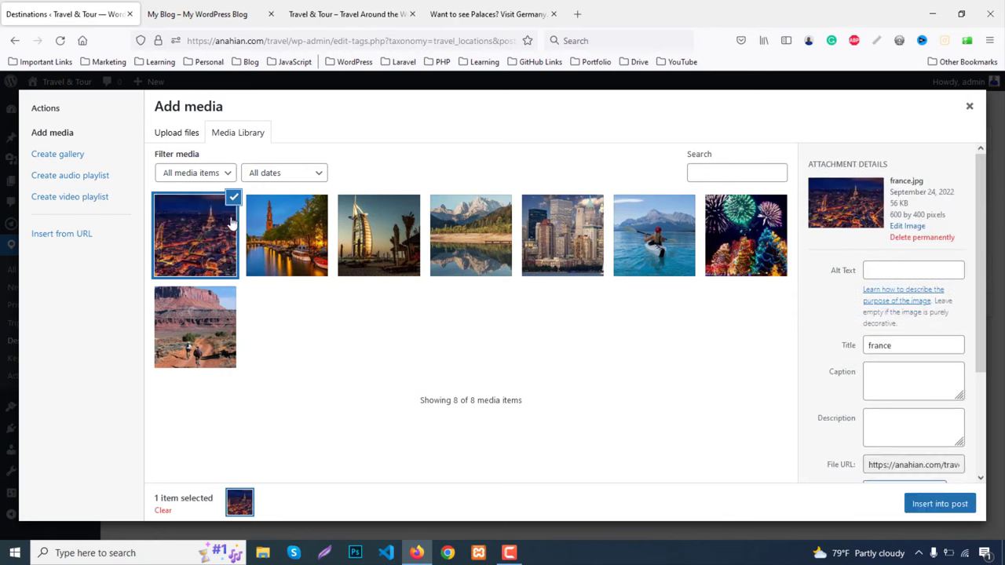
left_click(233, 197)
left_click(196, 243)
left_click(926, 504)
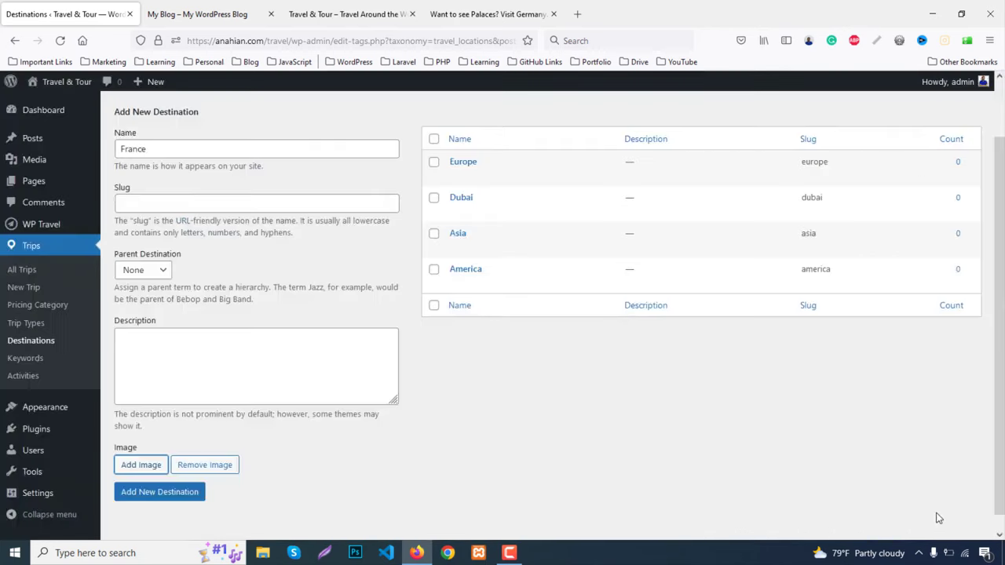
scroll(145, 440, "down", 2)
left_click(140, 479)
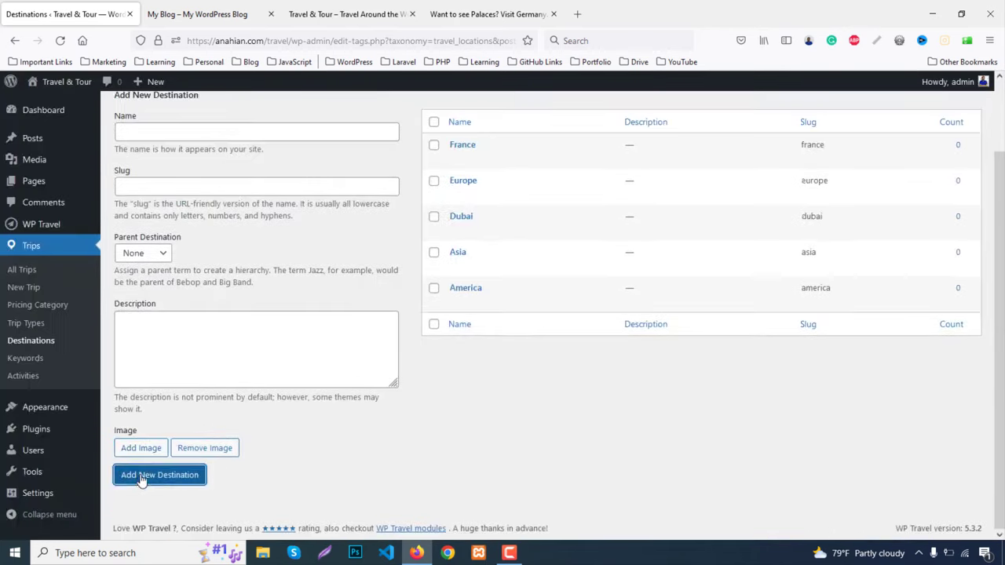
Add the Germany destination with the uploaded germany.jpg as its image
left_click(149, 136)
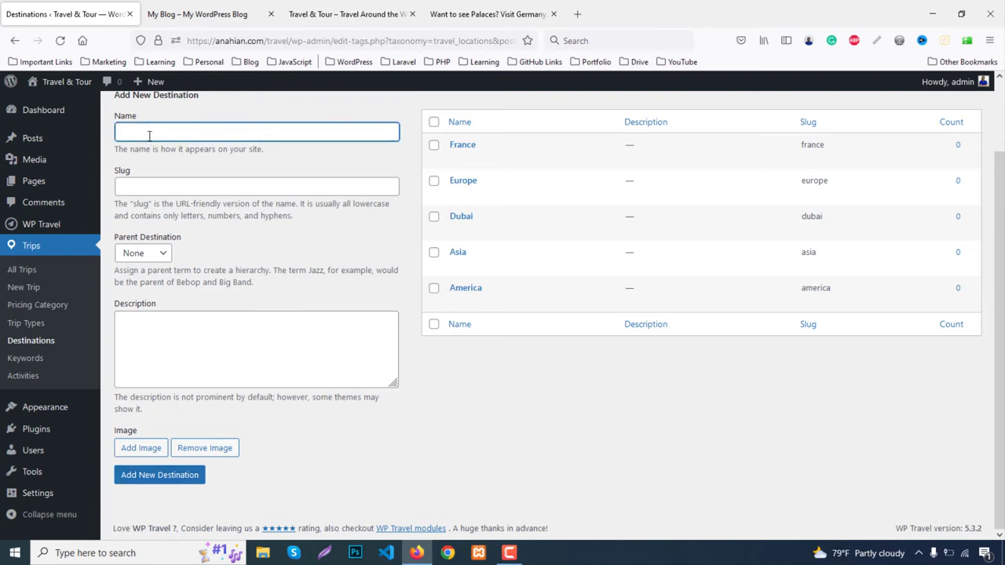
type("Germany")
left_click(138, 448)
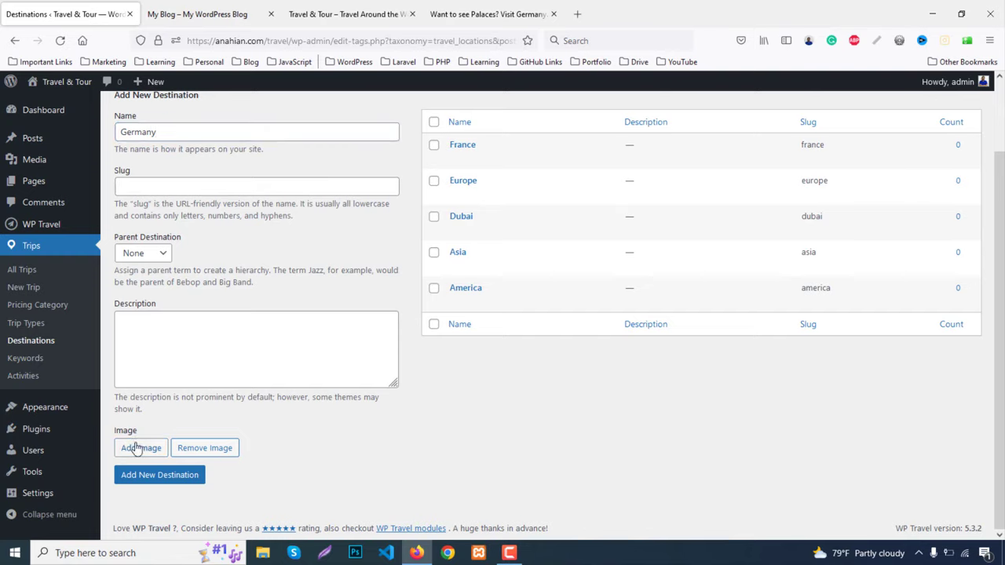
left_click(177, 131)
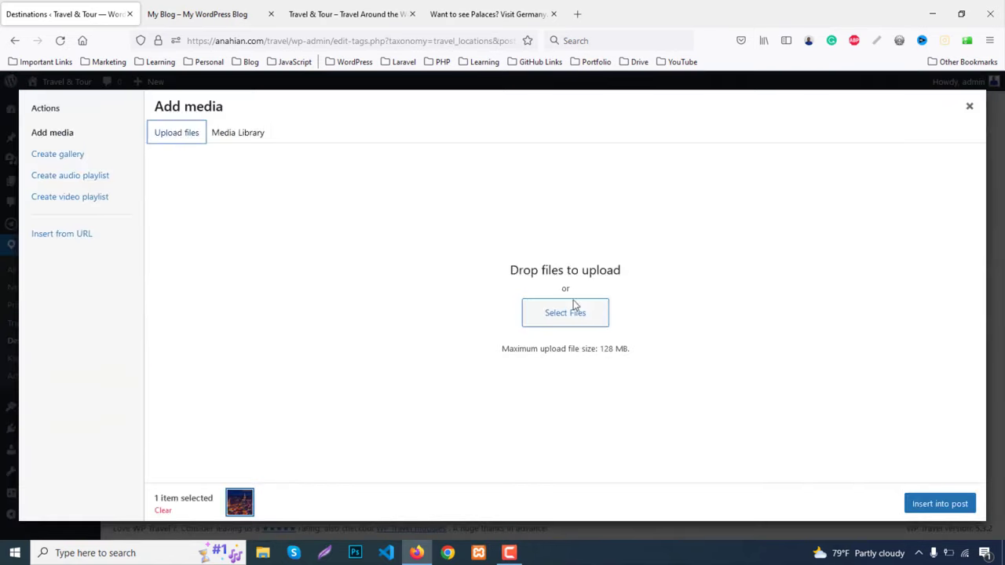
left_click(581, 314)
left_click(583, 314)
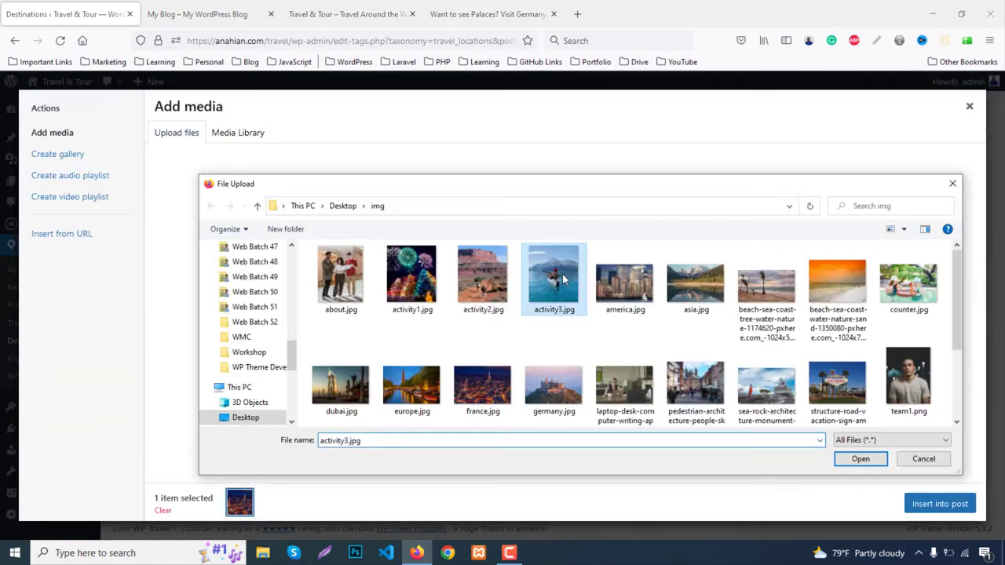
scroll(585, 314, "down", 2)
left_click(585, 313)
double_click(558, 304)
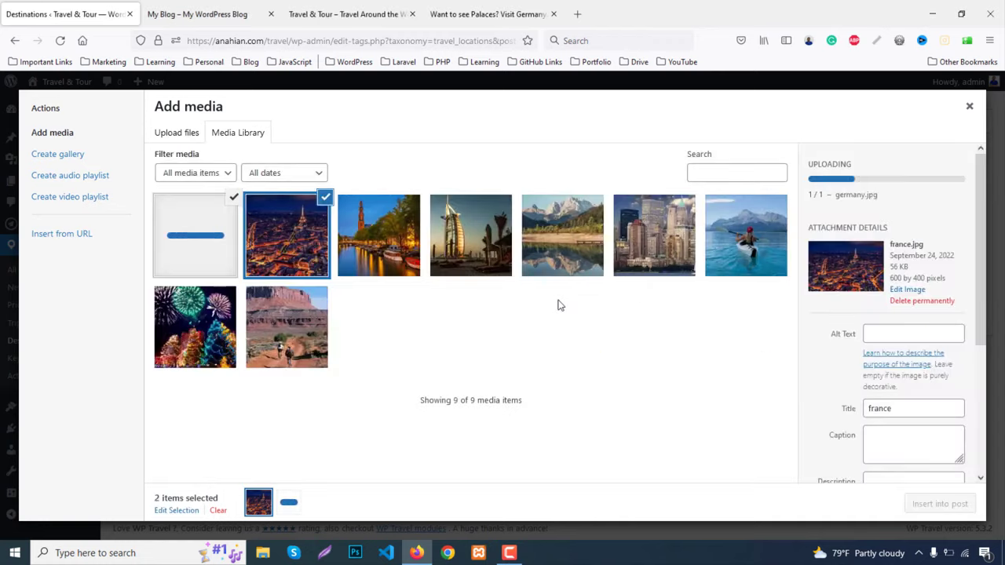
left_click(231, 244)
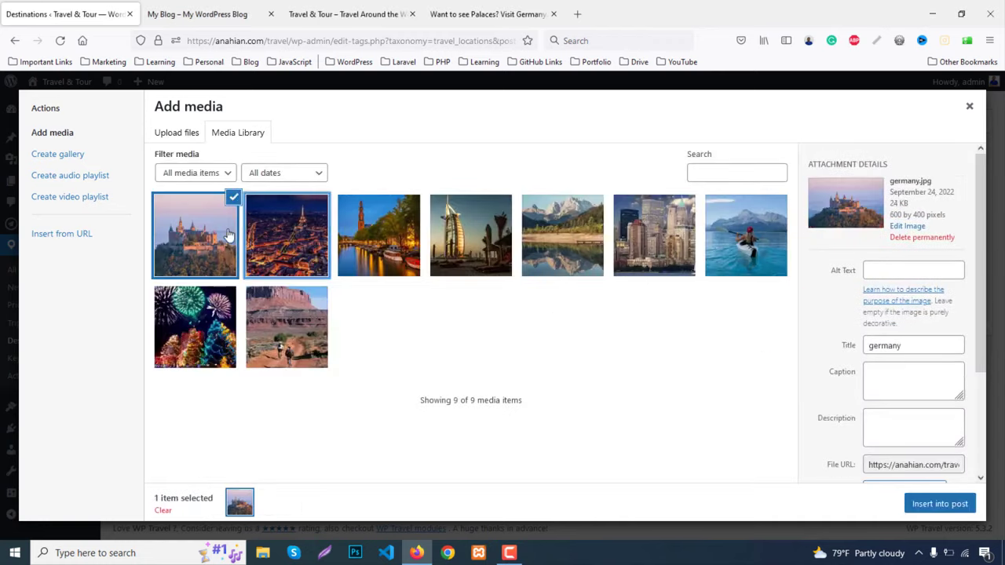
left_click(231, 245)
left_click(192, 255)
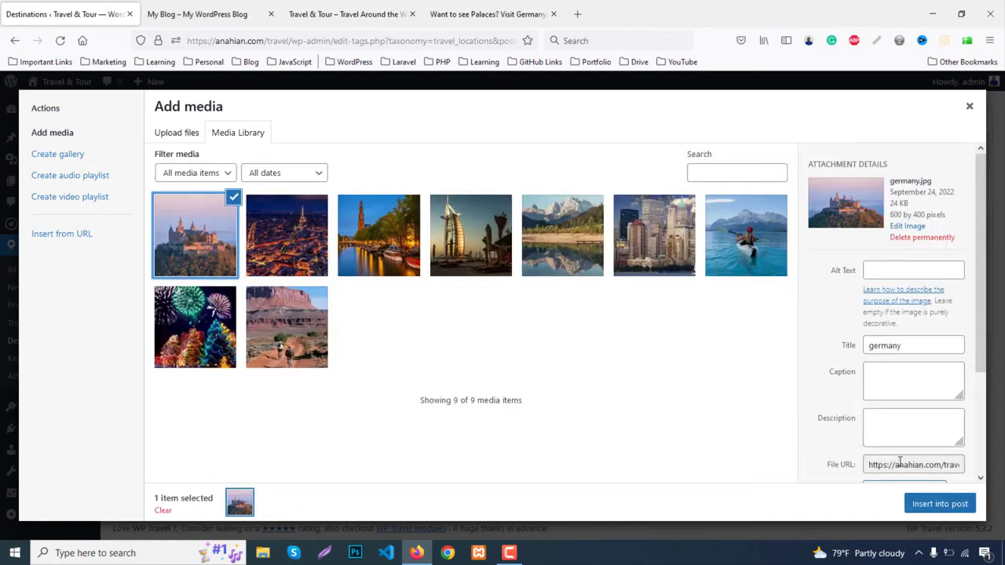
left_click(920, 501)
scroll(139, 452, "down", 1)
left_click(163, 479)
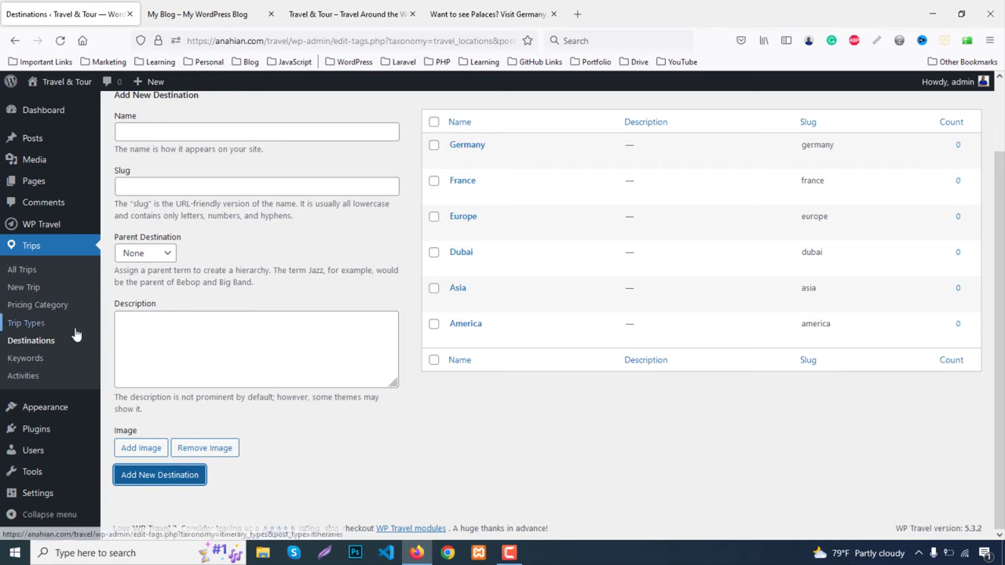
Check the demo's trip types list, then add Family as a trip type
left_click(37, 325)
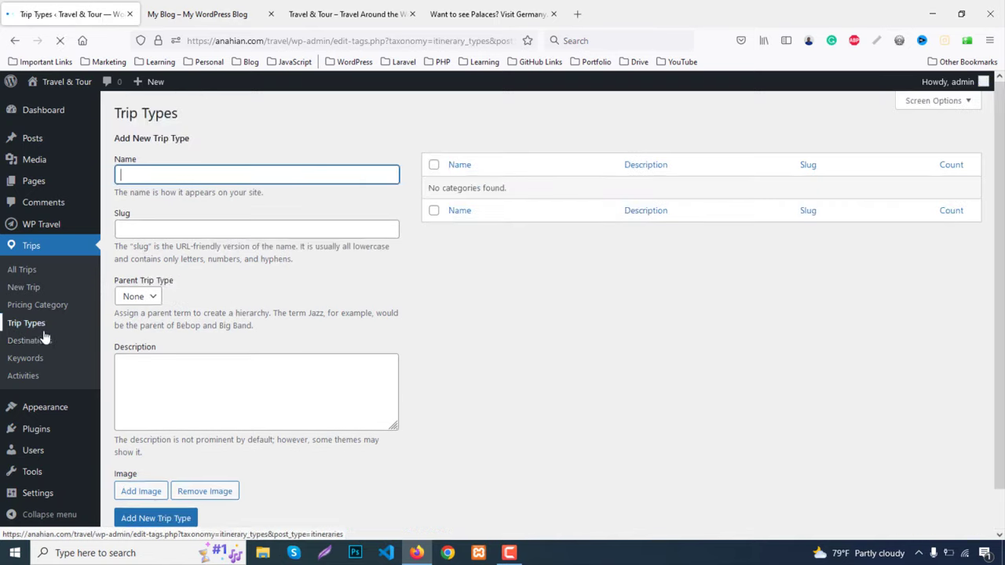
left_click(443, 23)
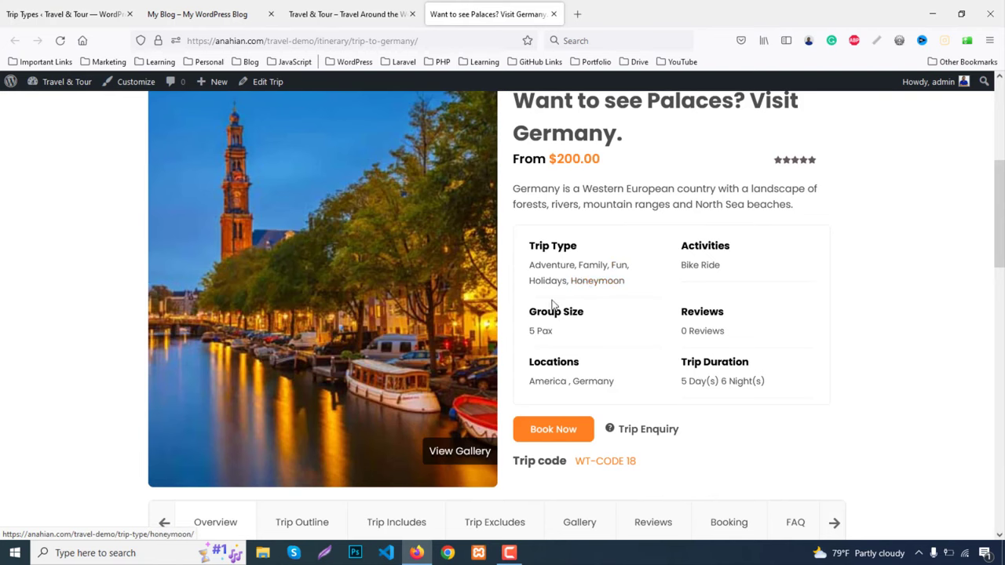
left_click(63, 13)
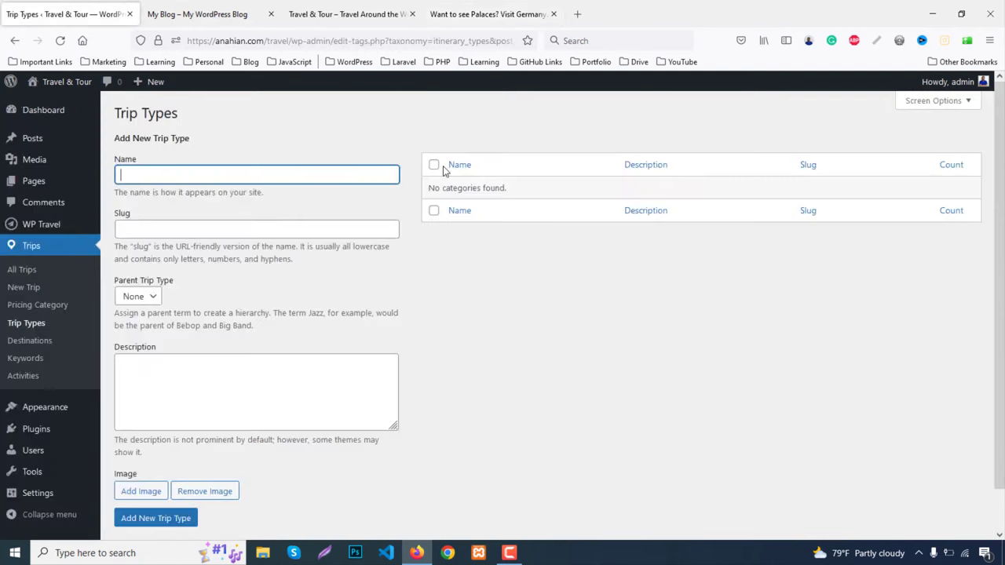
type("Famil")
type("y")
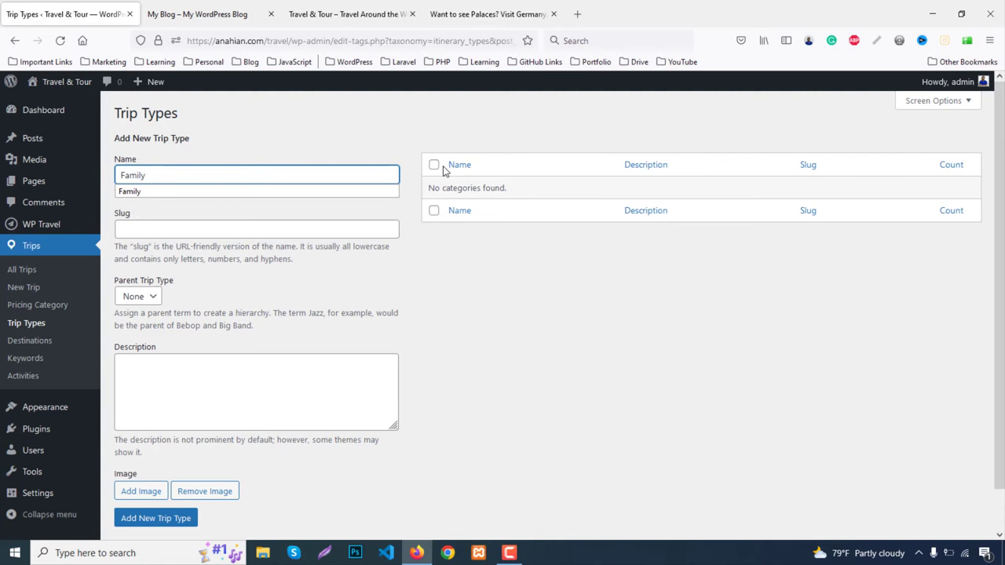
key("Return")
Add Honeymoon and Fun as trip types
left_click(268, 219)
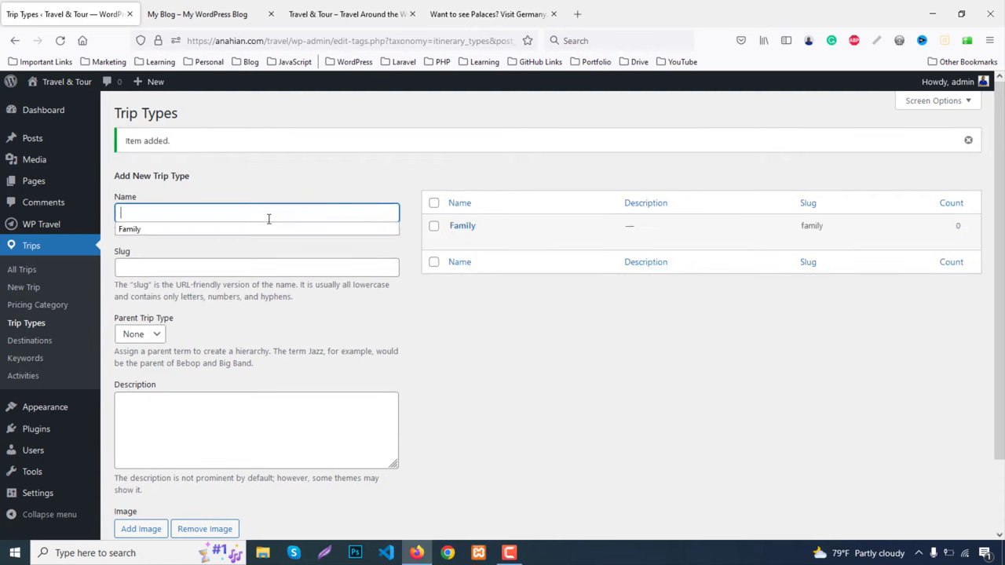
type("Hon")
left_click(157, 229)
scroll(145, 518, "down", 1)
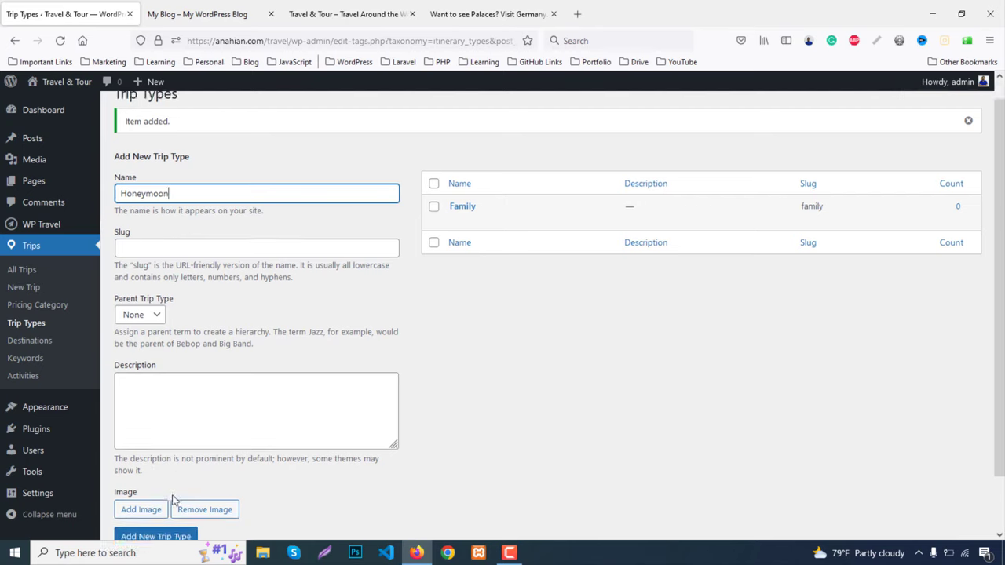
left_click(153, 475)
scroll(153, 474, "up", 1)
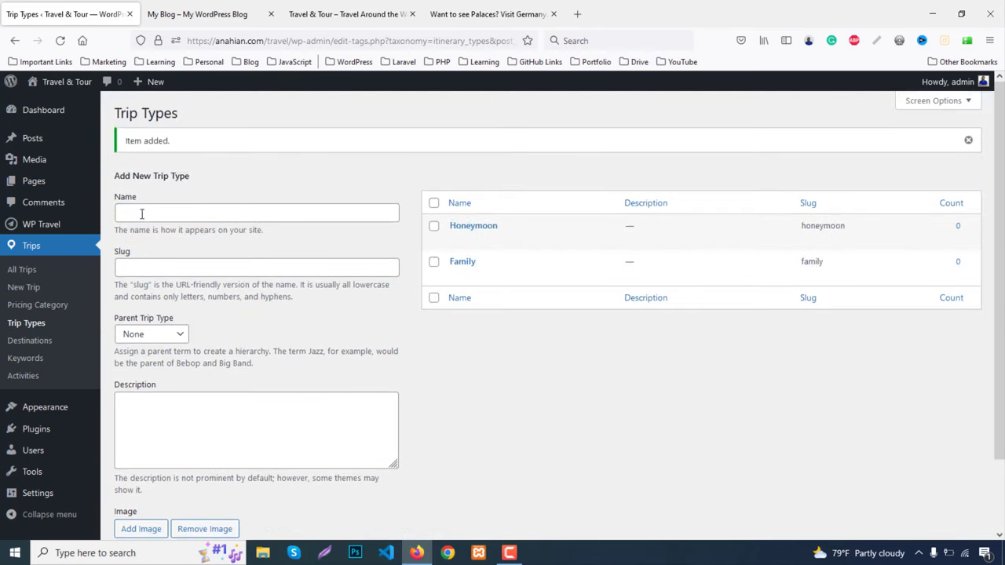
left_click(200, 197)
type("Fun")
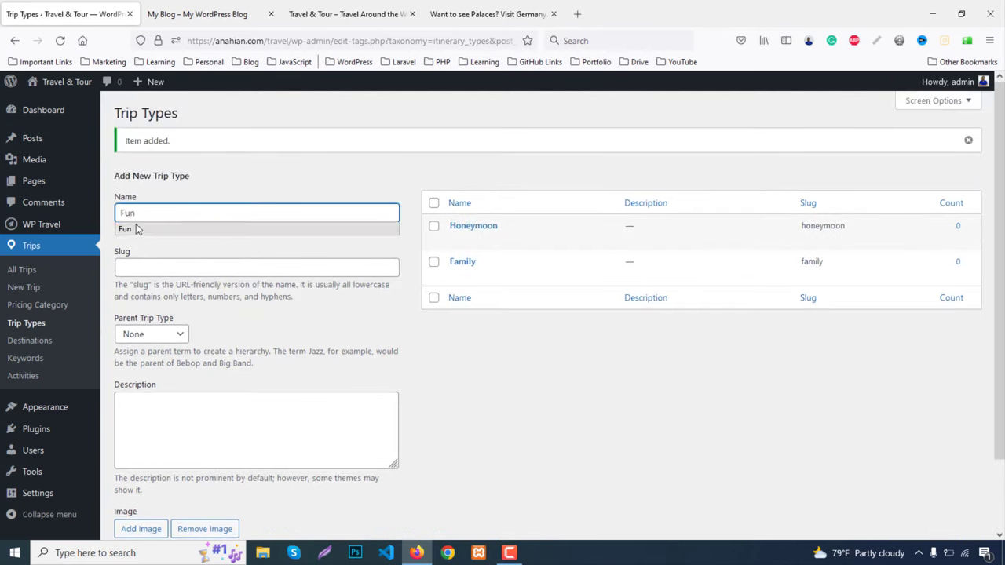
left_click(135, 228)
scroll(179, 435, "down", 2)
left_click(157, 475)
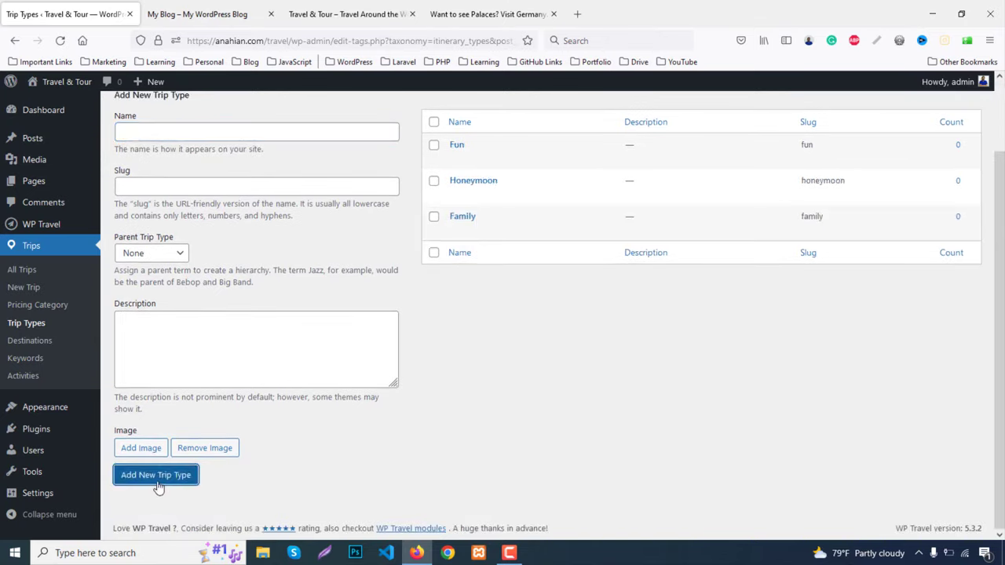
Add Hiking and Holidays as trip types, then go to Pricing Categories
left_click(149, 131)
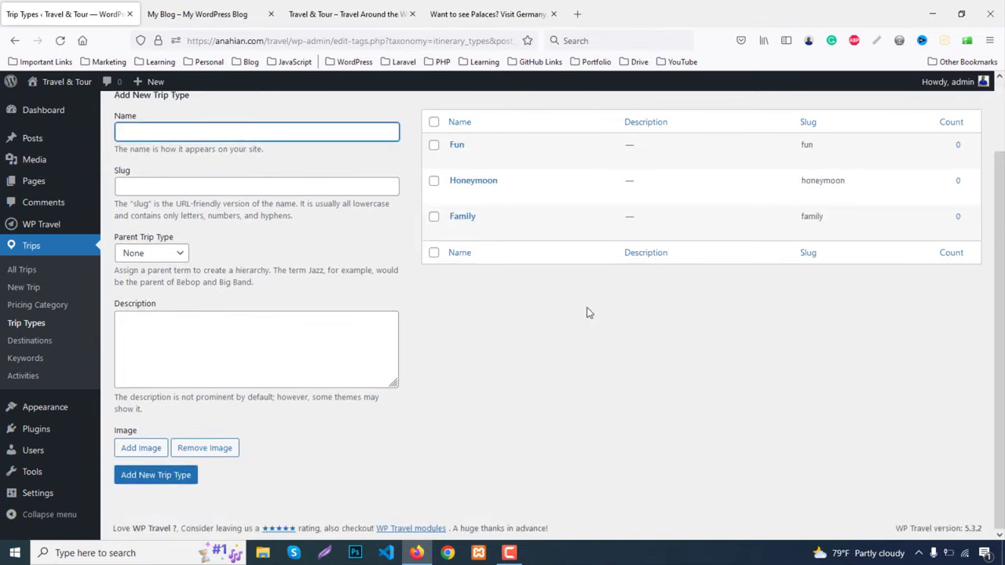
type("Hiking")
key("Return")
left_click(488, 14)
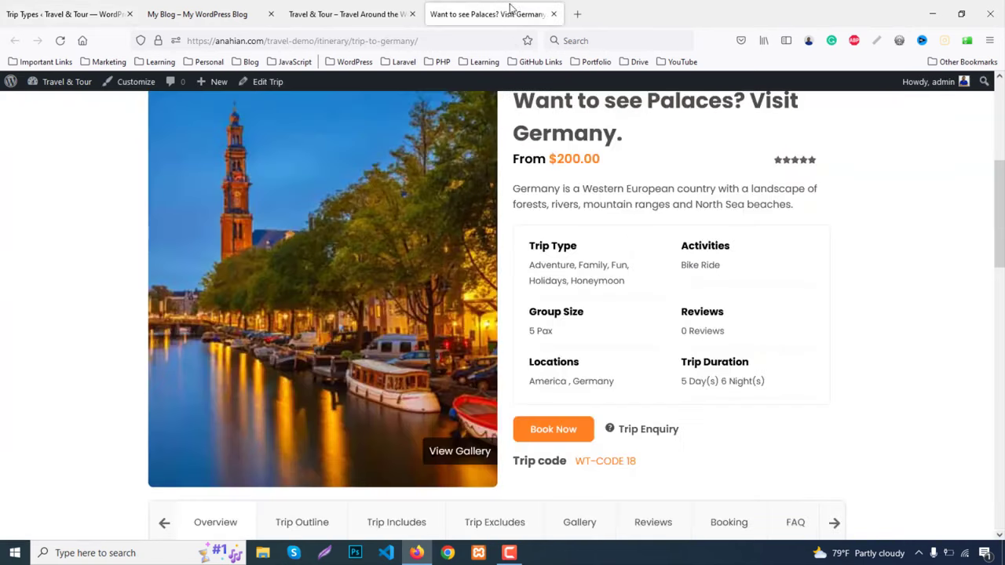
left_click(110, 16)
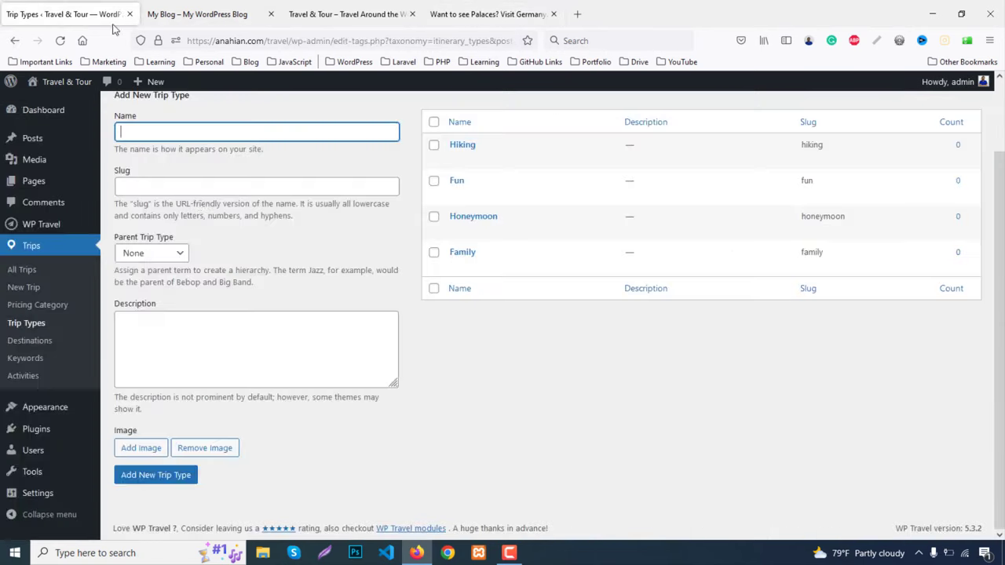
left_click(127, 135)
type("Holid")
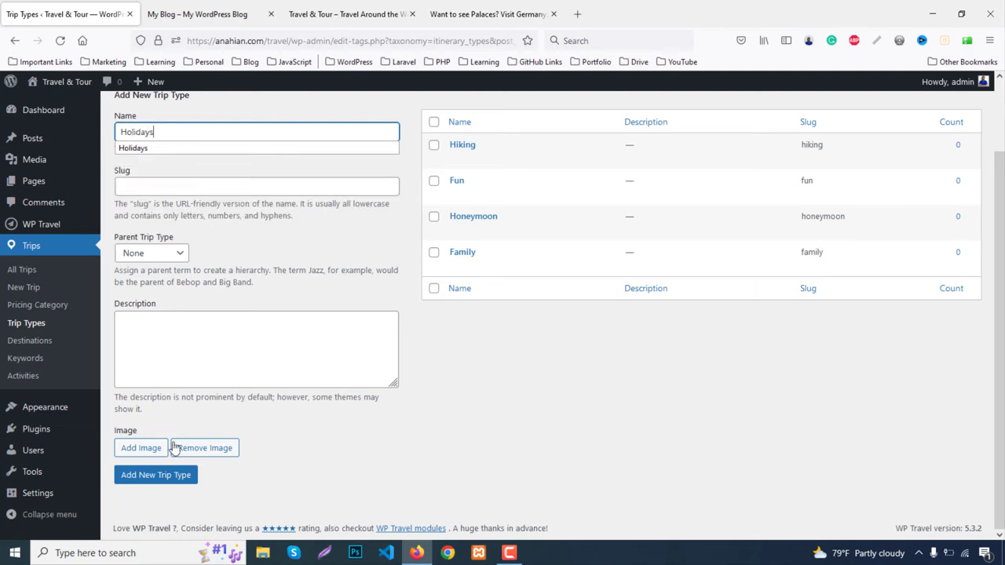
type("ays")
left_click(179, 476)
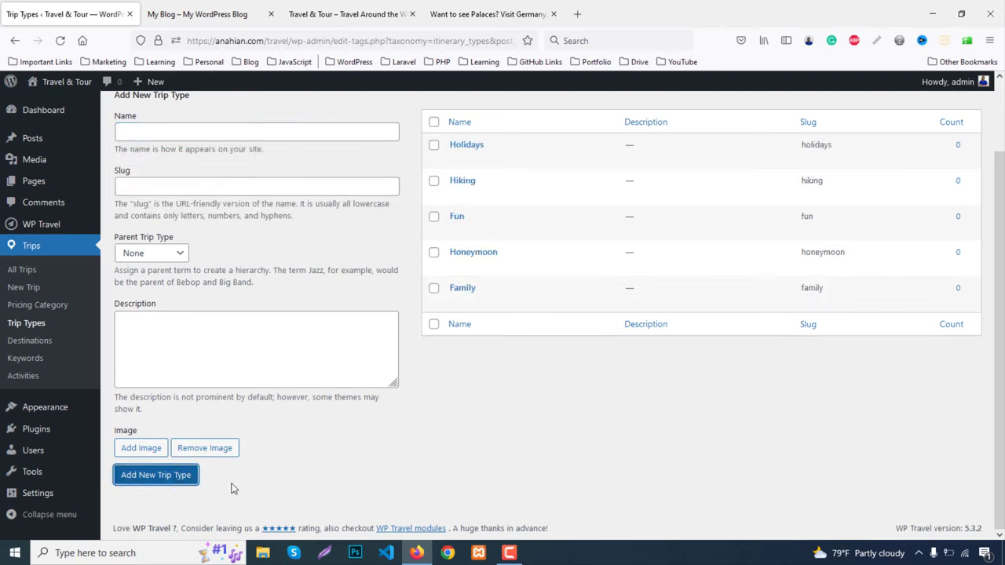
left_click(32, 306)
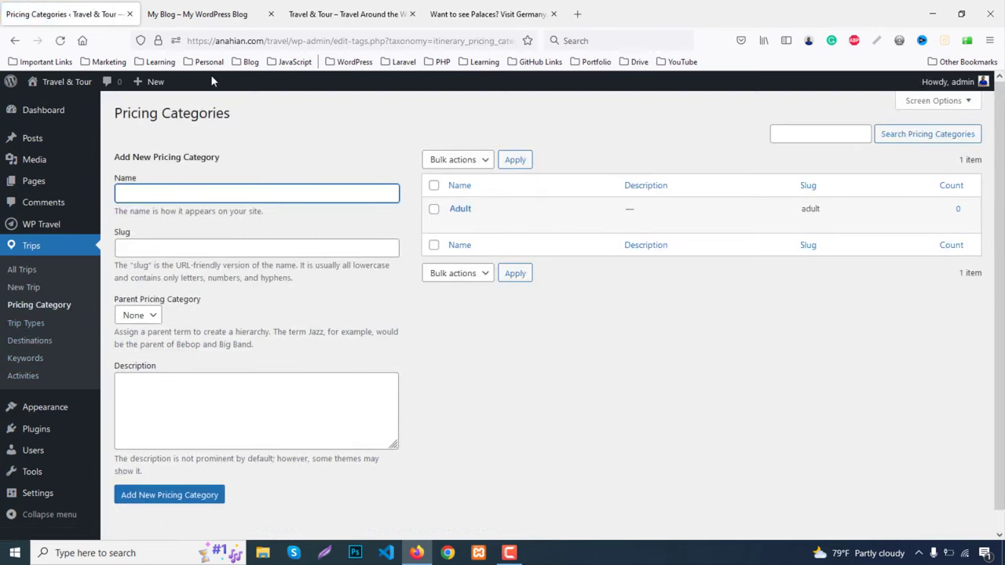
Permanently delete the Adult pricing category
mouse_move(476, 222)
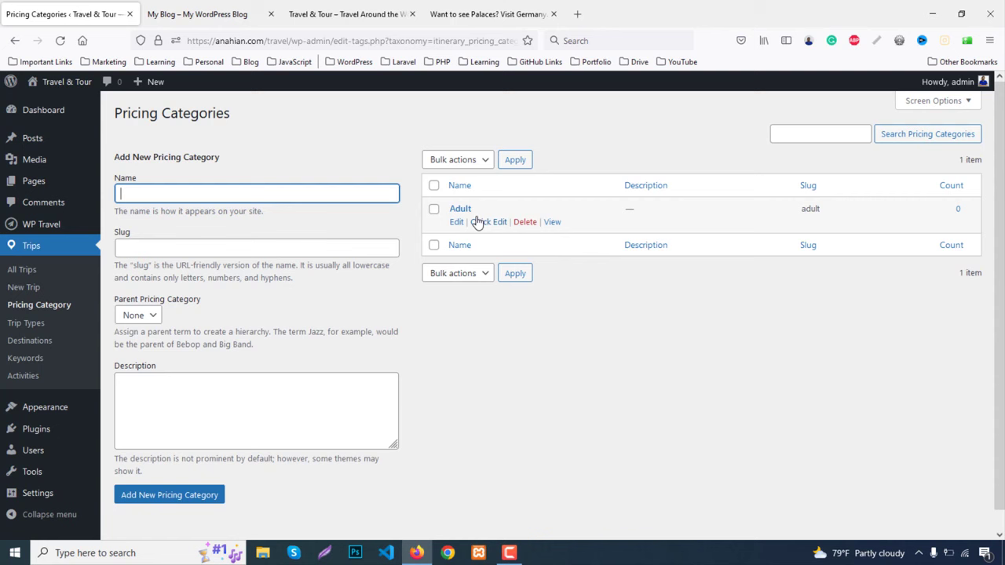
left_click(525, 224)
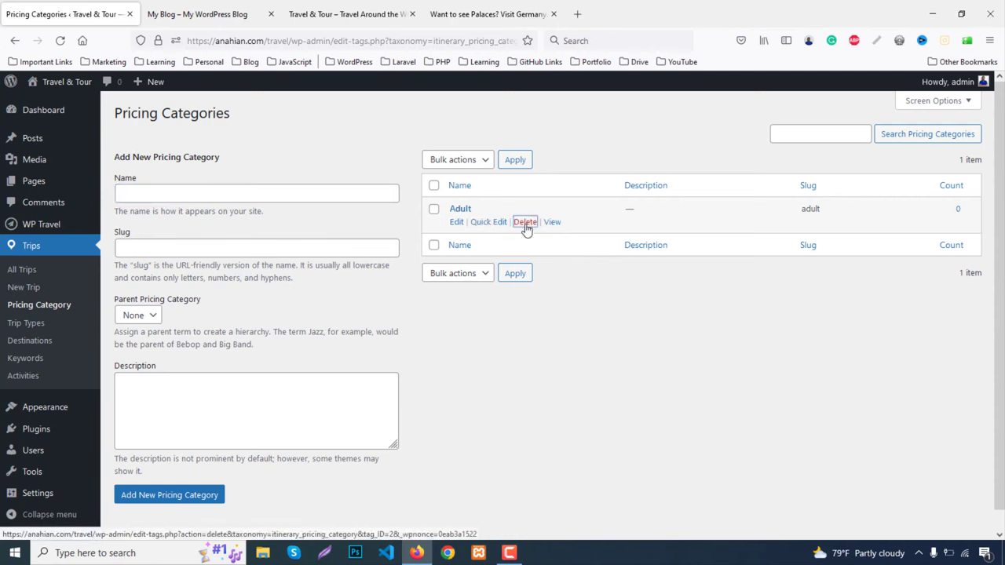
left_click(558, 337)
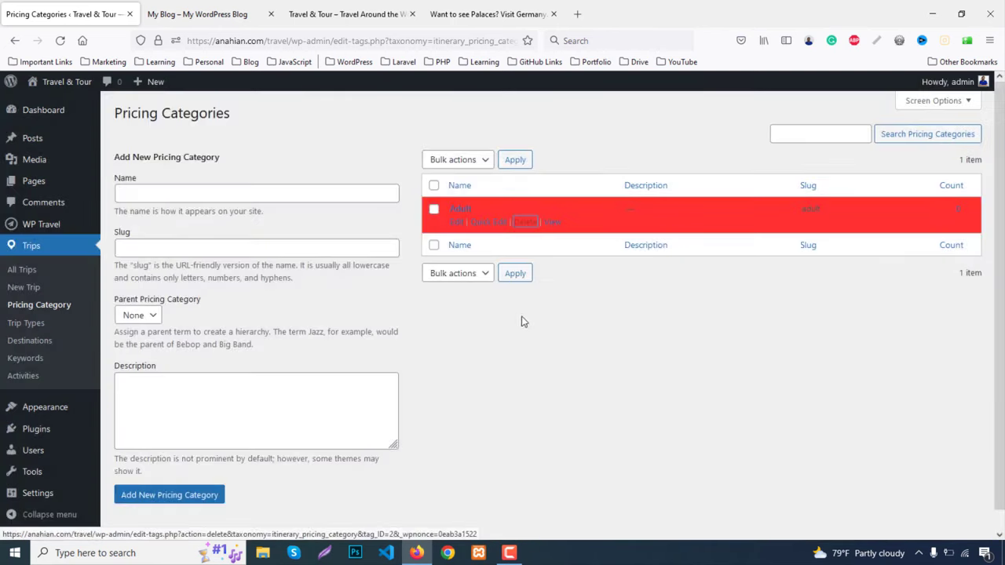
Add Standard, Premium and Pro as pricing categories
left_click(209, 198)
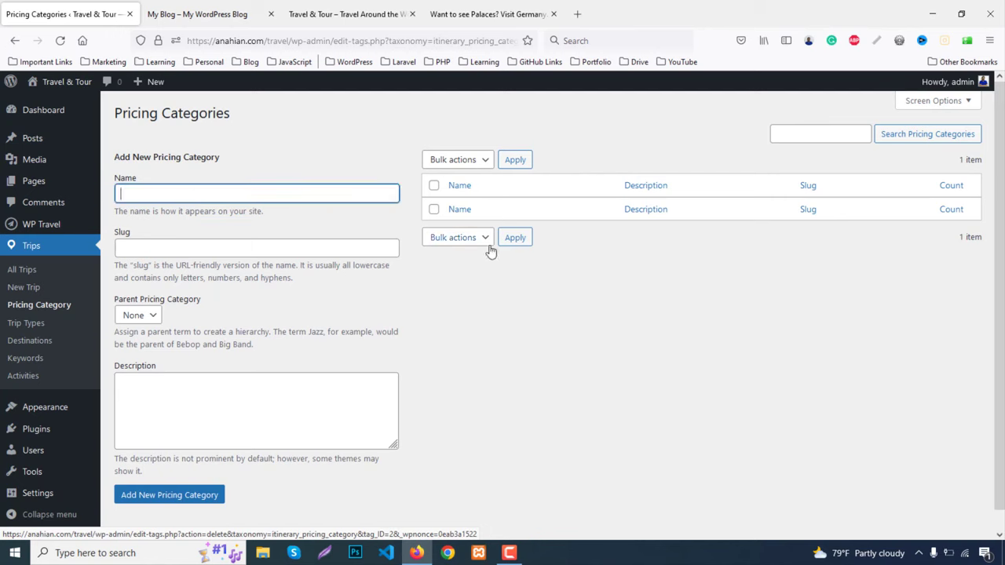
type("Standard")
left_click(173, 499)
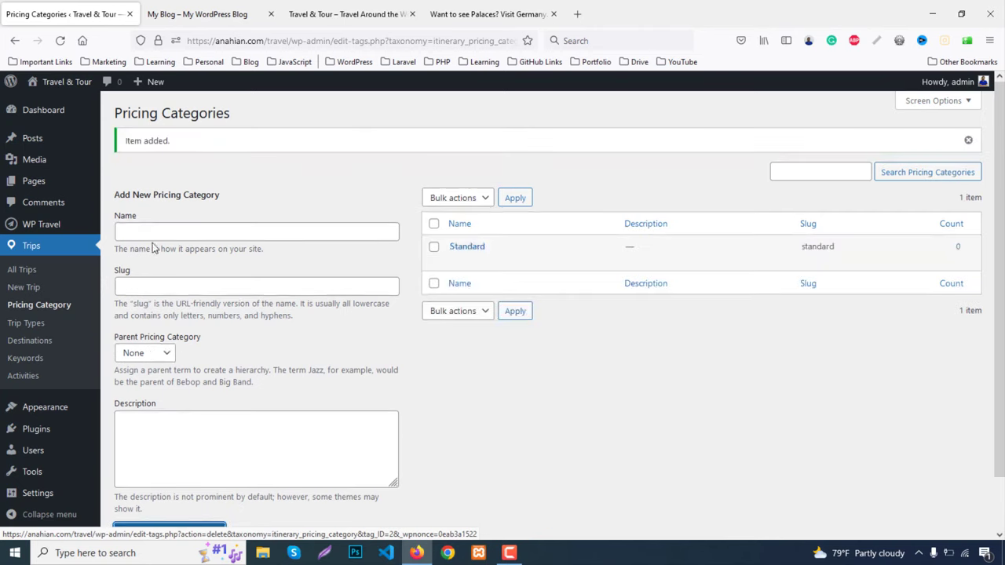
left_click(152, 237)
type("Premium")
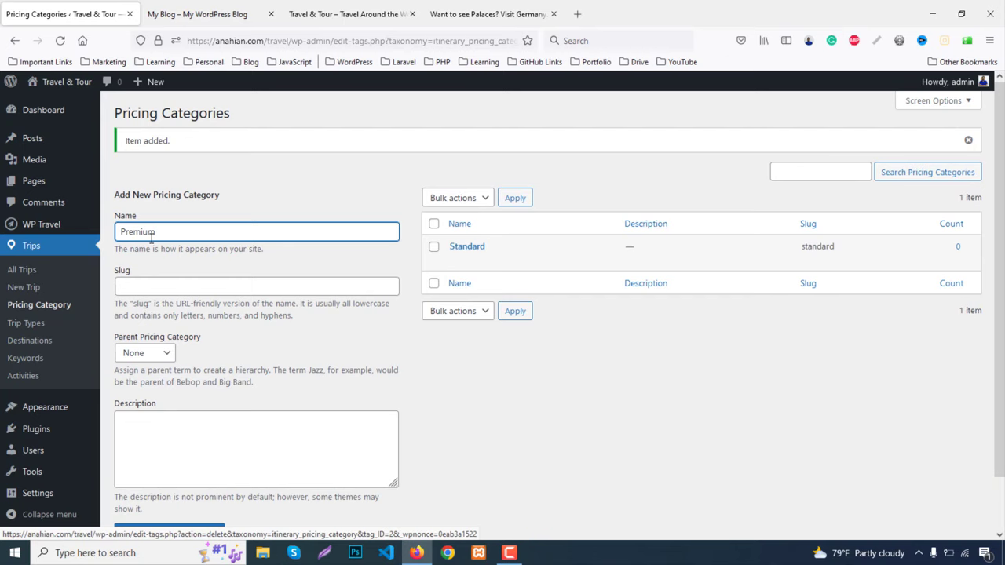
scroll(165, 353, "down", 1)
left_click(180, 475)
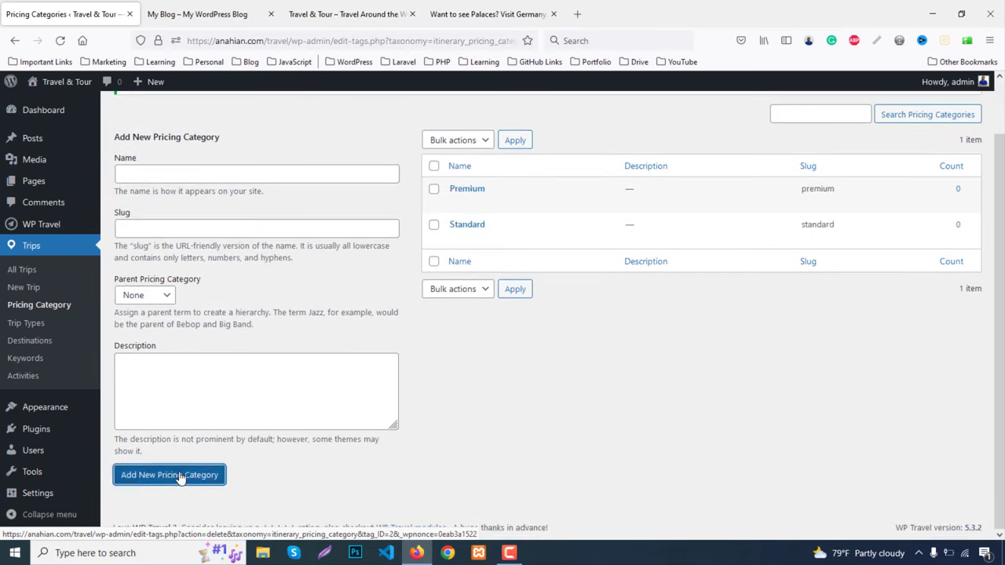
left_click(157, 178)
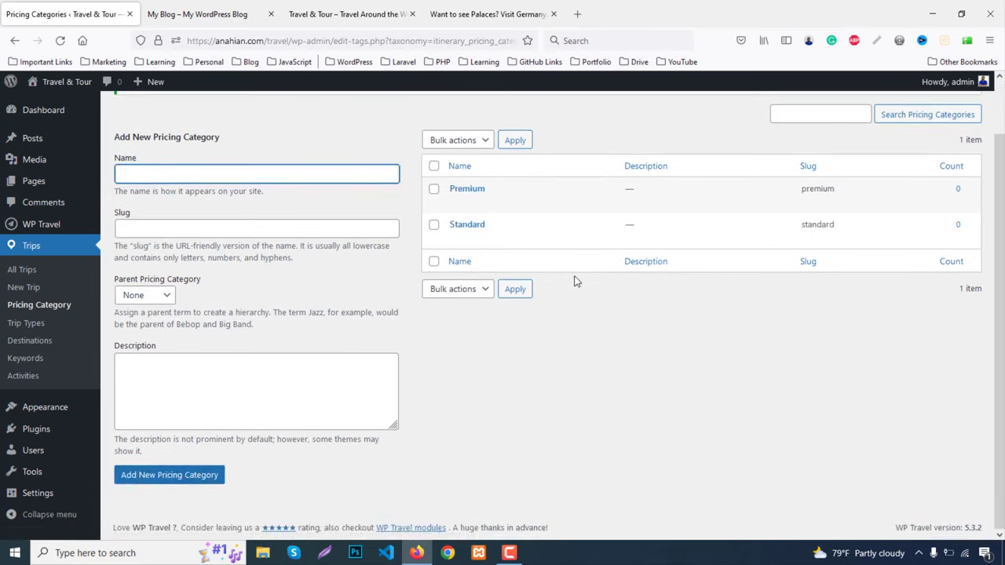
left_click(154, 165)
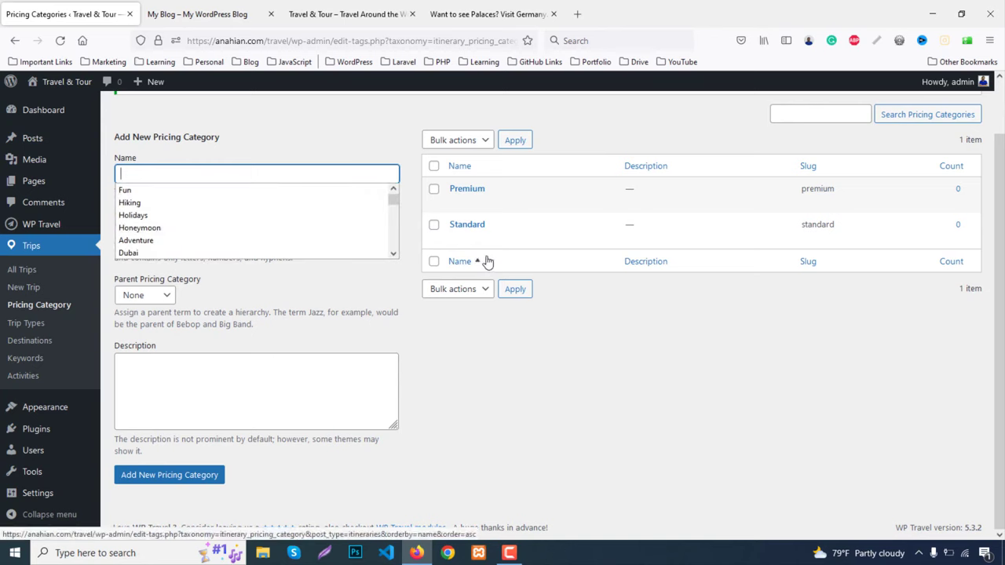
type("Pro")
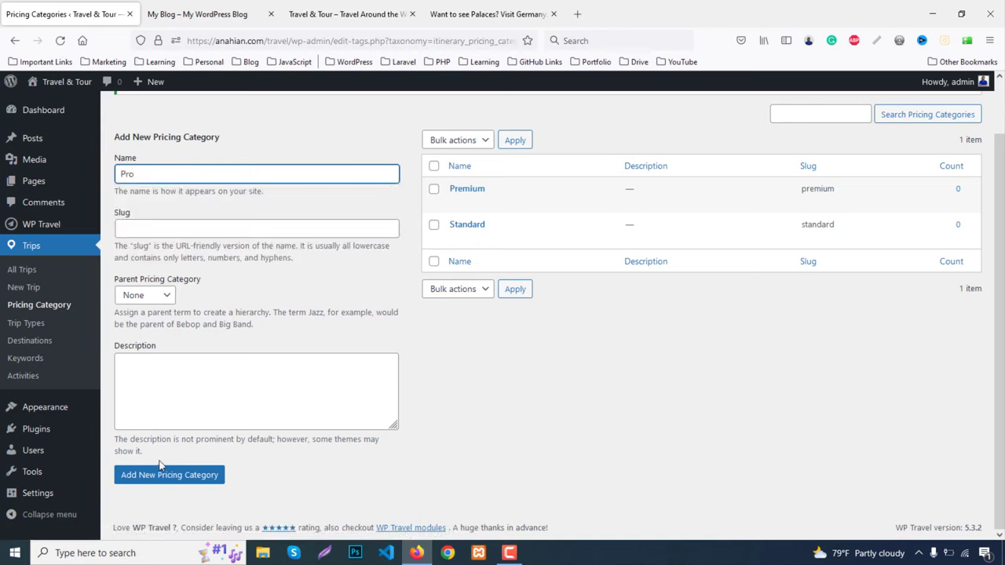
left_click(166, 477)
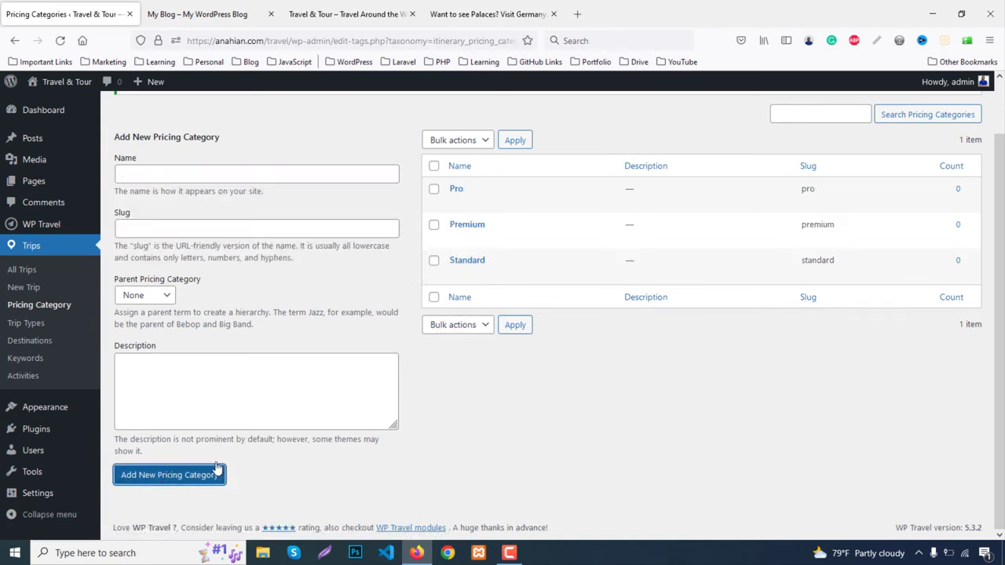
Browse the demo's America listing and Germany trip page, then return to the admin Trips list
mouse_move(456, 281)
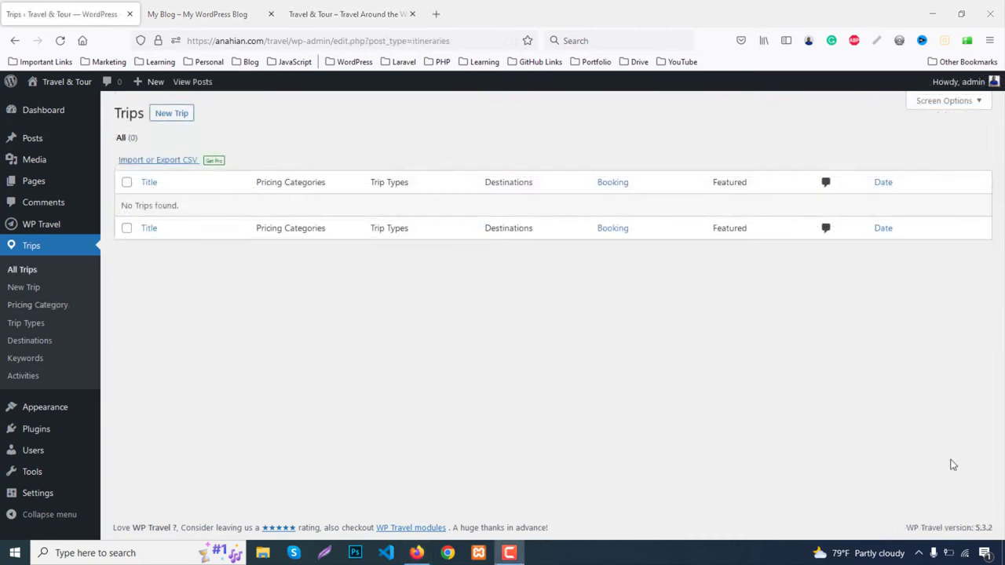
left_click(386, 24)
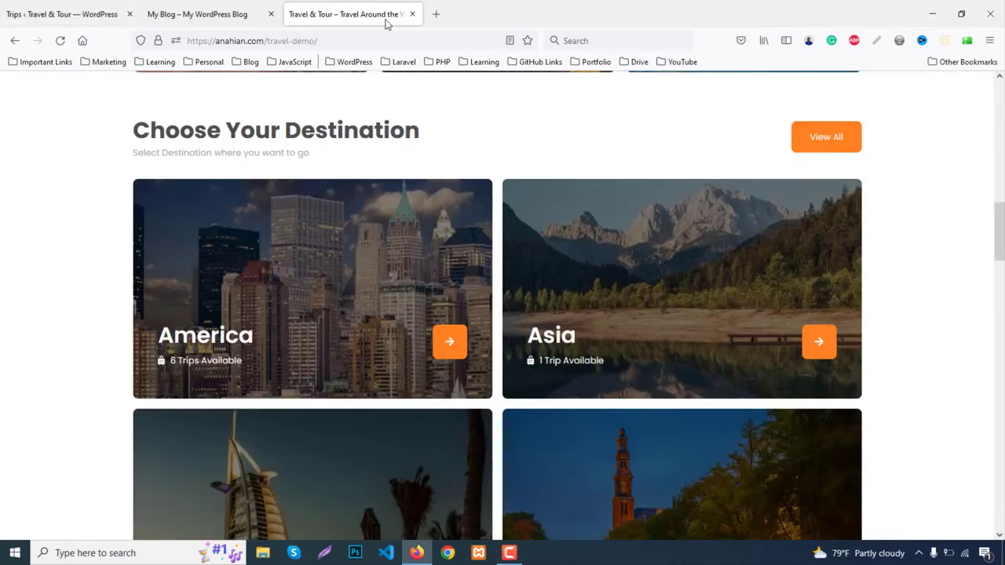
scroll(555, 170, "up", 5)
scroll(560, 175, "down", 5)
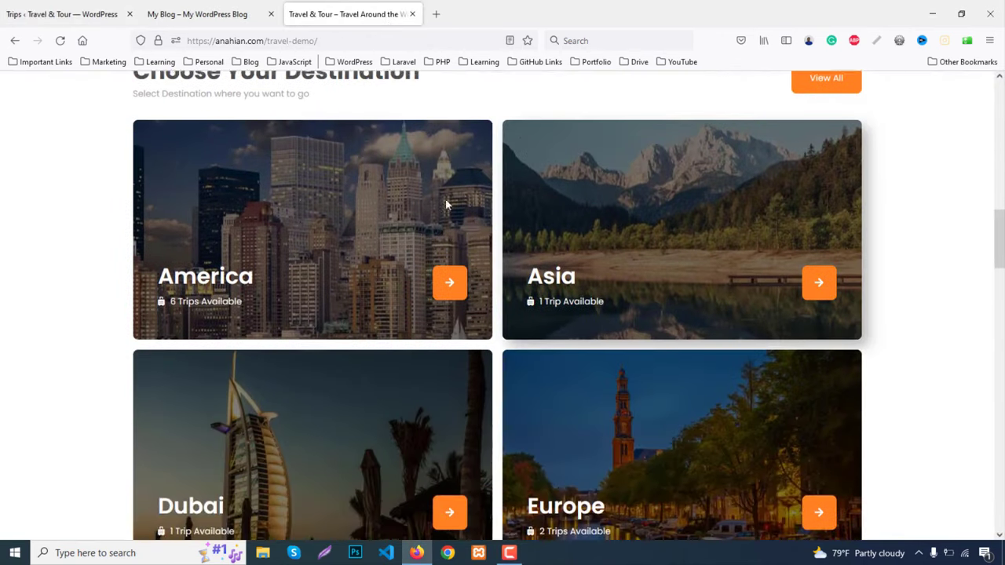
left_click(177, 276)
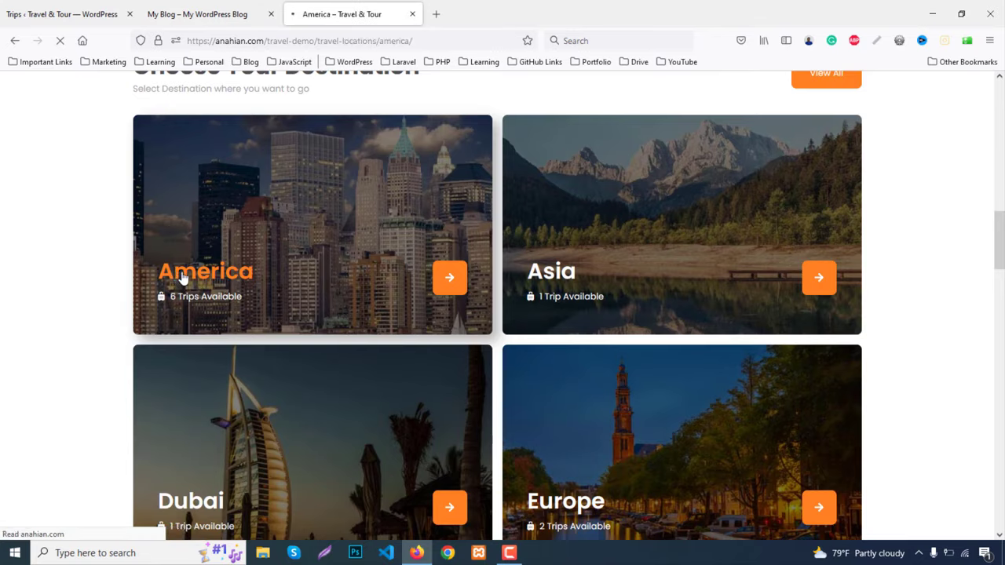
scroll(385, 273, "down", 3)
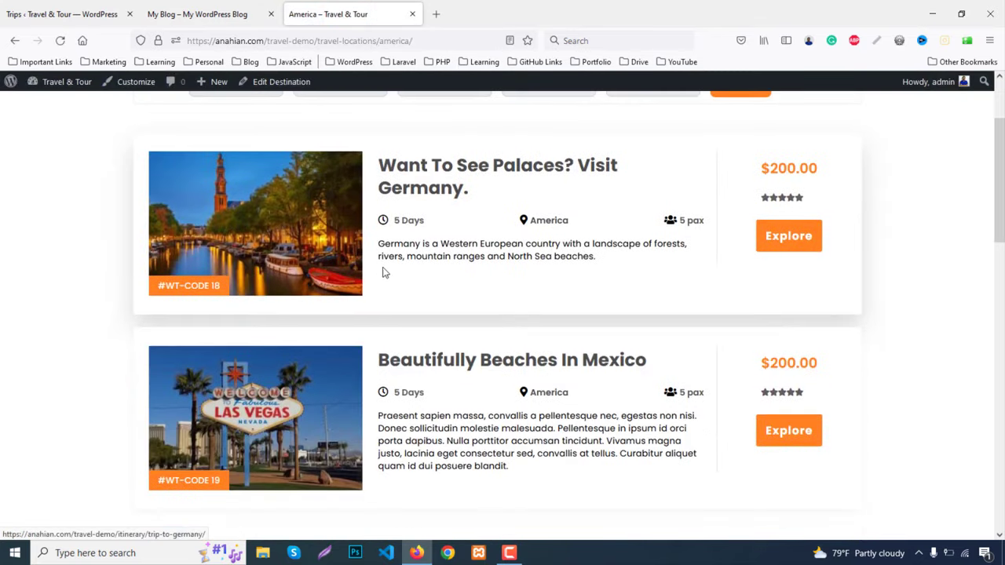
left_click(439, 178)
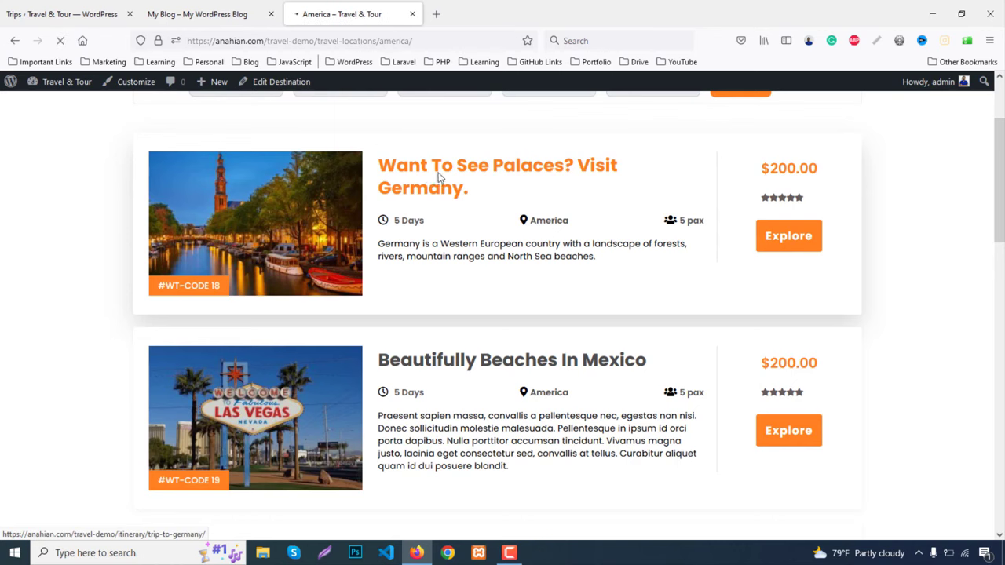
scroll(523, 234, "down", 6)
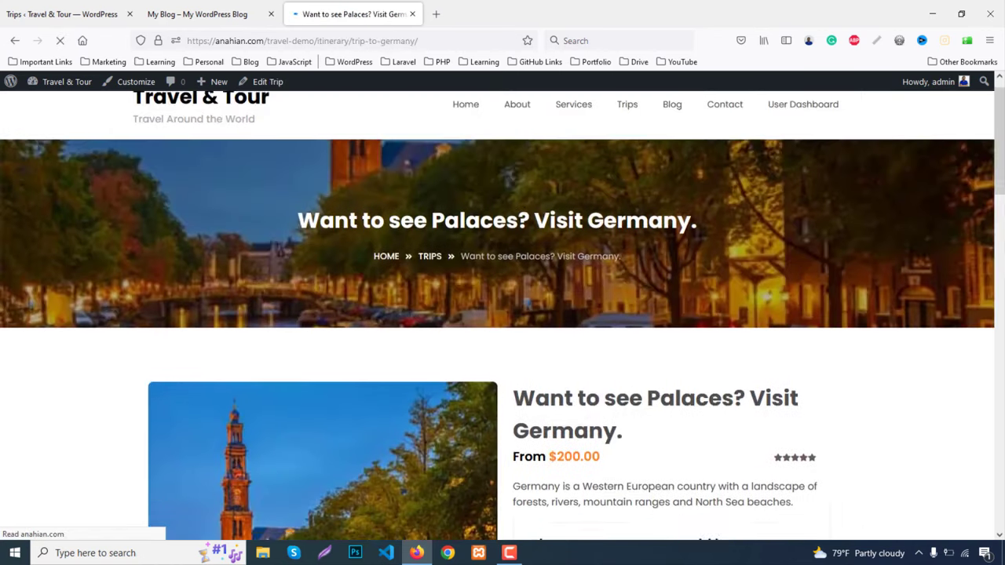
scroll(523, 236, "down", 3)
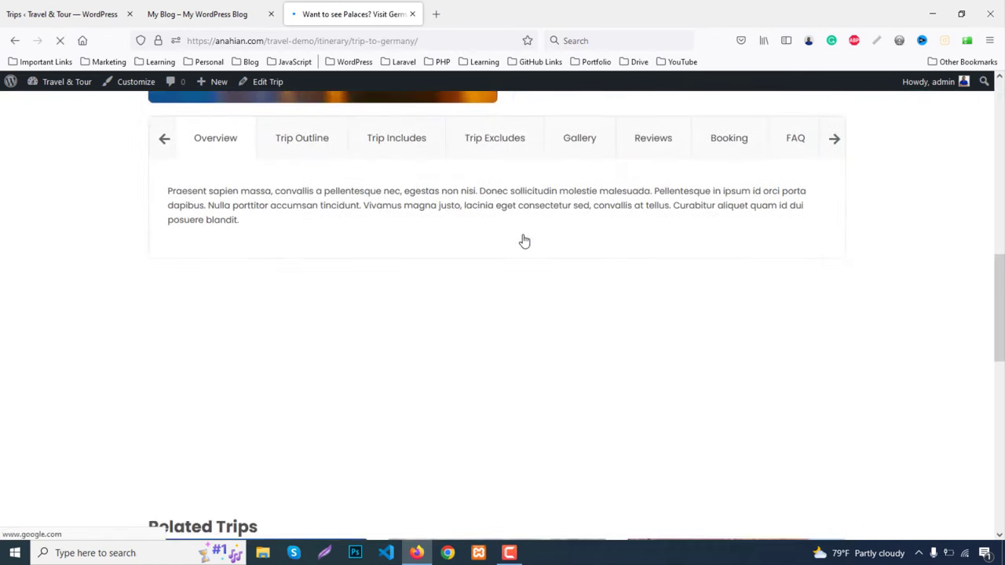
scroll(523, 238, "up", 12)
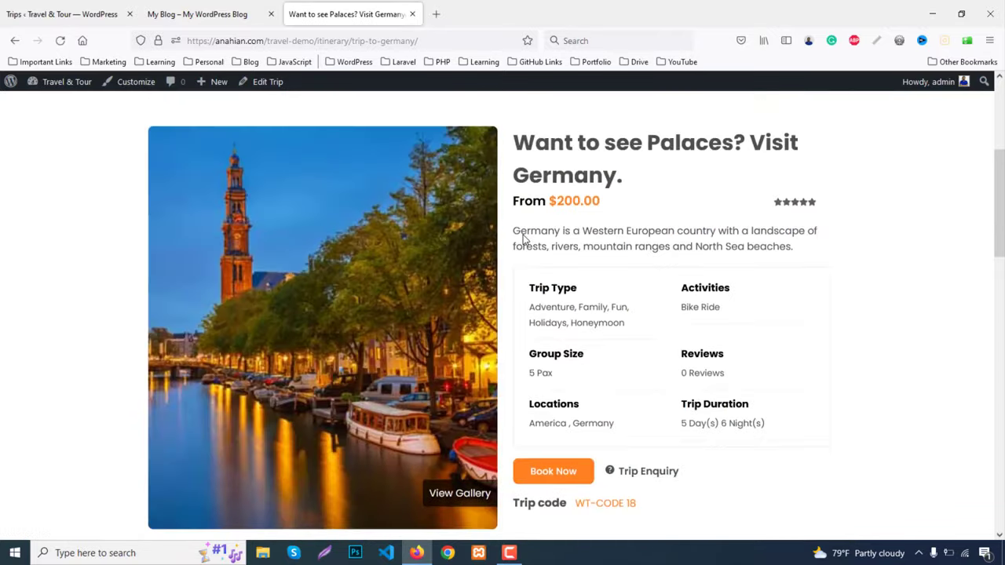
left_click(31, 13)
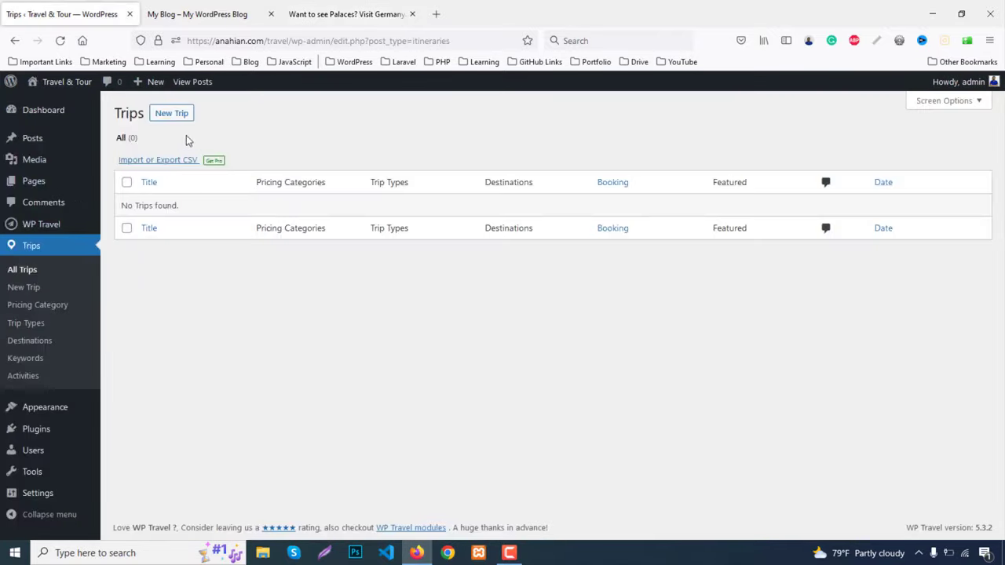
Start a new trip titled with the demo's Germany trip heading
middle_click(171, 115)
left_click(186, 7)
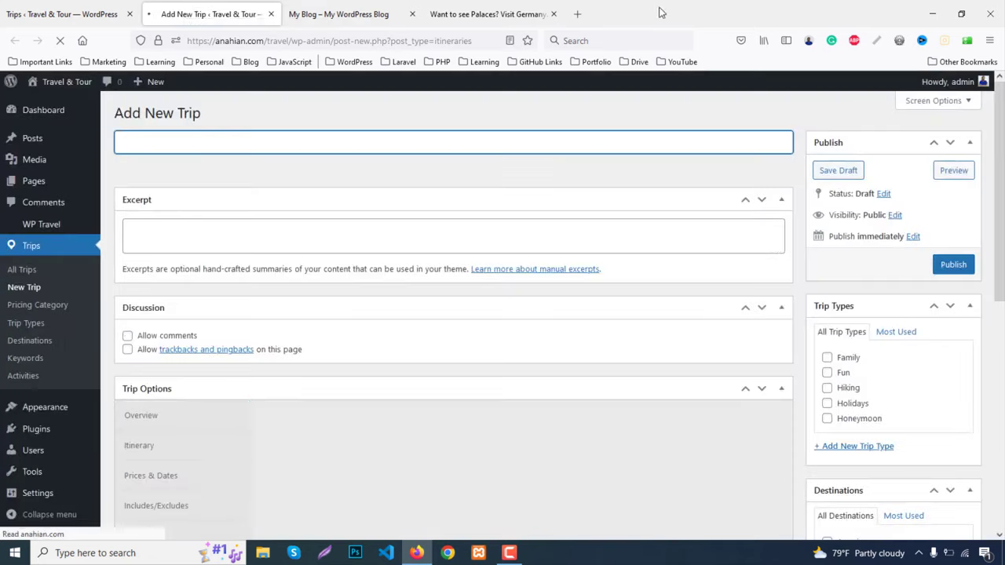
left_click(524, 10)
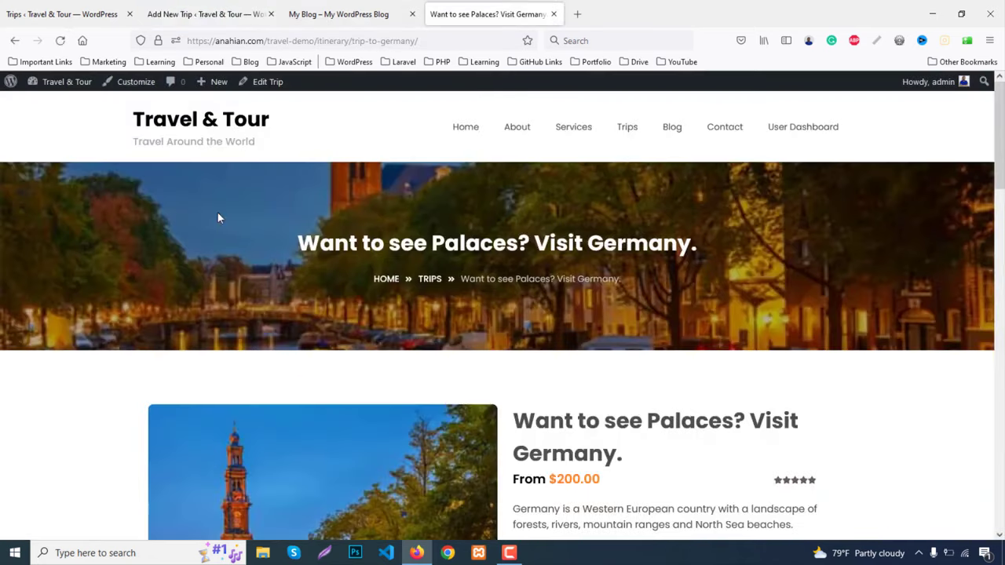
left_click_drag(300, 244, 714, 251)
key("ctrl+c")
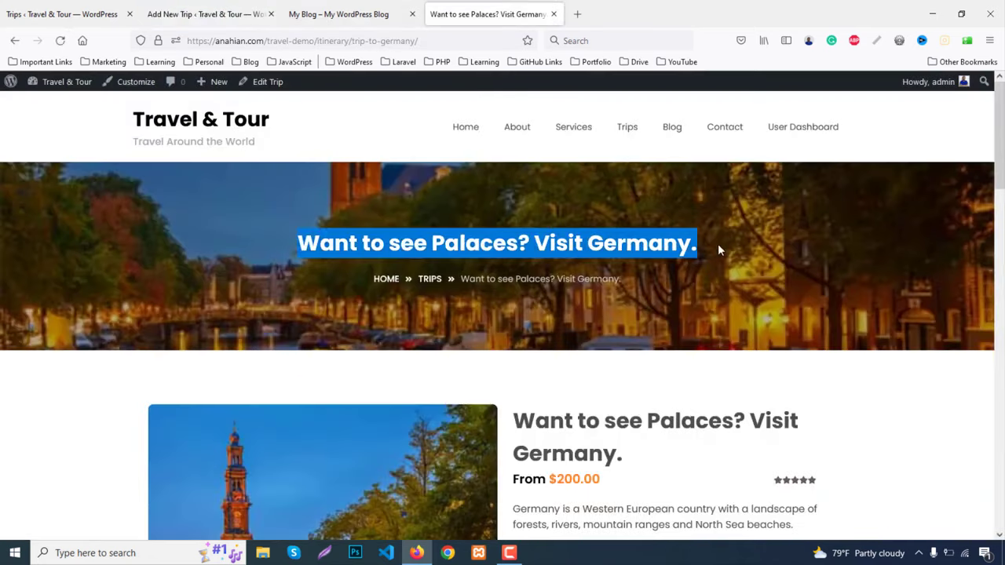
left_click(206, 14)
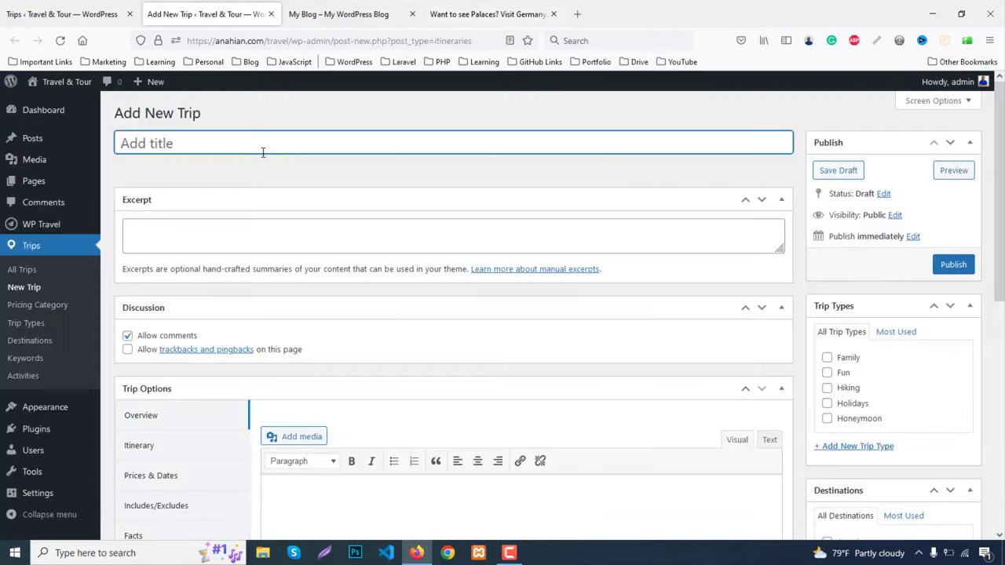
key("ctrl+v")
Paste the demo's Germany description into the trip excerpt and overview
left_click(436, 14)
scroll(621, 295, "down", 3)
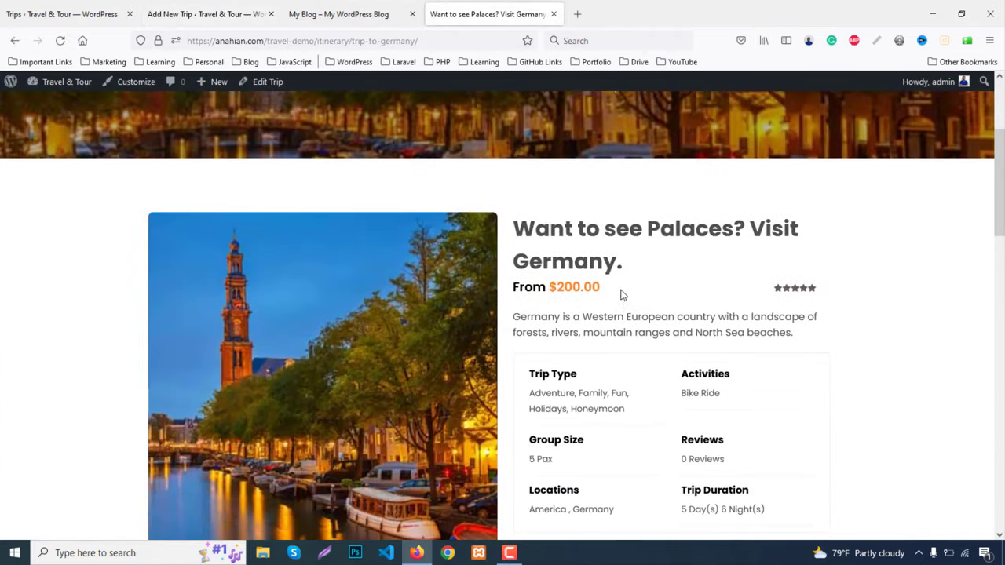
scroll(549, 279, "down", 1)
left_click_drag(515, 252, 820, 270)
key("ctrl+c")
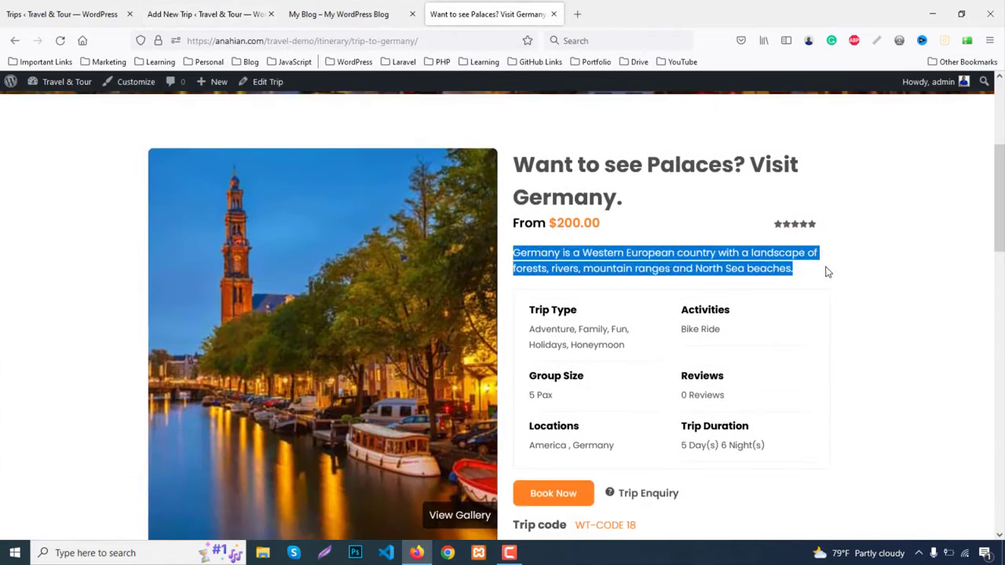
left_click(228, 14)
left_click(212, 239)
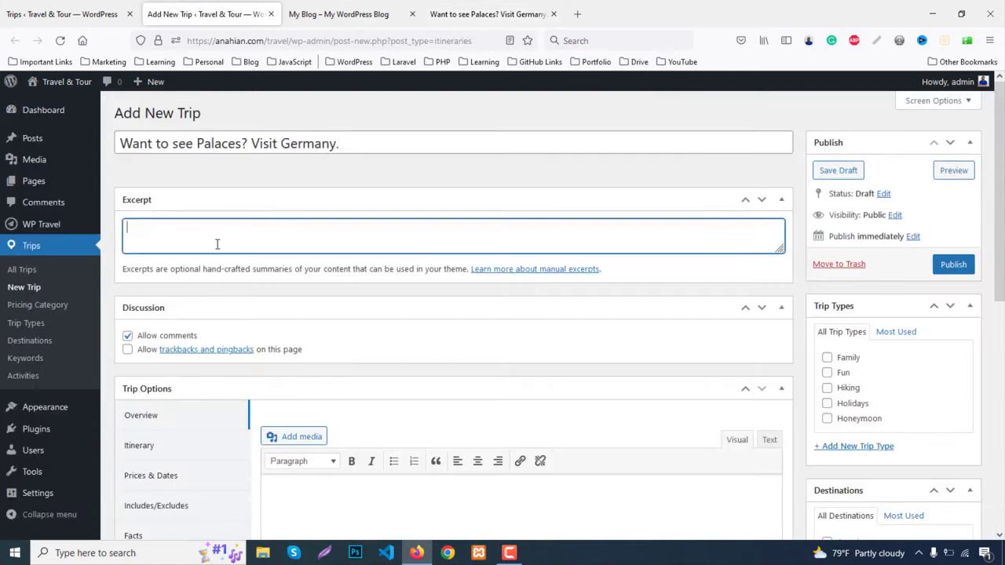
key("ctrl+v")
scroll(510, 300, "down", 3)
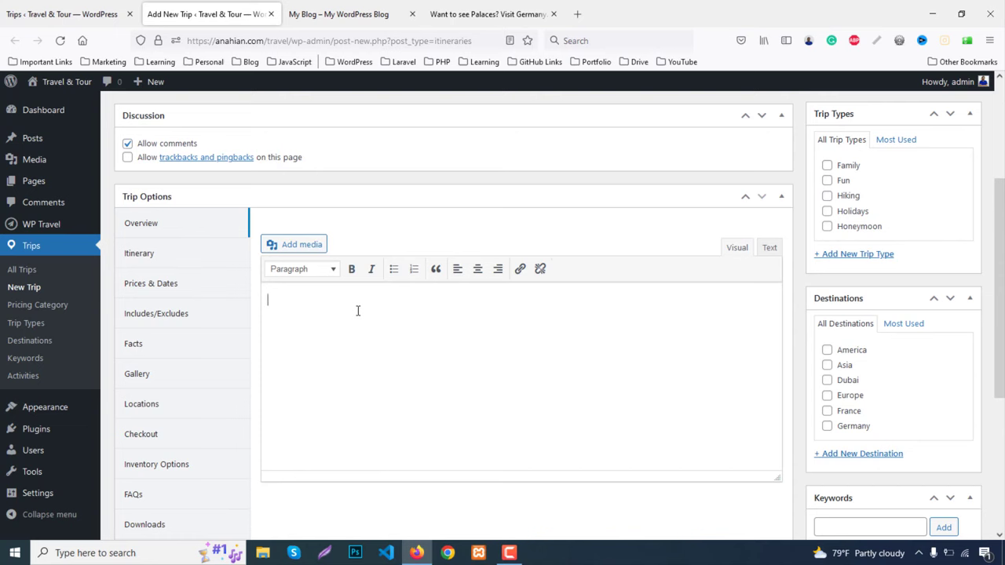
key("ctrl+v")
Paste the Germany description twice into the Trip Outline editor
scroll(440, 316, "down", 3)
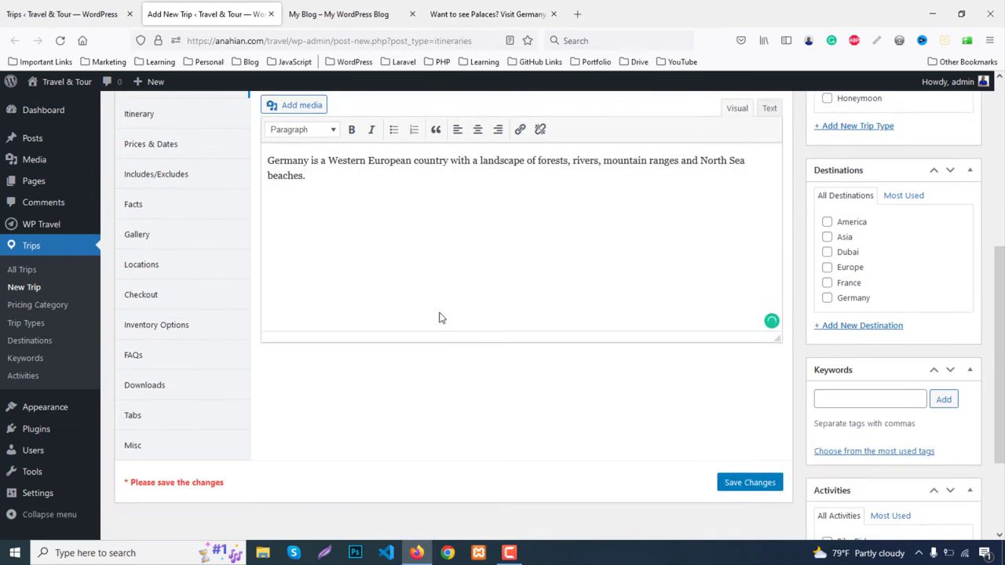
scroll(440, 316, "up", 3)
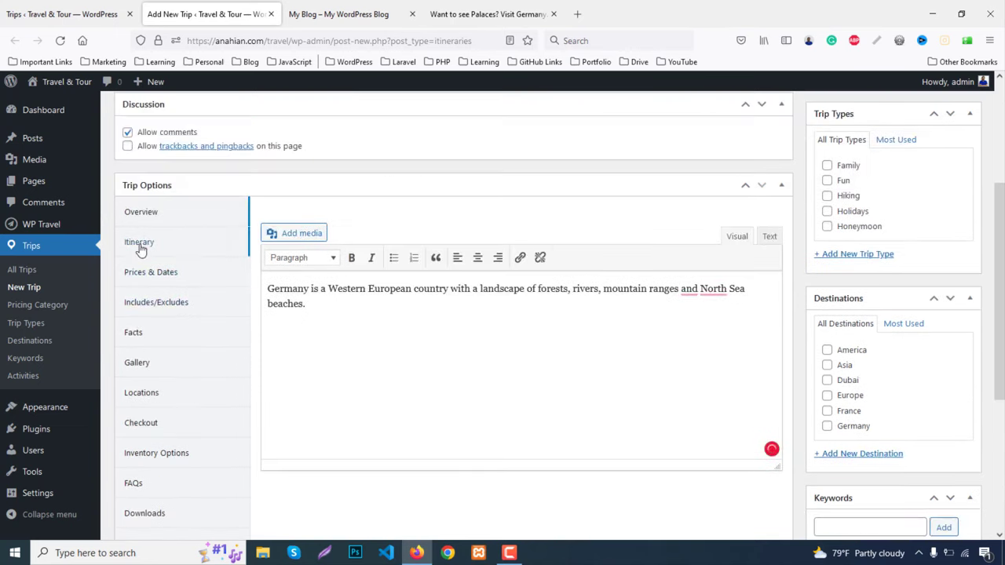
left_click(139, 245)
scroll(467, 327, "down", 2)
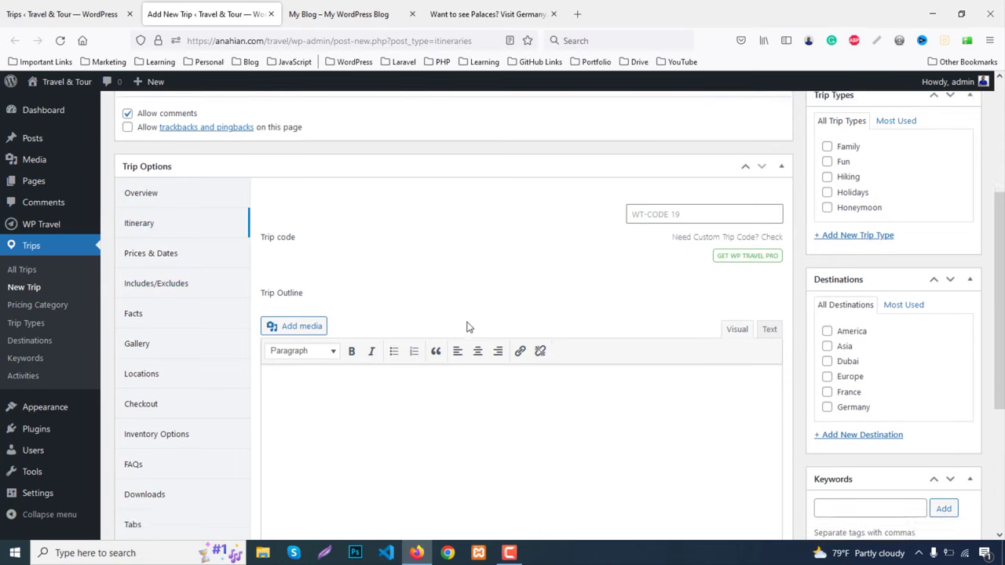
scroll(467, 327, "down", 2)
key("ctrl+v")
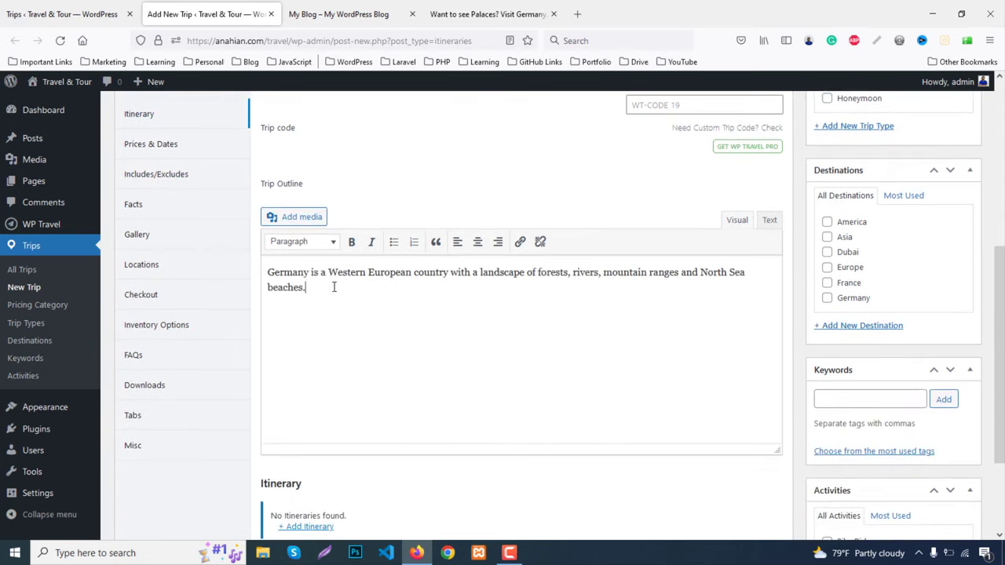
key("ctrl+v")
scroll(408, 344, "down", 3)
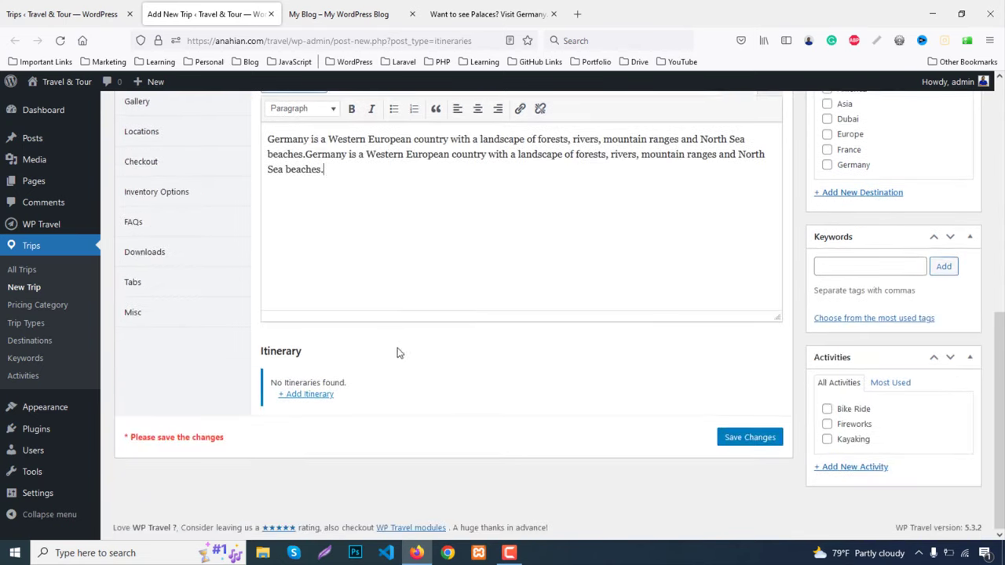
Copy the demo trip's Your Plan 1 itinerary text
left_click(478, 9)
scroll(427, 259, "down", 5)
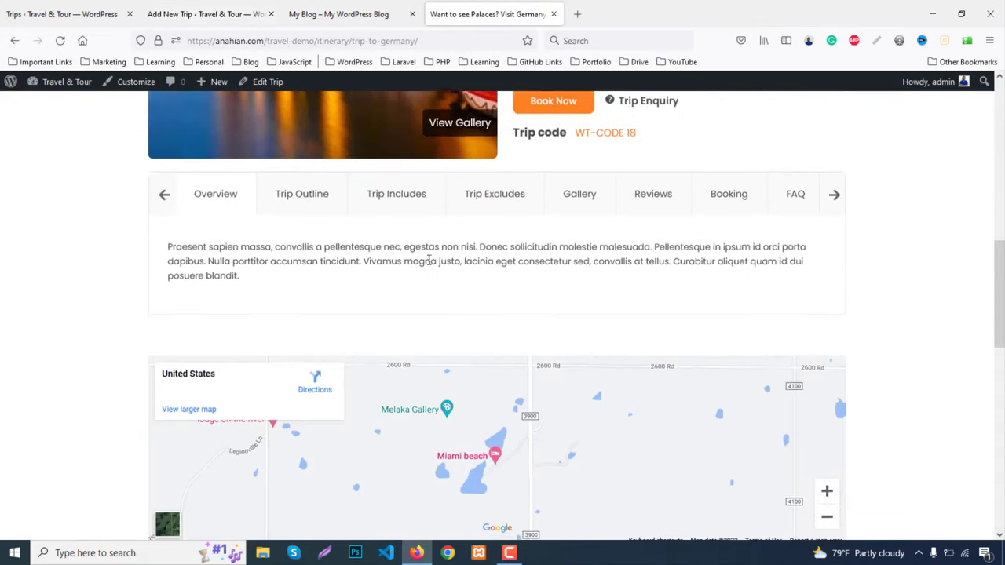
left_click(303, 144)
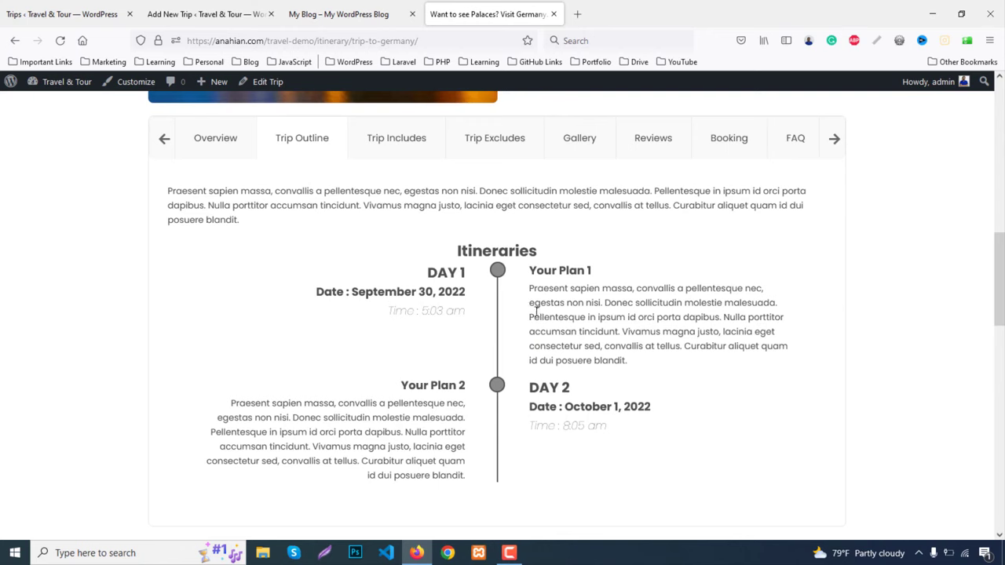
left_click_drag(530, 297, 634, 370)
key("ctrl+c")
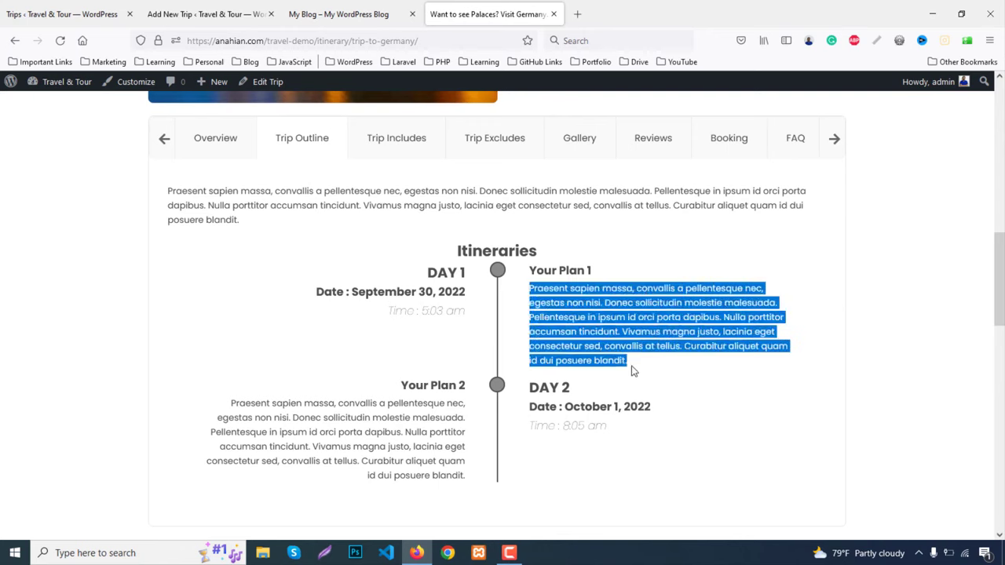
left_click(179, 6)
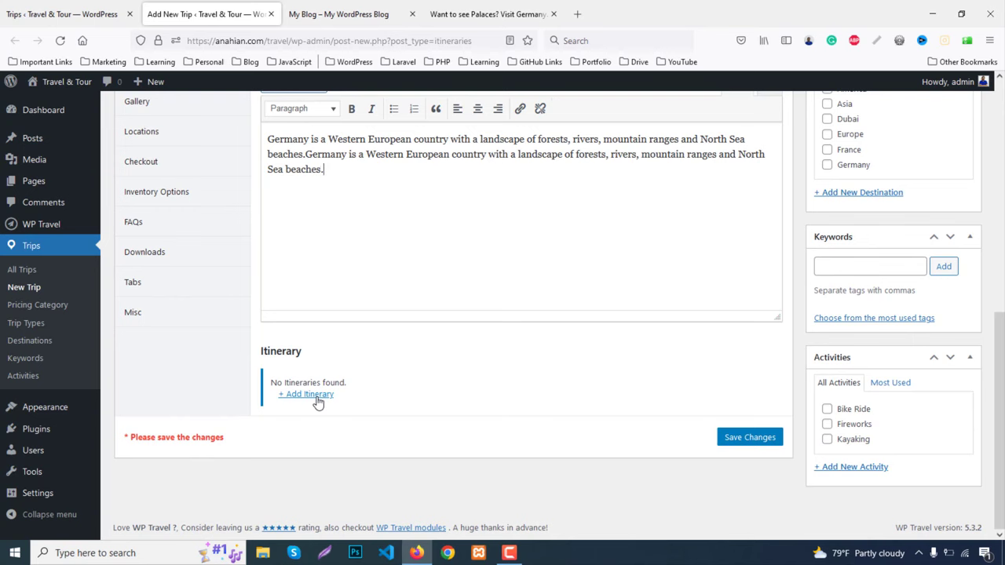
Add an itinerary labelled Day 1, titled Your Plan 1, dated 28 September 2022
left_click(315, 396)
scroll(462, 342, "down", 3)
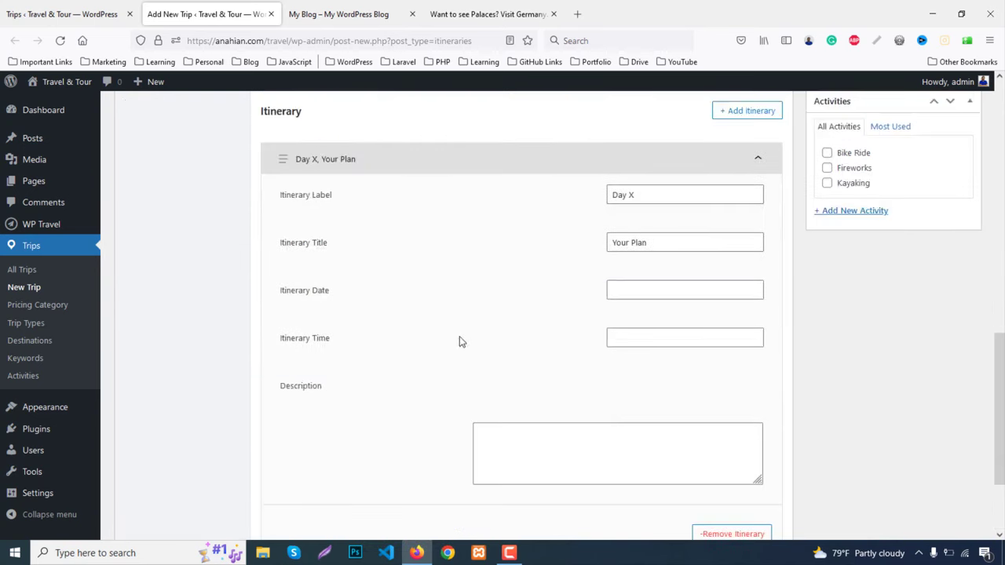
double_click(632, 194)
type("1")
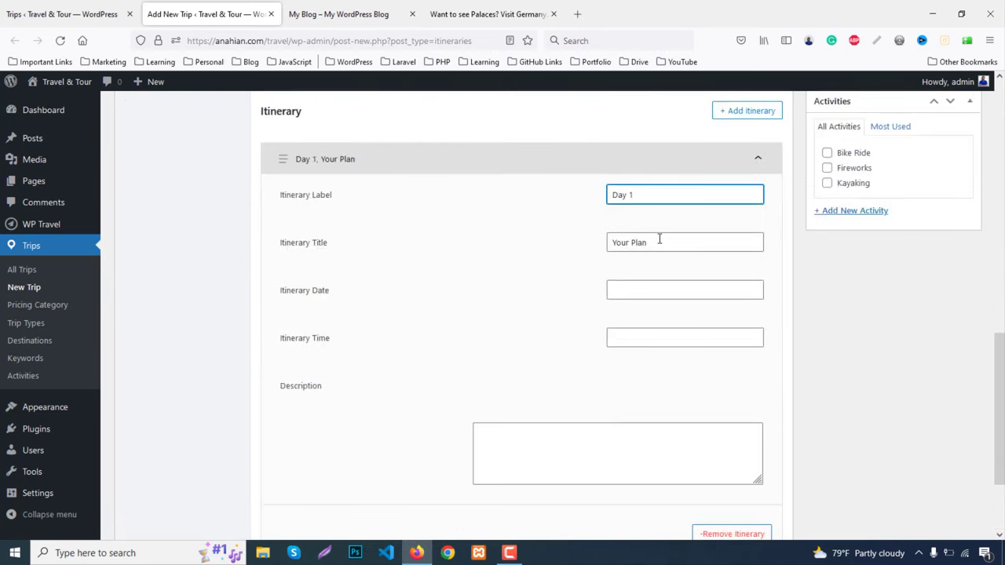
left_click(660, 240)
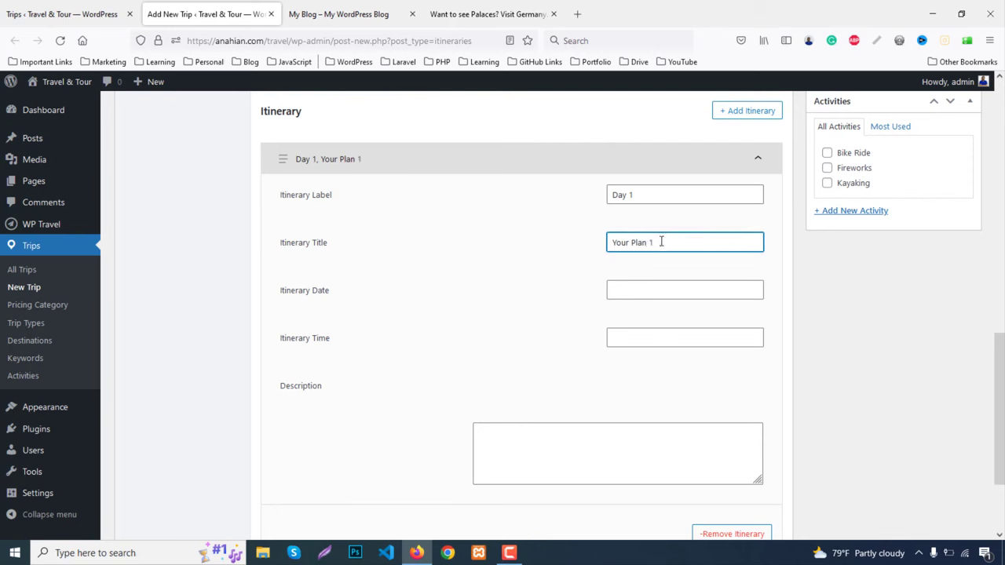
left_click(637, 291)
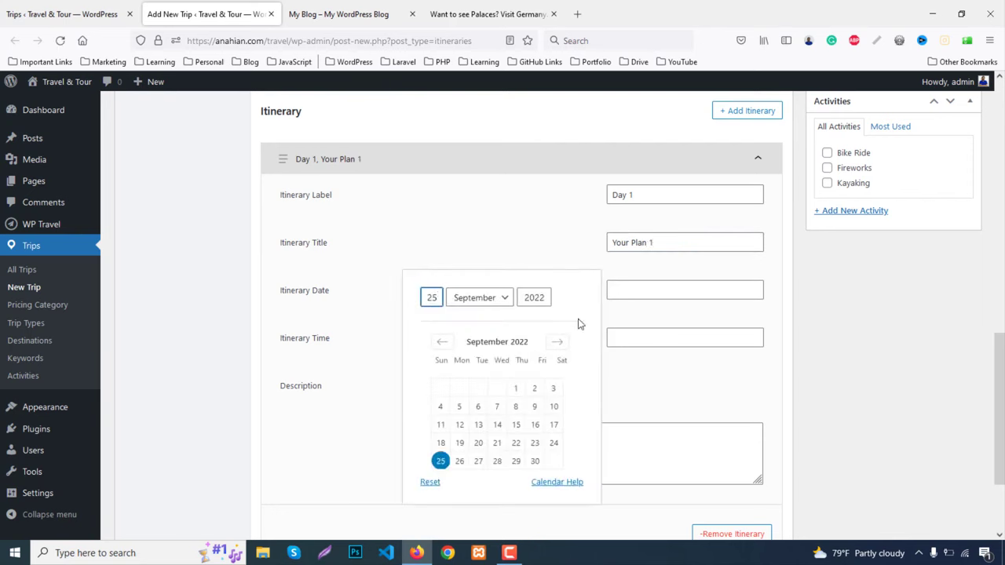
left_click(497, 461)
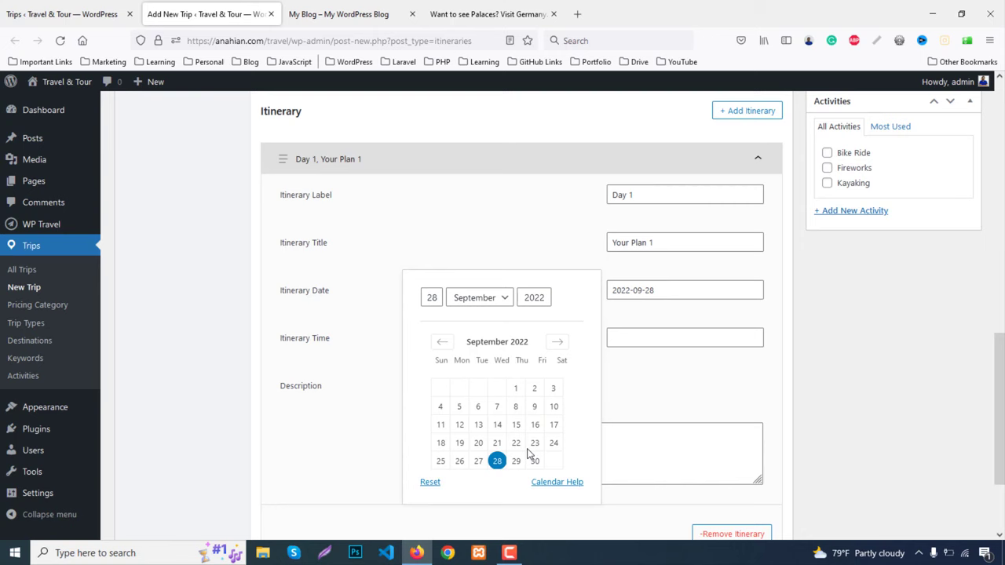
Set the itinerary time to 08:30, paste the sample description, and collapse the item
left_click(642, 337)
scroll(552, 357, "down", 1)
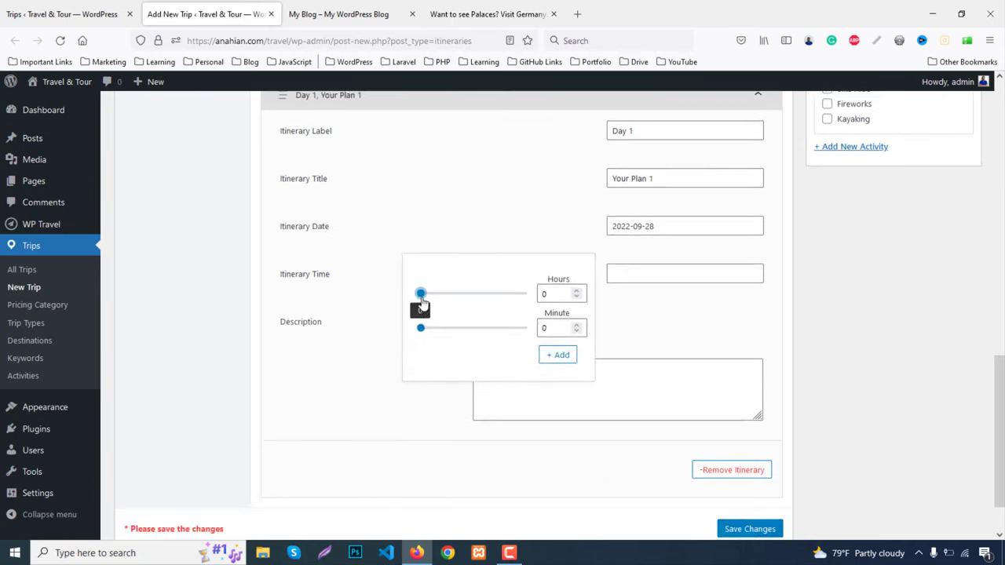
left_click_drag(421, 294, 476, 331)
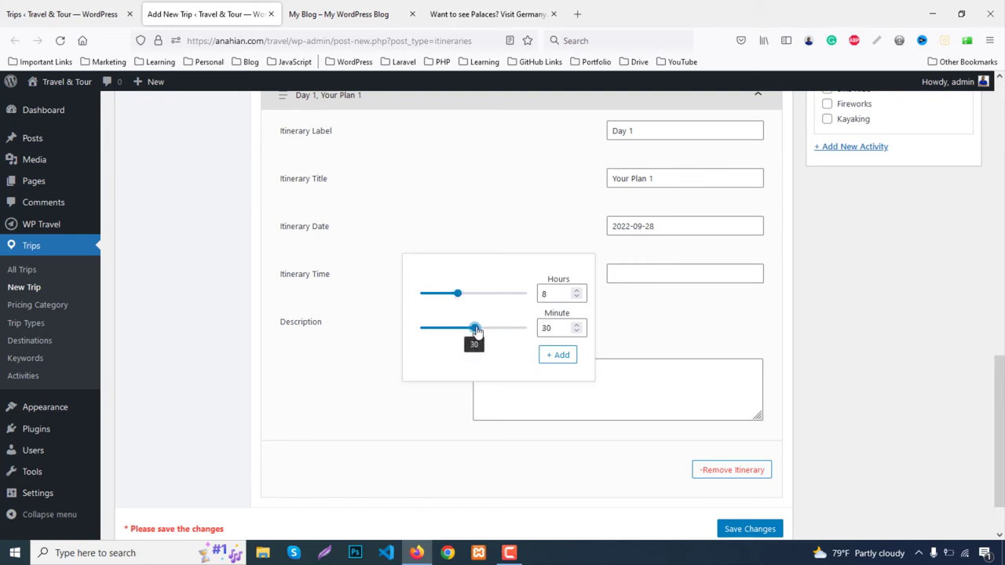
left_click(558, 358)
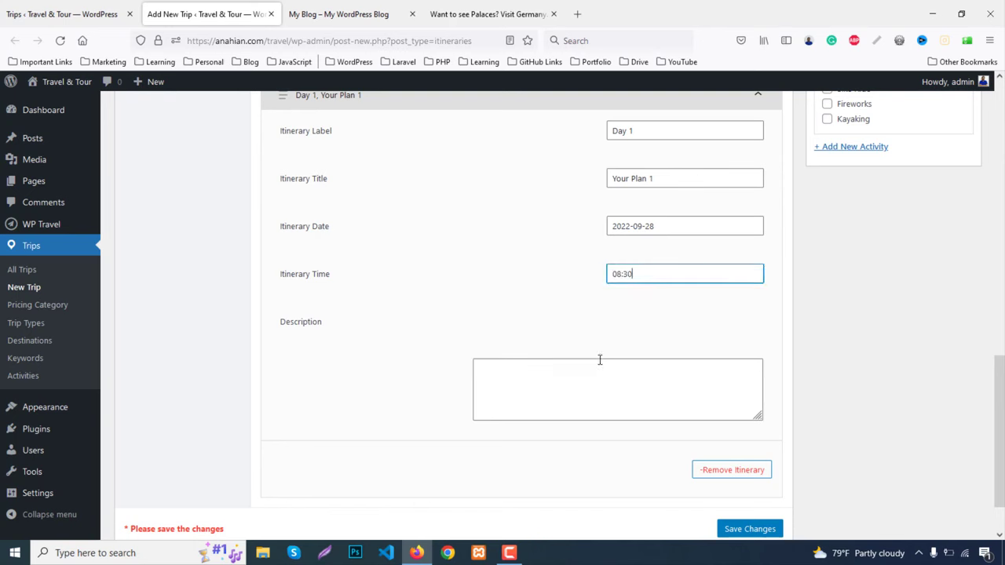
left_click(508, 377)
key("ctrl+v")
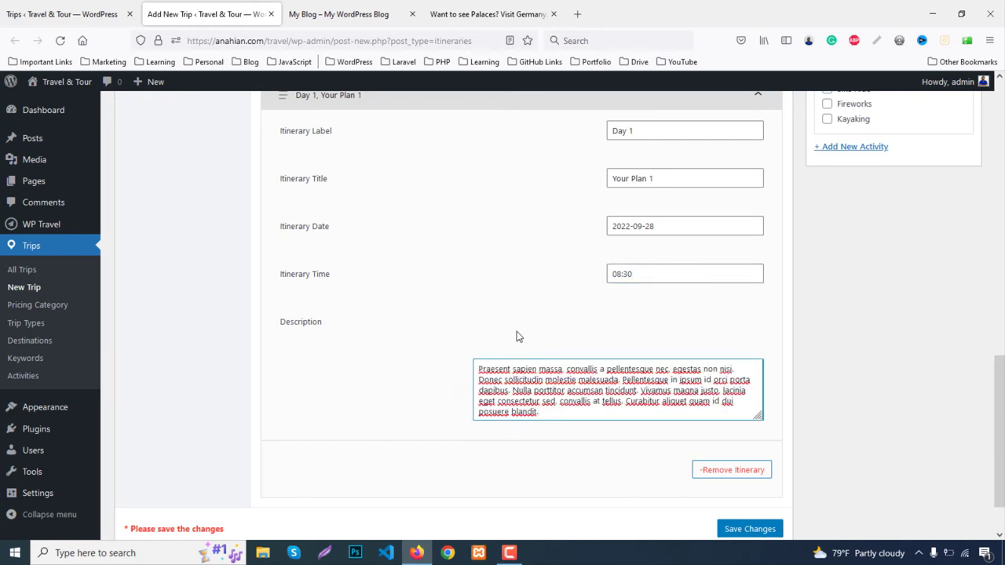
scroll(516, 336, "up", 3)
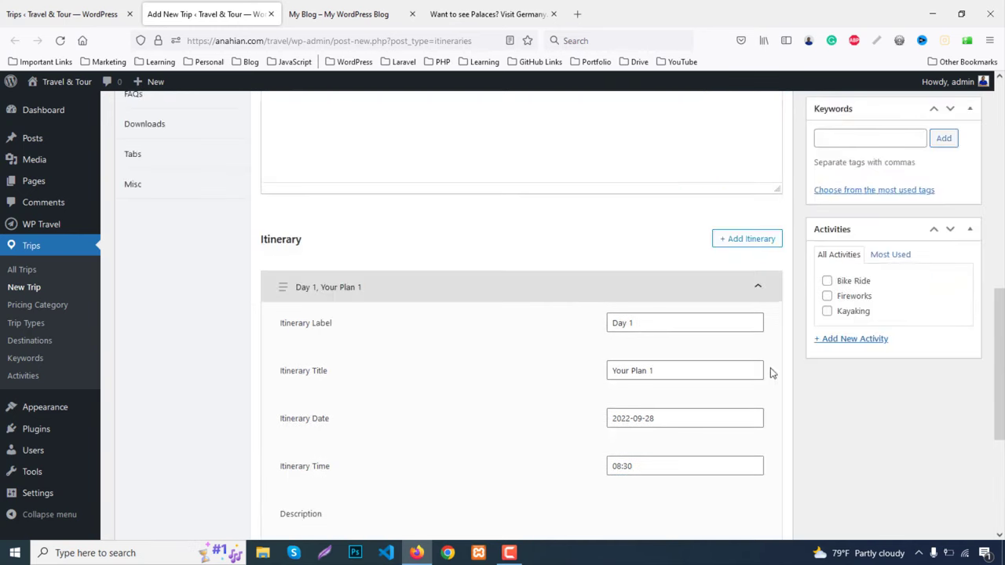
left_click(758, 287)
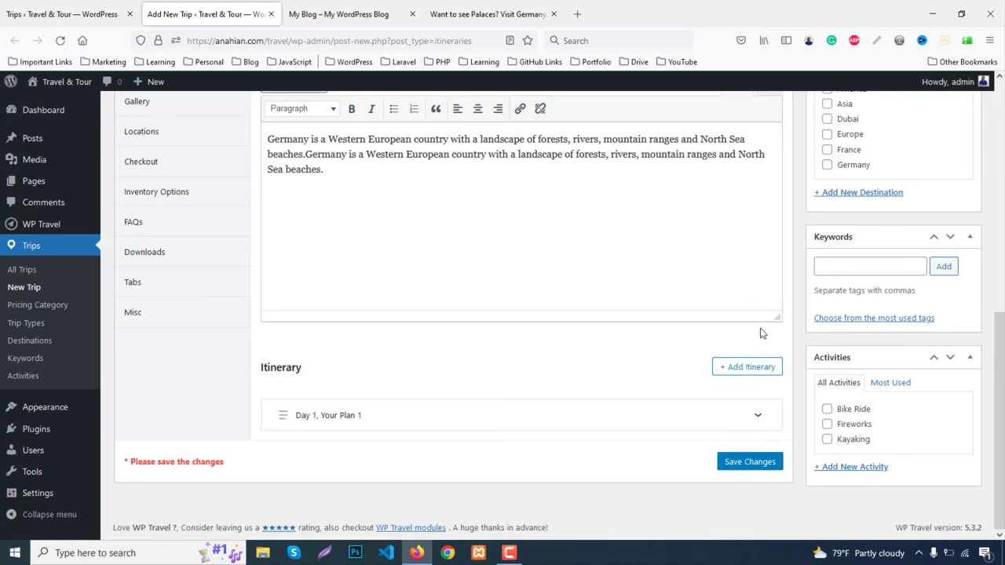
Add a second itinerary item labelled Day 2 with the title Your Plan 2
left_click(746, 368)
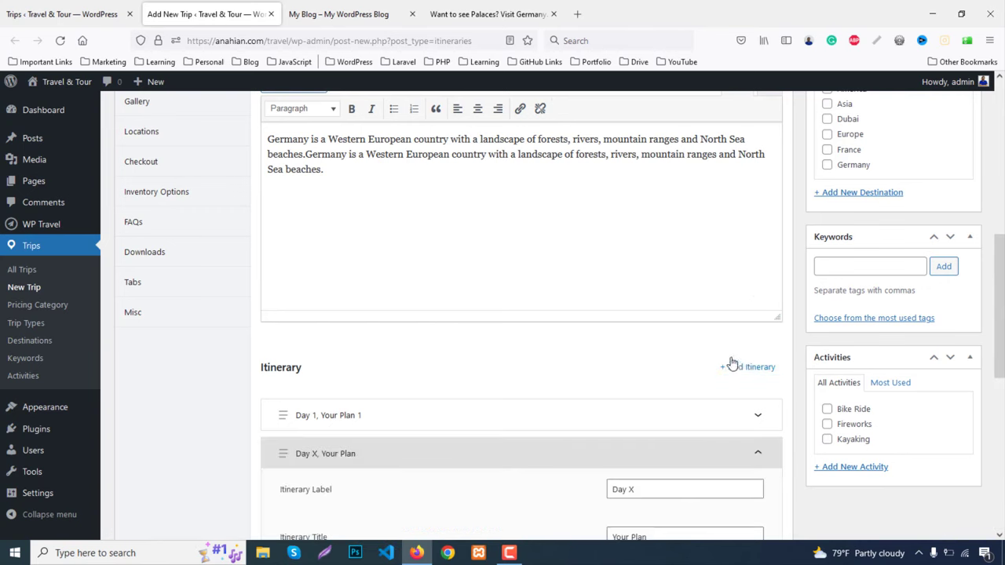
scroll(642, 353, "down", 2)
scroll(643, 350, "down", 2)
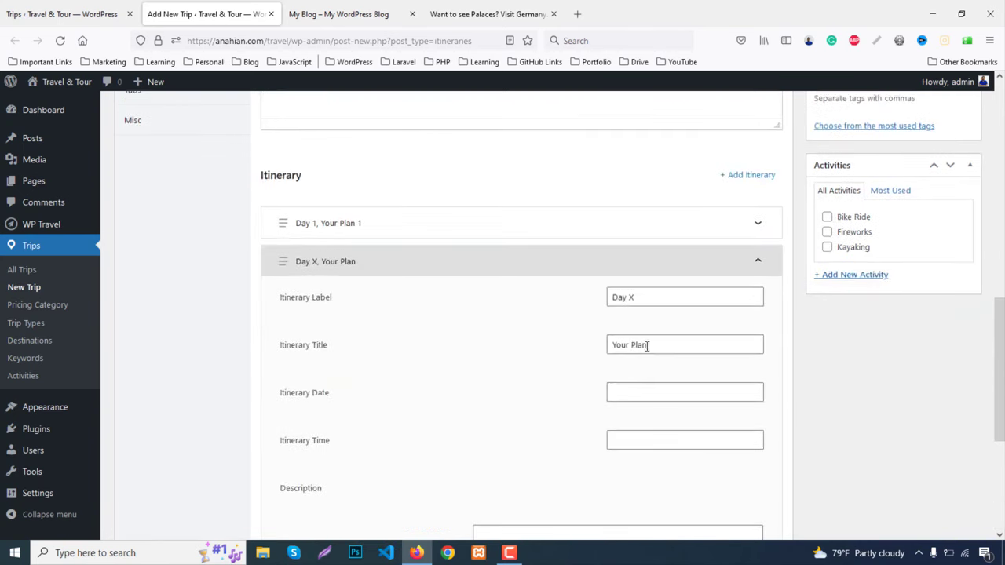
double_click(632, 296)
type("2")
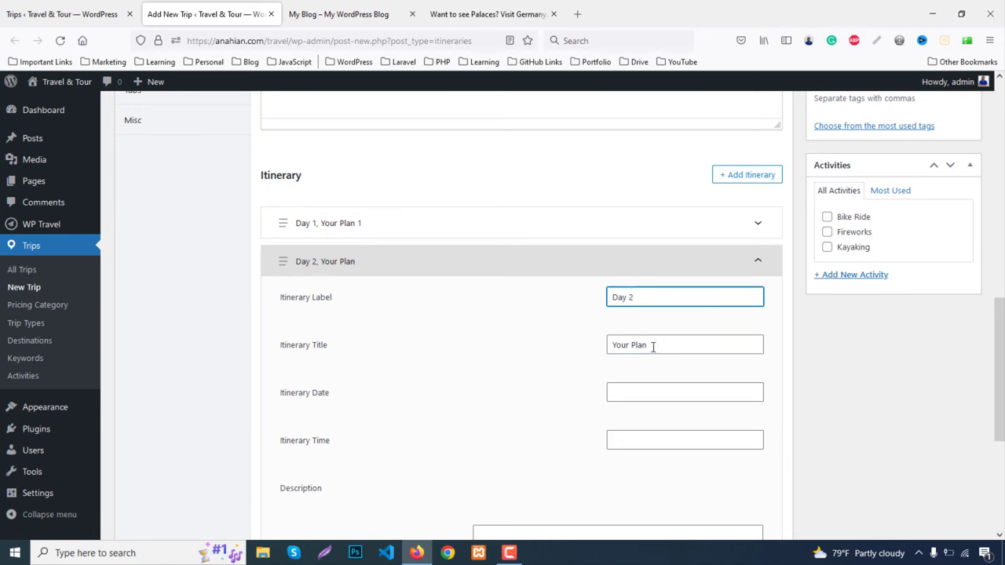
left_click(658, 346)
scroll(684, 368, "down", 3)
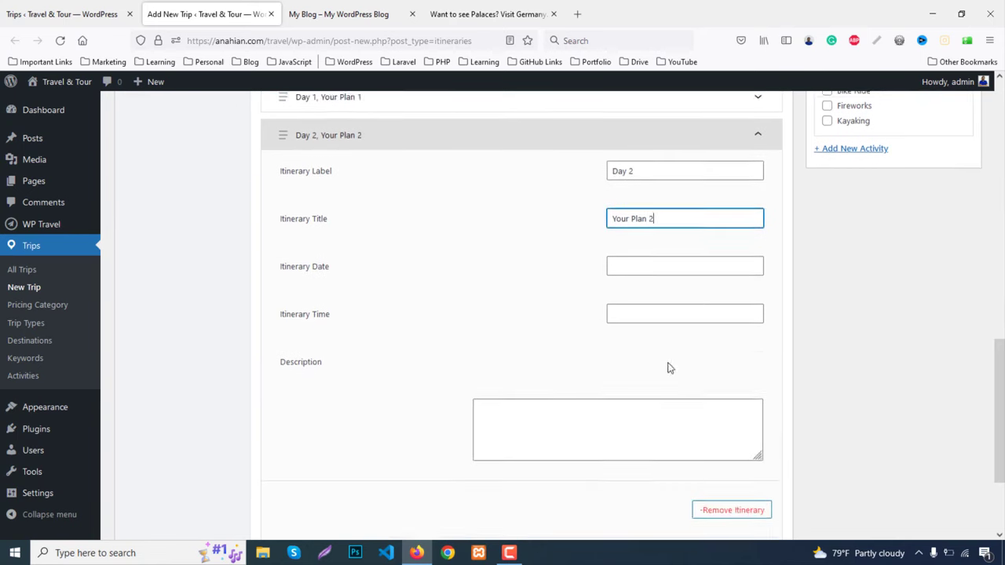
Set the Day 2 itinerary date to 29 September 2022 and the time to 11:30
left_click(637, 268)
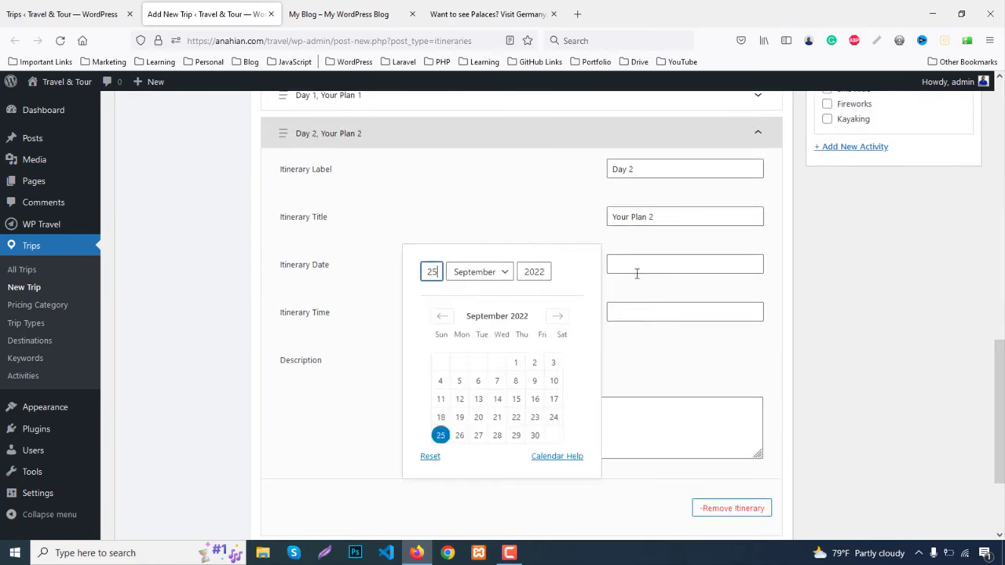
left_click(516, 436)
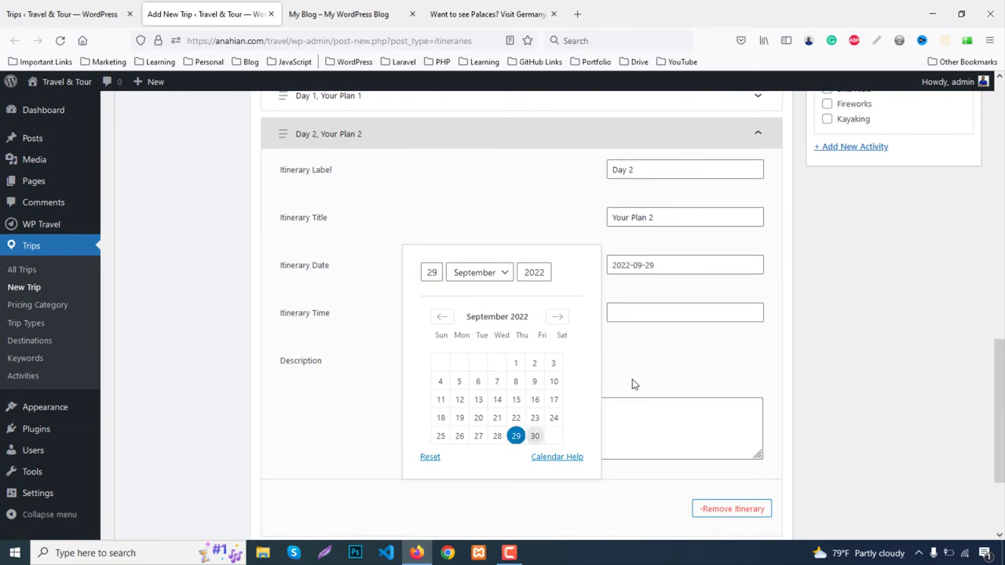
left_click(645, 313)
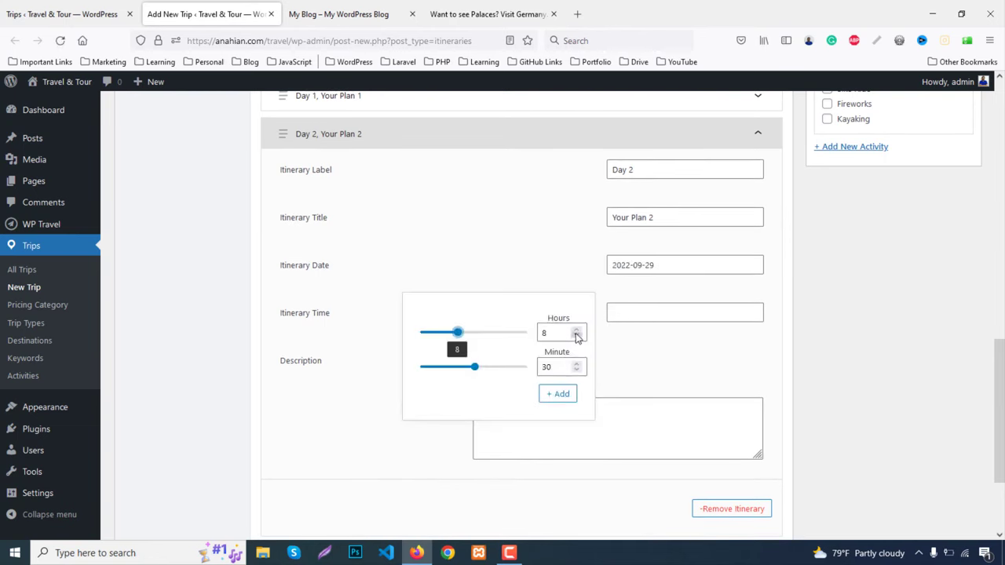
left_click(576, 329)
left_click(576, 328)
left_click(576, 328)
left_click(639, 358)
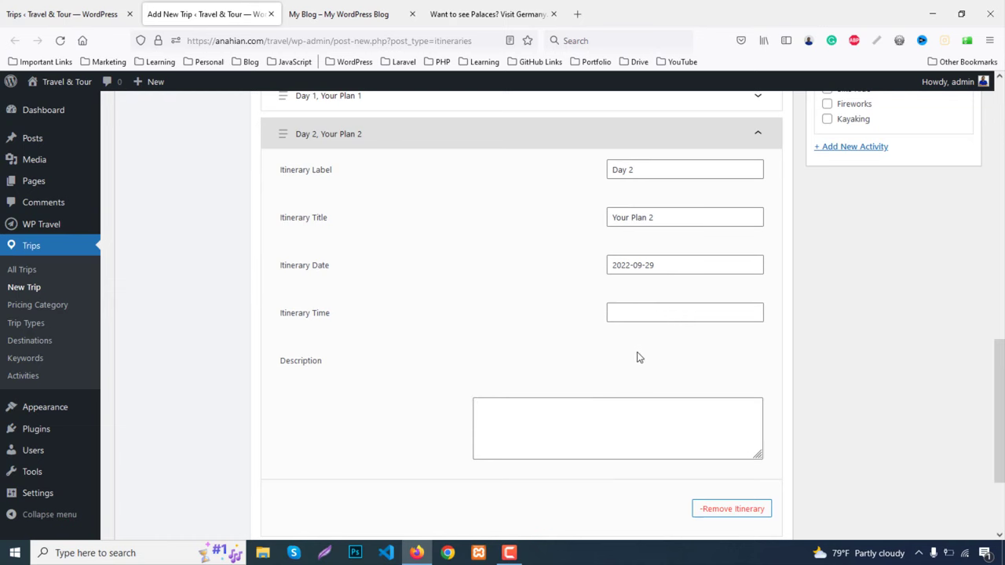
left_click(628, 322)
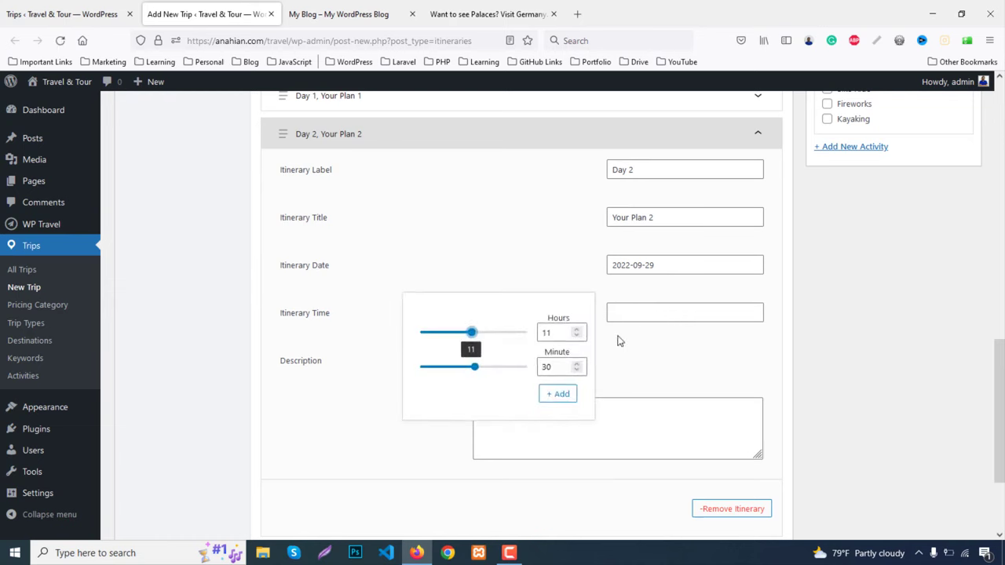
left_click(559, 394)
Paste the sample text as the Day 2 description and collapse the item
scroll(594, 401, "down", 3)
left_click(542, 299)
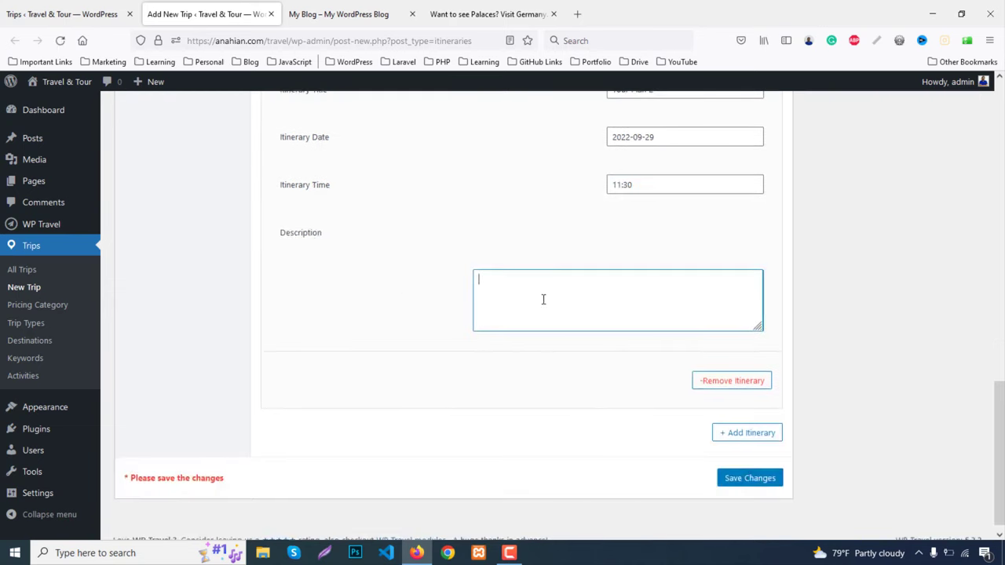
type("Praesent sapien massa, convallis a pellentesque nec, egestas non nisi. Donec sollicitudin molestie malesuada. Pellentesque in ipsum id orci porta dapibus. Nulla porttitor accumsan tincidunt. Vivamus magna justo, lacinia eget consectetur sed, convallis at tellus. Curabitur aliquet quam id dui posuere blandit.")
scroll(646, 411, "up", 6)
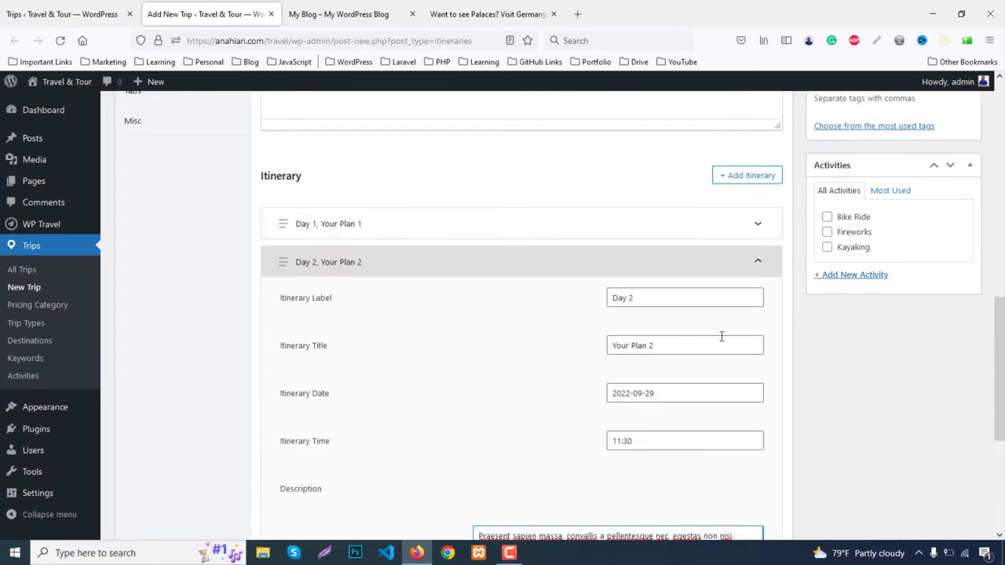
left_click(757, 267)
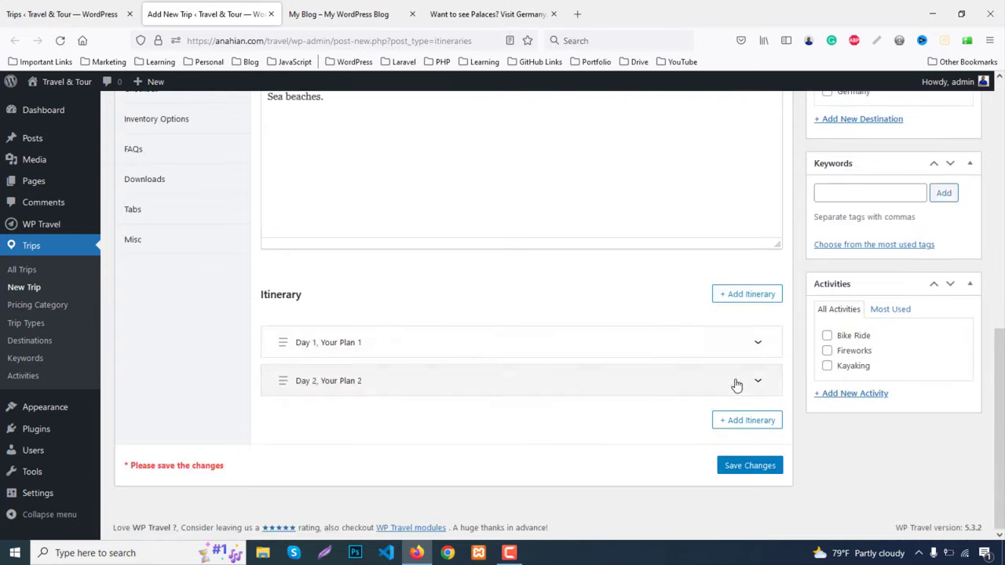
Add a third itinerary item labelled Day 3 with the title Your Plan 3
left_click(741, 425)
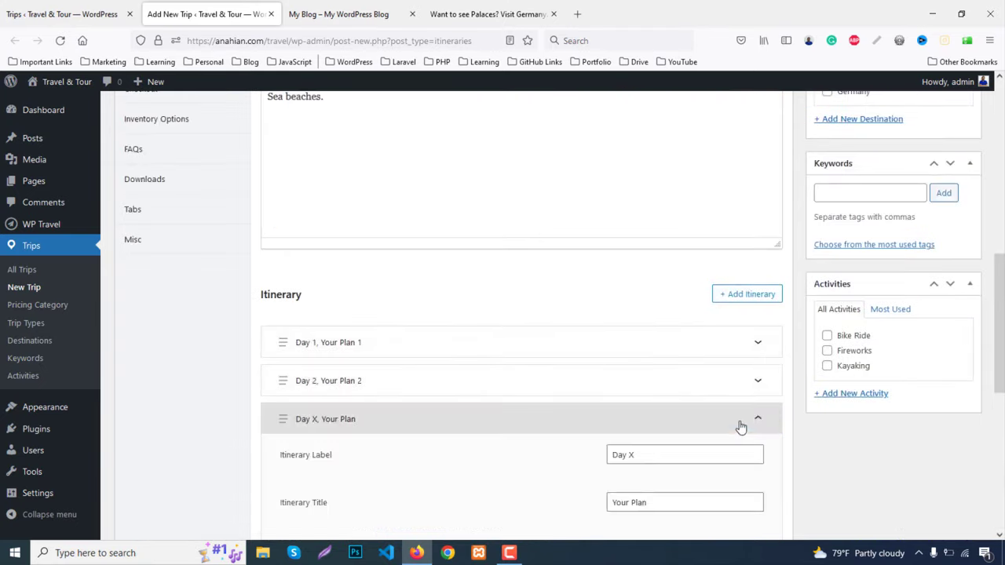
scroll(574, 346, "down", 4)
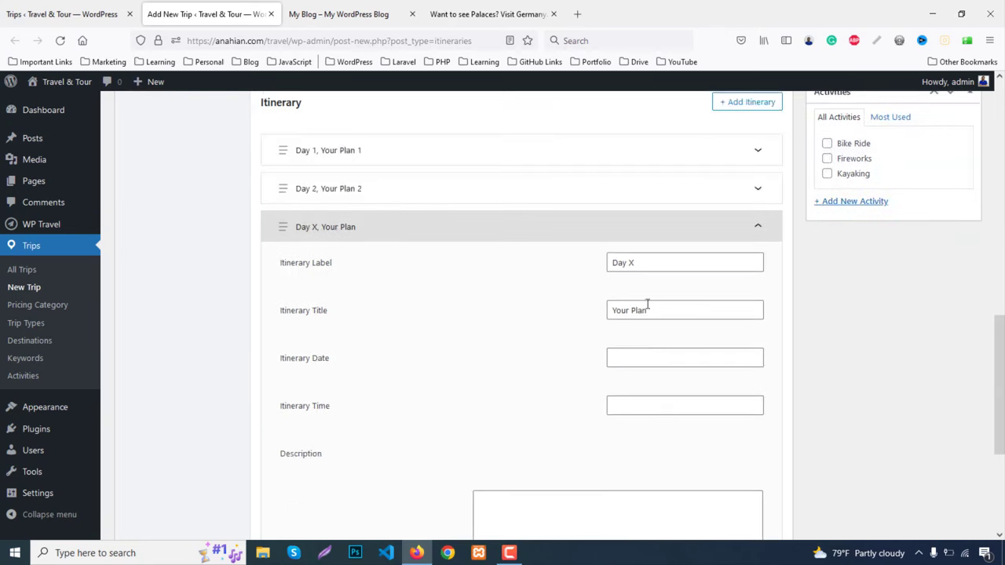
double_click(633, 263)
type("3")
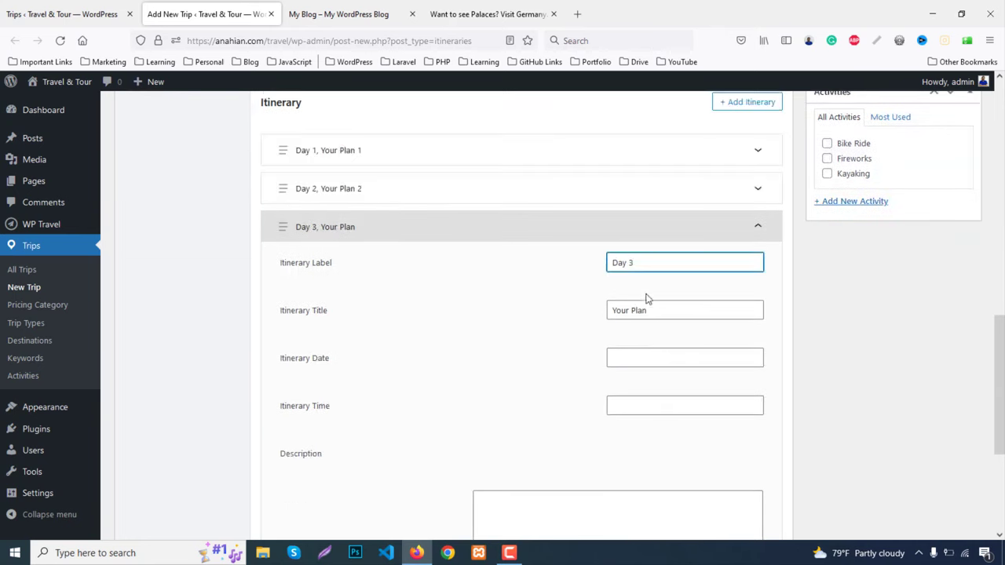
left_click(669, 310)
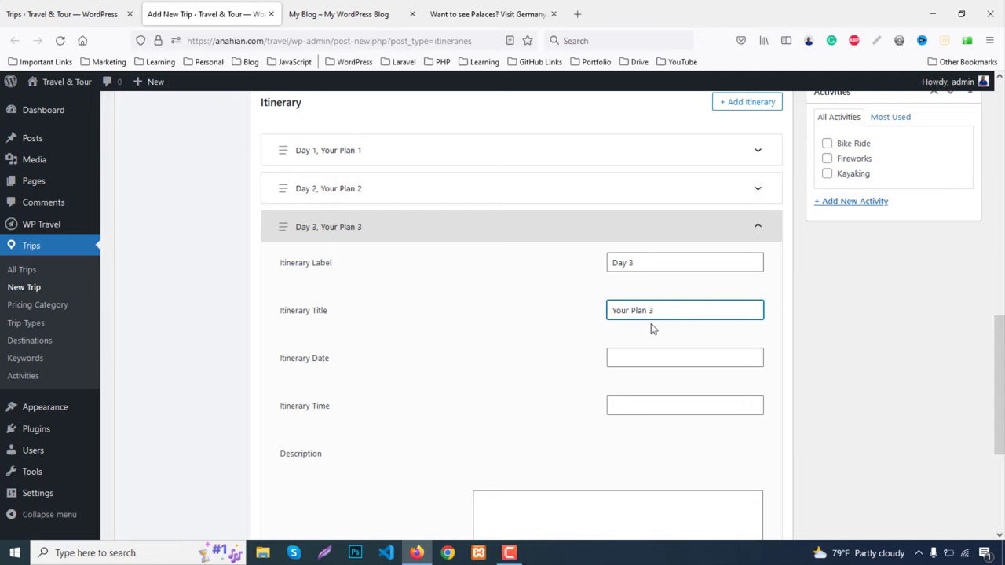
scroll(644, 306, "down", 2)
Set the Day 3 itinerary date to 30 September 2022 and the time to 13:45
left_click(636, 236)
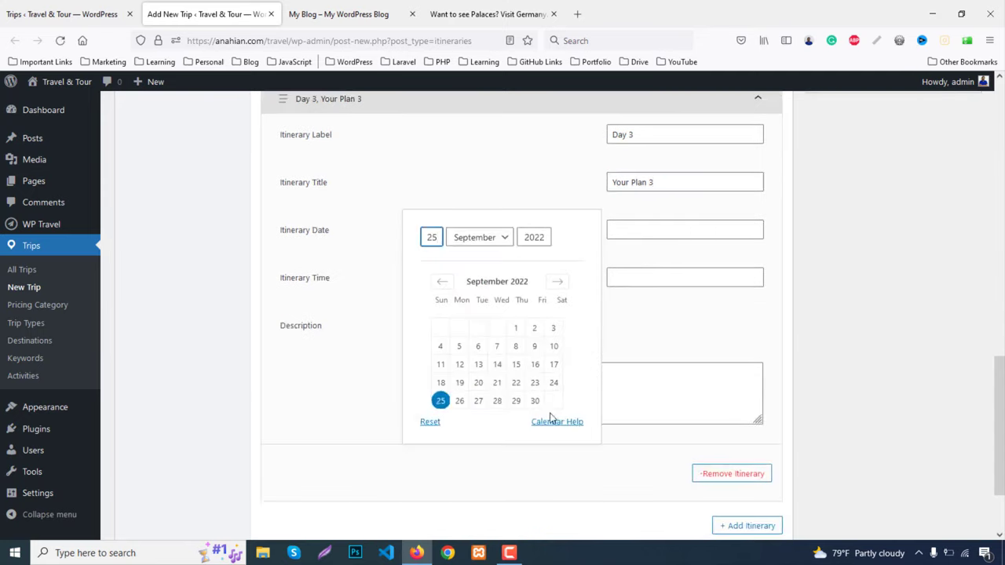
left_click(534, 400)
left_click(641, 278)
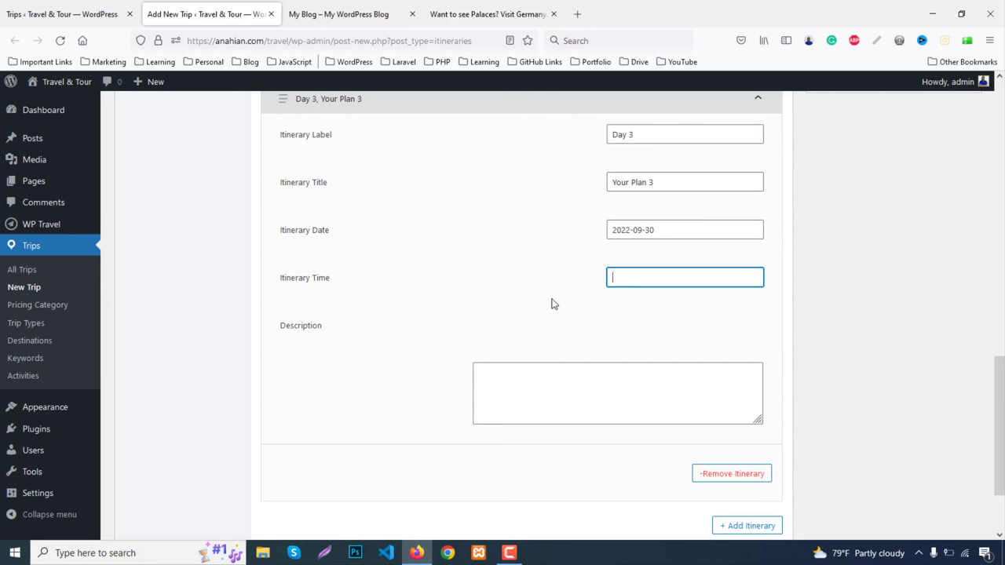
left_click(636, 280)
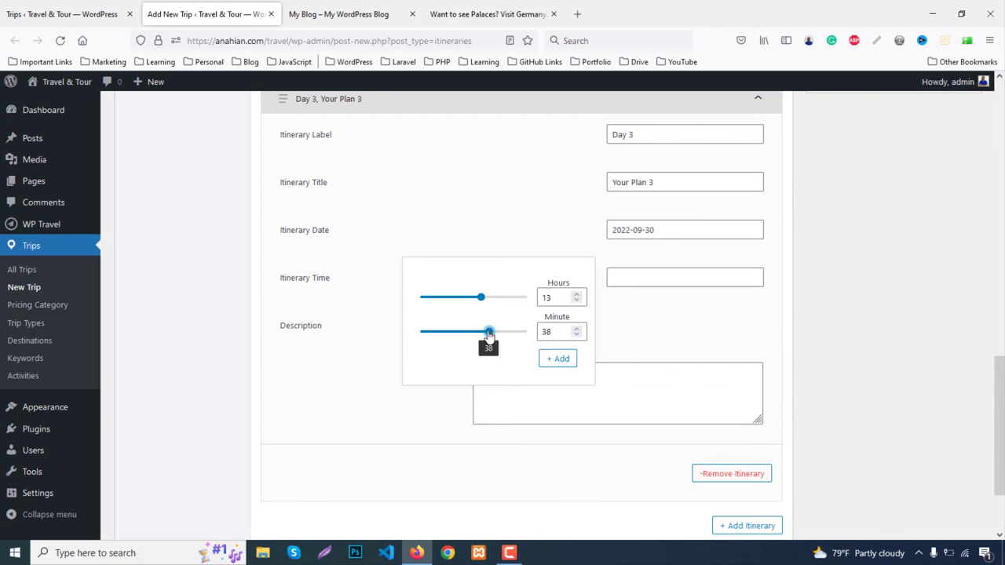
left_click_drag(488, 335, 501, 336)
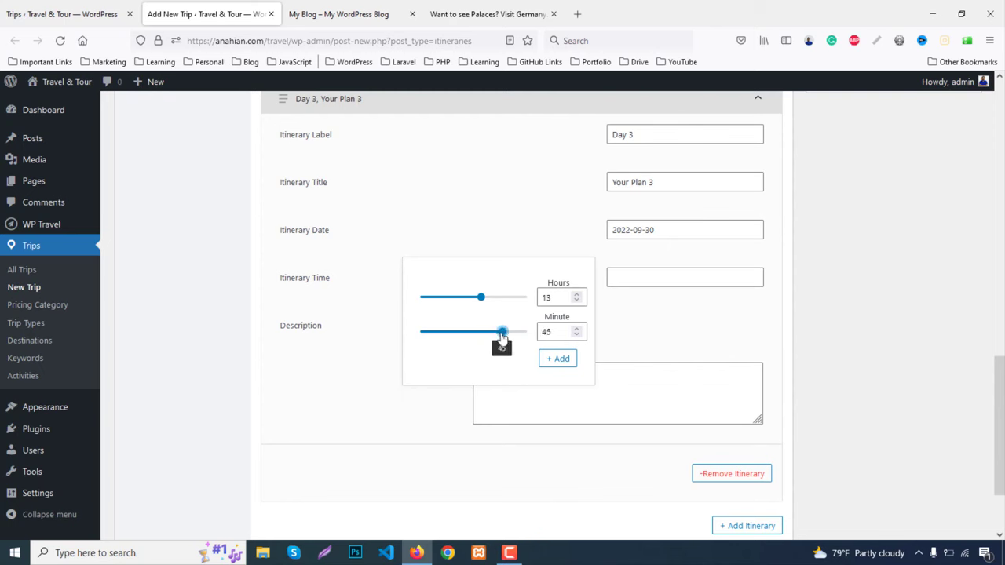
left_click(560, 359)
Paste the placeholder paragraph as the Day 3 description and collapse the panel
left_click(599, 384)
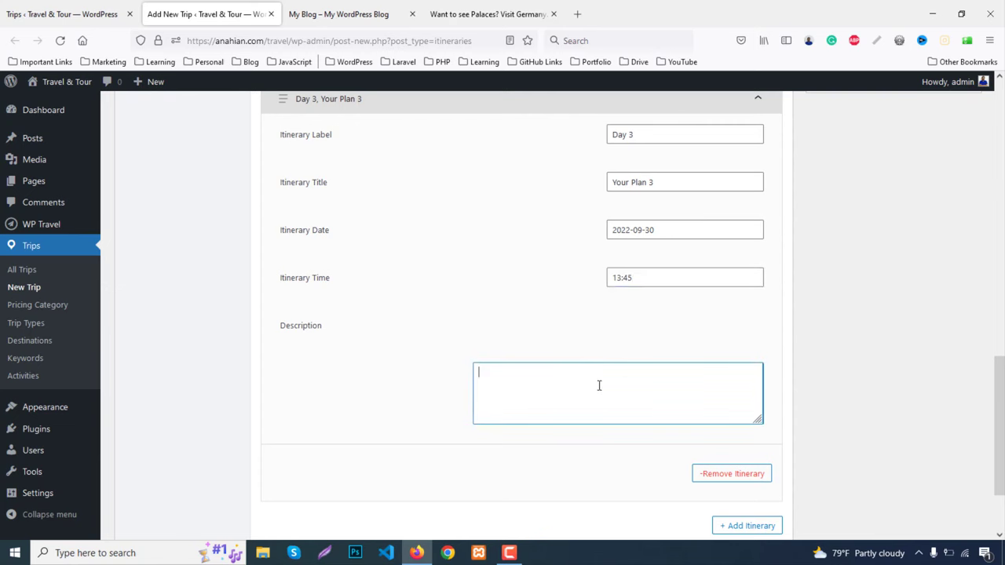
type("Praesent sapien massa, convallis a pellentesque nec, egestas non nisi. Donec sollicitudin molestie malesuada. Pellentesque in ipsum id orci porta dapibus. Nulla porttitor accumsan tincidunt. Vivamus magna justo, lacinia eget consectetur sed, convallis at tellus. Curabitur aliquet quam id dui posuere blandit.")
scroll(604, 383, "up", 4)
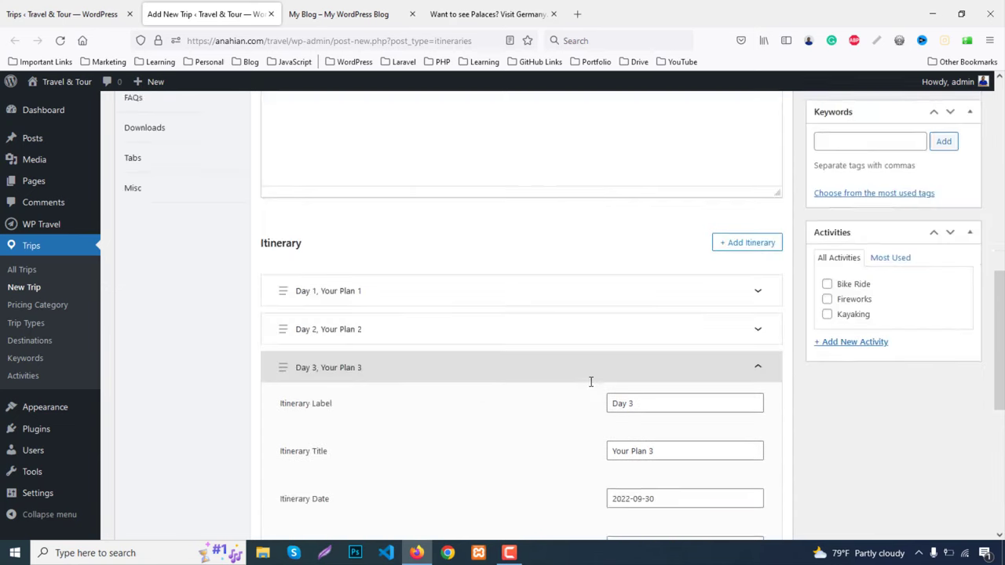
left_click(759, 421)
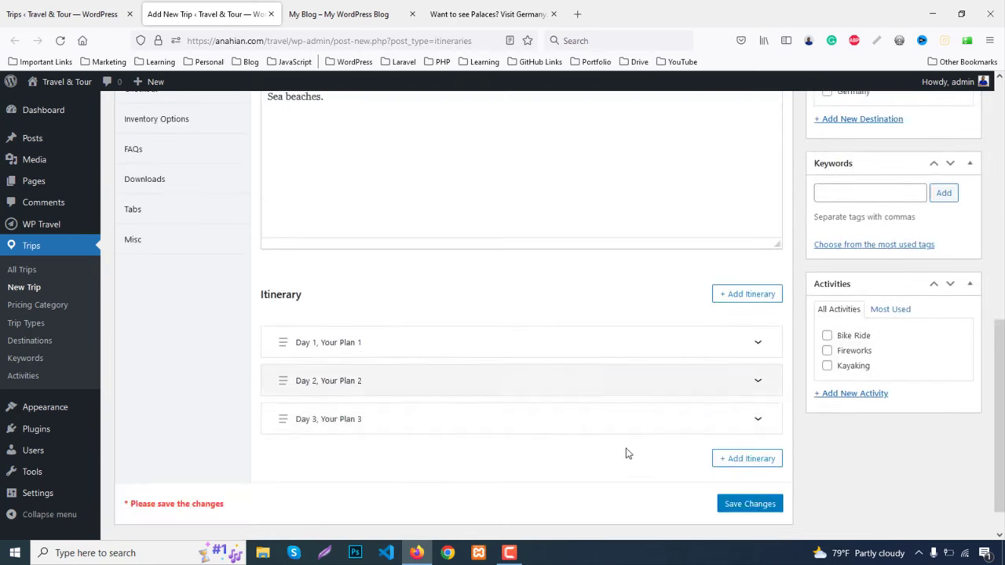
scroll(632, 458, "up", 3)
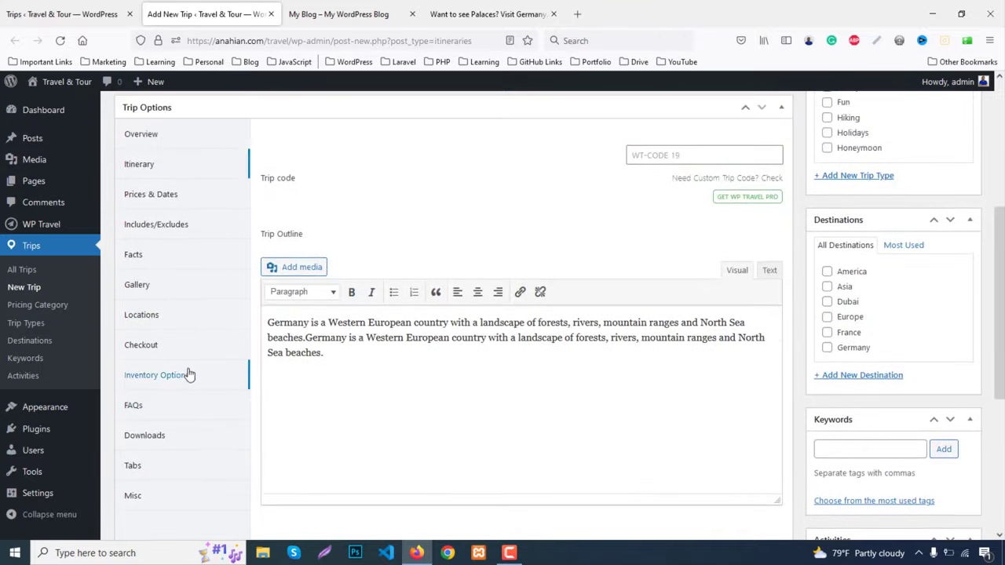
In Prices & Dates, add a price named Standard with Min Pax 1 and Max Pax 5
left_click(157, 196)
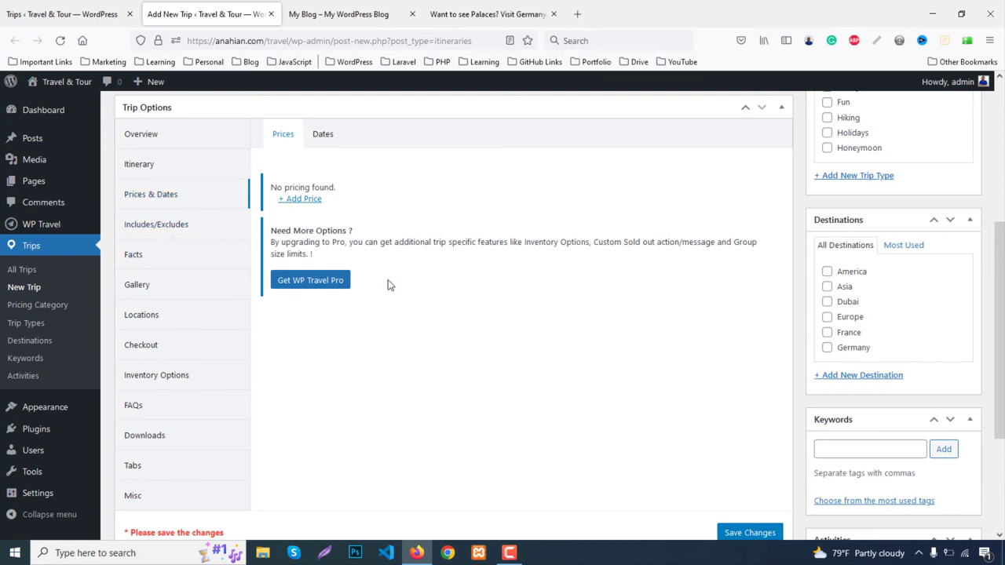
left_click(296, 201)
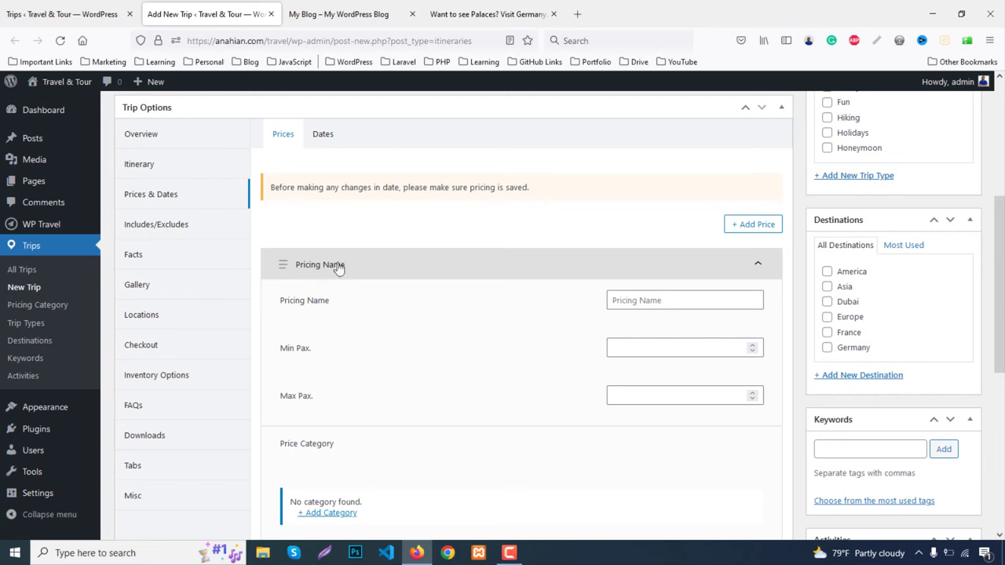
scroll(500, 316, "down", 1)
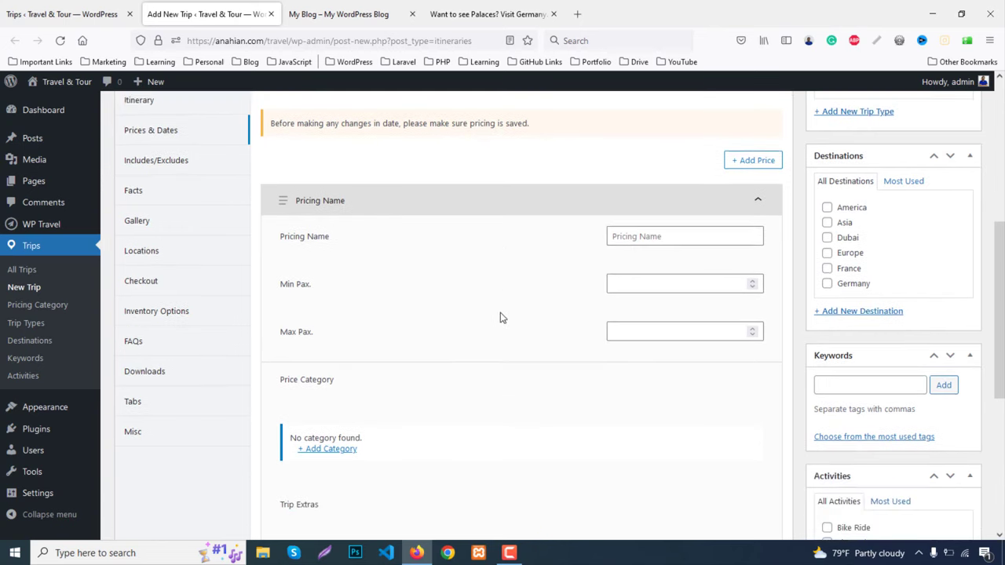
left_click(659, 234)
type("Standard")
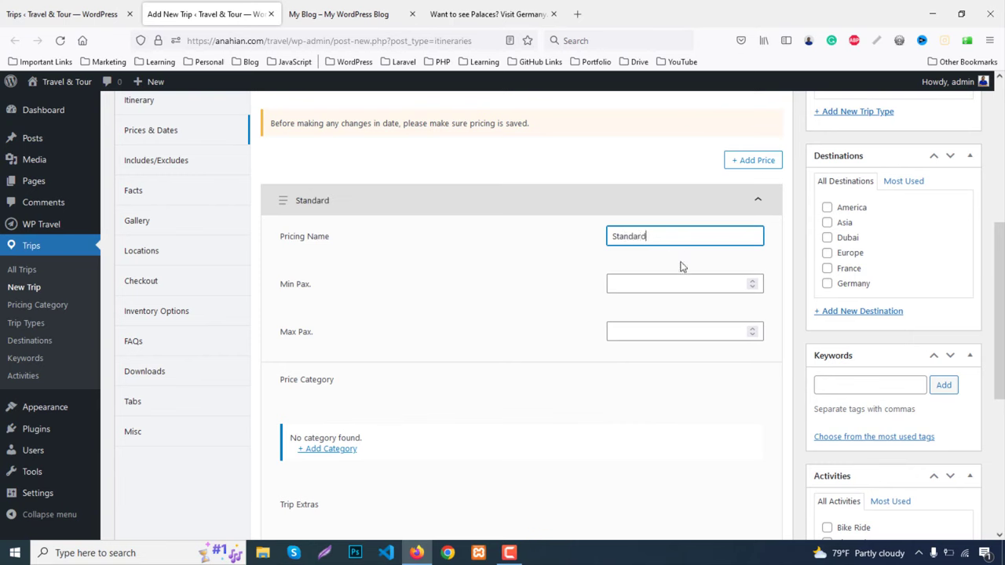
scroll(690, 283, "down", 1)
left_click(667, 219)
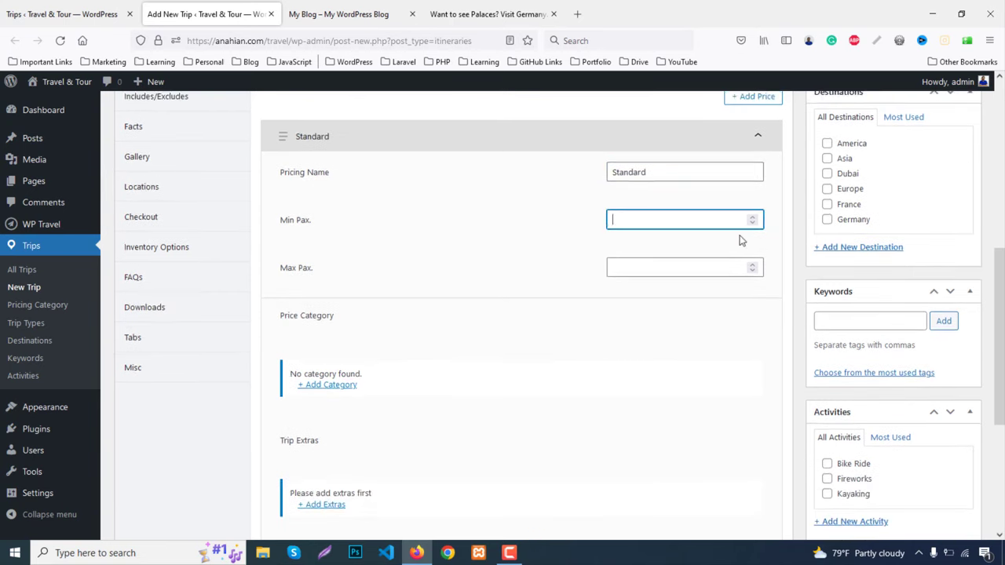
left_click(753, 217)
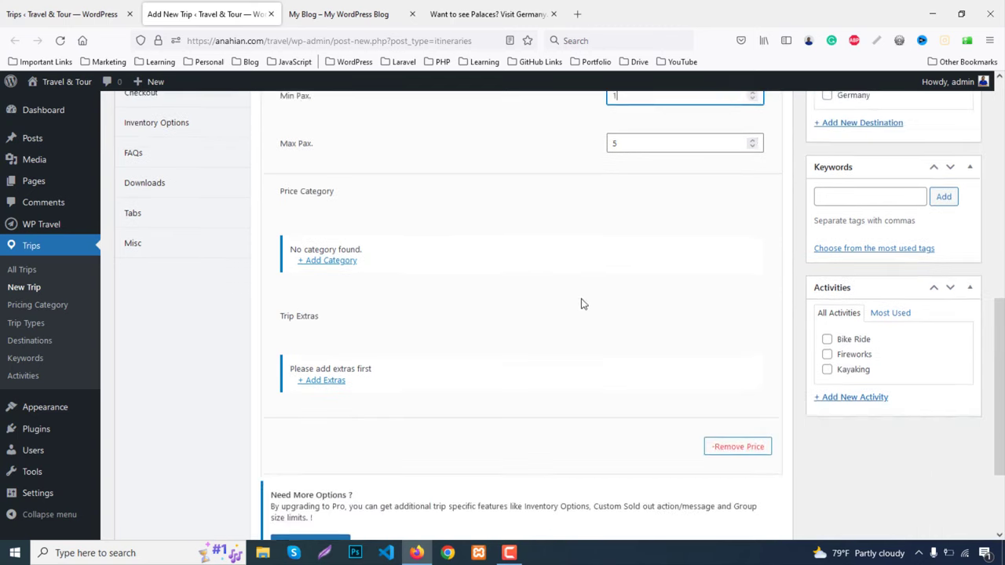
scroll(581, 300, "down", 2)
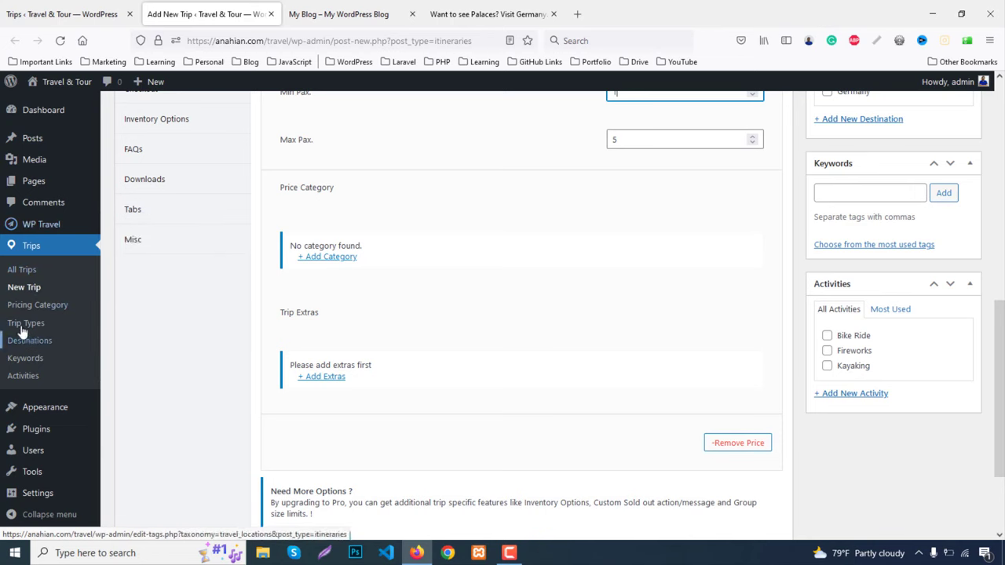
Add a price category set to Standard, charged per Person
left_click(330, 259)
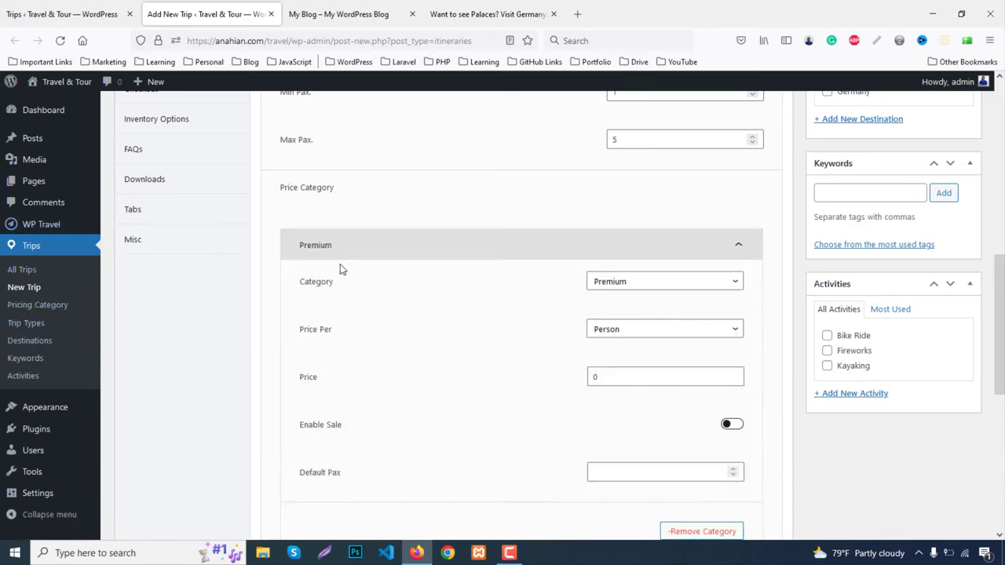
left_click(628, 284)
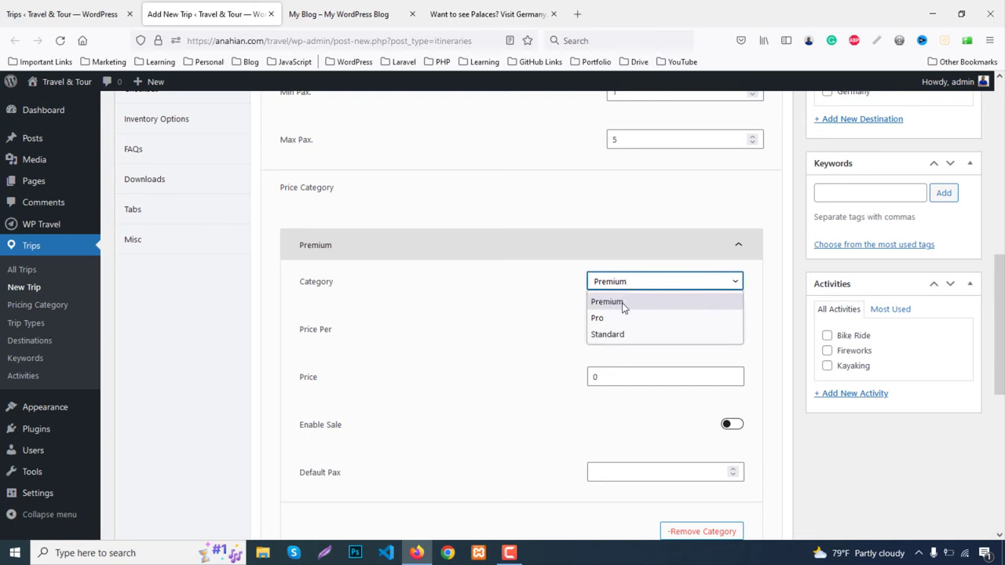
left_click(617, 335)
scroll(652, 314, "down", 2)
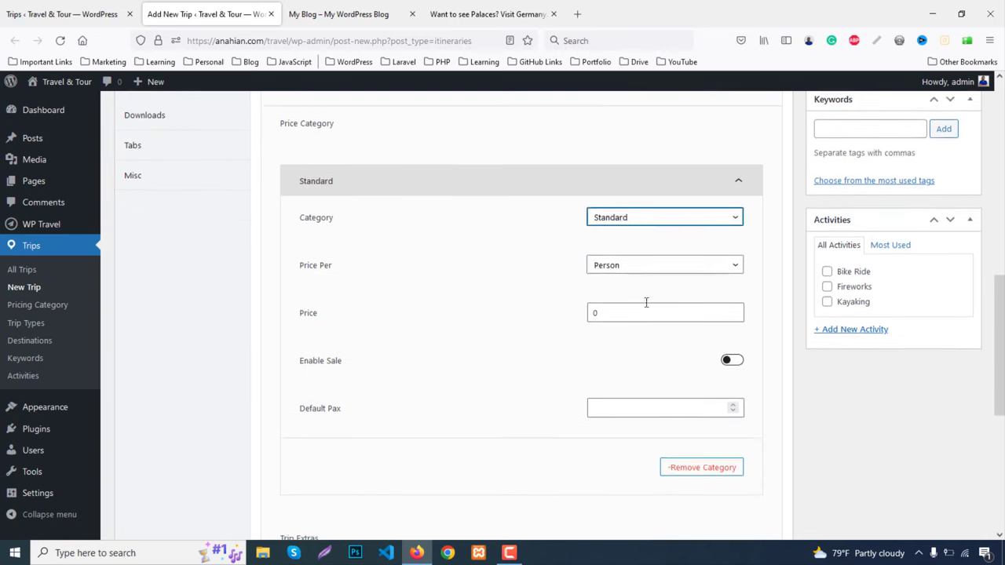
left_click(625, 264)
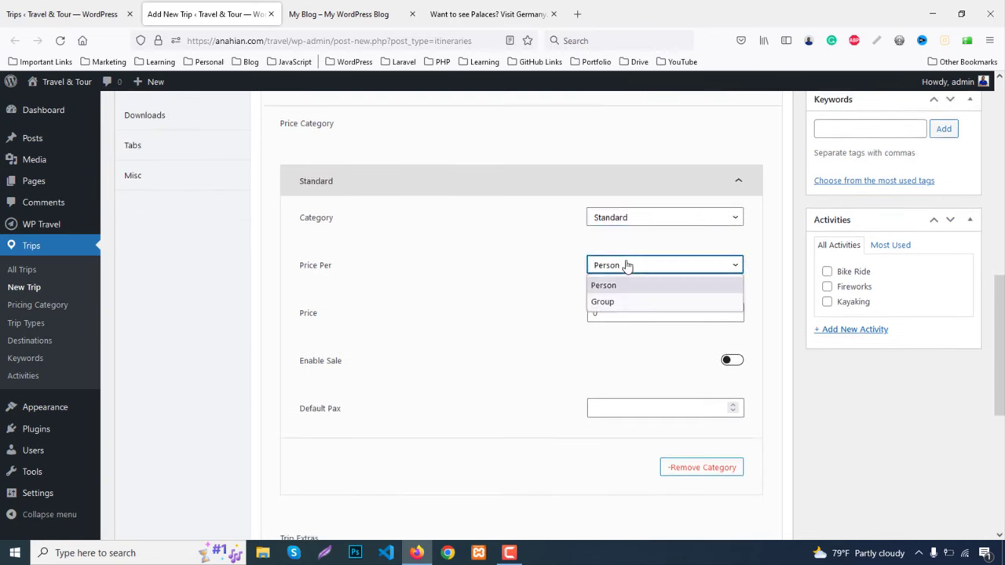
left_click(618, 289)
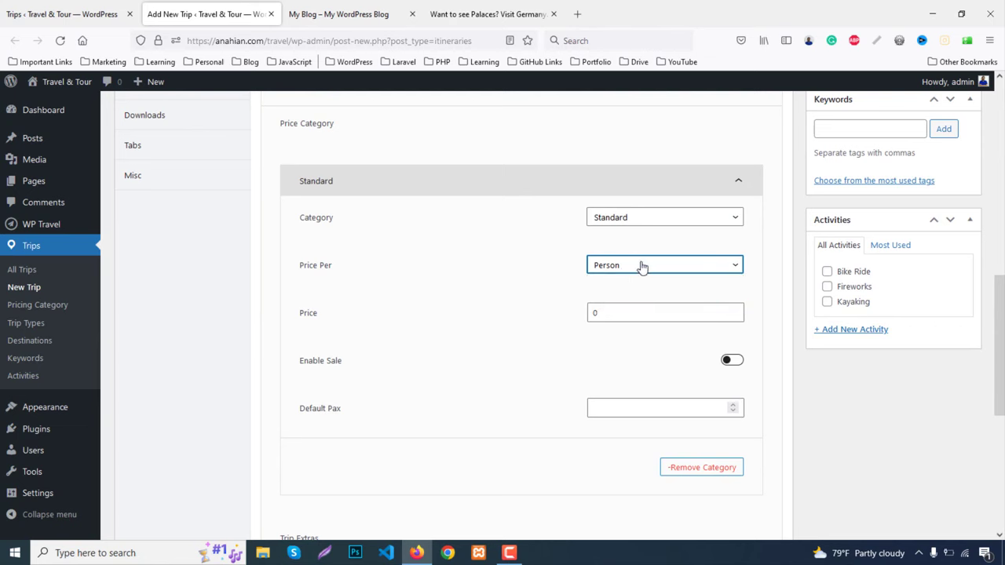
scroll(632, 266, "down", 2)
Enter 1000 as the category price and 2 as the default pax
left_click(614, 254)
double_click(613, 254)
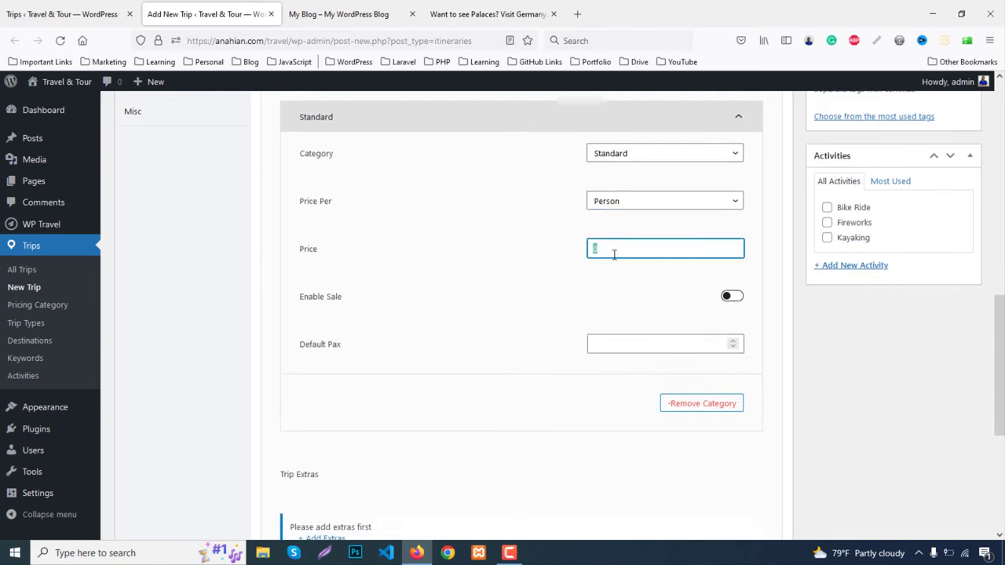
type("1000")
scroll(628, 273, "down", 1)
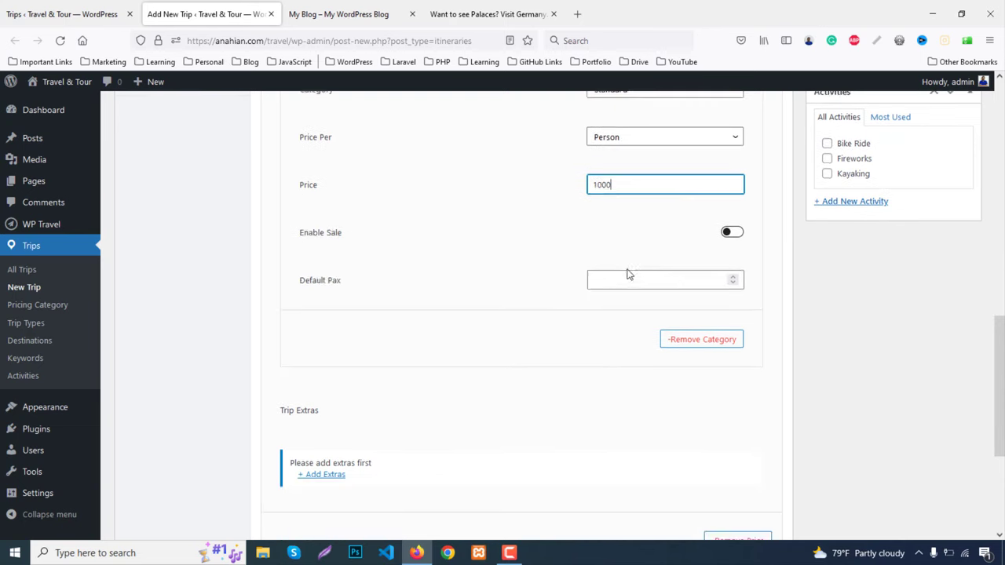
left_click(618, 285)
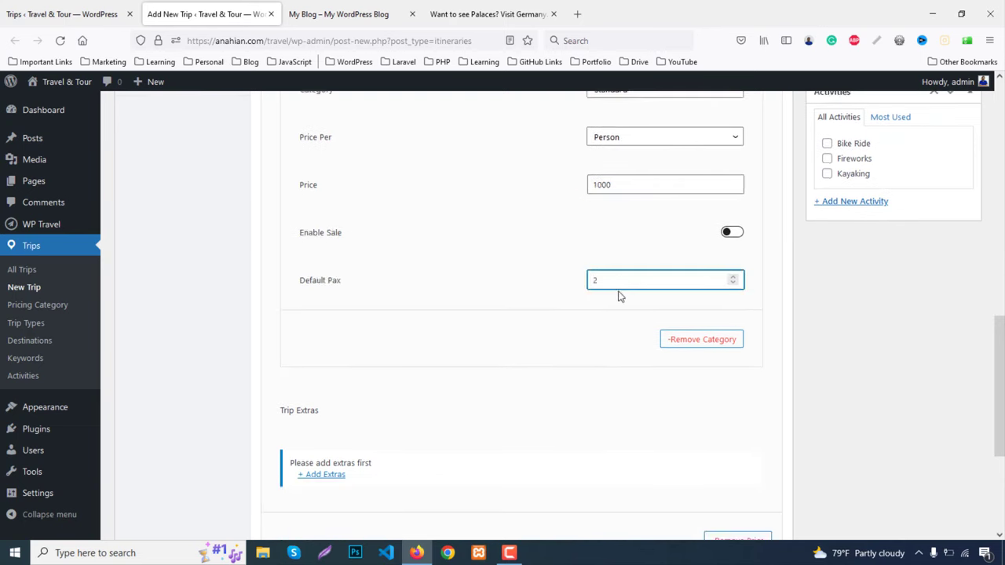
scroll(618, 297, "down", 1)
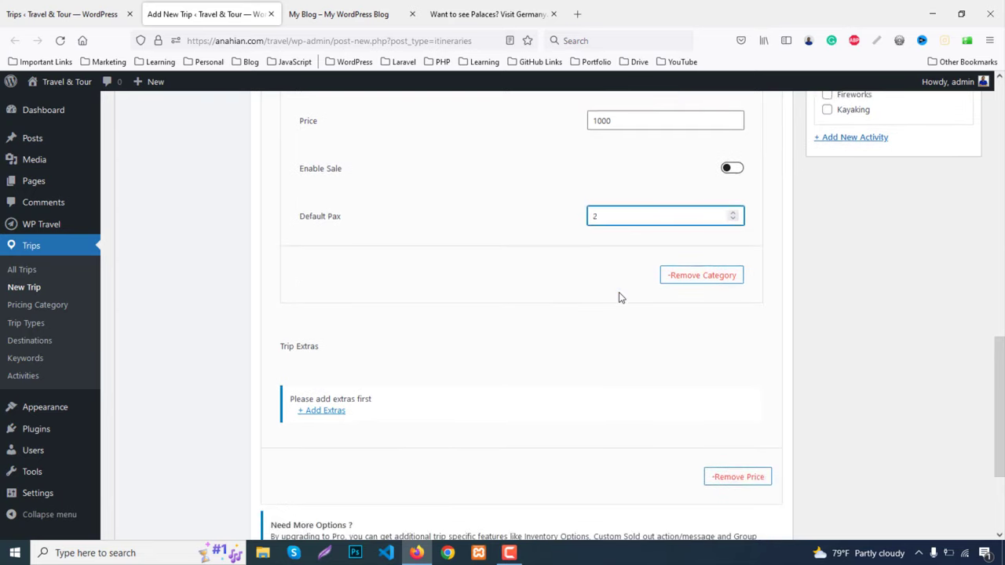
Attempt to add extras, choosing Stay on page to keep unsaved edits
left_click(333, 414)
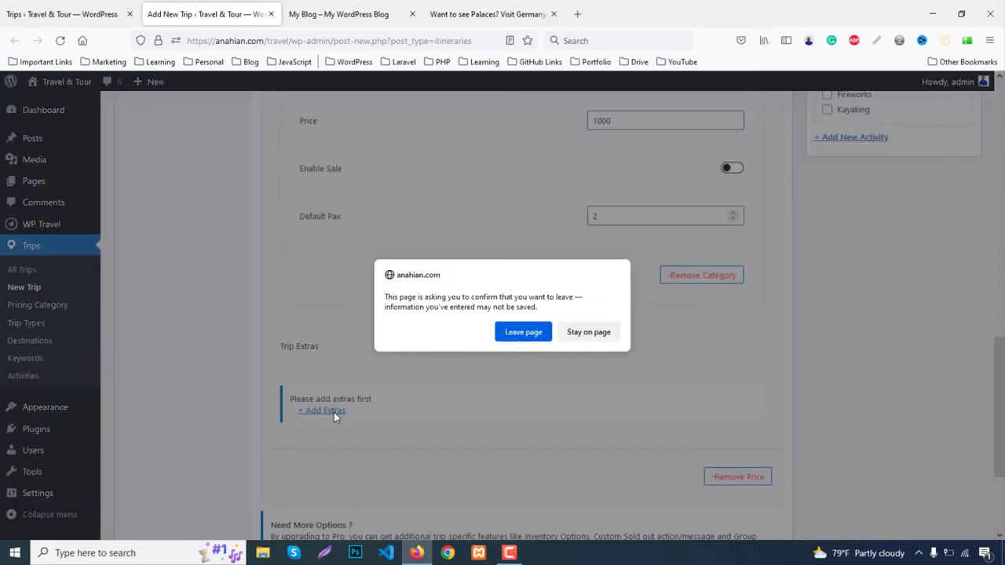
left_click(587, 332)
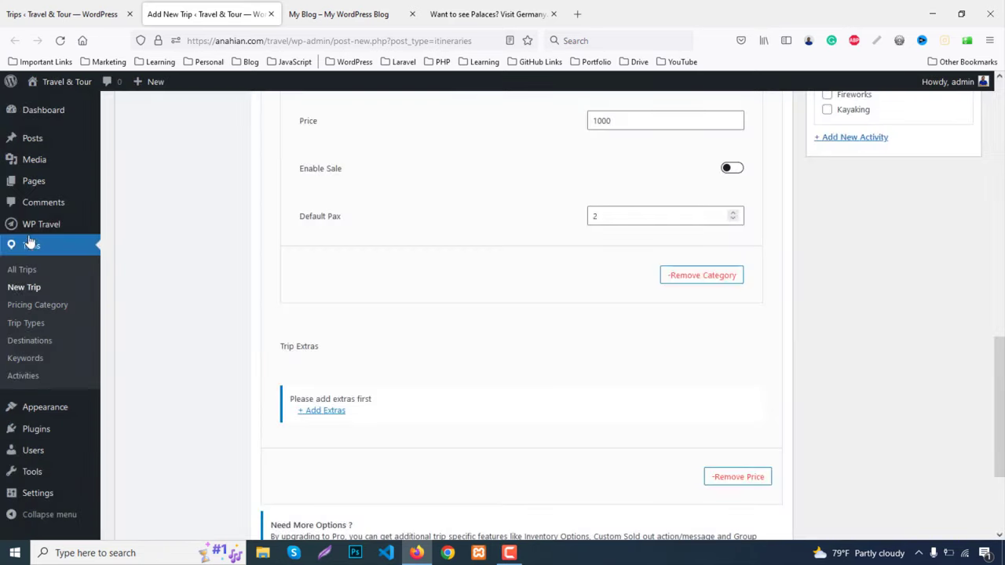
mouse_move(45, 226)
scroll(460, 386, "up", 3)
scroll(460, 385, "up", 2)
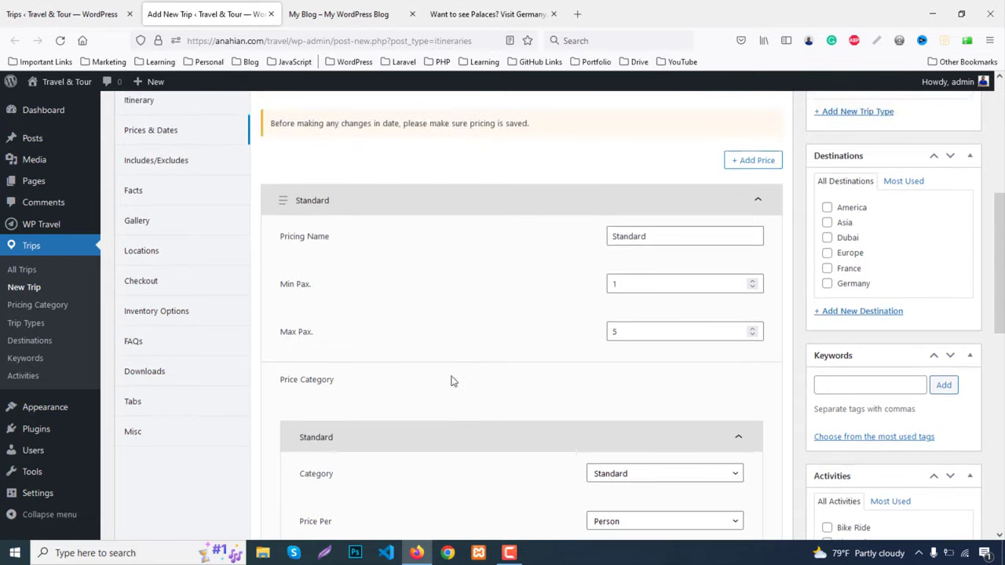
scroll(396, 284, "up", 2)
Set the trip duration to 4 days and 5 nights, then show Includes/Excludes
left_click(322, 200)
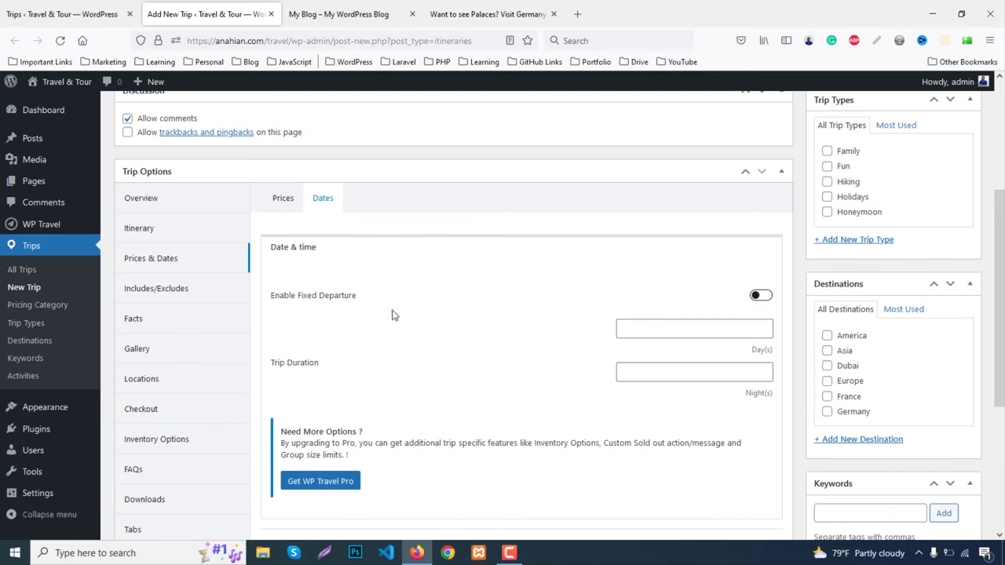
scroll(432, 329, "down", 1)
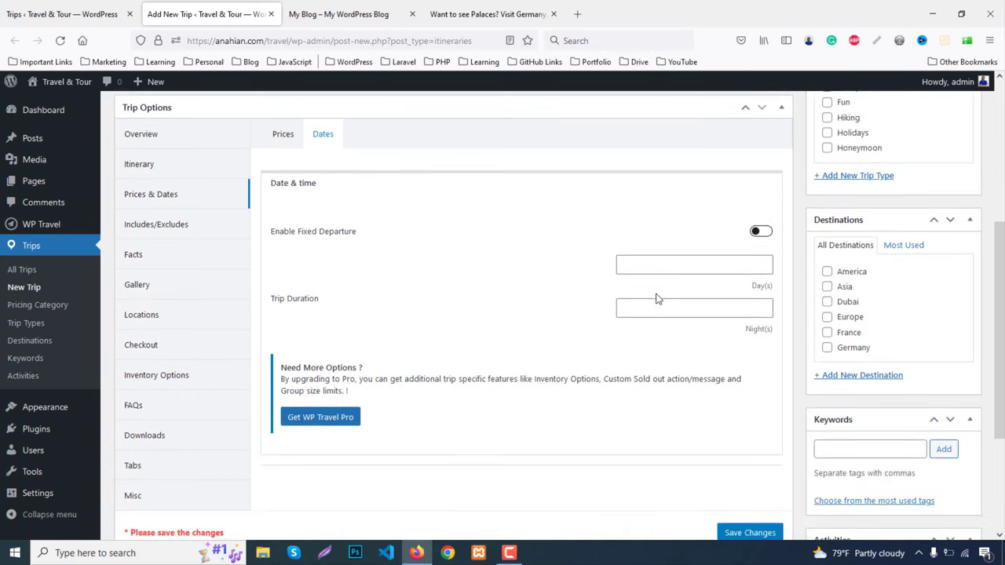
left_click(650, 265)
type("4")
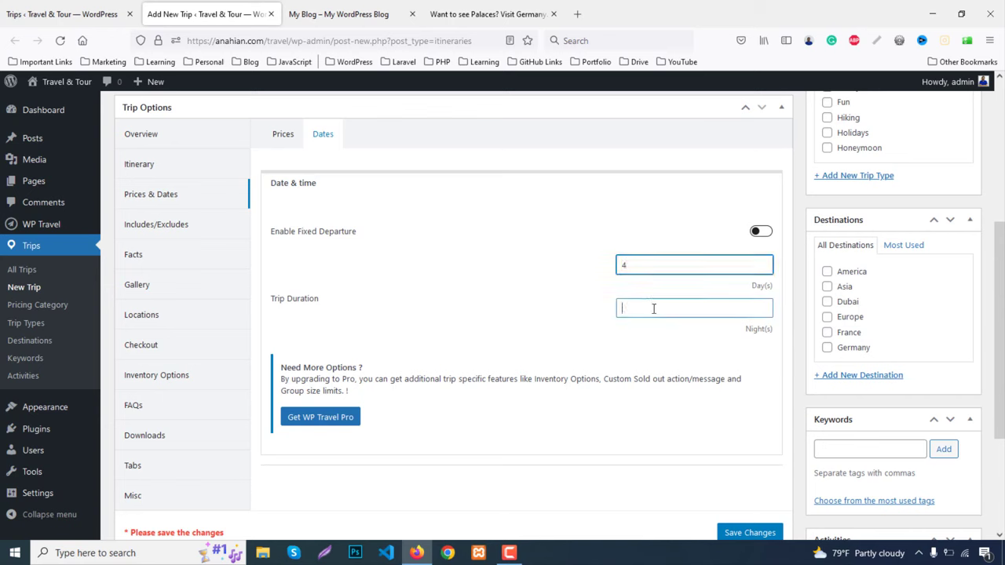
left_click(653, 309)
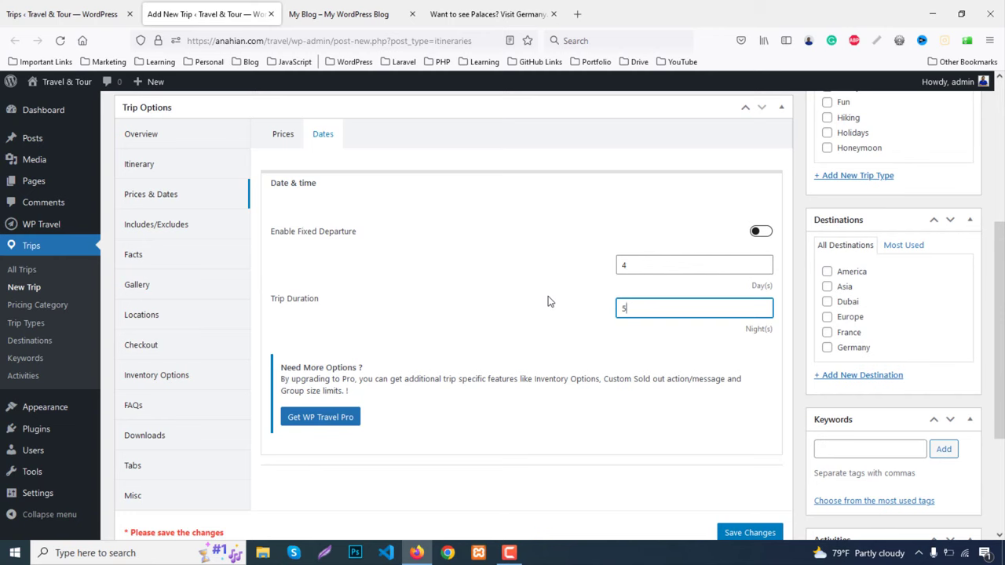
left_click(141, 230)
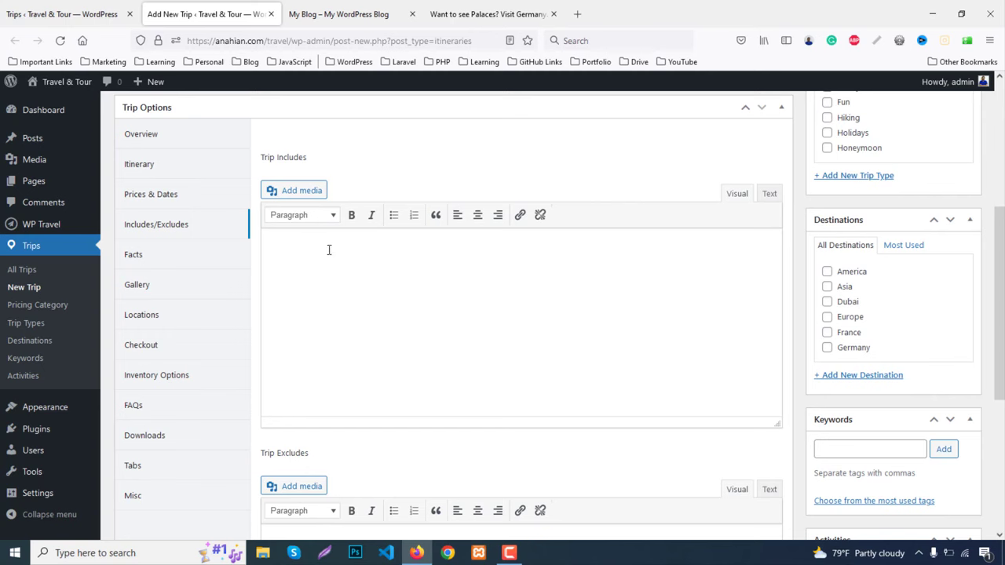
Copy the 'Lorem Ipsum Dummy Text' line from the demo trip's includes
scroll(372, 285, "down", 5)
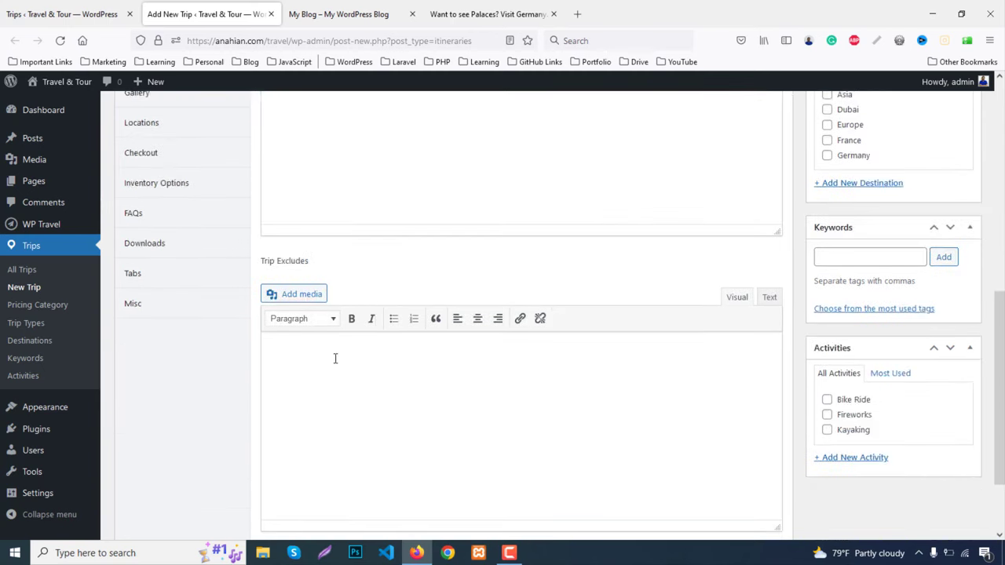
left_click(442, 7)
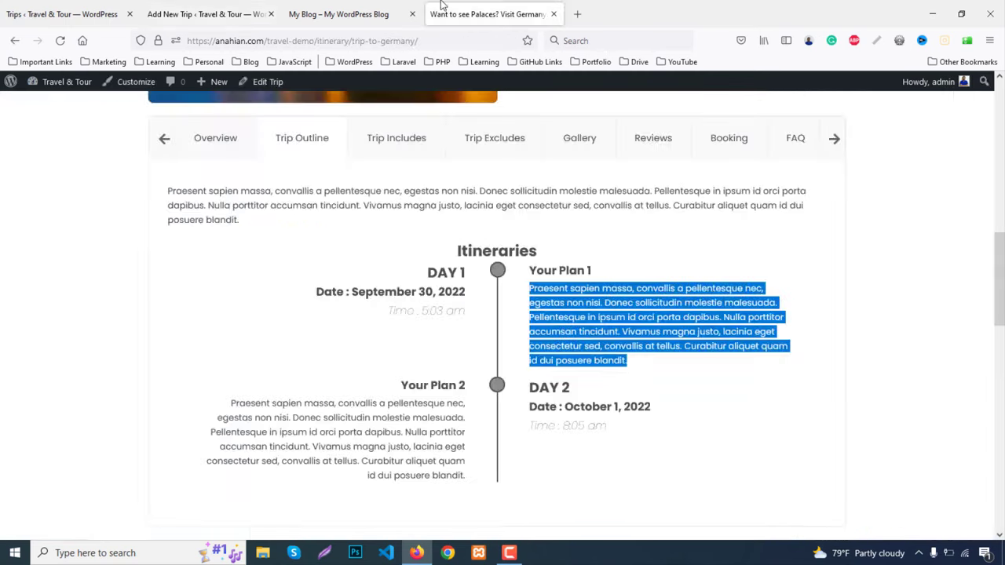
left_click(396, 138)
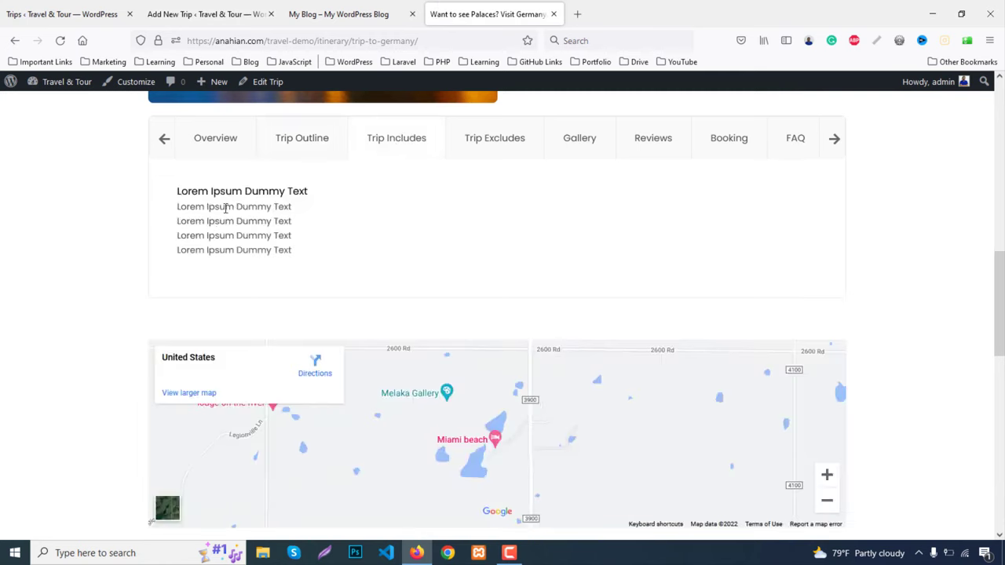
left_click_drag(177, 195, 323, 197)
key("ctrl+c")
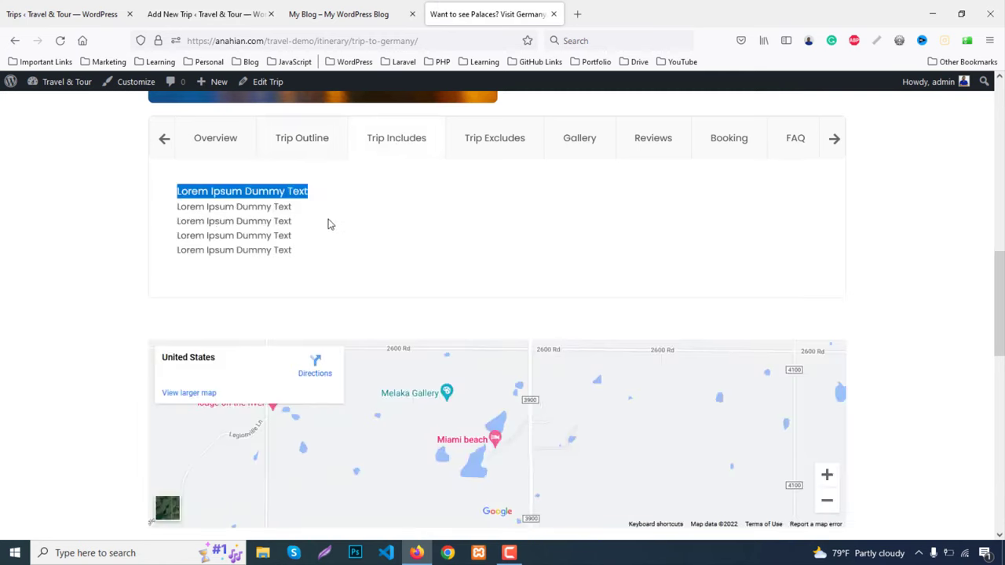
left_click(206, 14)
scroll(378, 282, "up", 3)
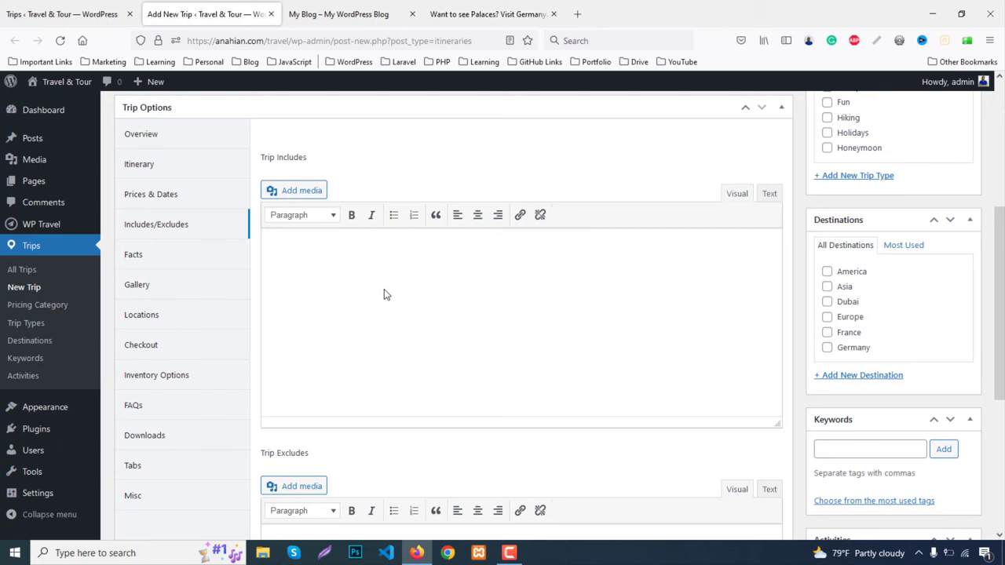
Start a bulleted list in Trip Includes reading 'Includes : Lorem Ipsum Dummy Text'
left_click(314, 242)
left_click(394, 215)
key("ctrl+v")
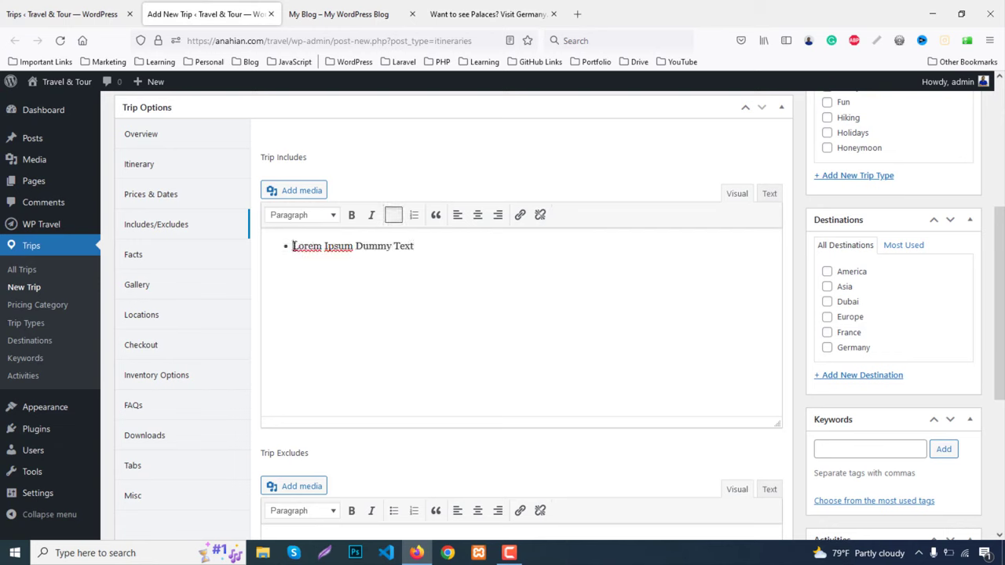
key("Home")
type("Includes")
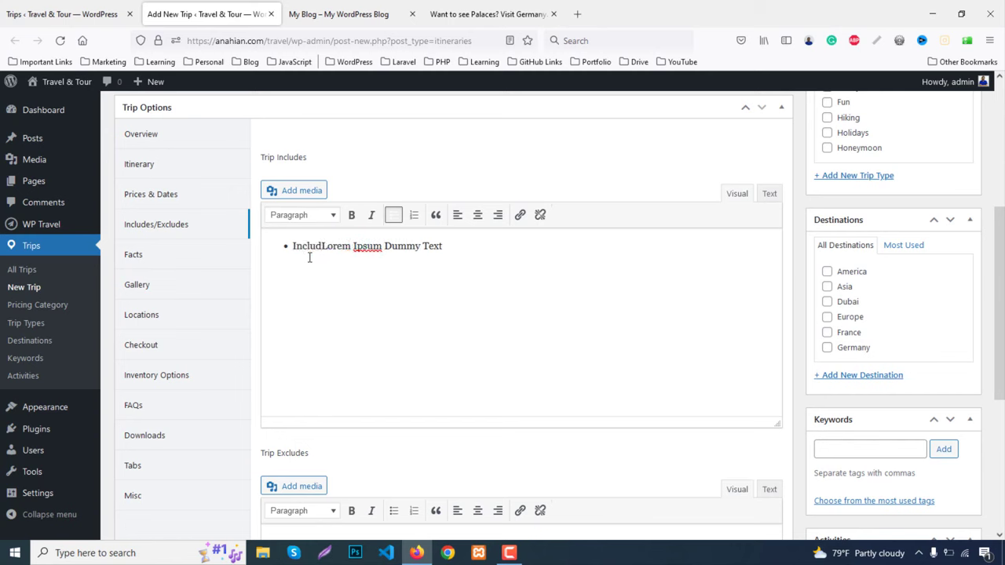
type(" :")
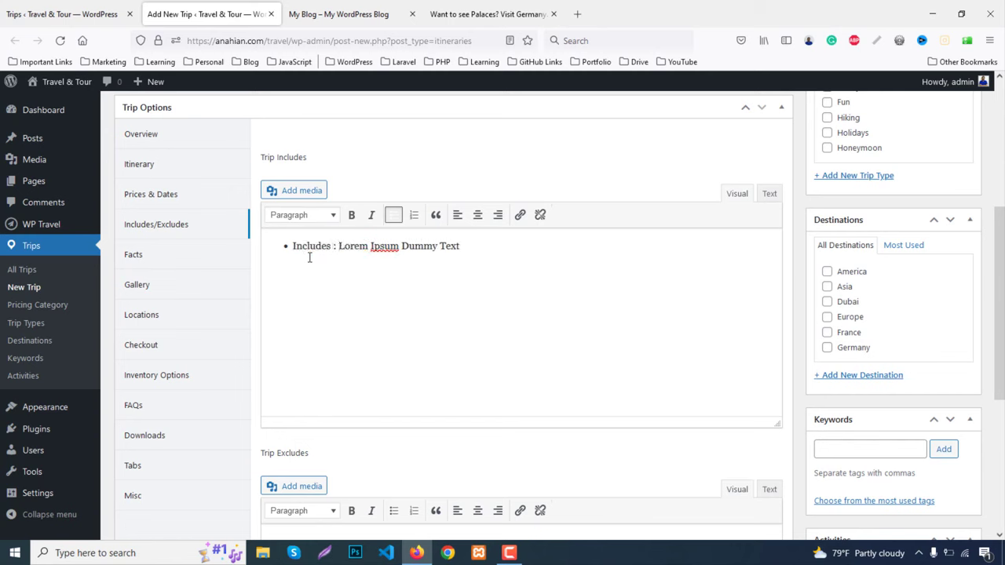
Duplicate the Includes bullet until there are five, then copy all five bullets
left_click_drag(292, 246, 481, 241)
key("ctrl+c")
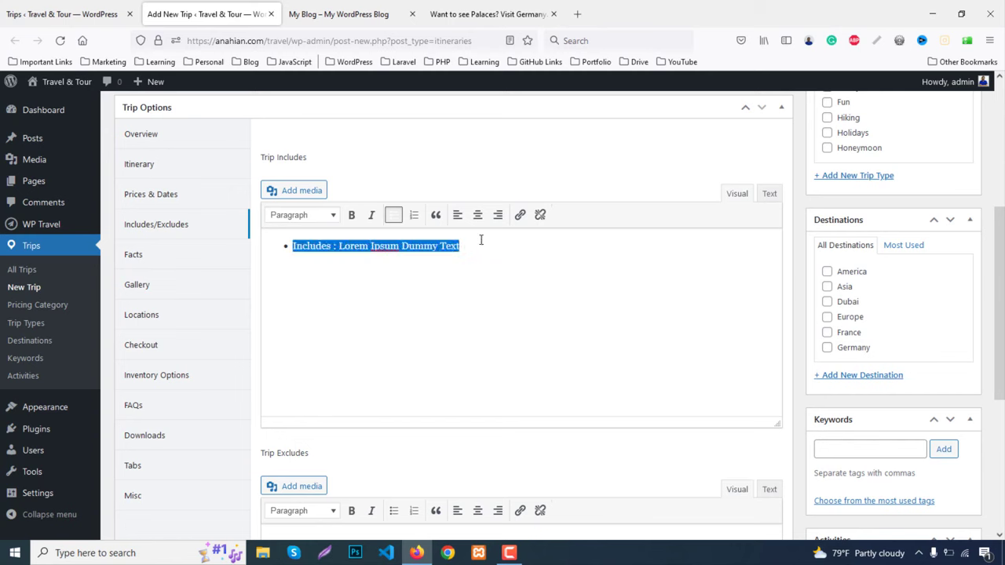
left_click(481, 240)
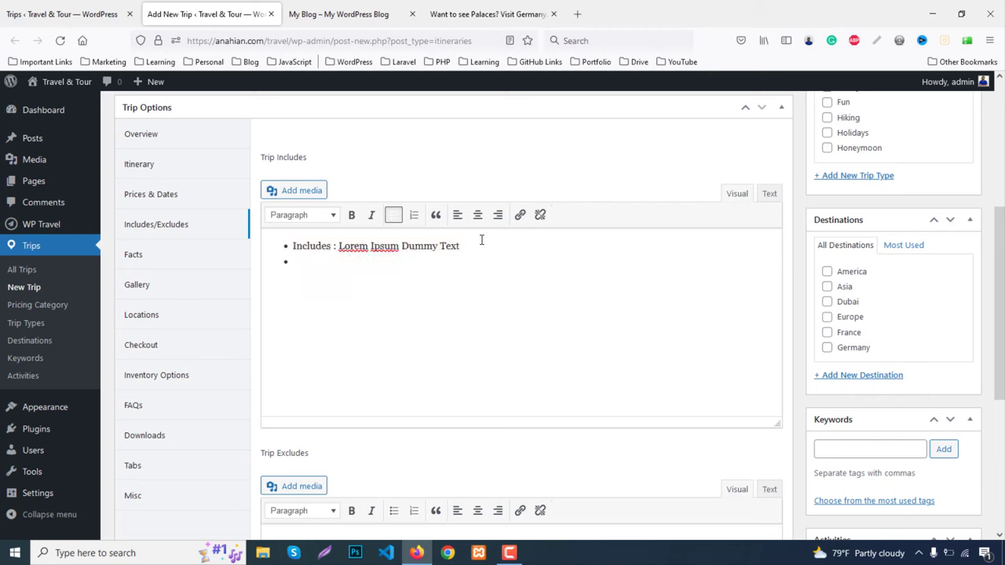
key("ctrl+v")
key("alt+shift+u")
key("ctrl+v")
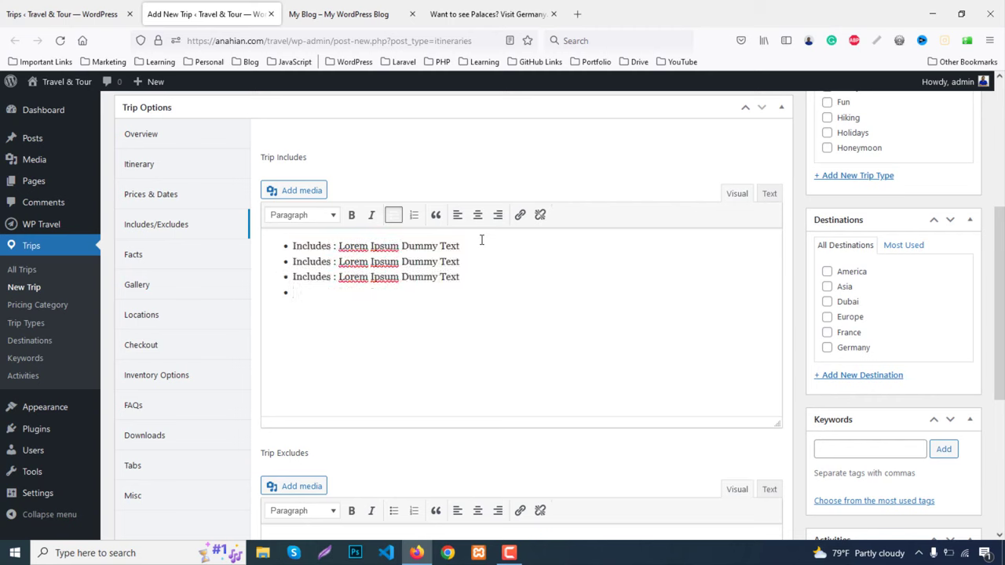
key("ctrl+v")
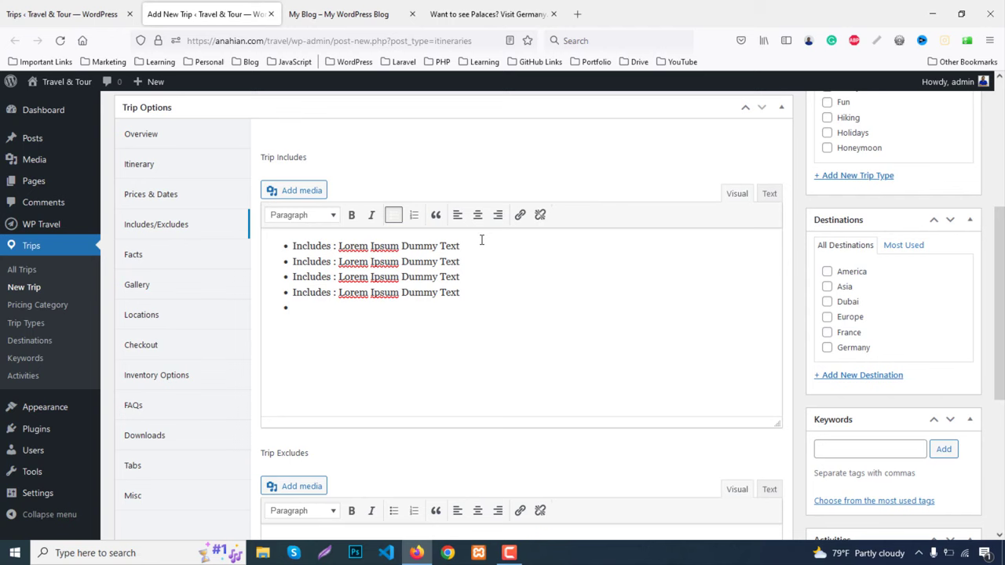
key("ctrl+v")
key("ctrl+z")
key("ctrl+v")
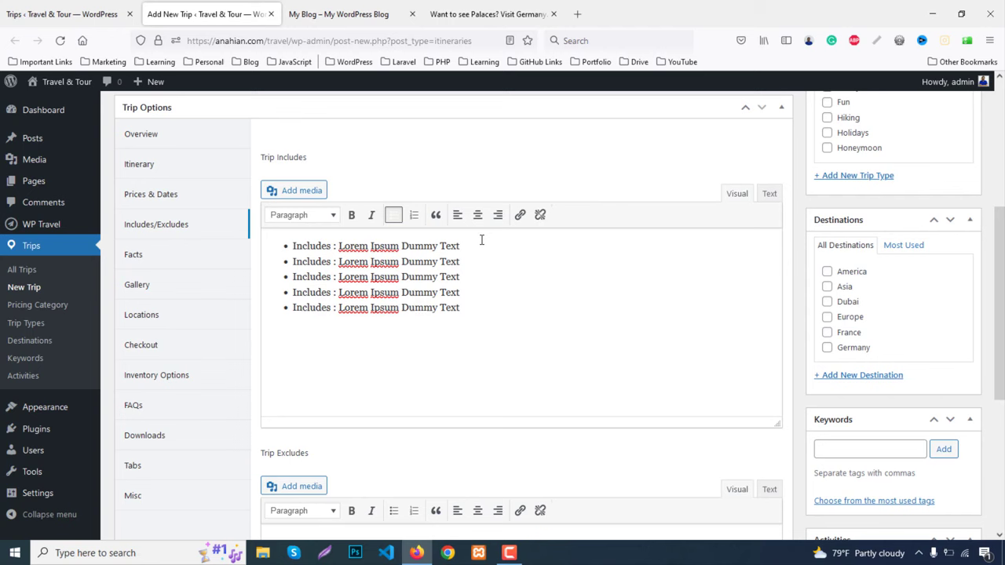
key("ctrl+a")
key("ctrl+c")
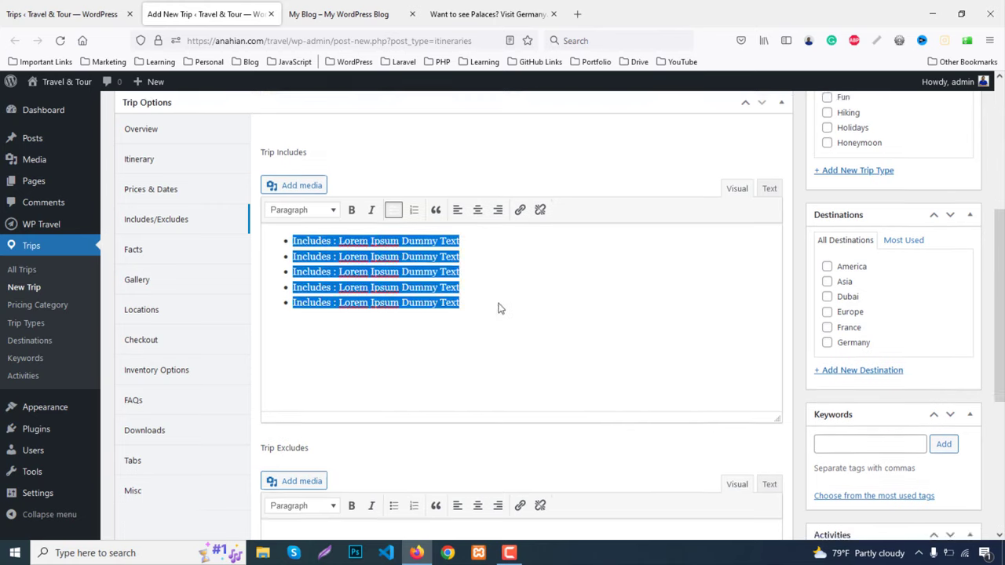
scroll(321, 344, "down", 3)
Paste the five bullets into Trip Excludes and change the first two to 'Excludes'
key("ctrl+v")
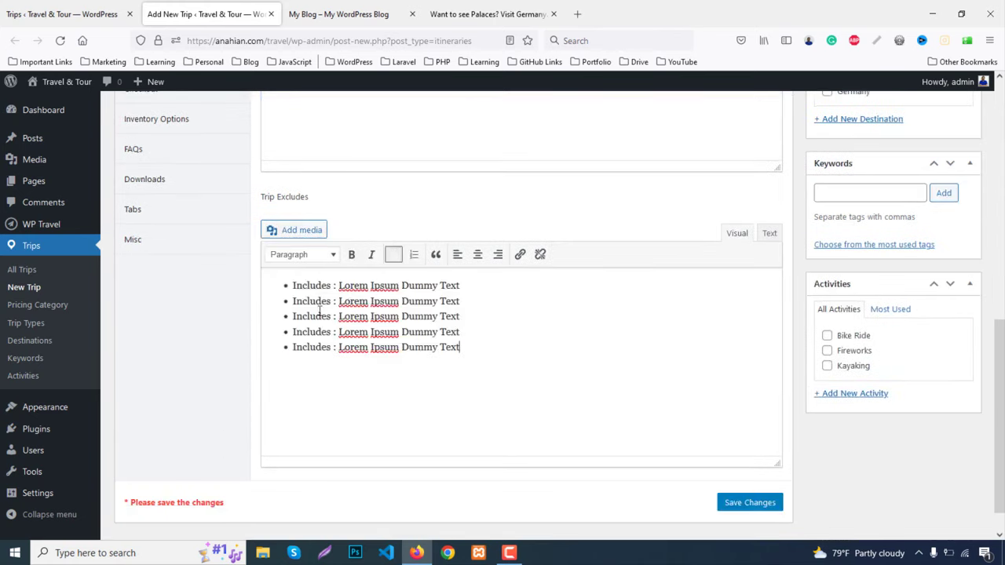
left_click_drag(293, 285, 328, 288)
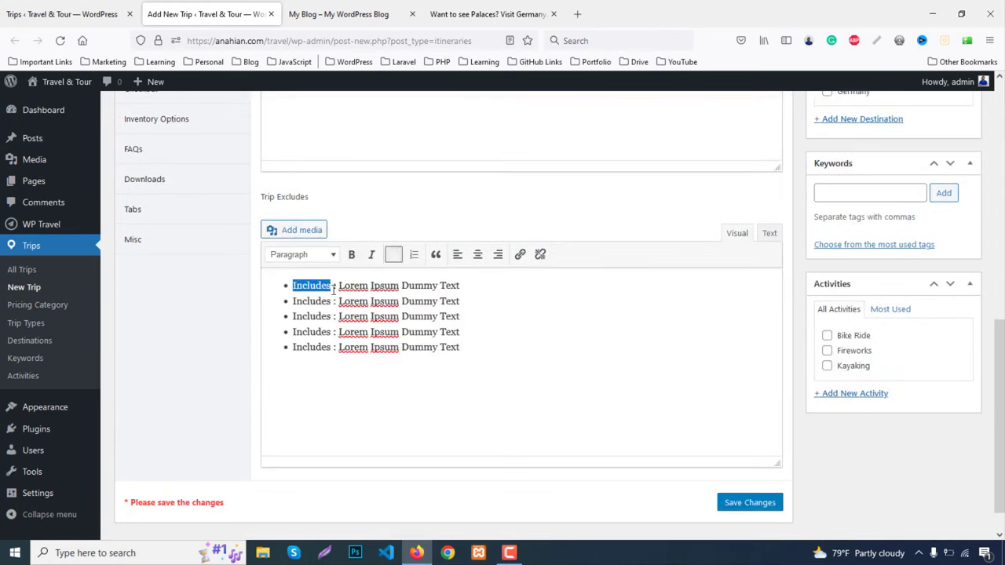
type("Excludes")
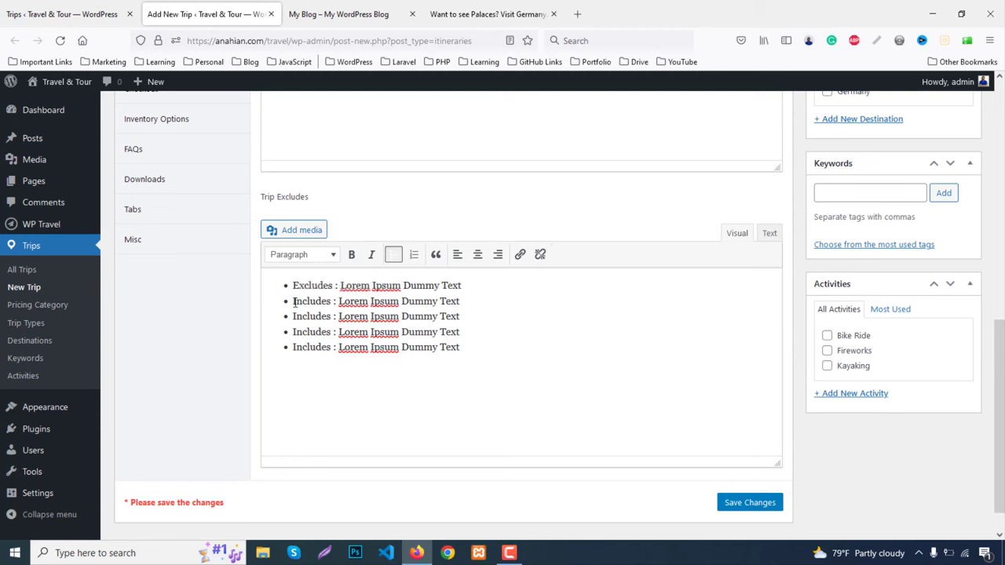
left_click_drag(292, 301, 332, 302)
type("Exclud")
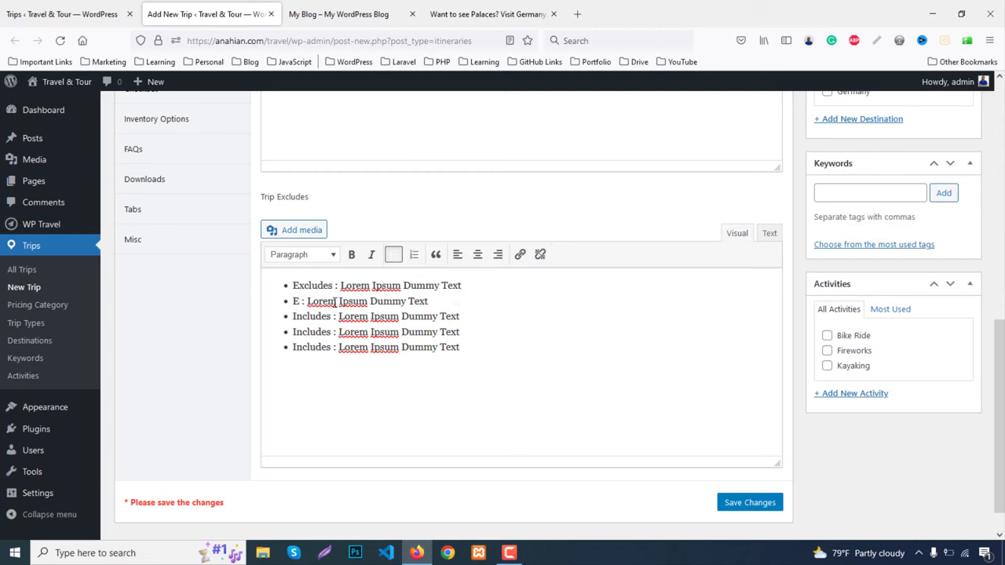
type("es")
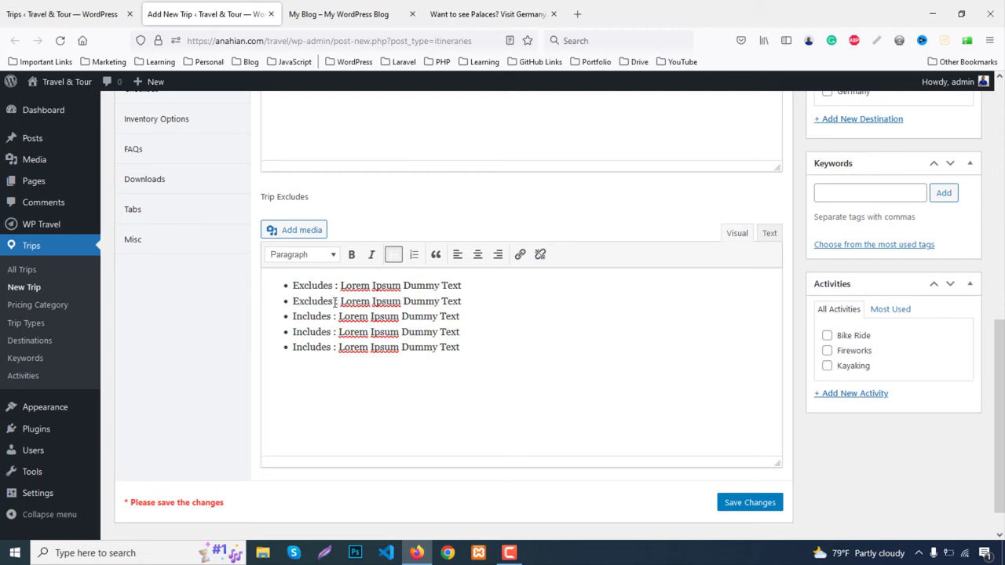
Replace 'Includes' with 'Excludes' in the remaining three Trip Excludes bullets
double_click(302, 306)
key("ctrl+c")
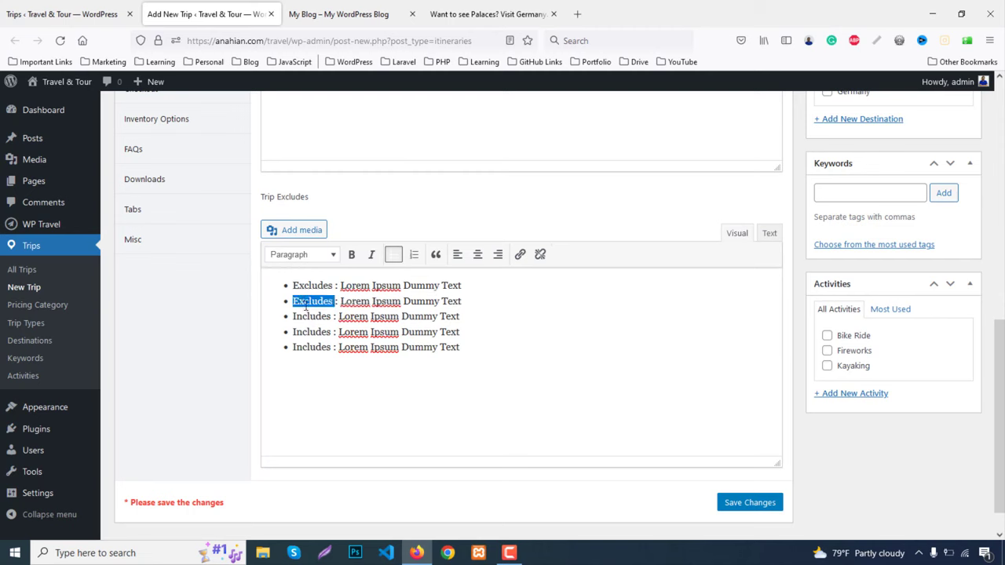
double_click(313, 315)
key("ctrl+v")
double_click(316, 331)
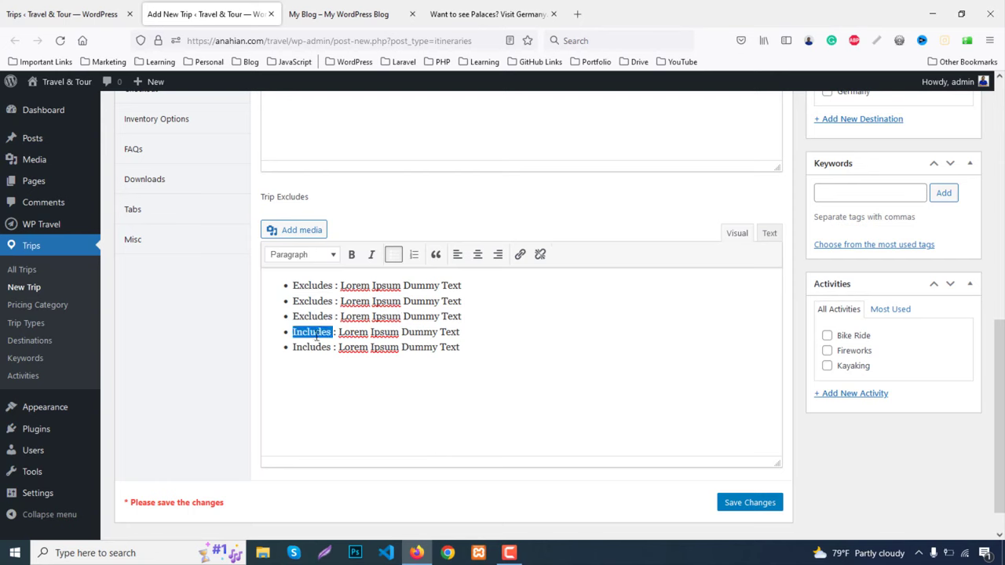
key("ctrl+v")
double_click(316, 347)
key("ctrl+v")
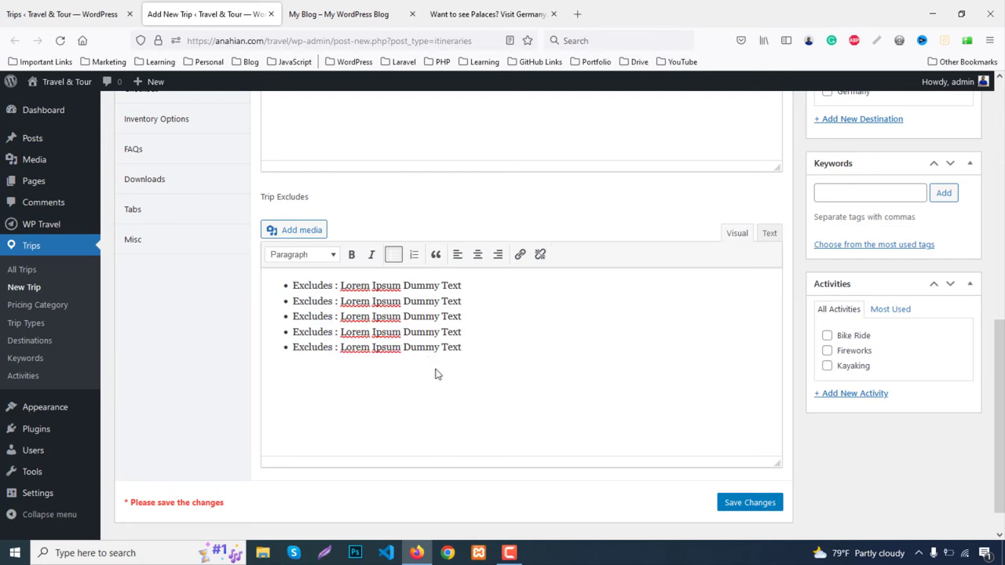
scroll(437, 372, "up", 3)
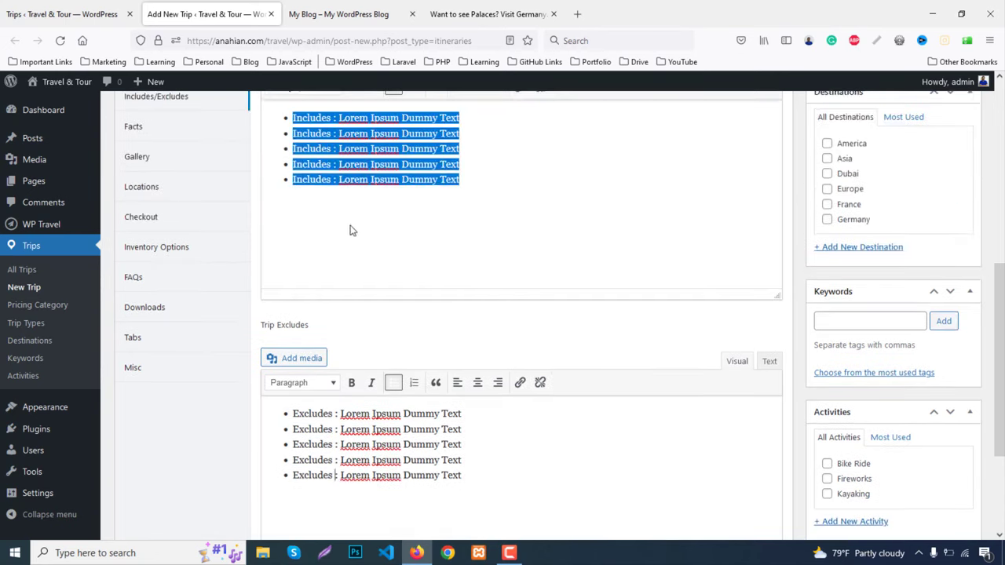
scroll(197, 281, "up", 1)
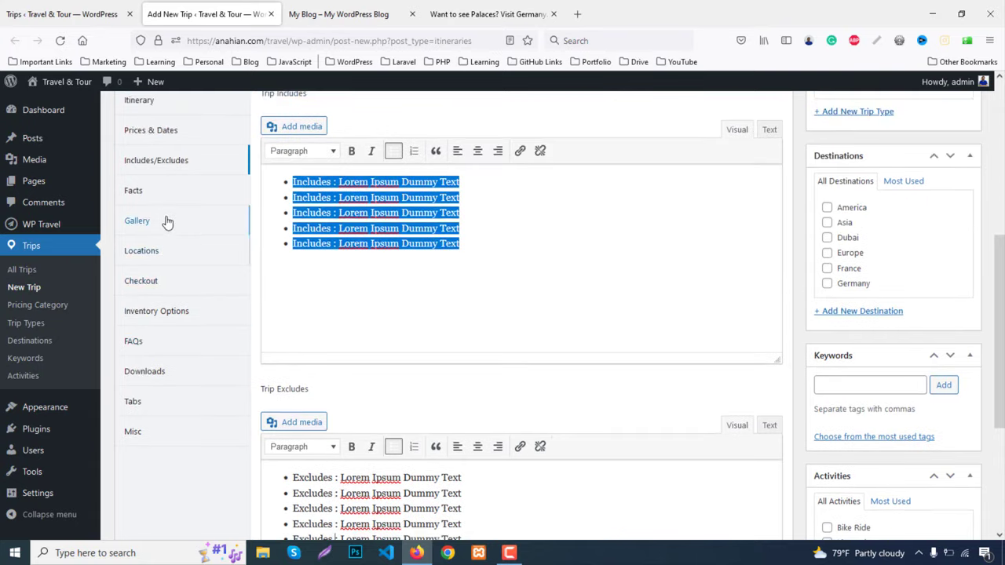
Attempt to add a trip fact under Facts, staying on the page when prompted
left_click(134, 190)
scroll(526, 271, "up", 1)
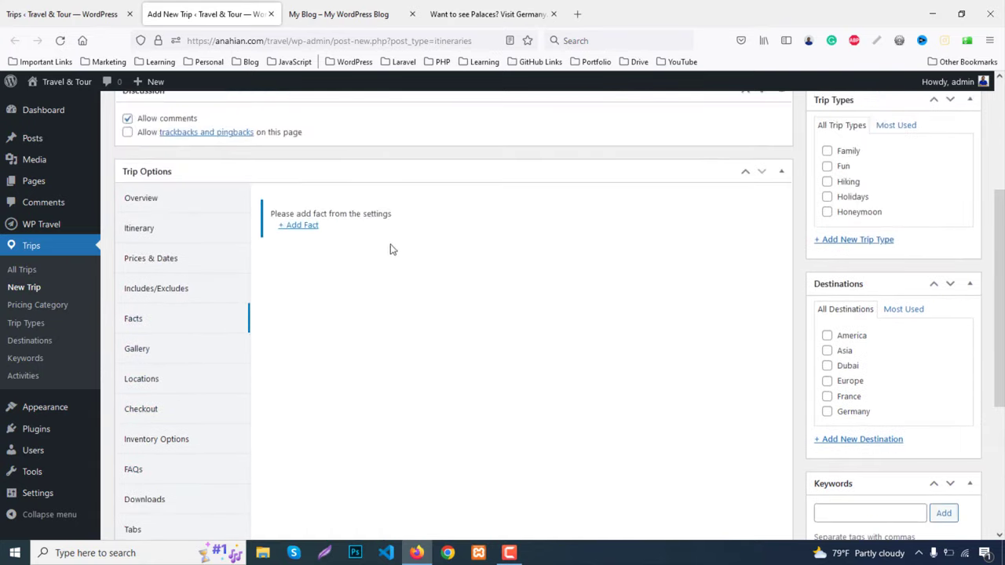
left_click(303, 227)
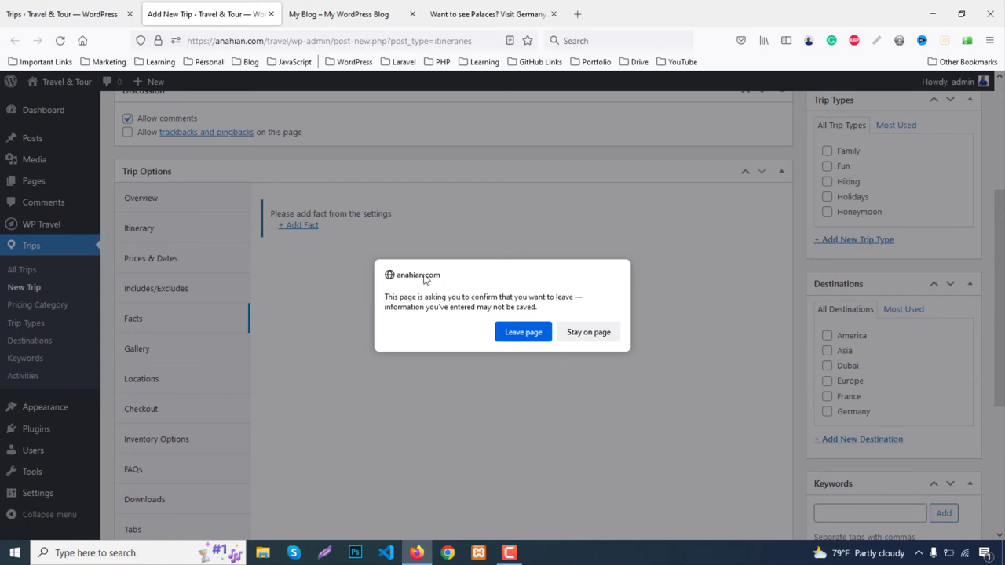
left_click(587, 336)
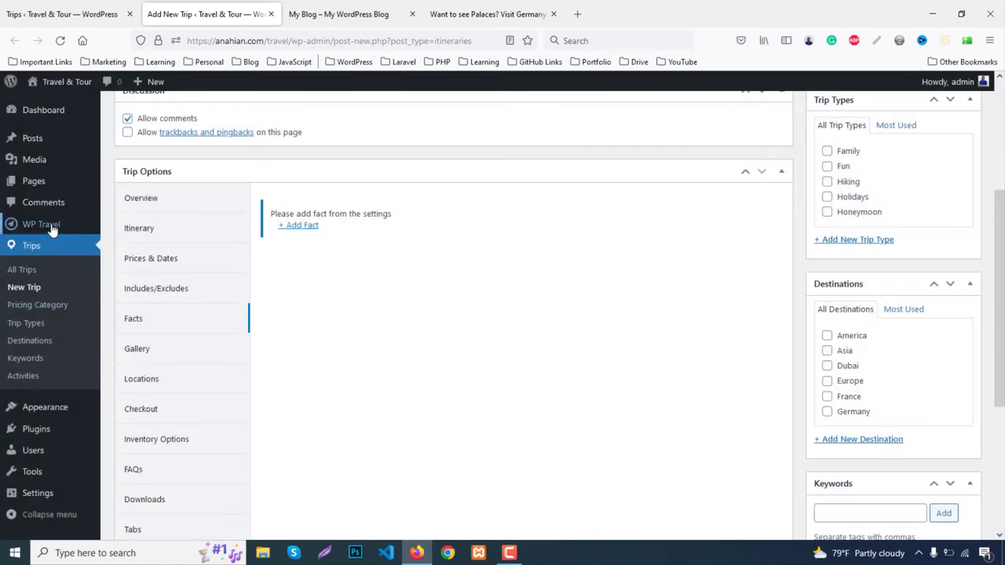
mouse_move(52, 228)
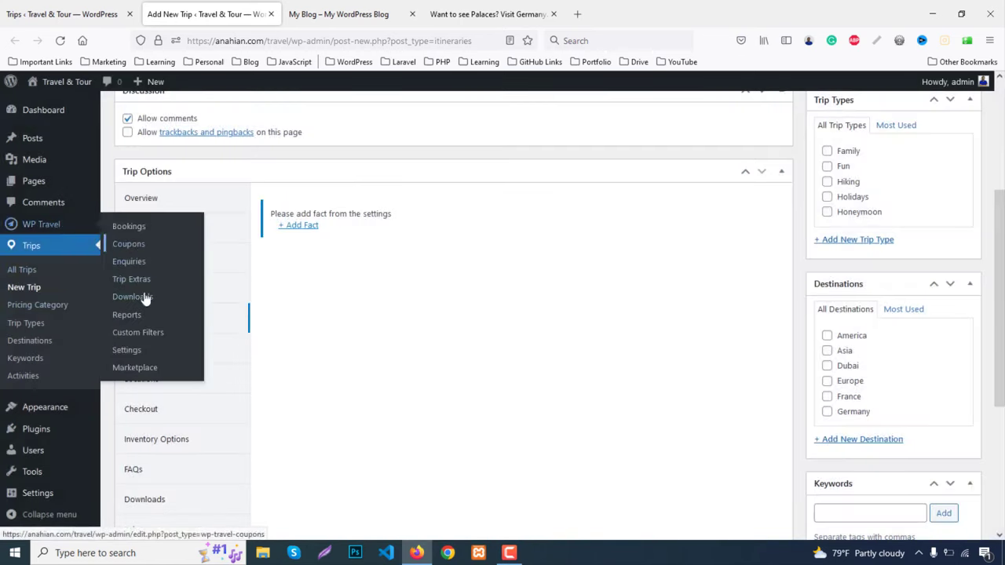
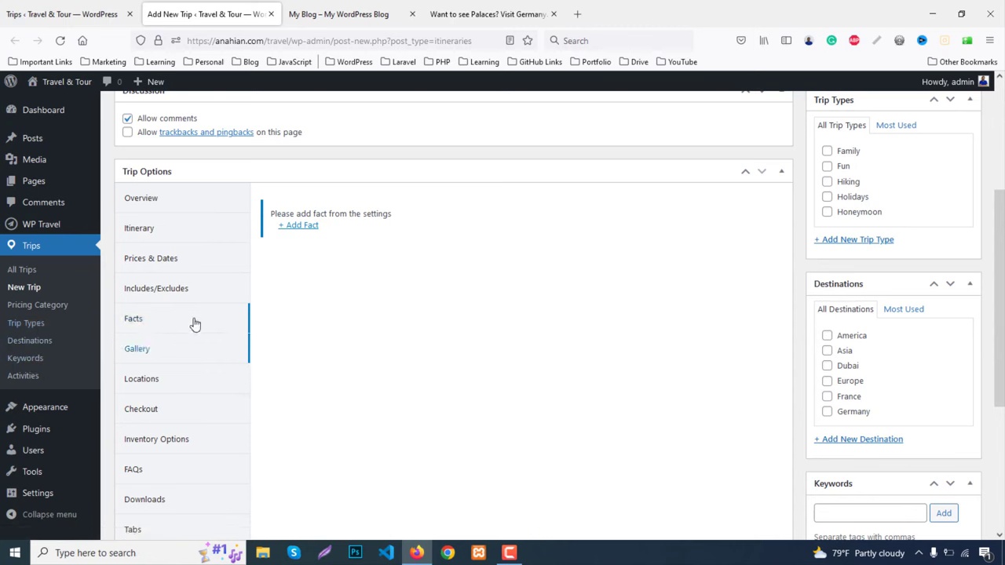
Look over the existing Germany trip's gallery images for reference
left_click(460, 11)
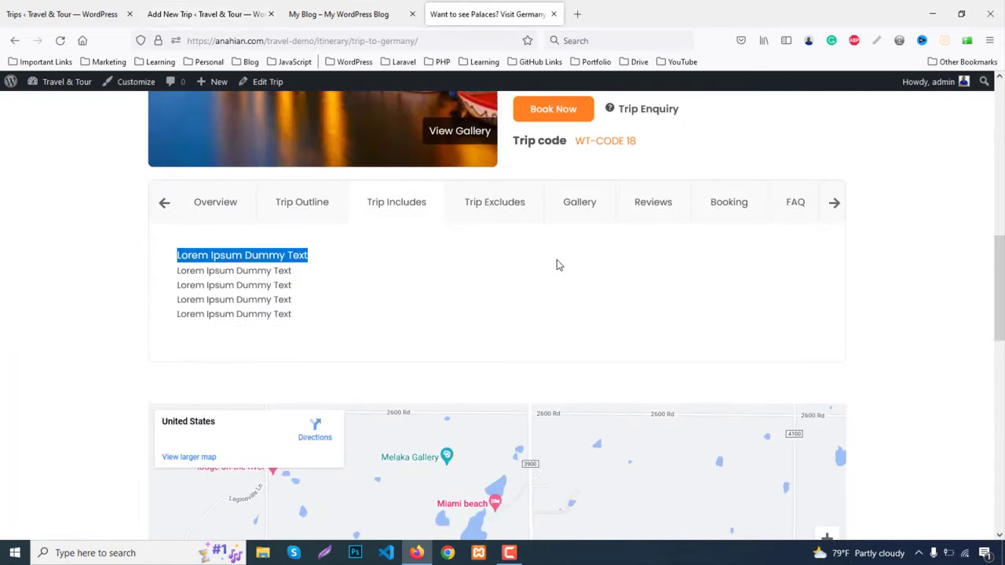
left_click(593, 202)
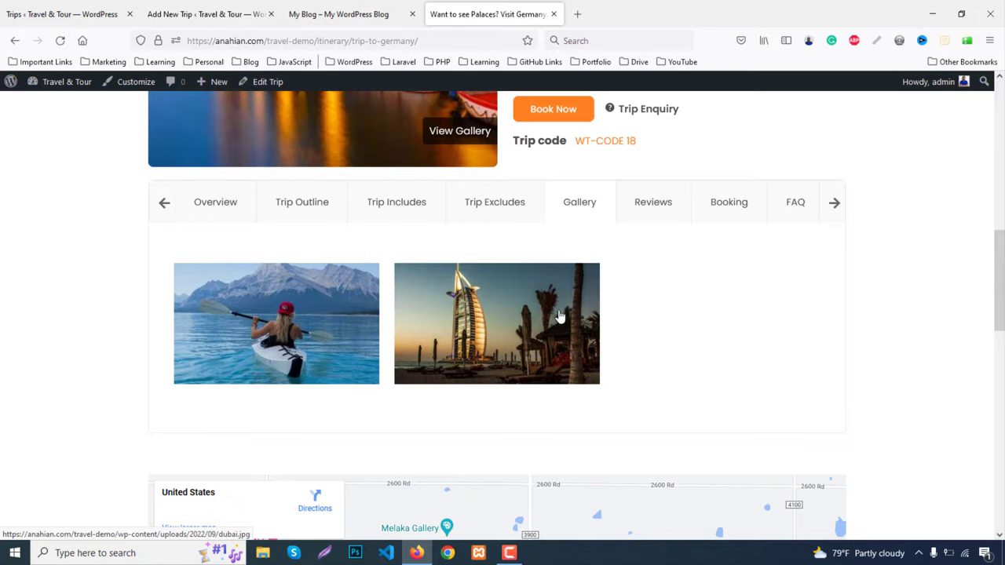
scroll(560, 316, "up", 4)
scroll(560, 317, "down", 4)
scroll(560, 316, "up", 4)
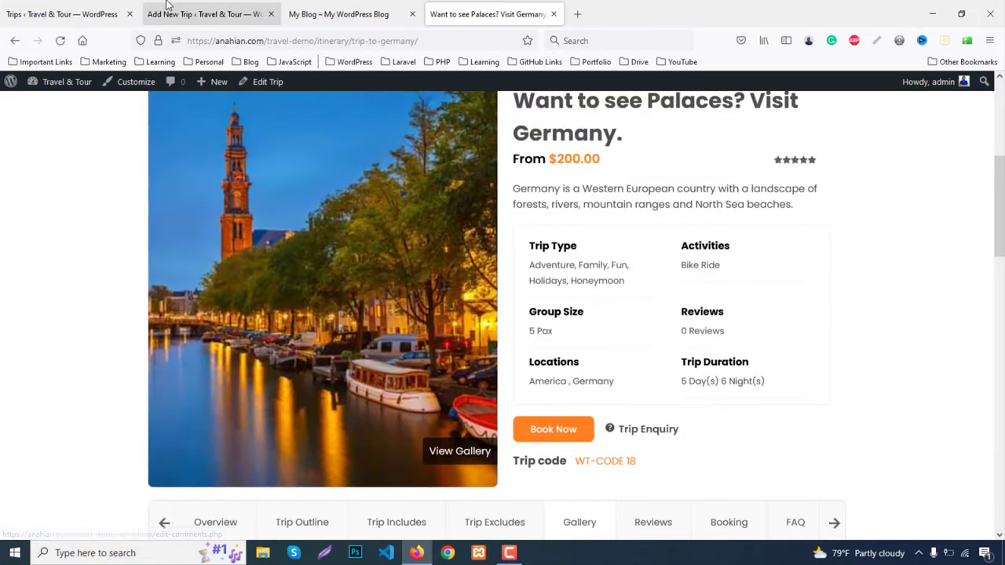
Add france.jpg, the Amsterdam canal-town image and dubai.jpg from the Media Library to the new trip's gallery
left_click(167, 7)
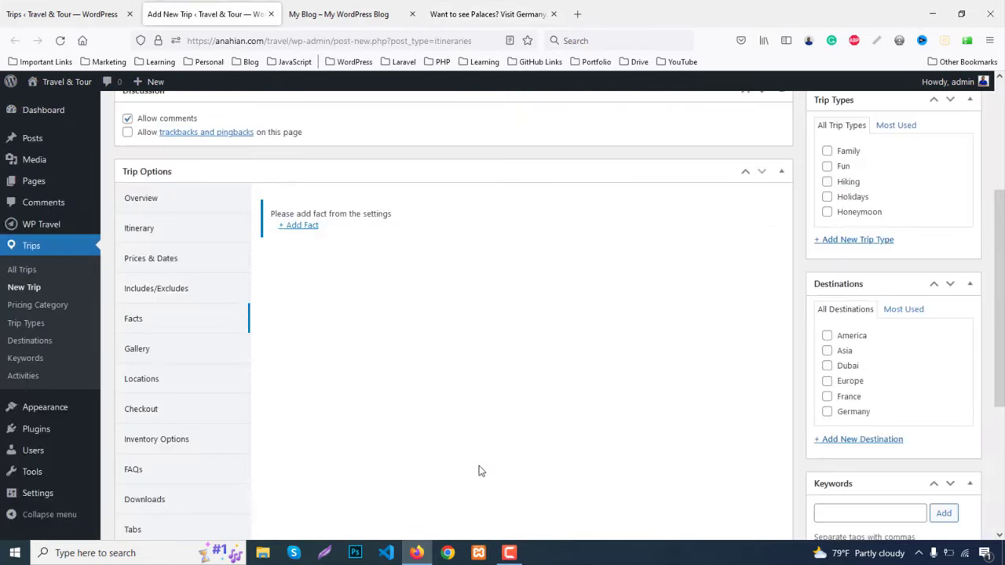
left_click(135, 349)
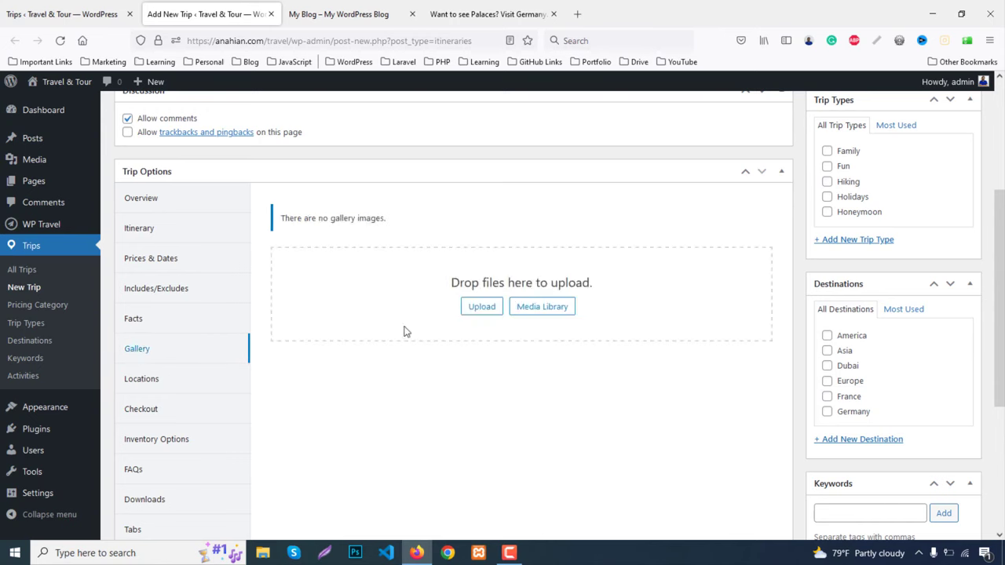
left_click(542, 307)
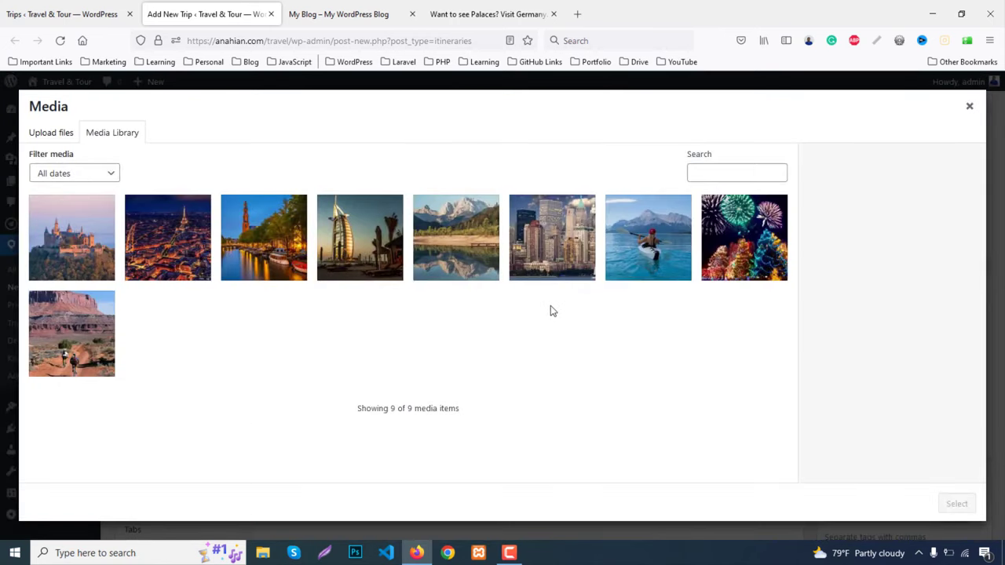
left_click(193, 243)
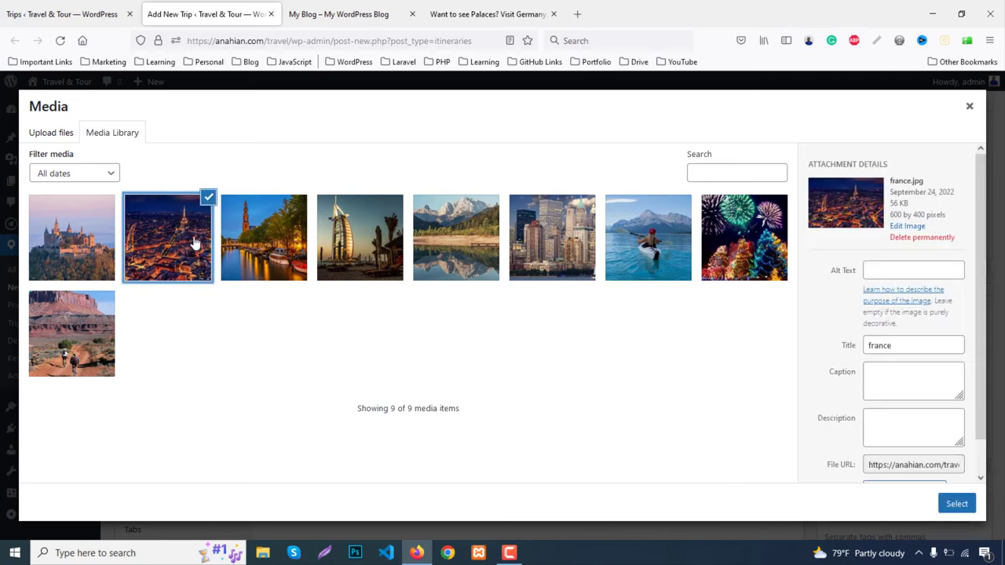
left_click(261, 252)
left_click(339, 248)
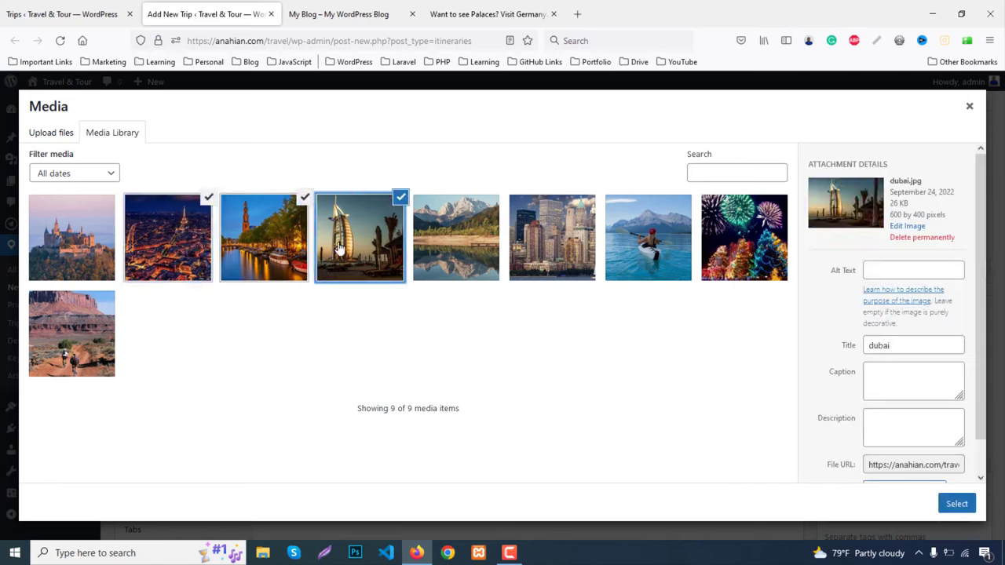
left_click(948, 507)
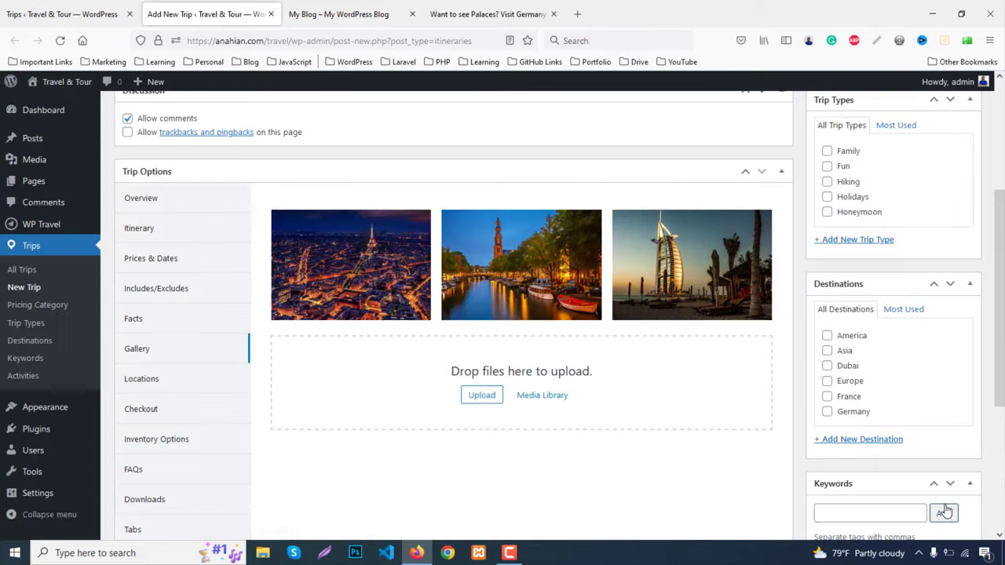
mouse_move(94, 412)
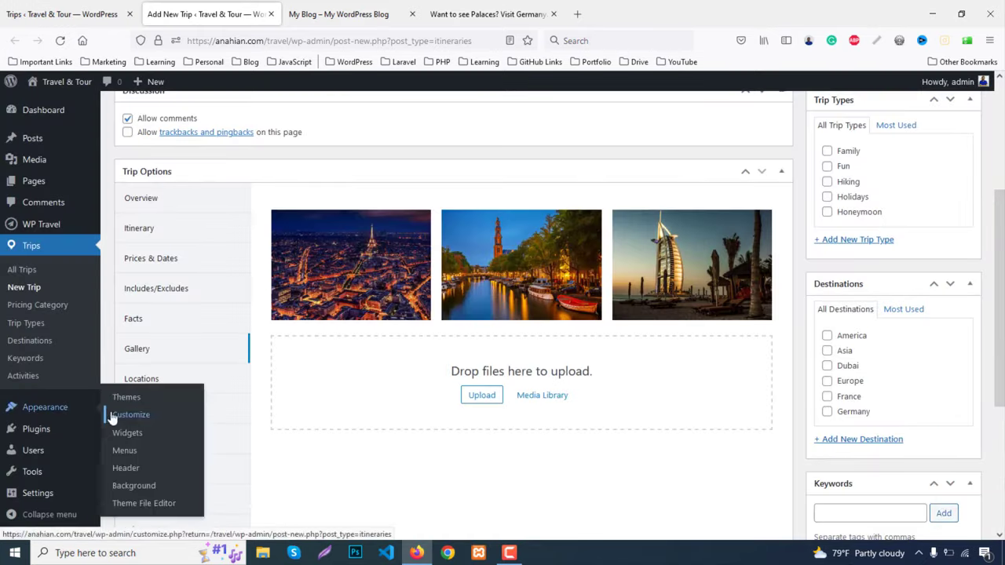
scroll(462, 394, "up", 1)
scroll(462, 394, "down", 3)
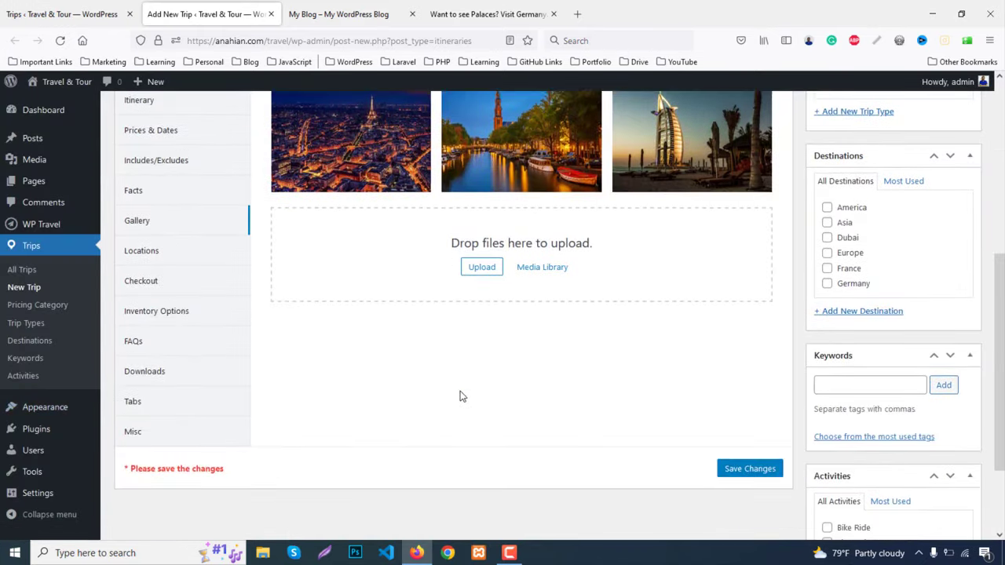
scroll(463, 396, "down", 1)
scroll(461, 397, "up", 2)
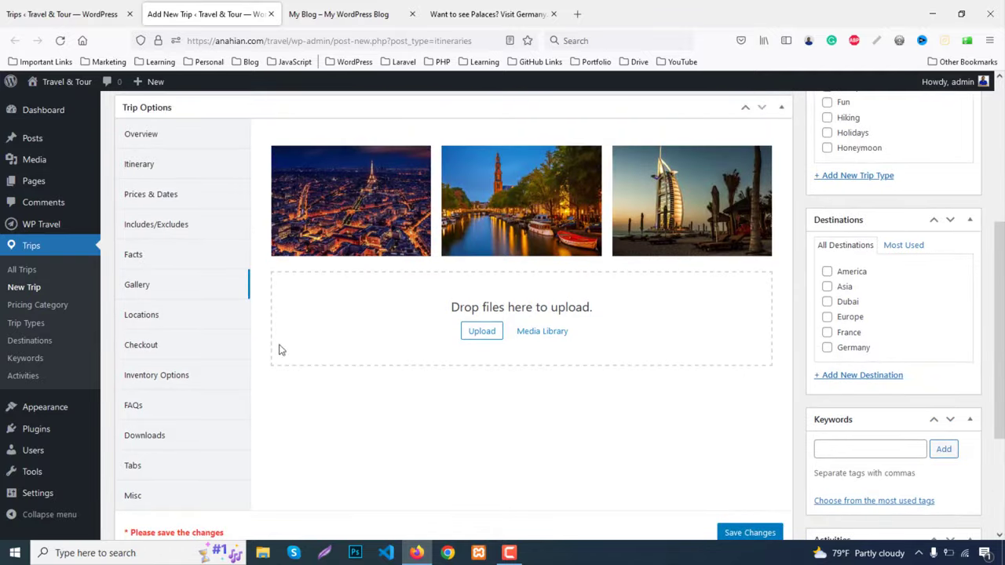
Enter 'germany' as the trip's location so the Locations map shows Germany
left_click(149, 316)
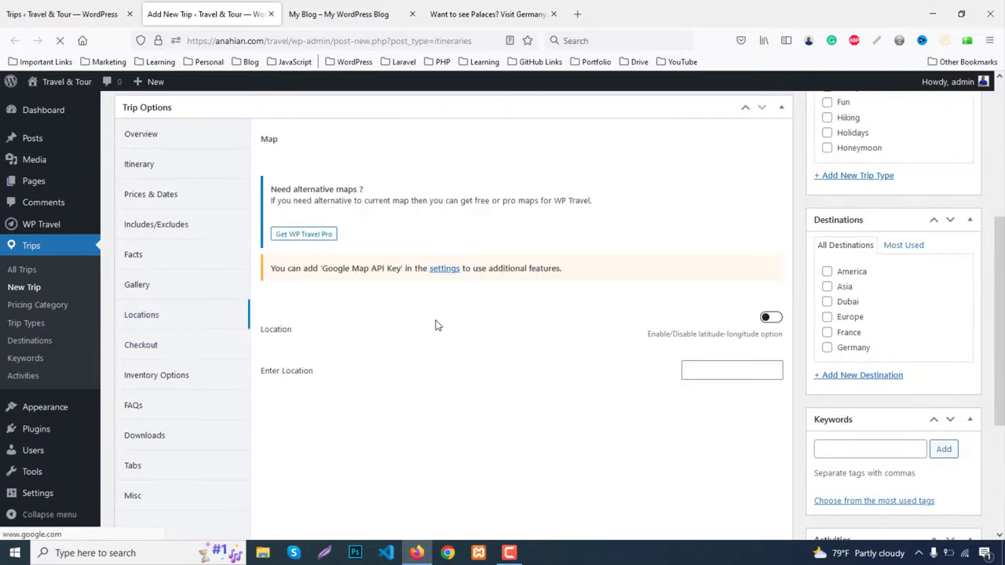
scroll(440, 325, "down", 1)
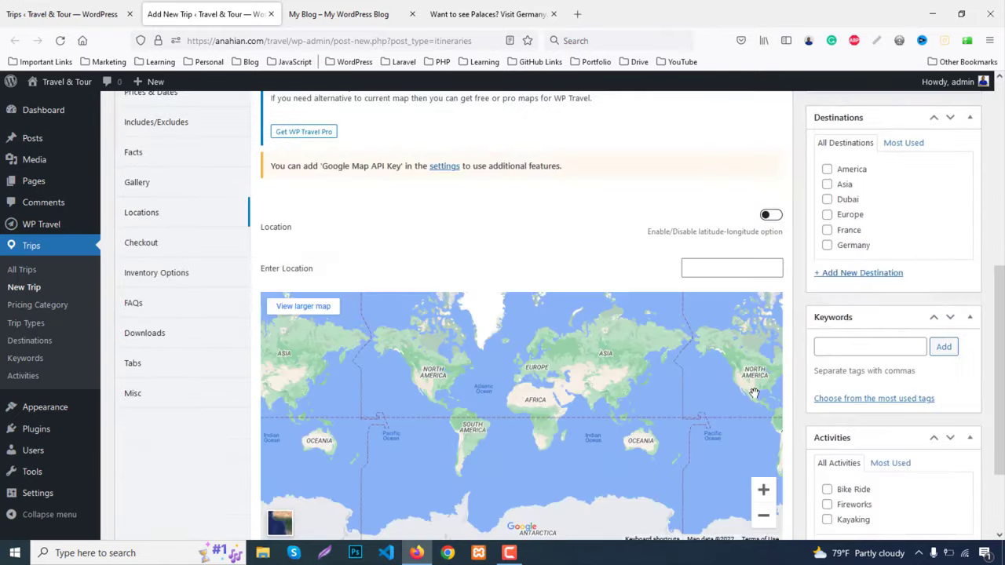
scroll(708, 327, "down", 2)
left_click(701, 202)
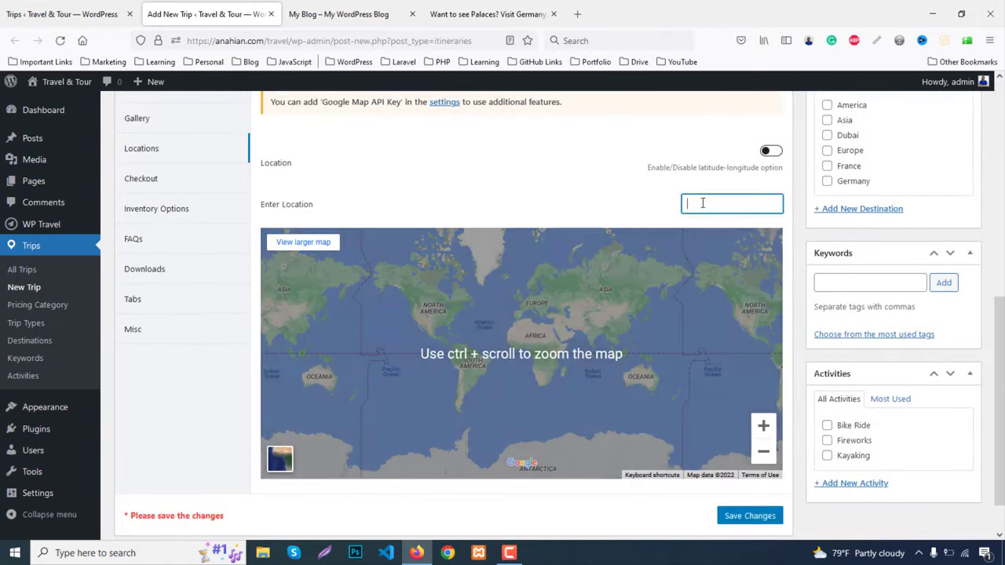
type("germ")
type("any")
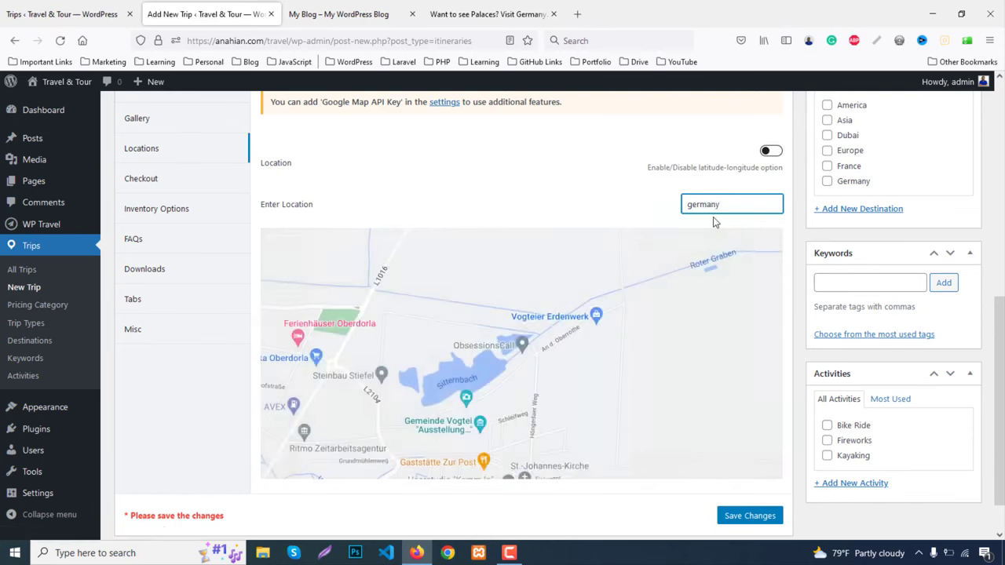
left_click(633, 200)
scroll(590, 266, "down", 3)
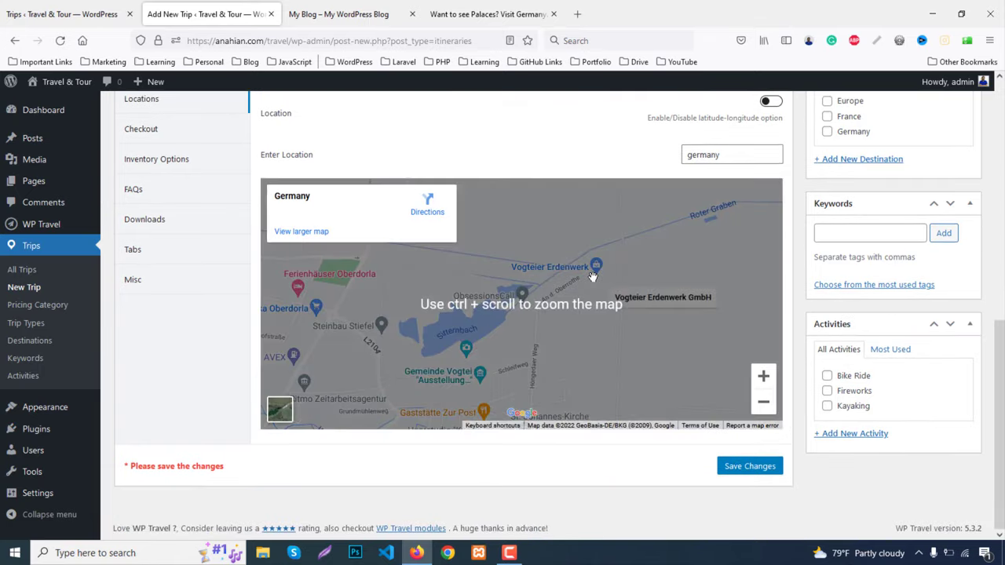
scroll(594, 283, "up", 3)
scroll(161, 275, "up", 1)
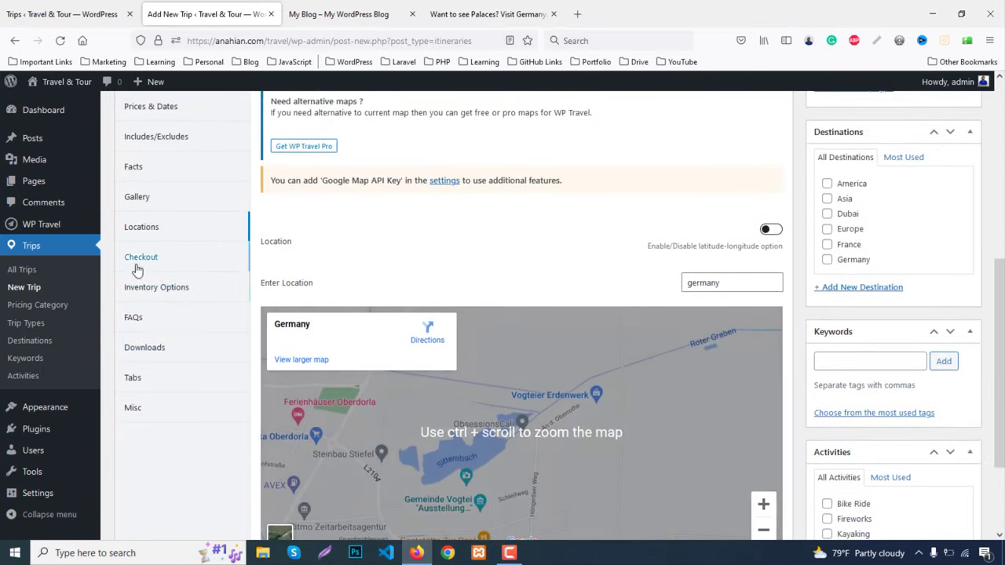
Browse the trip's Checkout and Inventory options, ending on the FAQ settings
left_click(142, 259)
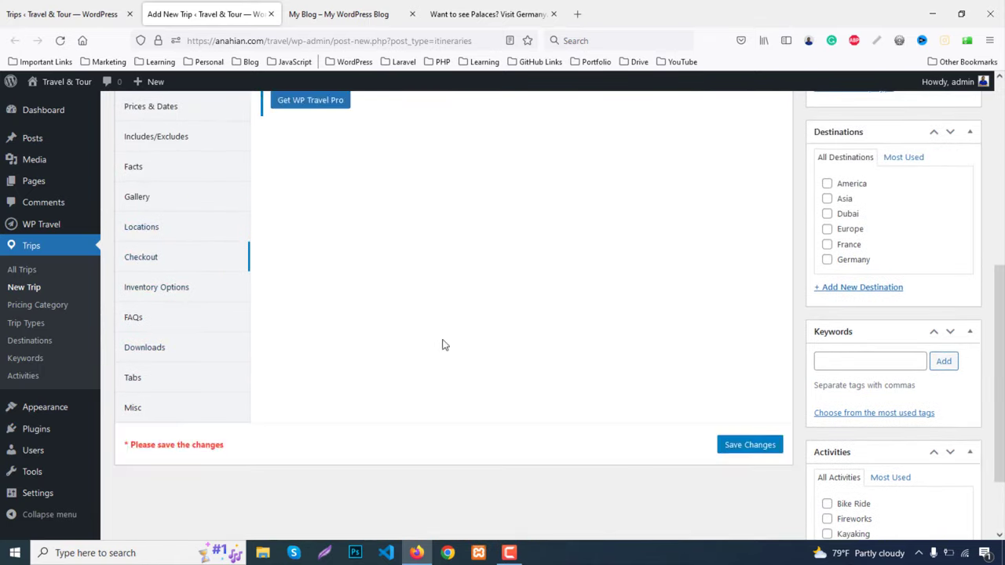
scroll(448, 344, "up", 3)
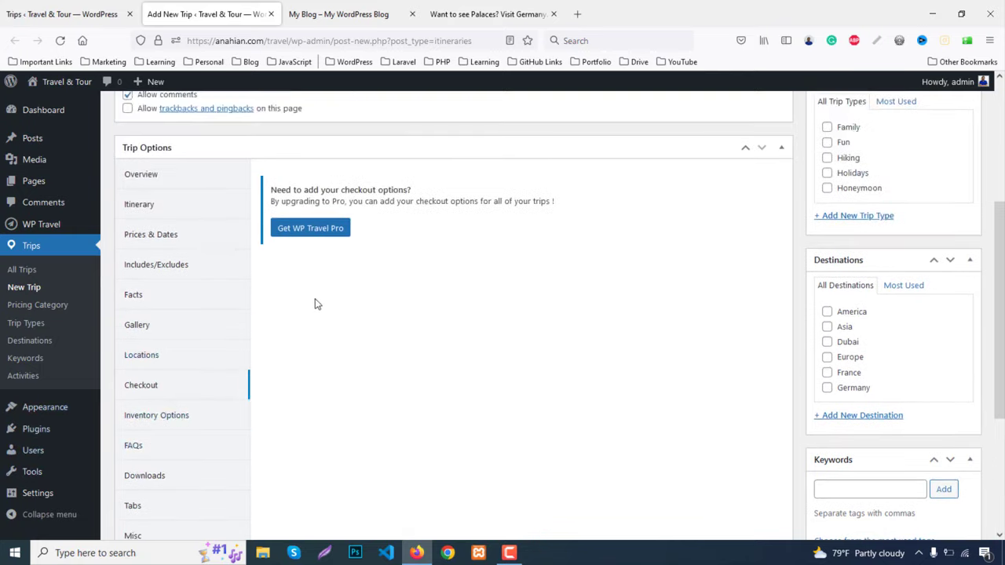
scroll(256, 343, "down", 1)
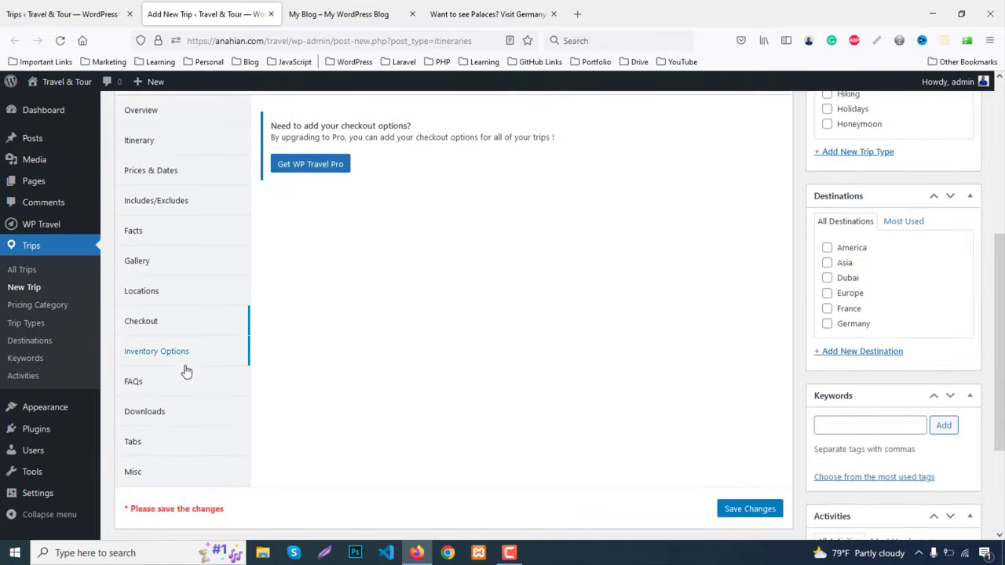
left_click(171, 361)
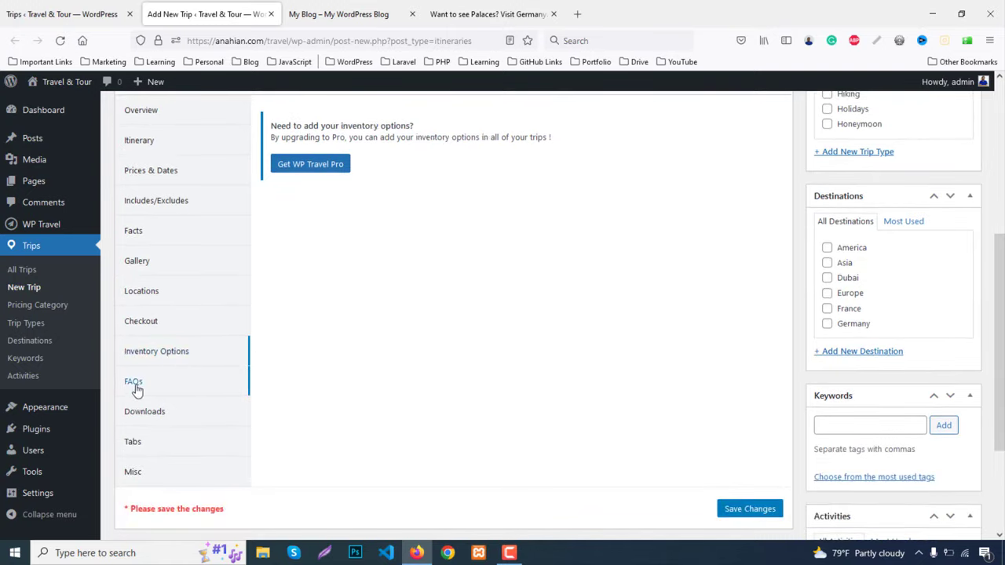
left_click(135, 384)
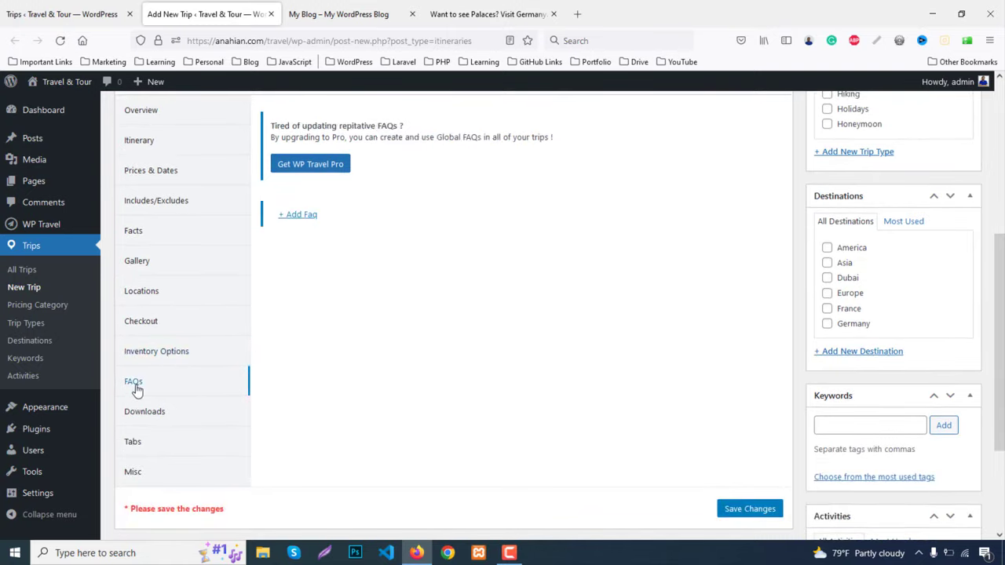
Add FAQ 1 with the answer 'Lorem Ipsum Dummy Text', copy that answer, and collapse it
left_click(308, 215)
left_click(673, 319)
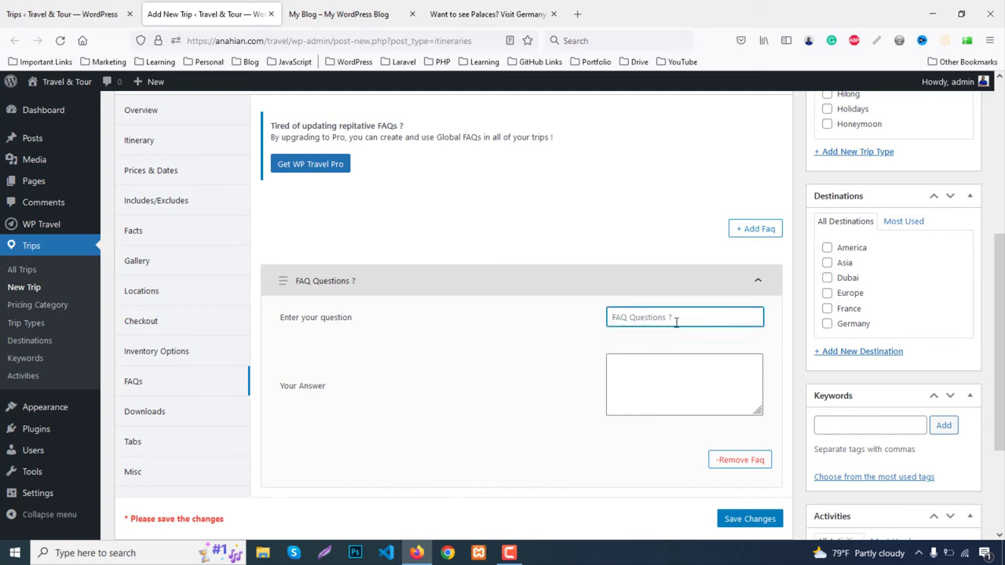
type("FAQ 1")
left_click(677, 369)
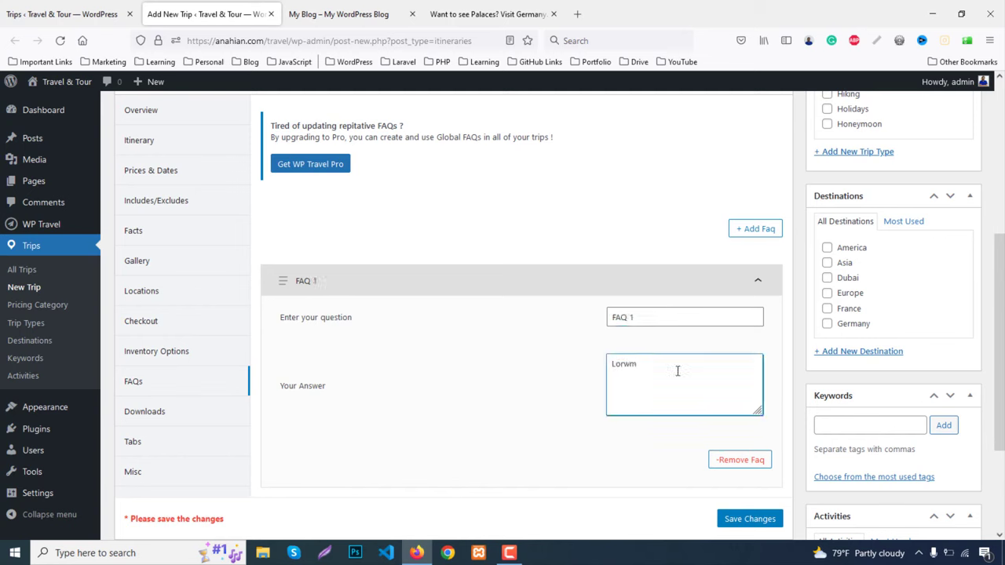
type("Lorem Ipsum Dummy Text")
key("ctrl+a")
key("ctrl+c")
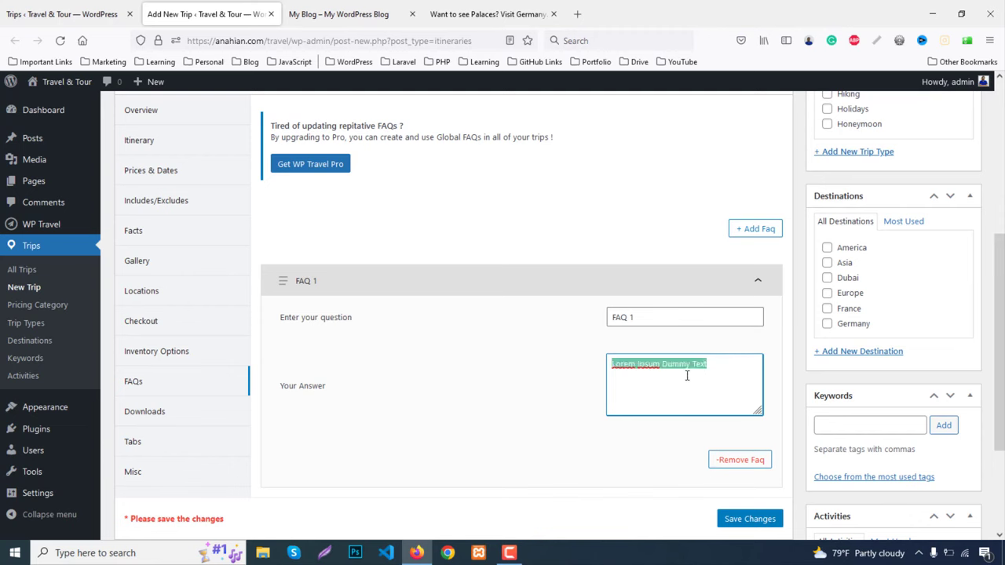
scroll(740, 431, "down", 2)
left_click(759, 216)
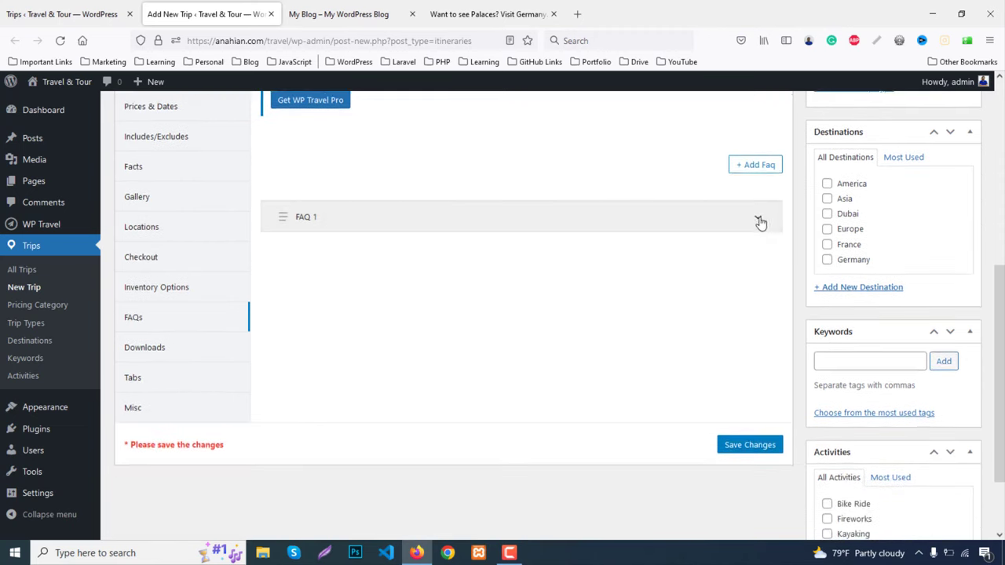
Add FAQ 2 with the same pasted answer, collapse it, and go to Downloads
left_click(753, 168)
left_click(688, 292)
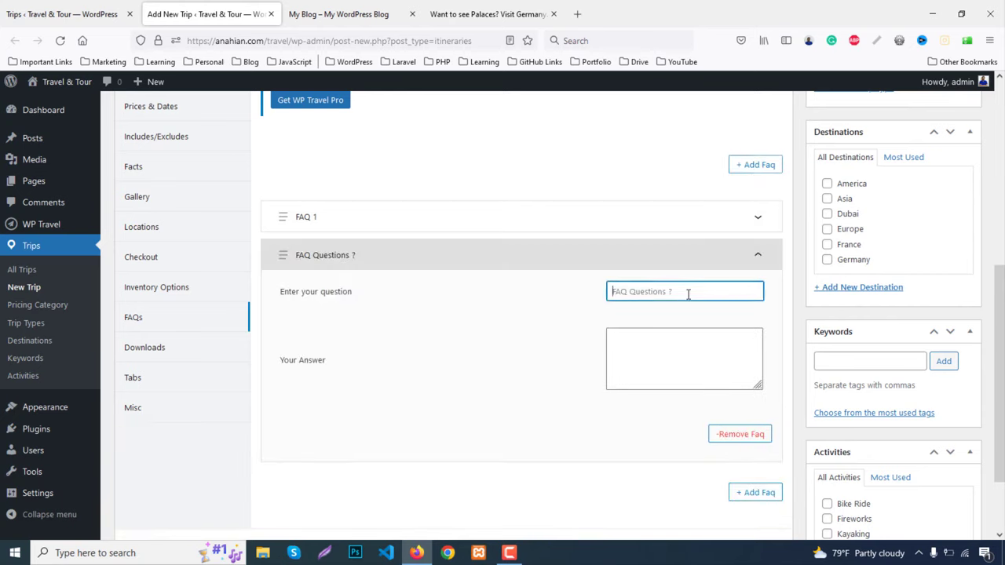
type("FAQ 2")
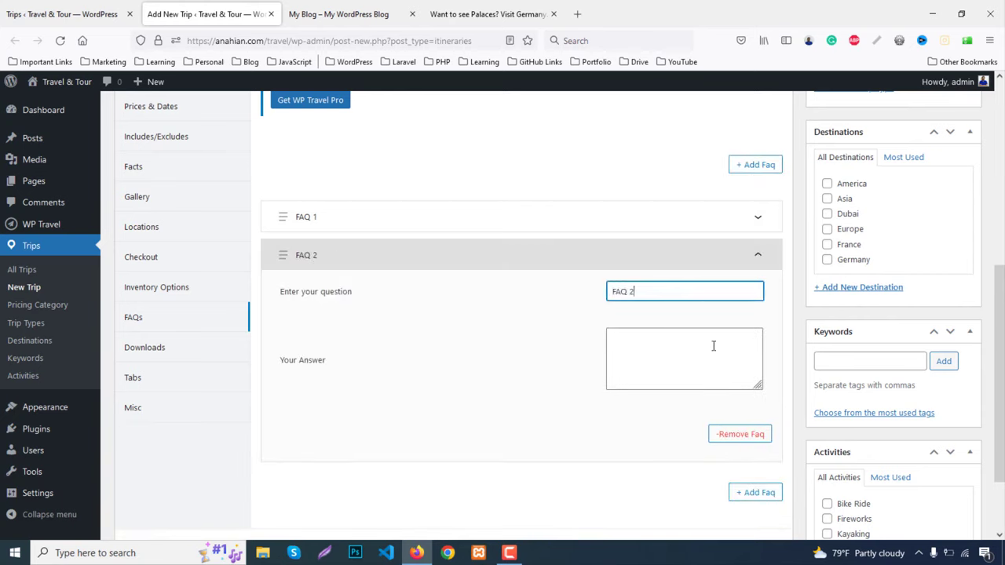
left_click(704, 360)
key("ctrl+v")
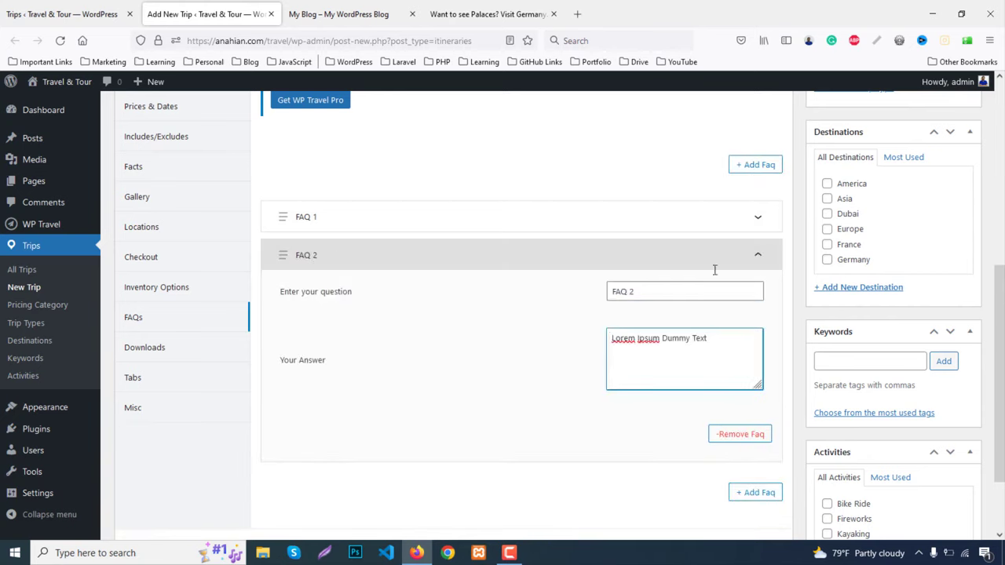
left_click(758, 255)
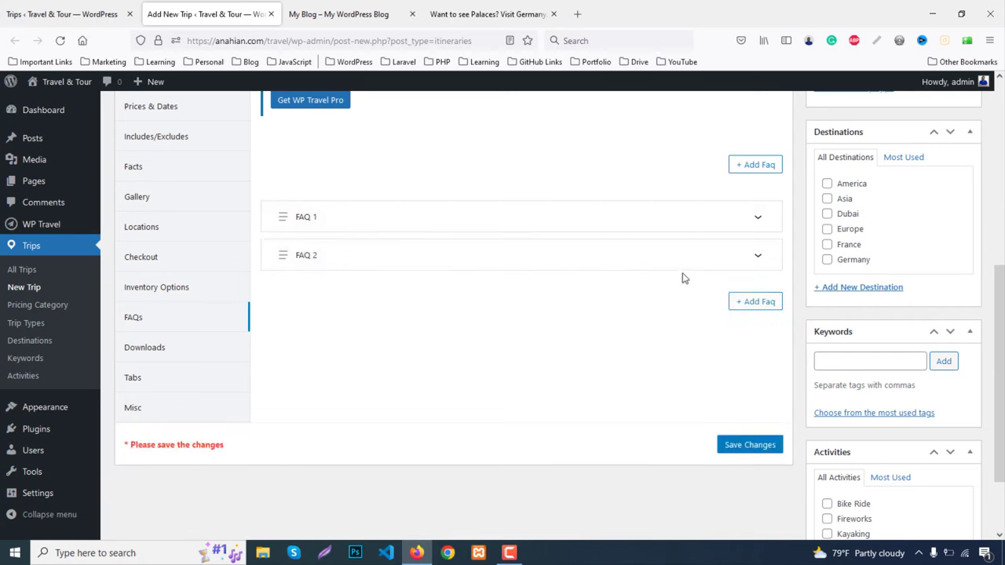
left_click(163, 350)
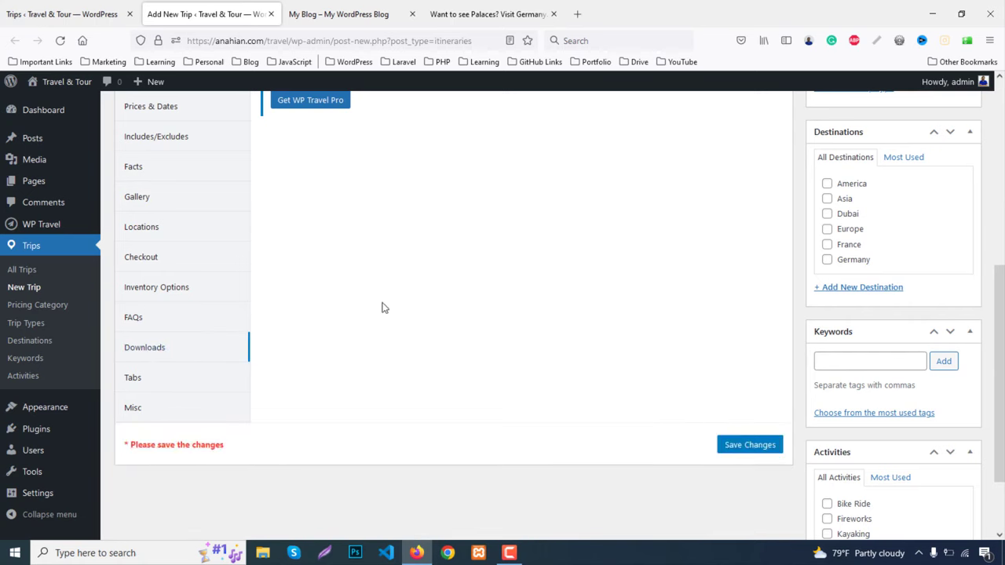
Inspect the Overview tab's custom title settings in the trip's Tabs section
scroll(411, 312, "up", 2)
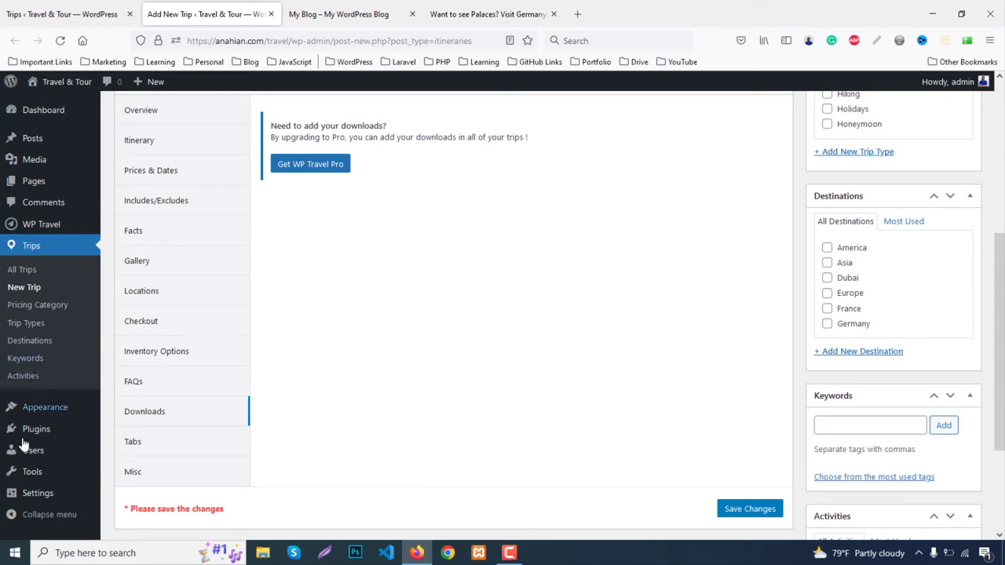
left_click(135, 447)
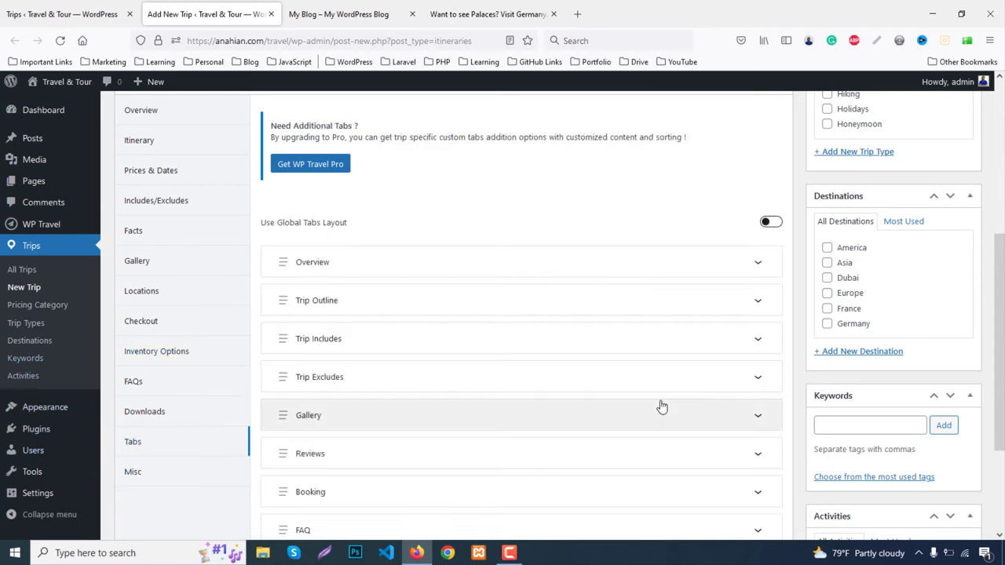
left_click(758, 267)
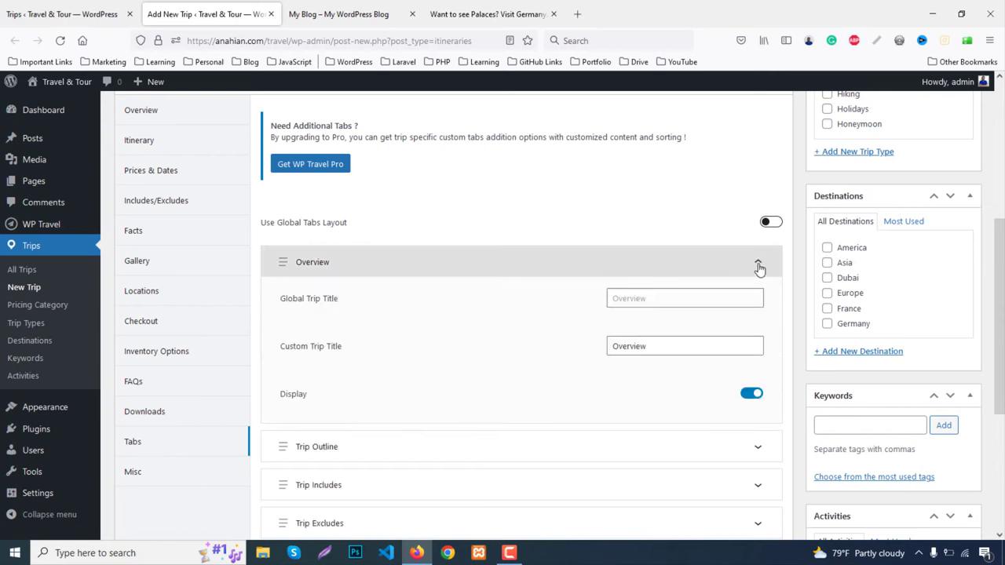
scroll(759, 280, "down", 2)
left_click(667, 282)
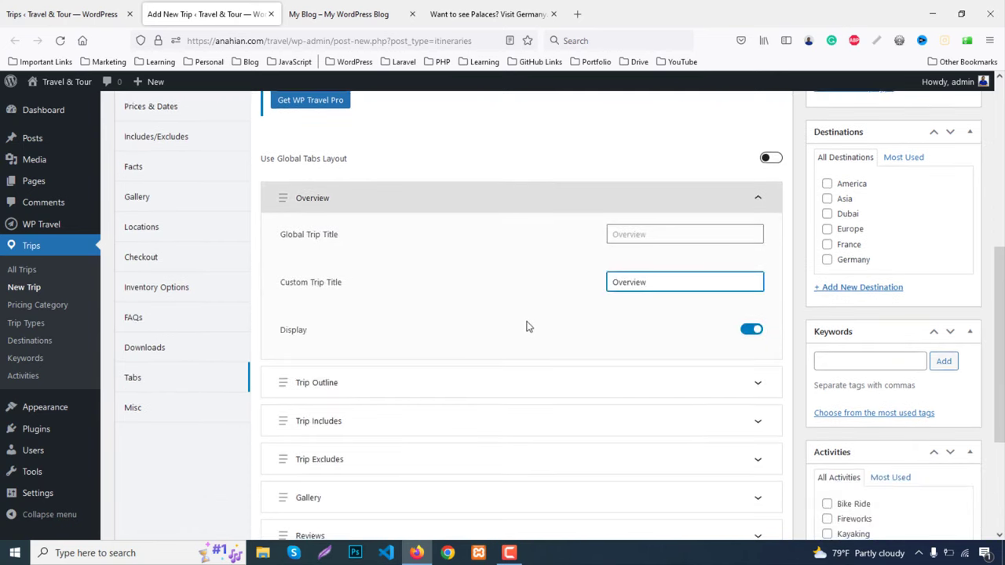
left_click(758, 201)
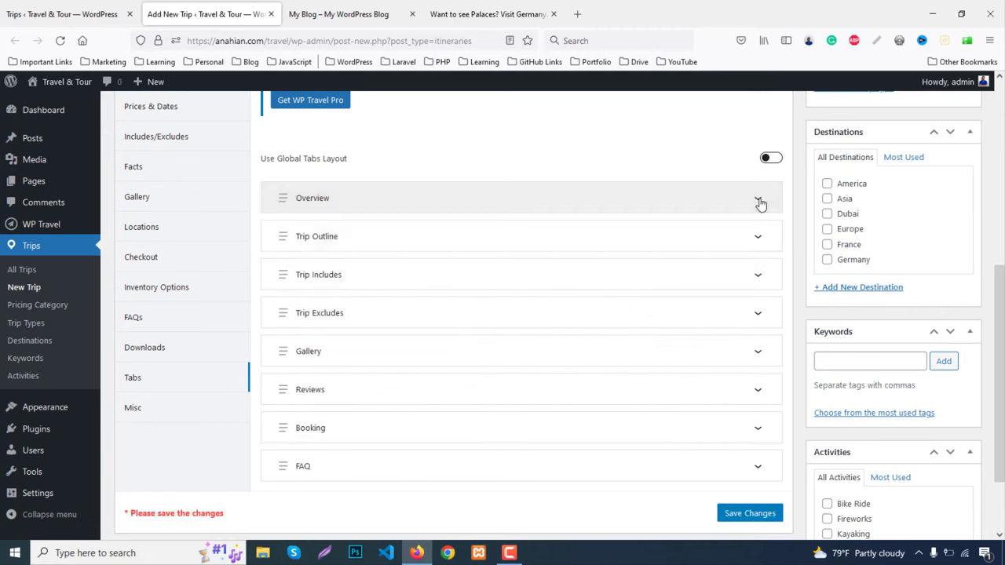
Check the Misc settings' Global Trip Enquiry option against the live page, then return to the editor
left_click(134, 409)
scroll(426, 400, "up", 1)
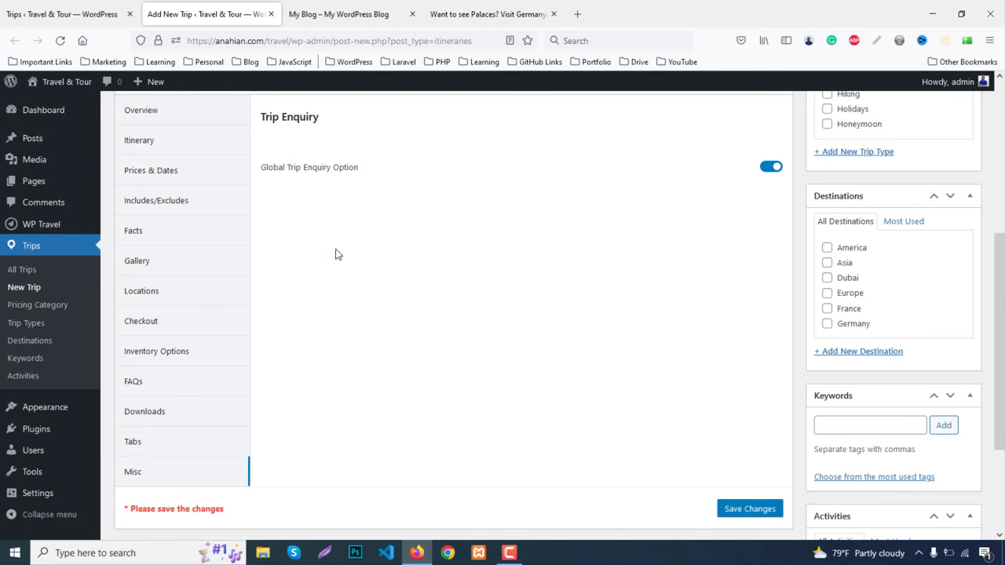
left_click(487, 13)
scroll(628, 416, "down", 1)
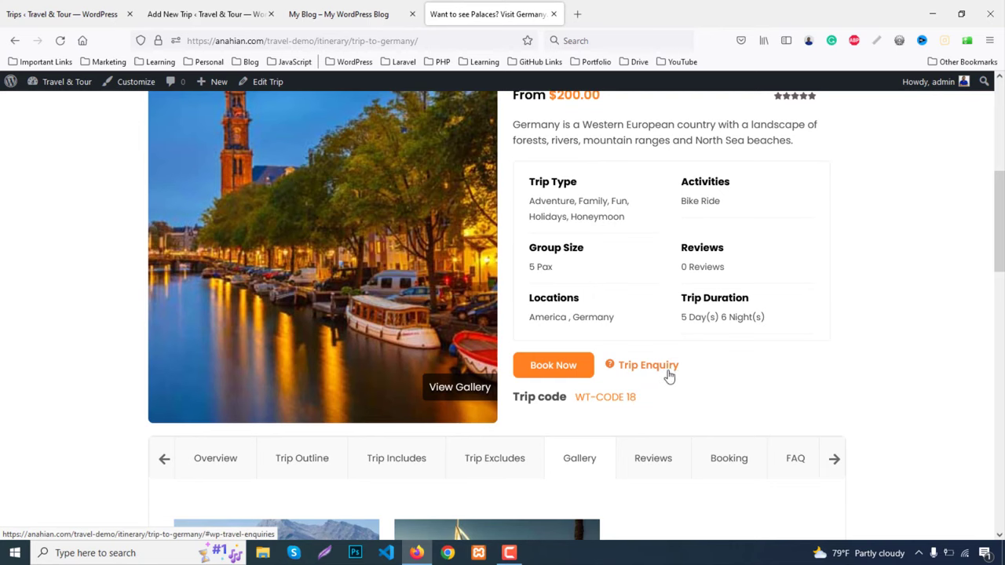
left_click(53, 9)
left_click(185, 10)
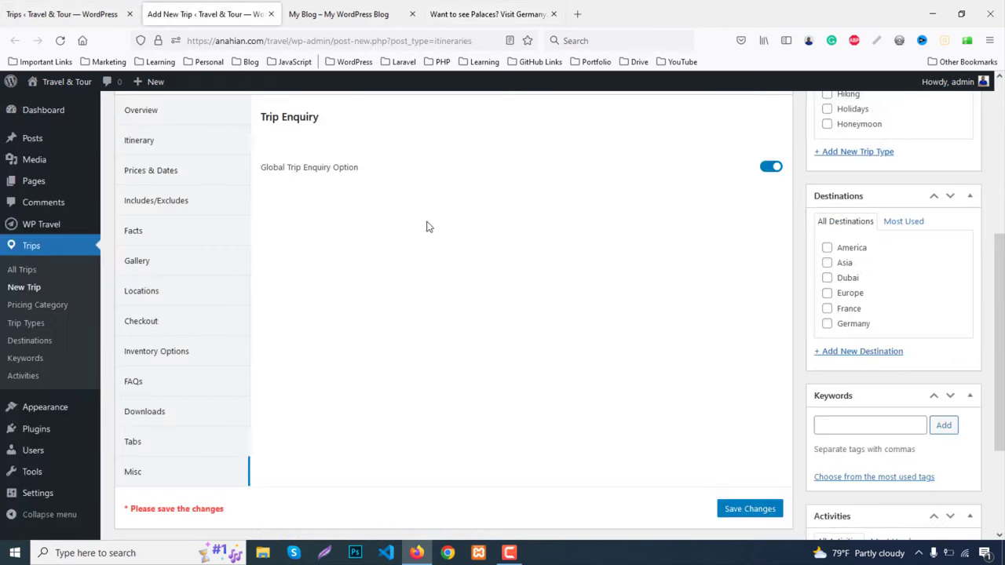
Tick Family, Honeymoon and Fun as the trip's types
scroll(335, 389, "up", 3)
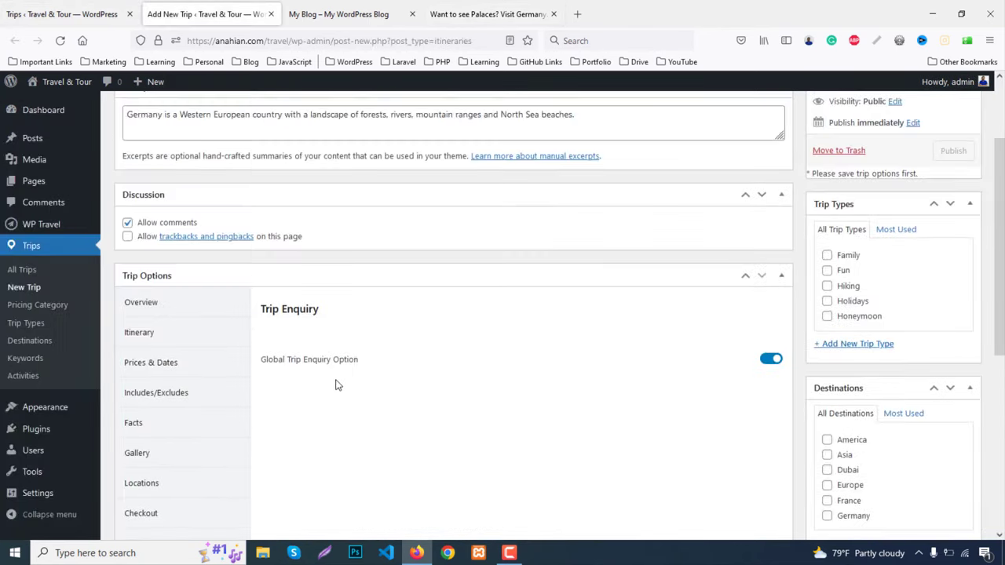
scroll(337, 383, "up", 2)
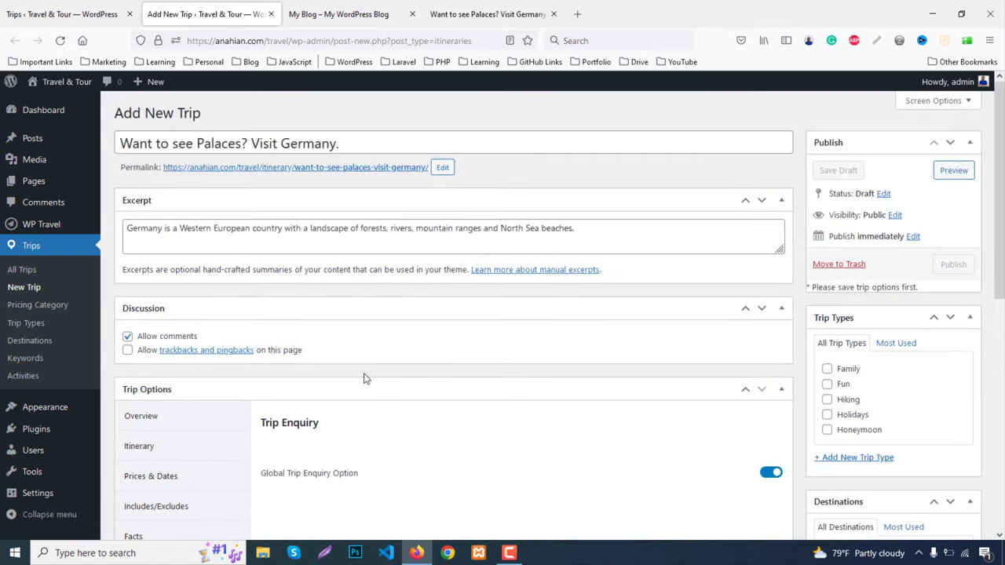
scroll(549, 314, "down", 2)
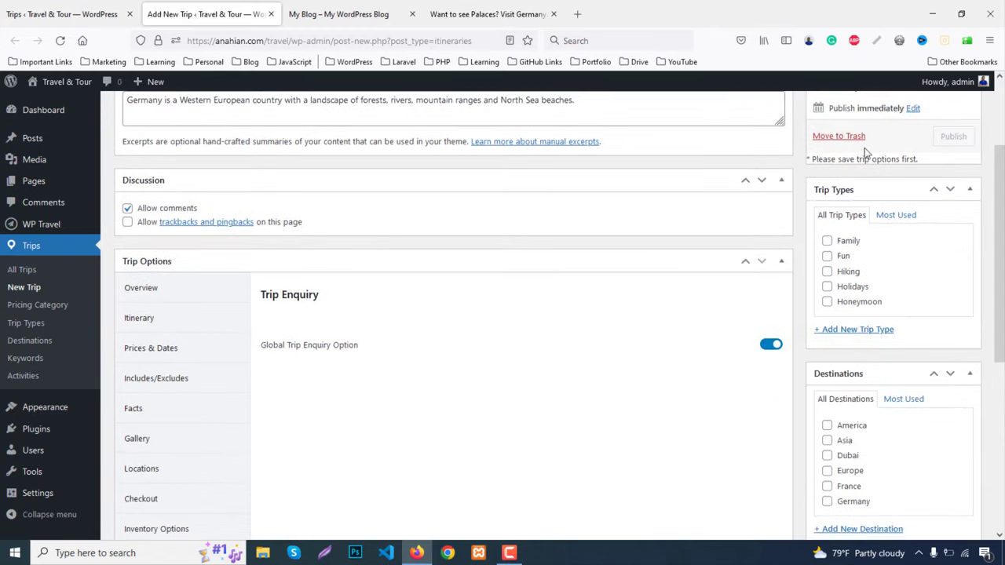
left_click(854, 242)
left_click(855, 305)
left_click(844, 257)
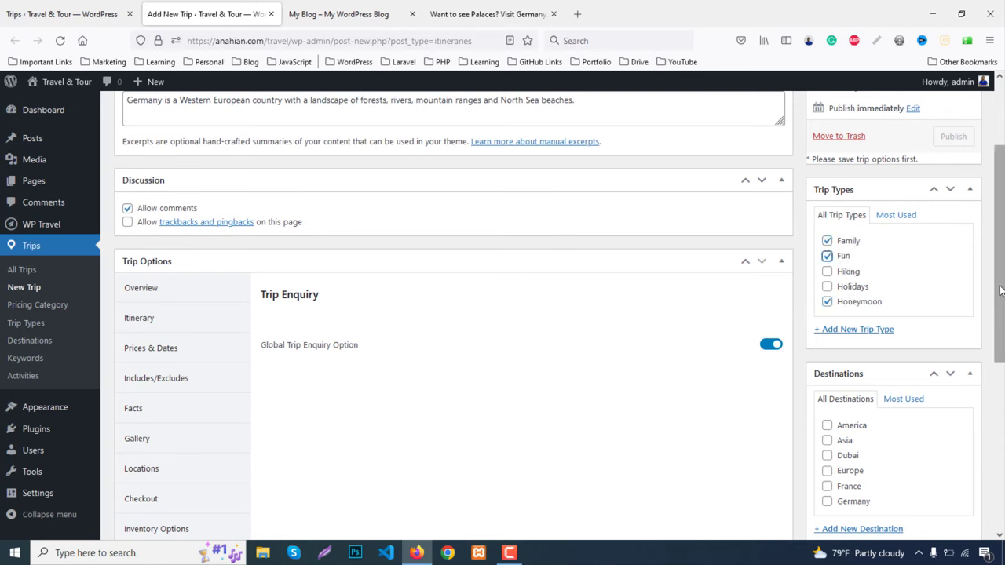
Tick Europe and Germany as the trip's destinations
scroll(999, 291, "down", 3)
scroll(999, 291, "down", 2)
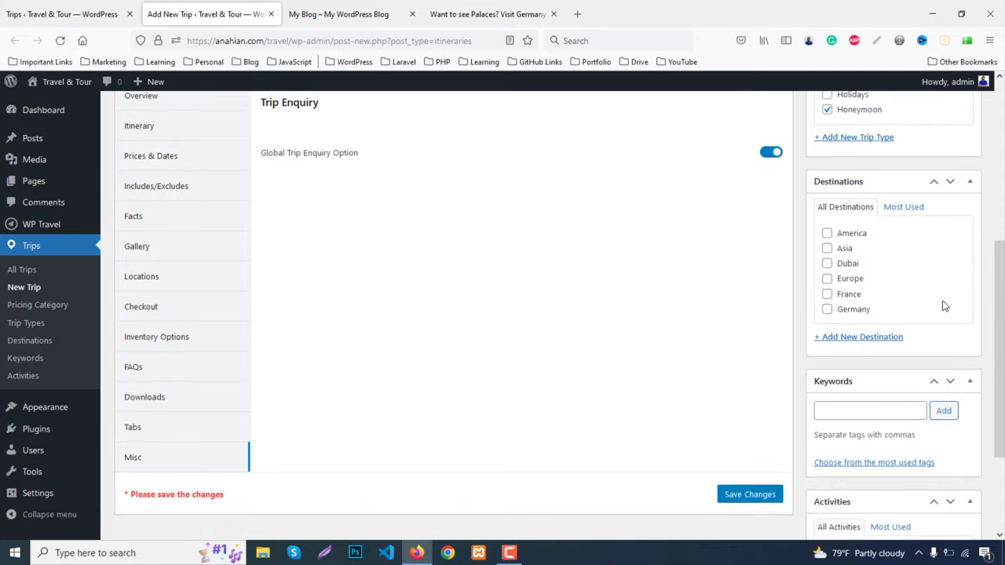
left_click(850, 280)
left_click(848, 314)
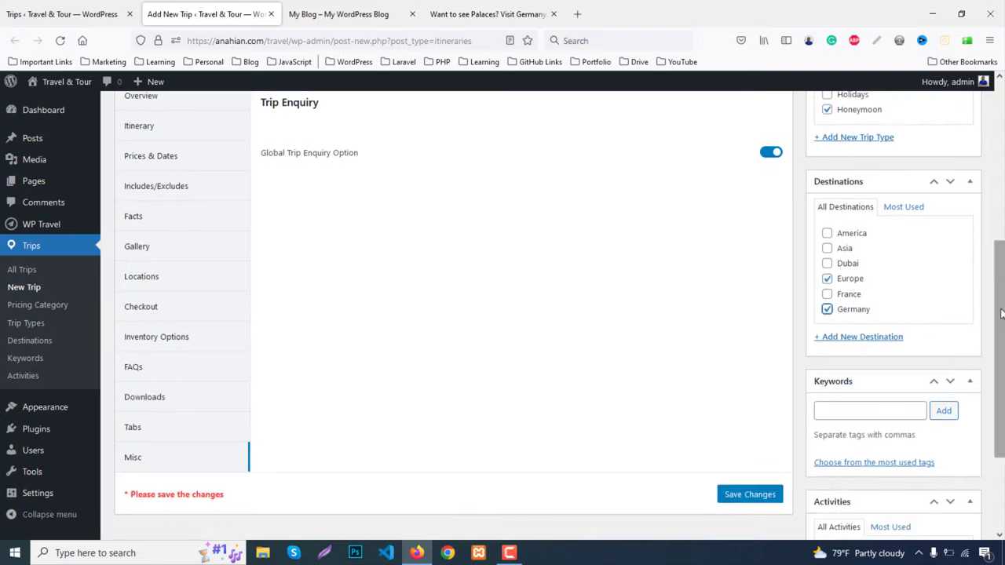
scroll(1001, 314, "down", 3)
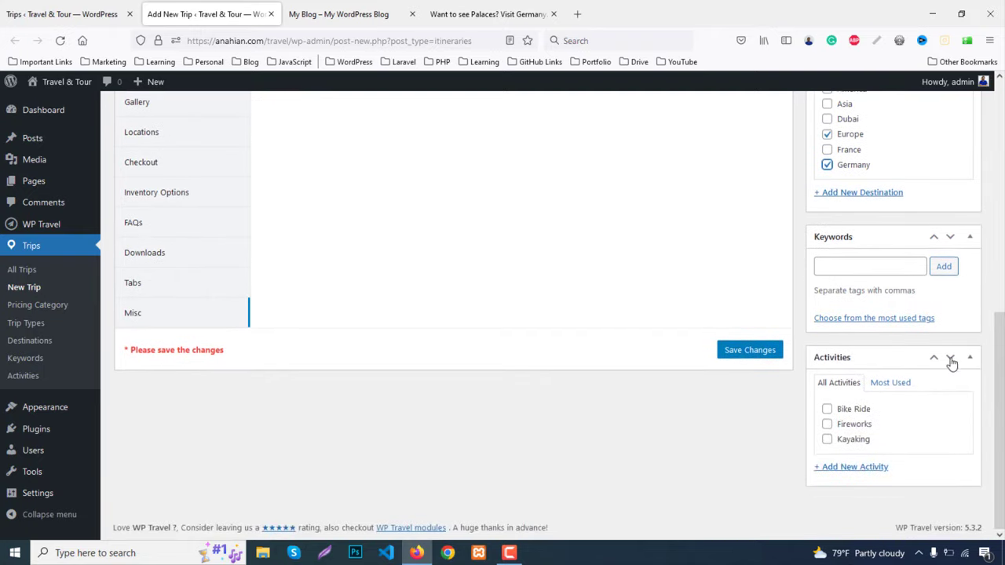
Tick the Bike Ride and Kayaking activities and add Family and Fun as keywords
left_click(849, 414)
left_click(851, 441)
left_click(843, 267)
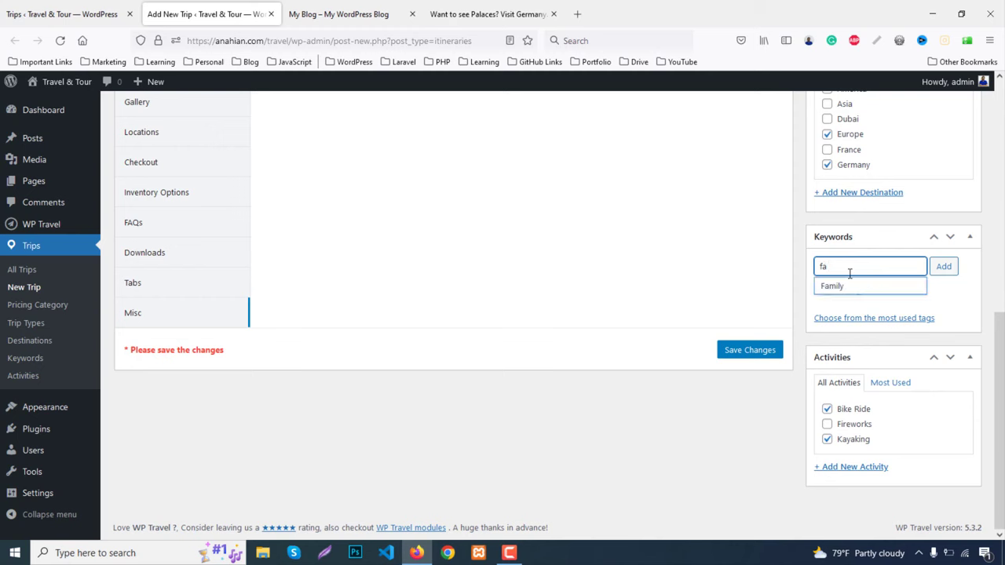
left_click(846, 287)
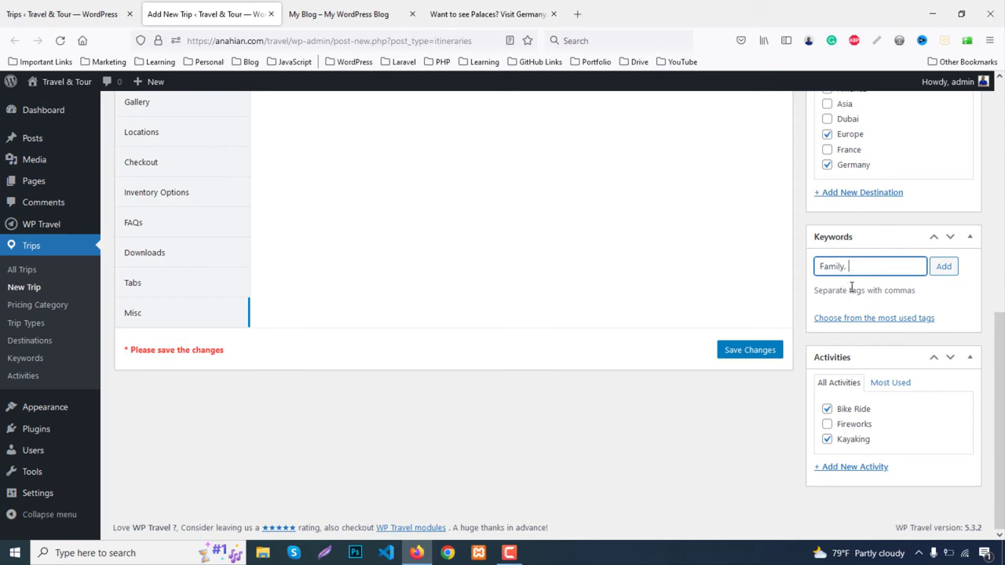
type("fun")
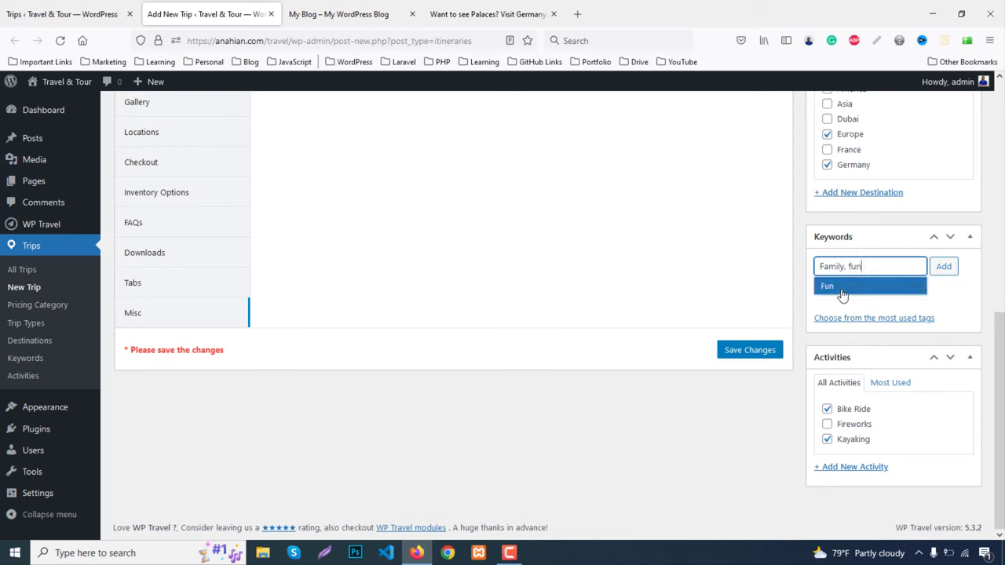
left_click(843, 296)
left_click(952, 268)
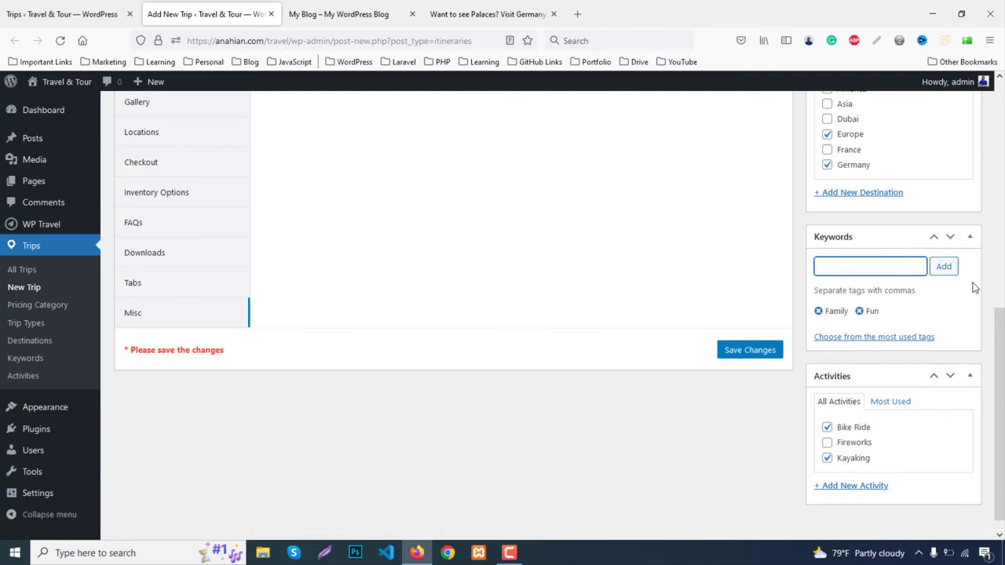
Save the Trip Options and publish 'Want to see Palaces? Visit Germany.'
scroll(983, 326, "up", 6)
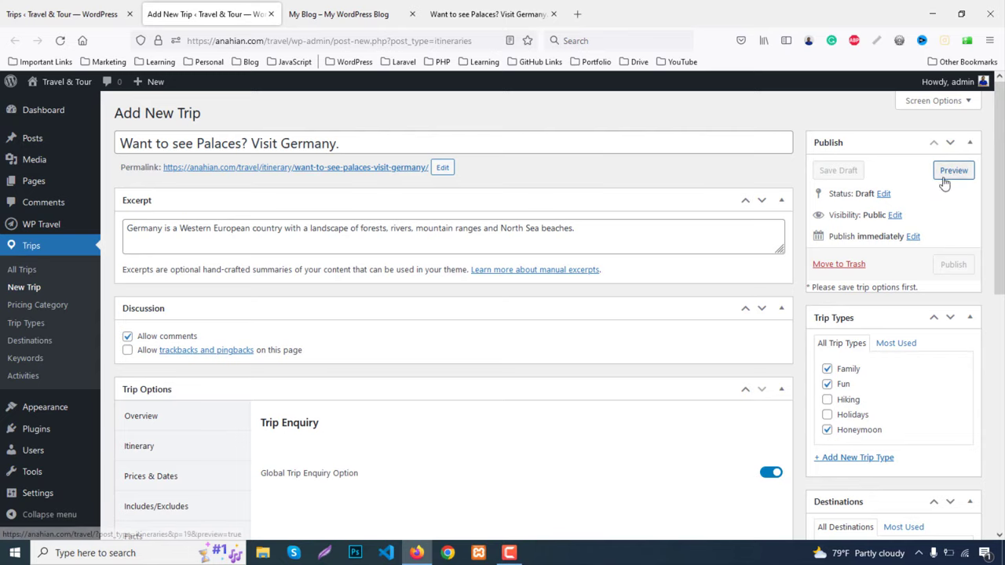
scroll(718, 362, "down", 5)
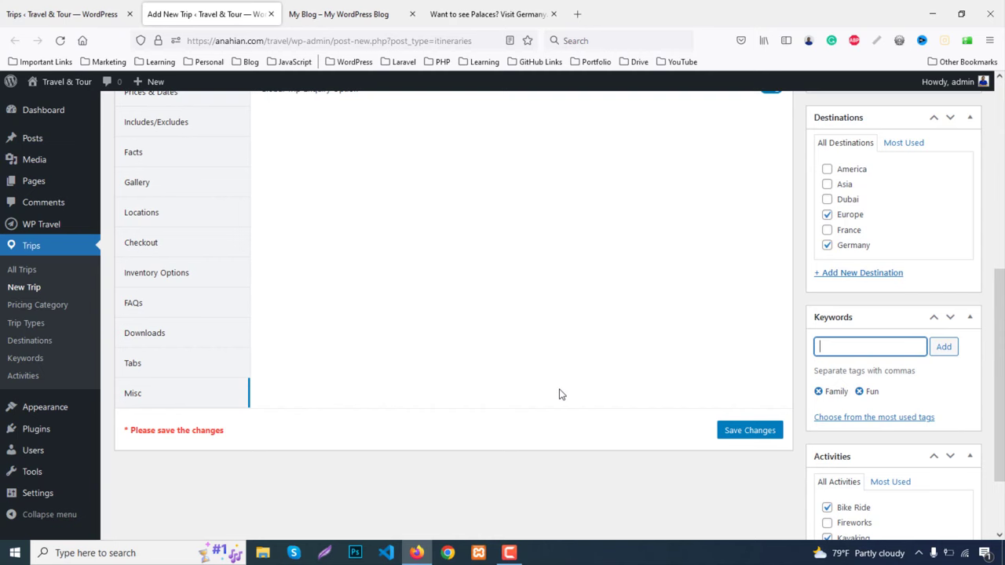
left_click(749, 431)
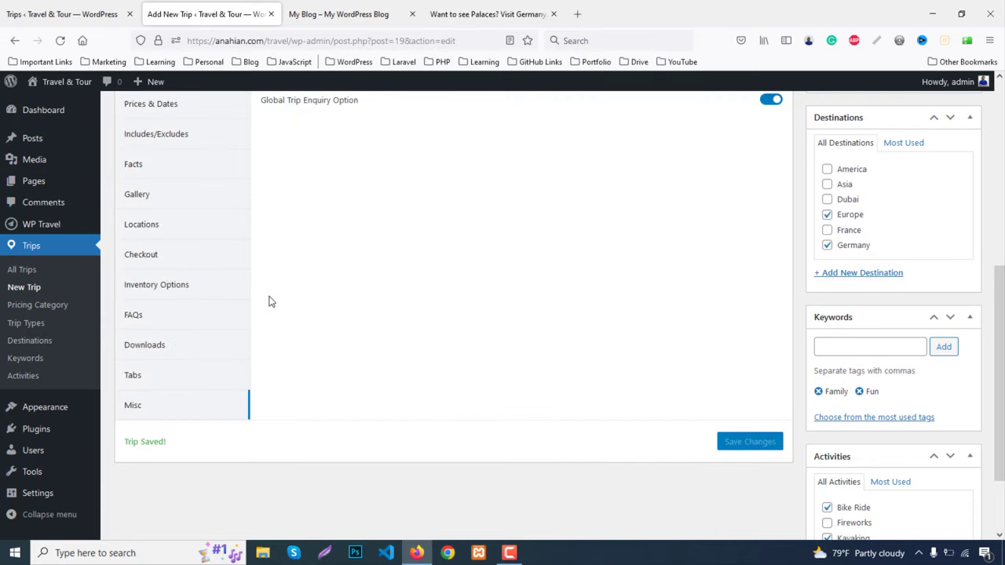
scroll(311, 361, "up", 5)
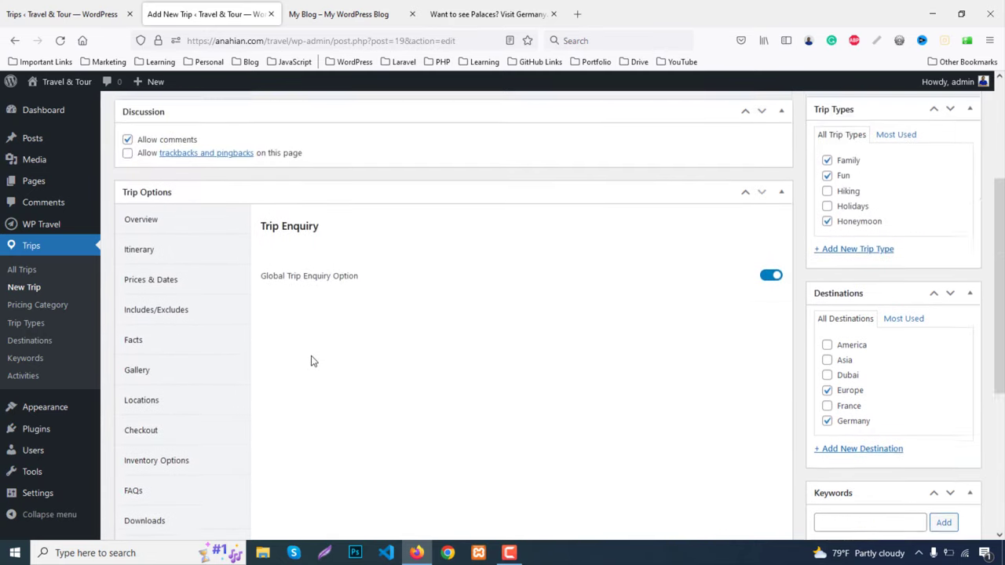
left_click(952, 212)
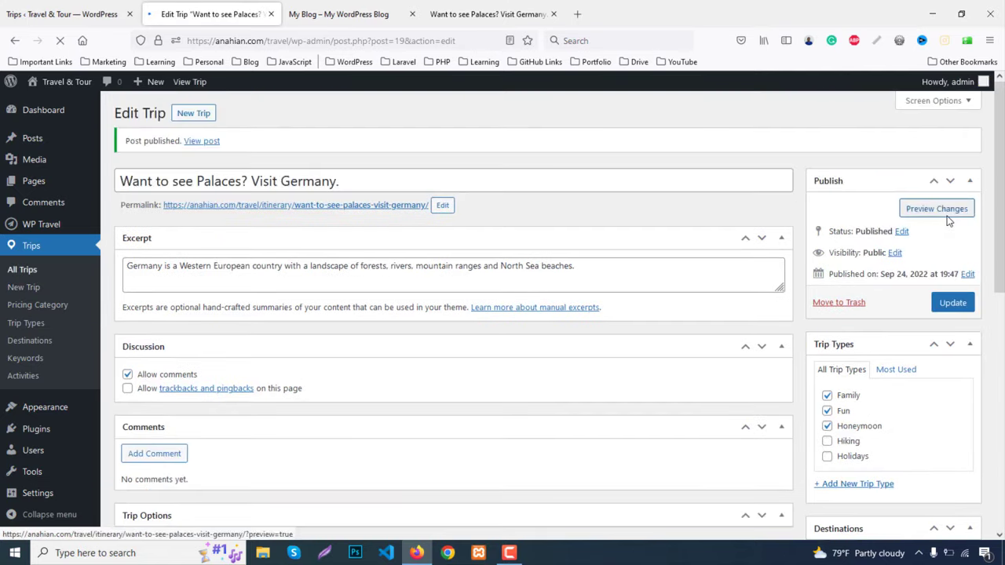
Open the trip's permalink in a new tab to preview the live page
middle_click(276, 209)
left_click(320, 14)
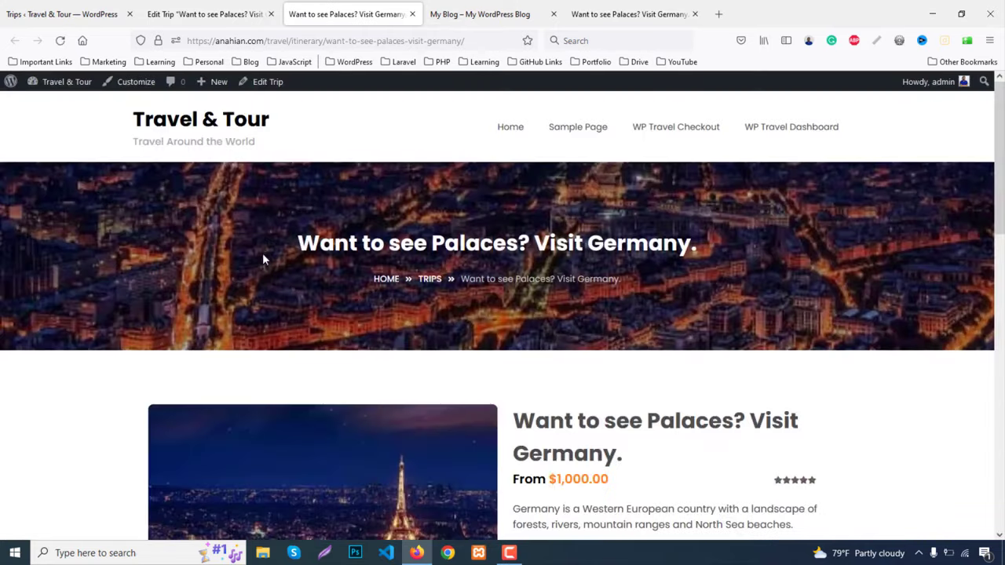
scroll(276, 348, "down", 5)
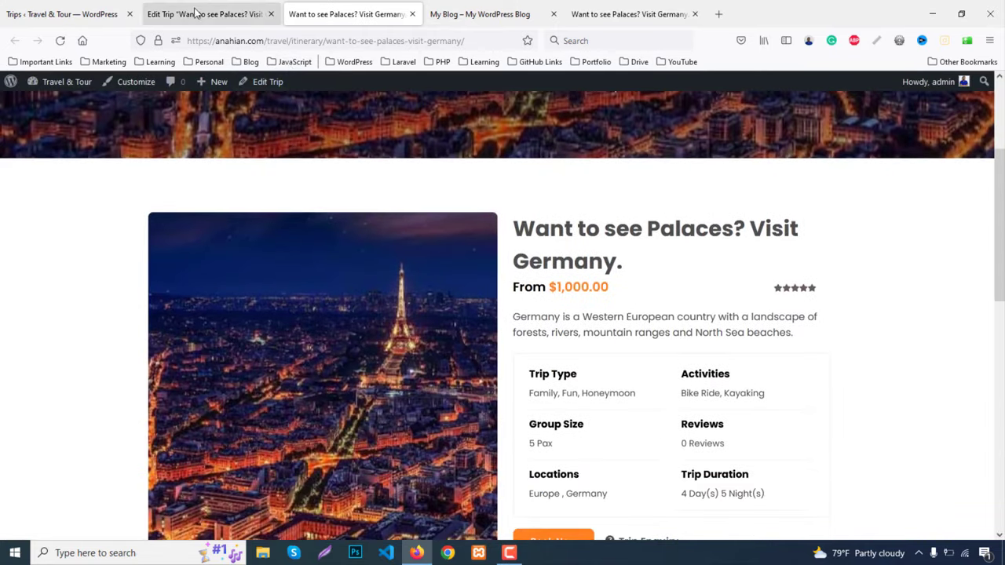
left_click(204, 13)
Drag the Amsterdam image to the first position in the trip gallery
scroll(269, 407, "down", 4)
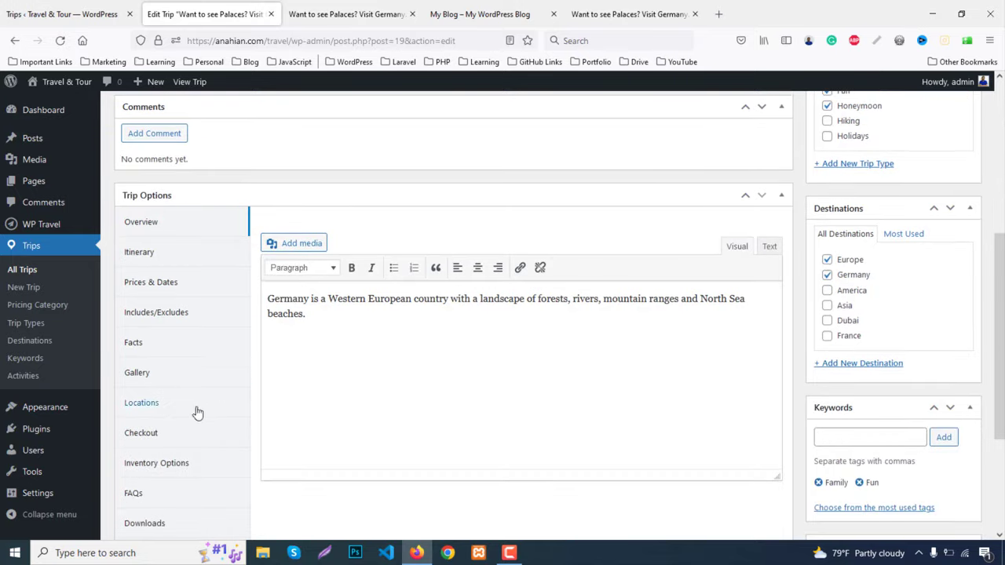
left_click(142, 377)
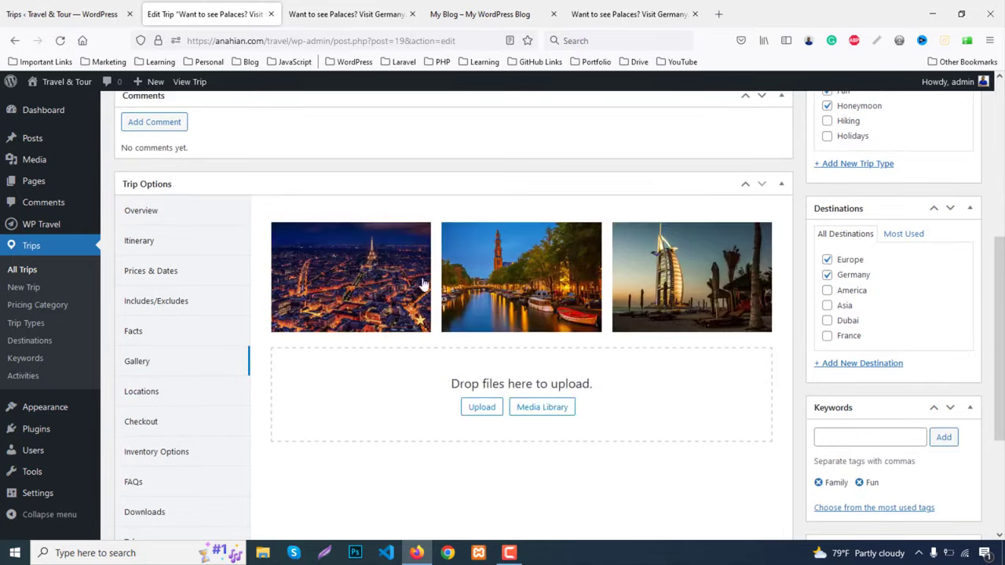
left_click(457, 238)
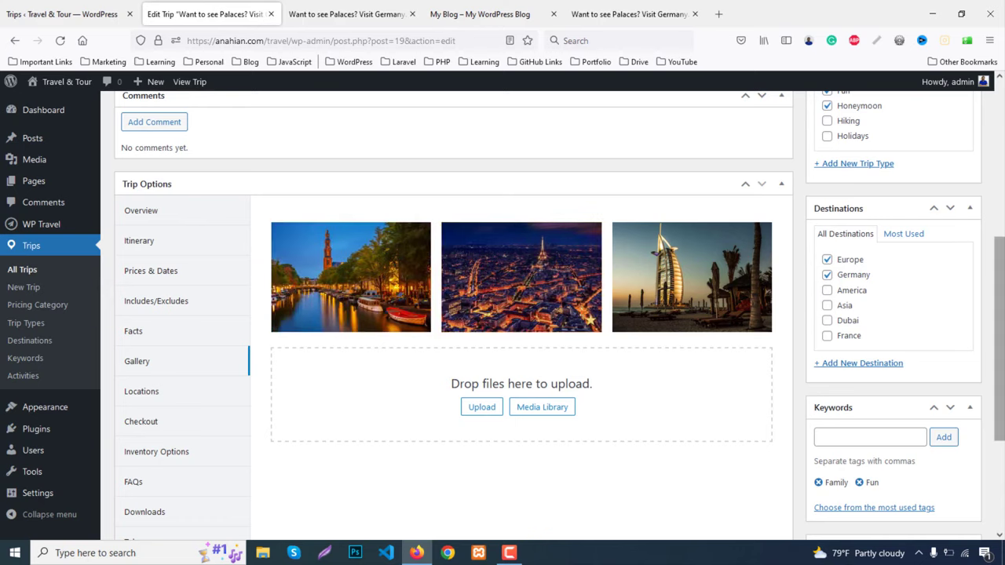
left_click_drag(999, 337, 999, 182)
scroll(684, 442, "down", 7)
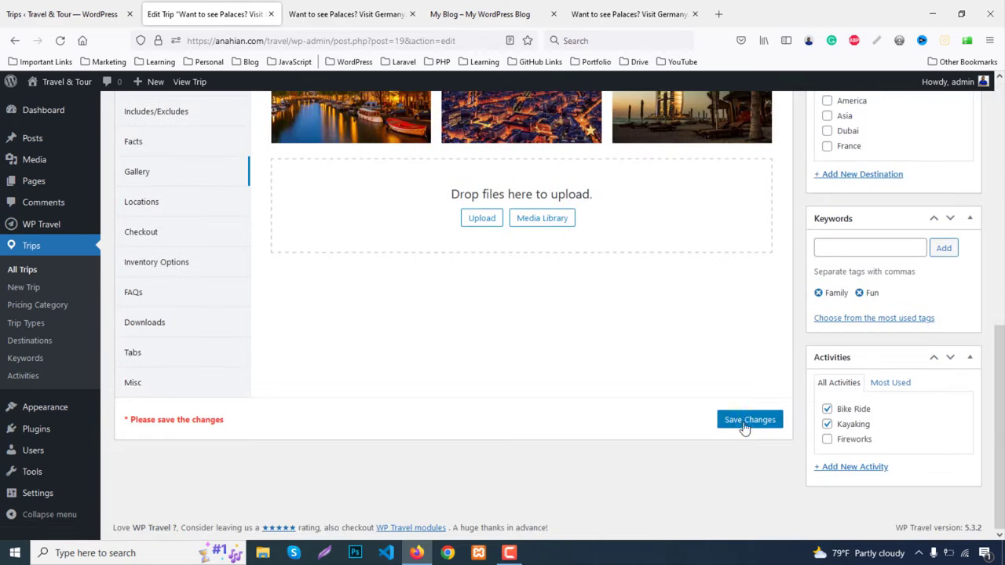
Save the Trip Options, update the trip, and reload its live page
left_click(744, 421)
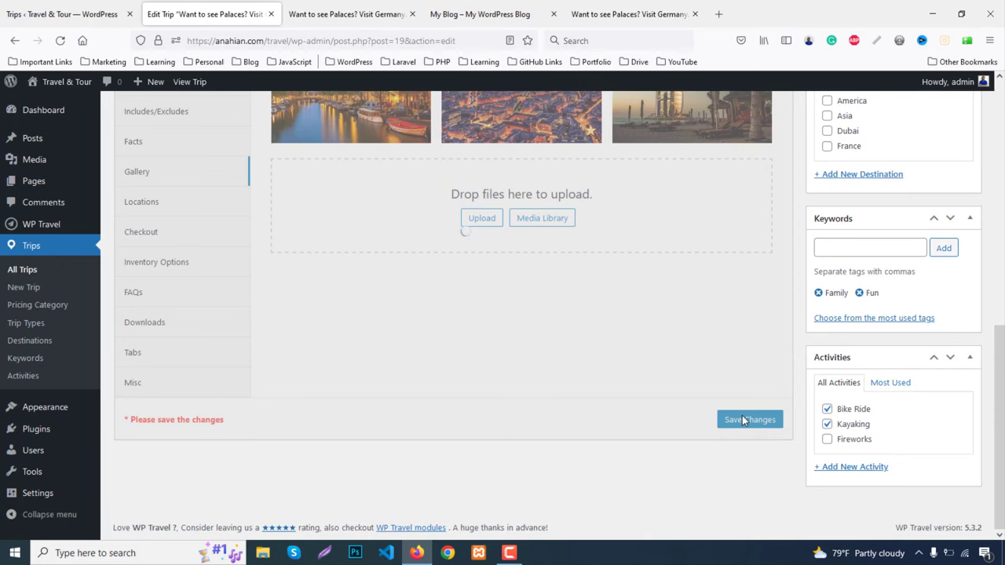
scroll(749, 419, "up", 15)
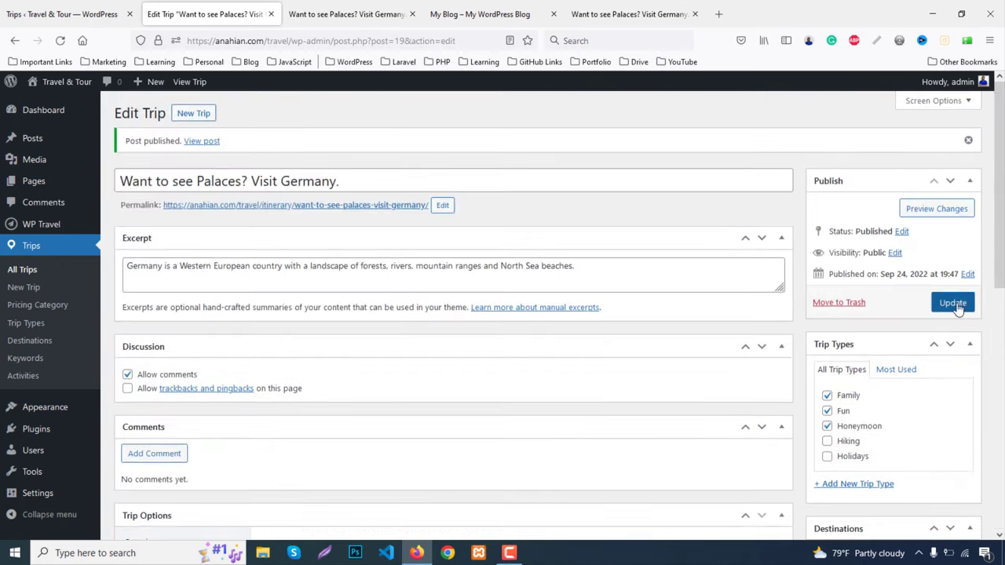
left_click(955, 305)
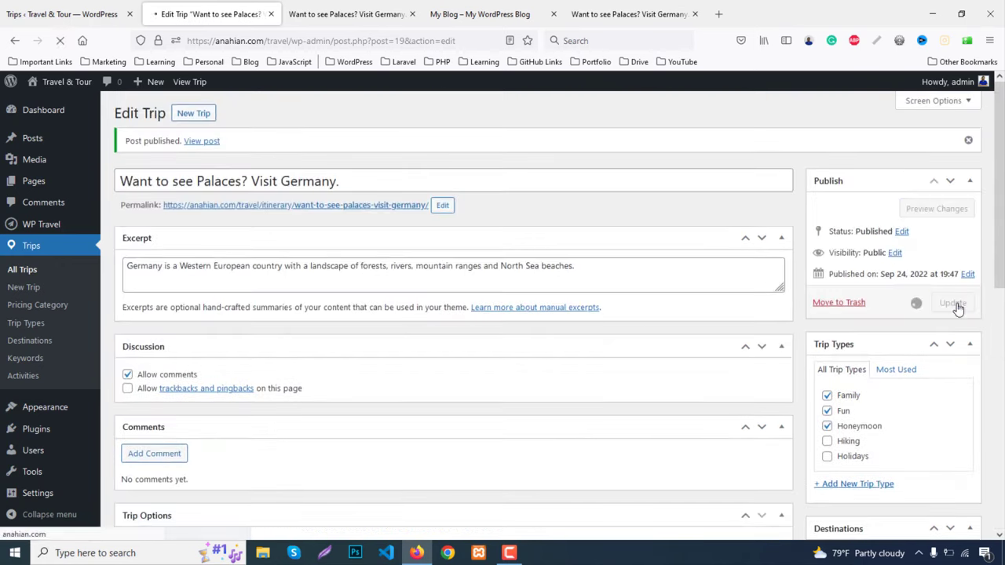
left_click(345, 14)
left_click(62, 41)
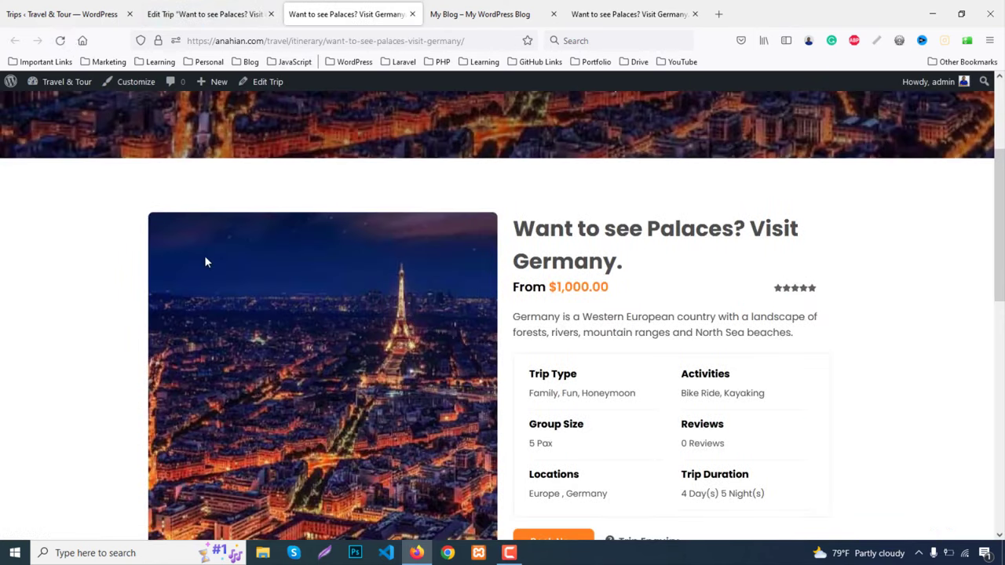
left_click(202, 15)
scroll(923, 372, "down", 3)
scroll(922, 372, "down", 3)
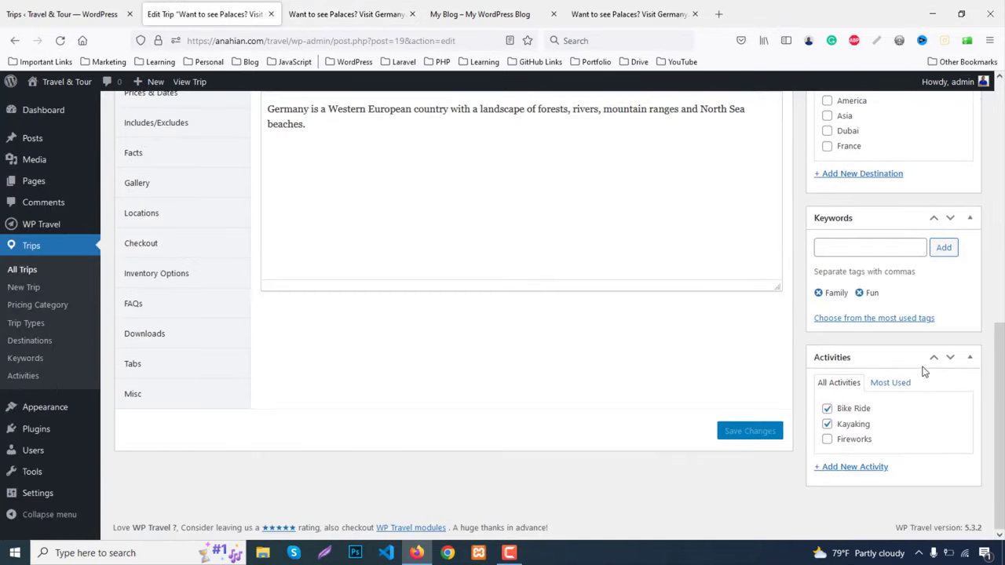
scroll(922, 364, "up", 5)
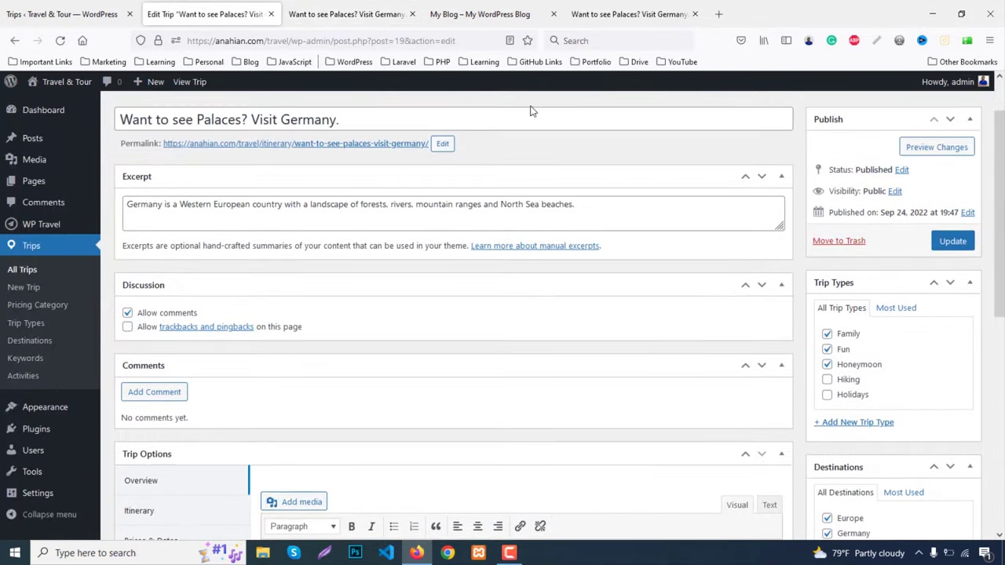
scroll(132, 350, "down", 3)
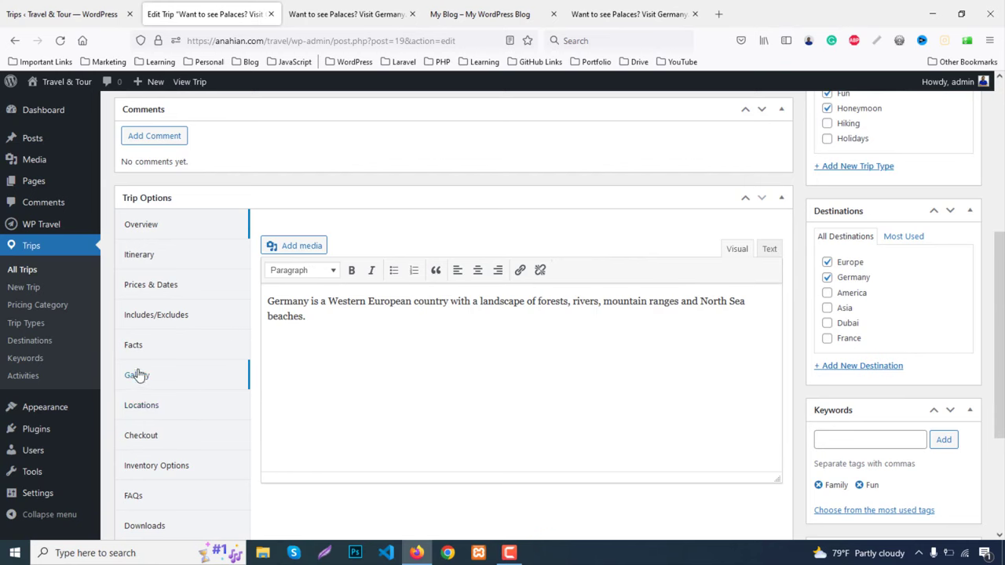
left_click(139, 377)
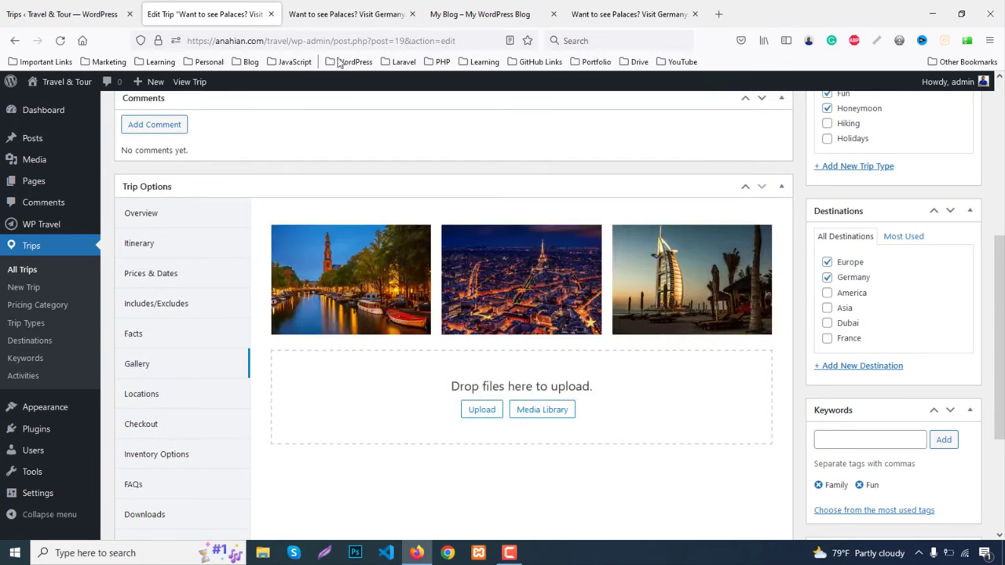
left_click(327, 11)
scroll(522, 337, "up", 3)
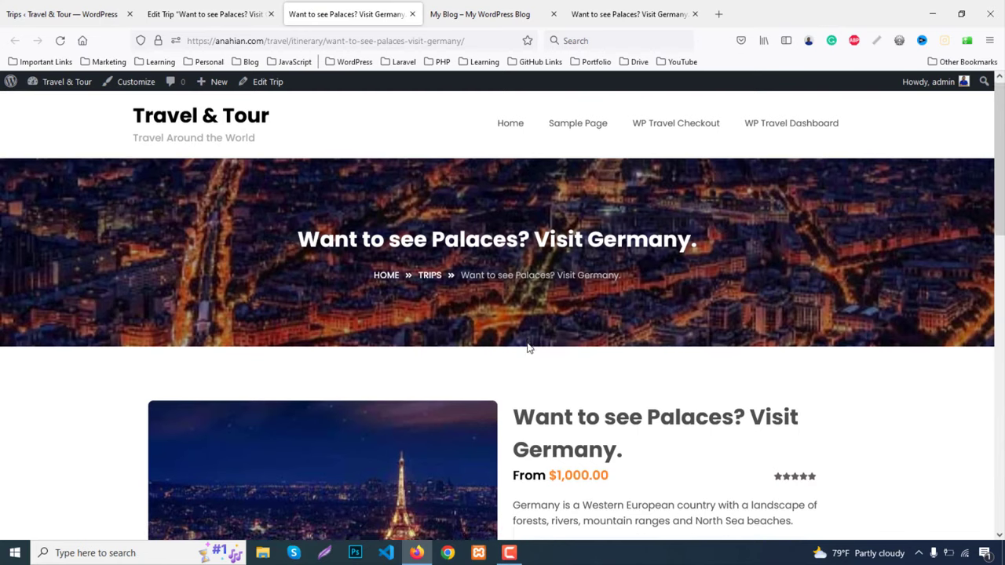
scroll(527, 348, "down", 3)
scroll(571, 250, "down", 1)
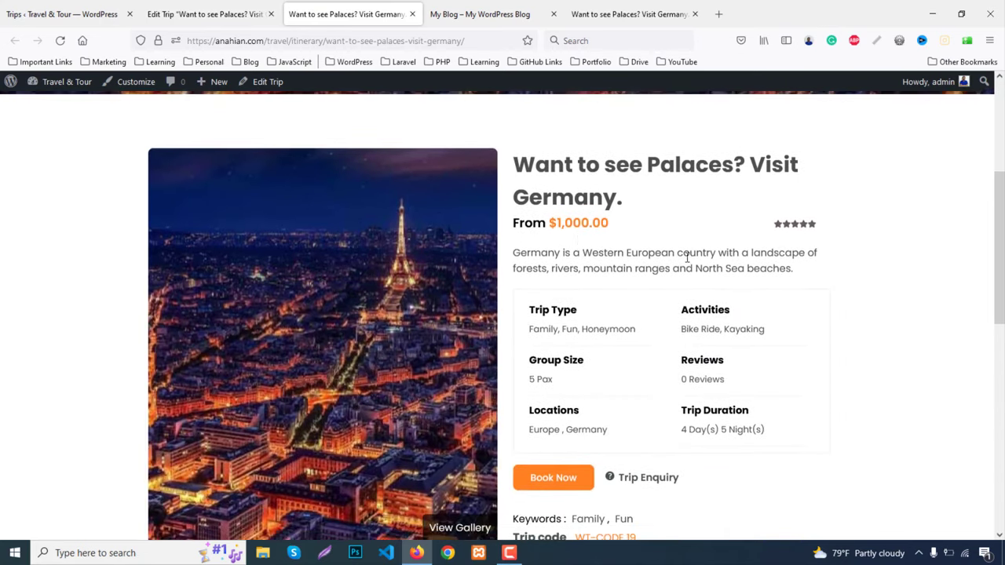
scroll(687, 257, "down", 1)
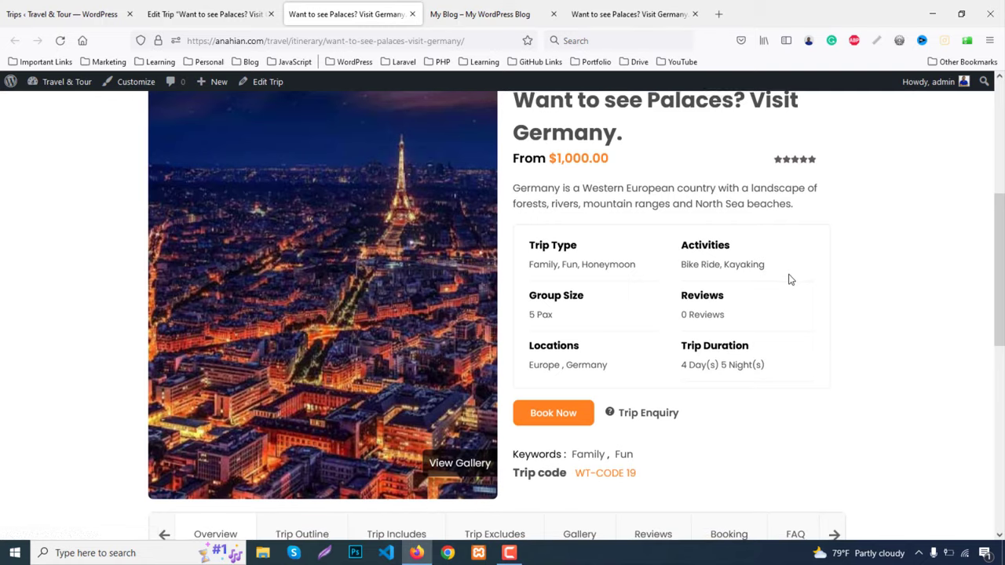
scroll(742, 278, "down", 1)
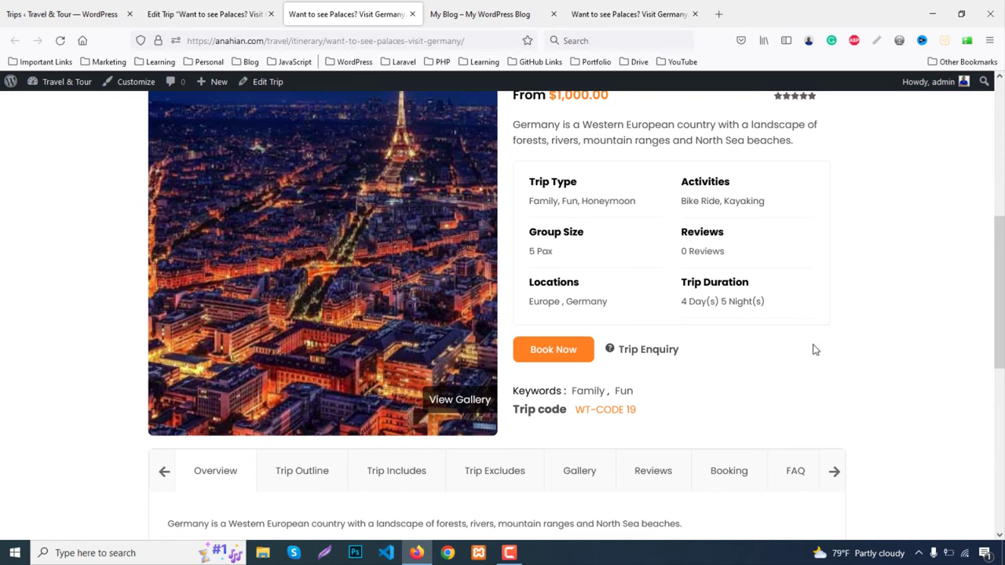
scroll(812, 334, "down", 1)
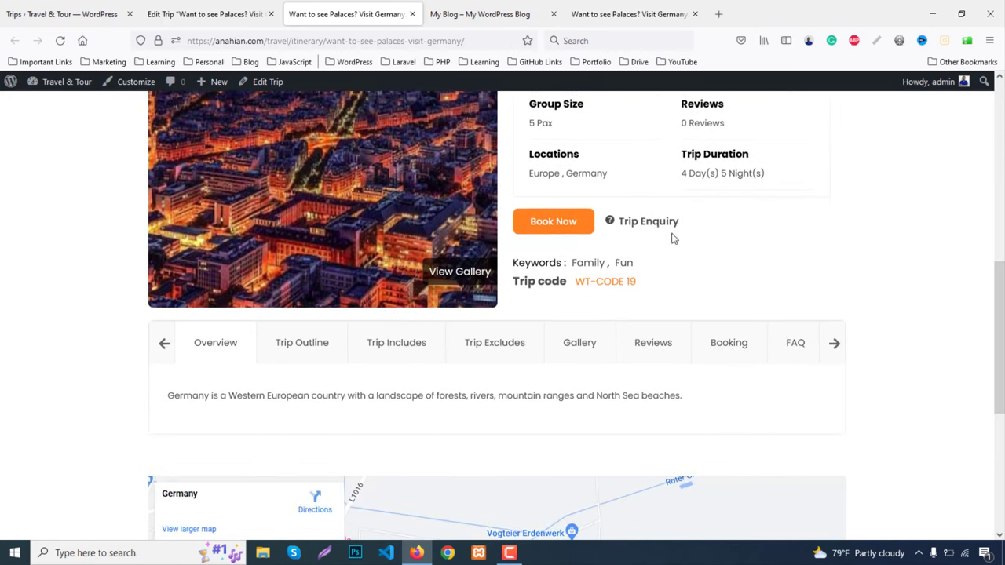
left_click(645, 223)
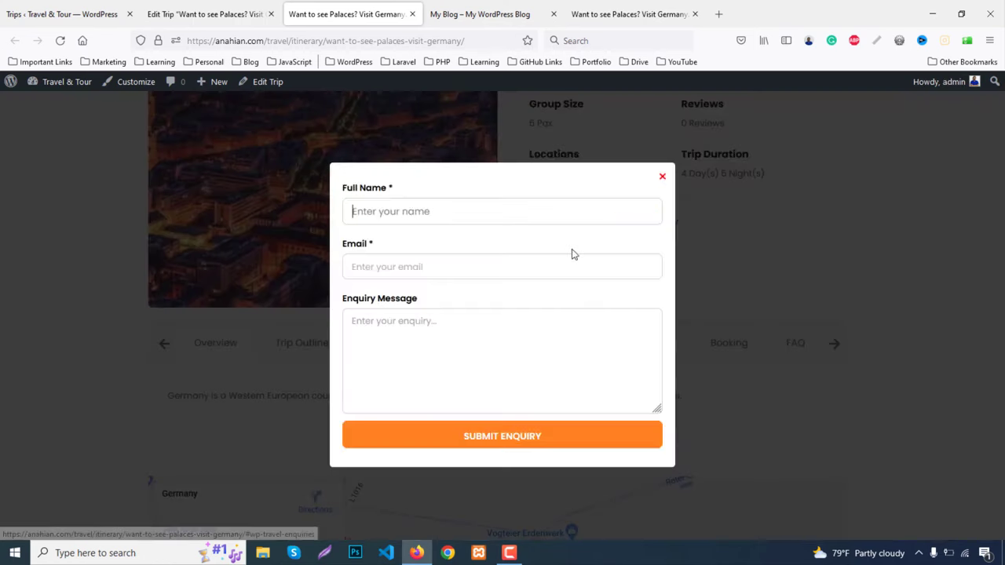
left_click(662, 179)
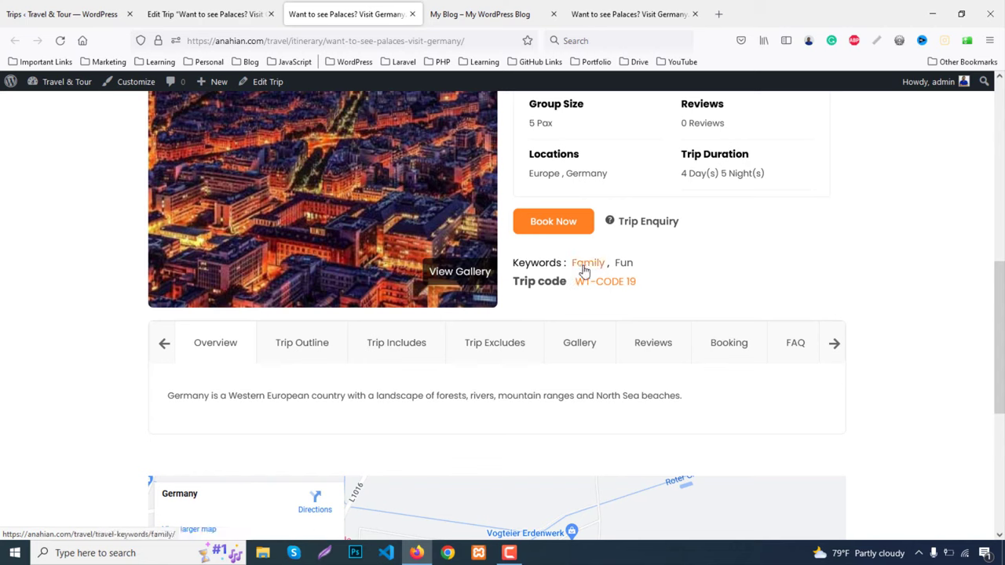
left_click_drag(578, 282, 635, 282)
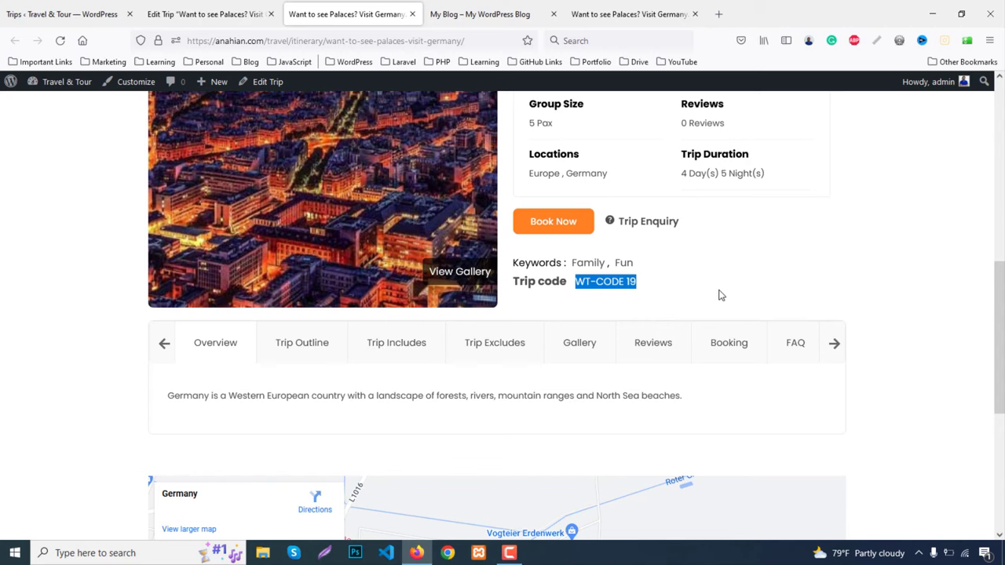
Browse the live trip page's Trip Outline, Includes and Excludes tabs
left_click(312, 344)
scroll(404, 442, "down", 3)
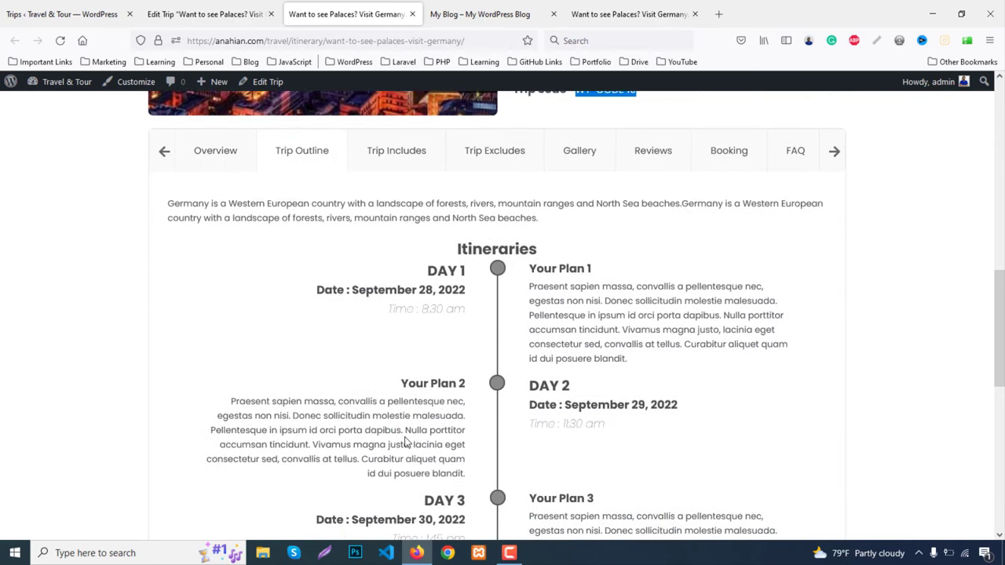
scroll(406, 442, "down", 2)
scroll(406, 441, "up", 2)
scroll(504, 382, "down", 3)
scroll(505, 381, "up", 4)
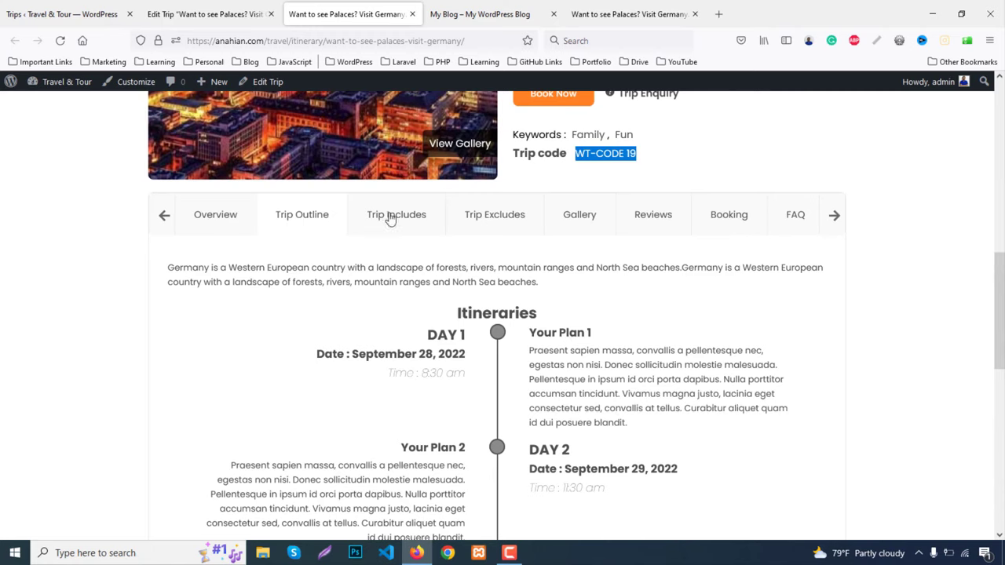
left_click(390, 220)
left_click(489, 219)
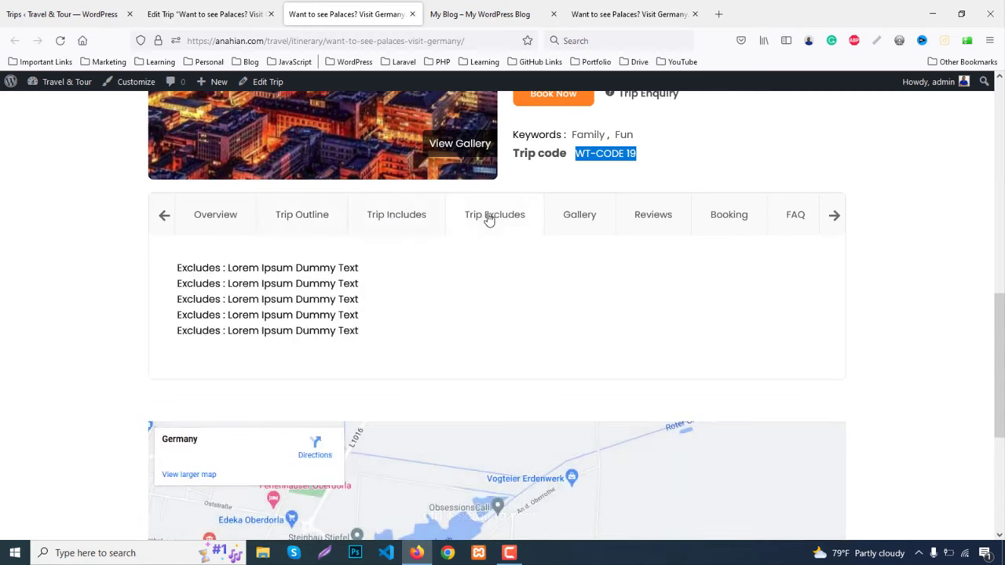
Cycle through the Gallery lightbox images, then bring up the empty Reviews section
left_click(571, 222)
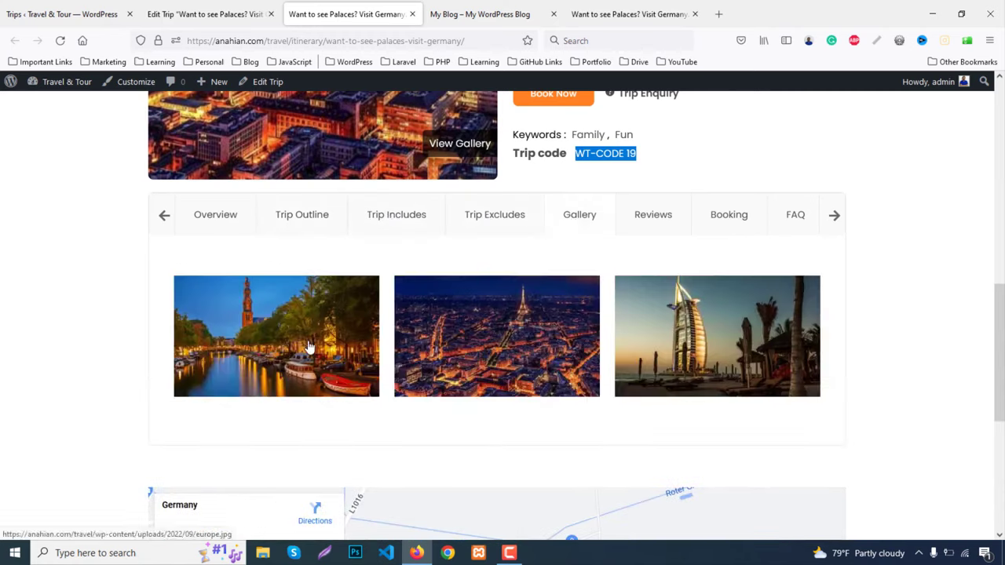
left_click(310, 347)
left_click(975, 314)
left_click(971, 292)
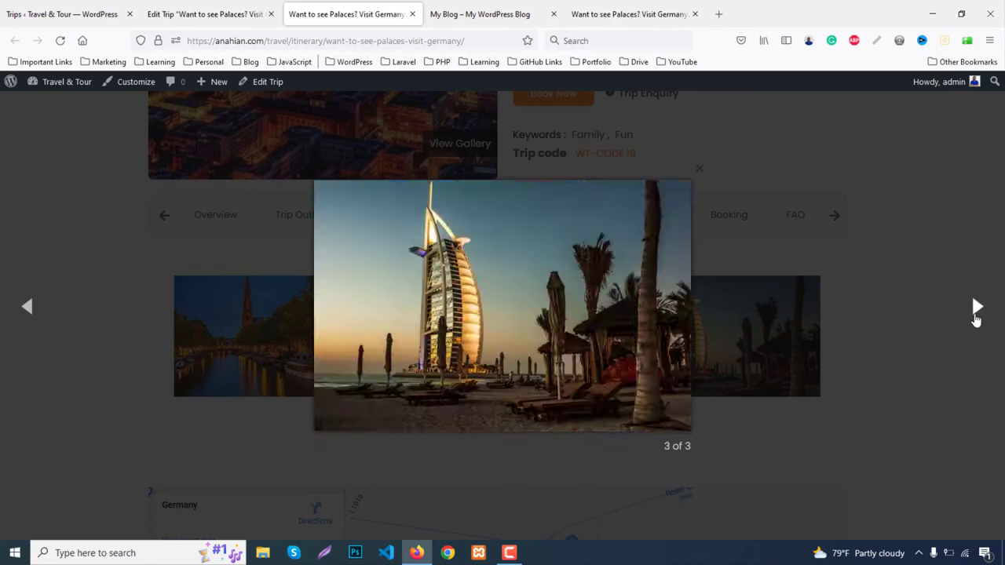
left_click(971, 292)
left_click(969, 265)
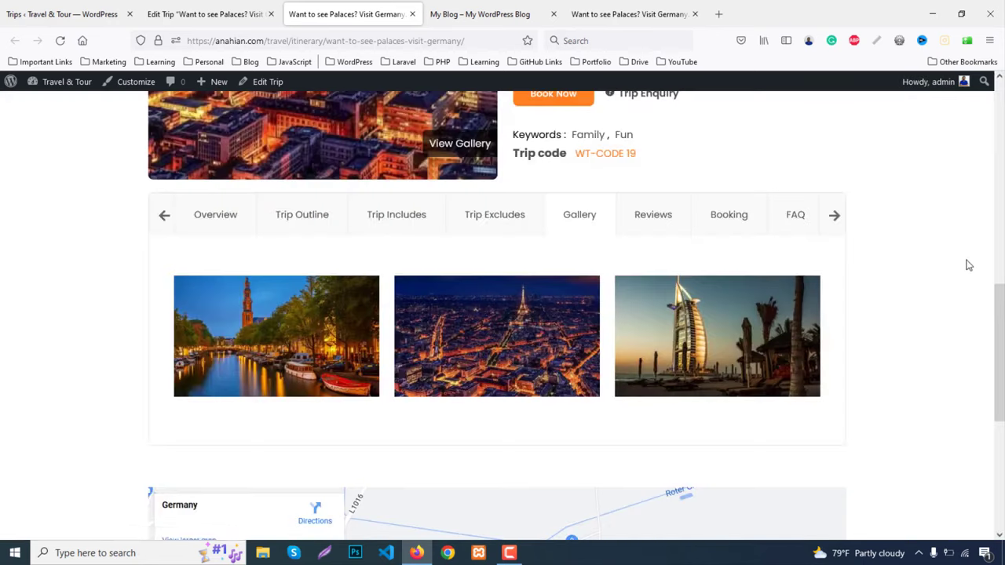
left_click(661, 221)
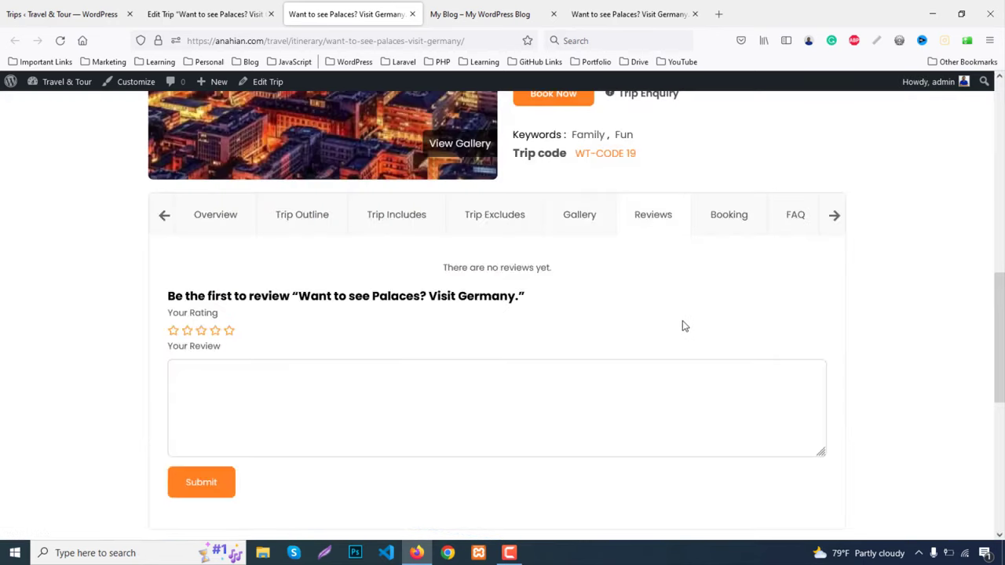
Rate the trip, submit the review 'Awesome Trip', and view it under Reviews (1 Review)
scroll(682, 326, "down", 2)
left_click(230, 267)
left_click(233, 346)
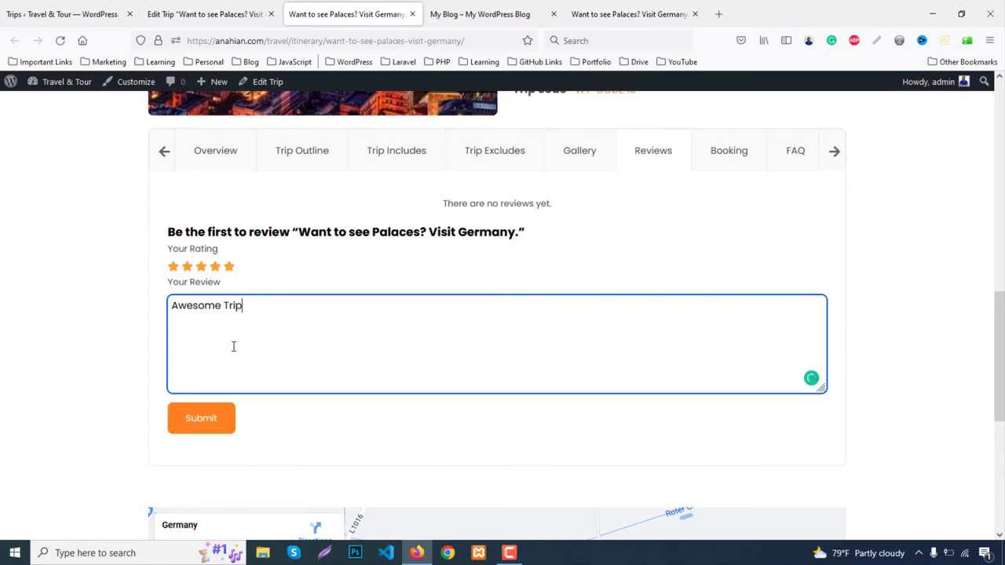
left_click(203, 418)
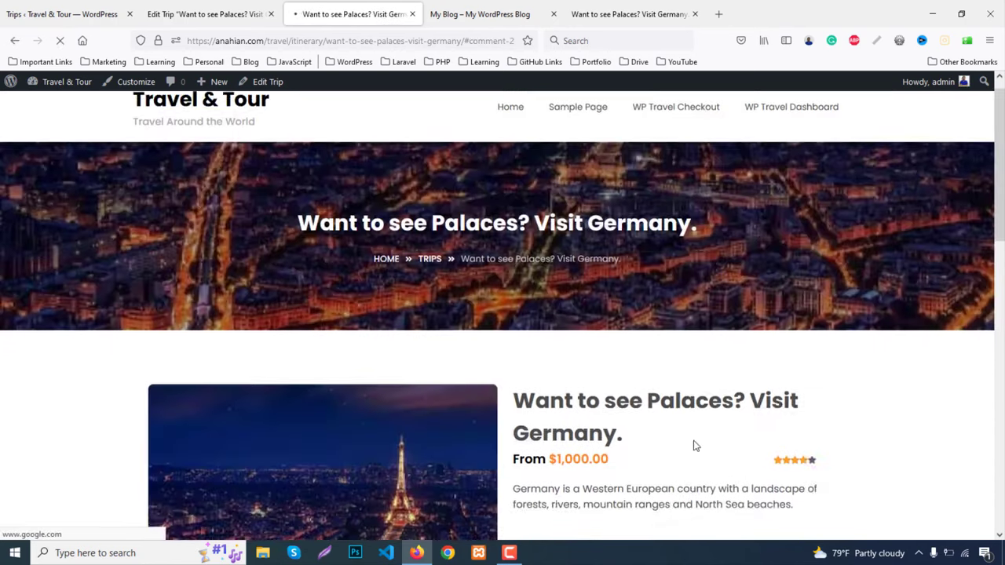
scroll(765, 393, "up", 3)
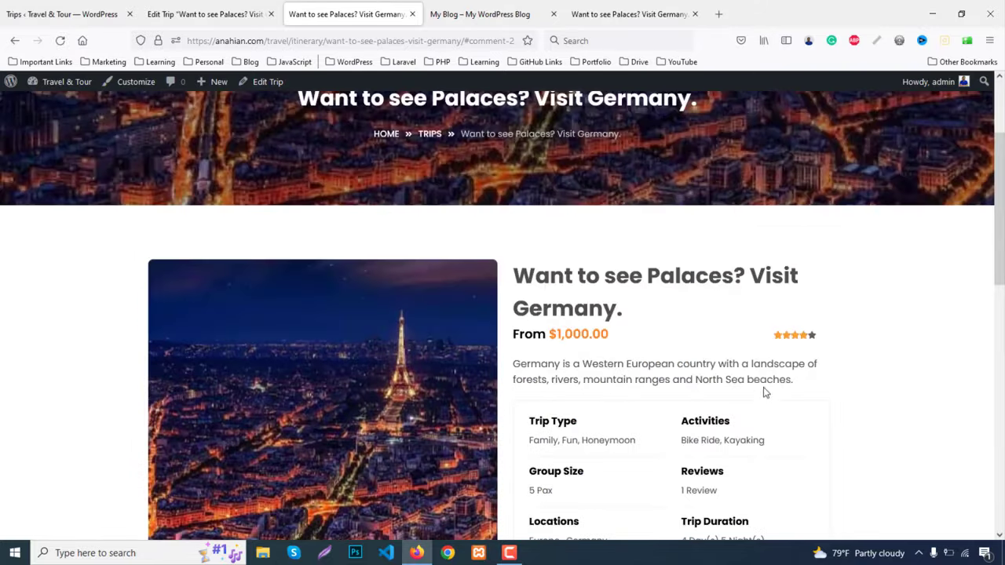
scroll(811, 350, "down", 8)
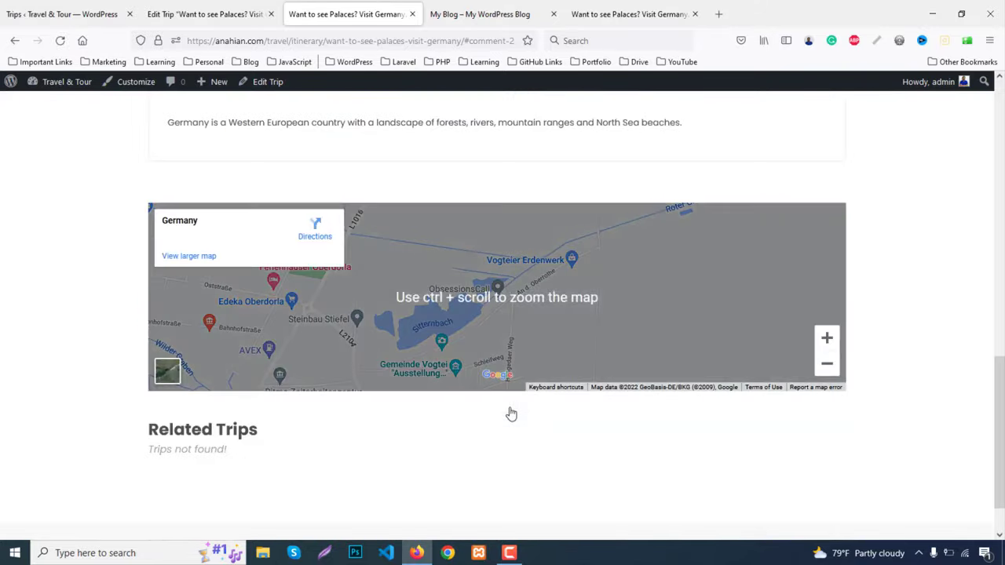
scroll(528, 386, "up", 2)
left_click(651, 267)
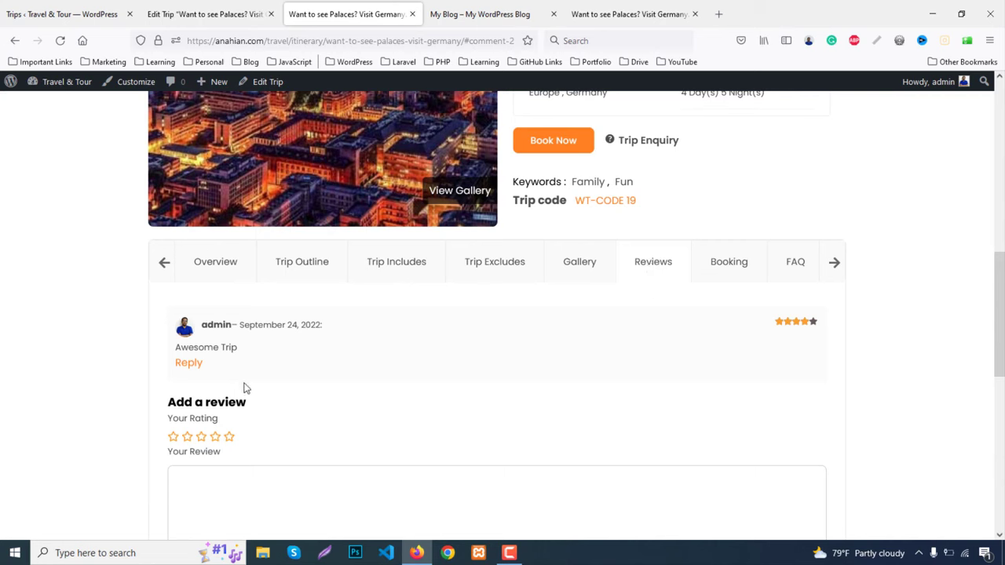
Expand all the trip's FAQ answers and open the booking date picker
left_click(795, 265)
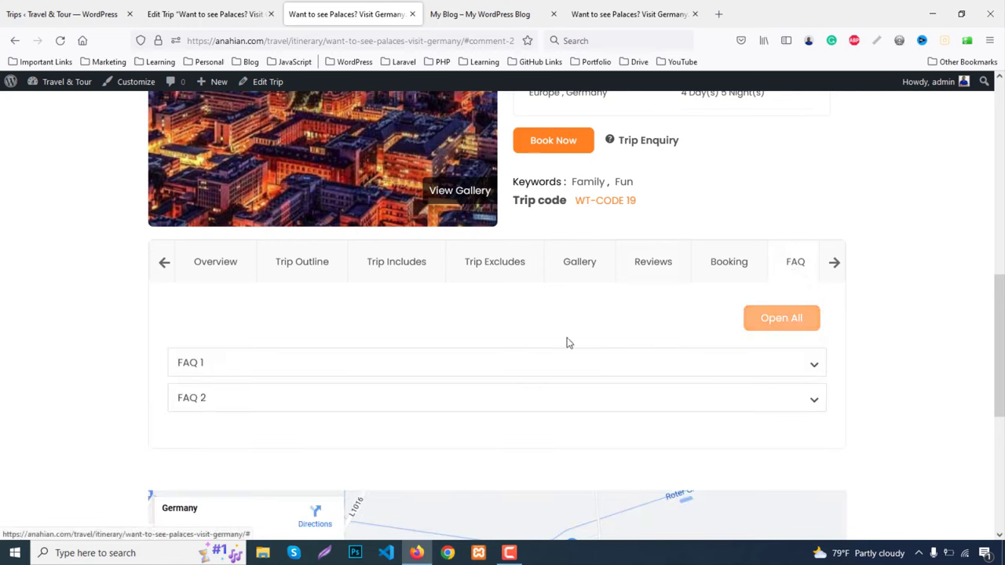
left_click(772, 317)
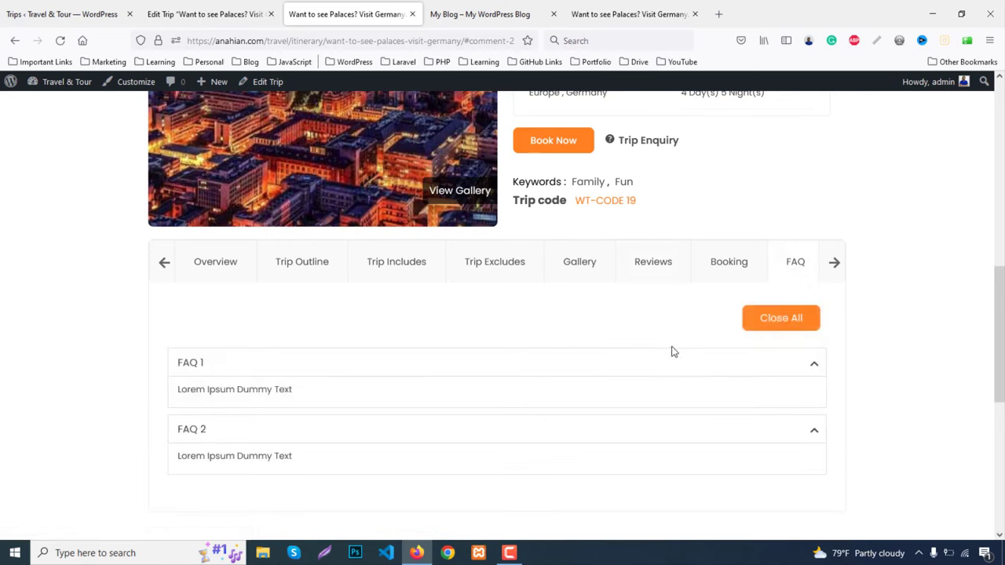
left_click(541, 139)
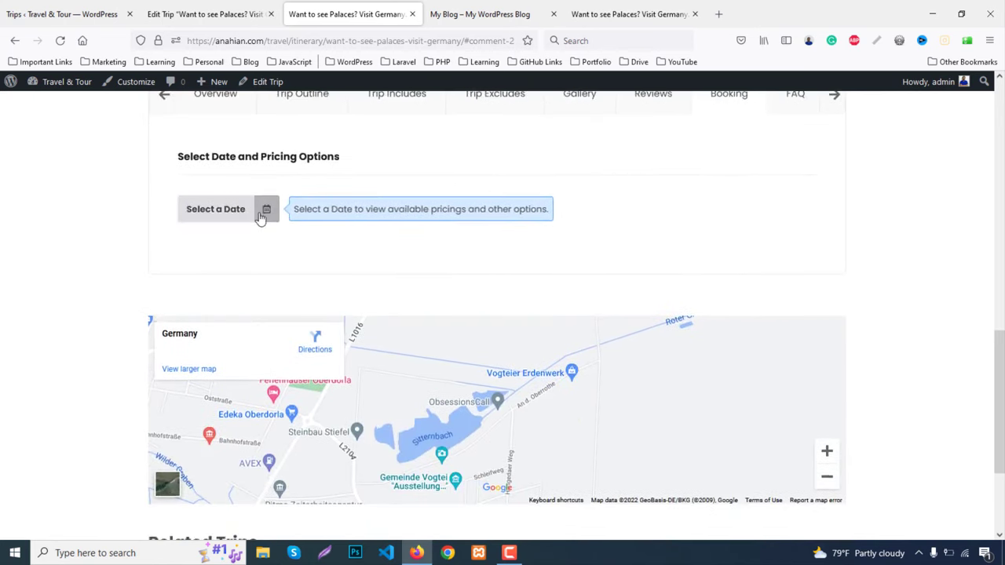
left_click(266, 211)
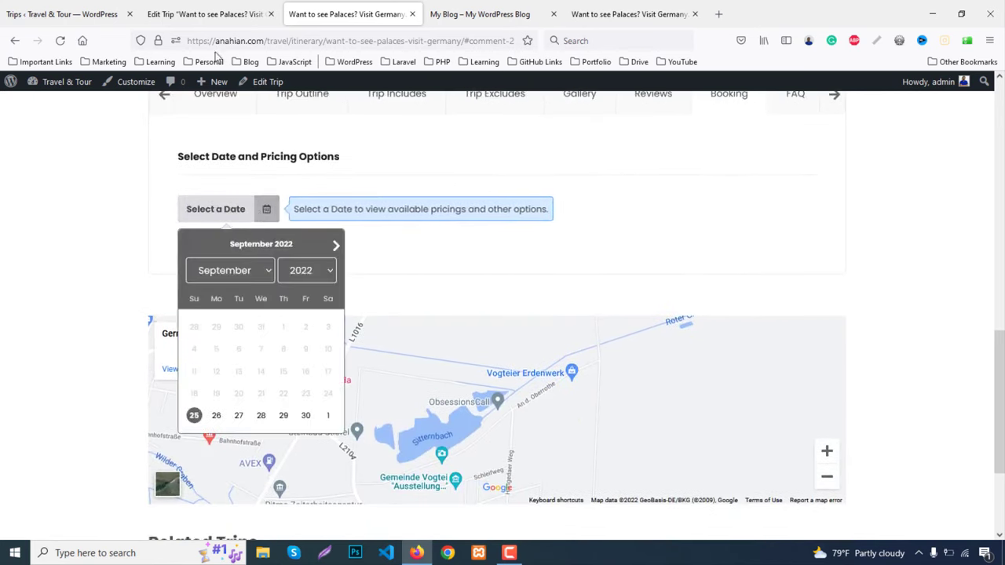
Check the trip's pricing and date settings in its admin edit screen
left_click(206, 14)
left_click(160, 276)
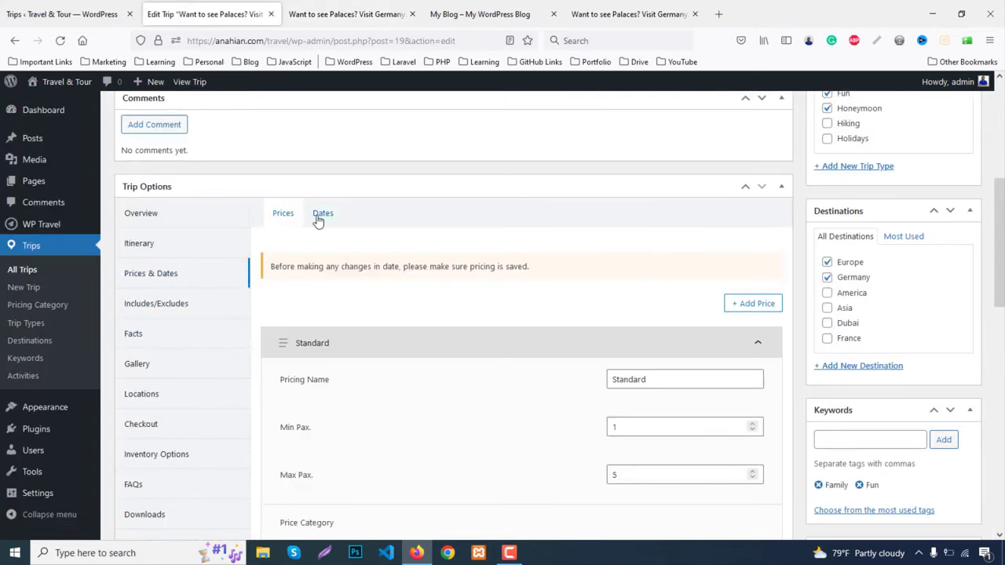
left_click(320, 216)
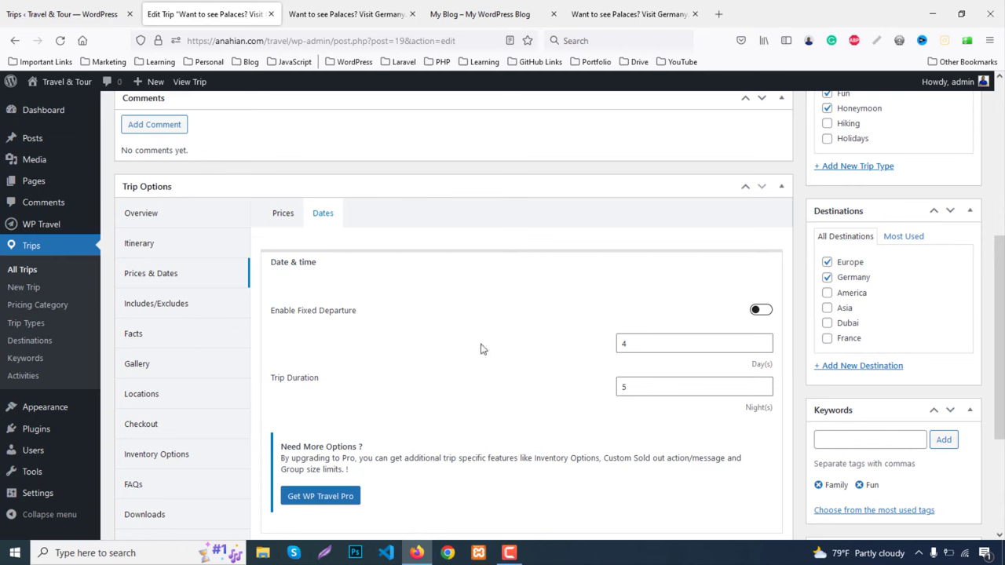
left_click(337, 13)
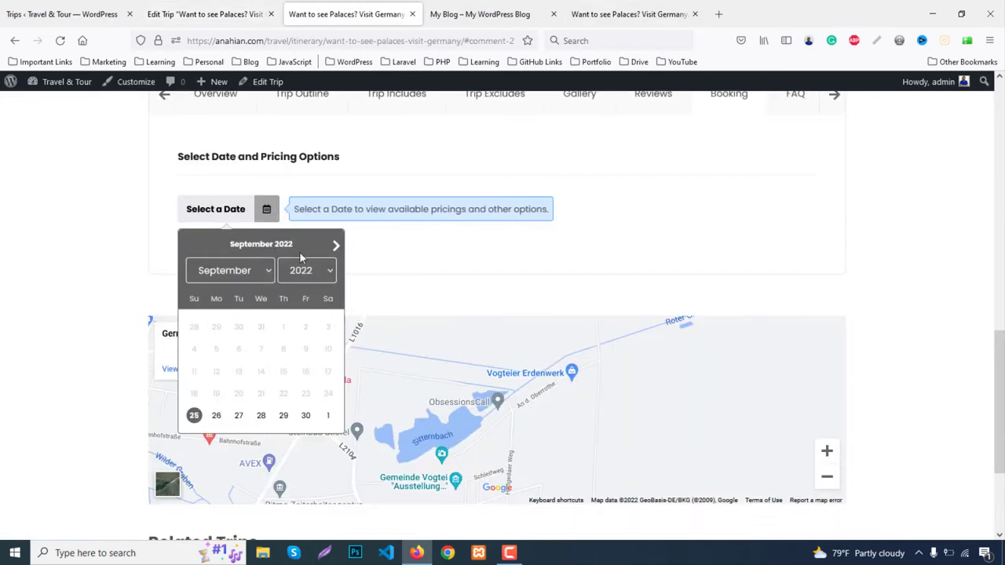
Book Sep 26, 2022 for 3 travellers and review the $3,000.00 checkout page
left_click(216, 415)
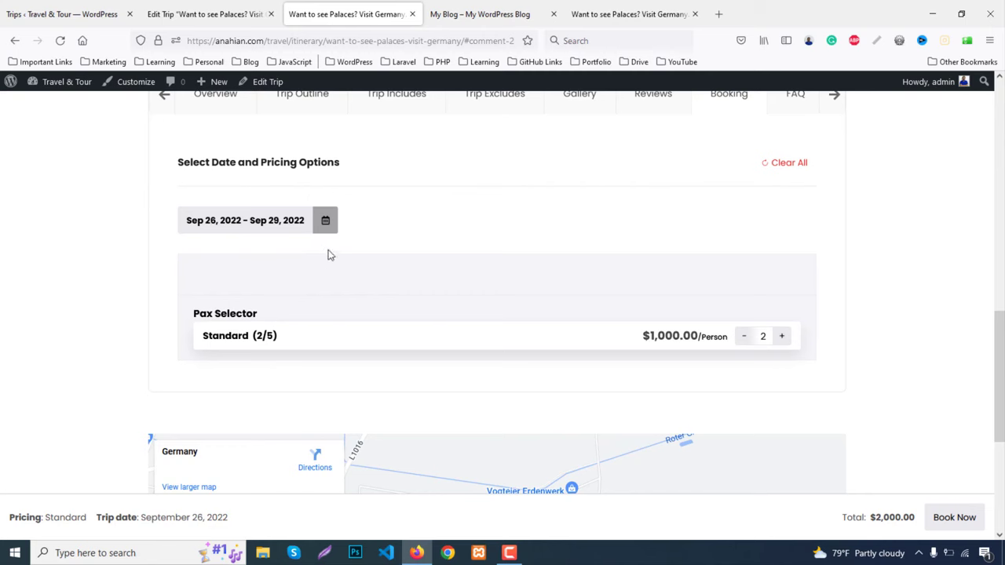
left_click(781, 336)
left_click(954, 518)
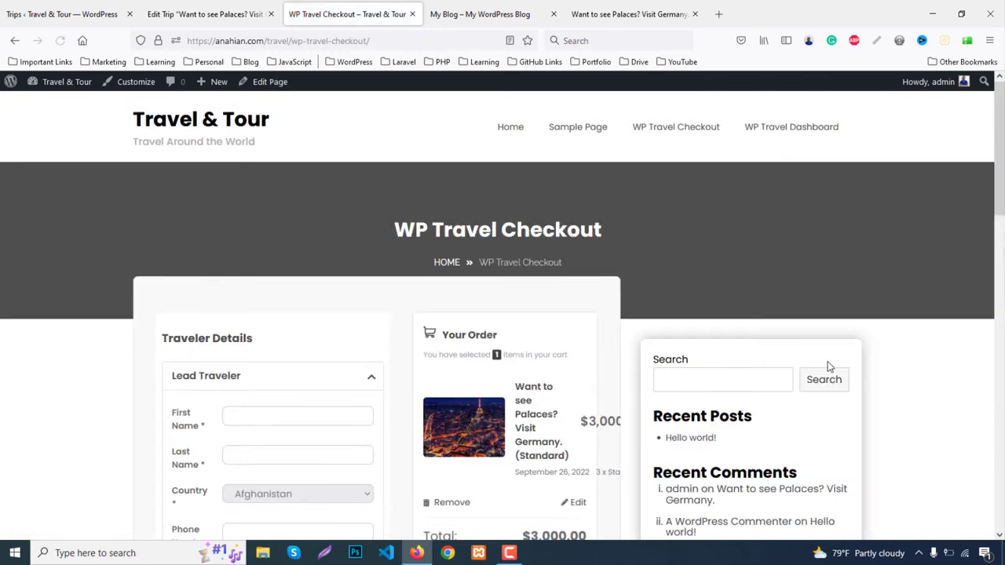
scroll(840, 328, "down", 3)
scroll(575, 312, "down", 2)
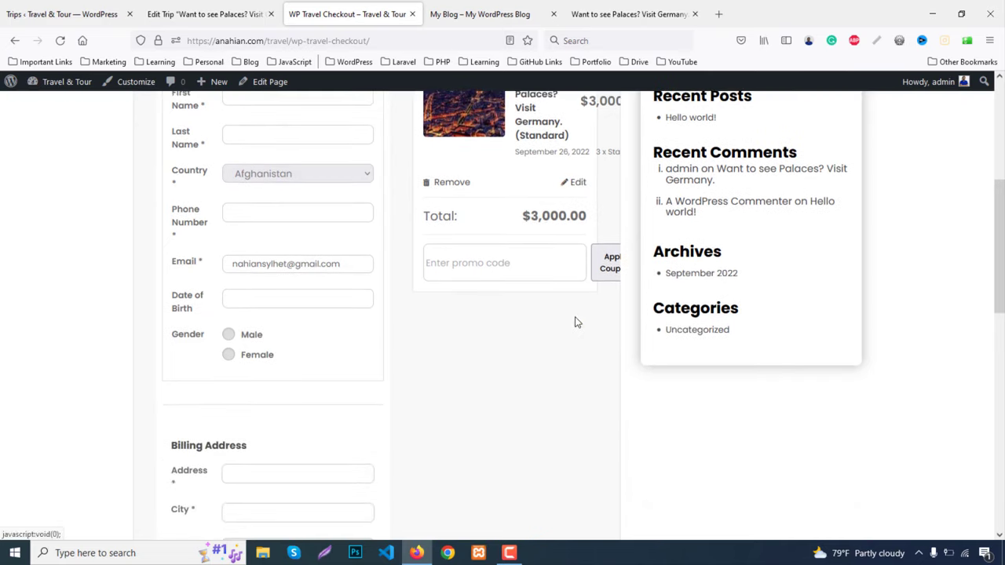
scroll(570, 358, "down", 3)
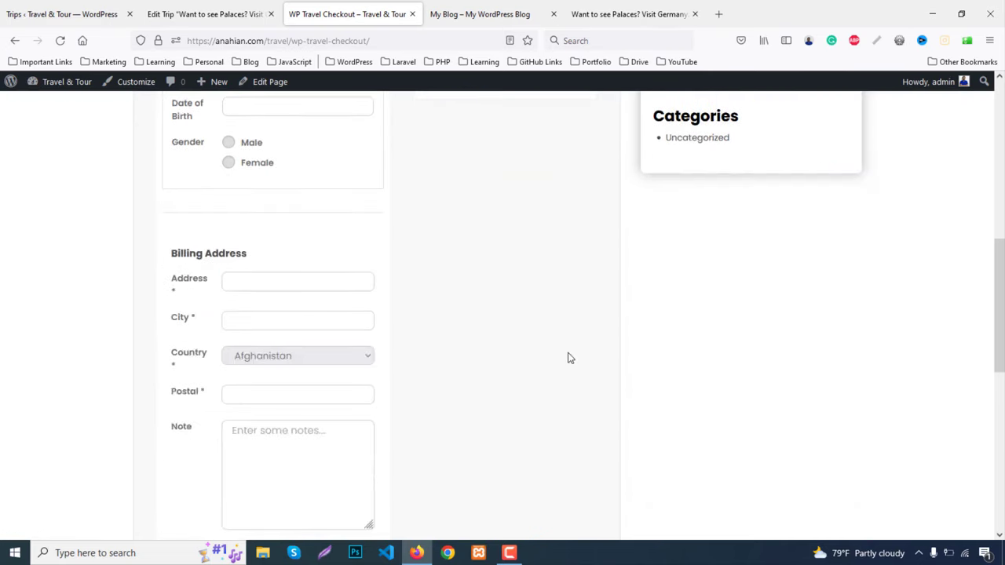
scroll(567, 357, "down", 3)
scroll(567, 357, "up", 11)
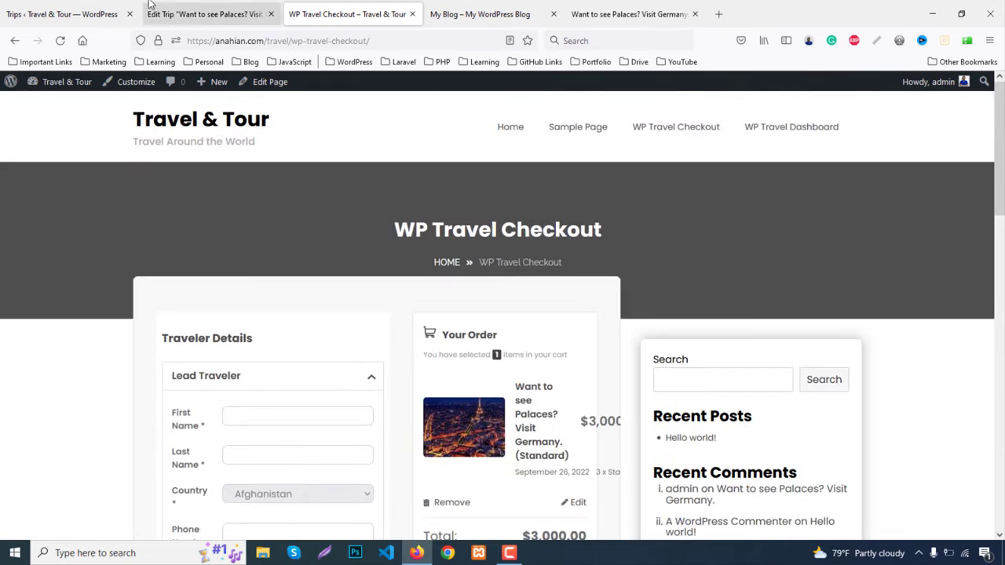
left_click(75, 12)
Clone the Germany palaces trip five times from the refreshed All Trips list
left_click(24, 271)
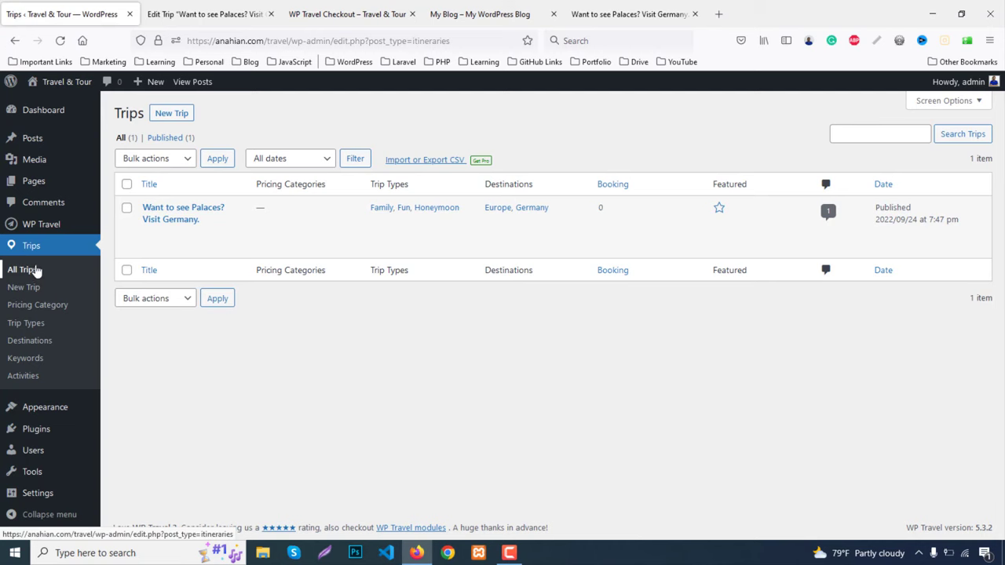
mouse_move(187, 253)
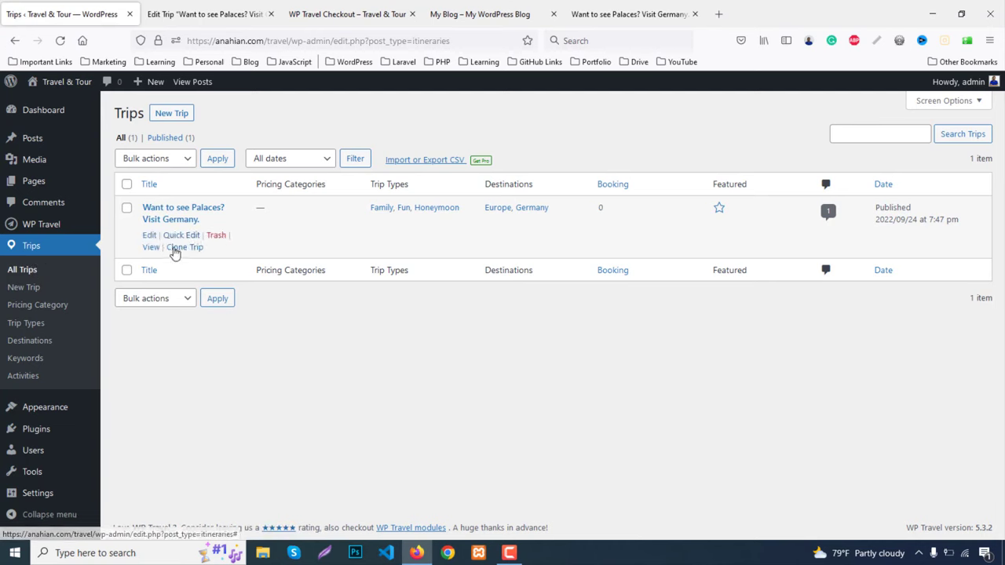
left_click(182, 248)
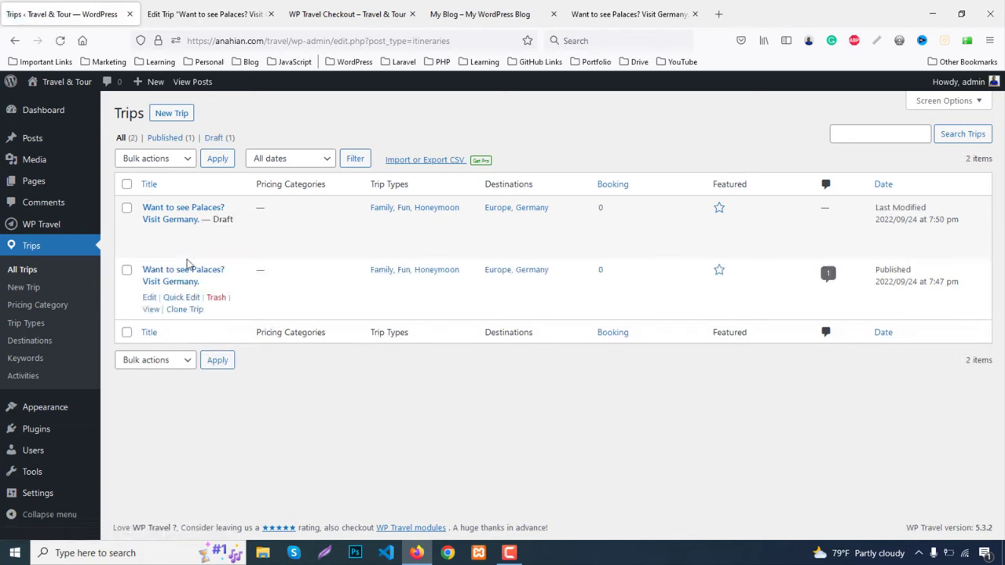
left_click(182, 250)
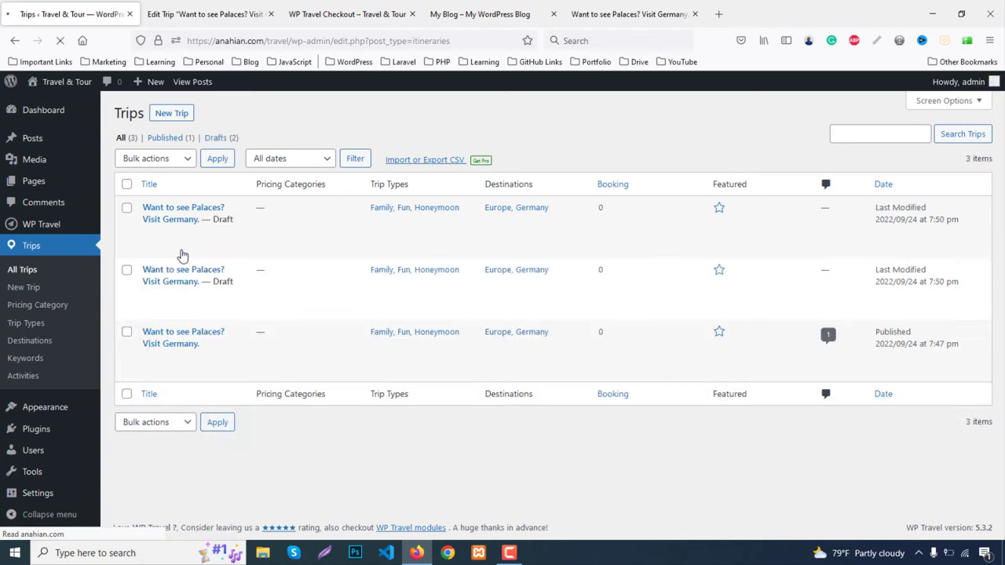
left_click(194, 310)
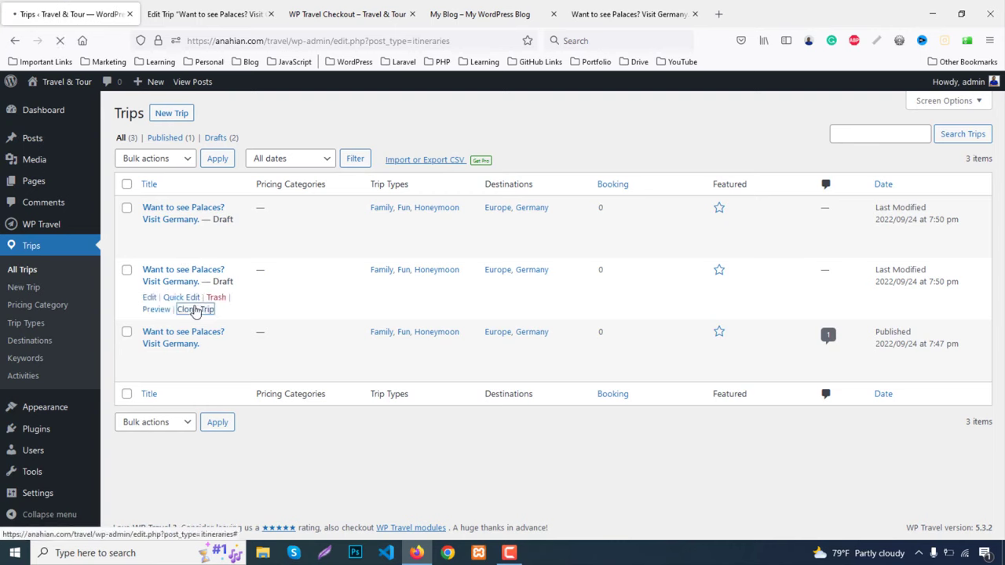
left_click(195, 372)
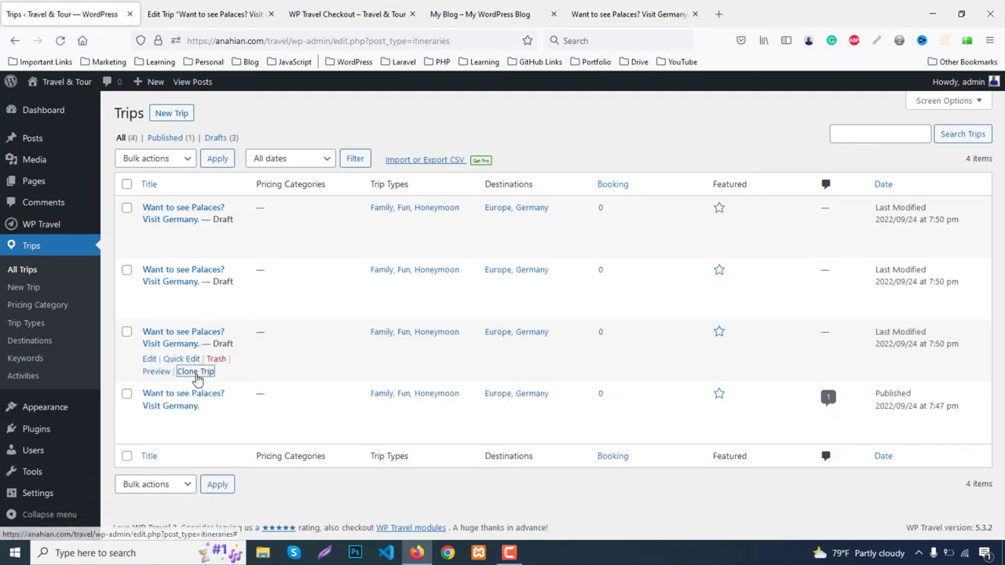
scroll(209, 358, "down", 2)
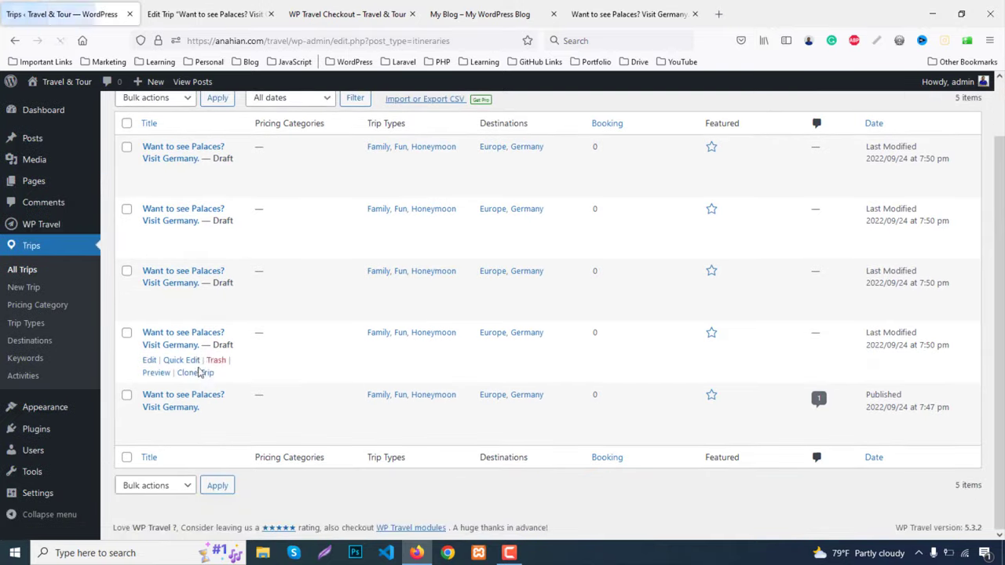
left_click(196, 374)
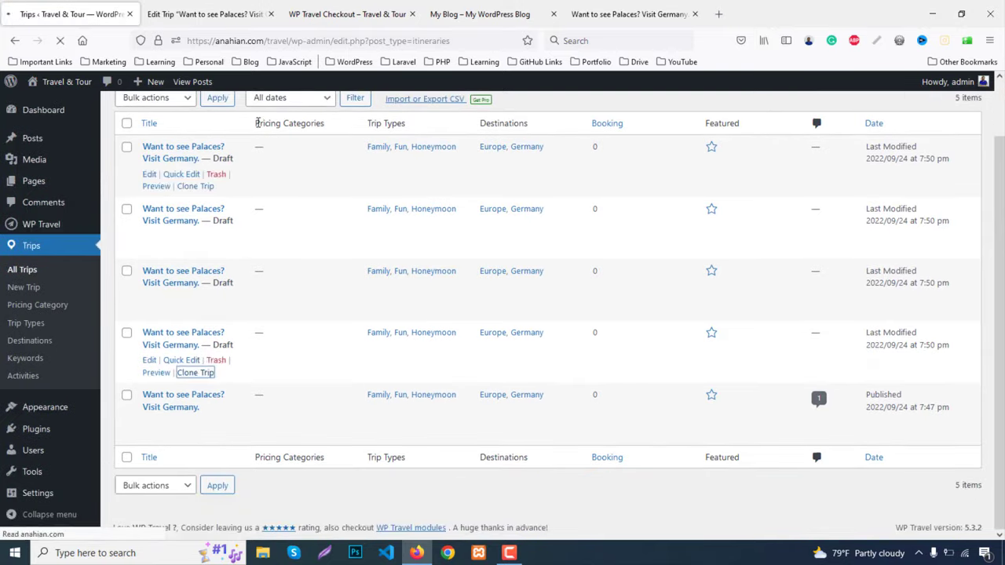
mouse_move(153, 240)
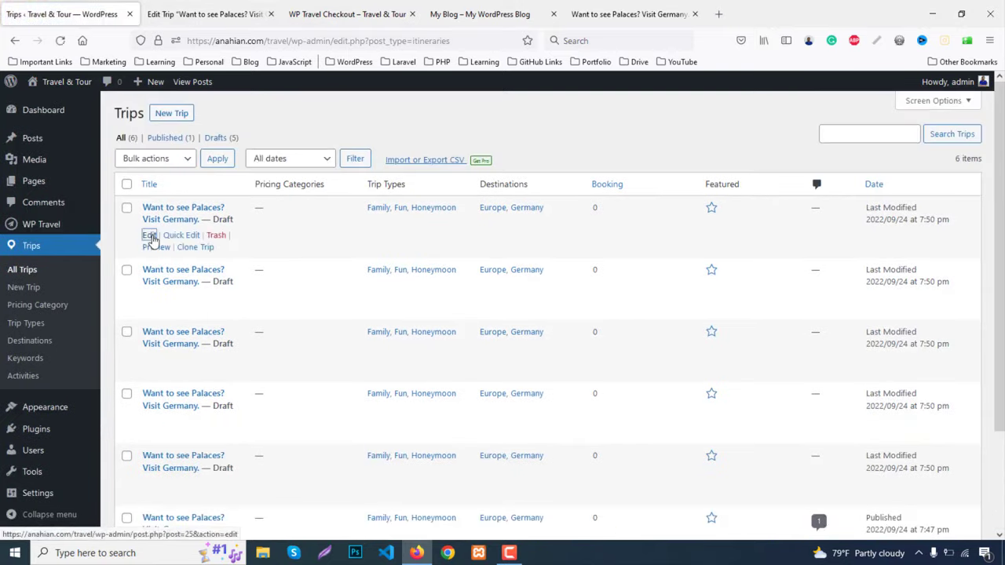
left_click(208, 14)
left_click(349, 14)
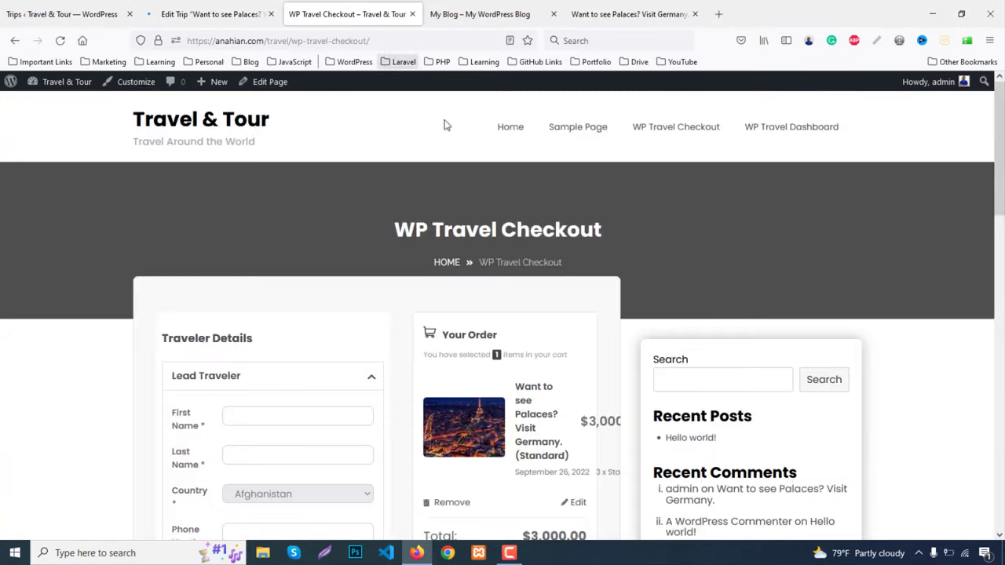
Close the extra tabs and load the anahian.com/tr travel demo site
left_click(553, 13)
left_click(553, 13)
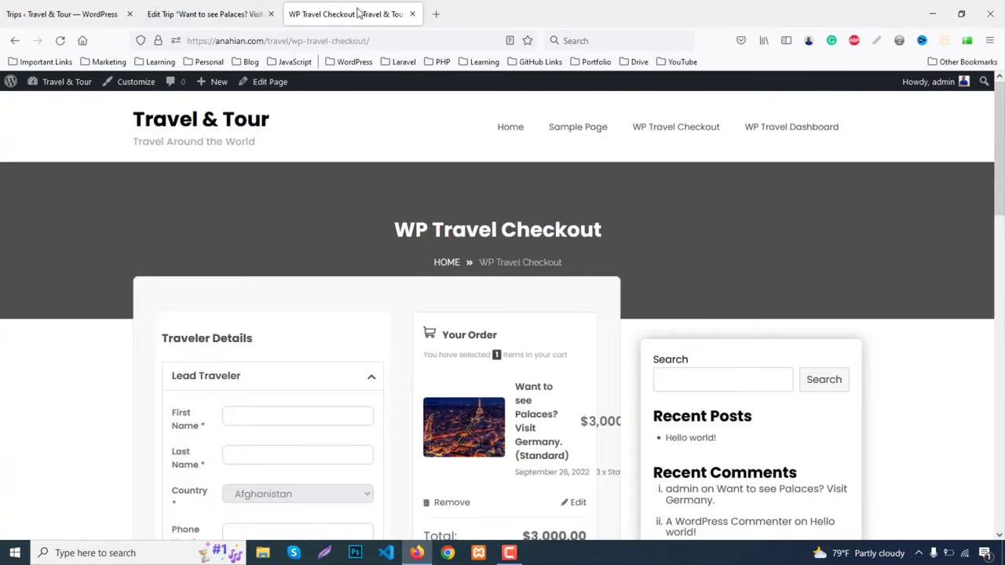
left_click(510, 127)
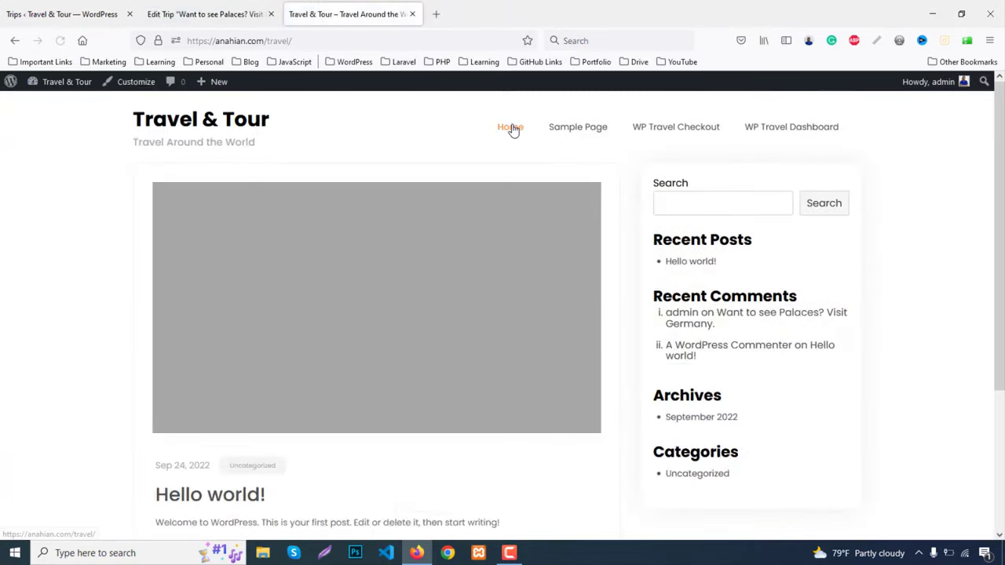
left_click(436, 15)
type("anahian.com/travel-demo/")
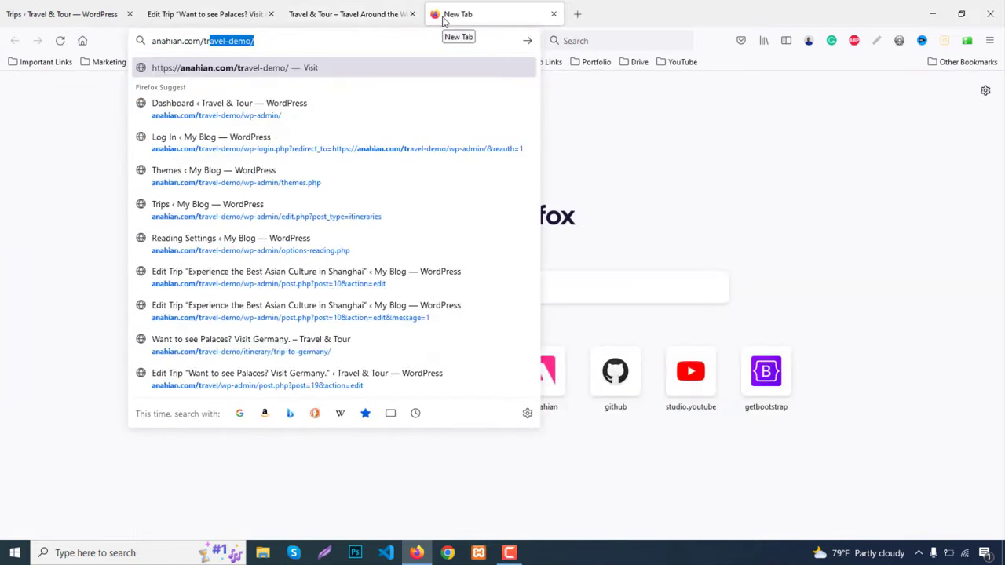
key("Return")
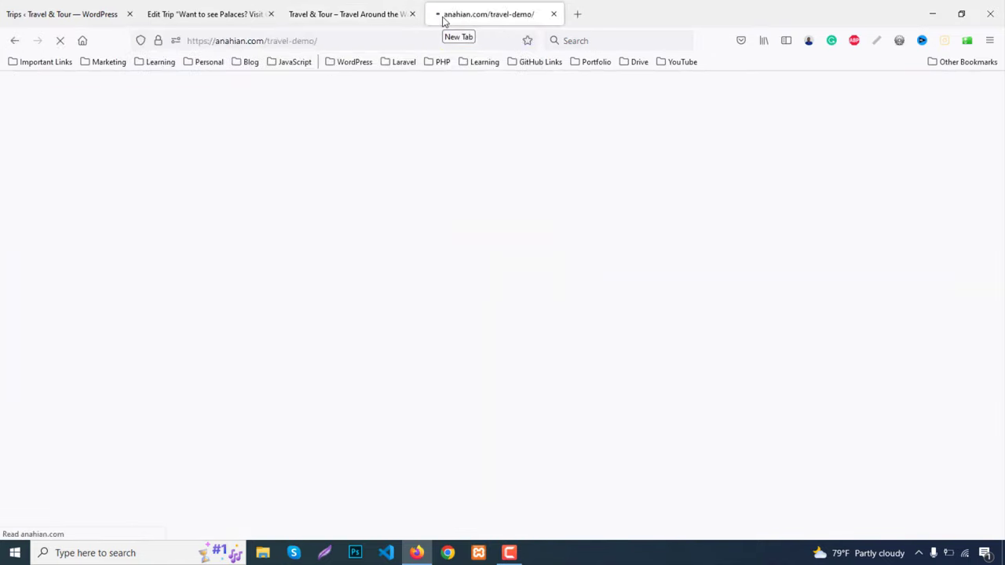
Open the Beautifully Beaches in Mexico trip page from the Bike Ride activity
scroll(460, 213, "down", 1)
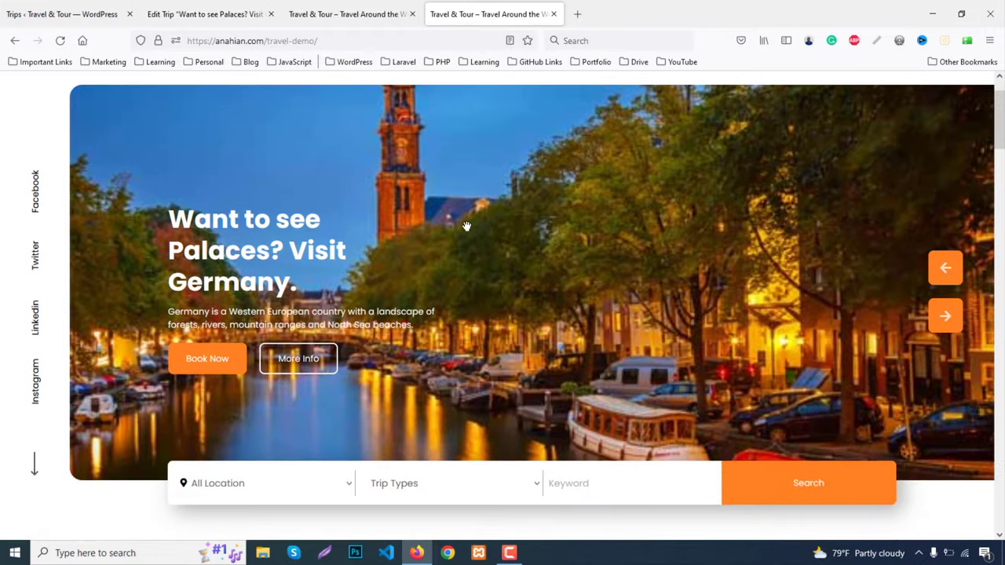
scroll(471, 229, "down", 8)
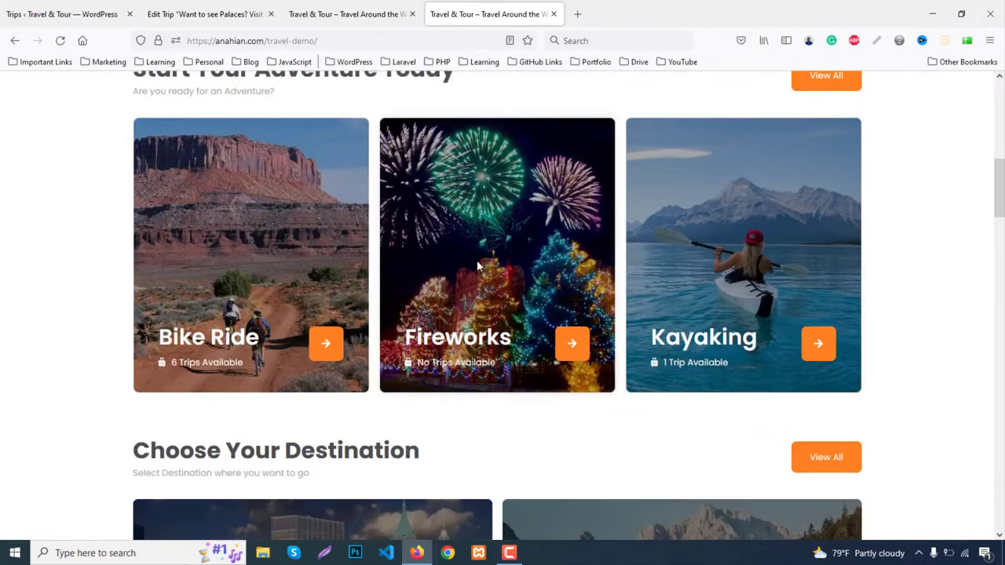
left_click(217, 344)
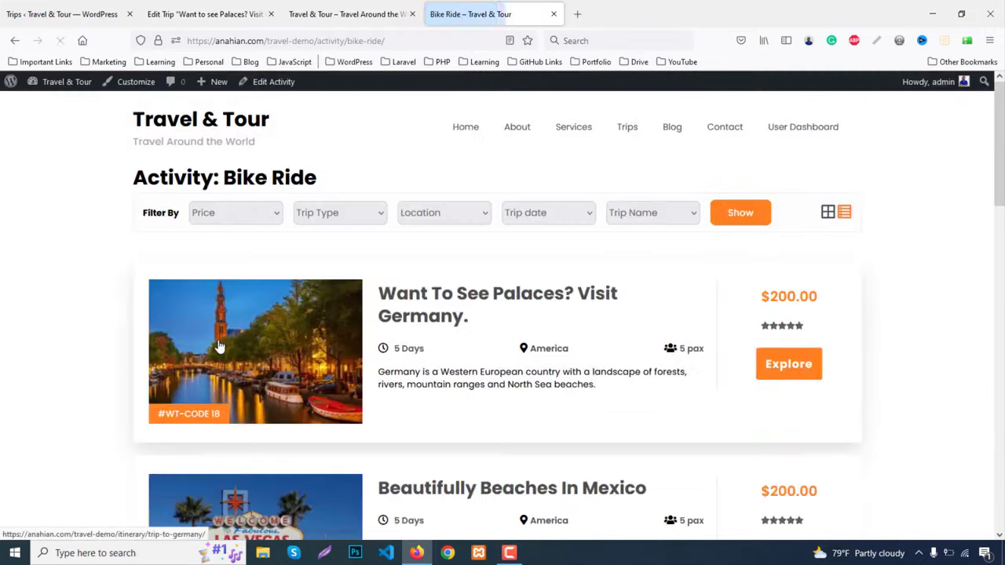
scroll(401, 314, "down", 3)
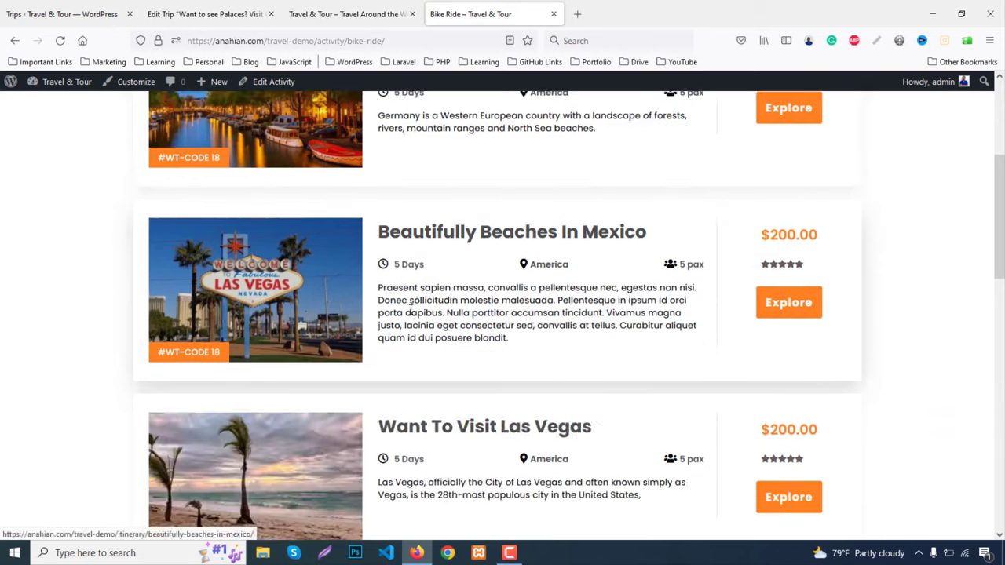
middle_click(439, 238)
left_click(632, 14)
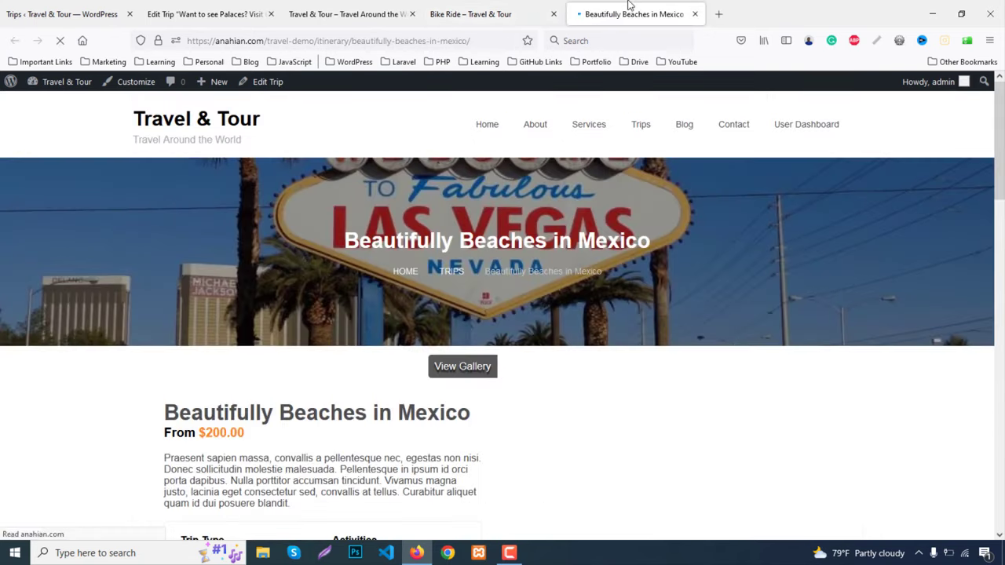
scroll(507, 296, "down", 2)
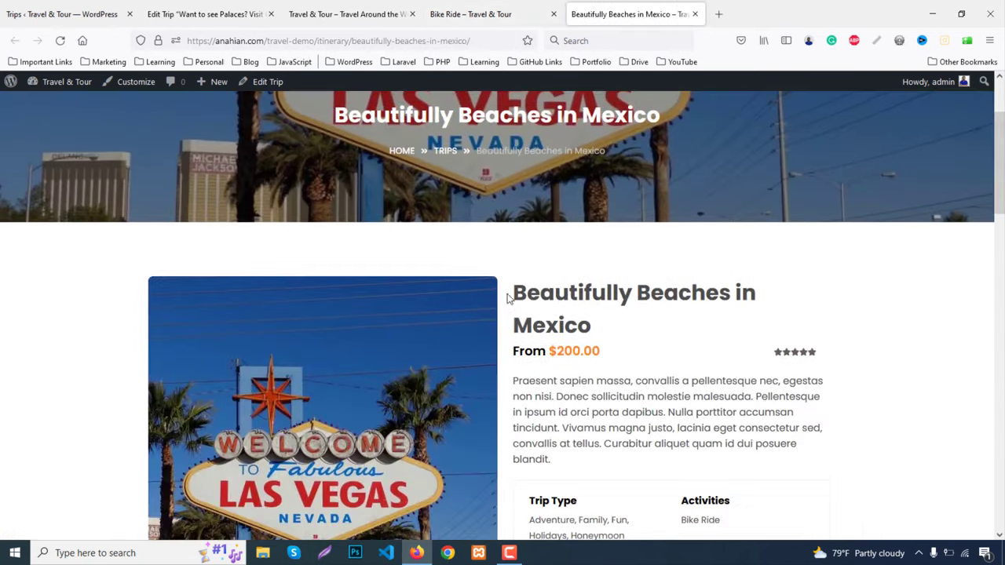
Copy the 'Beautifully Beaches in Mexico' title and paste it over the draft's title
left_click_drag(514, 288, 615, 328)
key("ctrl+c")
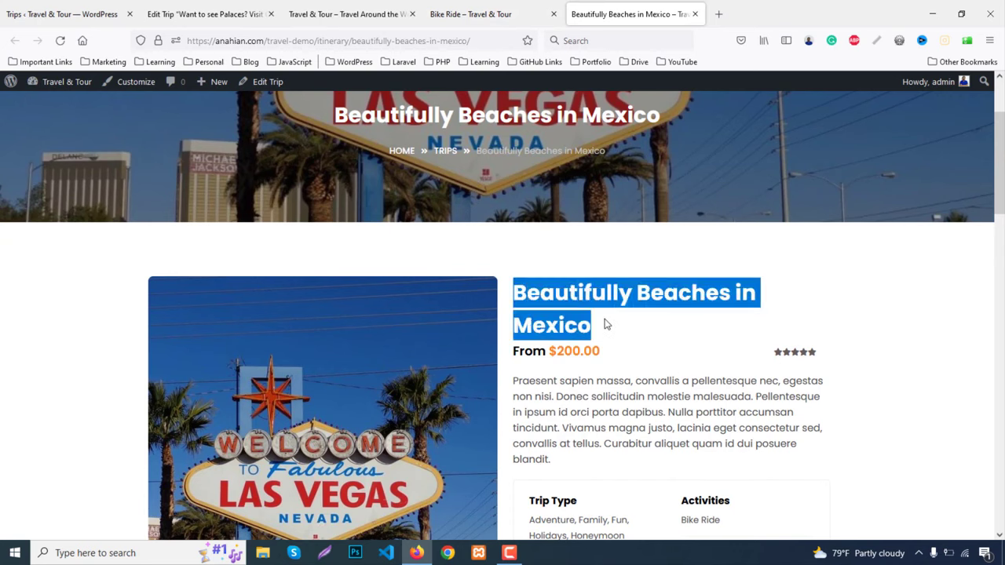
left_click(177, 8)
left_click_drag(373, 143, 100, 138)
key("ctrl+v")
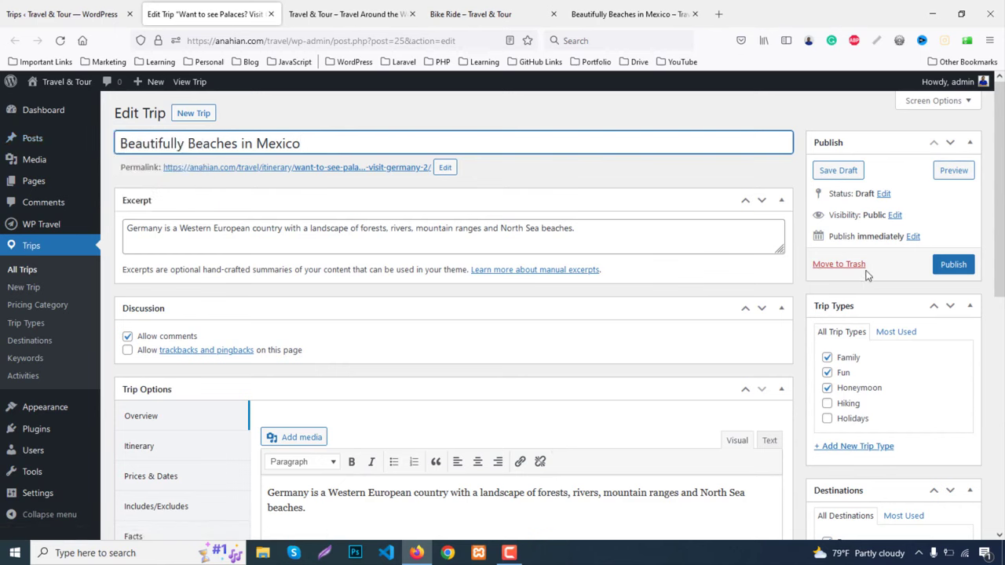
Set the permalink slug to beautifully-beaches-in-mexico, copied from the live page URL
left_click(640, 14)
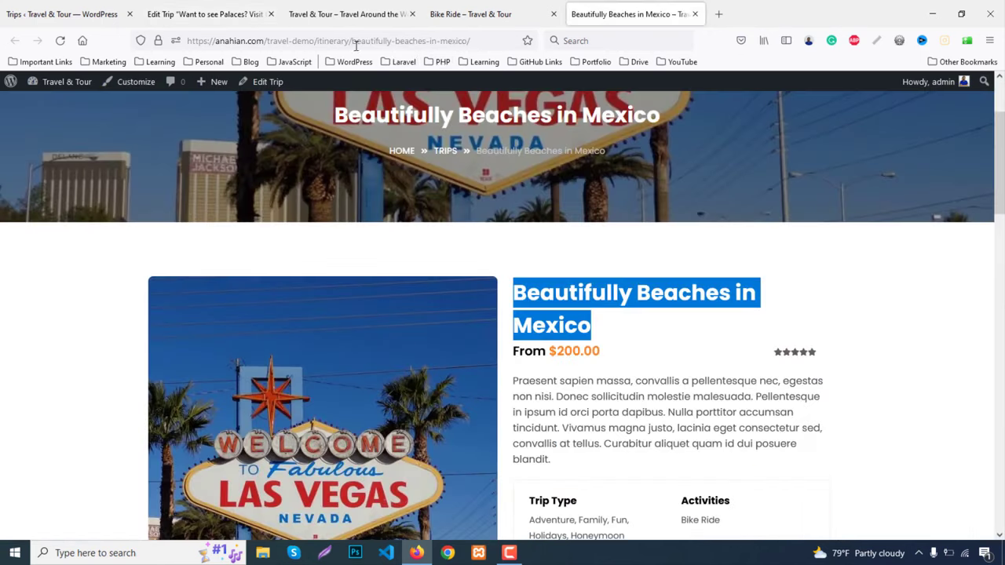
left_click_drag(354, 41, 469, 42)
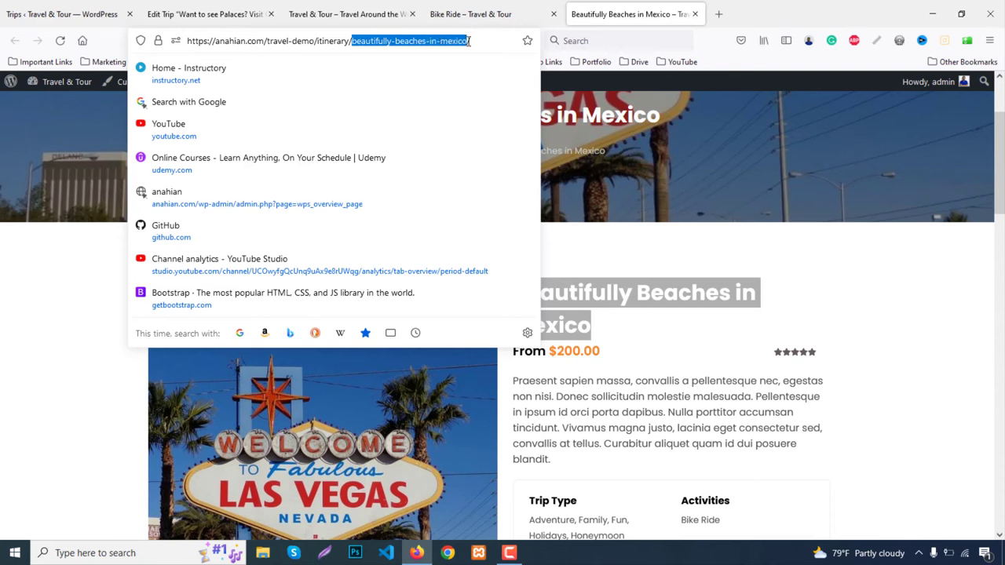
left_click(234, 9)
left_click(441, 169)
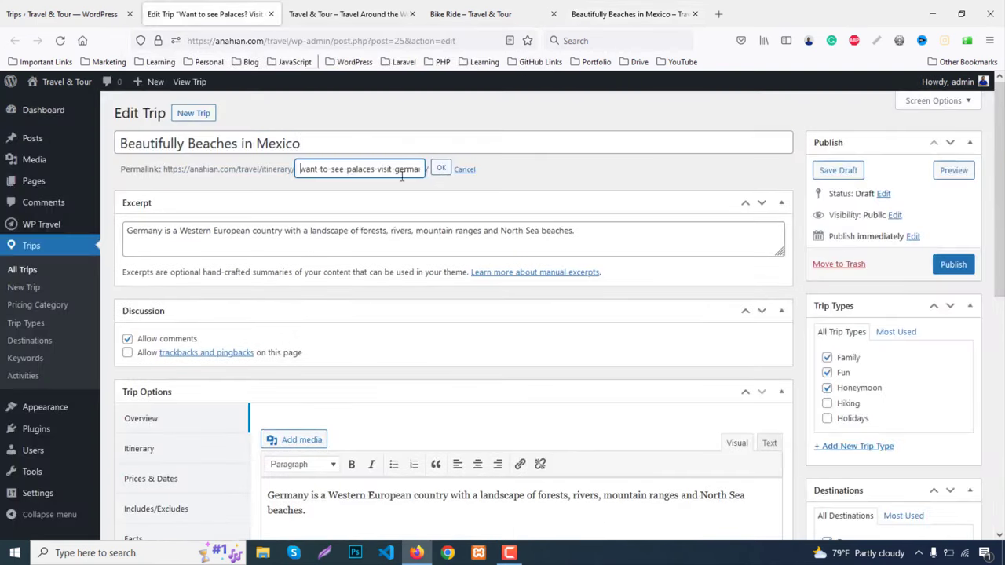
key("ctrl+a")
type("beautifully-beaches-in-mexico")
Replace the excerpt and overview with the Mexico trip's copied description
left_click(592, 6)
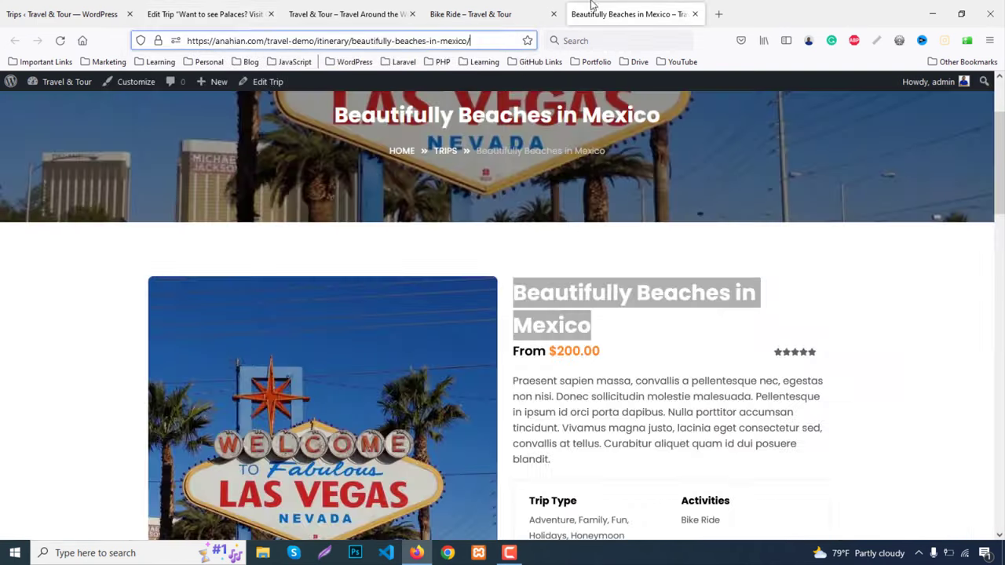
scroll(578, 279, "down", 3)
left_click_drag(512, 252, 616, 336)
key("ctrl+c")
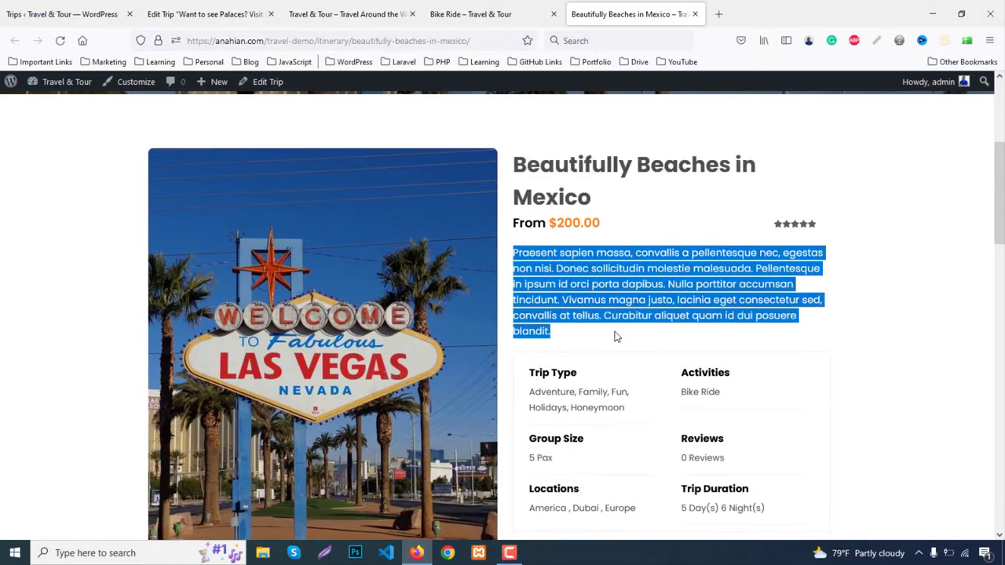
left_click(228, 10)
left_click(373, 234)
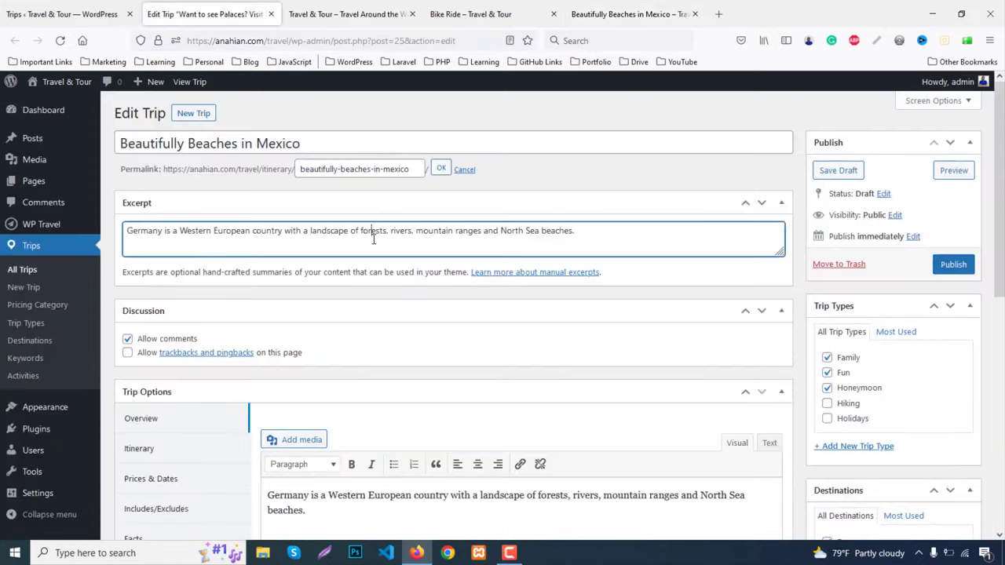
key("ctrl+a")
key("ctrl+v")
scroll(381, 276, "down", 3)
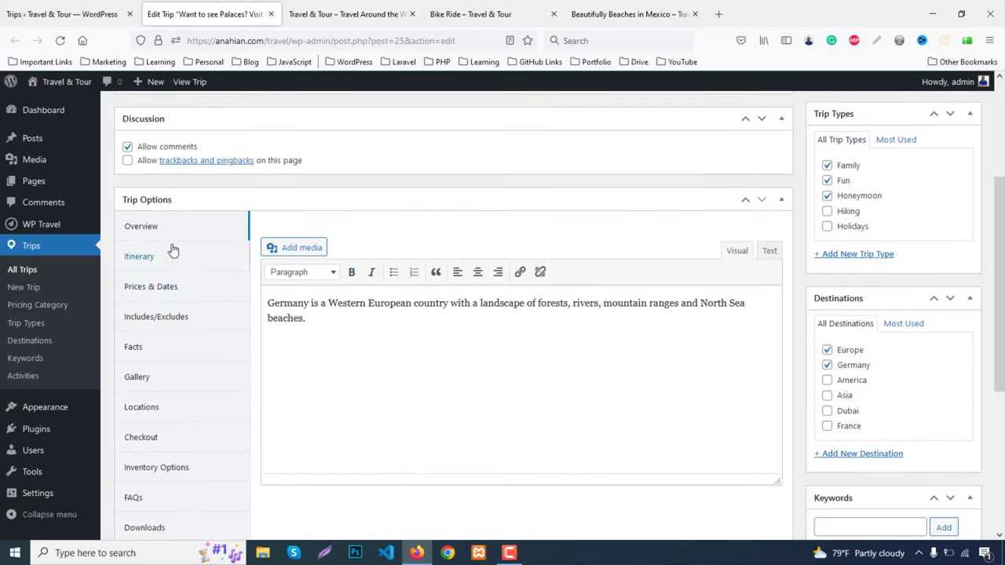
key("ctrl+a")
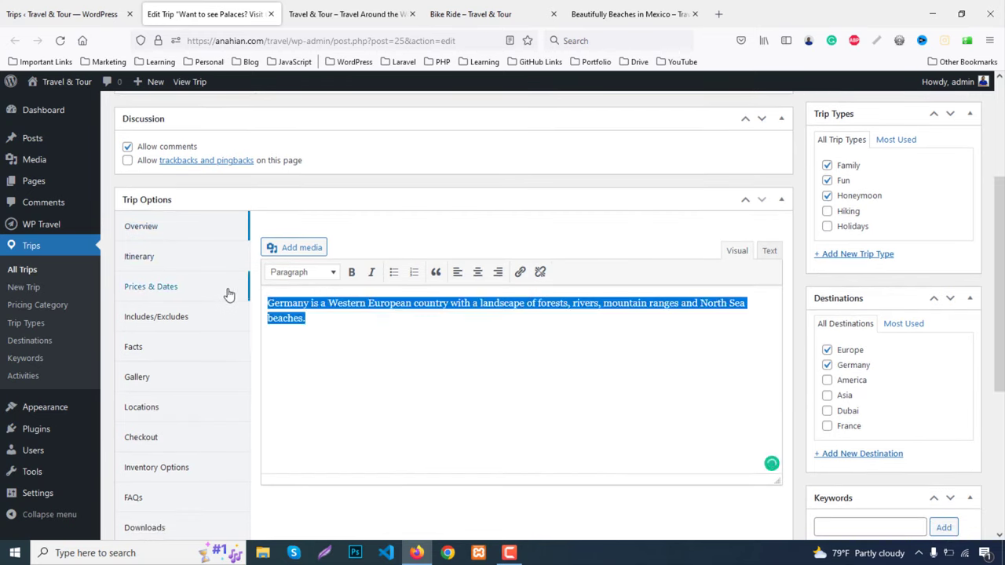
key("ctrl+v")
left_click(140, 246)
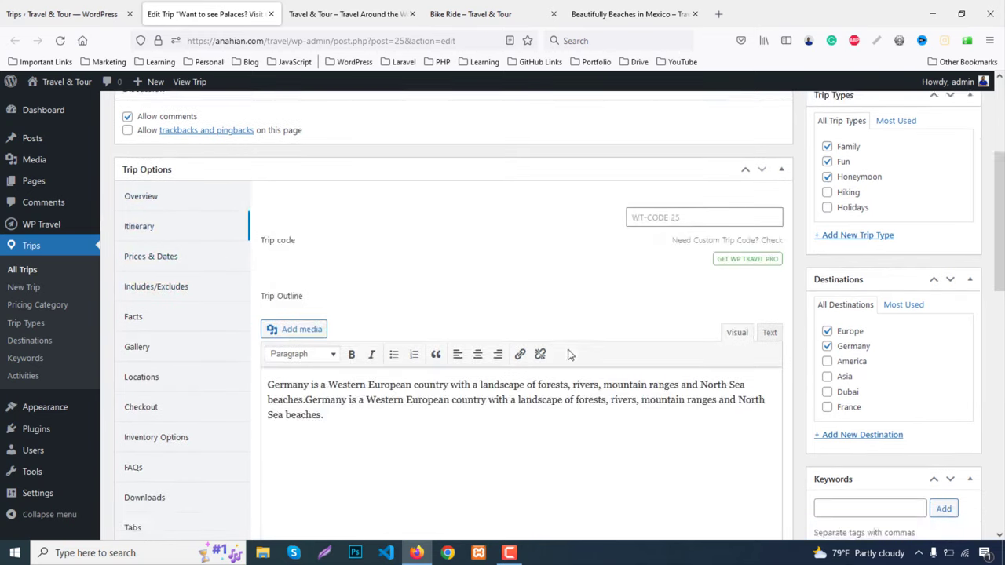
scroll(568, 351, "down", 3)
Open the trip's Gallery settings and its media library
left_click(146, 174)
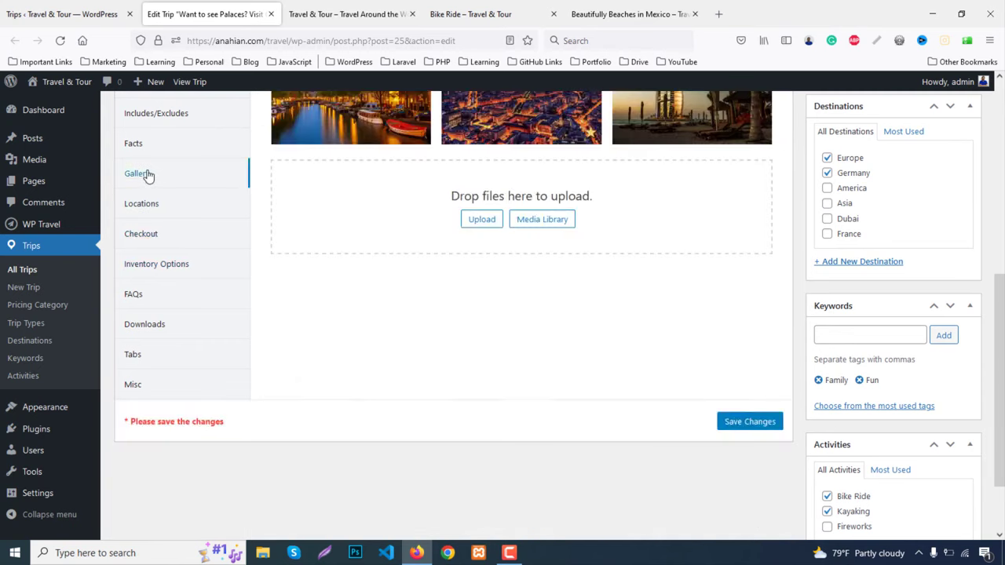
scroll(706, 412, "up", 2)
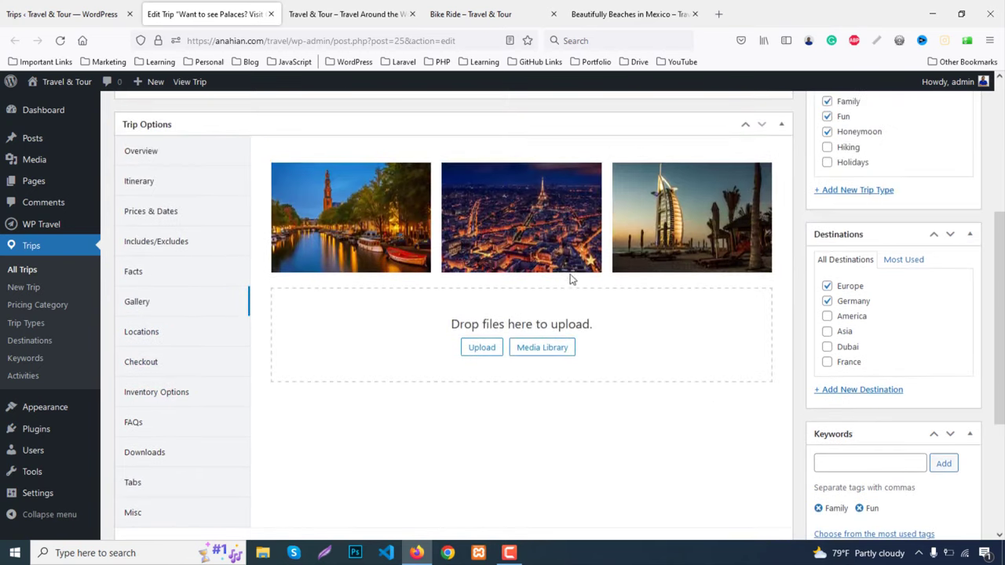
left_click(482, 347)
left_click(953, 185)
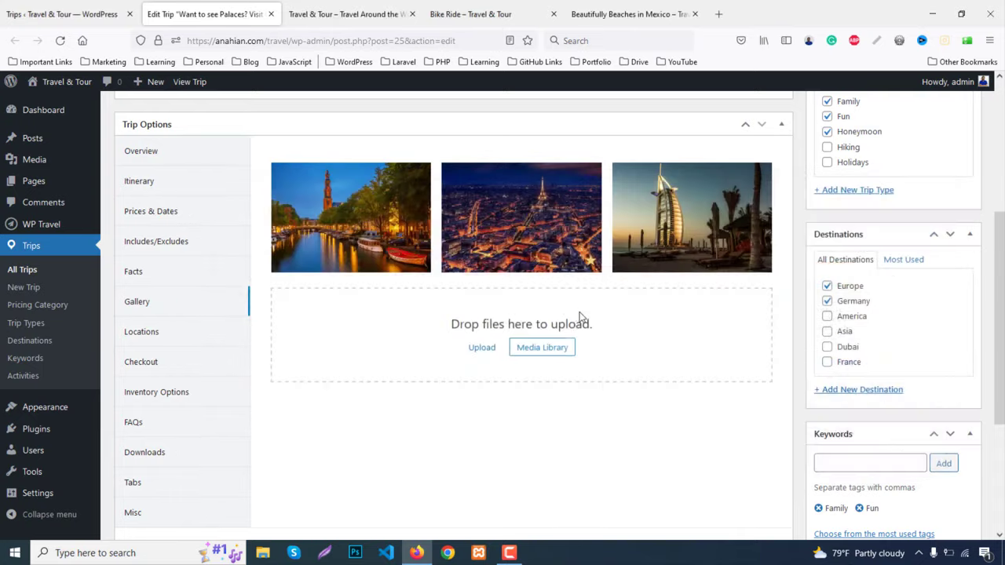
left_click(542, 348)
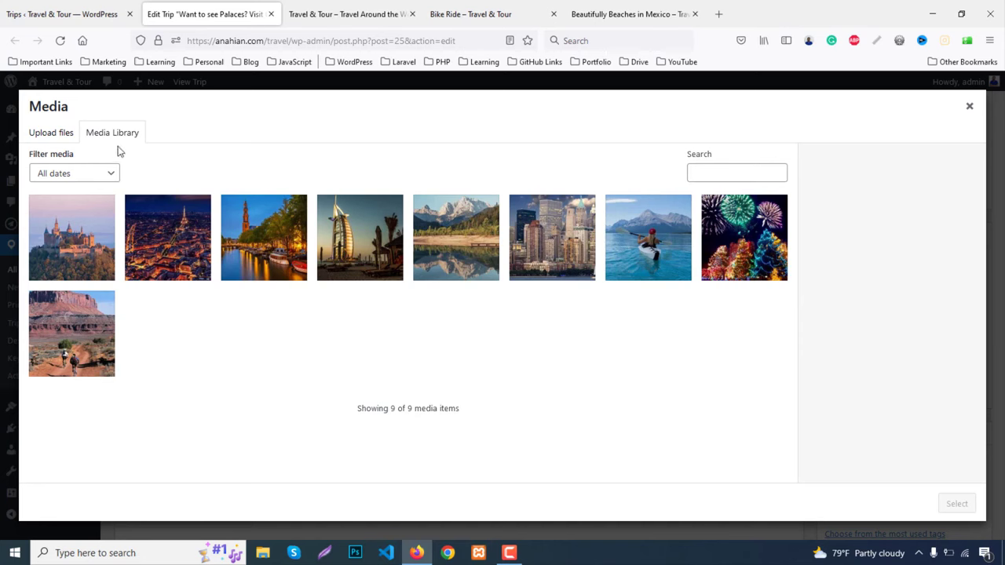
Upload five images: beach tree, beach sand sunset, pedestrian street, sea rock and road sign
left_click(51, 135)
left_click(492, 322)
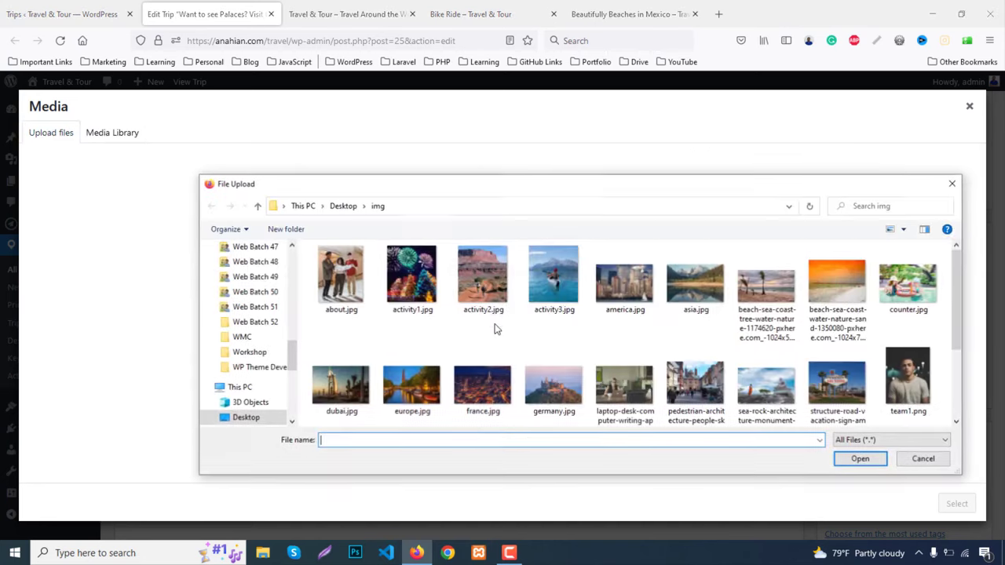
scroll(891, 323, "down", 1)
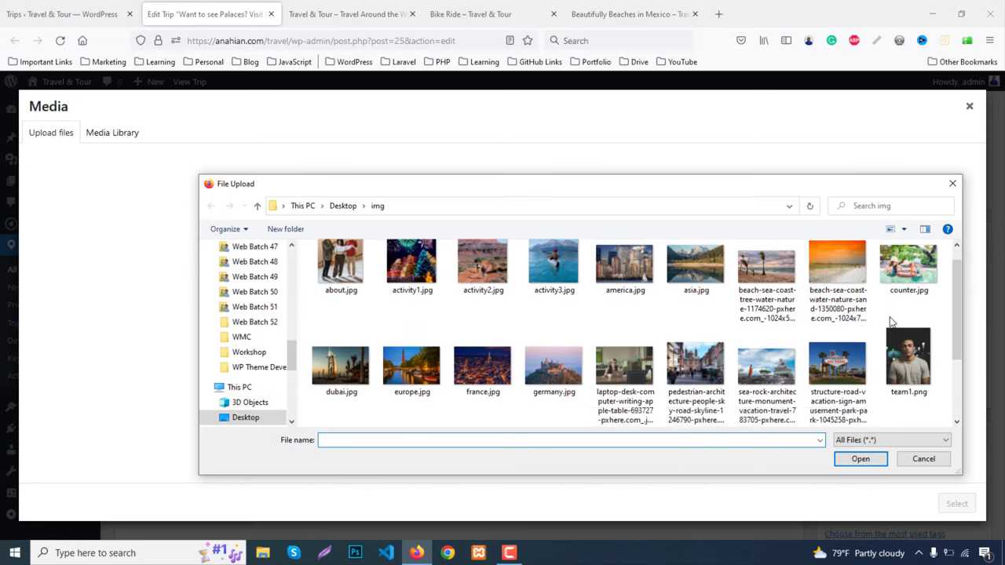
left_click(773, 294)
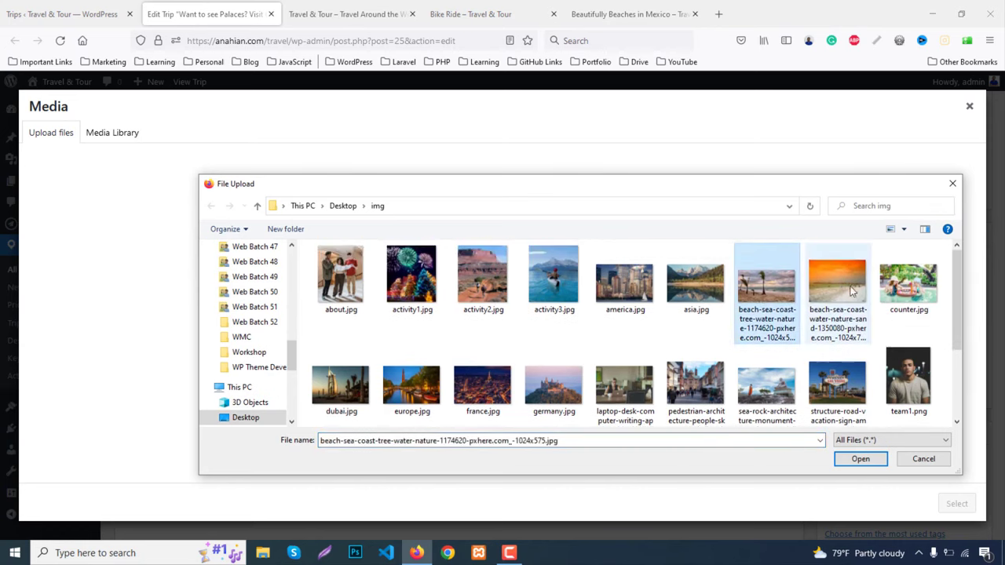
left_click(838, 295, "ctrl")
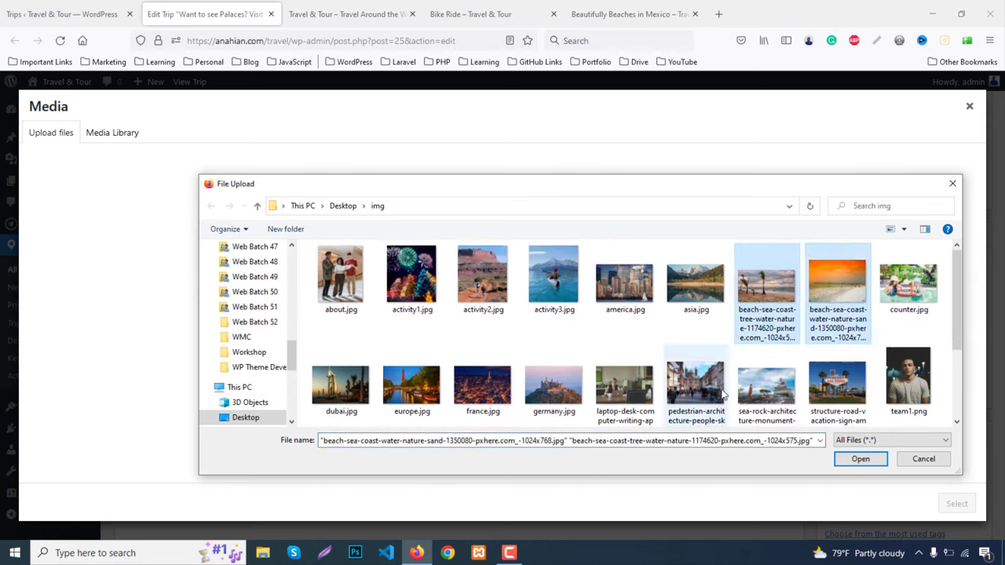
left_click(696, 384, "ctrl")
left_click(766, 369, "ctrl")
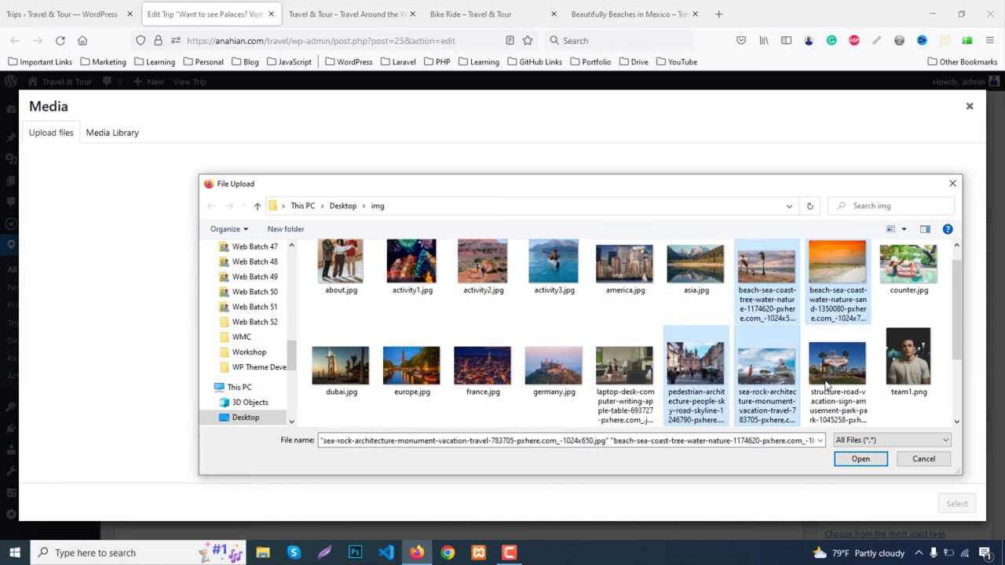
left_click(837, 369, "ctrl")
left_click(871, 465)
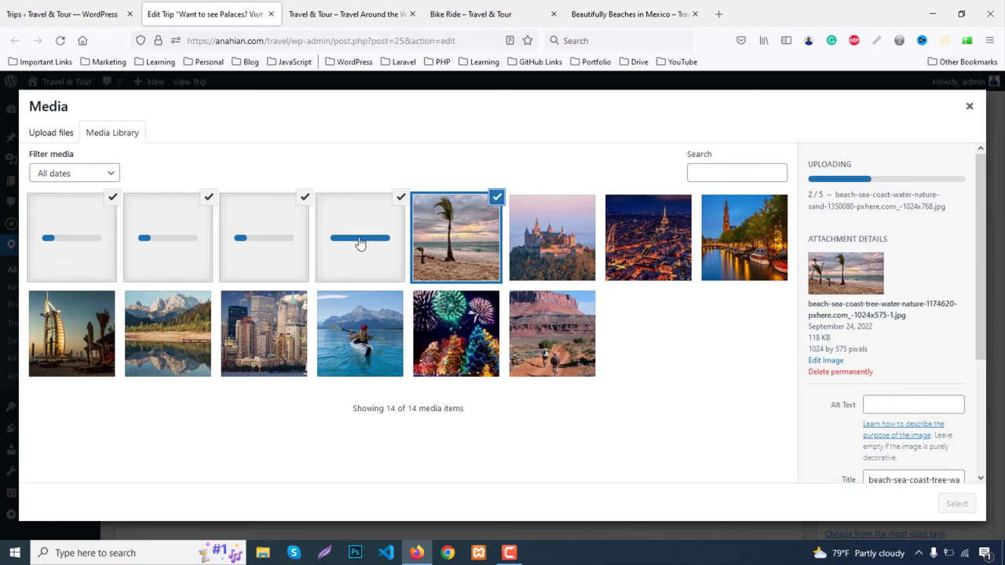
Deselect all the newly uploaded images in the media library
left_click(253, 239)
left_click(114, 201)
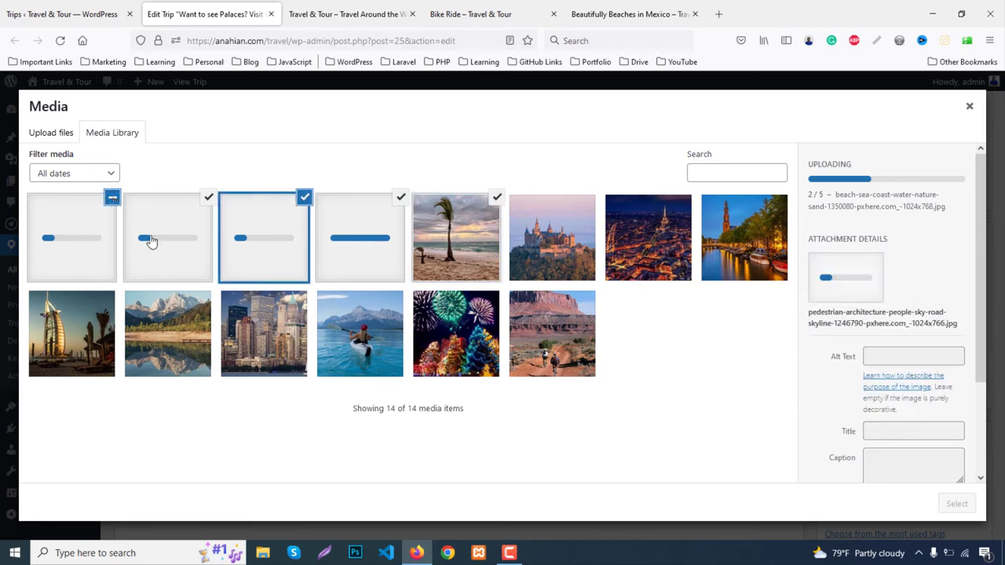
left_click(187, 239)
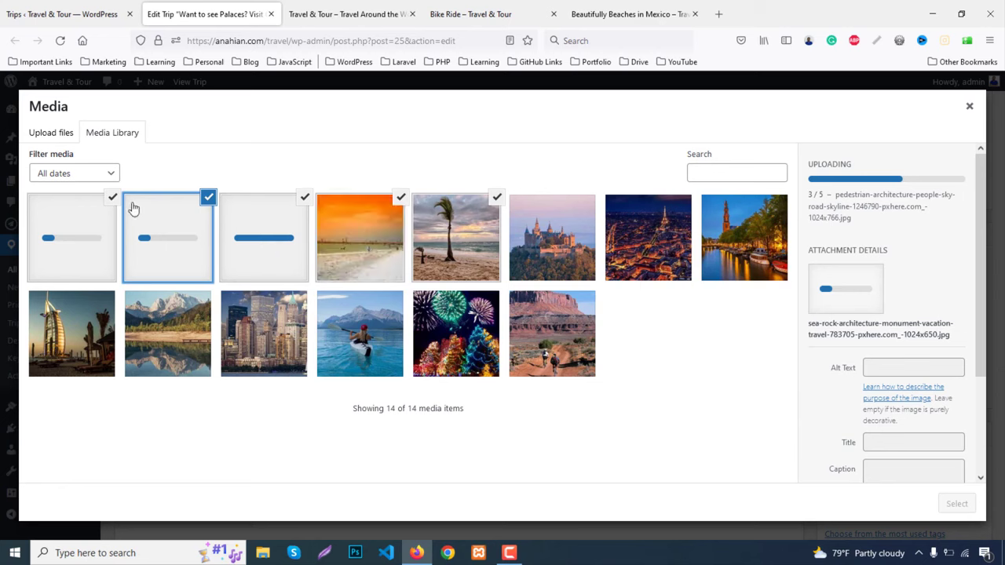
left_click(480, 258)
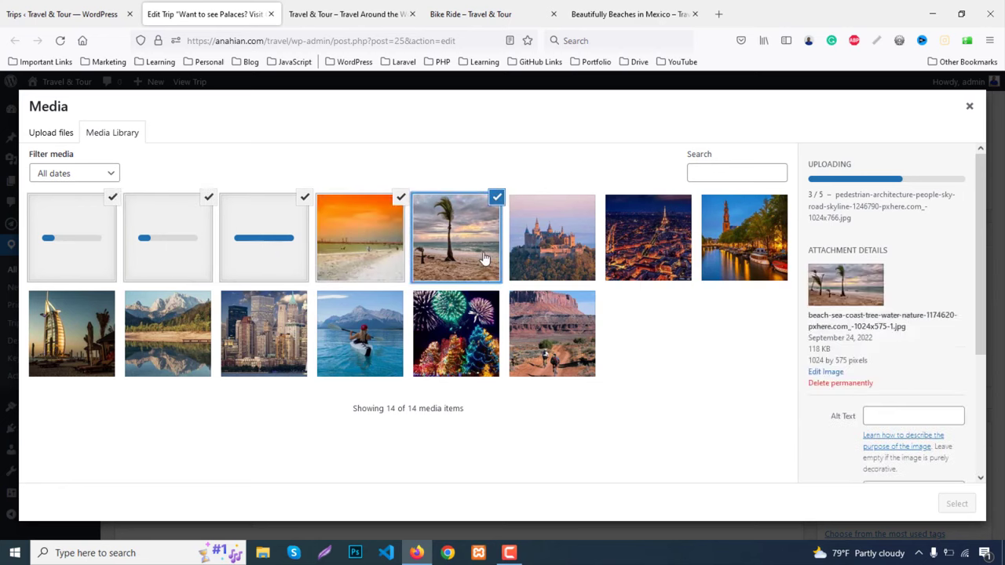
left_click(497, 197)
left_click(400, 199)
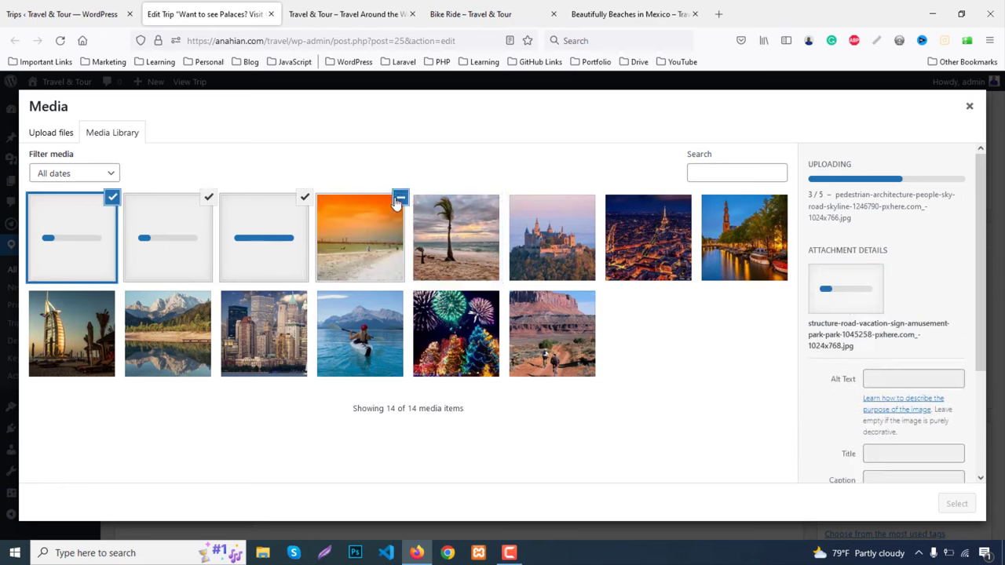
left_click(304, 197)
left_click(207, 198)
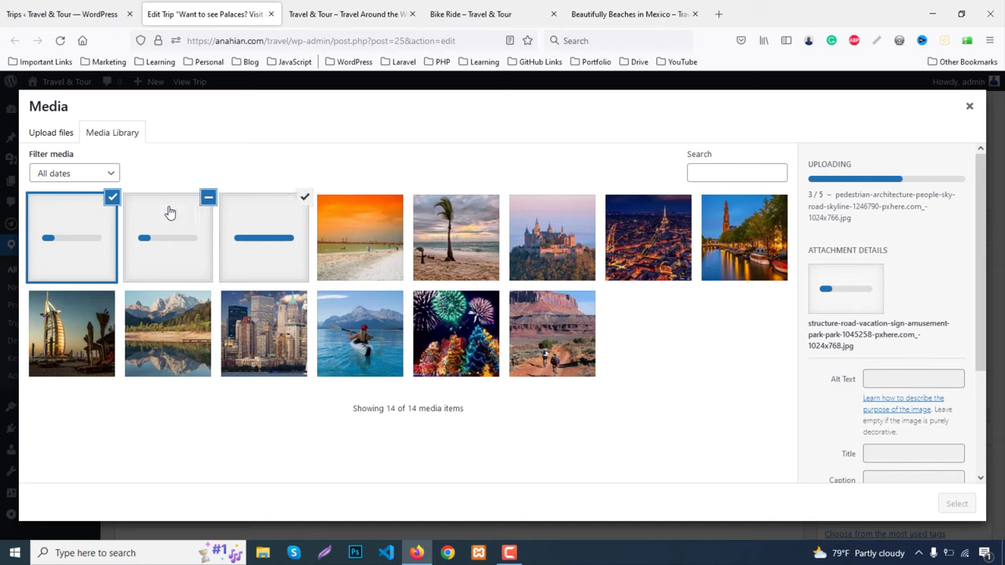
left_click(112, 197)
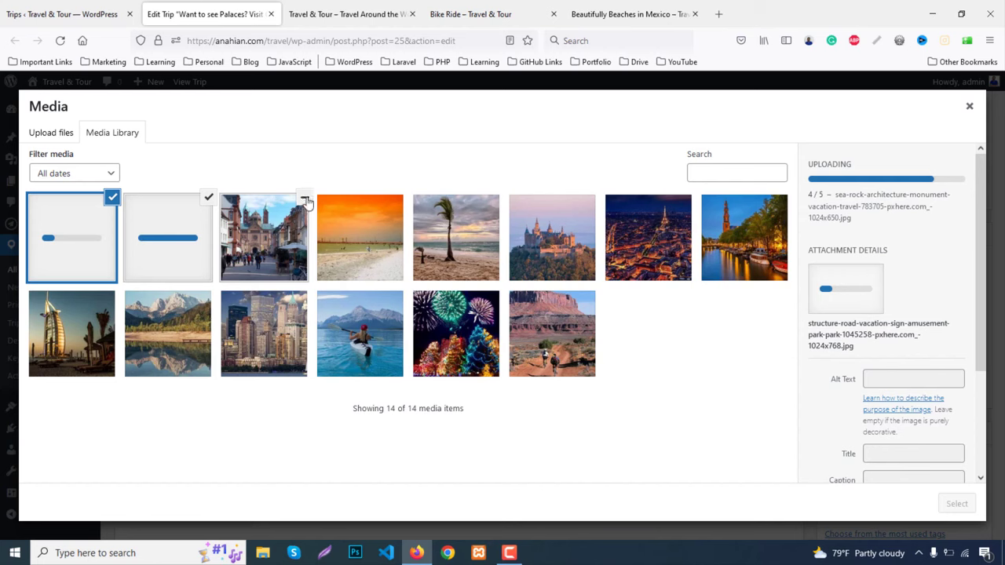
left_click(304, 197)
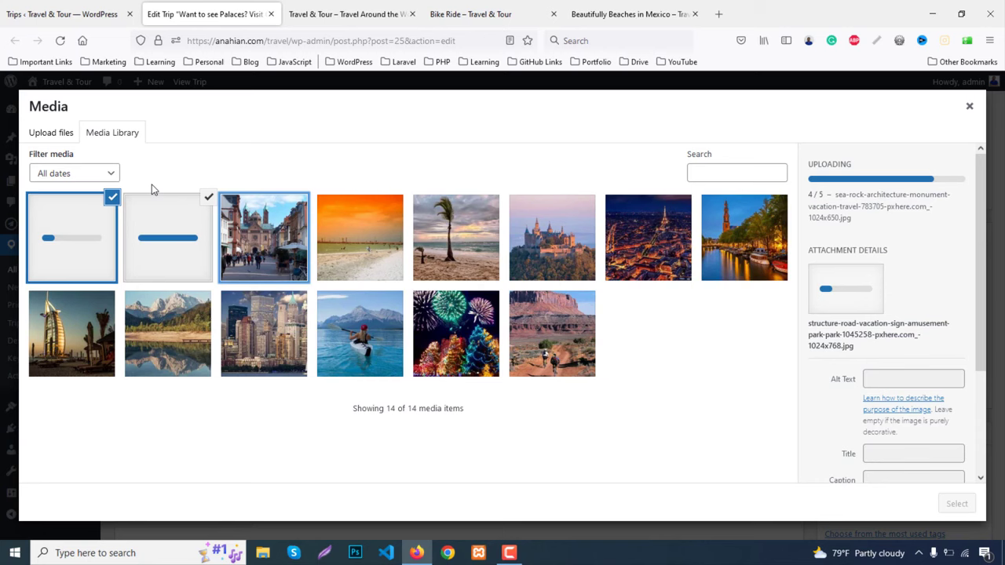
left_click(209, 200)
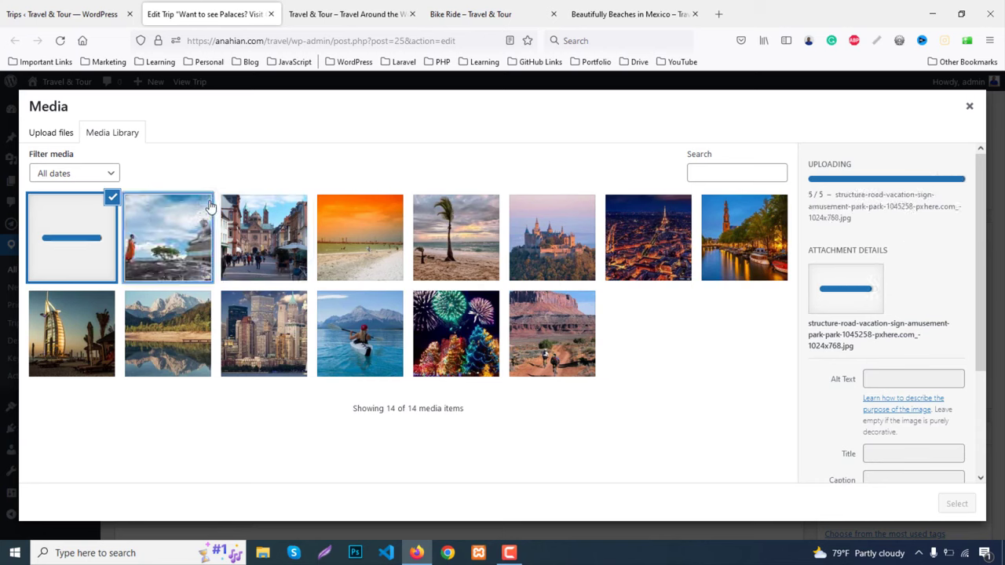
left_click(79, 258)
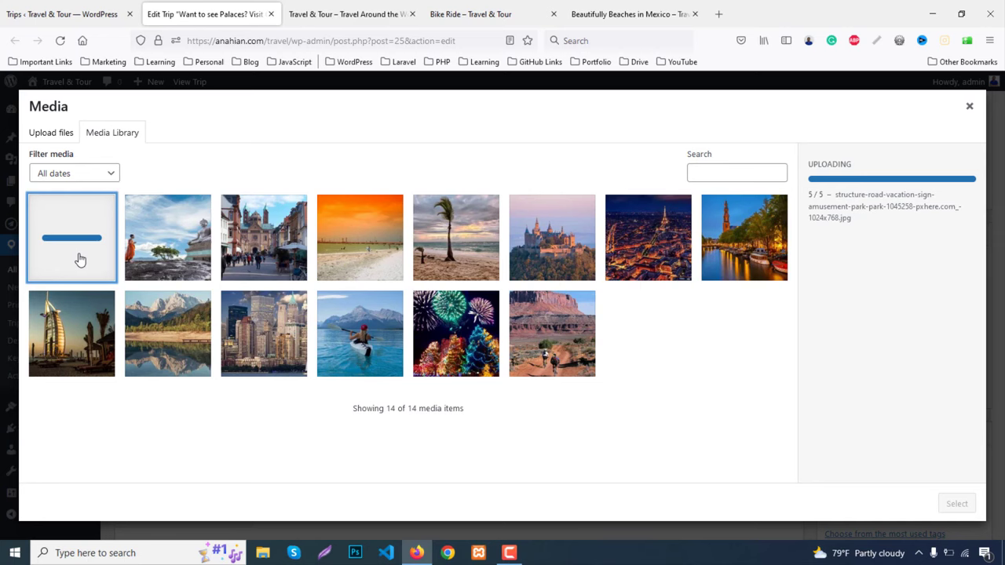
Pick the Las Vegas image from the uploaded media and add it to the gallery
left_click(50, 134)
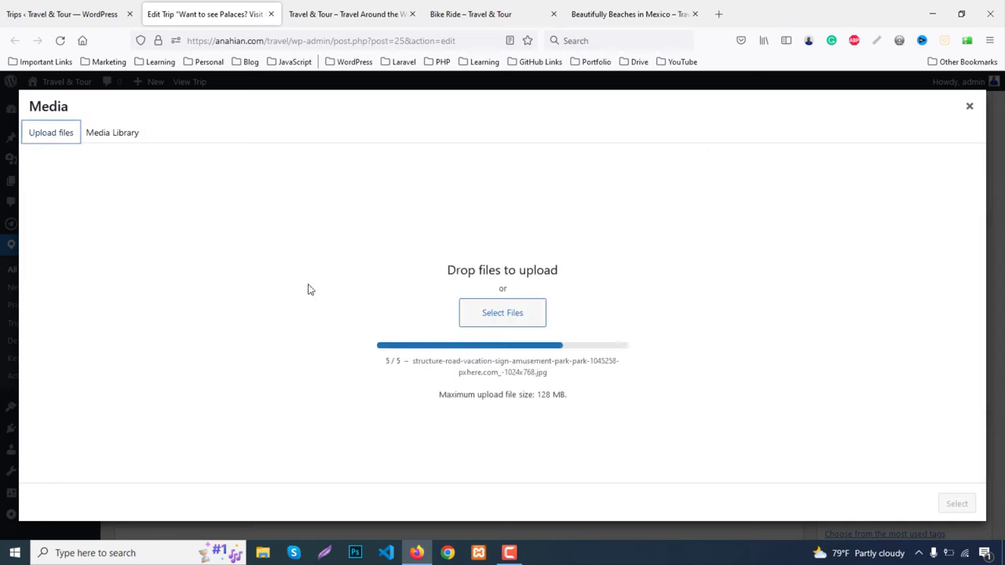
left_click(516, 321)
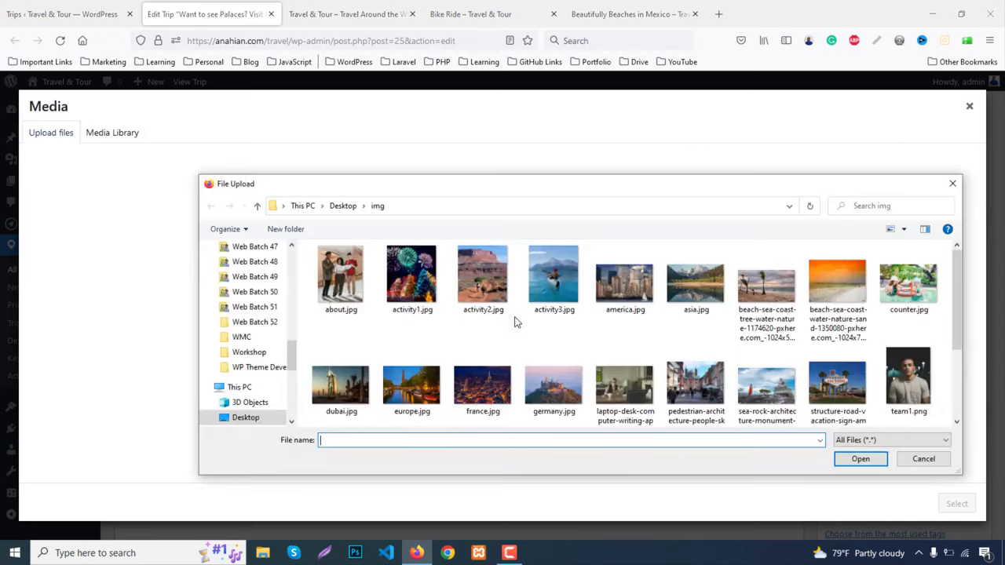
scroll(691, 334, "down", 1)
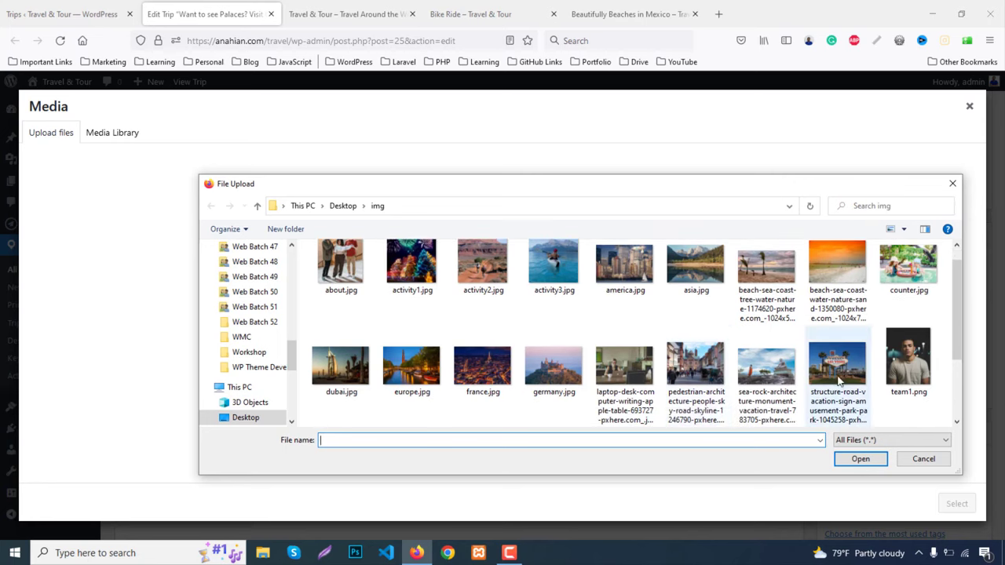
left_click(952, 183)
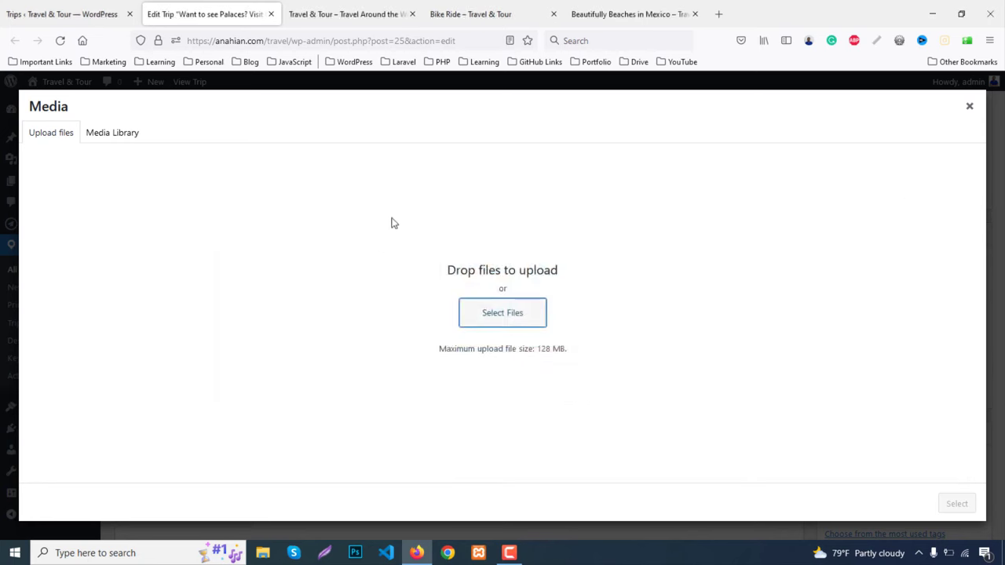
left_click(110, 142)
left_click(74, 257)
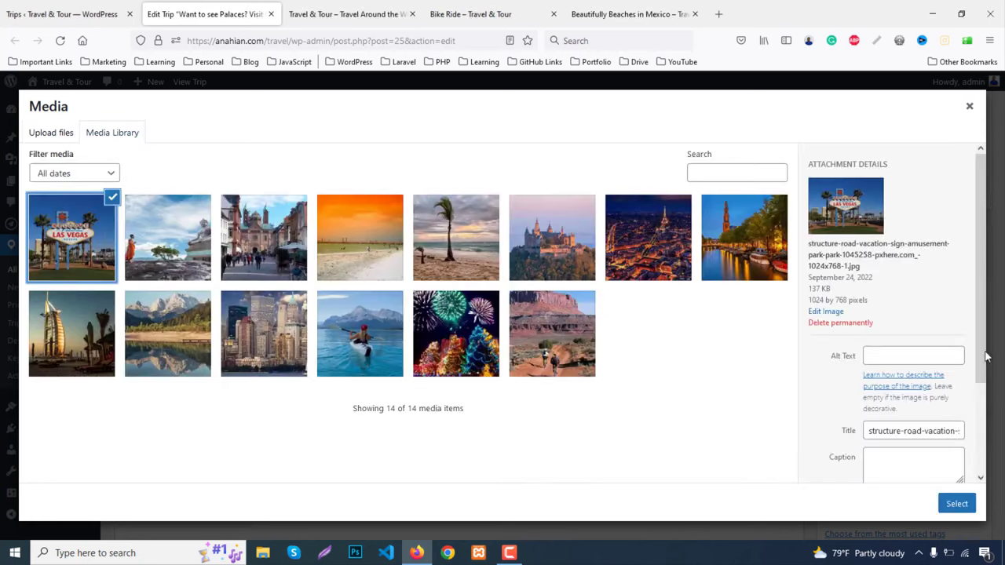
left_click(954, 504)
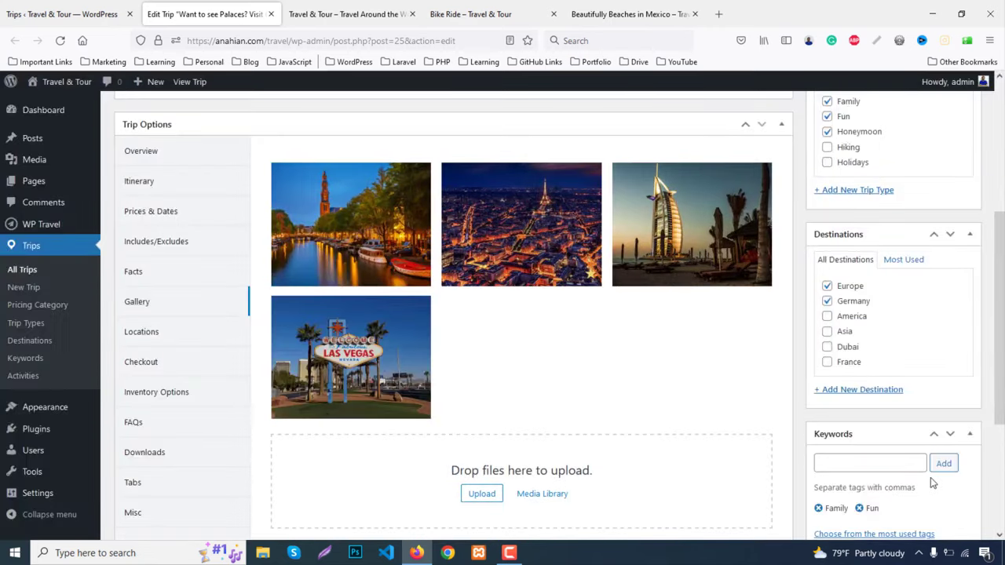
Move the Las Vegas image to the first position in the gallery
left_click_drag(1001, 263, 1003, 362)
scroll(673, 422, "up", 5)
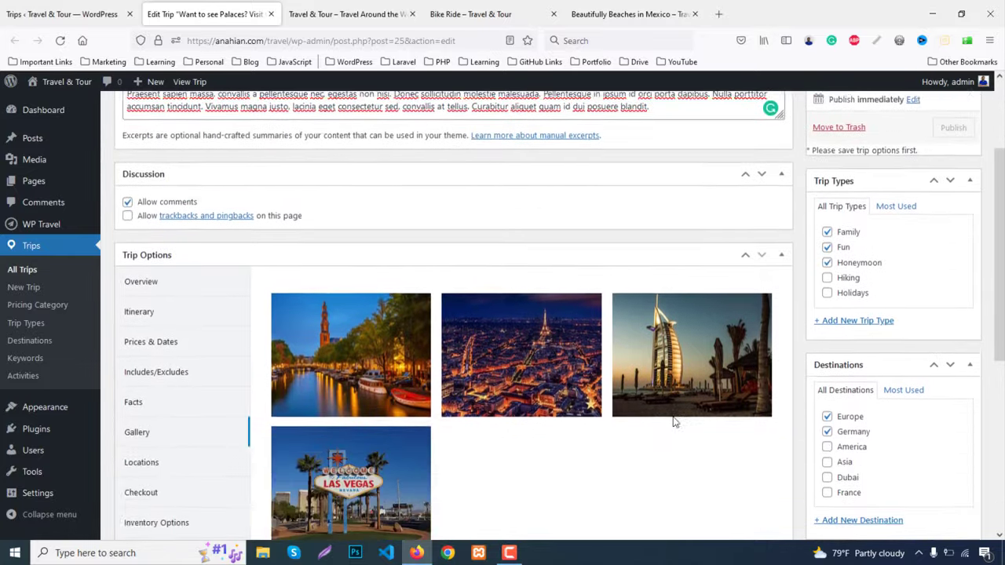
scroll(673, 423, "down", 1)
left_click(288, 351)
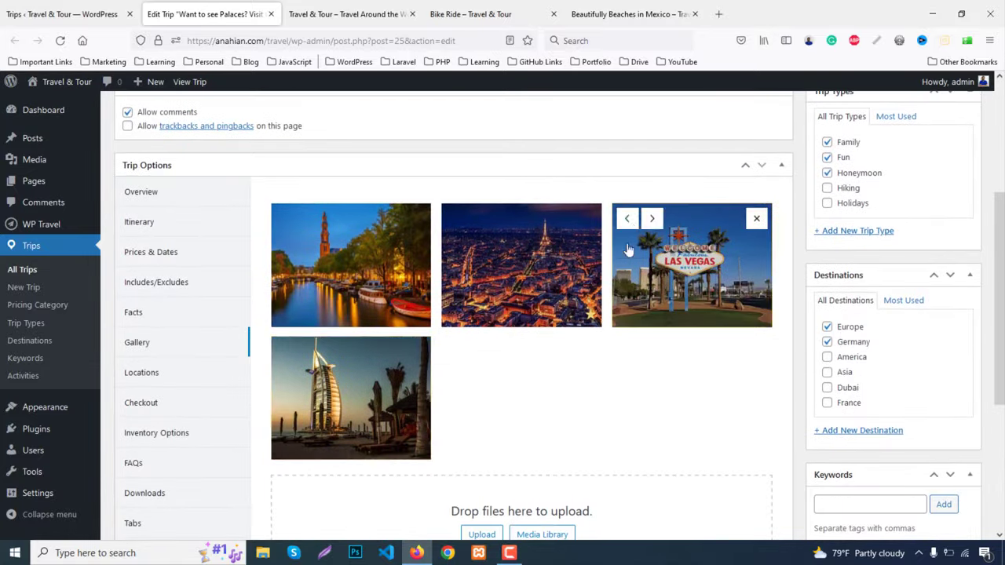
left_click(628, 221)
left_click(459, 220)
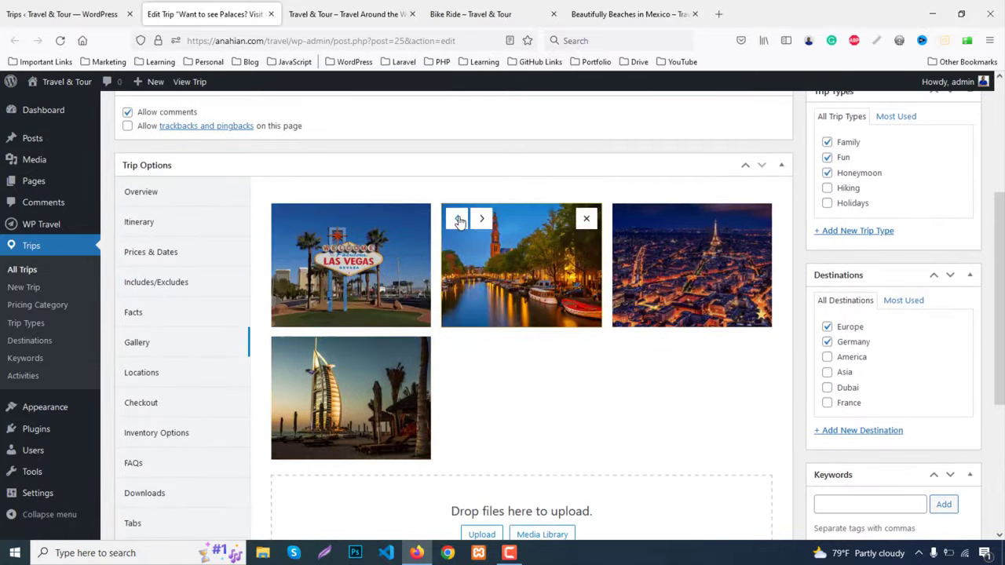
Change trip type to Holidays, dropping Fun and Honeymoon, and destination from Germany to America
scroll(981, 275, "up", 2)
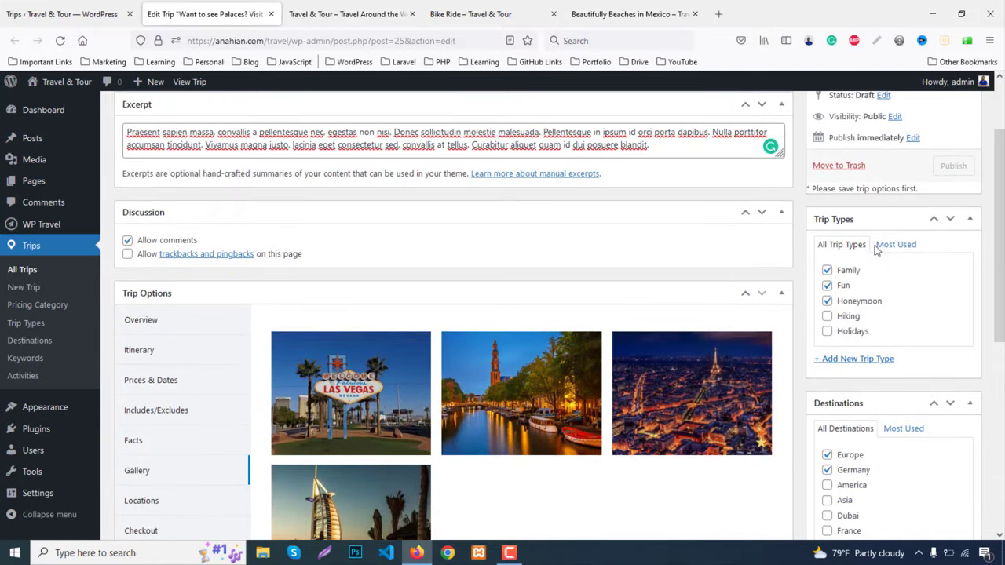
left_click(850, 330)
left_click(844, 286)
left_click(852, 304)
scroll(903, 320, "down", 3)
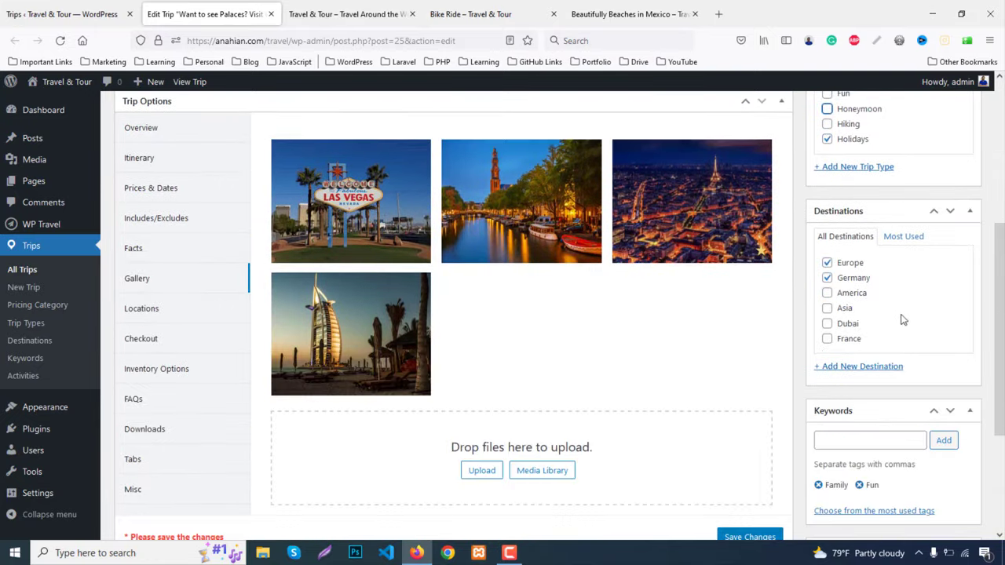
left_click(848, 292)
left_click(852, 280)
Add Fireworks to the trip's activities and save the trip options
scroll(1002, 312, "down", 2)
scroll(1002, 312, "down", 1)
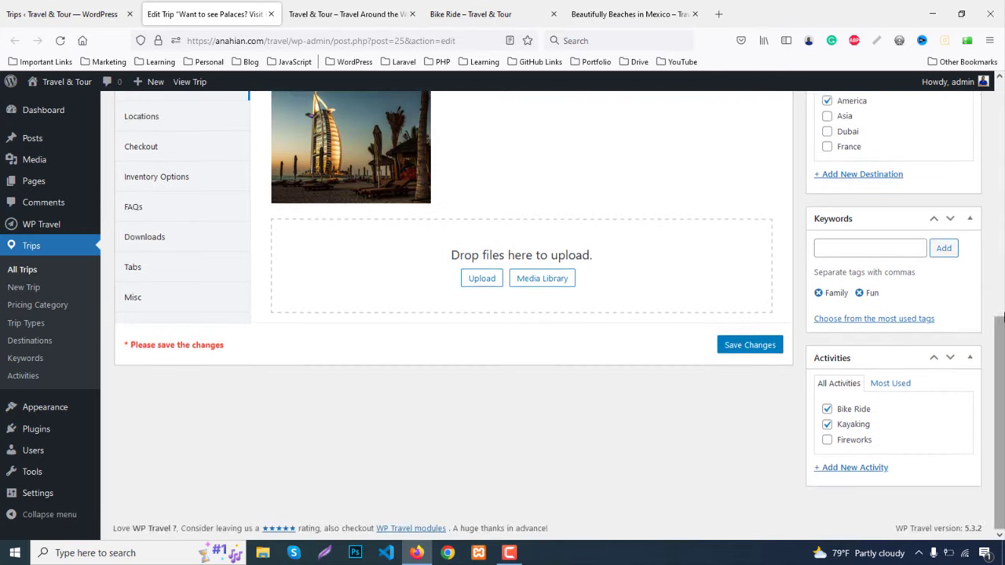
left_click(851, 442)
scroll(982, 420, "up", 8)
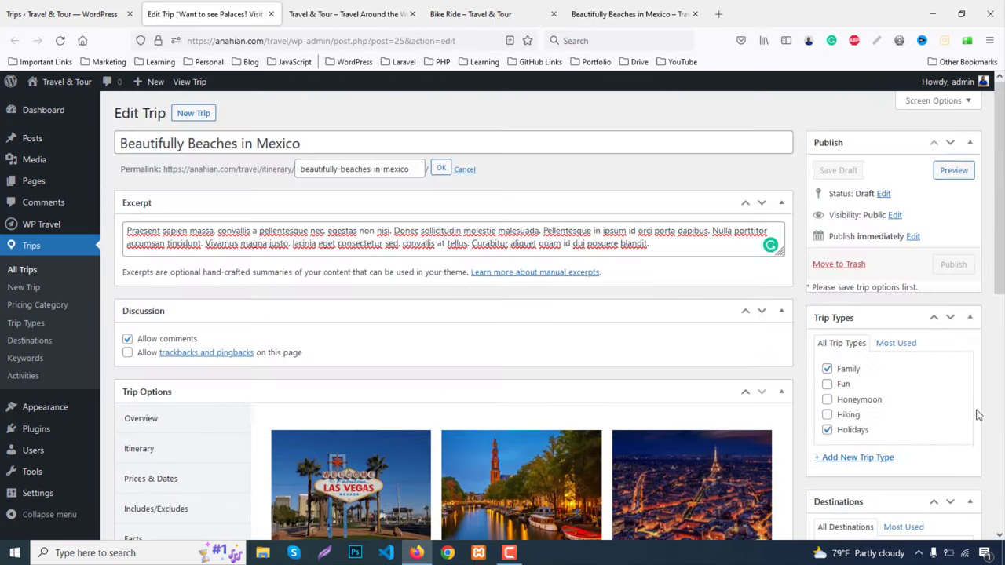
scroll(655, 397, "down", 5)
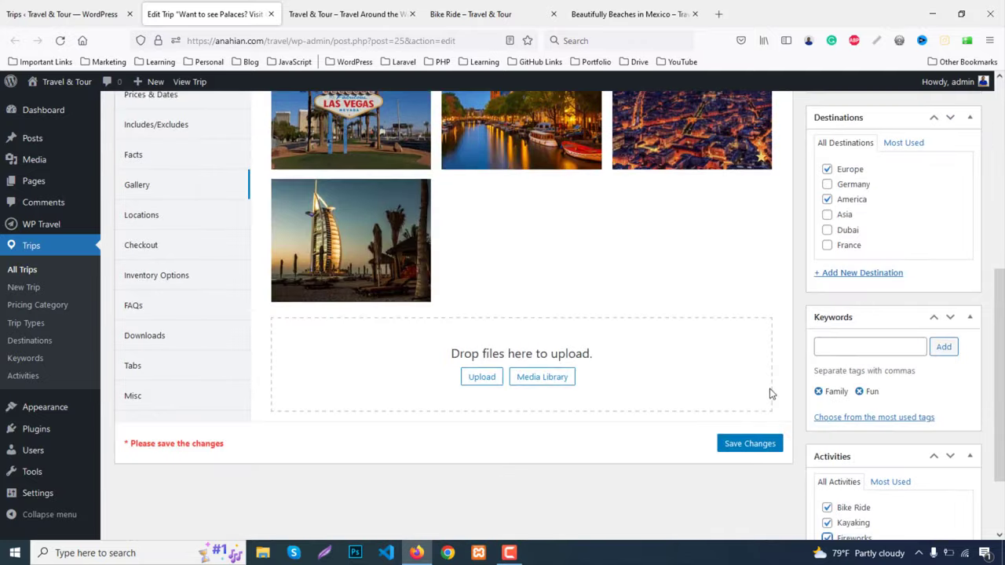
left_click(753, 444)
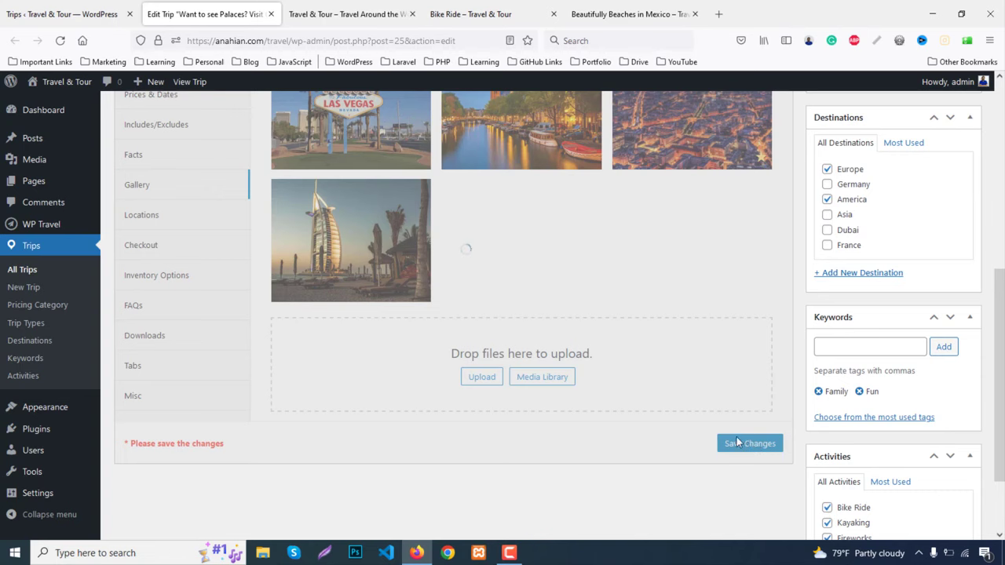
scroll(970, 404, "up", 3)
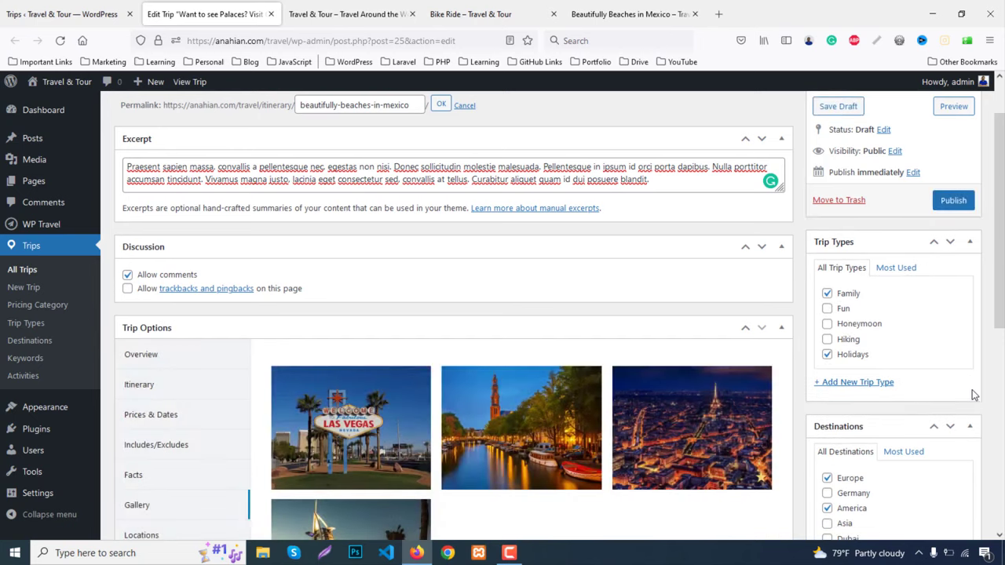
Publish the Mexico trip and refresh the Trips list
left_click(951, 201)
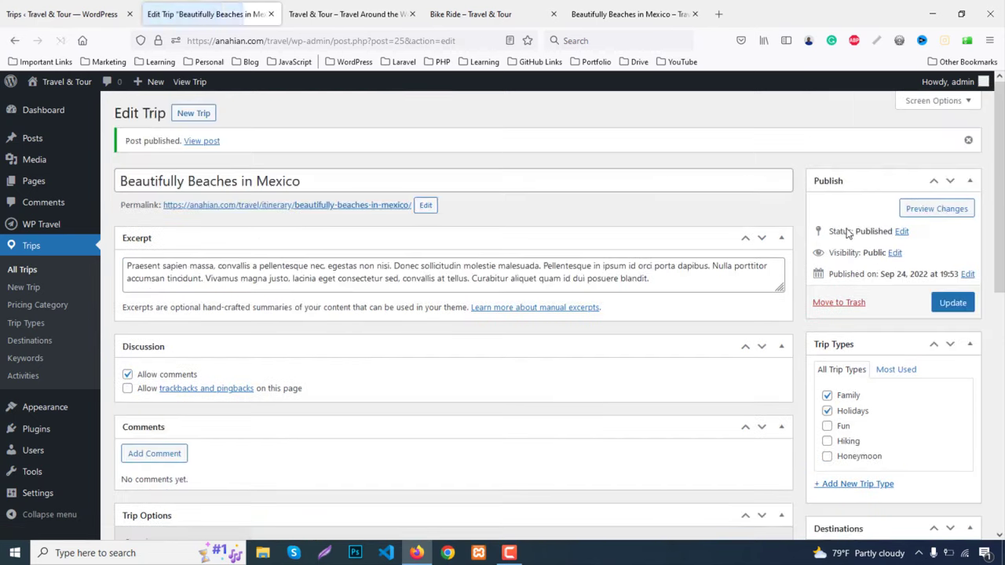
left_click(100, 8)
left_click(59, 40)
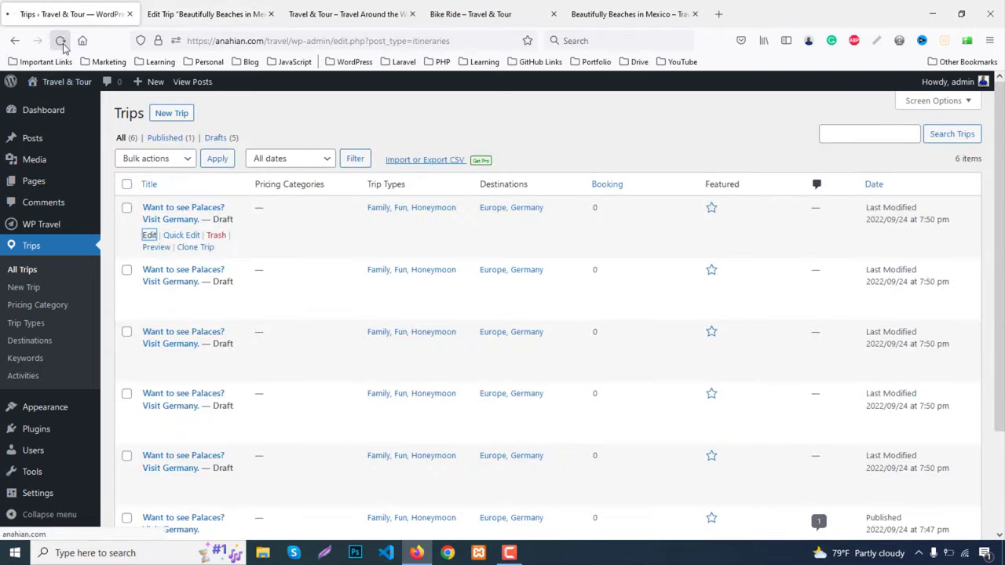
Review the published trip's live page, then return to the admin Trips list
mouse_move(214, 240)
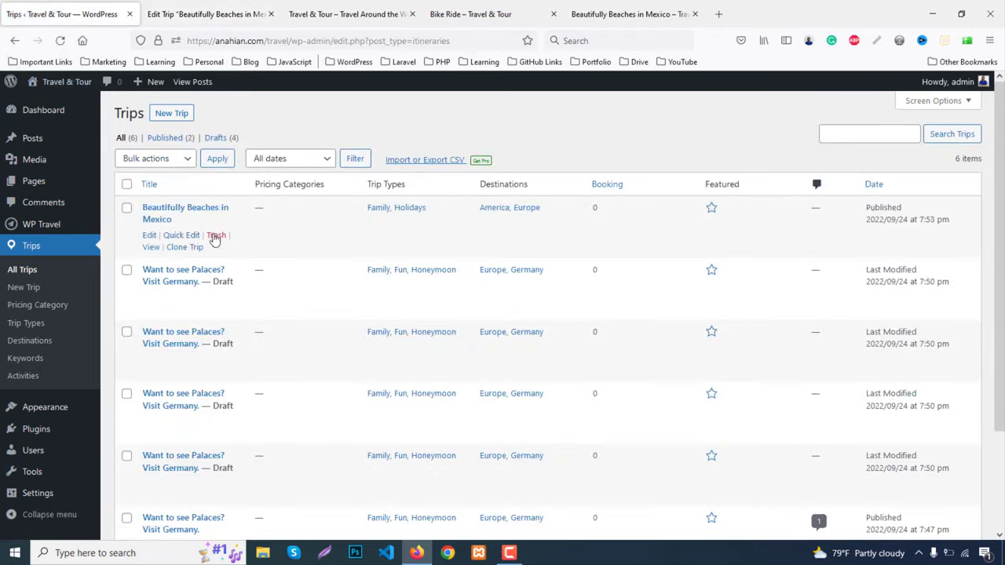
middle_click(149, 248)
left_click(232, 16)
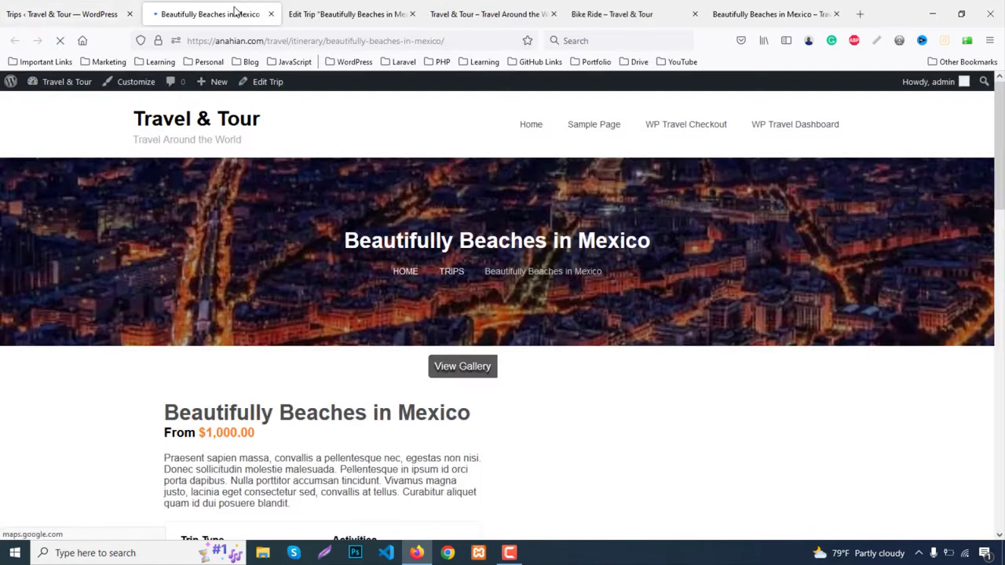
scroll(320, 393, "down", 12)
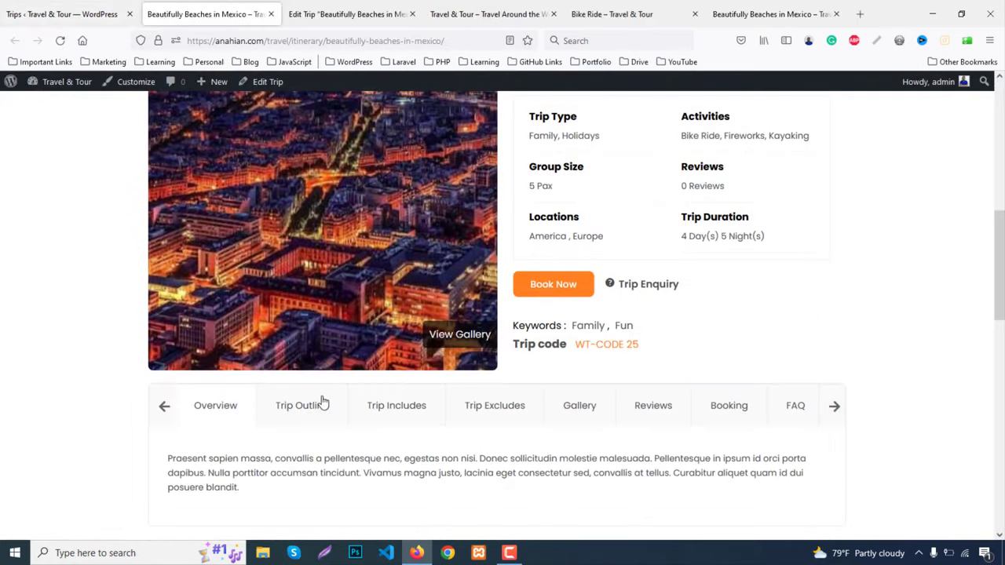
scroll(321, 401, "down", 3)
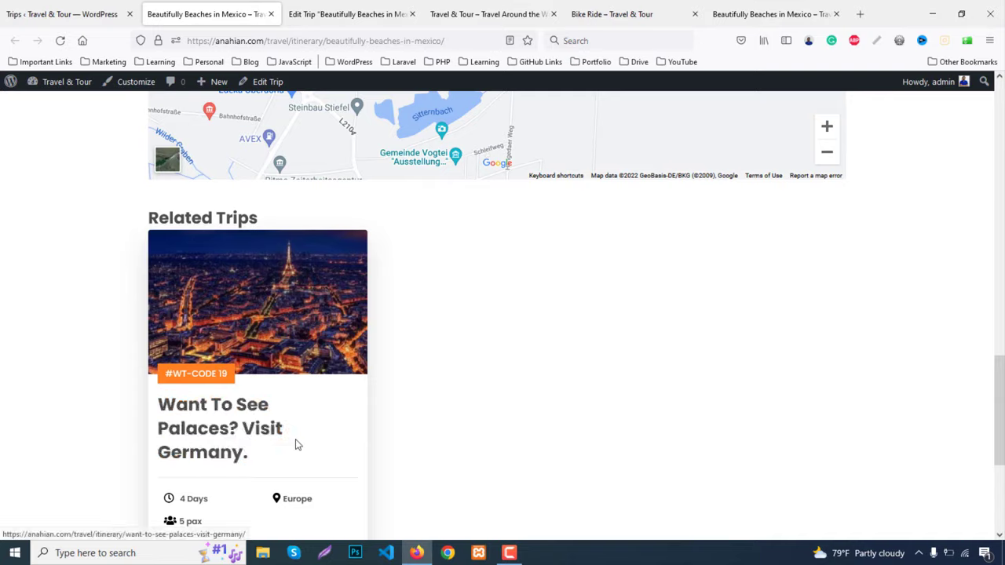
scroll(296, 444, "up", 6)
scroll(296, 444, "up", 2)
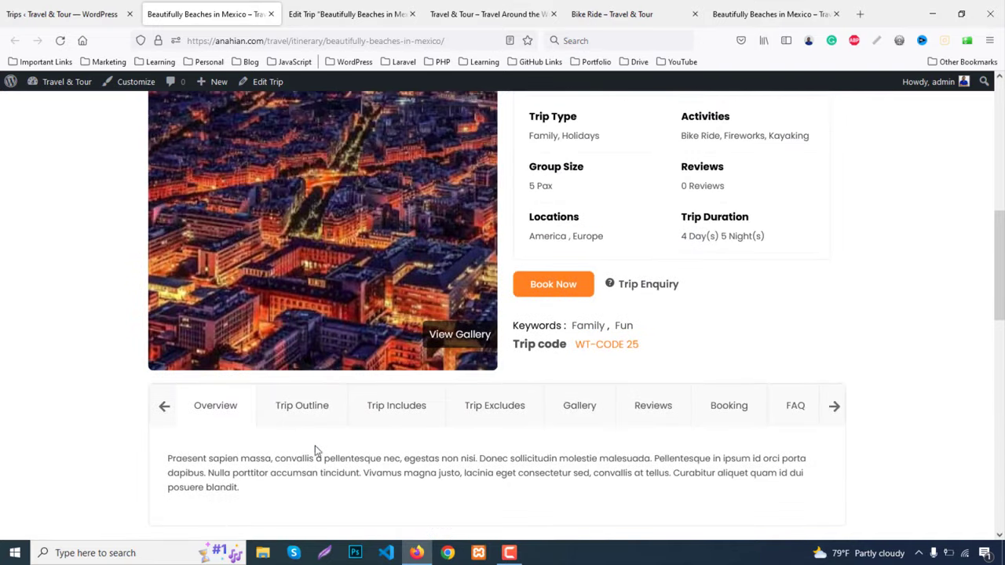
scroll(751, 393, "up", 4)
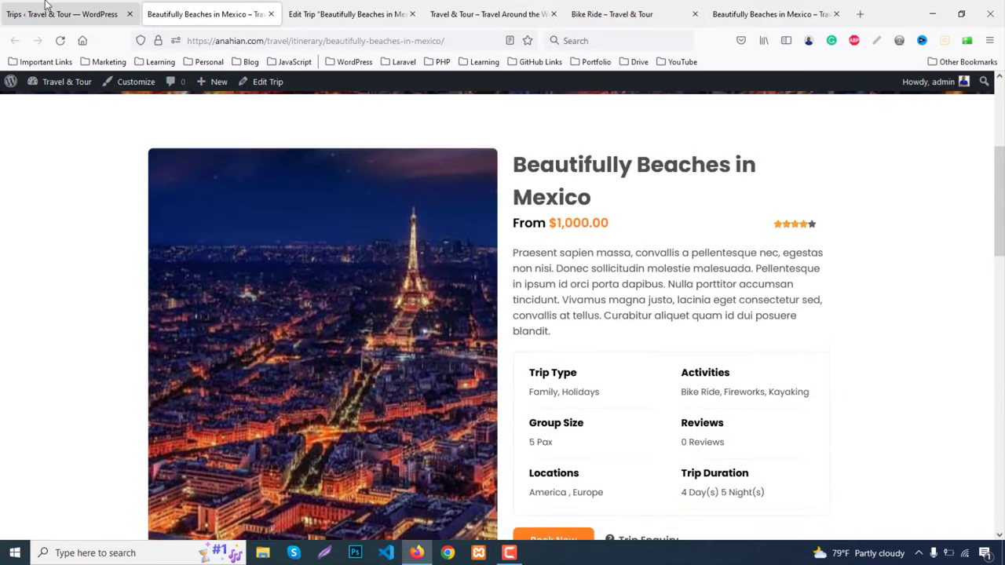
left_click(46, 9)
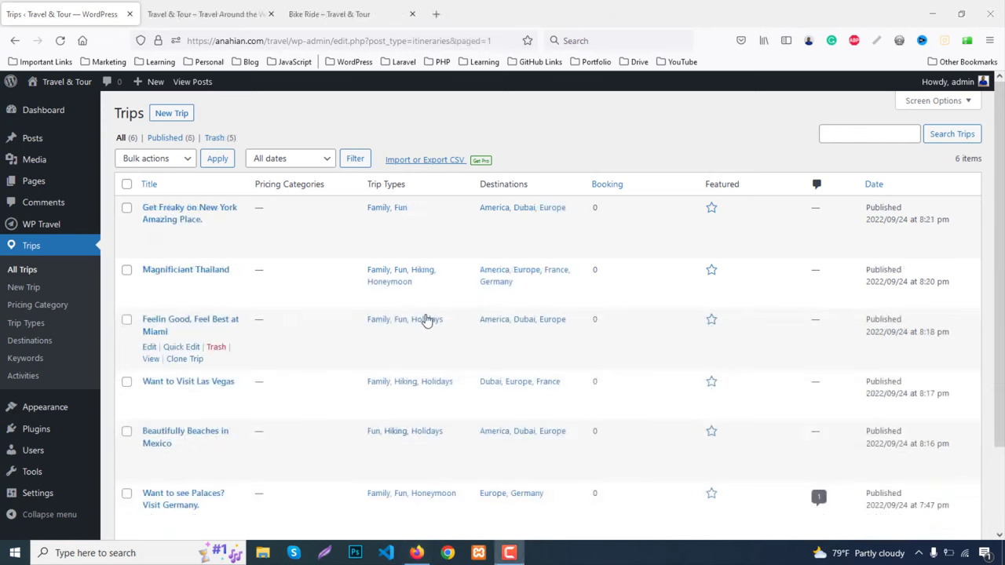
scroll(236, 307, "down", 1)
scroll(267, 337, "up", 1)
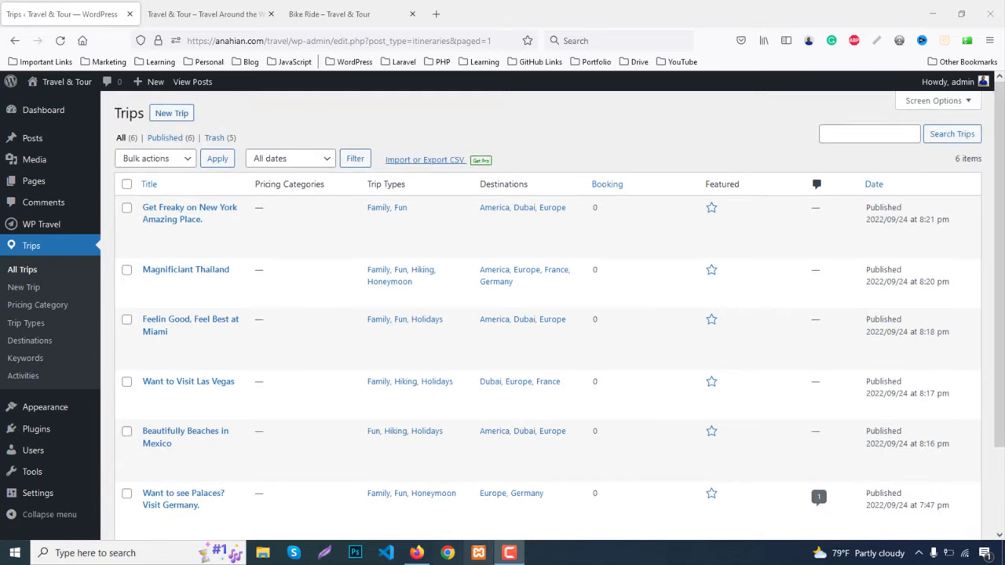
left_click(322, 14)
scroll(311, 156, "up", 15)
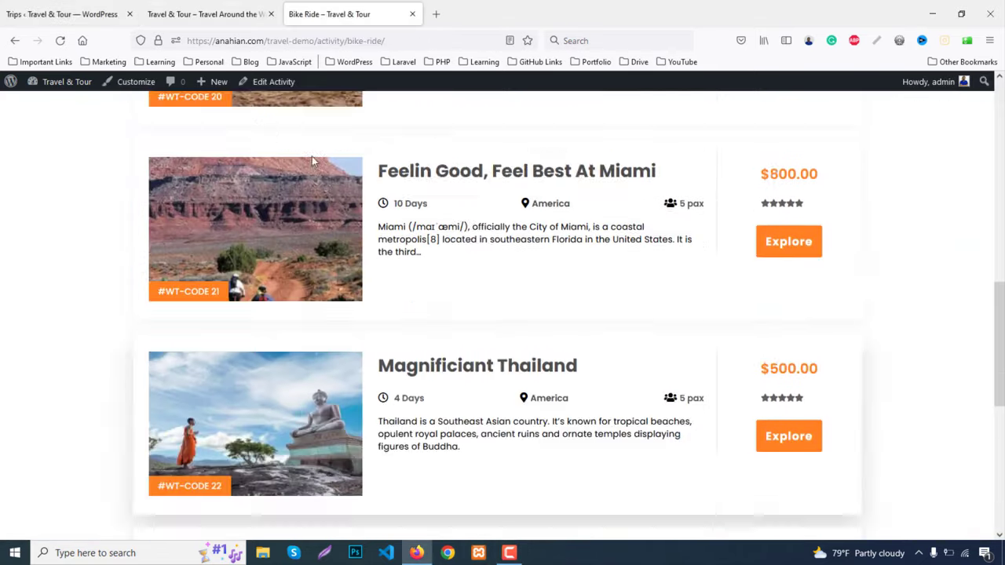
left_click(204, 125)
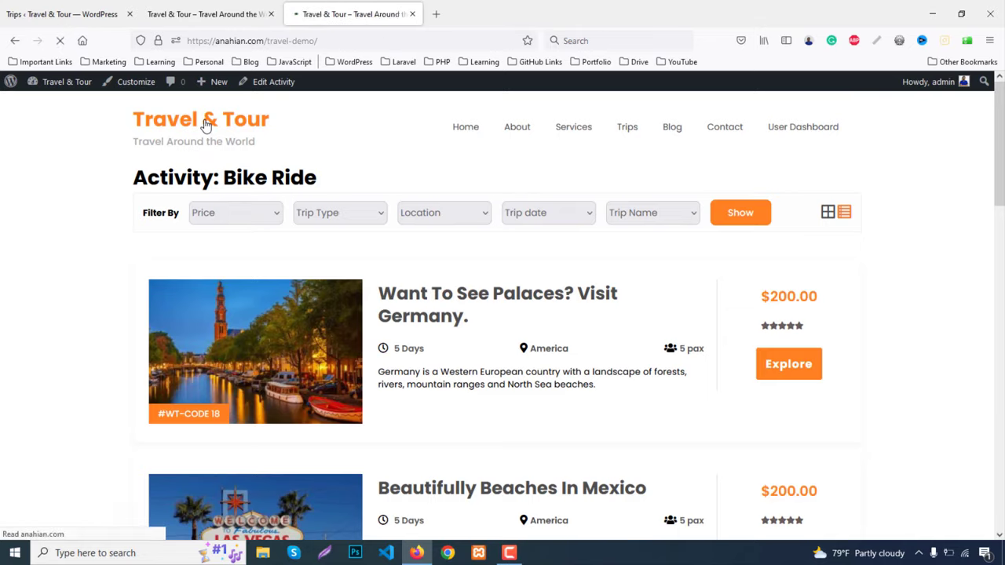
scroll(39, 306, "down", 3)
scroll(48, 305, "down", 20)
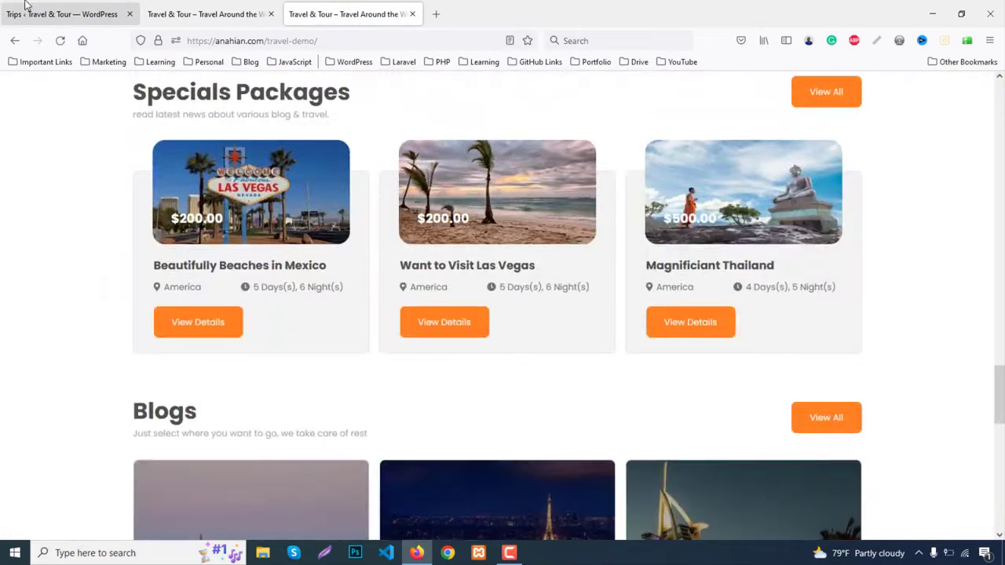
left_click(24, 12)
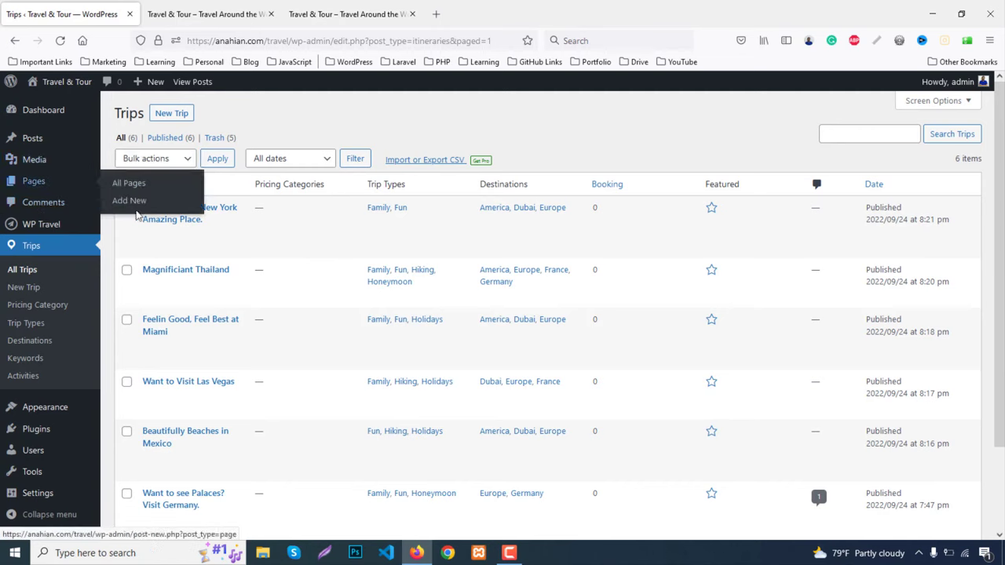
Create and publish a new page titled 'Home', then close its editor tab
middle_click(128, 199)
left_click(213, 6)
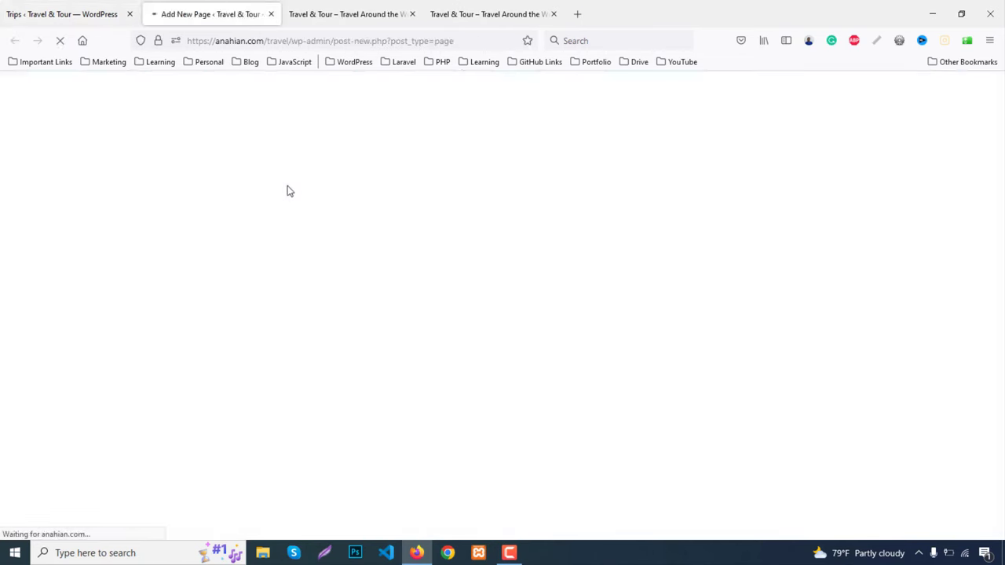
type("Home")
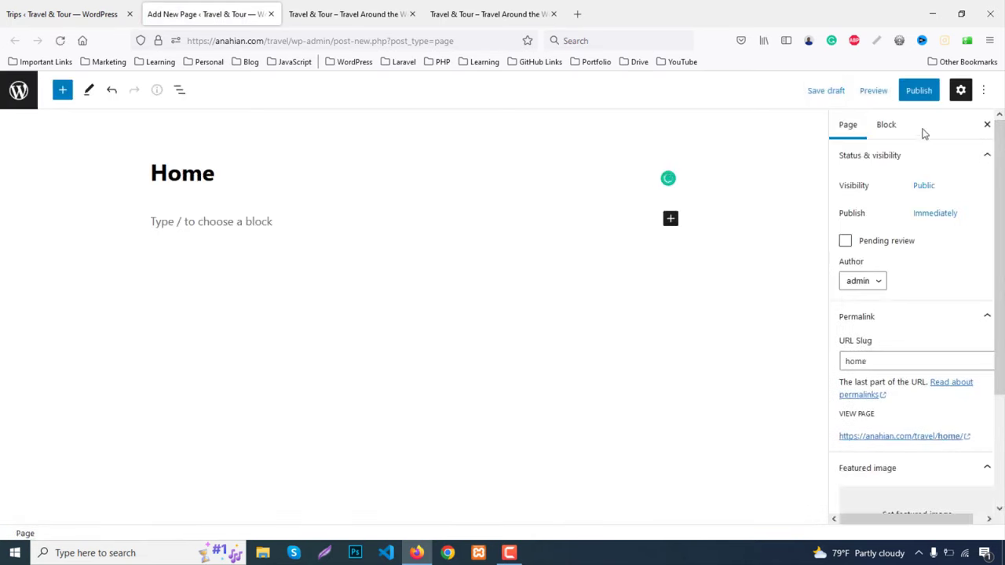
left_click(916, 93)
left_click(863, 94)
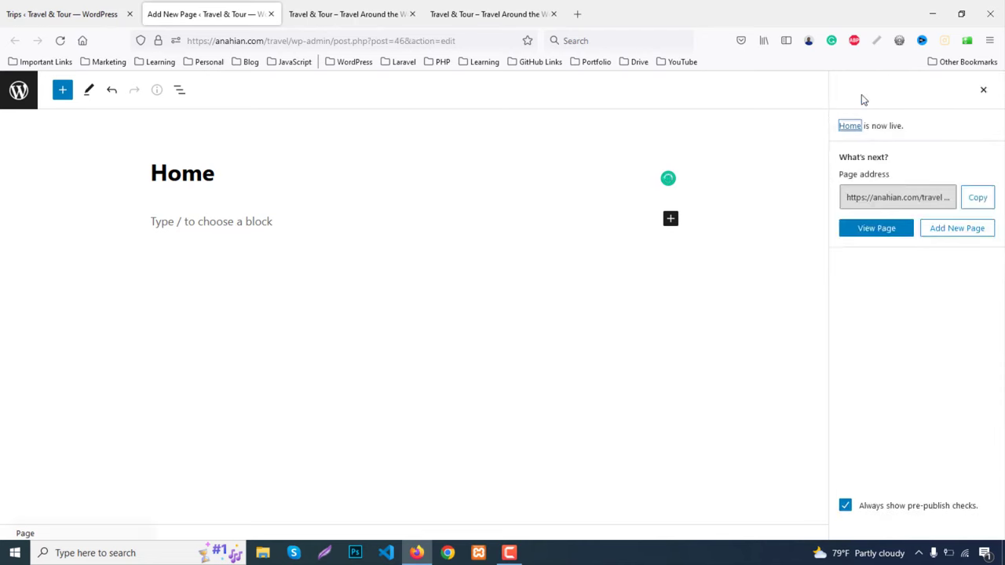
middle_click(216, 5)
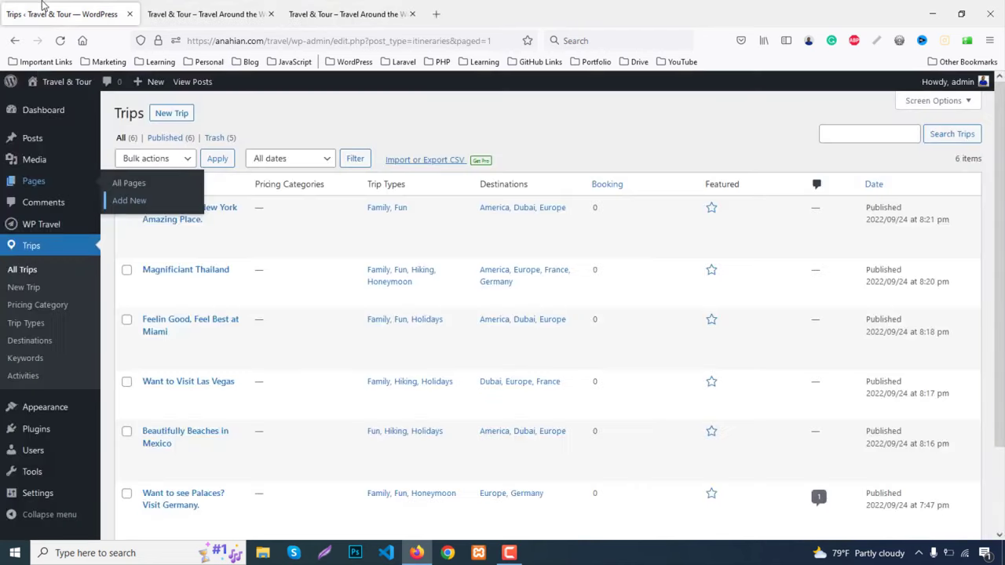
In Reading settings, set a static homepage to the 'Home' page and save
mouse_move(68, 488)
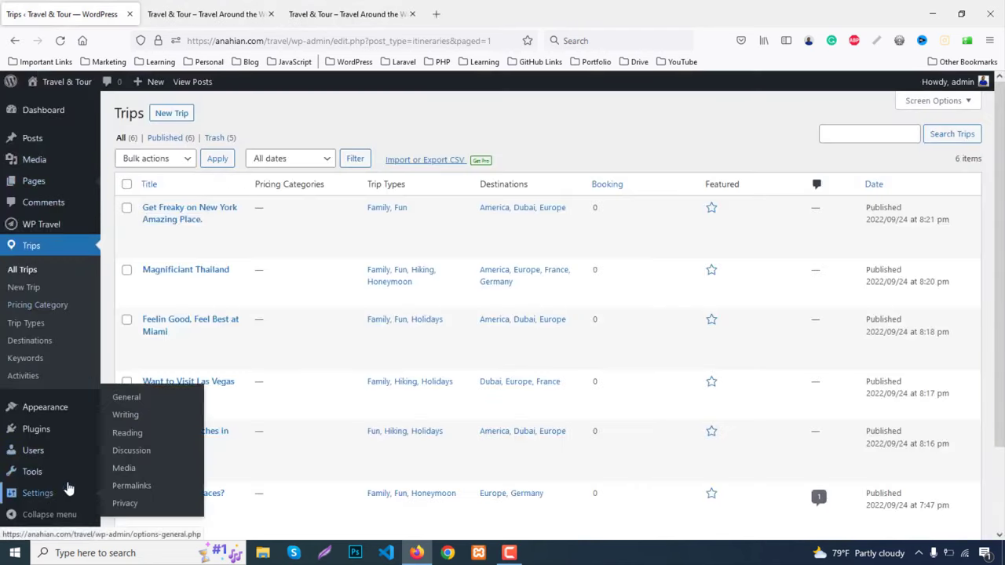
left_click(127, 434)
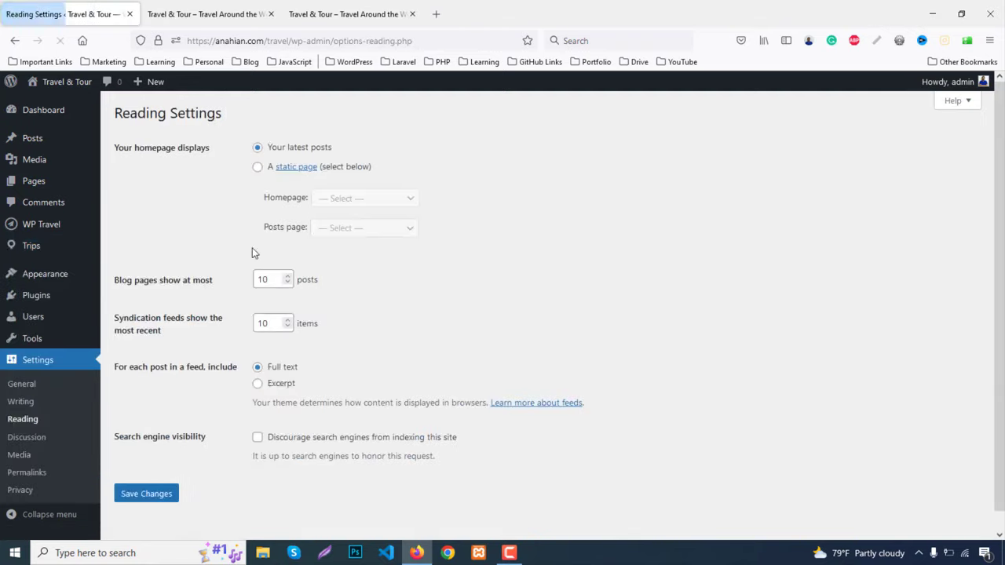
left_click(257, 166)
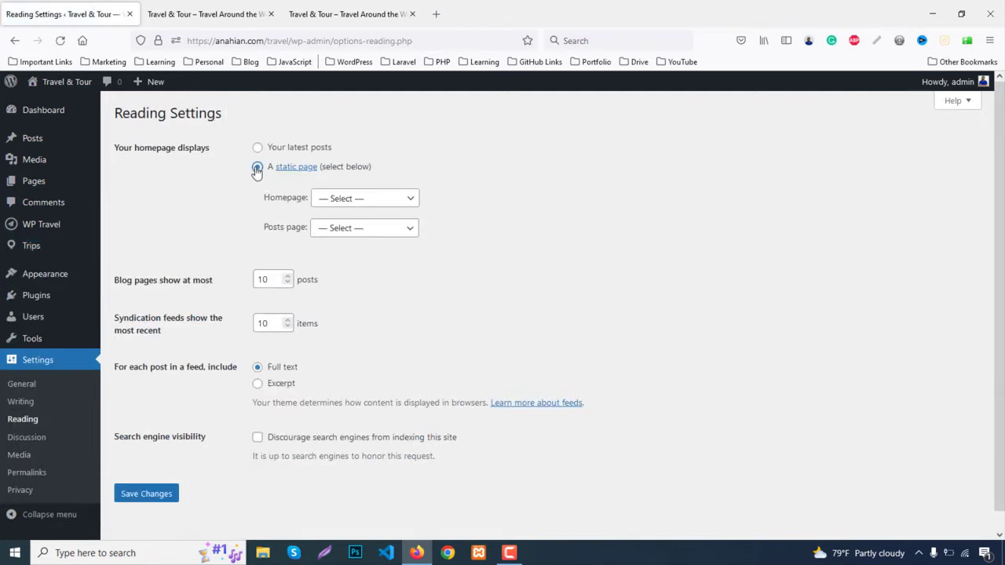
left_click(345, 201)
left_click(337, 238)
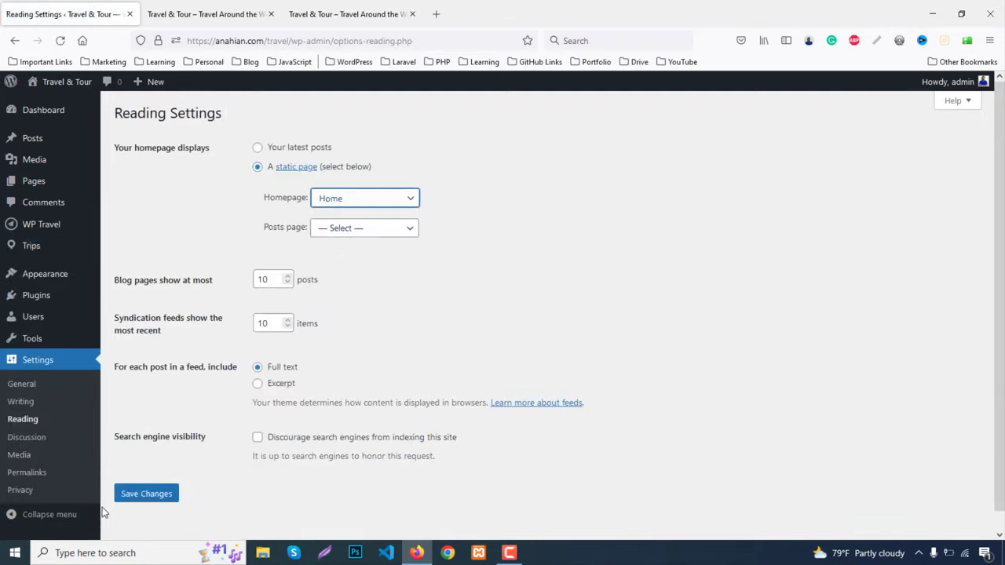
left_click(149, 496)
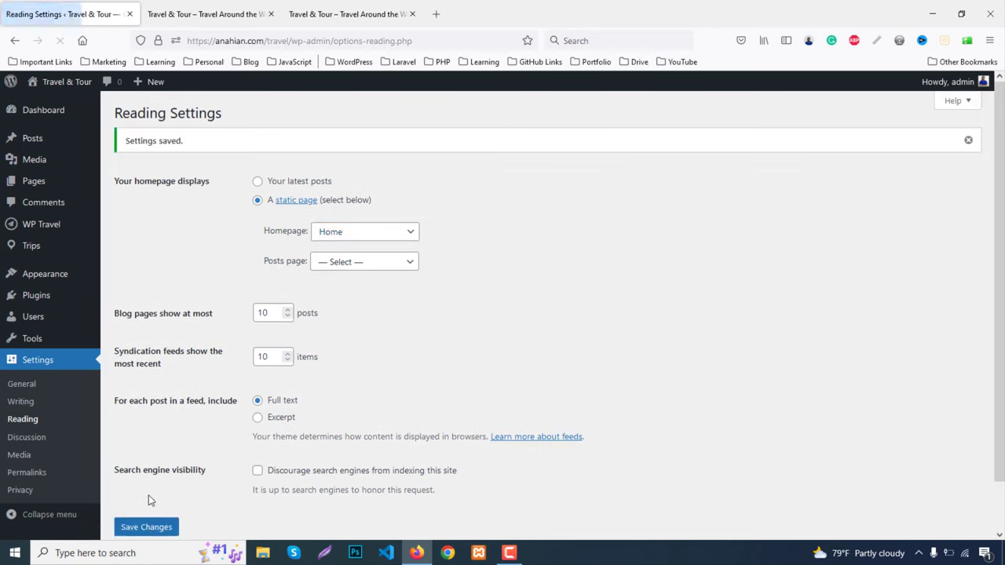
Open the Travel Joy Customizer in its own tab, close the stale site tab, and enter Front Page
mouse_move(52, 281)
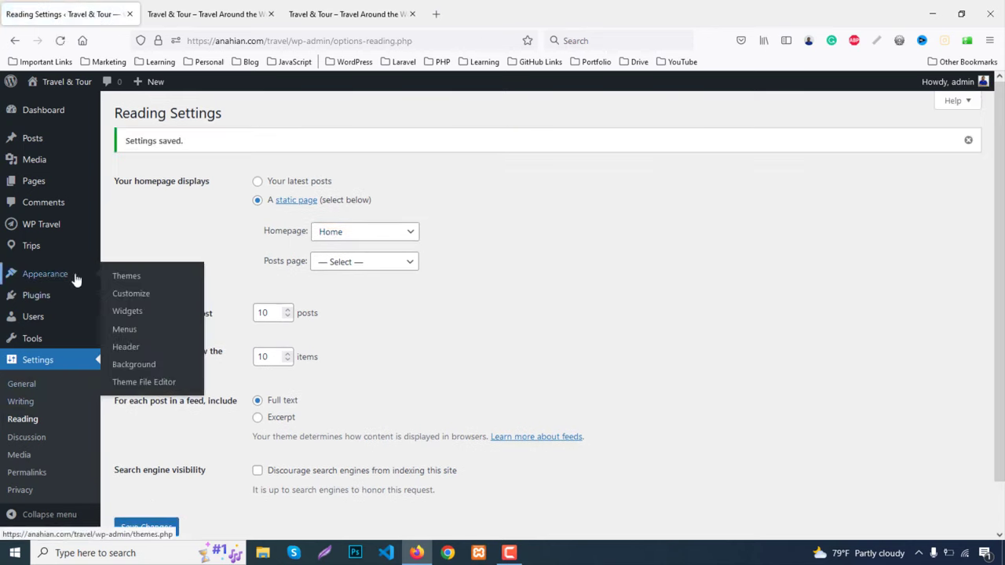
middle_click(138, 295)
left_click(211, 6)
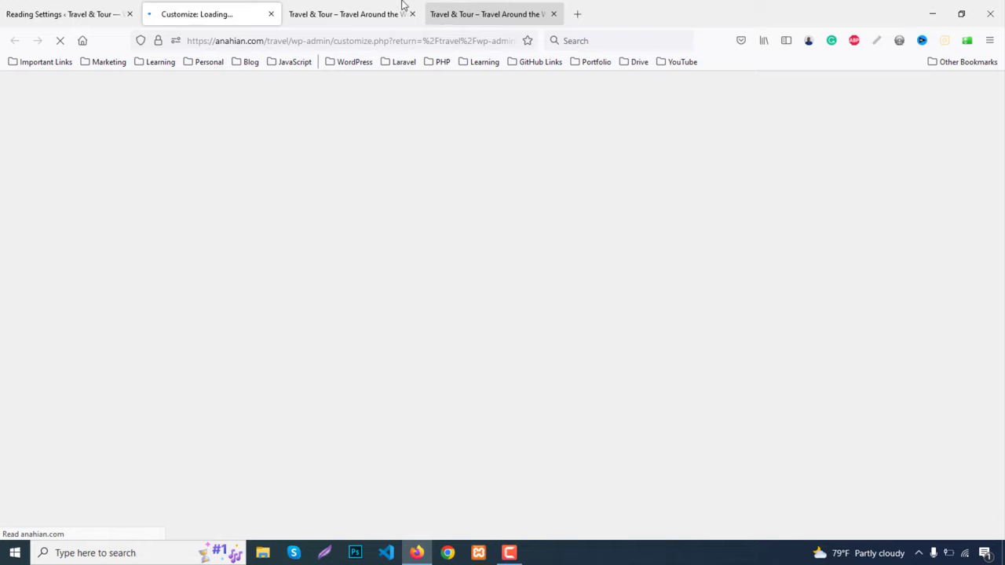
left_click(376, 6)
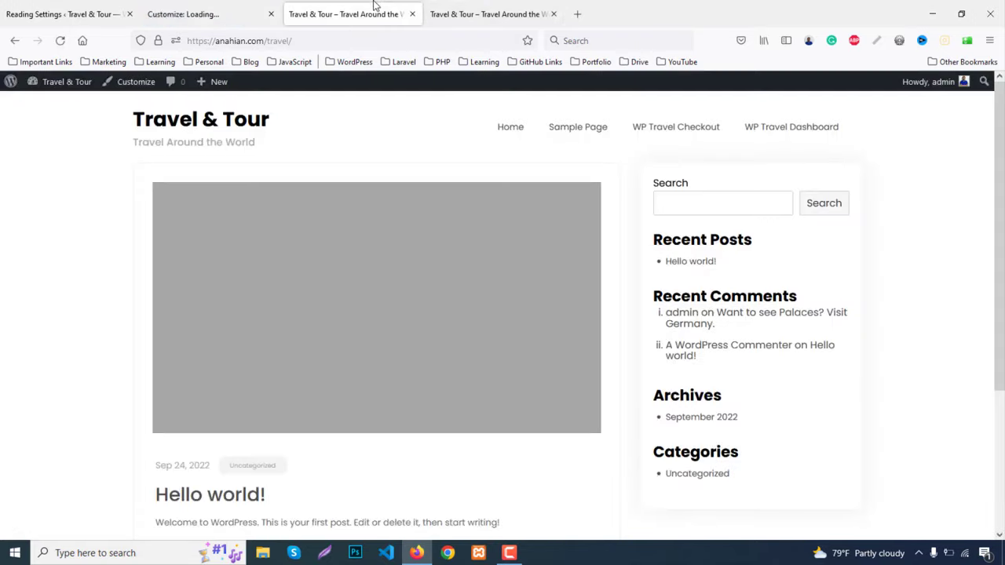
middle_click(375, 6)
left_click(170, 6)
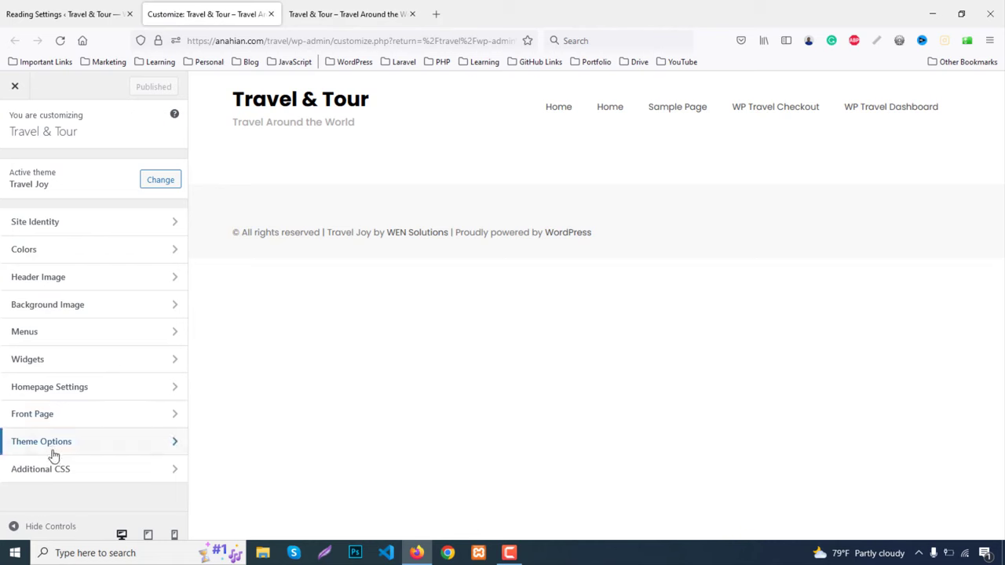
left_click(43, 419)
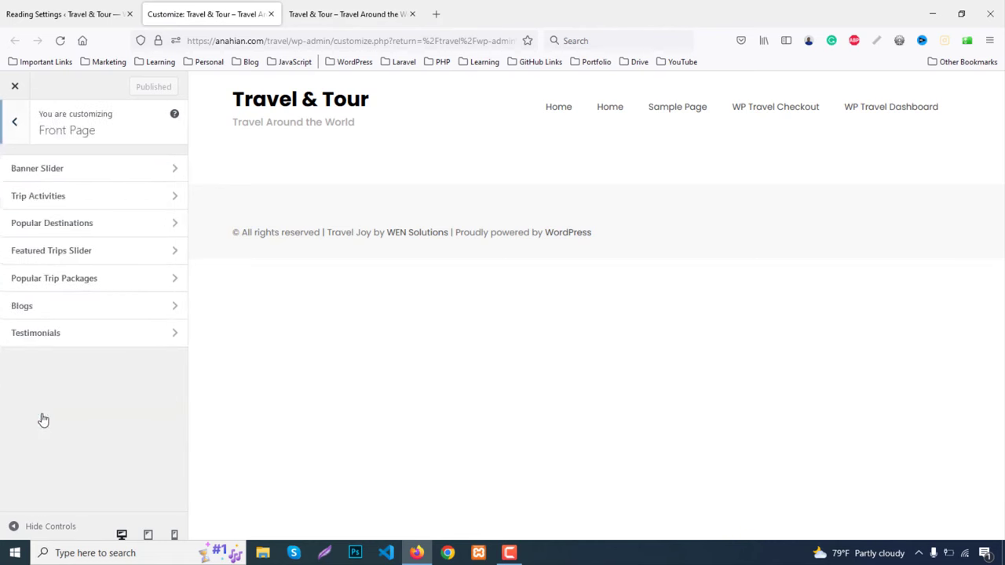
Enable the Banner Slider section and switch its taxonomy from Trip Types to Trip Locations
left_click(35, 173)
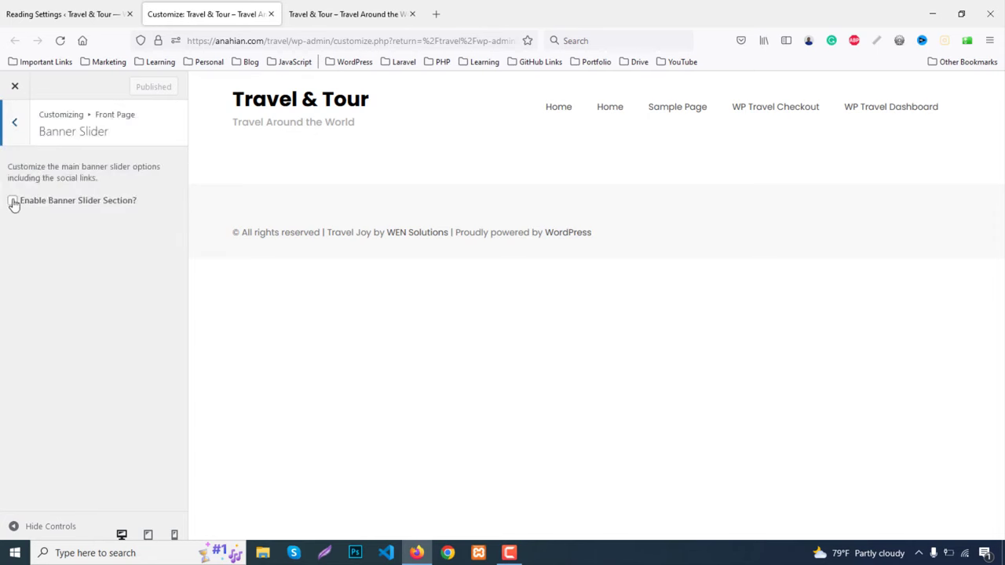
left_click(13, 202)
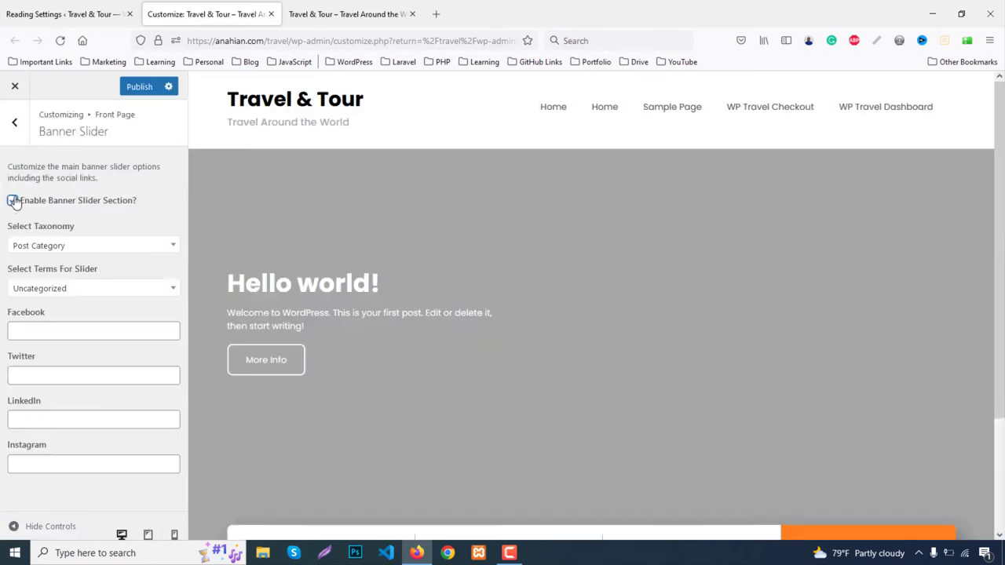
left_click(68, 246)
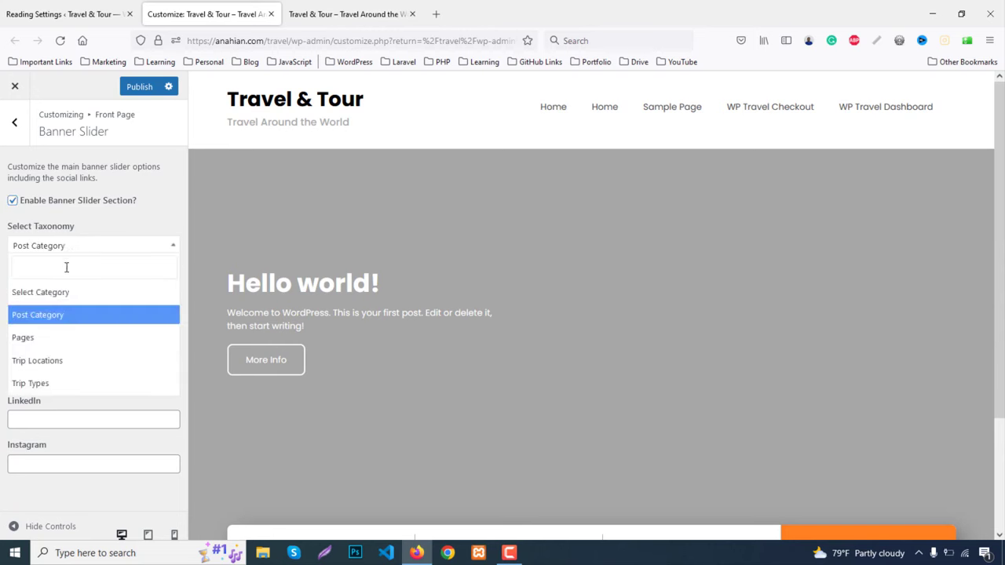
left_click(43, 385)
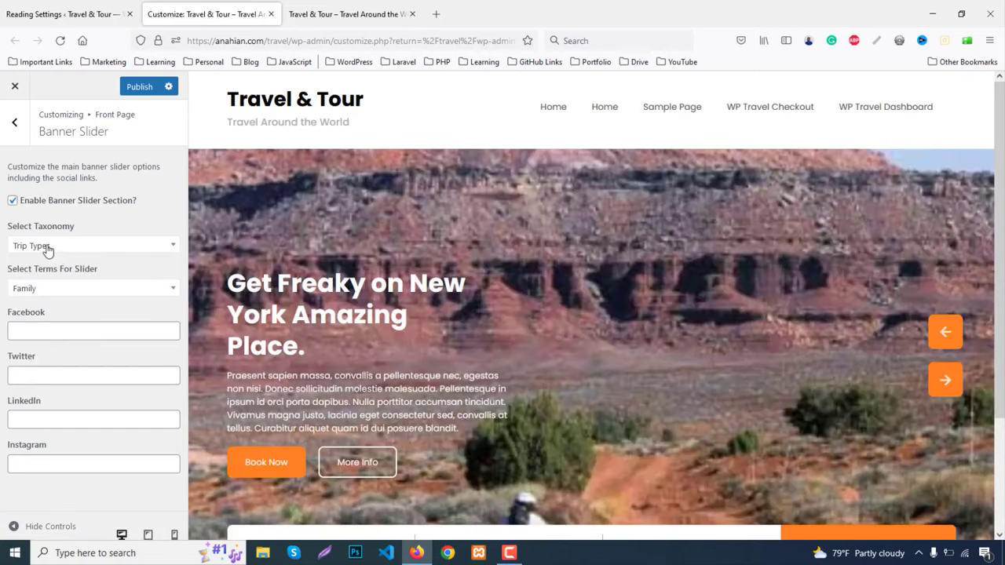
left_click(47, 250)
left_click(41, 365)
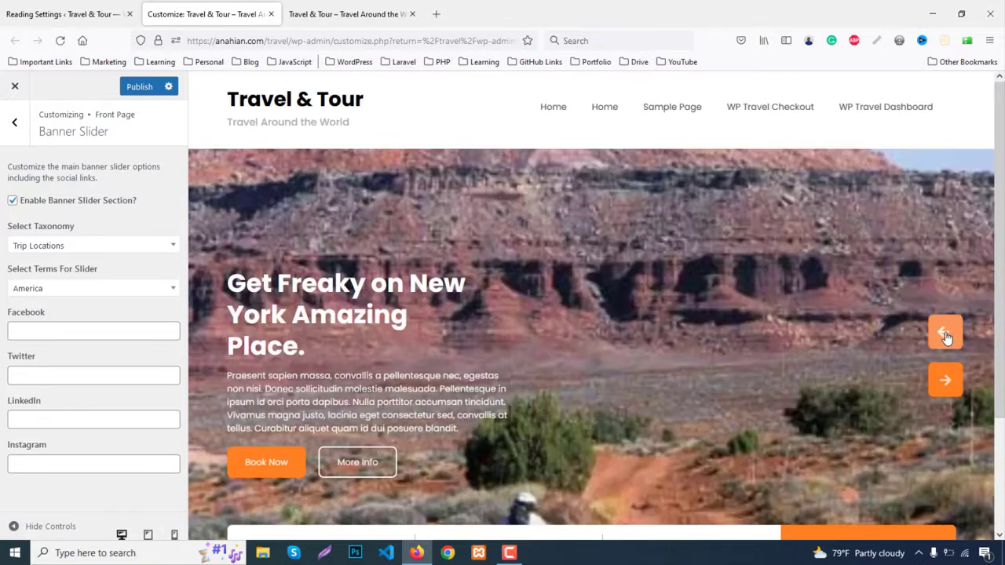
Browse banner slides and slider terms, settle the taxonomy on Trip Locations, and start the Facebook link
left_click(944, 333)
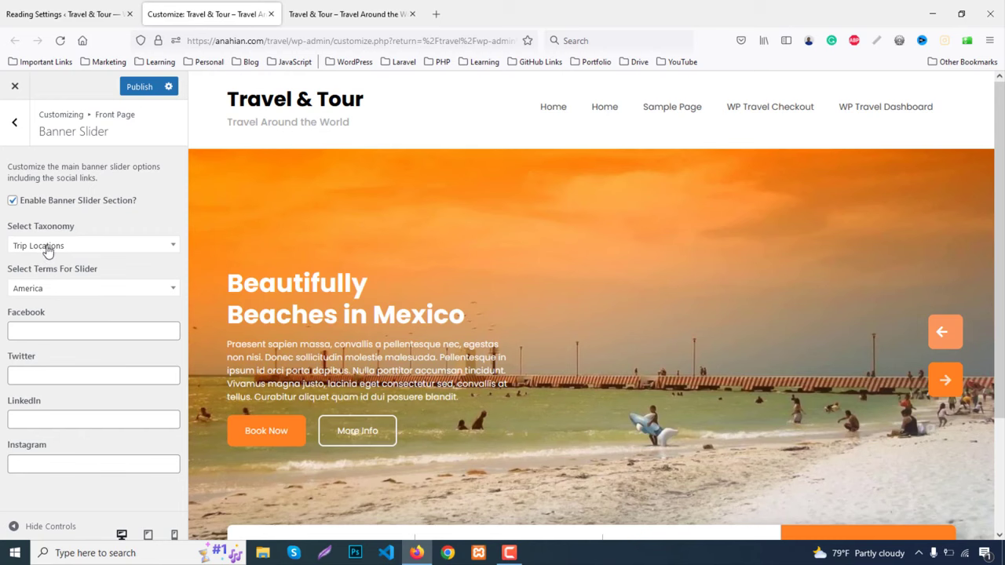
left_click(45, 288)
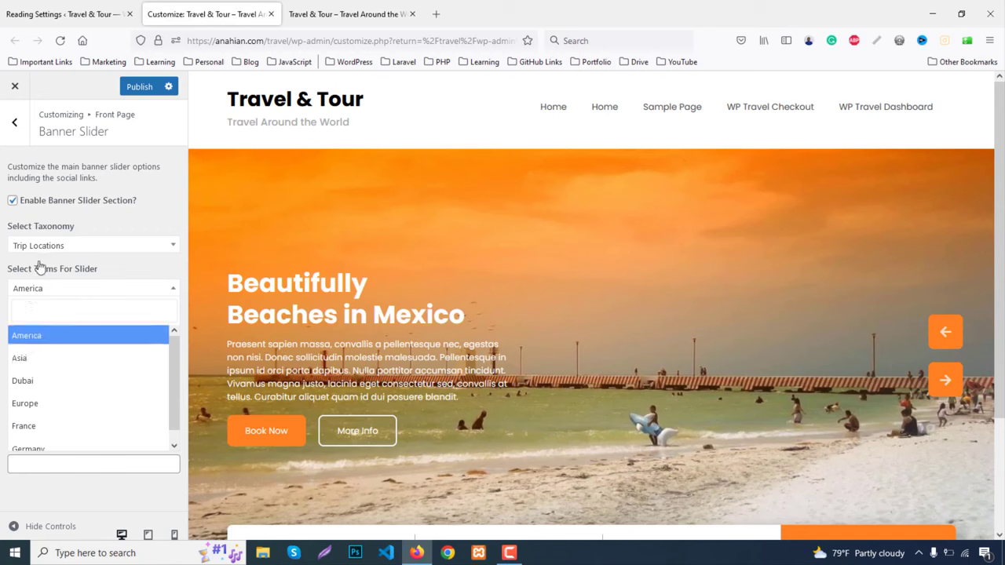
left_click(45, 245)
left_click(39, 381)
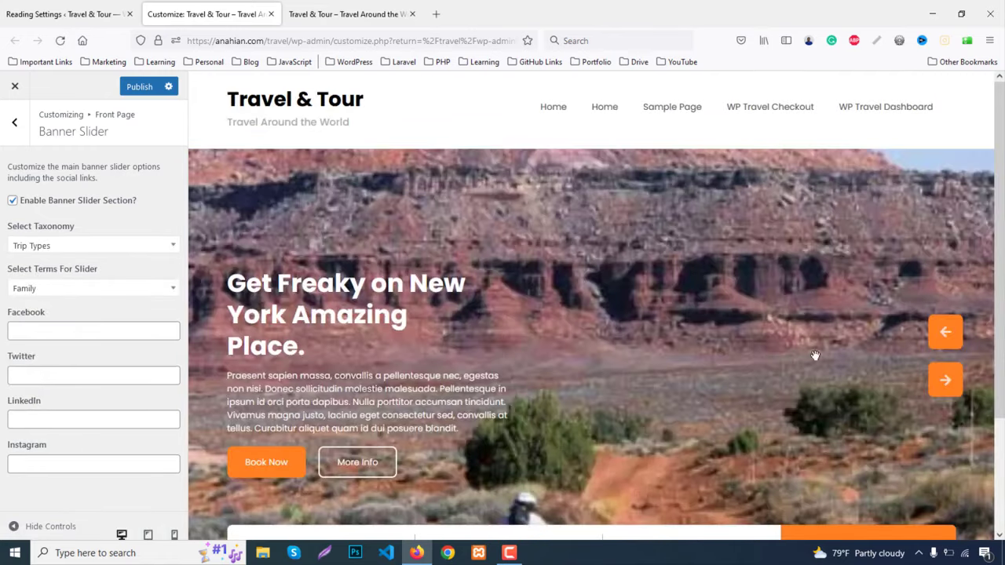
left_click(944, 334)
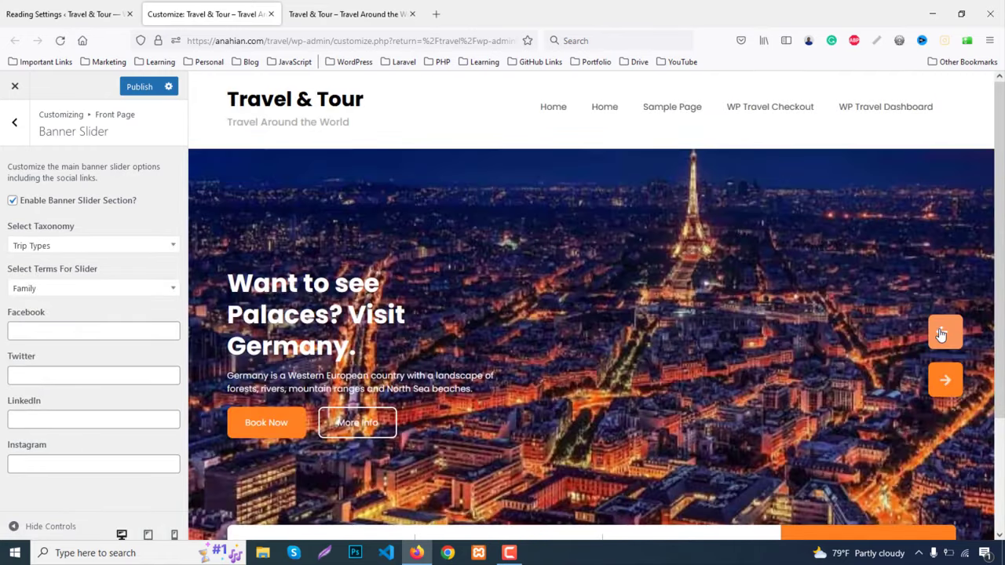
left_click(942, 333)
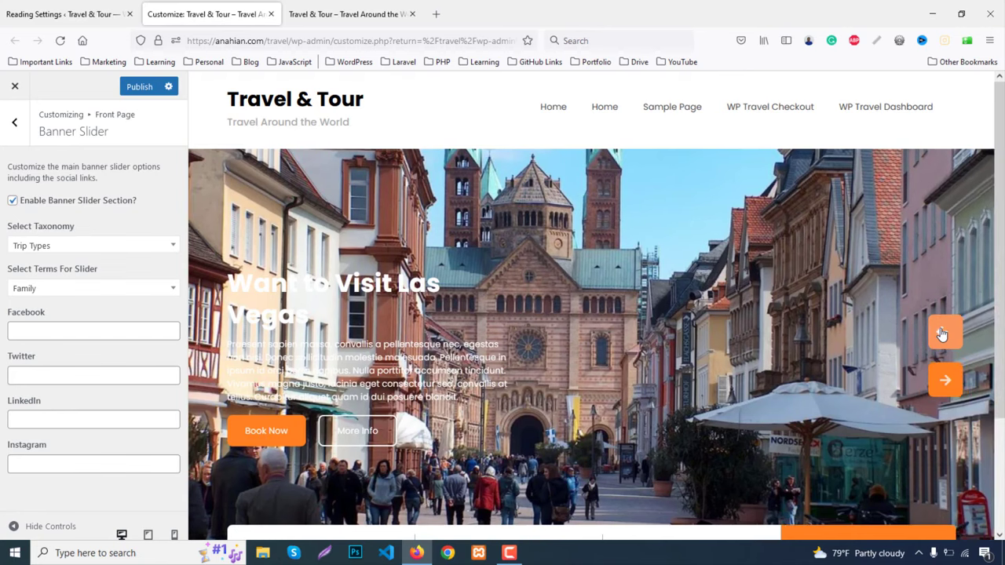
left_click(66, 253)
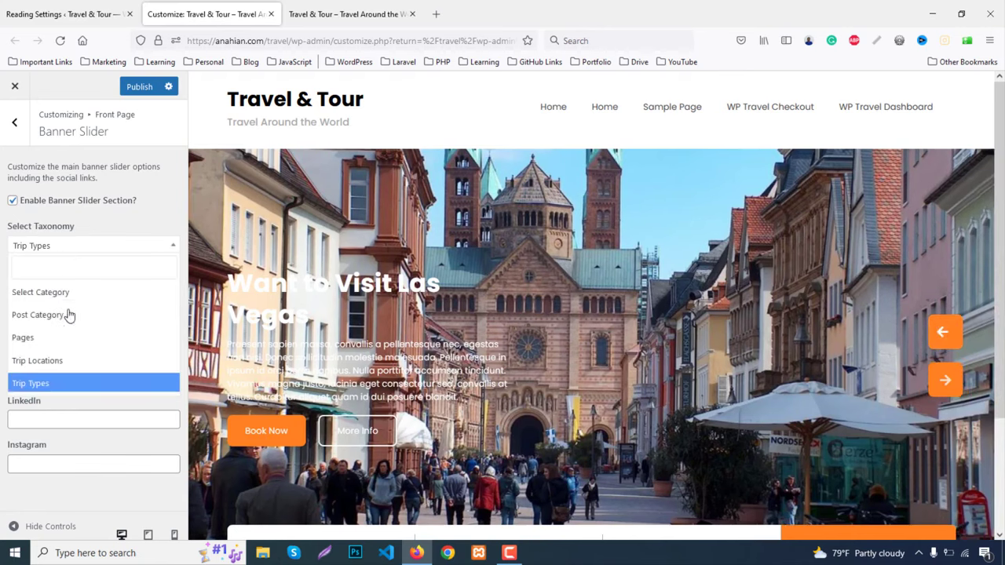
left_click(55, 360)
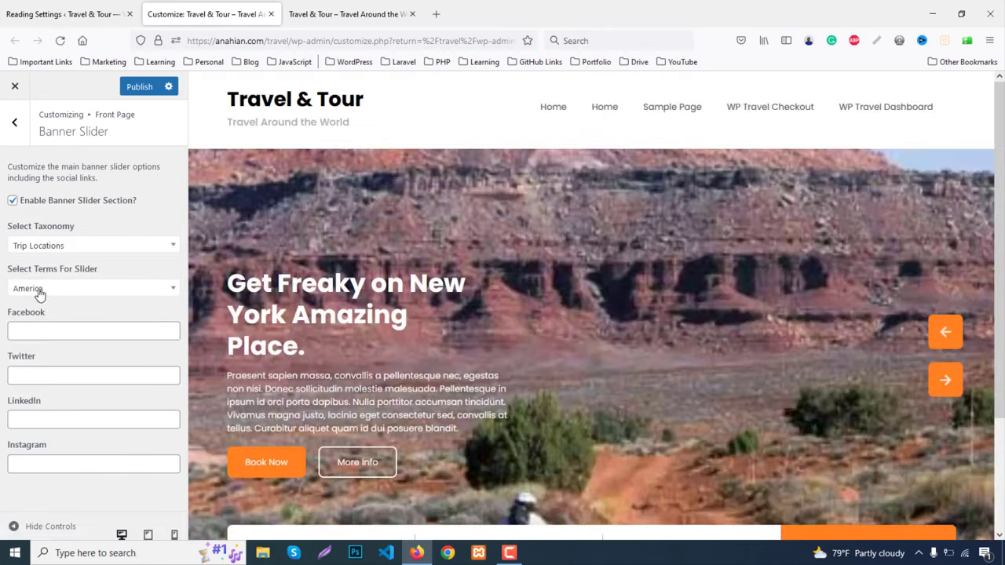
left_click(54, 333)
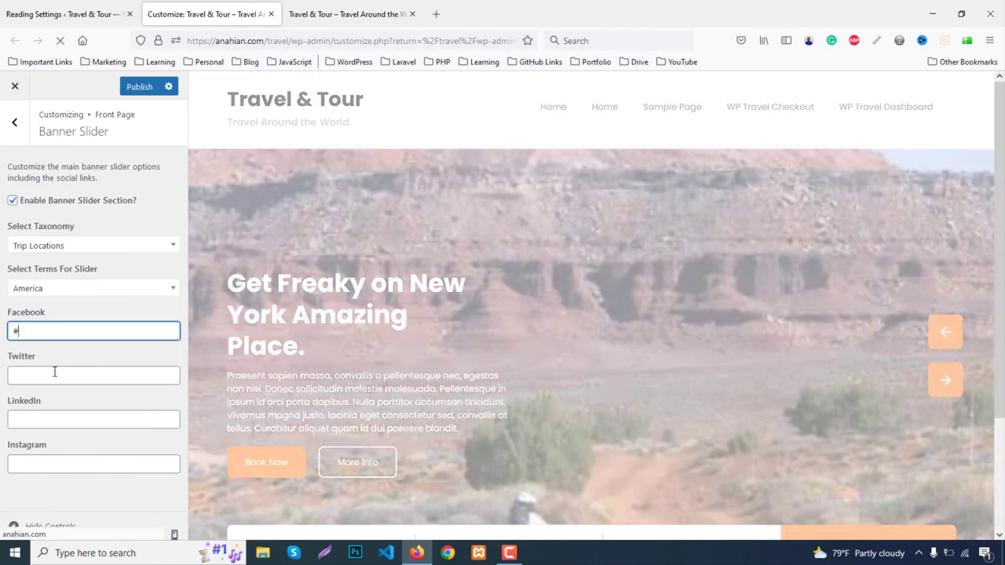
Enter # as the Twitter, LinkedIn and Instagram links, then go back to Front Page sections
left_click(54, 371)
type("#")
left_click(58, 419)
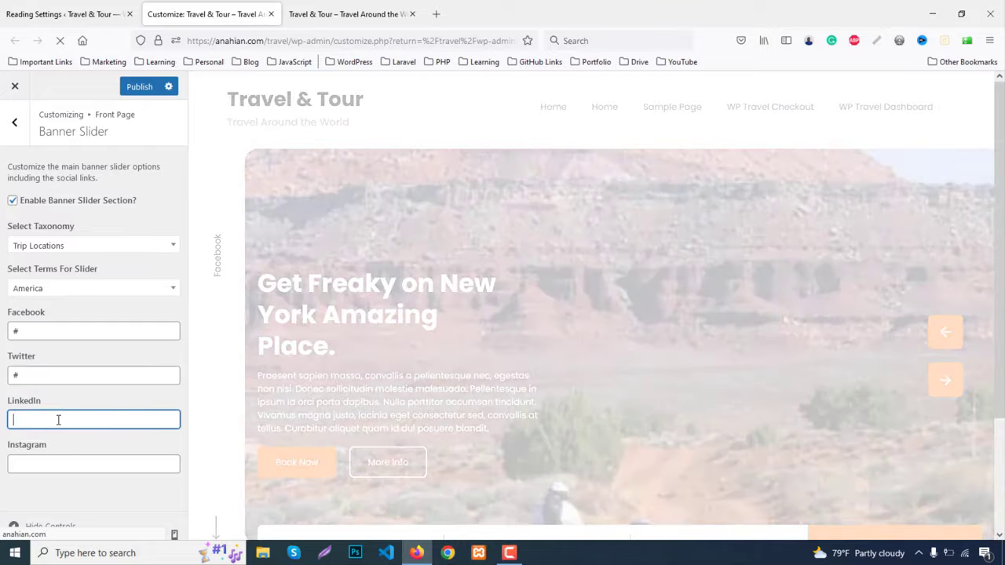
type("#")
left_click(64, 465)
type("#")
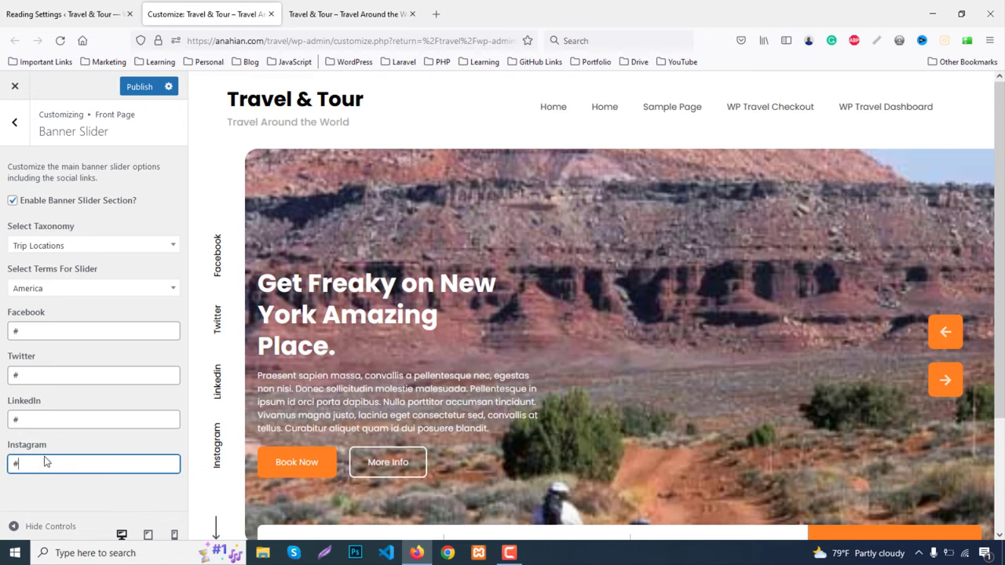
scroll(339, 319, "down", 2)
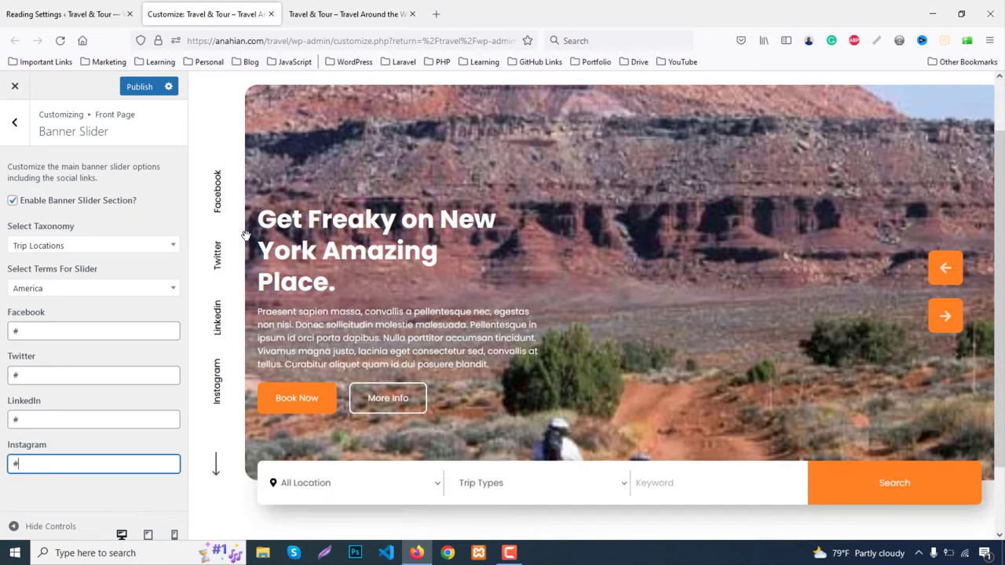
scroll(819, 412, "down", 2)
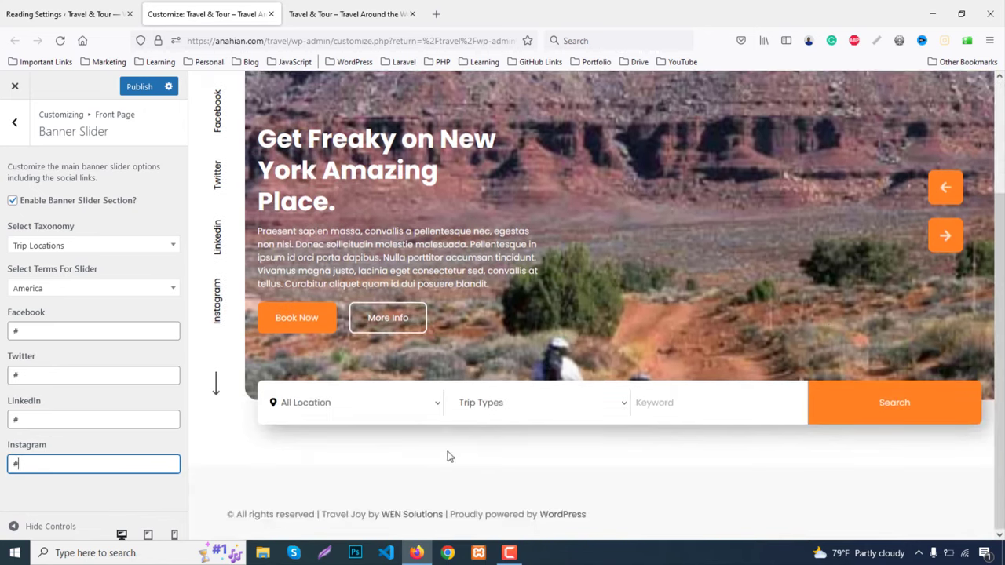
left_click(15, 124)
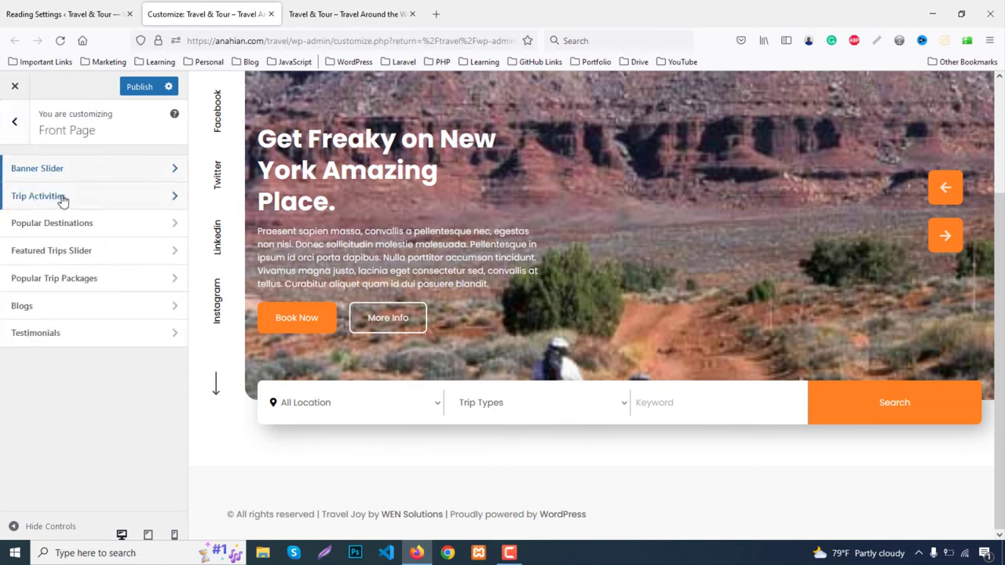
Enable Trip Activities and paste 'Start Your Adventure Today' from the demo as its main heading
left_click(45, 197)
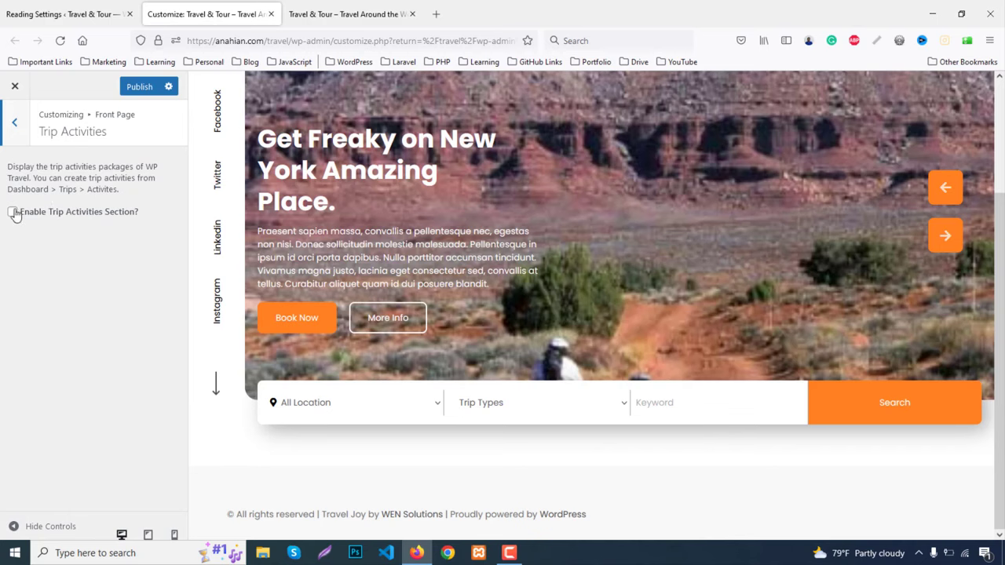
left_click(14, 213)
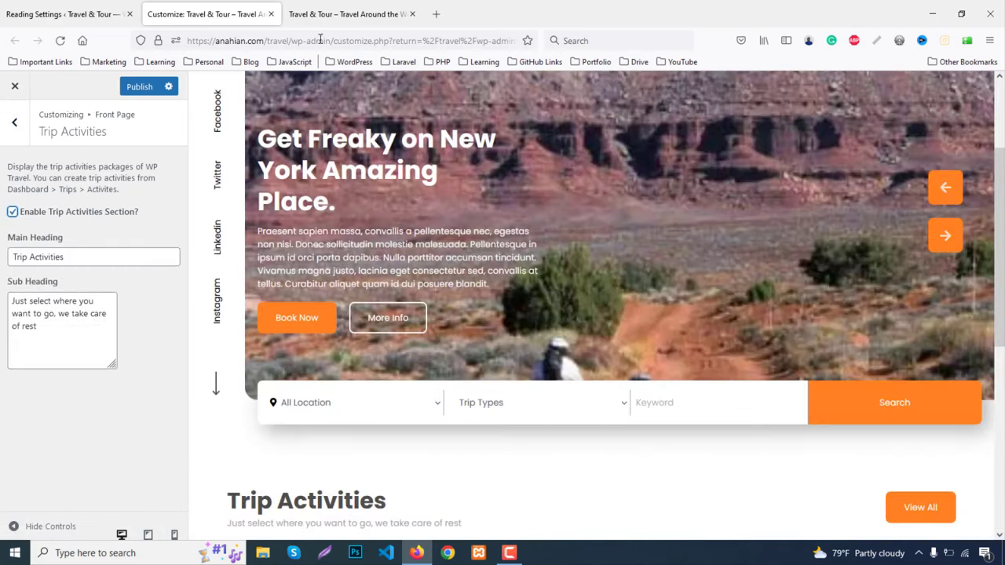
left_click(315, 14)
scroll(142, 279, "up", 10)
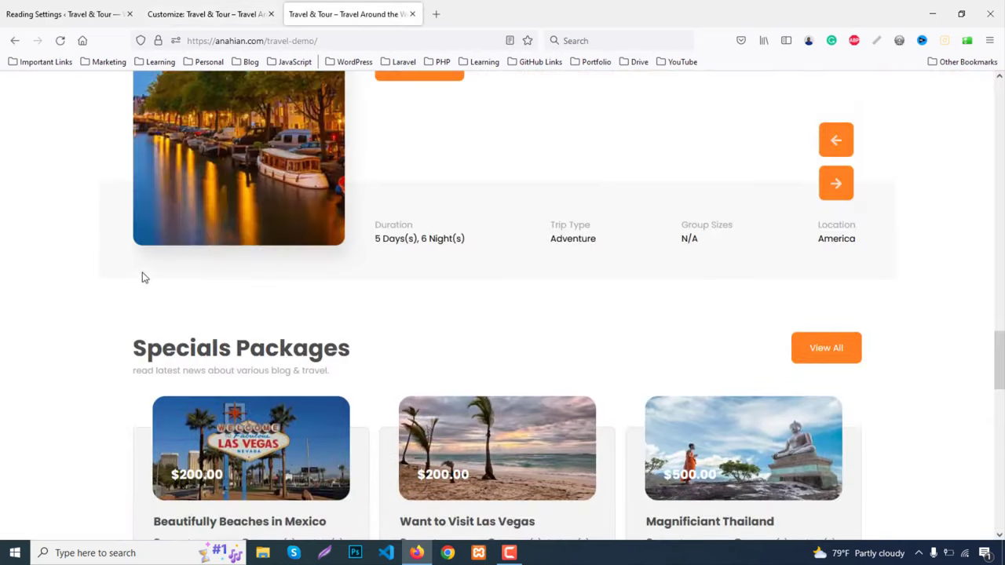
scroll(144, 269, "up", 12)
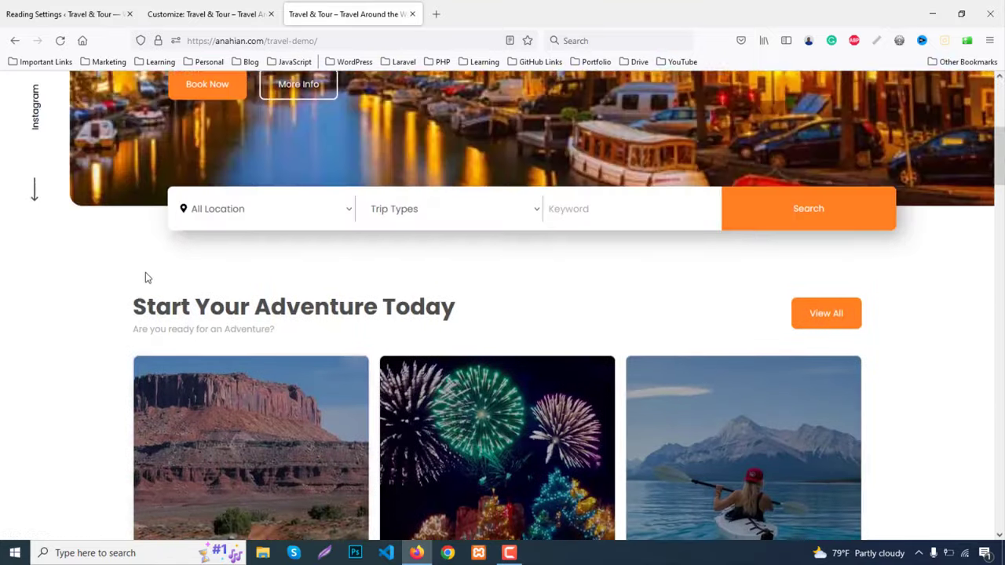
scroll(144, 270, "down", 2)
left_click_drag(135, 133, 489, 113)
key("ctrl+c")
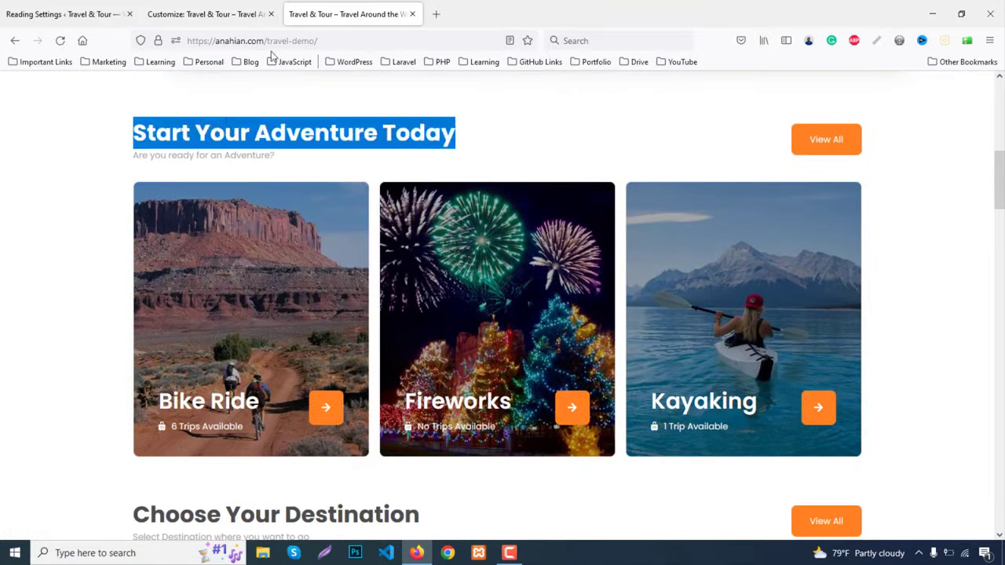
left_click(189, 13)
left_click(66, 252)
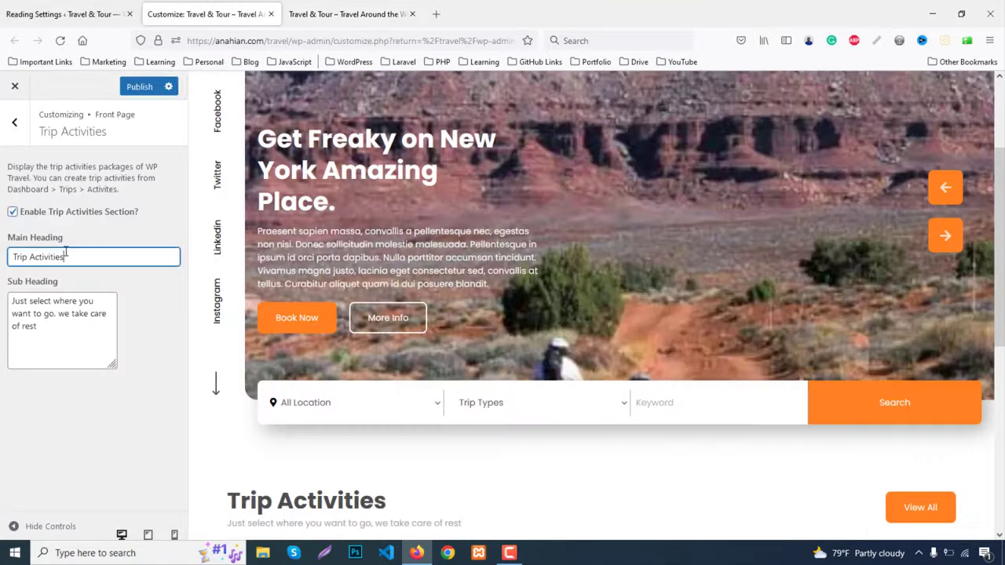
key("ctrl+a")
key("ctrl+v")
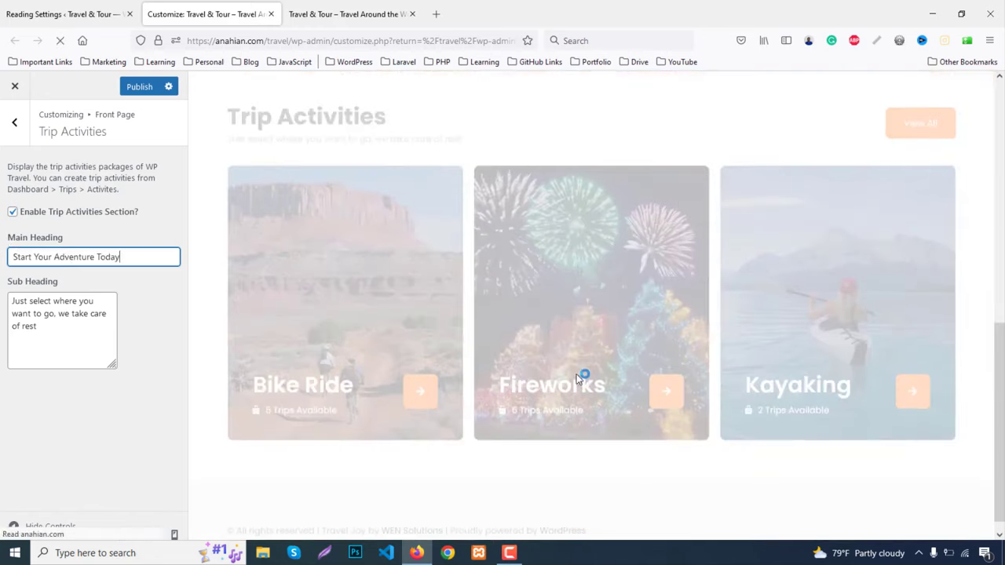
Paste 'Are you ready for an Adventure?' from the demo into the sub heading, then go back
scroll(477, 378, "down", 5)
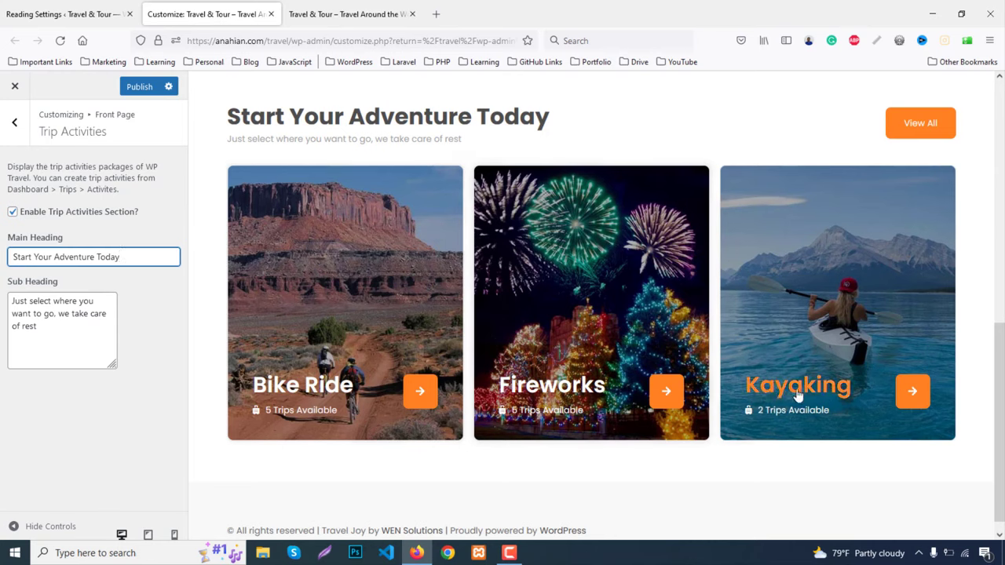
left_click(382, 7)
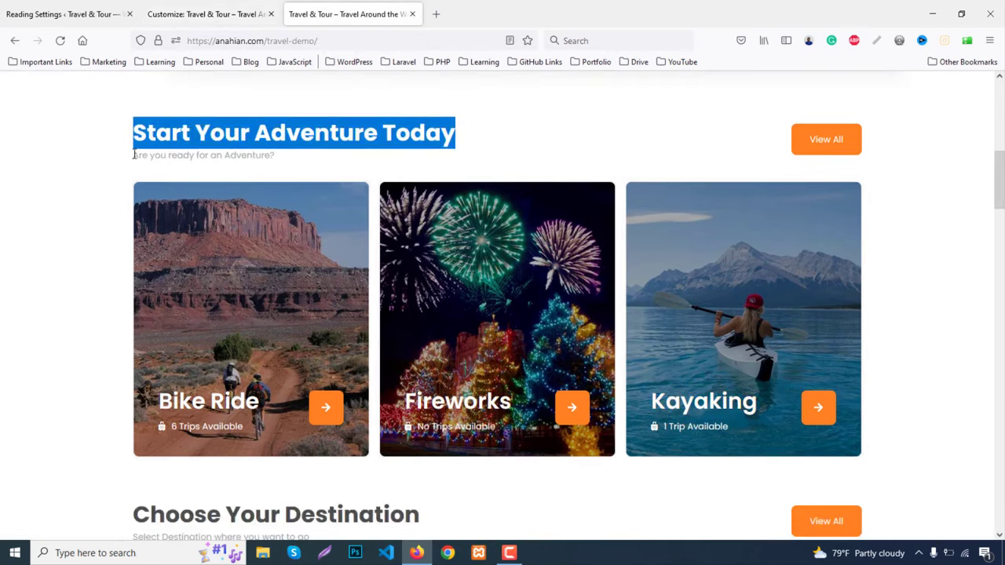
left_click_drag(134, 154, 276, 157)
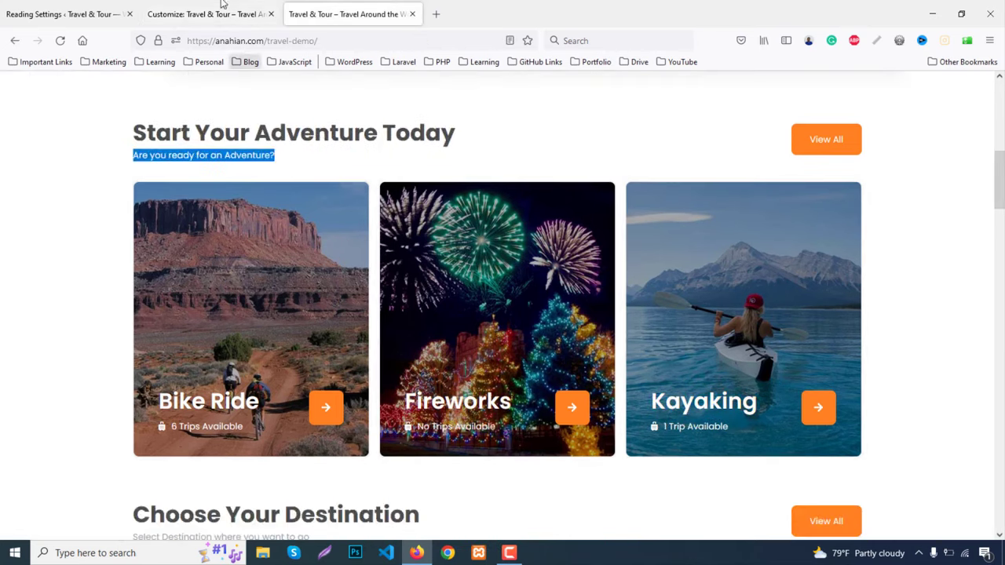
left_click(223, 7)
left_click_drag(56, 336, 1, 300)
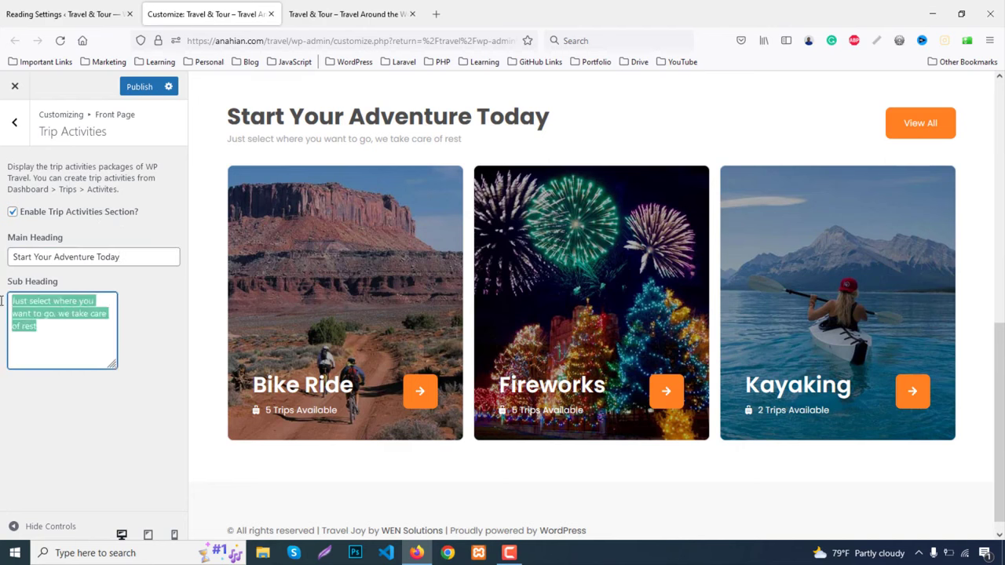
type("Are you ready for an Adventure?")
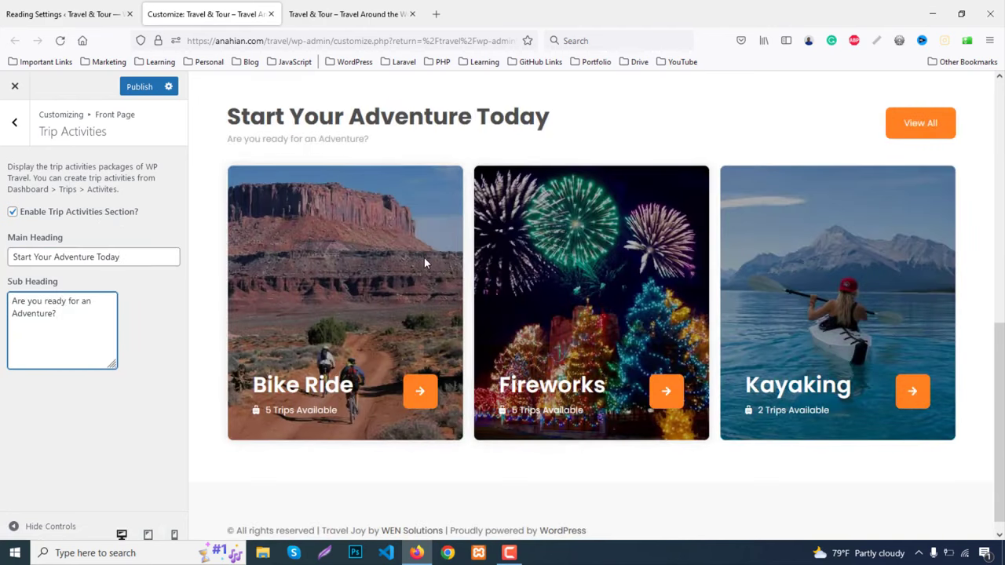
left_click(14, 122)
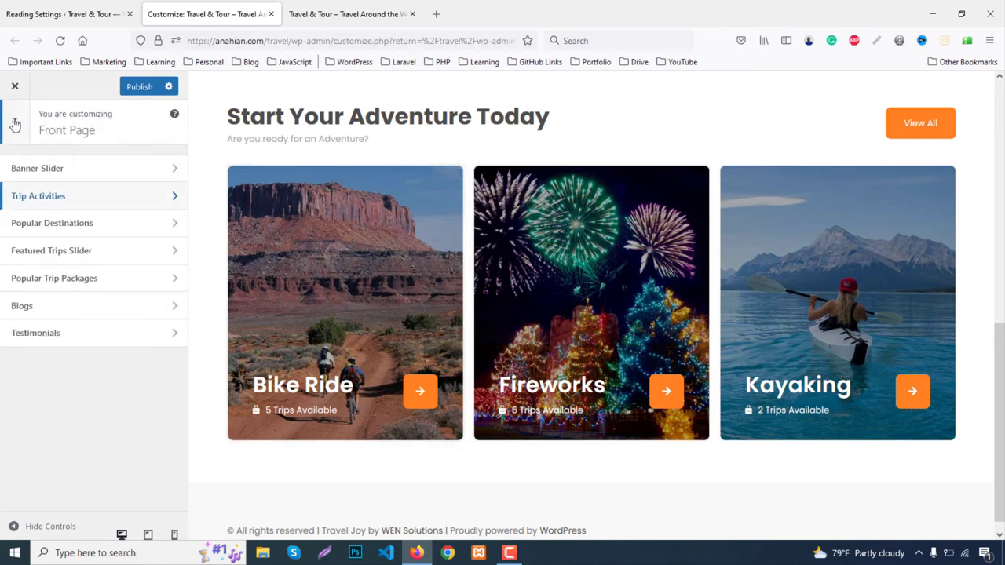
Enable Popular Destinations and paste 'Choose Your Destination' from the demo as its main heading
left_click(77, 226)
left_click(12, 212)
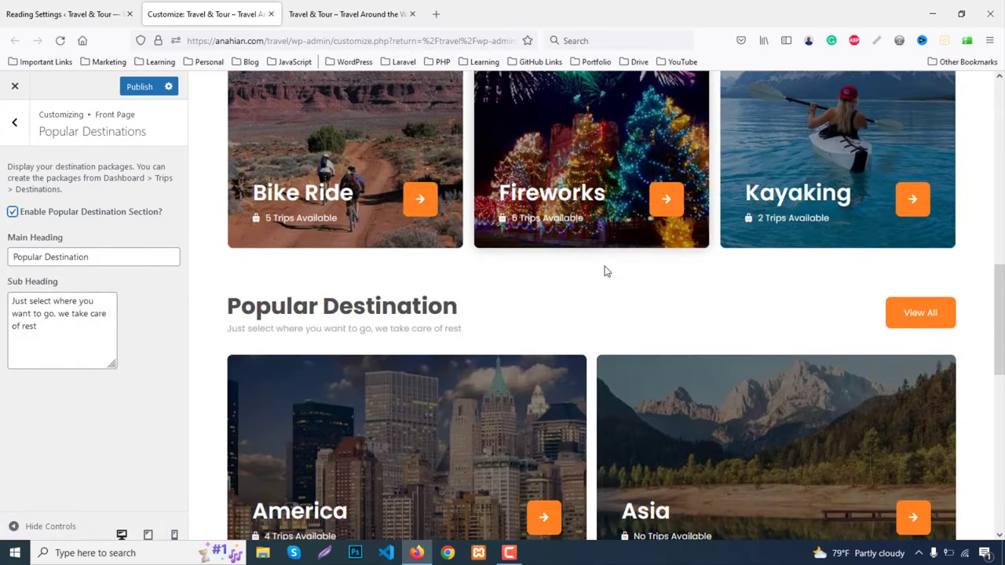
scroll(604, 264, "down", 4)
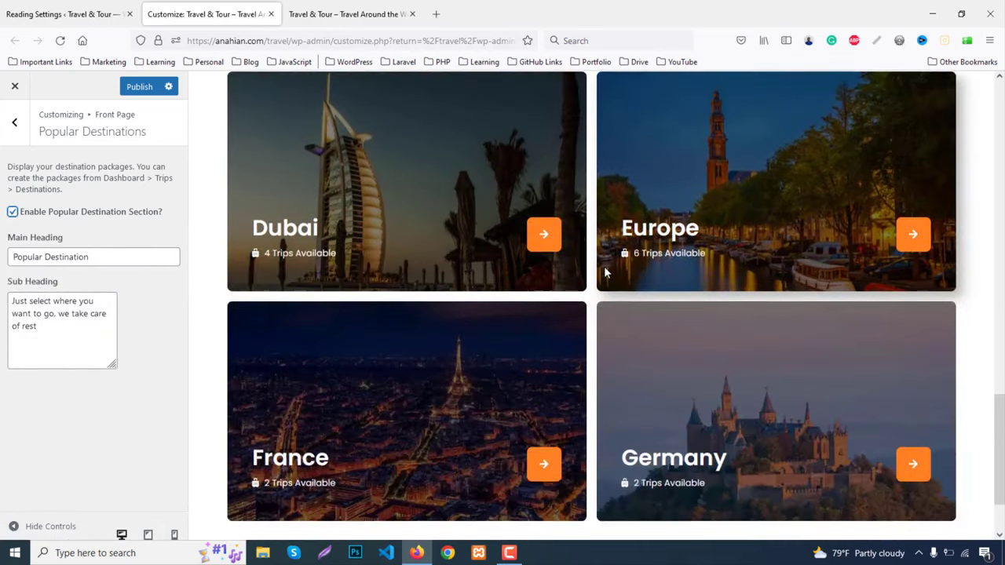
scroll(604, 266, "up", 3)
scroll(603, 266, "up", 3)
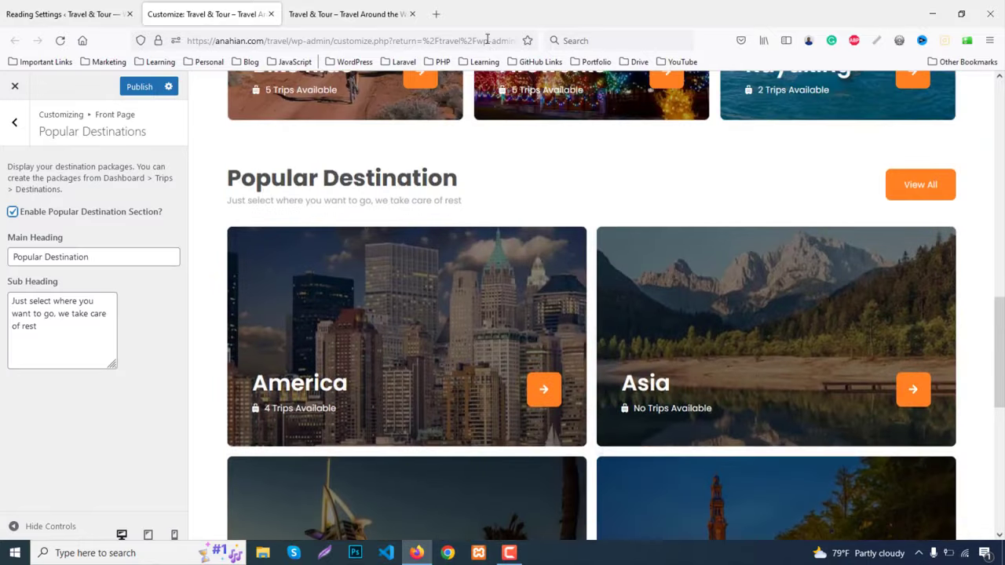
left_click(352, 8)
scroll(206, 239, "down", 3)
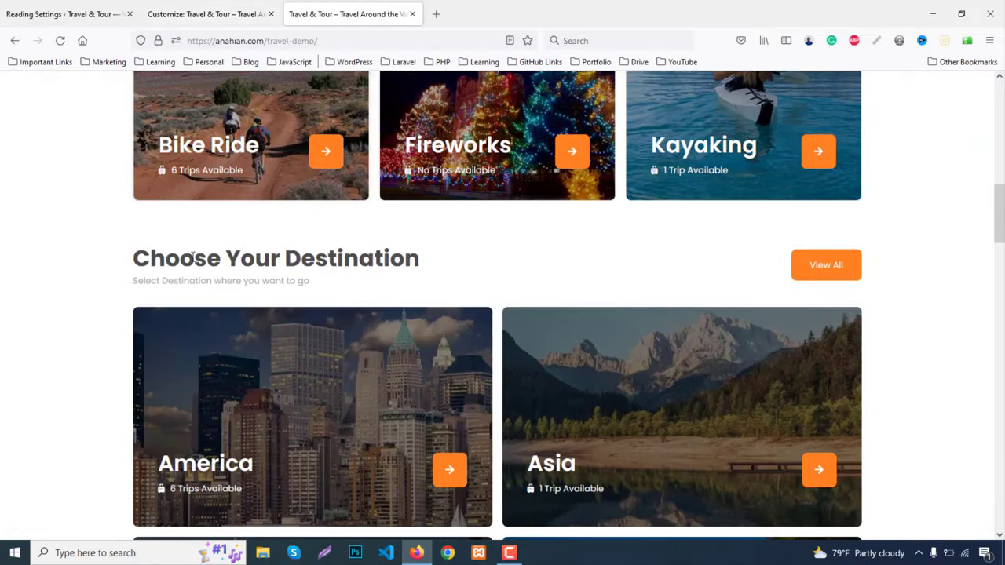
left_click_drag(132, 267, 446, 249)
key("ctrl+c")
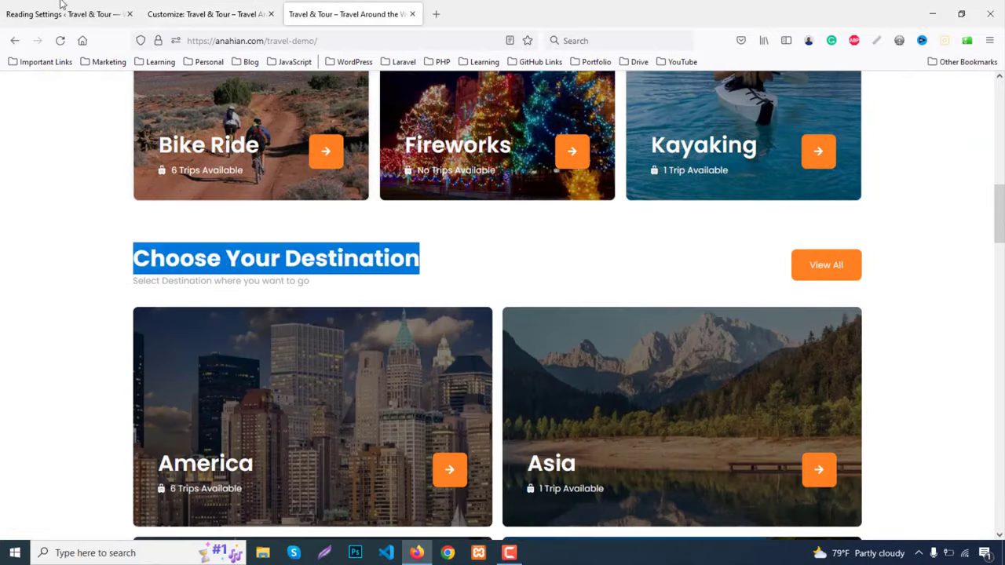
left_click(214, 14)
left_click_drag(103, 265, 1, 264)
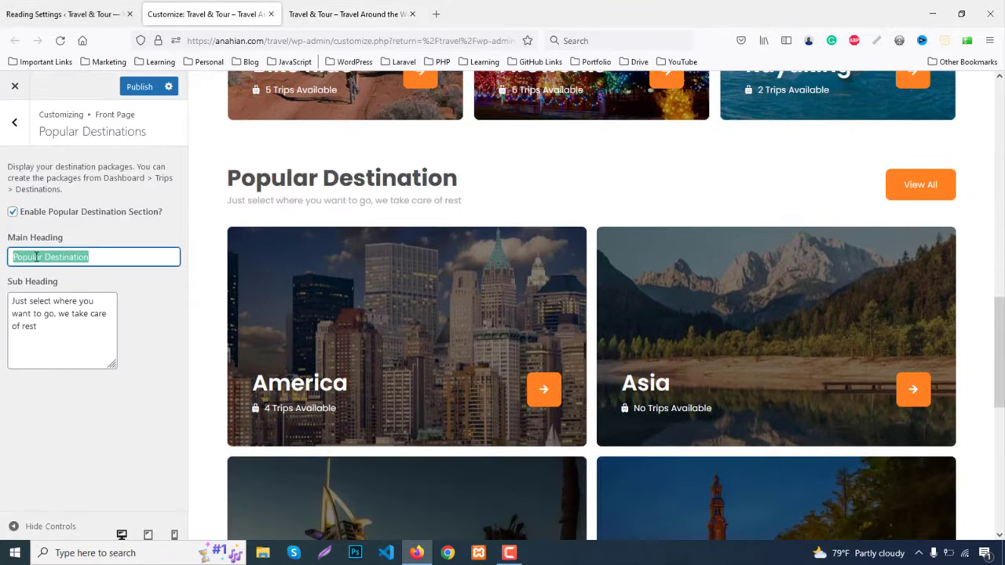
key("ctrl+v")
Set the sub heading to 'Select Destination where you want to go' and return to Front Page sections
left_click(322, 14)
scroll(191, 298, "down", 3)
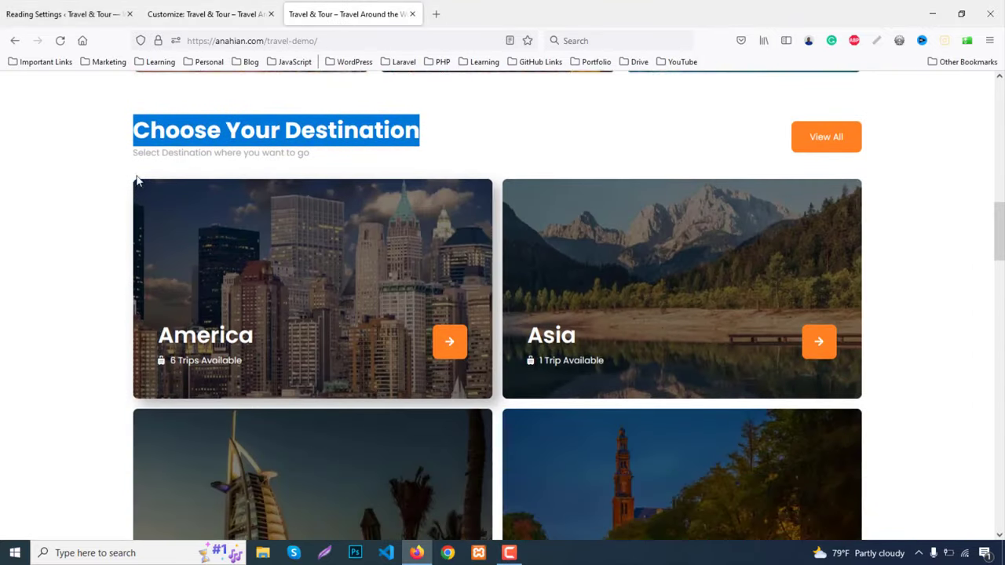
left_click_drag(134, 153, 322, 155)
key("ctrl+c")
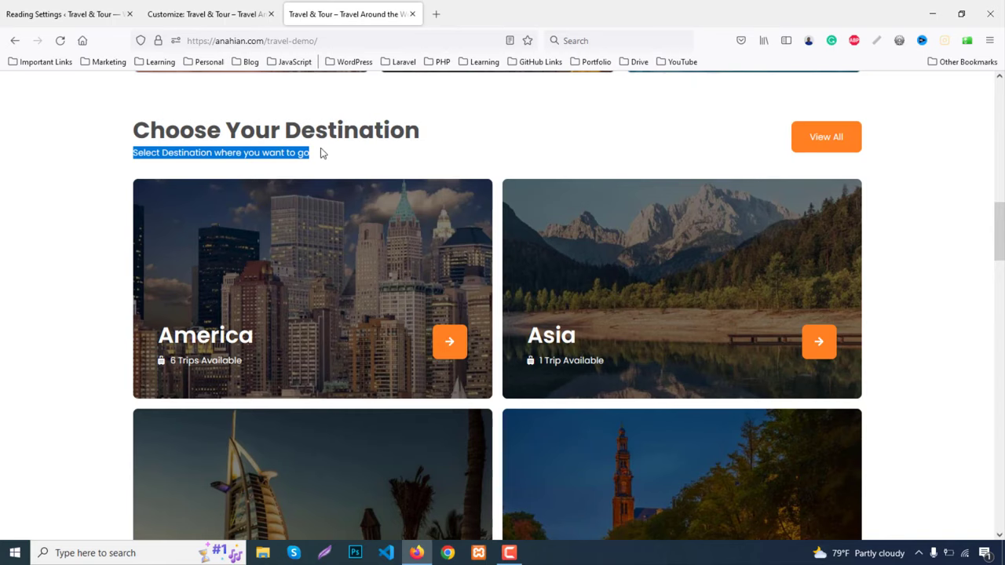
left_click(188, 15)
left_click_drag(83, 328, 3, 292)
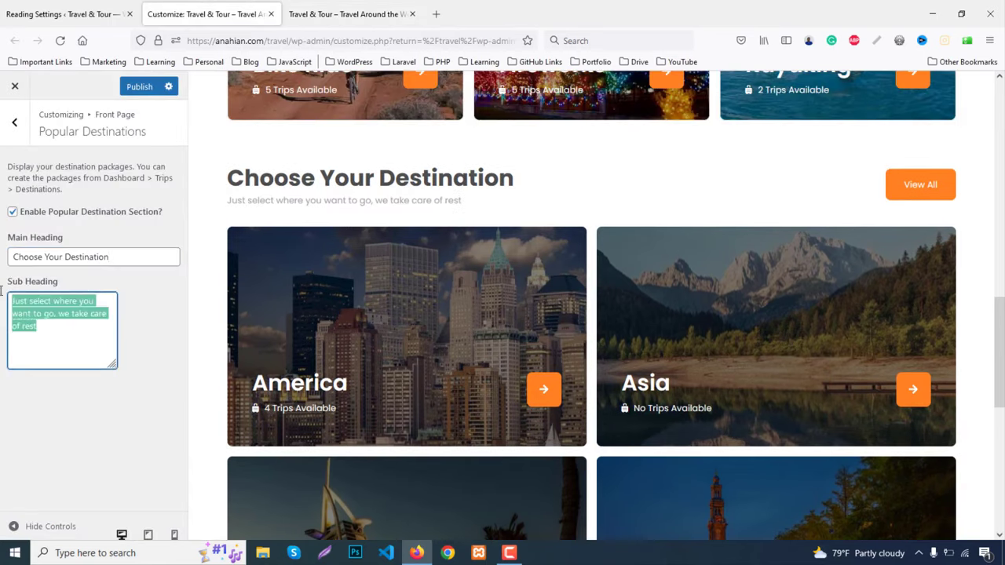
key("ctrl+v")
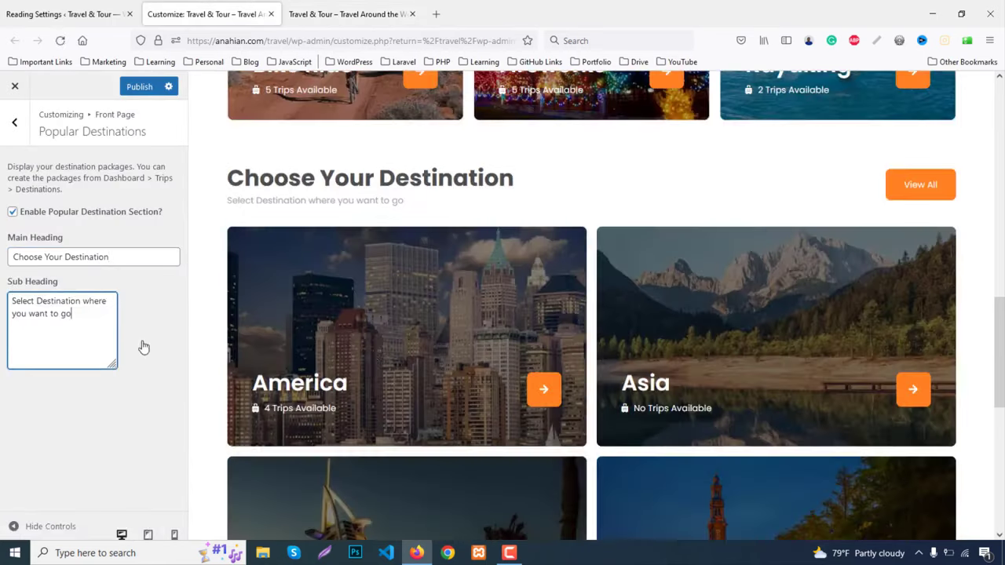
left_click(314, 14)
left_click(228, 14)
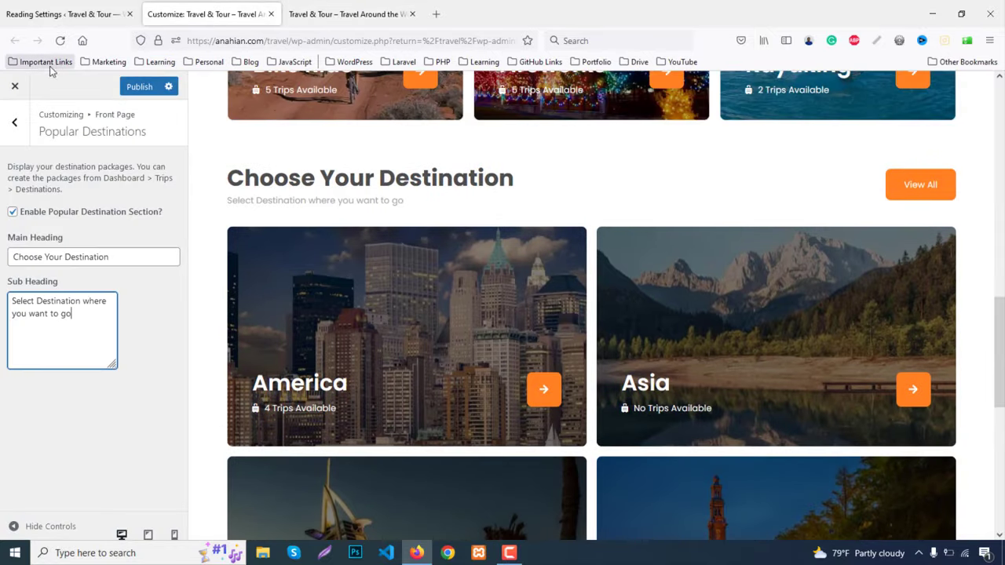
left_click(16, 122)
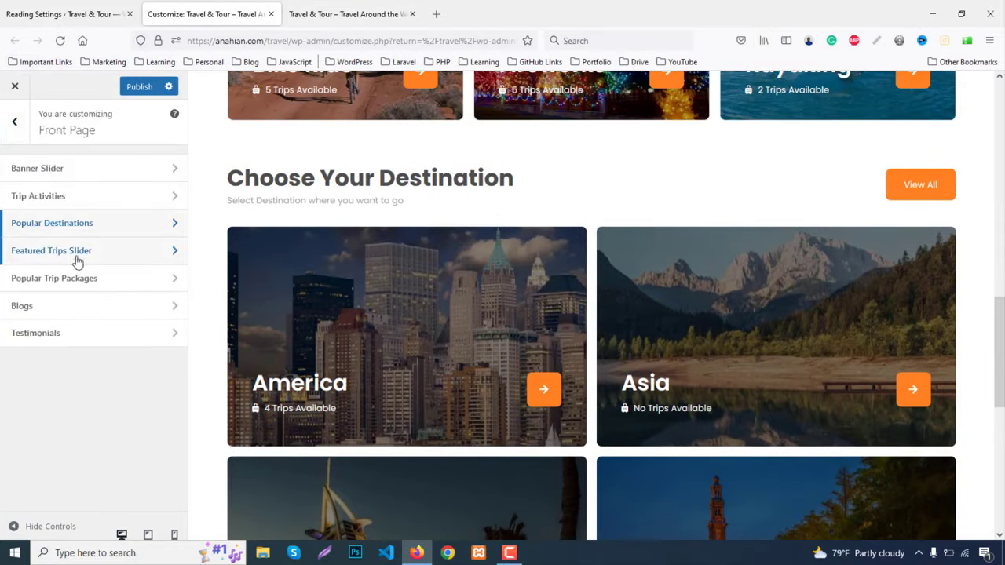
Tick Enable Featured Trips Slider Section, publish the Customizer, and return to Reading Settings
left_click(60, 259)
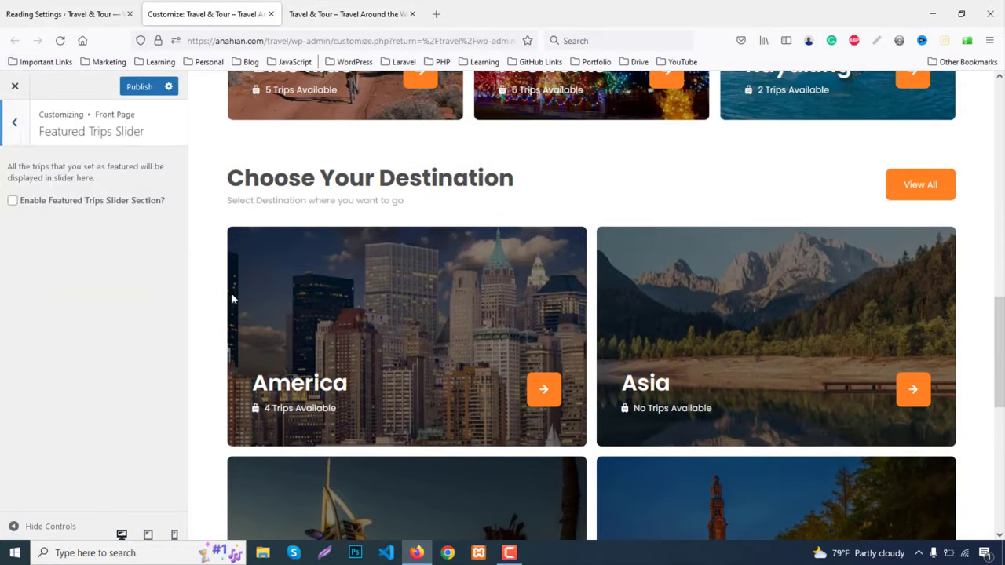
left_click(13, 201)
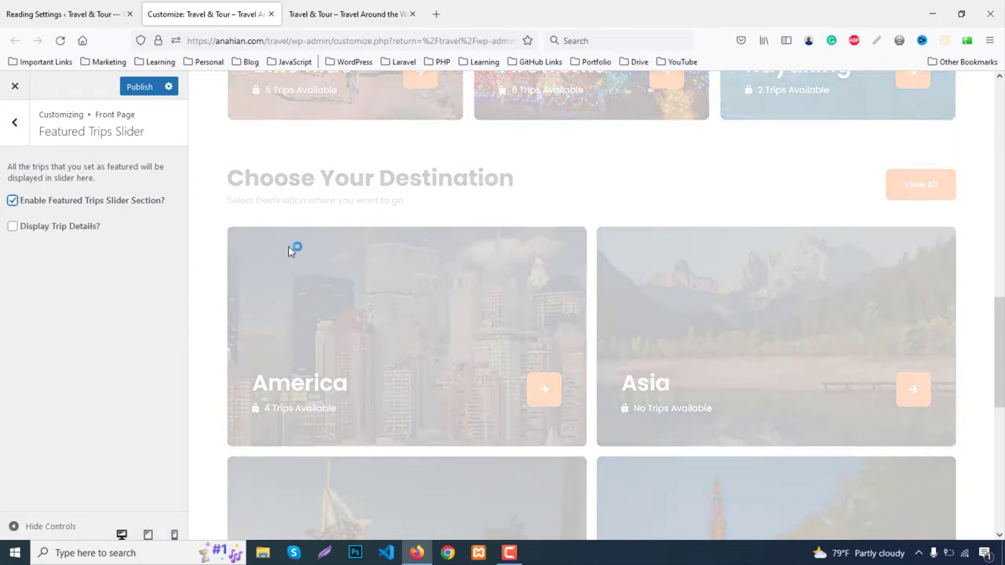
scroll(437, 277, "down", 6)
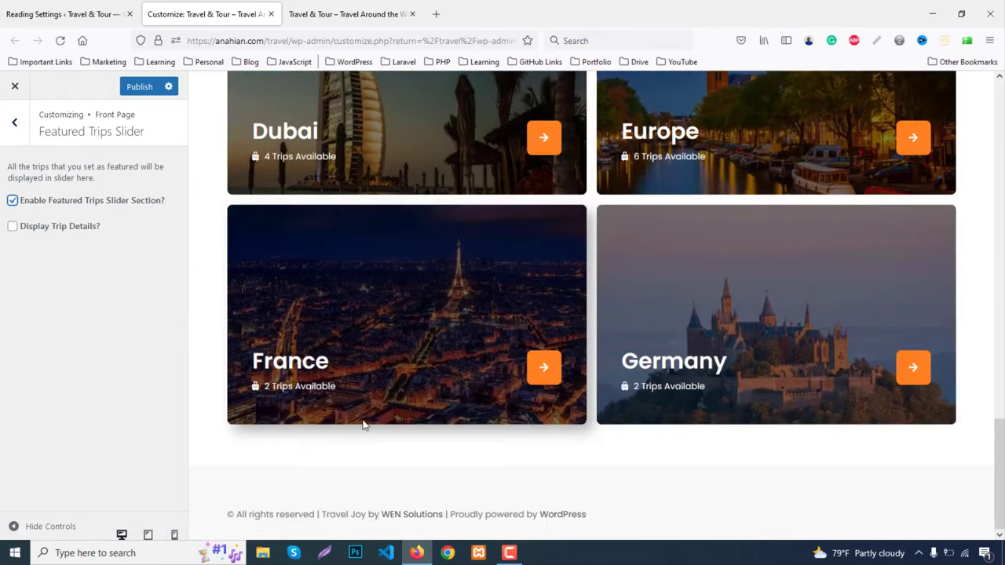
left_click(138, 88)
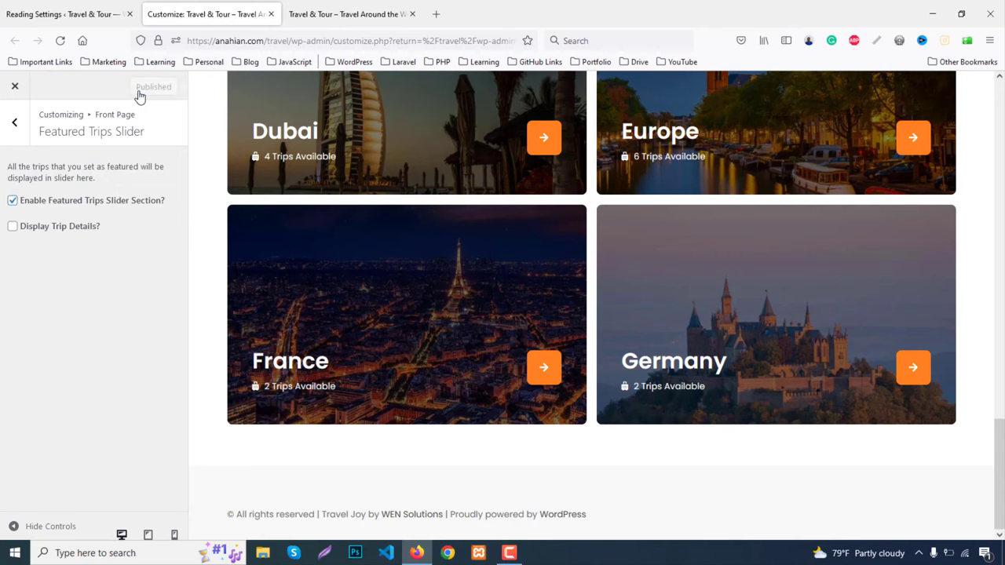
left_click(41, 13)
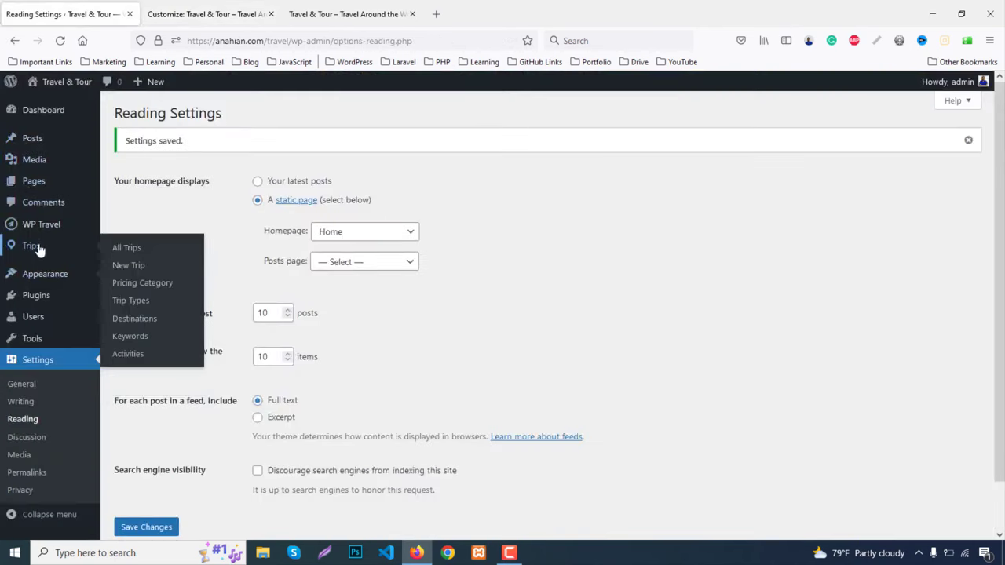
Star the Thailand, Las Vegas, Mexico beaches and Germany trips as featured, then reload the Customizer
left_click(128, 248)
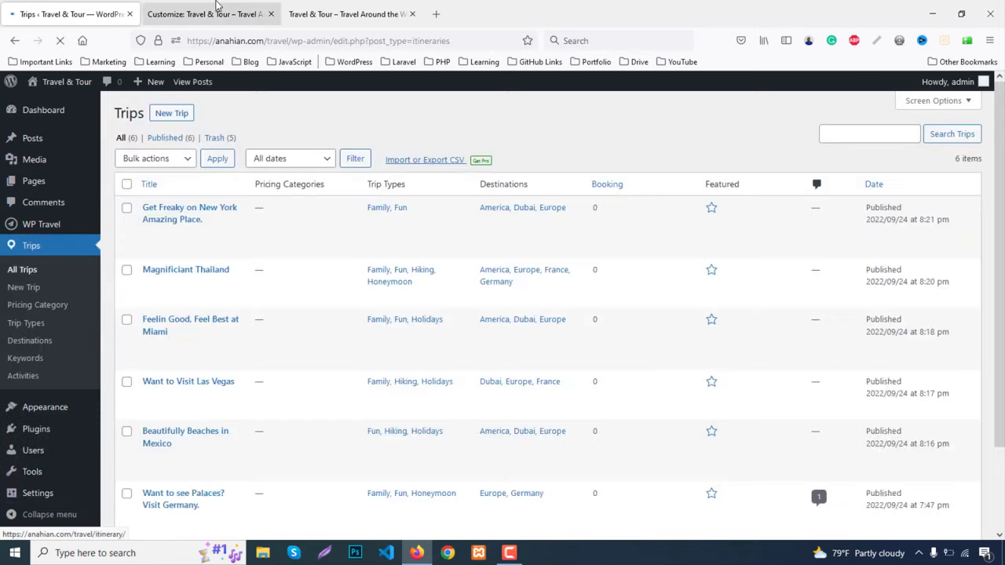
key("ctrl+Tab")
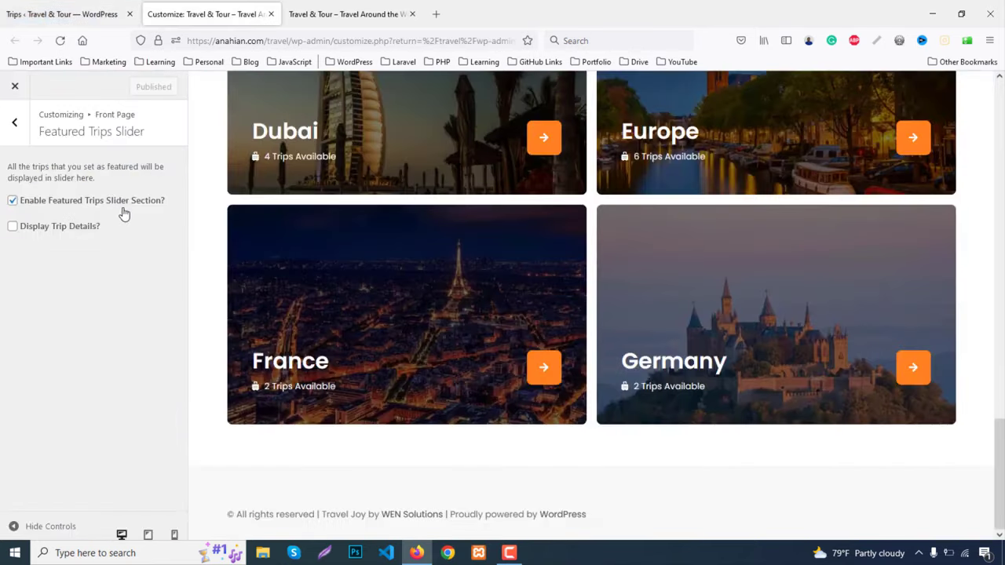
left_click(62, 16)
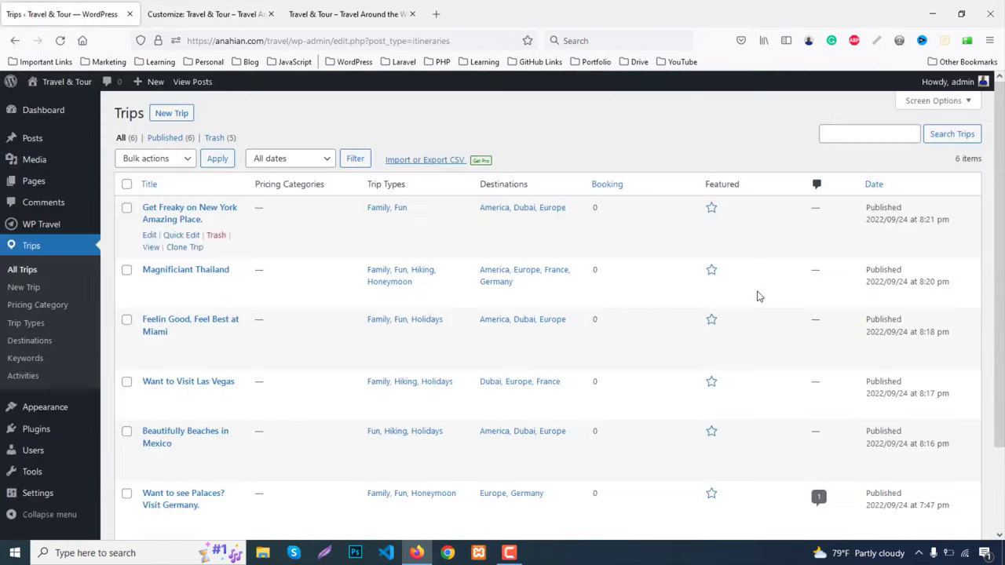
scroll(744, 189, "down", 2)
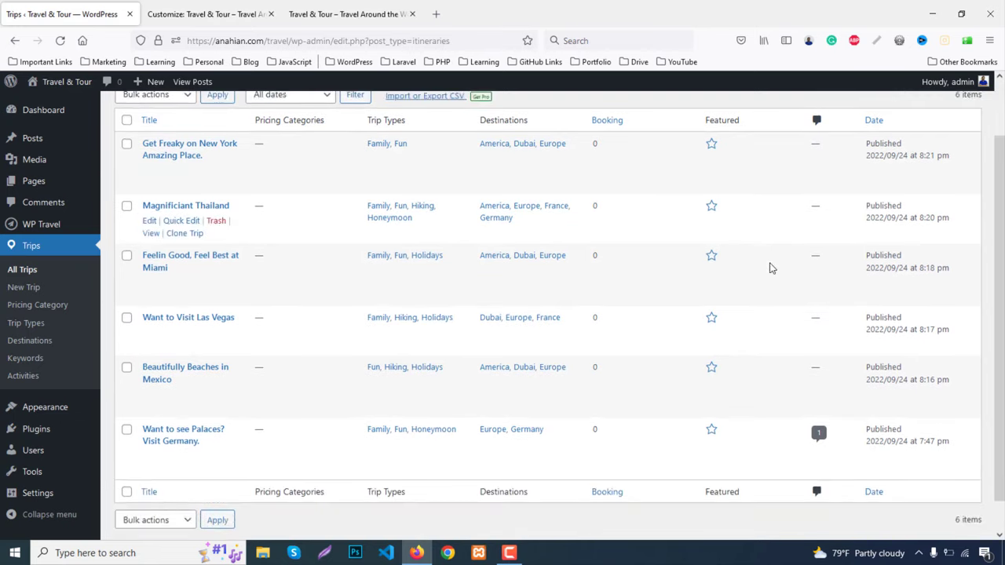
left_click(711, 209)
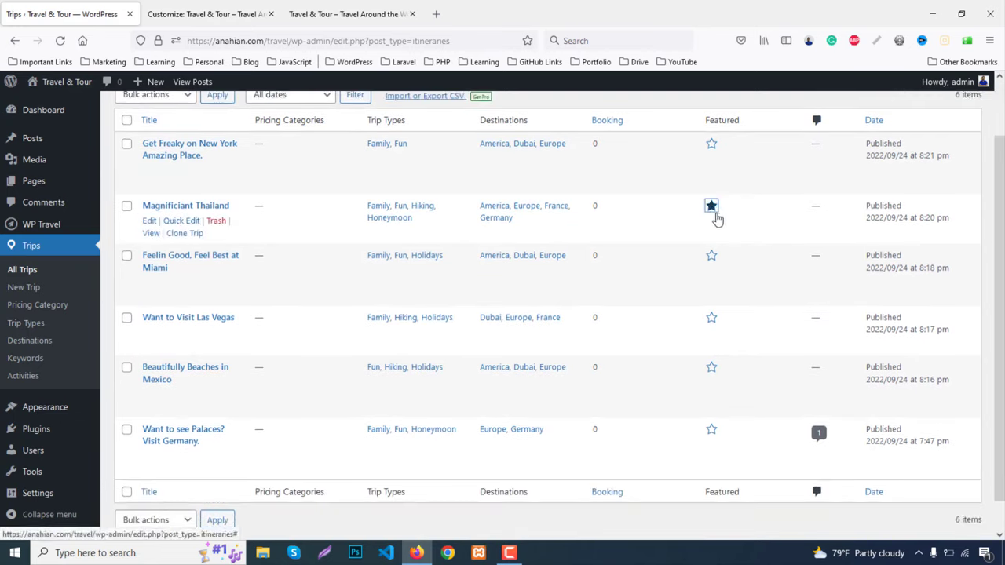
scroll(727, 287, "down", 1)
left_click(711, 283)
left_click(711, 333)
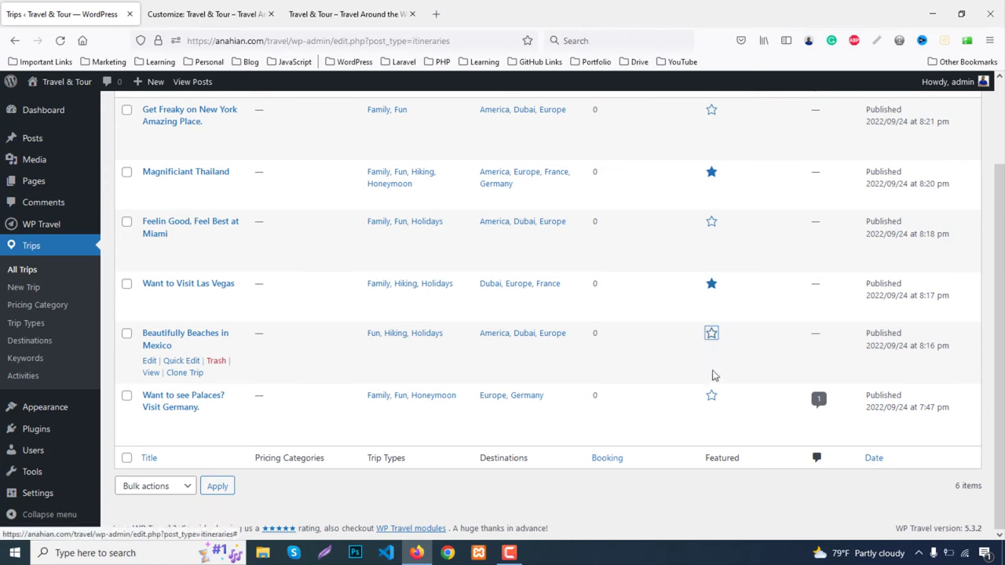
left_click(712, 395)
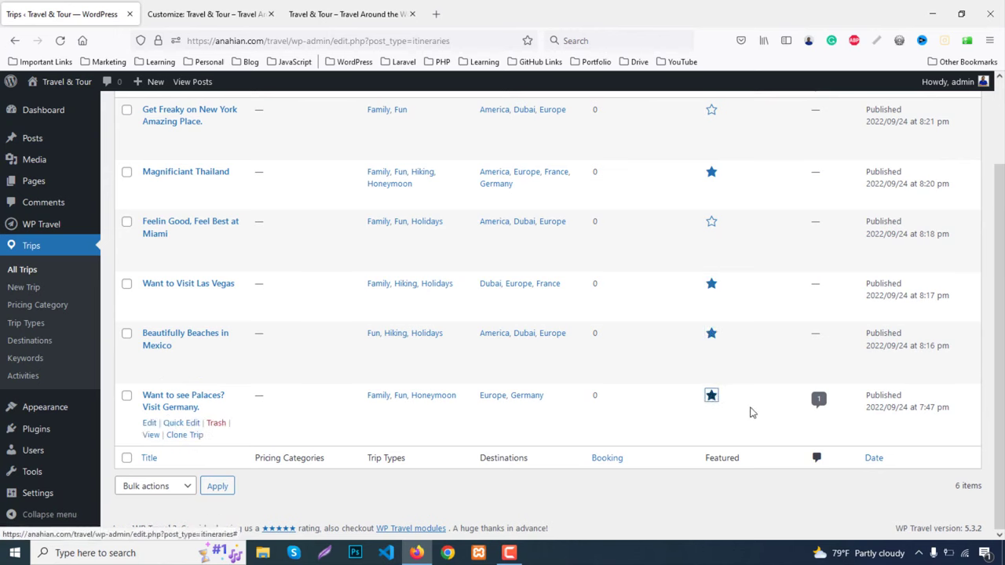
left_click(205, 14)
left_click(62, 43)
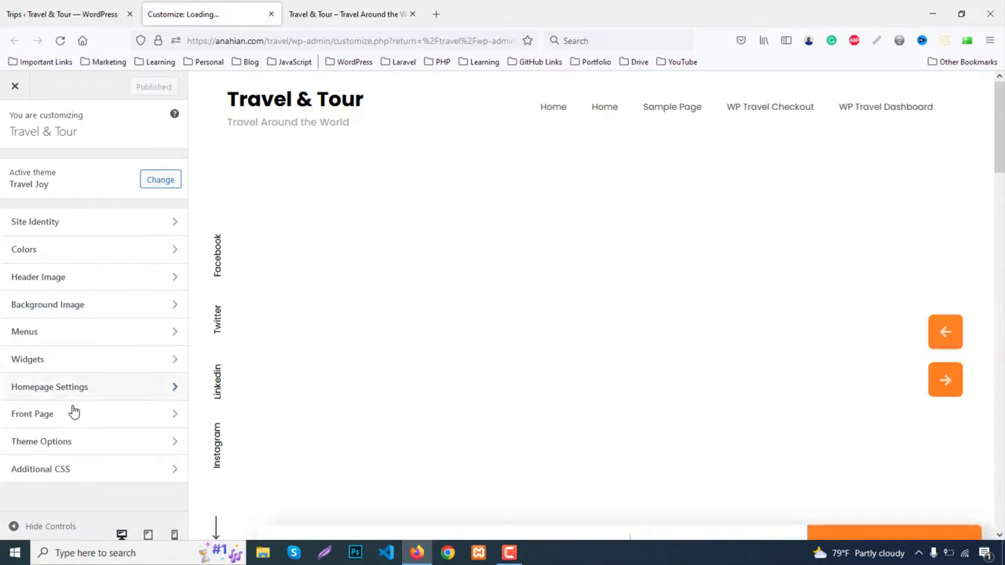
Open Featured Trips Slider and step the preview slider back twice through the featured trips
left_click(74, 412)
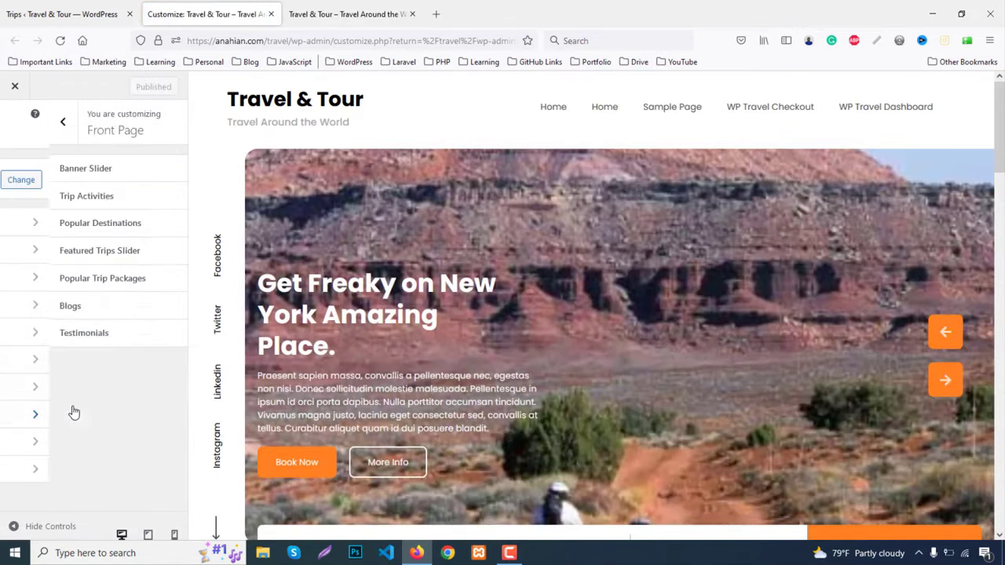
left_click(57, 253)
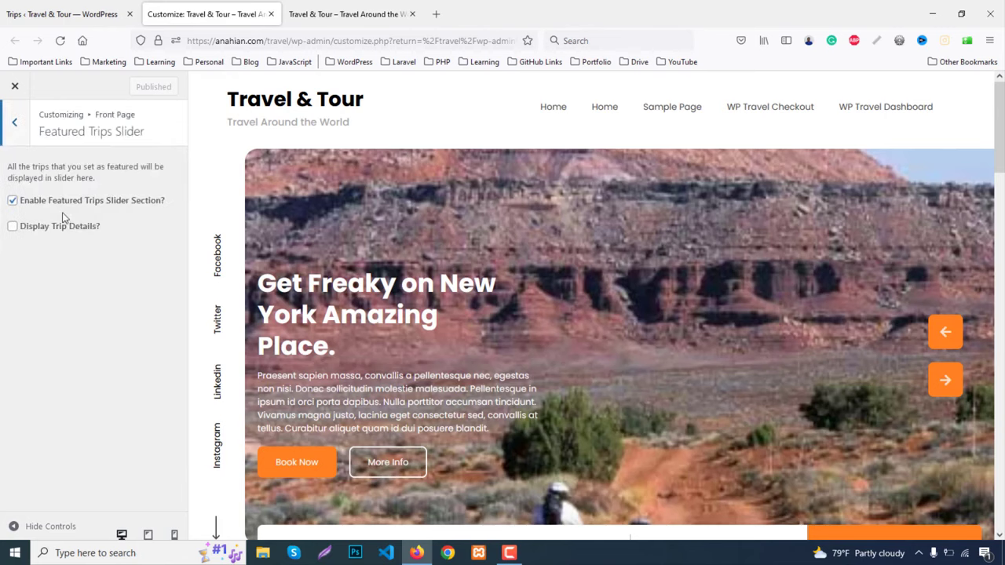
scroll(513, 309, "down", 15)
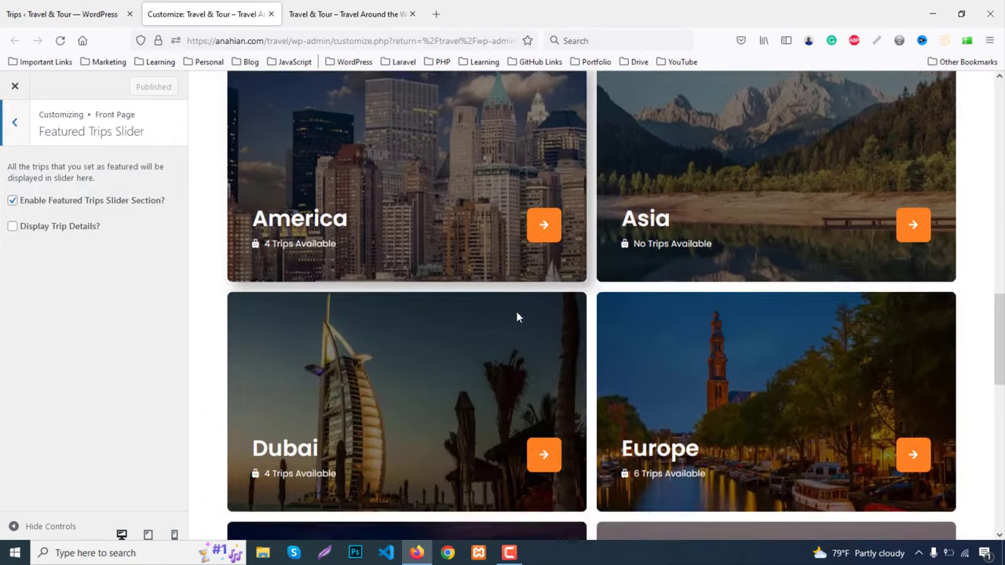
scroll(516, 310, "down", 3)
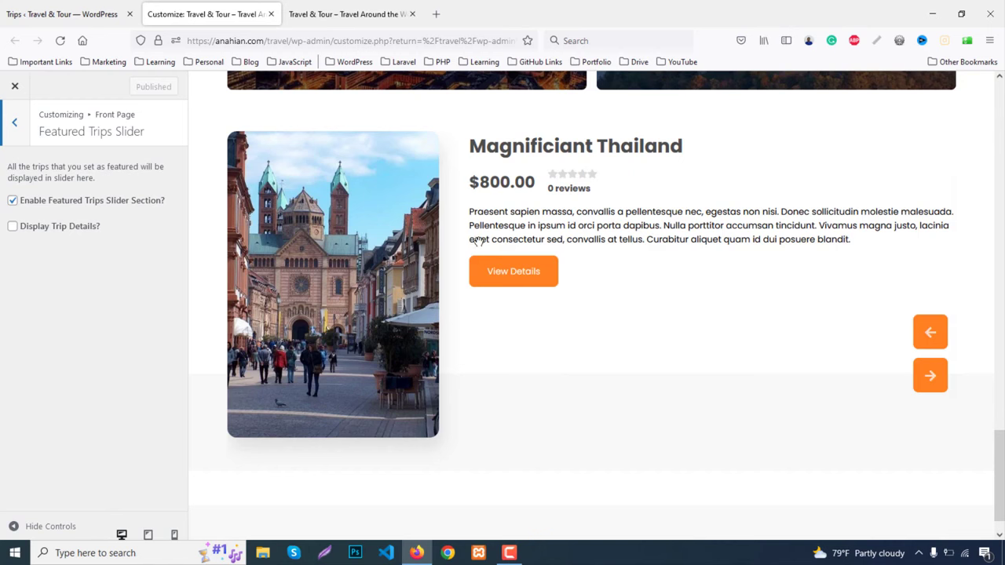
left_click(927, 334)
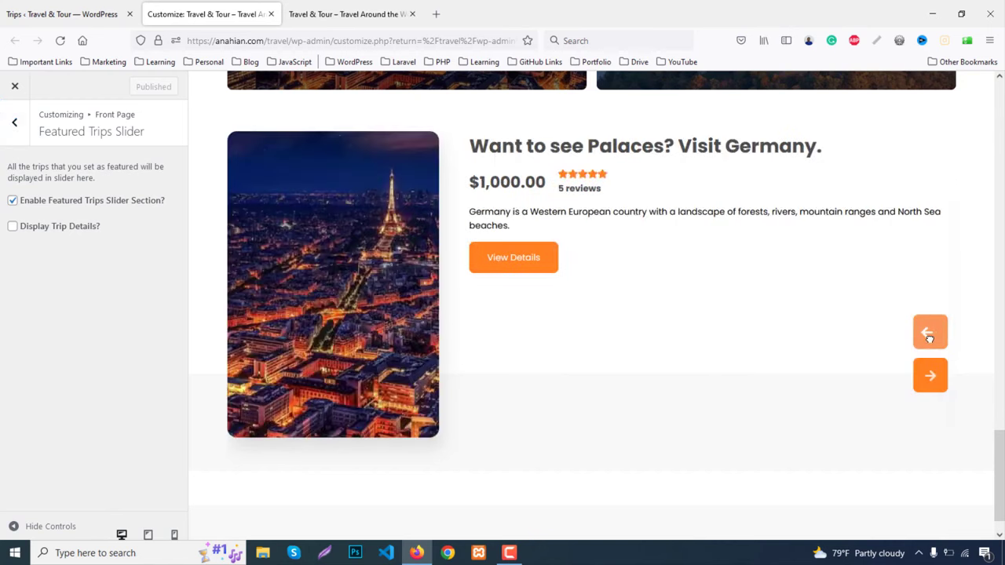
left_click(928, 334)
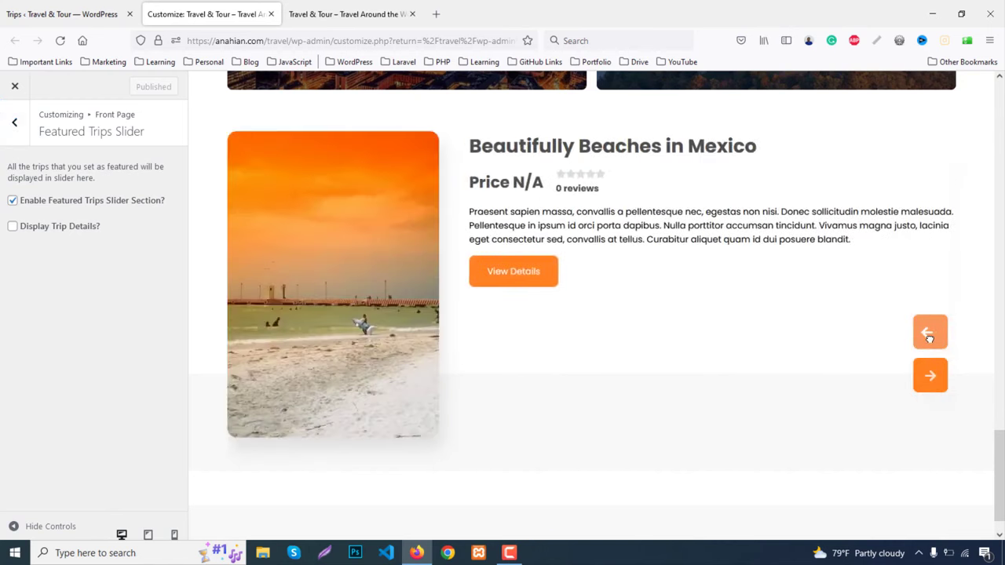
left_click(17, 131)
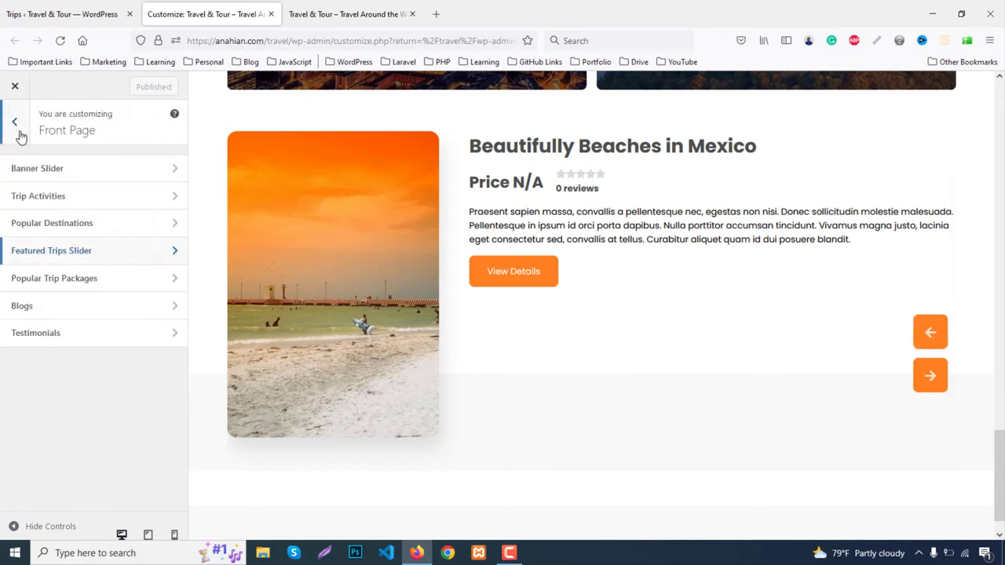
Enable Popular Trip Packages and paste 'Specials Packages' from the live site as its main heading
left_click(65, 281)
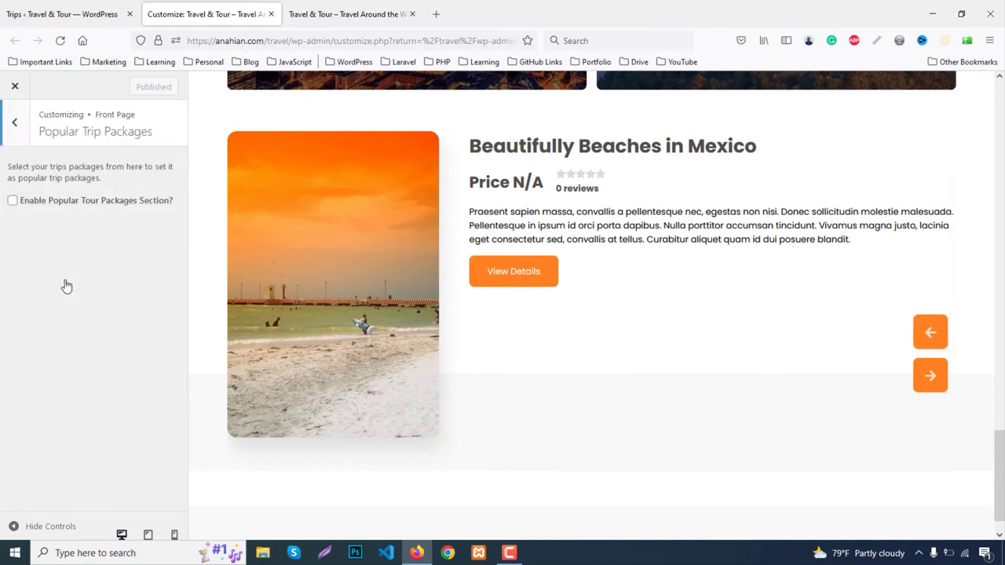
left_click(12, 202)
left_click(345, 14)
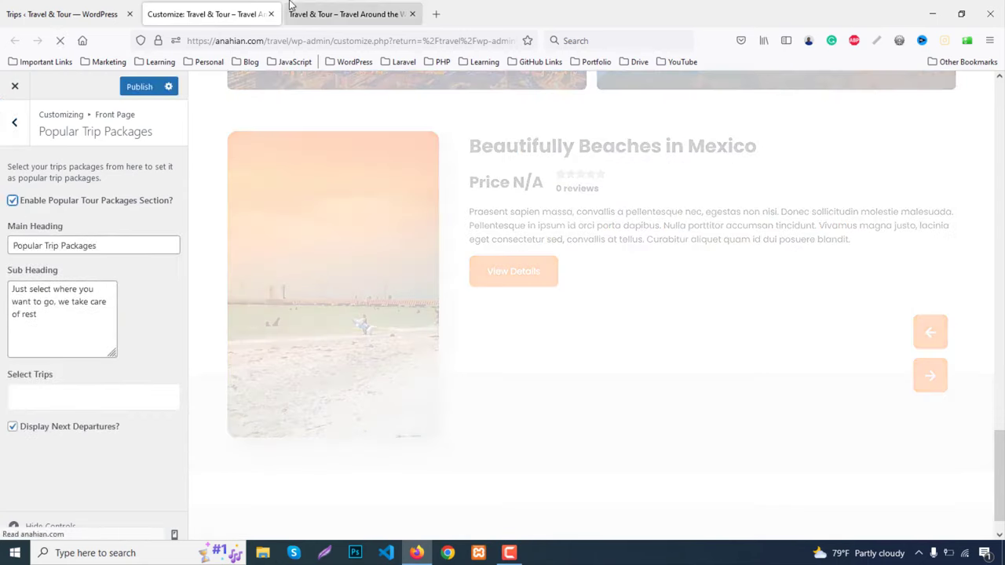
scroll(437, 326, "down", 12)
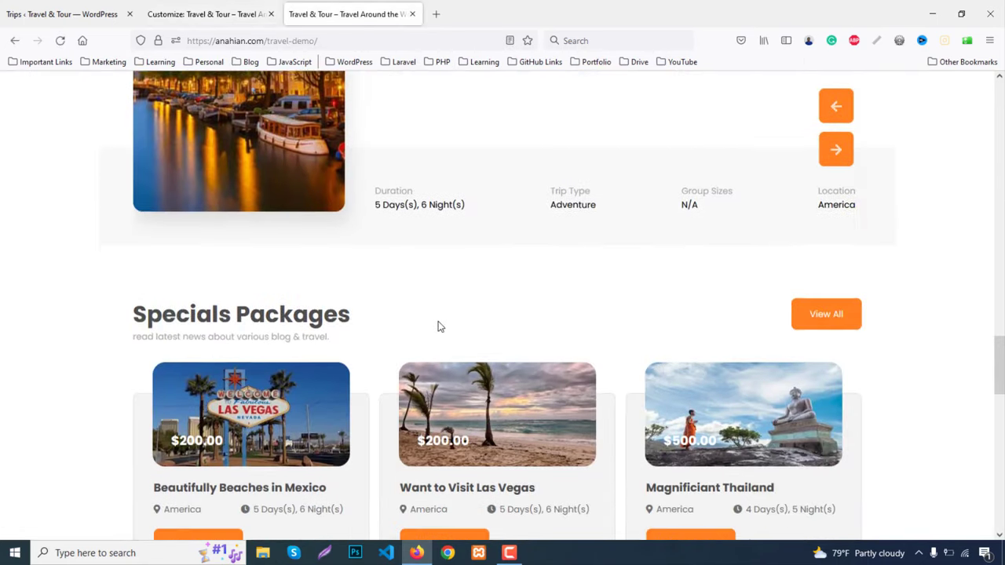
left_click_drag(137, 279, 396, 277)
key("ctrl+c")
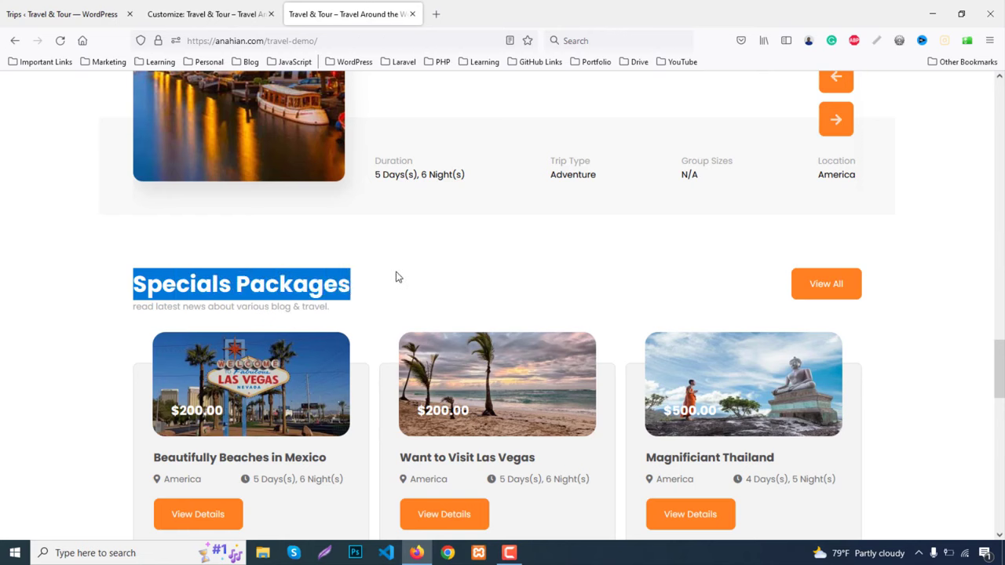
left_click(64, 13)
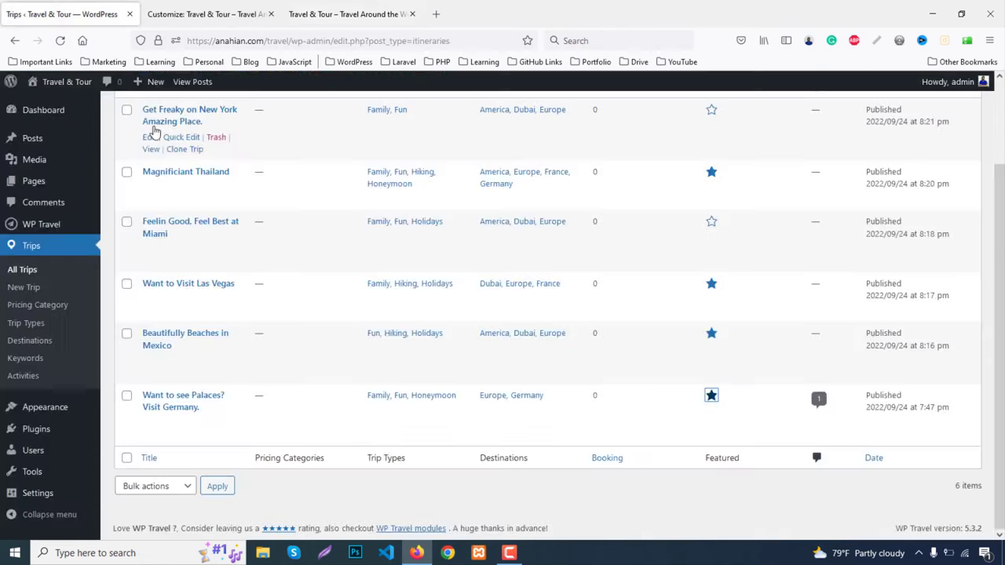
left_click(204, 14)
left_click_drag(146, 243, 3, 245)
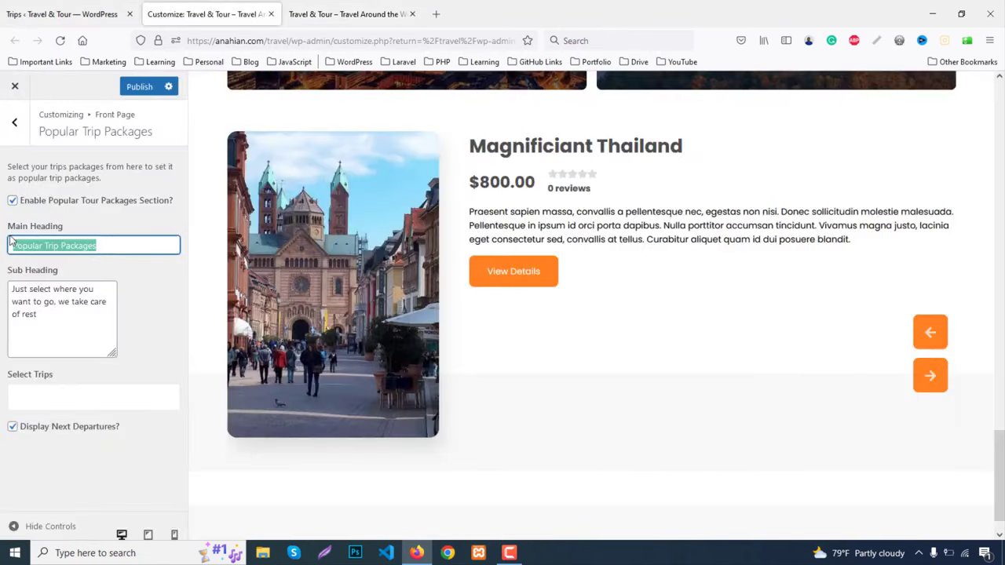
key("ctrl+v")
Paste 'read latest news about various blog & travel.' from the live site into the sub heading
left_click(321, 12)
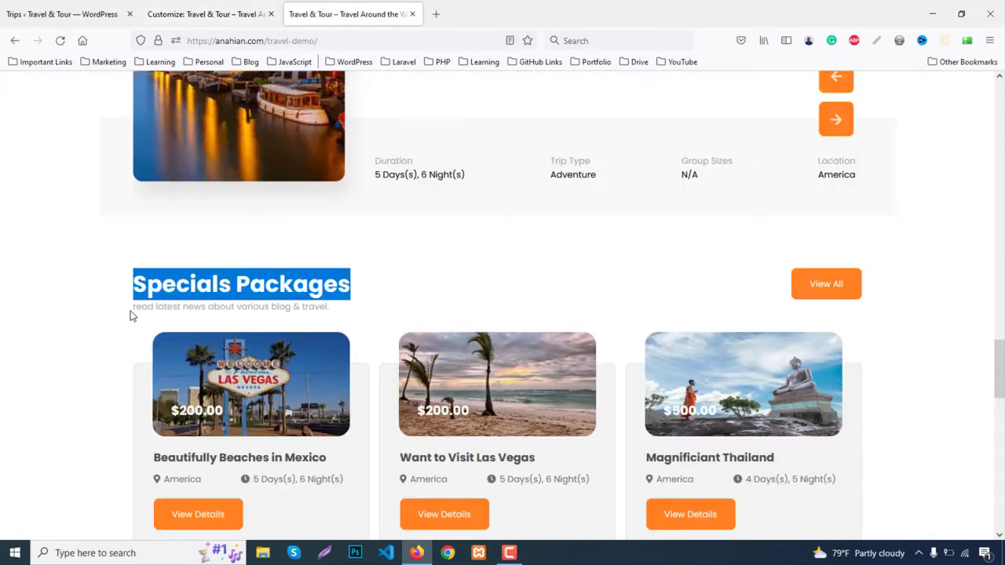
left_click_drag(132, 315, 328, 304)
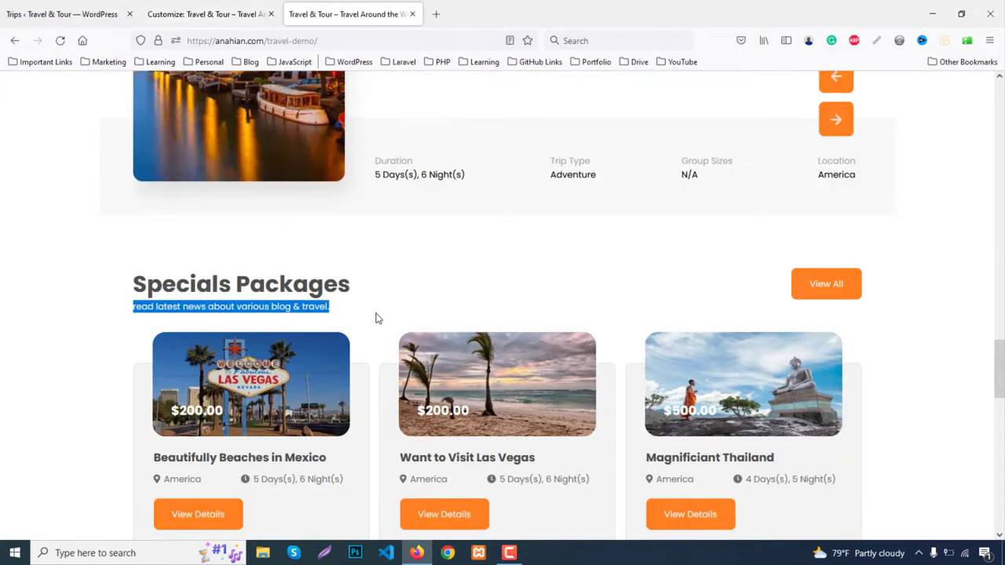
left_click(204, 14)
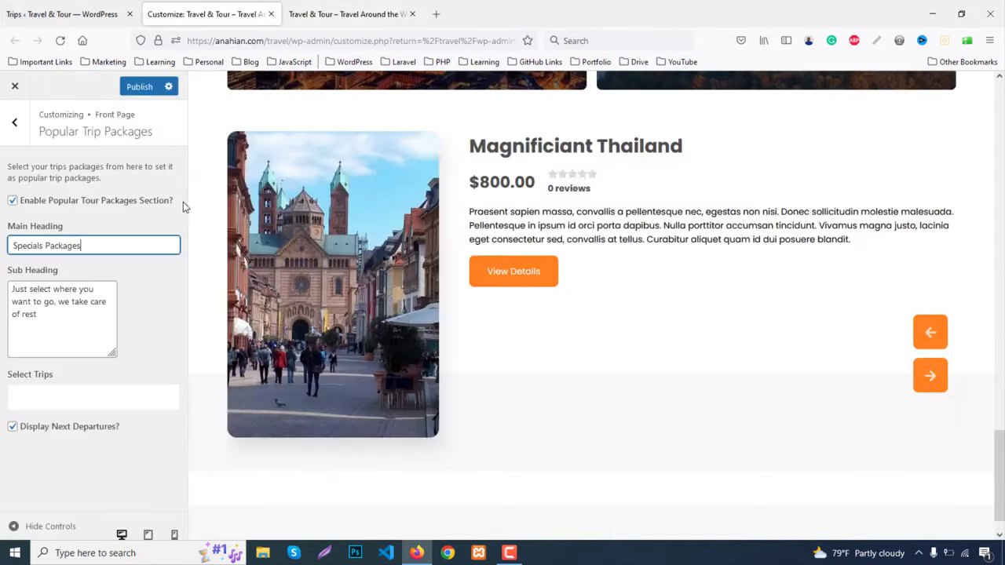
left_click(90, 325)
key("ctrl+a")
type("read latest news about various blog & travel.")
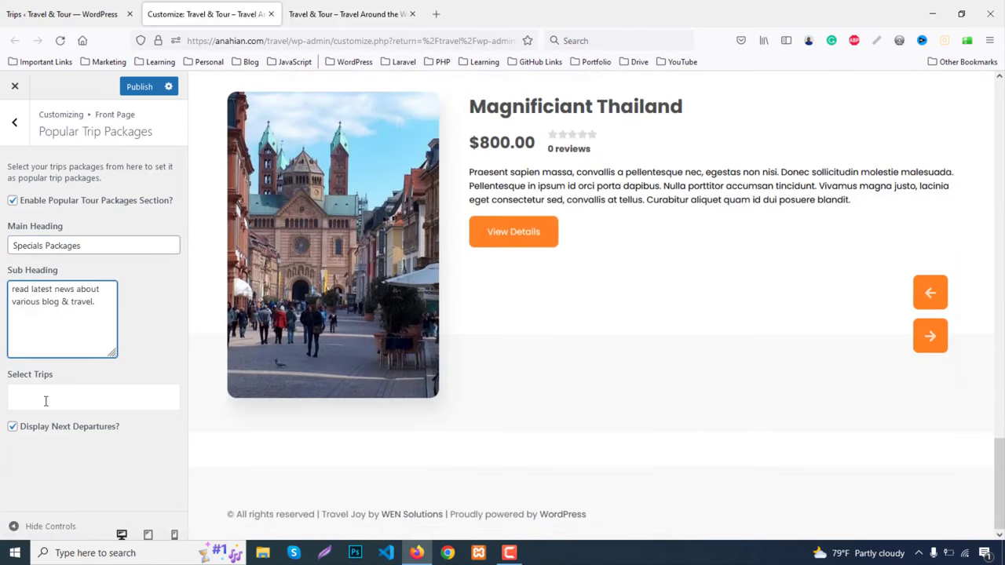
Select Beautifully Beaches in Mexico, Get Freaky on New York and Magnificiant Thailand; untick Display Next Departures
left_click(46, 401)
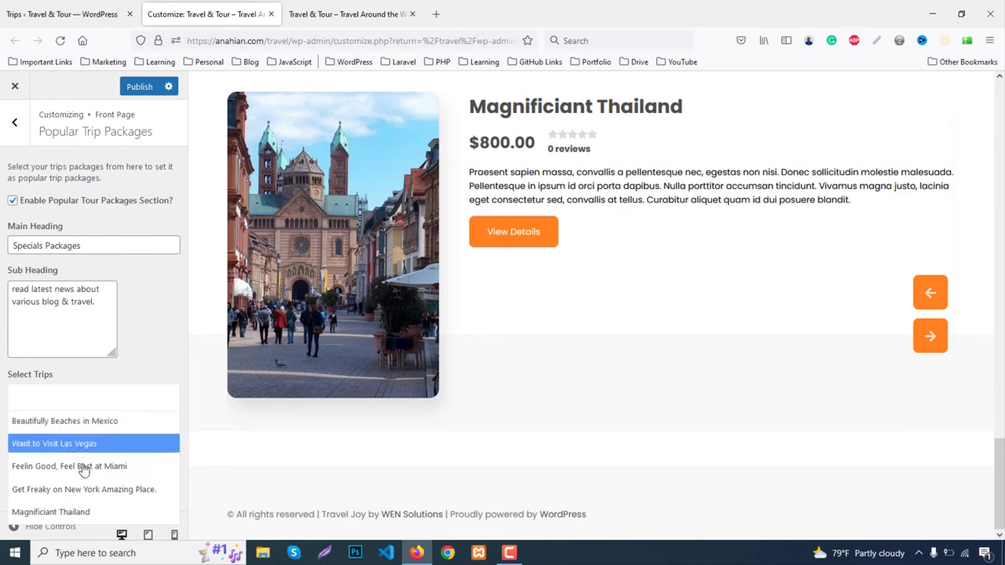
left_click(64, 424)
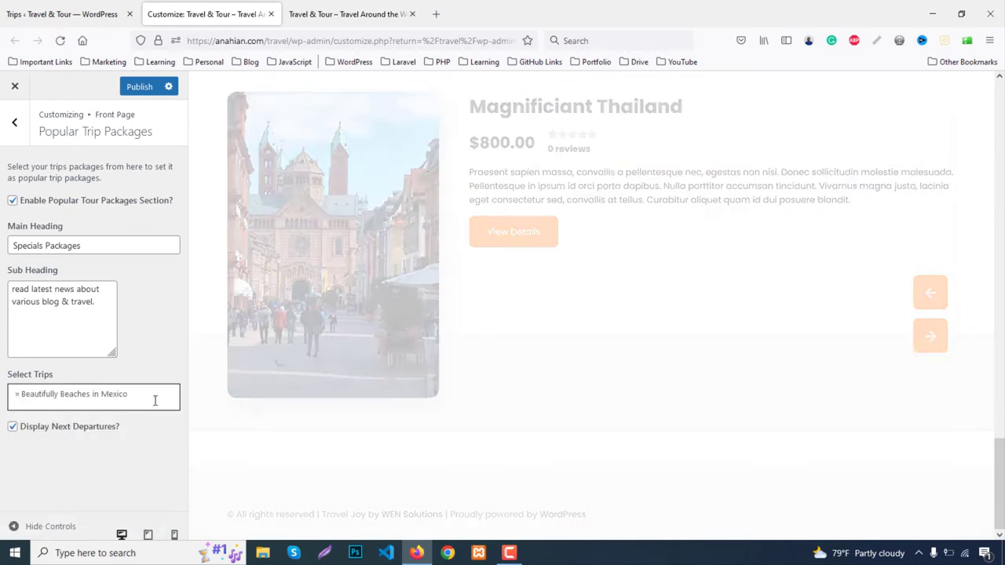
left_click(155, 400)
left_click(52, 489)
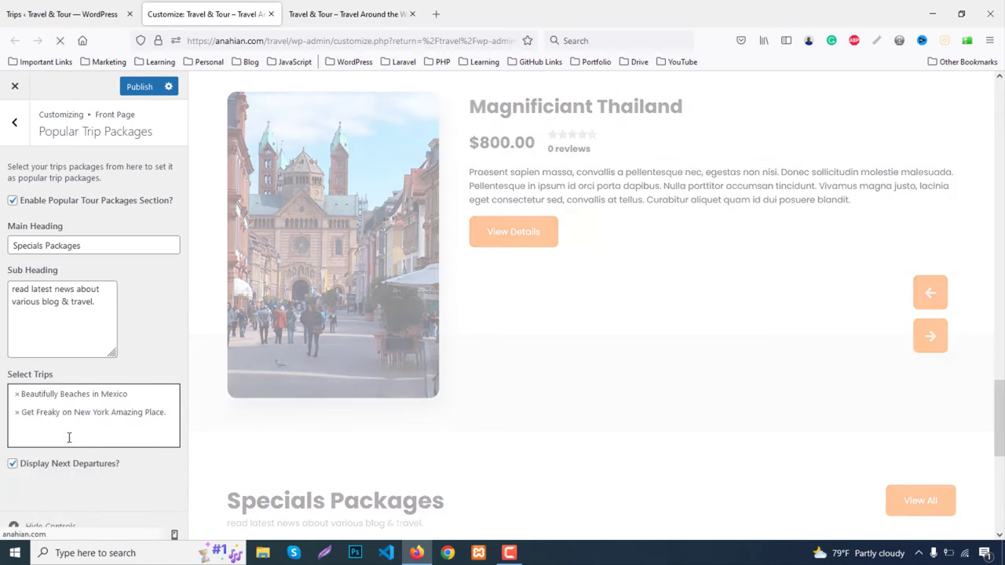
left_click(53, 440)
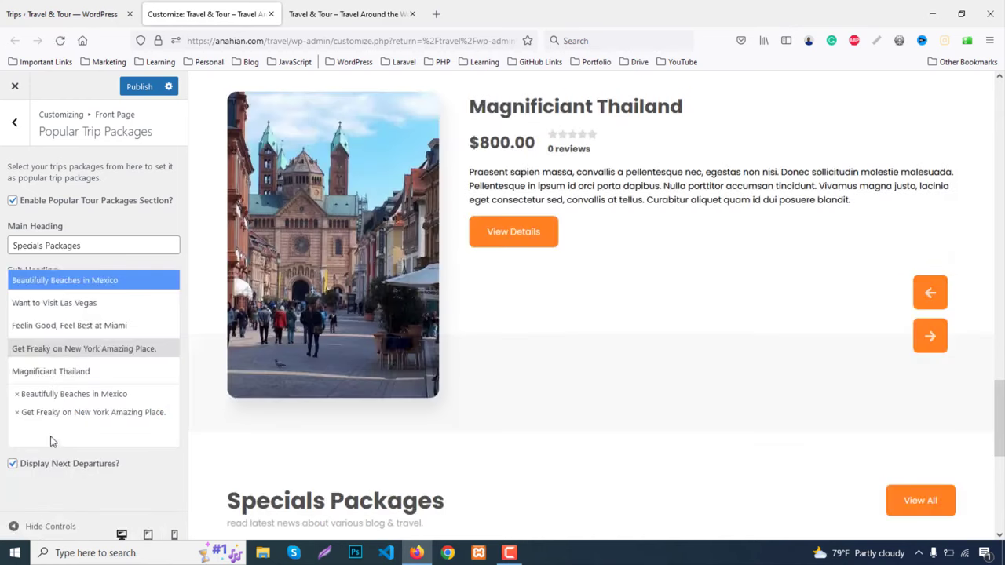
left_click(39, 374)
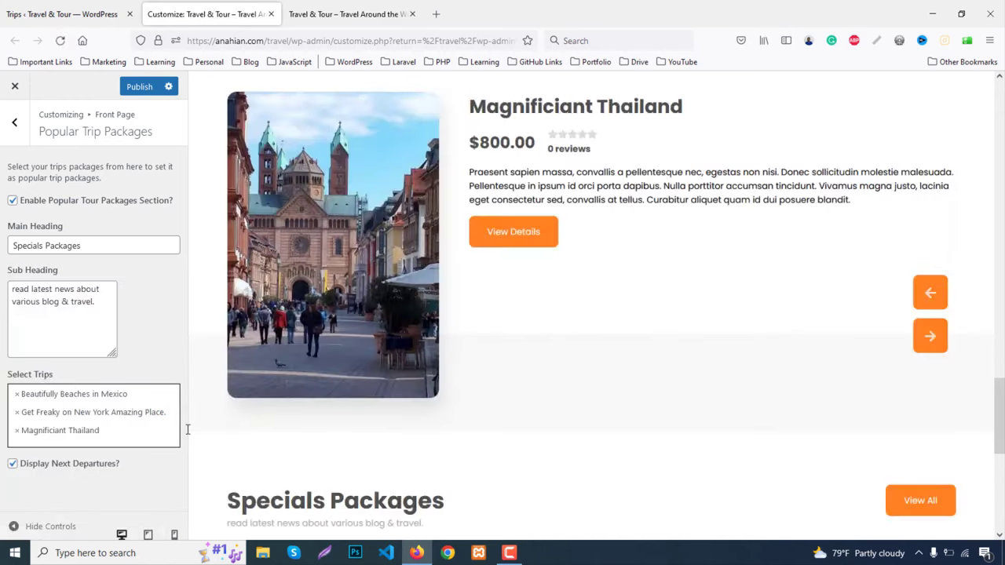
scroll(693, 366, "down", 3)
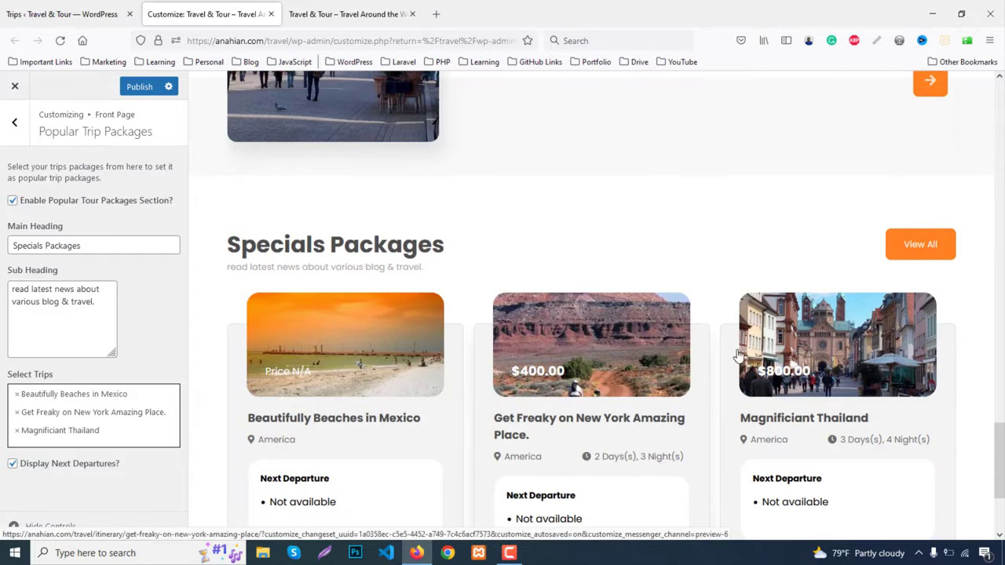
scroll(799, 336, "down", 2)
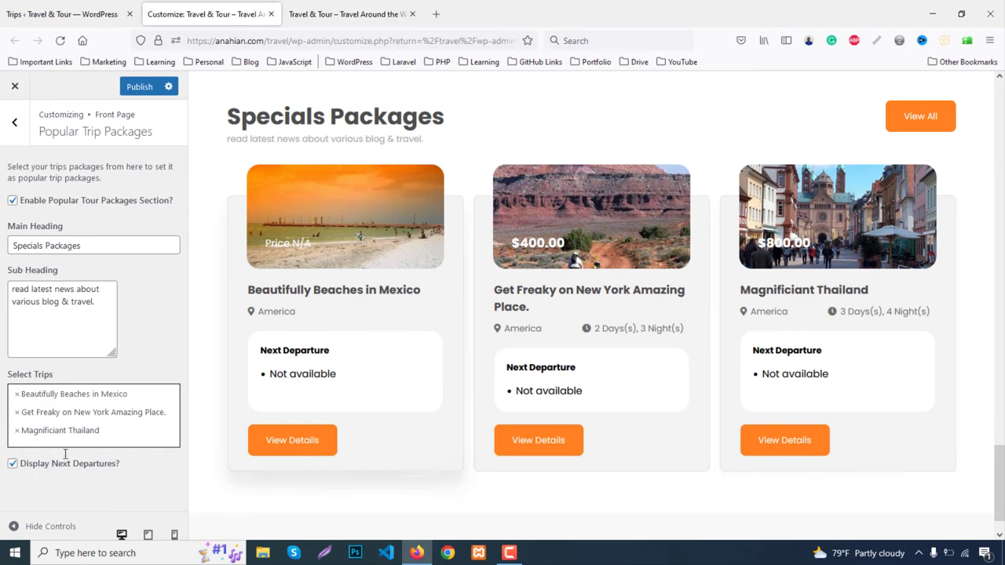
left_click(11, 465)
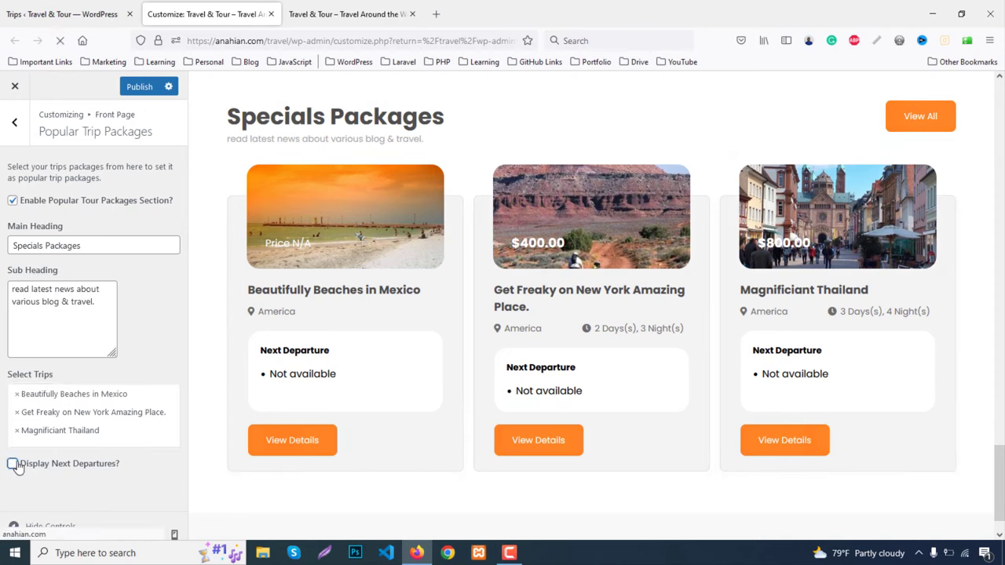
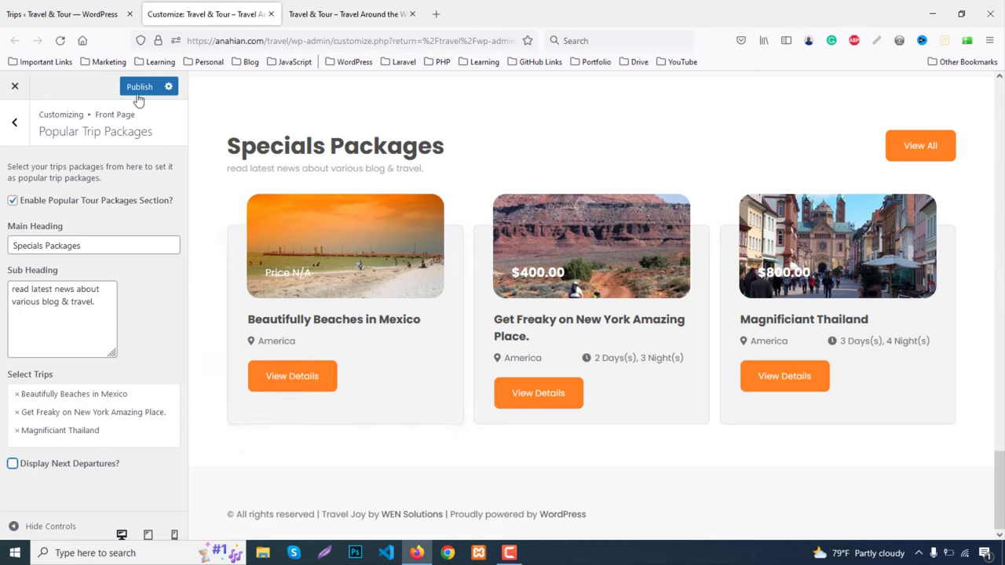
Publish the front-page Customizer changes and open the Beautifully Beaches in Mexico trip editor in a new tab
left_click(14, 122)
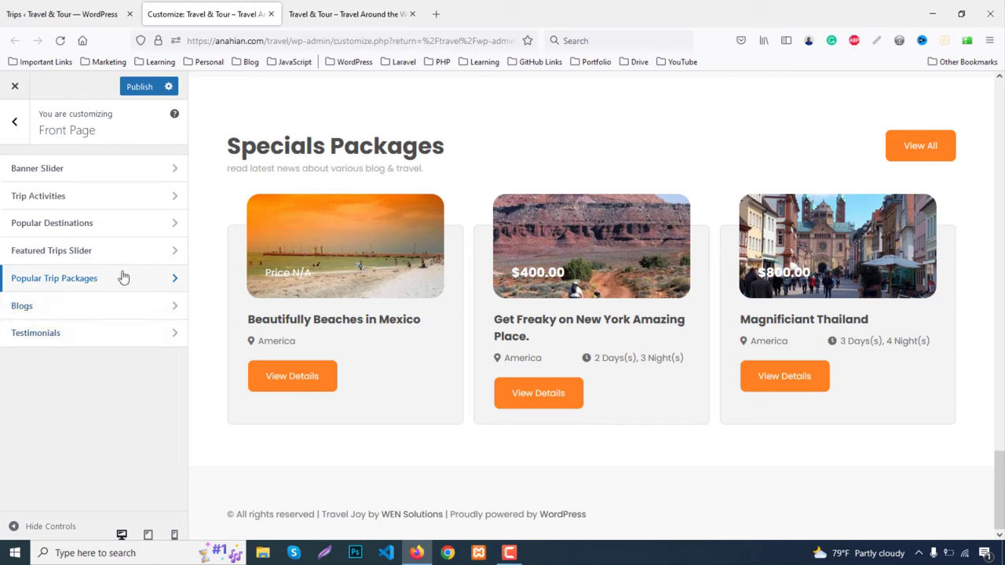
left_click(140, 87)
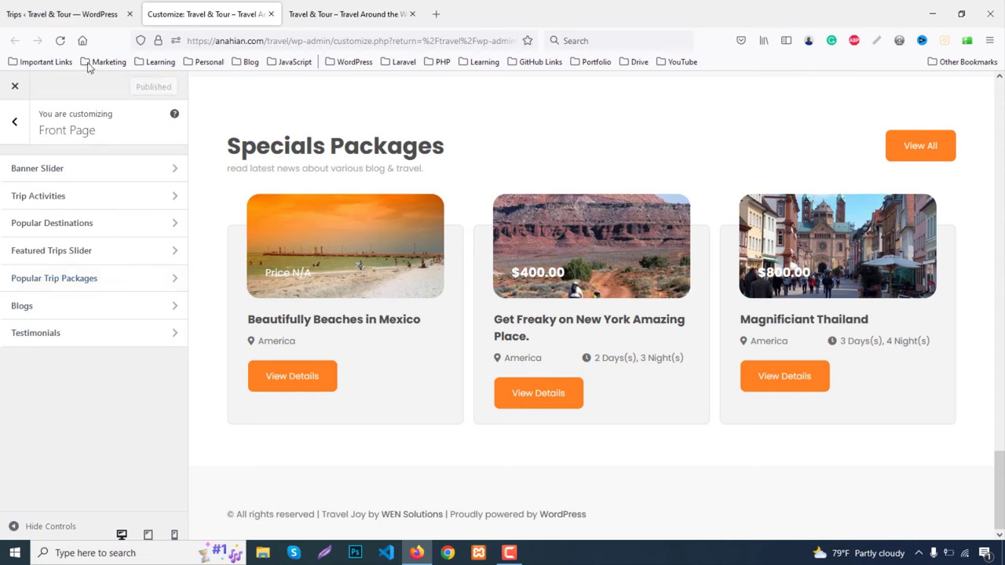
left_click(31, 13)
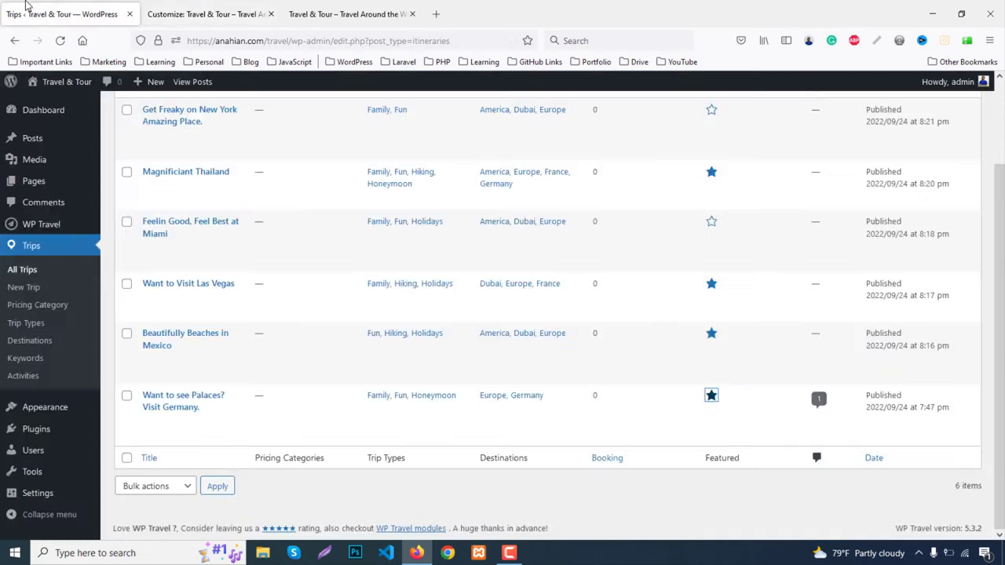
left_click(172, 6)
left_click(31, 14)
scroll(278, 299, "up", 2)
scroll(278, 298, "down", 2)
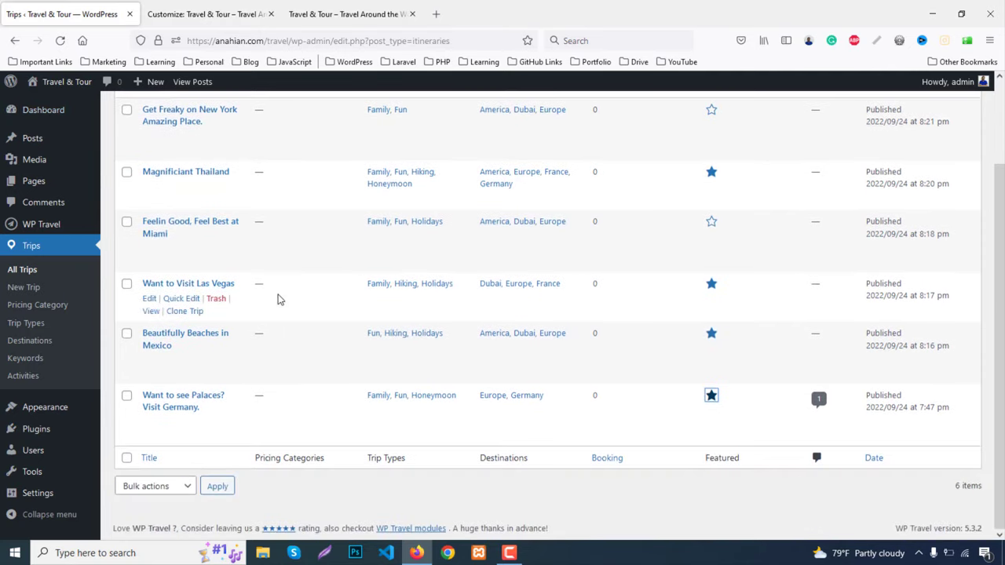
middle_click(151, 363)
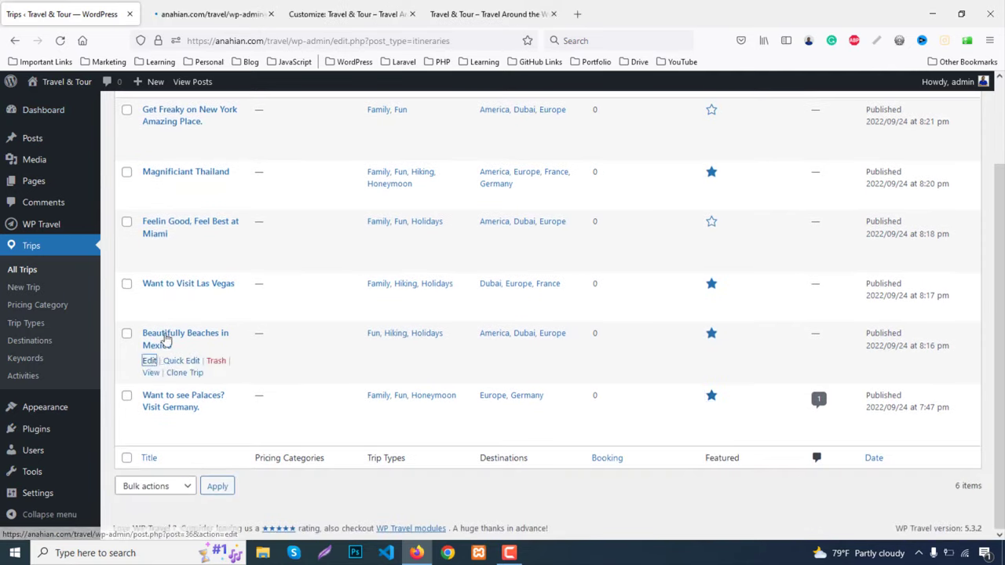
Add a Standard pricing to the trip with a group size of 1 to 5 people
left_click(187, 11)
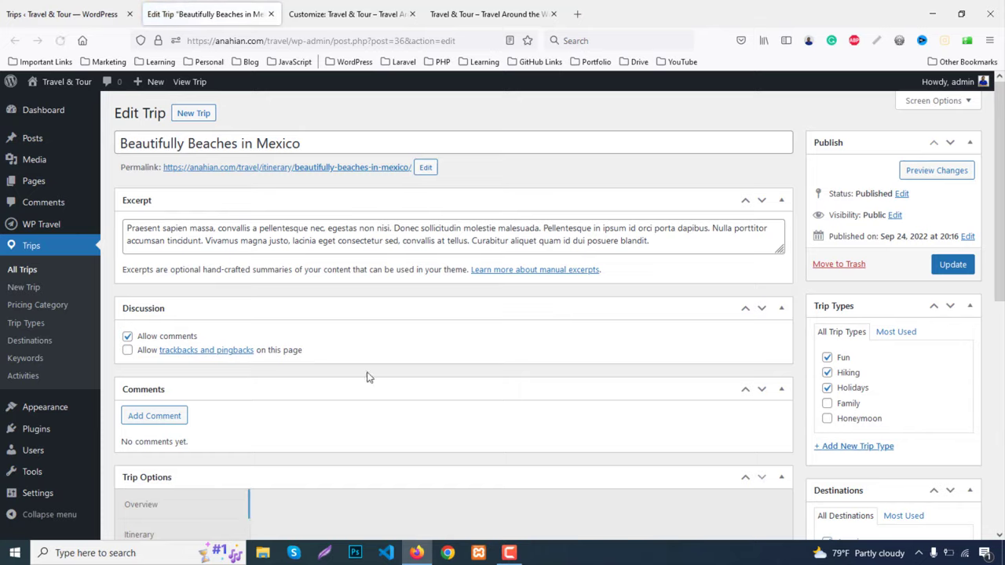
scroll(366, 374, "down", 3)
scroll(212, 427, "down", 1)
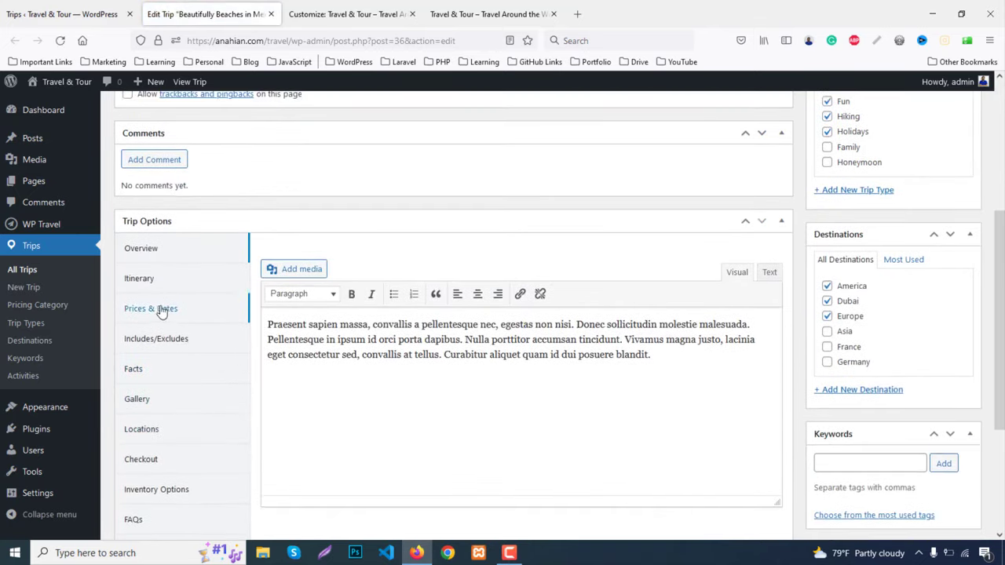
left_click(161, 310)
left_click(304, 313)
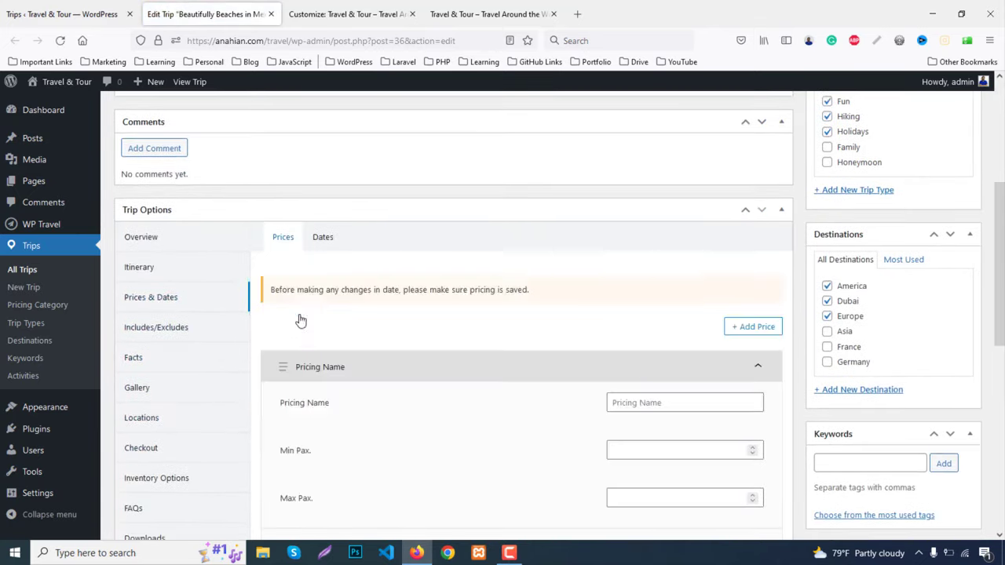
left_click(675, 403)
type("s")
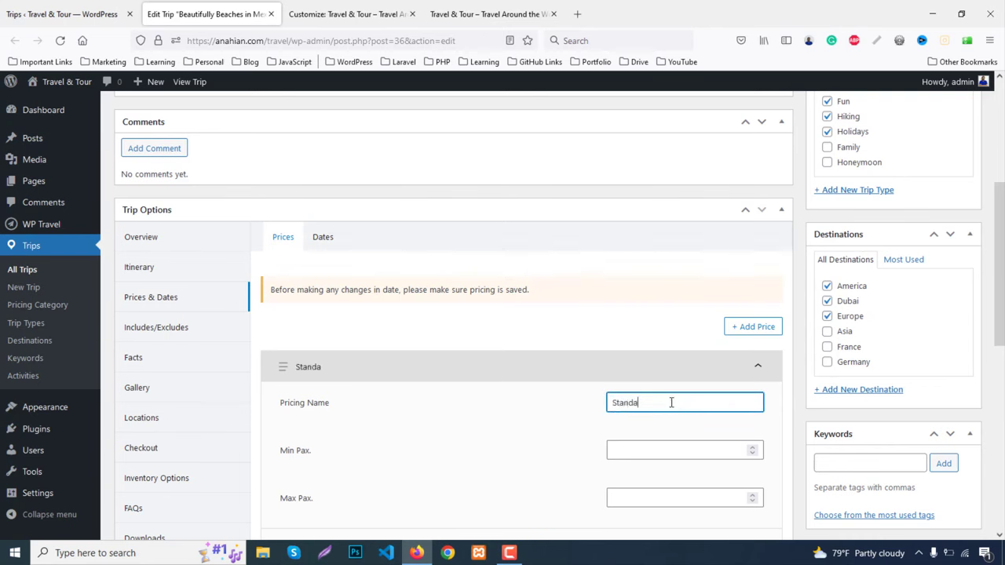
scroll(740, 421, "down", 3)
left_click(644, 264)
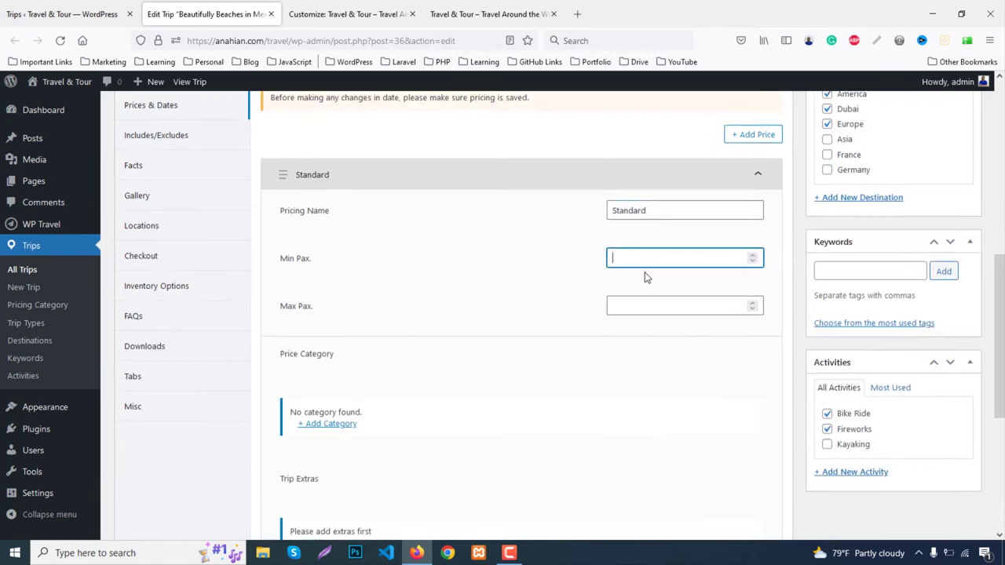
type("1")
left_click(650, 302)
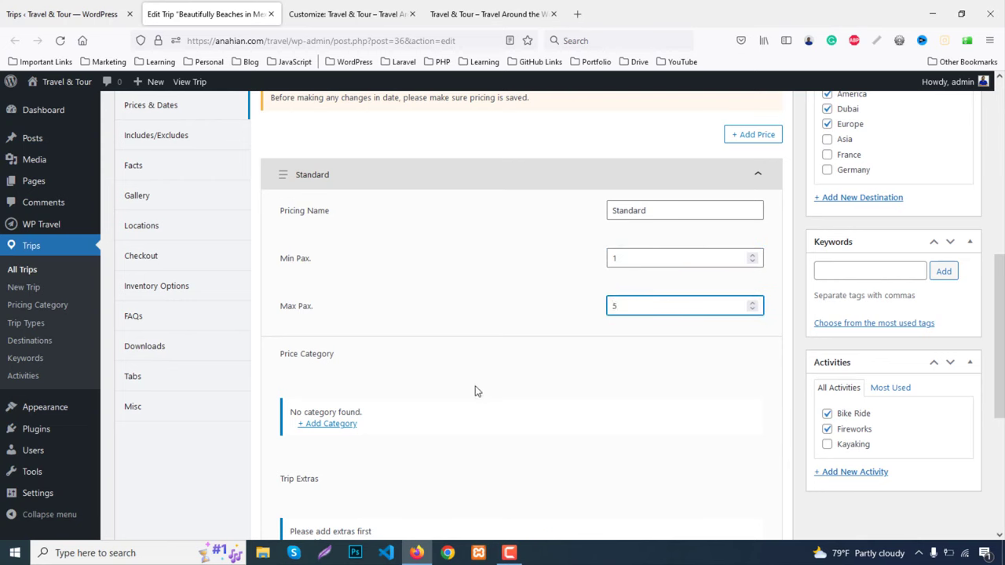
type("5")
scroll(475, 391, "down", 2)
Add the Standard price category to that pricing with a price of 450
left_click(330, 294)
scroll(638, 307, "down", 1)
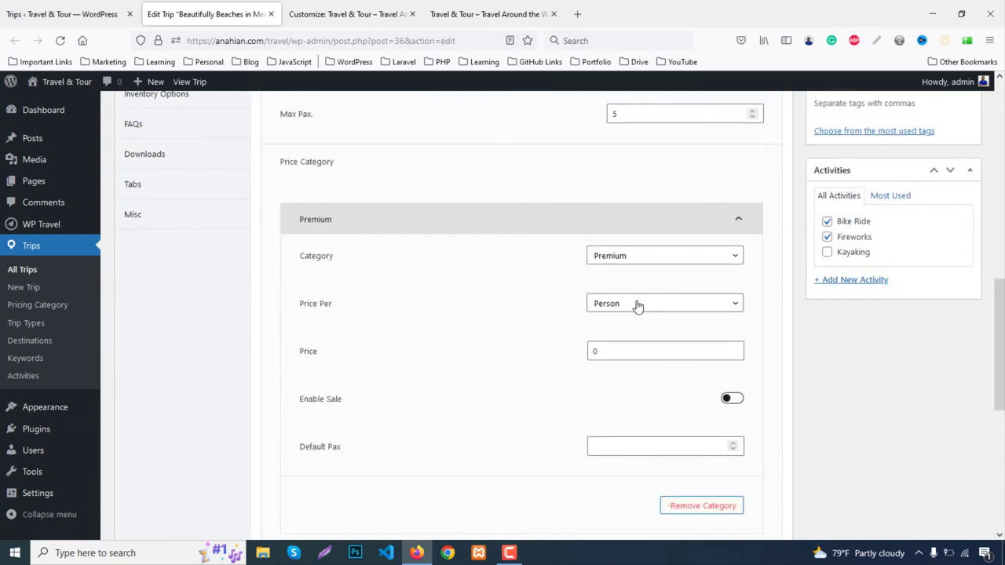
left_click(615, 255)
left_click(608, 308)
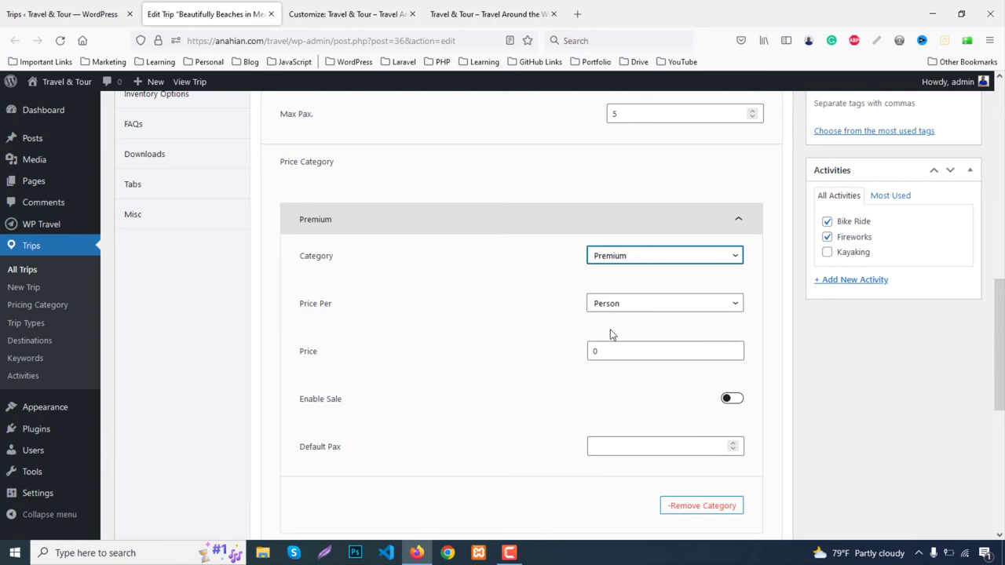
left_click(615, 351)
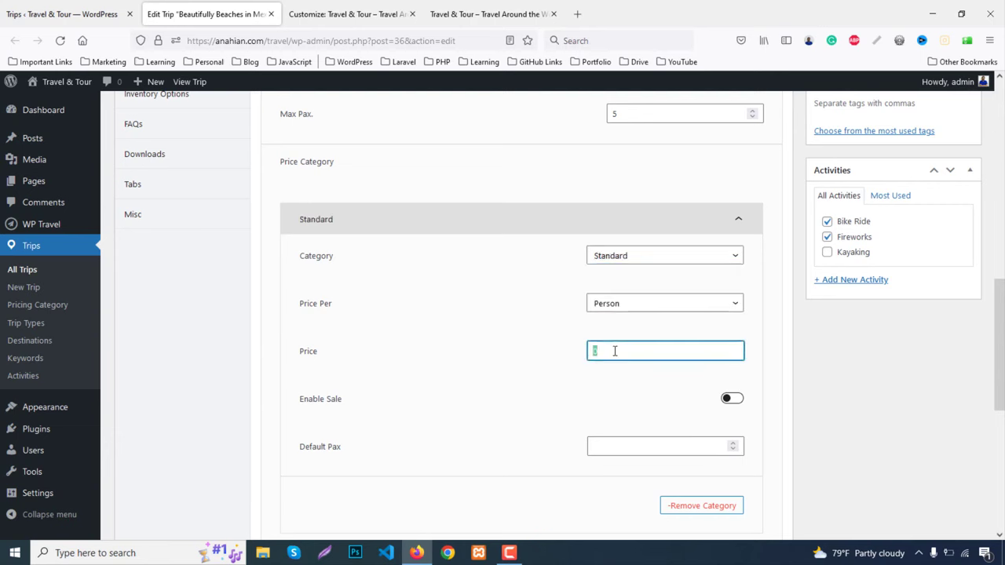
scroll(699, 384, "down", 2)
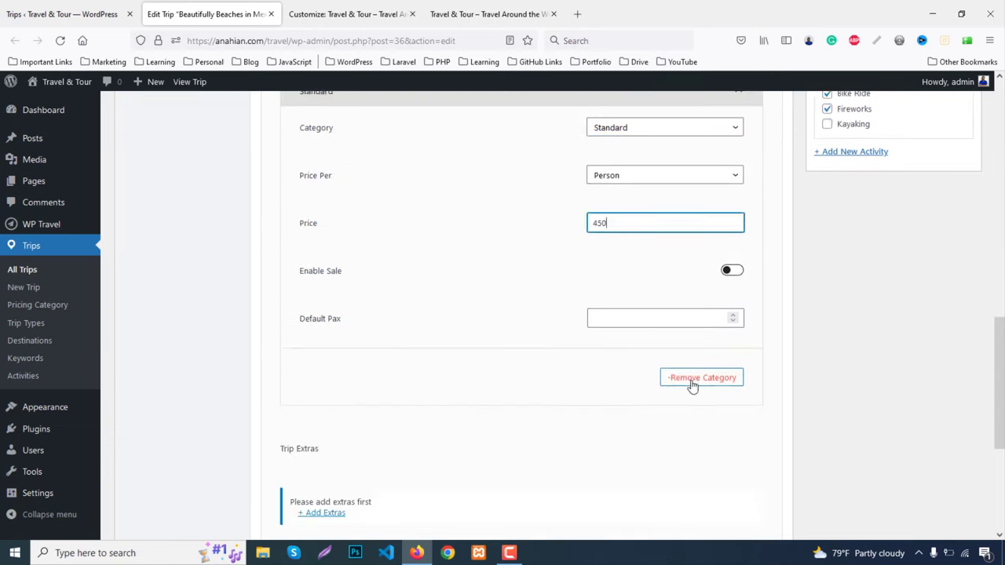
scroll(352, 228, "up", 5)
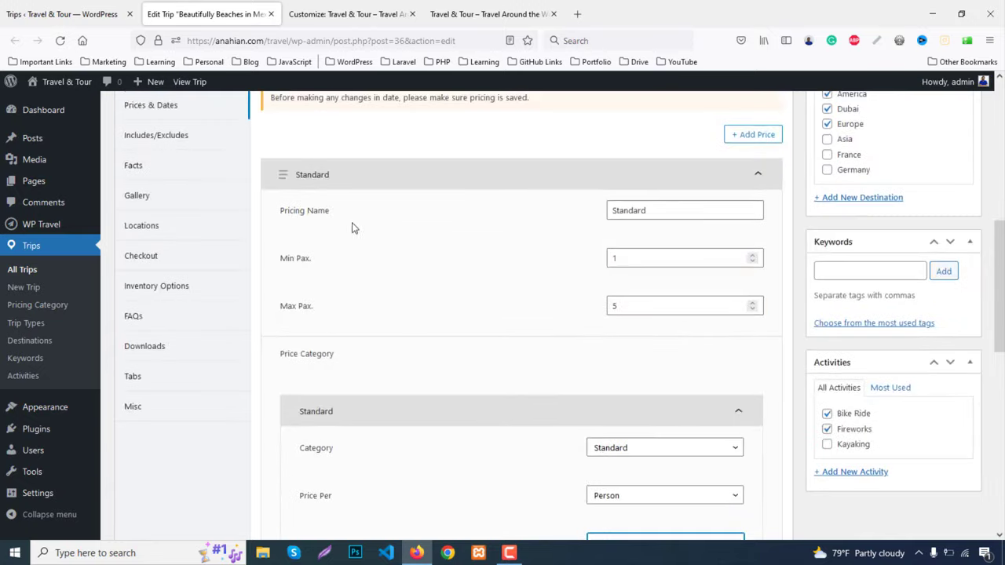
scroll(328, 173, "up", 2)
Set the trip duration to 6 days and 7 nights, save the changes and update the trip
left_click(325, 173)
scroll(590, 350, "down", 2)
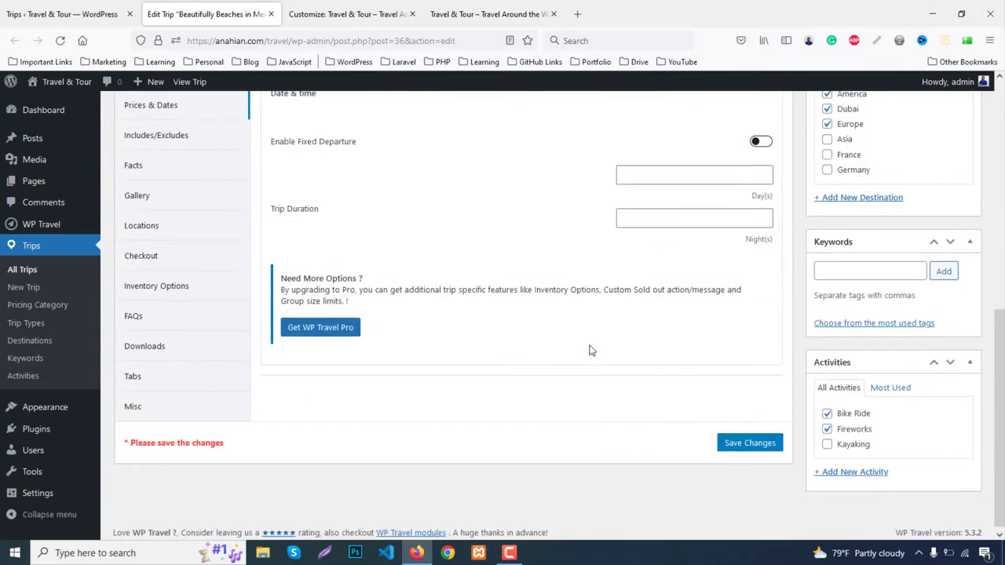
left_click(665, 178)
left_click(666, 219)
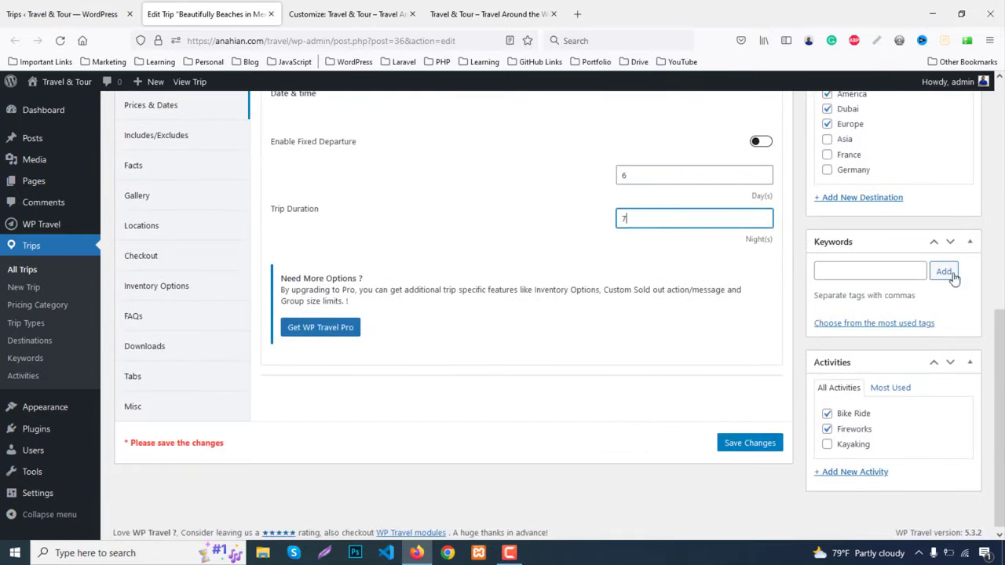
scroll(961, 277, "up", 4)
scroll(712, 412, "down", 4)
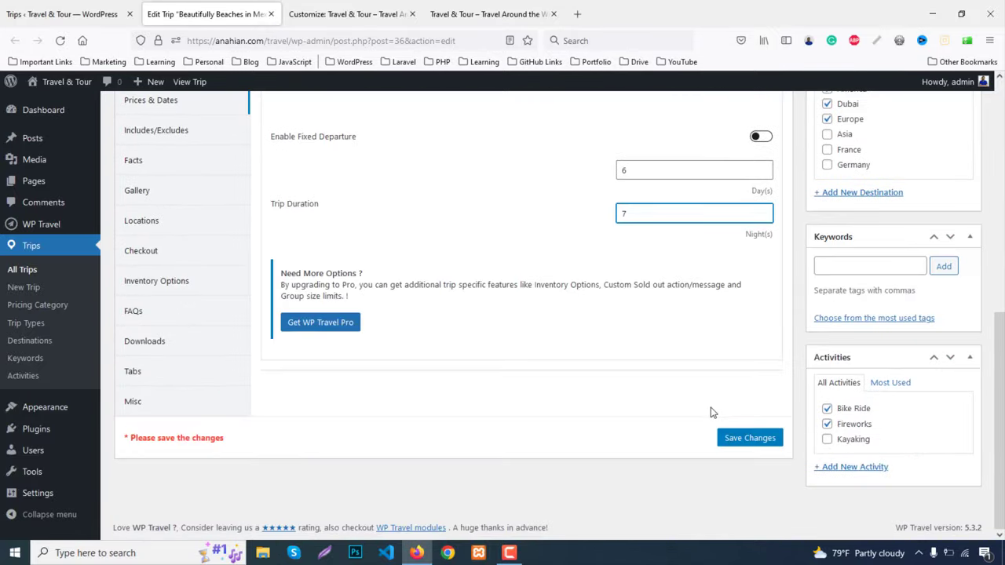
left_click(750, 438)
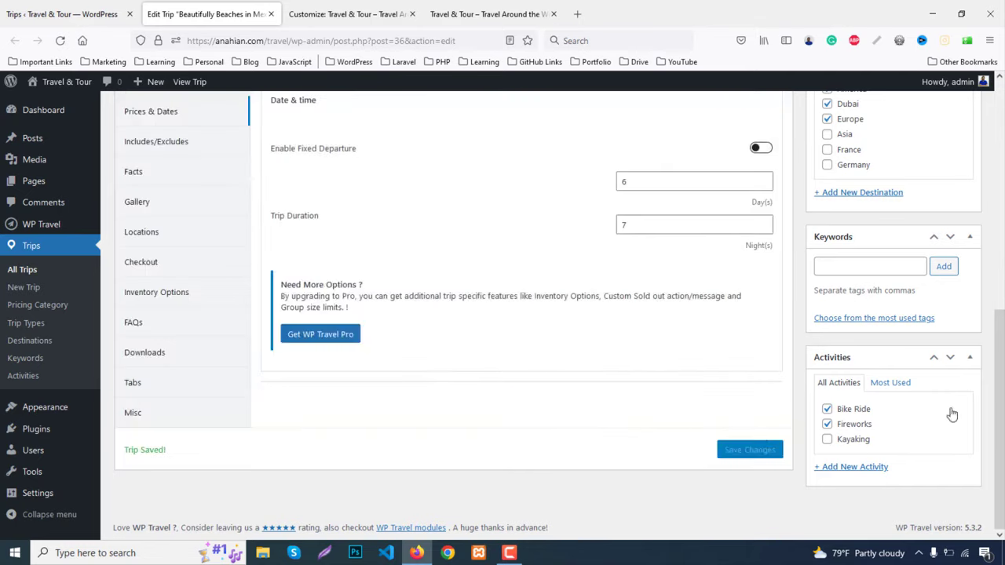
scroll(952, 413, "up", 6)
left_click(952, 265)
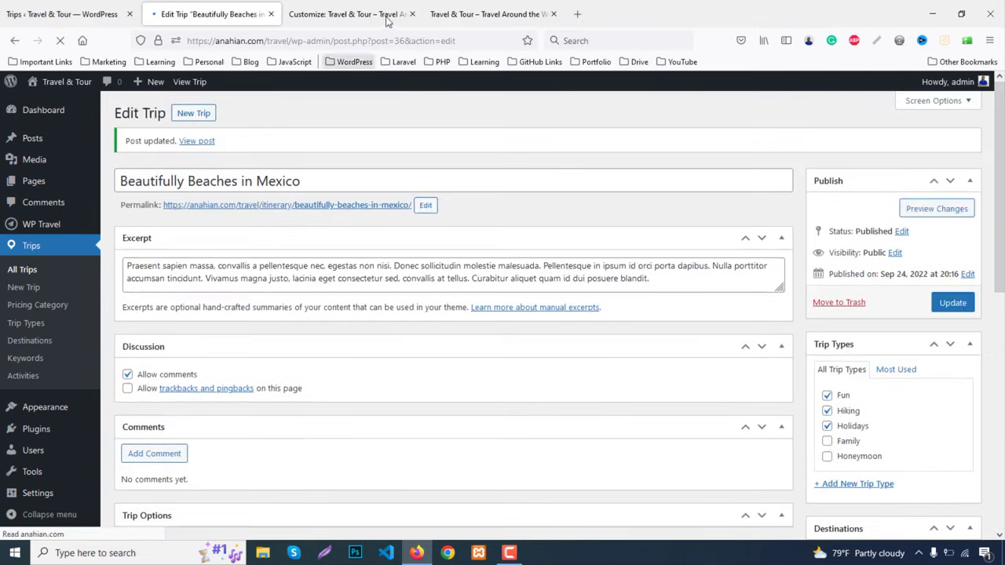
Reload the Customizer preview to confirm the Mexico trip card shows $450.00 and 6 Days, 7 Nights
left_click(372, 9)
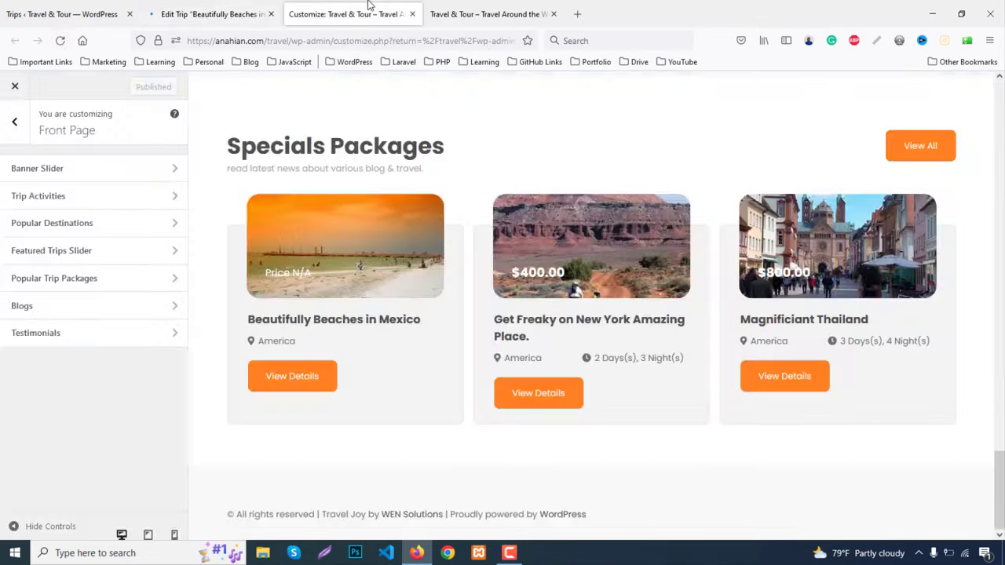
key("F5")
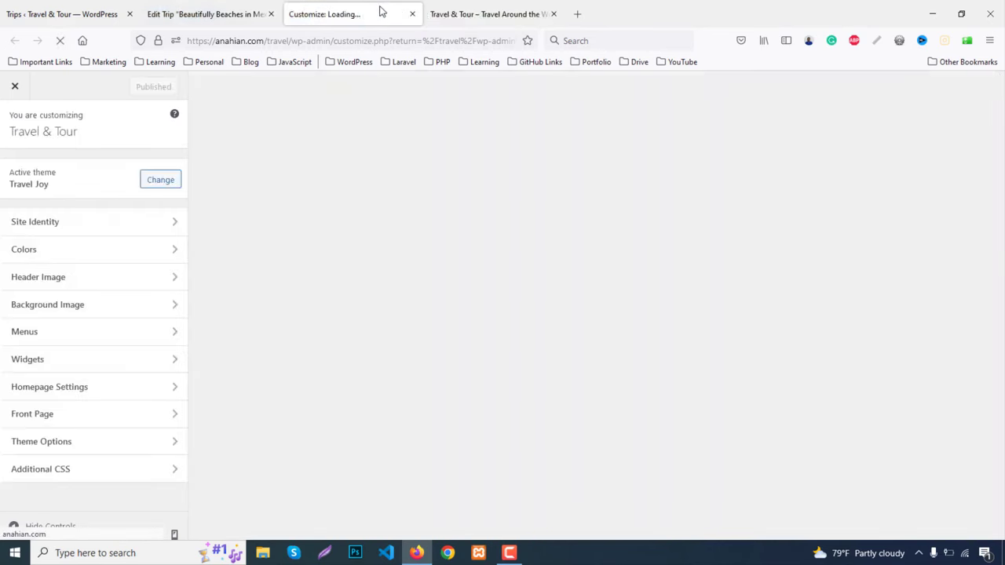
scroll(572, 309, "down", 3)
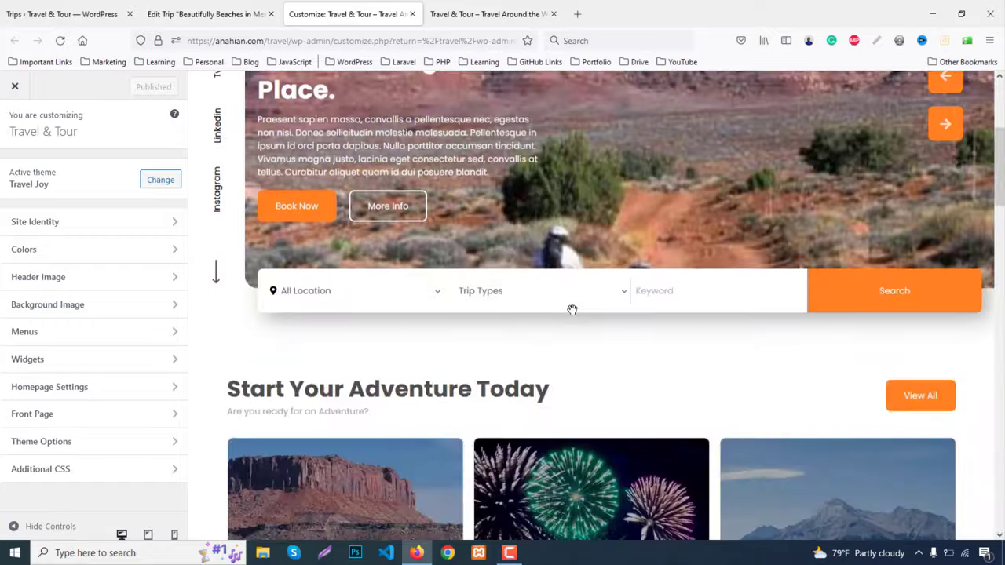
scroll(572, 310, "down", 15)
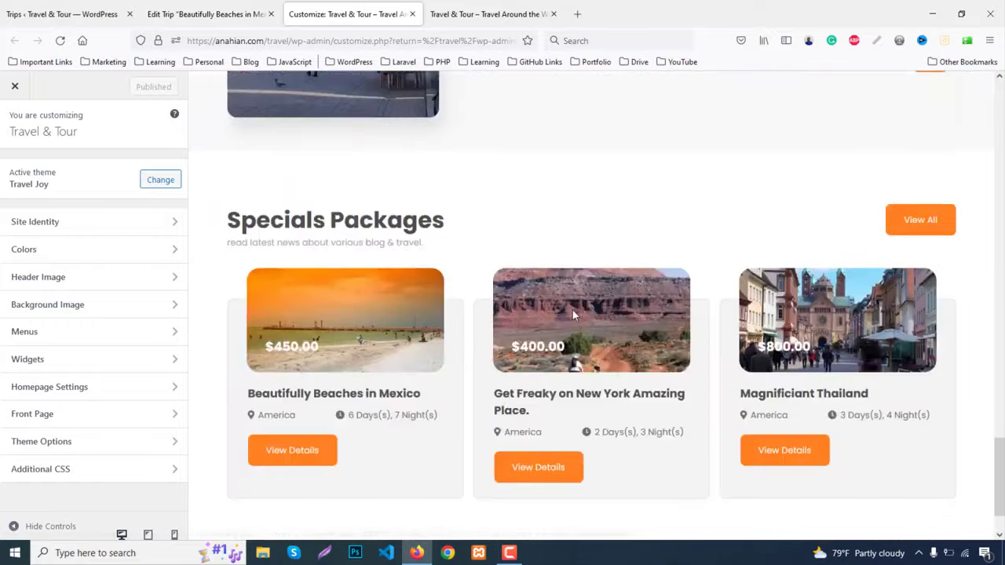
scroll(572, 310, "down", 2)
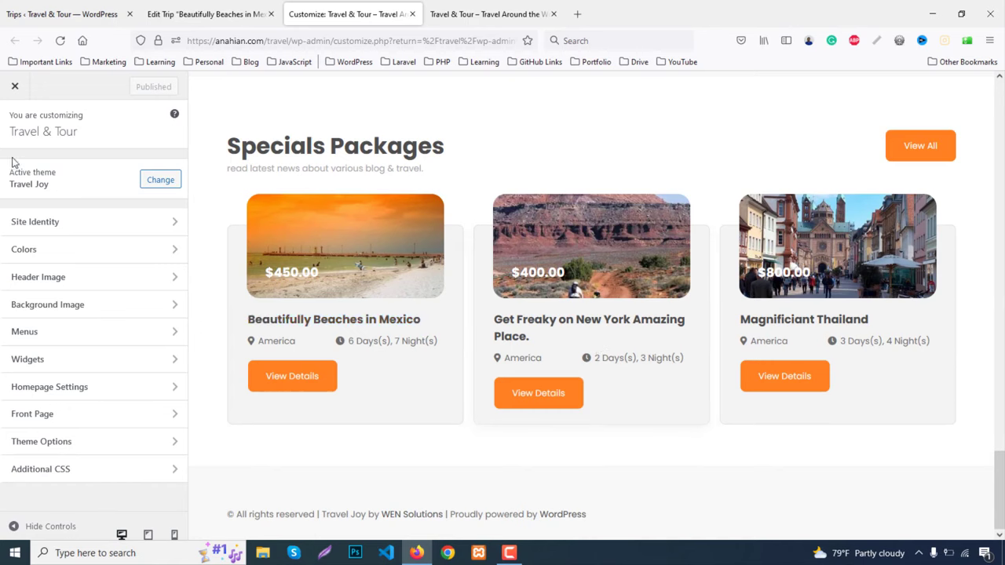
left_click(79, 416)
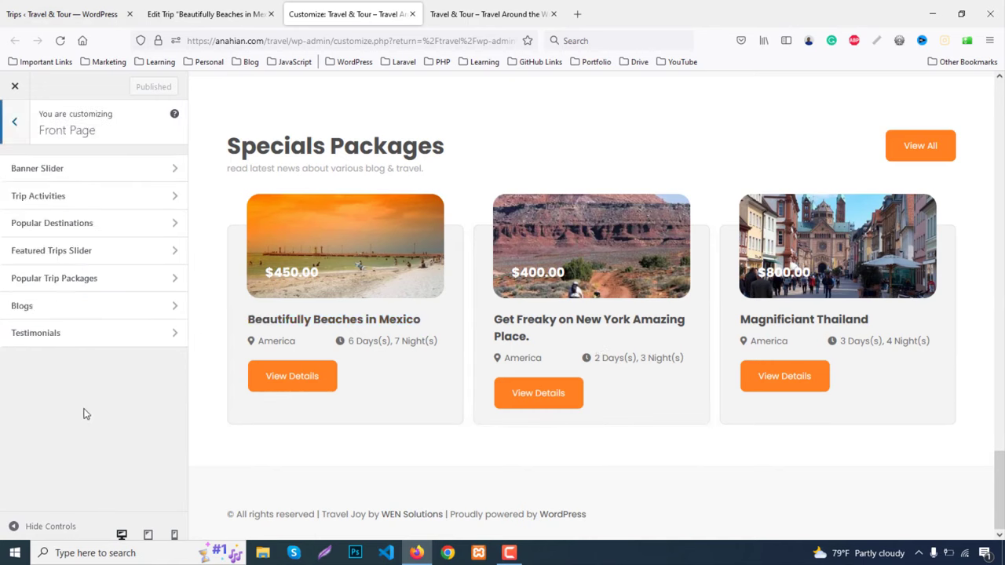
left_click(461, 14)
scroll(144, 423, "down", 7)
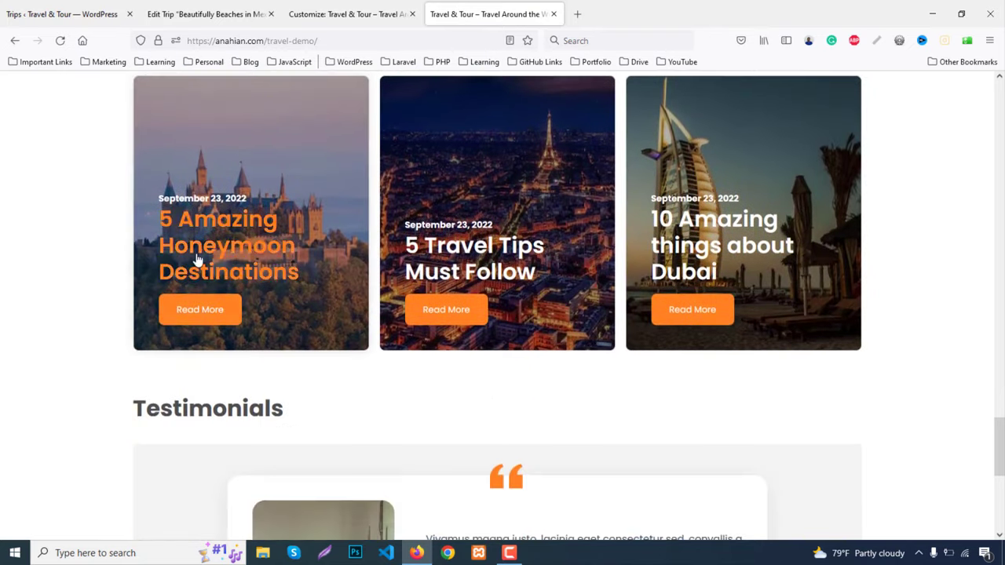
Open the 5 Amazing Honeymoon Destinations post, select its title, and return to the Trips list
left_click(197, 261)
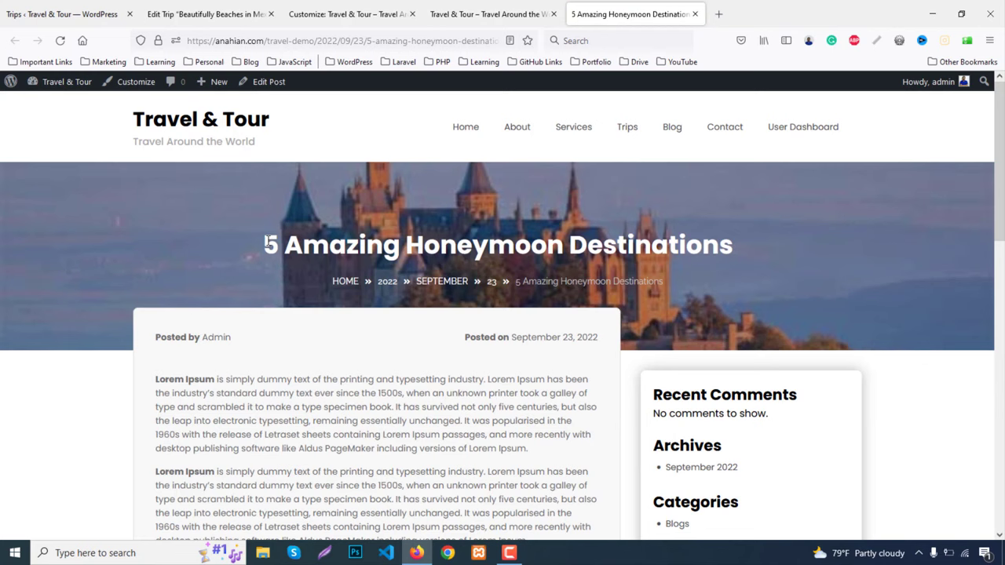
left_click_drag(266, 244, 772, 238)
key("ctrl+c")
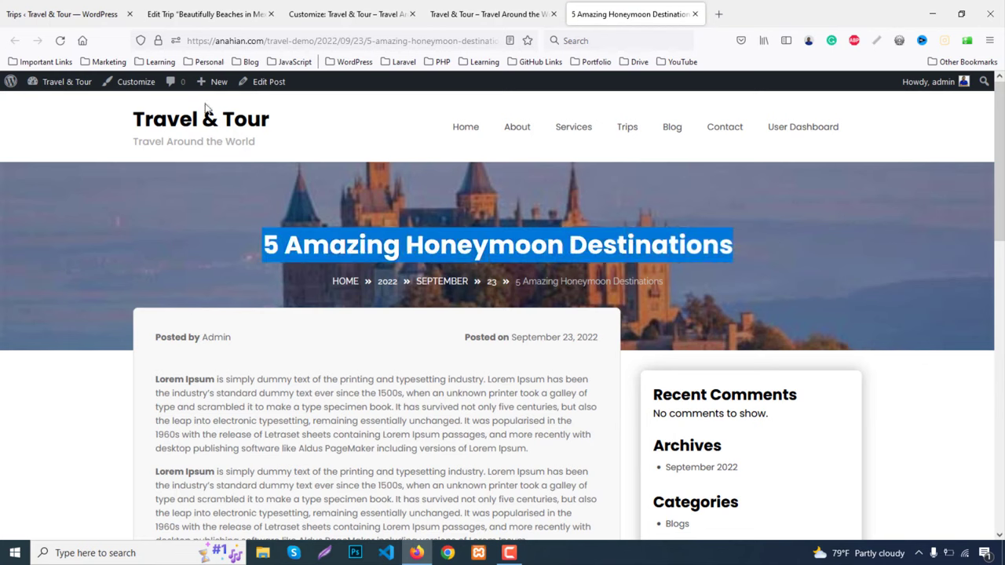
left_click(45, 13)
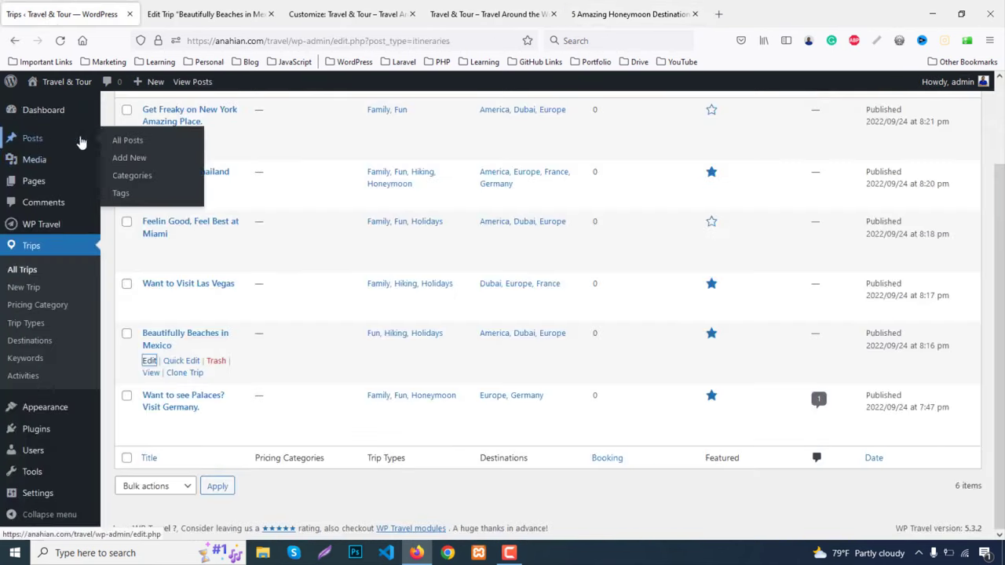
Add the Blogs and Reviews post categories and open two new-post editors in background tabs
left_click(146, 181)
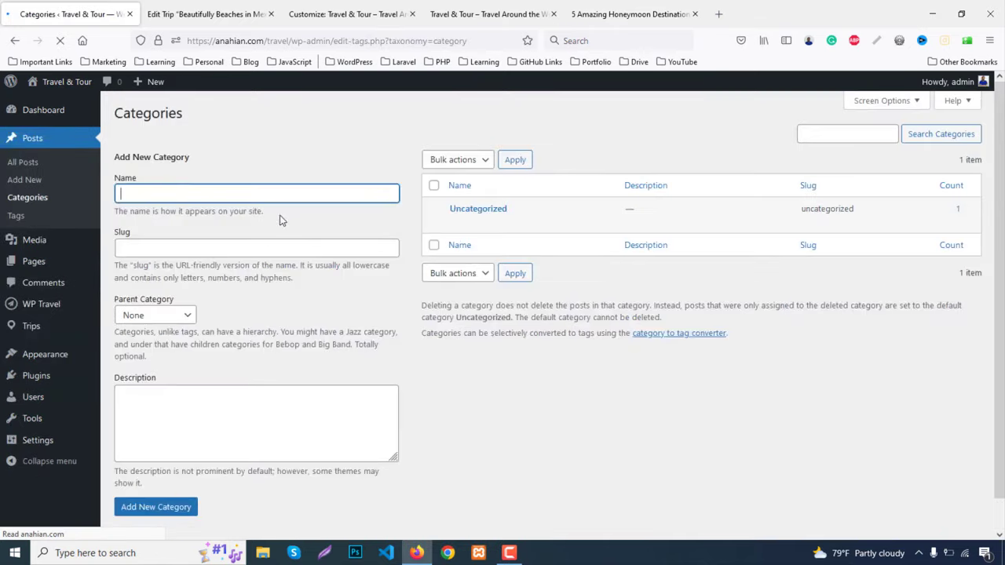
left_click(248, 198)
type("Post")
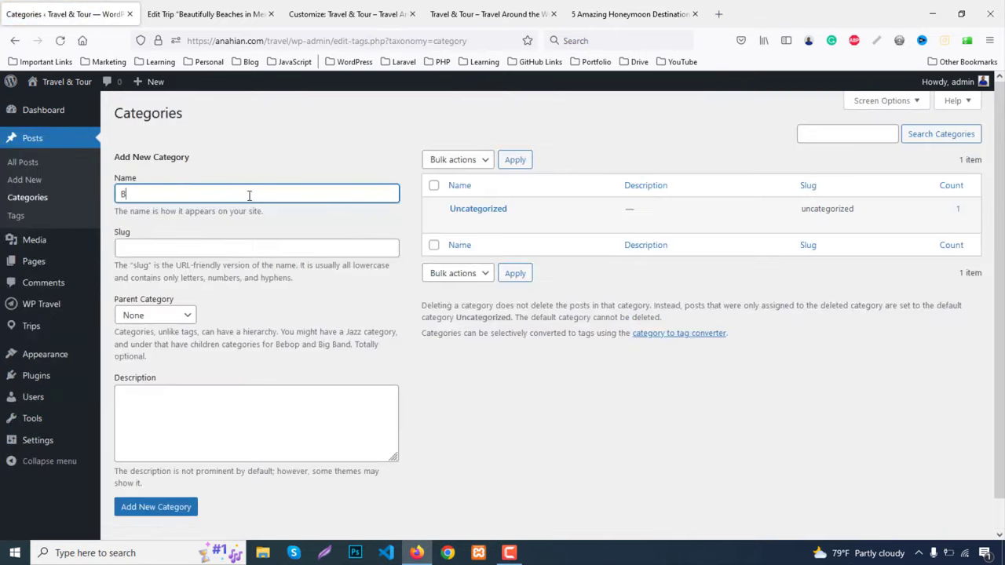
key("Return")
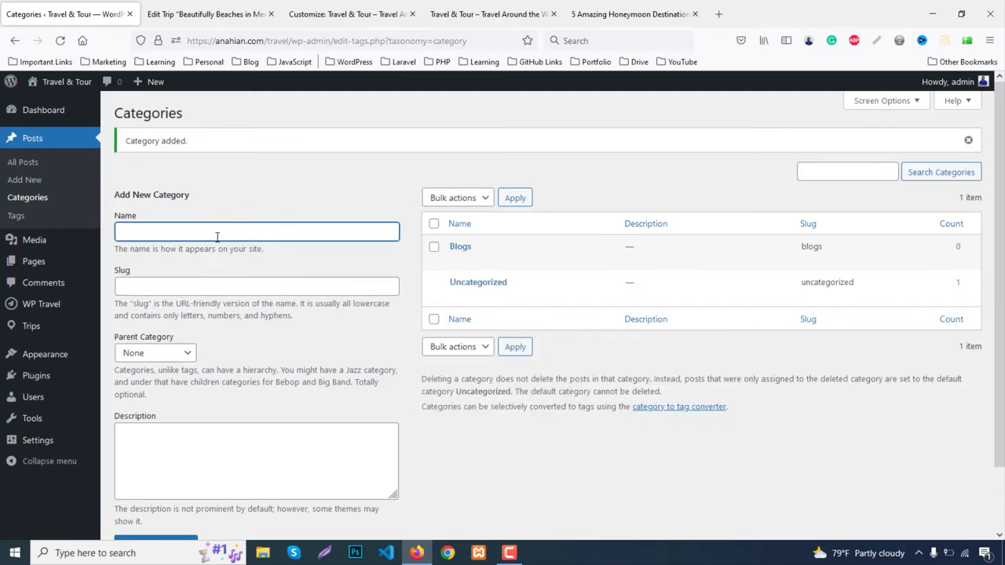
type("Reviews")
scroll(141, 376, "down", 2)
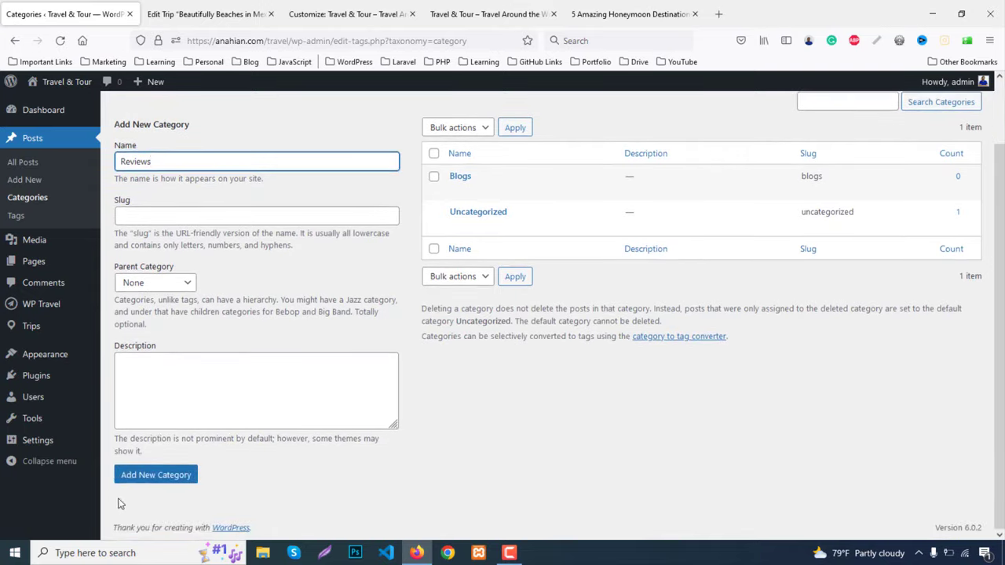
left_click(139, 480)
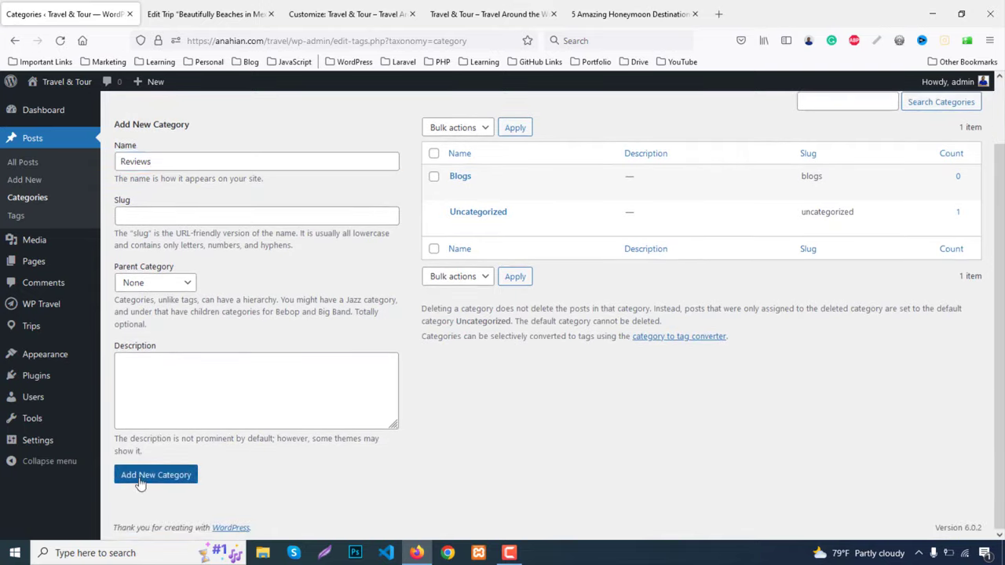
middle_click(24, 180)
middle_click(24, 180)
Title the first new post '5 Amazing Honeymoon Destinations' and close the published honeymoon post
middle_click(24, 179)
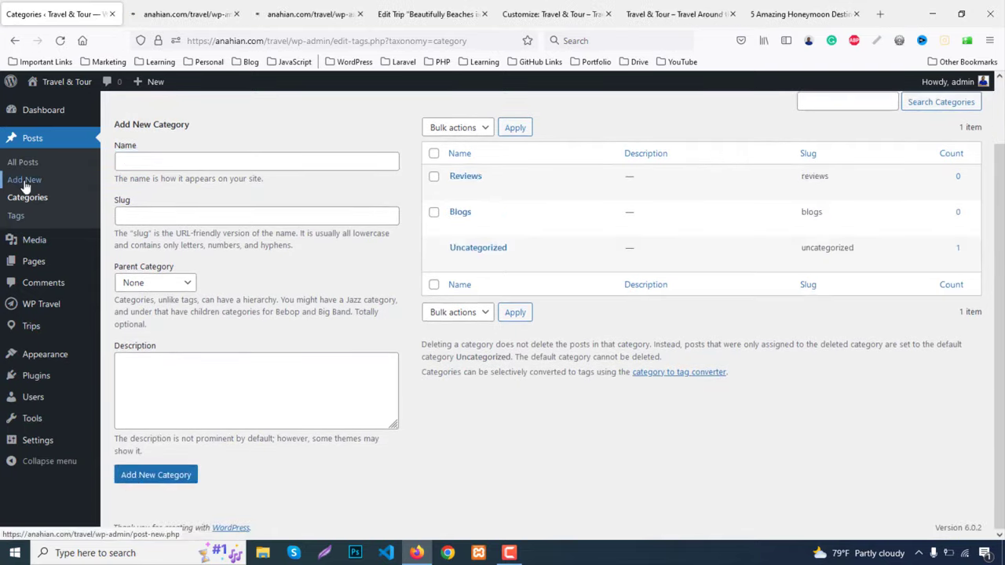
key("ctrl+Tab")
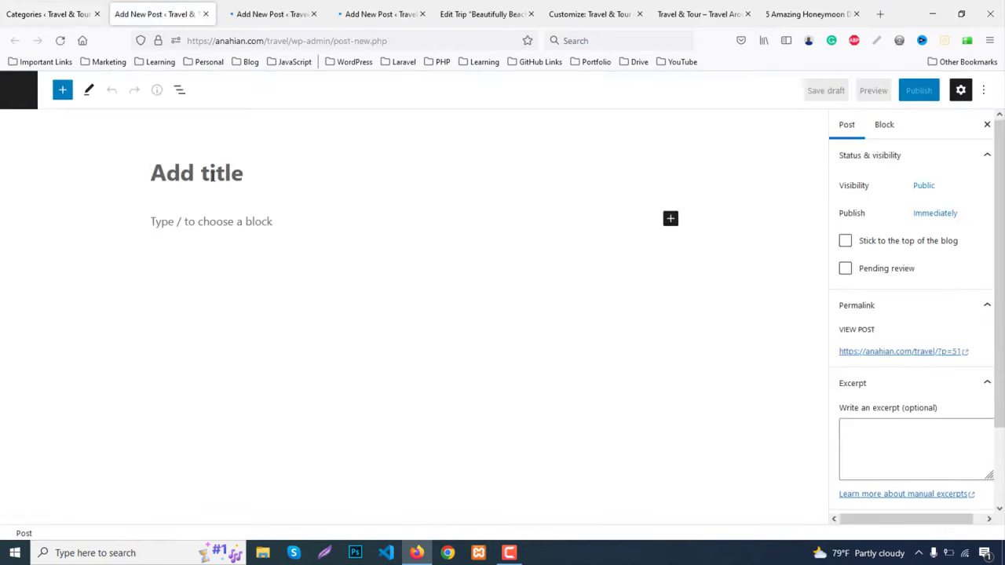
left_click(217, 179)
key("ctrl+v")
key("ctrl+z")
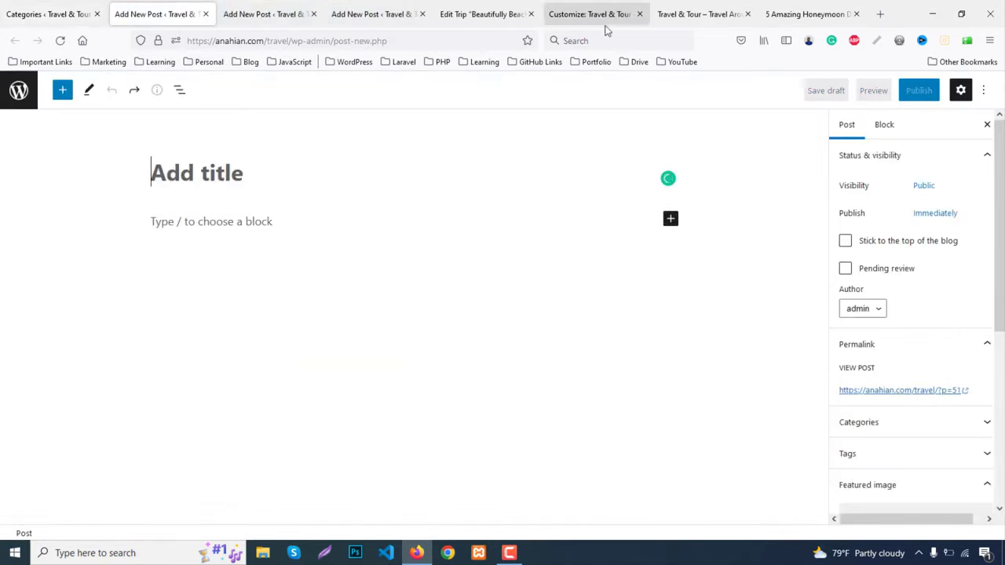
left_click(588, 45)
key("ctrl+v")
key("ctrl+a")
key("ctrl+c")
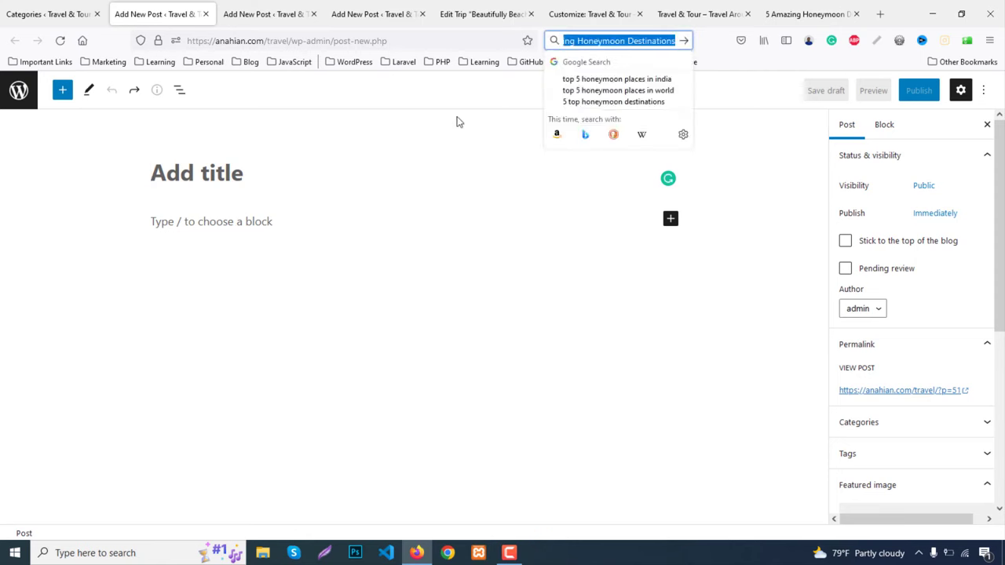
left_click(242, 176)
key("ctrl+v")
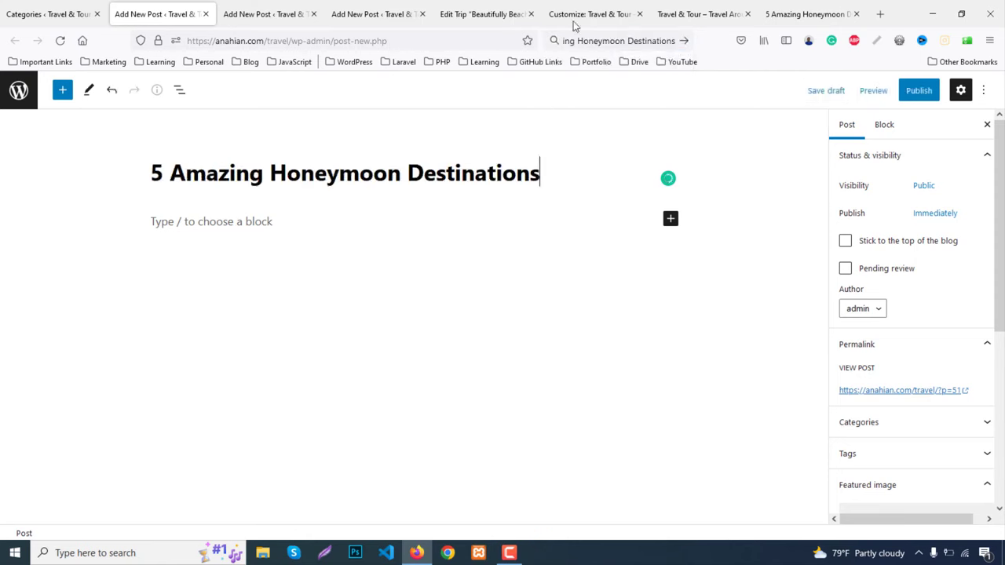
left_click(799, 14)
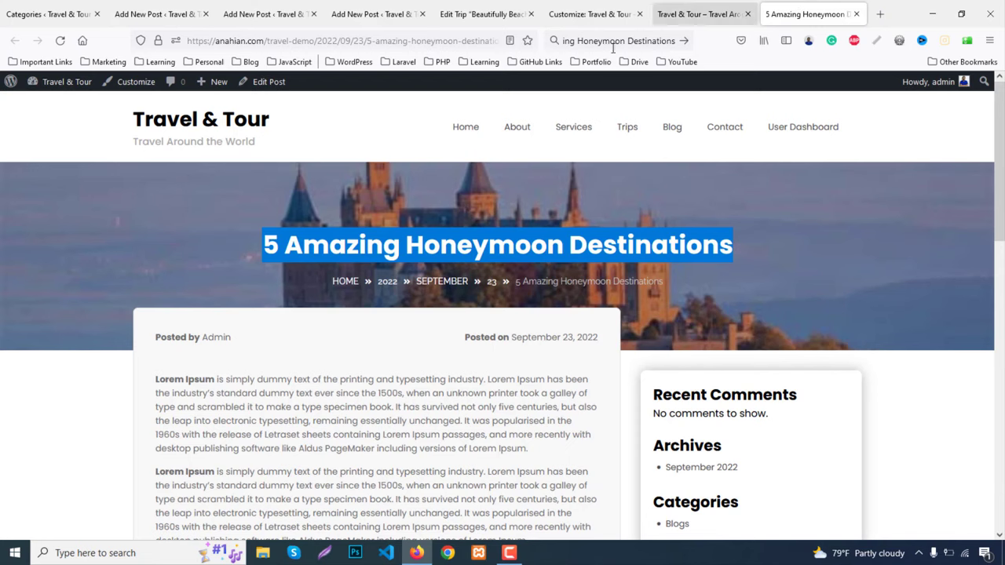
middle_click(824, 10)
Copy the heading from the published travel tips post and title a new post '5 Travel Tips Must Follow'
scroll(457, 209, "down", 1)
middle_click(458, 209)
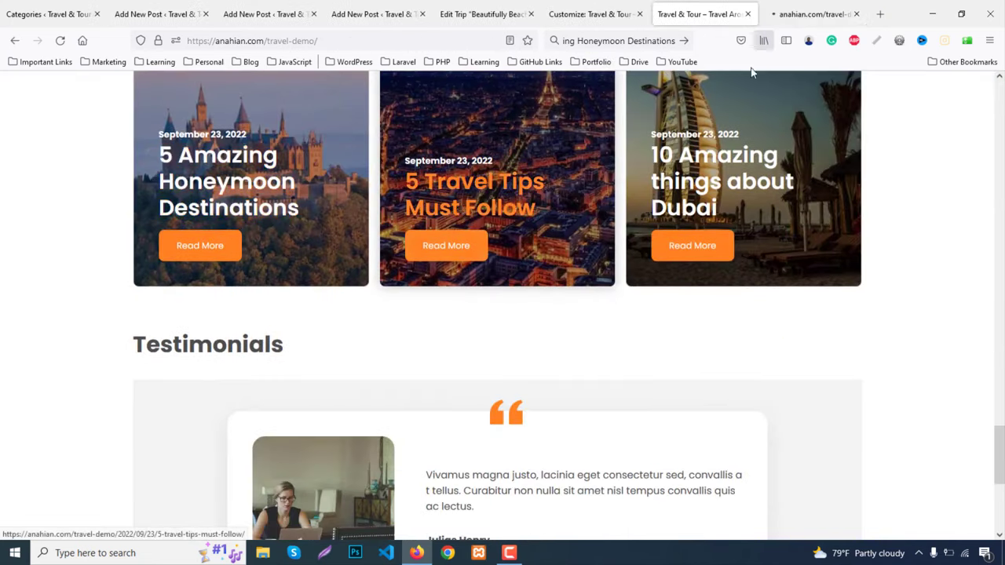
middle_click(692, 161)
left_click(708, 11)
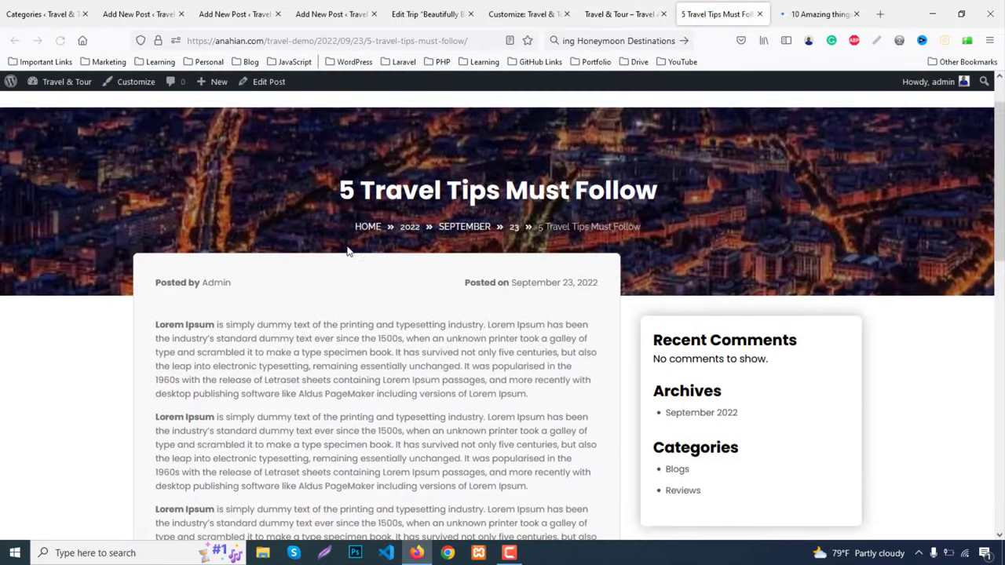
scroll(348, 251, "up", 1)
left_click_drag(339, 243, 658, 244)
key("ctrl+c")
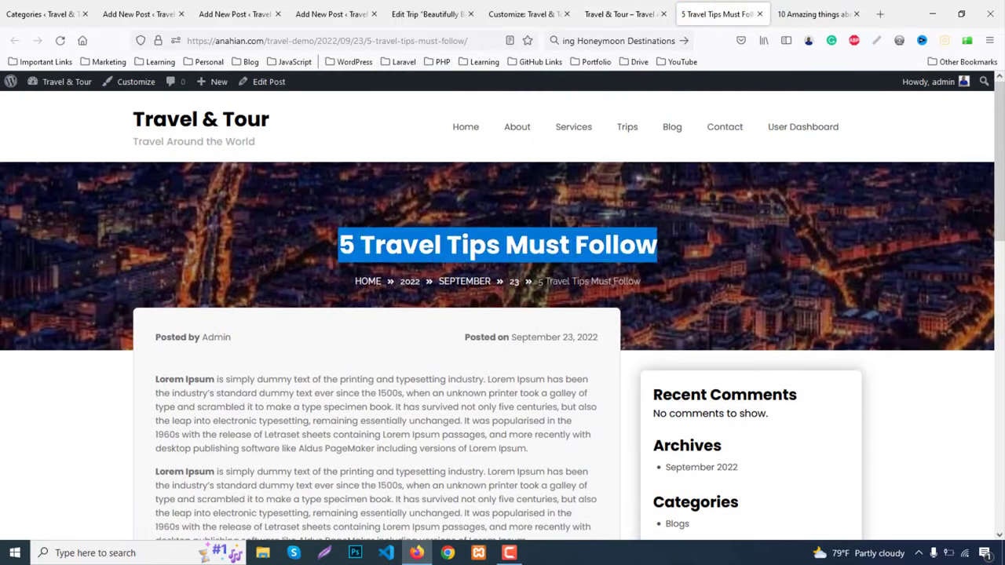
left_click(643, 41)
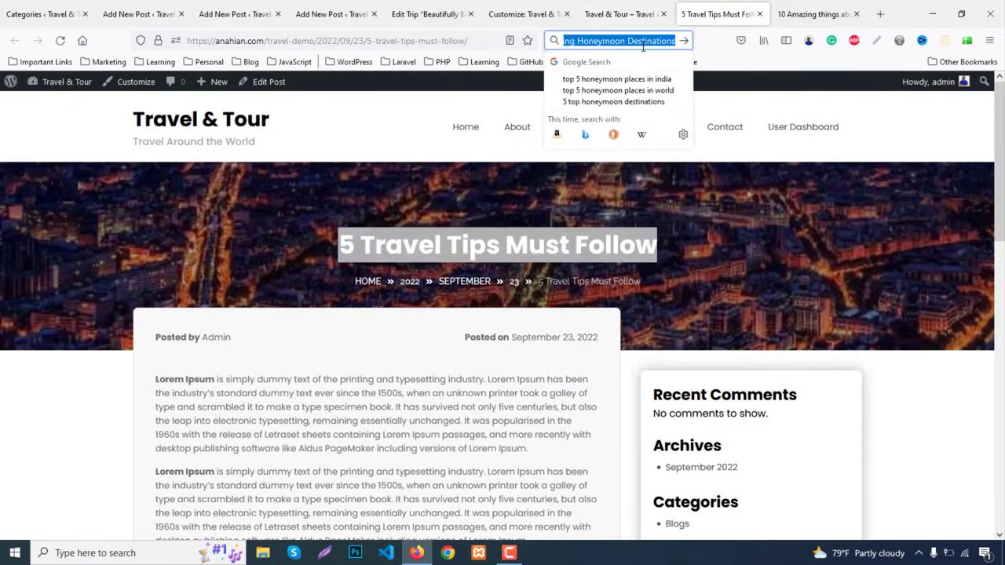
key("ctrl+v")
left_click(139, 14)
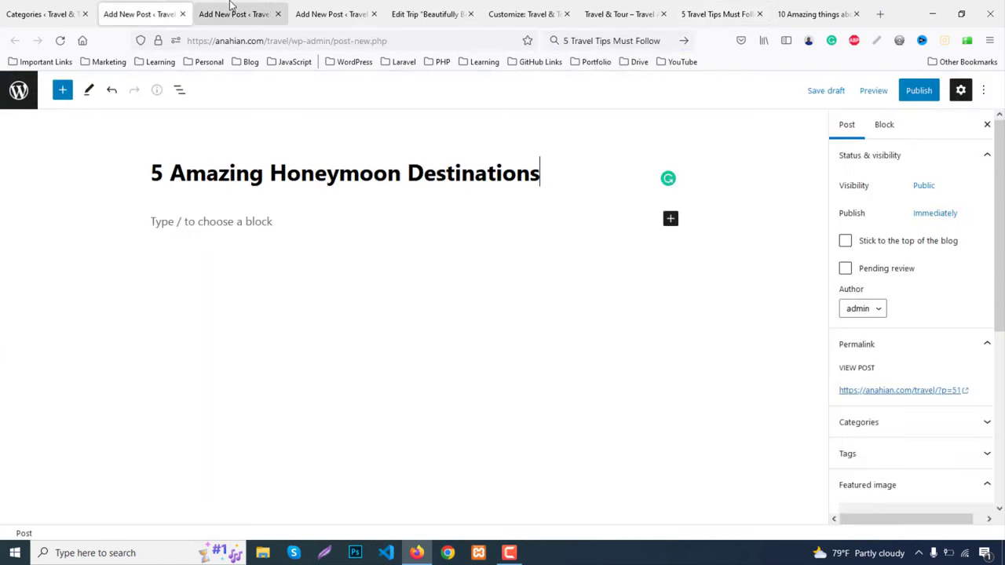
left_click(230, 13)
key("ctrl+v")
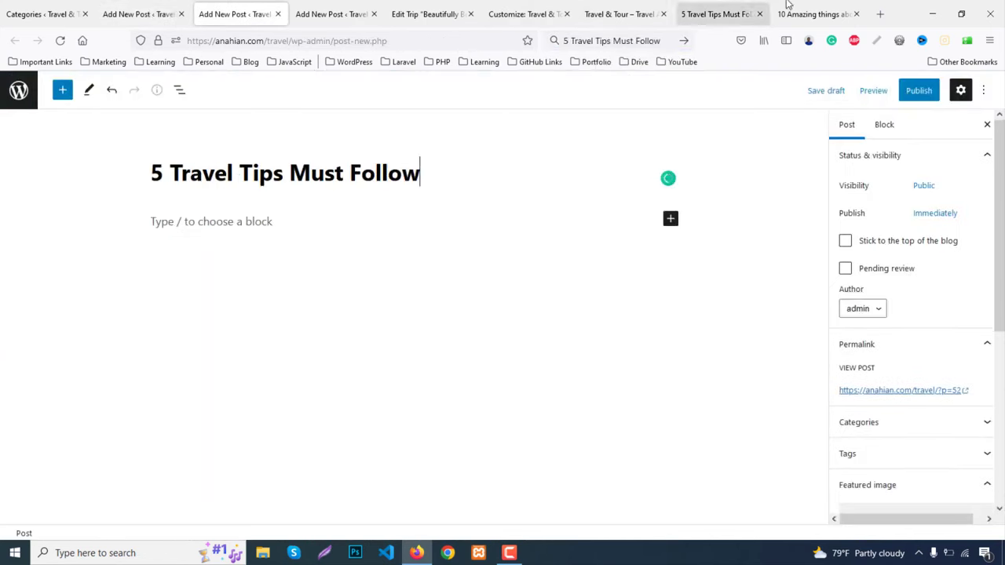
Copy the Dubai post heading and title the last new post '10 Amazing things about Dubai'
left_click(835, 11)
left_click_drag(299, 244, 694, 240)
key("ctrl+c")
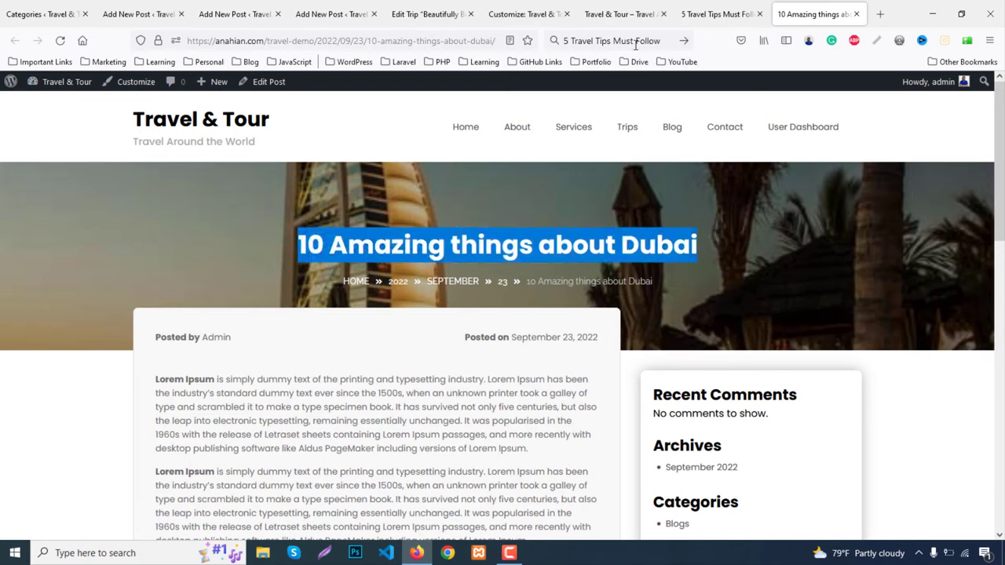
left_click(632, 41)
key("ctrl+v")
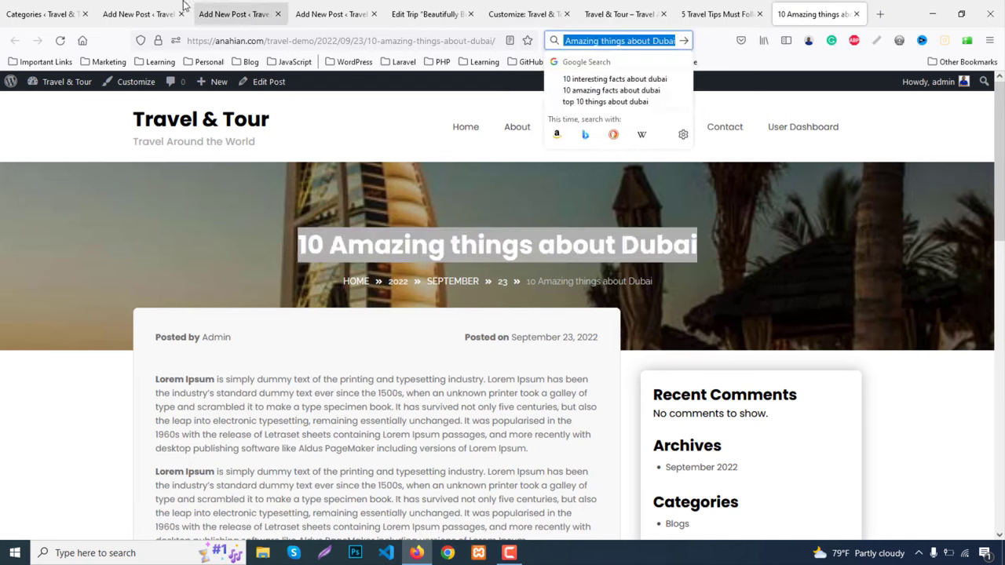
left_click(332, 14)
key("ctrl+v")
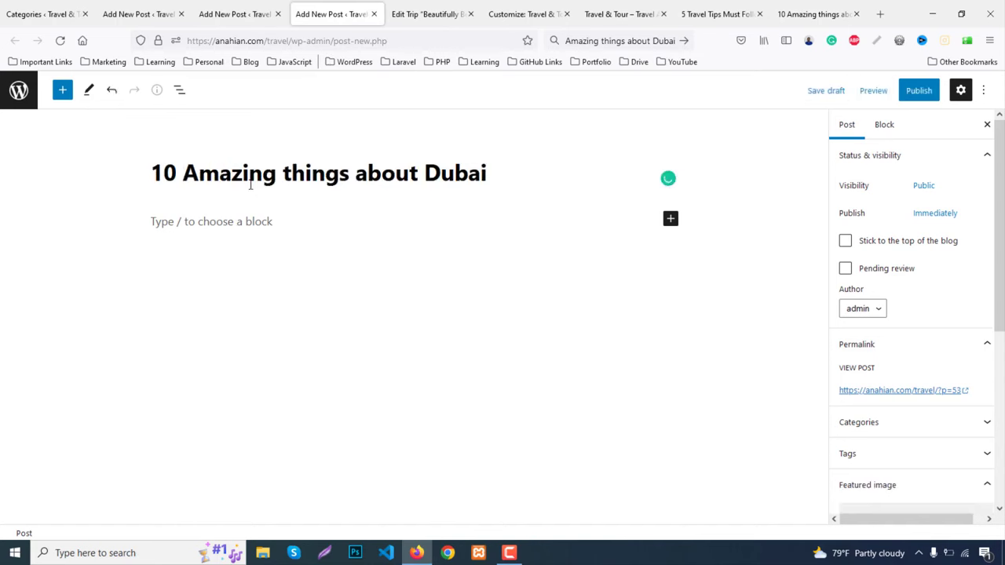
left_click(816, 14)
Fill the honeymoon post body with two copies of the Lorem Ipsum paragraph
scroll(210, 339, "down", 1)
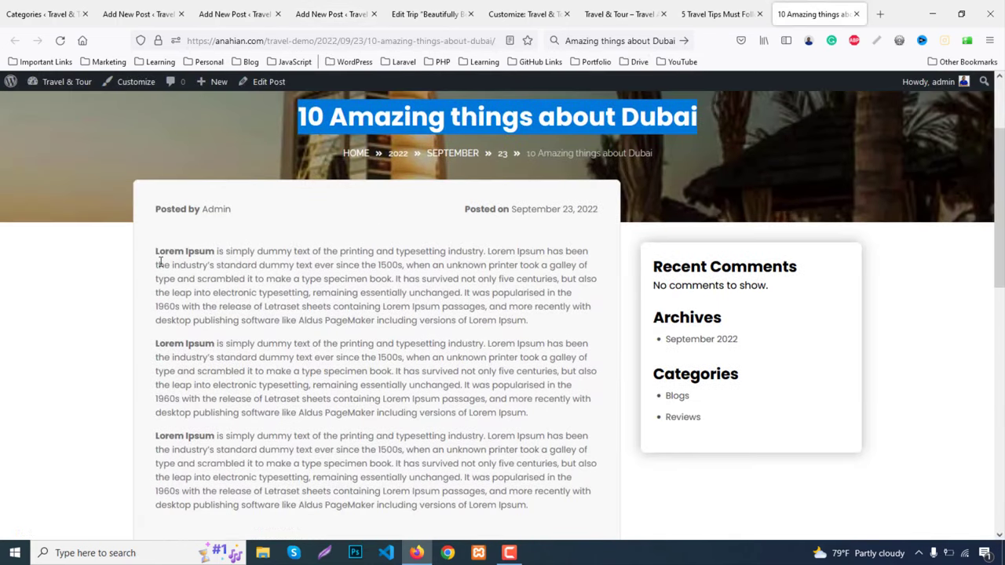
left_click_drag(155, 251, 543, 326)
key("ctrl+c")
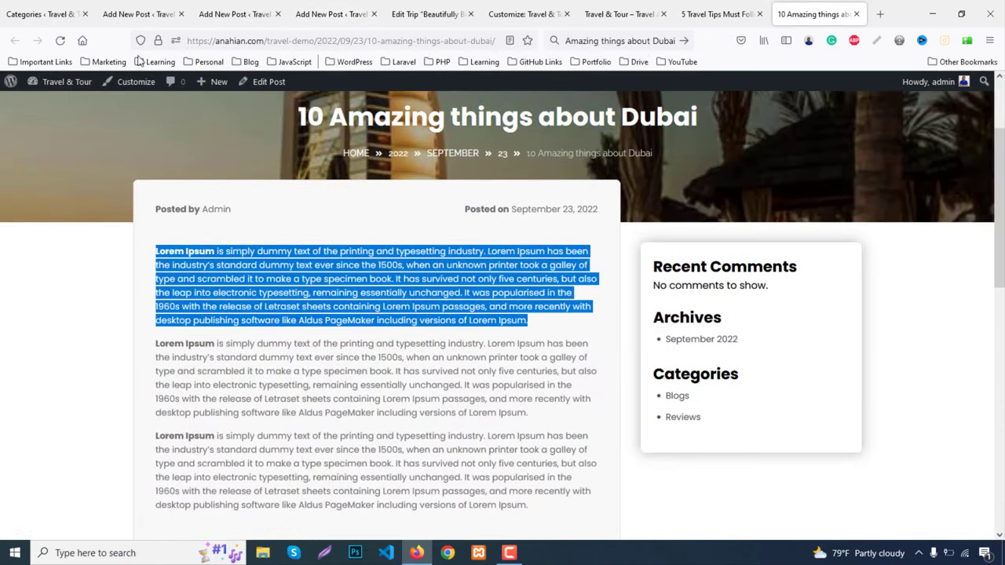
left_click(137, 13)
key("ctrl+v")
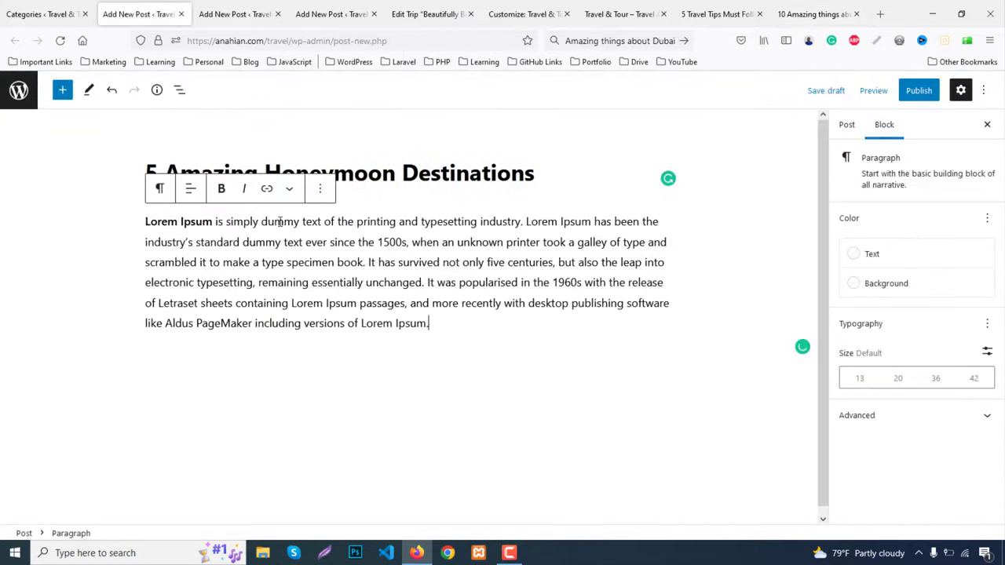
left_click(319, 188)
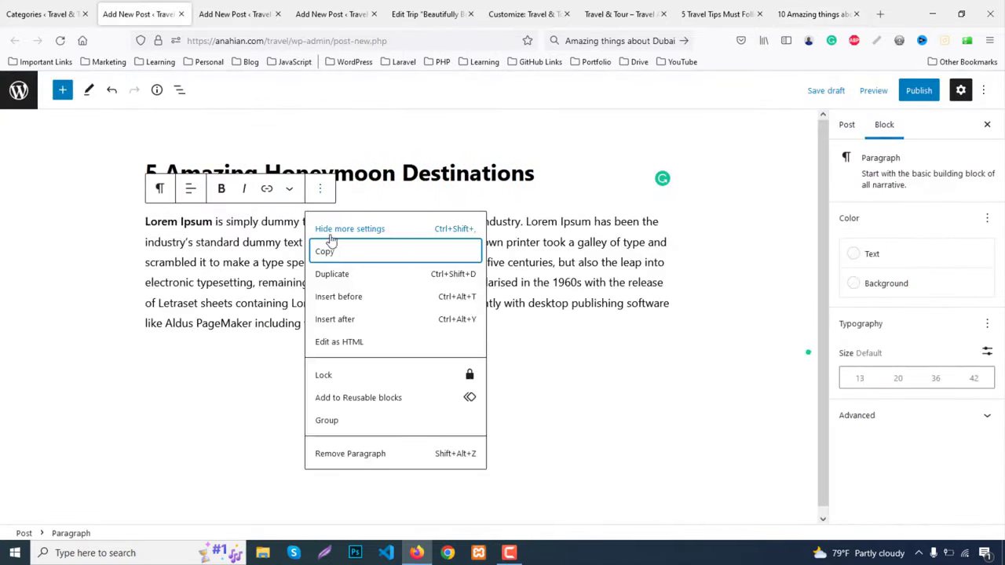
left_click(343, 277)
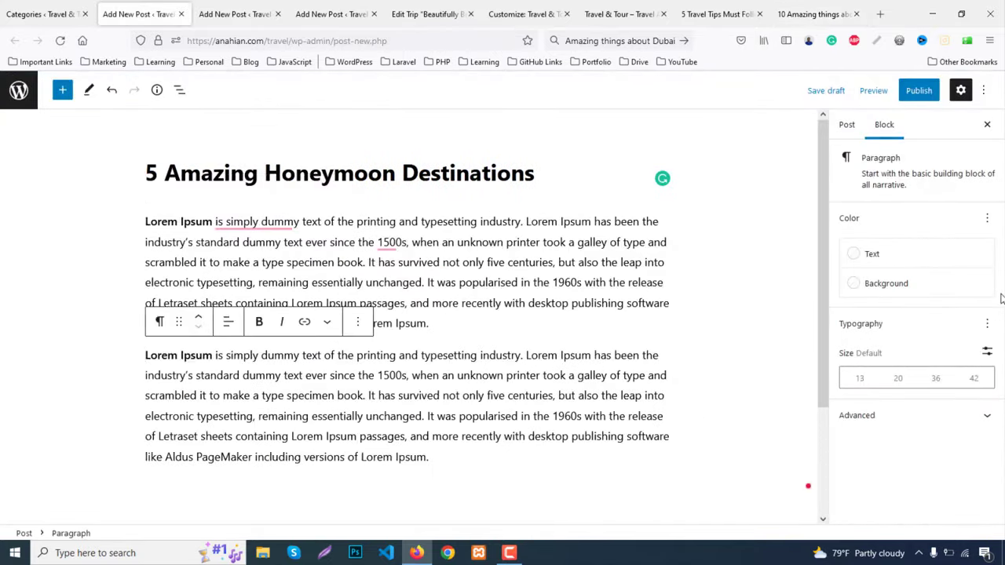
File the honeymoon post under Blogs, set the Las Vegas featured image, and publish it
left_click(837, 126)
scroll(915, 330, "down", 5)
left_click(863, 233)
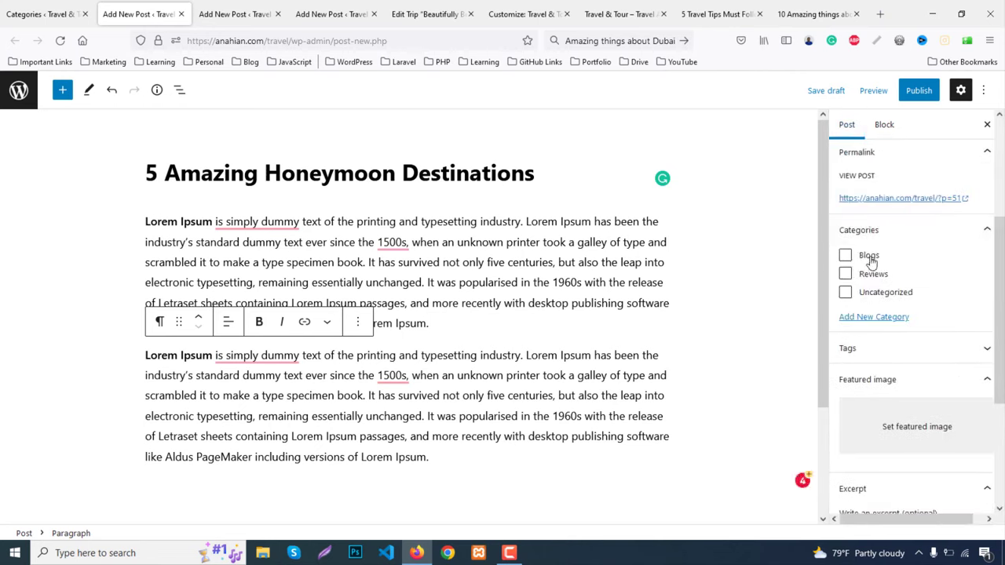
left_click(868, 257)
left_click(852, 426)
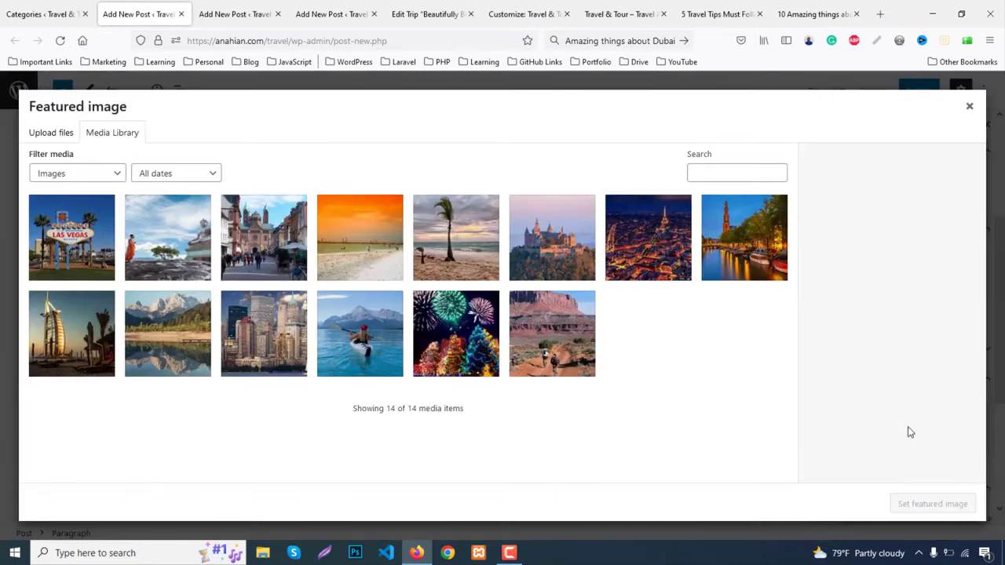
left_click(67, 255)
left_click(923, 503)
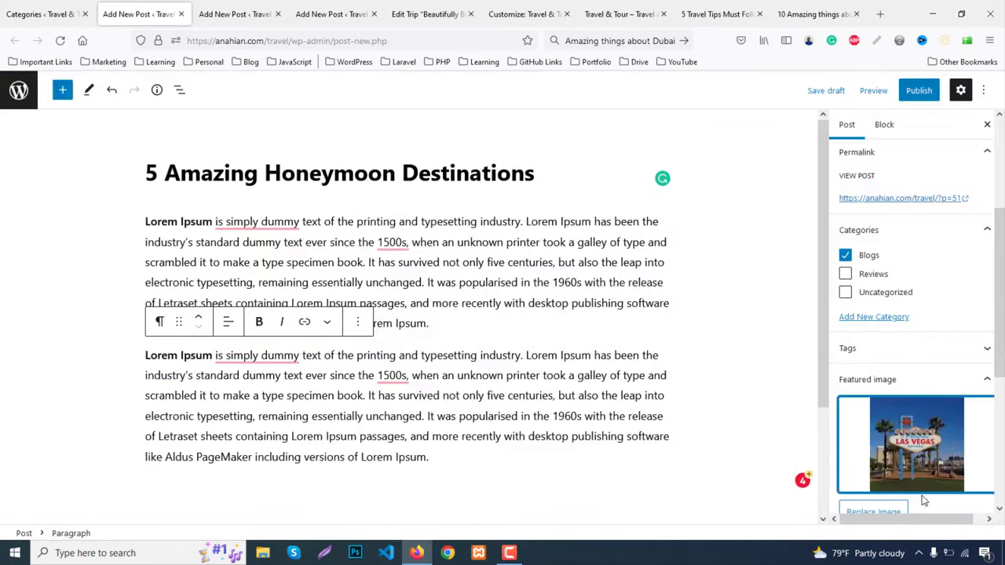
left_click(919, 91)
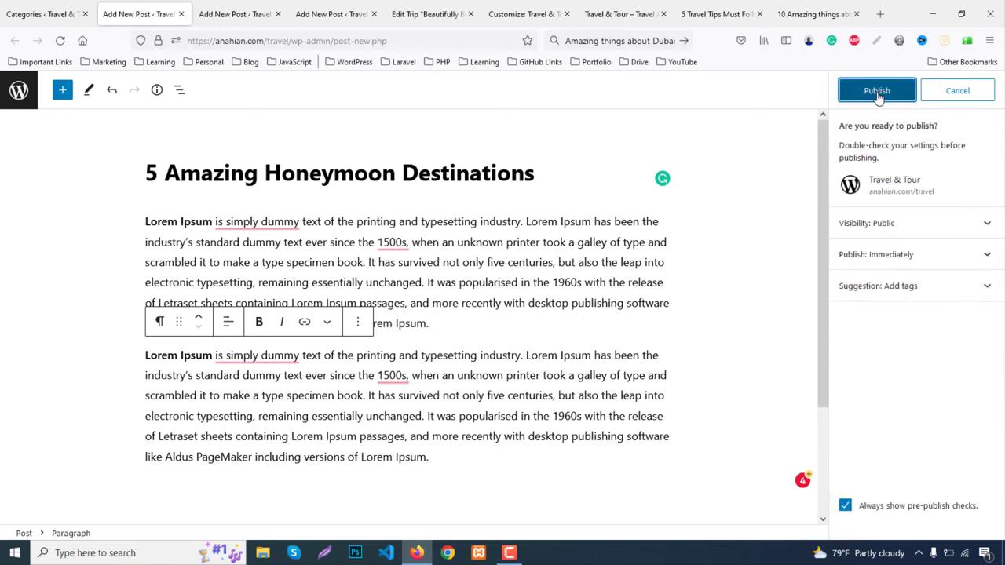
left_click(879, 92)
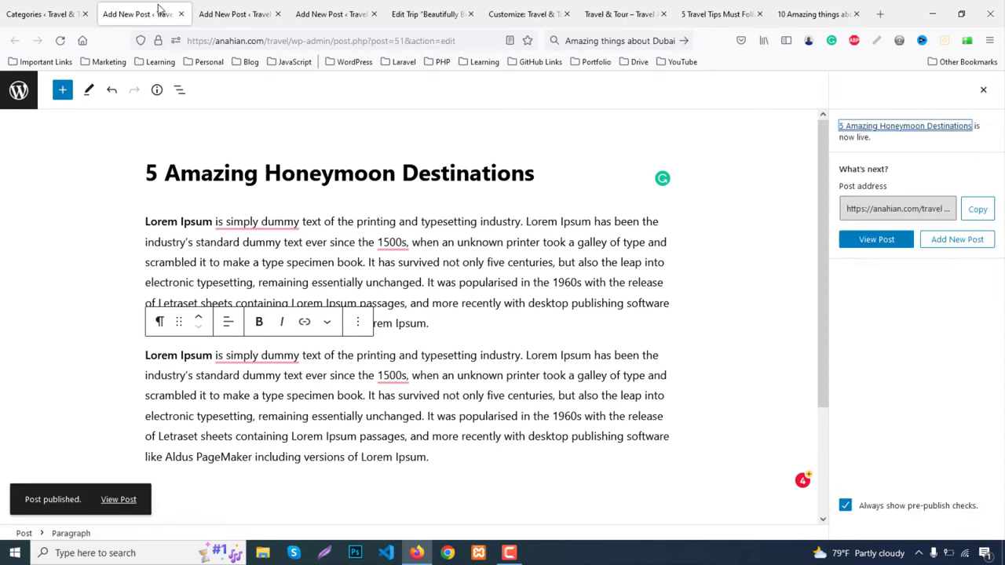
left_click(181, 13)
Fill the travel tips post body with two copies of the Lorem Ipsum paragraph
left_click(200, 222)
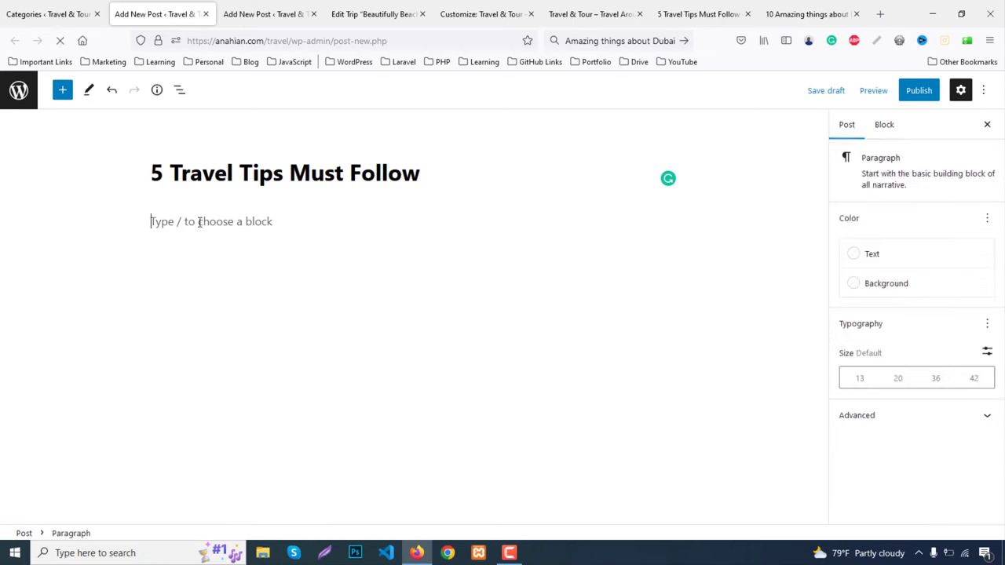
key("ctrl+v")
left_click(320, 191)
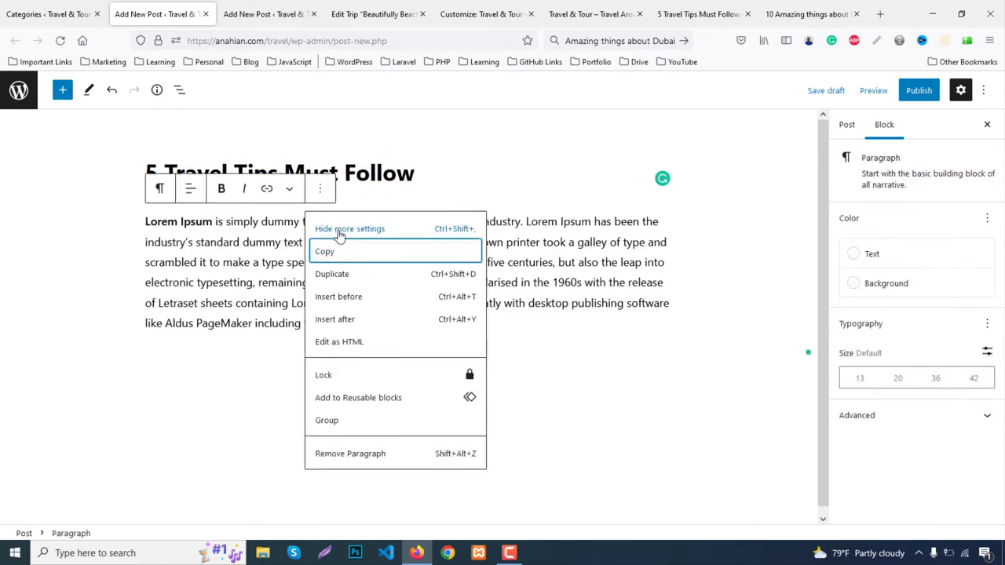
left_click(345, 273)
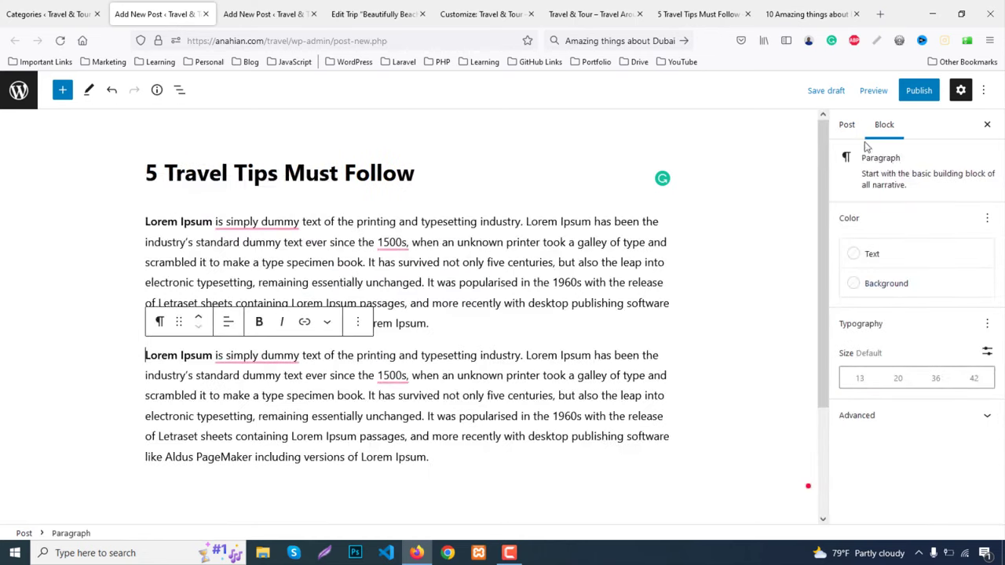
Set the germany castle featured image, file the post under Blogs, and publish it
left_click(846, 124)
scroll(937, 287, "down", 3)
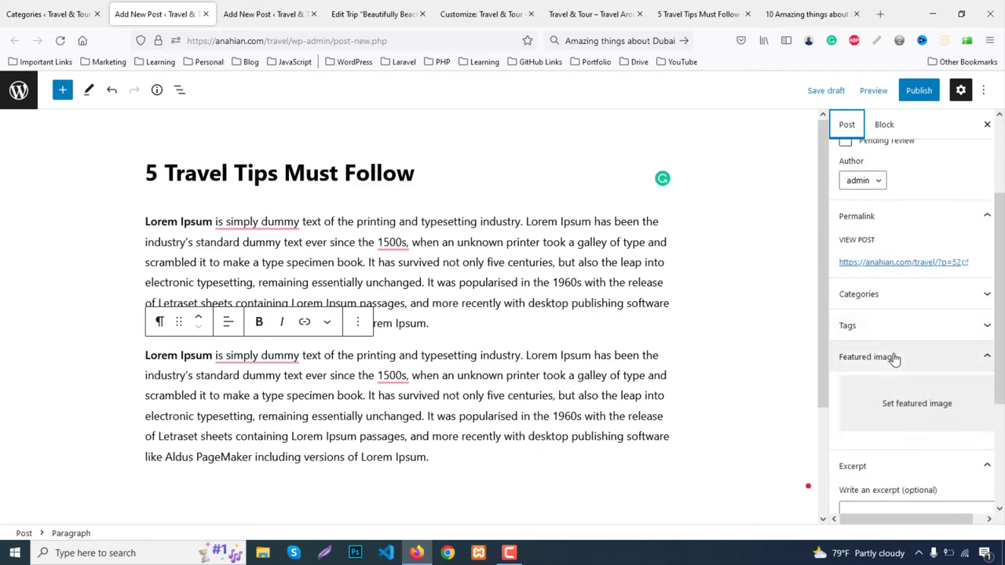
left_click(908, 404)
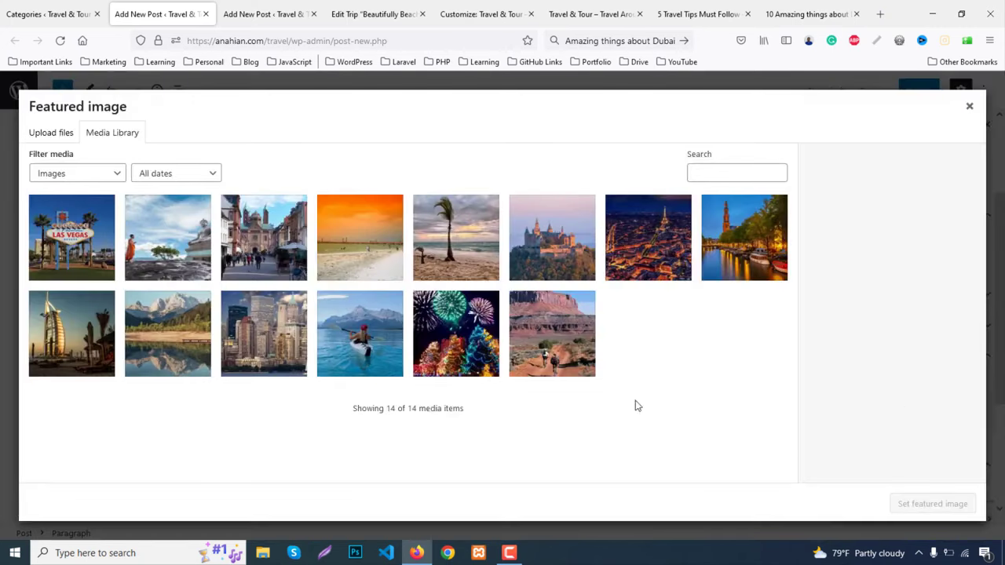
left_click(250, 322)
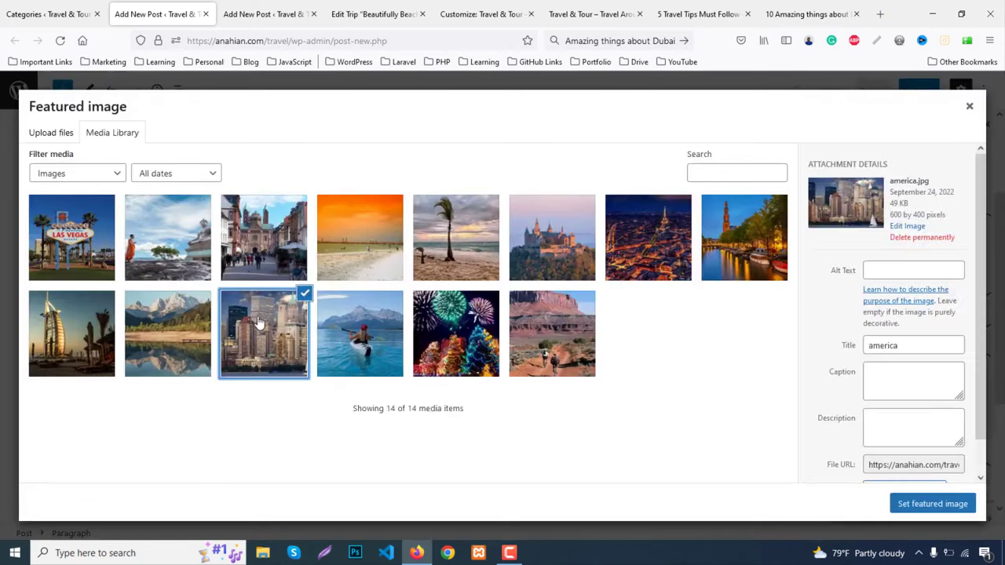
left_click(563, 239)
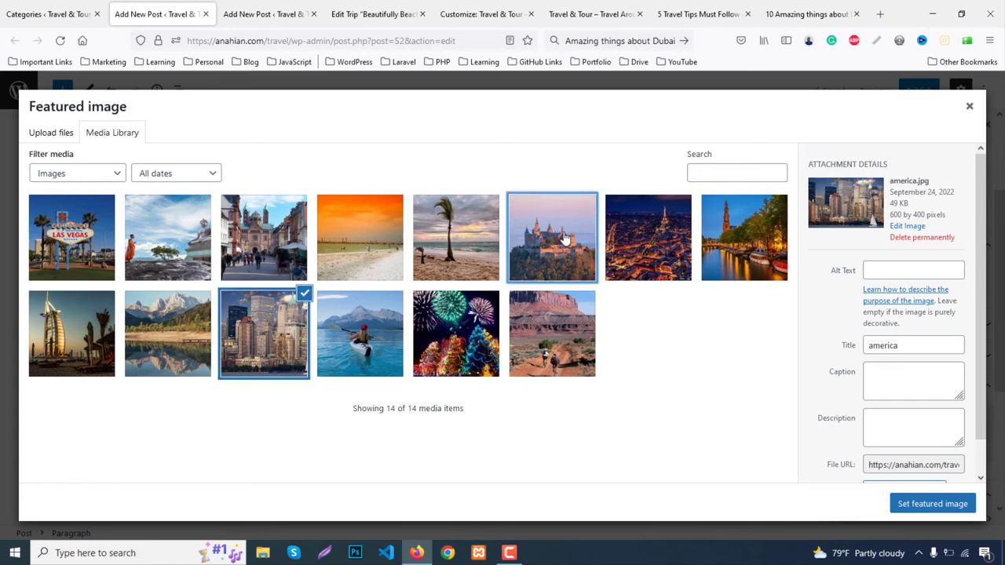
left_click(920, 505)
left_click(886, 334)
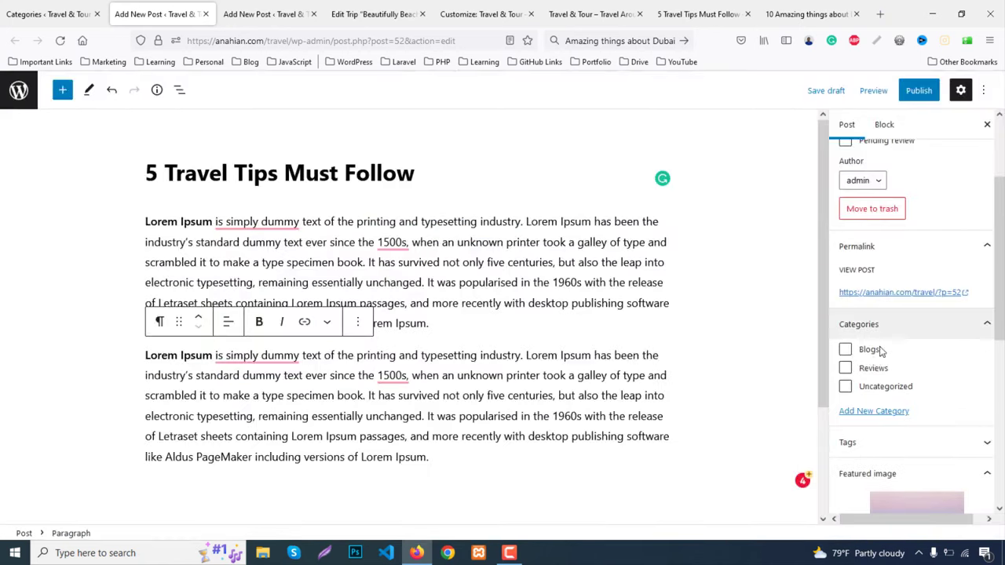
left_click(846, 349)
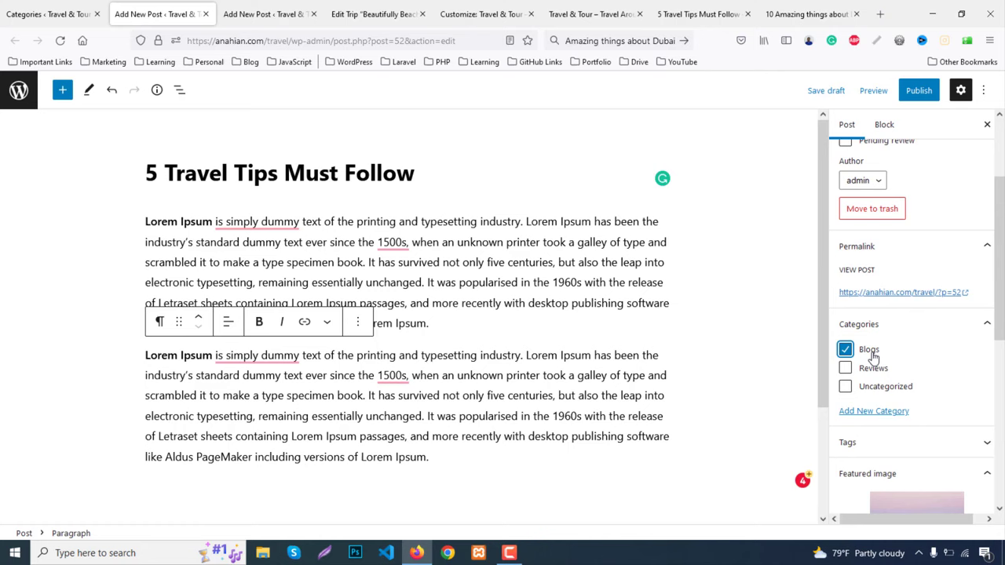
left_click(916, 90)
left_click(861, 98)
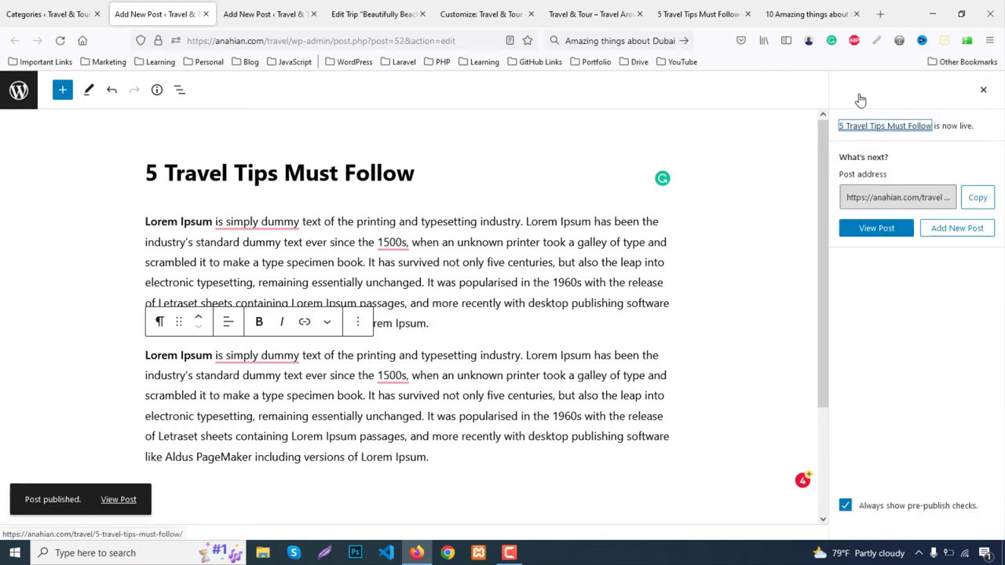
middle_click(156, 8)
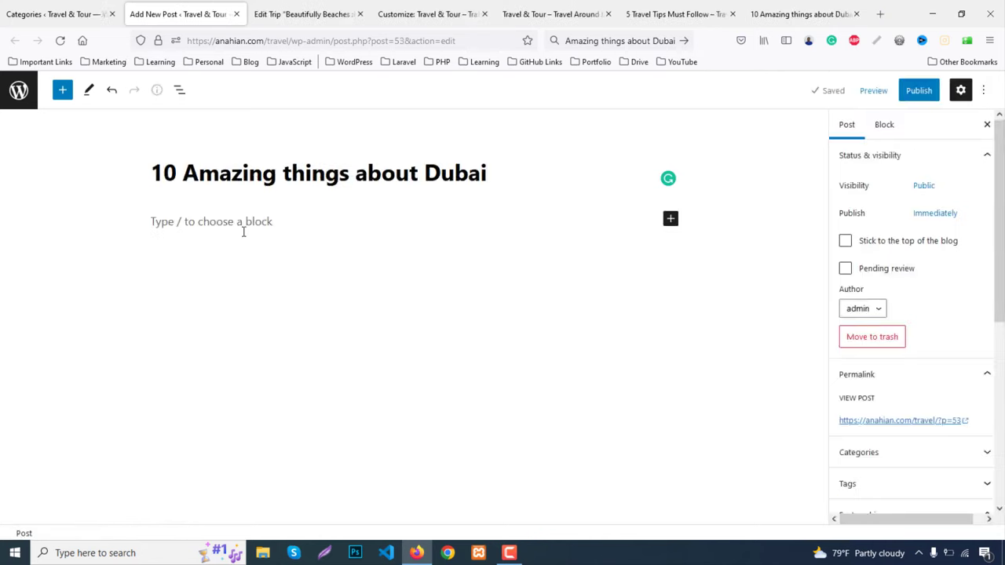
Paste the Lorem Ipsum paragraph into the Dubai post and duplicate it
left_click(243, 232)
key("ctrl+v")
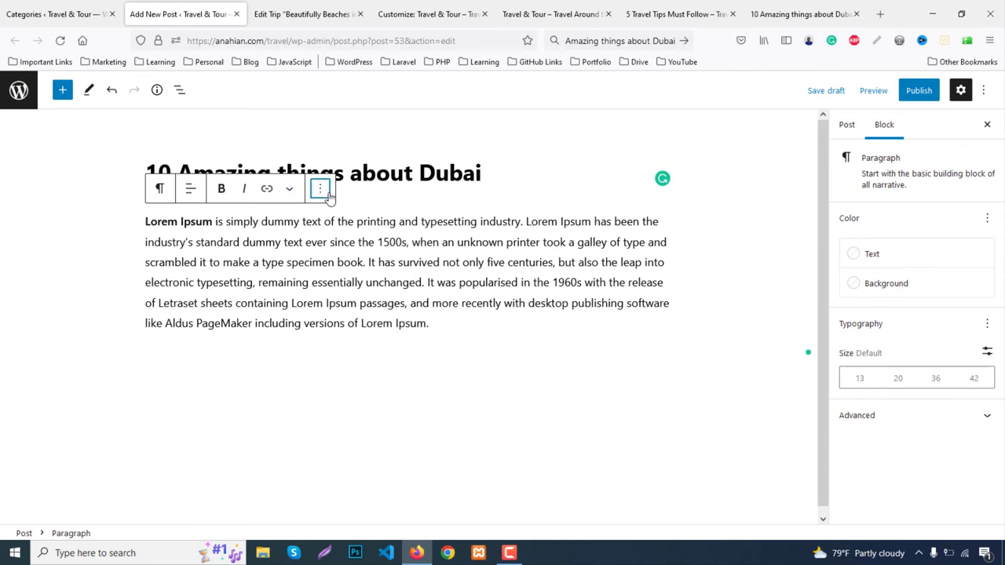
left_click(320, 190)
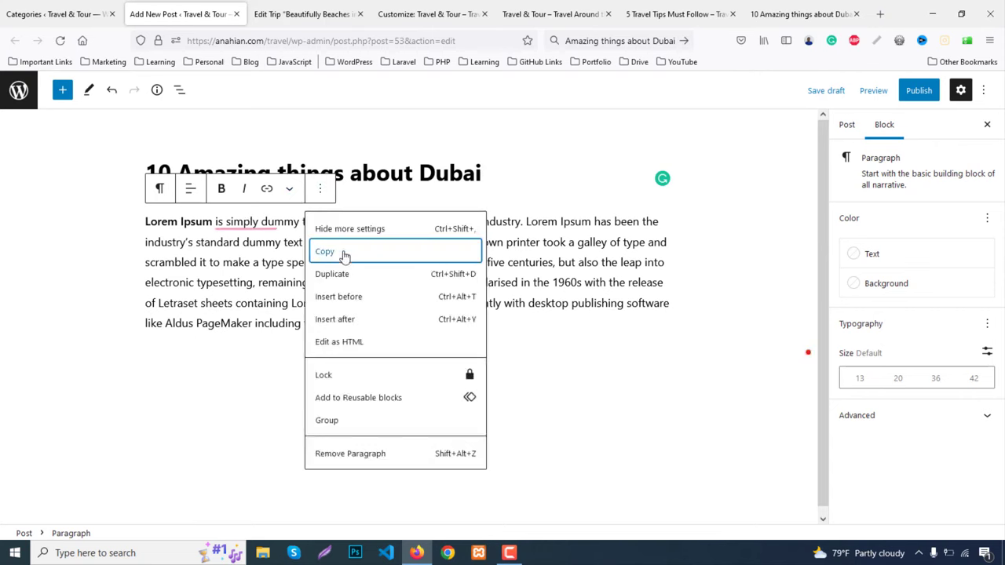
File the Dubai post under Blogs, set the Dubai tower featured image, and publish it
left_click(846, 124)
scroll(864, 293, "down", 3)
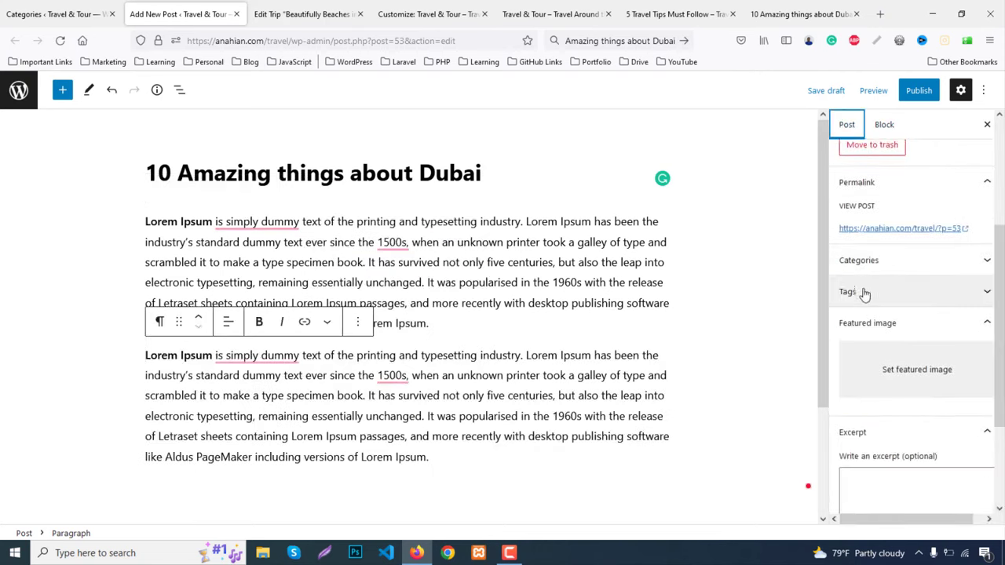
left_click(857, 264)
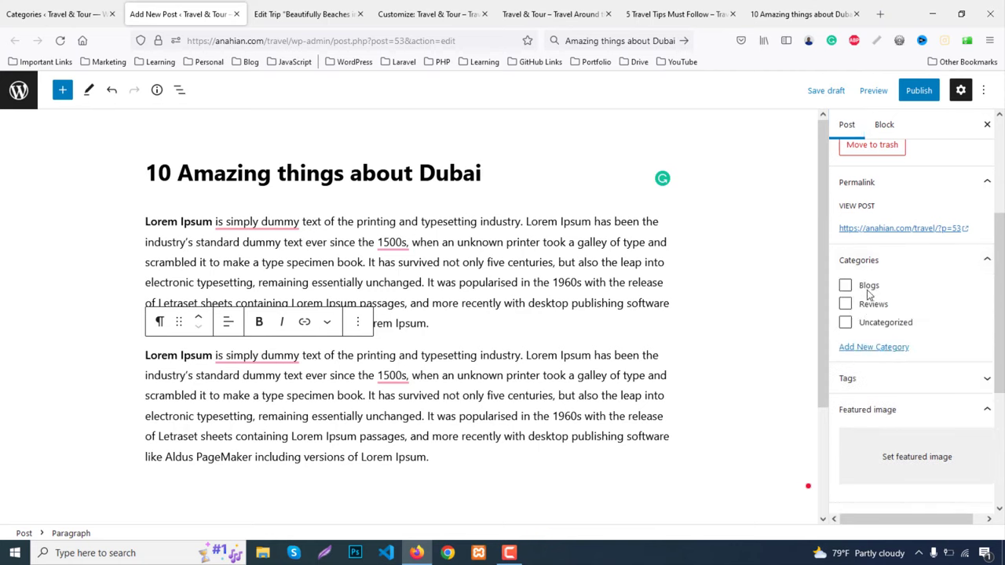
left_click(869, 289)
left_click(895, 455)
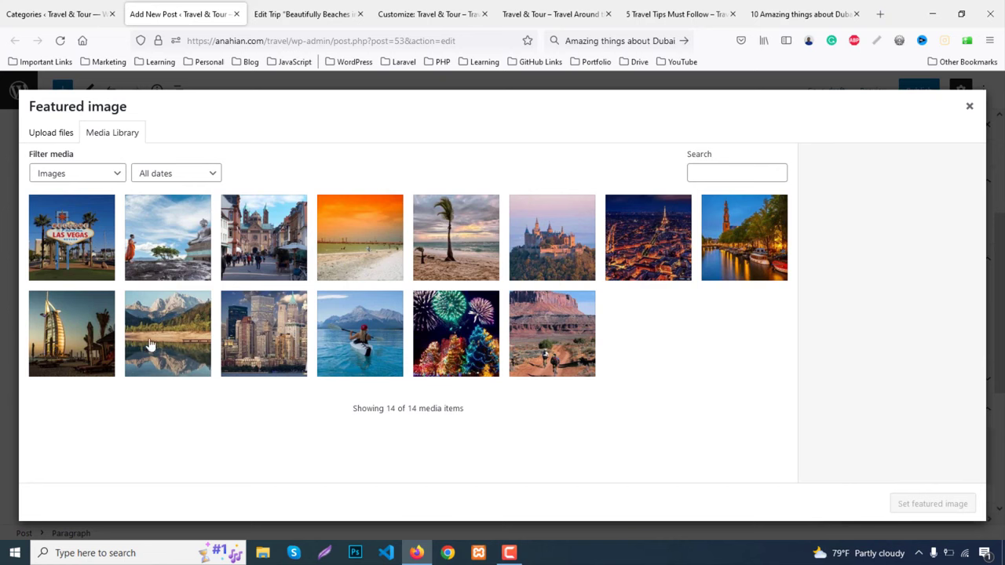
left_click(84, 339)
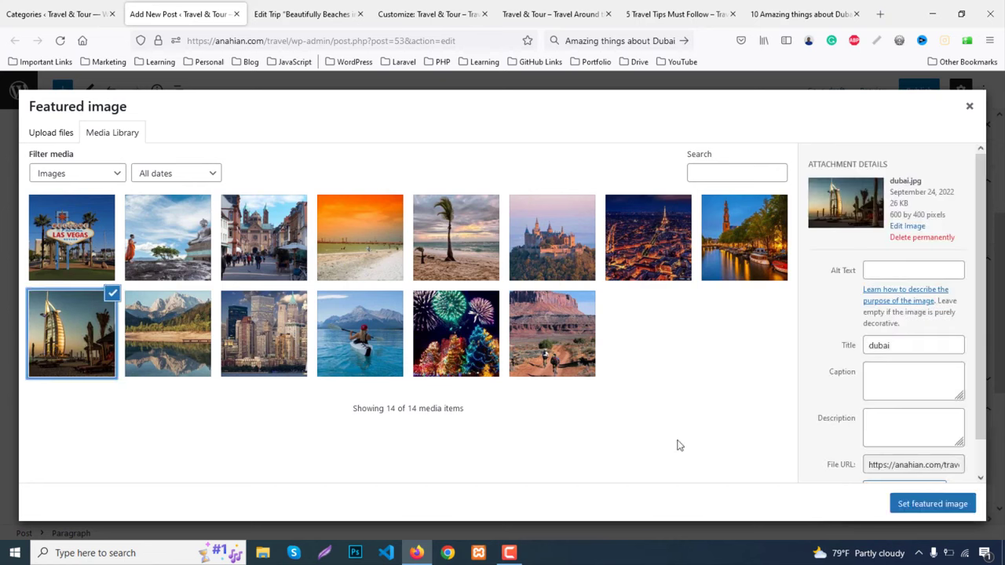
left_click(953, 505)
left_click(920, 93)
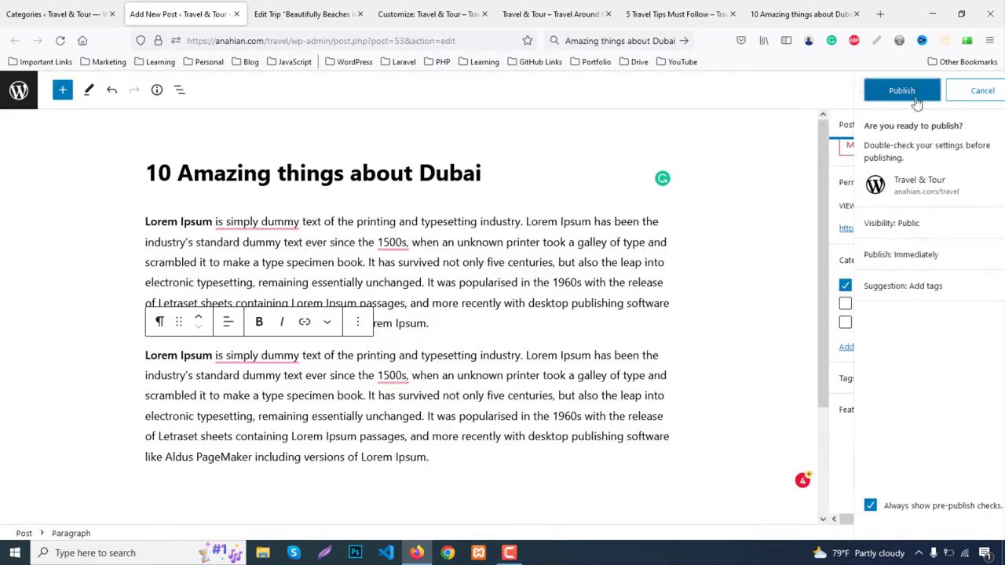
left_click(878, 90)
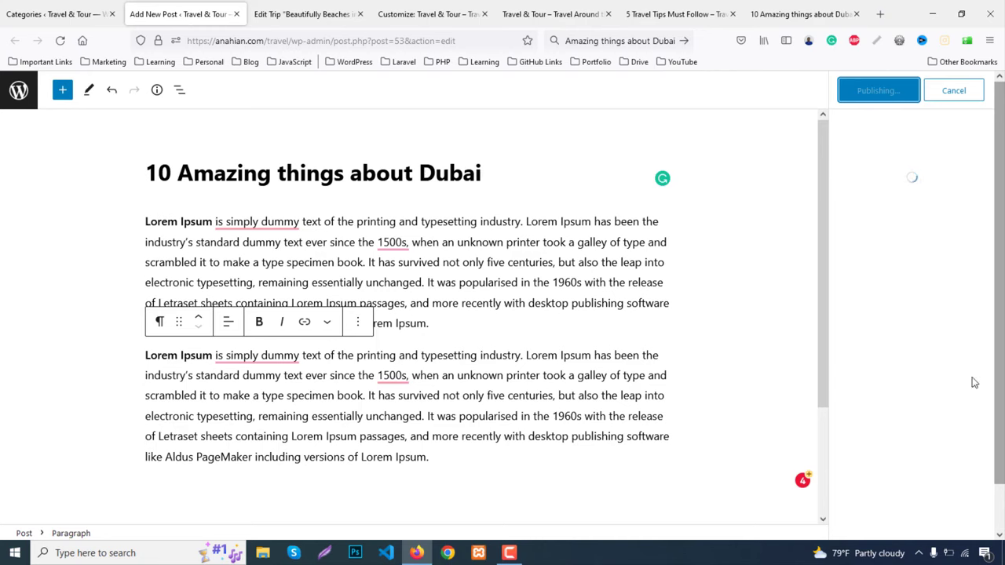
middle_click(181, 7)
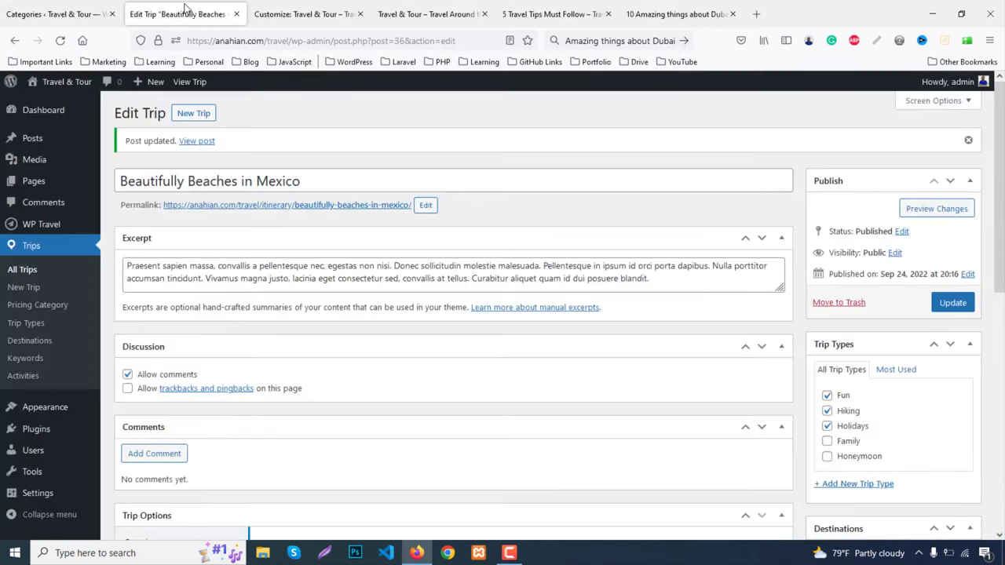
Reload the Customizer and enable the Front Page Blogs section
middle_click(184, 8)
left_click(62, 41)
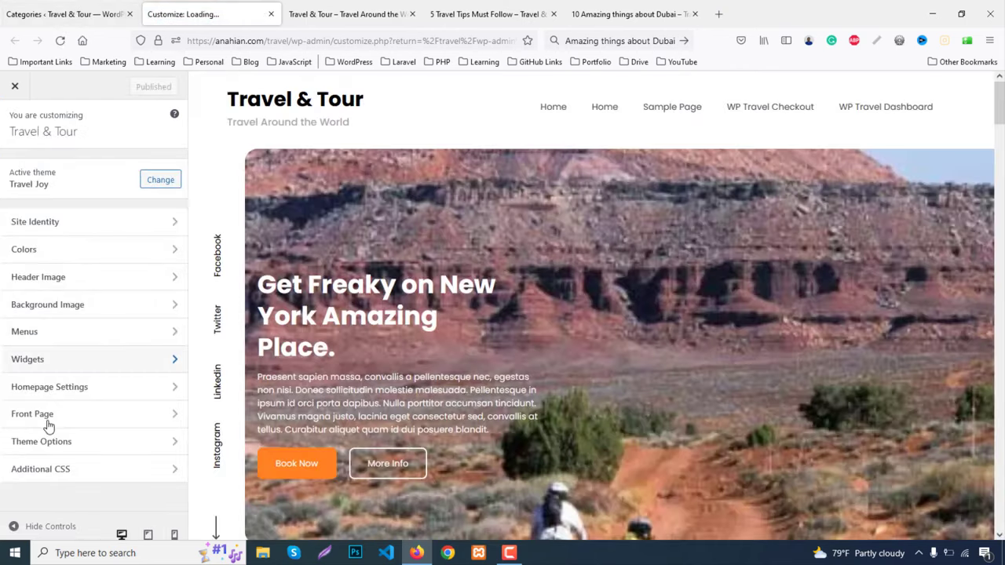
left_click(48, 420)
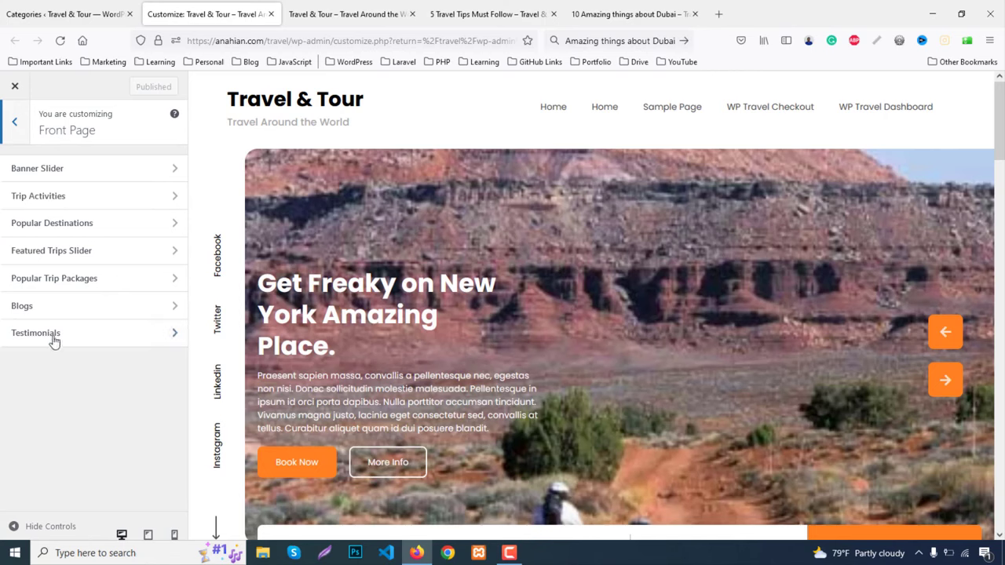
left_click(39, 311)
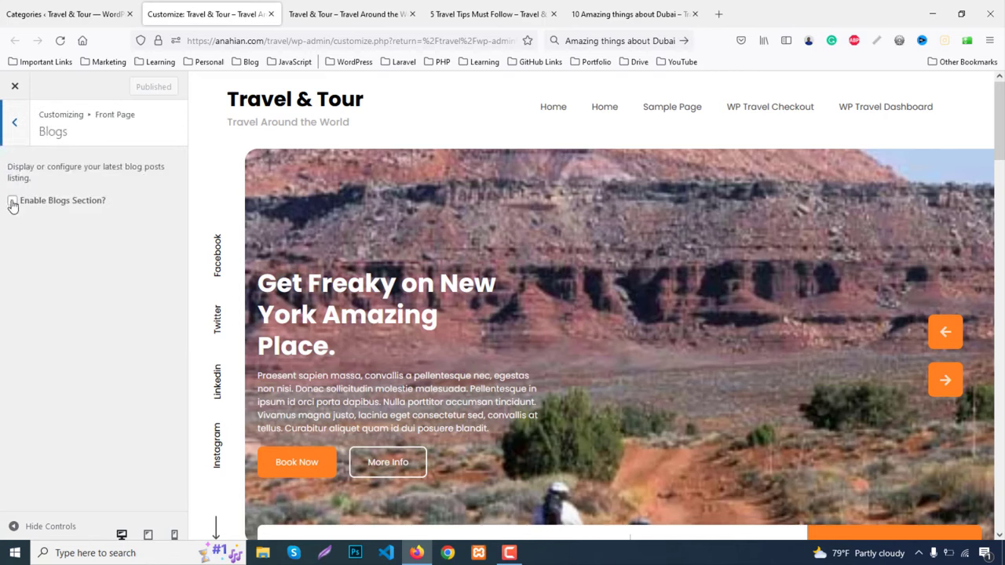
left_click(12, 204)
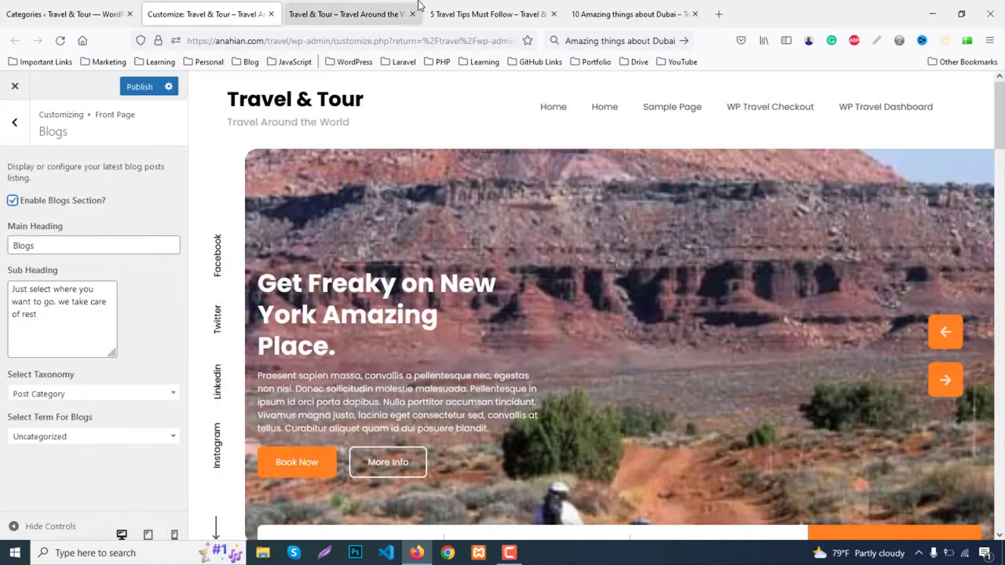
Compare the live homepage's Blogs subtitle with the Blogs sub heading field
left_click(418, 6)
scroll(213, 399, "down", 2)
scroll(215, 396, "up", 3)
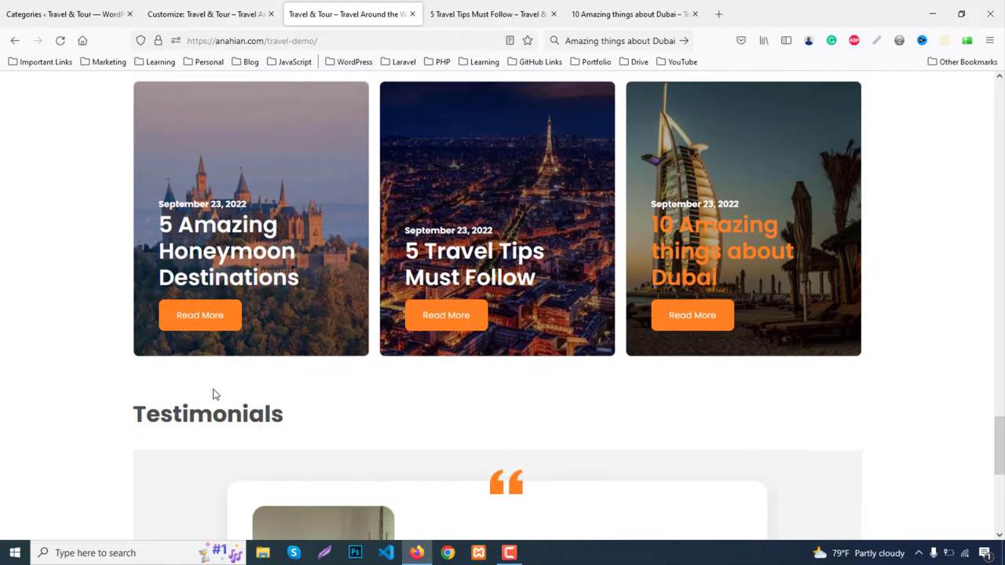
scroll(215, 395, "up", 2)
left_click_drag(137, 182, 381, 180)
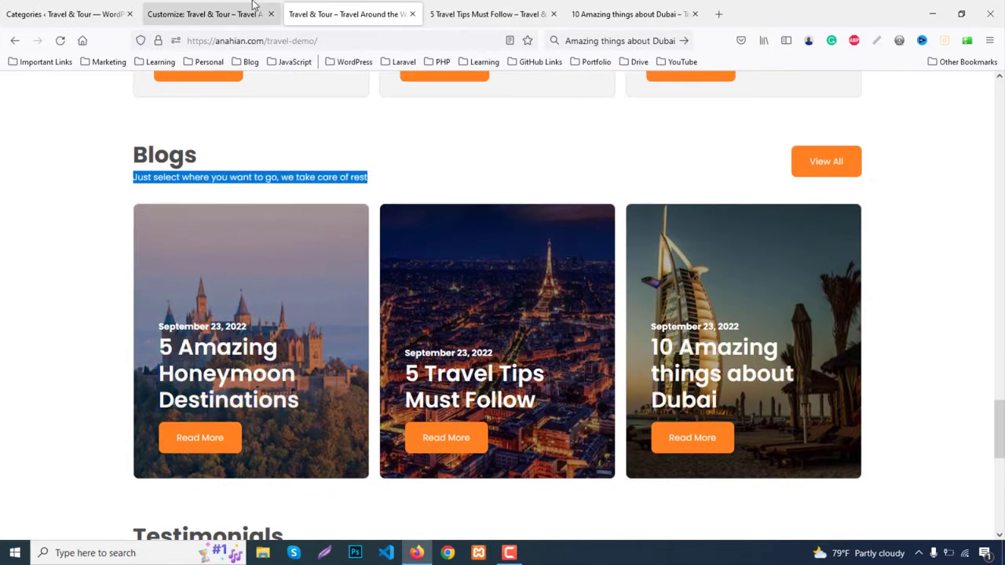
left_click(201, 13)
left_click(51, 314)
key("ctrl+a")
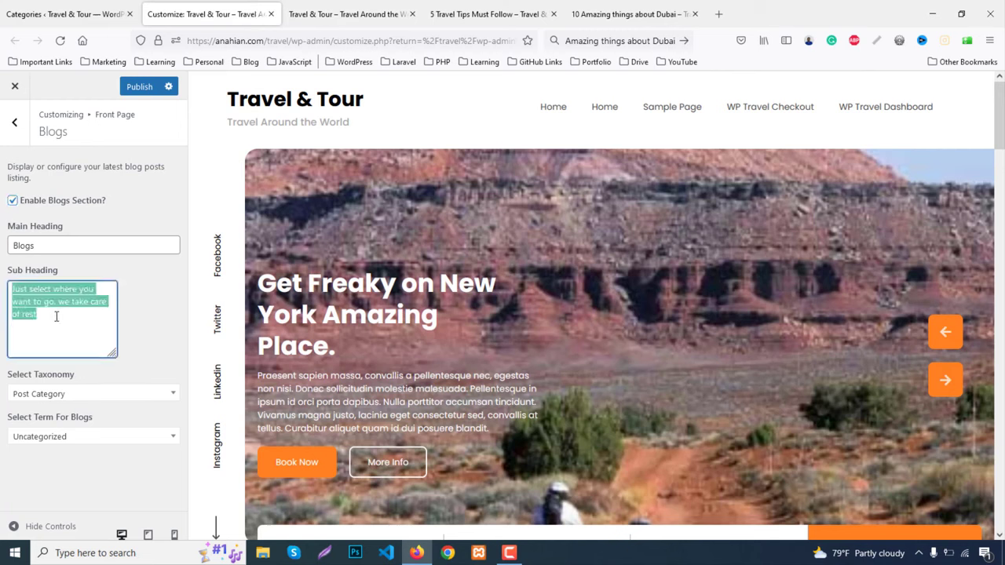
left_click(52, 314)
Keep Post Category as the Blogs taxonomy, choose the Blogs term, and publish
left_click(80, 394)
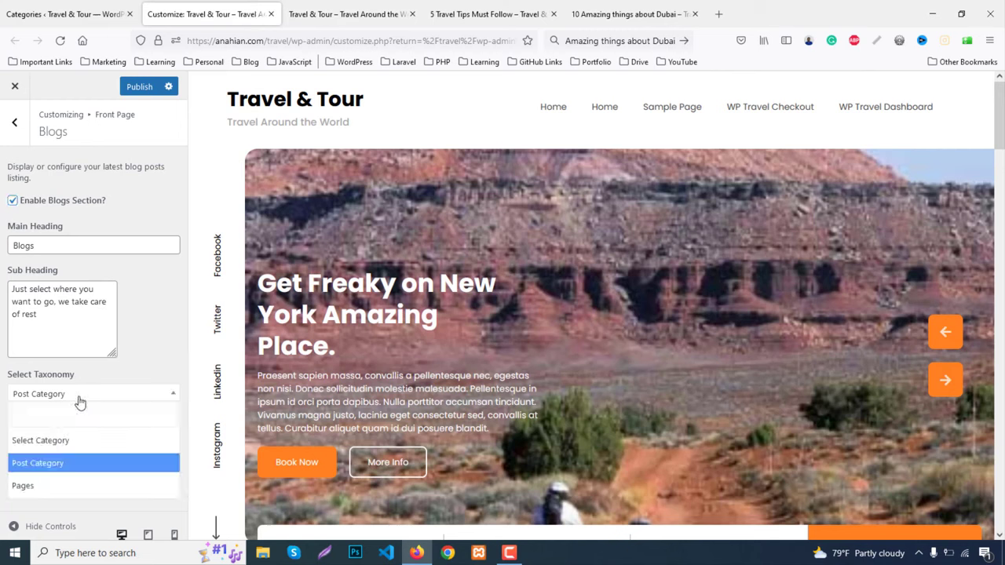
left_click(49, 465)
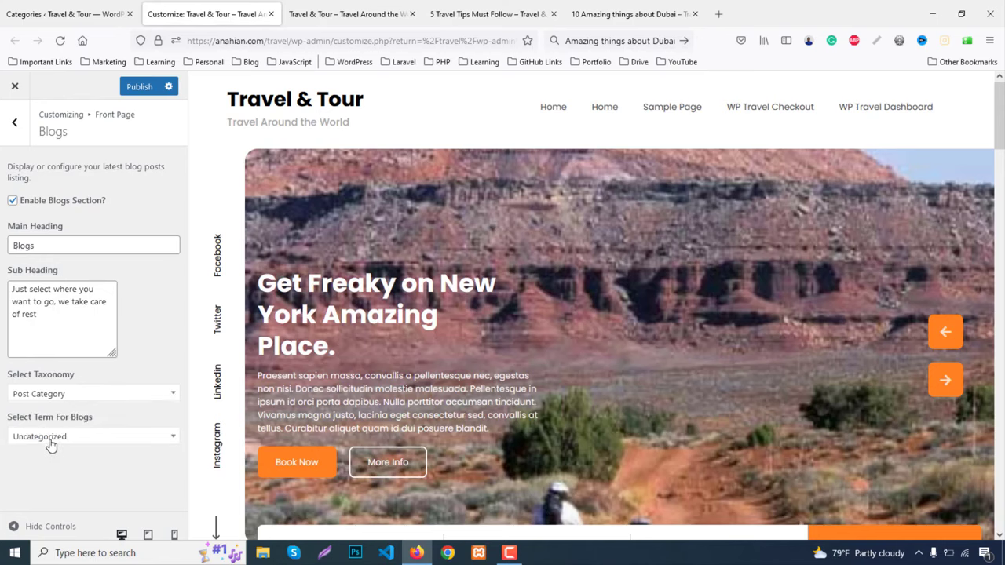
left_click(50, 444)
left_click(26, 369)
scroll(625, 396, "down", 10)
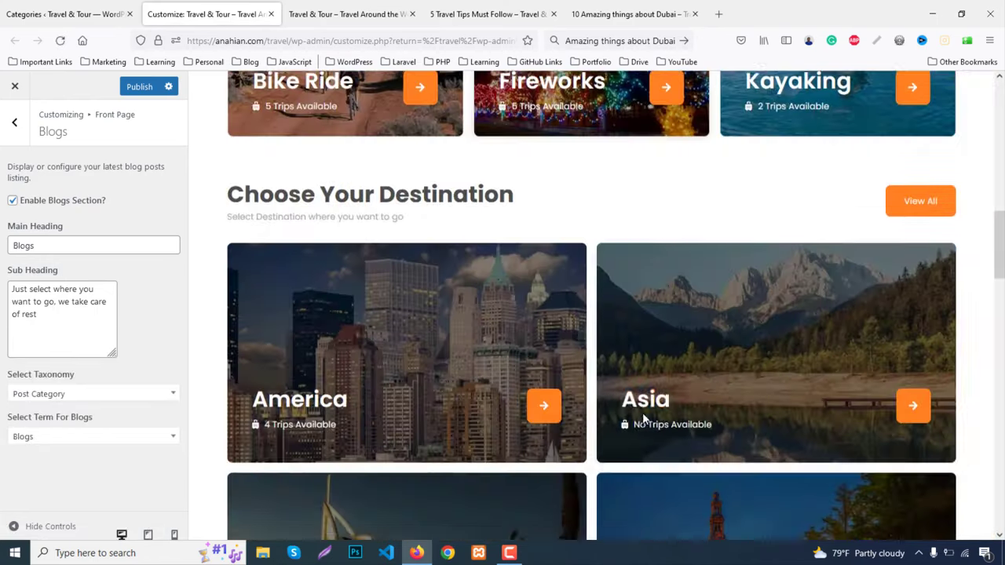
scroll(642, 413, "down", 8)
scroll(642, 413, "down", 10)
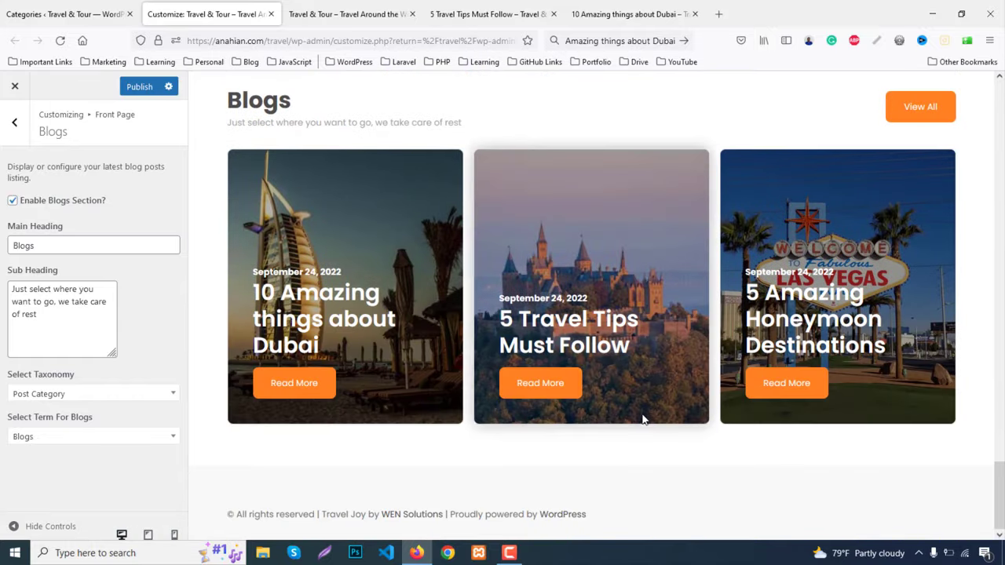
left_click(140, 89)
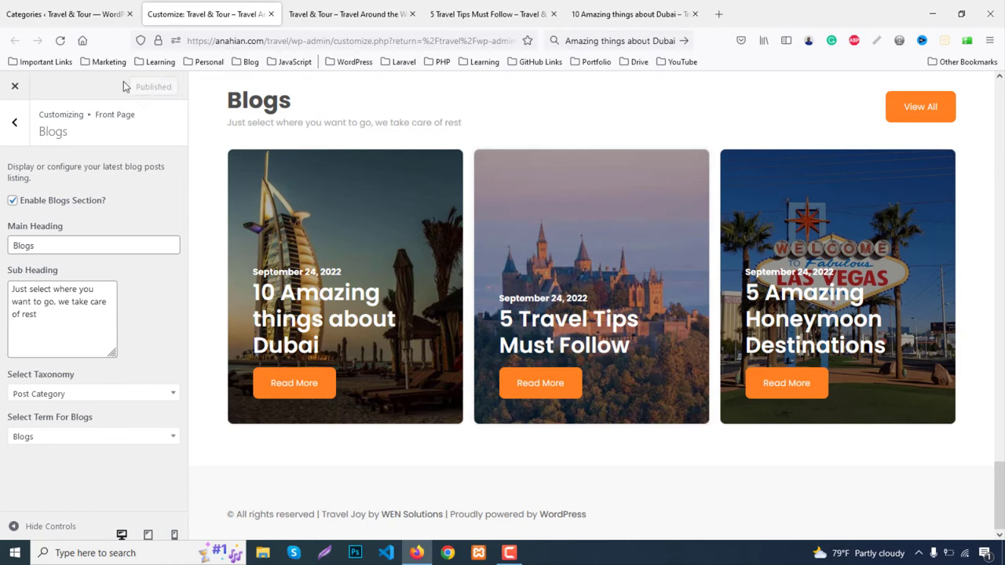
Close the Dubai and 5 Travel Tips post tabs and open Add New Post in a background tab
middle_click(601, 10)
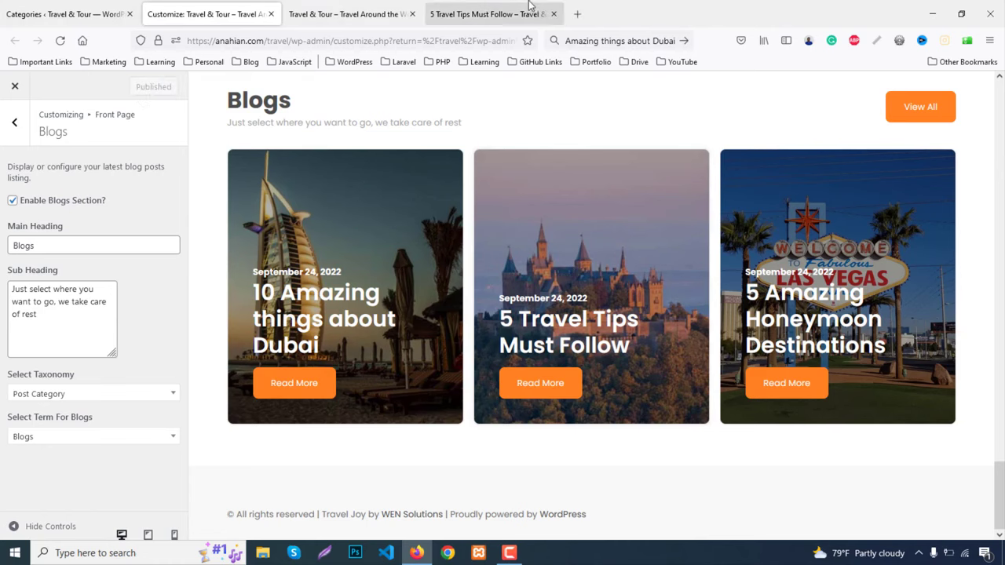
left_click(528, 6)
left_click(346, 13)
scroll(341, 274, "down", 5)
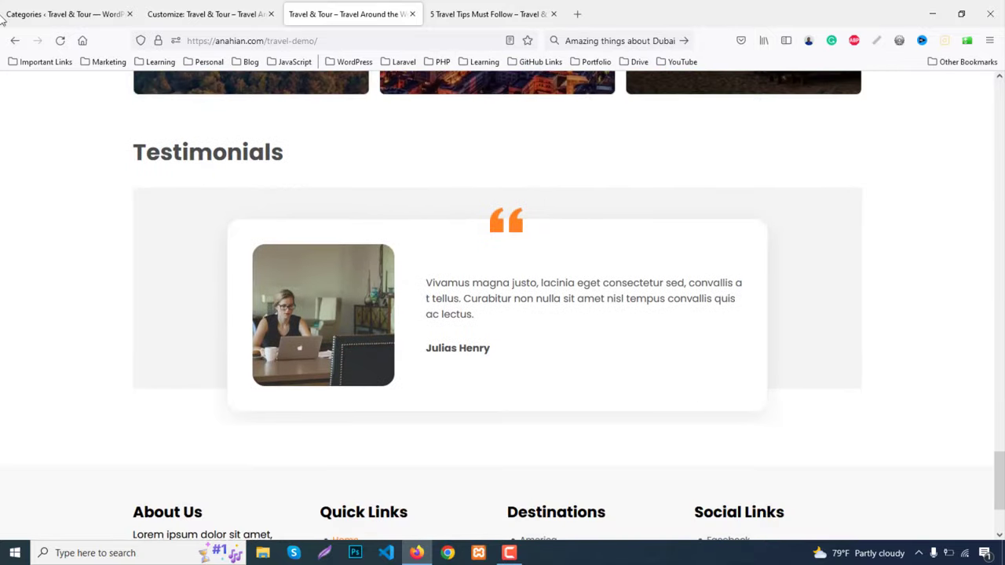
left_click(8, 6)
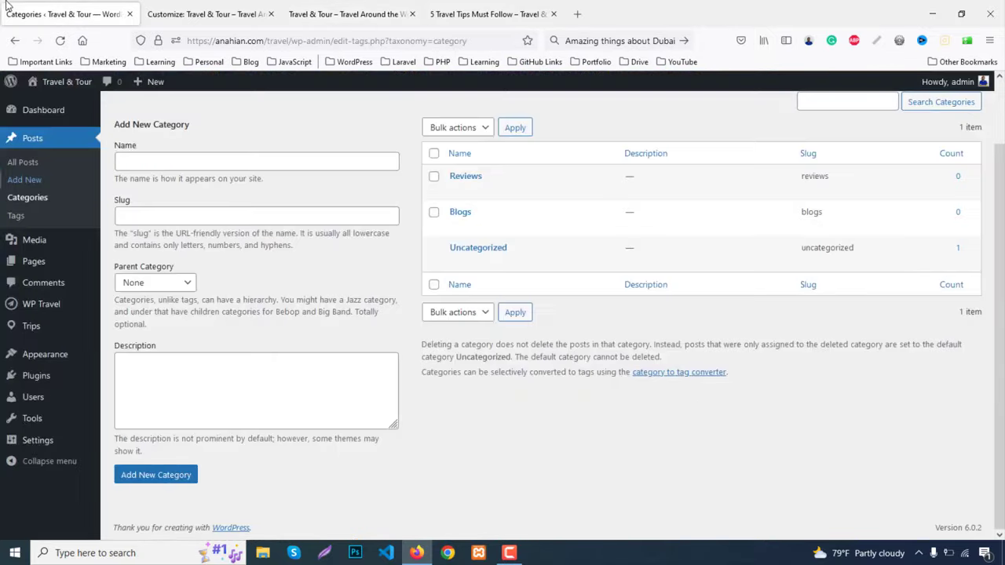
middle_click(31, 182)
left_click(498, 12)
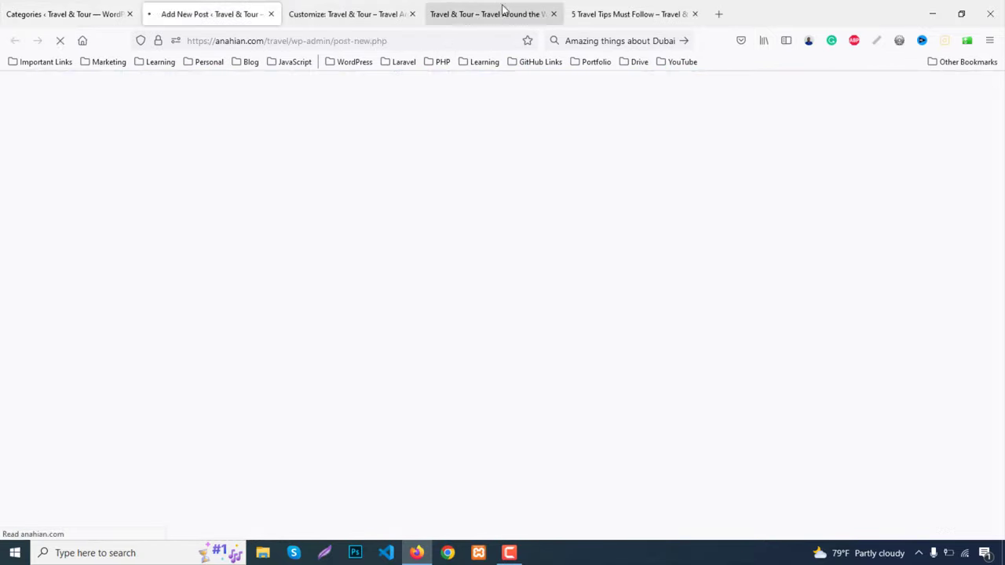
left_click(640, 12)
middle_click(624, 13)
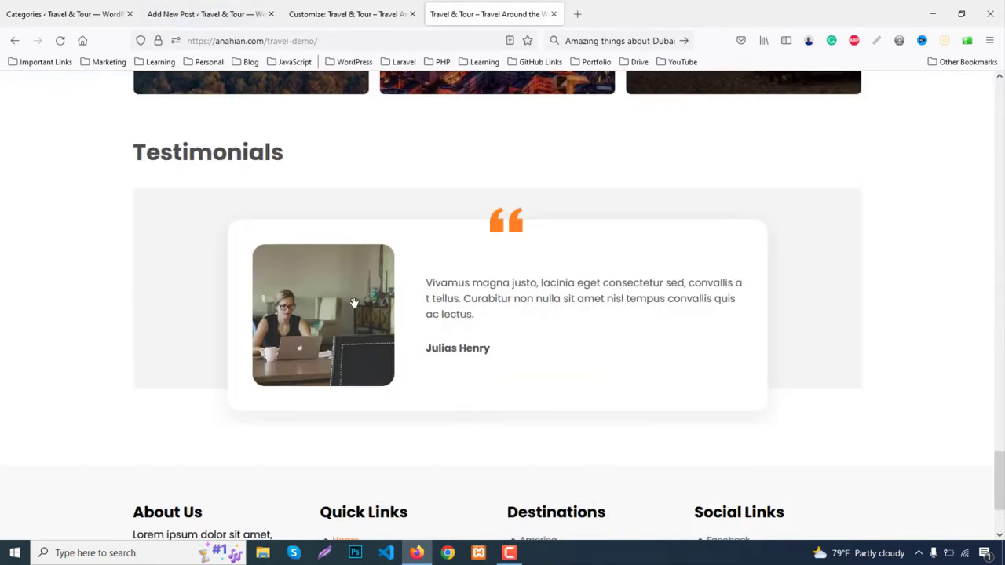
Inspect the homepage testimonial and select its paragraph text in the markup
right_click(485, 282)
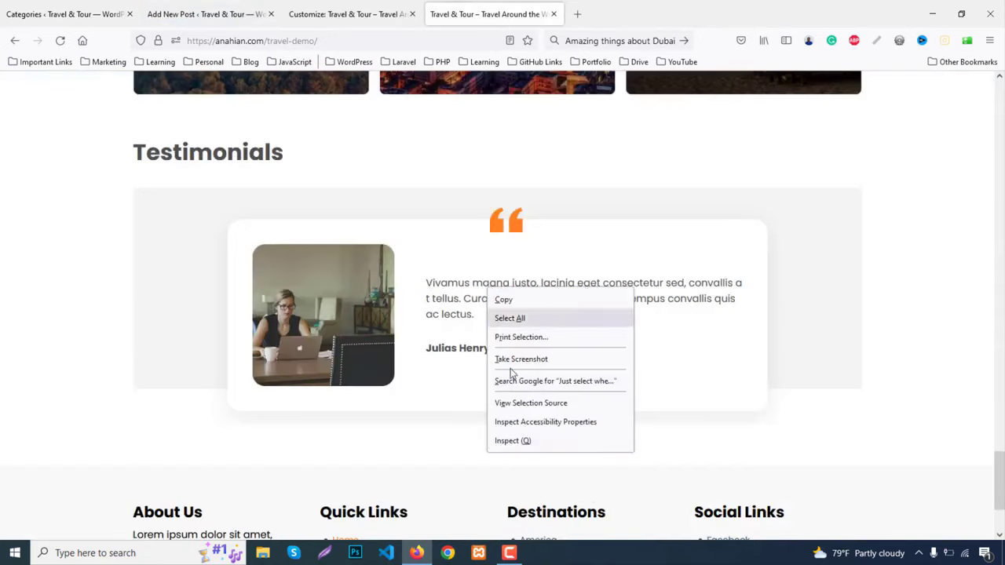
left_click(511, 441)
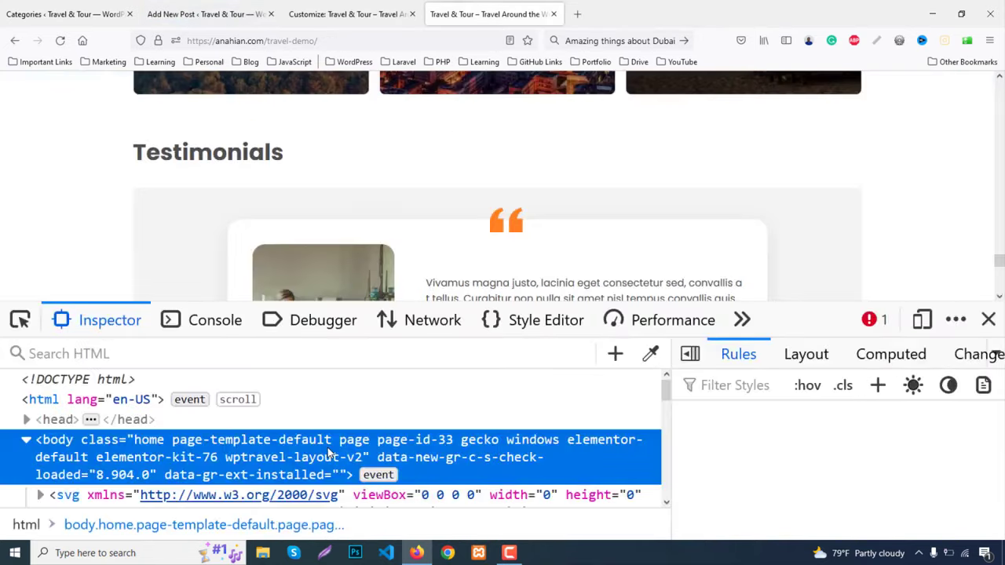
left_click(275, 438)
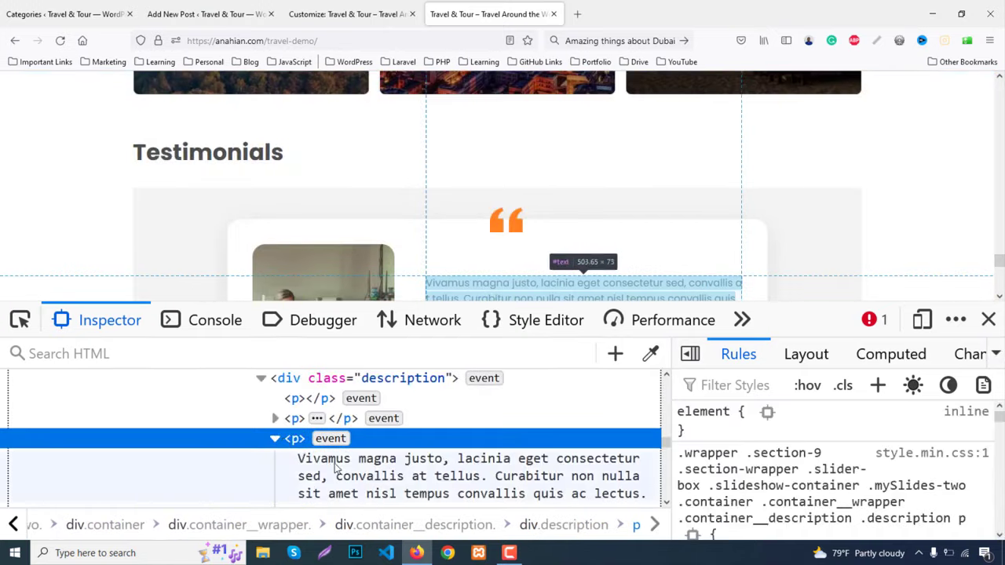
left_click(351, 469)
Title the new post with the reviewer's name and paste the testimonial paragraph as its body
left_click(220, 13)
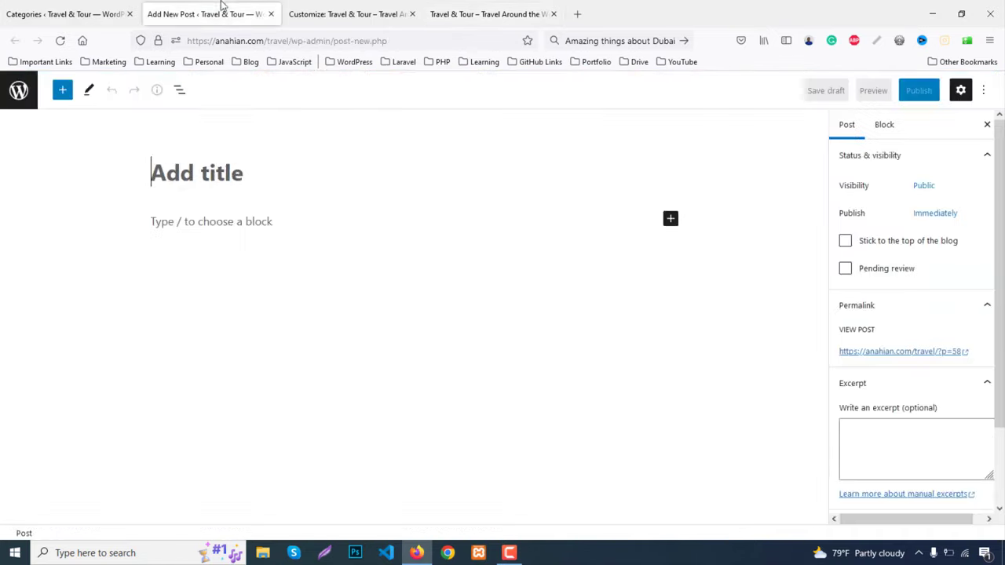
type("J")
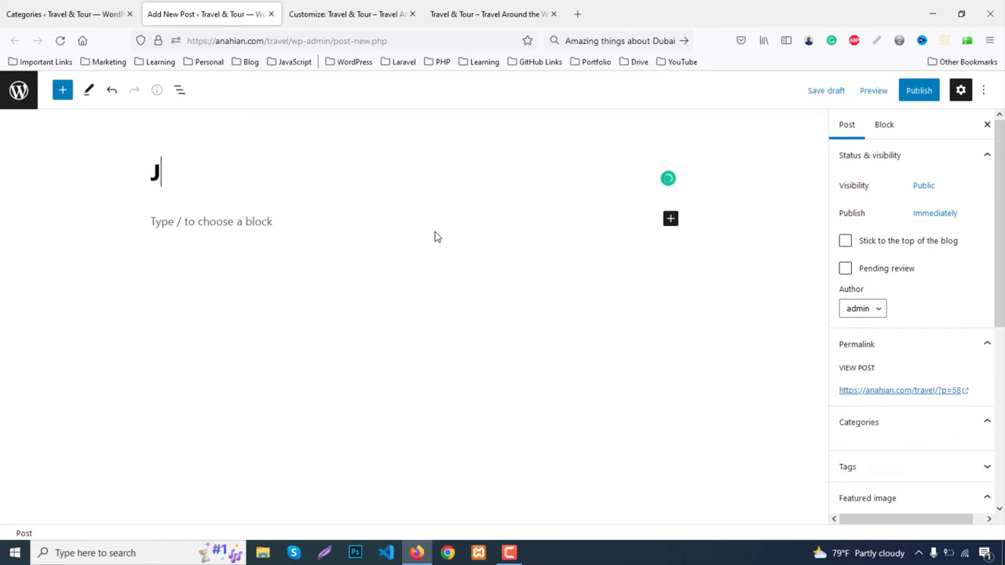
type("ohn Doe")
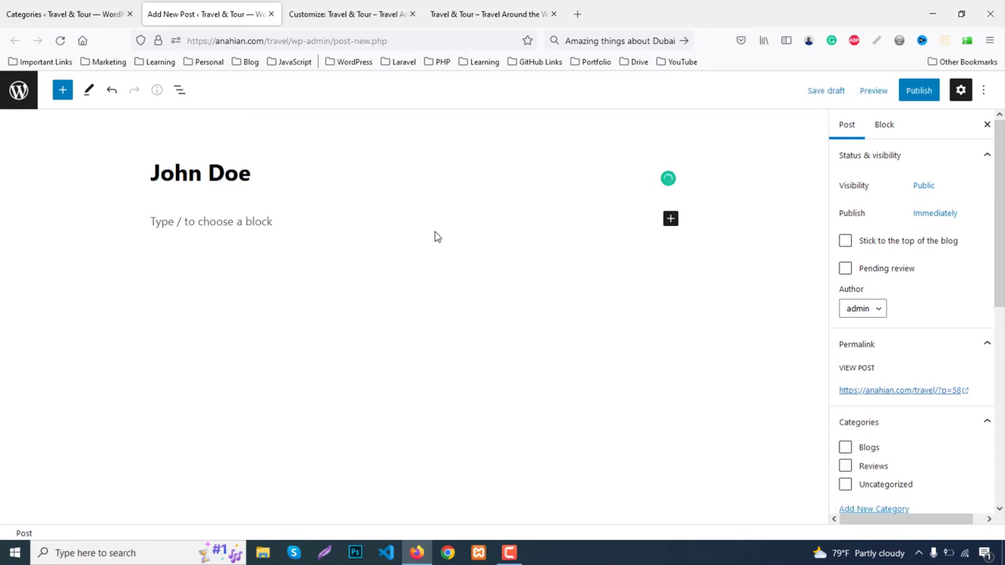
left_click(259, 222)
type("Vivamus magna justo, lacinia eget consectetur sed, convallis at tellus. Curabitur non nulla sit amet nisl tempus convallis quis ac lectus.")
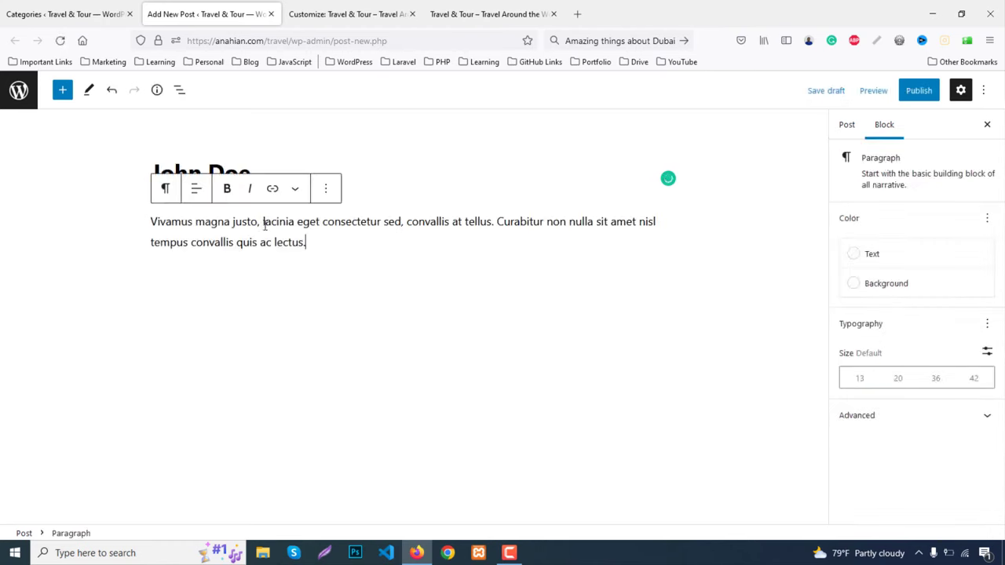
File the post under the Reviews category and bring up the featured image picker
left_click(843, 127)
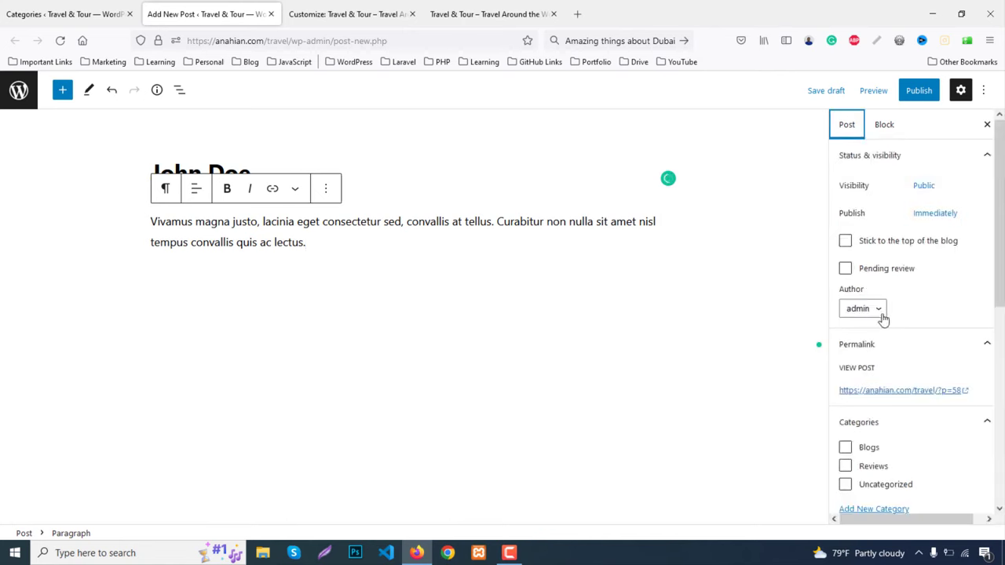
scroll(880, 459, "down", 1)
scroll(881, 459, "down", 2)
left_click(844, 338)
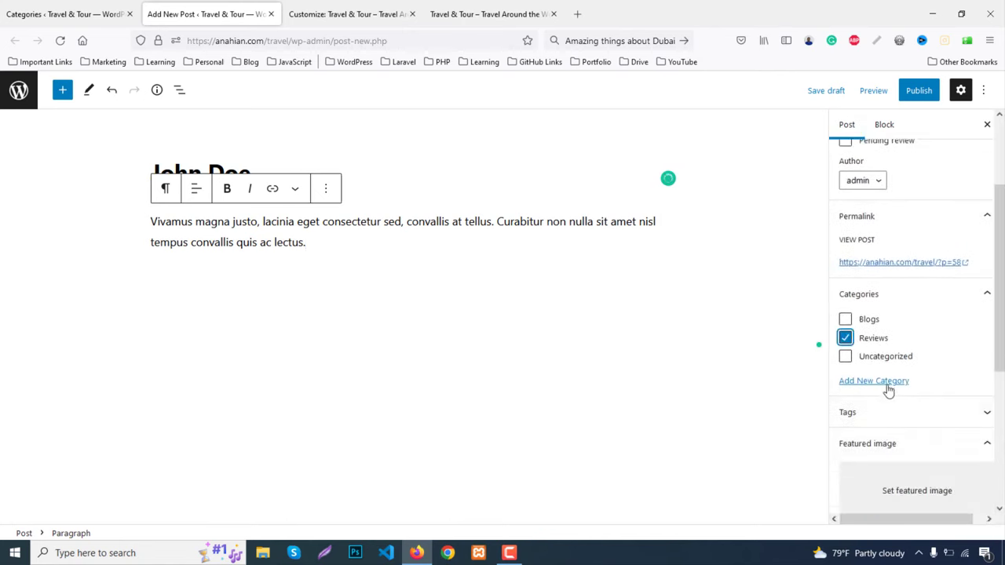
left_click(898, 485)
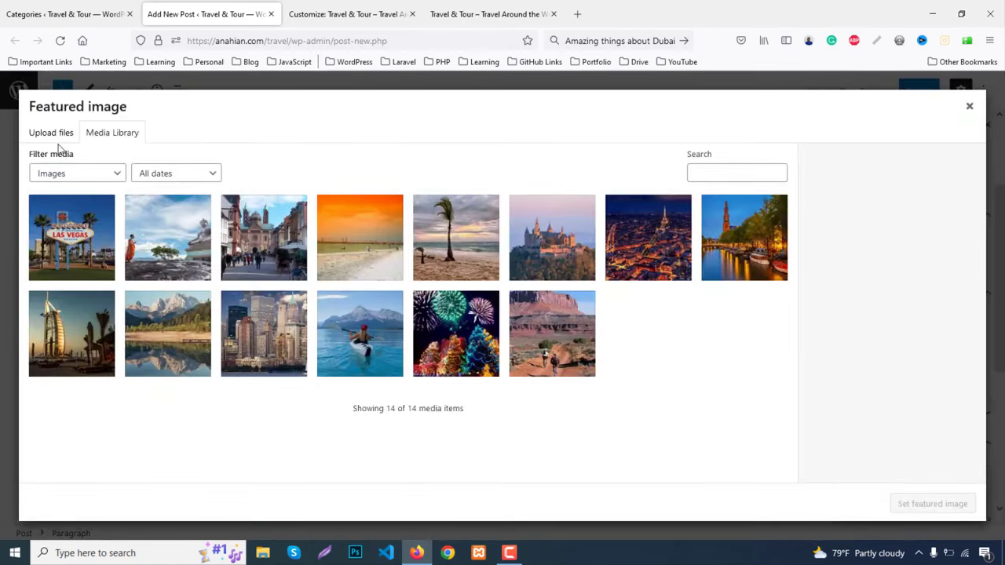
Upload the laptop desk photo, then set the red-rock canyon photo as featured image
left_click(55, 134)
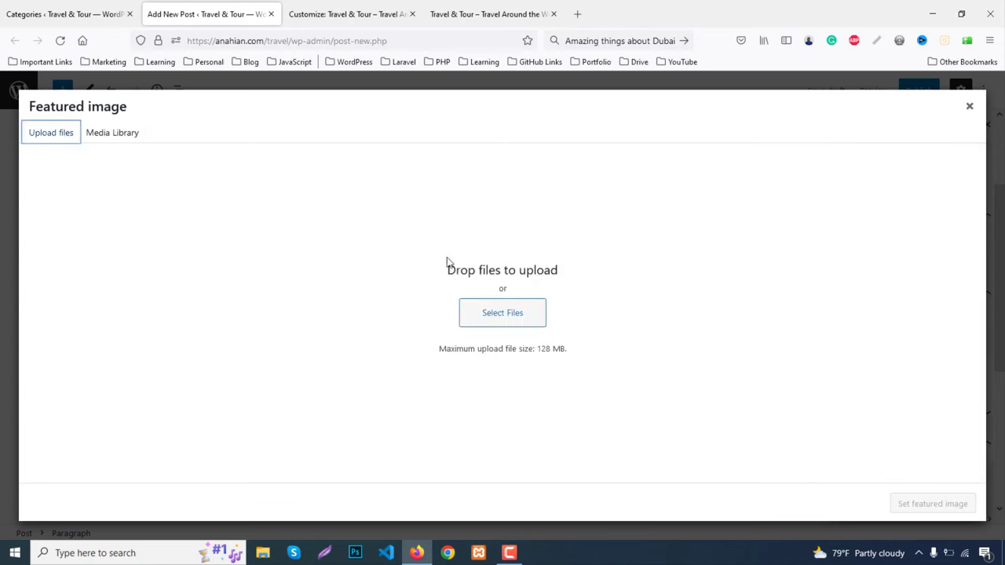
left_click(503, 320)
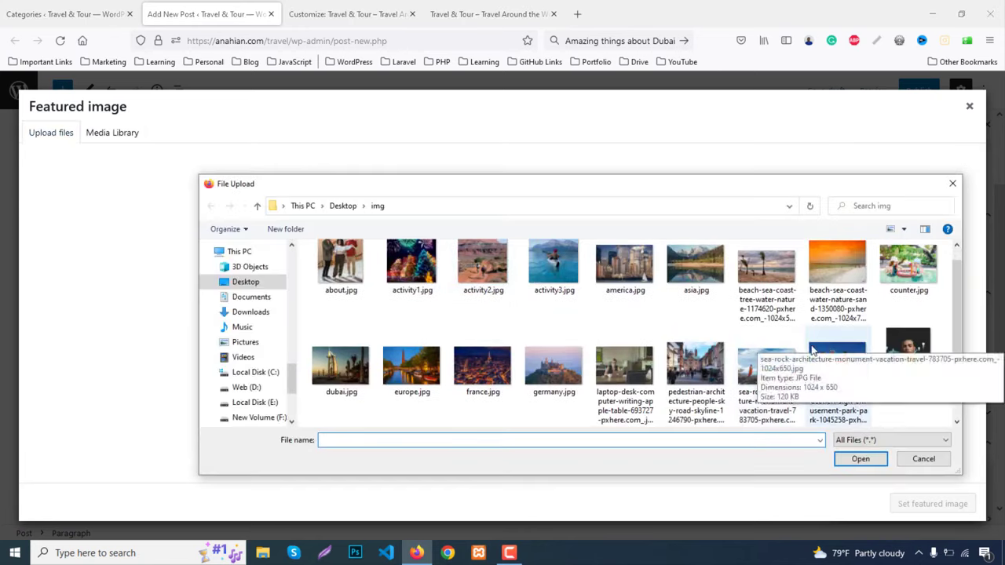
scroll(824, 372, "down", 2)
scroll(567, 396, "up", 3)
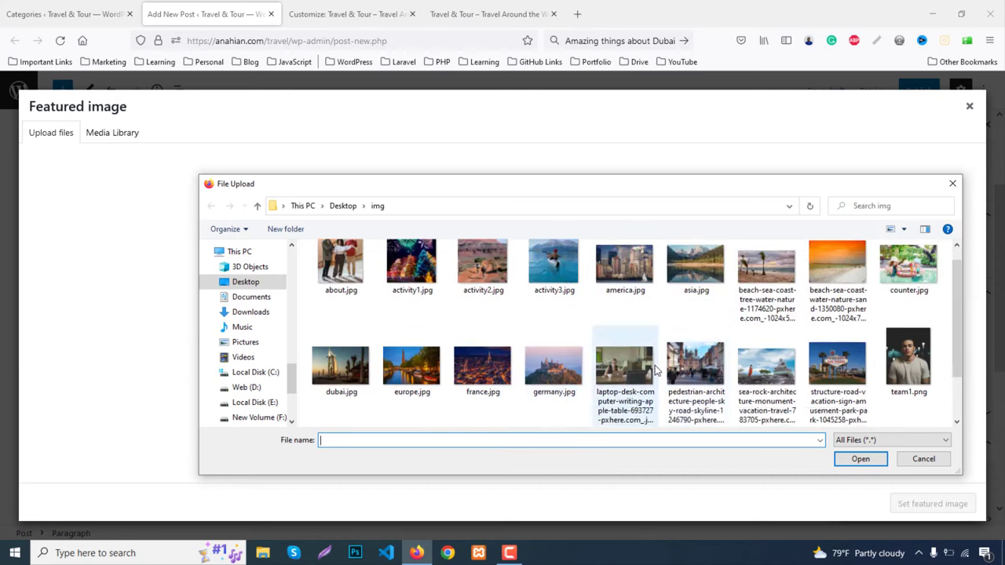
scroll(738, 361, "down", 1)
left_click(610, 279)
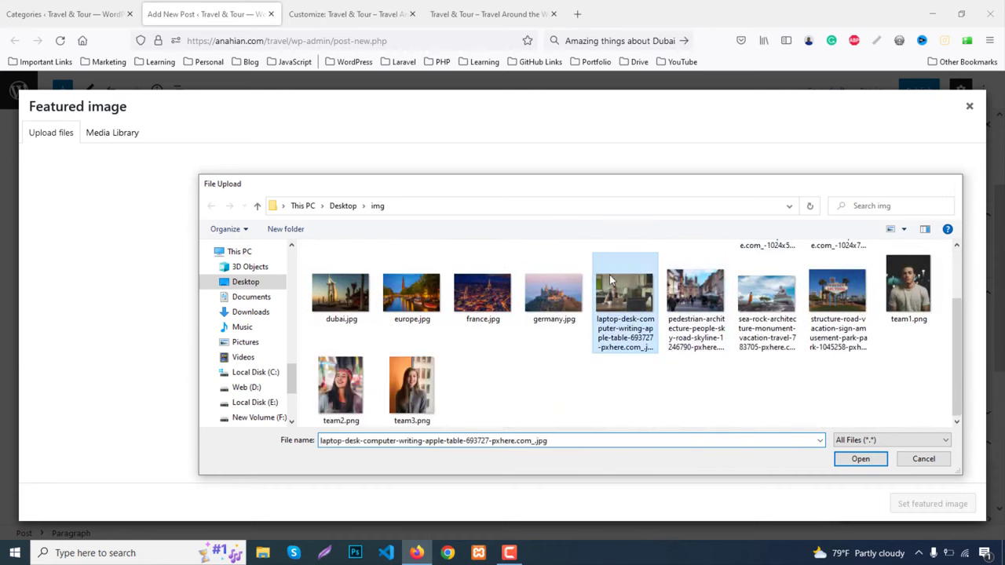
double_click(611, 280)
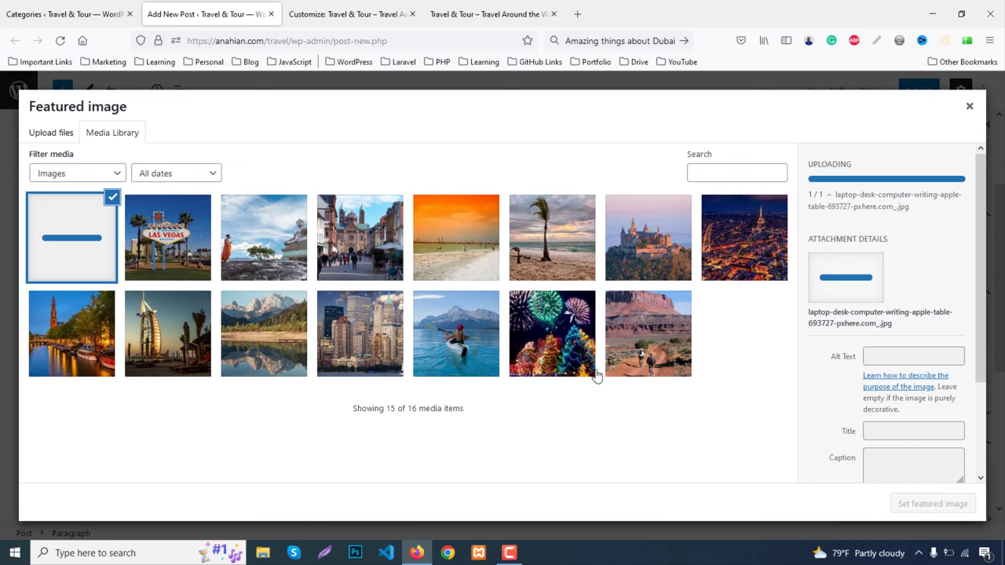
left_click(182, 242)
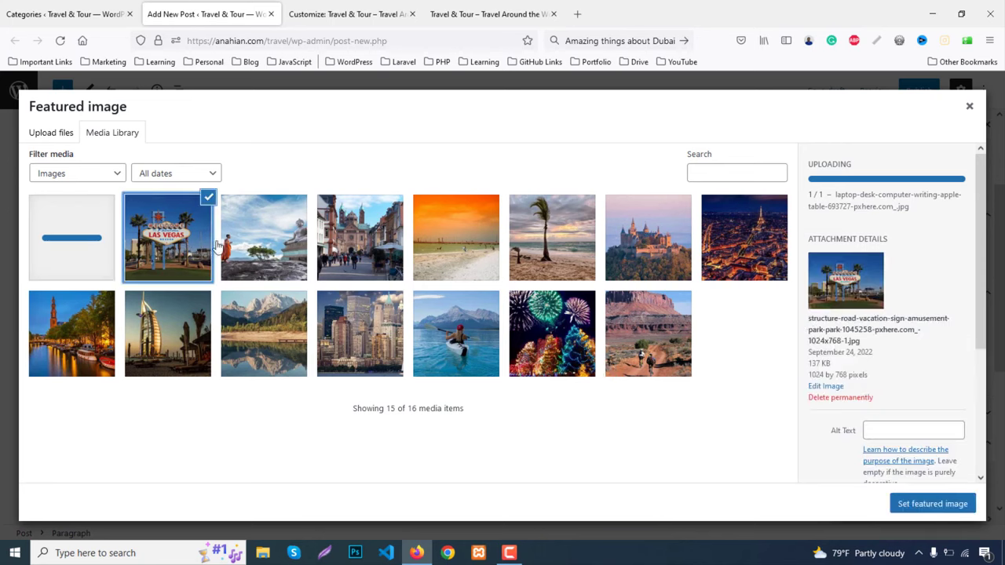
left_click(73, 235)
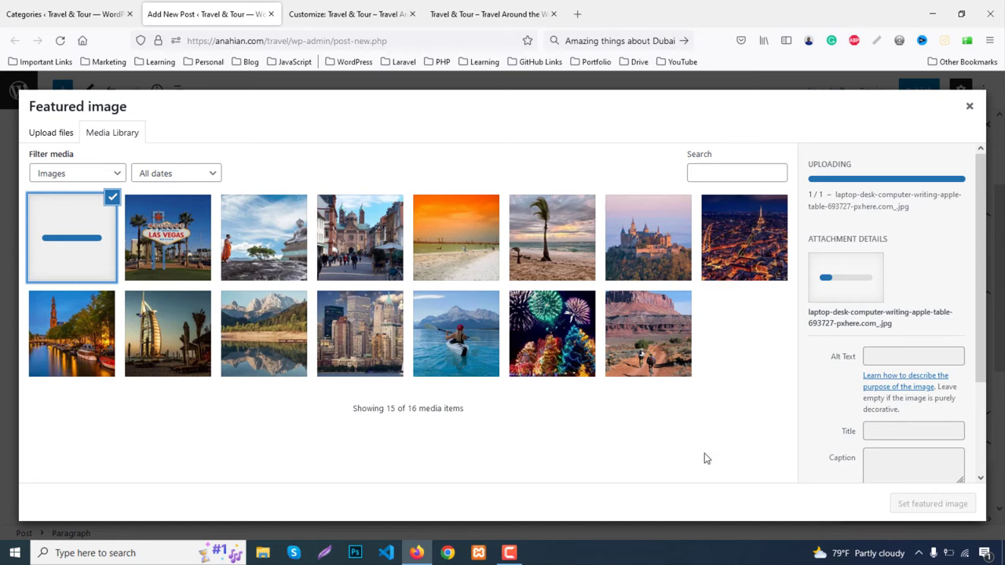
left_click(659, 352)
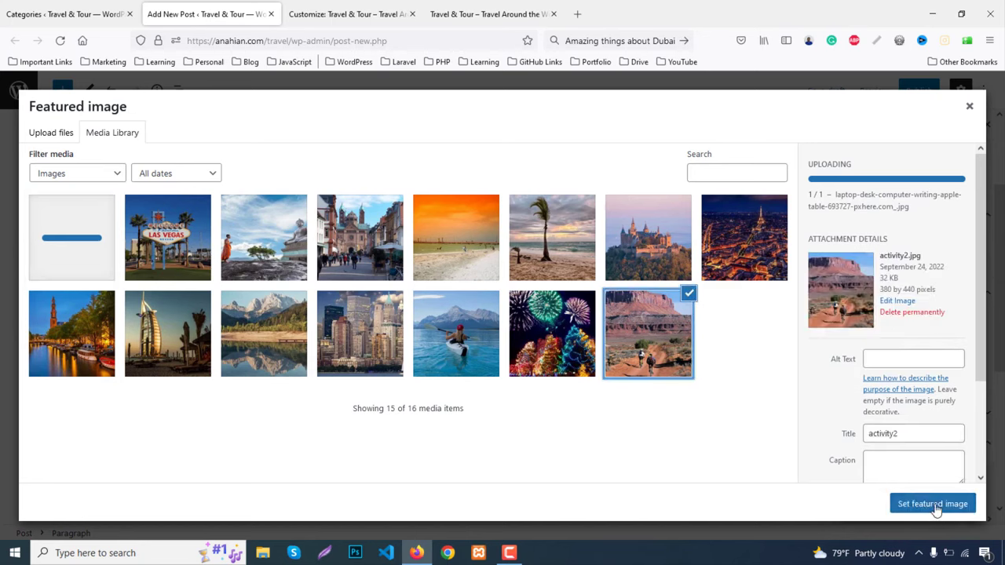
left_click(933, 504)
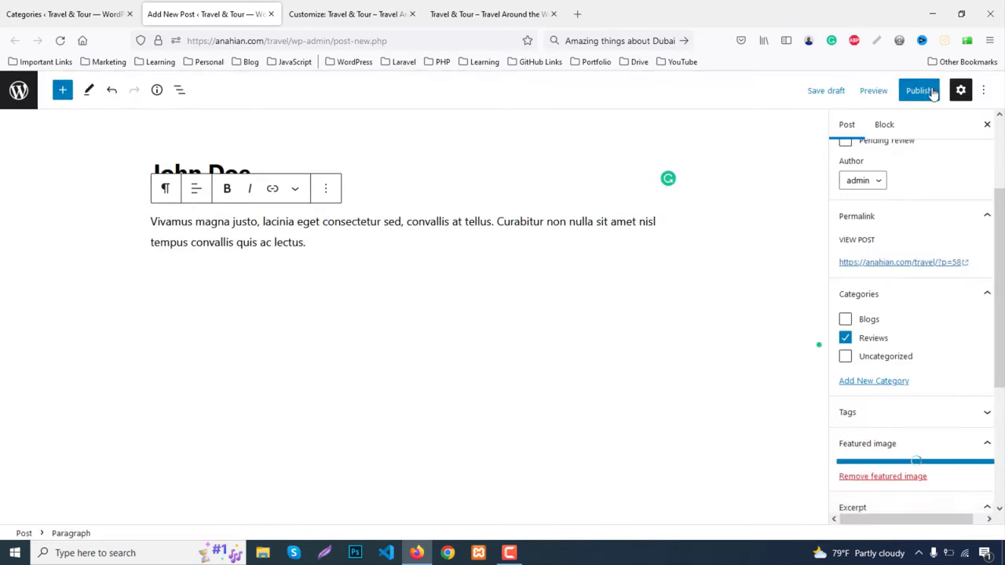
Replace the canyon photo with the fireworks image activity1.jpg and save the draft
left_click(909, 477)
left_click(900, 503)
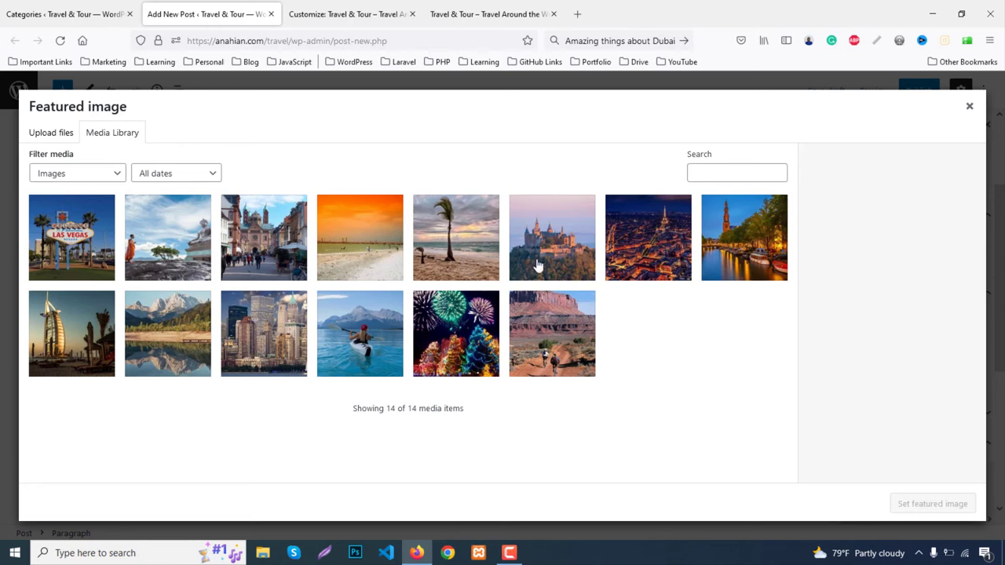
left_click(474, 355)
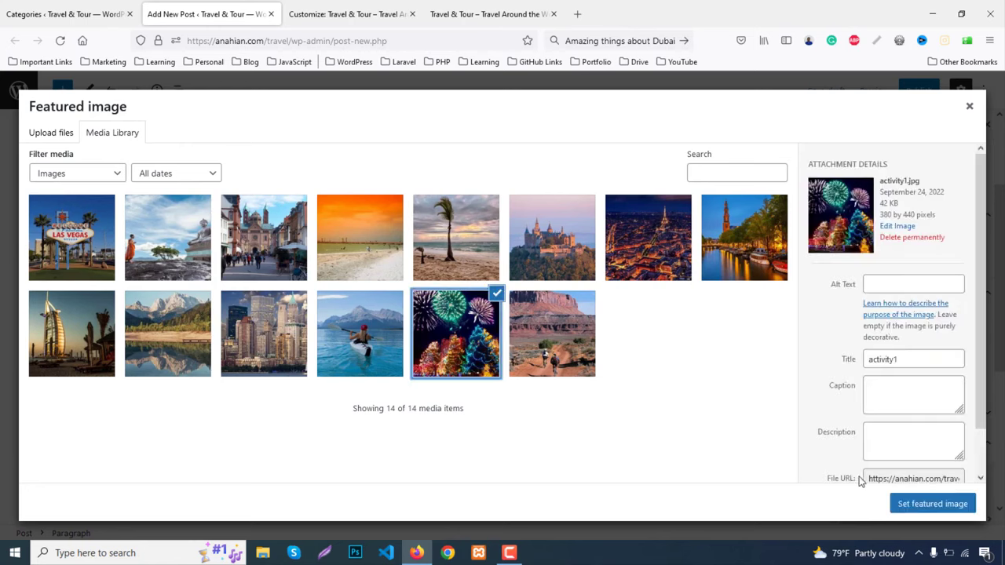
left_click(917, 503)
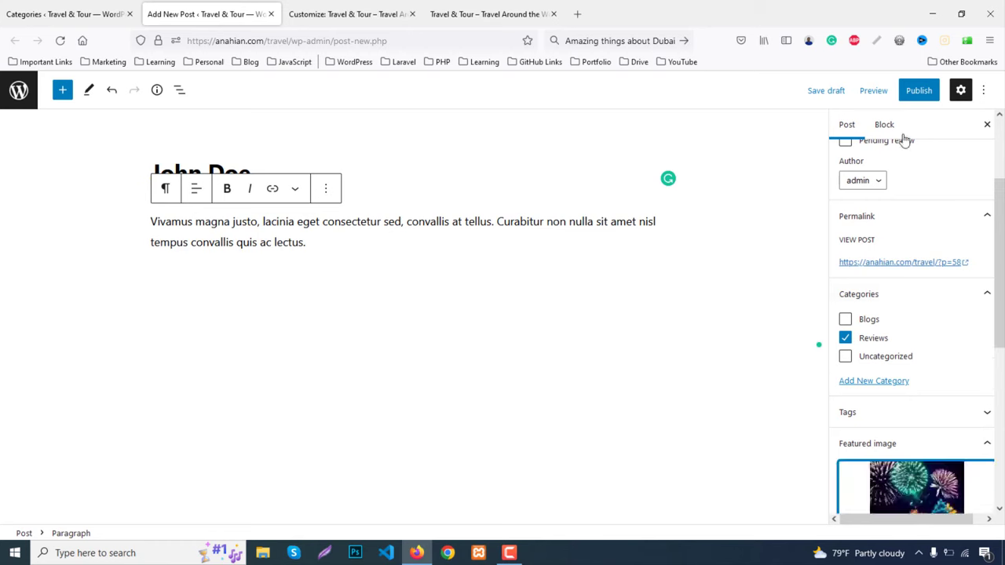
left_click(922, 89)
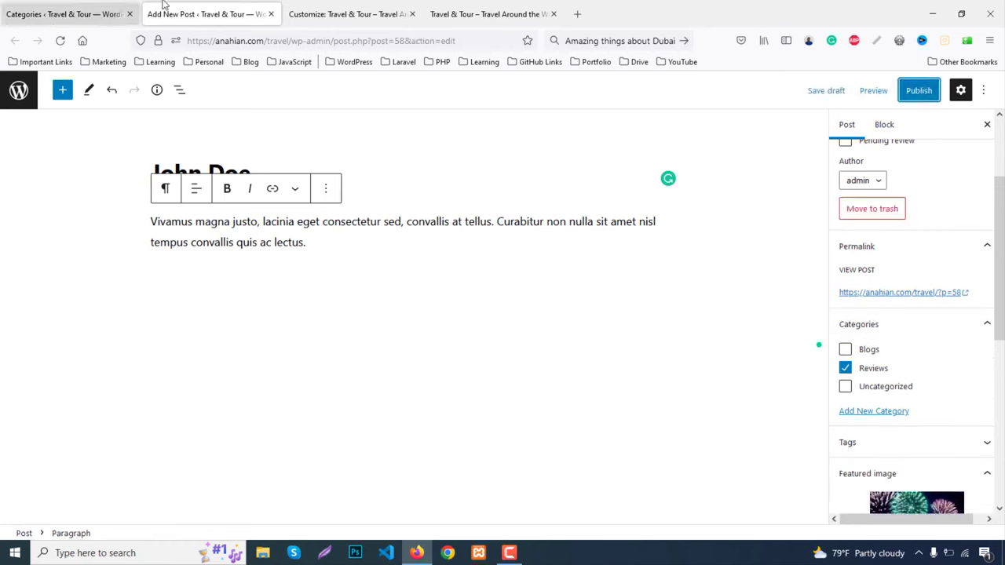
Publish the Reviews post, close its editor tab, and reload the Customizer with F5
left_click(909, 100)
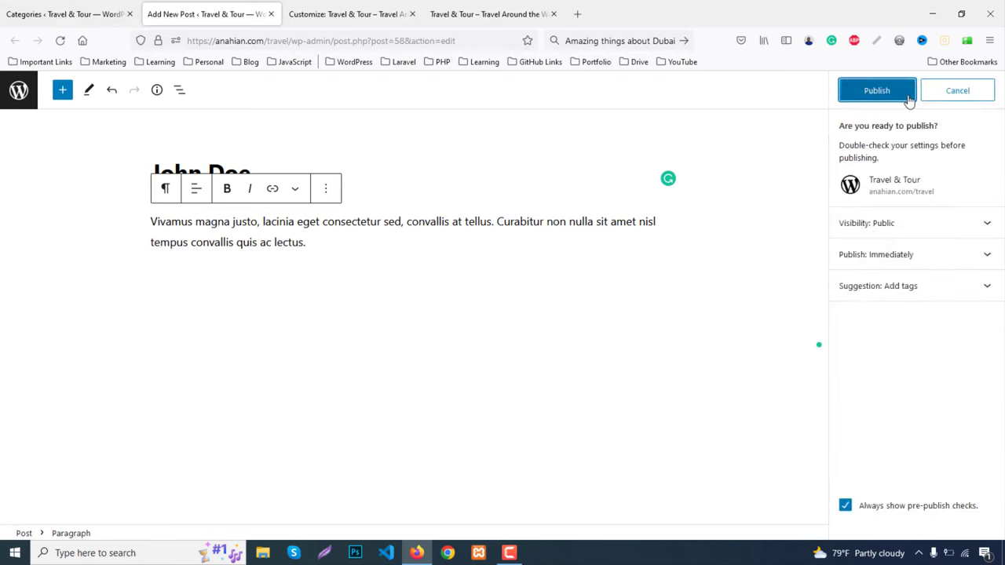
left_click(899, 94)
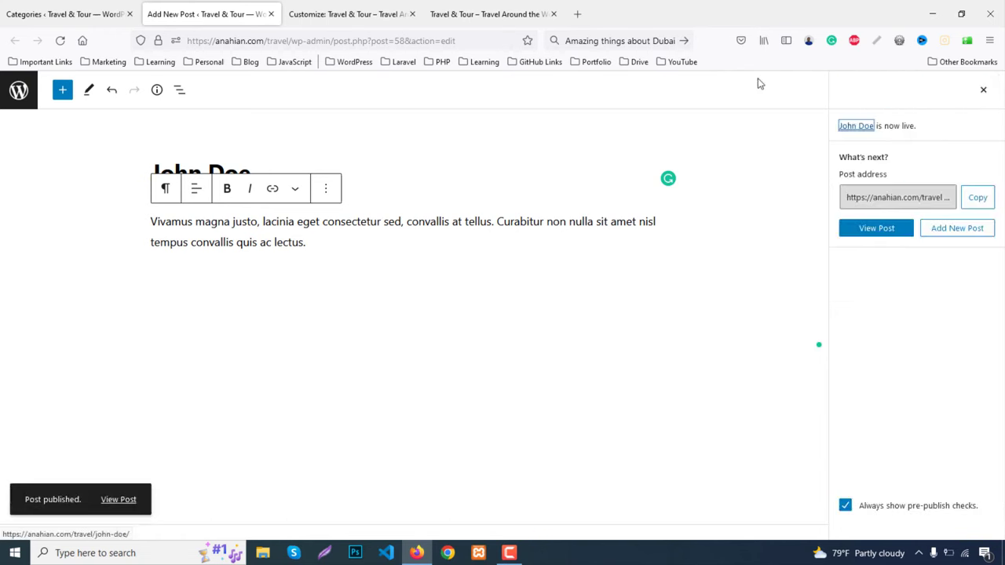
middle_click(239, 6)
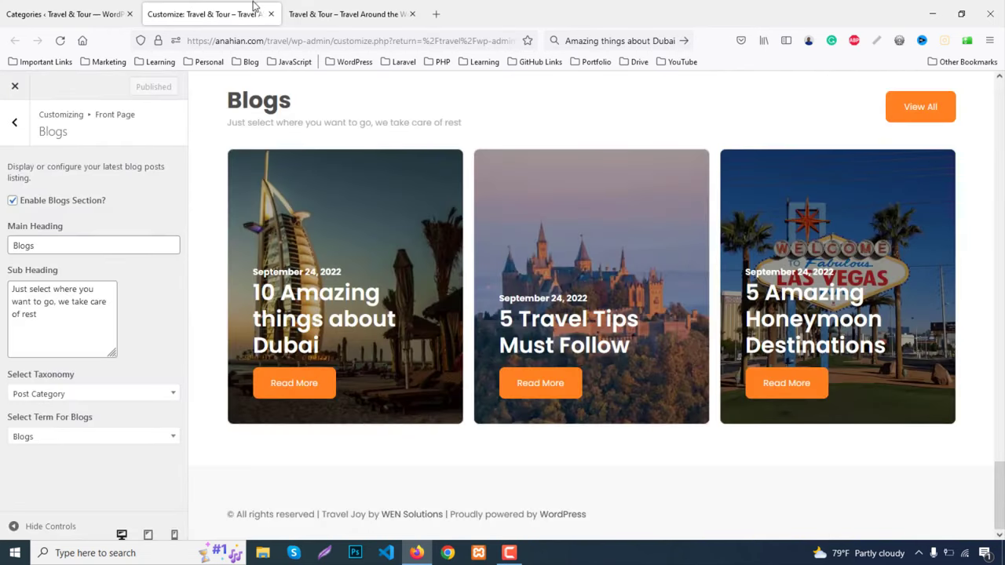
key("F5")
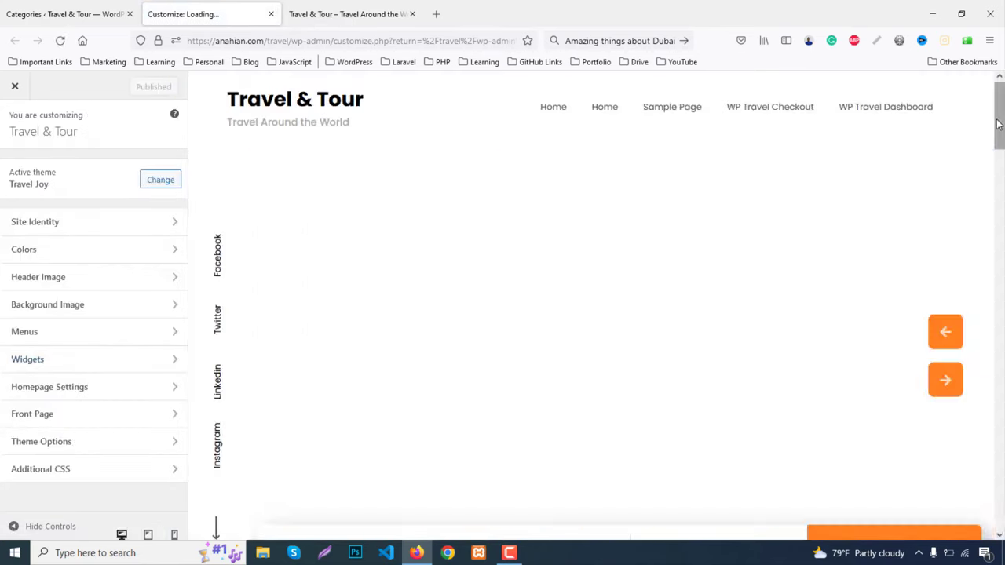
scroll(1002, 261, "down", 10)
scroll(471, 445, "down", 6)
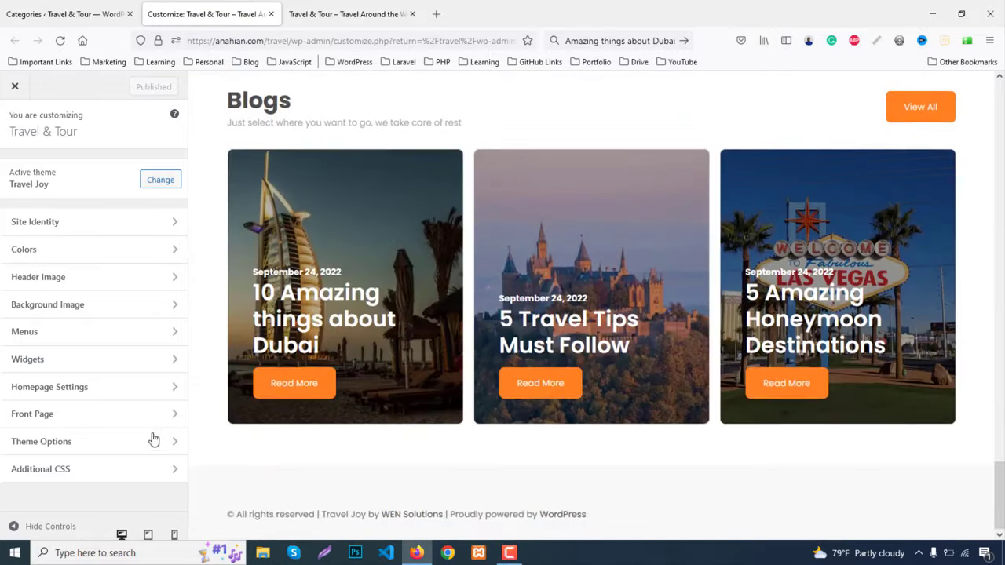
Enable the Front Page Testimonials section with Post Category taxonomy and the Reviews term
left_click(33, 413)
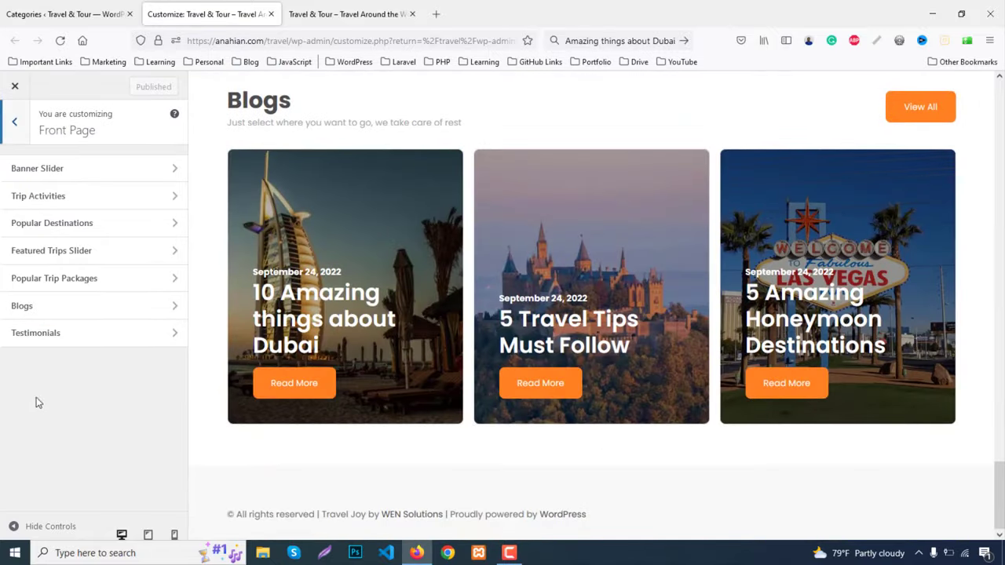
left_click(40, 334)
left_click(29, 196)
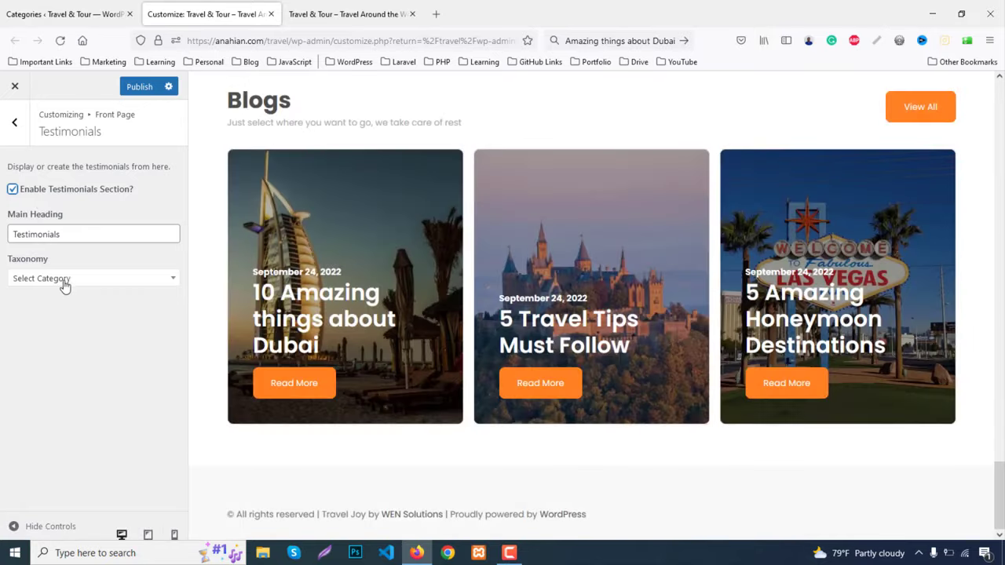
left_click(65, 280)
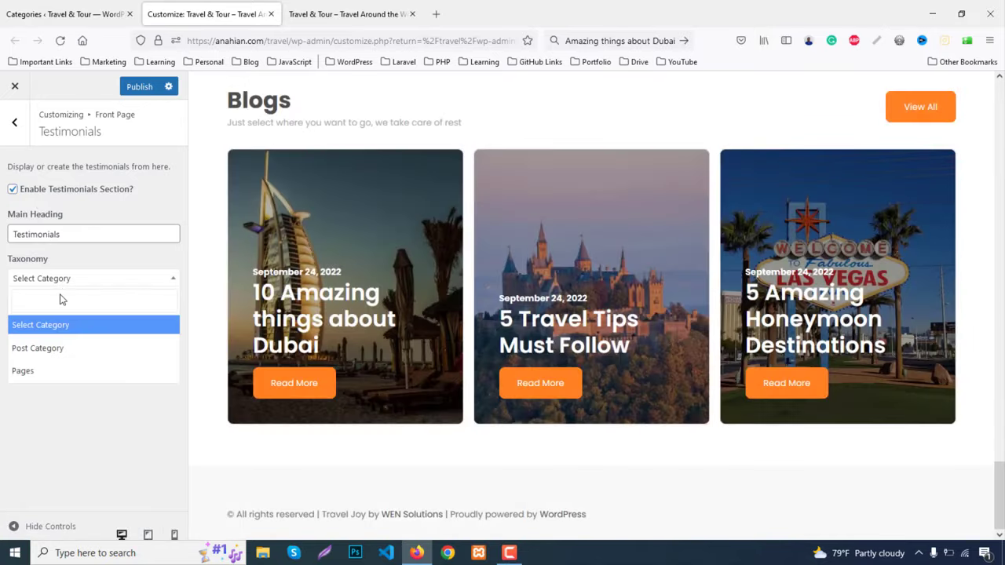
left_click(45, 357)
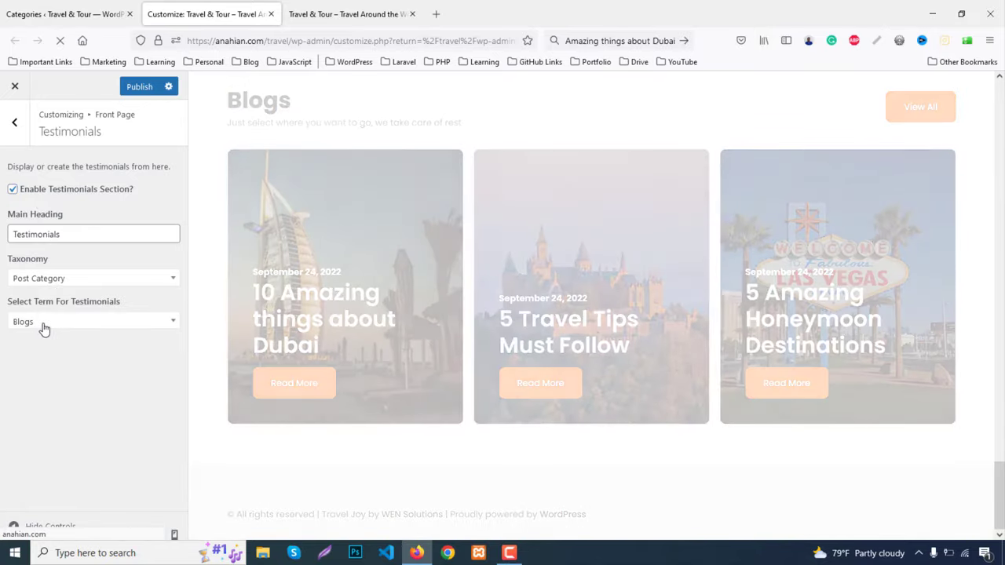
left_click(43, 323)
left_click(47, 388)
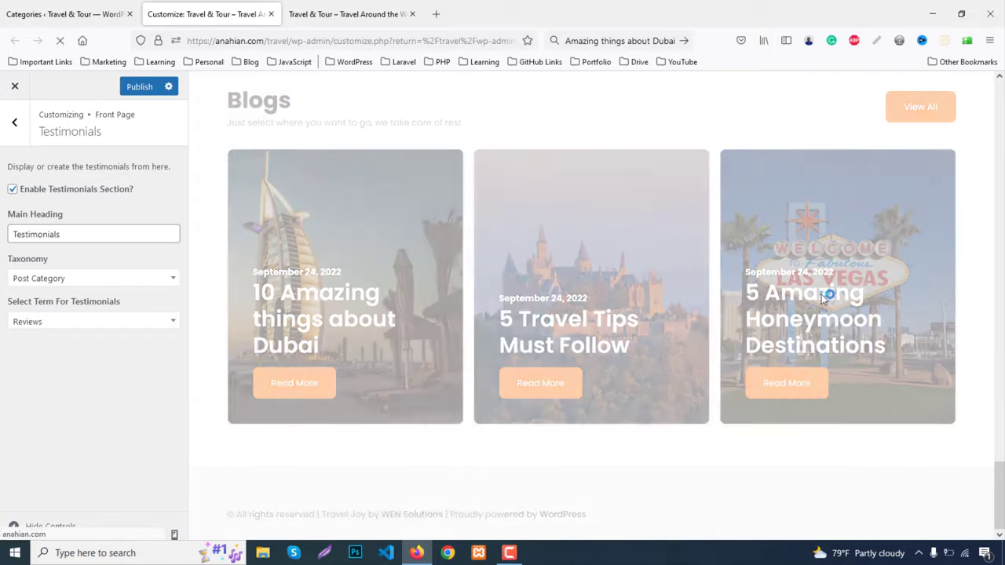
scroll(823, 301, "down", 3)
scroll(822, 301, "down", 1)
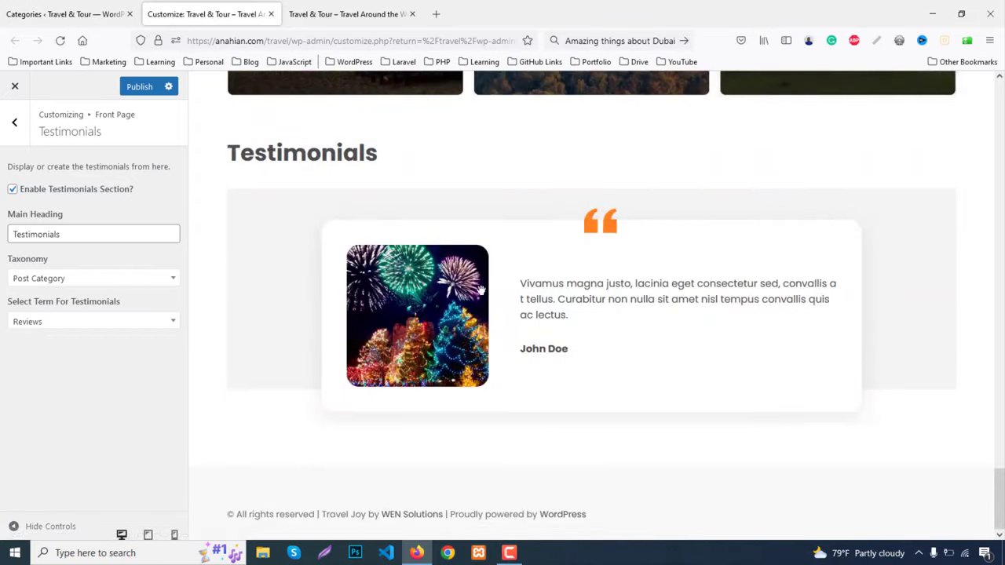
Compare with the live site, close developer tools, and publish the Testimonials settings
left_click(337, 14)
left_click(226, 17)
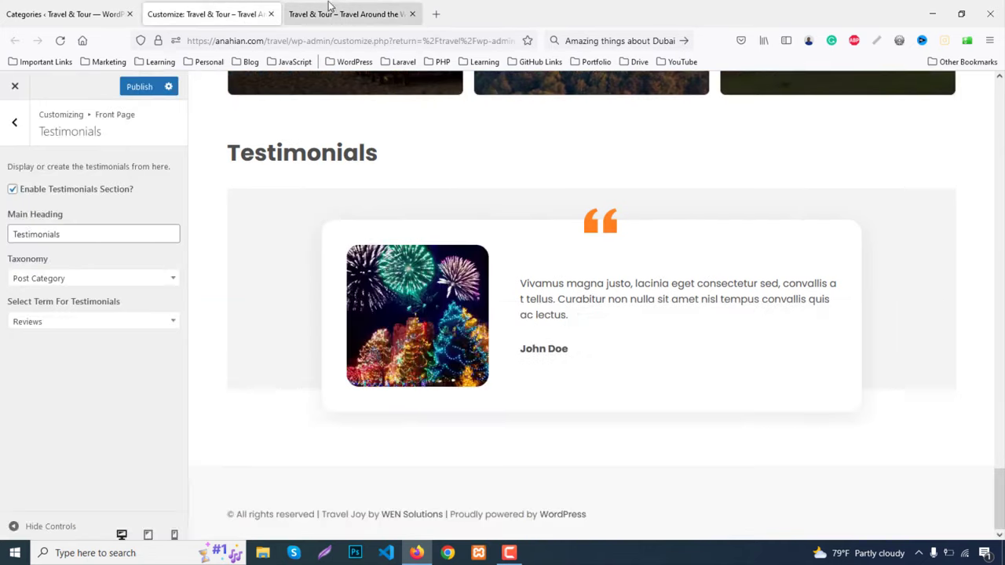
left_click(329, 11)
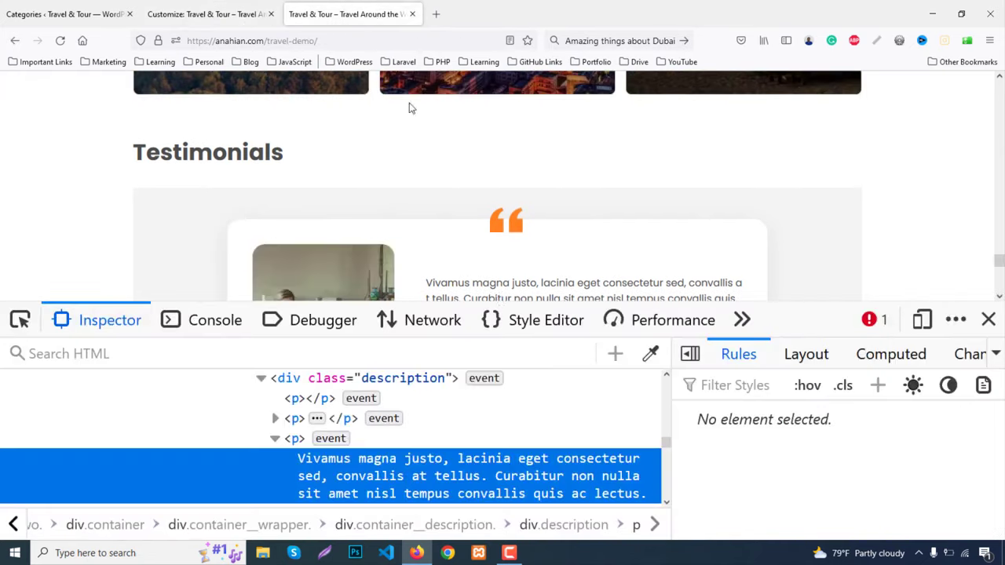
left_click(988, 320)
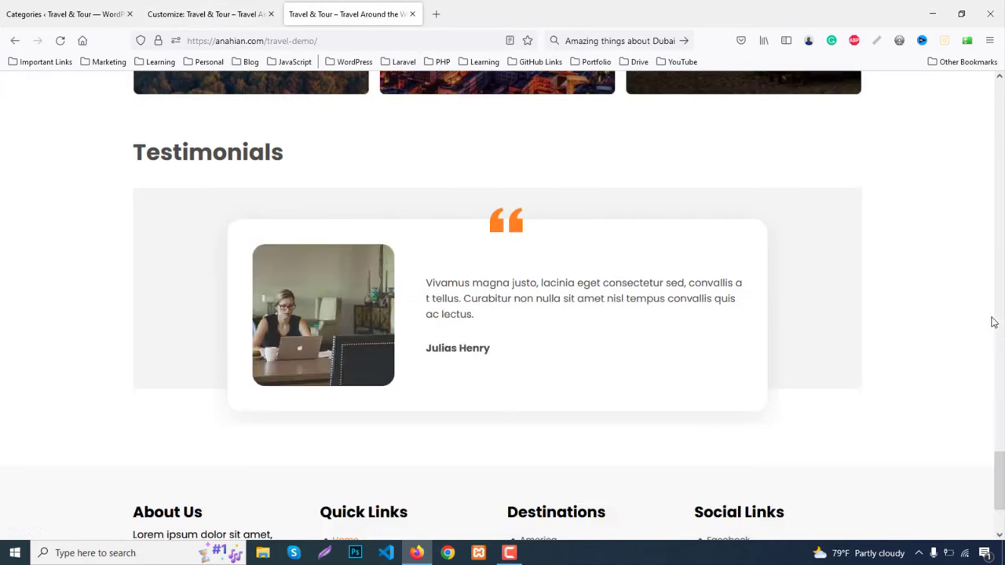
left_click(249, 13)
left_click(138, 87)
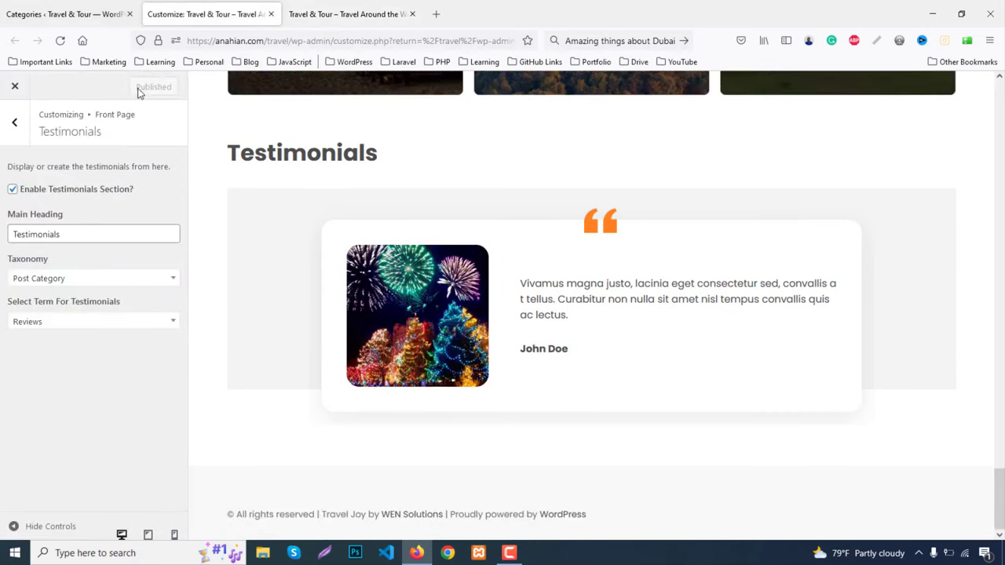
left_click(299, 14)
Open the live site in a new tab, cycle the hero slider, and scroll through the homepage
left_click(127, 4)
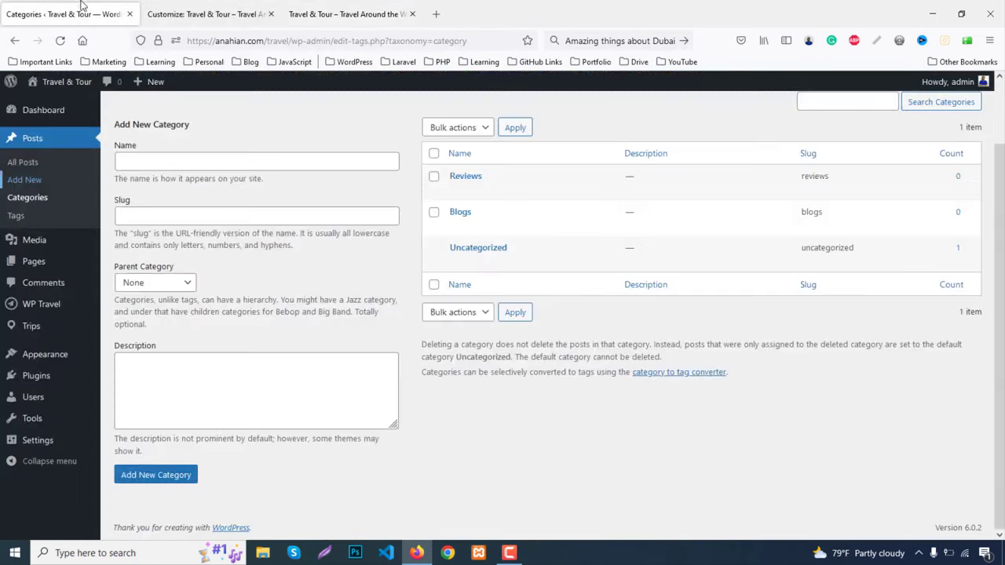
middle_click(43, 103)
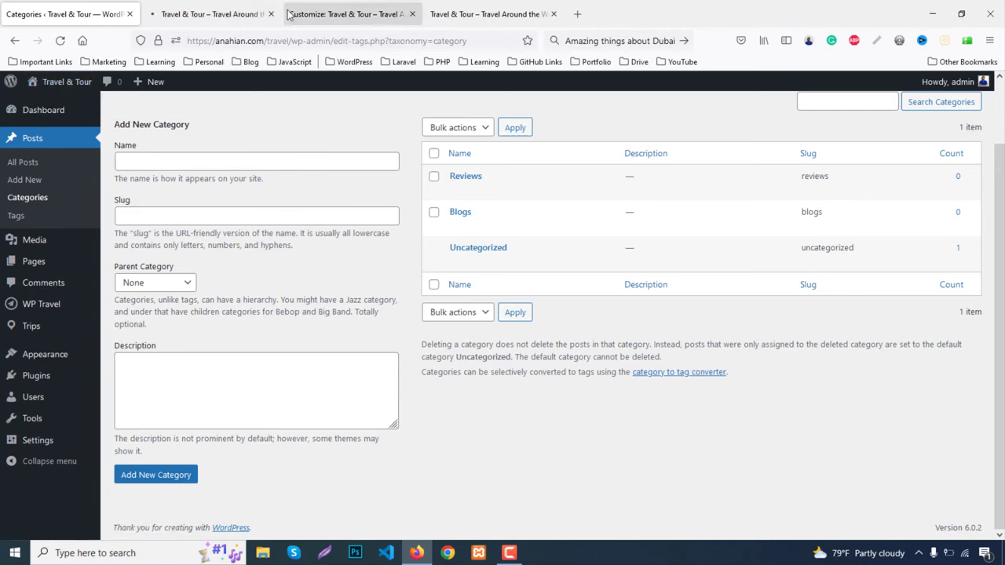
left_click(233, 8)
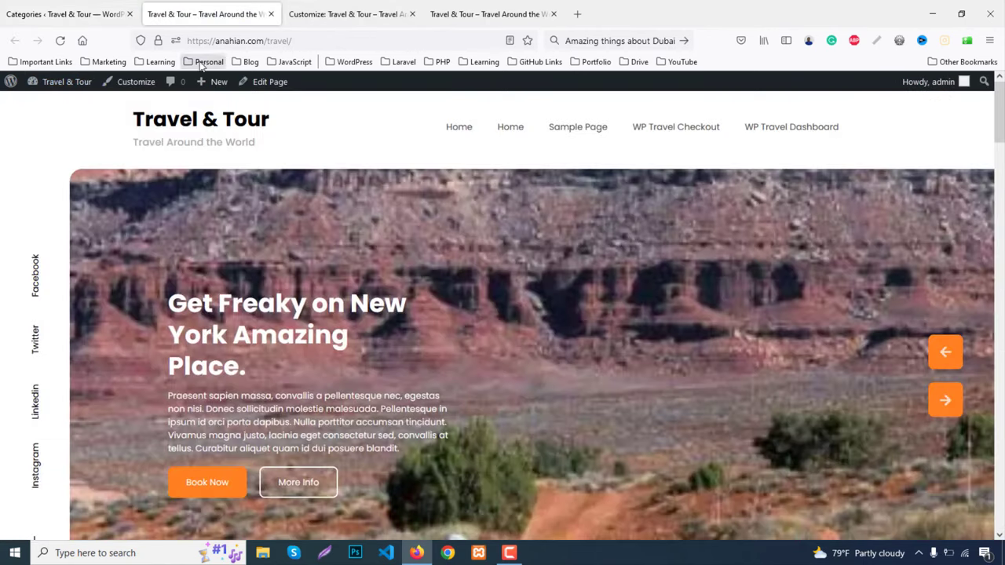
left_click(935, 362)
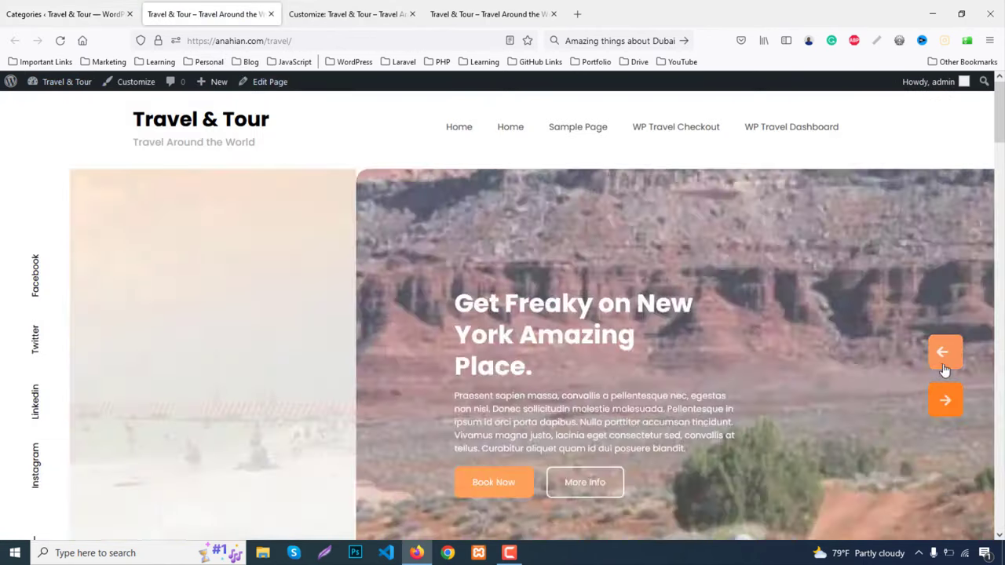
scroll(784, 338, "down", 4)
scroll(777, 330, "down", 2)
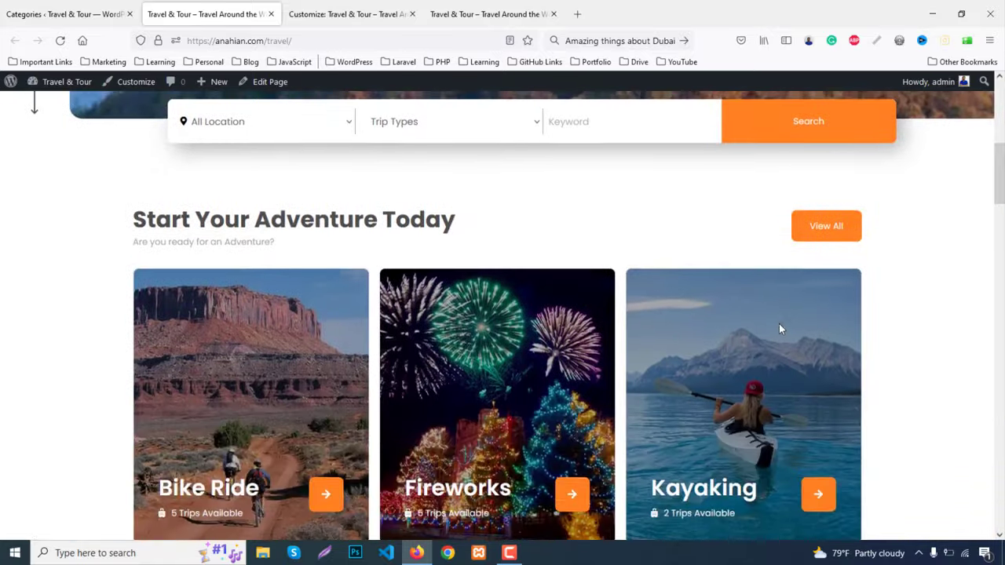
scroll(791, 317, "down", 2)
scroll(797, 320, "down", 3)
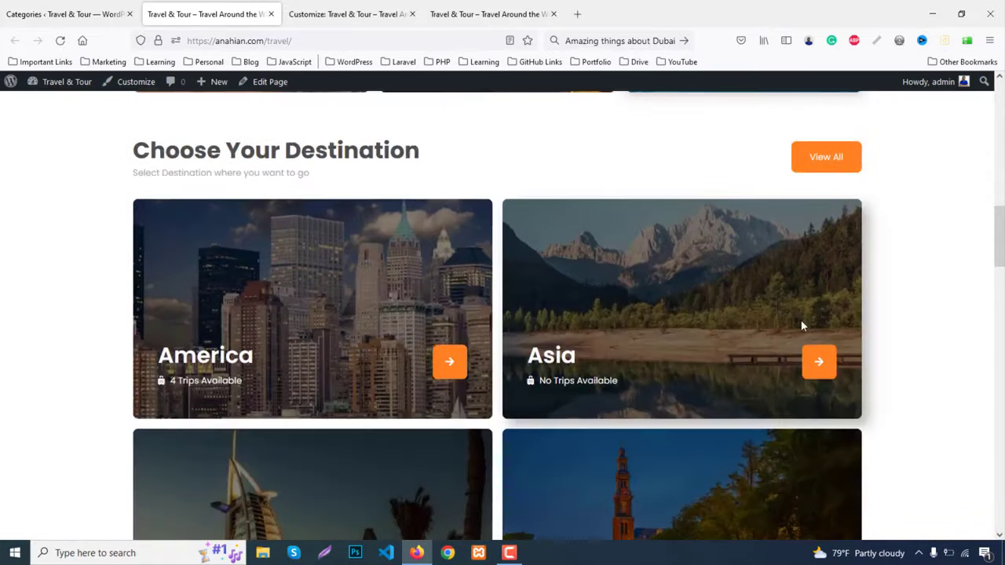
scroll(800, 318, "down", 6)
scroll(803, 320, "down", 2)
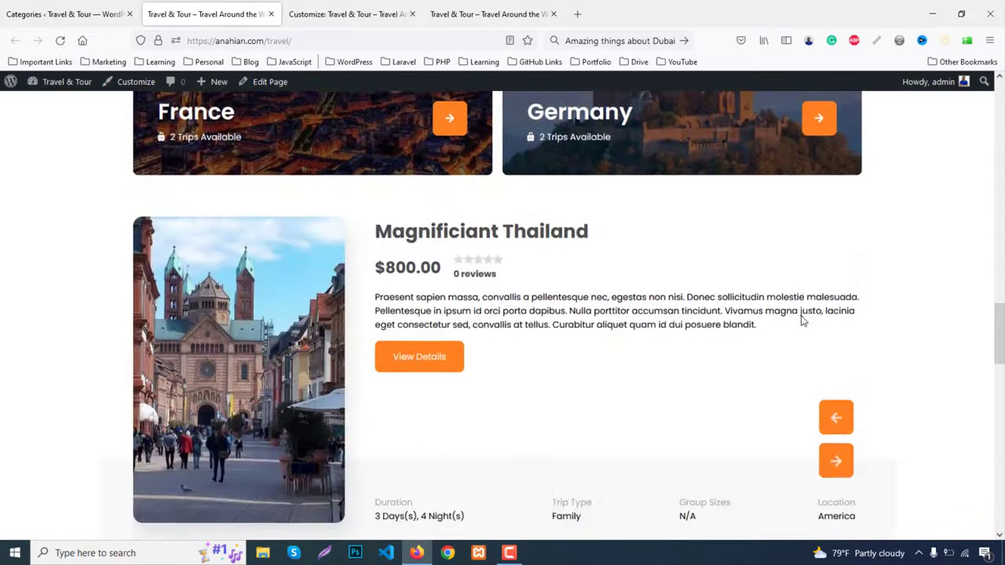
scroll(800, 322, "down", 4)
scroll(802, 321, "down", 10)
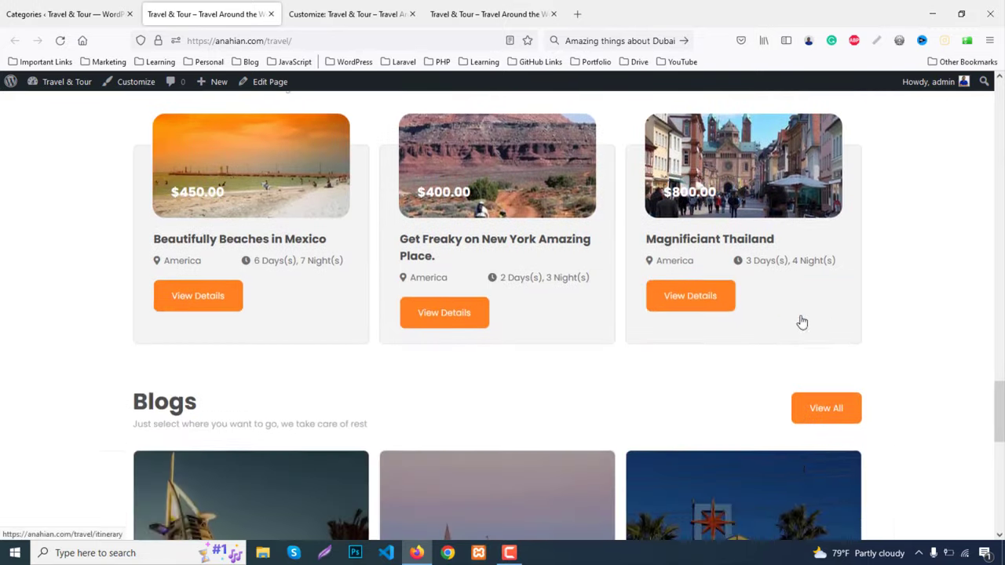
scroll(801, 319, "down", 2)
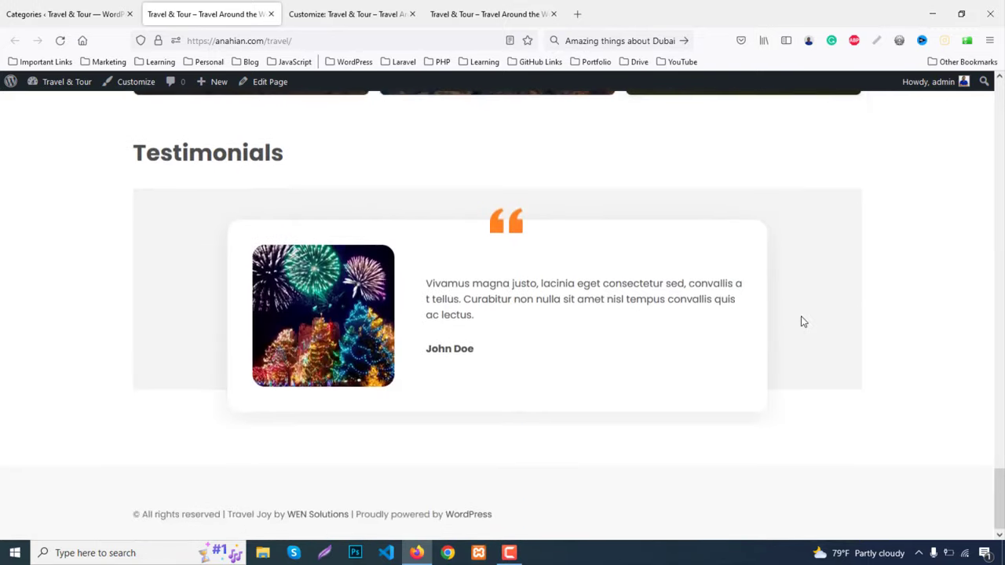
scroll(800, 314, "up", 12)
scroll(800, 318, "up", 15)
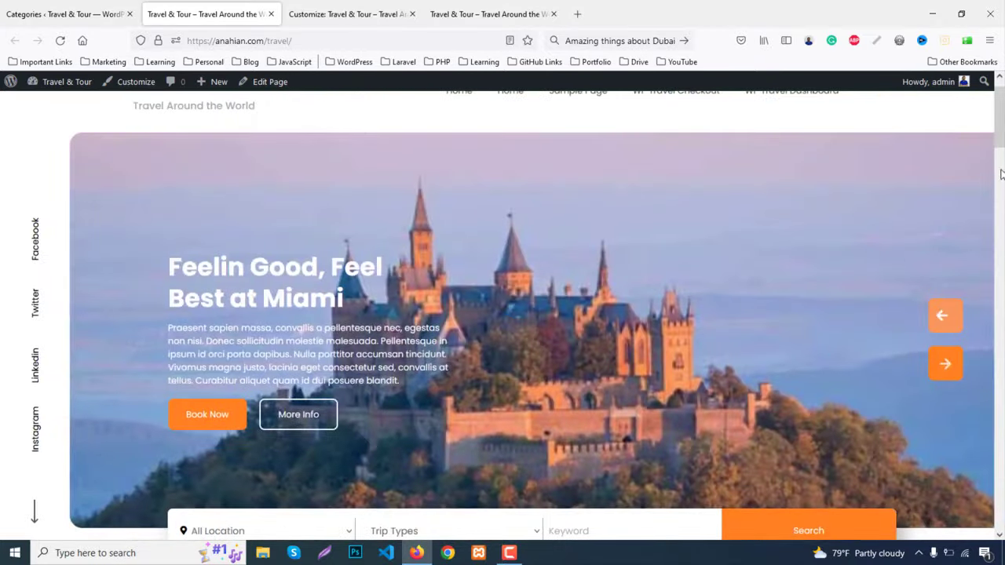
left_click_drag(1000, 133, 952, 500)
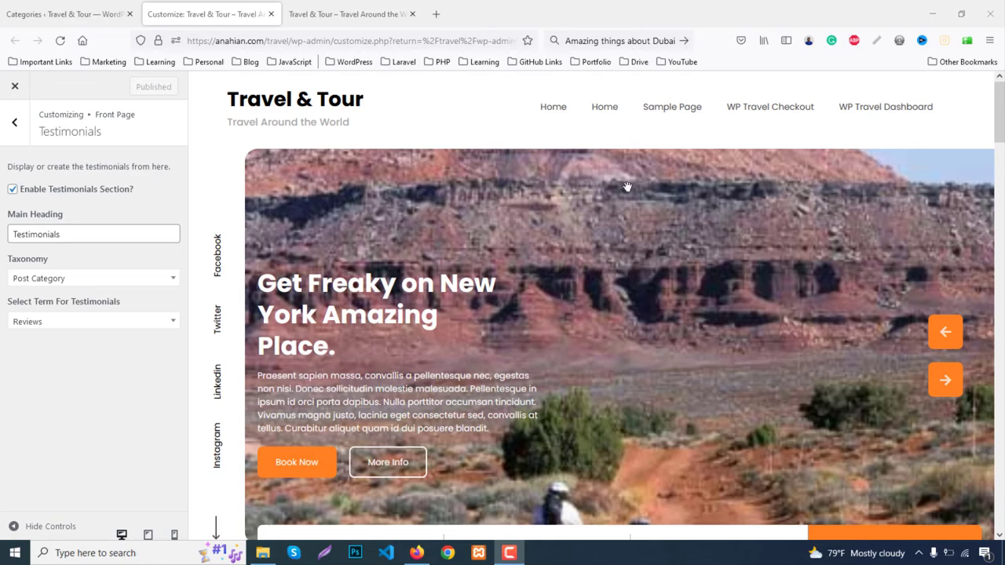
Review the travel demo site's header menu, then return to the Categories admin screen
left_click(306, 9)
scroll(937, 247, "up", 10)
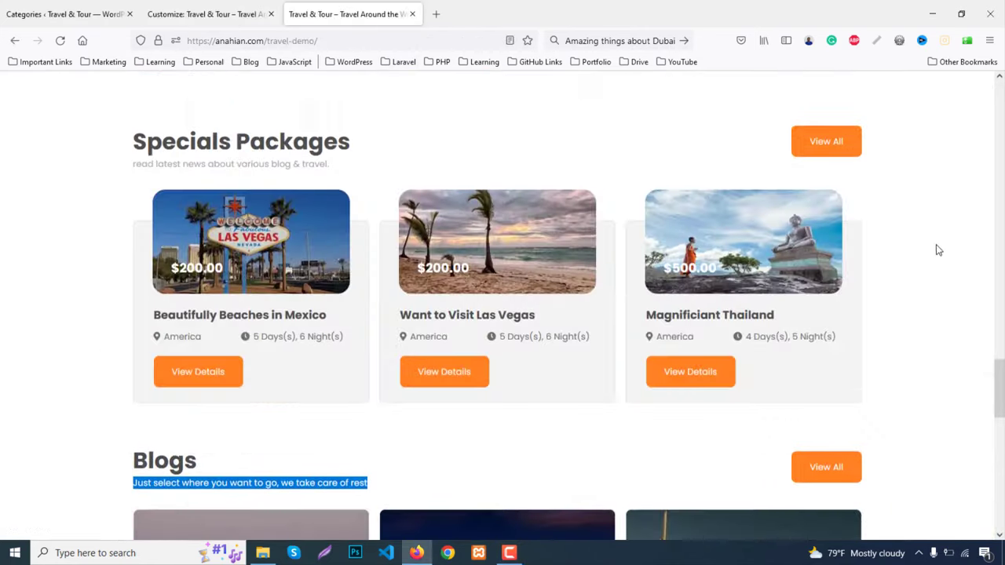
scroll(937, 250, "up", 15)
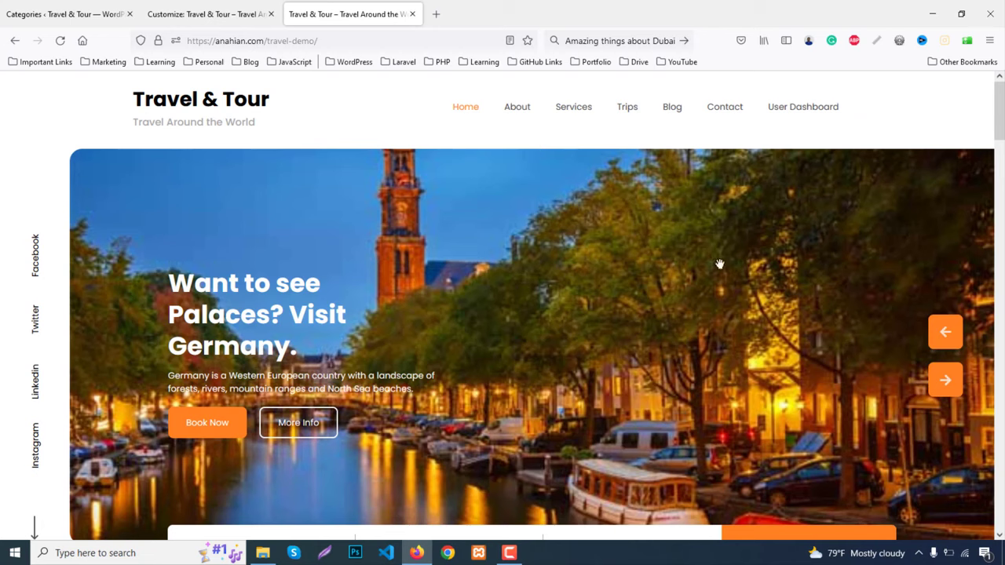
left_click(66, 13)
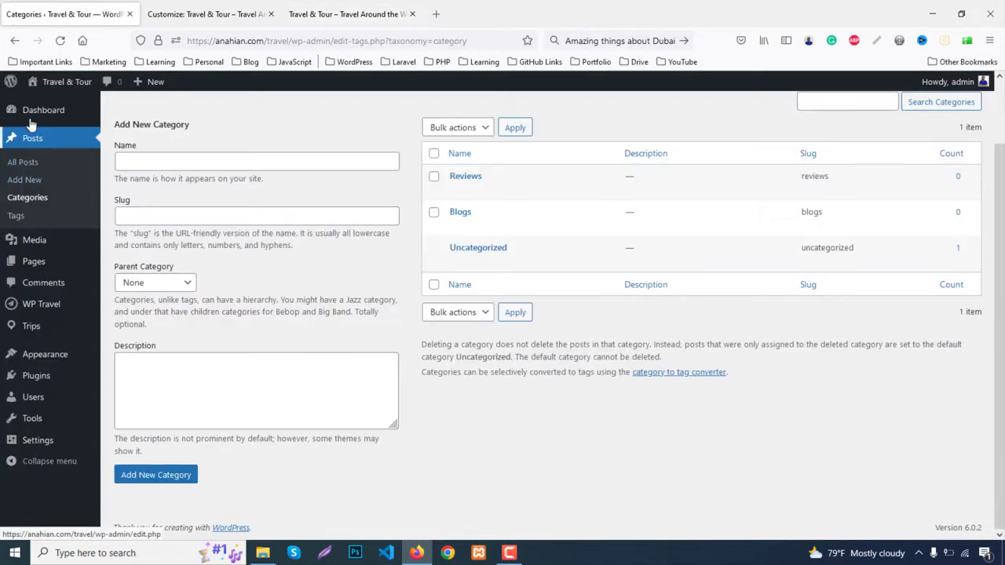
Rename the WP Travel Checkout page to Checkout with slug checkout
left_click(37, 261)
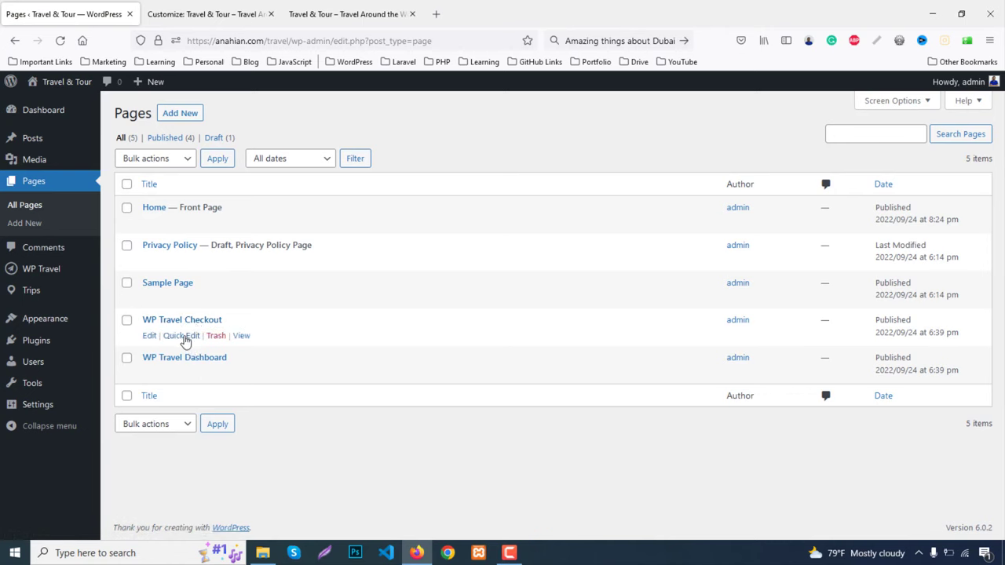
left_click(181, 336)
scroll(201, 341, "down", 1)
left_click_drag(219, 298, 178, 298)
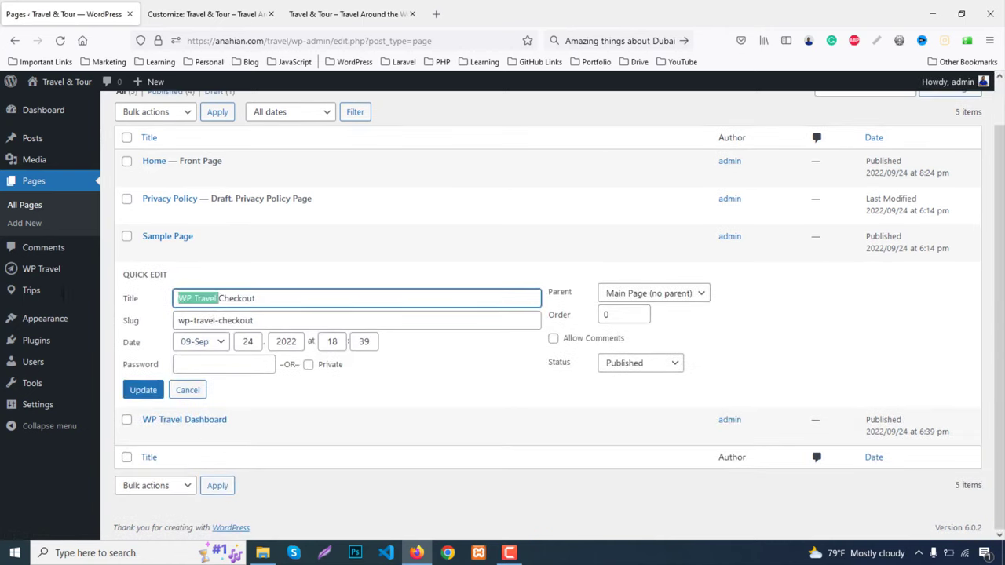
key("BackSpace")
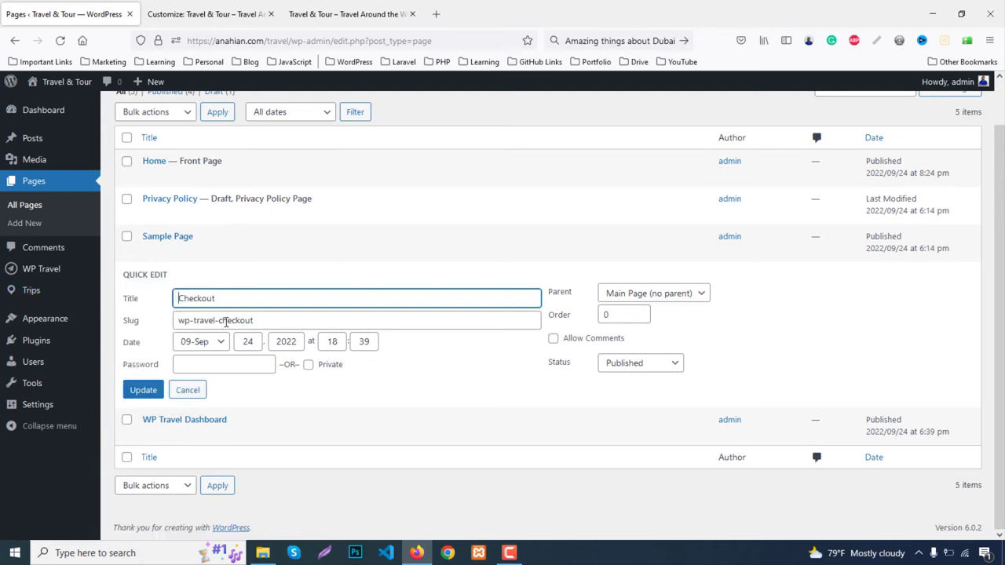
left_click_drag(222, 321, 116, 324)
key("BackSpace")
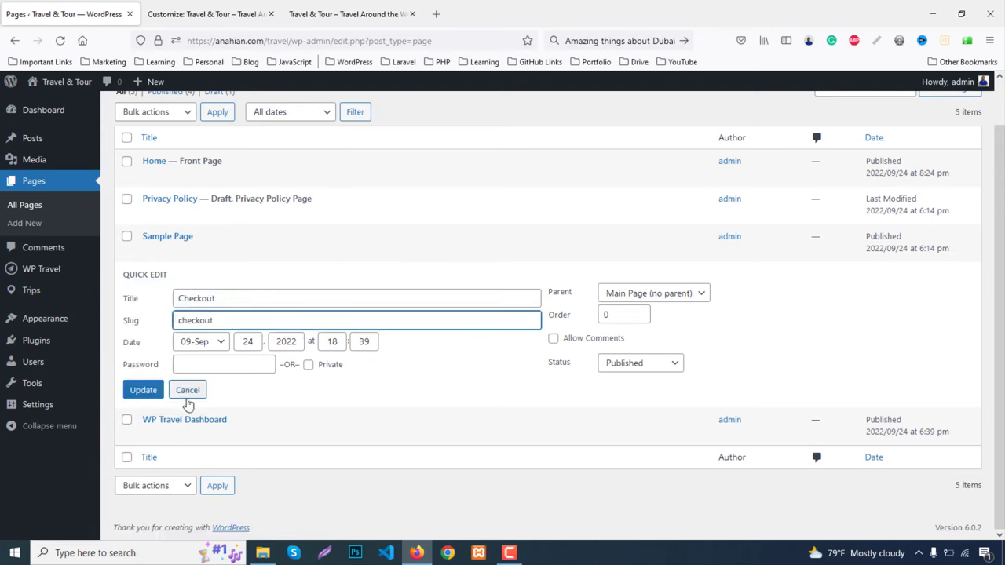
left_click(141, 390)
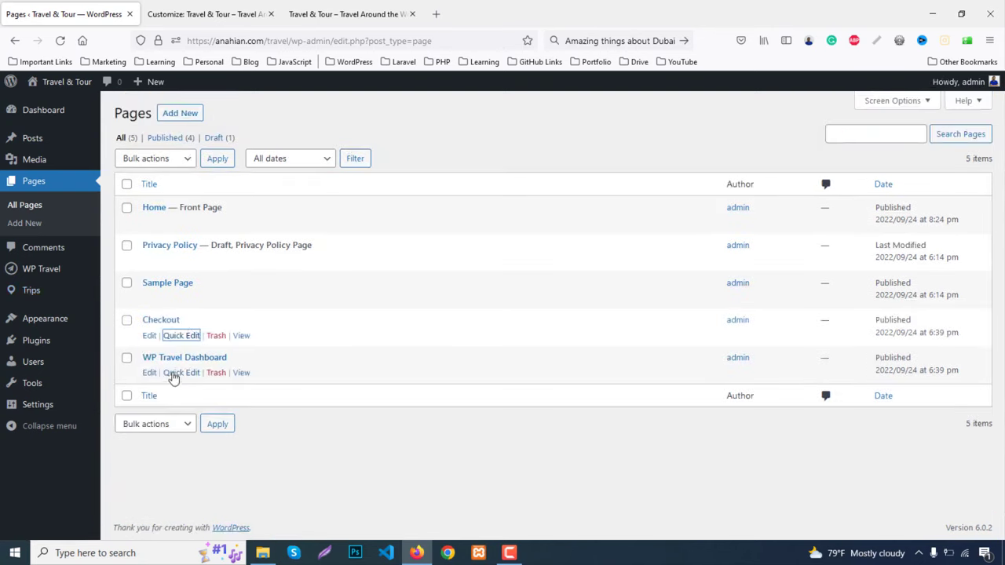
Rename the WP Travel Dashboard page to User Dashboard with slug user-dashboard
left_click(176, 373)
left_click_drag(218, 383, 71, 378)
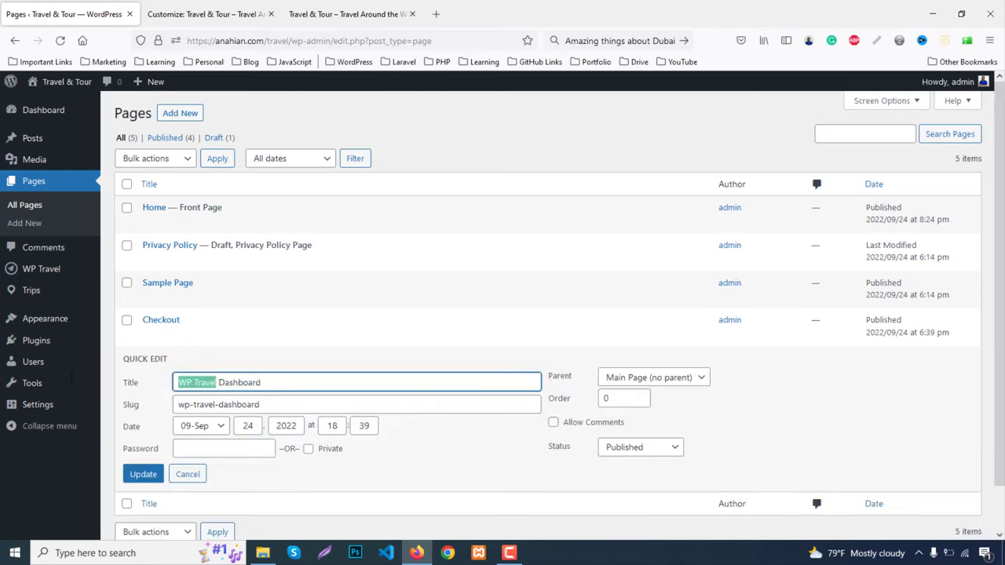
mouse_move(70, 383)
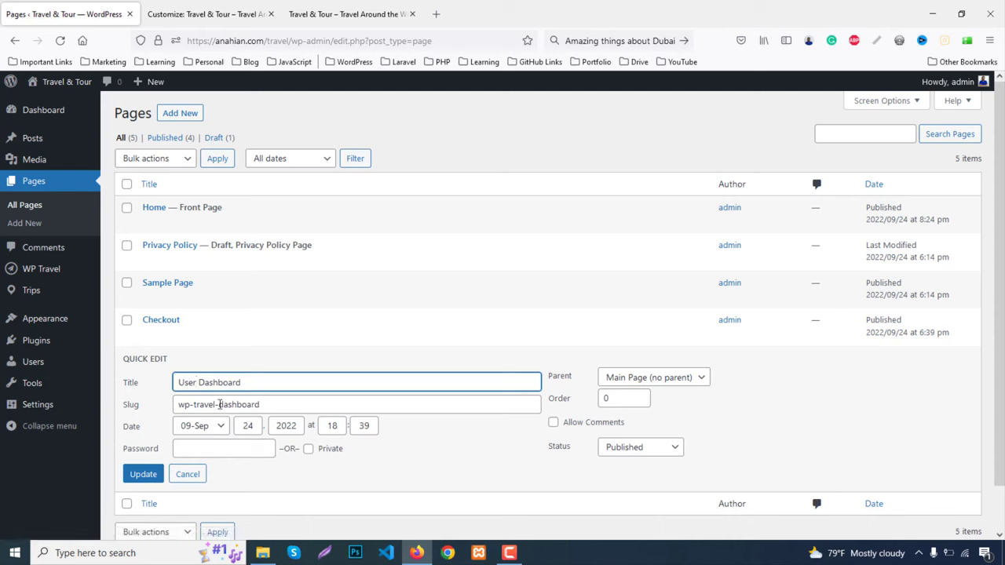
left_click_drag(213, 404, 49, 392)
mouse_move(47, 390)
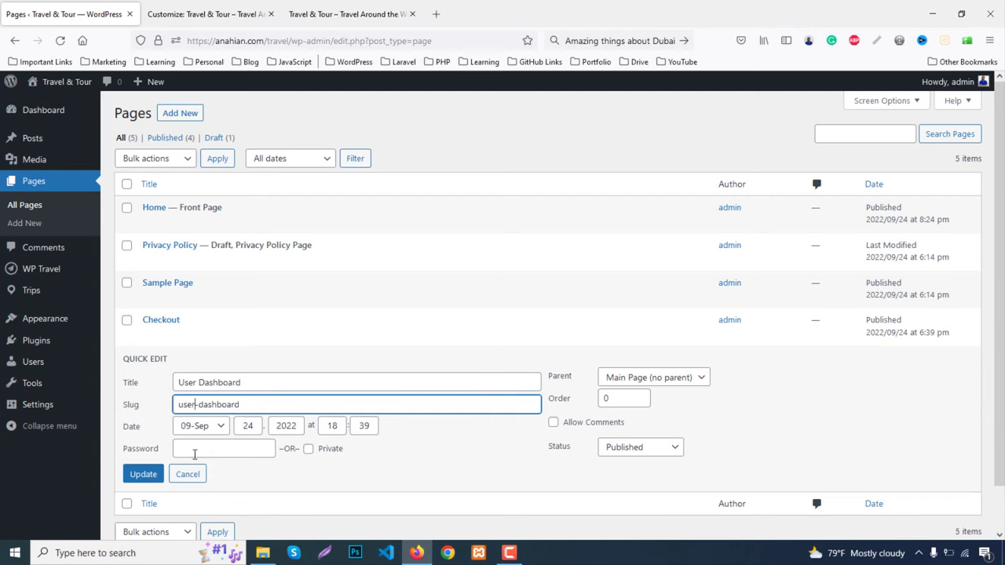
left_click(144, 474)
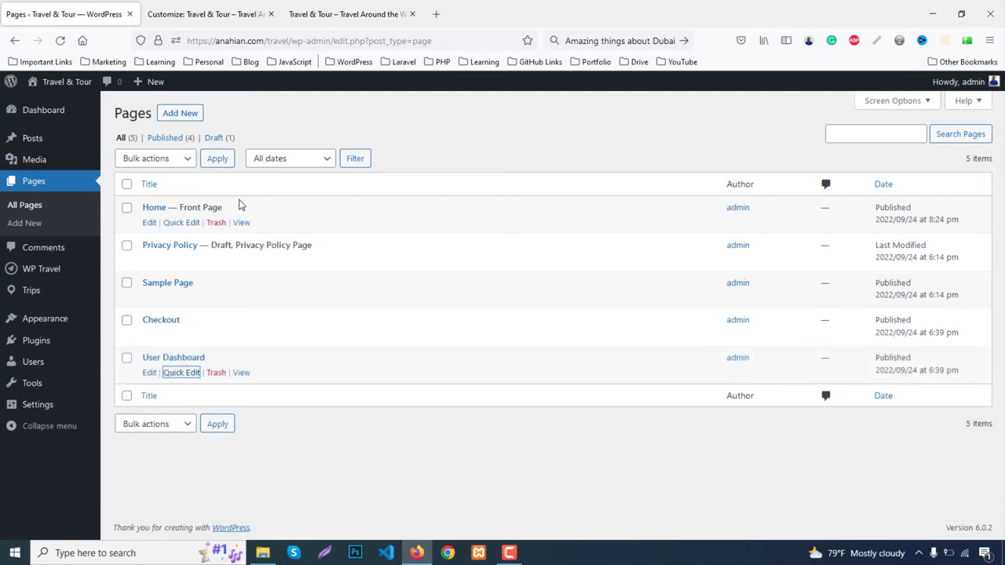
Open four blank new-page editors in separate browser tabs
left_click(174, 115, "ctrl")
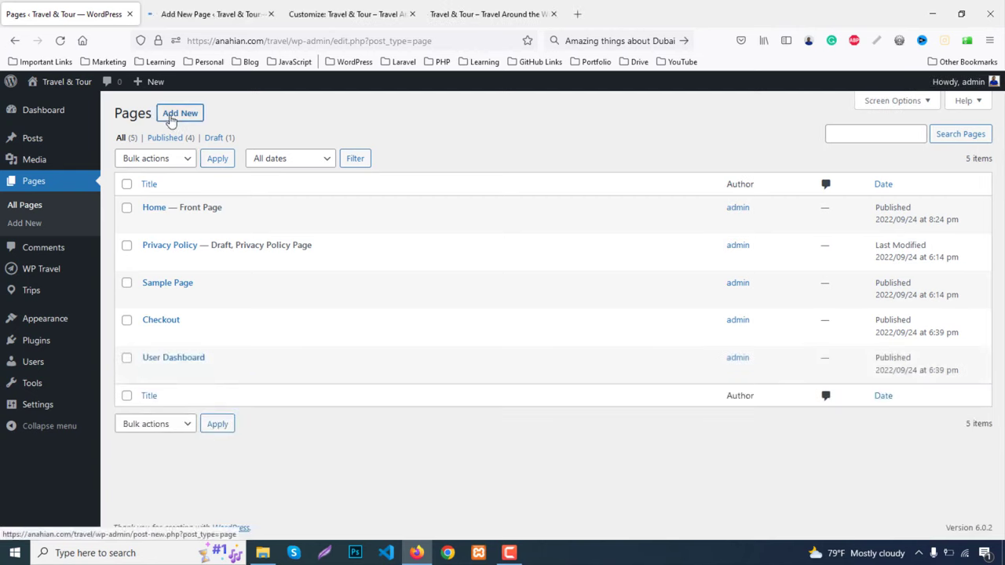
left_click(170, 118, "ctrl")
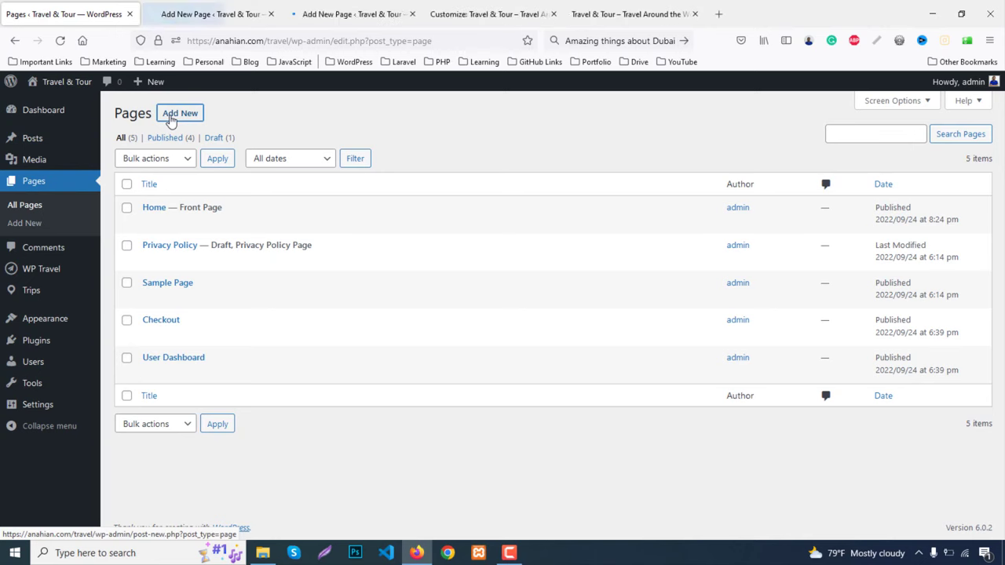
left_click(171, 118, "ctrl")
left_click(170, 119, "ctrl")
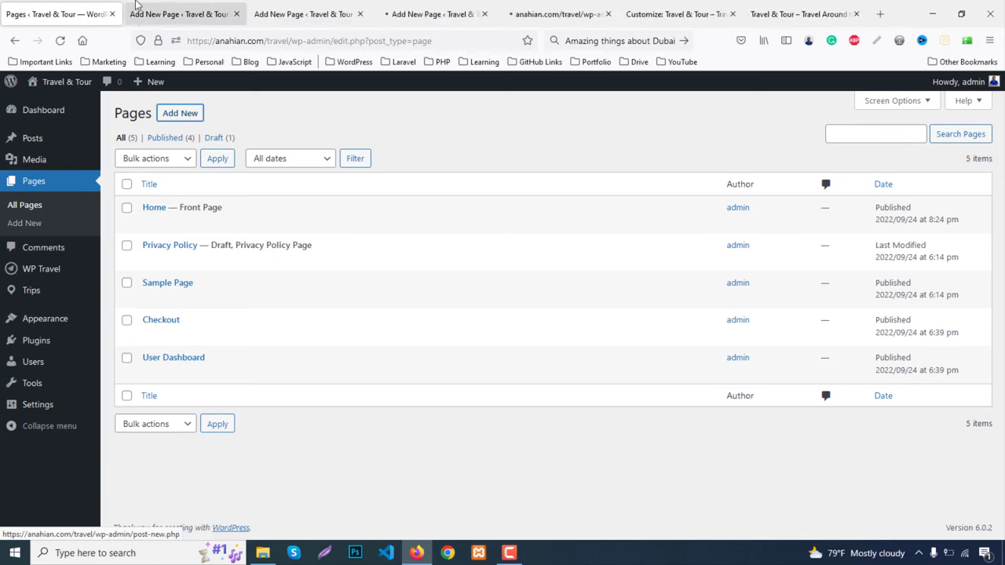
left_click(181, 14)
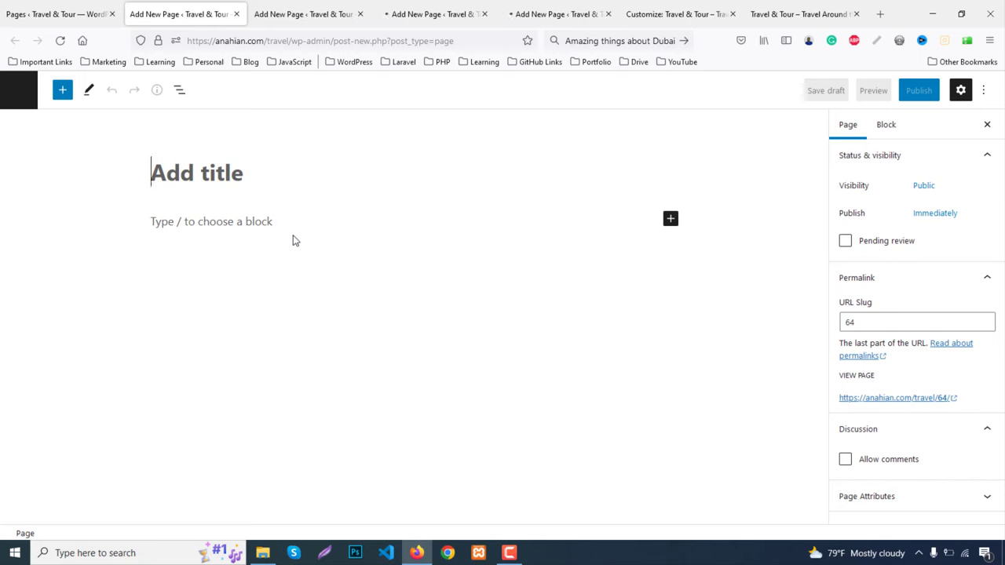
Publish a new page titled 'About' and close its tab
type("About")
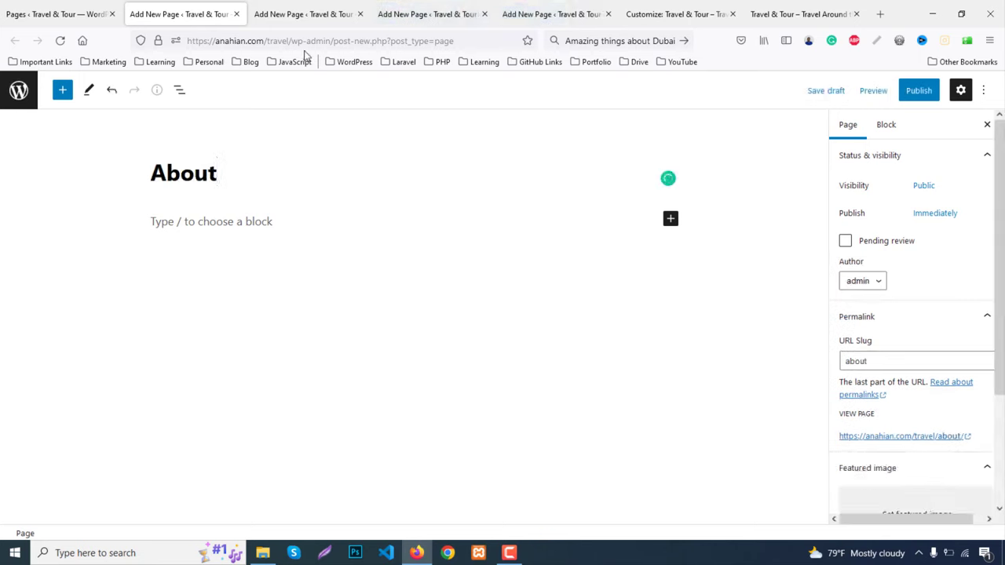
left_click(920, 92)
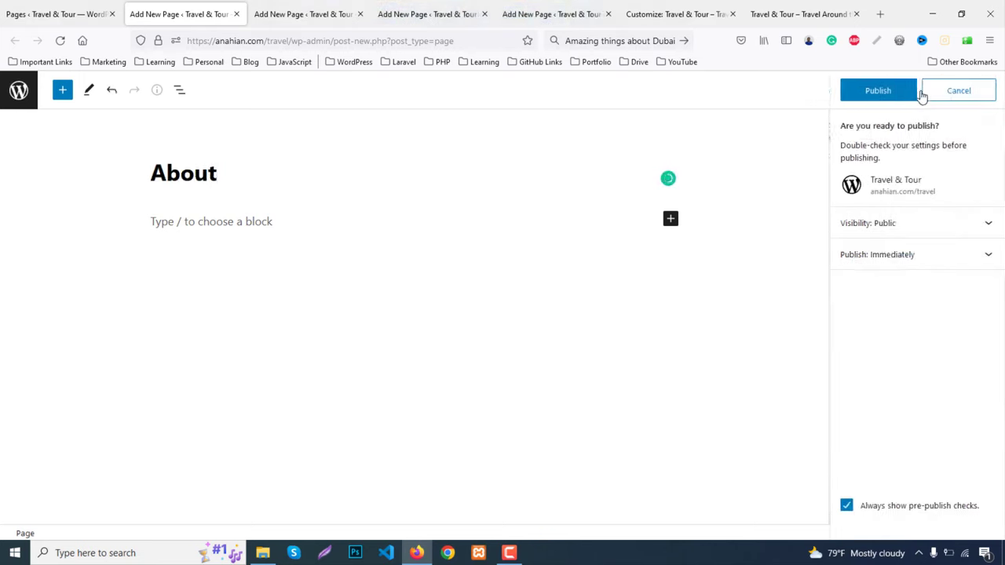
left_click(880, 91)
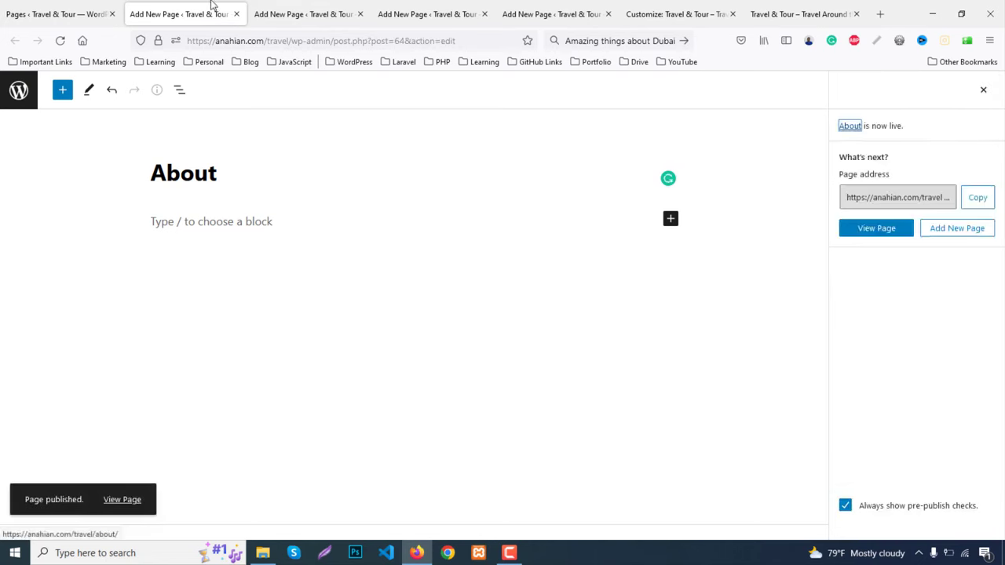
key("ctrl+w")
Publish a new page titled 'Services' and close its tab
type("Ser")
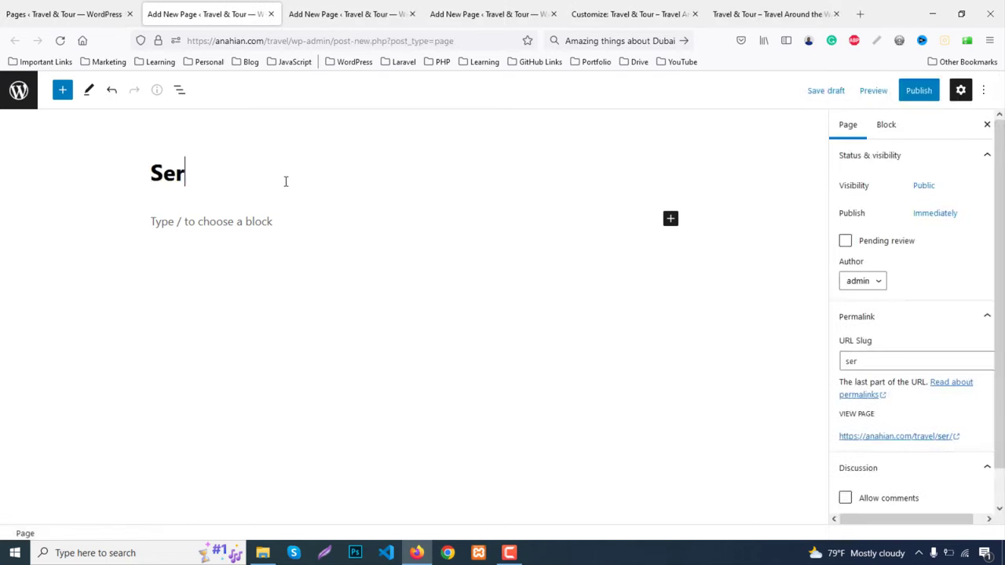
type("vices")
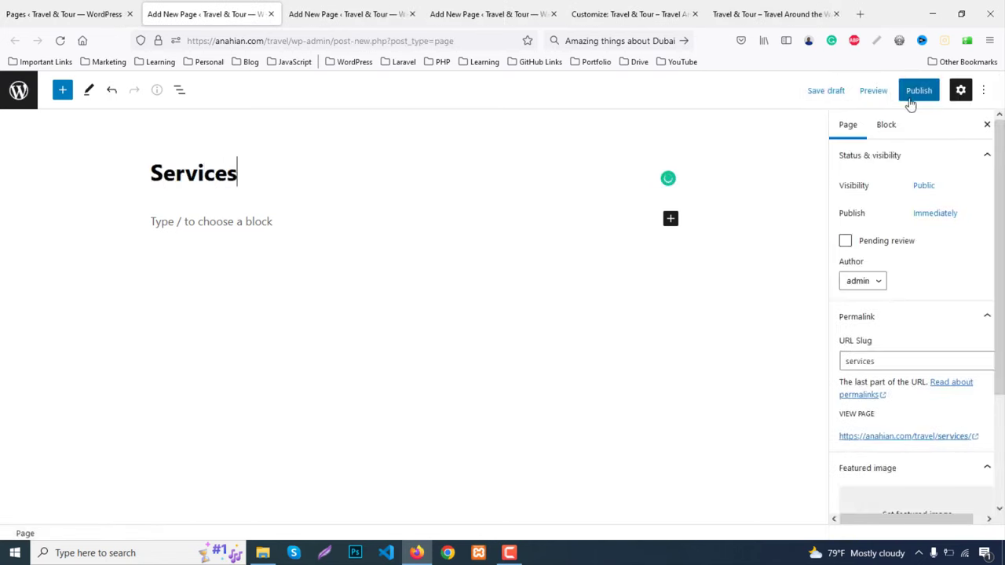
left_click(906, 93)
left_click(874, 93)
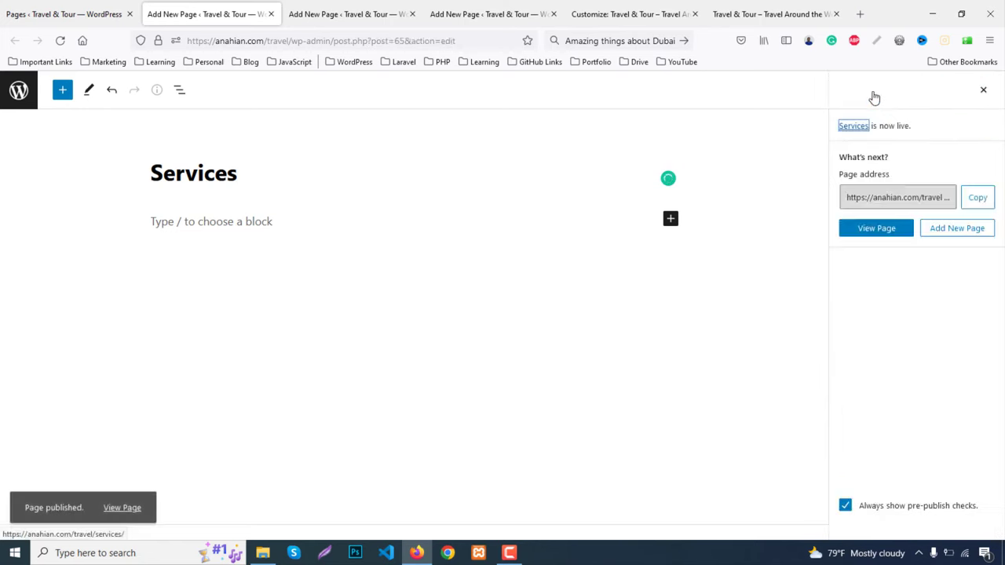
middle_click(195, 8)
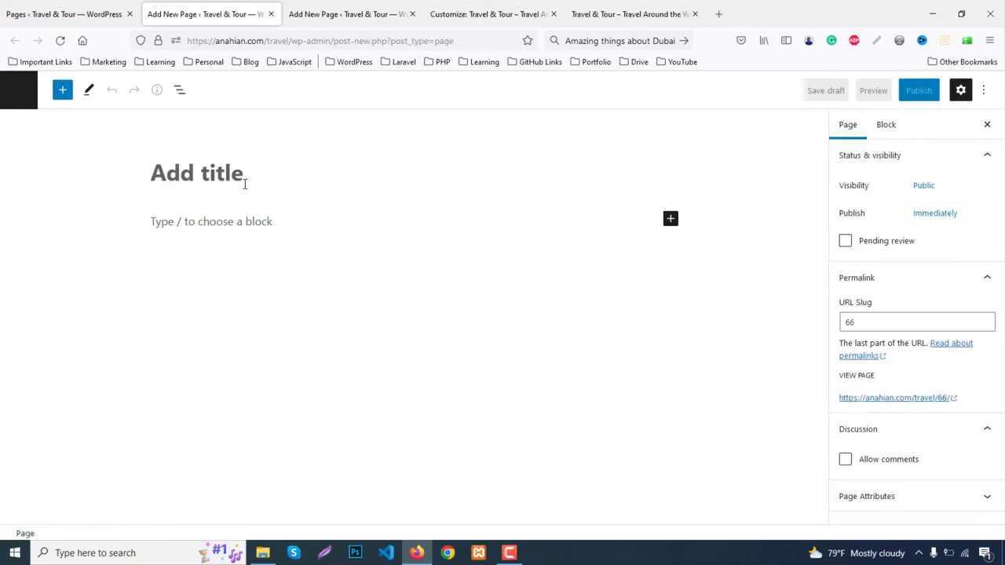
Publish a new page titled 'Trips' and close its tab
type("Trips")
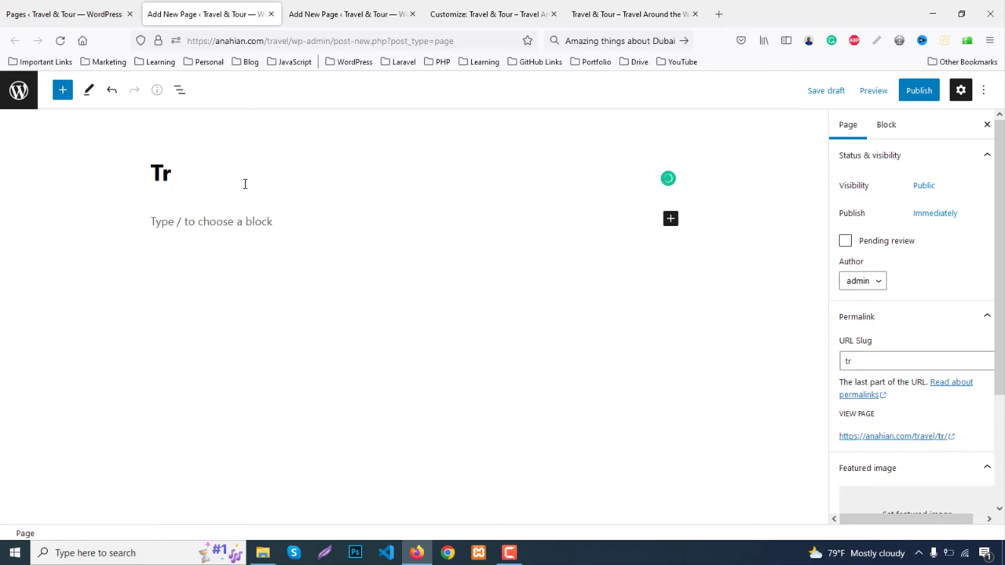
left_click(913, 91)
left_click(873, 93)
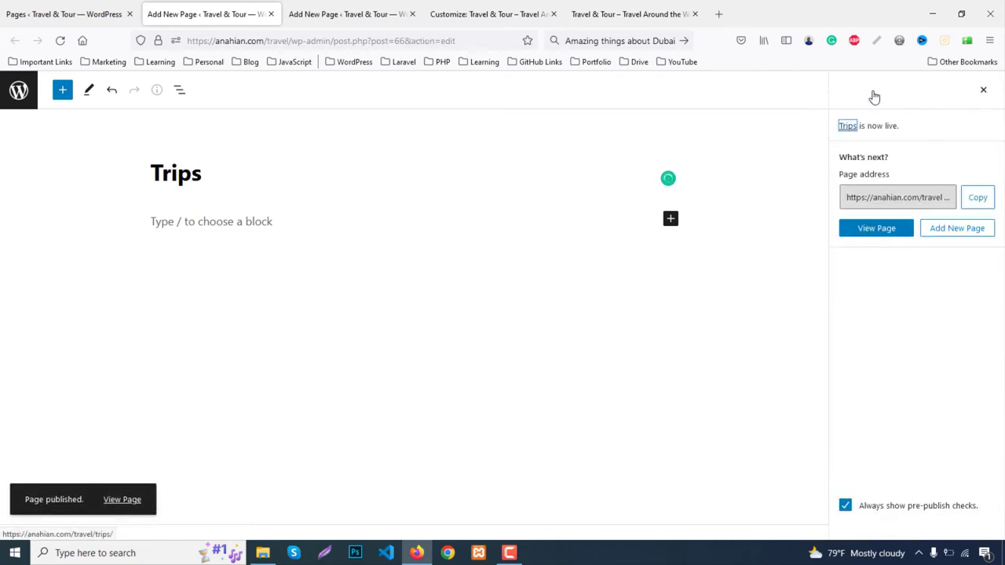
middle_click(202, 22)
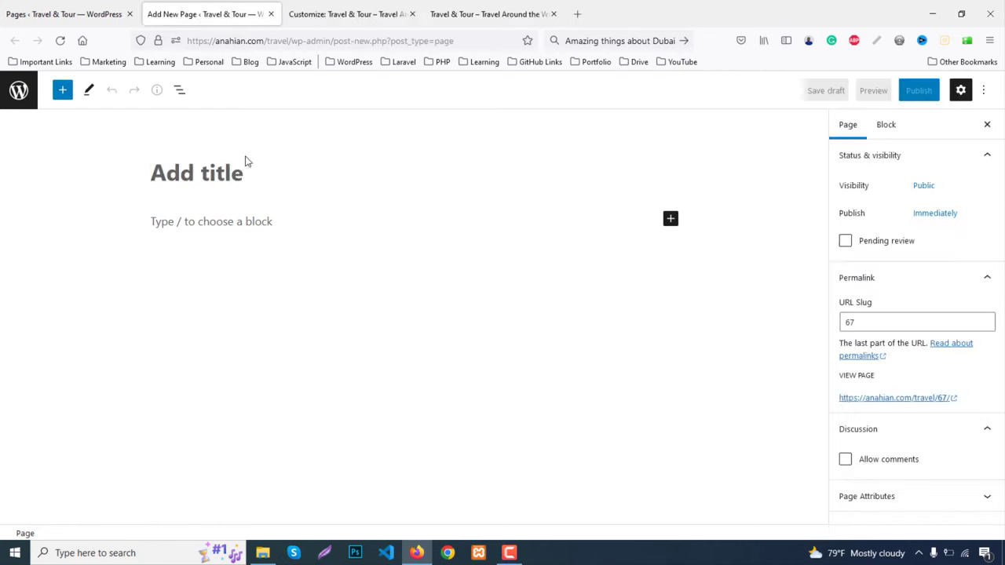
Publish a 'Contact' page, then reload the Pages list to show the new pages
type("Contact")
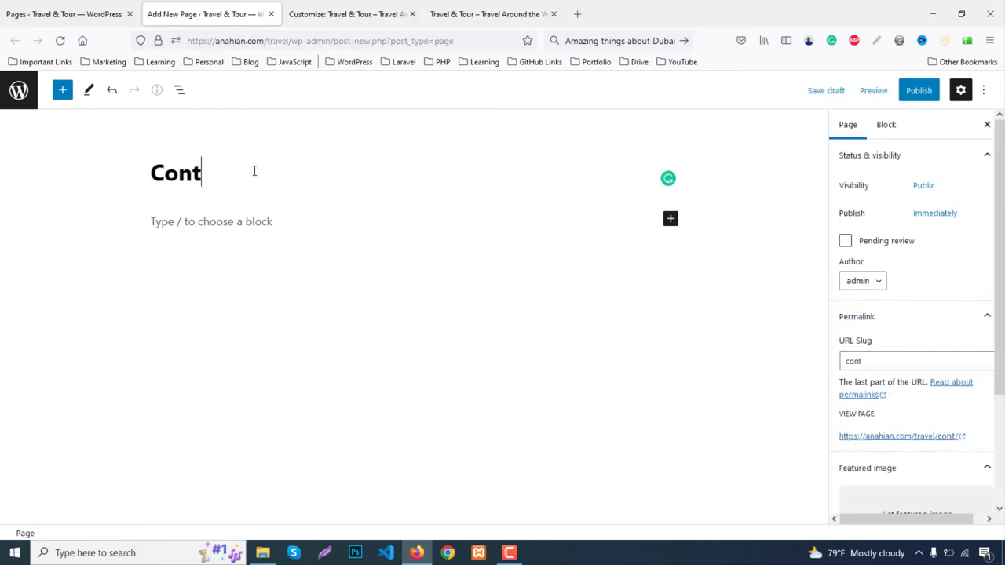
left_click(919, 91)
left_click(877, 91)
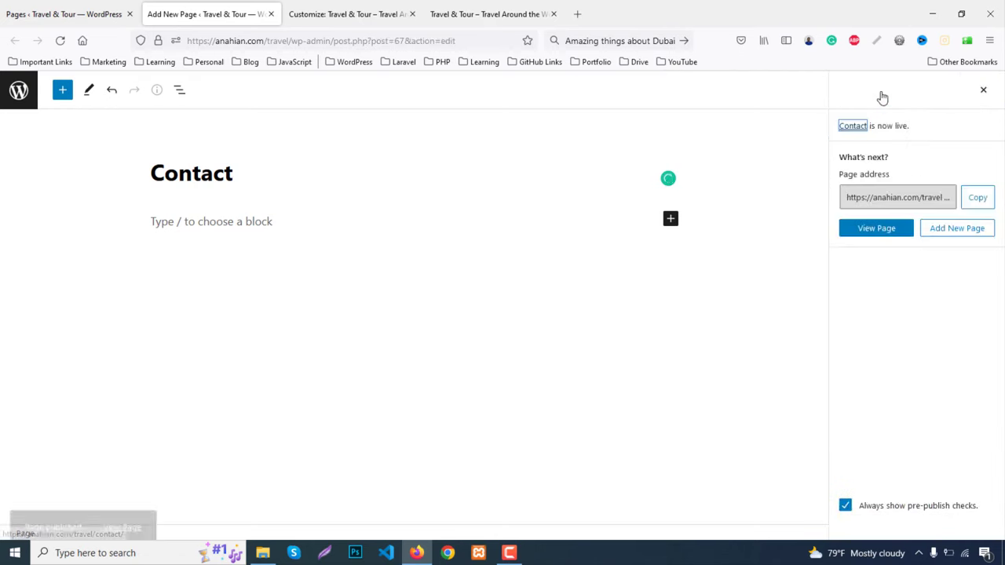
middle_click(240, 6)
left_click(79, 8)
key("F5")
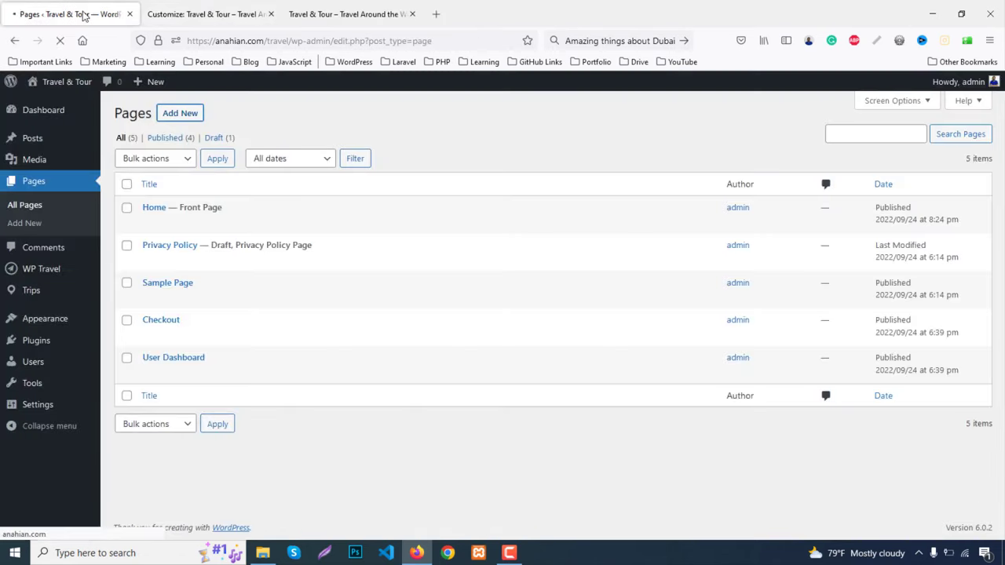
Publish a new 'Blog' page and return to the Pages list
middle_click(170, 115)
left_click(208, 14)
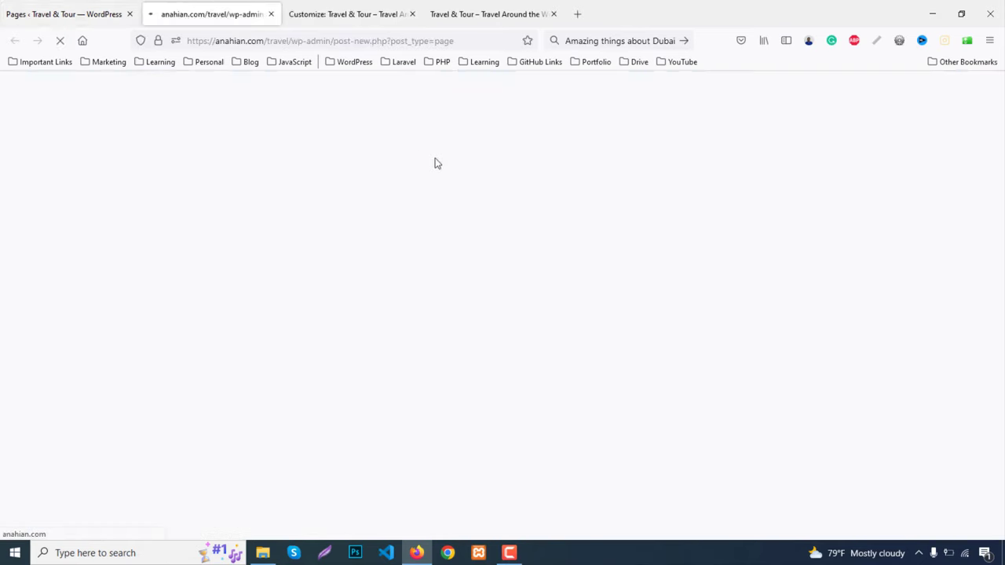
left_click(496, 11)
left_click(208, 14)
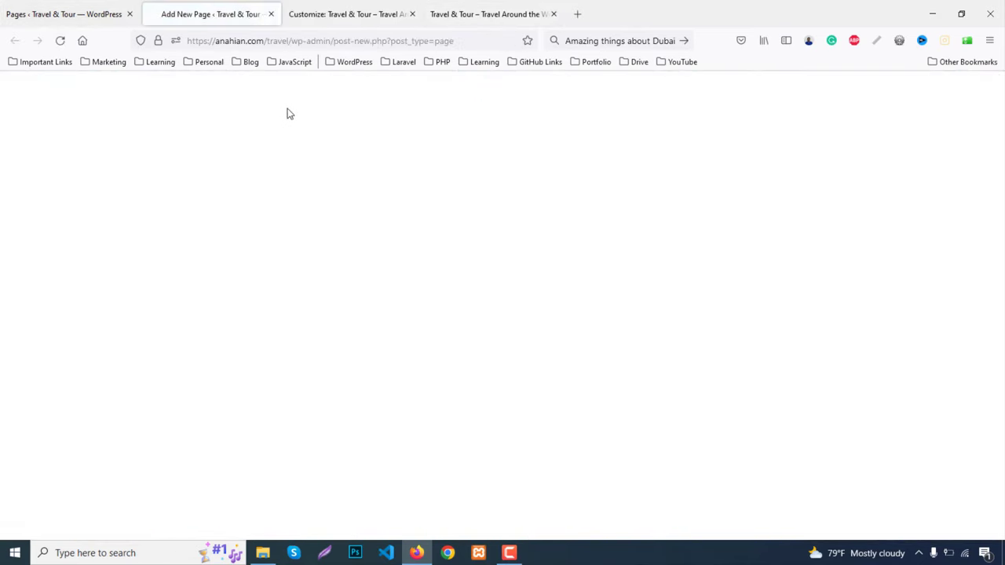
type("Blog")
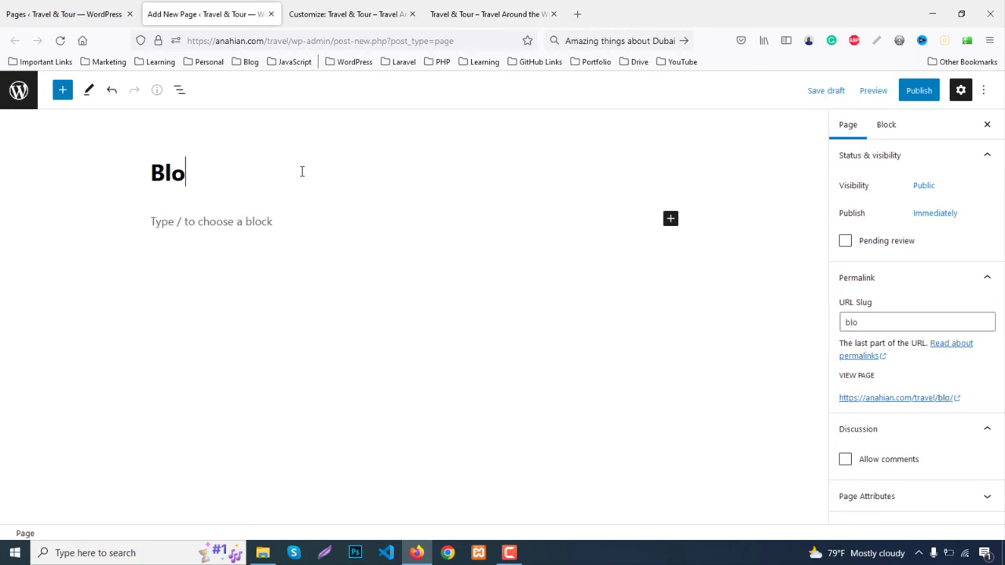
left_click(919, 91)
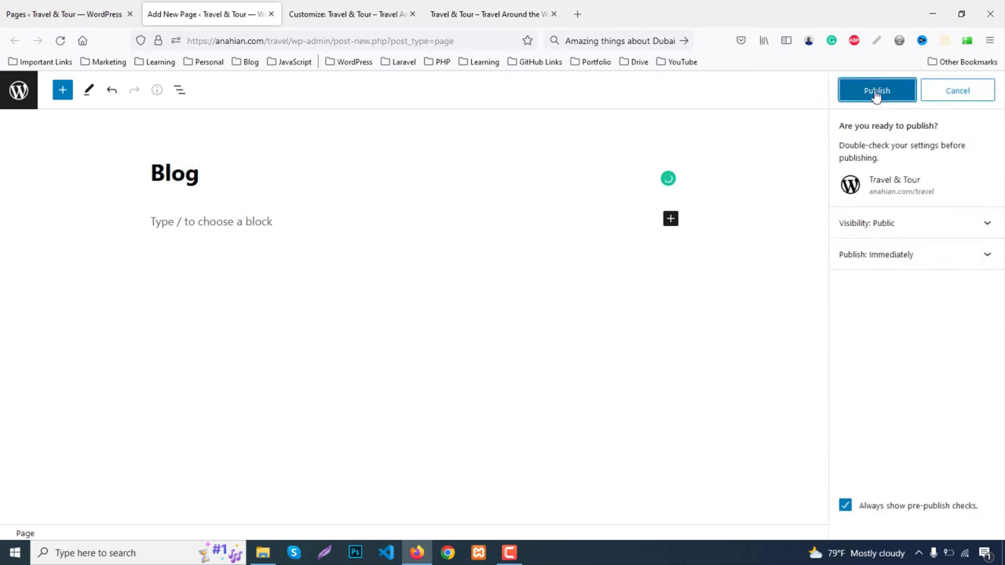
left_click(876, 92)
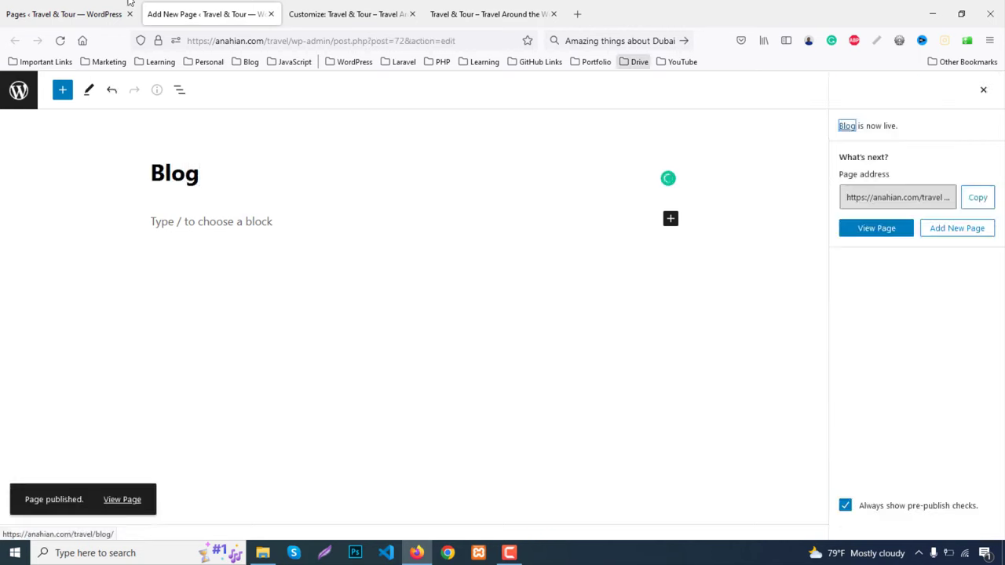
key("ctrl+w")
left_click(75, 9)
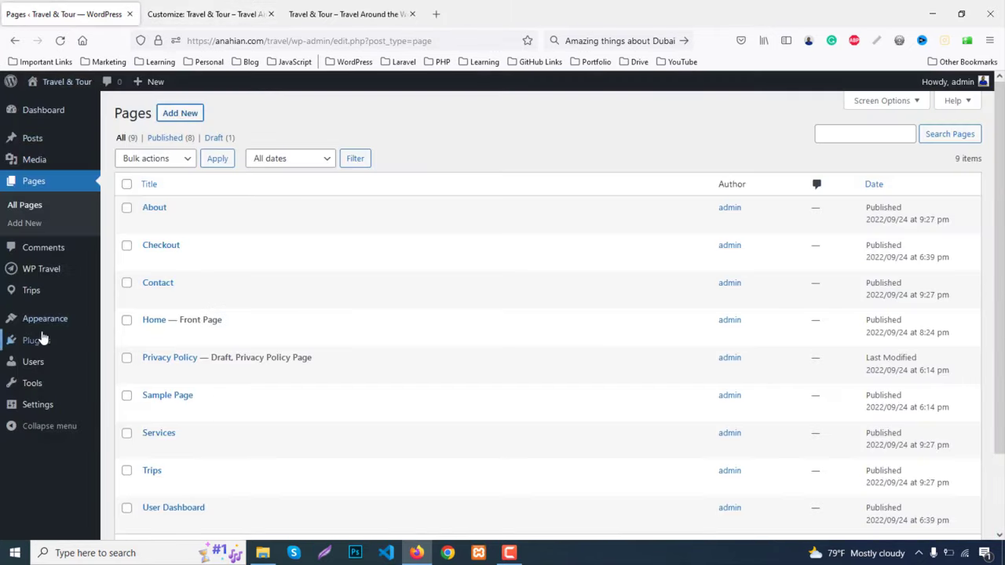
Create a new menu named 'Main Menu' containing all pages
mouse_move(47, 321)
left_click(134, 380)
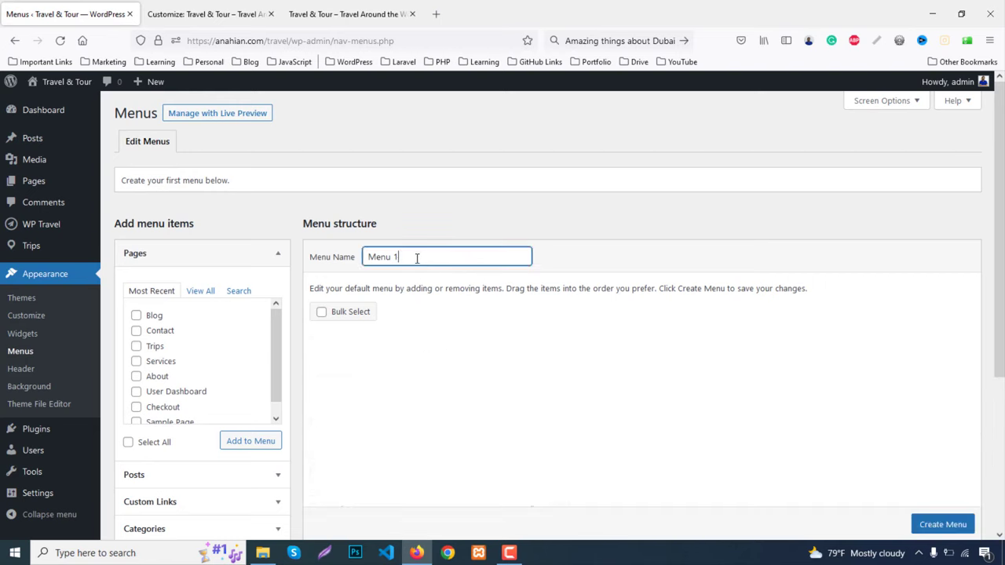
left_click_drag(416, 257, 326, 228)
type("Main")
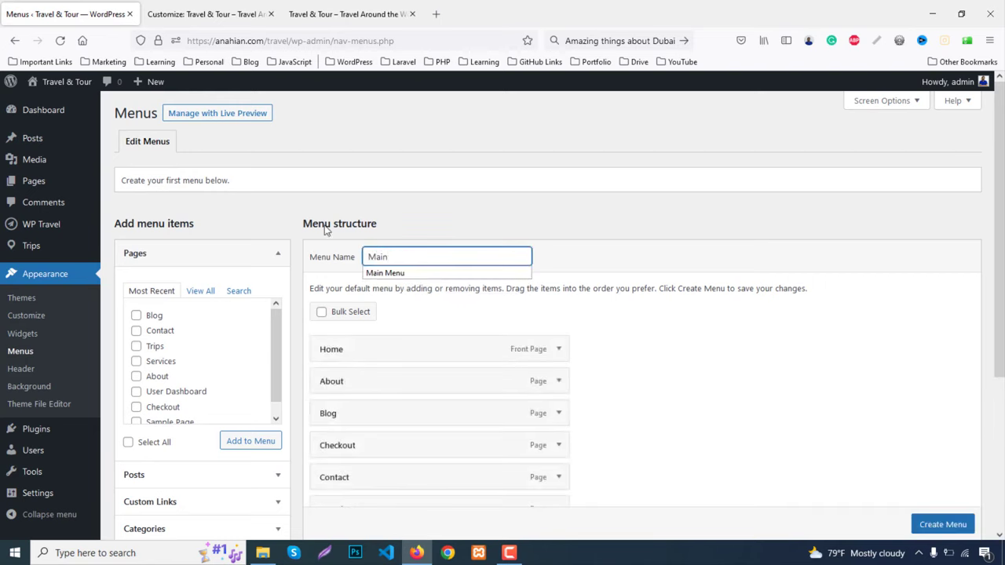
type(" Menu")
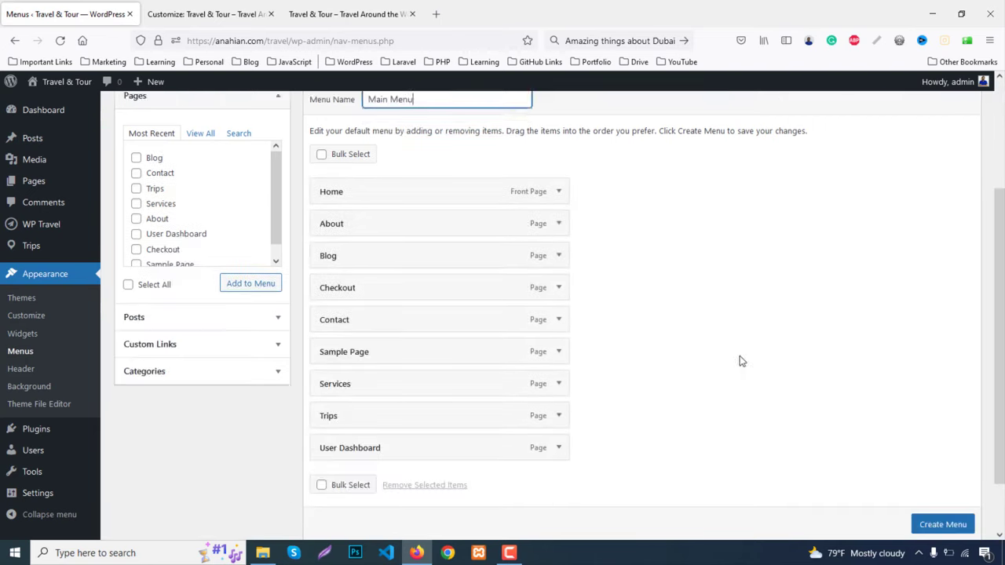
scroll(740, 359, "down", 5)
left_click(947, 507)
left_click(946, 491)
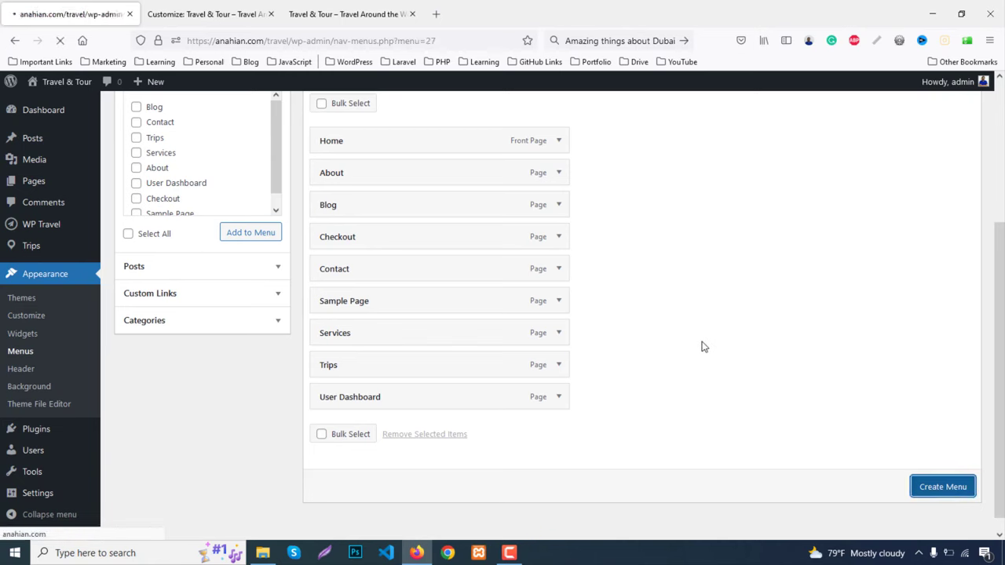
Remove the Sample Page and Checkout items from Main Menu
scroll(285, 383, "down", 2)
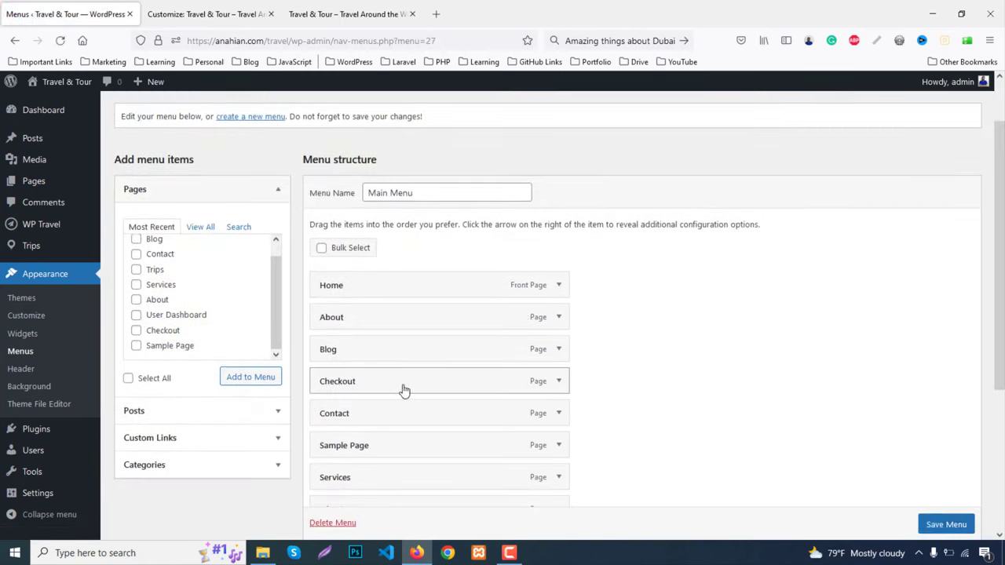
scroll(405, 389, "down", 1)
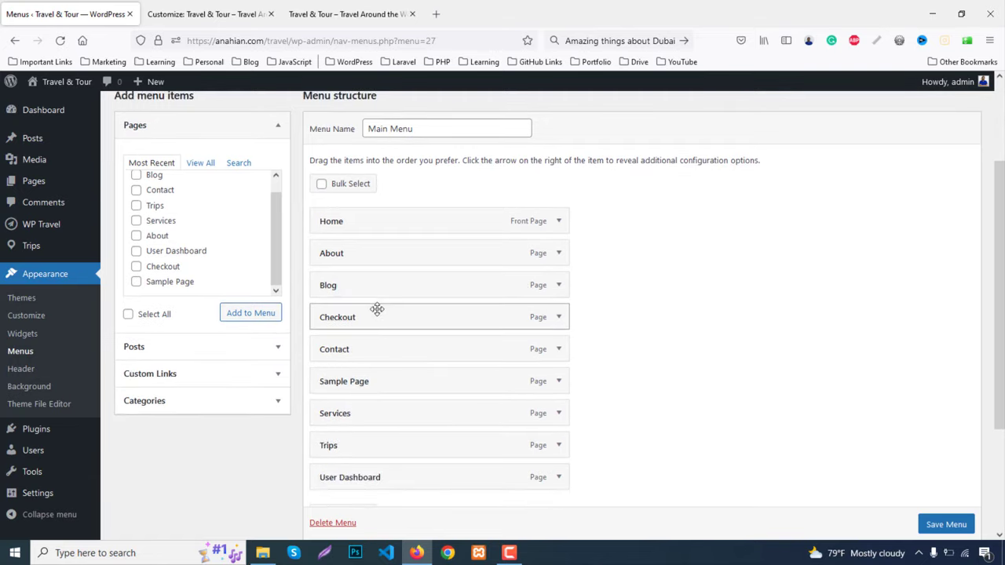
scroll(424, 336, "down", 1)
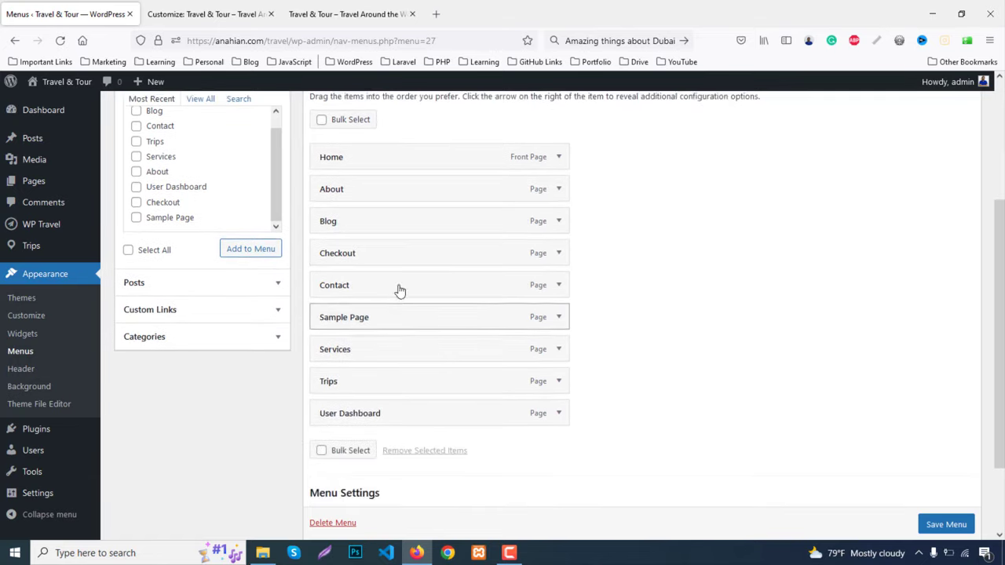
left_click_drag(381, 278, 388, 388)
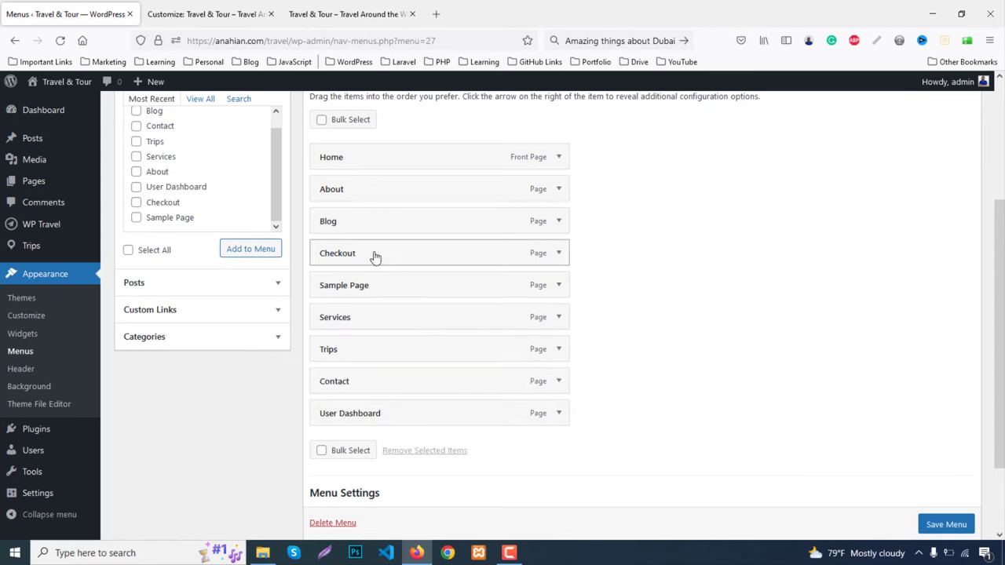
left_click(559, 287)
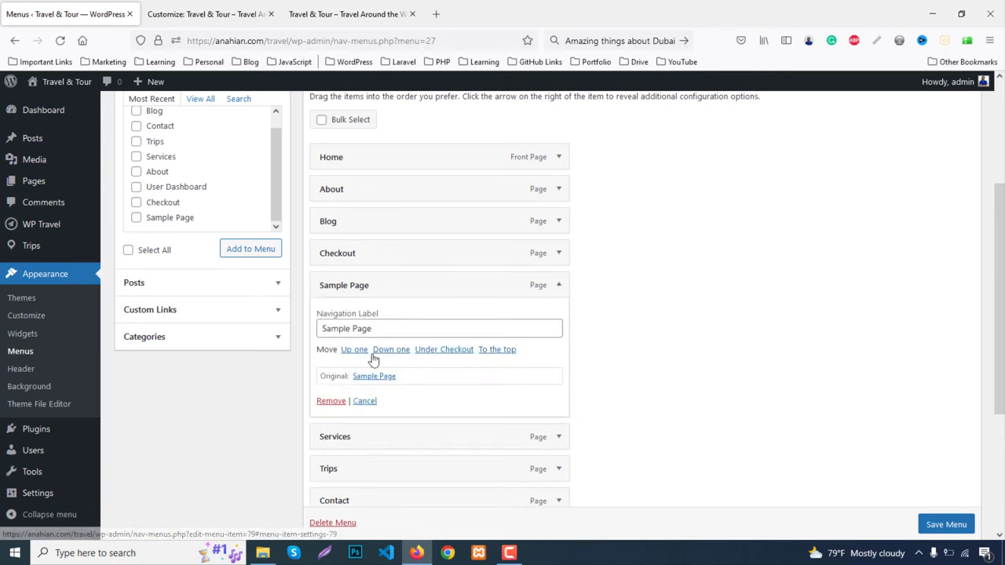
left_click(340, 403)
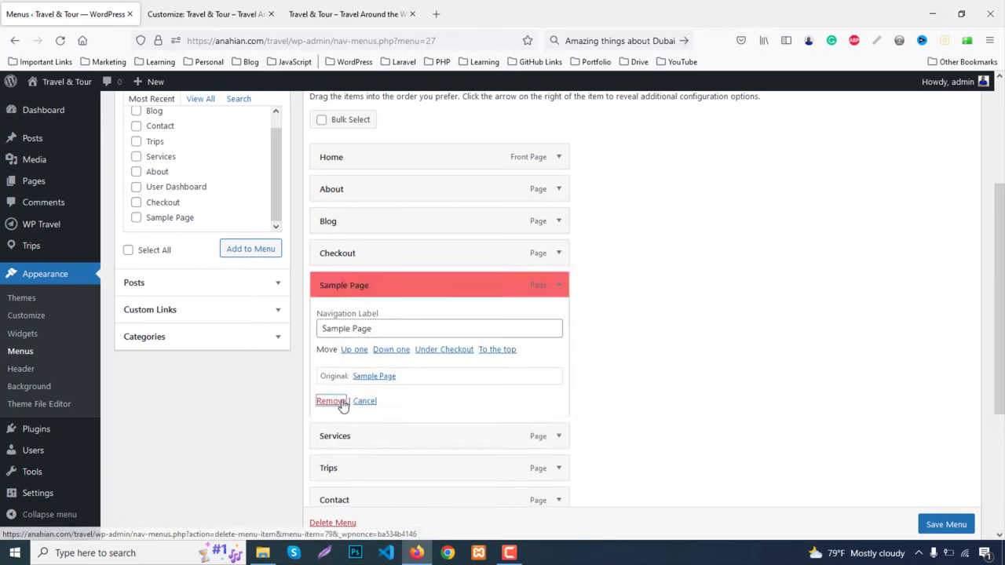
left_click(558, 253)
left_click(330, 372)
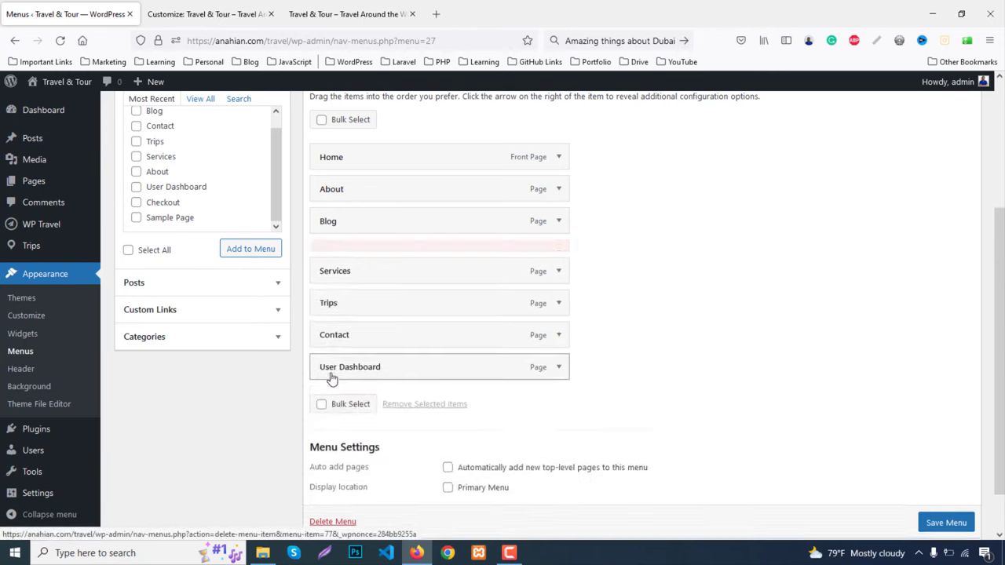
Move Services above Blog and Blog below Trips, then save Main Menu
left_click_drag(367, 247, 376, 224)
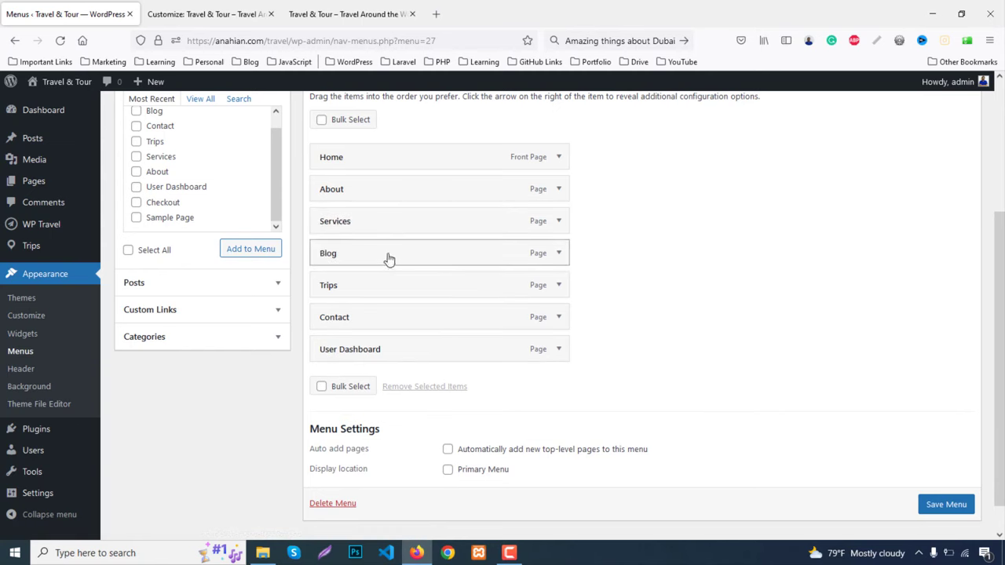
left_click_drag(389, 259, 390, 295)
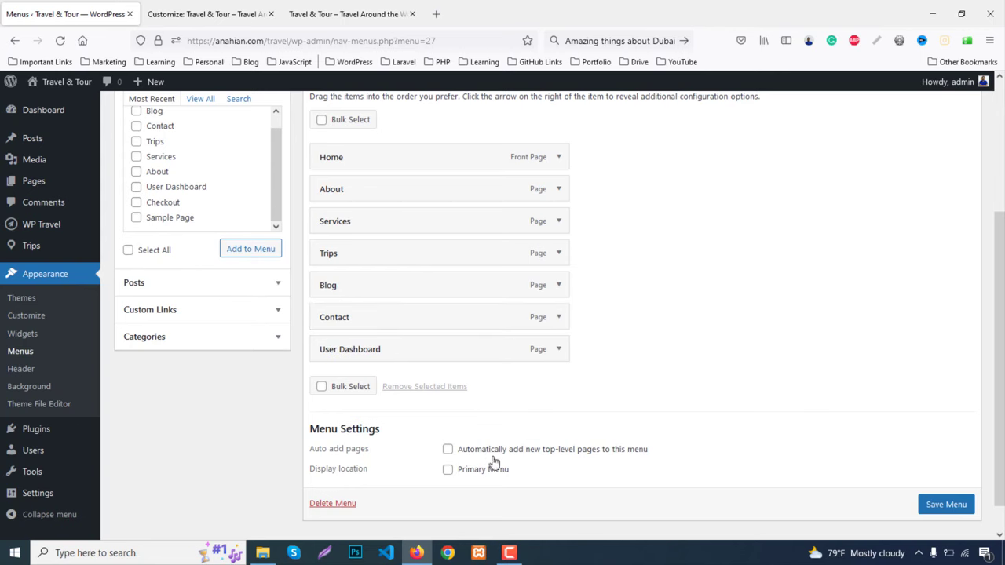
scroll(938, 515, "down", 1)
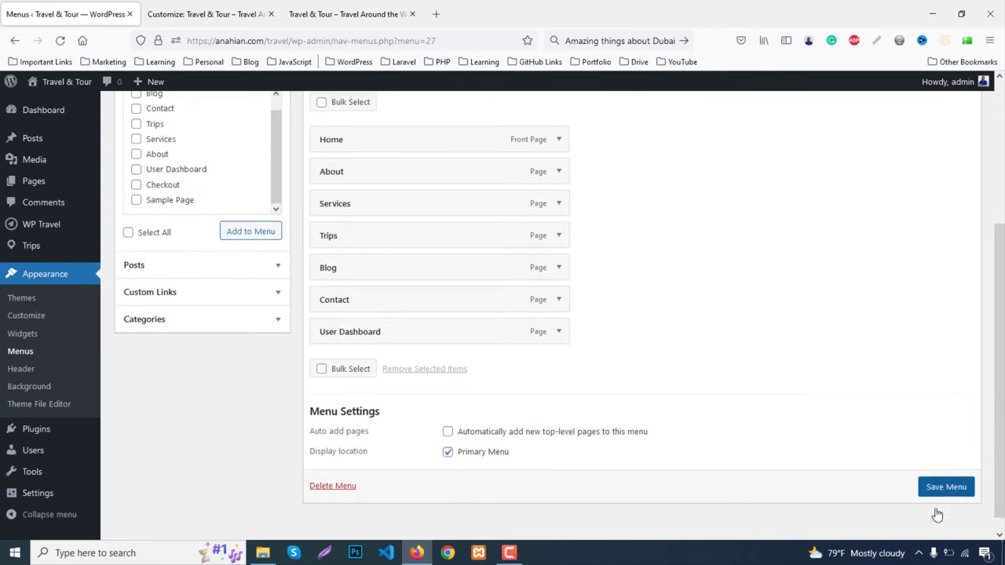
left_click(938, 489)
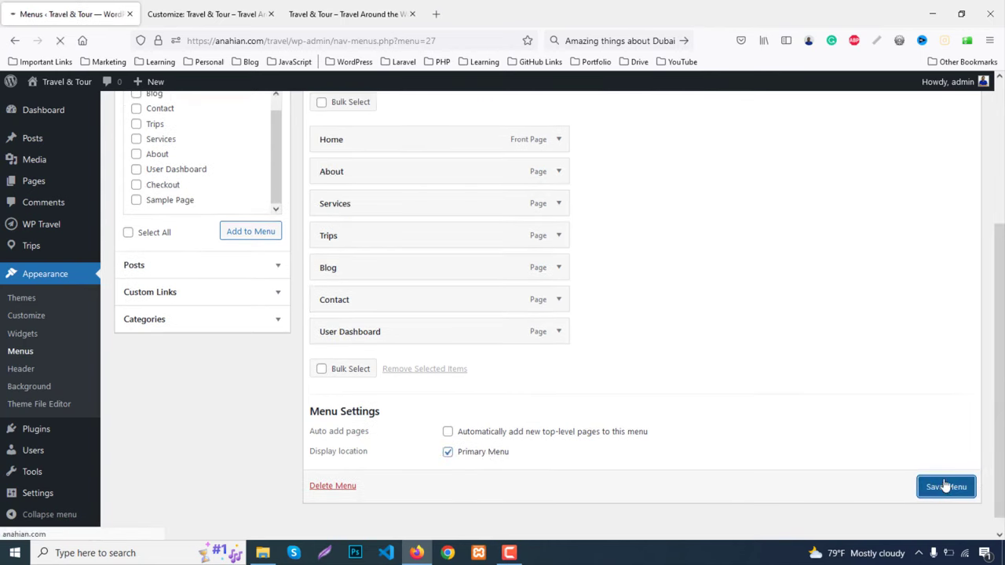
Check the homepage showing the new menu in a live-site tab, then close it
left_click(333, 13)
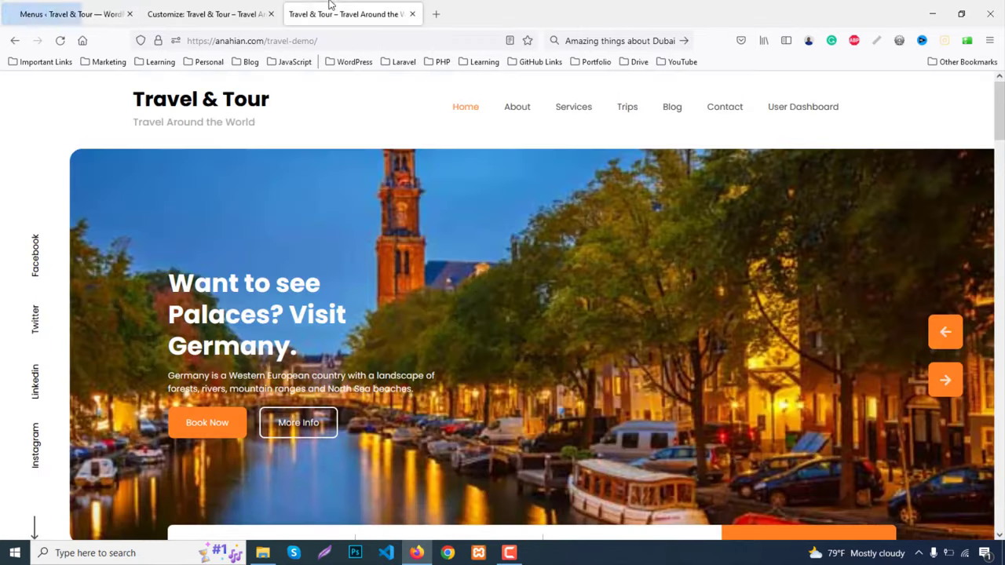
left_click(217, 9)
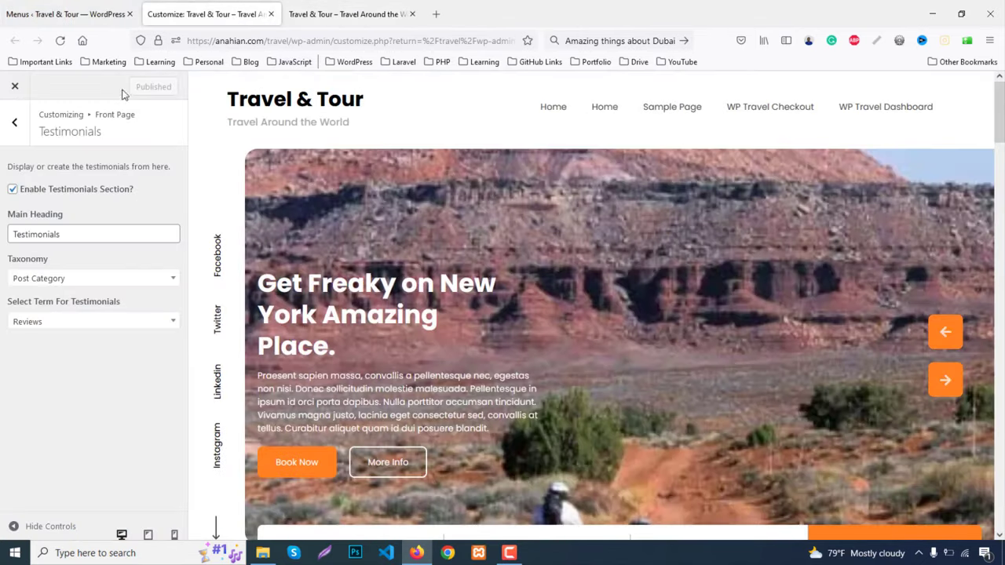
left_click(62, 14)
middle_click(43, 104)
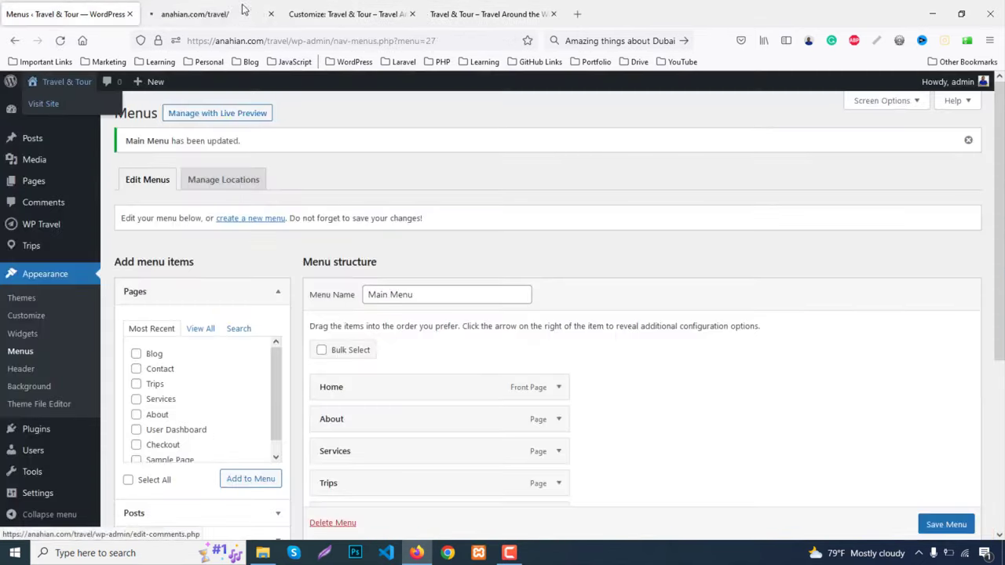
left_click(243, 9)
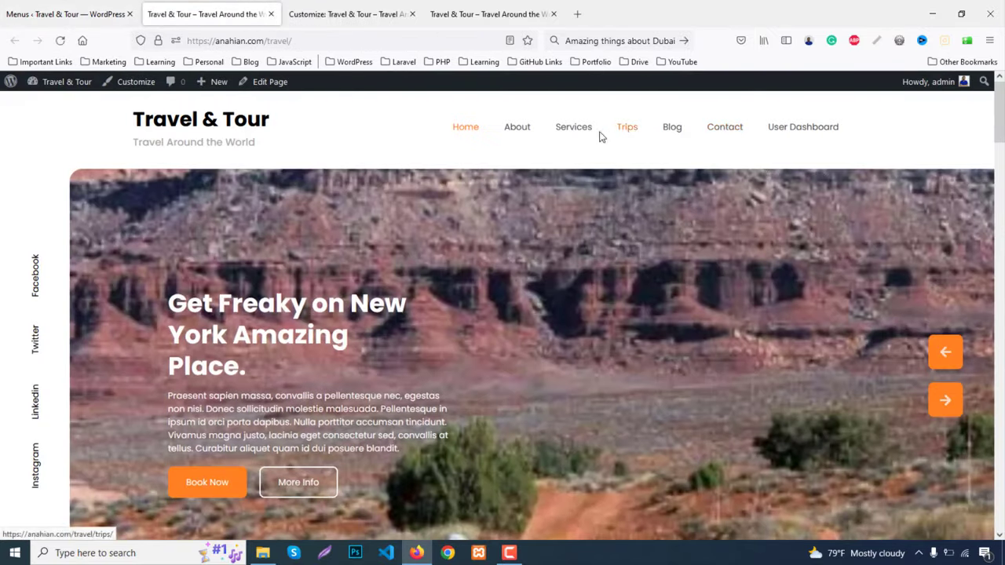
left_click_drag(999, 126, 1000, 514)
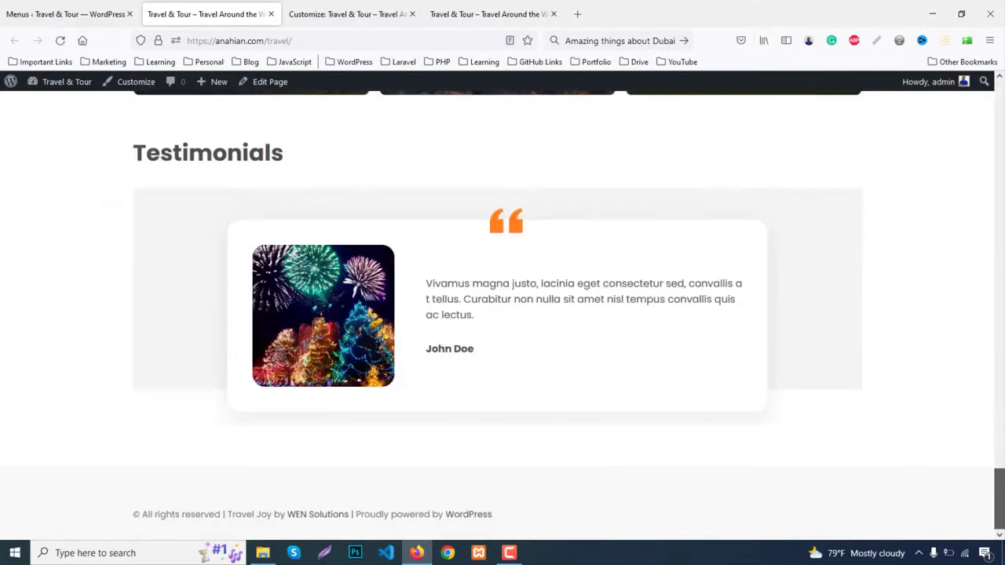
middle_click(199, 5)
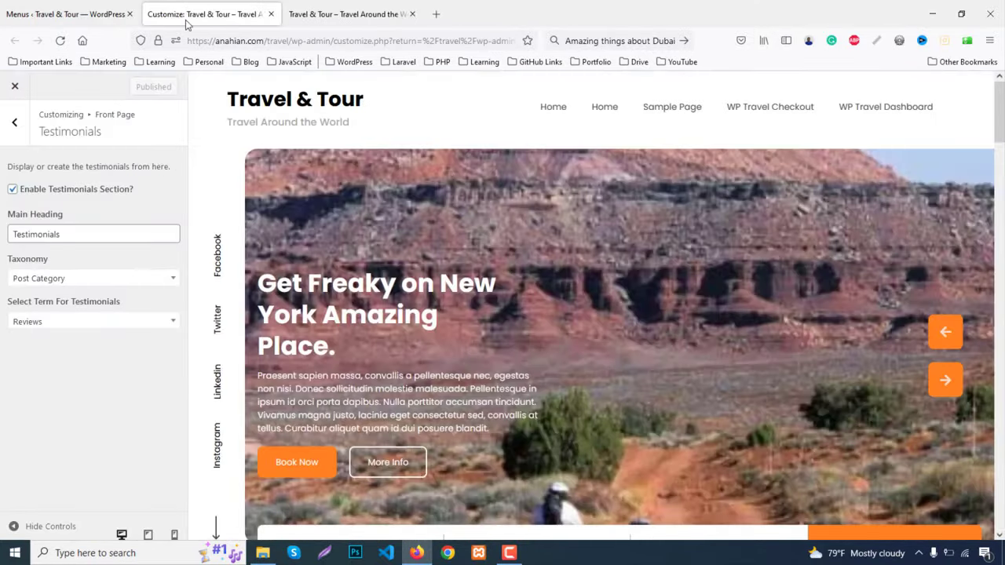
Go back to the Customizer's top level and open the Widgets areas
left_click(15, 122)
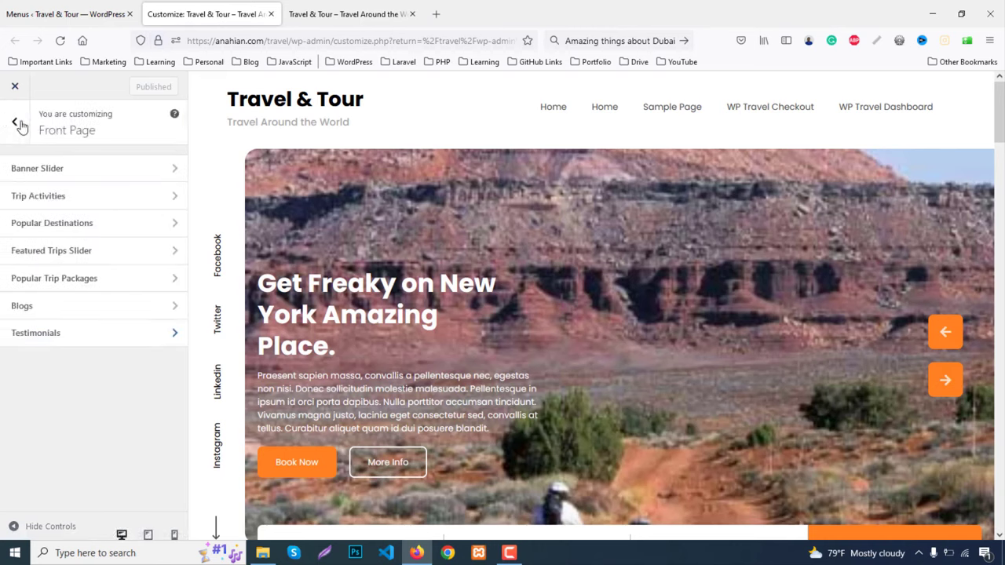
left_click(16, 126)
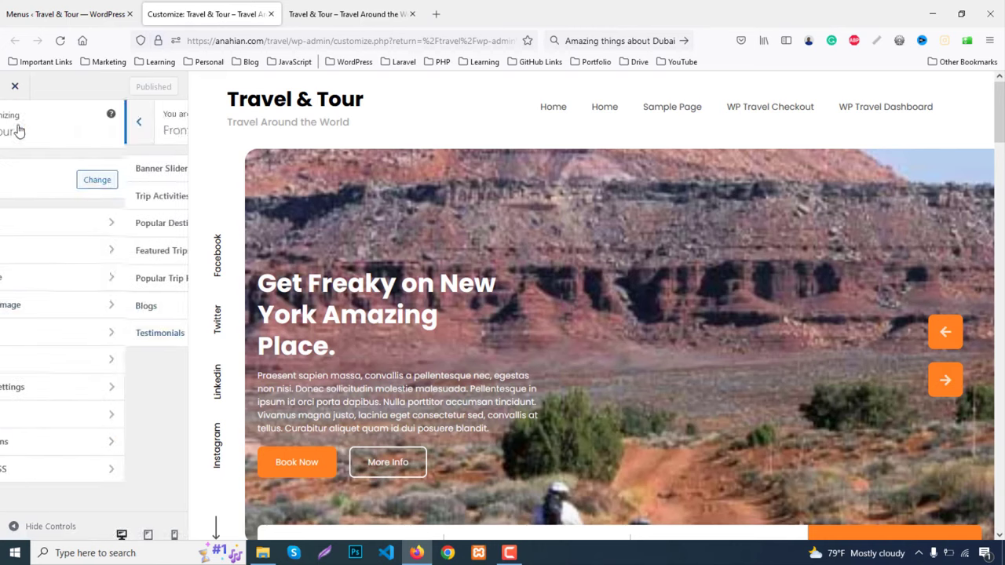
left_click(33, 369)
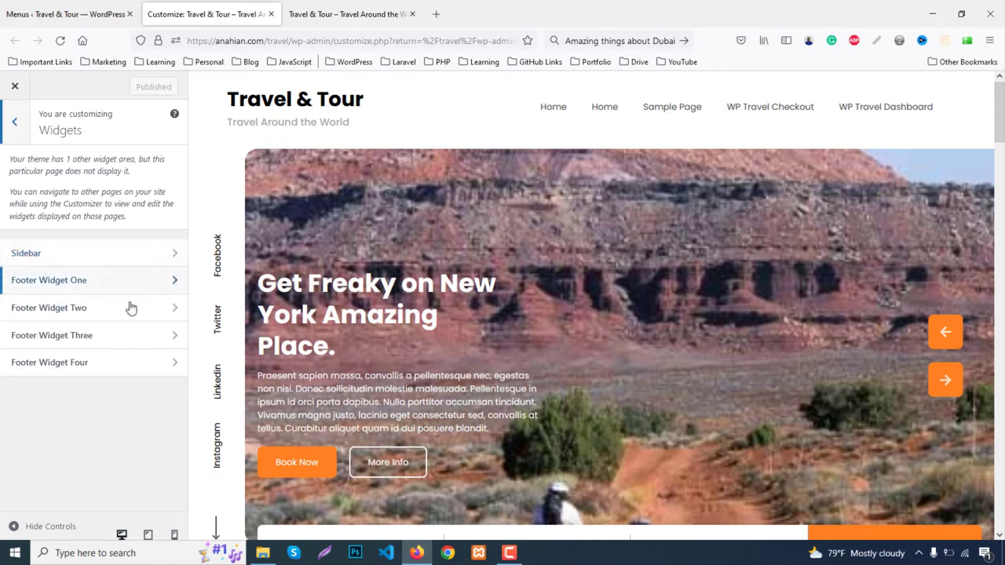
scroll(545, 294, "down", 10)
scroll(547, 304, "down", 8)
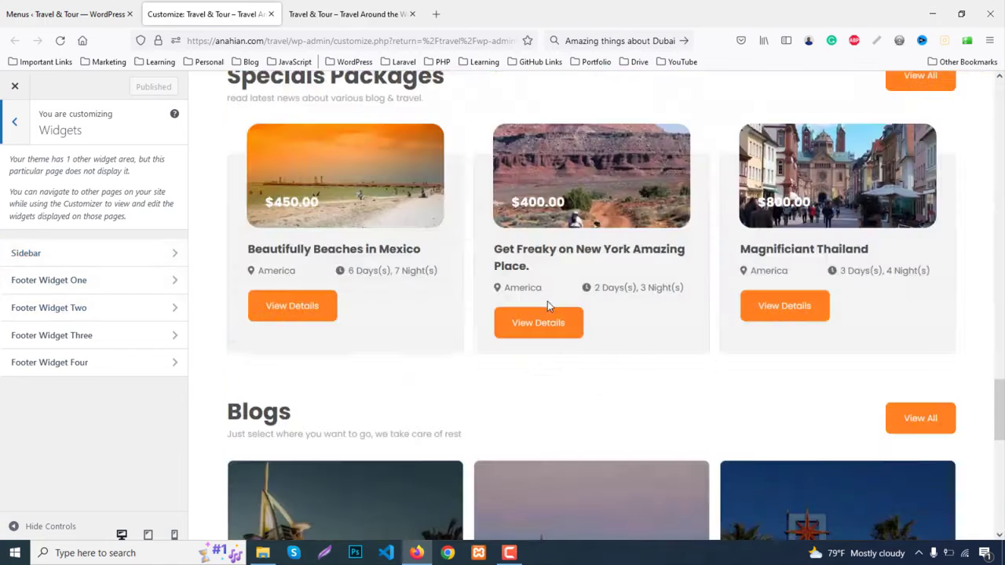
View the demo site's footer About Us heading for reference, then return to the Menus screen
left_click(390, 9)
scroll(174, 394, "down", 20)
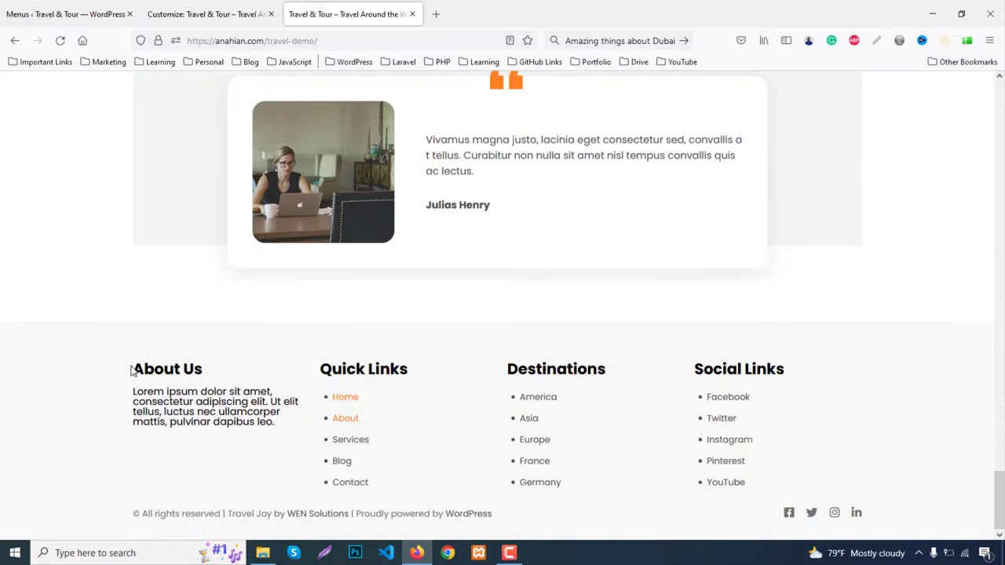
left_click_drag(132, 369, 217, 378)
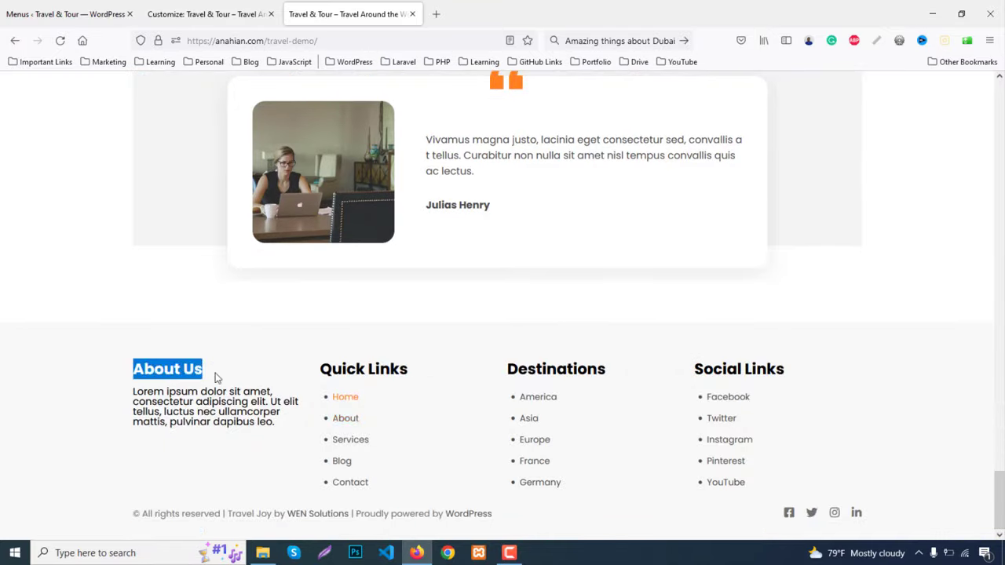
left_click(144, 6)
left_click(53, 7)
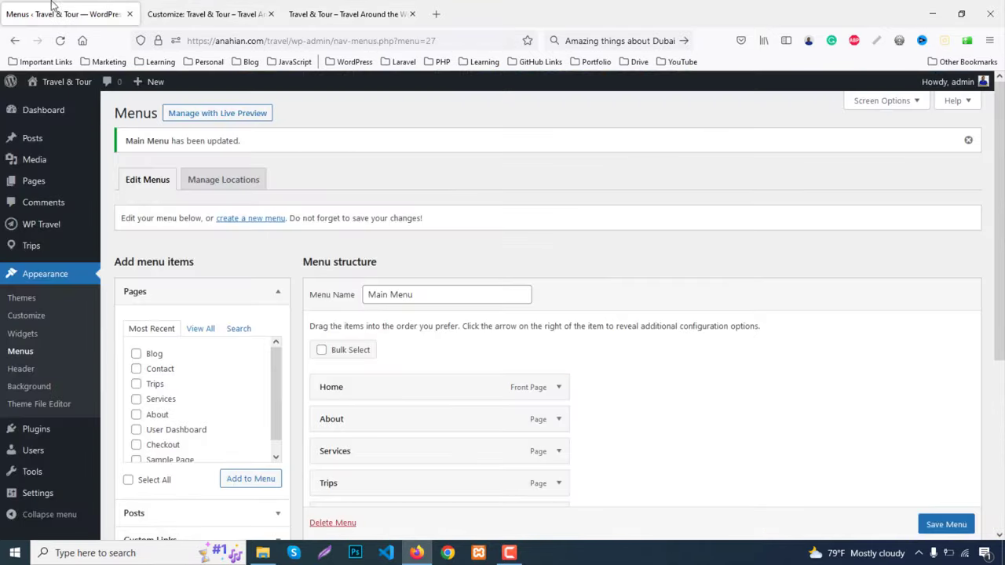
Add an H2 heading 'About Us' to Footer Widget One
left_click(196, 14)
left_click(57, 286)
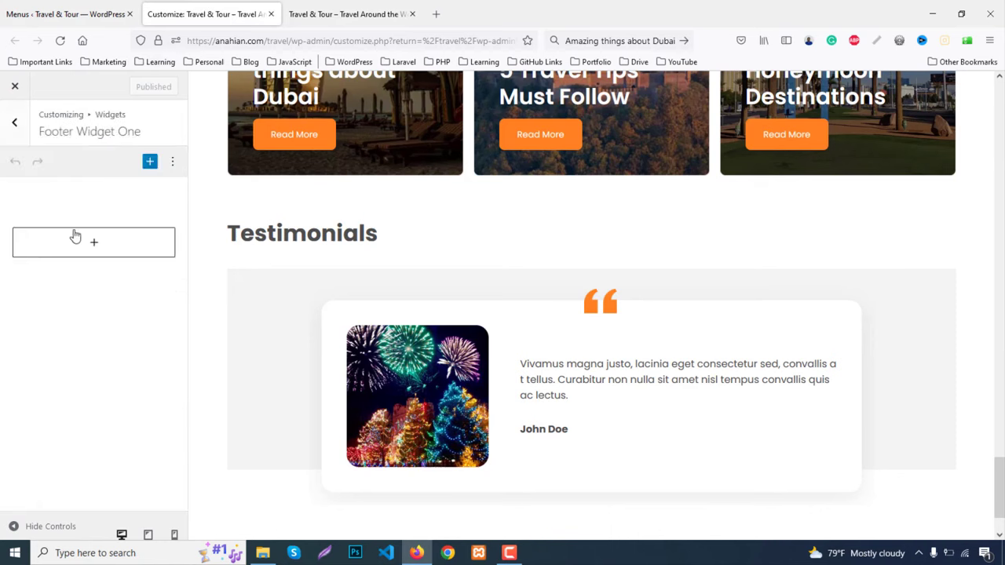
left_click(94, 242)
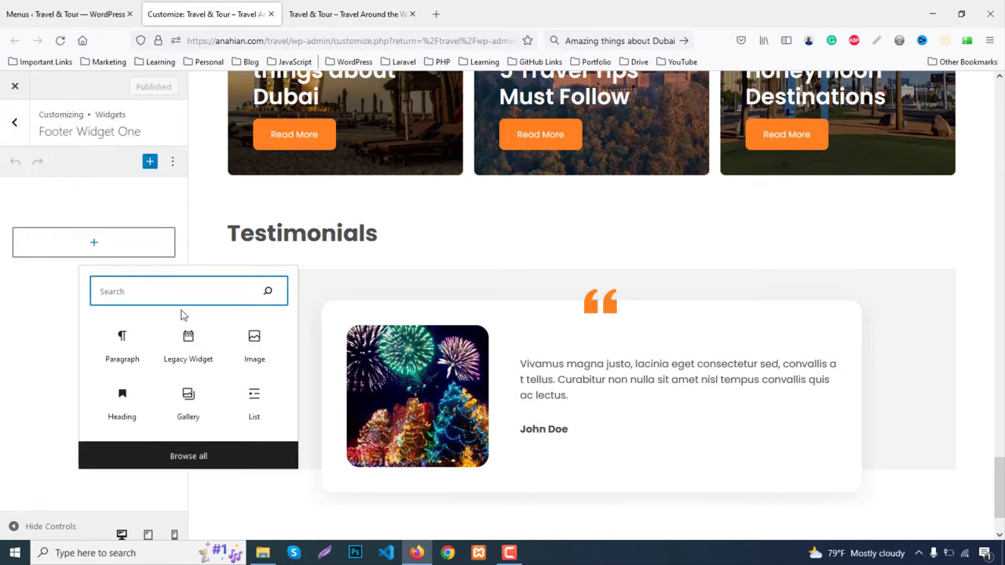
type("hea")
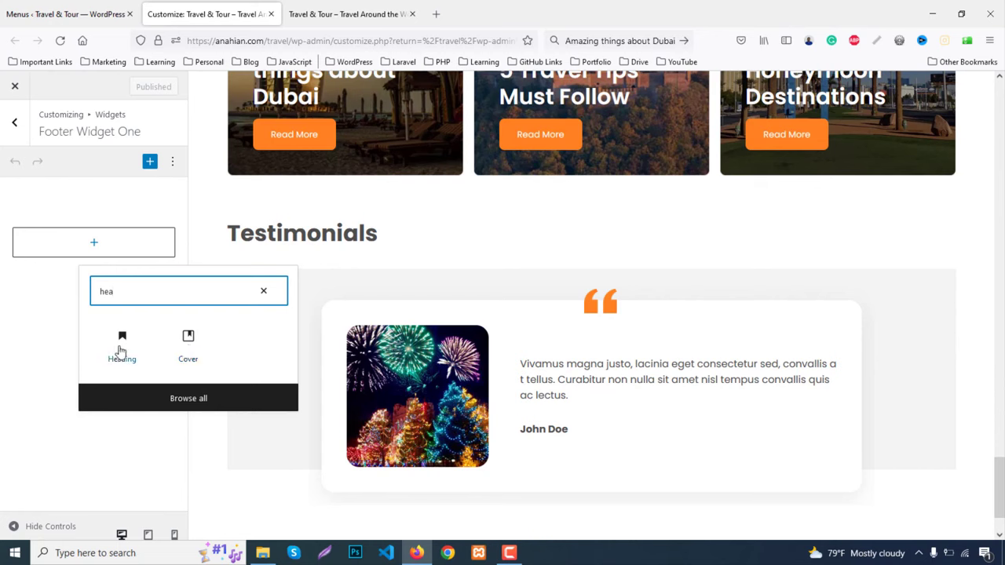
left_click(121, 349)
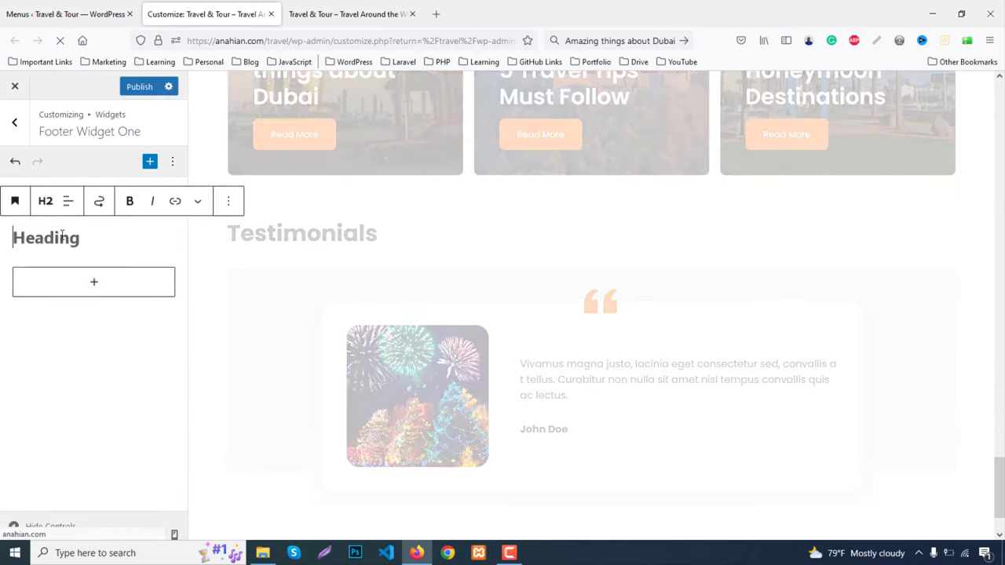
type("About Us")
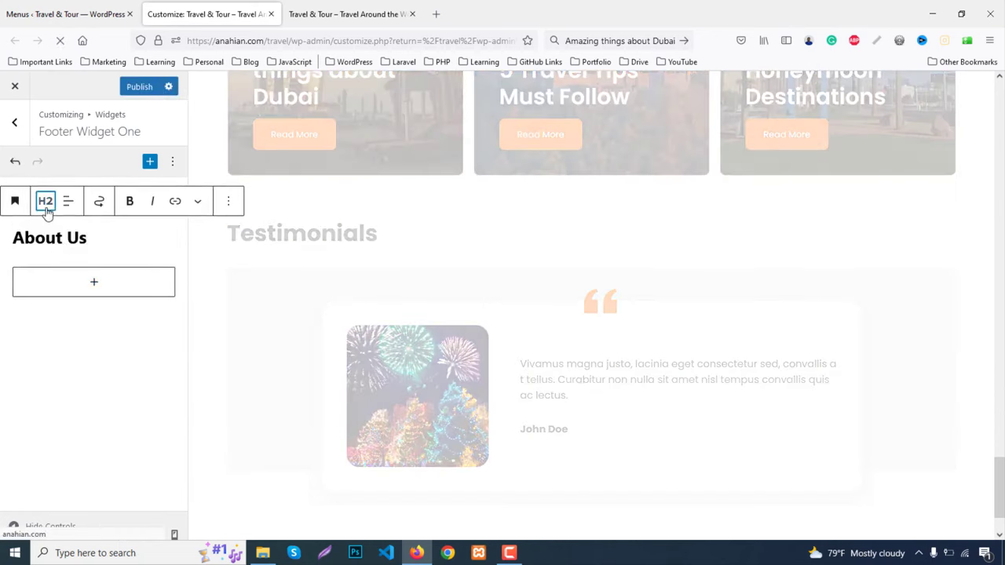
left_click(46, 209)
left_click(49, 309)
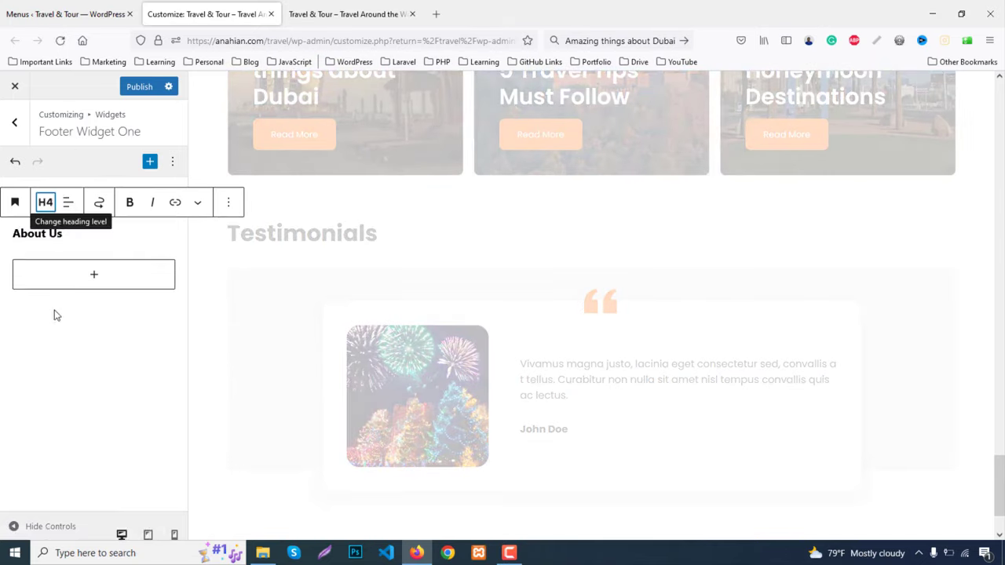
left_click(46, 208)
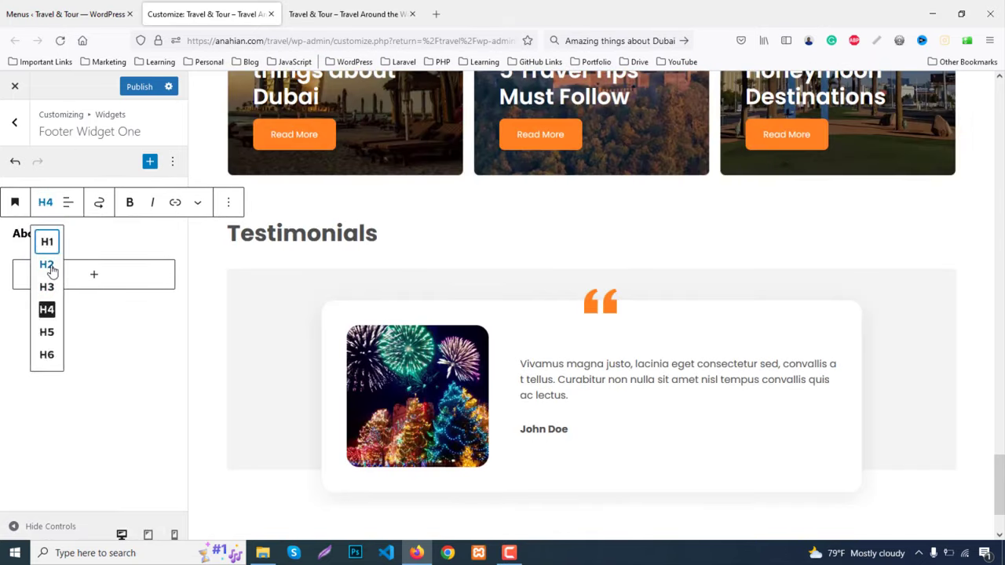
left_click(47, 265)
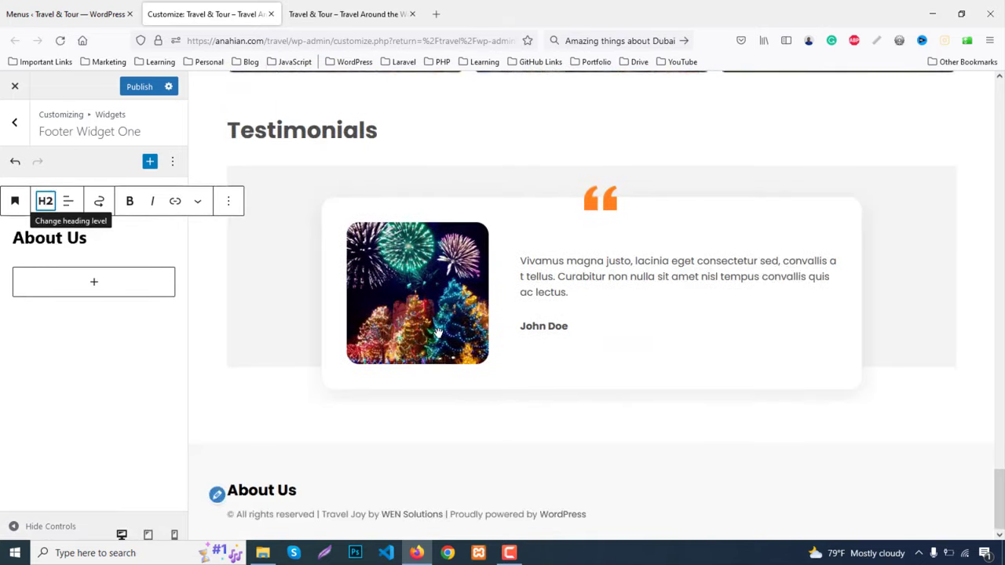
Copy the demo's Lorem ipsum paragraph and paste it as a paragraph after the heading
left_click(385, 13)
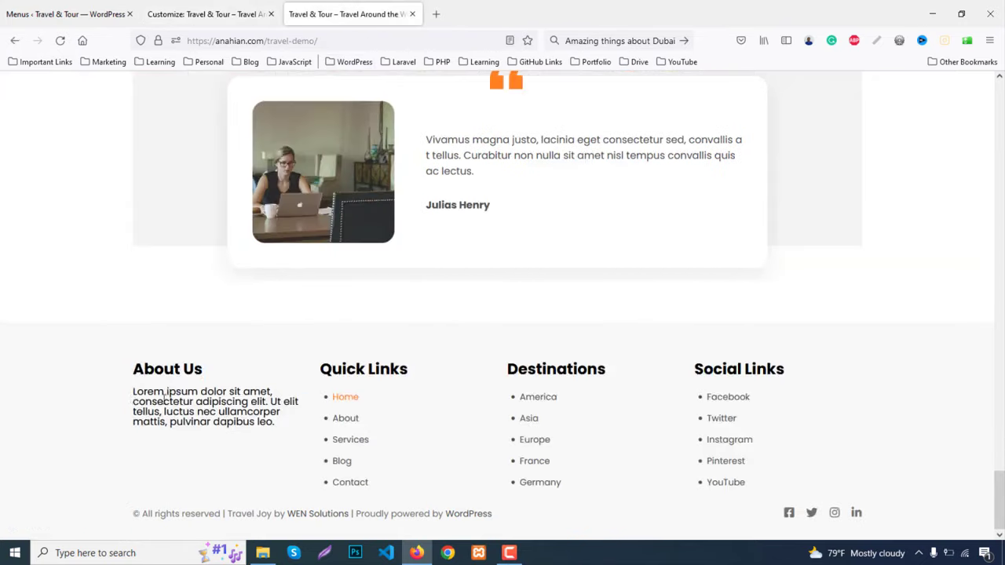
triple_click(164, 396)
key("ctrl+c")
left_click(208, 13)
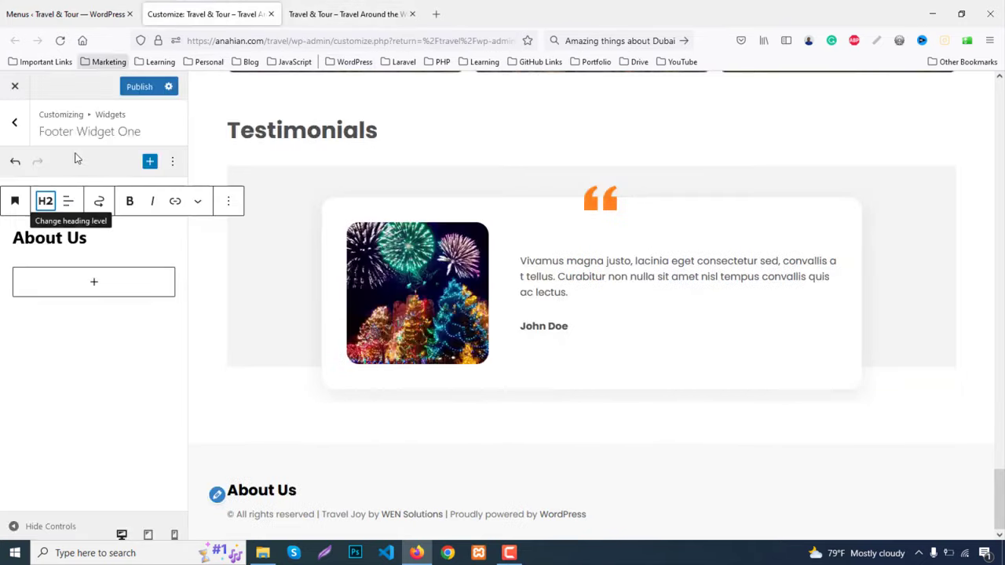
left_click(229, 202)
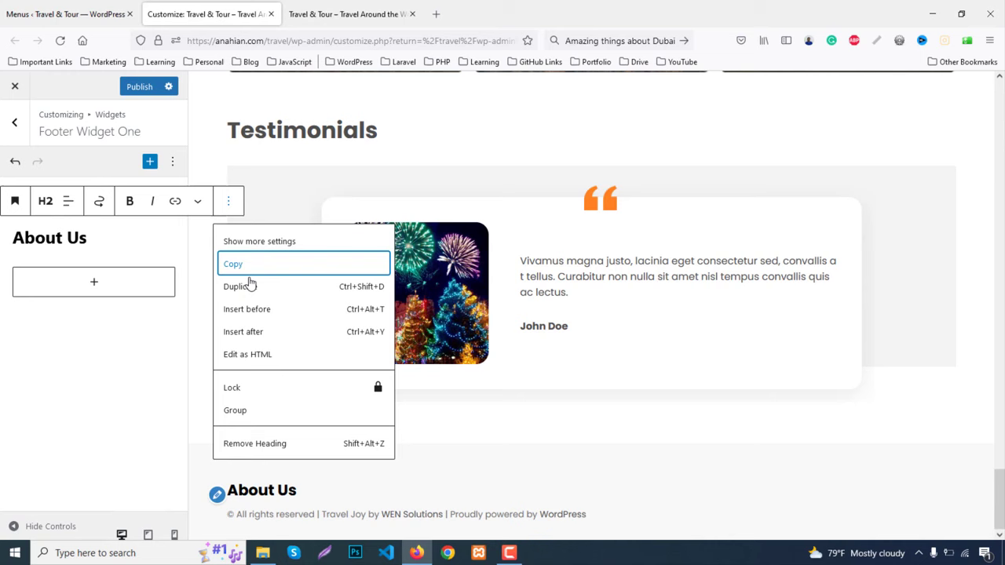
left_click(250, 332)
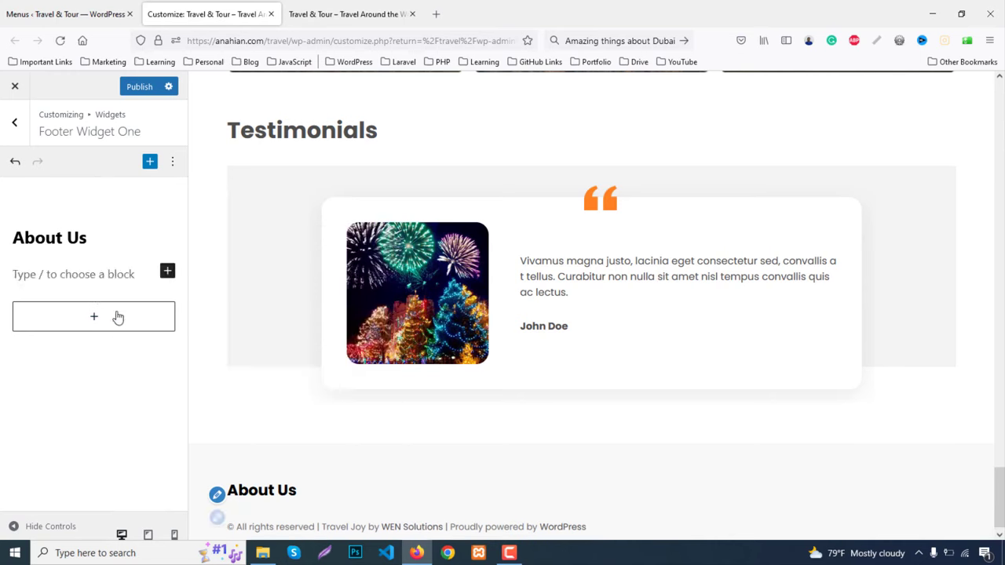
key("ctrl+v")
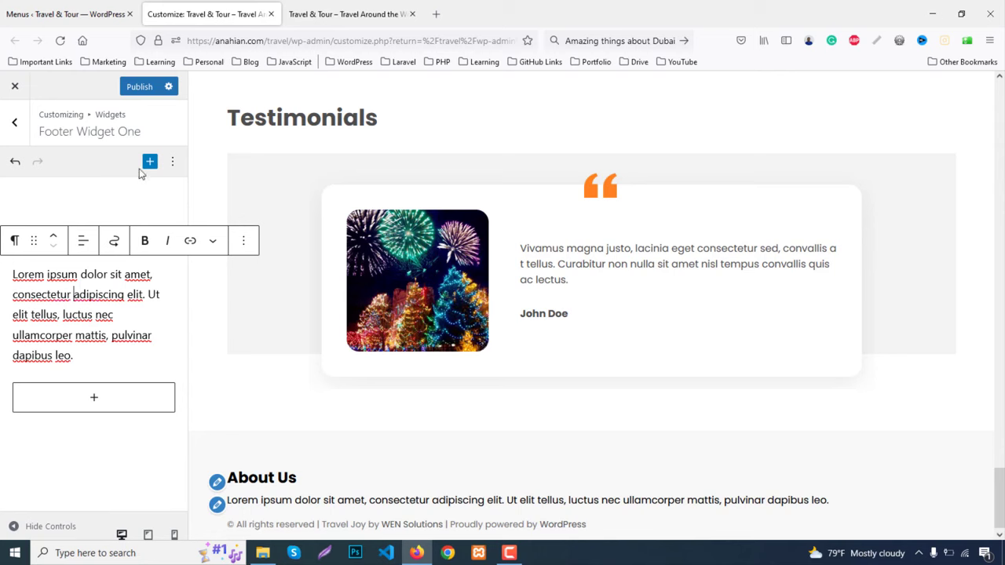
left_click(14, 122)
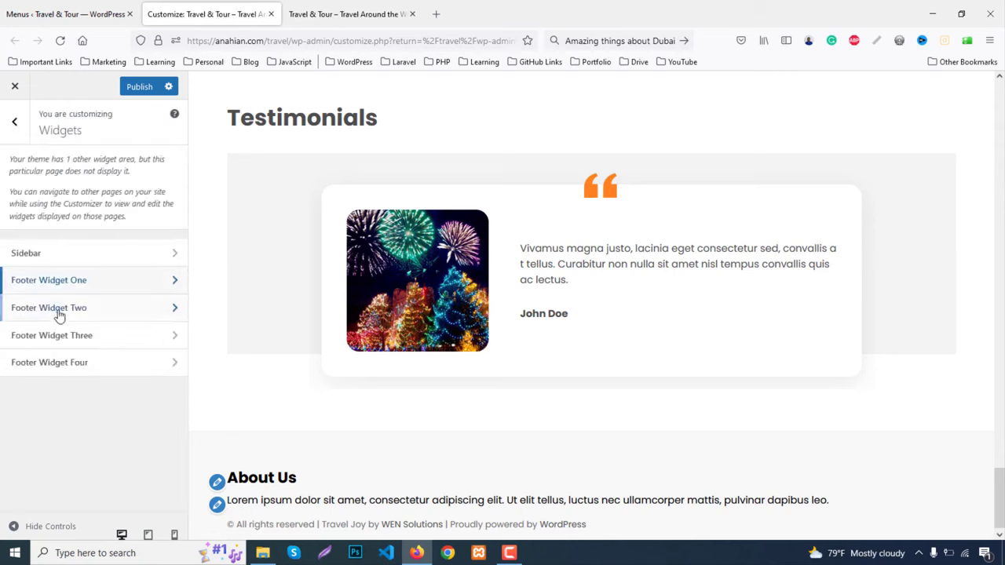
Copy 'Quick Links' from the demo into a Footer Widget Two heading and publish the changes
left_click(57, 307)
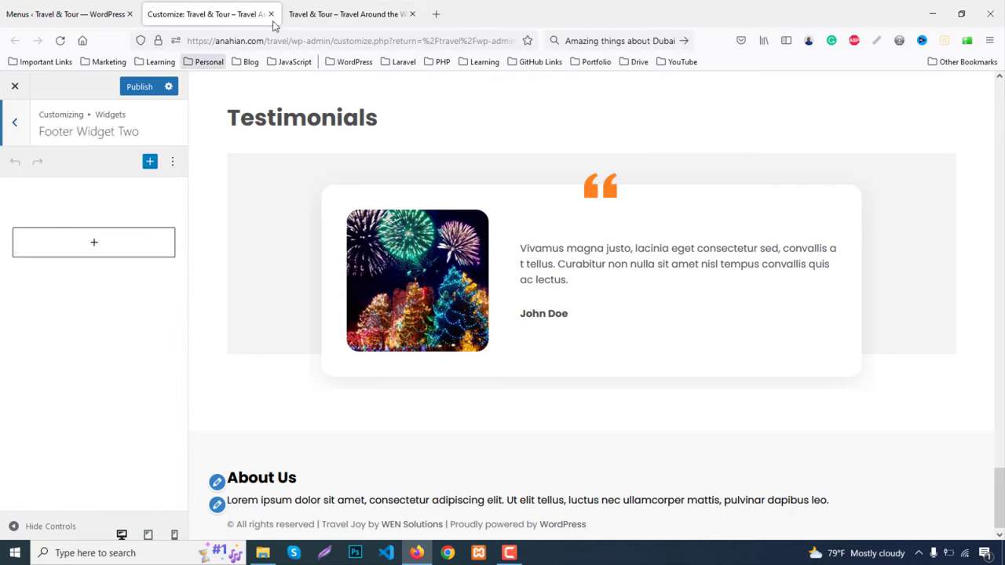
left_click(320, 9)
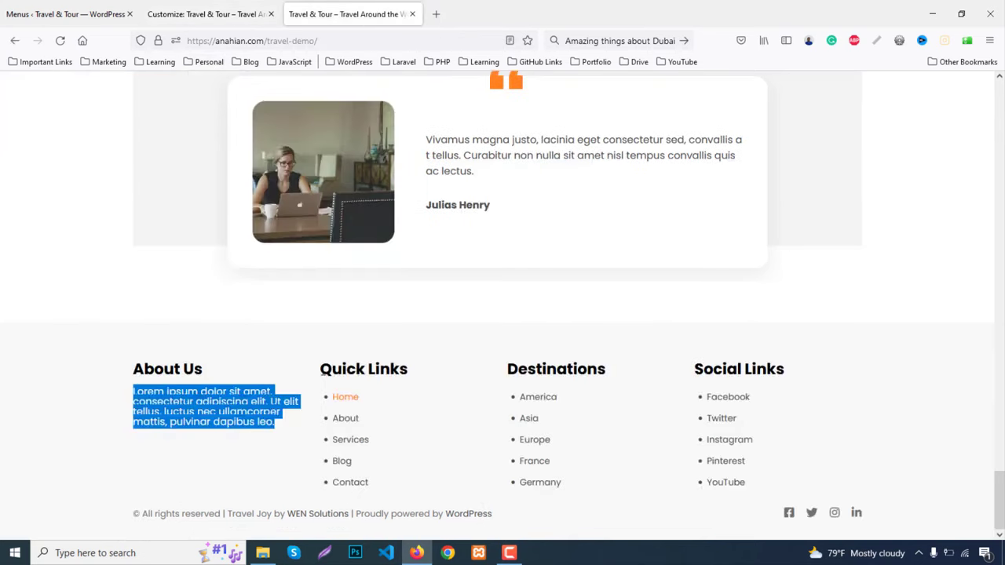
left_click_drag(321, 374, 412, 379)
key("ctrl+c")
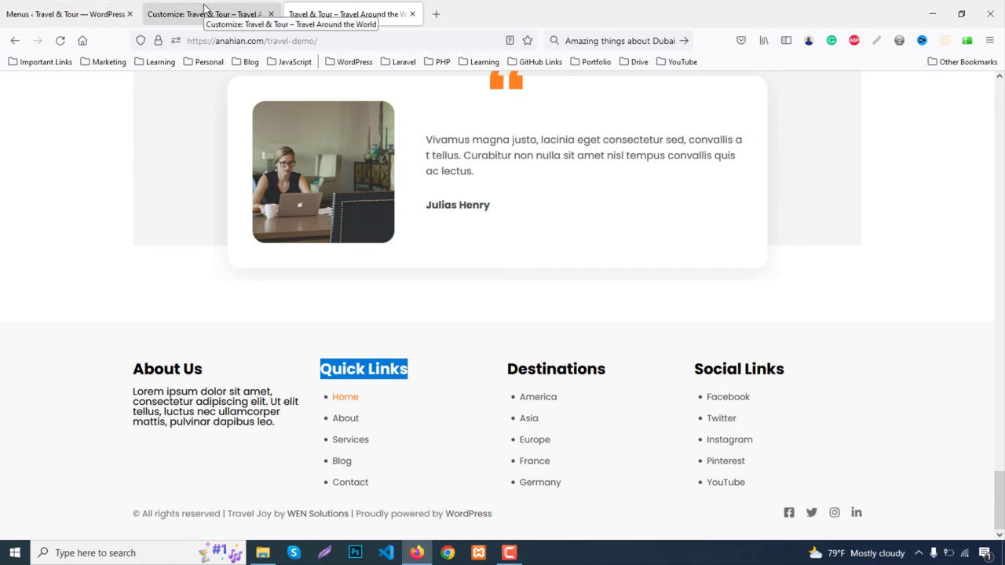
left_click(204, 9)
left_click(96, 245)
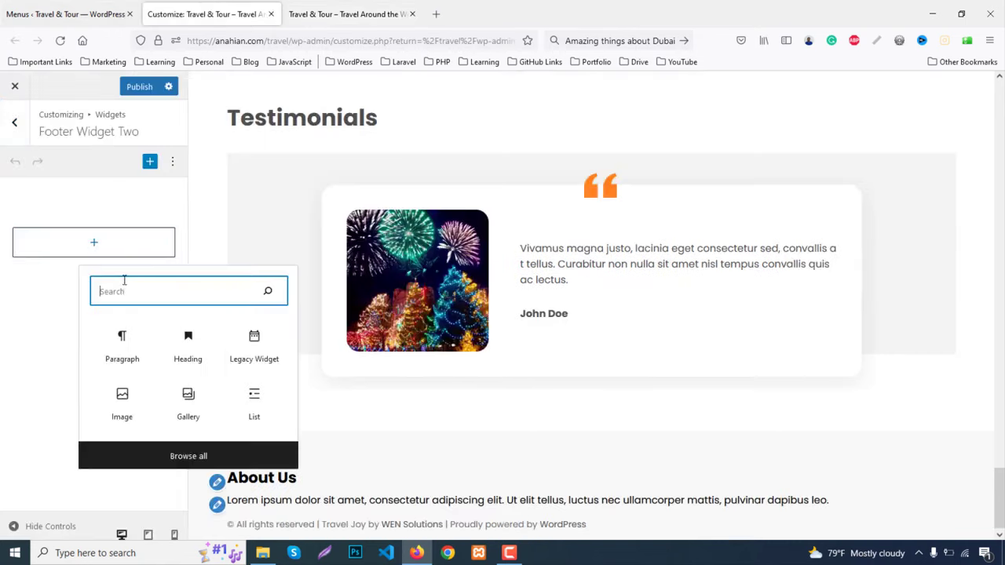
left_click(196, 339)
key("ctrl+v")
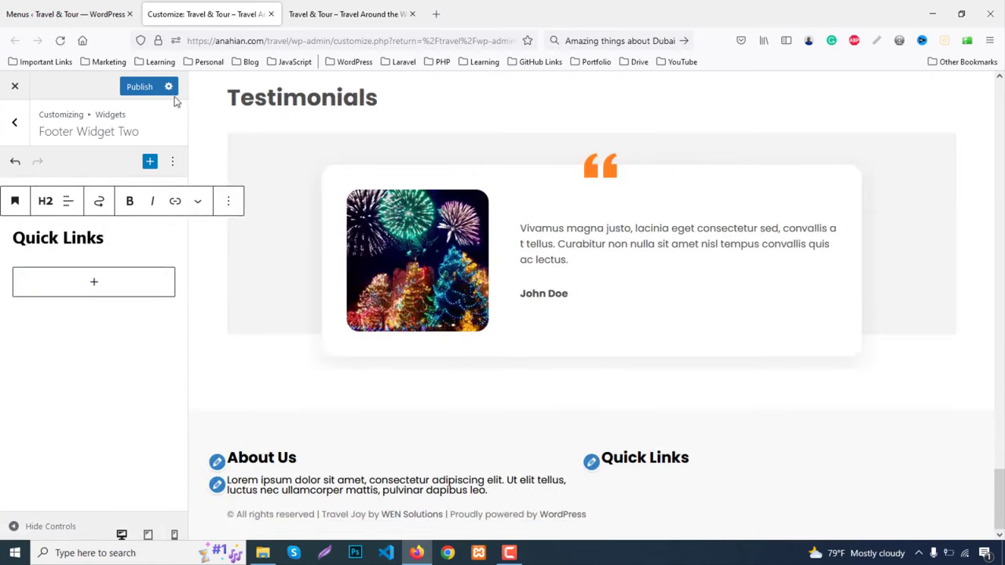
left_click(139, 86)
left_click(374, 10)
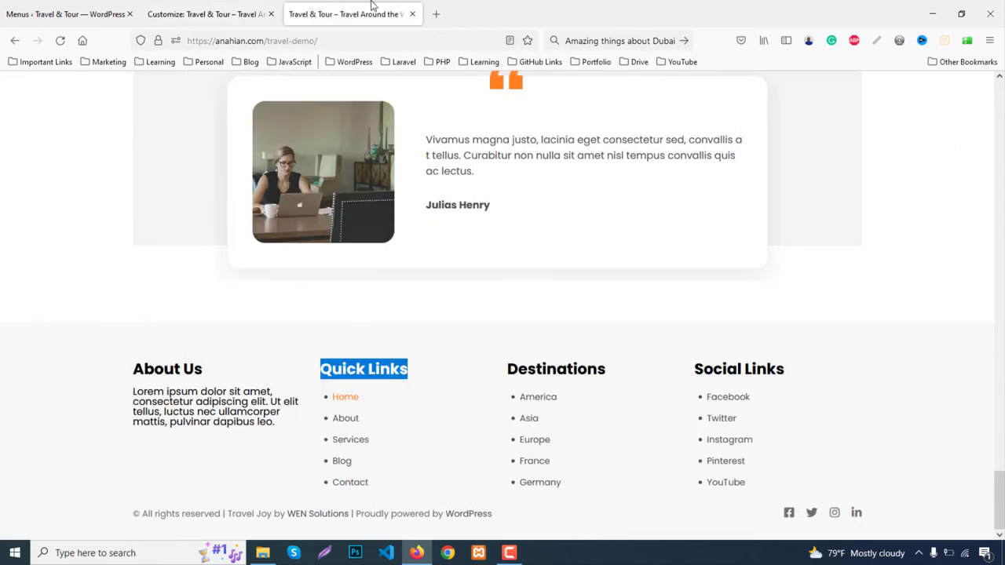
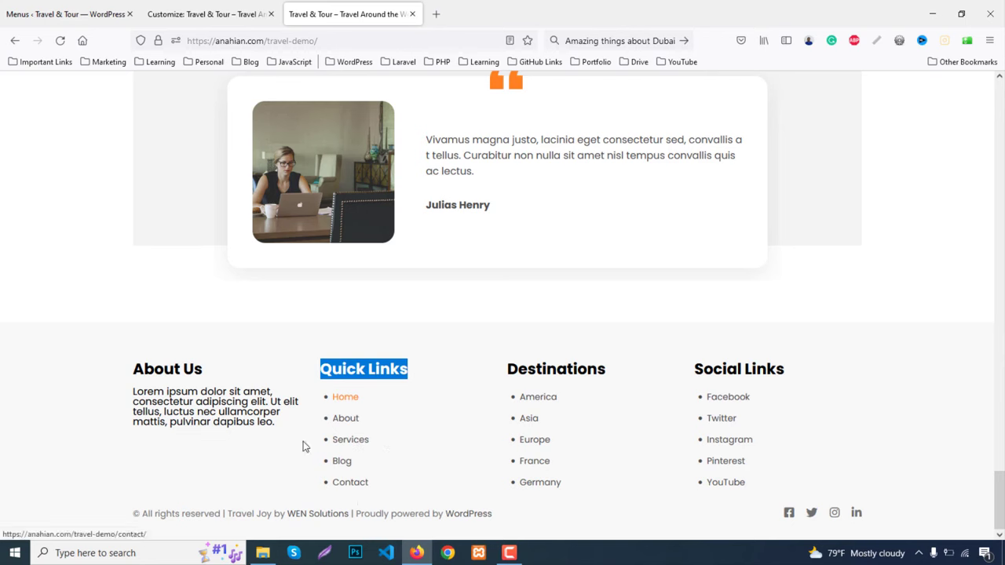
Create a new menu named Quick Links
key("ctrl+Tab")
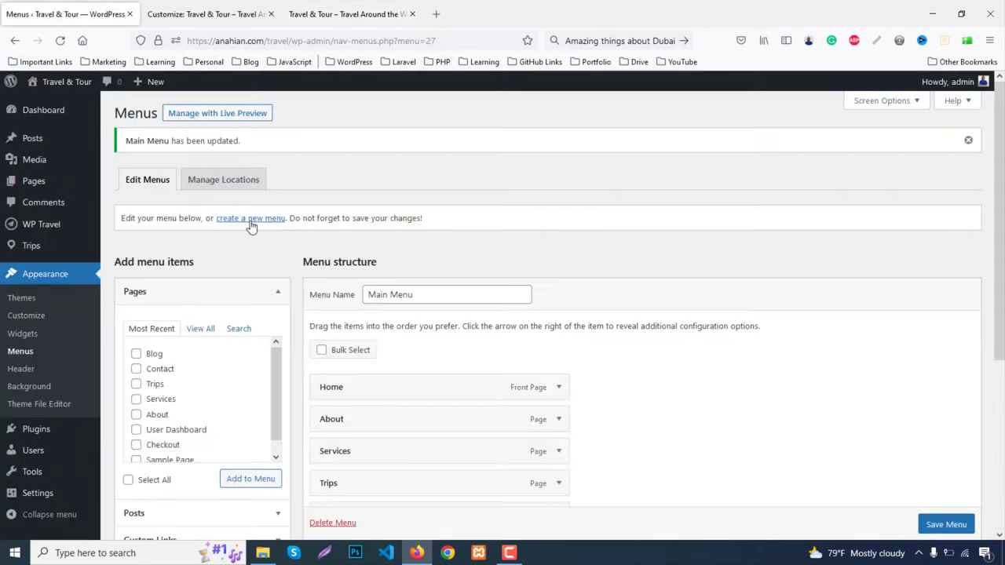
left_click(251, 223)
left_click(386, 253)
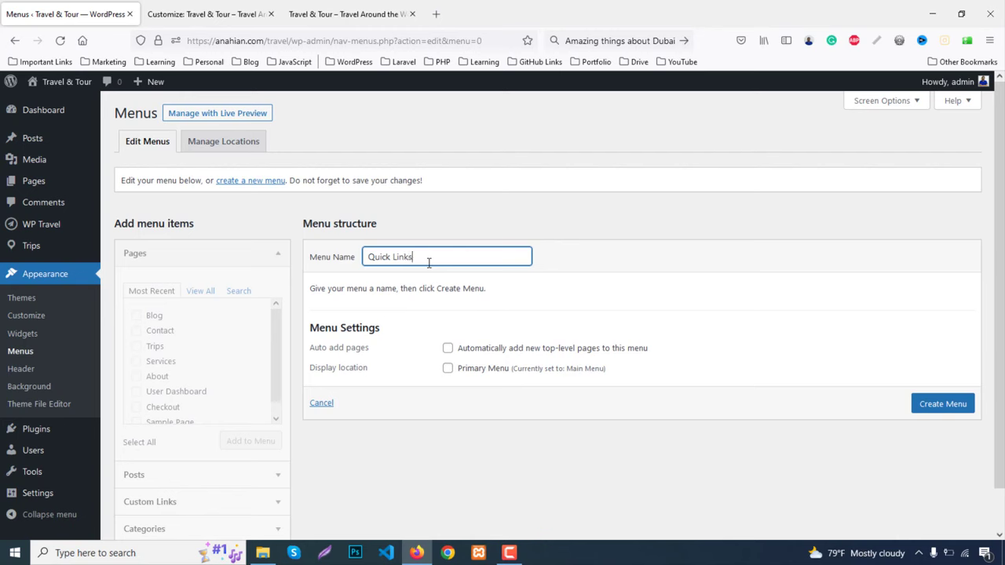
left_click(942, 410)
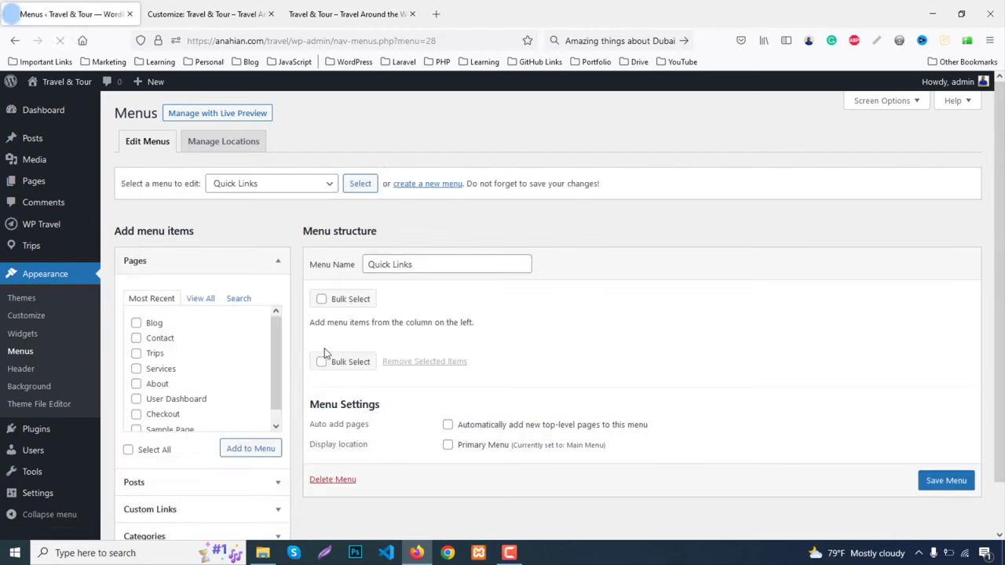
Add the Home, About, Contact, Blog and Services pages to the Quick Links menu
scroll(210, 297, "down", 1)
left_click(200, 247)
left_click(157, 272)
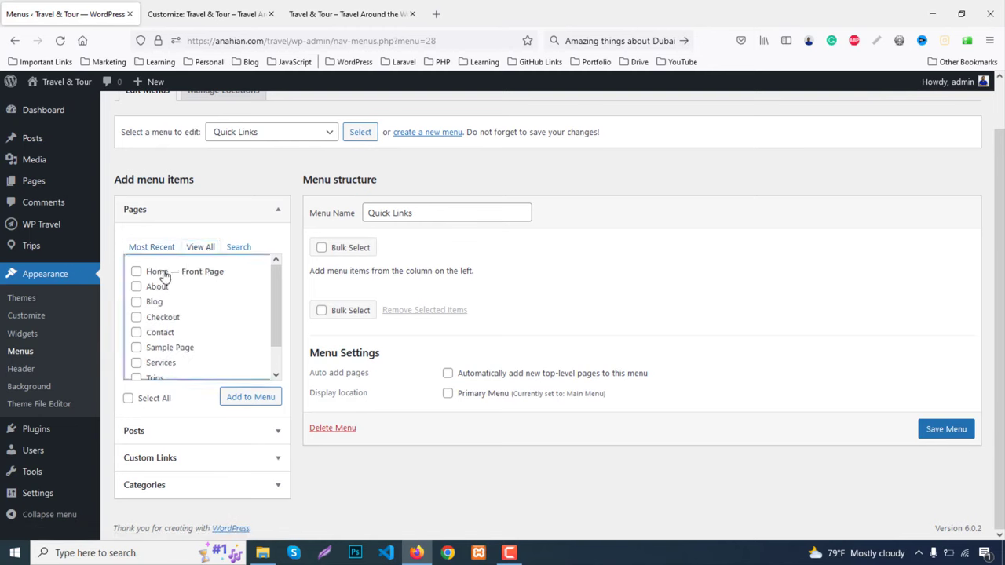
left_click(156, 288)
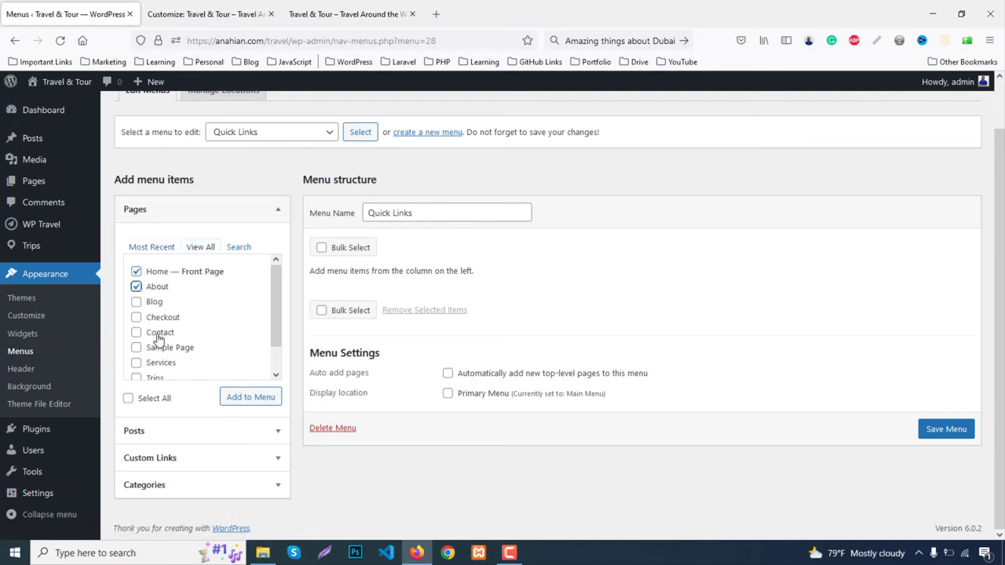
left_click(158, 334)
left_click(154, 303)
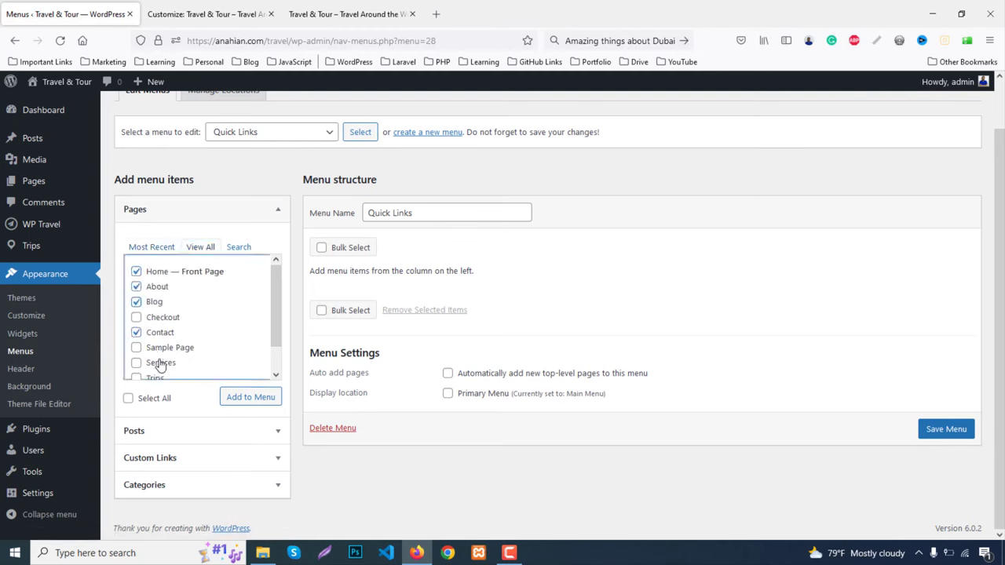
left_click(160, 364)
left_click(250, 398)
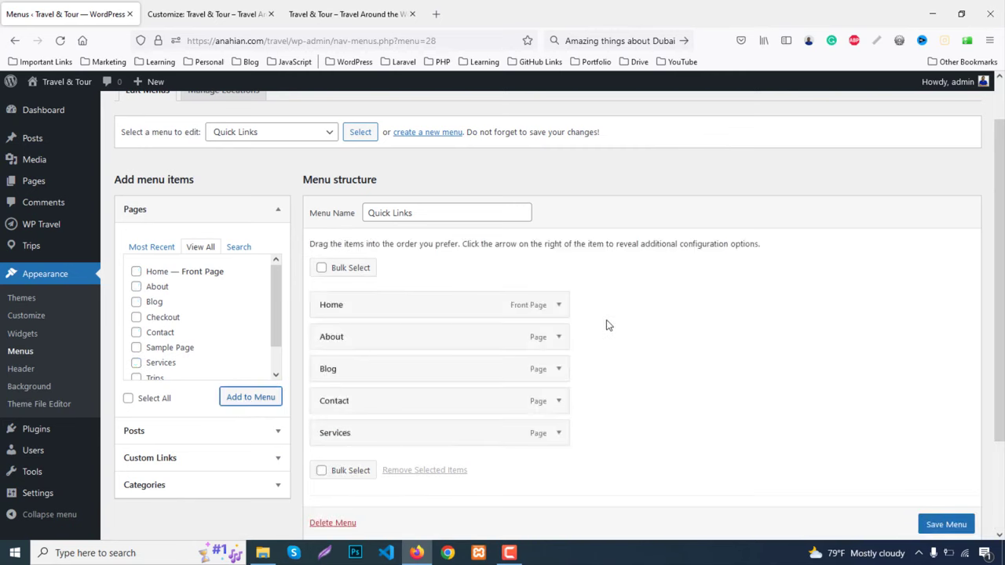
Move Services between About and Blog, save the menu, and check the footer's Quick Links
scroll(359, 366, "down", 2)
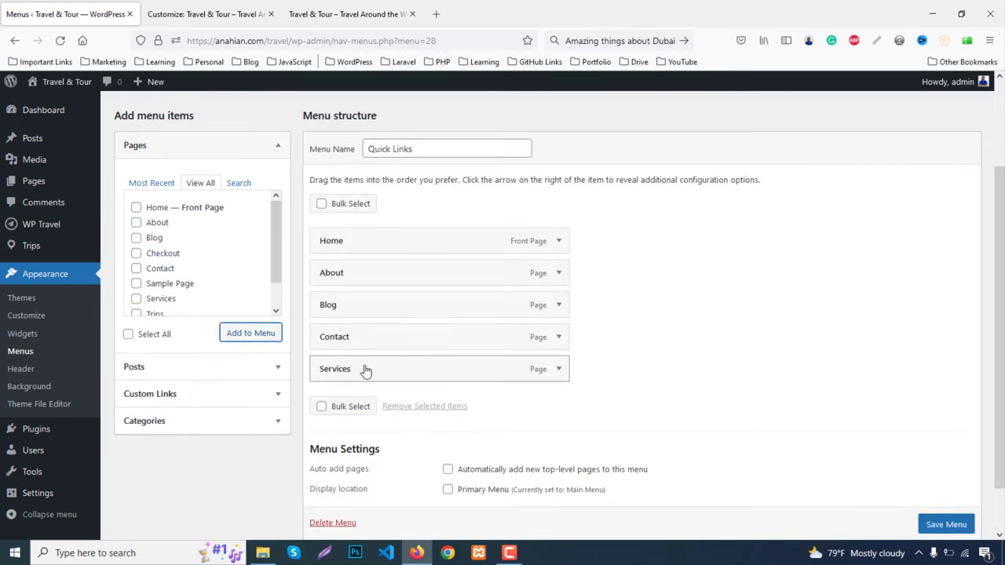
left_click_drag(365, 371, 377, 311)
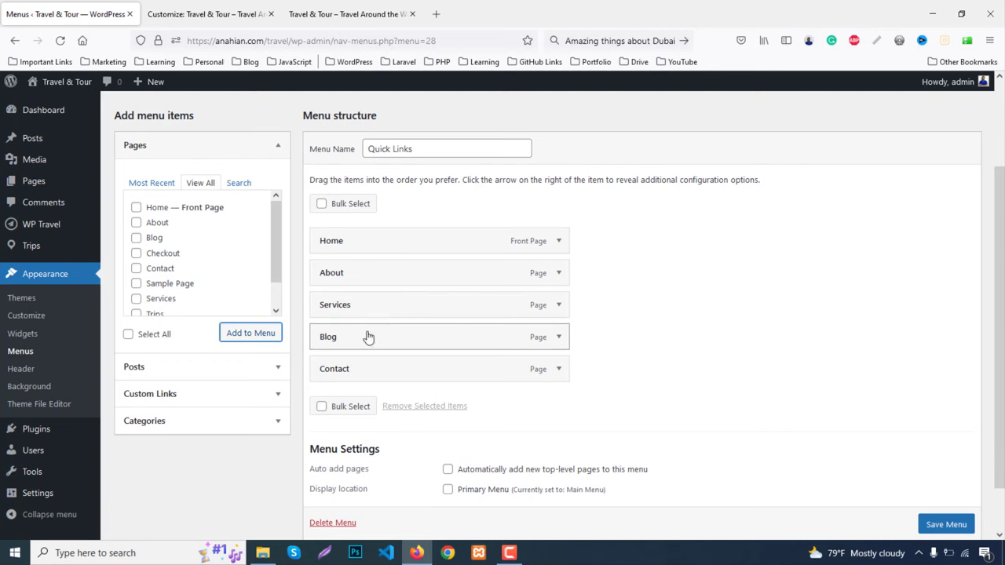
scroll(942, 534, "down", 1)
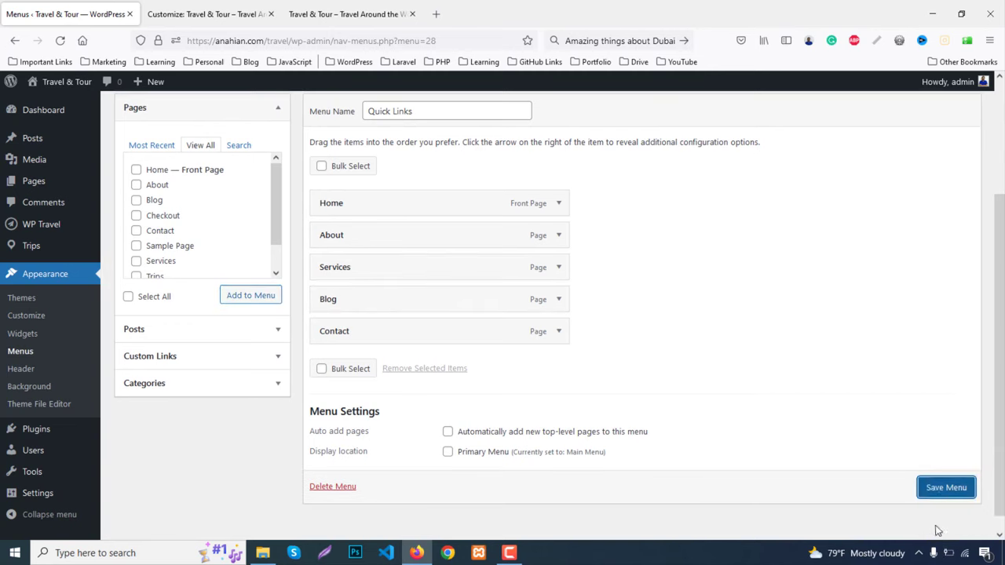
left_click(940, 487)
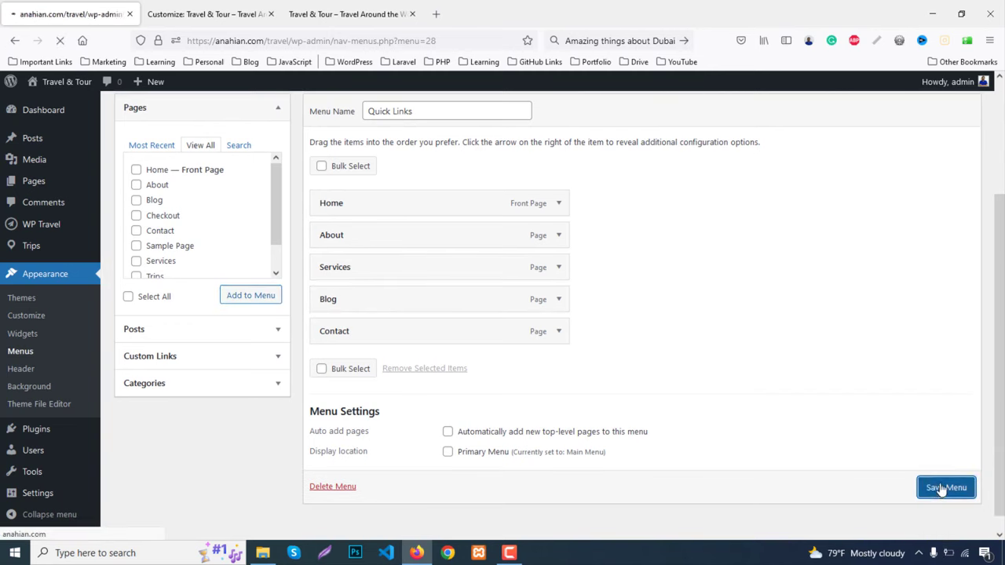
key("ctrl+shift+Tab")
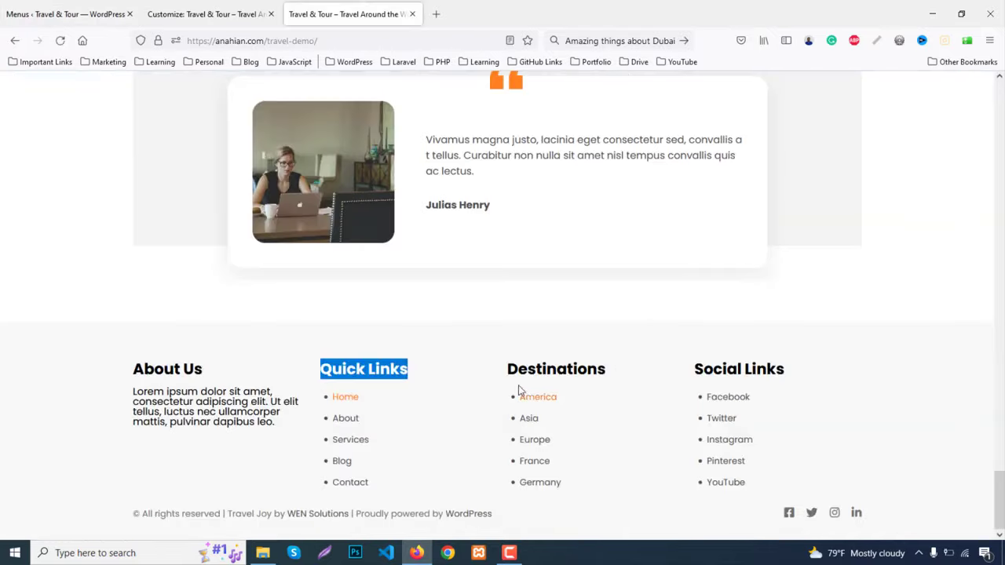
key("ctrl+Tab")
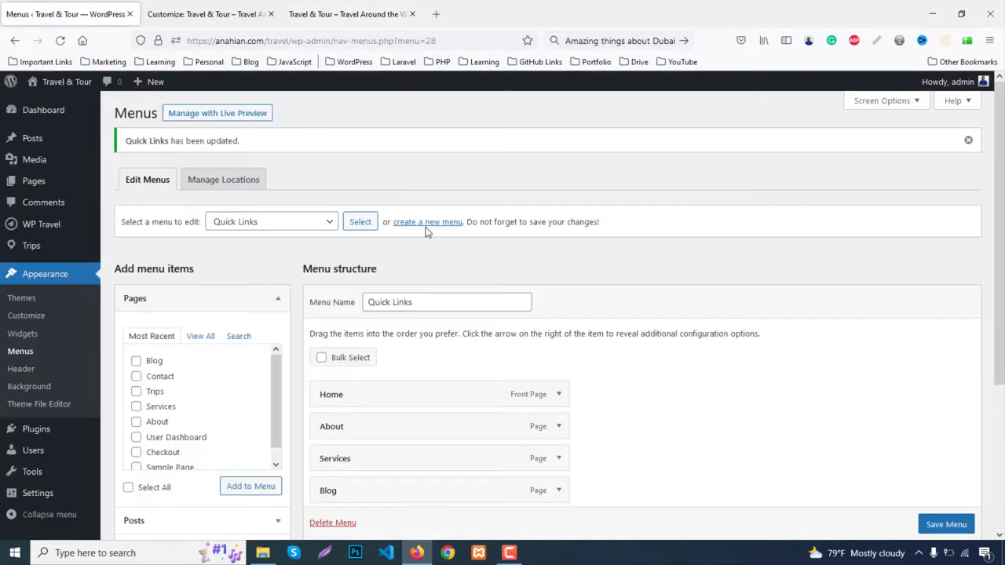
Create an empty menu named Destinations and expand its Custom Links box
left_click(425, 223)
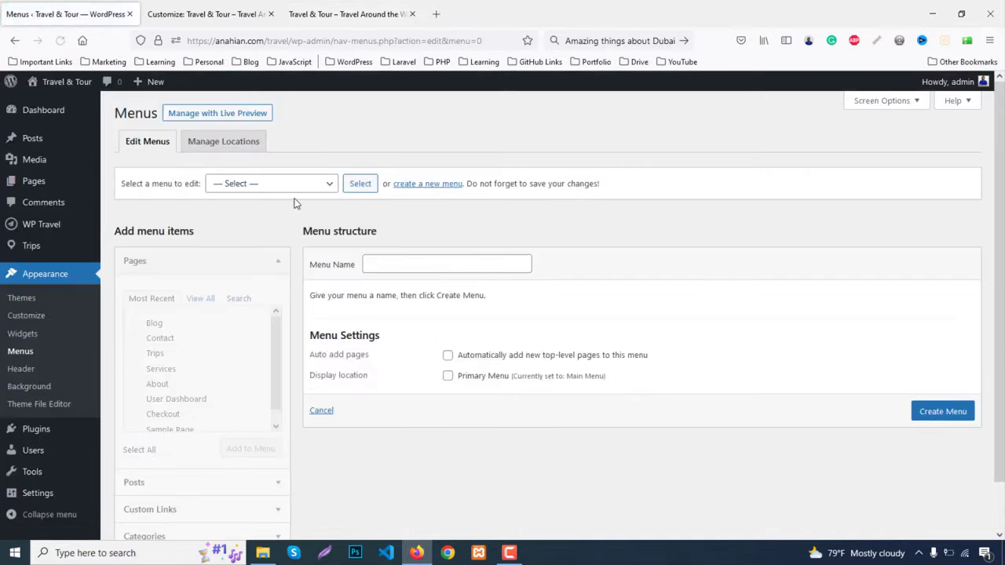
left_click(399, 262)
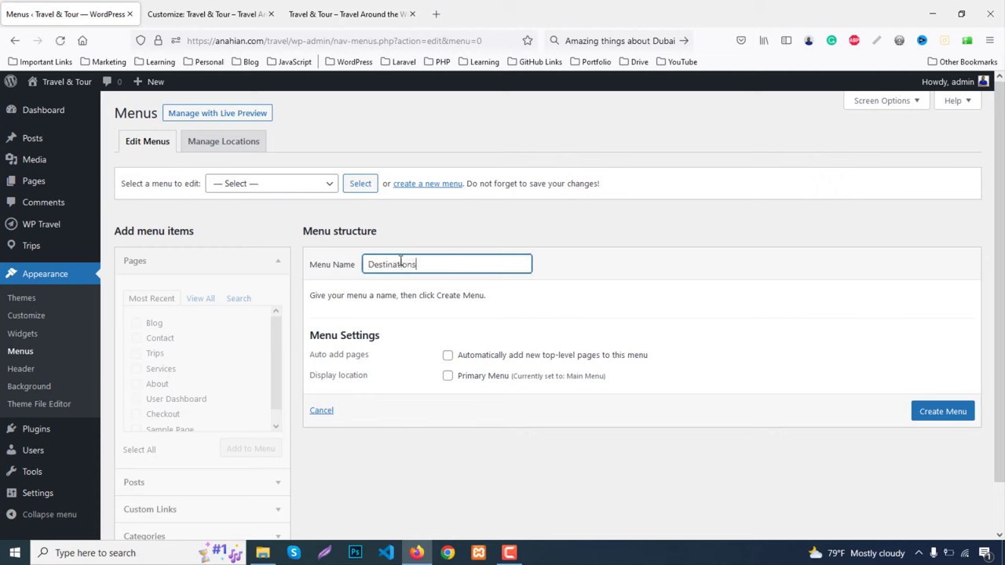
type("Destinations")
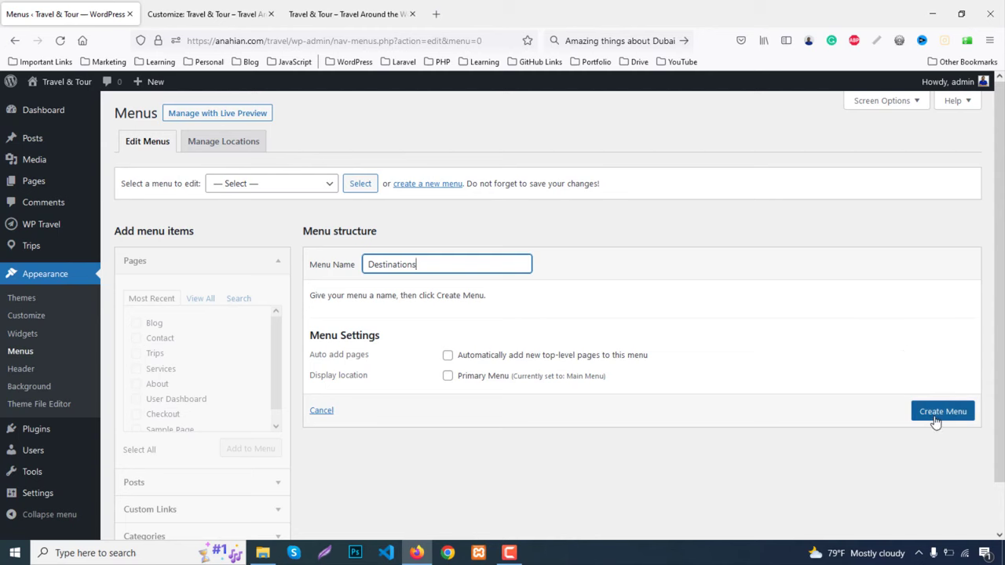
left_click(934, 416)
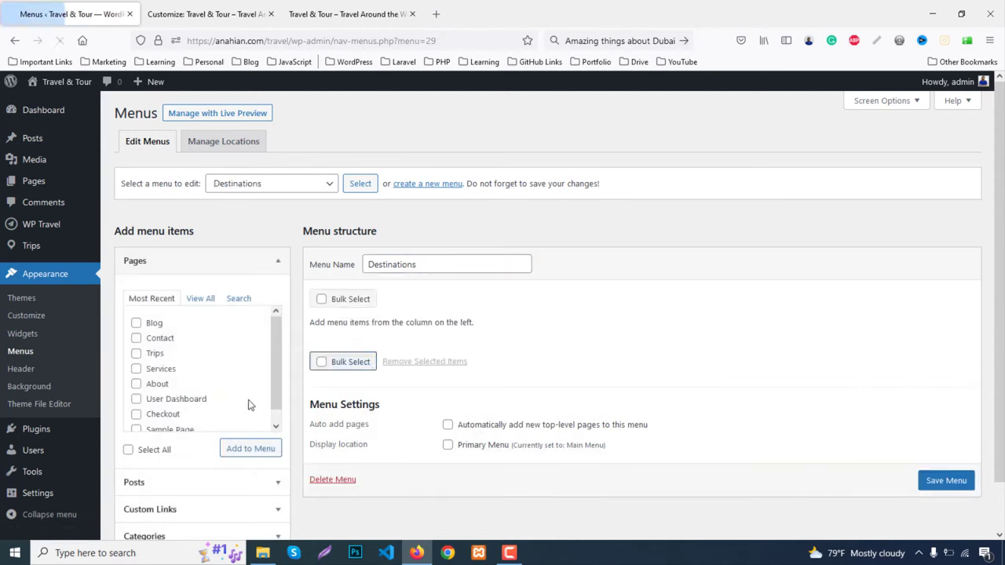
scroll(354, 405, "down", 2)
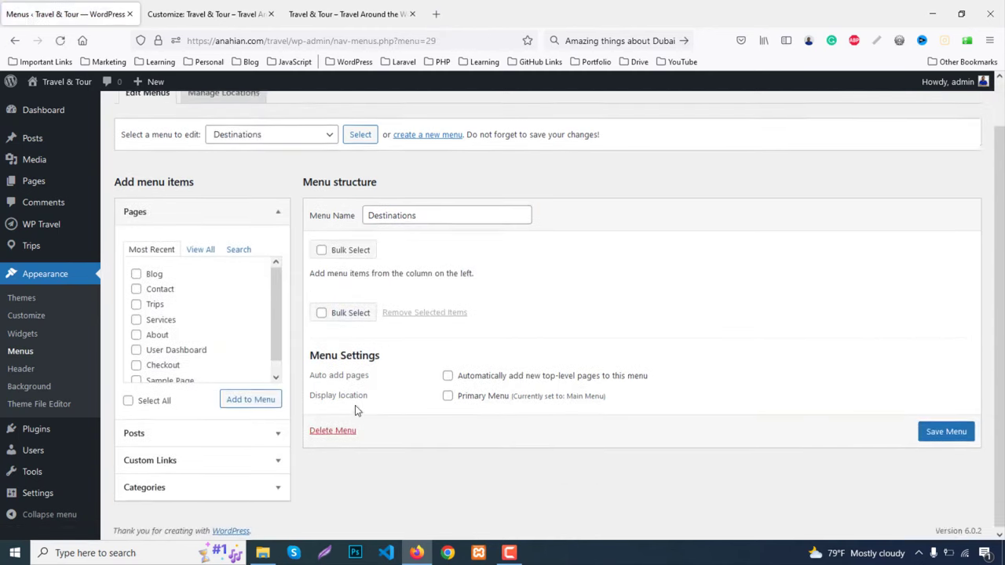
left_click(157, 458)
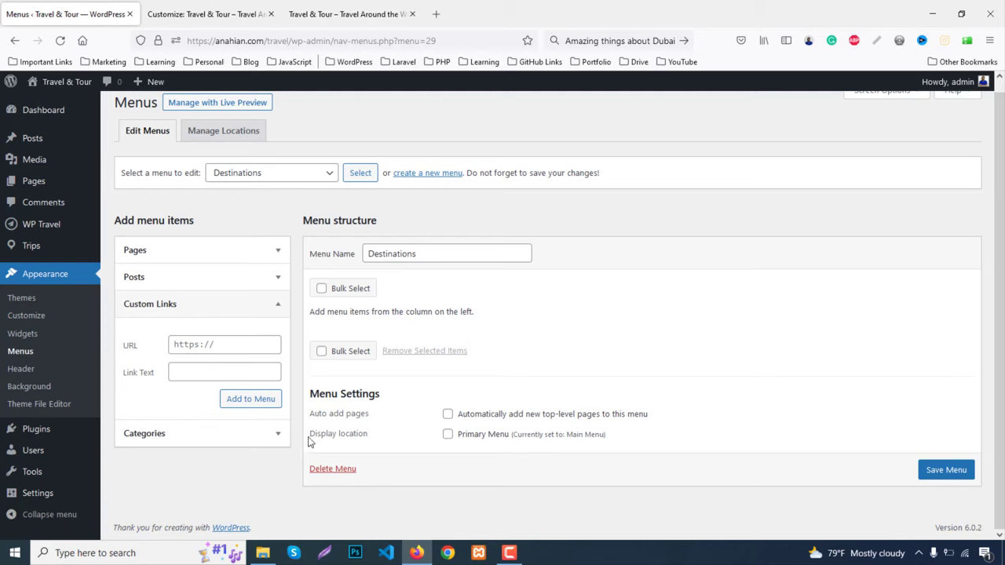
left_click(352, 8)
left_click(208, 13)
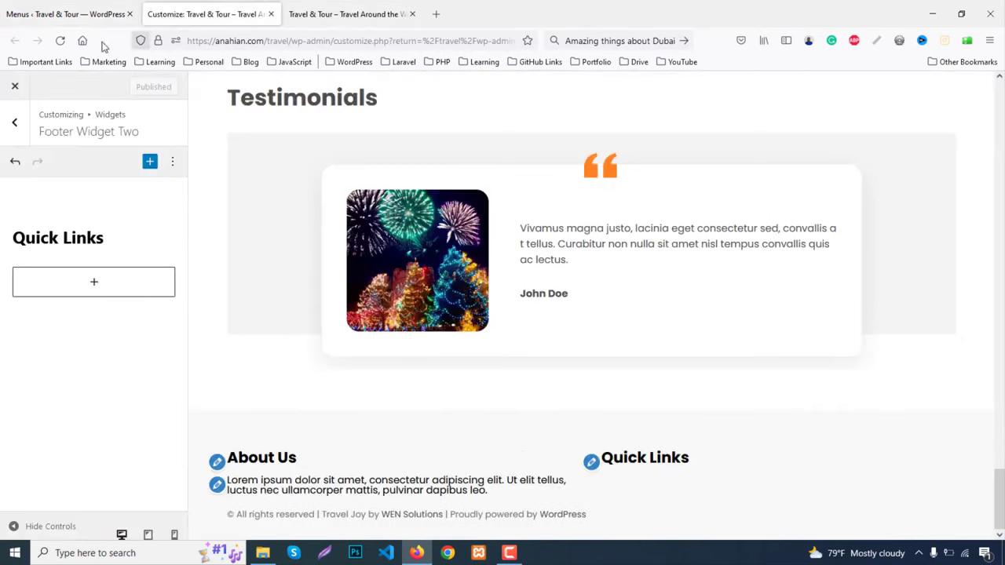
left_click(70, 14)
Open the live site in a new tab and briefly view the Bike Ride activity page
middle_click(43, 104)
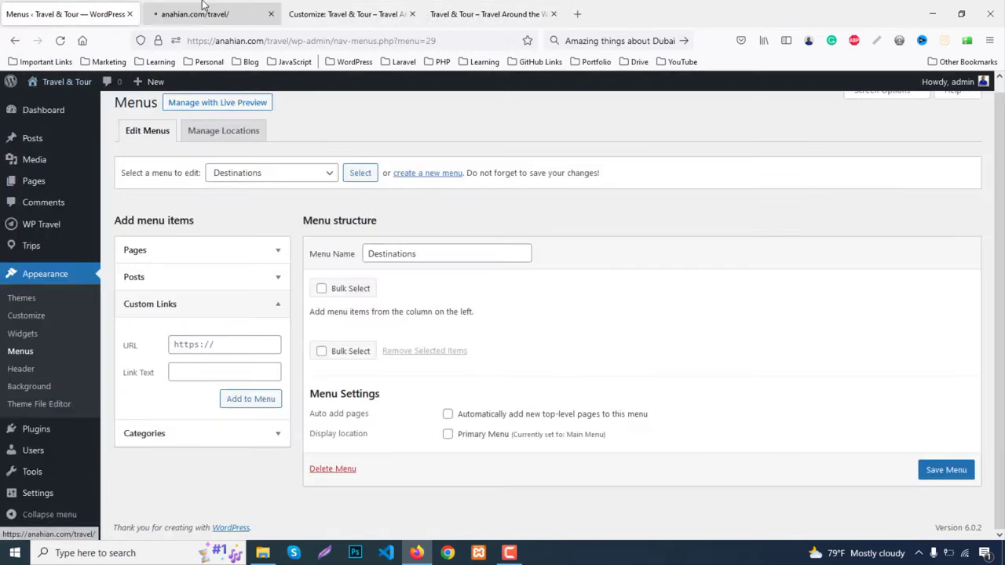
left_click(206, 13)
scroll(447, 194, "down", 8)
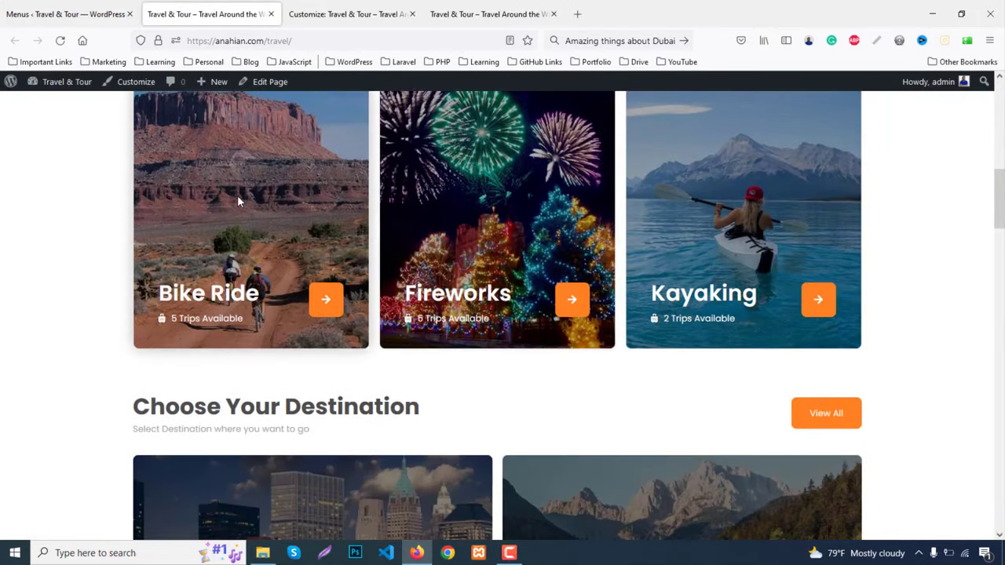
left_click(209, 294)
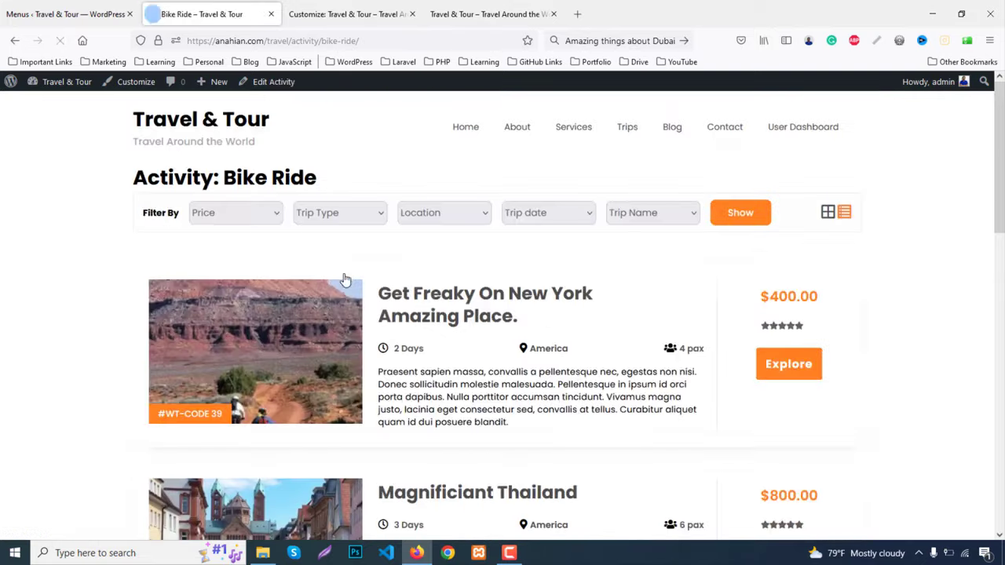
scroll(392, 235, "down", 3)
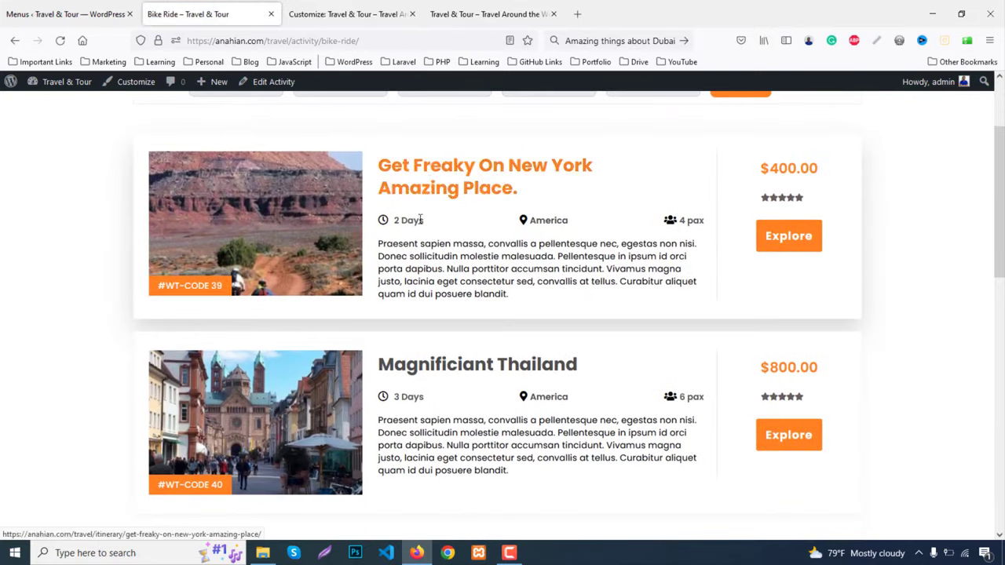
left_click(15, 40)
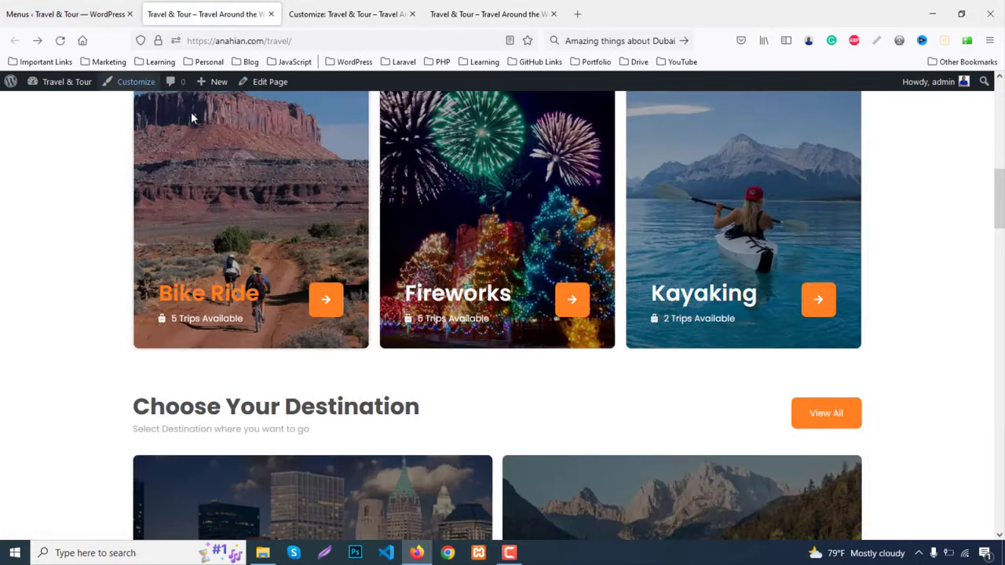
scroll(316, 263, "down", 5)
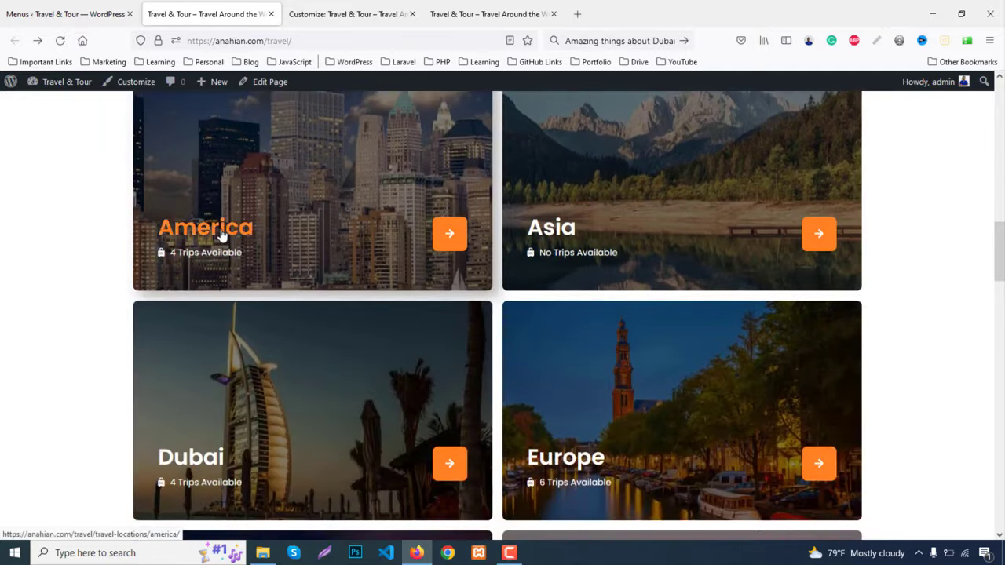
Open the America, Asia, Dubai, Europe, France and Germany destinations in new tabs
middle_click(221, 233)
middle_click(618, 235)
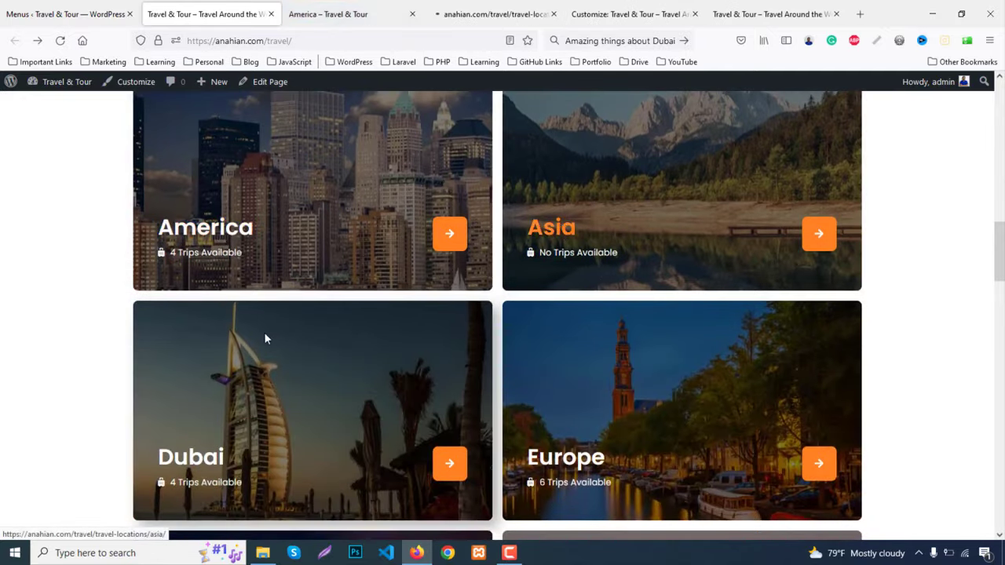
scroll(236, 329, "down", 2)
middle_click(198, 273)
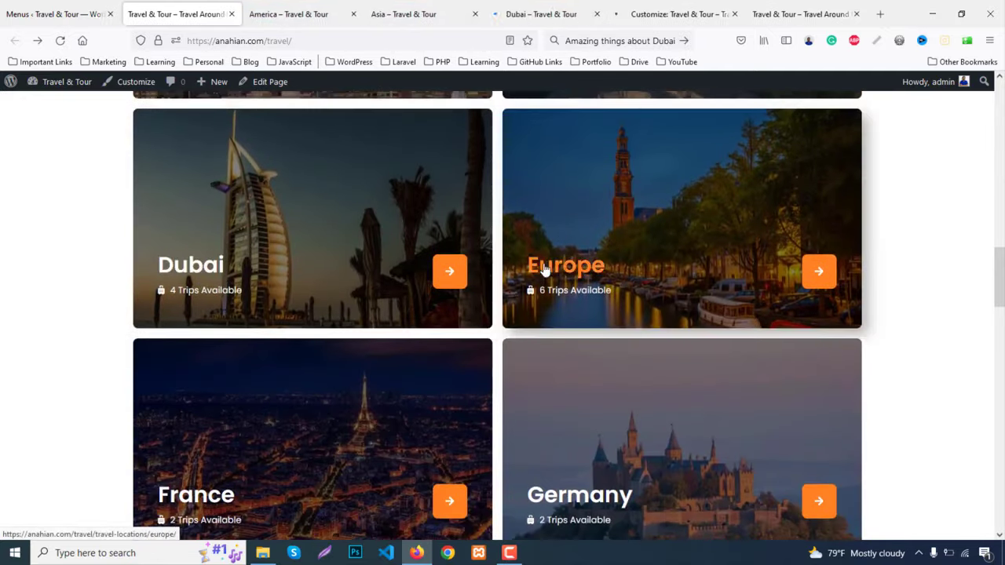
middle_click(544, 269)
scroll(544, 270, "down", 2)
middle_click(196, 366)
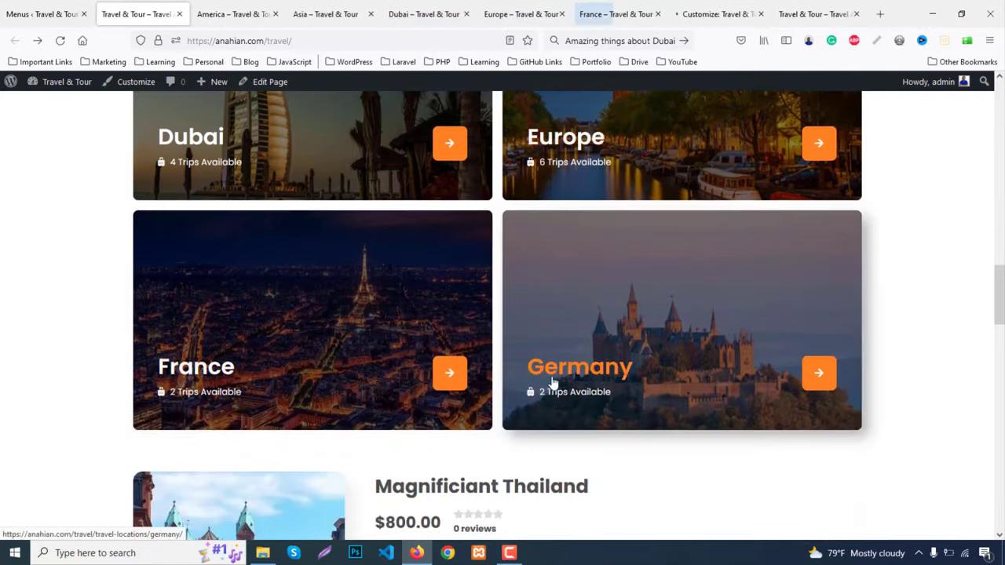
middle_click(552, 383)
Switch to the America destination page and select its web address
left_click(209, 14)
left_click(243, 40)
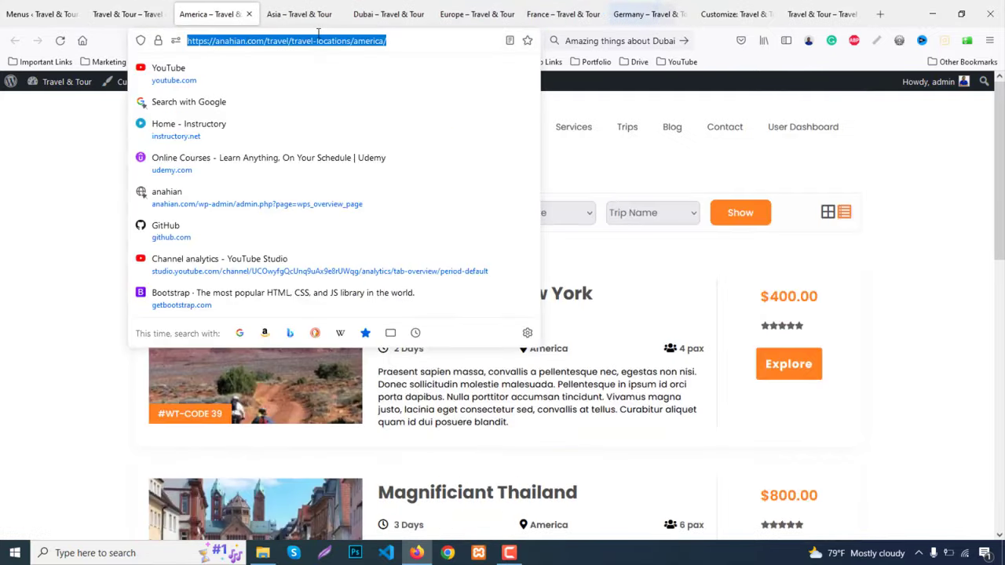
left_click(99, 325)
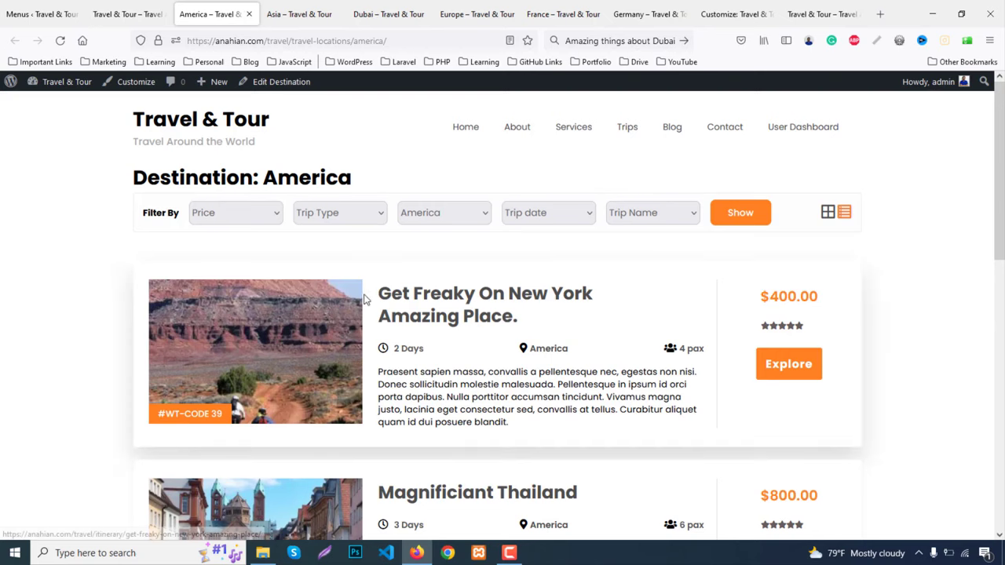
scroll(370, 287, "down", 5)
scroll(236, 410, "up", 5)
Paste the America page address into the Custom Links URL field and close its tab
key("ctrl+1")
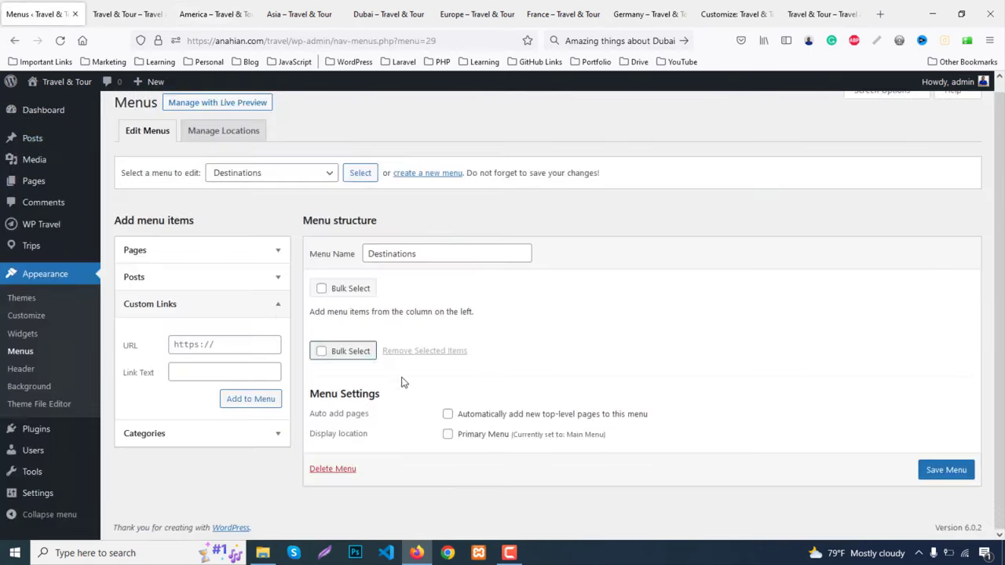
left_click(212, 345)
key("ctrl+v")
left_click(212, 374)
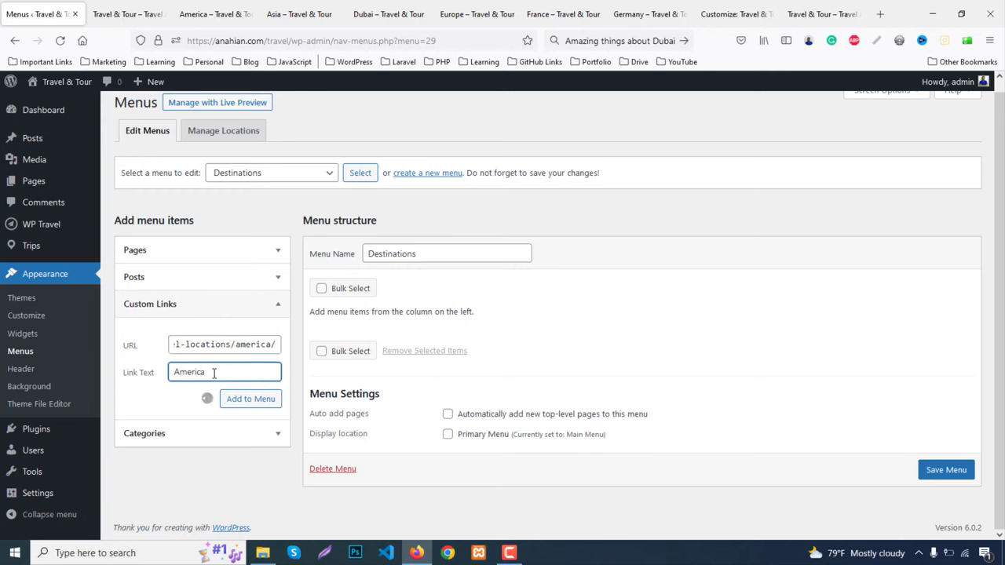
left_click(118, 14)
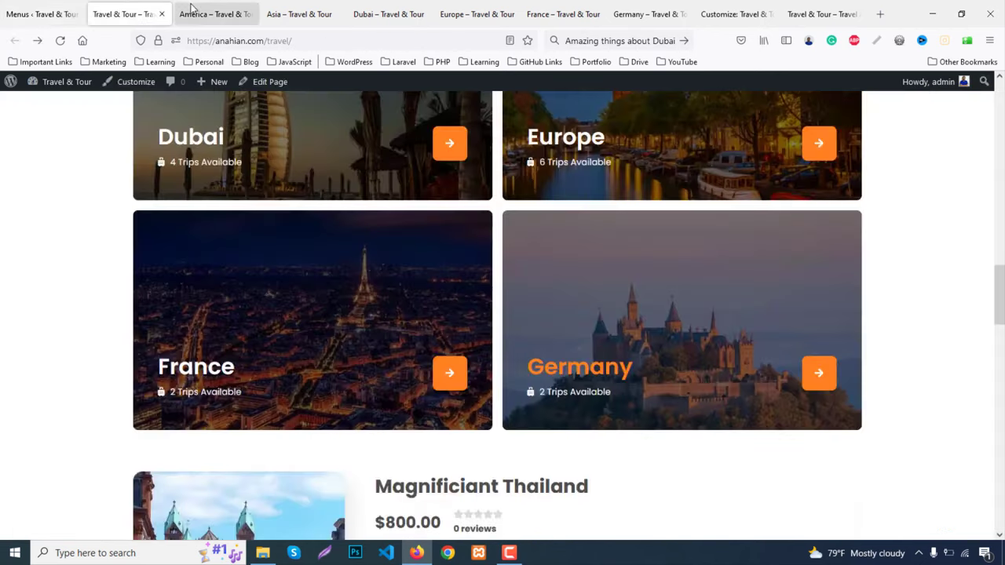
left_click(195, 14)
key("ctrl+w")
Paste the Asia page address into the Custom Links URL field and close its tab
left_click(226, 42)
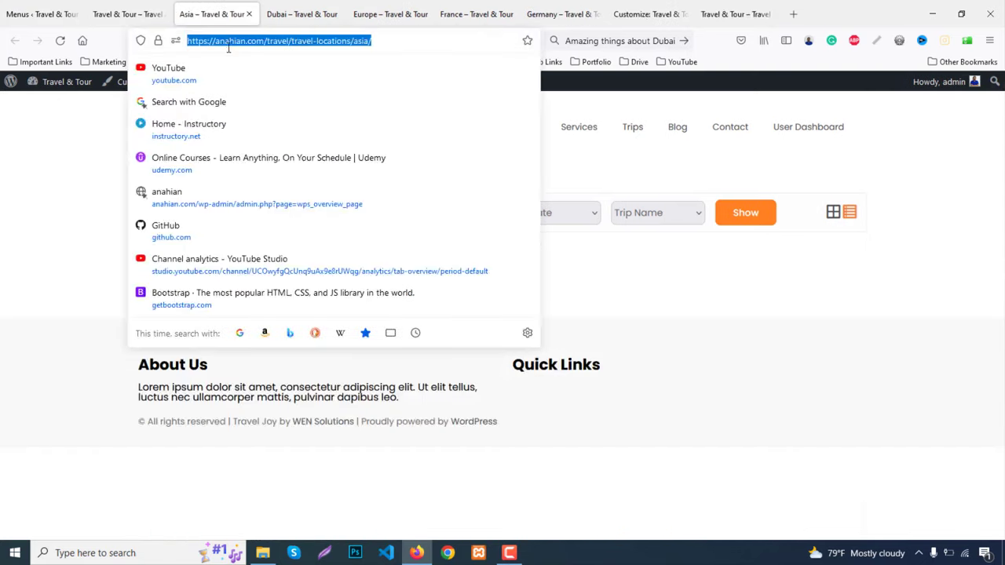
left_click(41, 14)
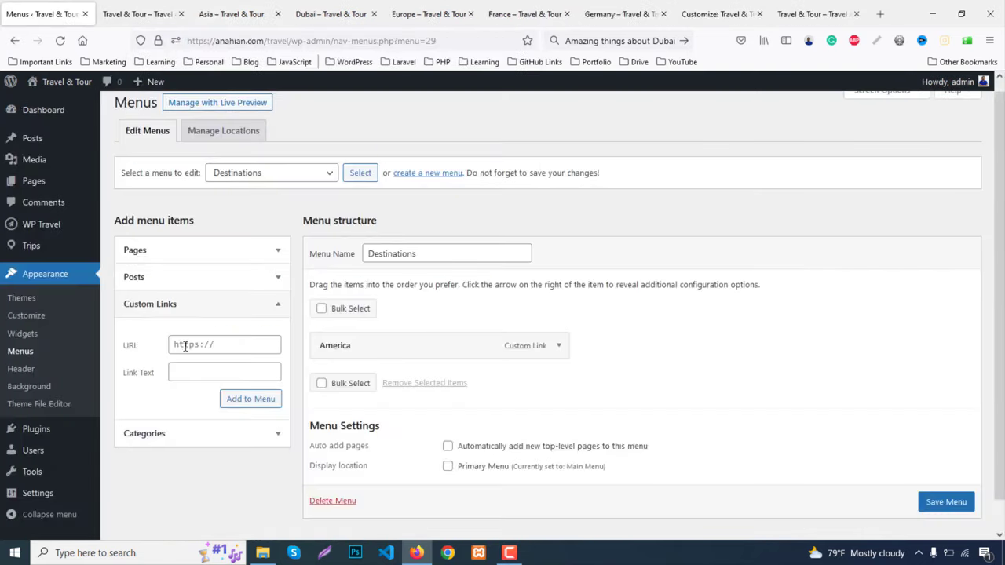
left_click(185, 346)
key("ctrl+v")
left_click(201, 374)
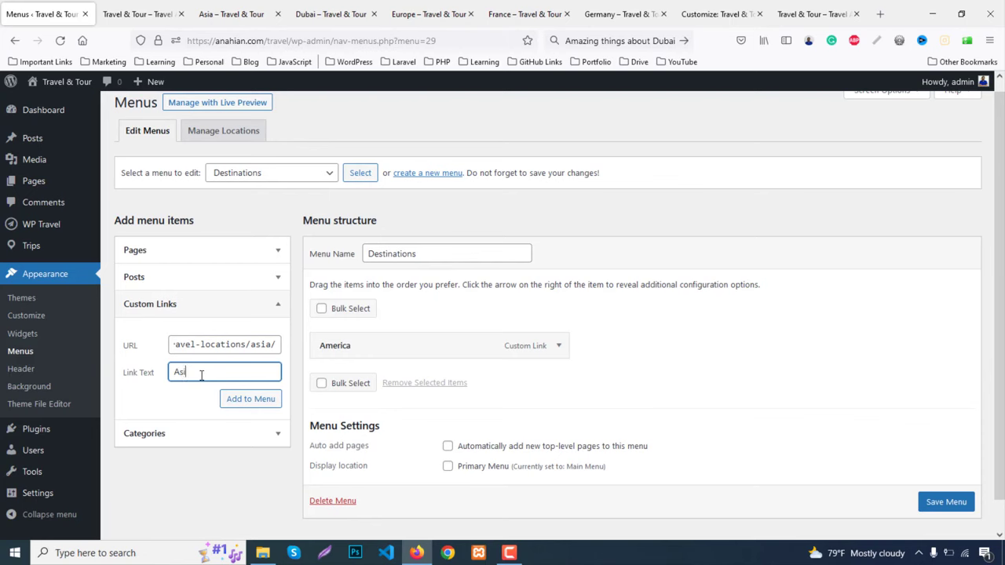
left_click(212, 14)
key("ctrl+w")
Add a 'Dubai' custom link using the Dubai page address
left_click(222, 44)
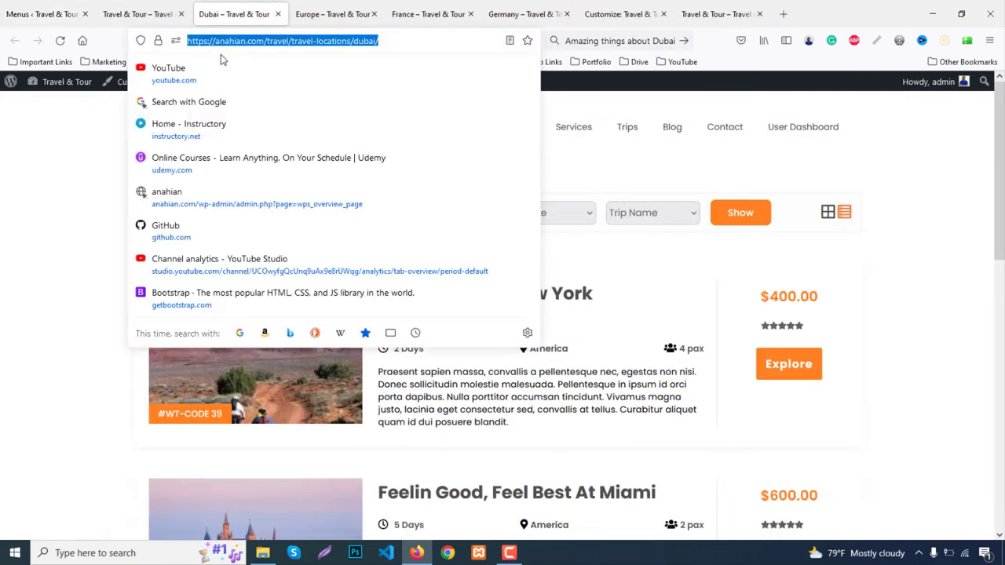
key("ctrl+1")
left_click(251, 344)
key("ctrl+v")
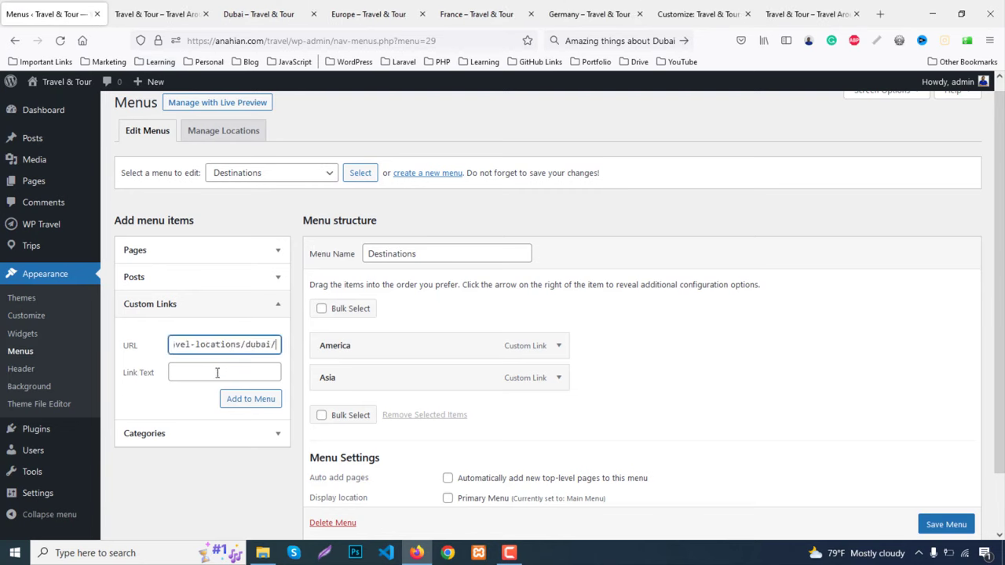
left_click(217, 373)
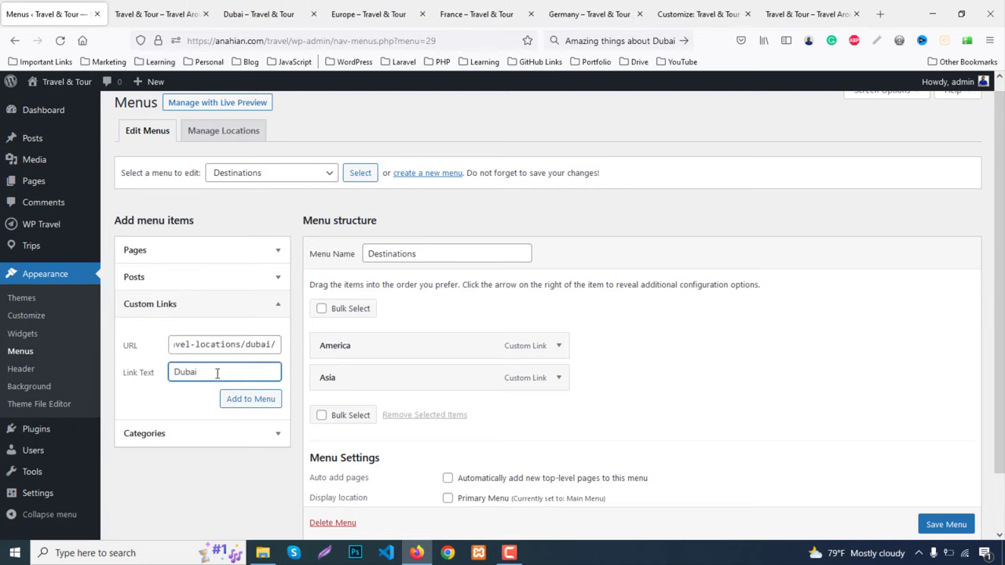
type("Dubai")
key("Return")
left_click(264, 16)
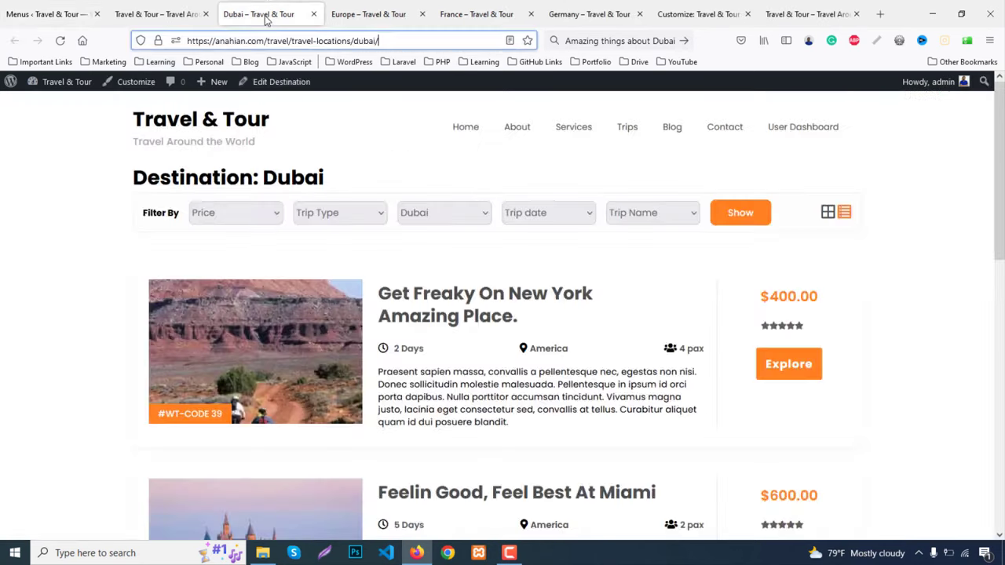
key("ctrl+w")
Add a 'Europe' custom link using the Europe page address
left_click(266, 40)
key("ctrl+c")
key("ctrl+1")
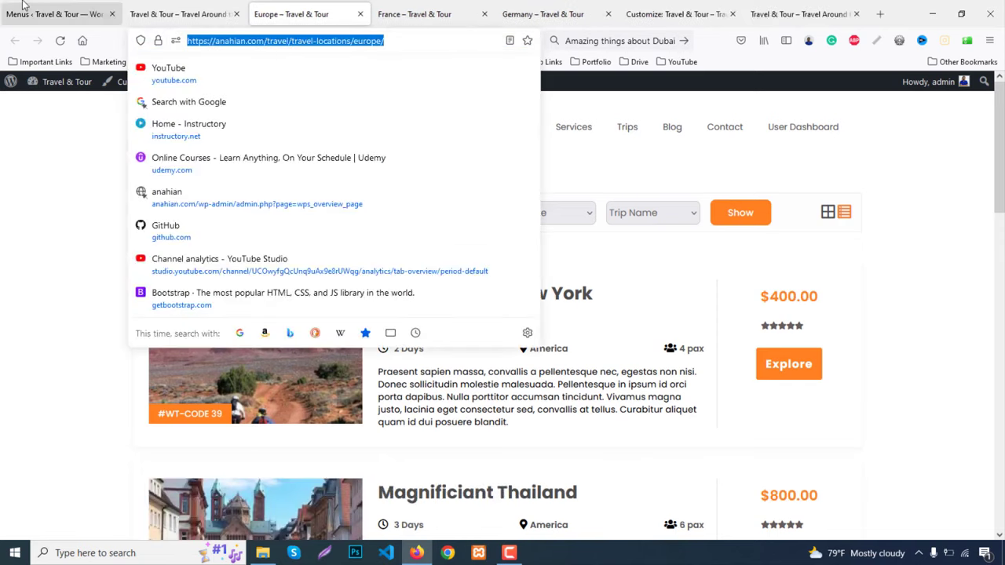
scroll(209, 281, "down", 2)
left_click(209, 281)
key("ctrl+v")
left_click(220, 307)
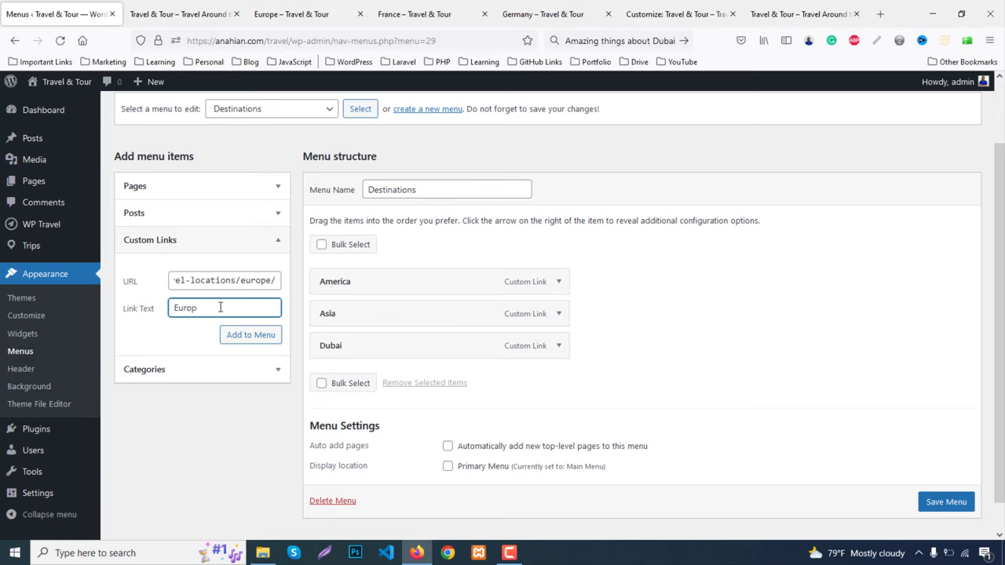
type("Europe")
key("Return")
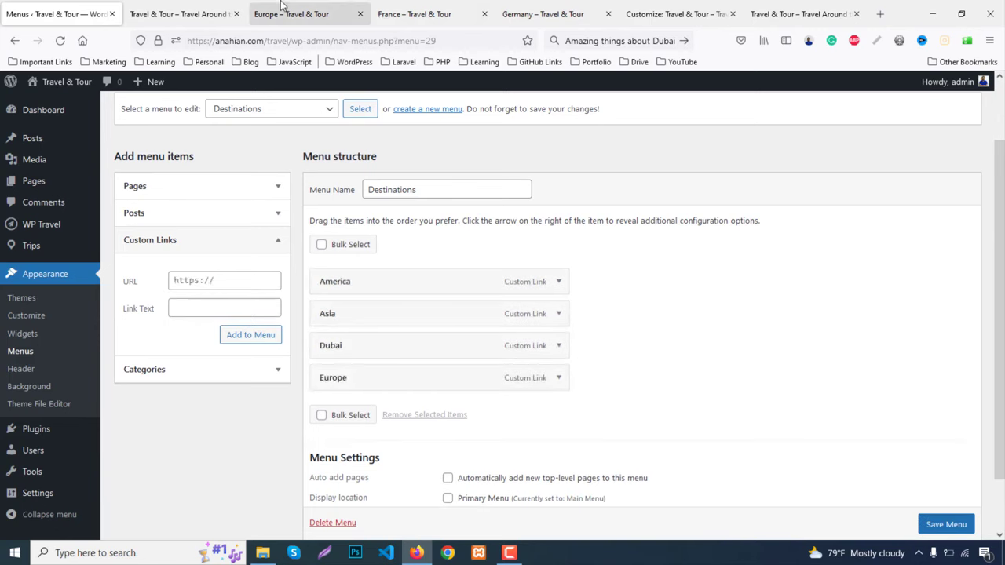
middle_click(281, 4)
Add a 'France' custom link using the France page address
left_click(281, 4)
left_click(287, 40)
key("ctrl+c")
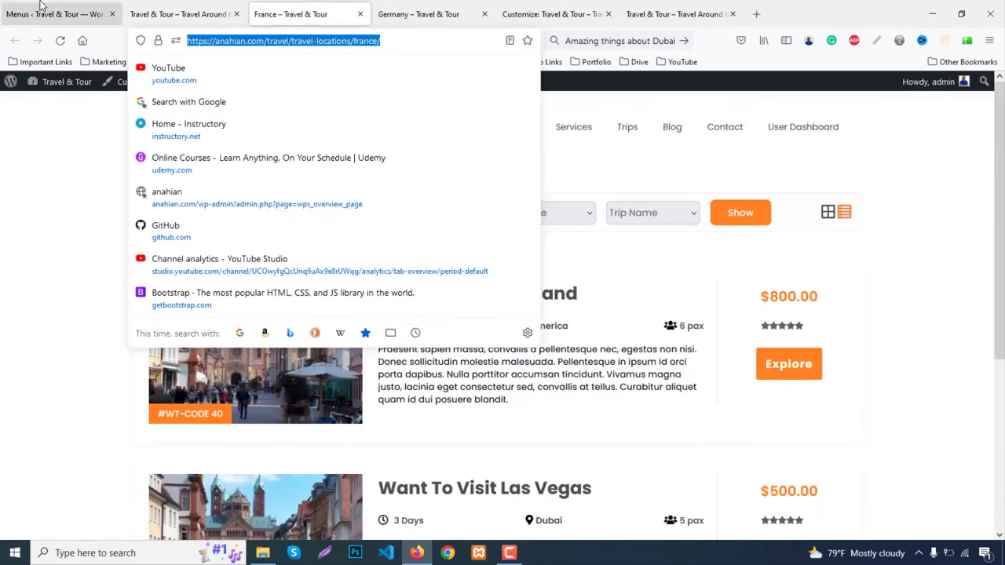
key("ctrl+1")
left_click(225, 280)
key("ctrl+v")
left_click(215, 307)
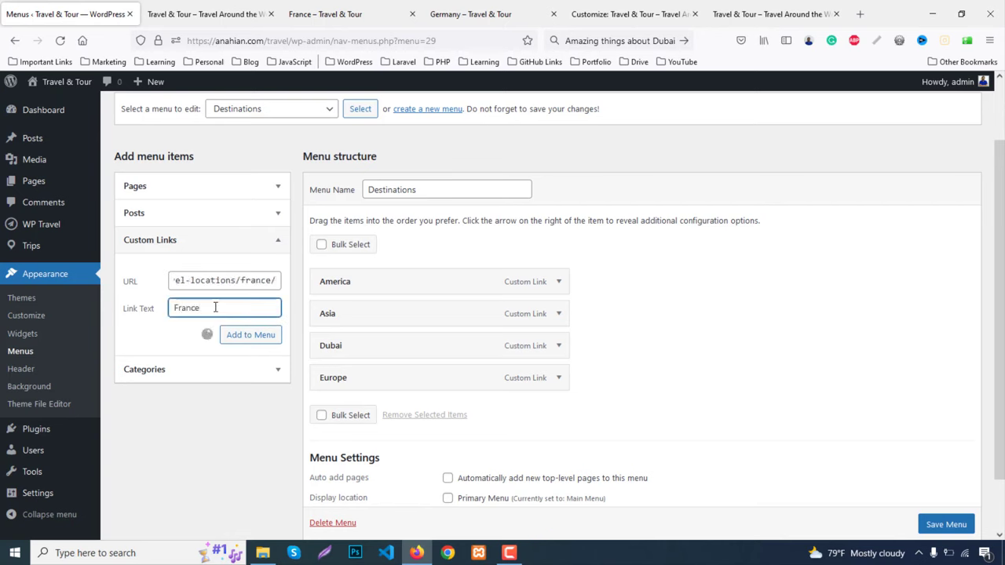
type("France")
key("Return")
middle_click(319, 16)
Add a 'Germany' custom link and save the Destinations menu
left_click(319, 17)
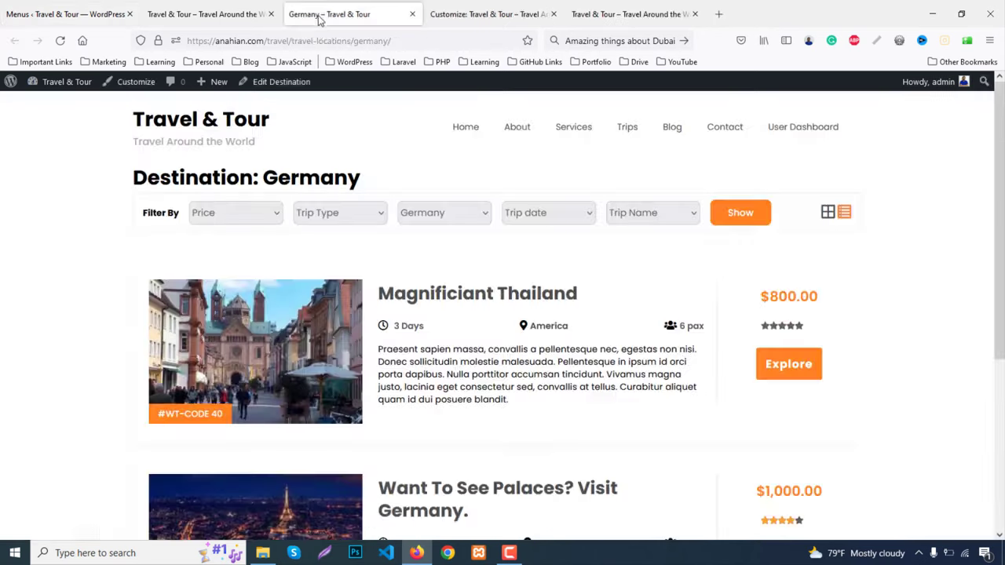
left_click(314, 41)
key("ctrl+c")
middle_click(332, 14)
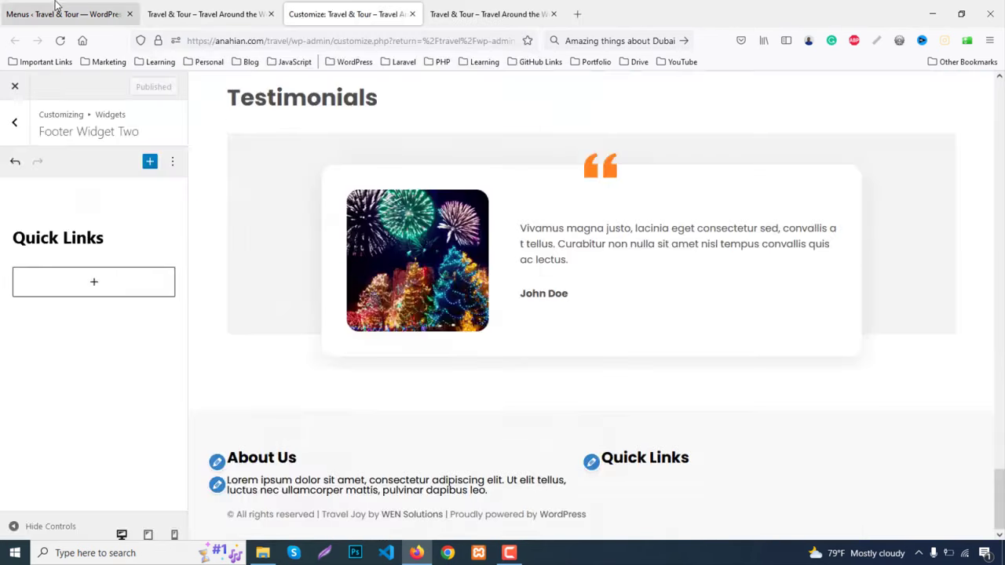
left_click(59, 13)
left_click(180, 281)
key("ctrl+v")
left_click(212, 306)
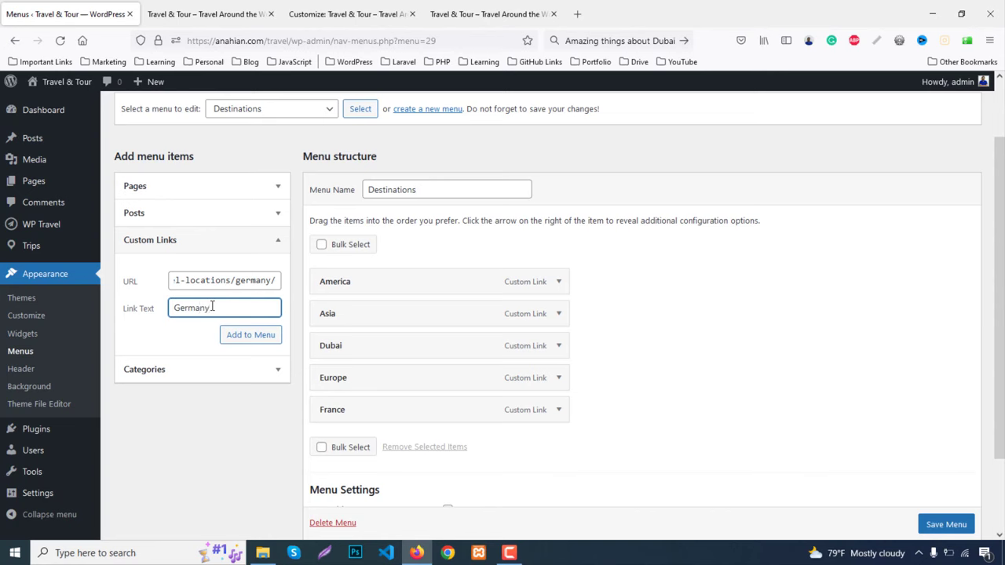
type("Germany")
key("Return")
scroll(680, 438, "down", 3)
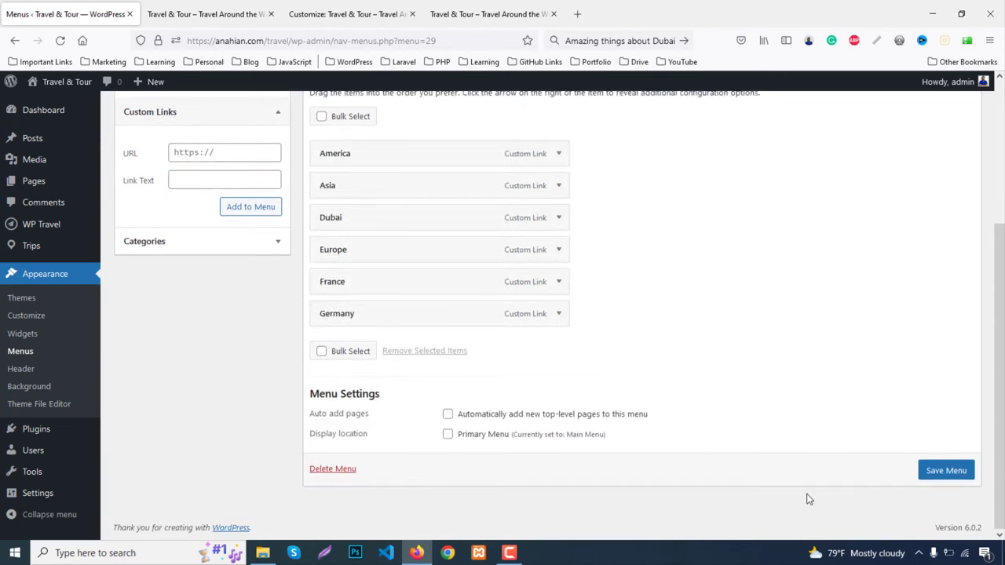
left_click(964, 476)
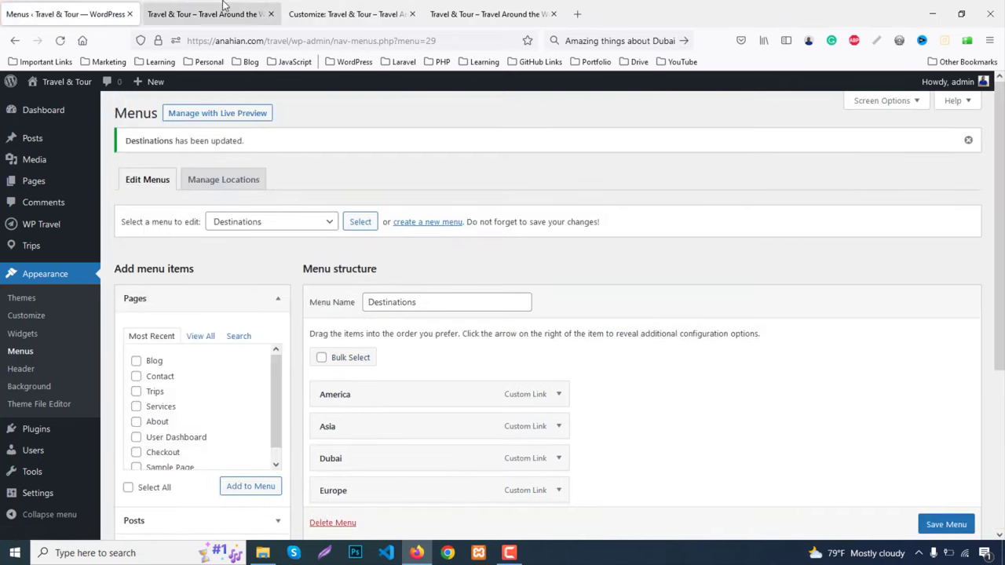
Reload the customizer and open the Footer Widget Two area
left_click(372, 8)
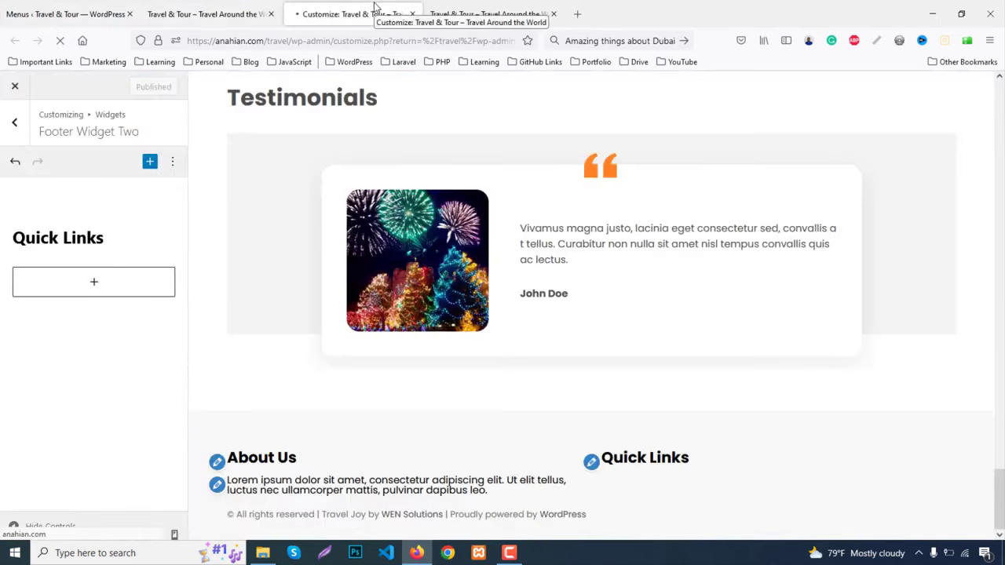
key("F5")
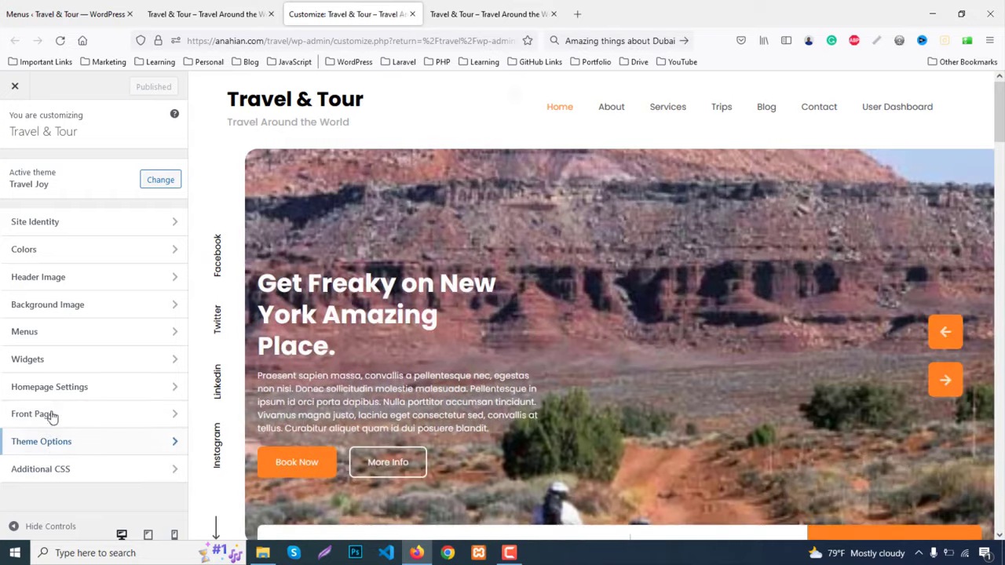
left_click(40, 360)
scroll(736, 369, "down", 5)
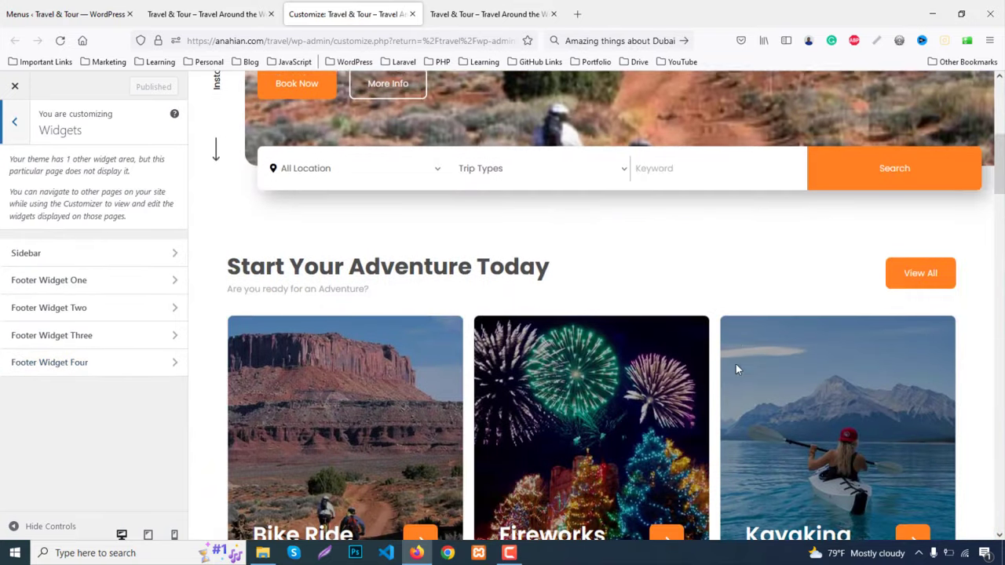
scroll(737, 369, "down", 10)
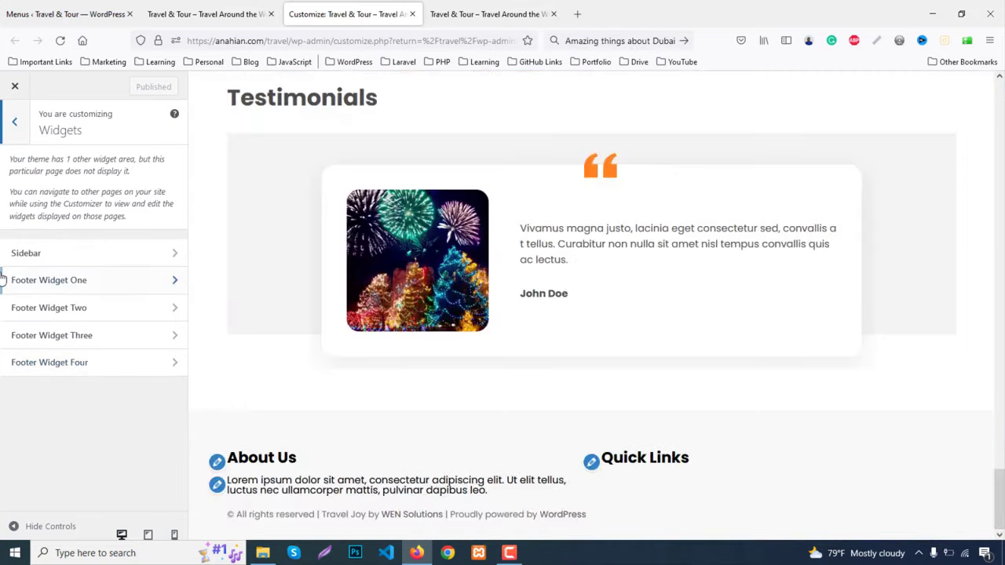
left_click(58, 310)
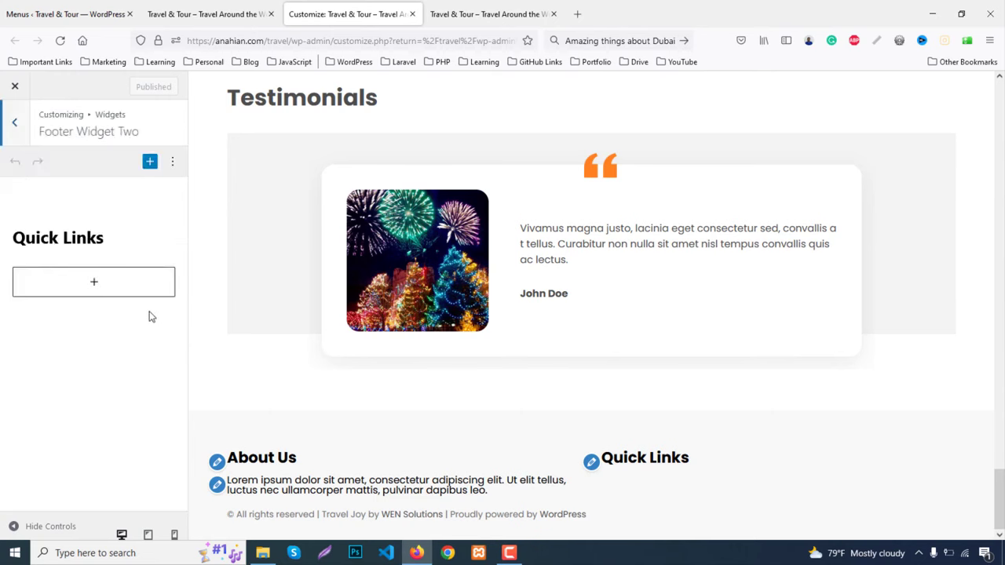
Insert a Navigation Menu widget displaying the Quick Links menu
left_click(98, 281)
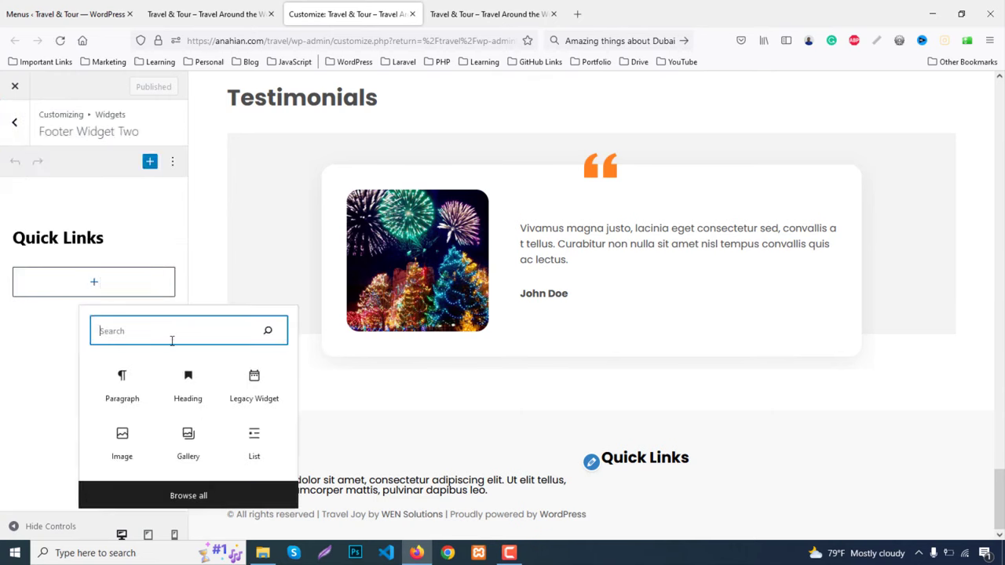
type("menu")
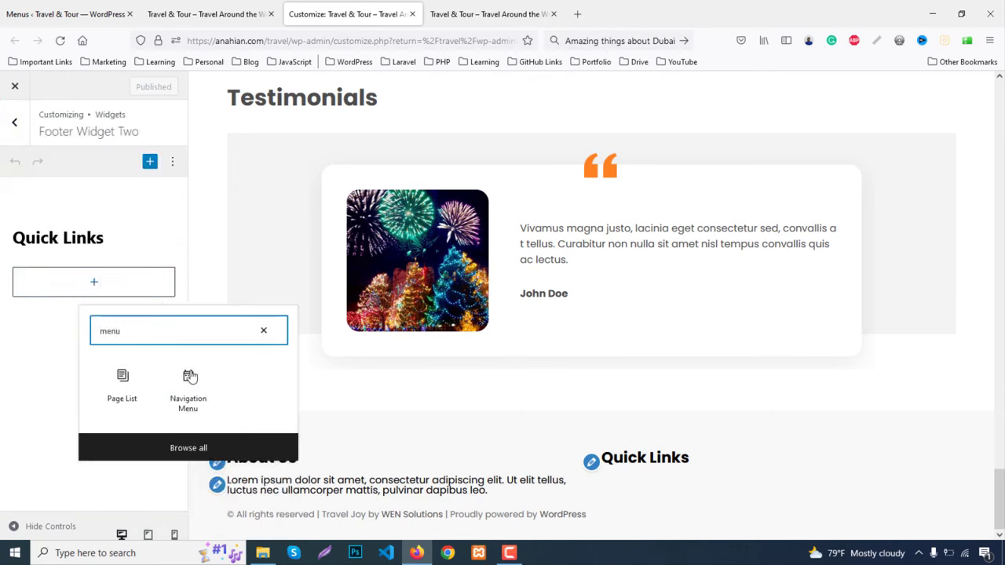
left_click(197, 385)
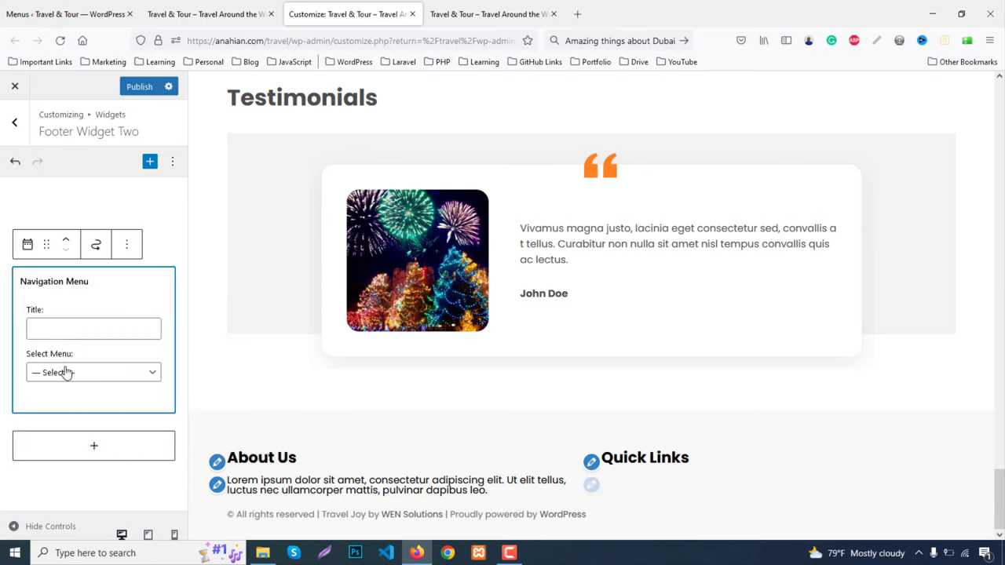
left_click(66, 373)
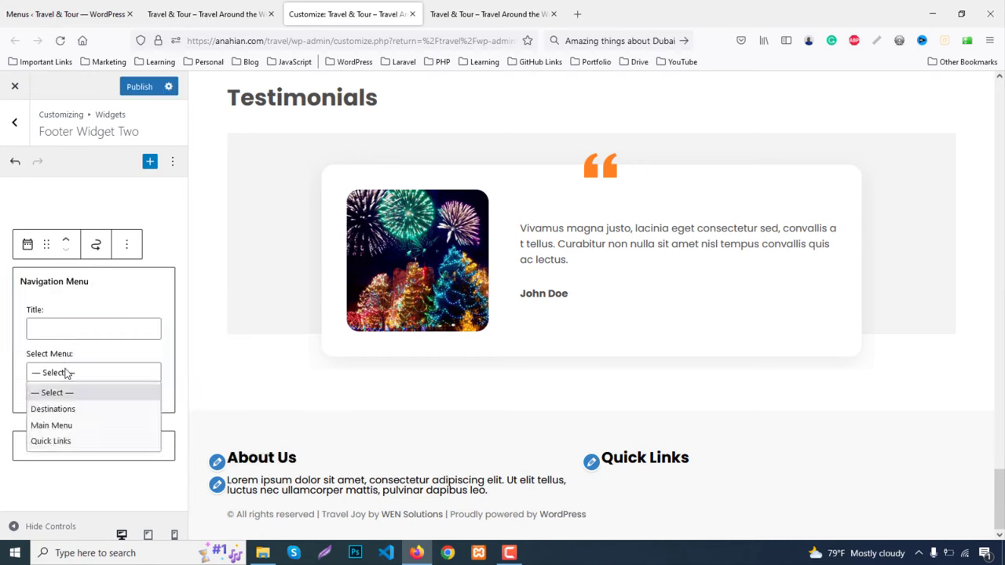
left_click(59, 440)
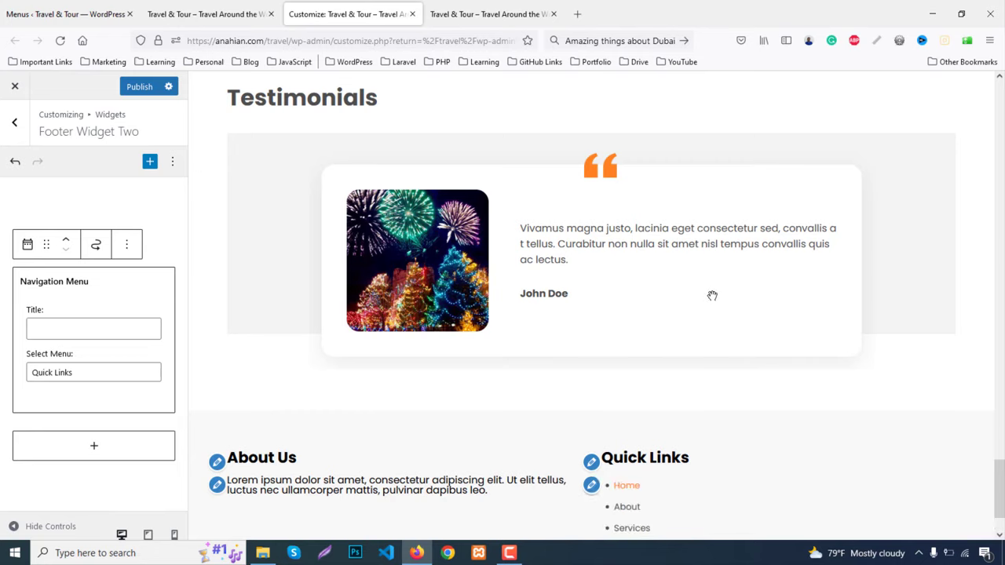
left_click(14, 122)
Add a 'Destinations' heading block to Footer Widget Three
left_click(57, 337)
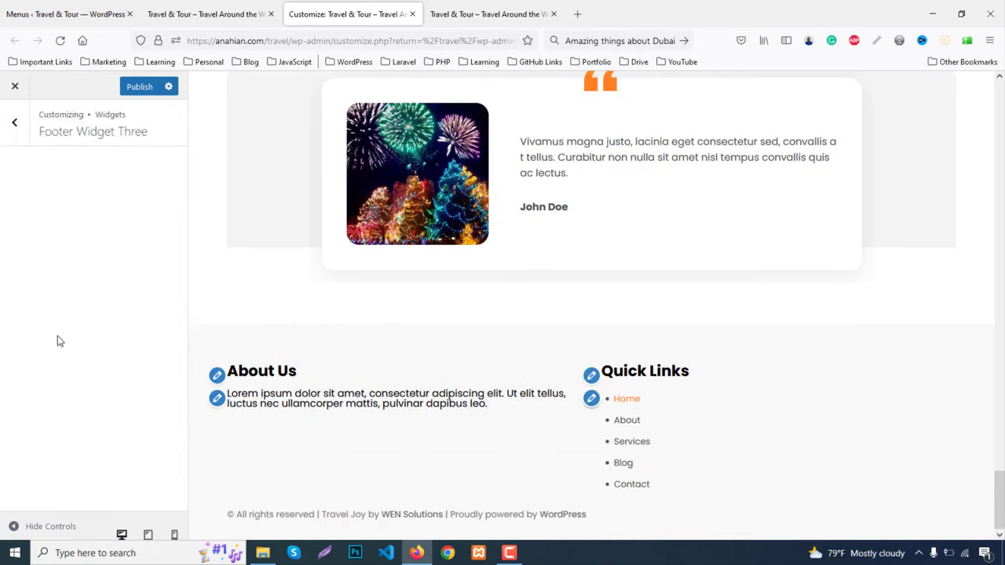
left_click(93, 240)
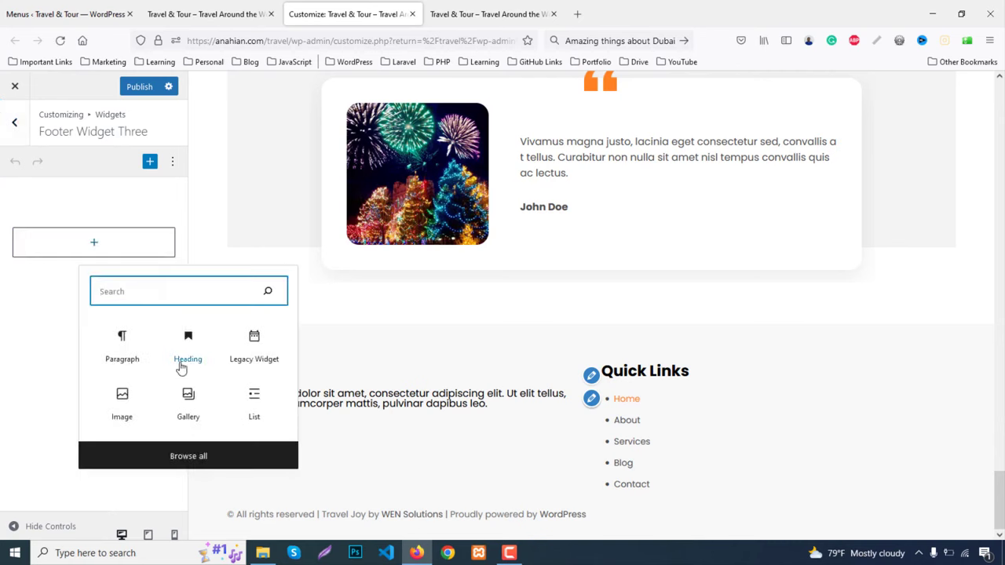
left_click(189, 342)
key("Return")
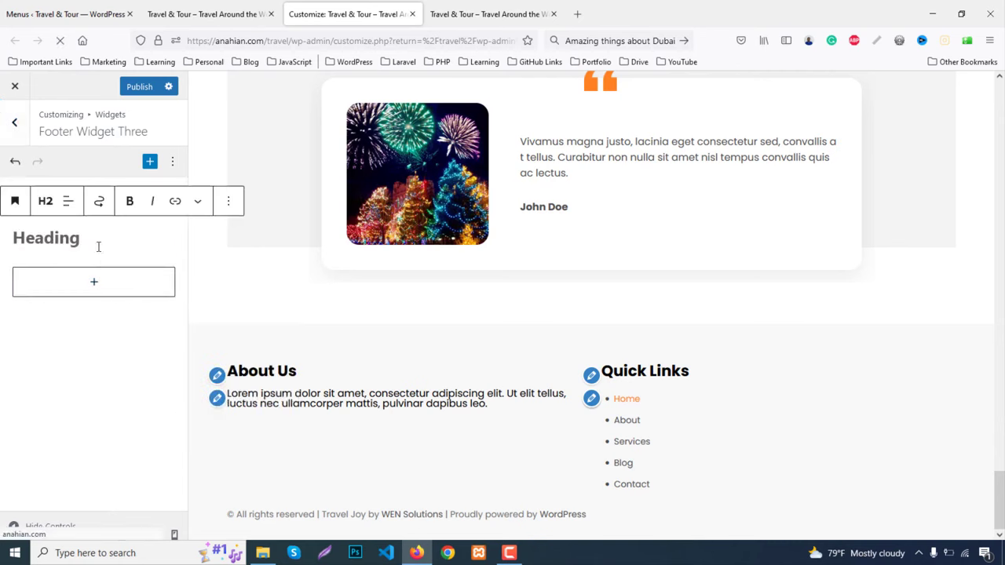
type("Dest")
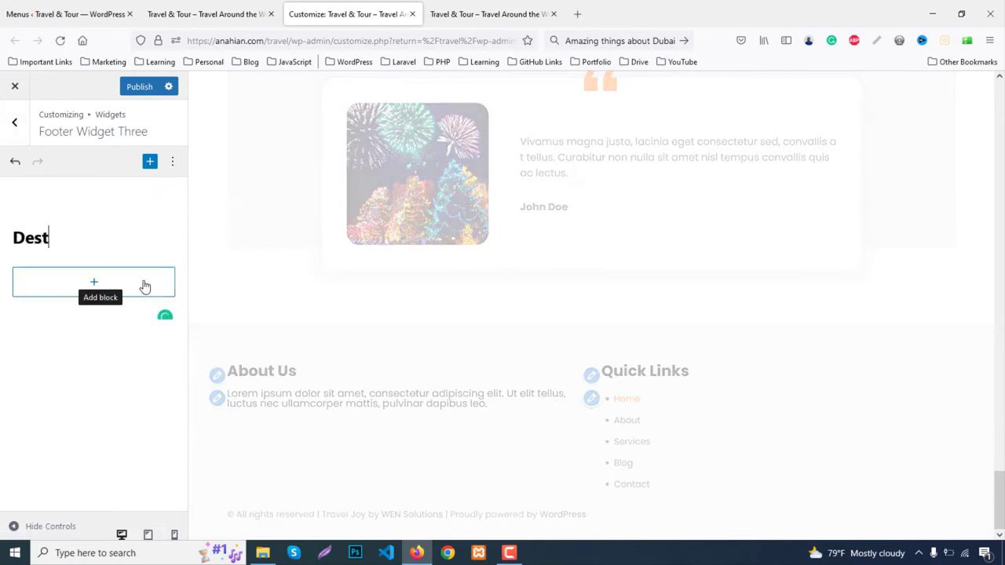
type("inations")
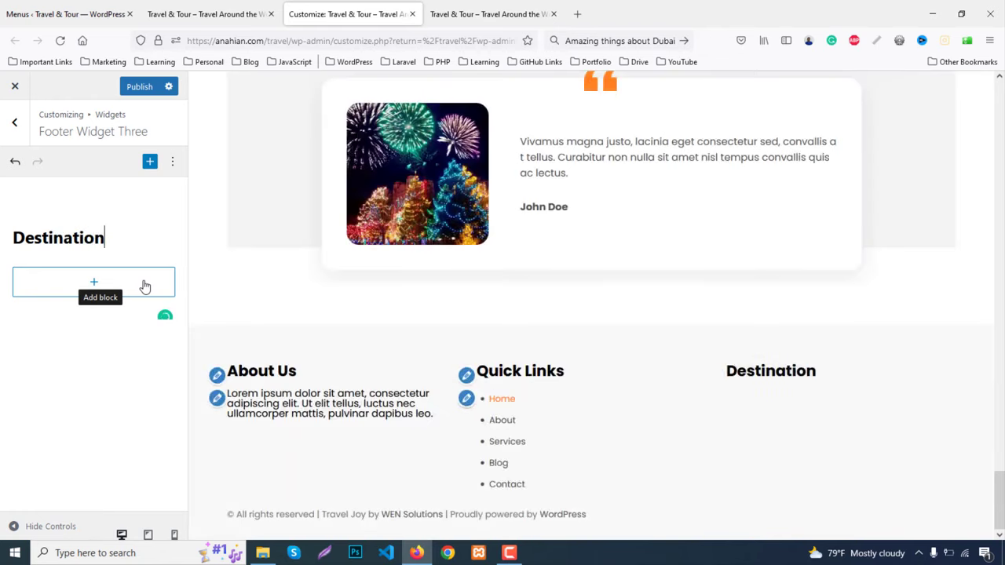
Add a Navigation Menu block set to Destinations, then undo that change
left_click(86, 285)
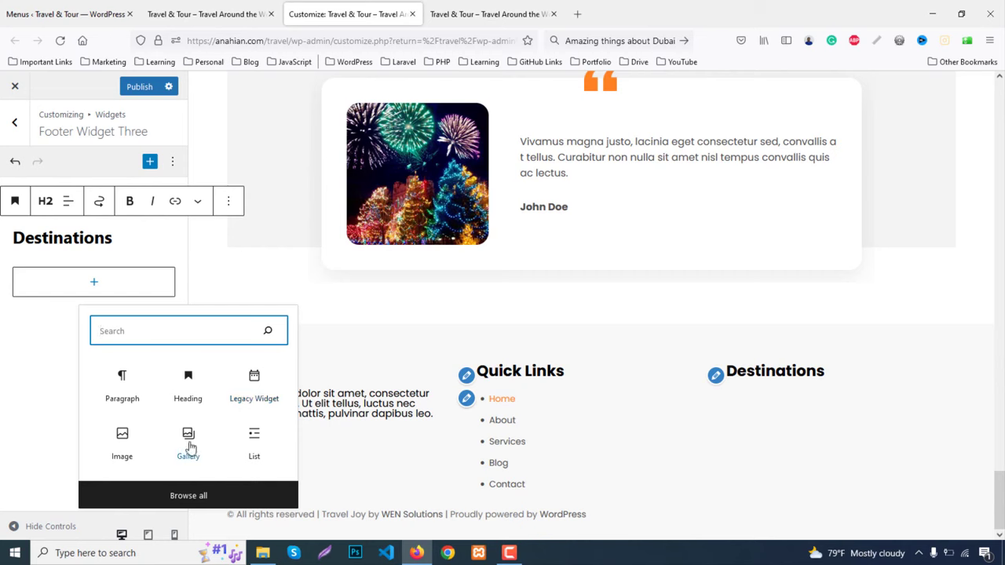
type("menu")
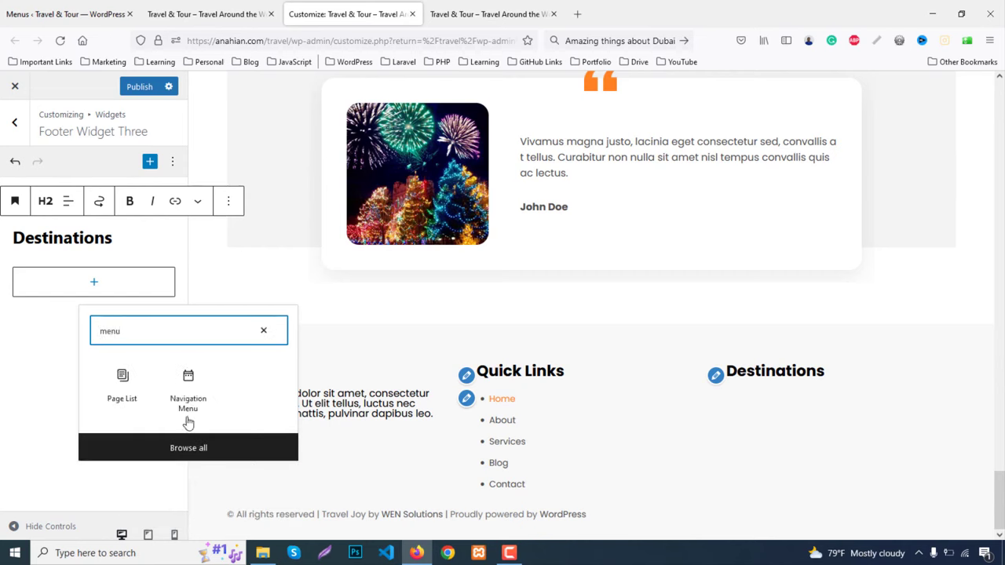
left_click(188, 378)
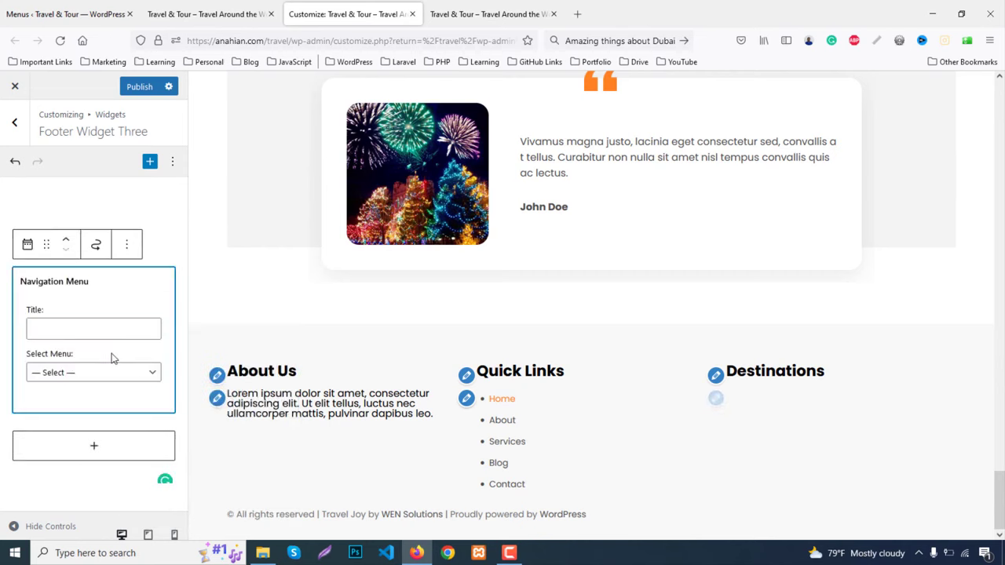
left_click(79, 384)
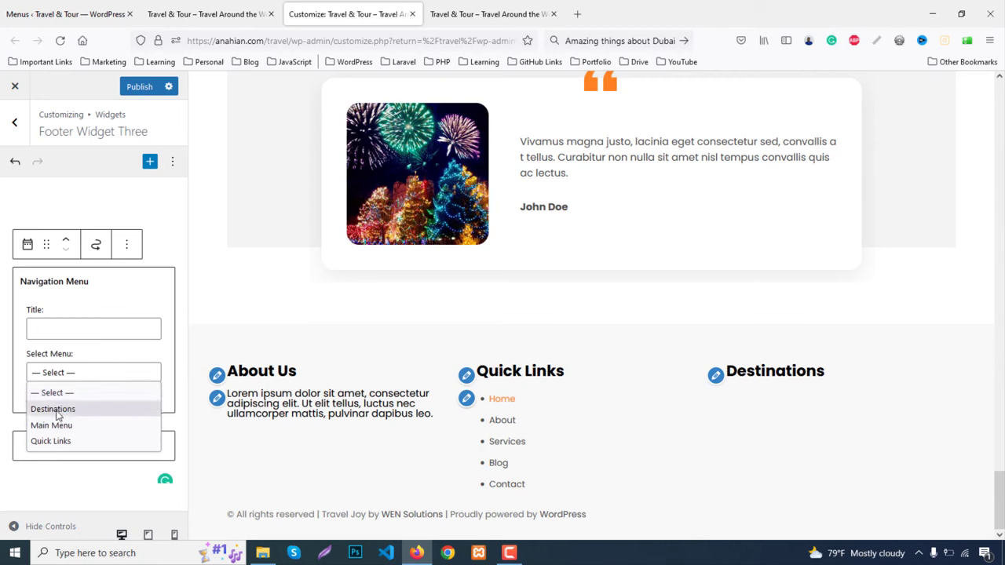
left_click(57, 410)
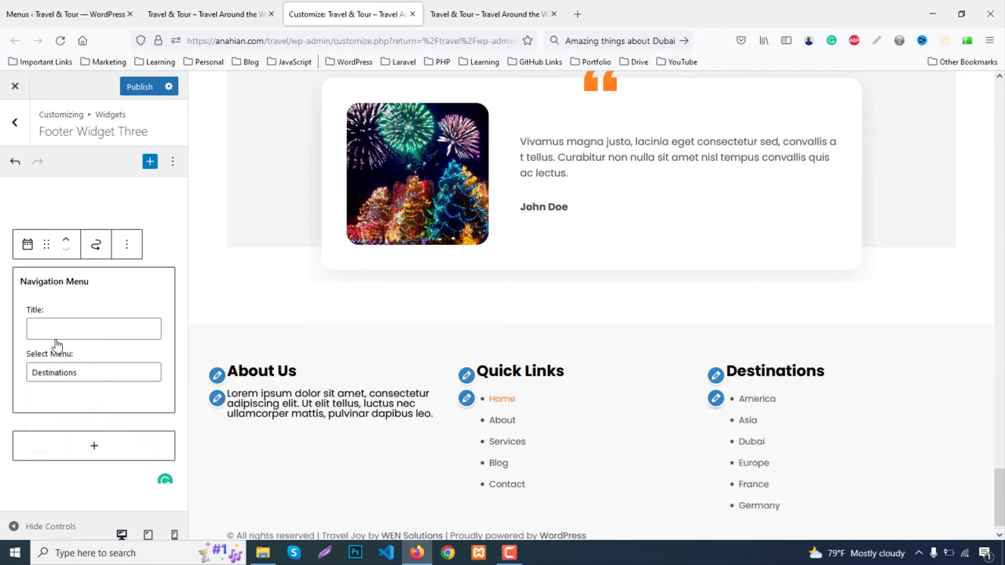
left_click(15, 161)
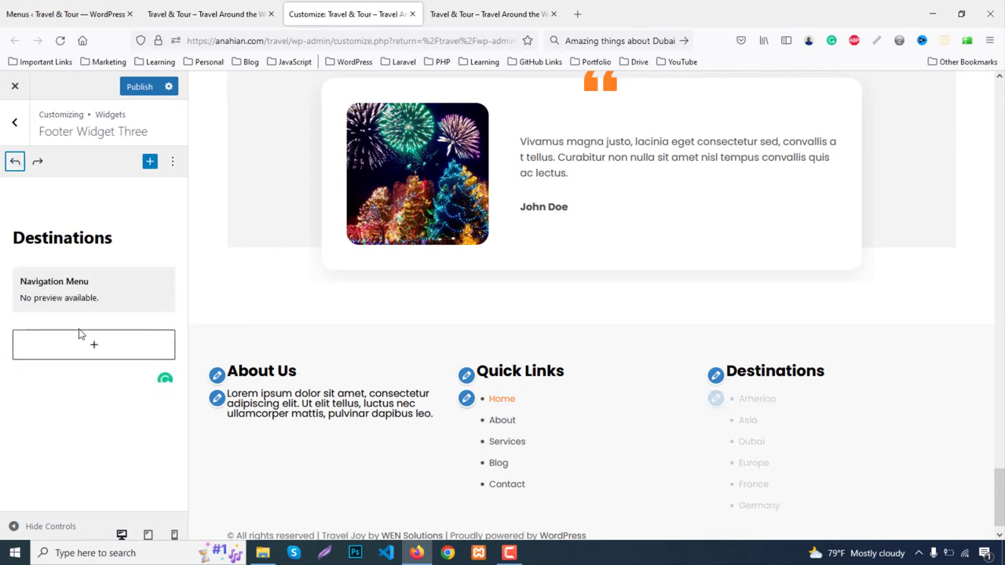
left_click(14, 122)
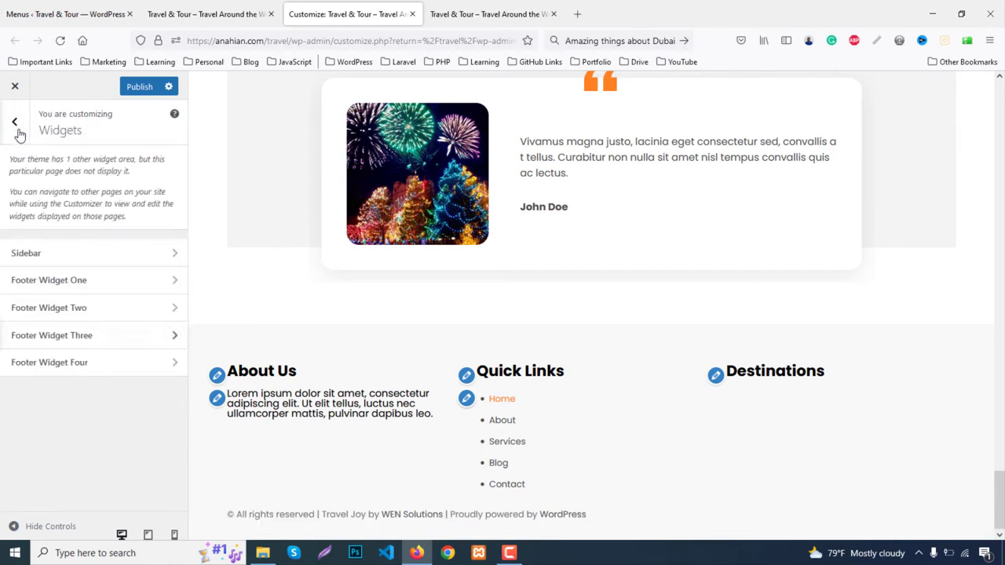
Add a 'Social Links' heading to Footer Widget Four and publish the customizer changes
left_click(41, 365)
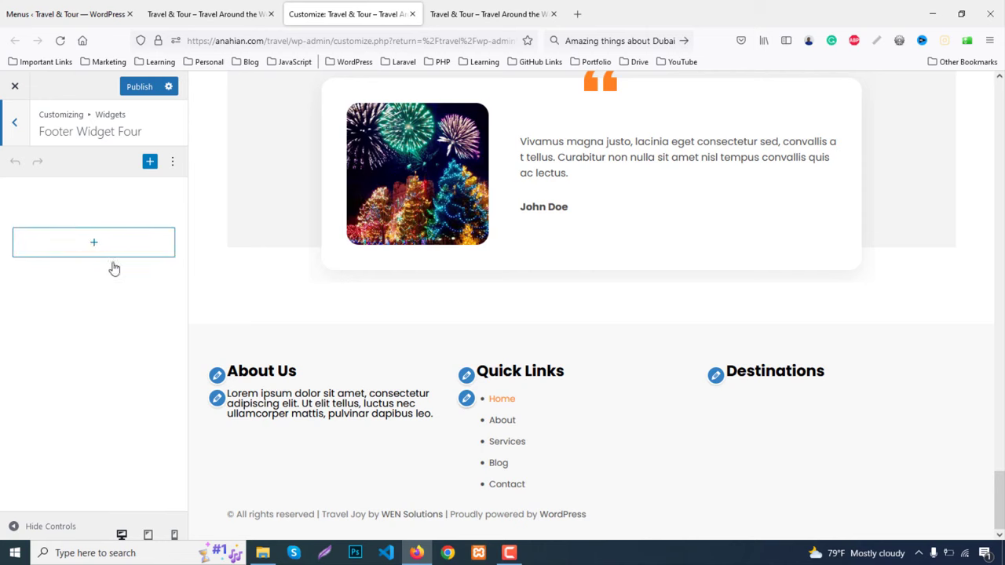
left_click(110, 250)
left_click(199, 351)
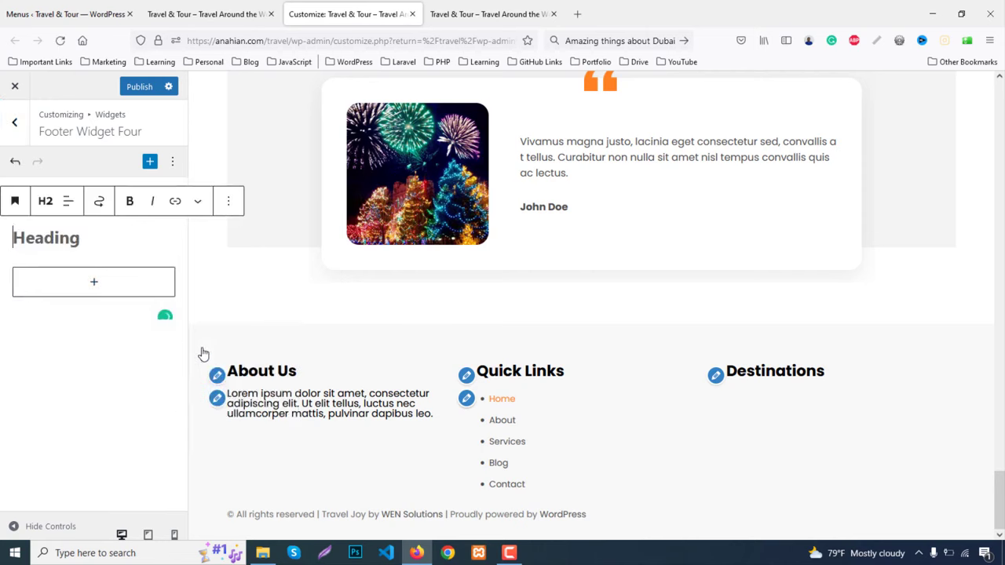
type("Quic")
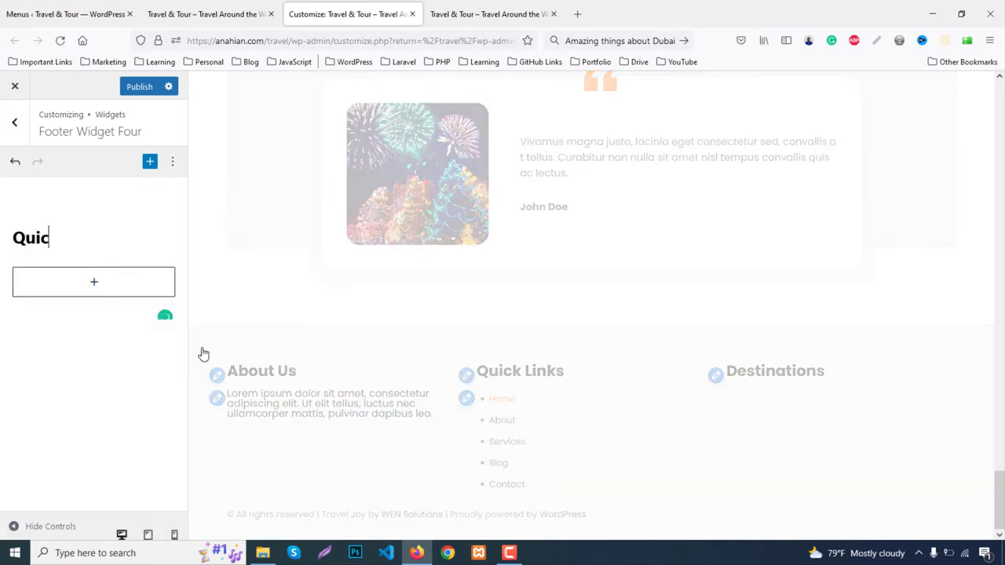
type("k L")
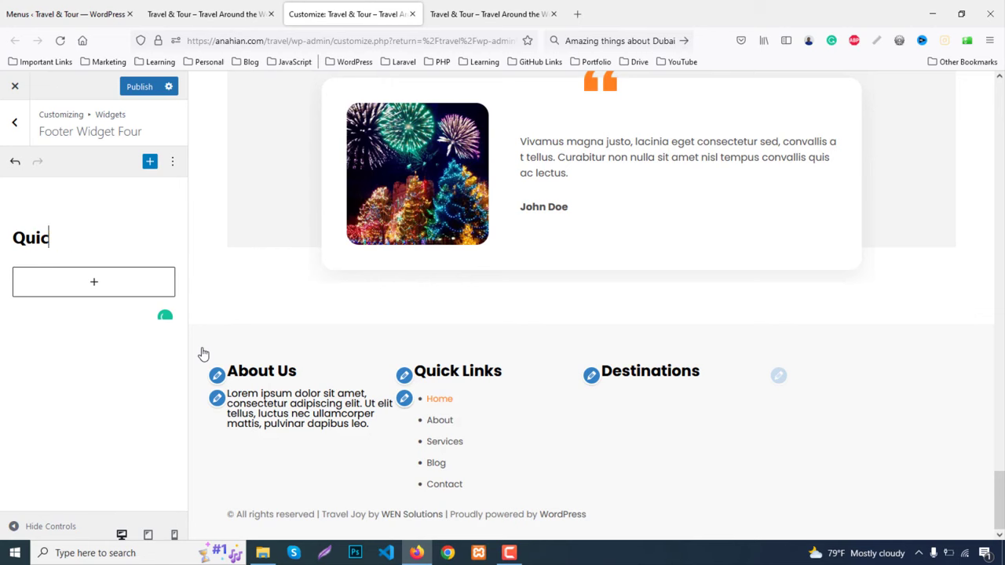
key("BackSpace")
key("BackSpace")
key("BackSpace")
key("BackSpace")
type("Social Links")
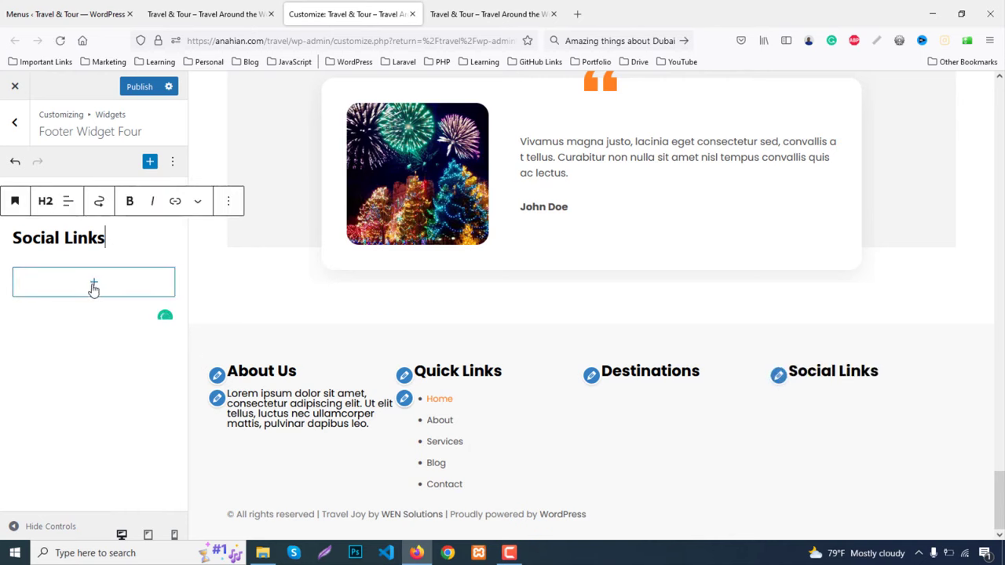
left_click(140, 90)
left_click(69, 14)
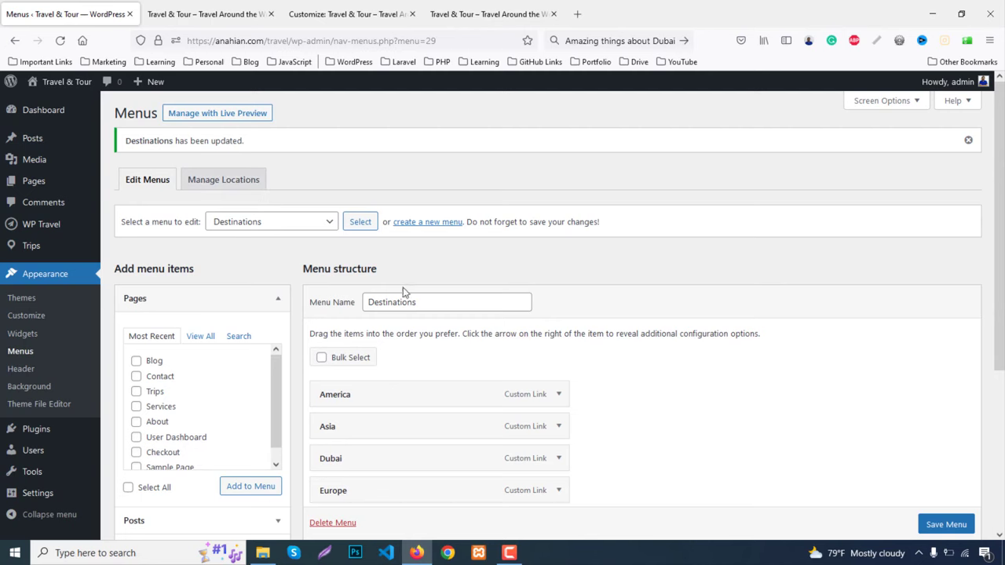
Create a new menu named Social Links
left_click(434, 223)
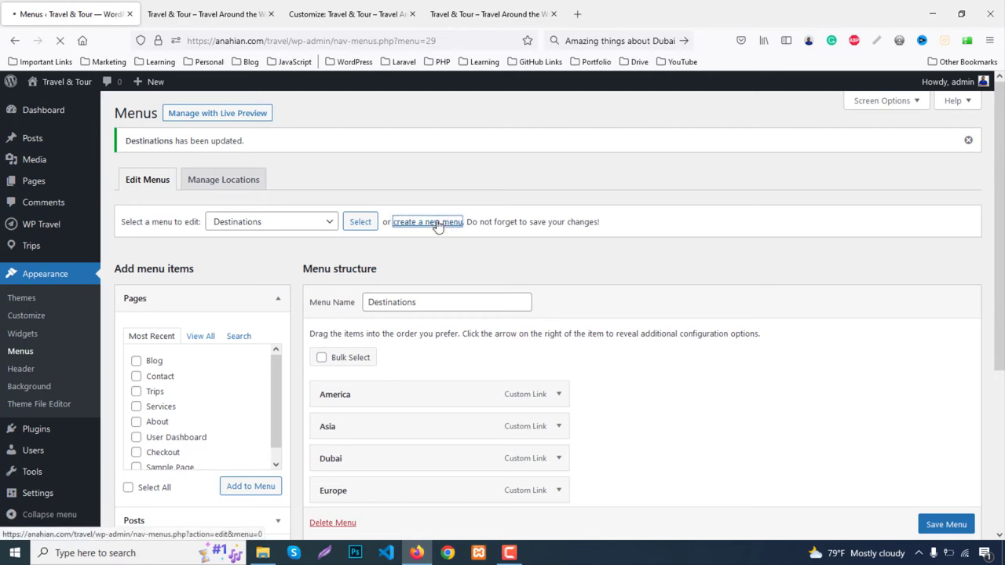
left_click(392, 267)
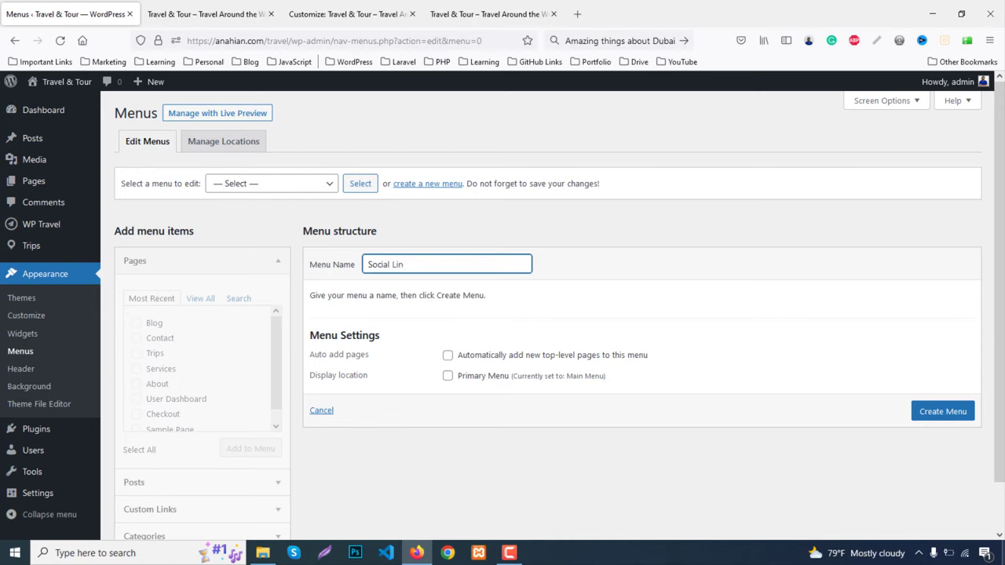
left_click(943, 416)
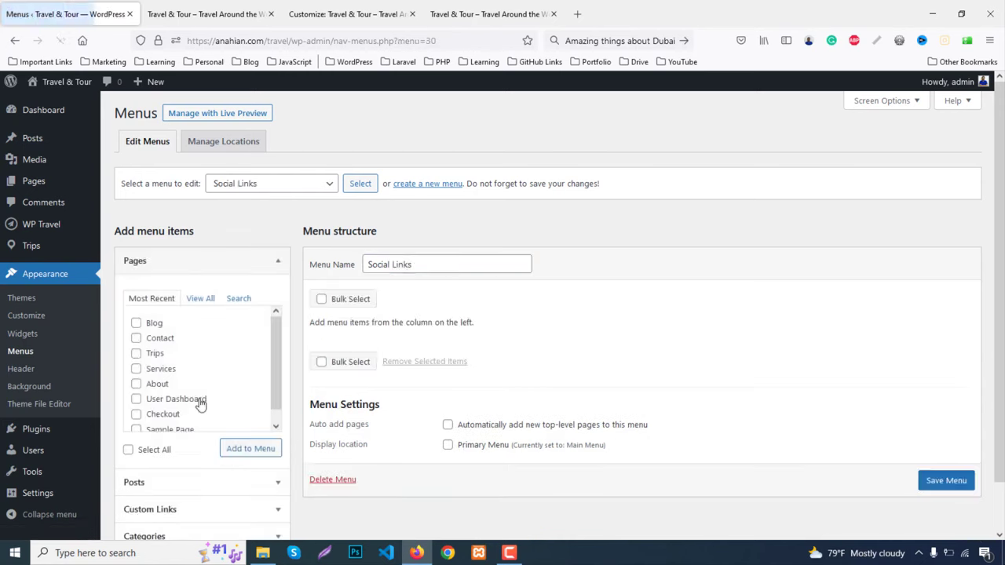
Add Facebook and Twitter custom links with URL # to the menu
left_click(168, 460)
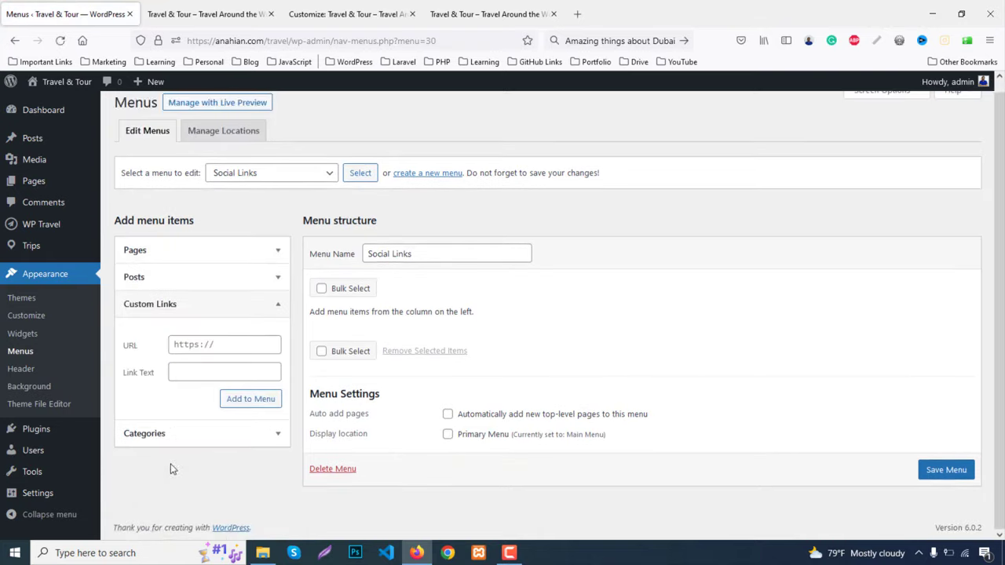
left_click(182, 347)
type("#")
left_click(204, 374)
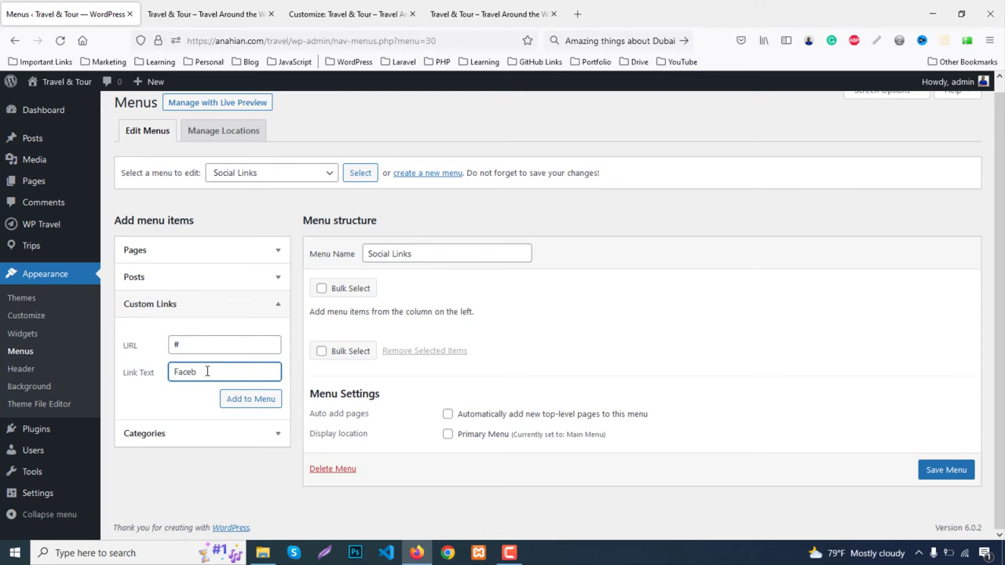
type("Facebook")
key("Return")
left_click(188, 352)
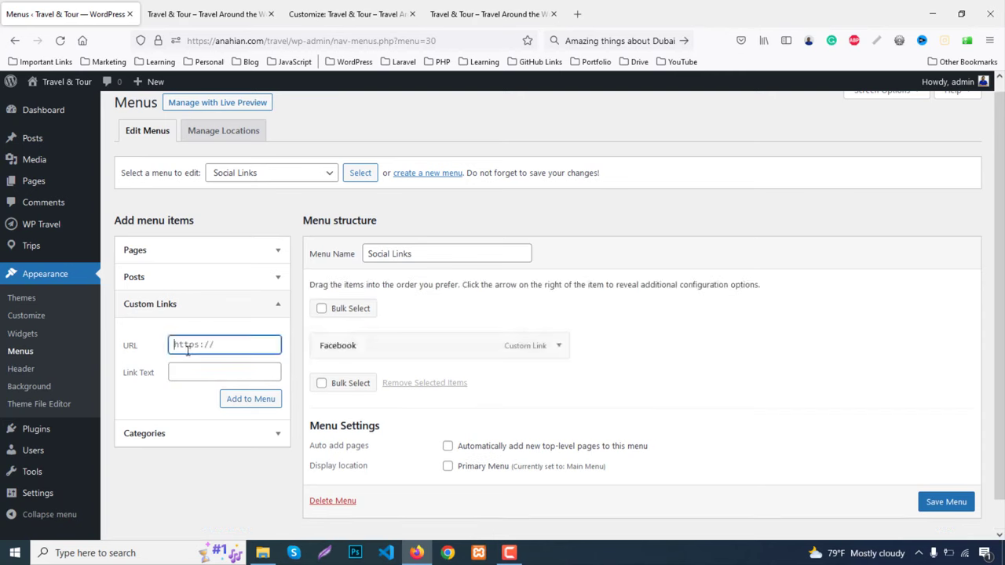
type("#")
left_click(208, 373)
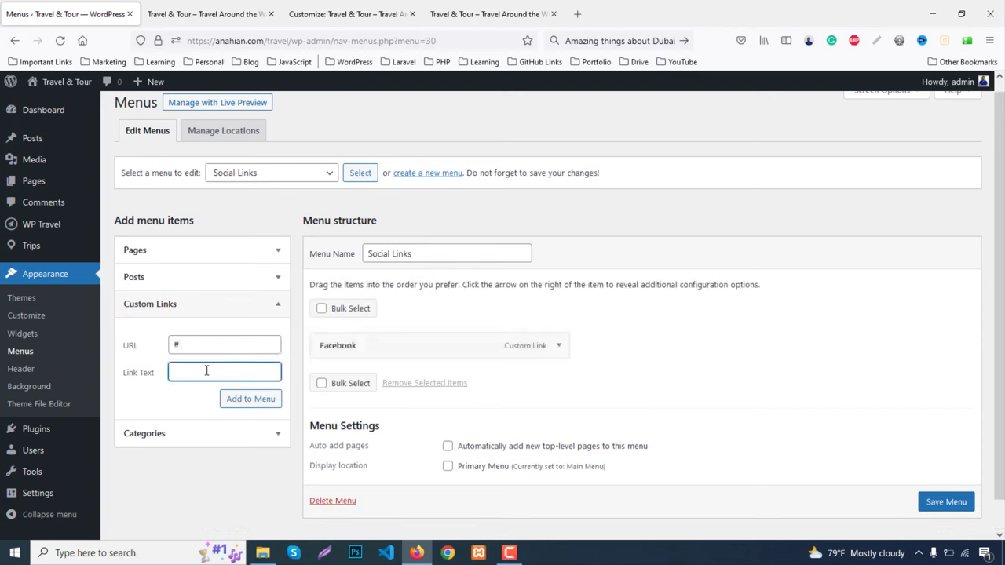
type("Twitter")
left_click(251, 399)
Add YouTube and Instagram custom links with URL # to the menu
left_click(197, 350)
type("#")
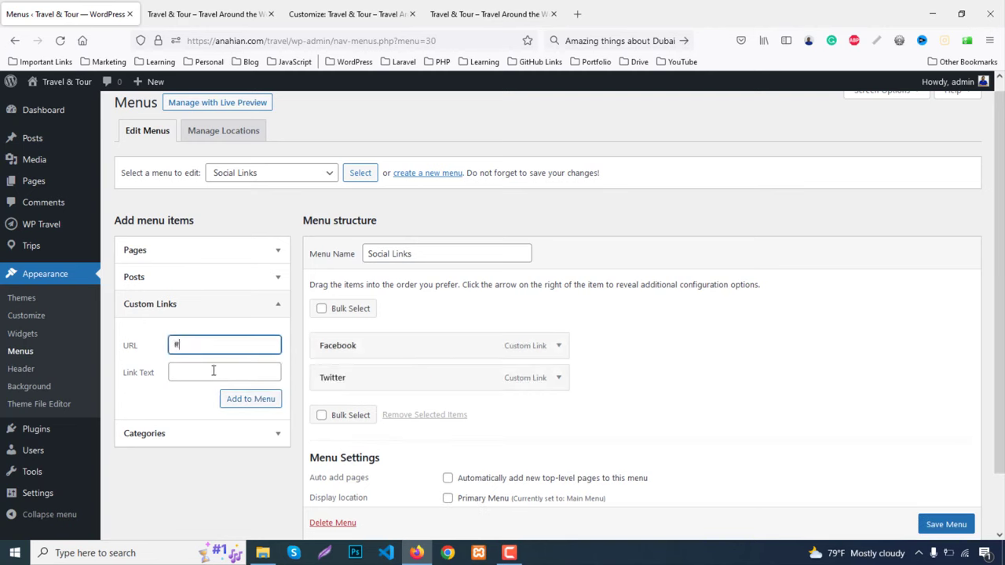
left_click(213, 371)
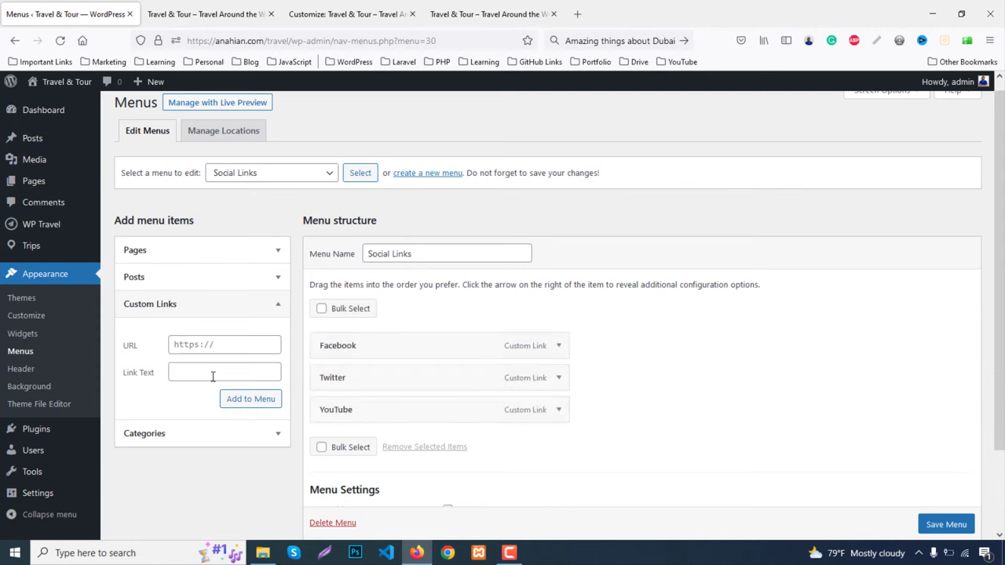
left_click(209, 343)
type("#")
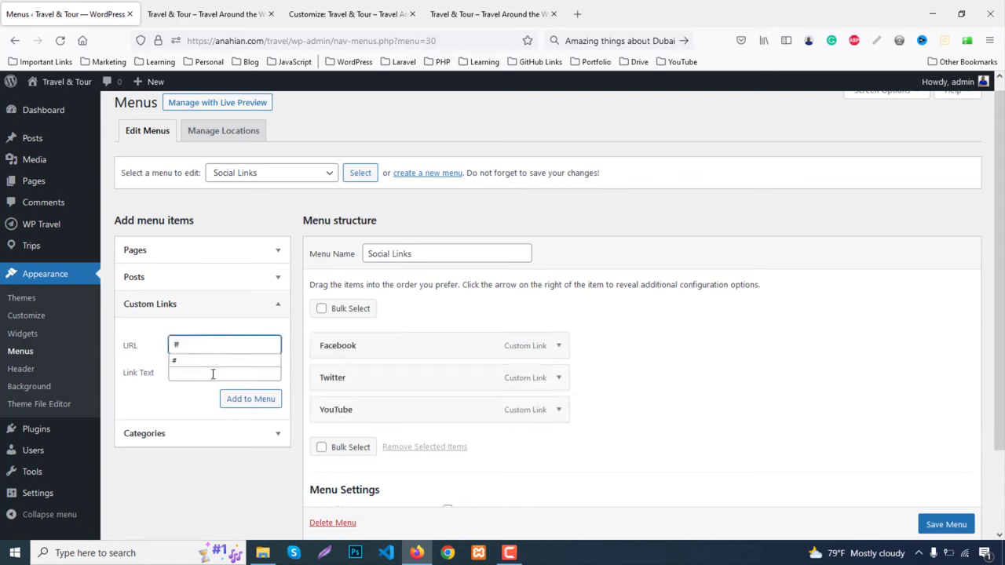
left_click(212, 378)
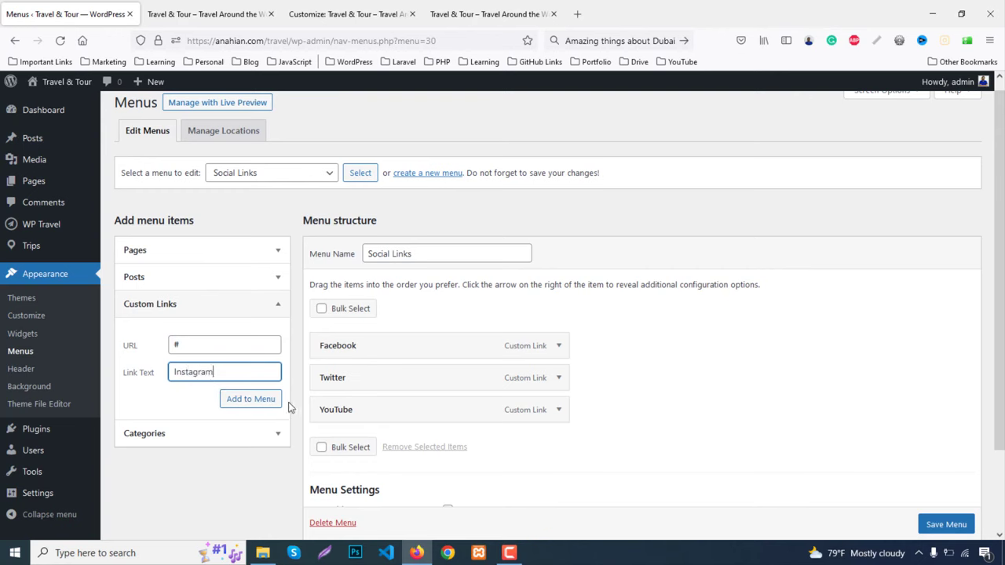
left_click(263, 399)
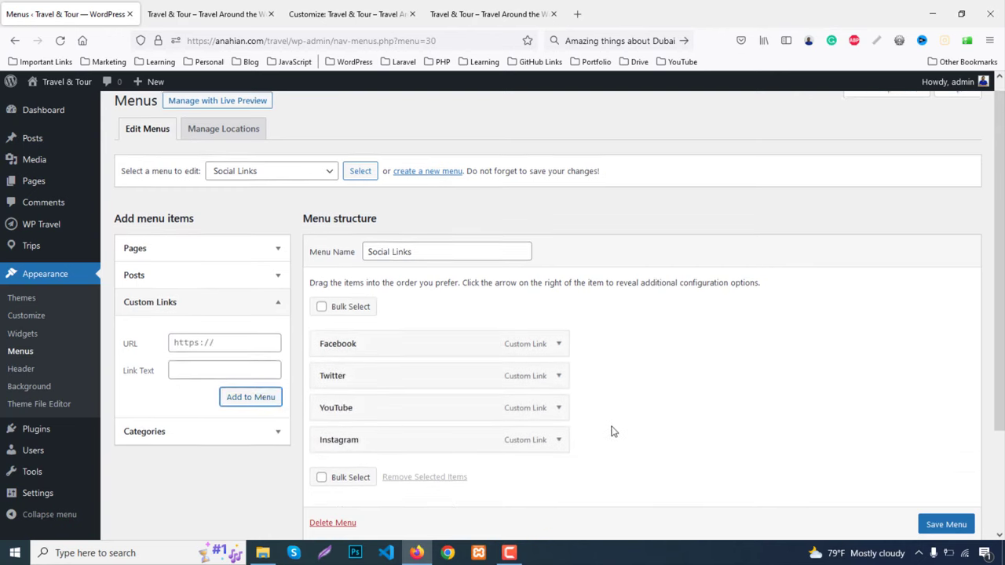
Add a Linkedin custom link with URL # and save the Social Links menu
scroll(613, 431, "down", 1)
left_click(185, 283)
type("#")
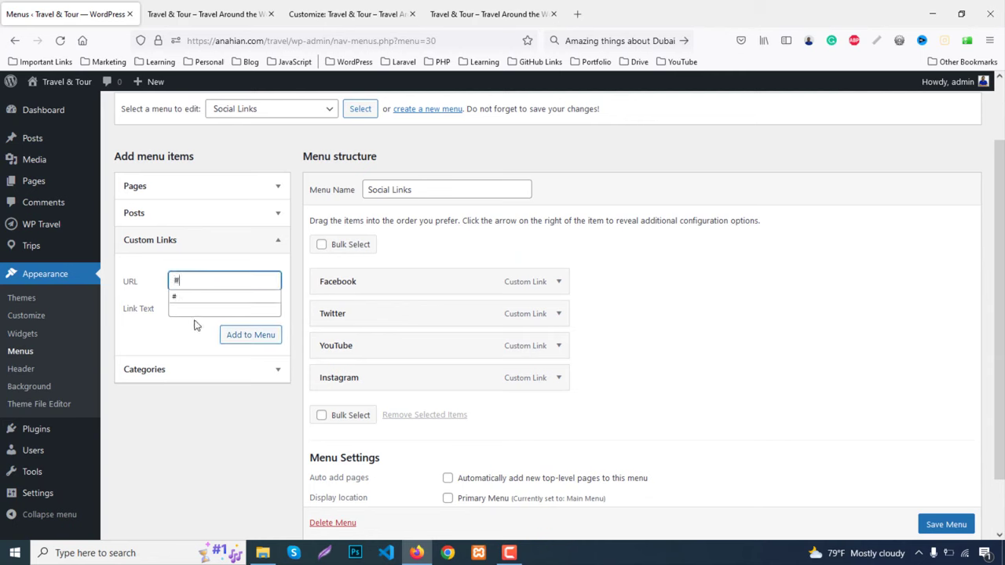
left_click(188, 309)
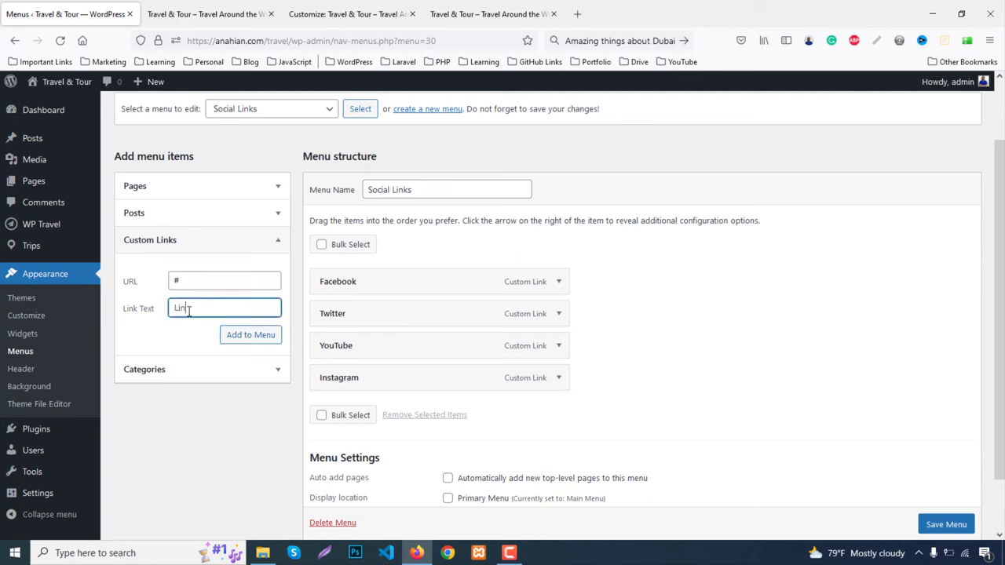
type("Linkedin")
key("Return")
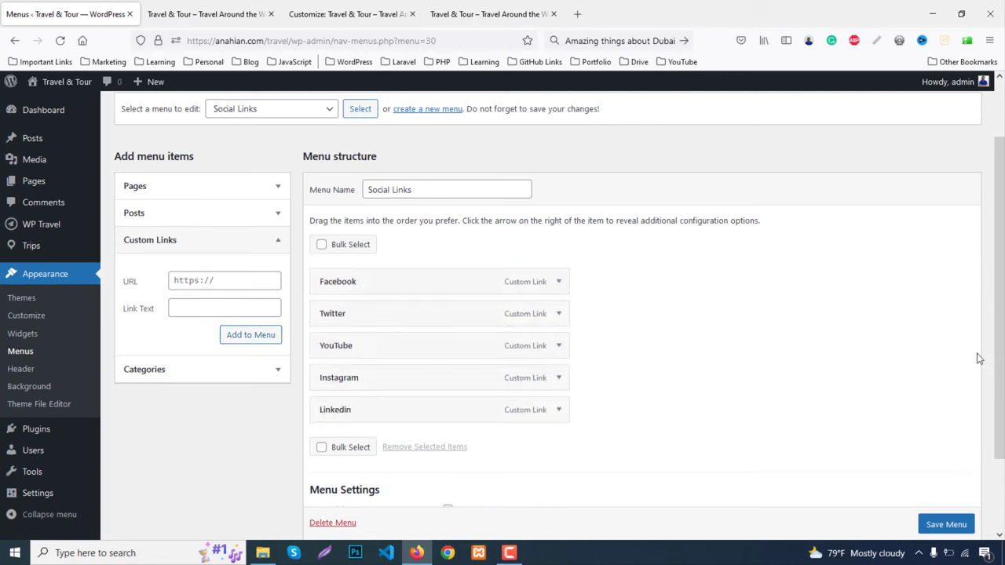
scroll(934, 377, "down", 2)
left_click(948, 470)
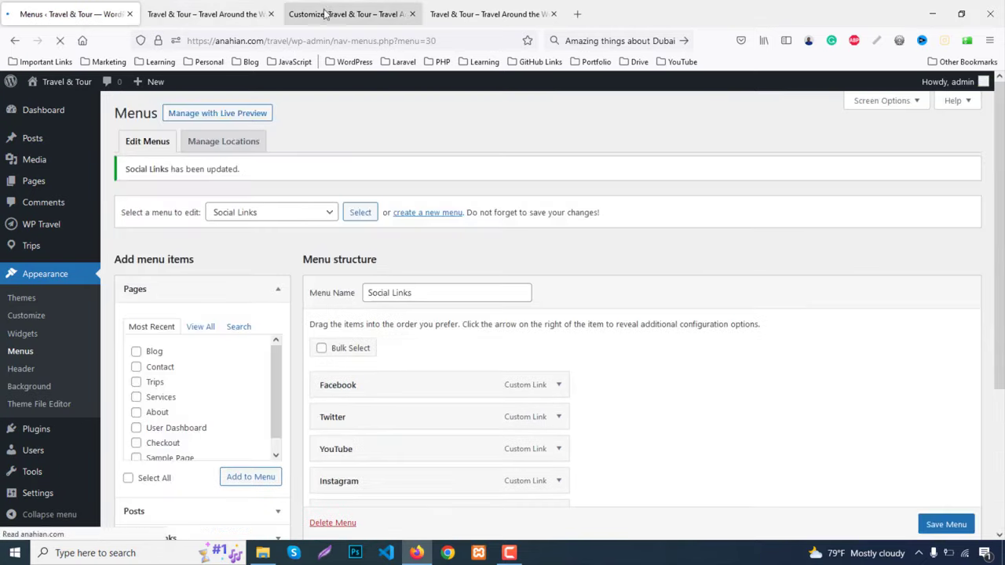
Add a Navigation Menu block showing Social Links to Footer Widget Four
left_click(327, 14)
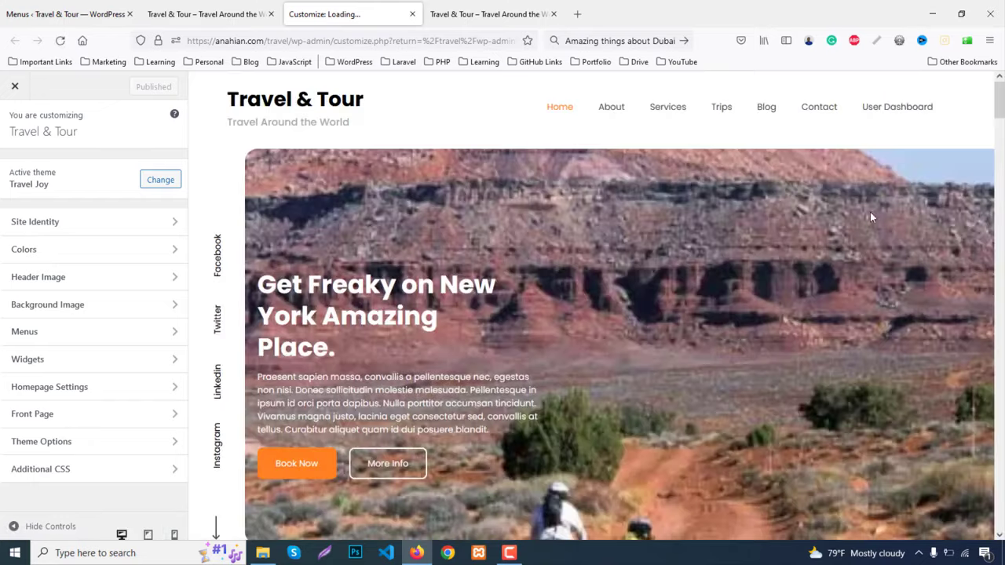
scroll(869, 213, "down", 15)
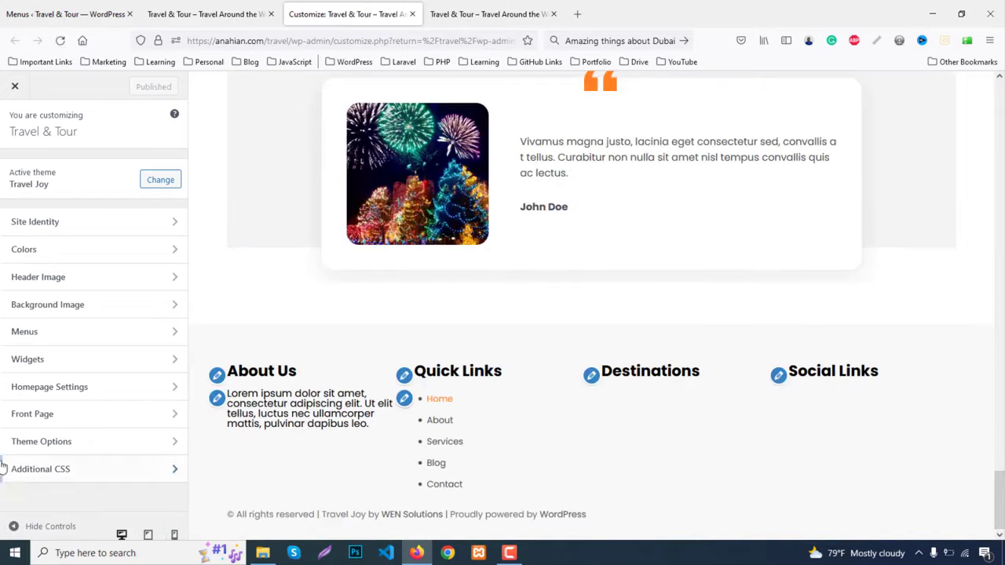
left_click(33, 358)
left_click(57, 361)
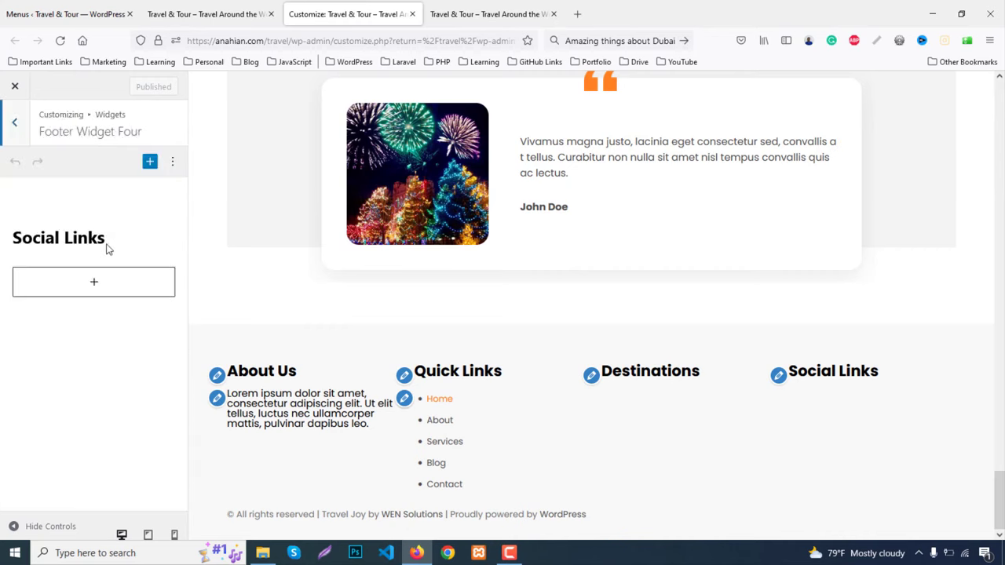
left_click(99, 290)
type("me")
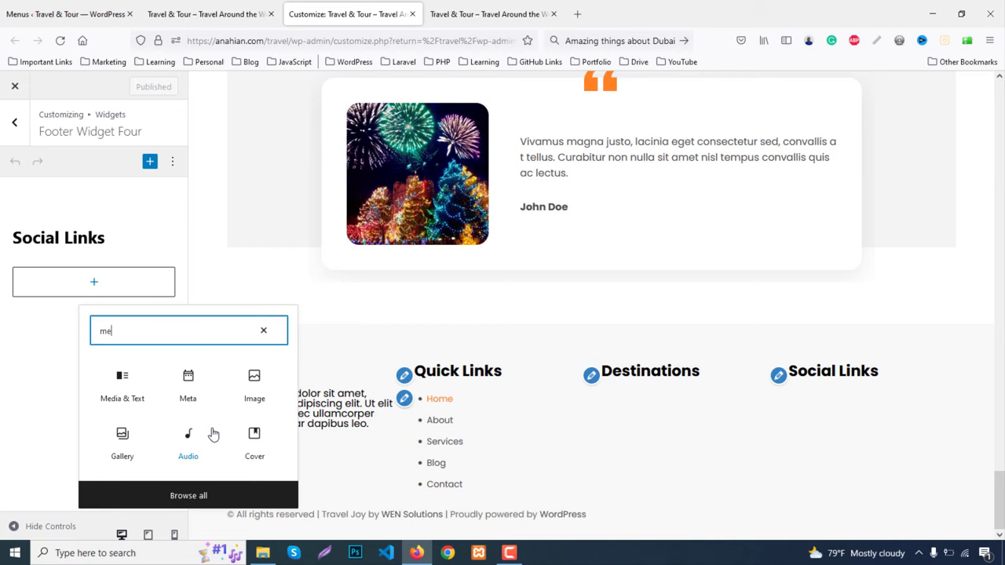
type("nu")
left_click(189, 380)
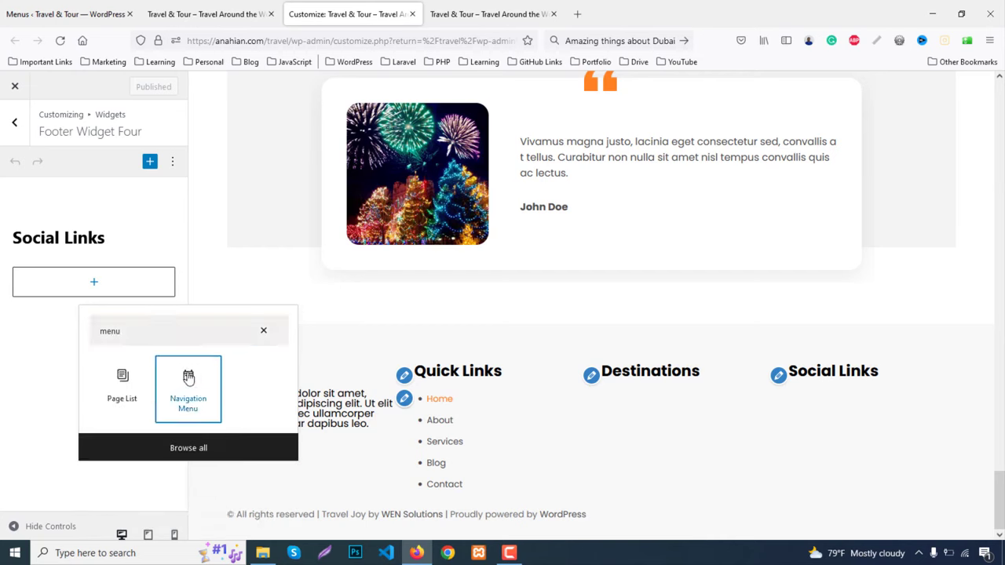
left_click(188, 379)
left_click(70, 374)
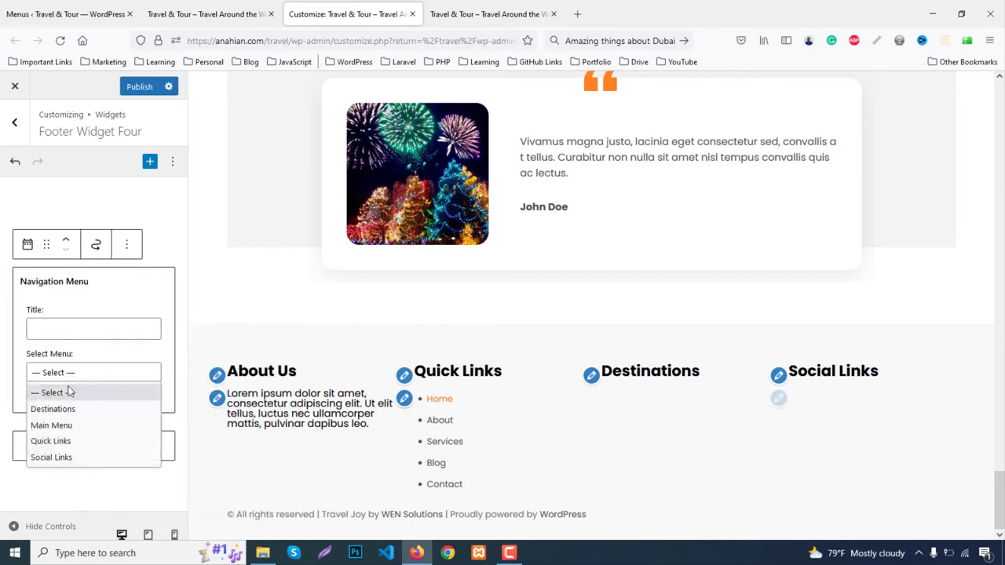
left_click(60, 458)
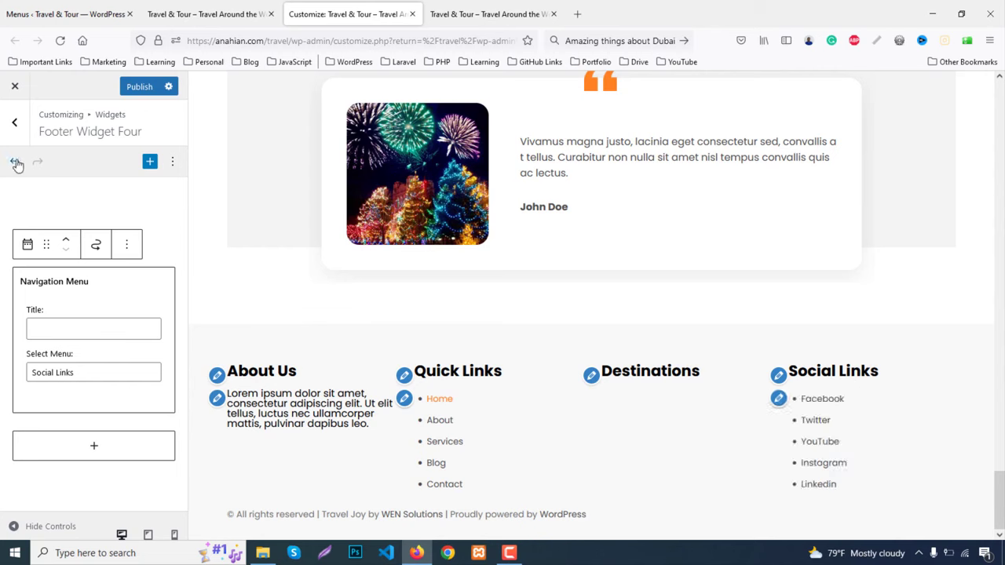
Set Footer Widget Three's navigation menu to Destinations and publish the changes
left_click(14, 122)
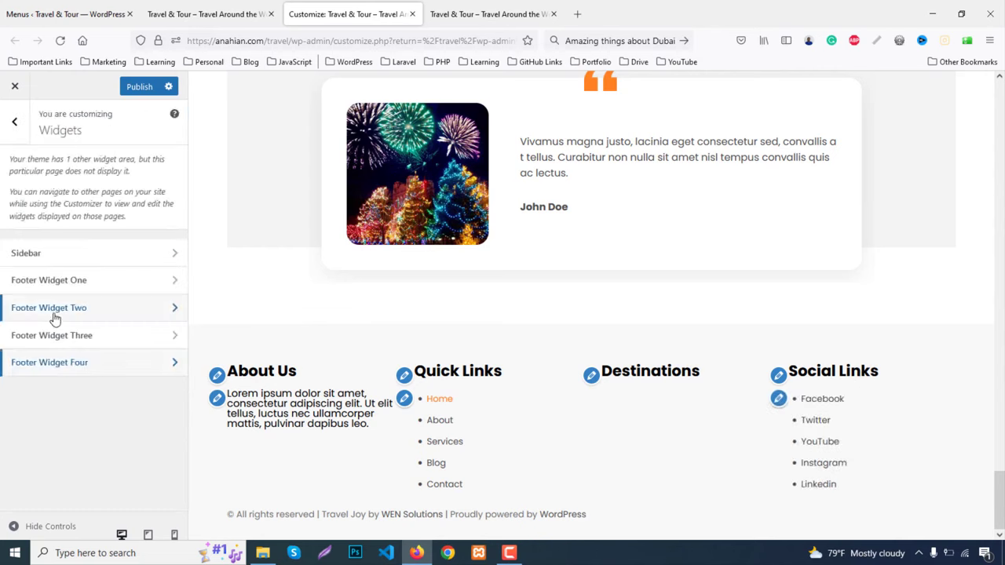
left_click(55, 344)
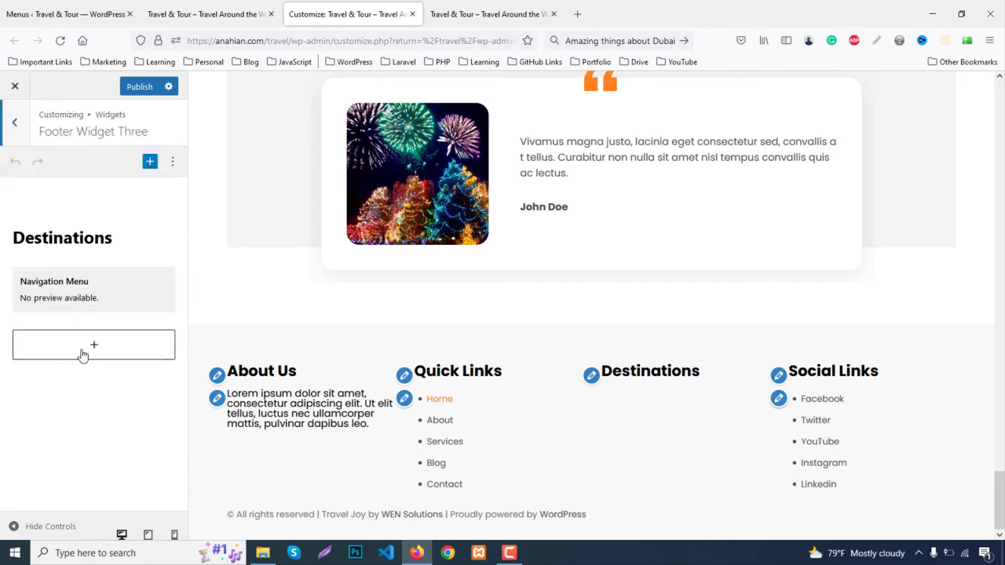
left_click(67, 287)
left_click(75, 371)
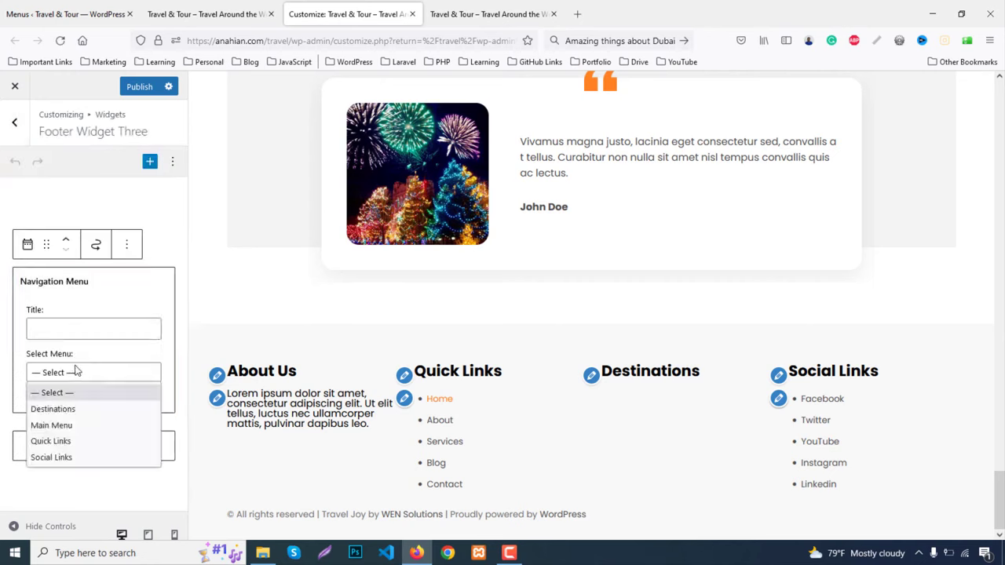
left_click(63, 409)
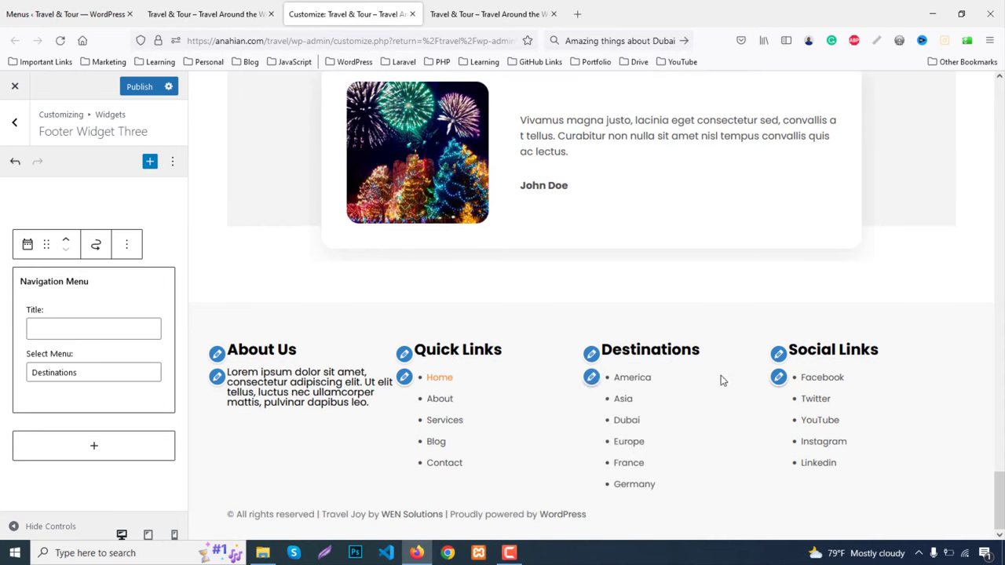
left_click(138, 86)
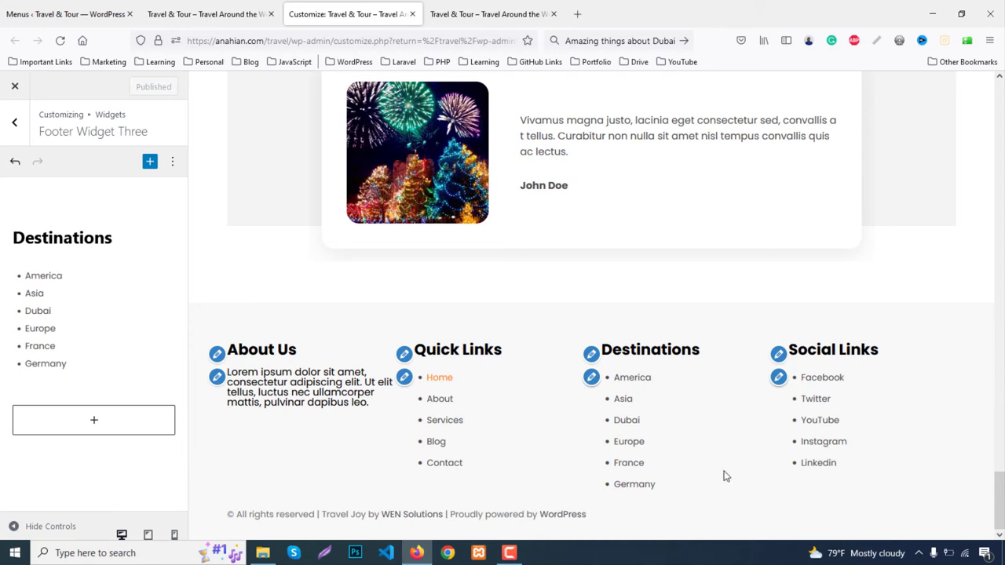
left_click(13, 132)
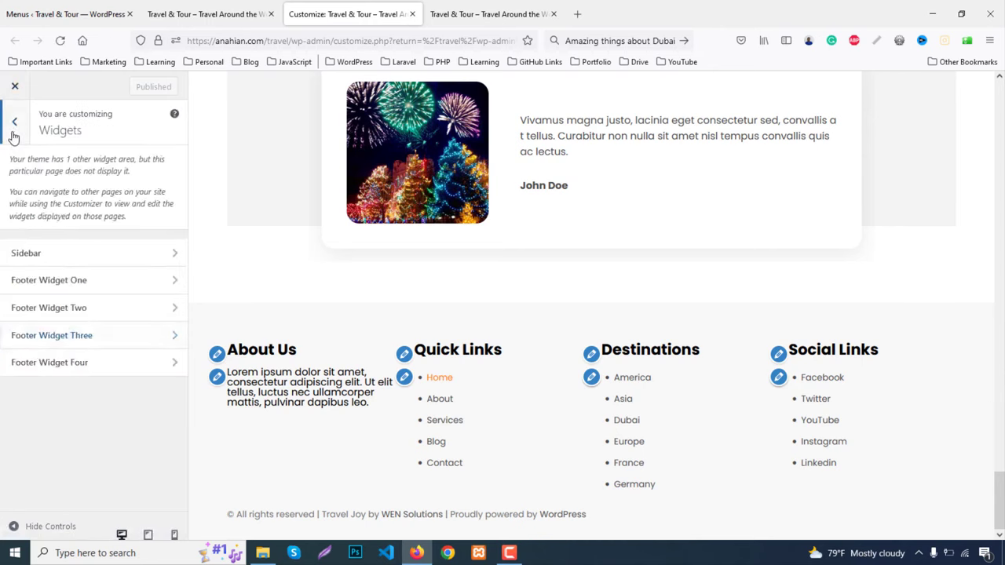
left_click(13, 132)
In Theme Options' footer settings, set the Facebook and Twitter links to #
left_click(55, 442)
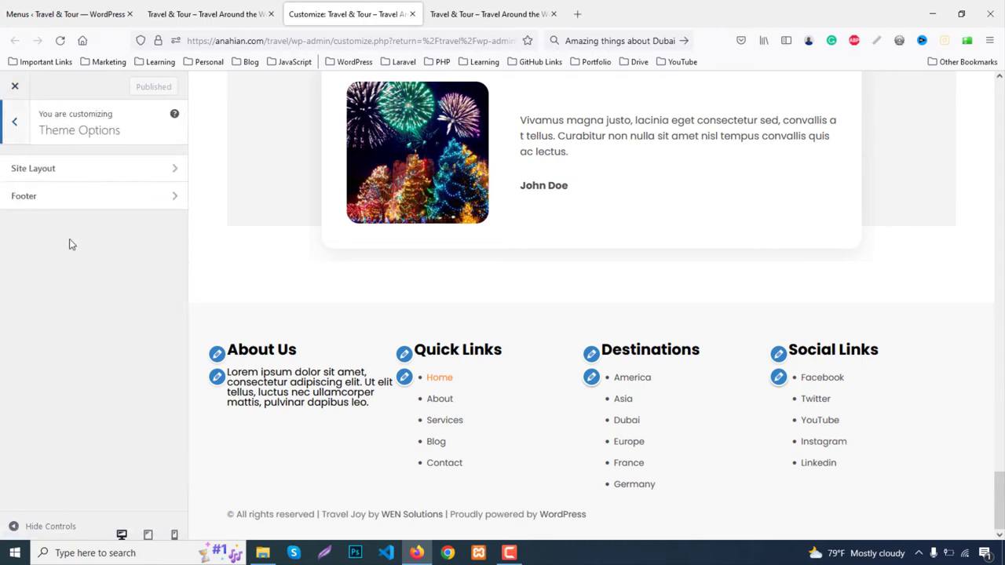
left_click(50, 205)
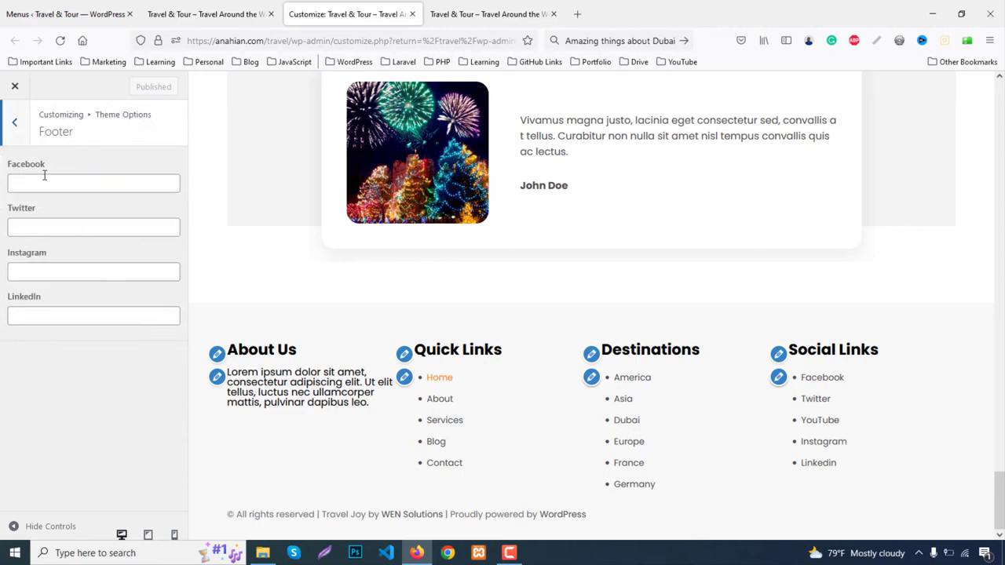
left_click(45, 184)
type("#")
left_click(54, 227)
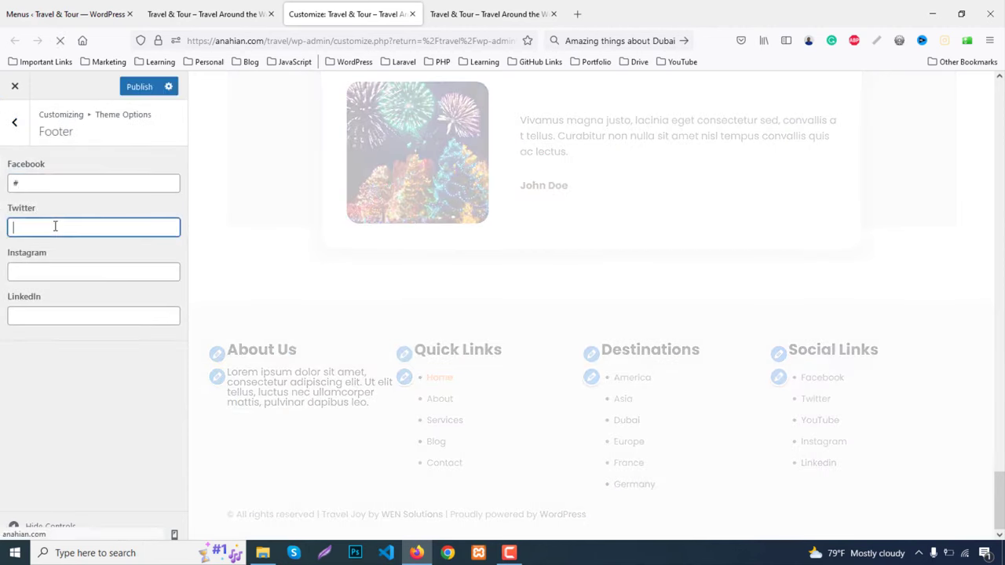
type("#")
Set the Instagram and LinkedIn links to # and publish
left_click(54, 276)
type("#")
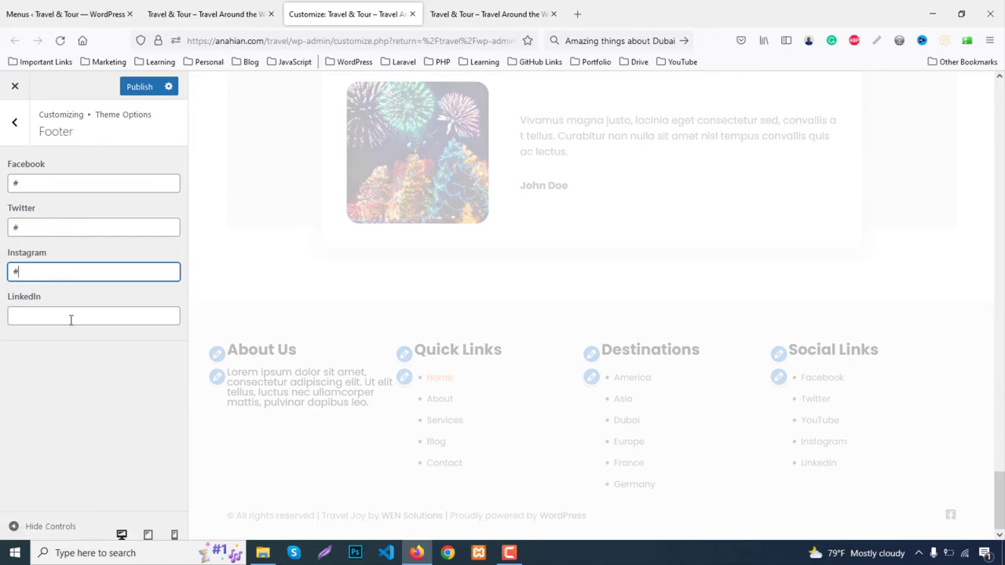
left_click(70, 318)
type("#")
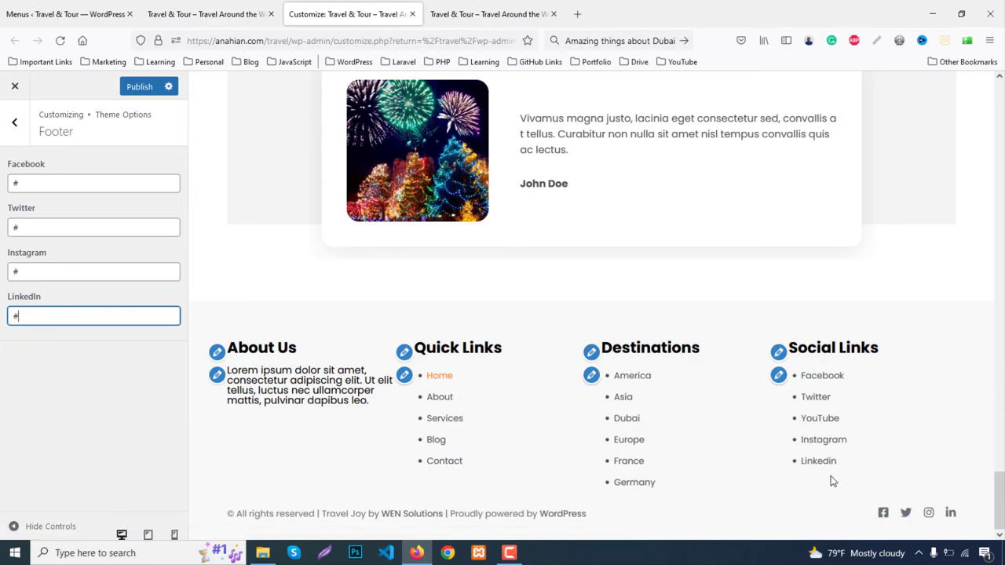
scroll(833, 472, "up", 20)
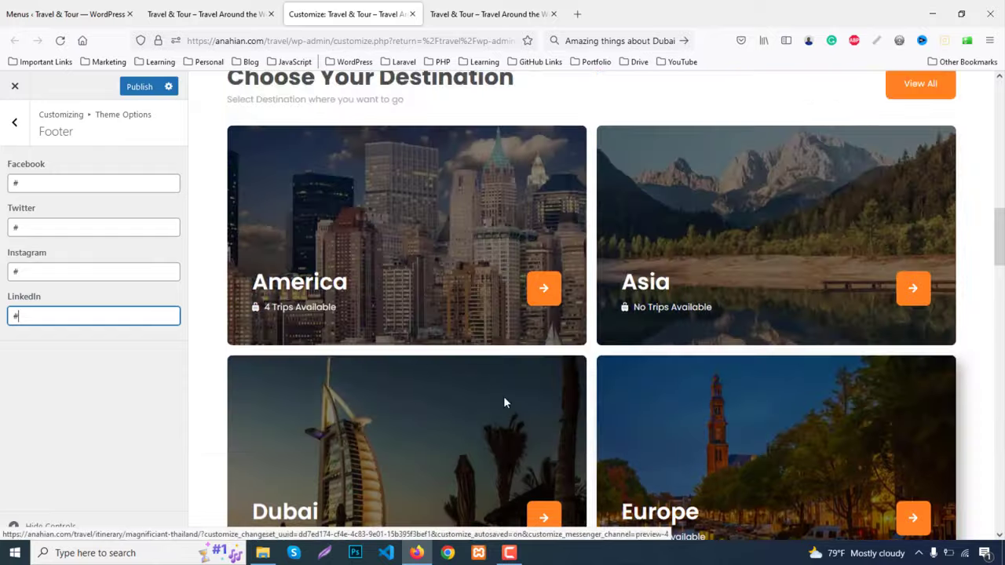
scroll(504, 401, "up", 3)
left_click(140, 87)
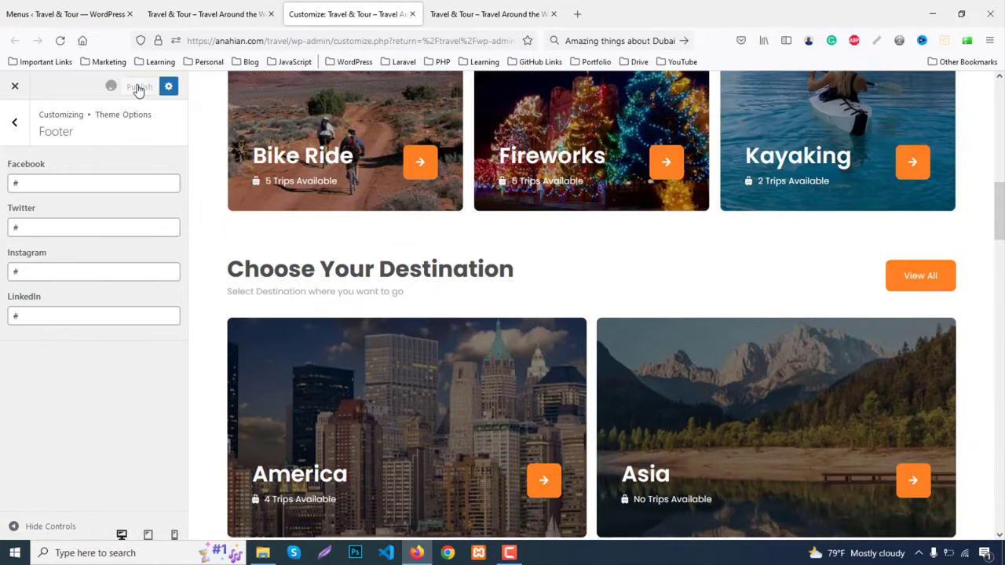
scroll(645, 233, "up", 10)
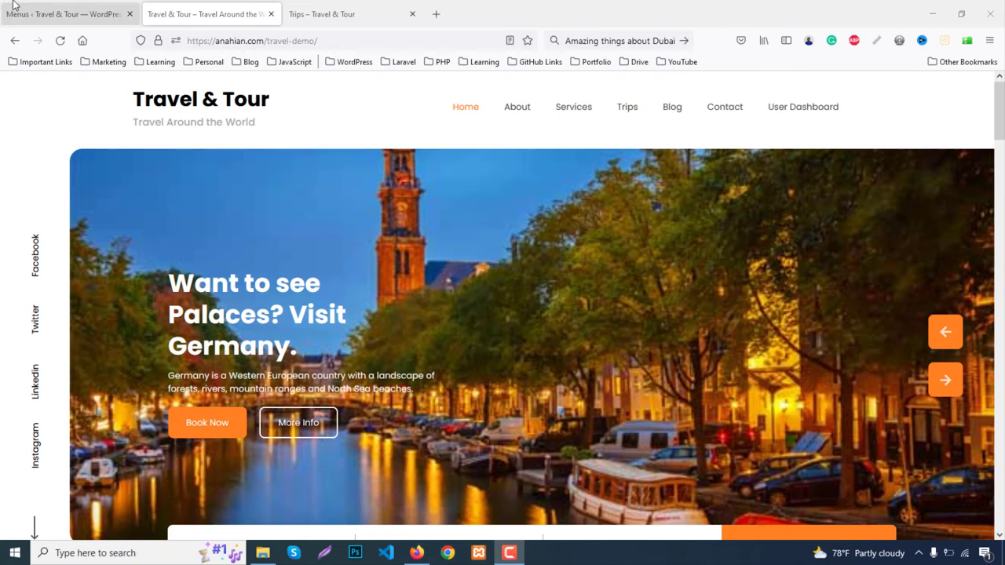
Search plugins for 'elementor', then install and activate Elementor Website Builder
key("ctrl+Page_Up")
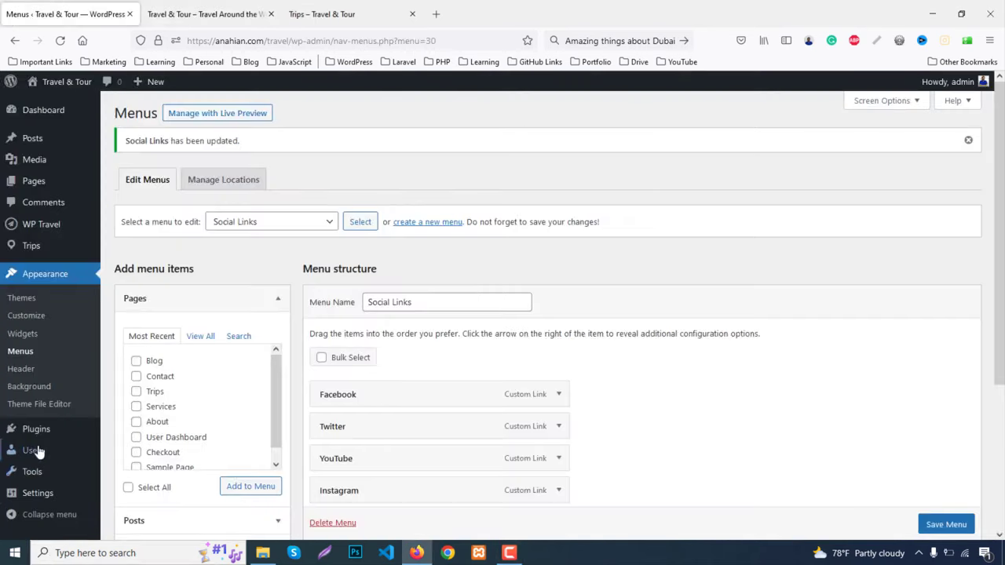
mouse_move(40, 433)
left_click(139, 457)
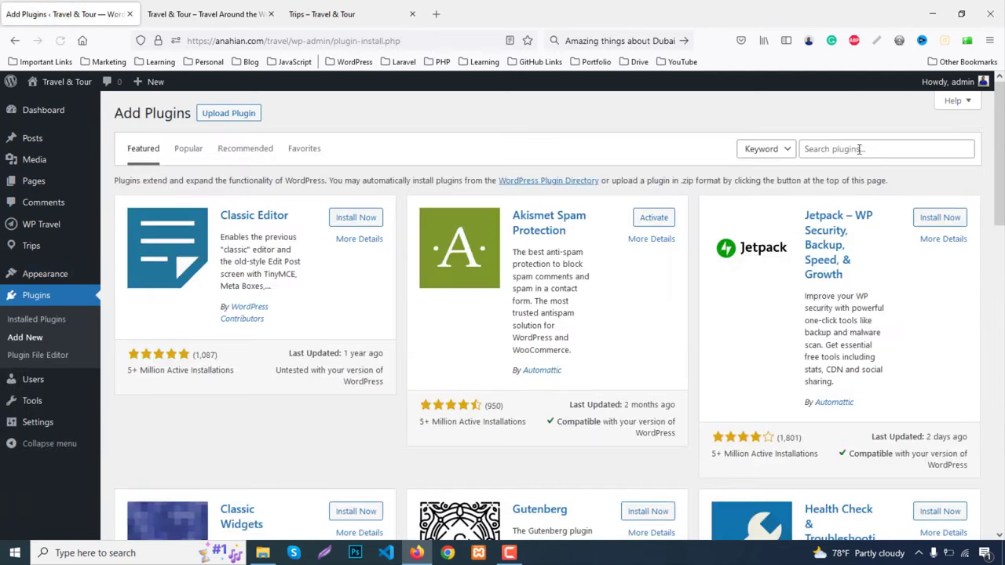
left_click(854, 150)
type("eleme")
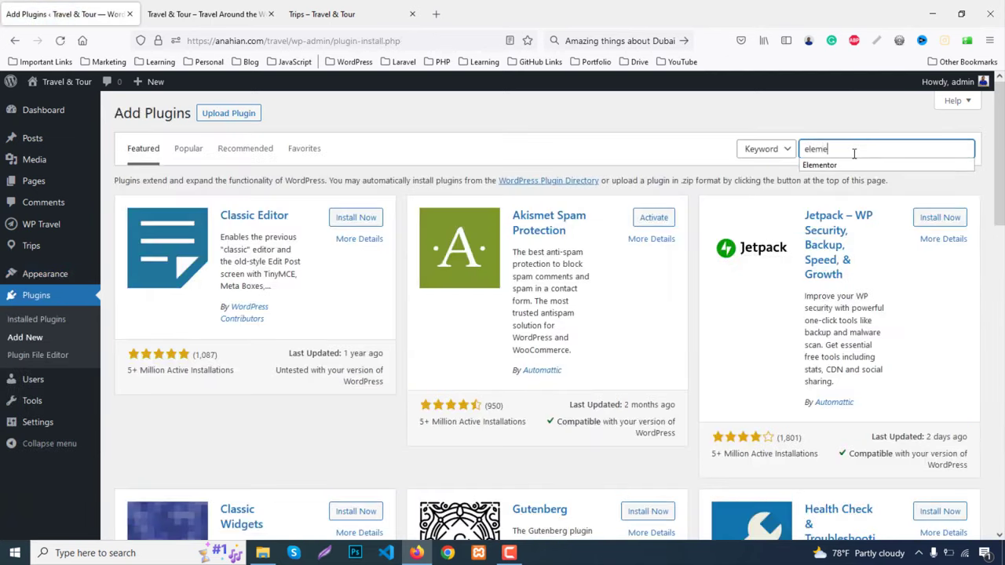
type("ntor")
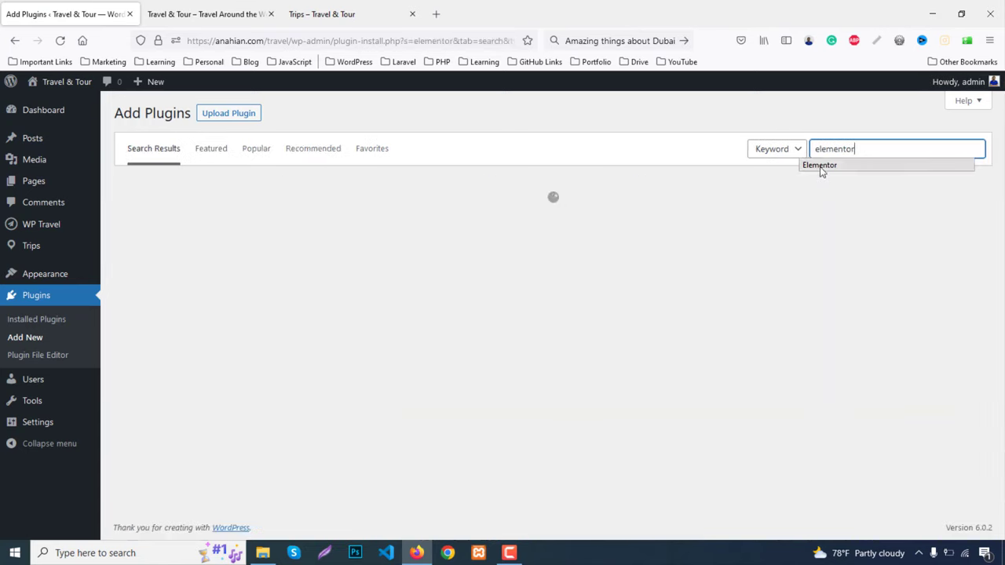
left_click(820, 166)
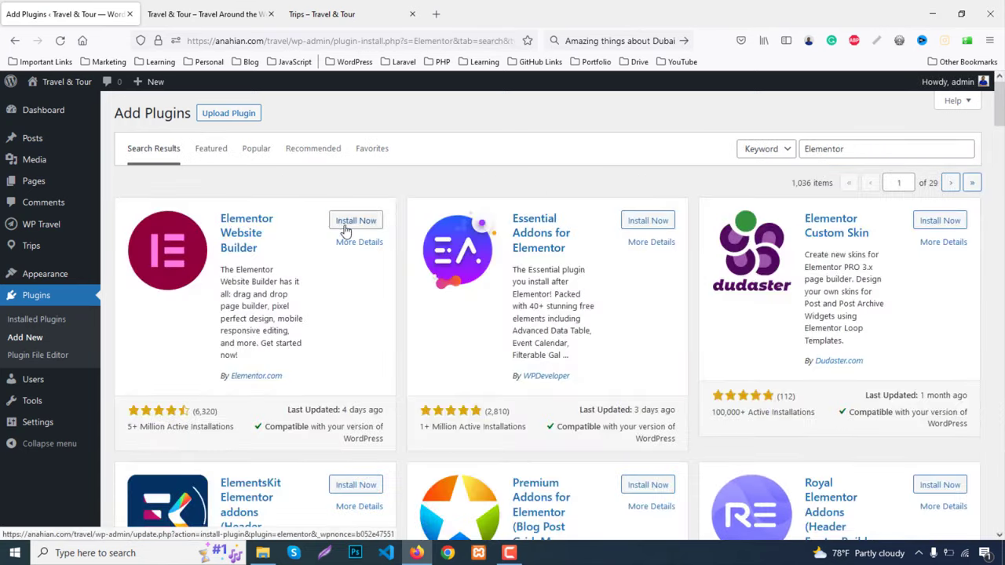
left_click(345, 222)
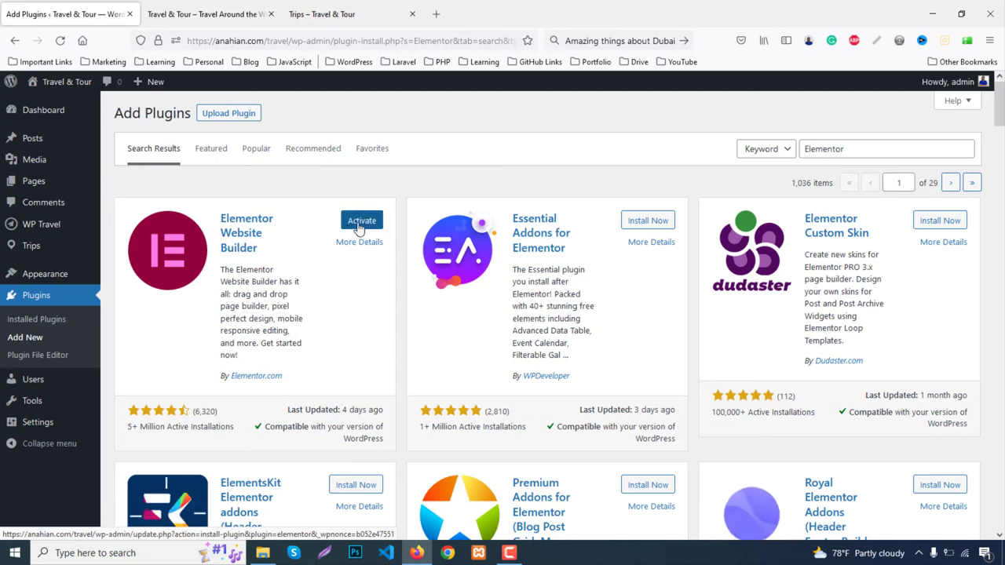
left_click(359, 226)
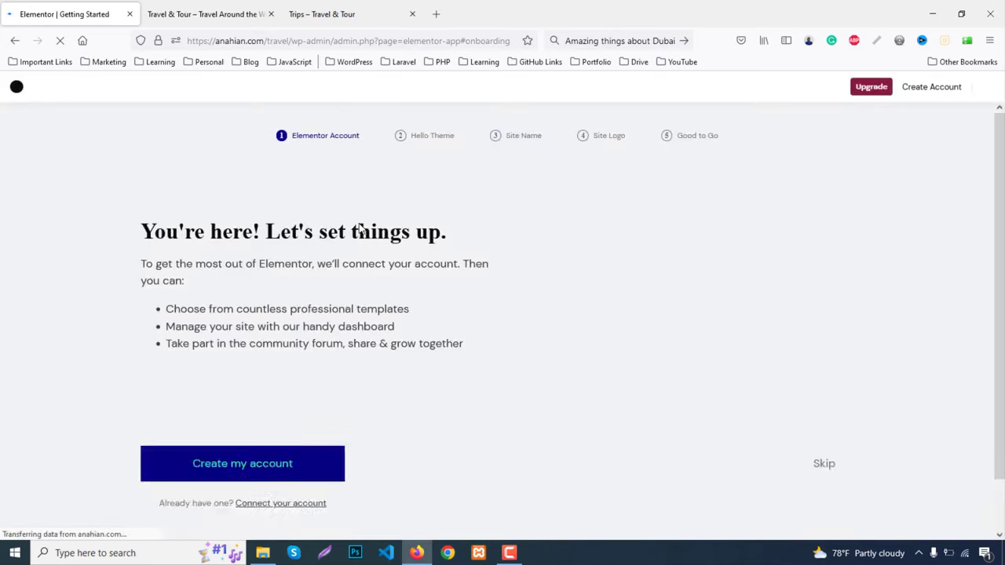
Skip the Elementor setup and open All Pages in a new tab
left_click(987, 88)
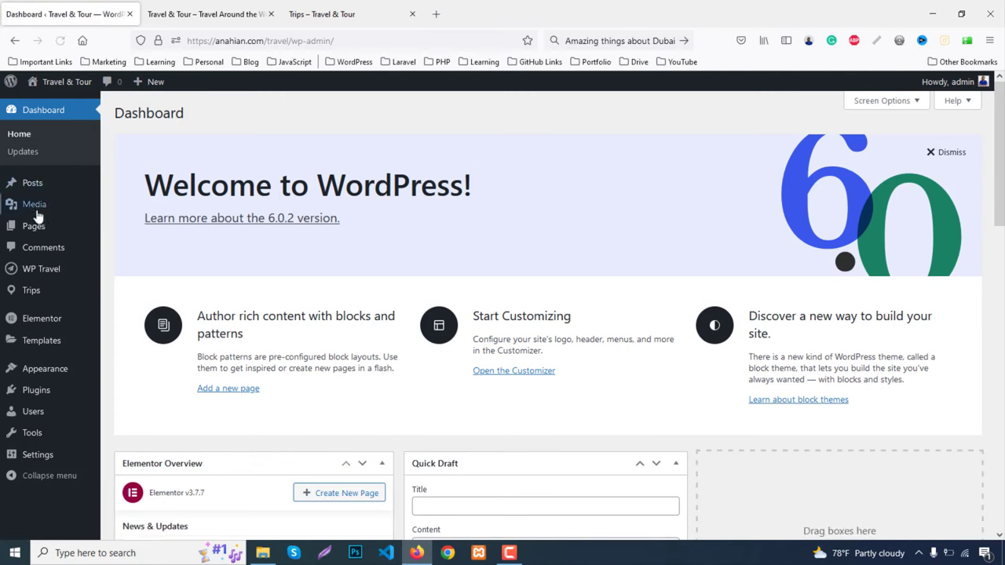
mouse_move(89, 225)
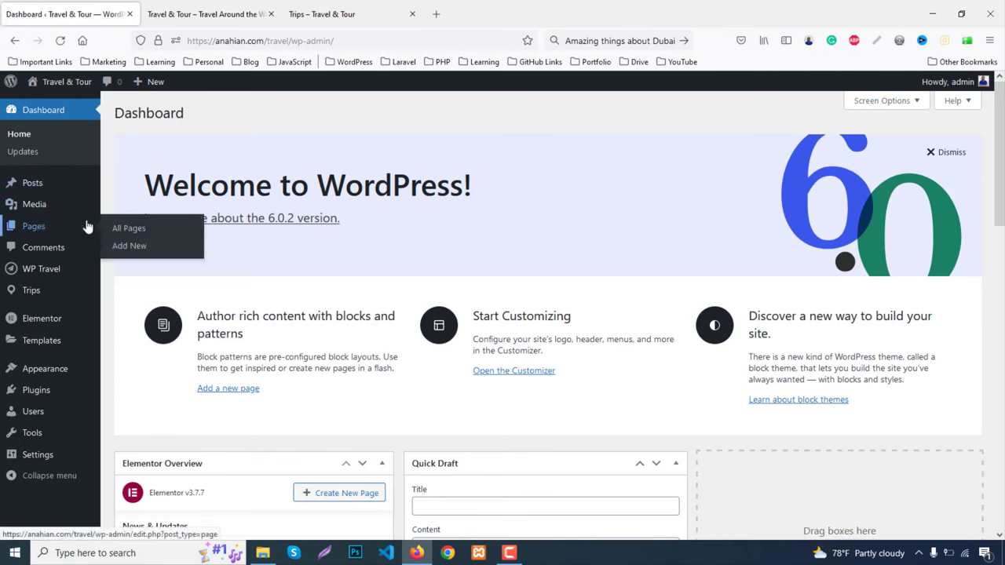
middle_click(145, 228)
left_click(210, 13)
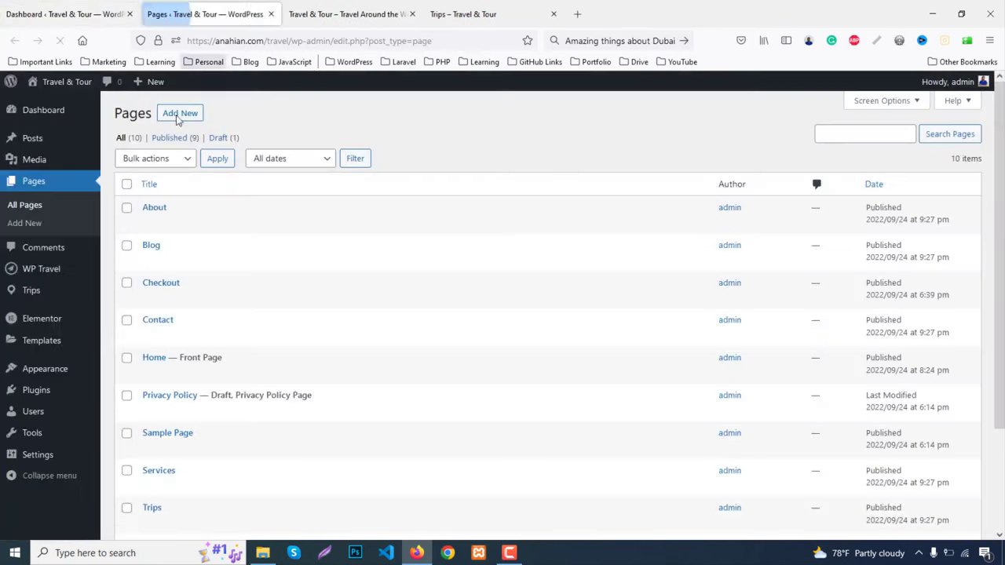
Open the About page with Elementor and view the live About page for reference
mouse_move(148, 225)
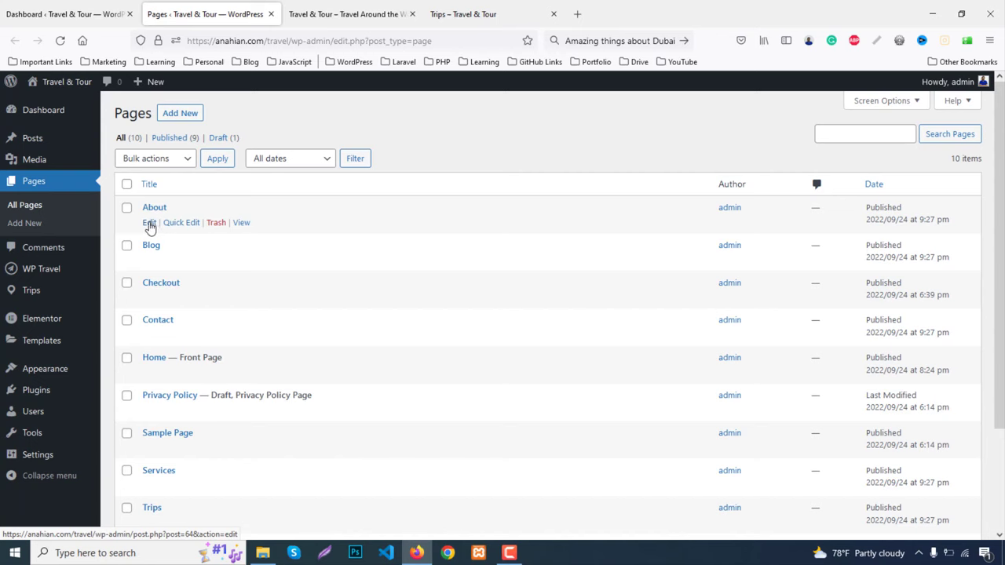
left_click(149, 224)
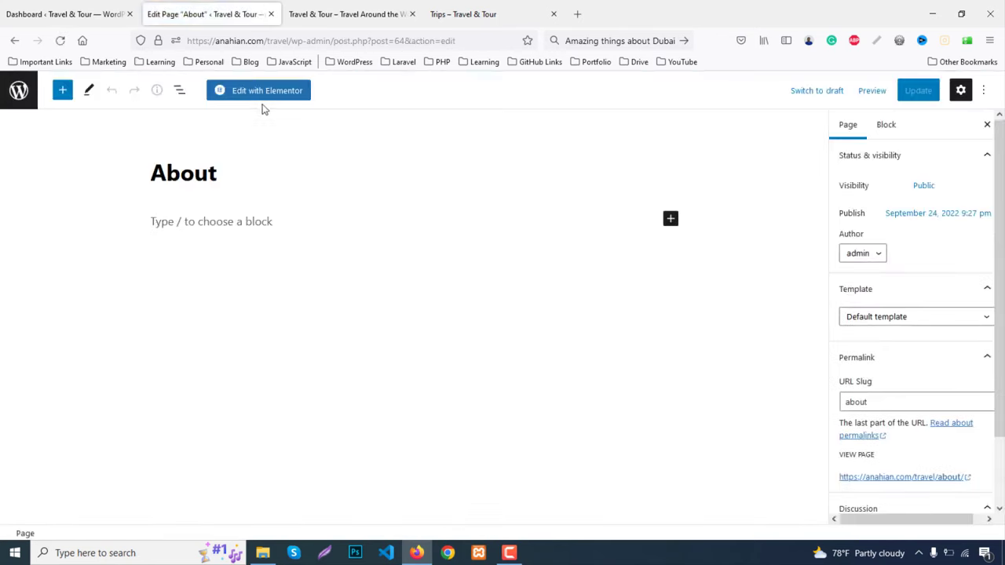
left_click(263, 92)
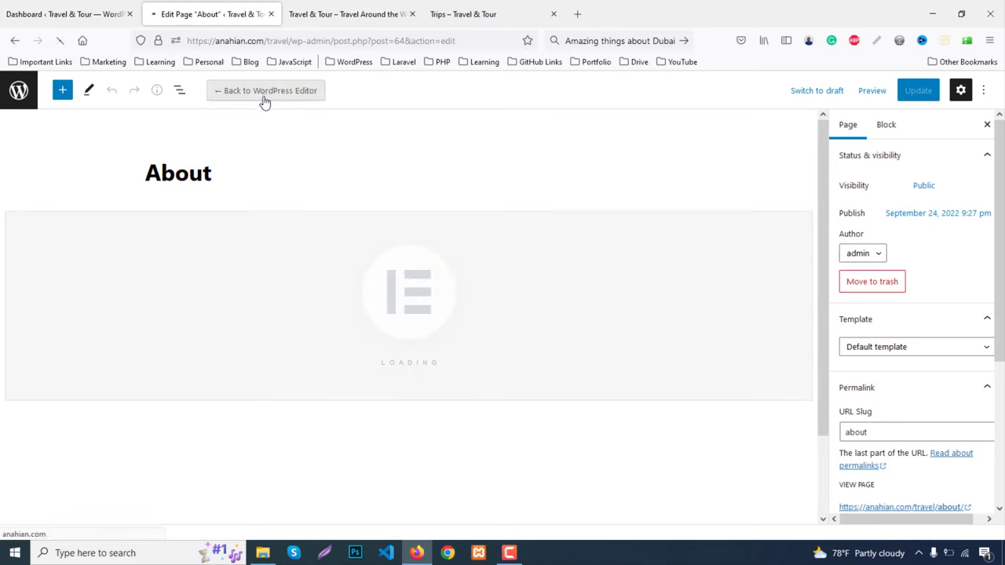
left_click(452, 17)
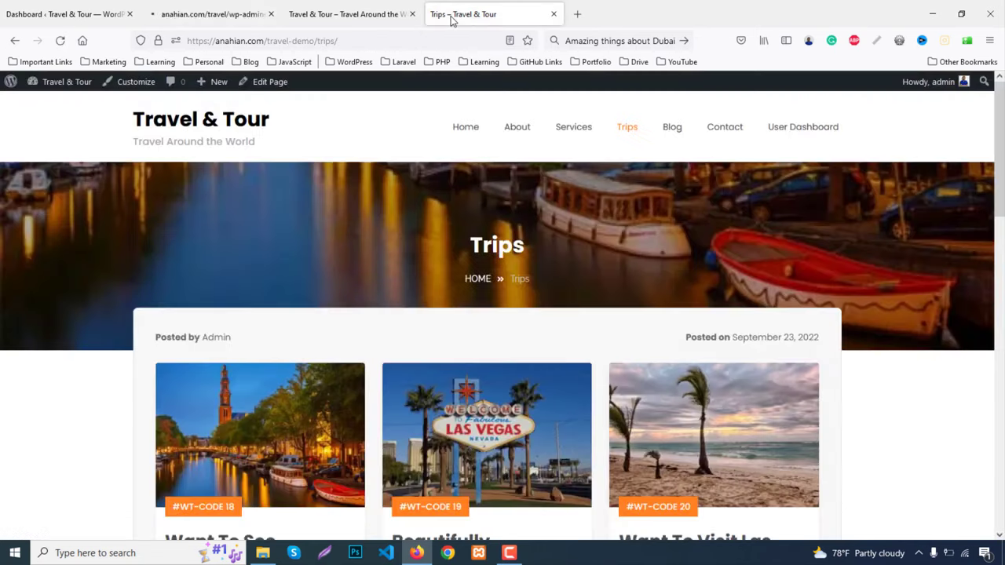
left_click(518, 134)
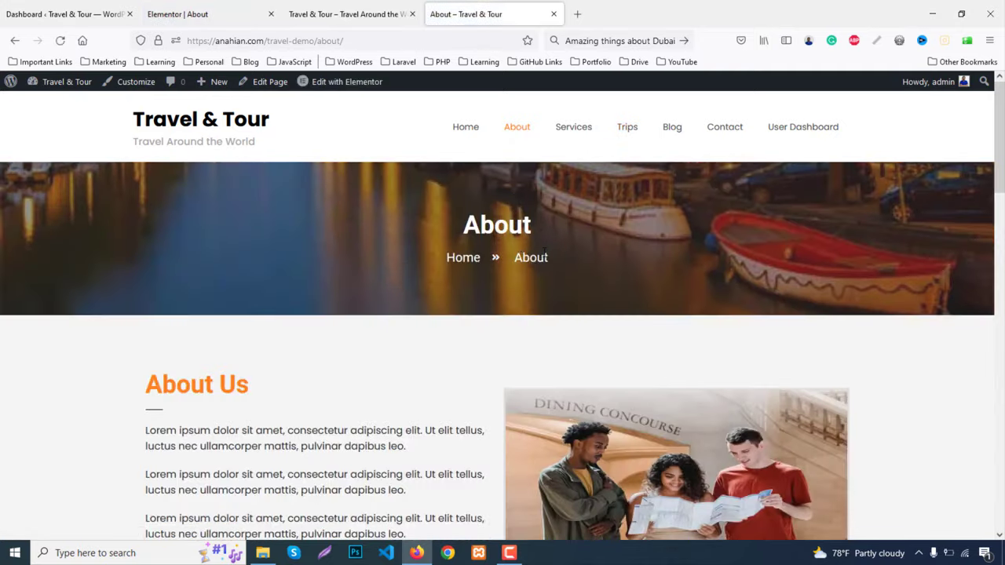
left_click(226, 11)
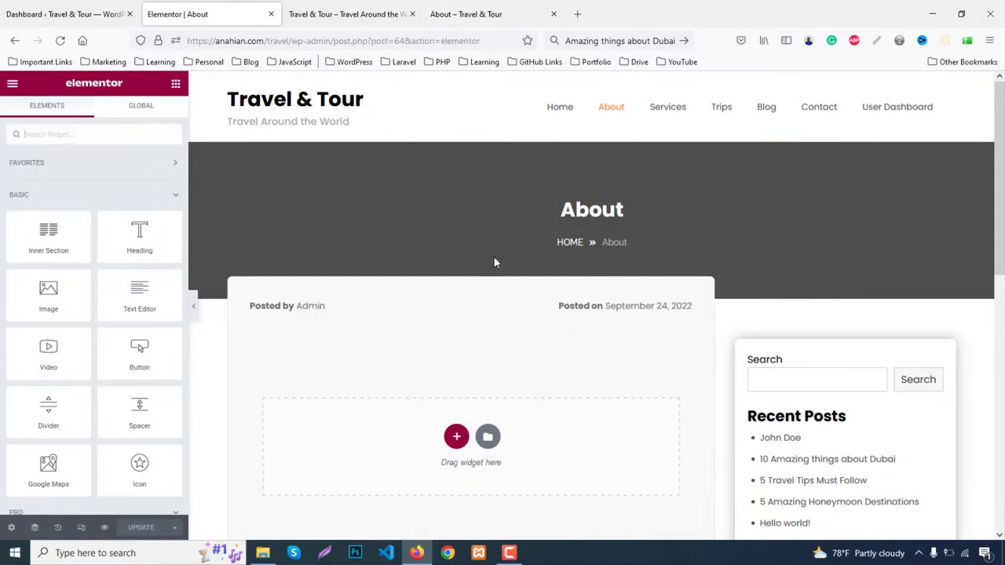
Set the page layout to Elementor Full Width and compare with the live page
left_click(13, 527)
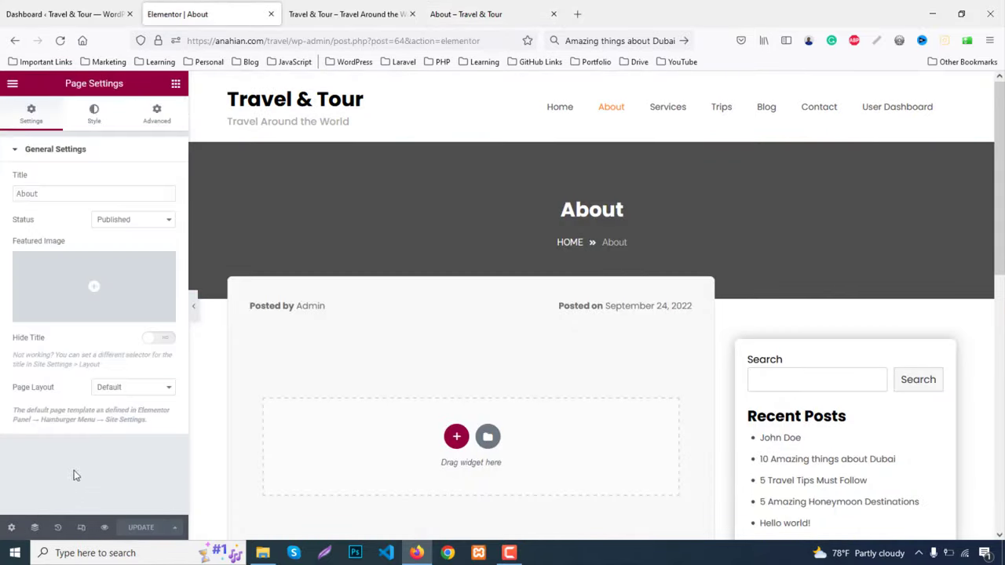
left_click(103, 397)
left_click(123, 433)
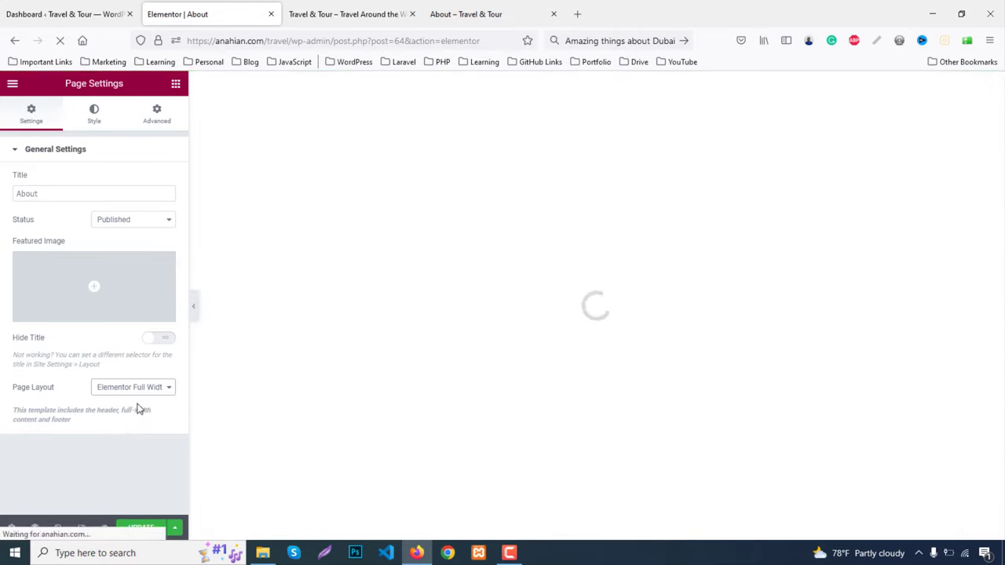
left_click(463, 10)
right_click(361, 201)
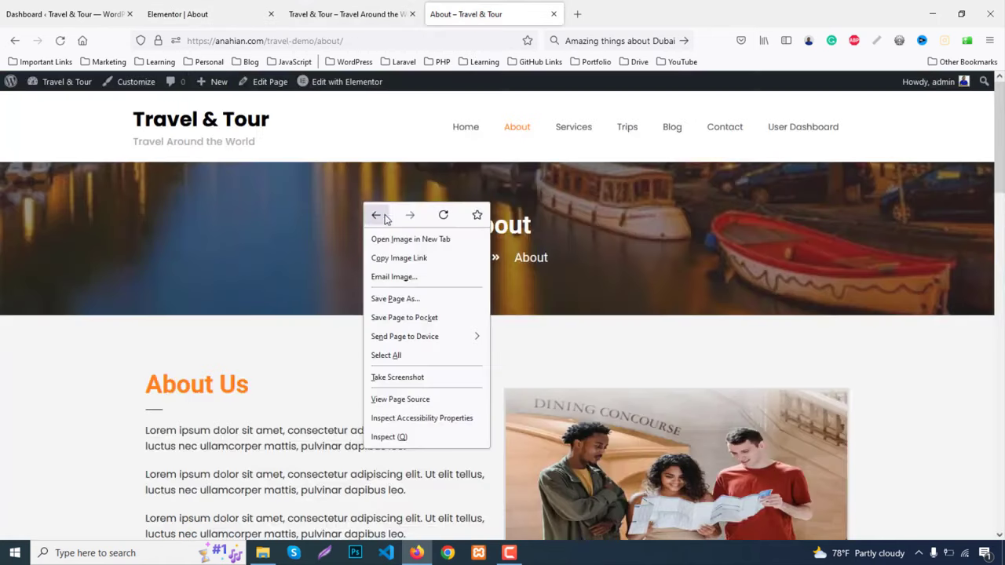
left_click(322, 236)
left_click(253, 7)
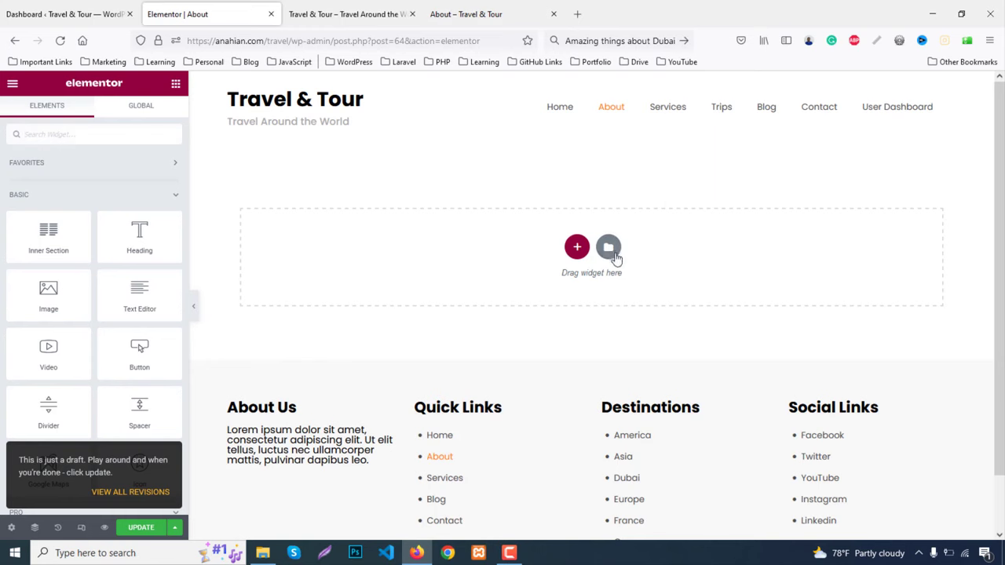
Add a one-column section with a classic europe.jpg background image
left_click(575, 248)
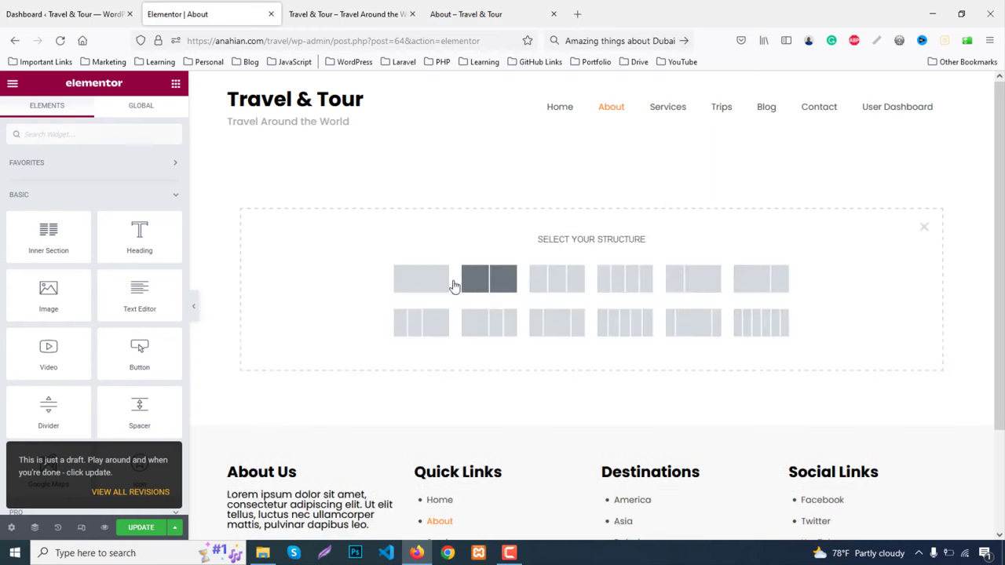
left_click(421, 279)
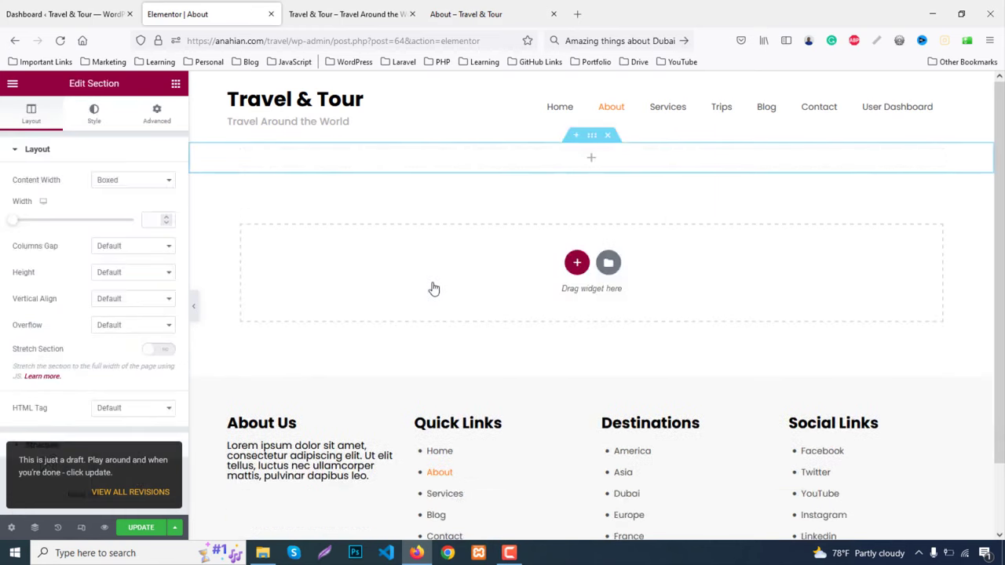
left_click(93, 115)
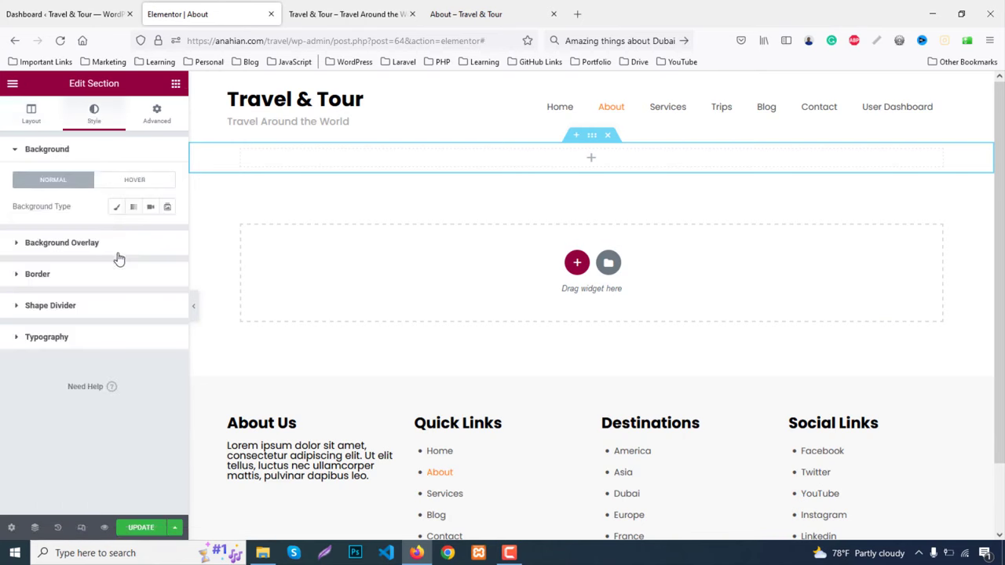
left_click(117, 206)
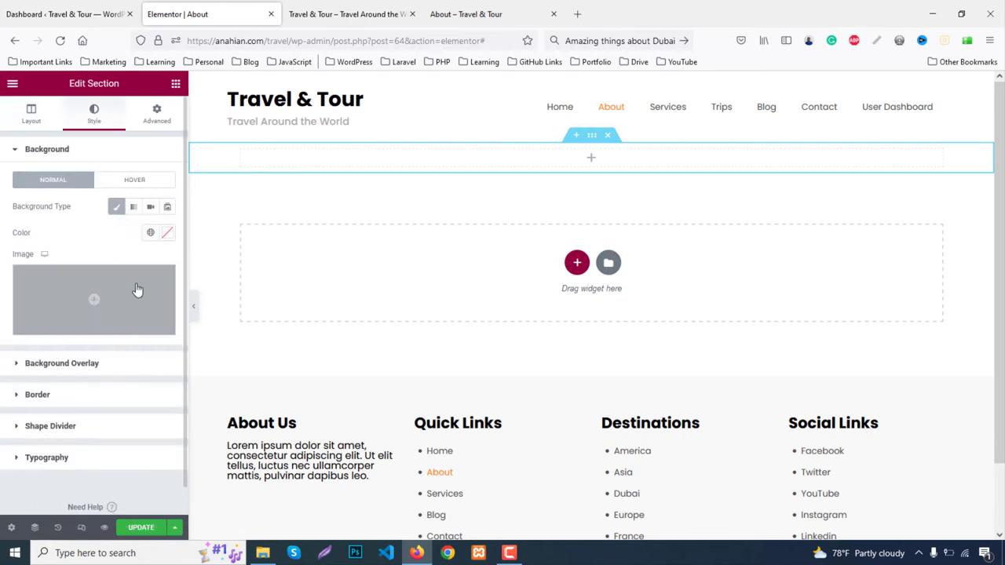
left_click(149, 280)
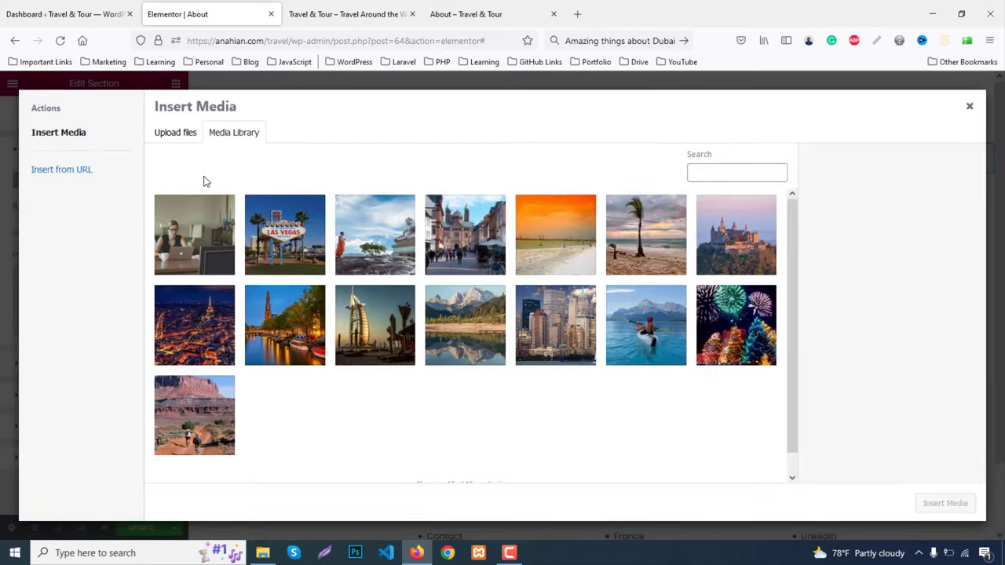
left_click(281, 318)
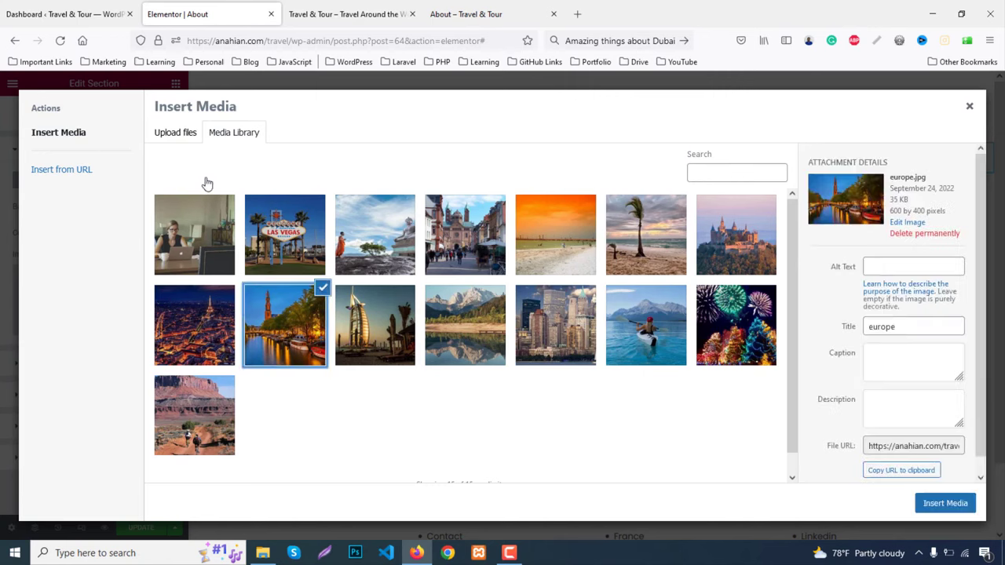
left_click(176, 141)
left_click(595, 314)
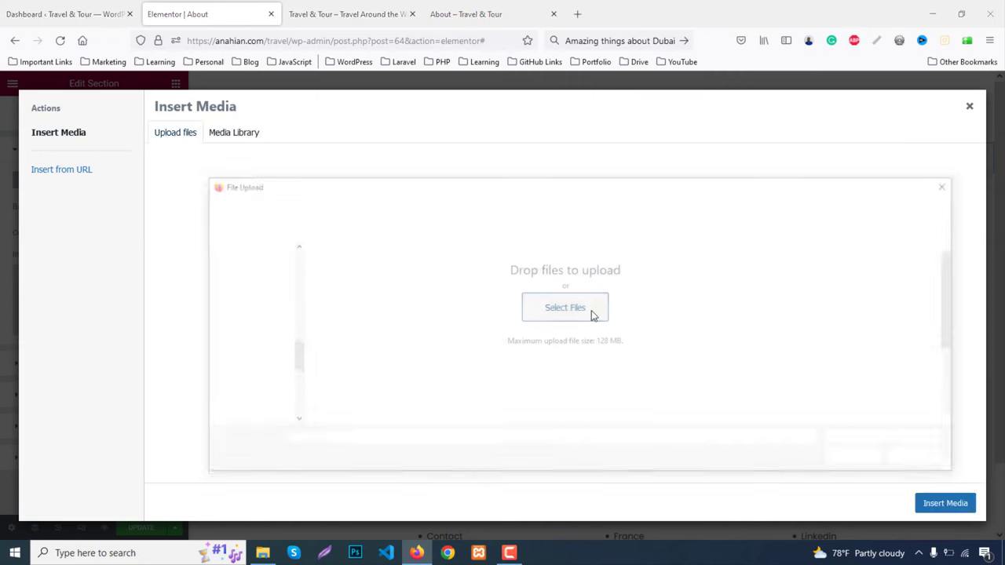
scroll(676, 315, "down", 1)
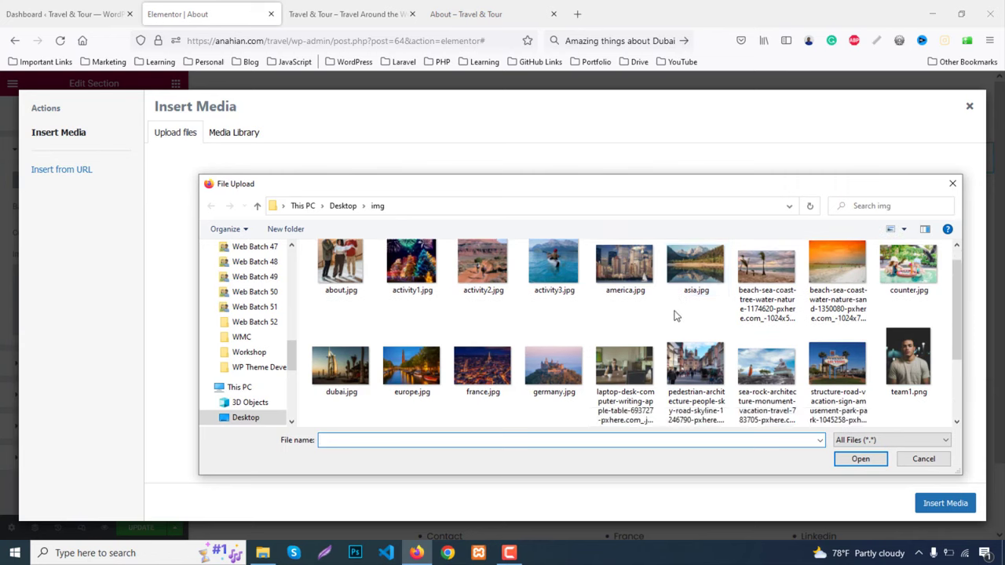
scroll(676, 316, "up", 1)
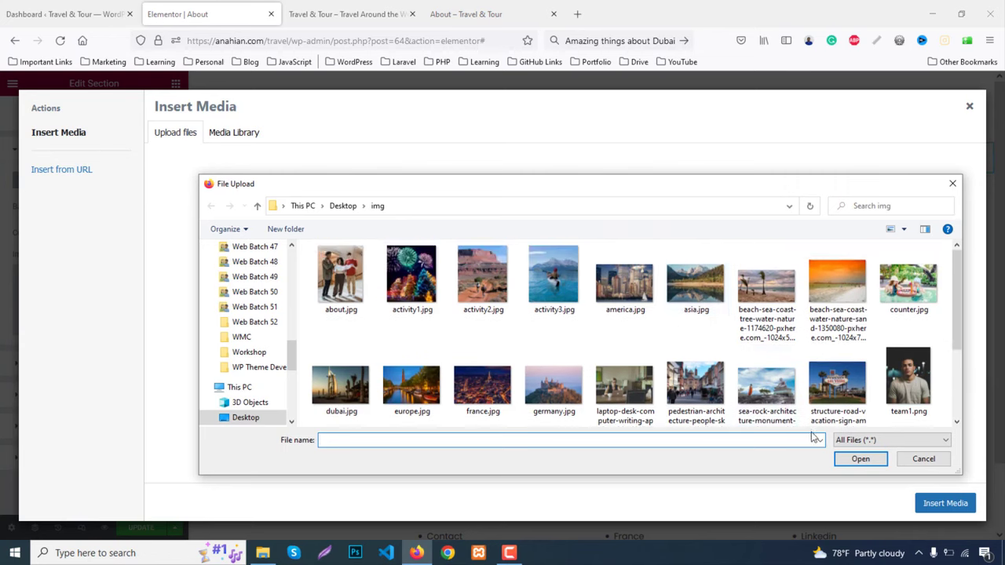
left_click(952, 183)
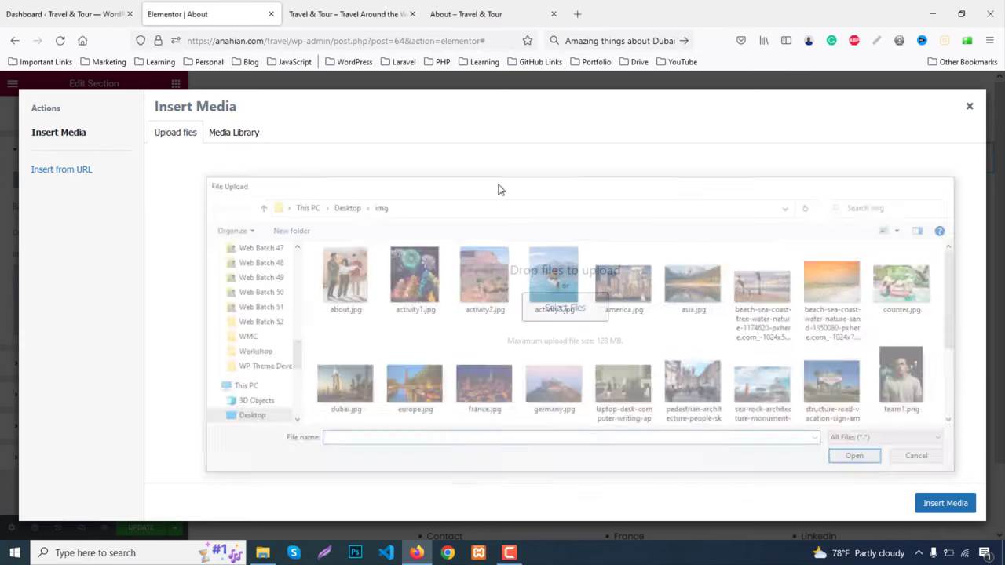
left_click(238, 135)
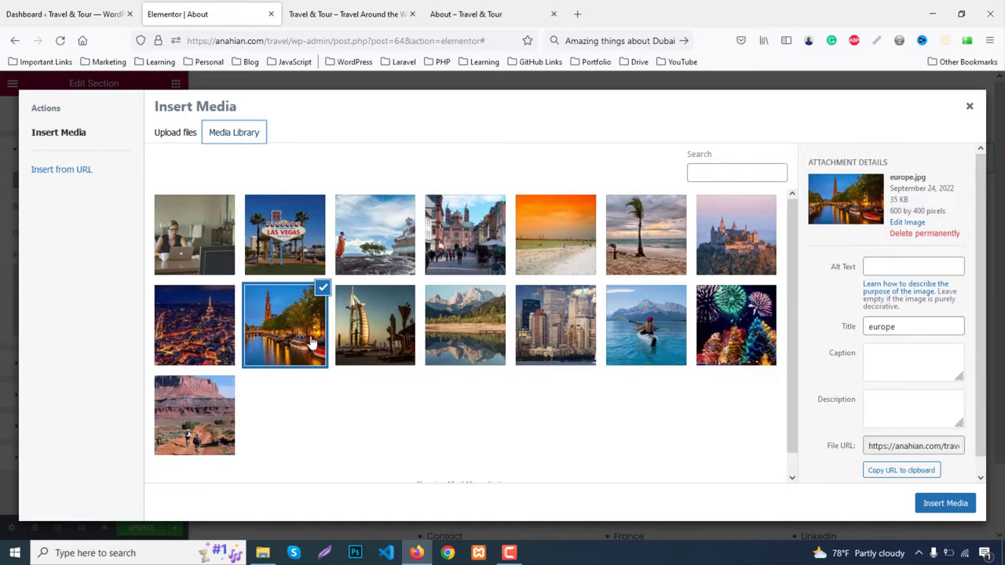
left_click(952, 504)
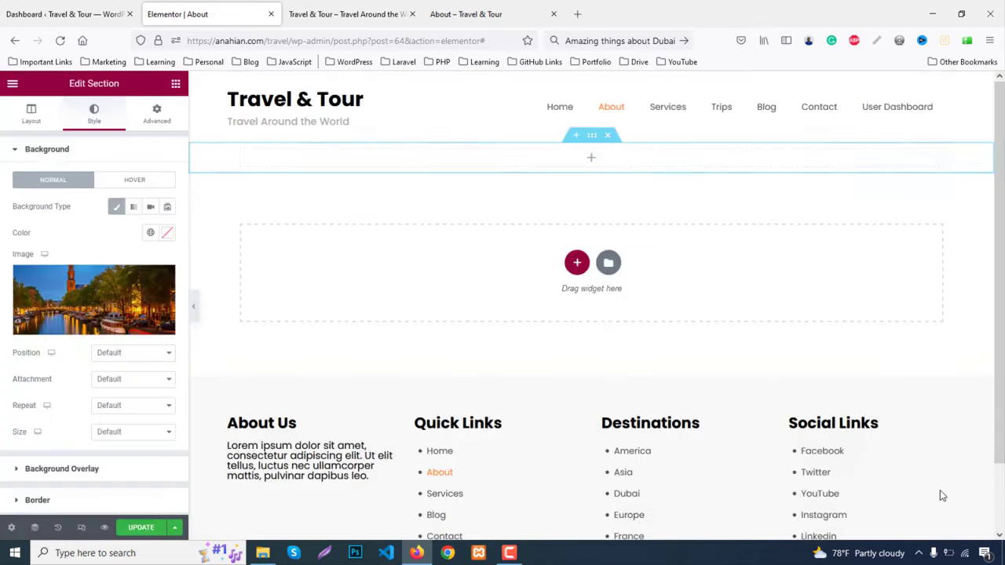
Set the background to Center Center position, No-repeat and Cover size
left_click(133, 352)
left_click(128, 385)
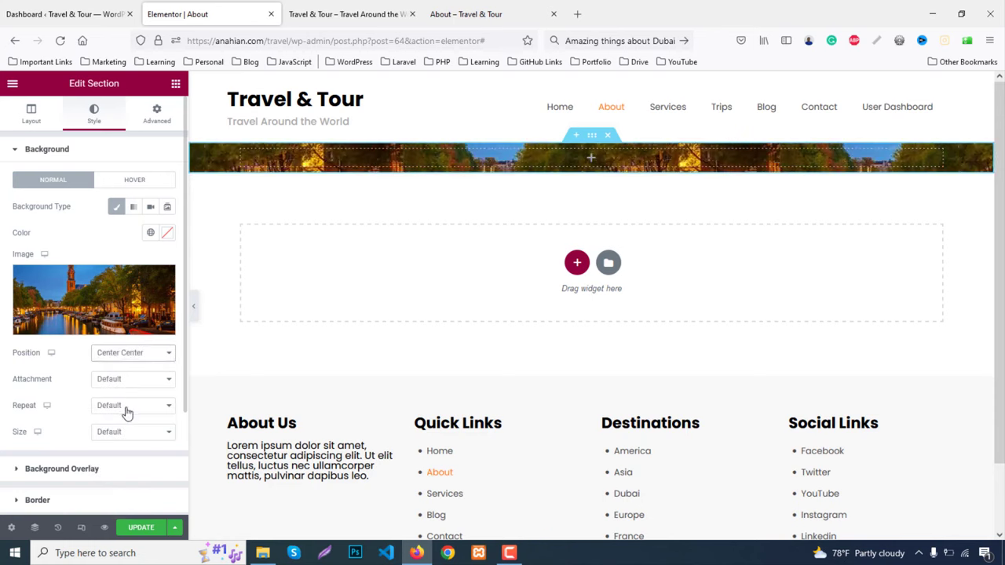
left_click(128, 405)
left_click(123, 437)
left_click(122, 433)
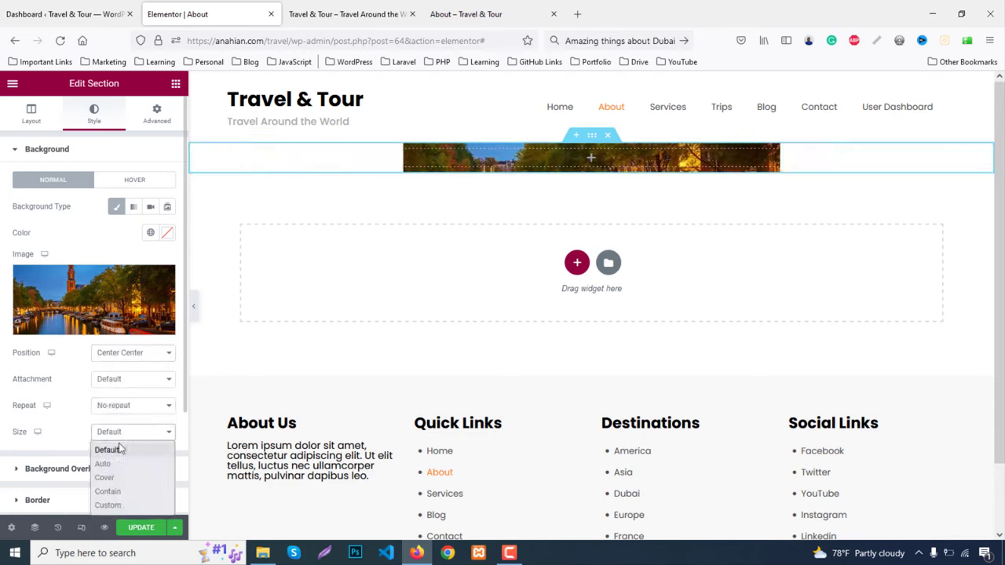
left_click(110, 477)
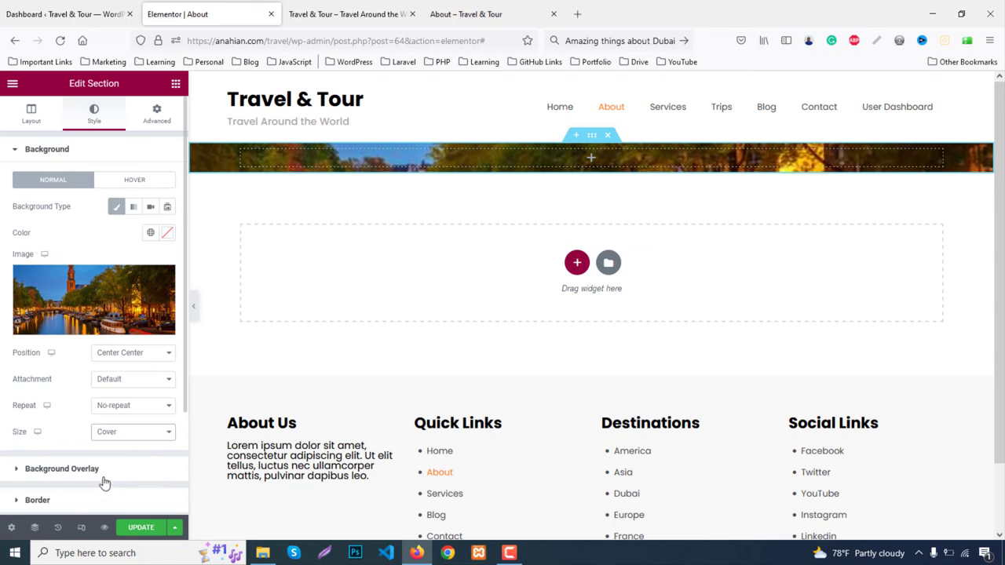
Give the section a classic background overlay coloured #333
left_click(97, 470)
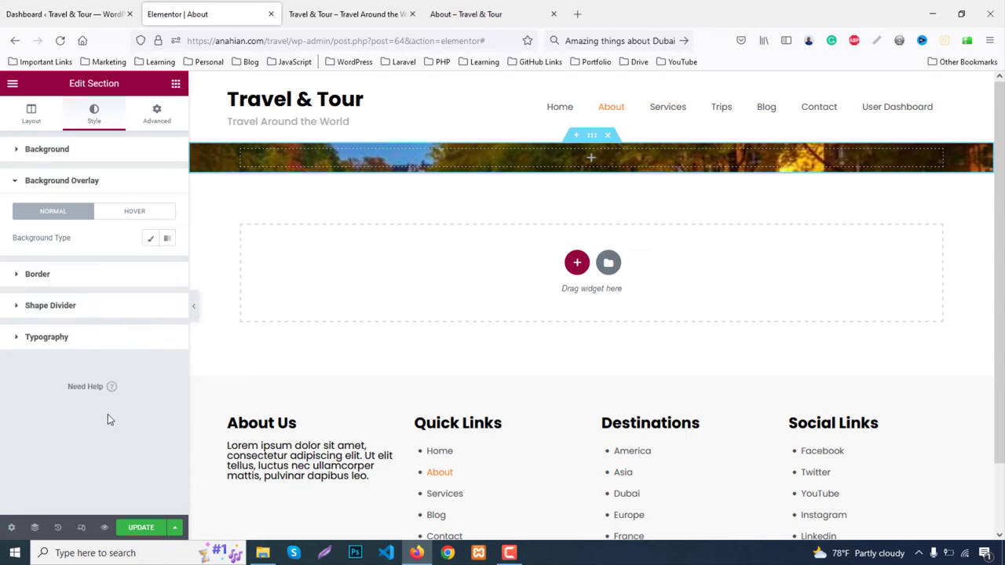
left_click(150, 238)
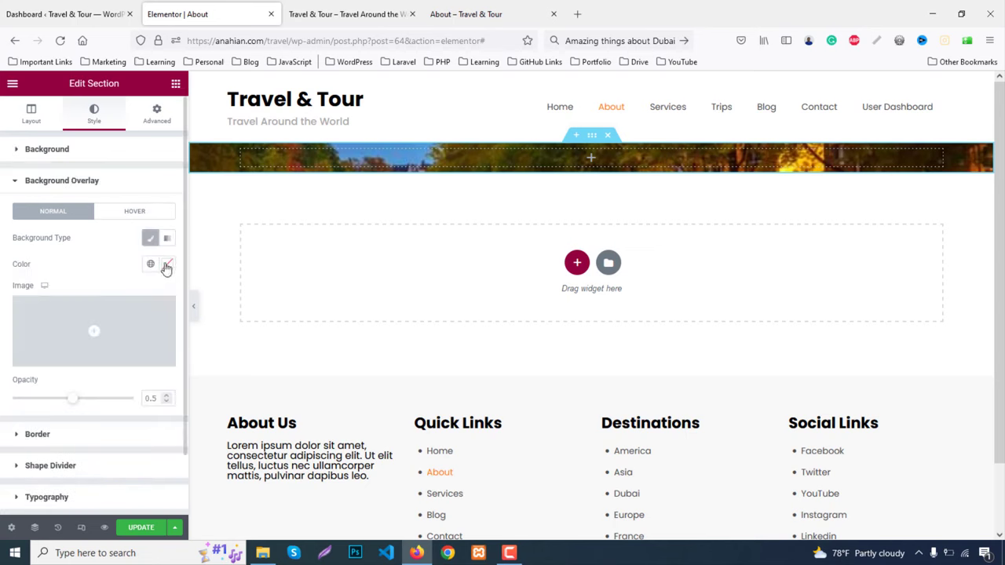
left_click(166, 265)
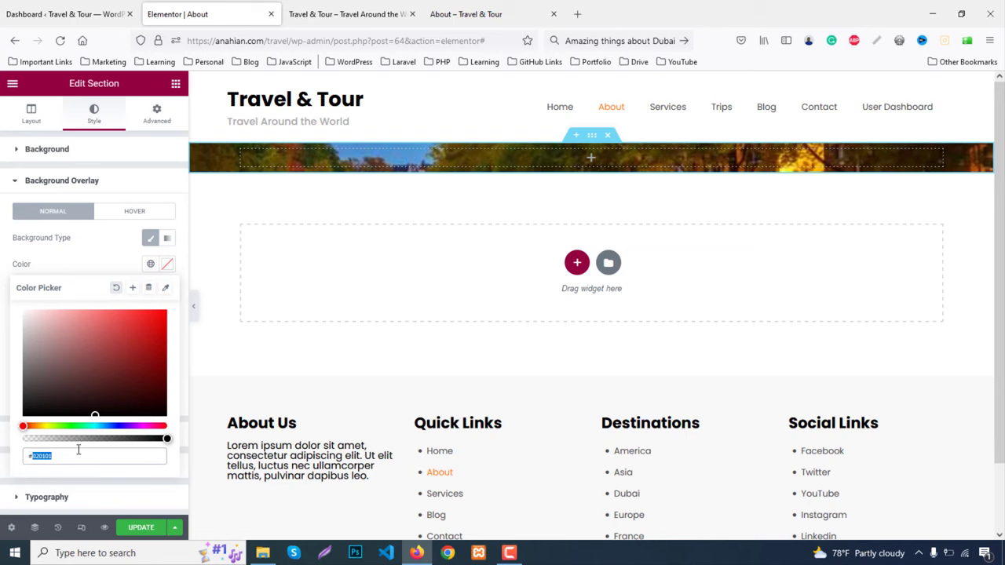
type("#333")
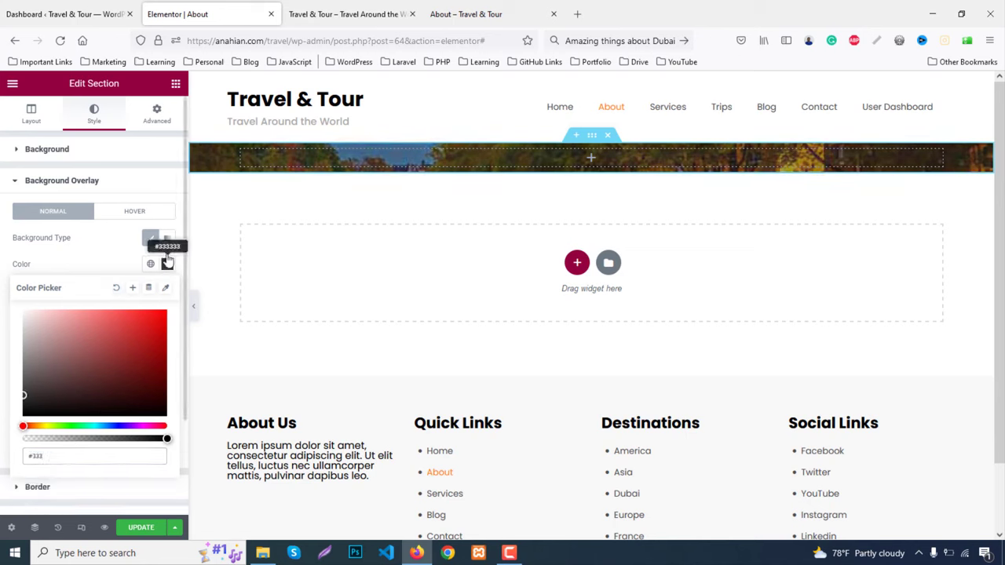
left_click(167, 262)
Set the section's top and bottom padding to 80
left_click(157, 113)
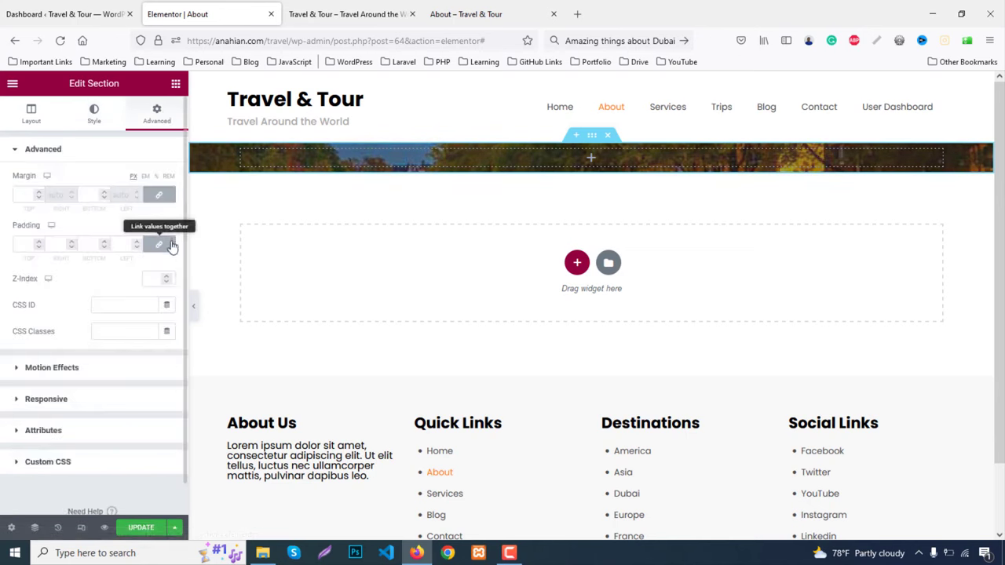
left_click(26, 244)
type("0")
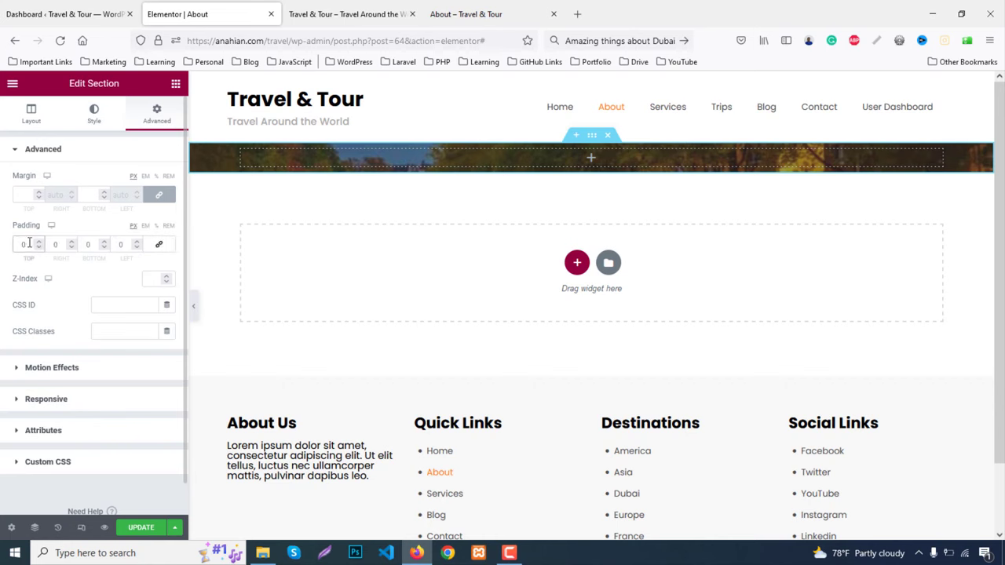
type("80")
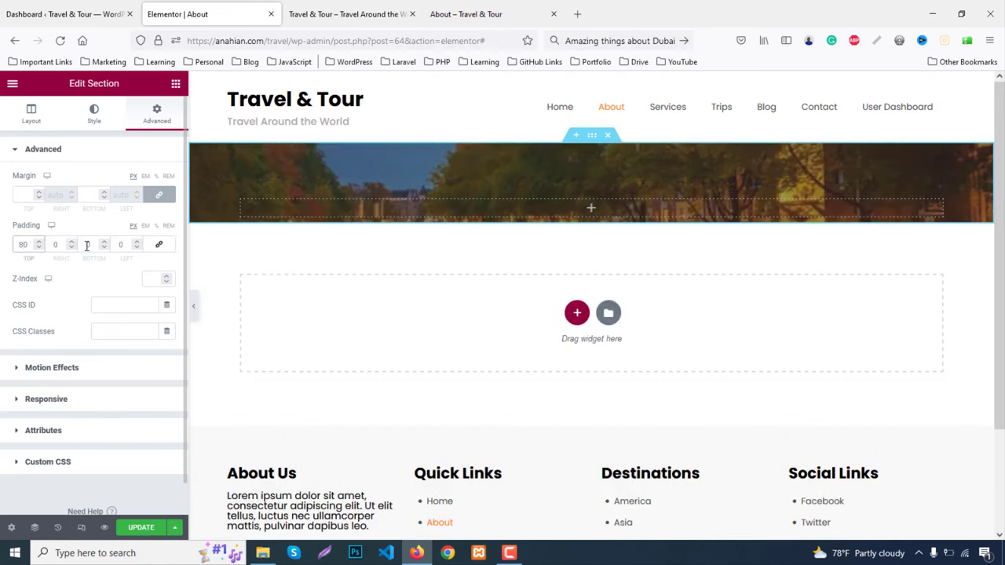
left_click(88, 244)
type("80")
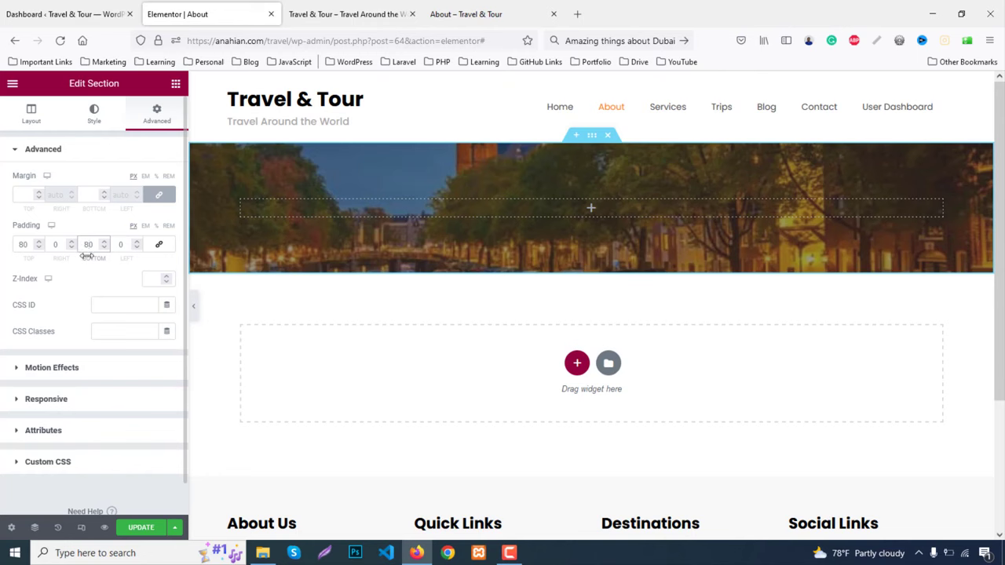
Drop a Heading widget into the banner and replace its placeholder with the About title
left_click(175, 84)
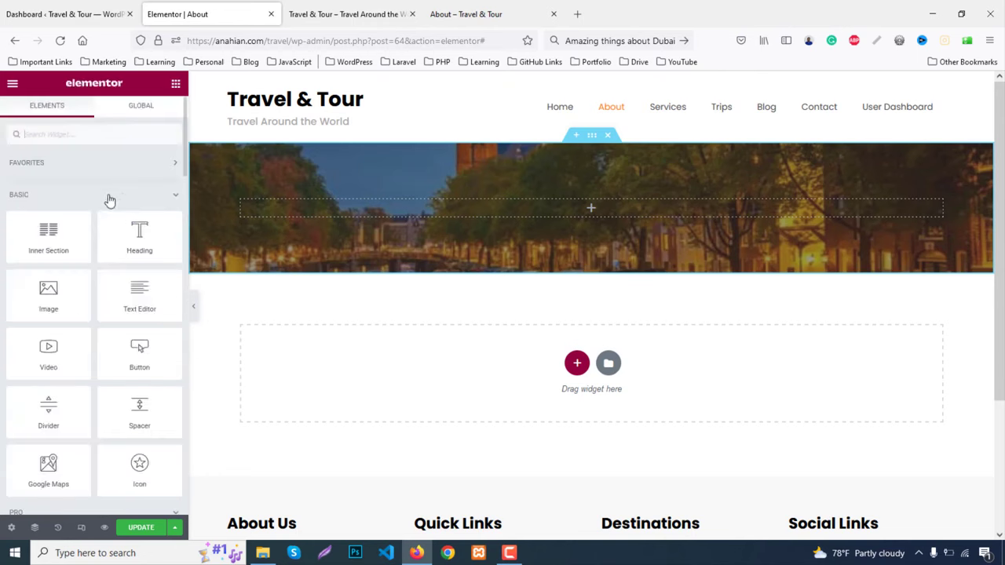
left_click_drag(105, 240, 615, 206)
left_click_drag(119, 197, 23, 189)
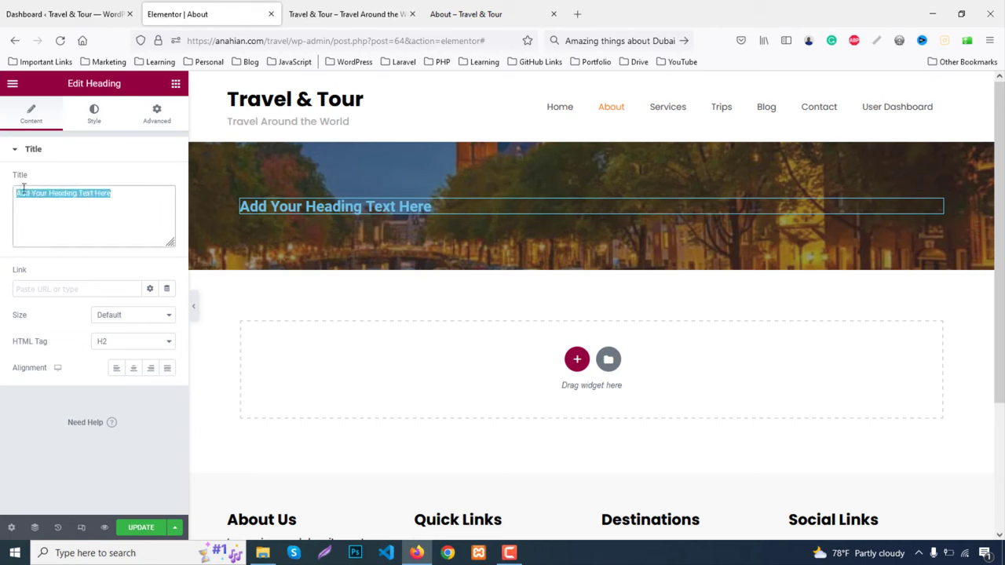
type("About Us")
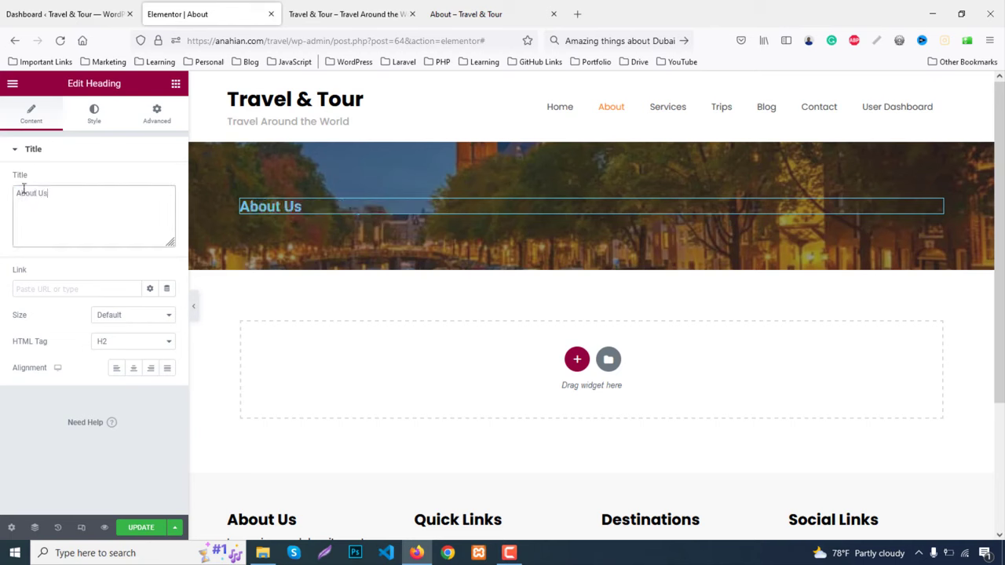
left_click(507, 11)
left_click(119, 11)
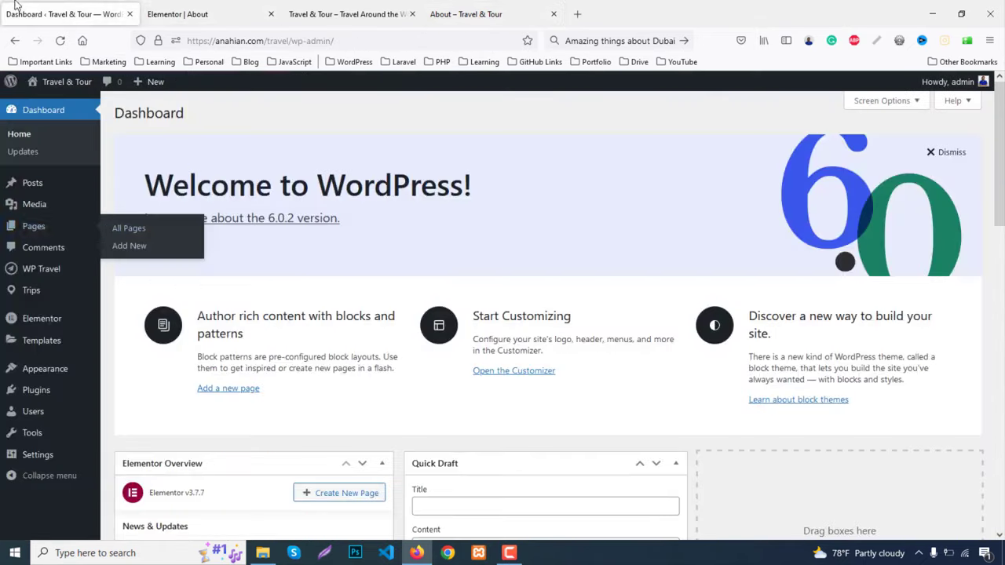
left_click(167, 11)
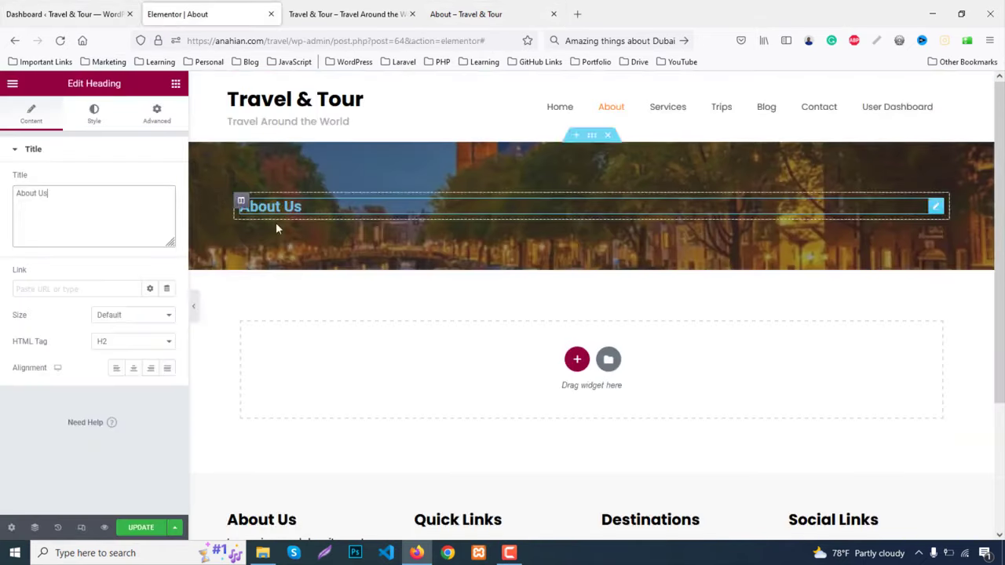
Center the heading and make its text colour white (#FFFFFF)
left_click(132, 369)
left_click(94, 113)
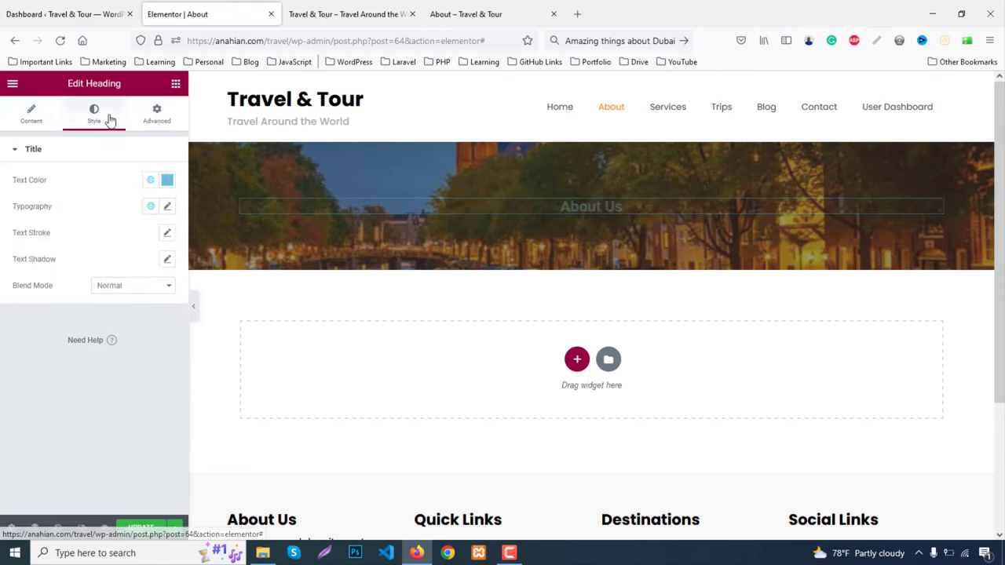
left_click(167, 180)
left_click_drag(90, 310, 2, 217)
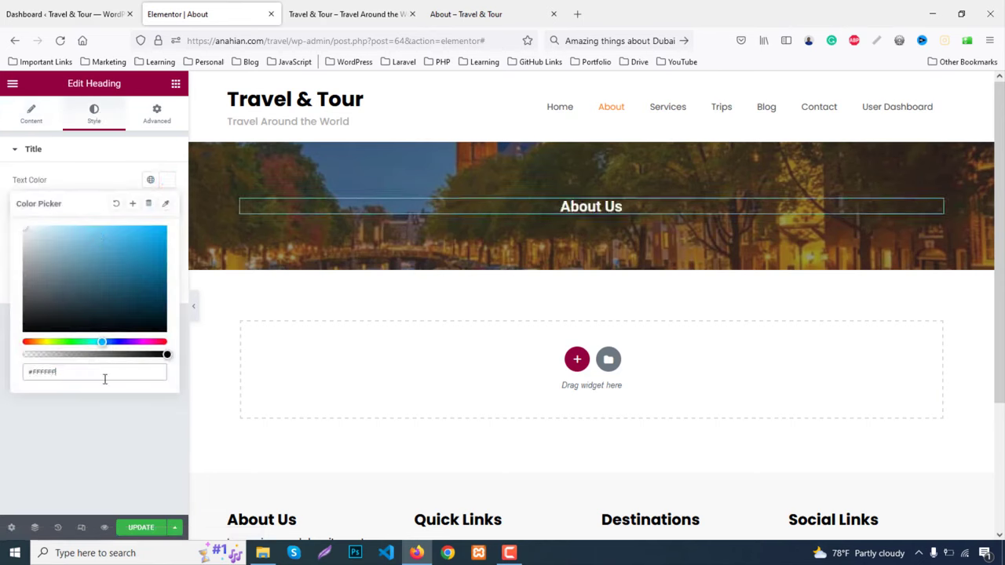
left_click(110, 409)
Raise the heading's typography size to 36 px, comparing against the live page
left_click(166, 206)
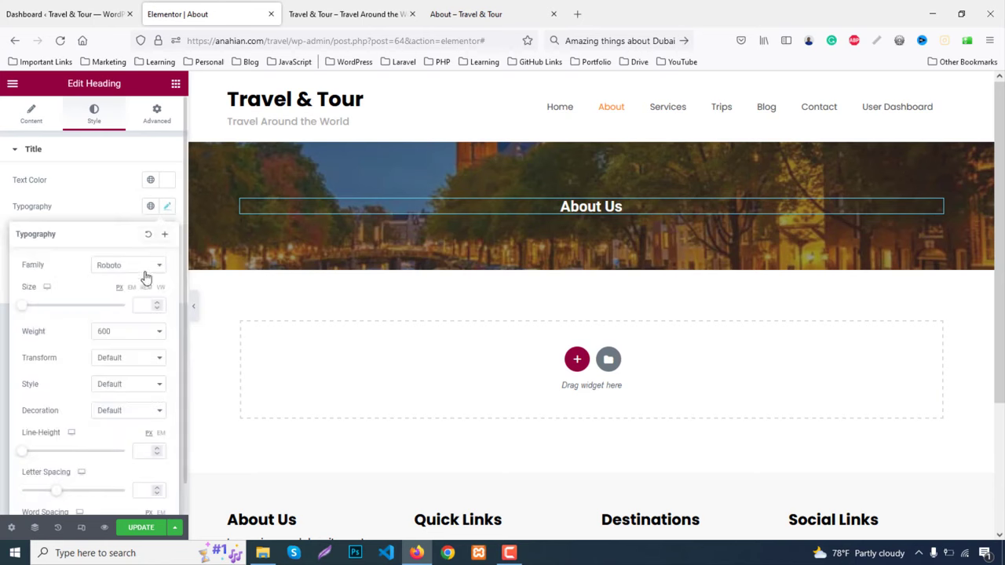
left_click(142, 305)
type("2")
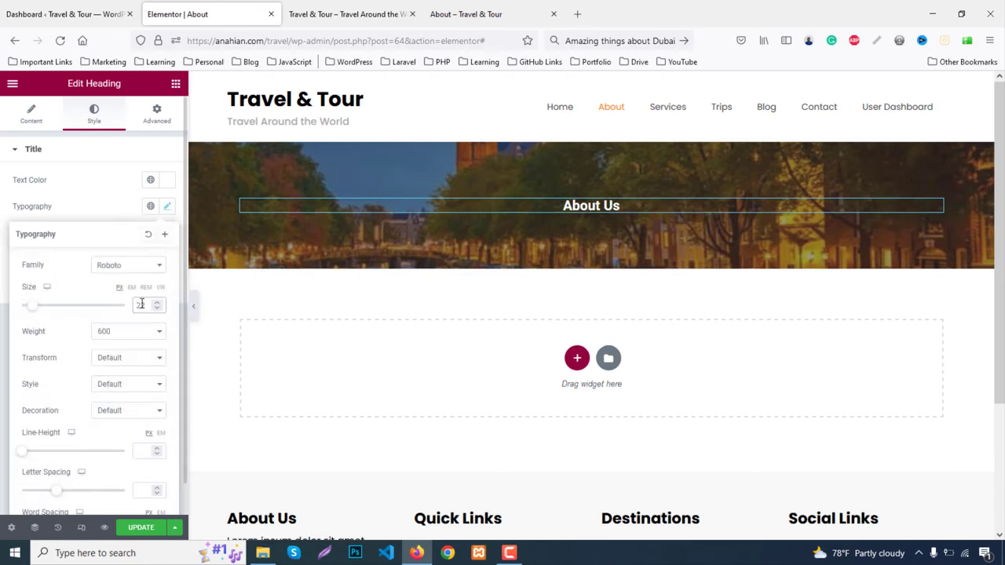
key("Up")
key("Up")
key("Up")
key("Up")
key("Up")
key("Up")
key("Up")
key("Up")
key("Up")
key("Up")
key("Up")
key("Up")
key("Up")
key("Up")
key("Up")
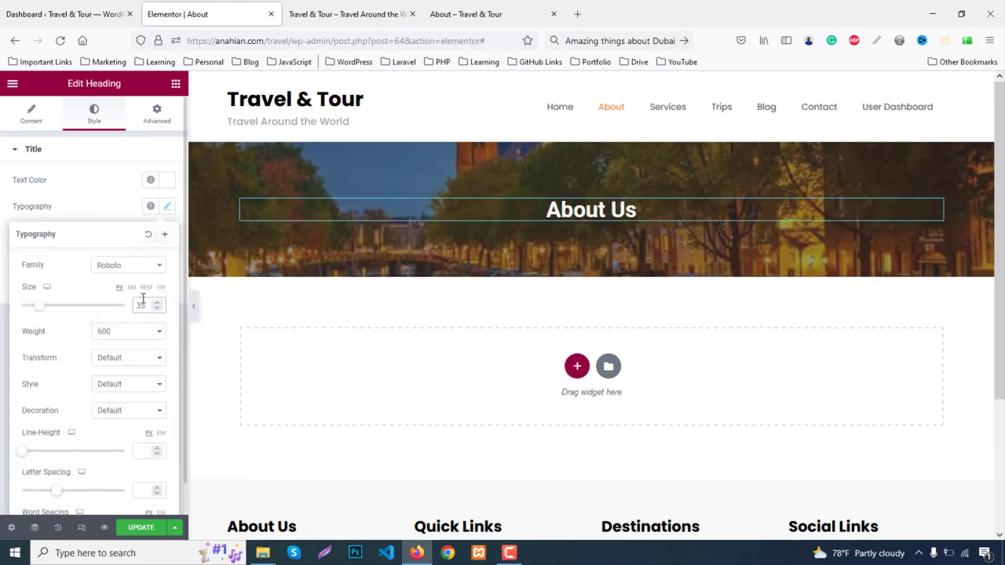
key("Up")
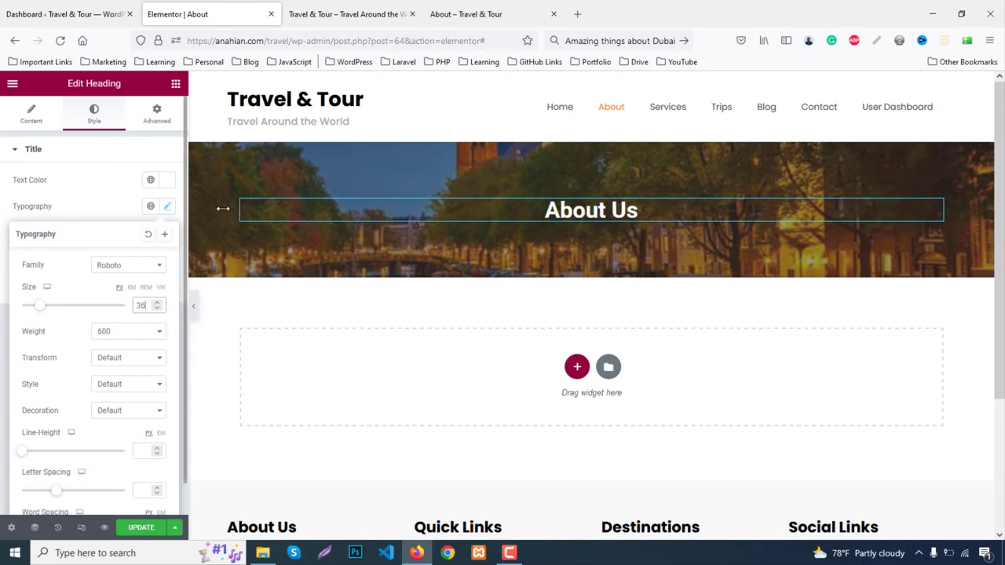
left_click(502, 11)
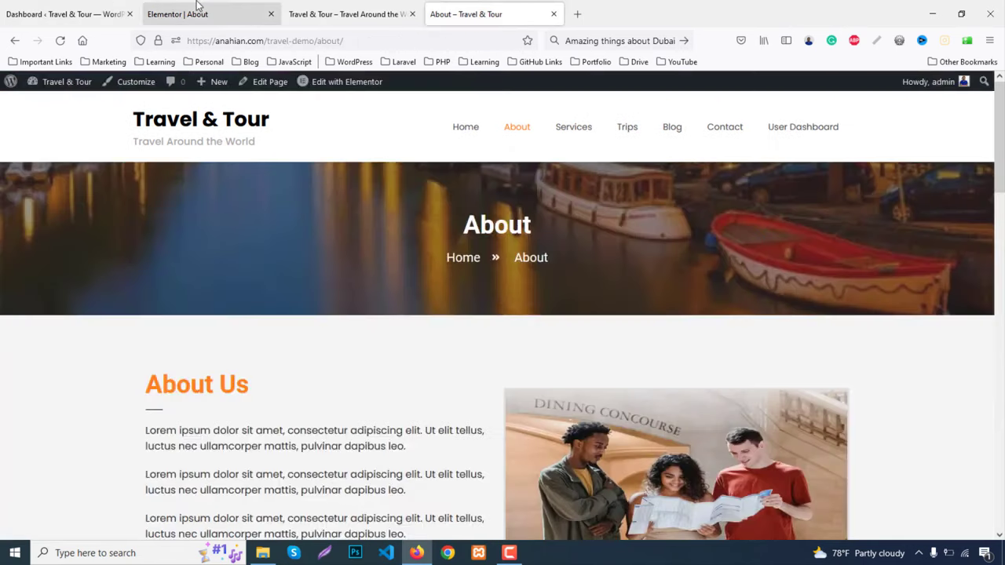
left_click(177, 13)
Trim the heading text to 'About' and increase its size to 50 px
left_click(658, 208)
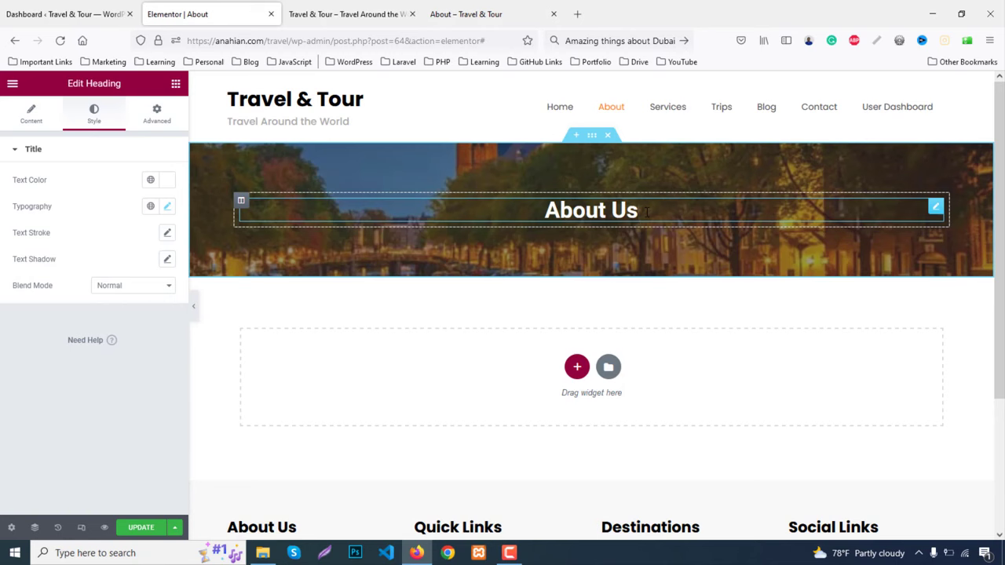
key("BackSpace")
key("BackSpace")
key("BackSpace")
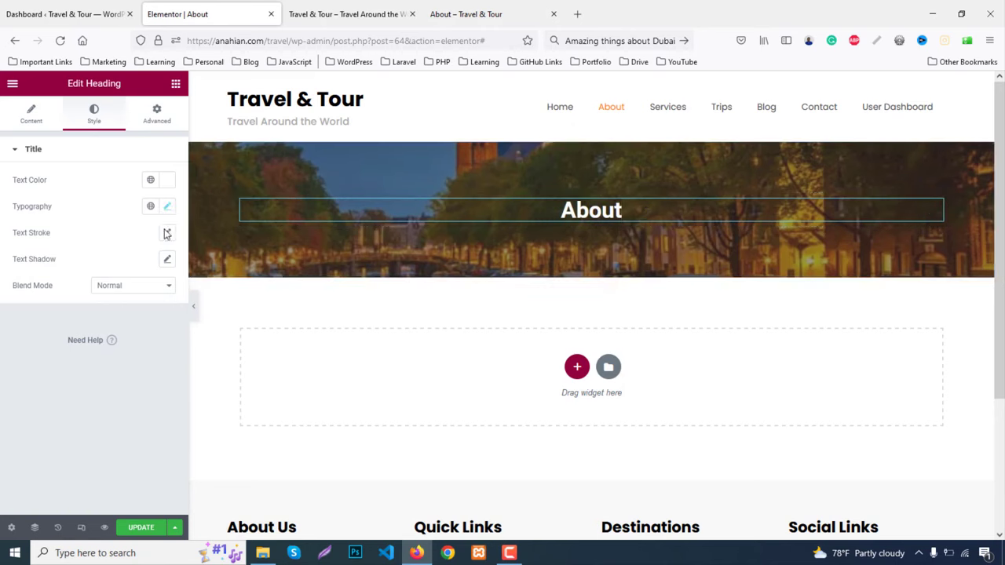
left_click(167, 205)
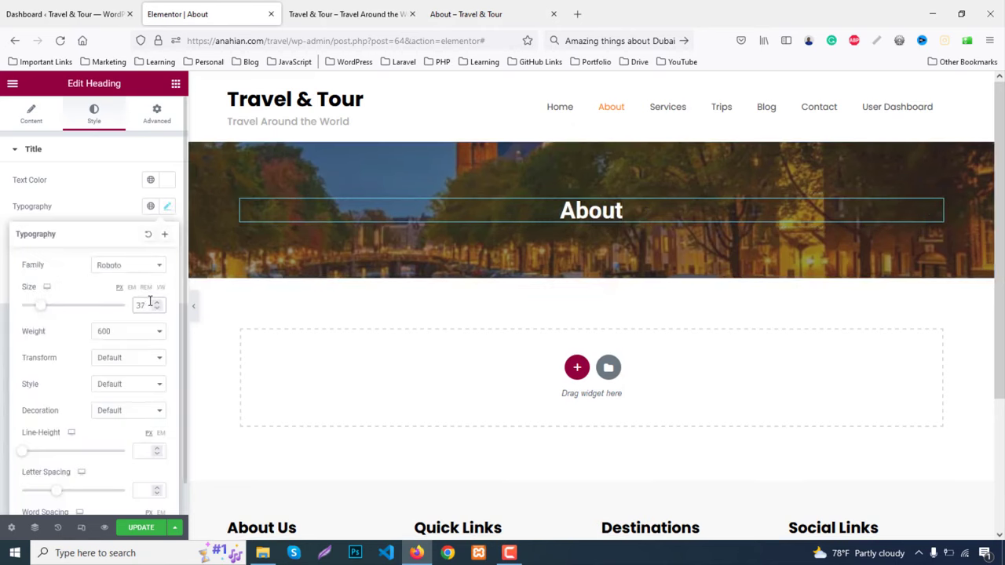
left_click(157, 302)
left_click(159, 306)
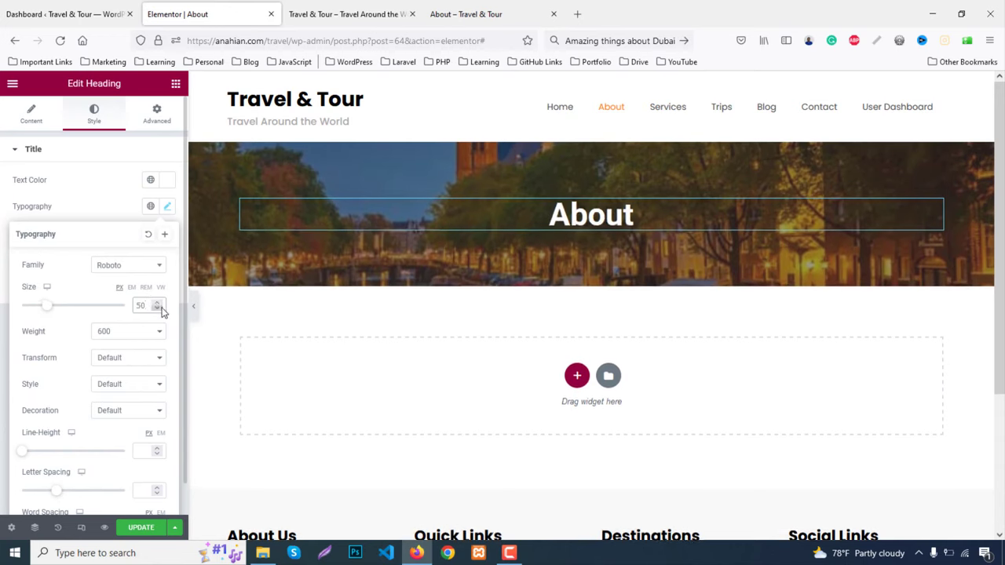
left_click(159, 305)
left_click(160, 305)
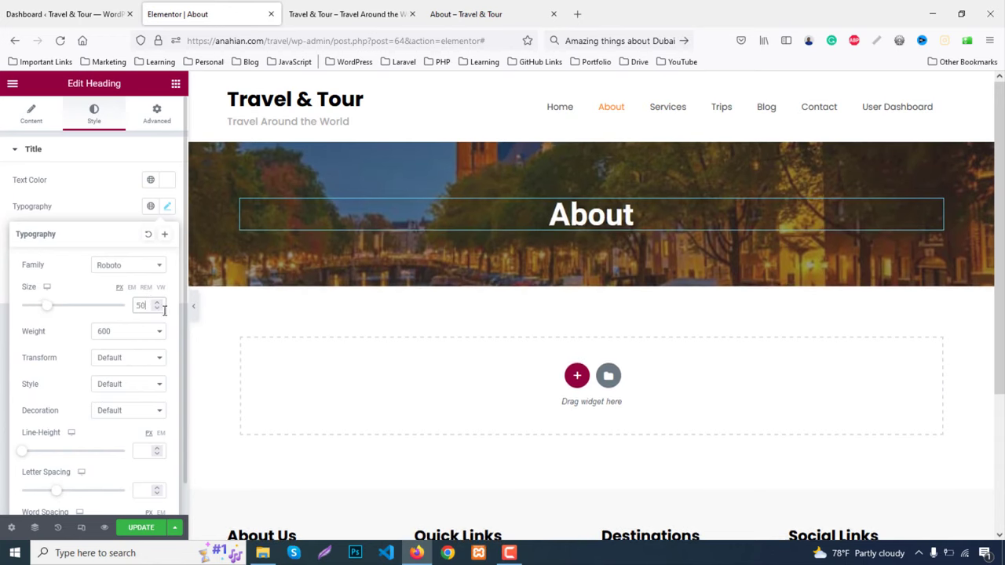
left_click(178, 85)
Place an Icon List under the heading with a first item 'Home' and no icon
type("list")
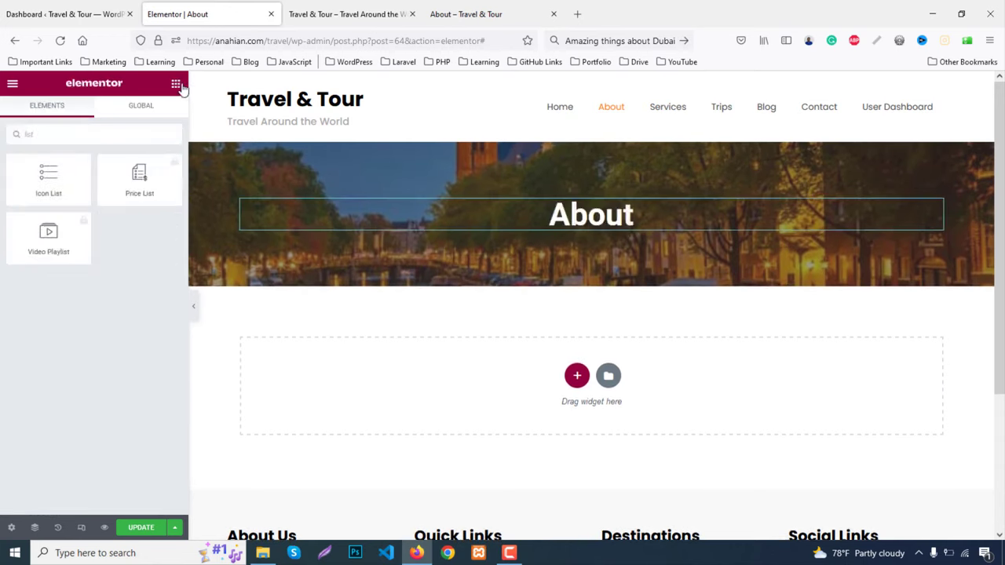
left_click_drag(49, 179, 626, 297)
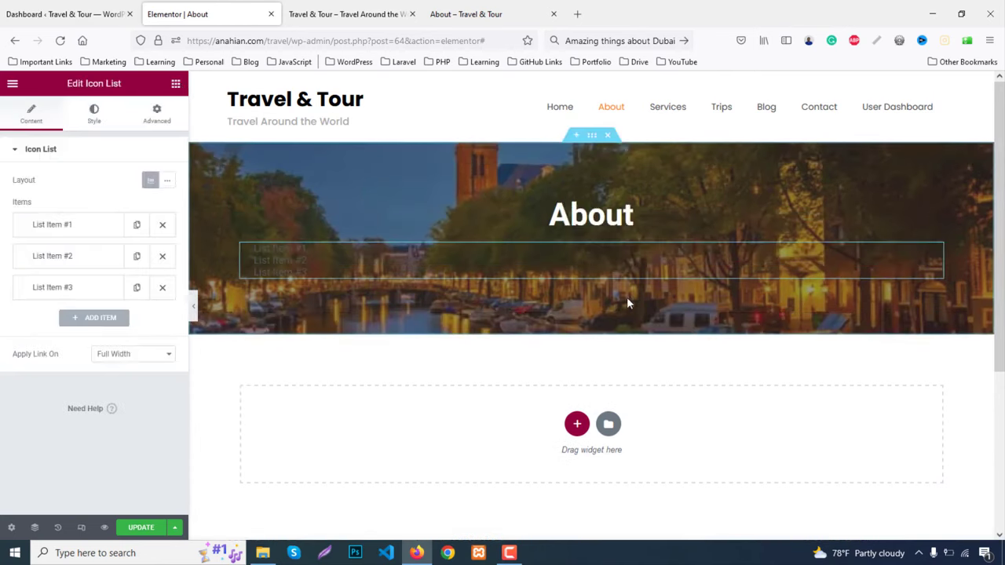
left_click(47, 226)
left_click_drag(92, 267, 2, 287)
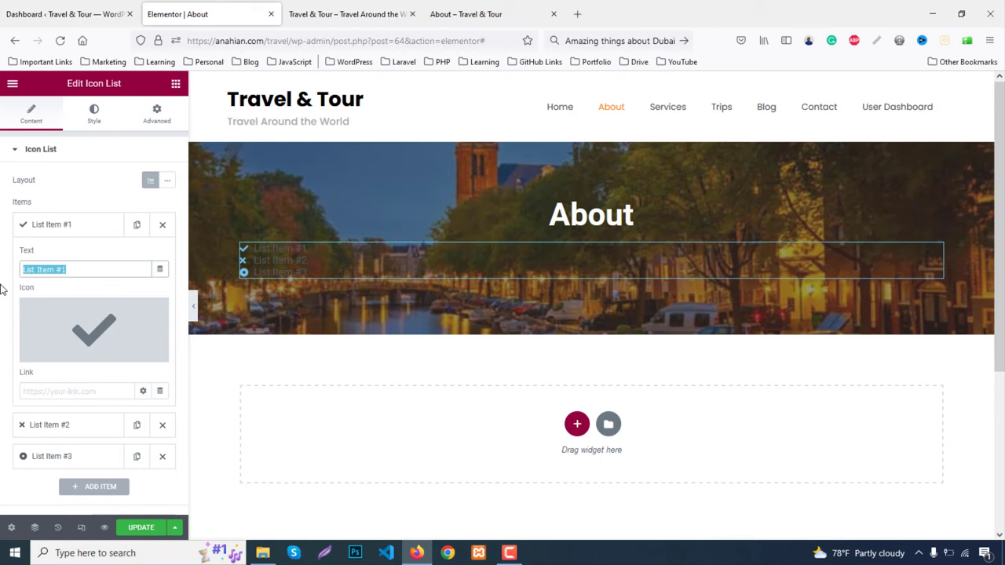
type("Home")
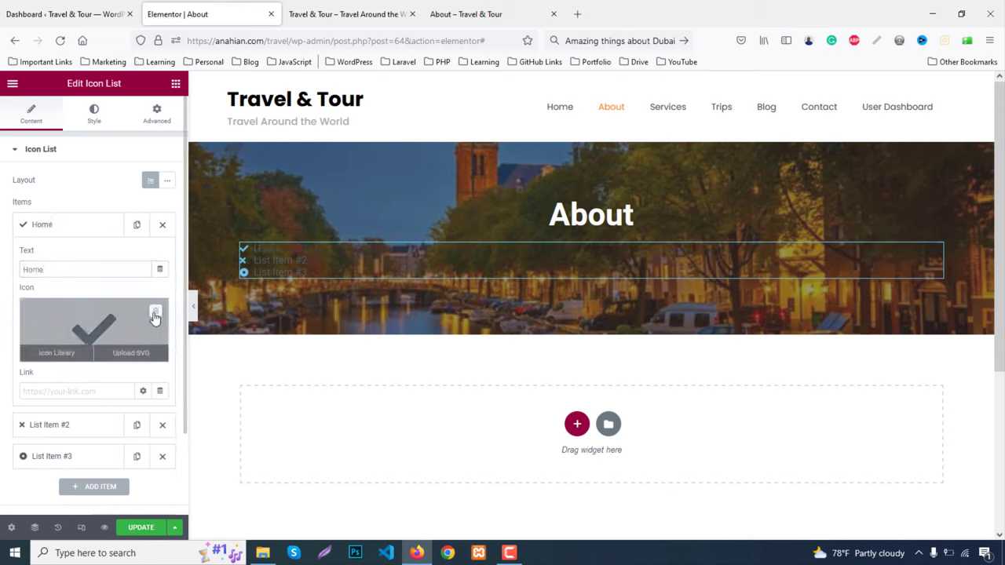
left_click(155, 312)
left_click(49, 227)
Give the second item the angle-double-right icon and no text
left_click(62, 259)
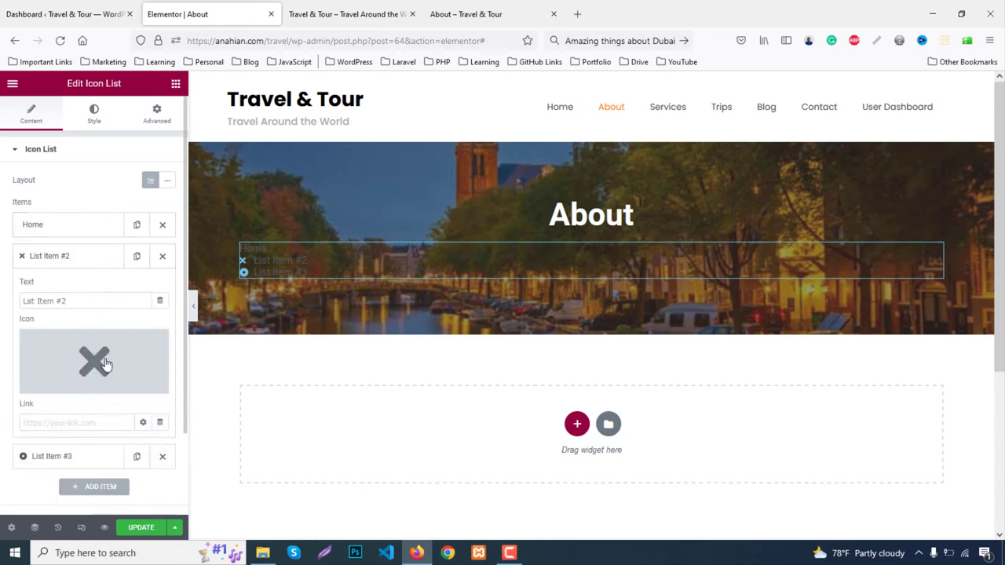
left_click(110, 361)
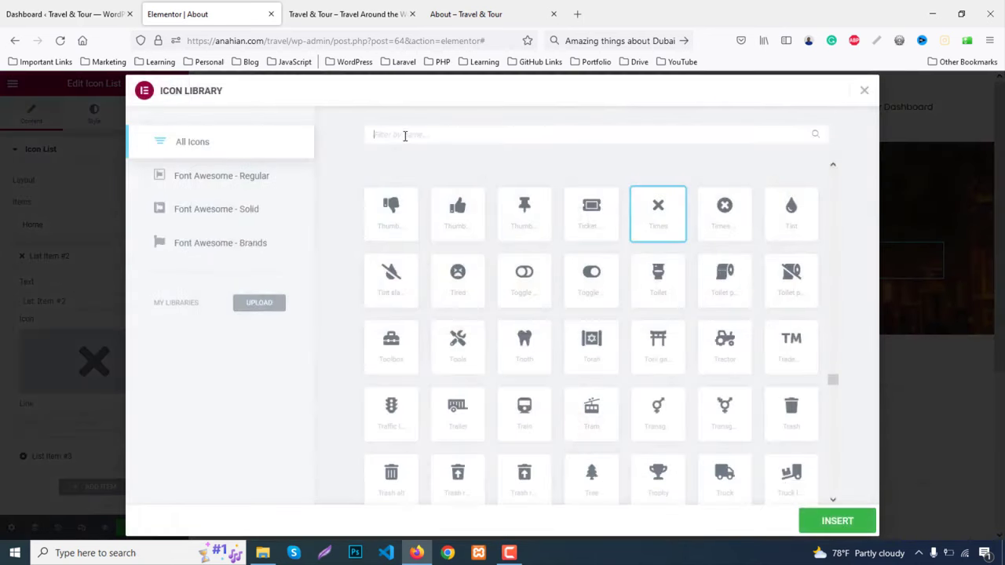
type("angle")
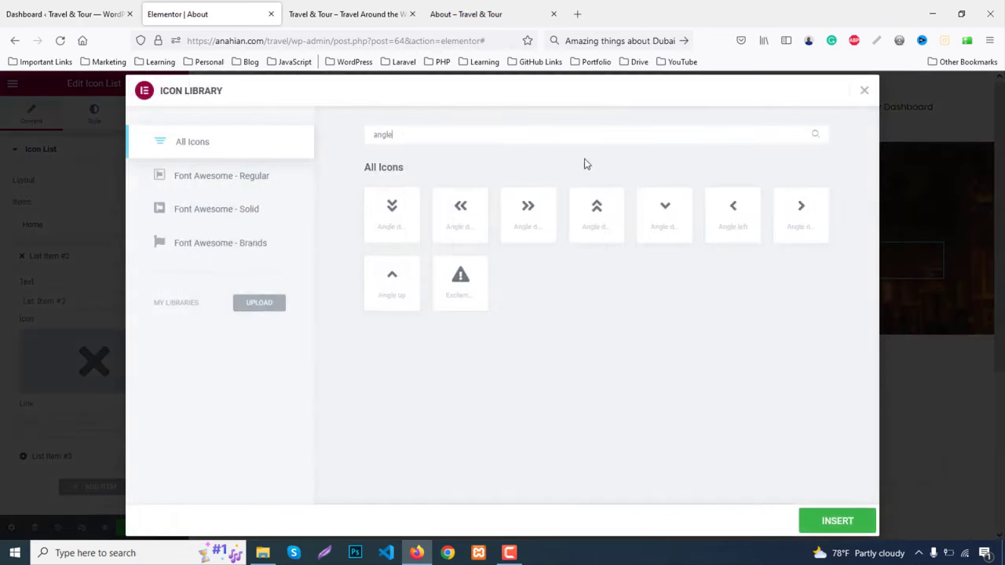
left_click(527, 217)
left_click(819, 515)
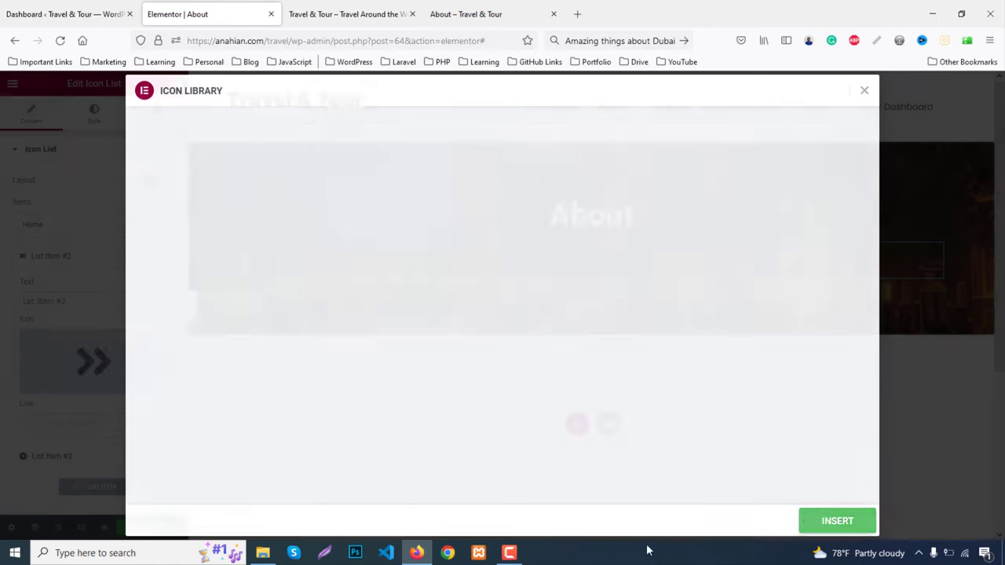
left_click_drag(83, 301, 3, 295)
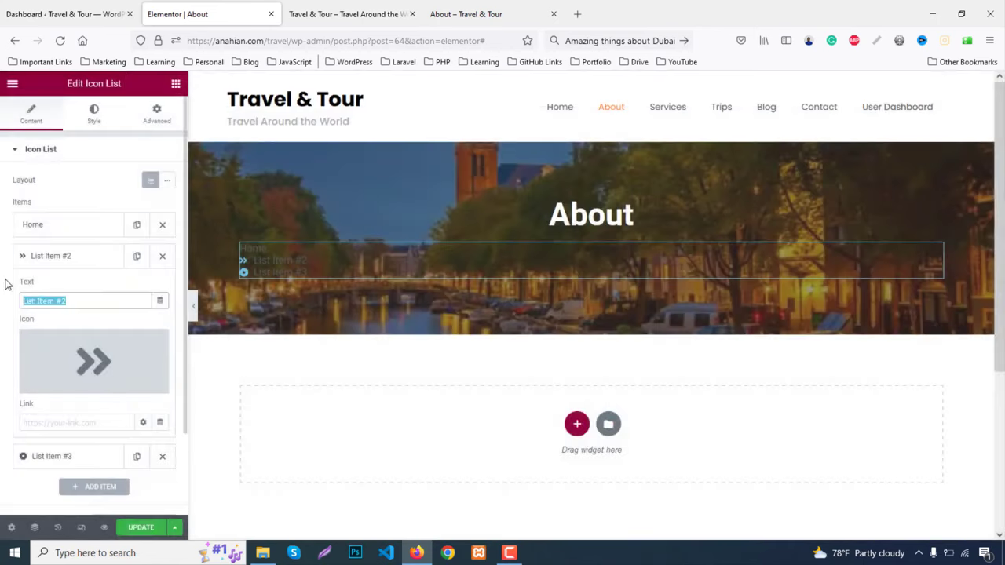
key("BackSpace")
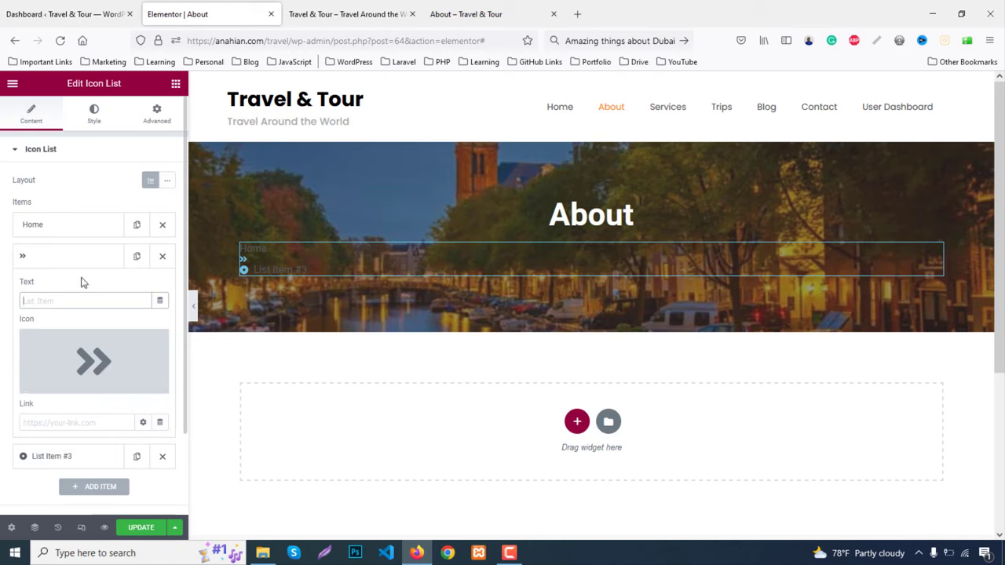
left_click(52, 258)
Set the third item to 'About' without an icon and lay the list out inline
left_click(54, 294)
left_click_drag(90, 335, 7, 327)
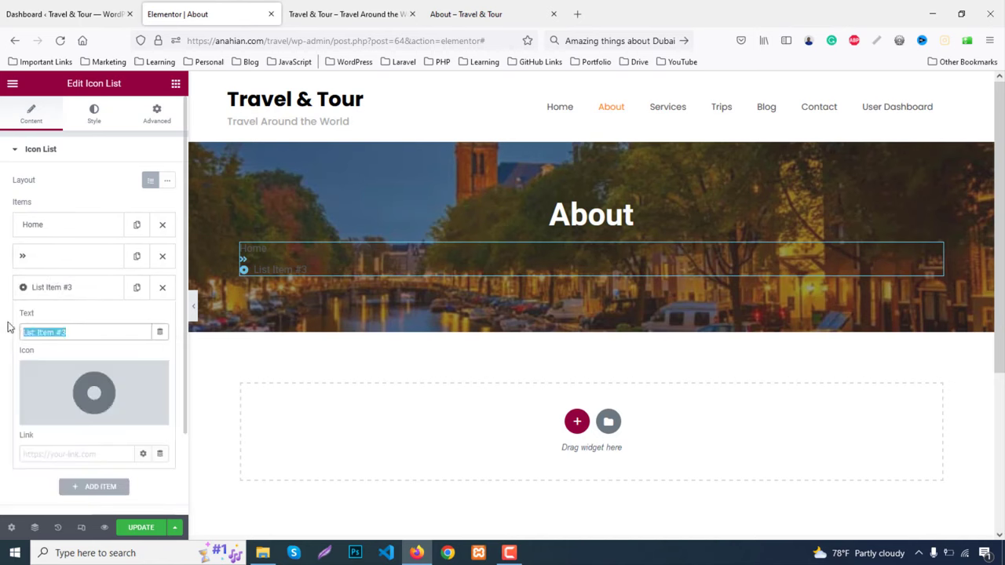
type("Abou")
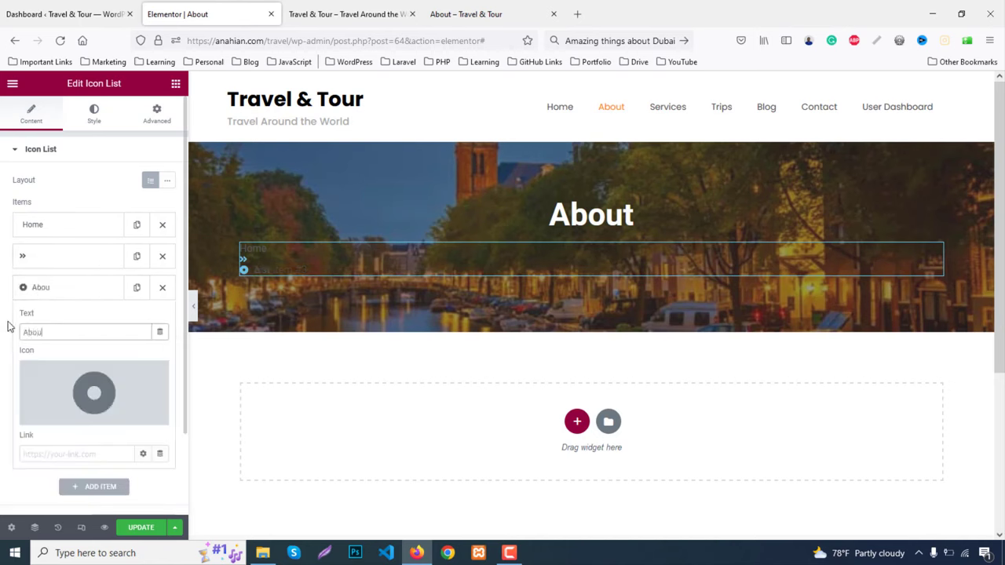
type("t")
left_click(154, 379)
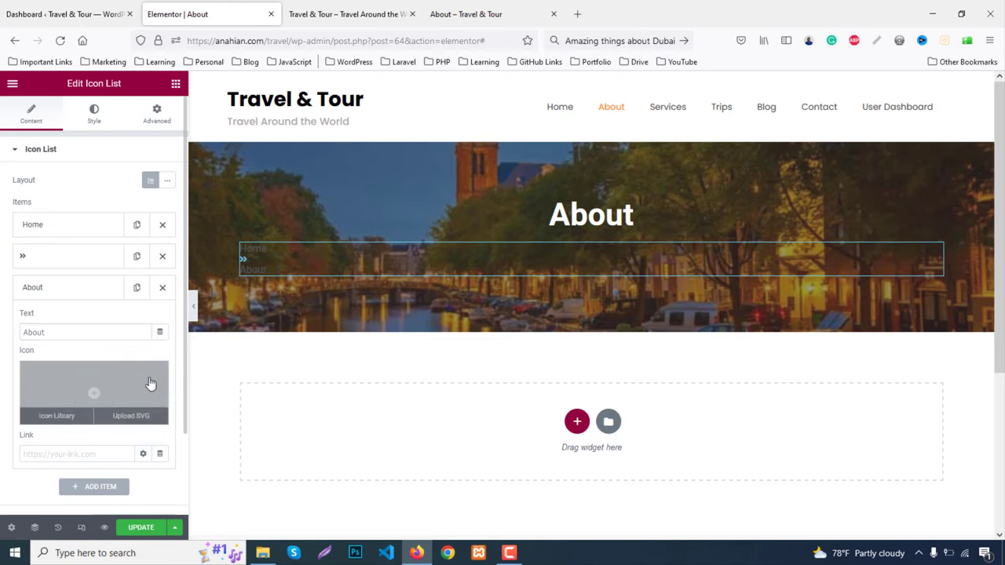
left_click(165, 185)
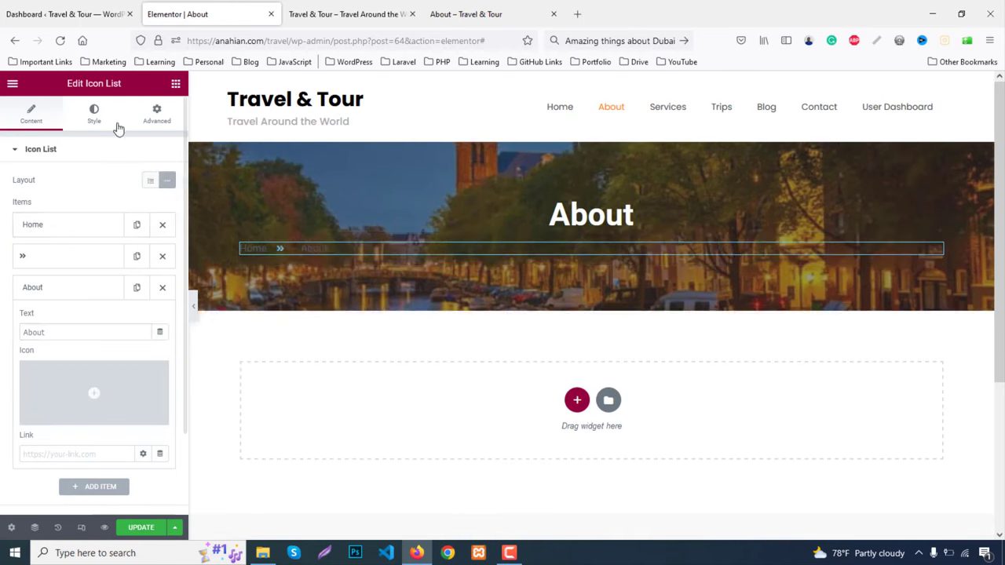
Center the Home » About list and set its text colour to white (#FFFFFF)
left_click(96, 114)
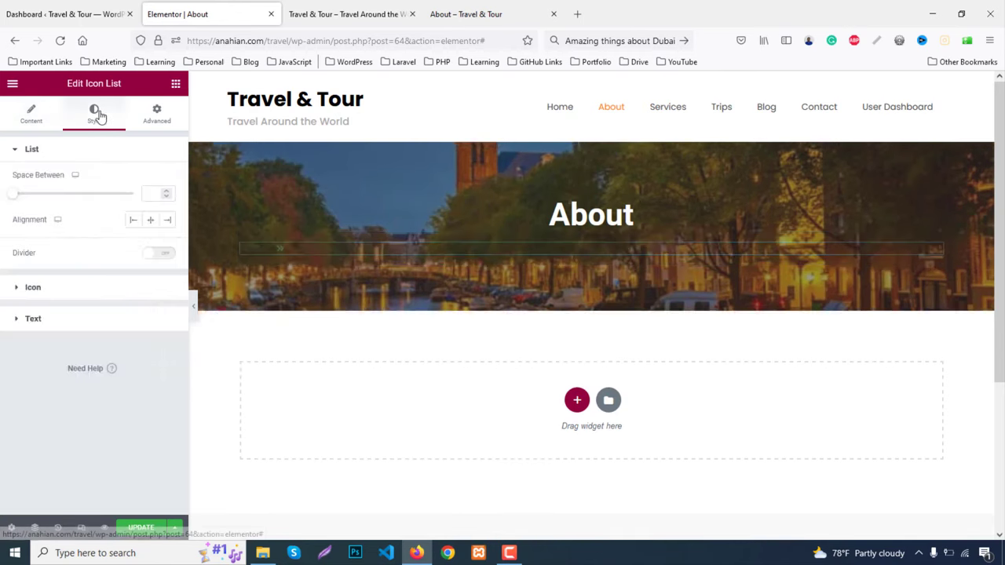
left_click(152, 220)
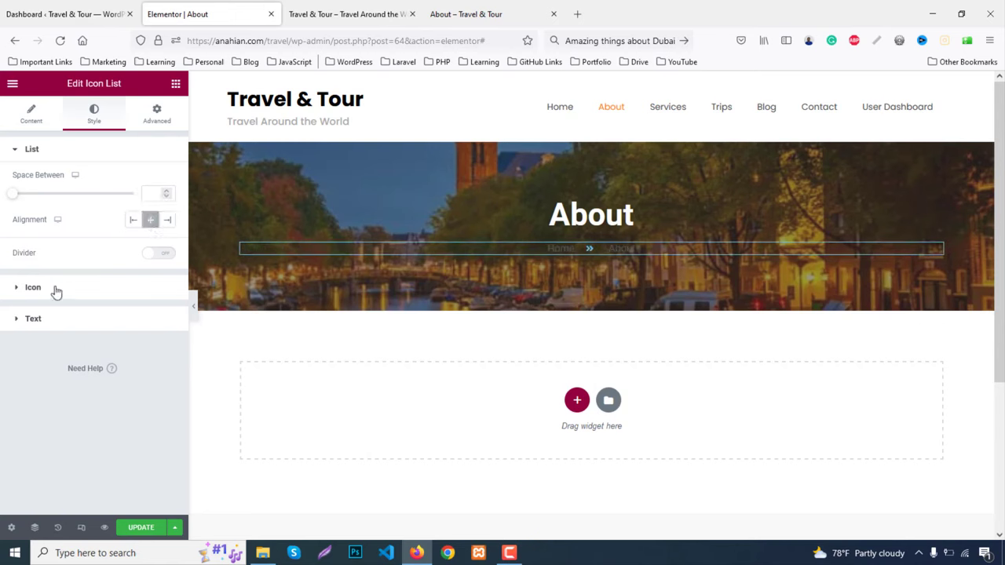
left_click(56, 290)
left_click(168, 211)
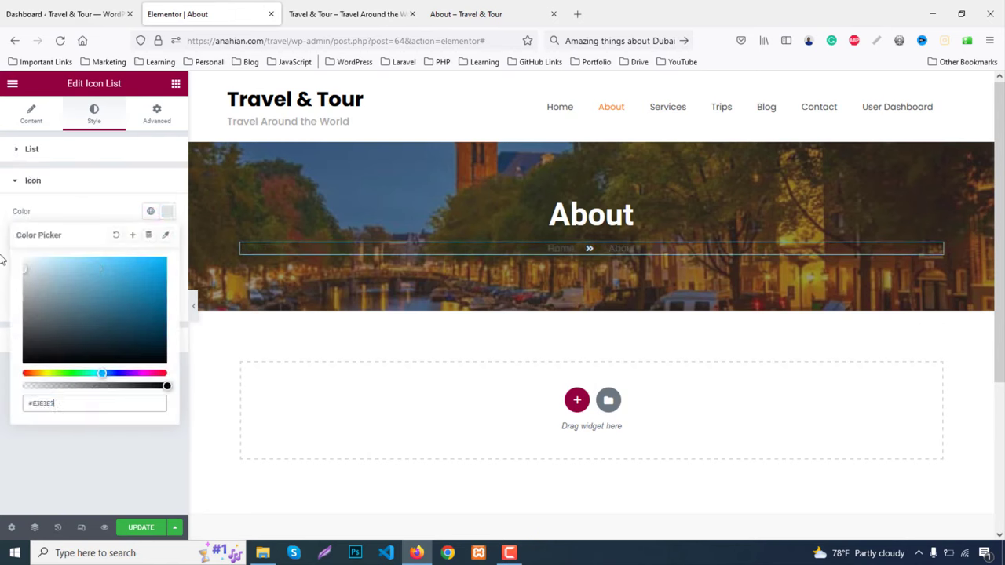
left_click(167, 211)
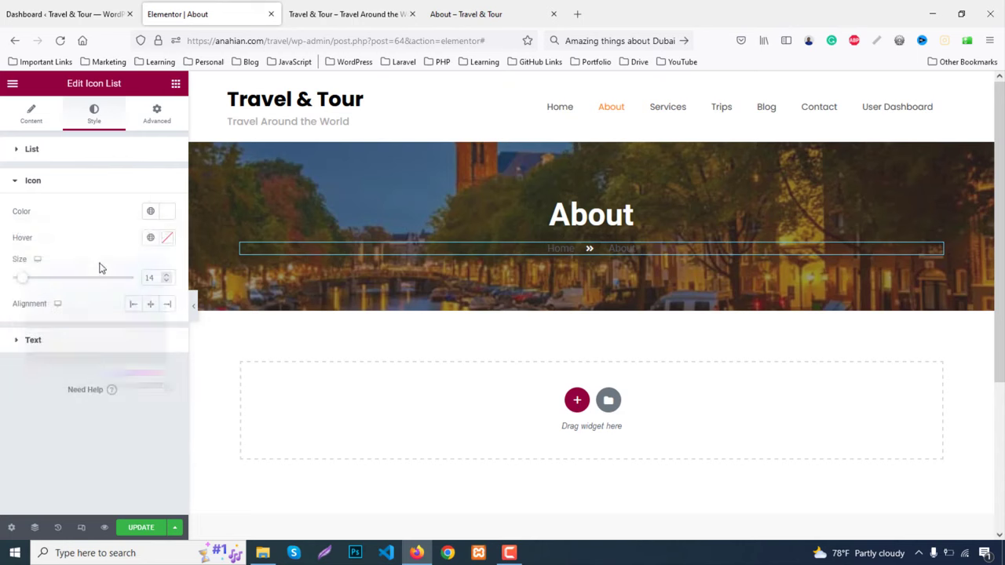
left_click(41, 343)
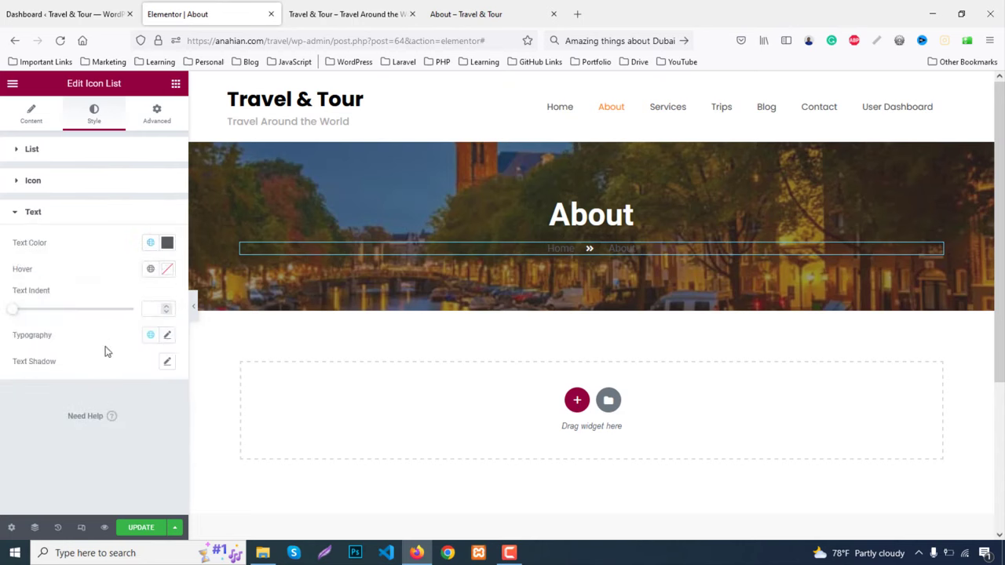
left_click(167, 243)
left_click_drag(102, 336, 2, 285)
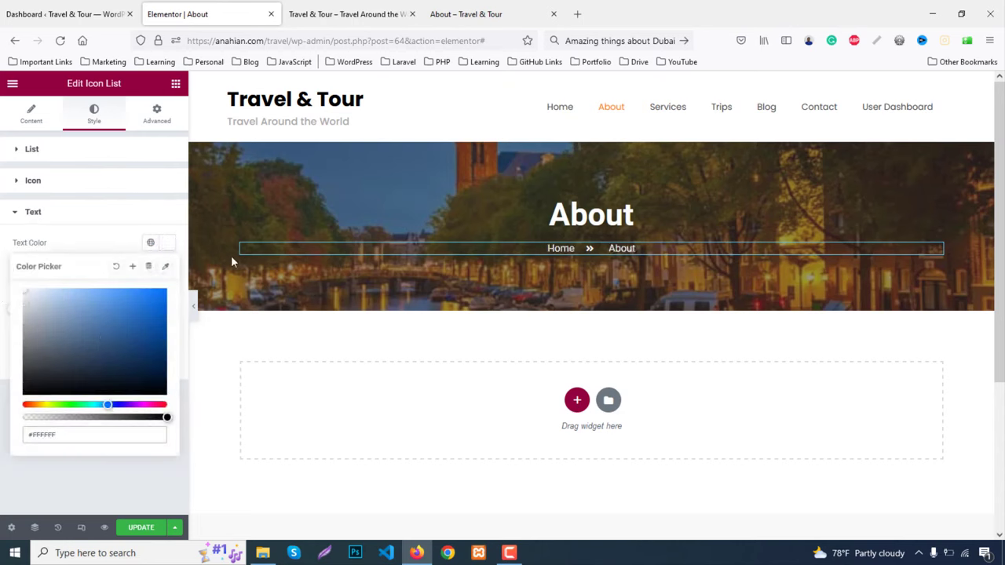
left_click(167, 243)
left_click(167, 242)
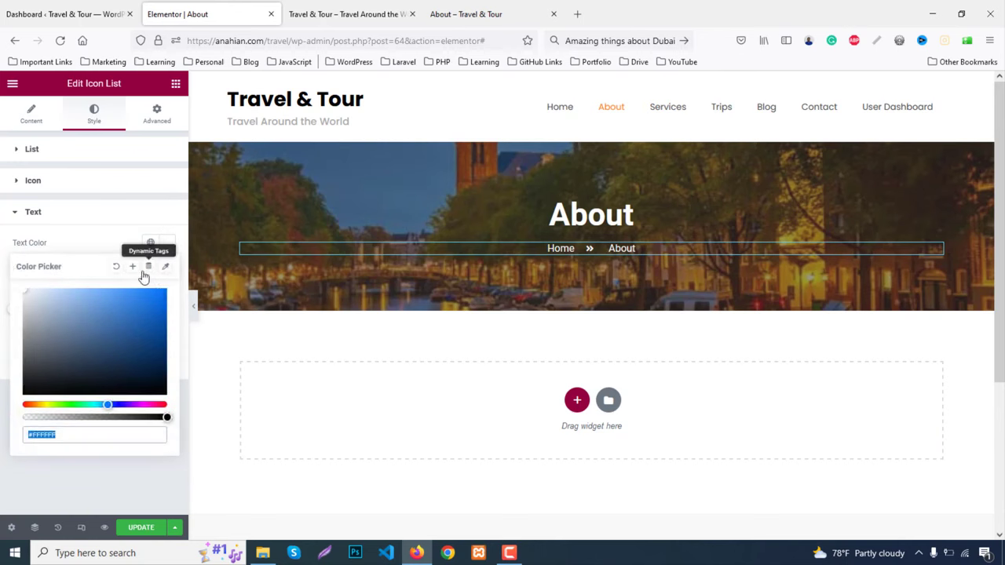
left_click(166, 246)
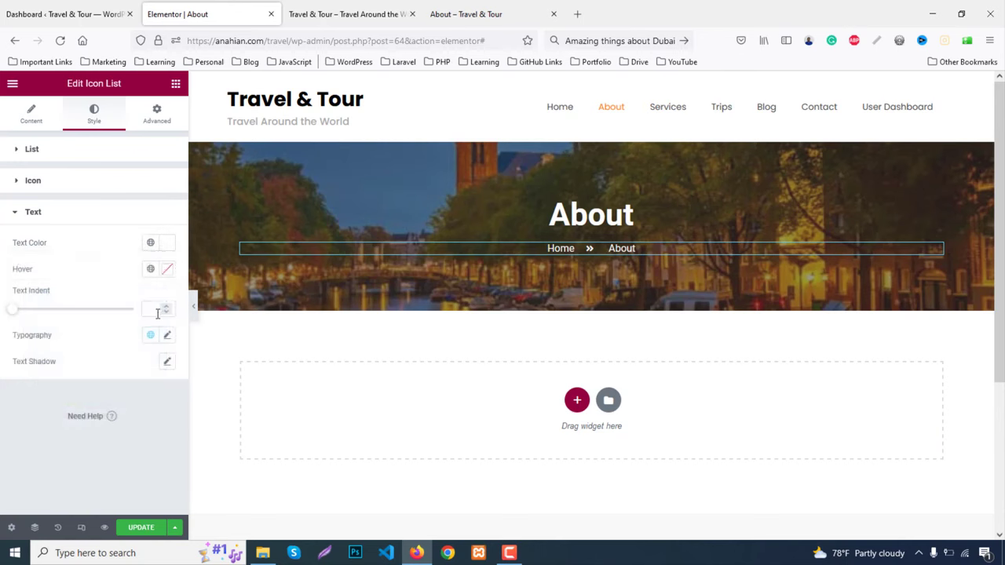
Enlarge the breadcrumb text typography size to 22 px
left_click(166, 335)
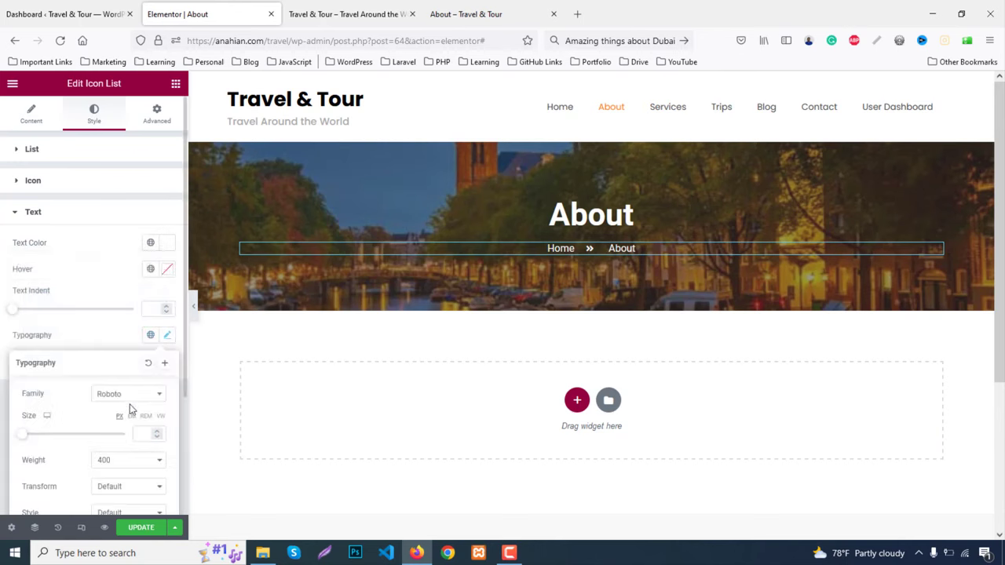
type("18")
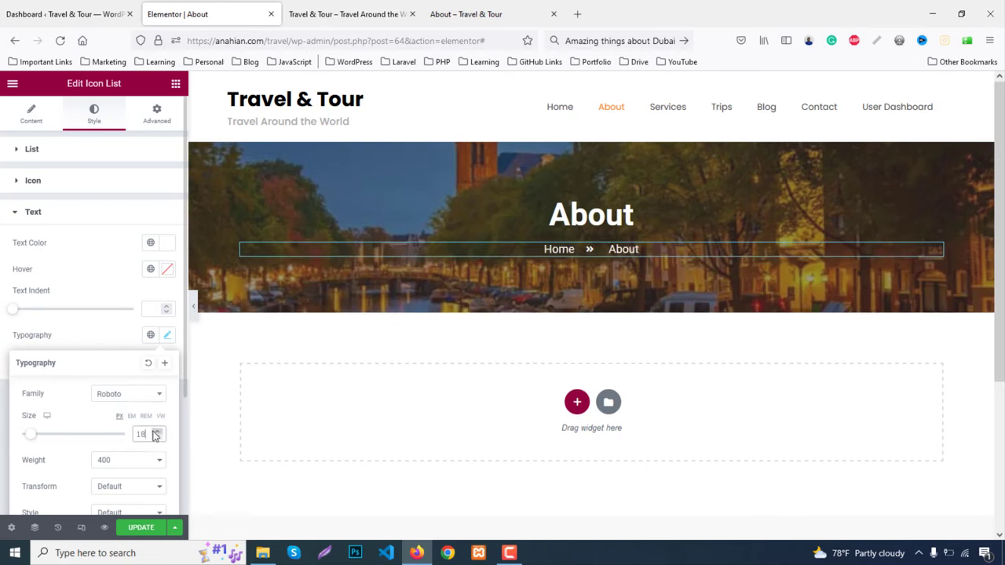
left_click(157, 430)
left_click(157, 430)
left_click(157, 430)
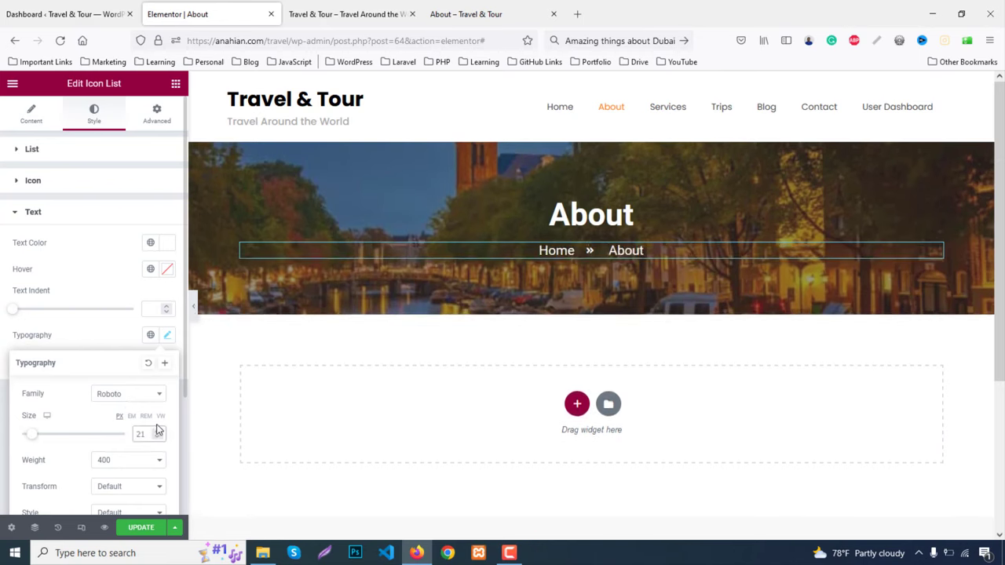
key("Up")
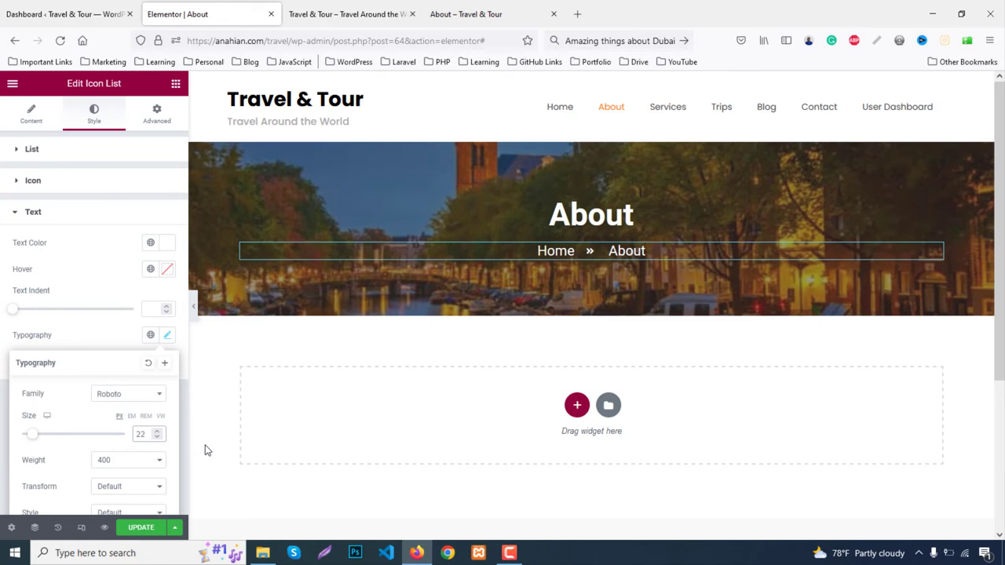
Check the live page, then add a two-column section below the banner
left_click(479, 11)
scroll(563, 236, "down", 2)
scroll(564, 236, "down", 3)
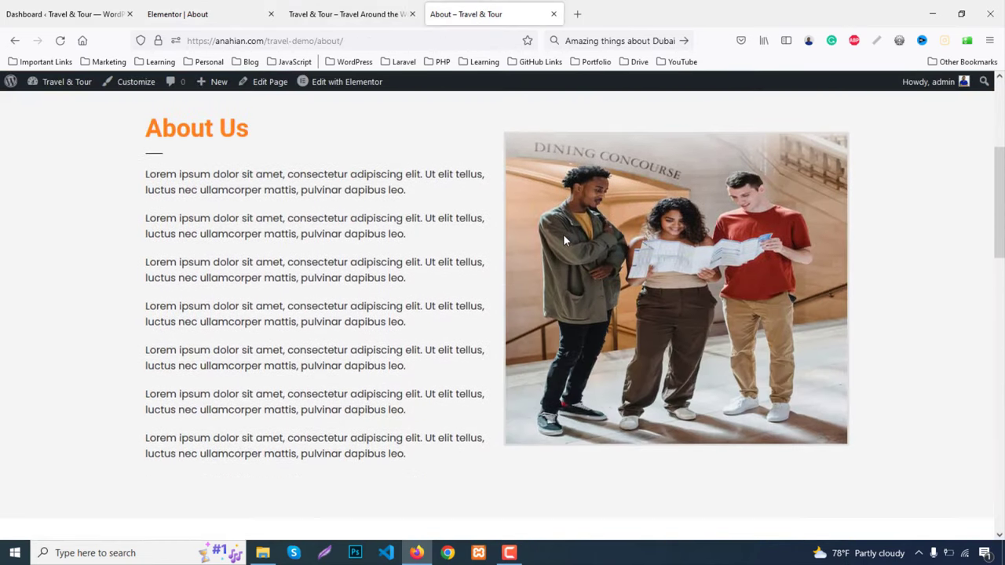
scroll(400, 267, "down", 2)
scroll(403, 274, "up", 3)
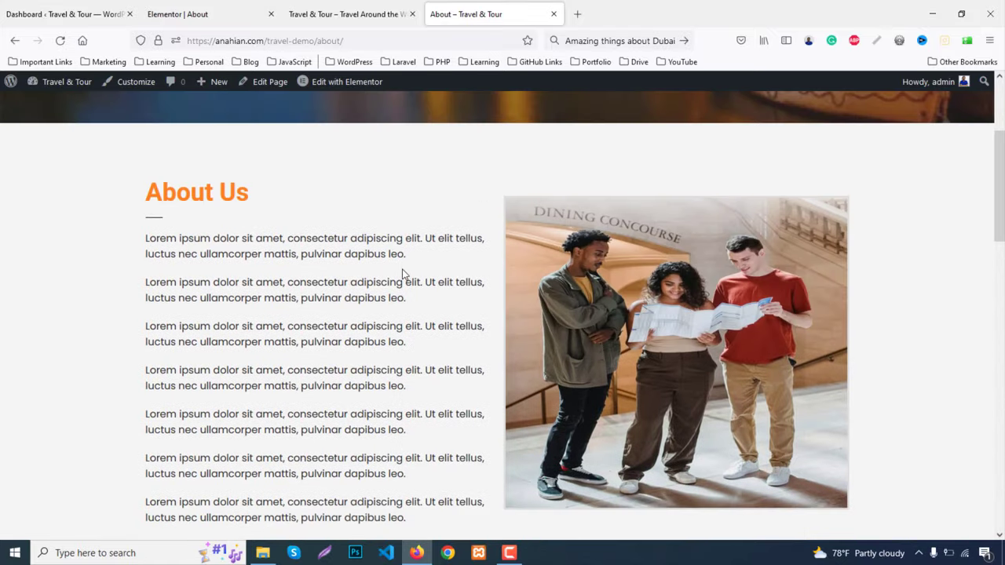
left_click(190, 7)
scroll(585, 373, "down", 2)
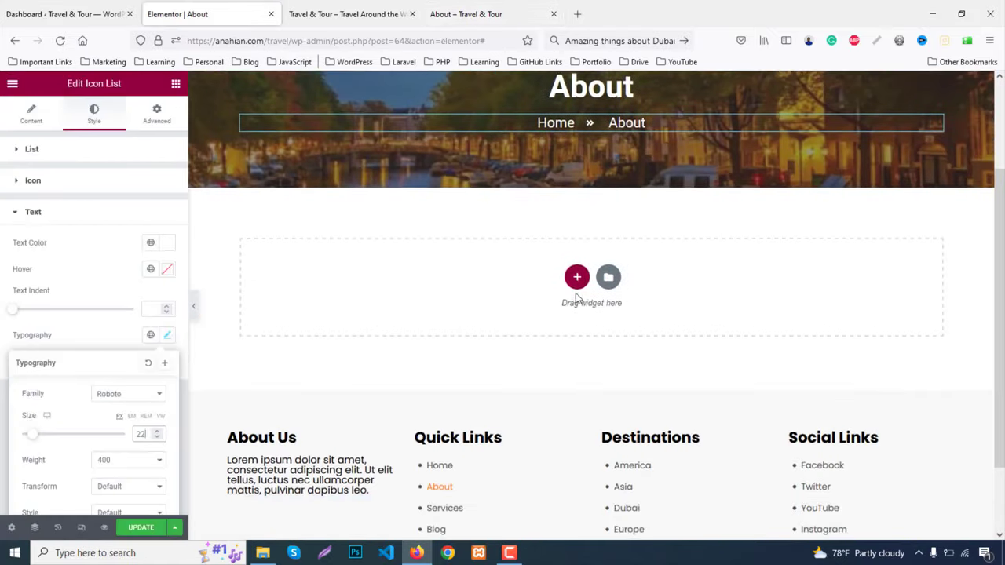
left_click(577, 277)
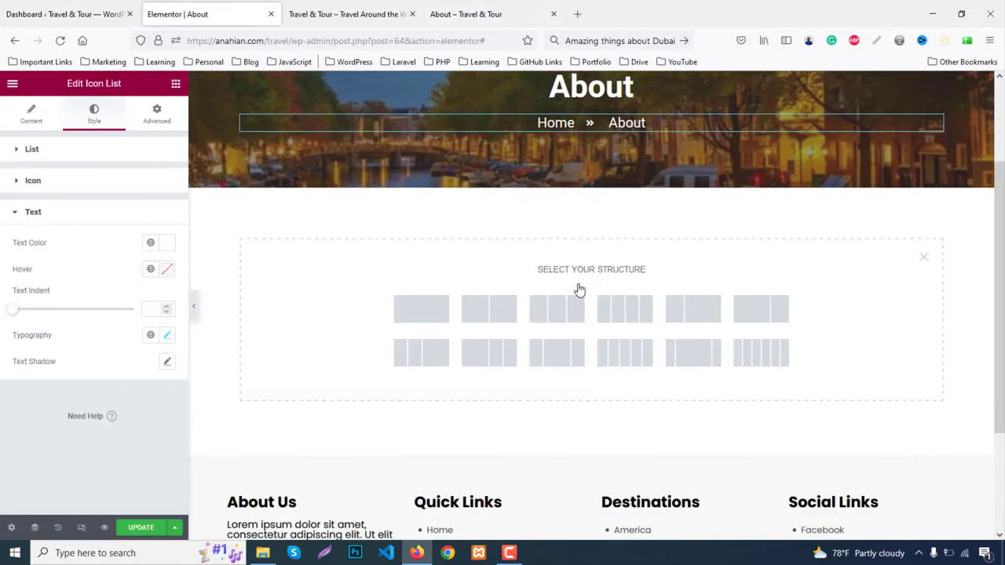
left_click(487, 314)
Unlink the section padding and set top and bottom to 60 px
left_click(161, 118)
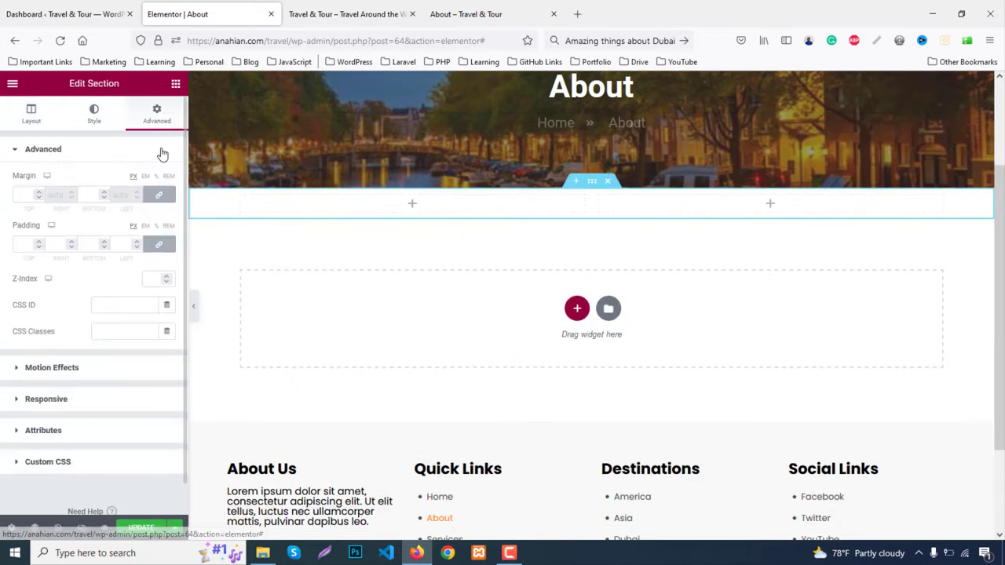
left_click(158, 244)
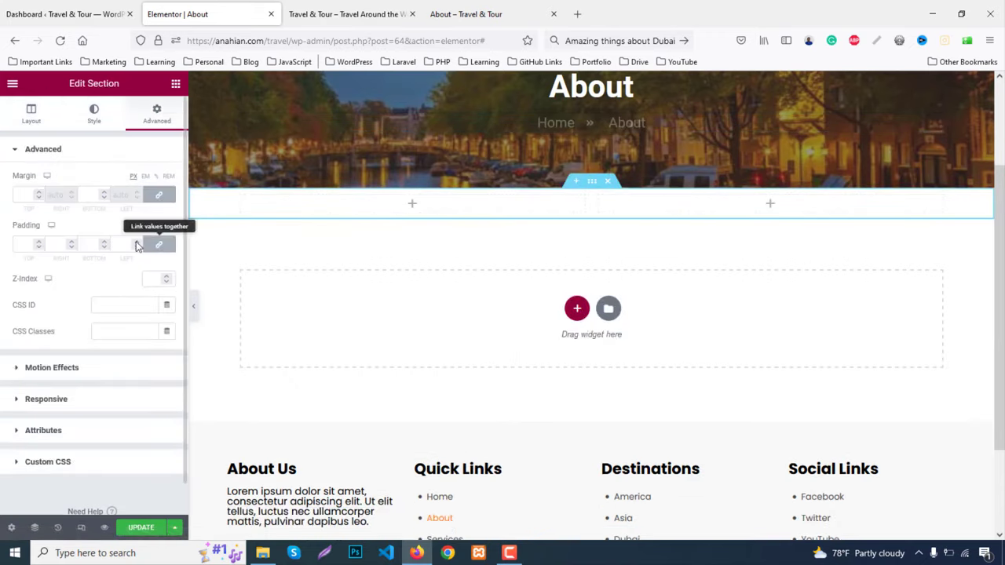
left_click(33, 243)
type("60")
left_click(87, 244)
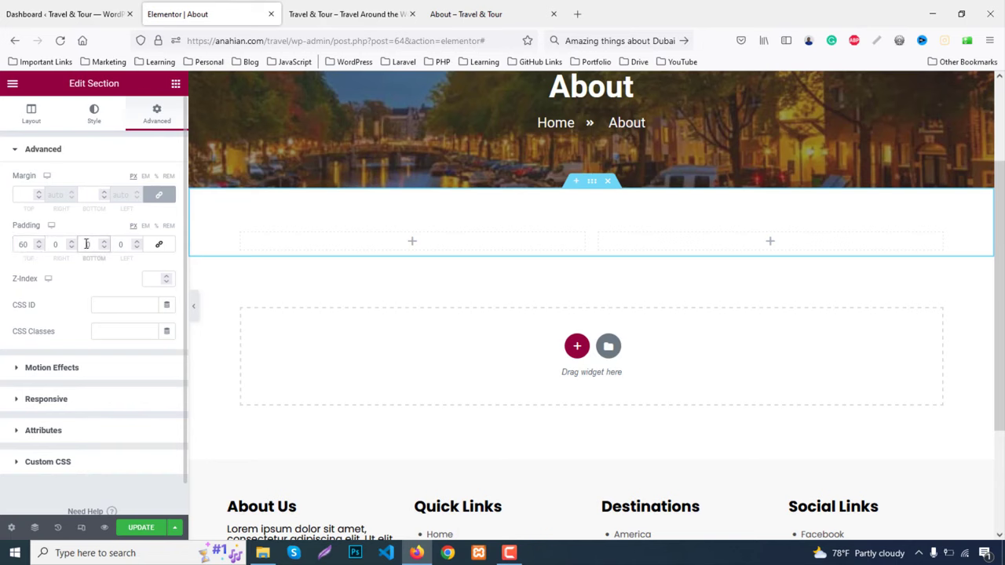
type("60")
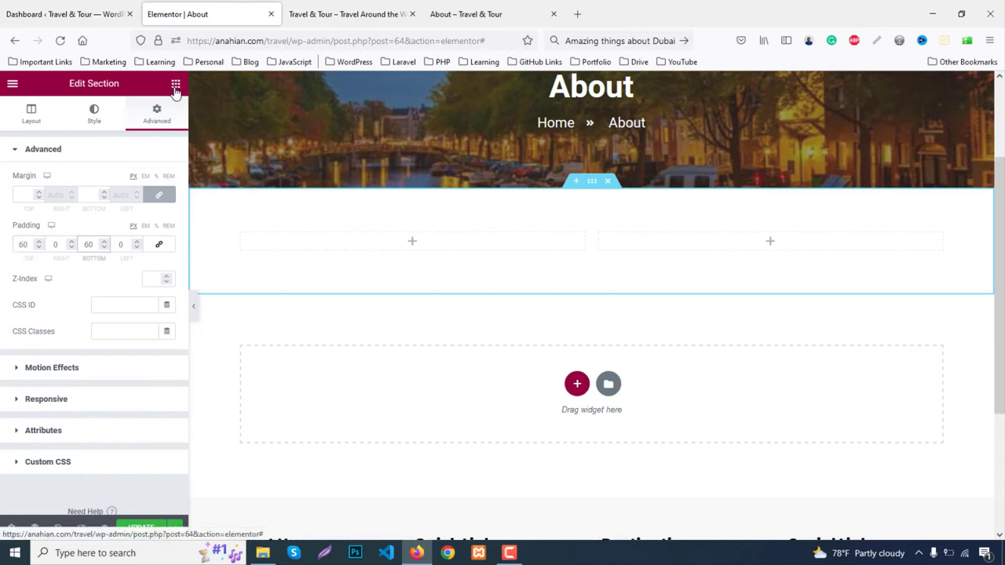
Add a Heading widget titled 'About Us' to the left column
left_click(175, 83)
left_click_drag(139, 234, 408, 240)
left_click_drag(124, 196, 2, 191)
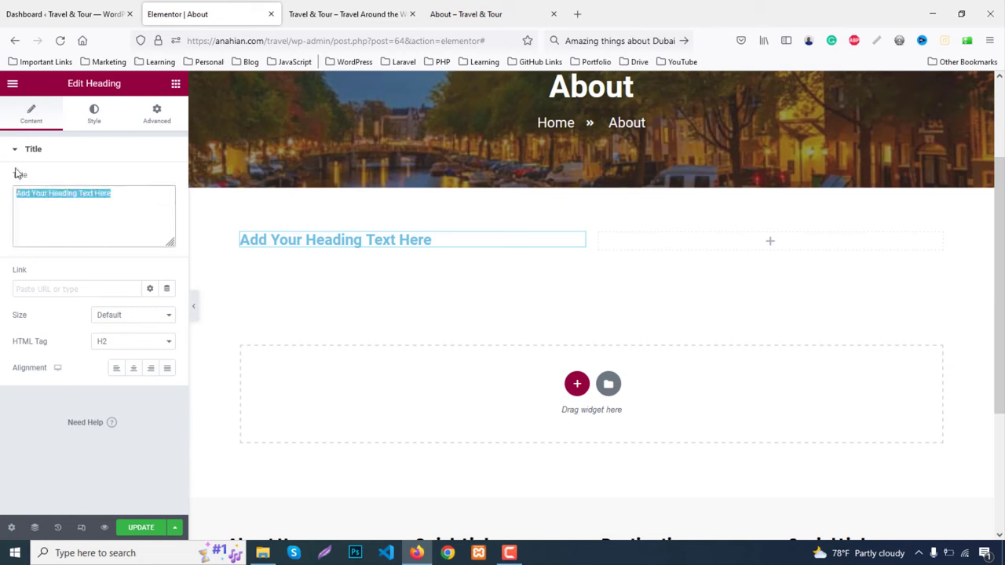
type("About")
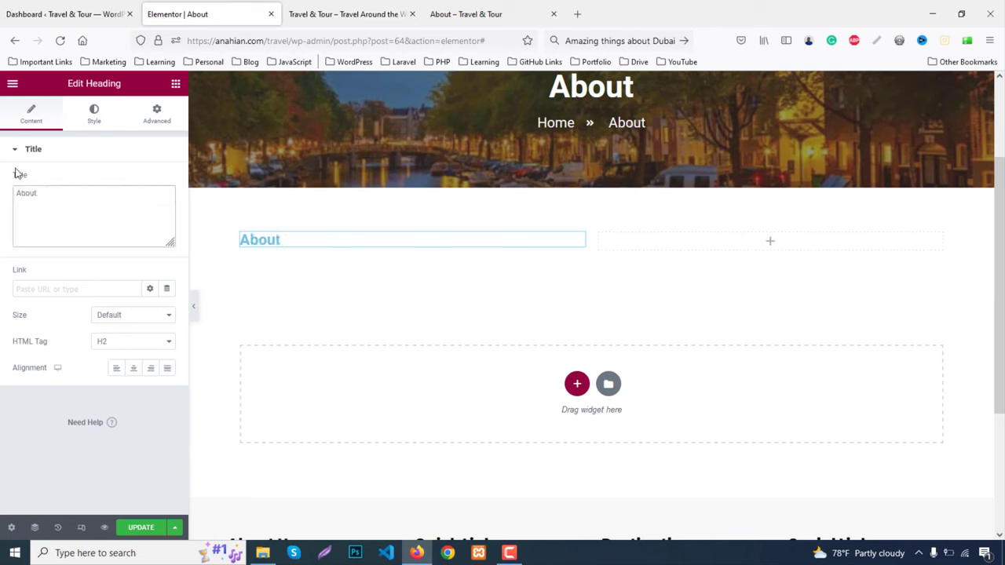
type(" Us")
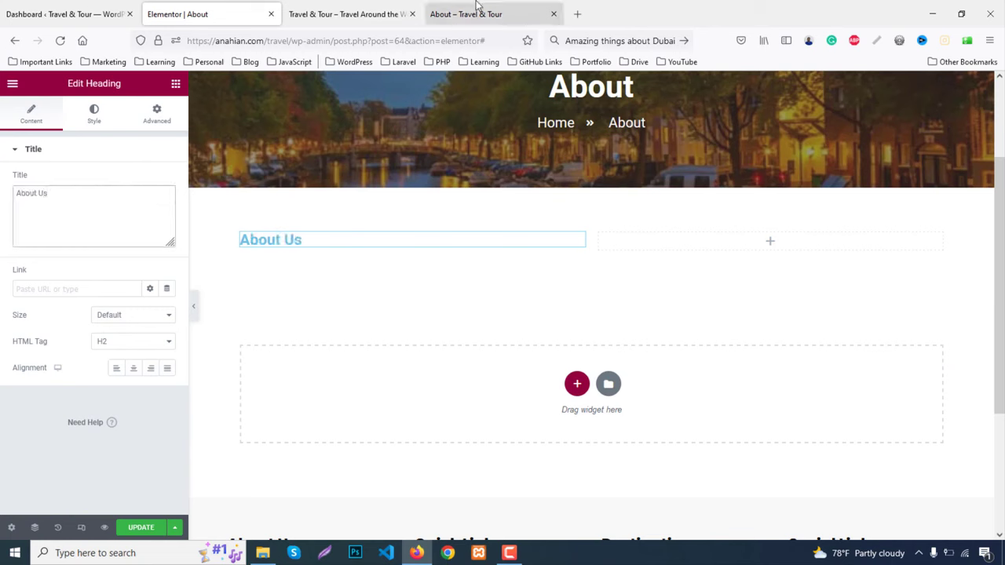
Copy the heading colour #FF8121 from the live page using Inspect
left_click(478, 11)
right_click(195, 192)
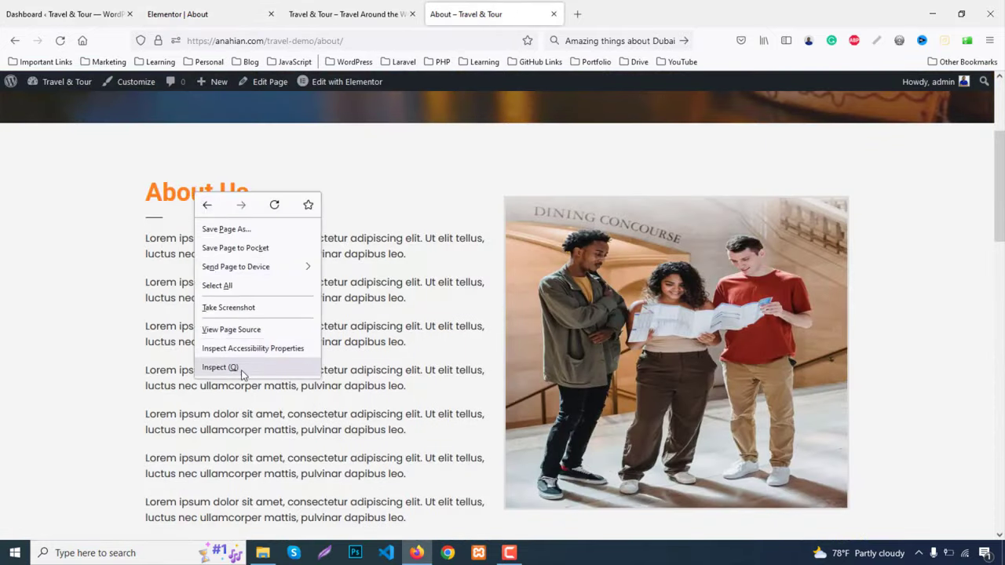
left_click(224, 366)
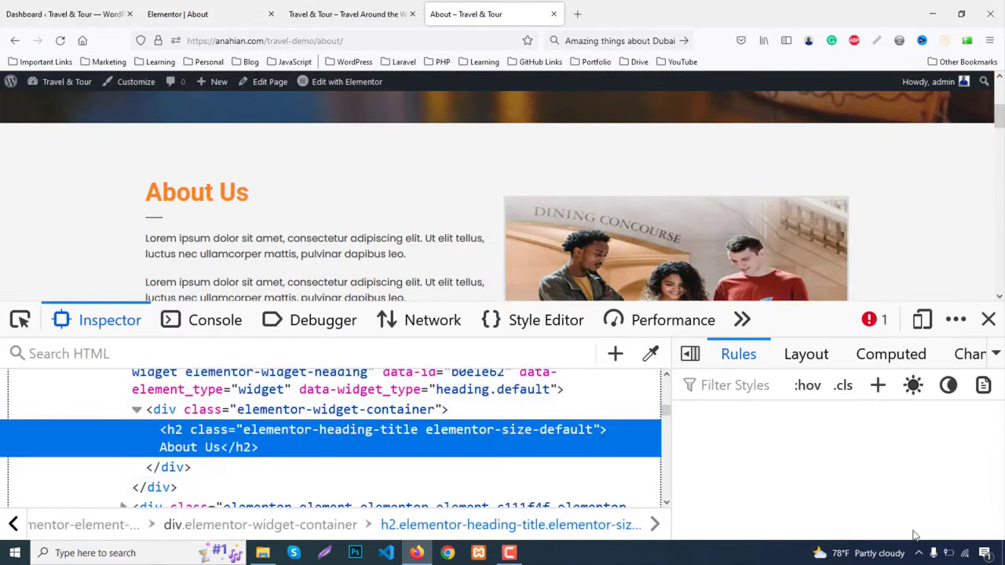
left_click(799, 507)
key("ctrl+c")
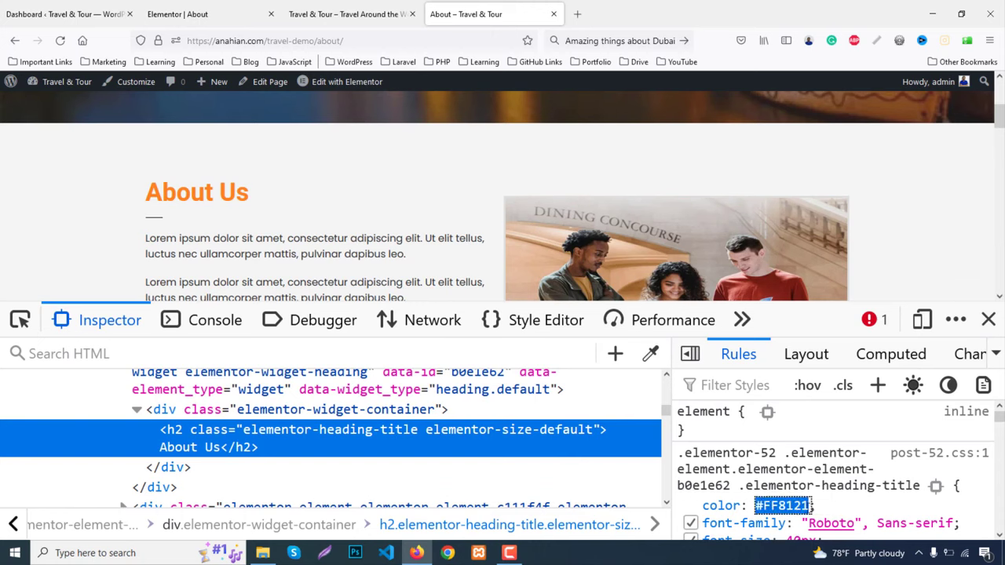
left_click(988, 319)
left_click(213, 11)
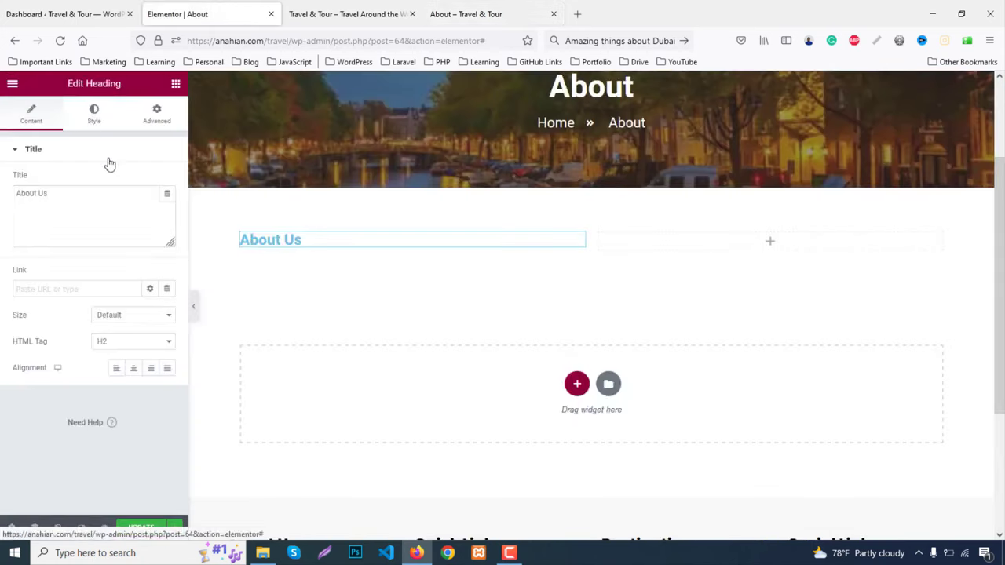
Set the About Us heading colour to #FF8121 and its size to 36 px
left_click(94, 114)
left_click(167, 182)
key("ctrl+v")
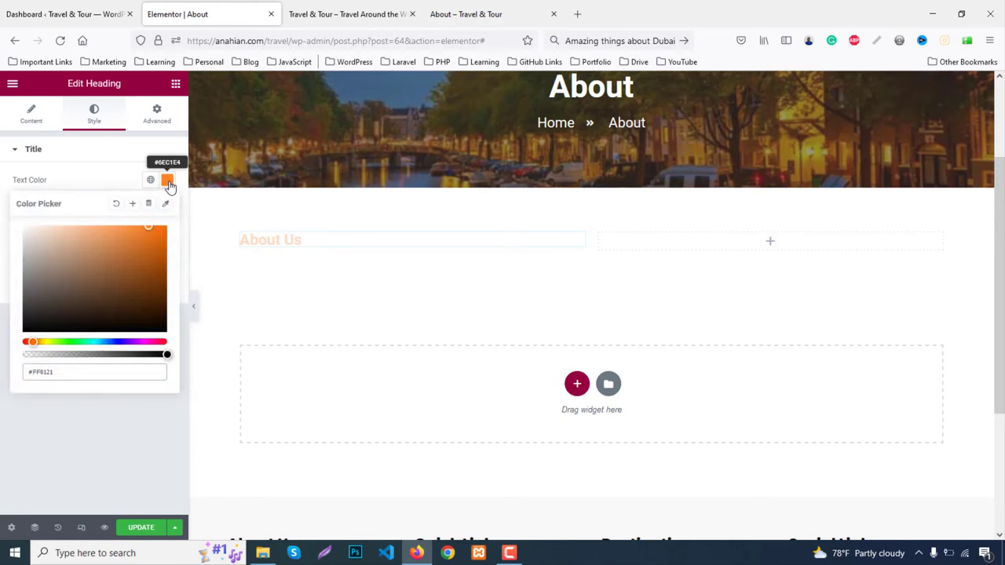
left_click(168, 182)
left_click(167, 208)
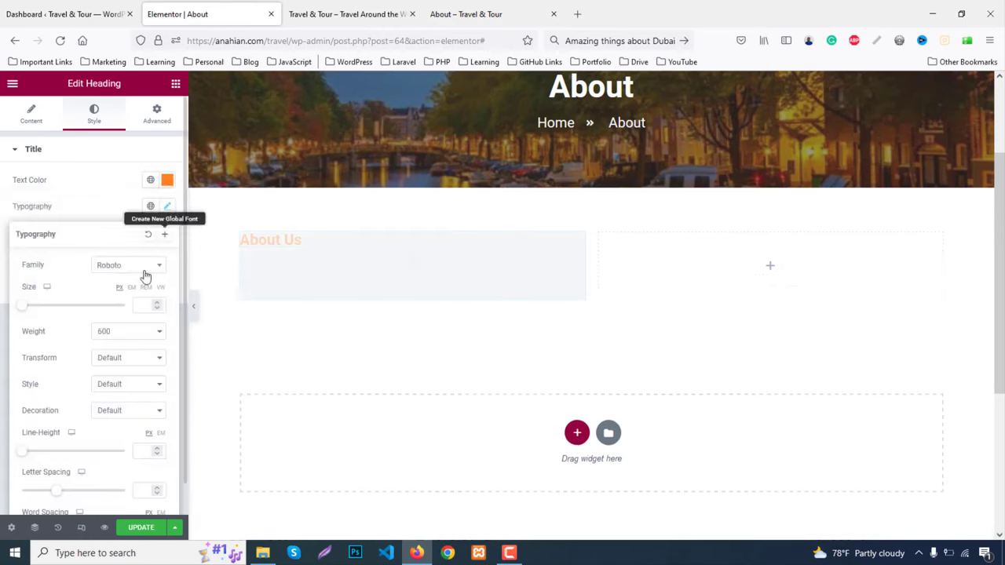
type("22")
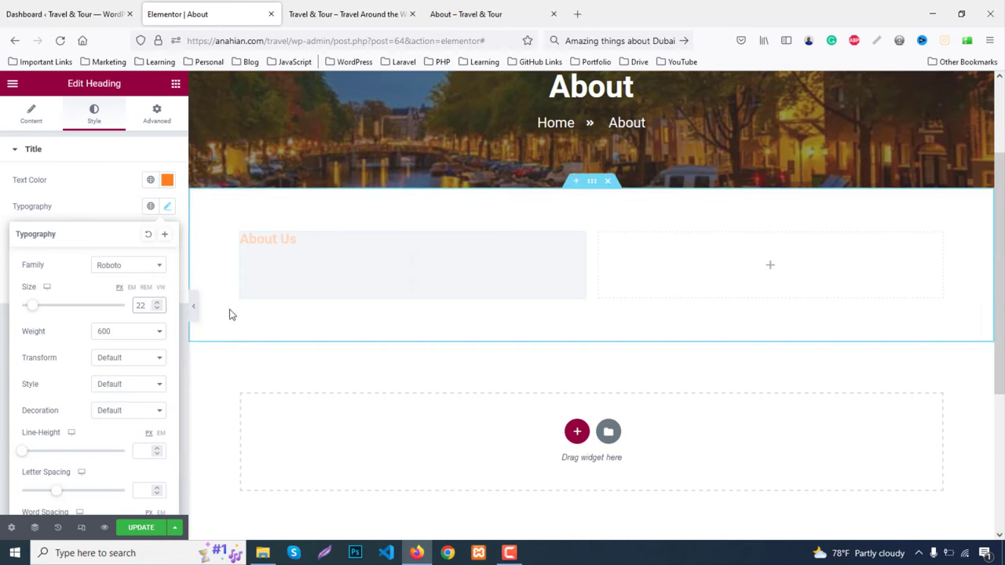
key("BackSpace")
key("BackSpace")
type("31")
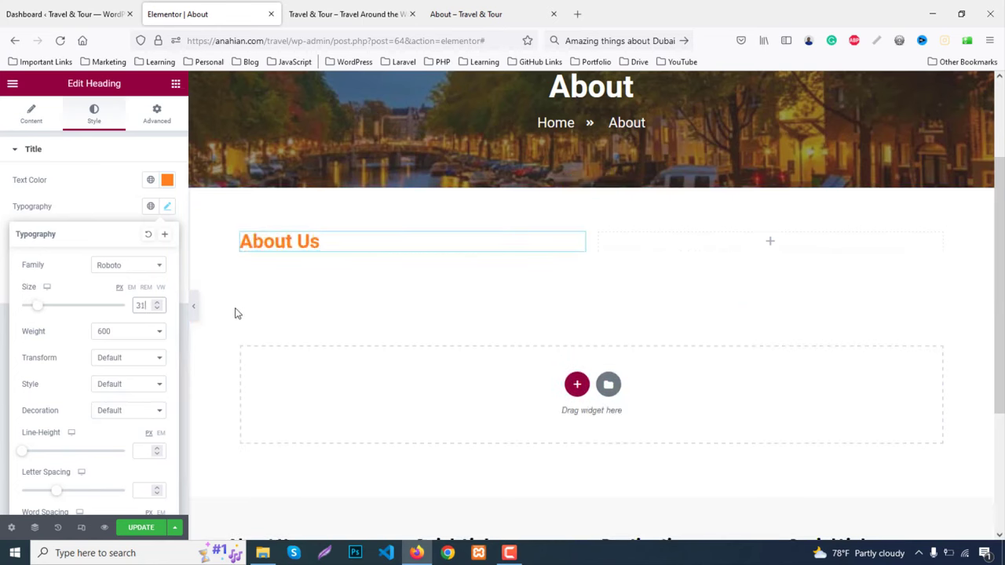
key("Up")
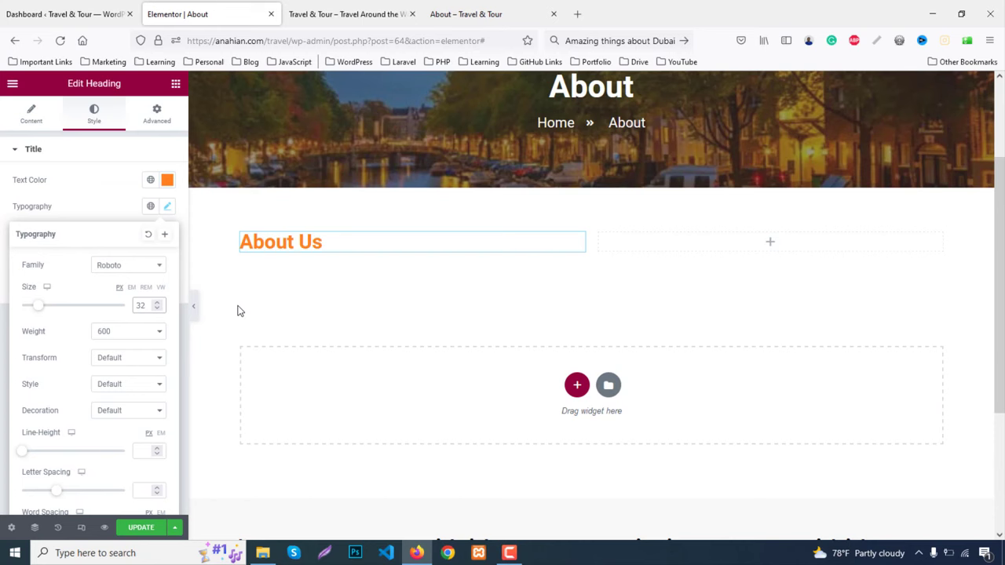
key("Up")
key("Up")
key("Up")
key("Up")
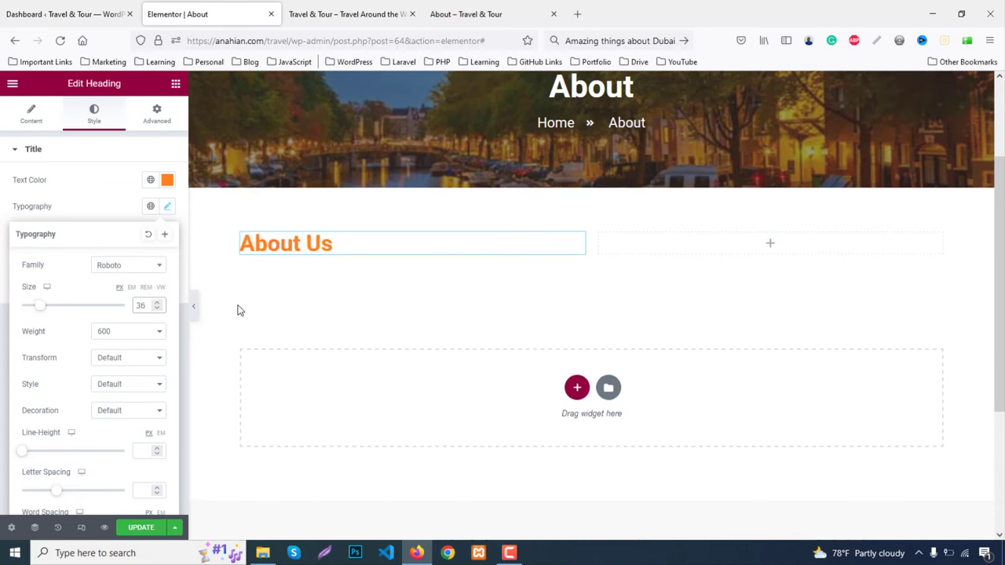
left_click(177, 84)
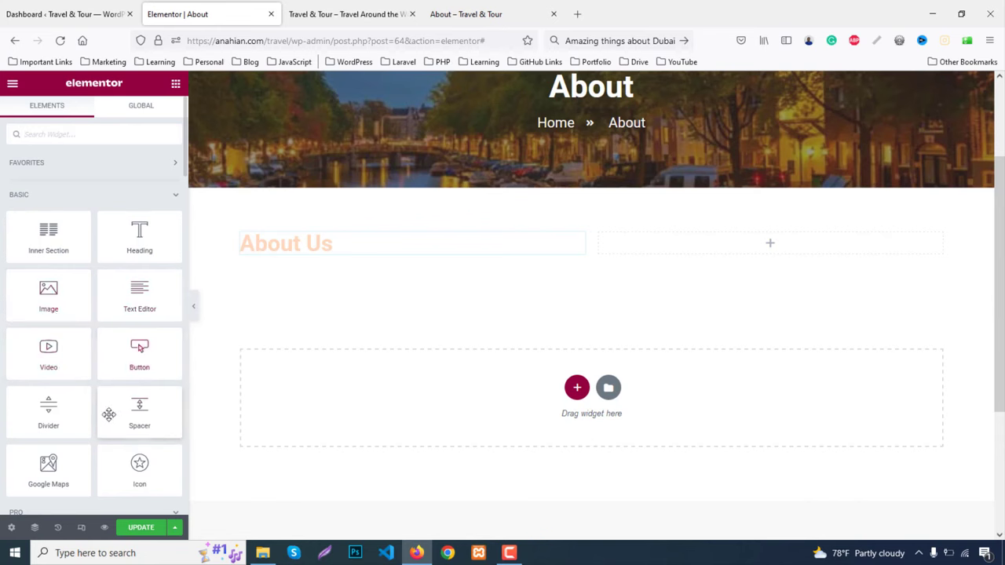
Add a Divider under About Us with colour #333 and gap 0
left_click_drag(91, 410, 306, 263)
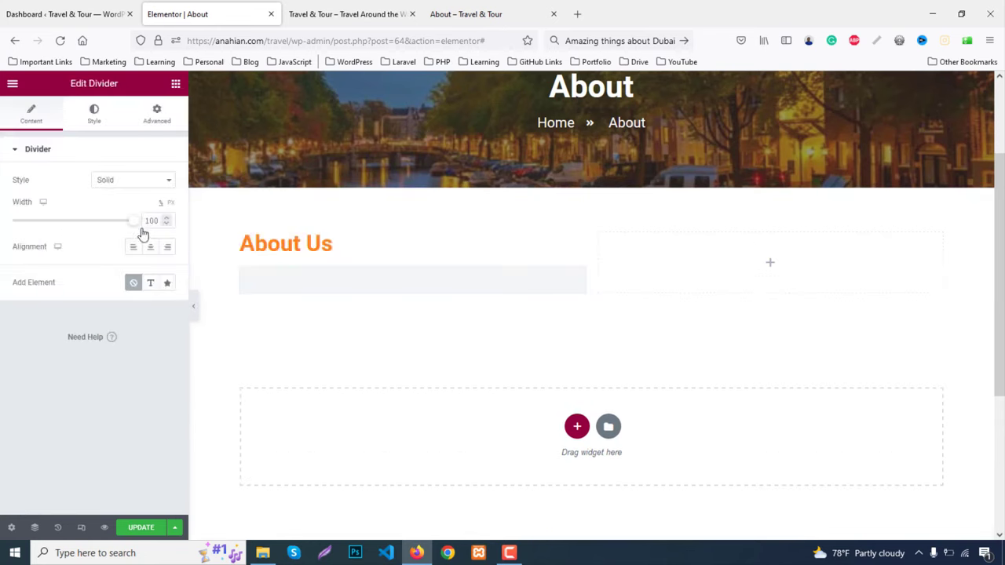
left_click(94, 114)
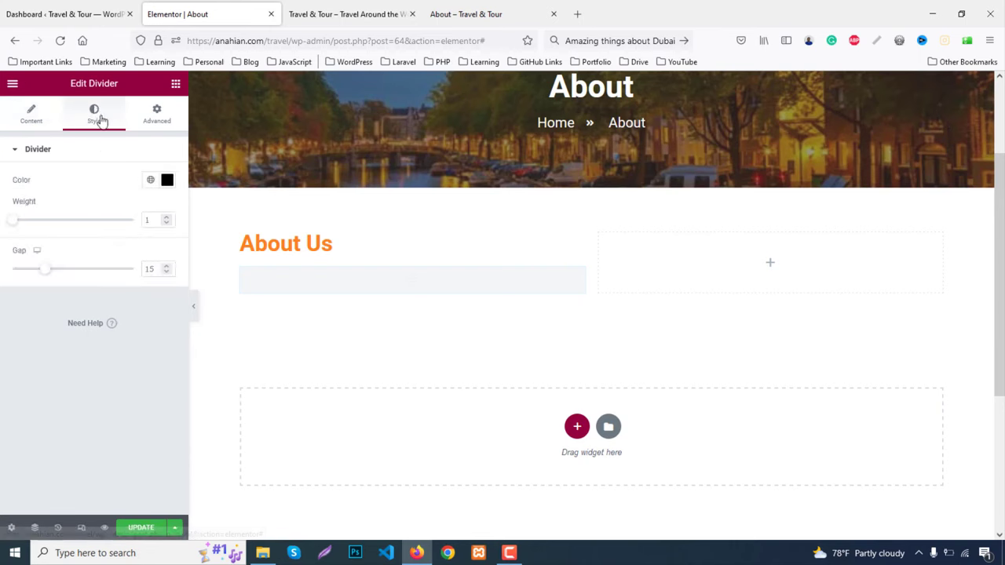
left_click(167, 180)
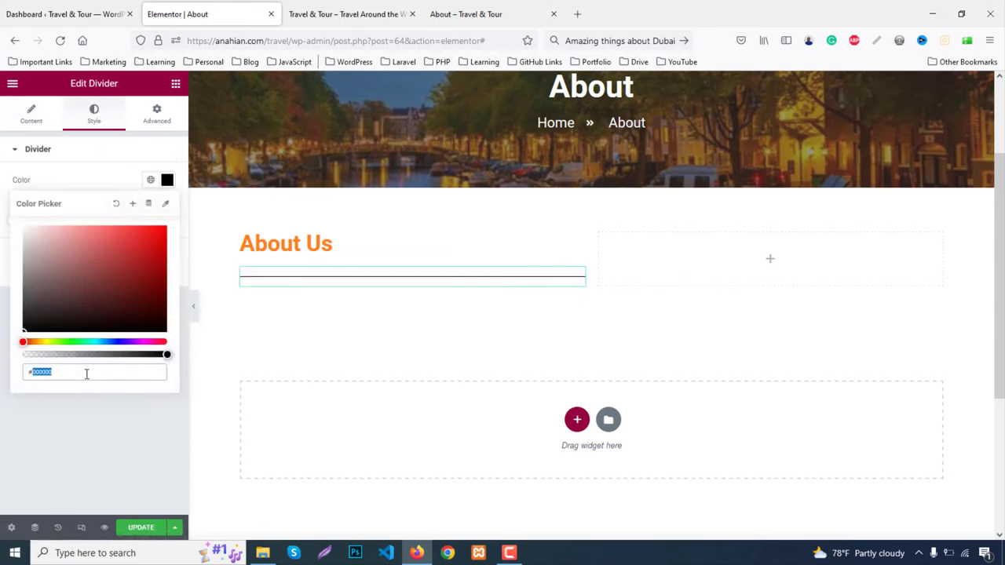
type("#333")
left_click(167, 180)
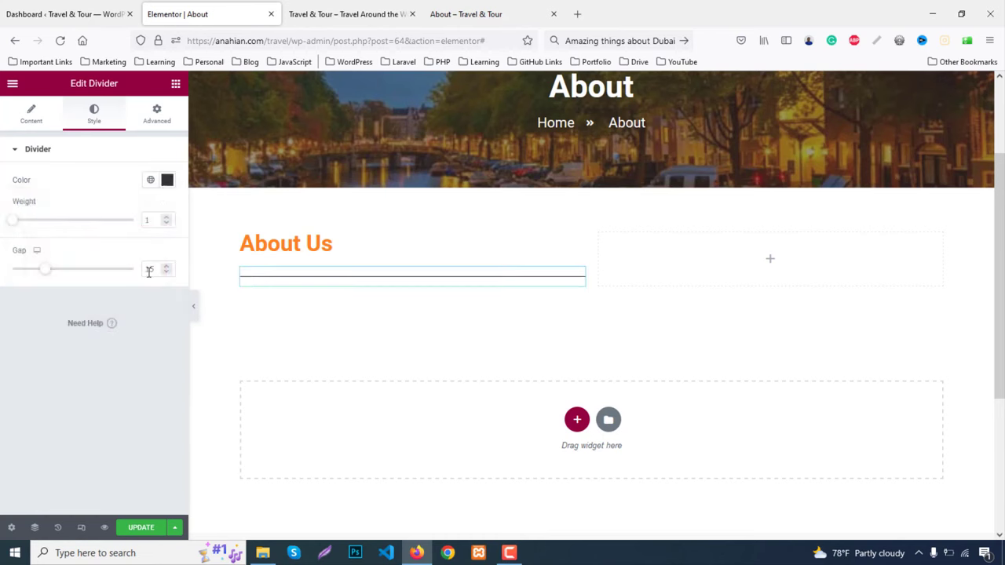
type("0")
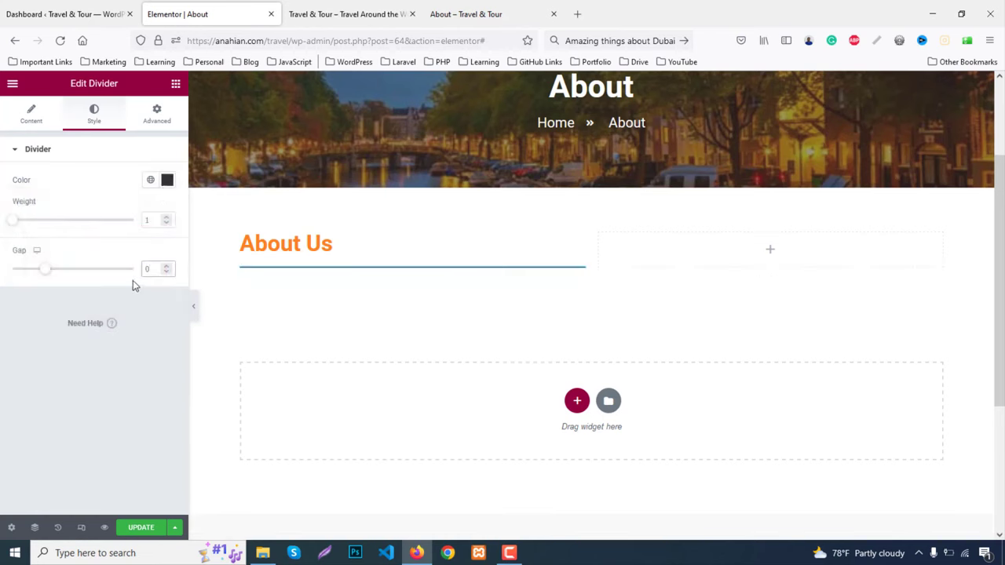
Shorten the divider width to 5% and review the live page's first paragraph
left_click(32, 118)
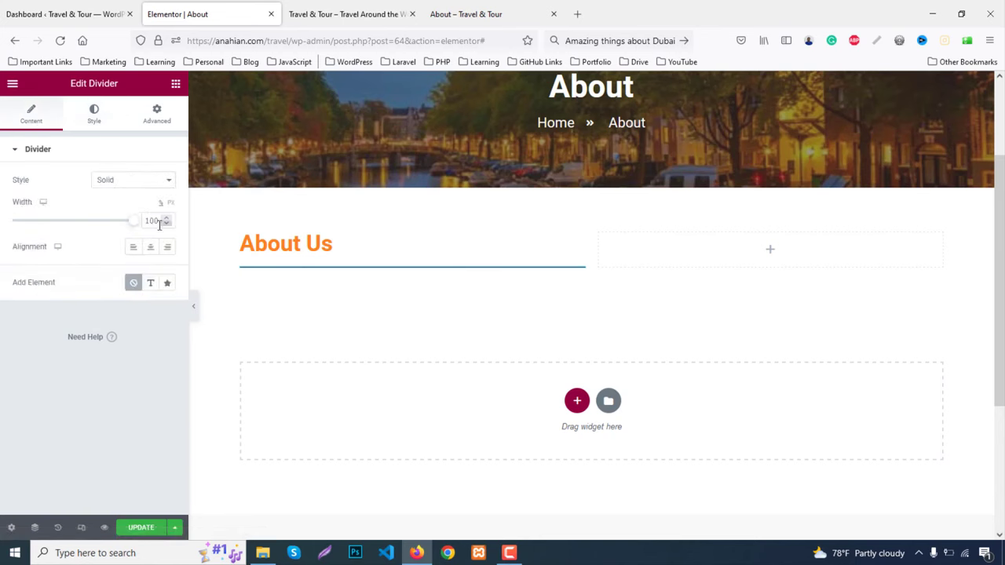
type("2")
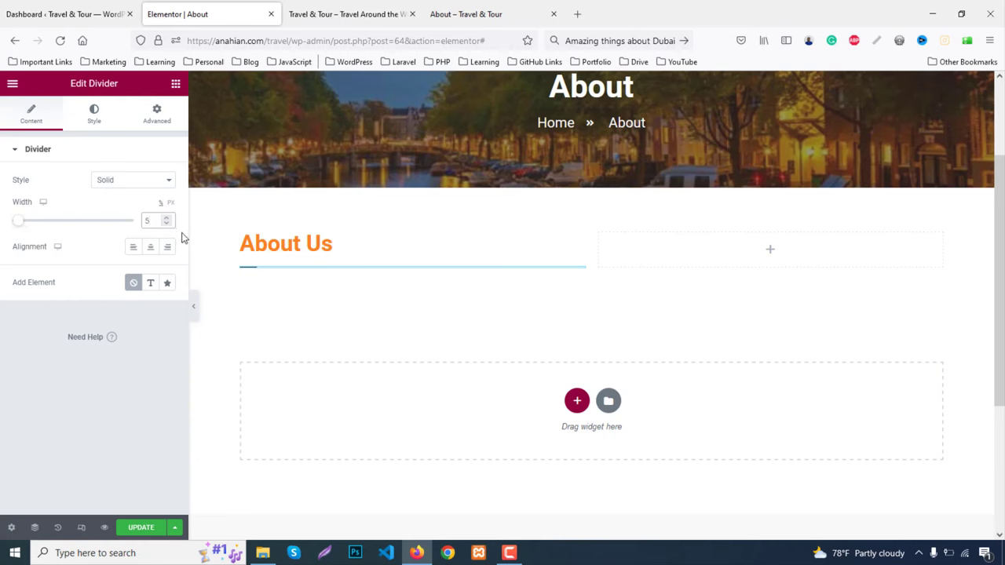
left_click(511, 8)
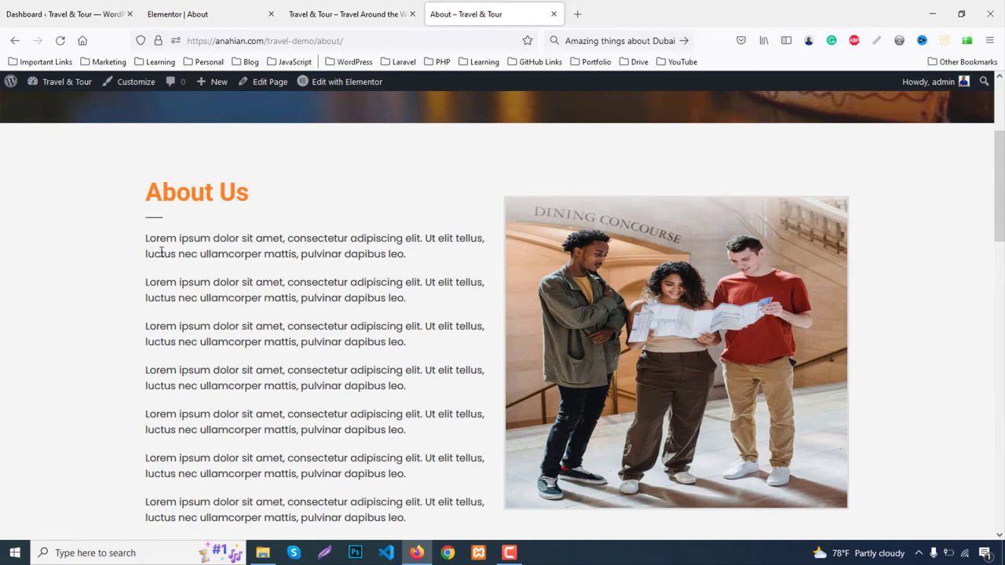
left_click_drag(146, 241, 422, 266)
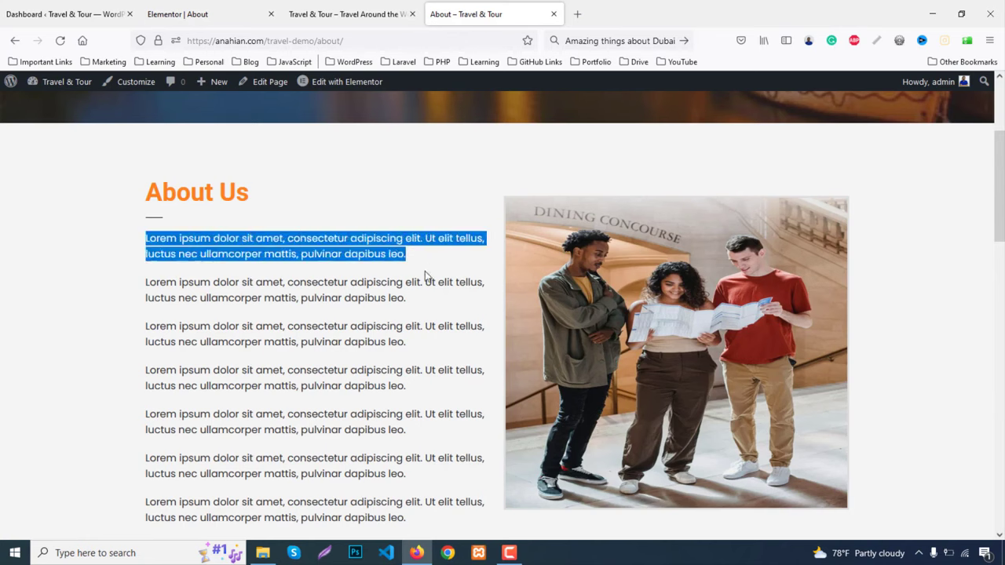
scroll(399, 305, "down", 5)
scroll(399, 305, "up", 5)
left_click(235, 11)
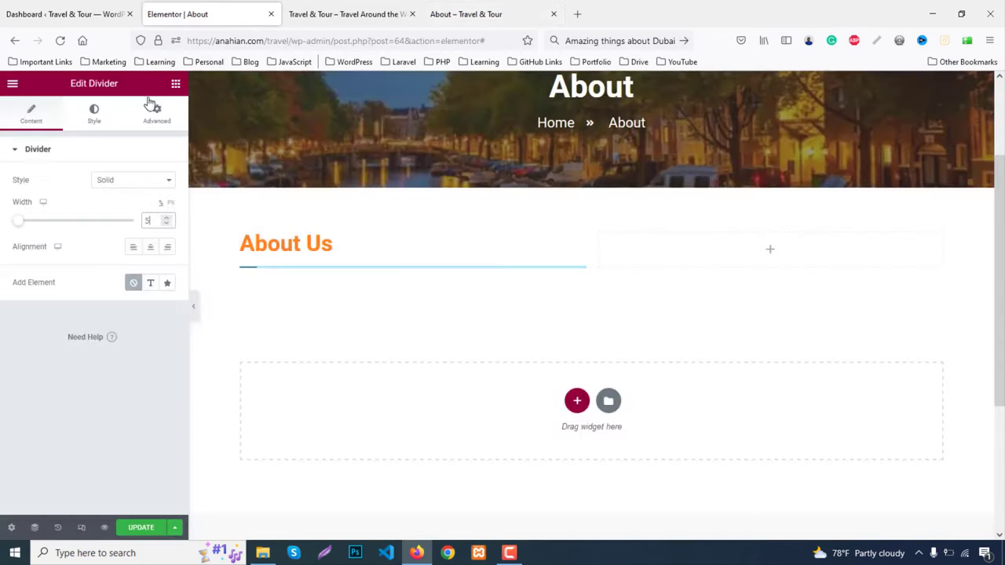
left_click(175, 87)
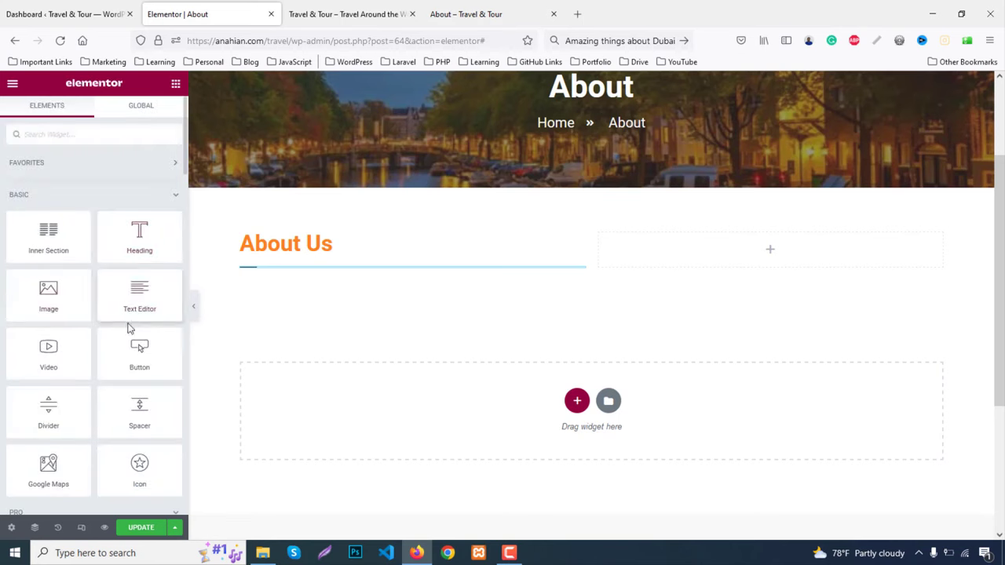
Add a Text Editor paragraph under the divider and check its text colour
left_click_drag(138, 302, 292, 252)
left_click_drag(253, 314, 262, 267)
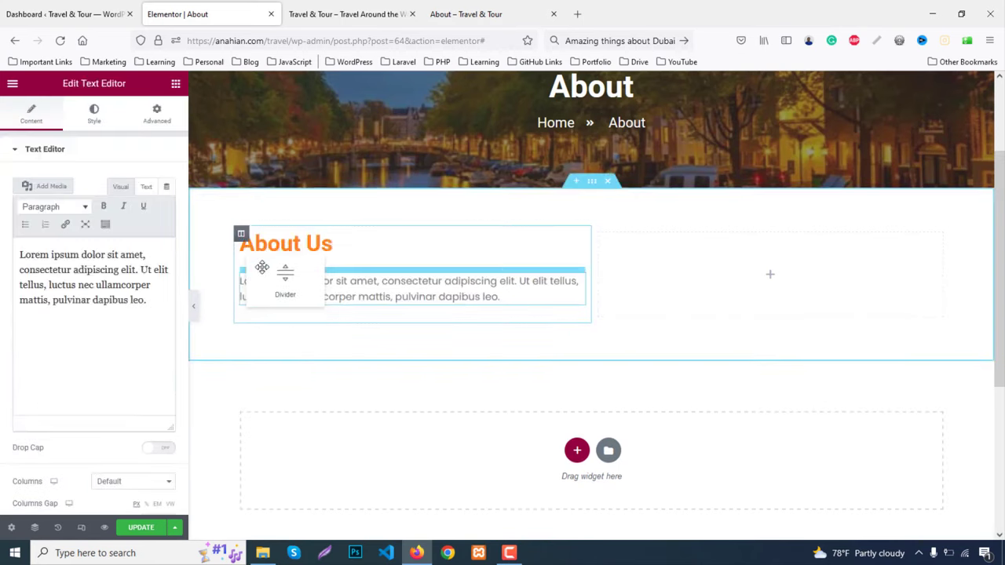
left_click_drag(288, 302, 287, 302)
left_click(285, 322)
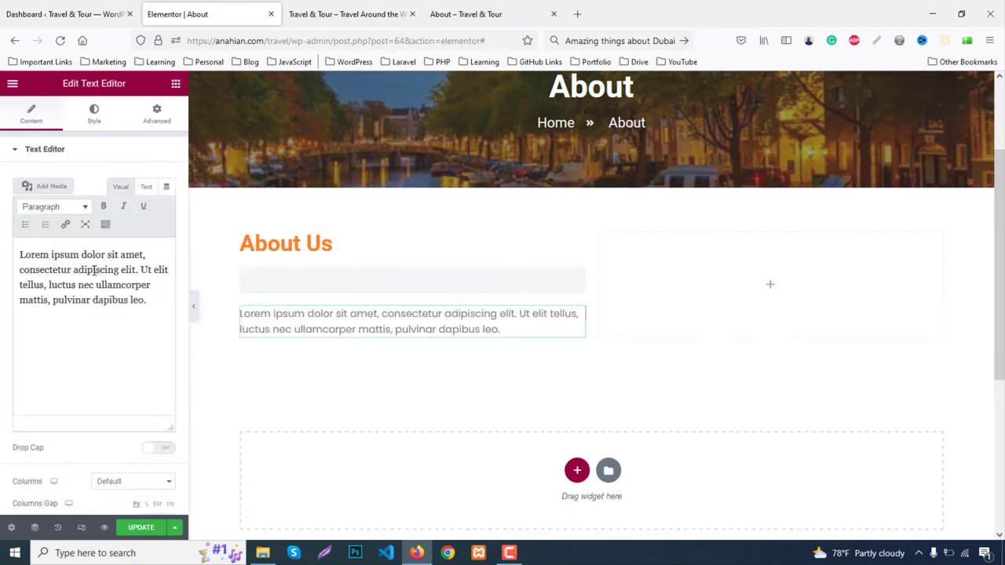
left_click(92, 269)
key("ctrl+a")
left_click(104, 268)
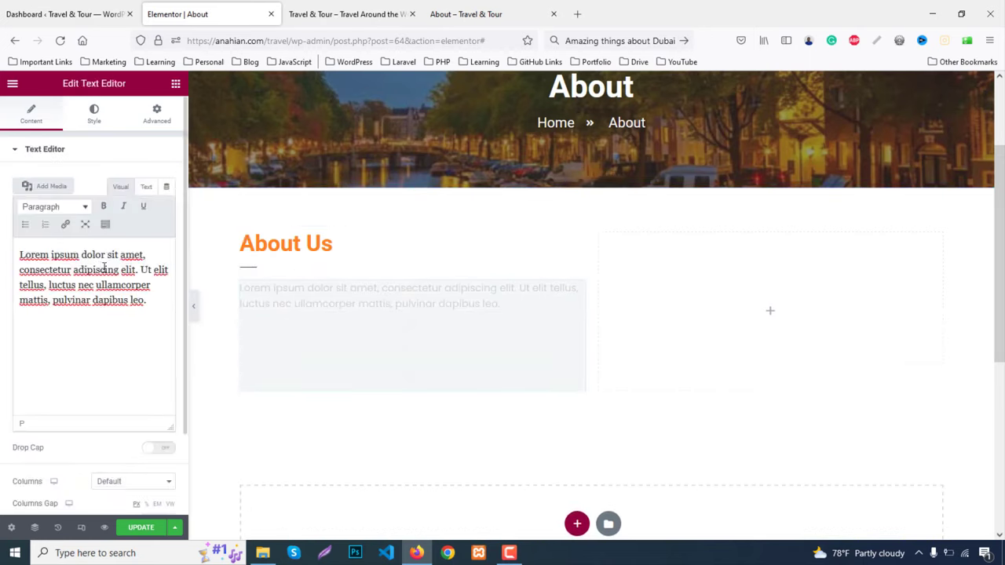
left_click(94, 113)
left_click(167, 207)
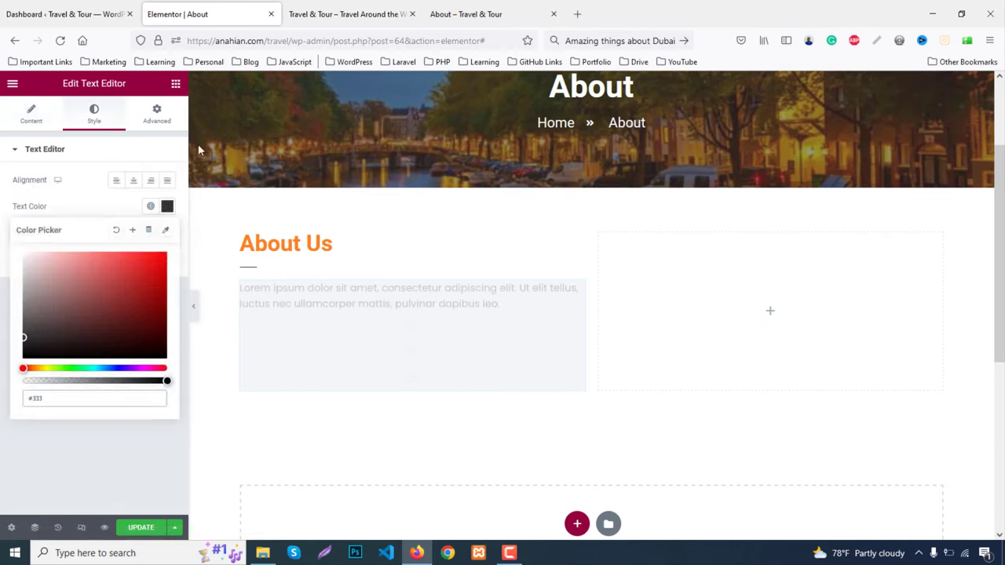
left_click(166, 207)
scroll(351, 309, "down", 3)
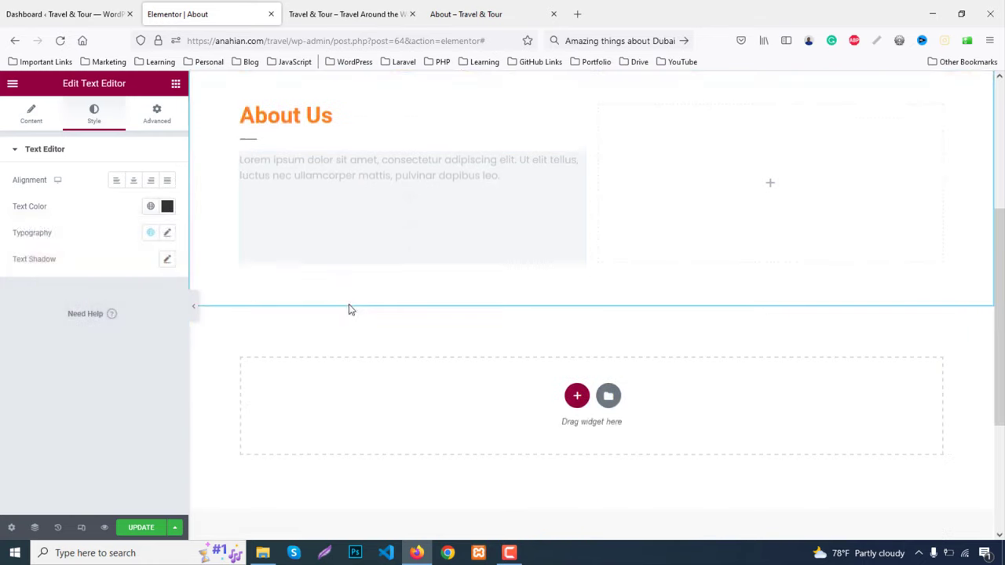
Duplicate the paragraph four times to get five Lorem ipsum paragraphs
right_click(285, 173)
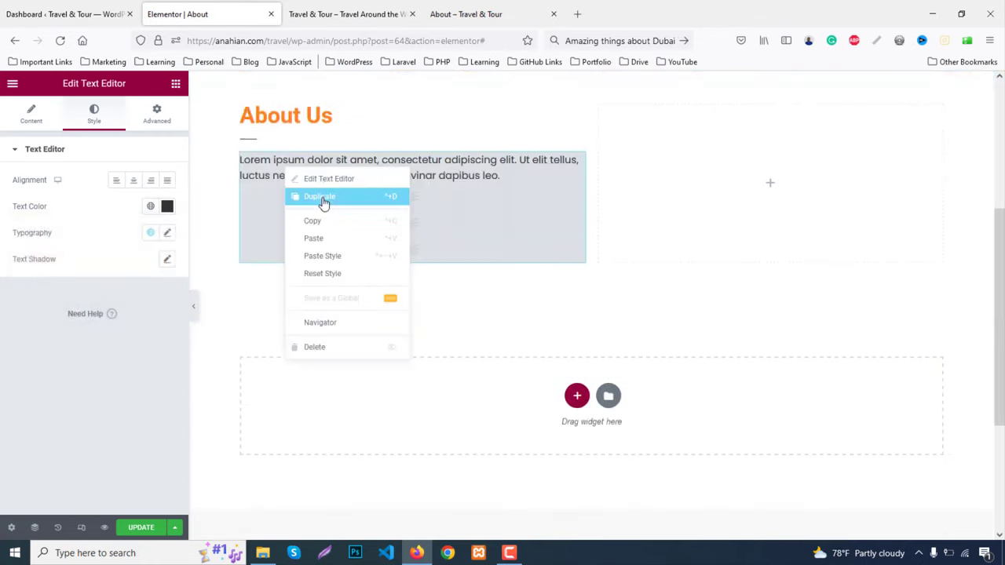
left_click(325, 201)
right_click(289, 214)
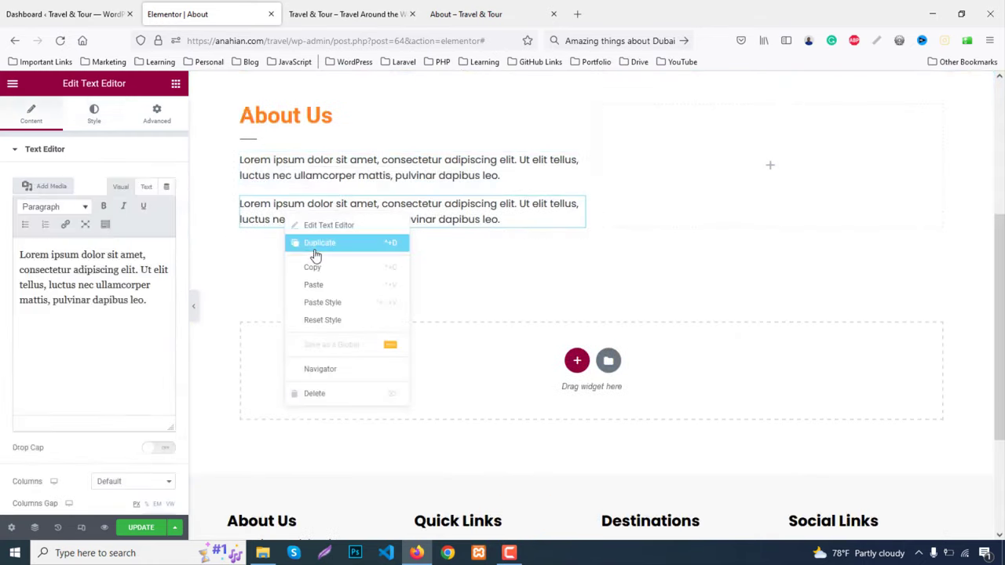
left_click(314, 240)
right_click(301, 276)
left_click(316, 297)
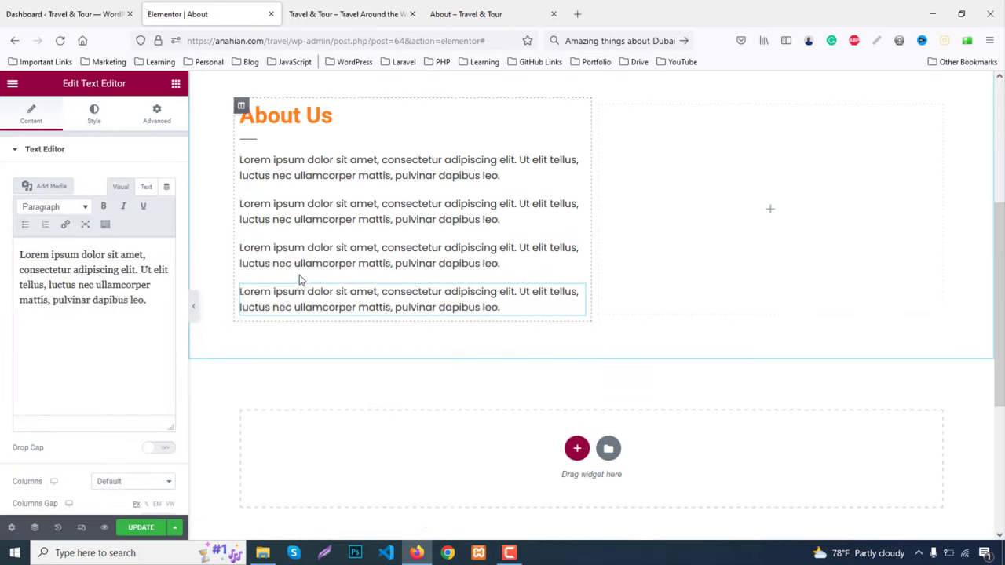
right_click(303, 305)
left_click(334, 329)
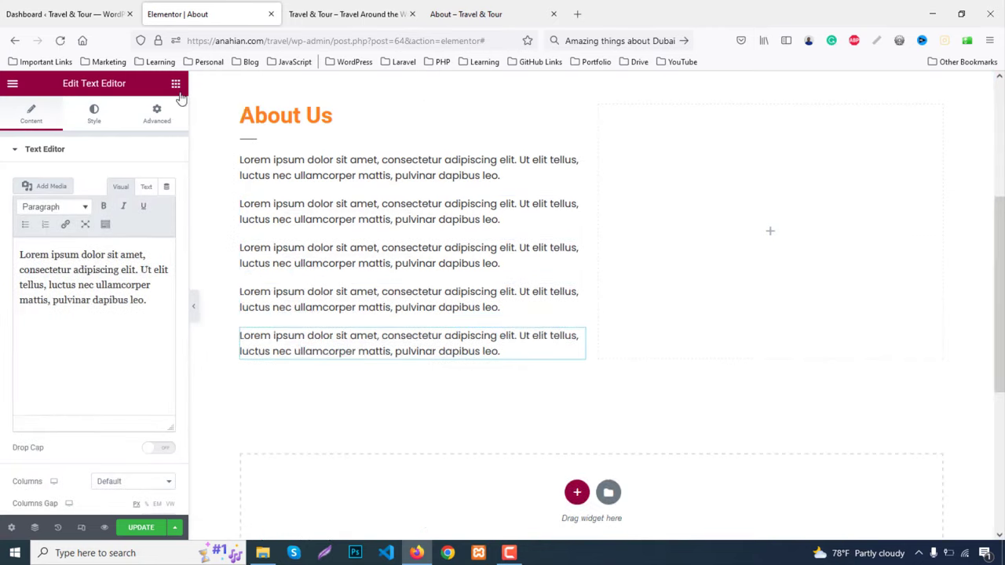
left_click(176, 84)
Drop an Image widget in the right column and upload about.jpg to the media library
left_click_drag(48, 294, 759, 239)
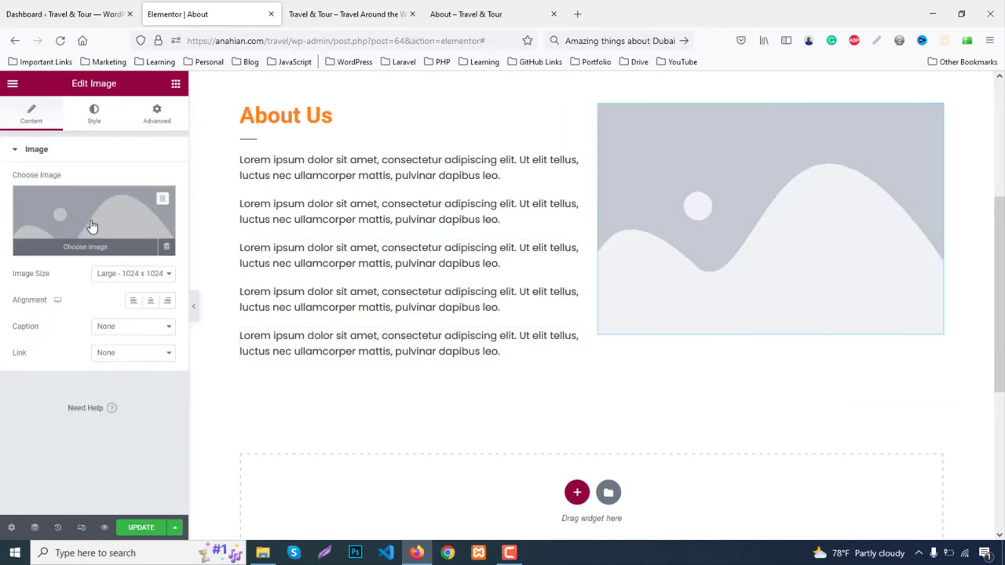
left_click(99, 227)
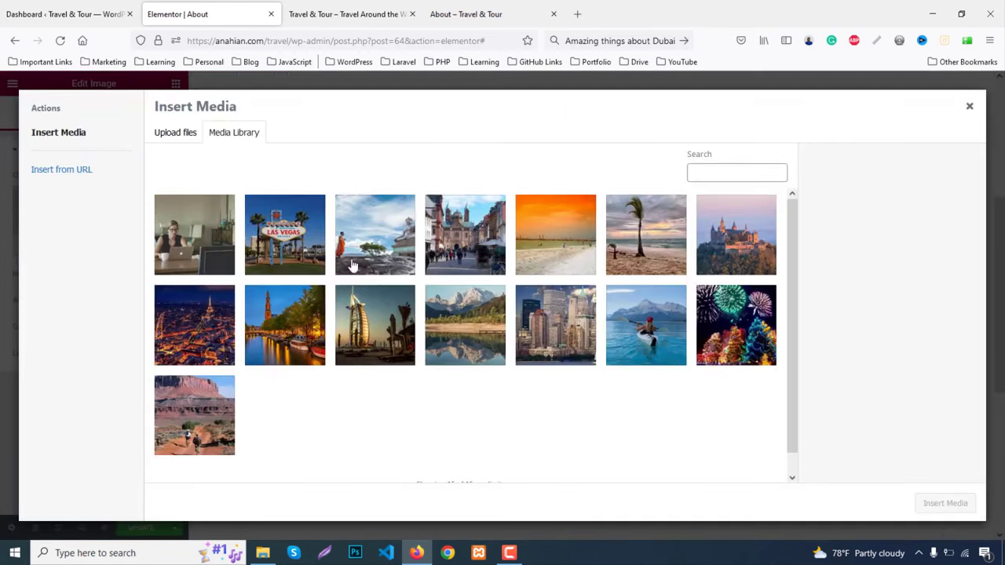
left_click(157, 135)
left_click(572, 307)
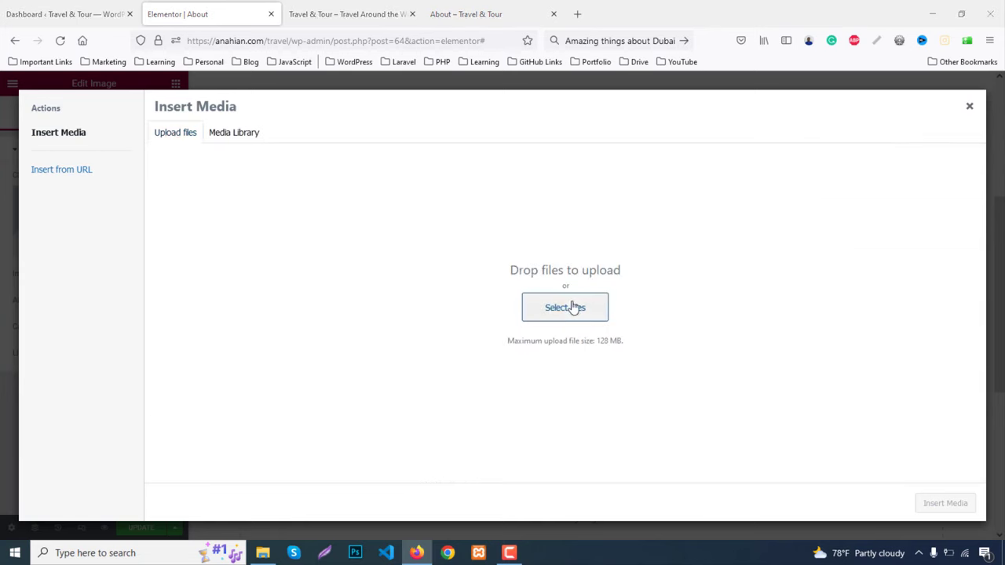
scroll(779, 311, "down", 1)
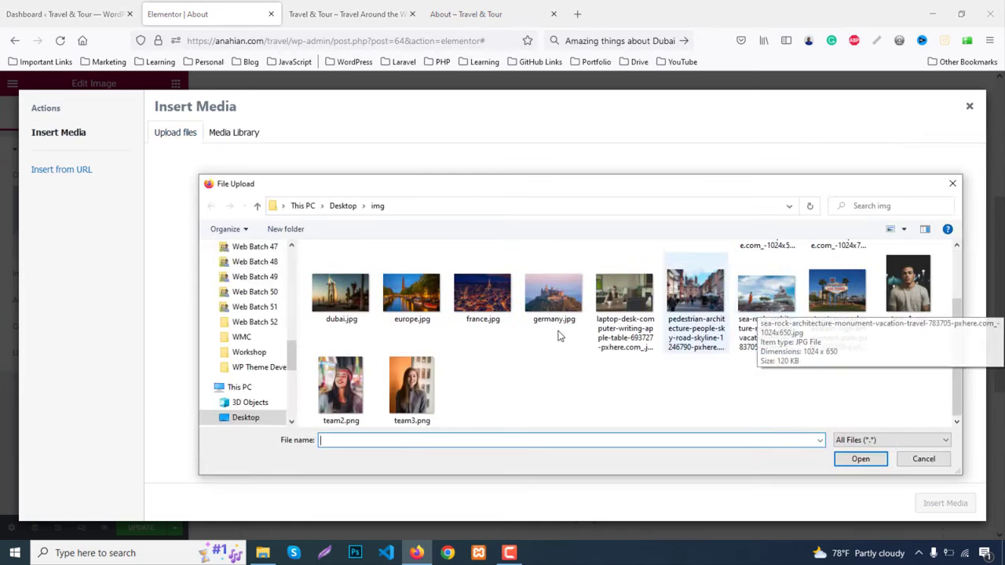
scroll(824, 384, "up", 1)
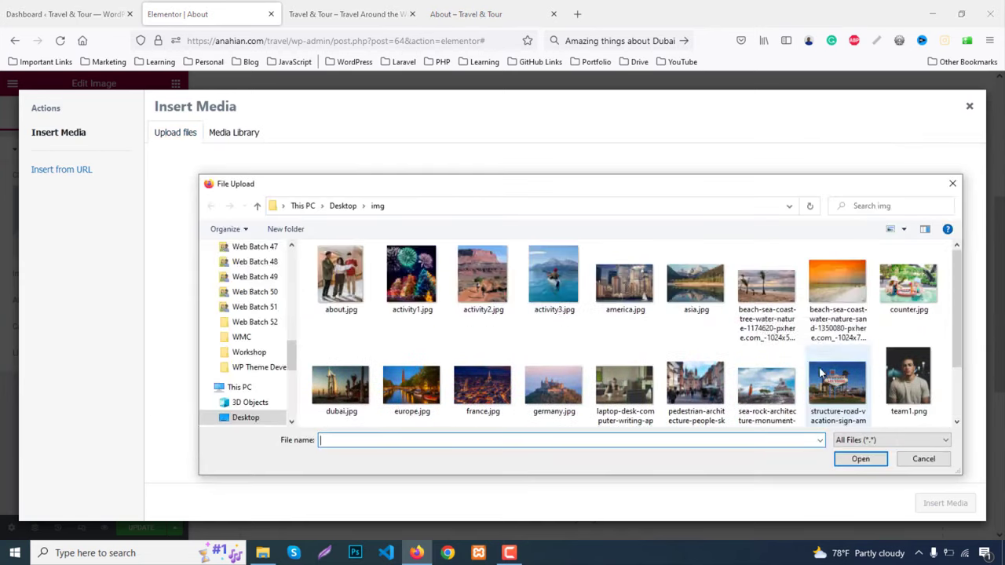
double_click(336, 277)
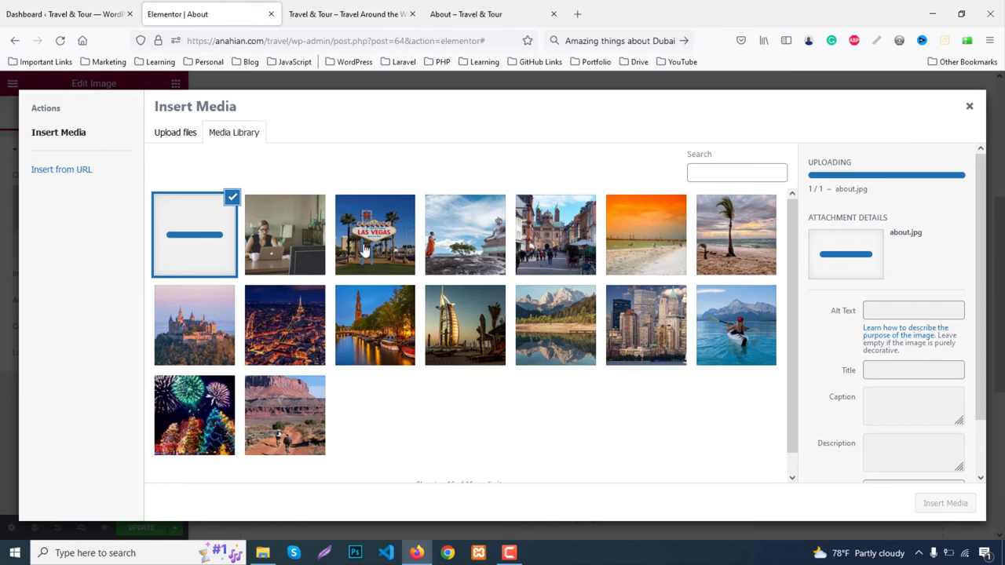
Pick the uploaded about.jpg in the Media Library and insert it as the About Us image
left_click(280, 234)
left_click(212, 232)
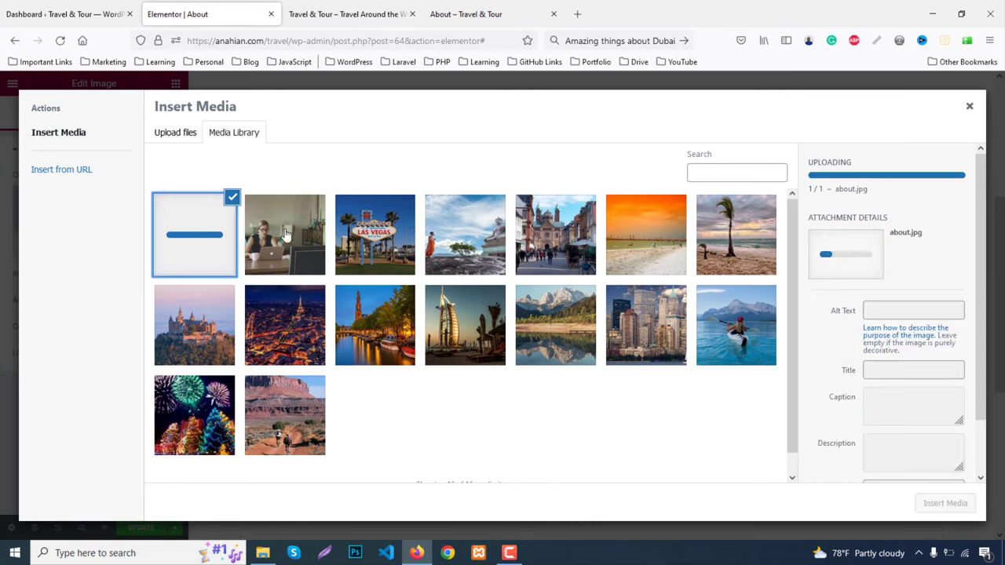
left_click(372, 239)
left_click(226, 221)
left_click(969, 106)
left_click(168, 235)
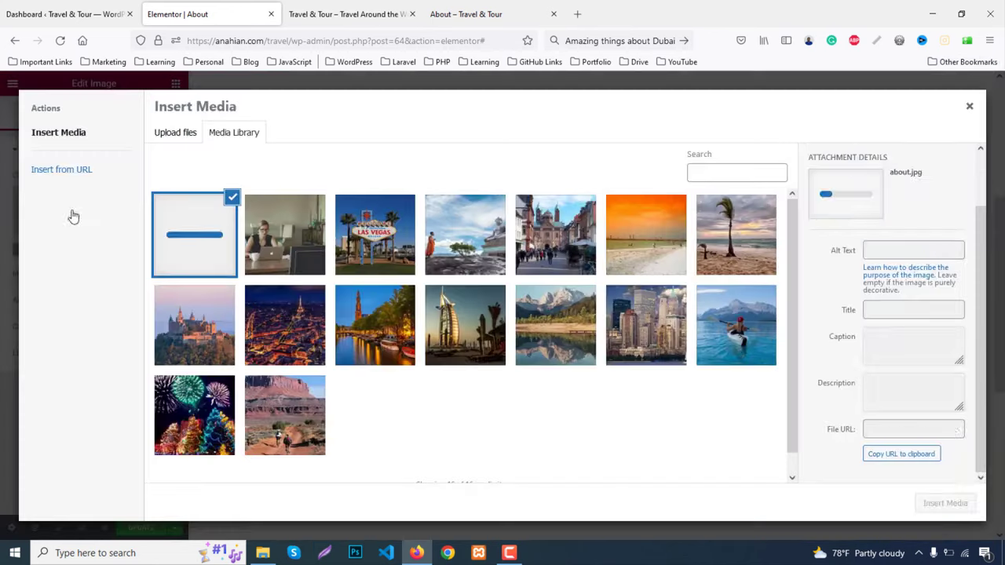
left_click(942, 505)
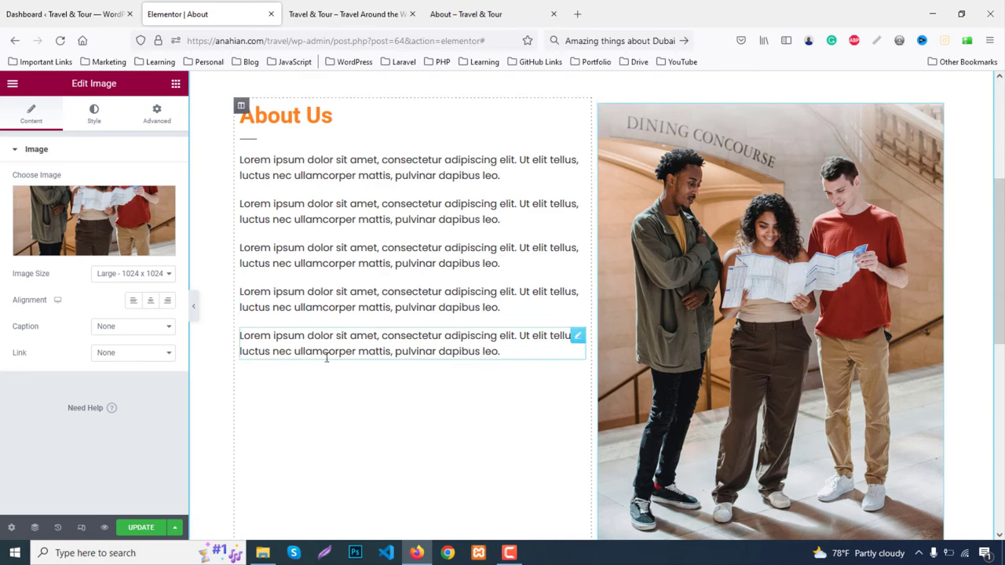
Duplicate the last About Us lorem ipsum paragraph twice, then select the About Us section handle
right_click(355, 351)
left_click(369, 378)
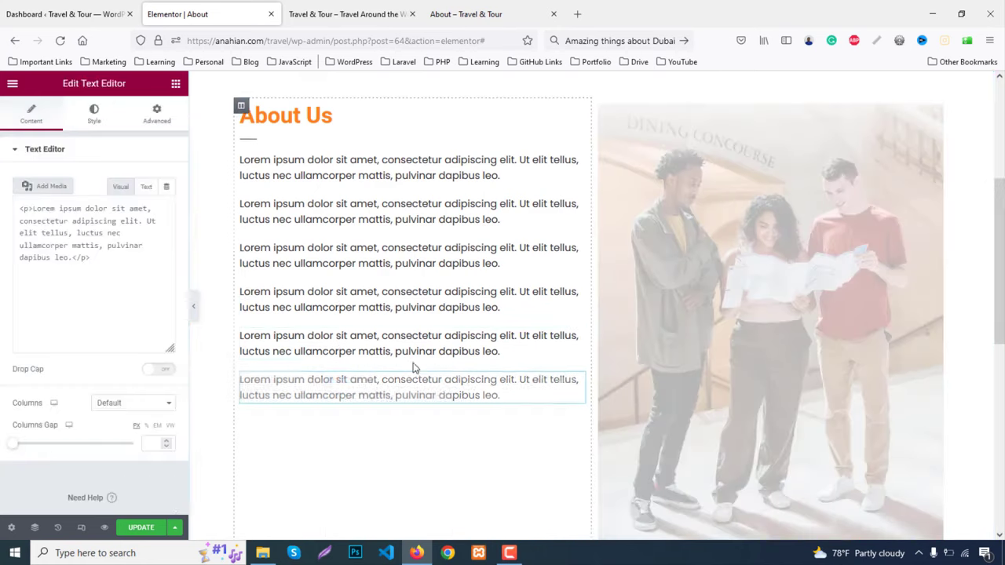
right_click(352, 268)
left_click(372, 296)
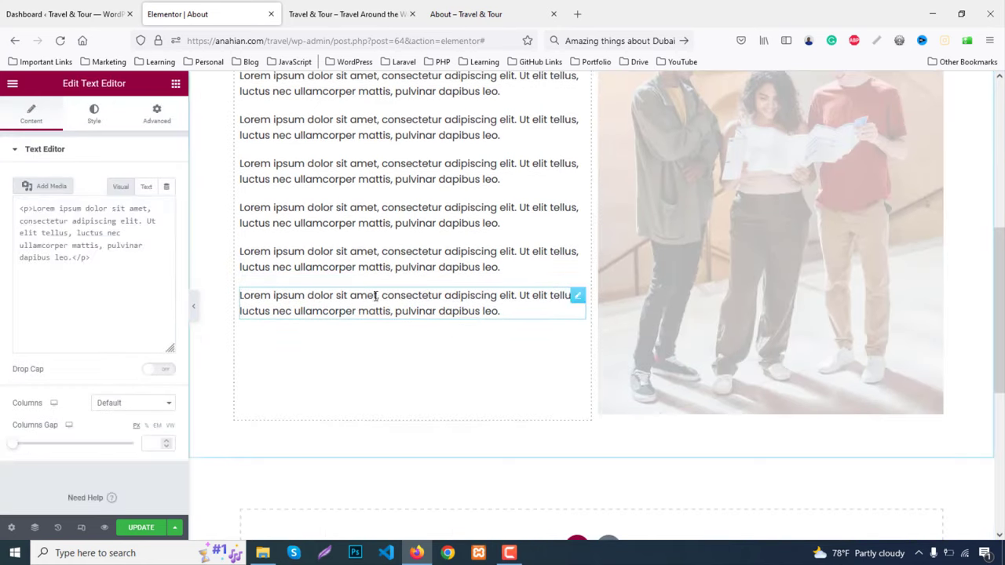
right_click(375, 295)
right_click(311, 311)
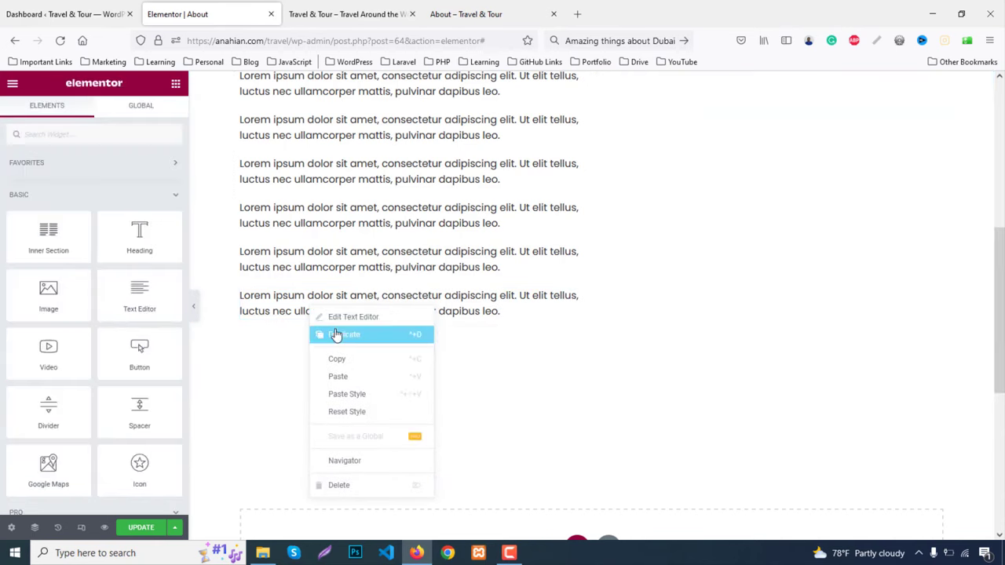
left_click(328, 332)
scroll(539, 346, "up", 5)
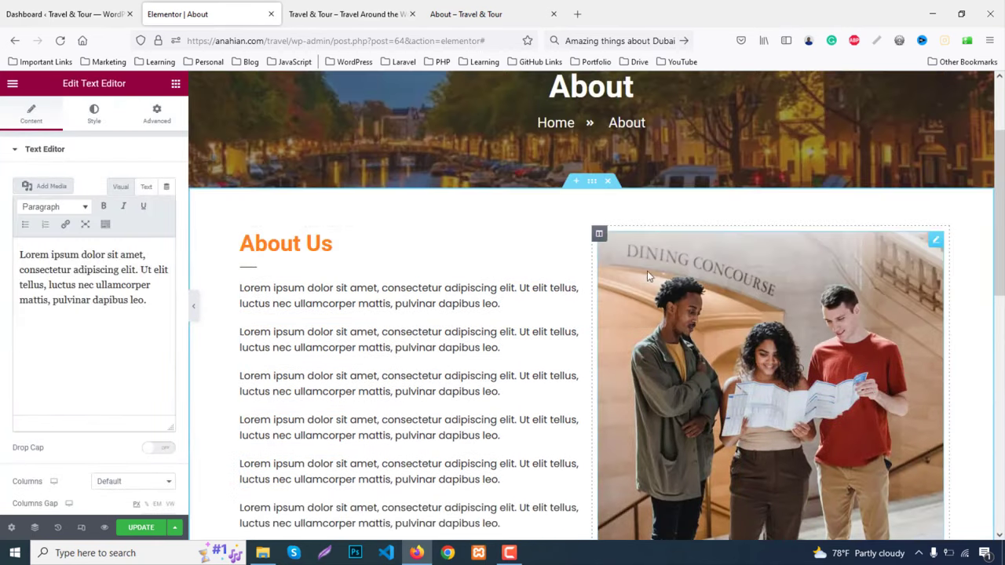
left_click_drag(589, 179, 587, 188)
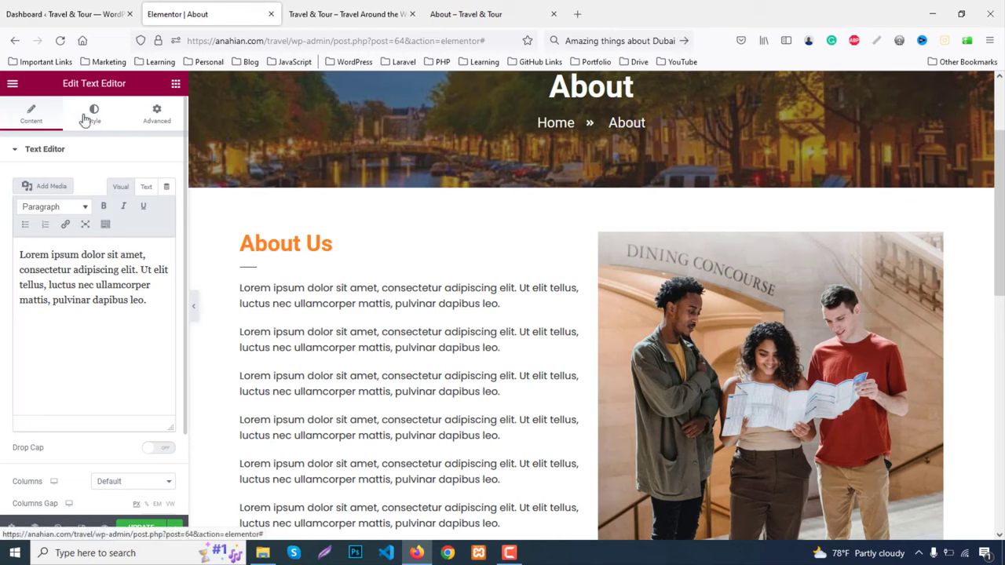
Set the About Us section's vertical alignment to Middle
left_click(593, 181)
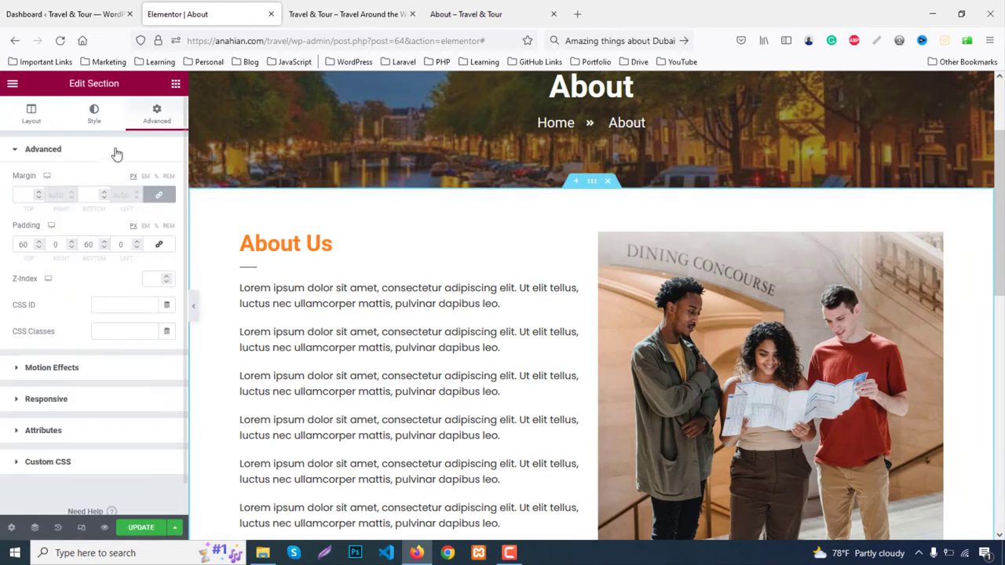
left_click(31, 114)
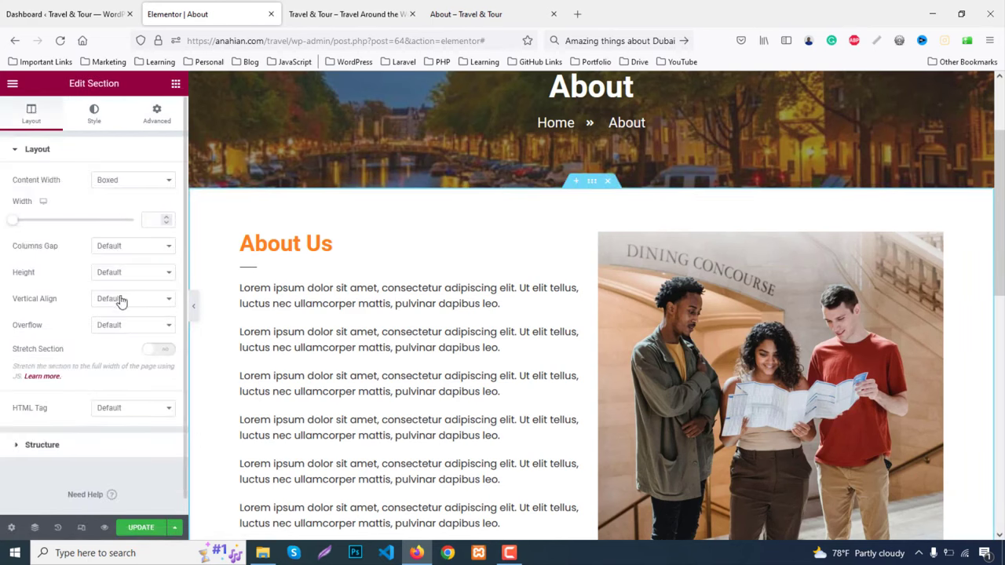
left_click(121, 301)
left_click(112, 347)
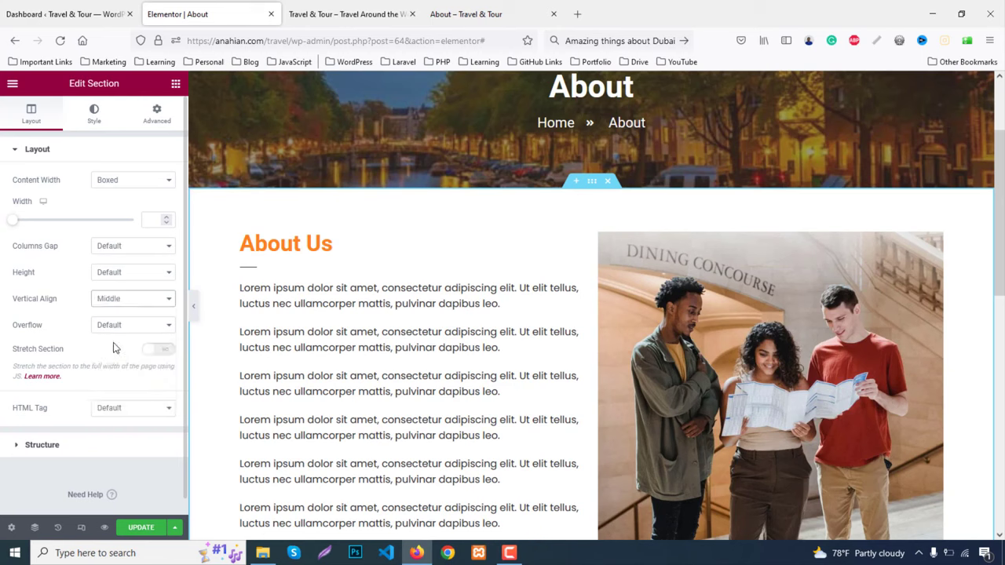
Give the section a classic background colour of #f4f4f4
left_click(91, 118)
left_click(118, 208)
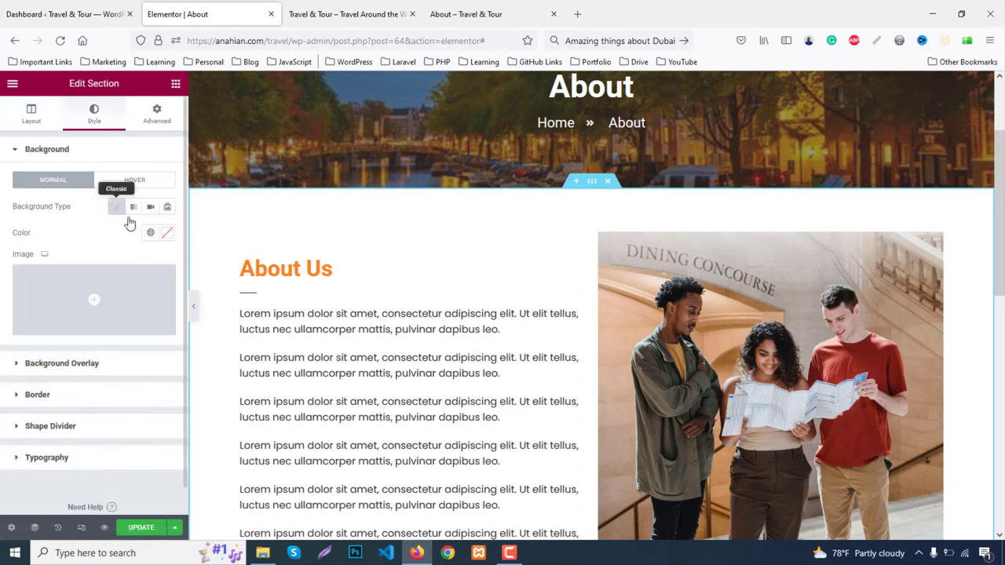
left_click(167, 233)
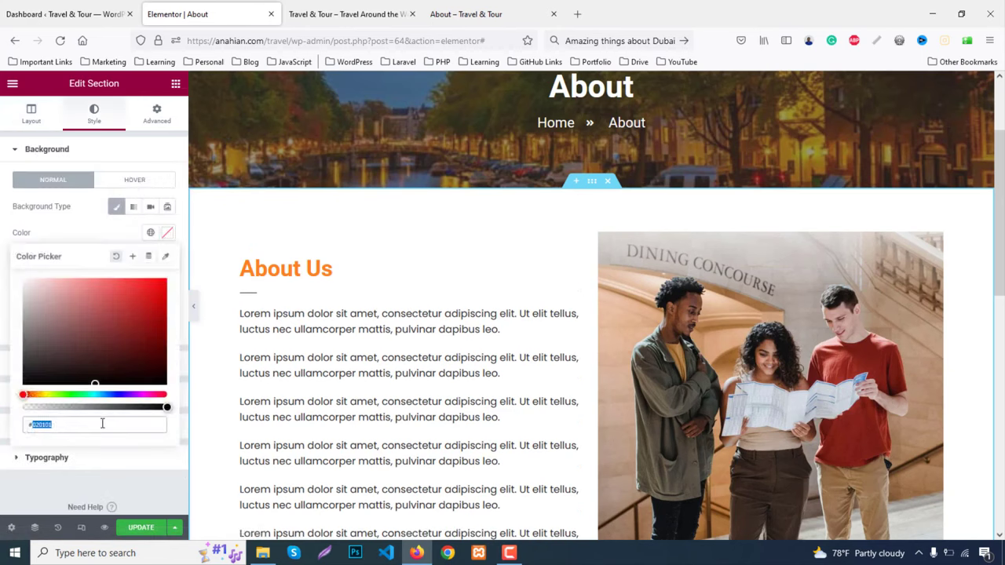
type("#f4f4f4")
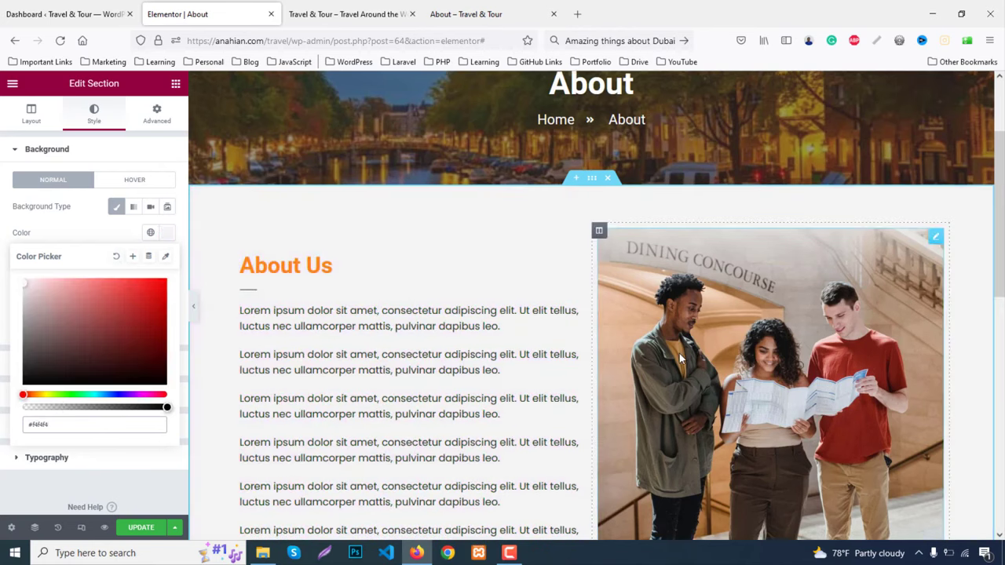
scroll(679, 353, "down", 4)
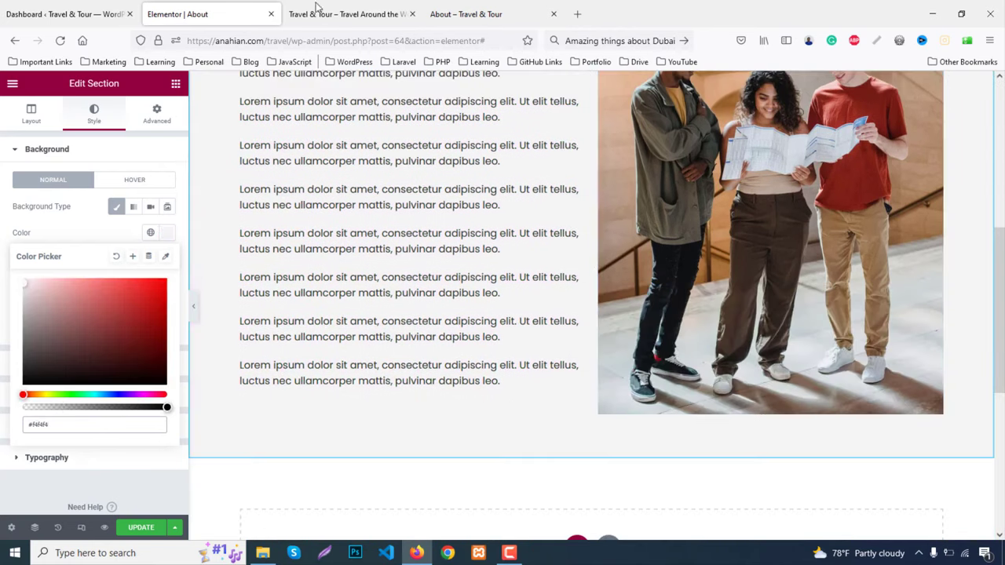
Check the live About page and select the Meet Our Excellent Guide's heading text
left_click(503, 15)
scroll(591, 254, "down", 8)
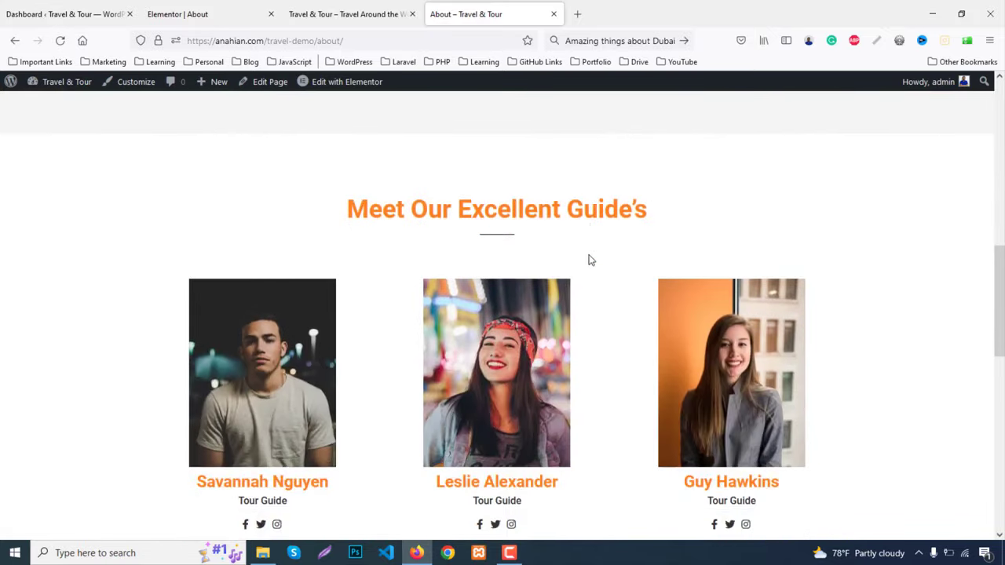
left_click_drag(347, 219, 680, 207)
key("ctrl+c")
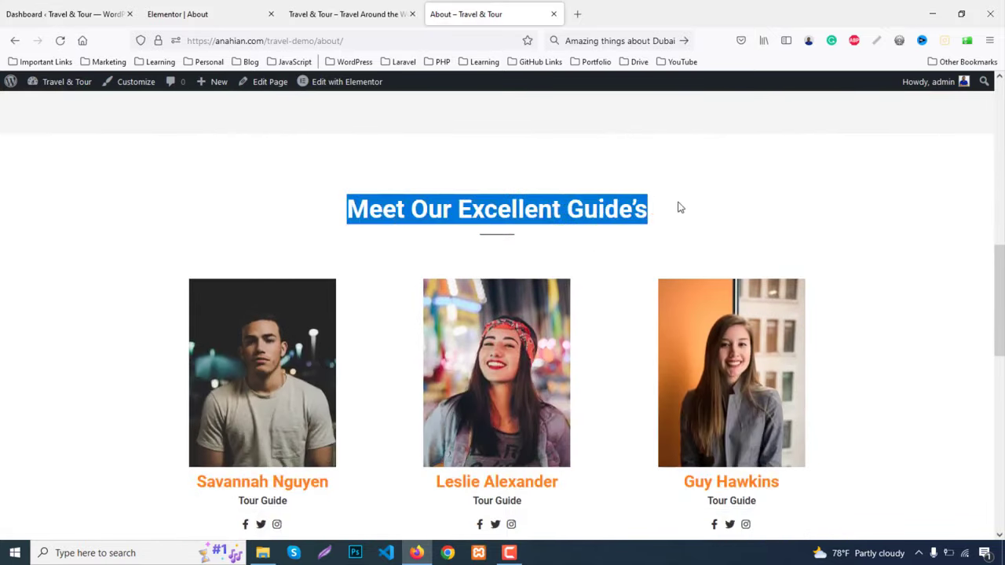
left_click(177, 14)
Add a one-column section below About Us with 60 px top and bottom padding
scroll(563, 377, "down", 3)
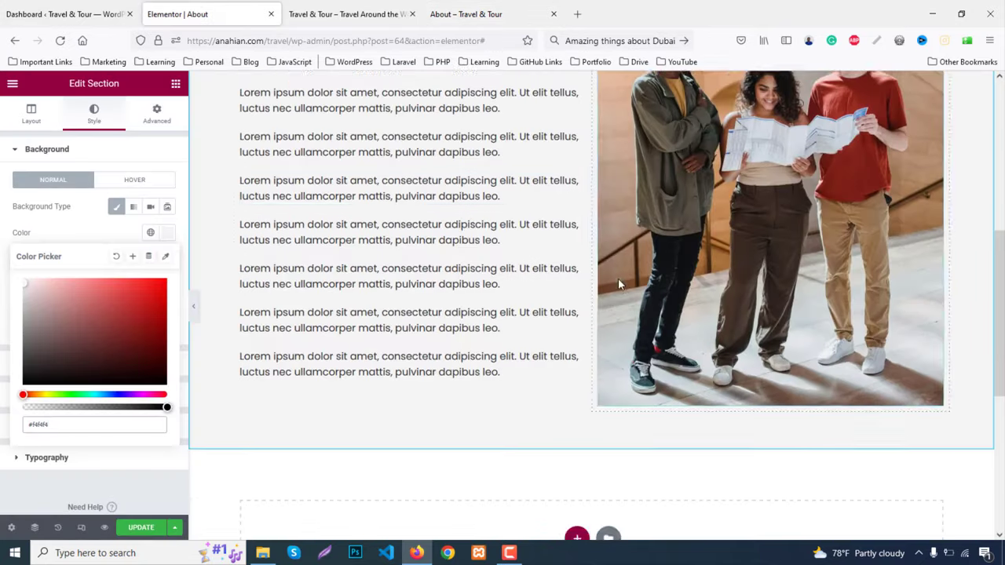
left_click(576, 357)
scroll(437, 249, "down", 3)
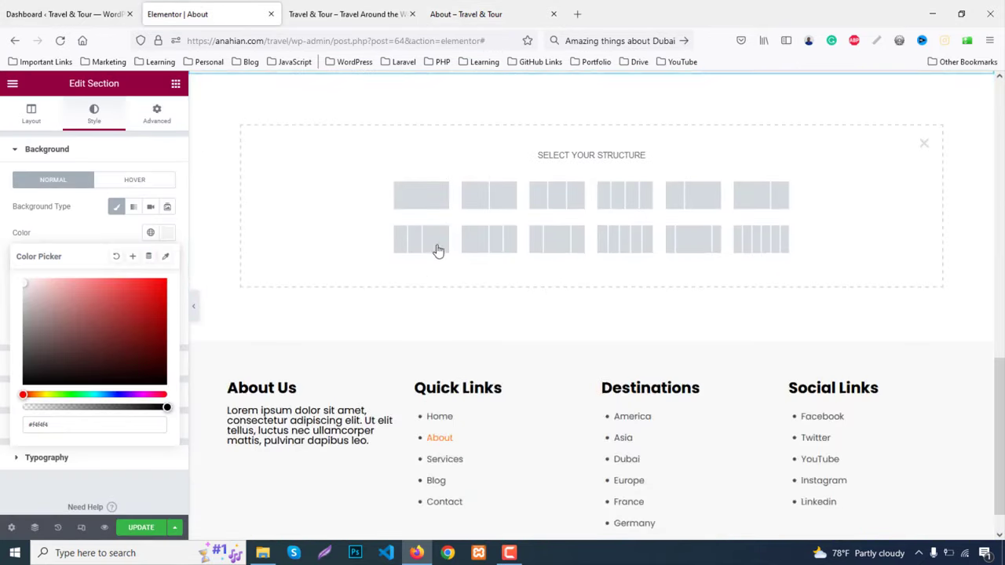
left_click(421, 202)
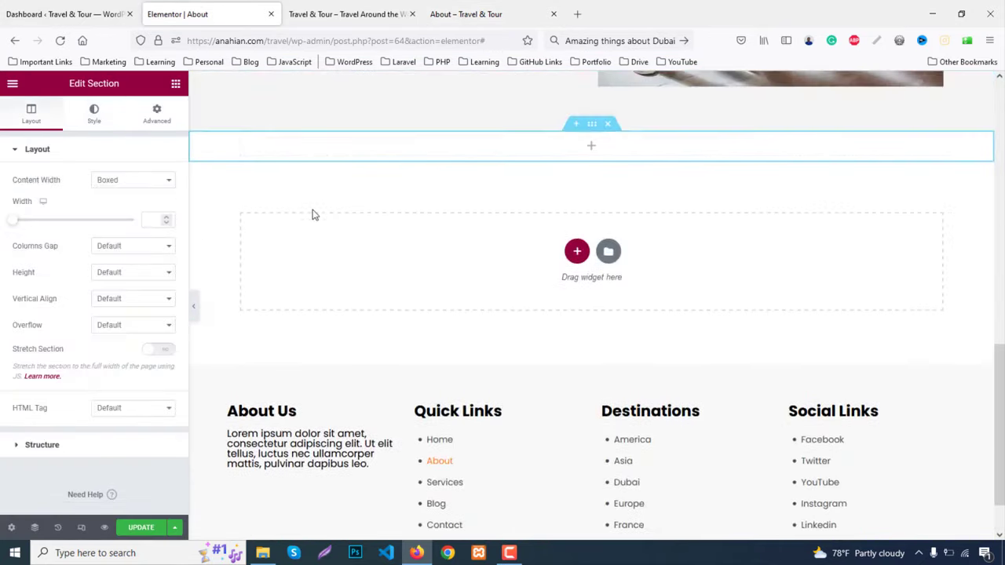
left_click(156, 115)
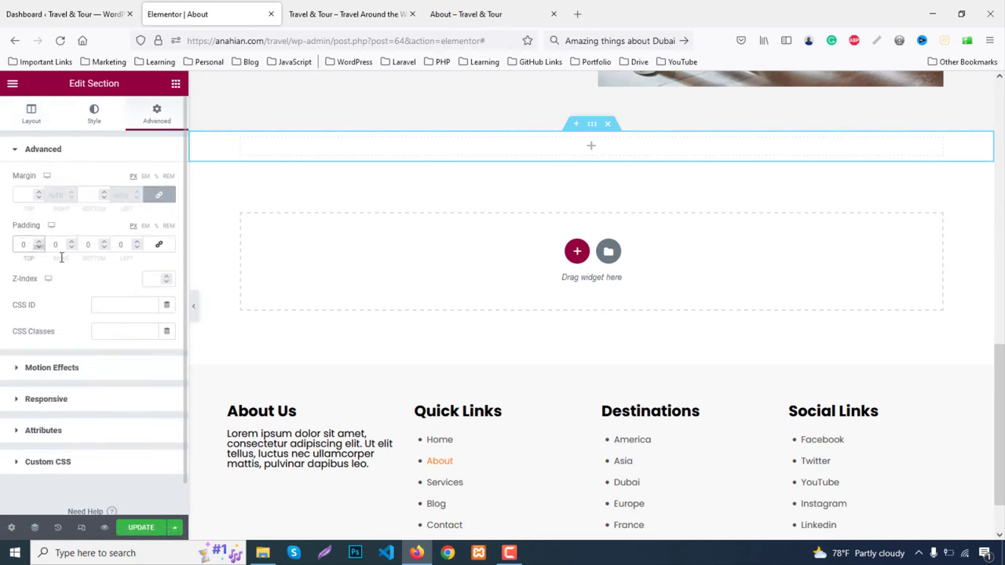
type("60")
left_click(85, 244)
type("60")
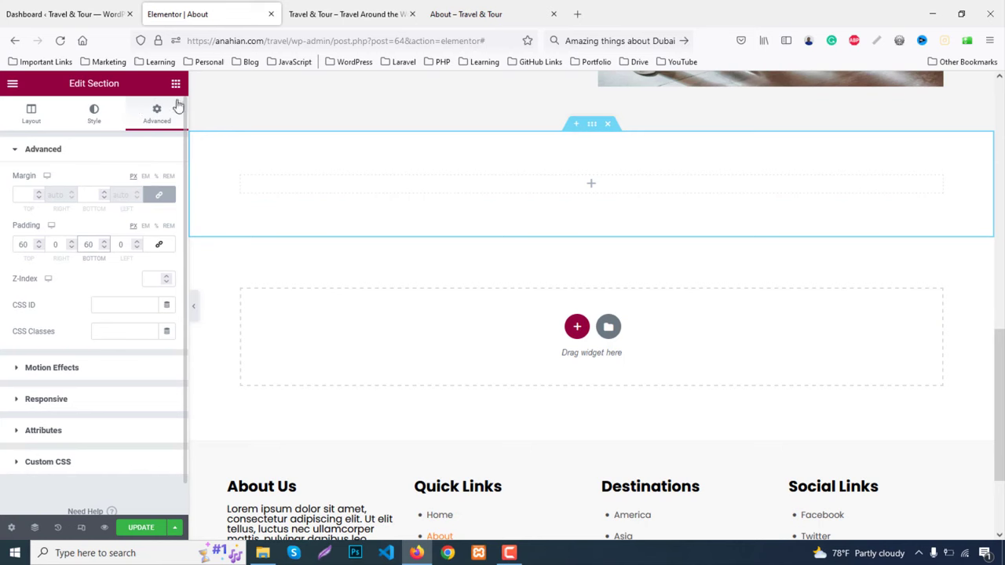
Place a two-column inner section, duplicate it, and drop a Heading into the top-left column
left_click(176, 84)
left_click_drag(48, 235, 588, 228)
right_click(585, 169)
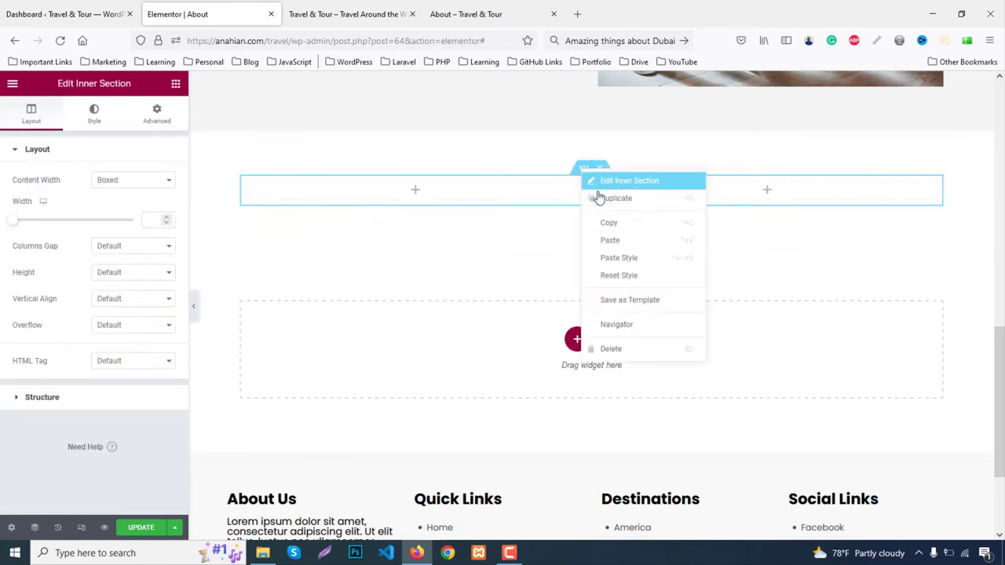
left_click(599, 199)
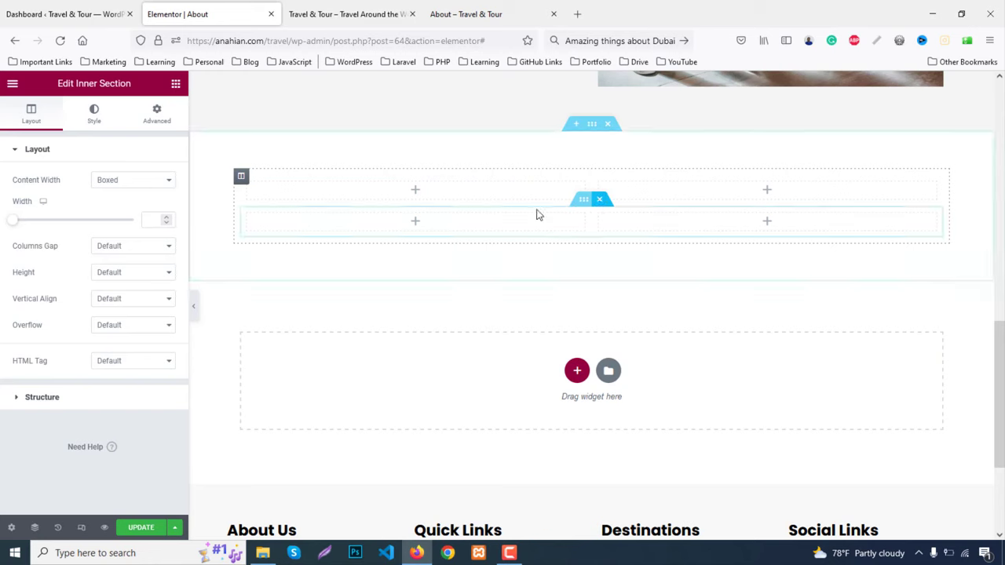
left_click(175, 84)
left_click_drag(153, 232, 424, 190)
Paste 'Meet Our Excellent Guide's' as the heading title and delete the unneeded column
left_click(101, 207)
key("ctrl+a")
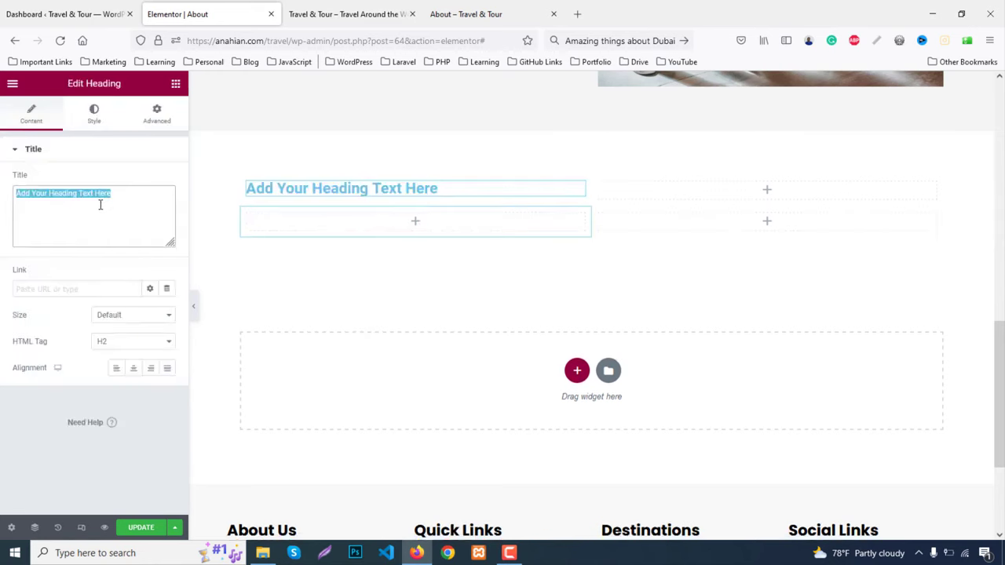
key("ctrl+v")
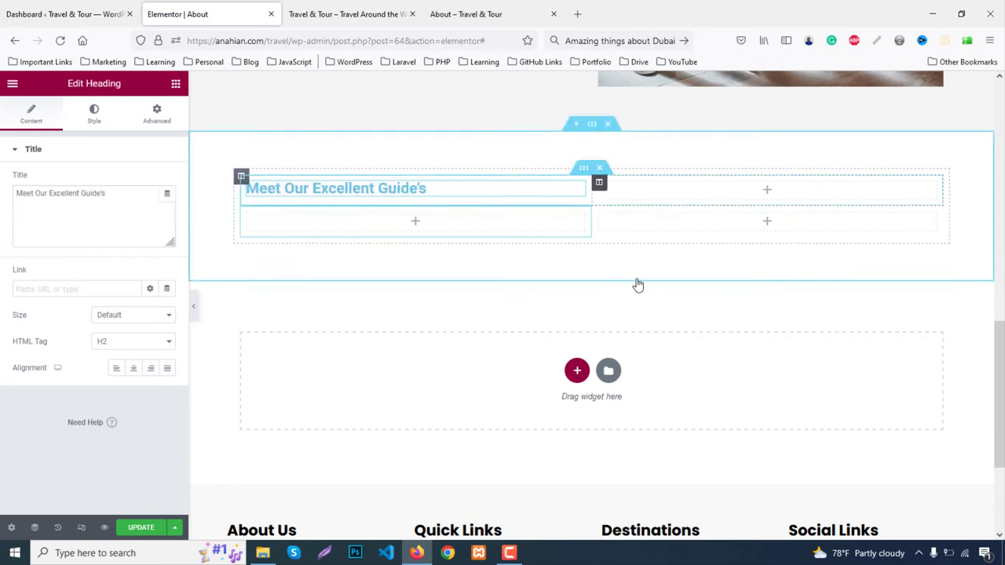
right_click(603, 187)
left_click(652, 361)
Copy the About Us heading, paste its style onto the guides heading, and centre it
scroll(588, 269, "up", 8)
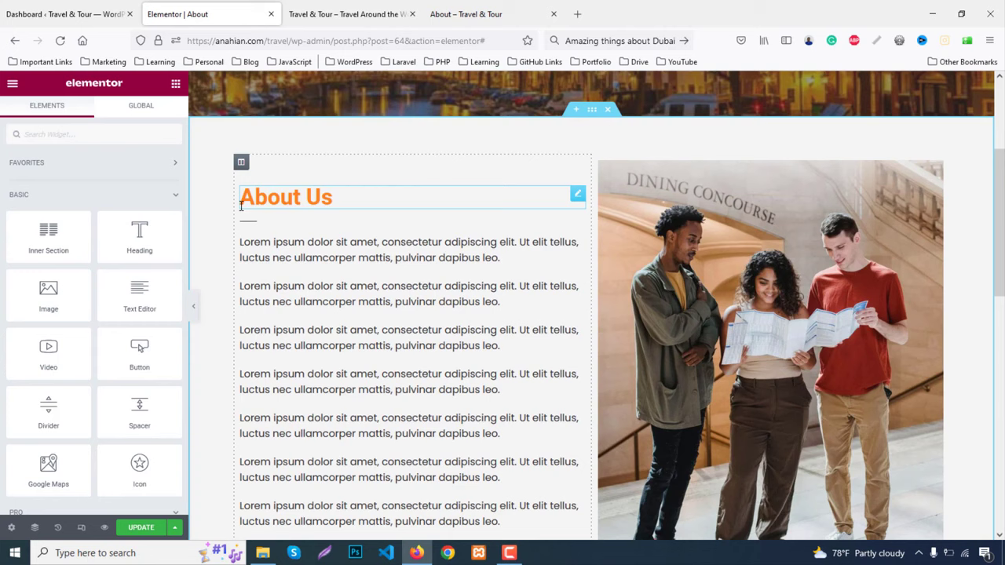
left_click(241, 206)
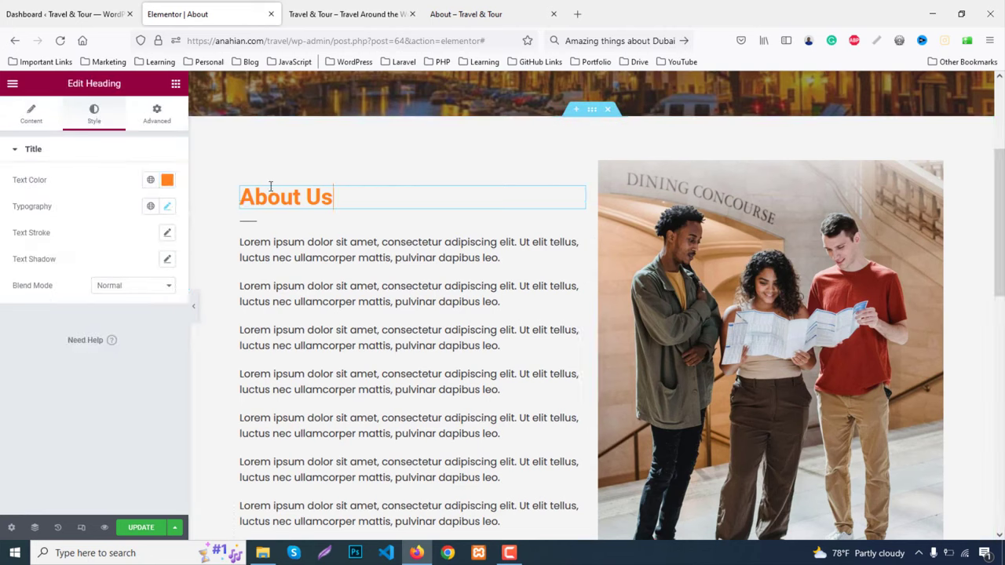
right_click(270, 207)
left_click(312, 257)
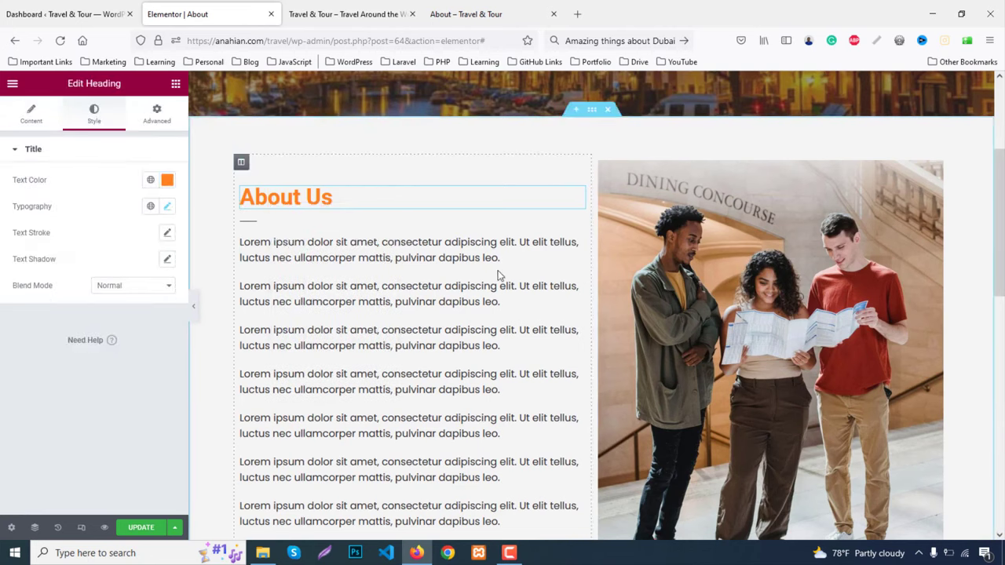
scroll(498, 274, "down", 5)
left_click(371, 314)
right_click(388, 318)
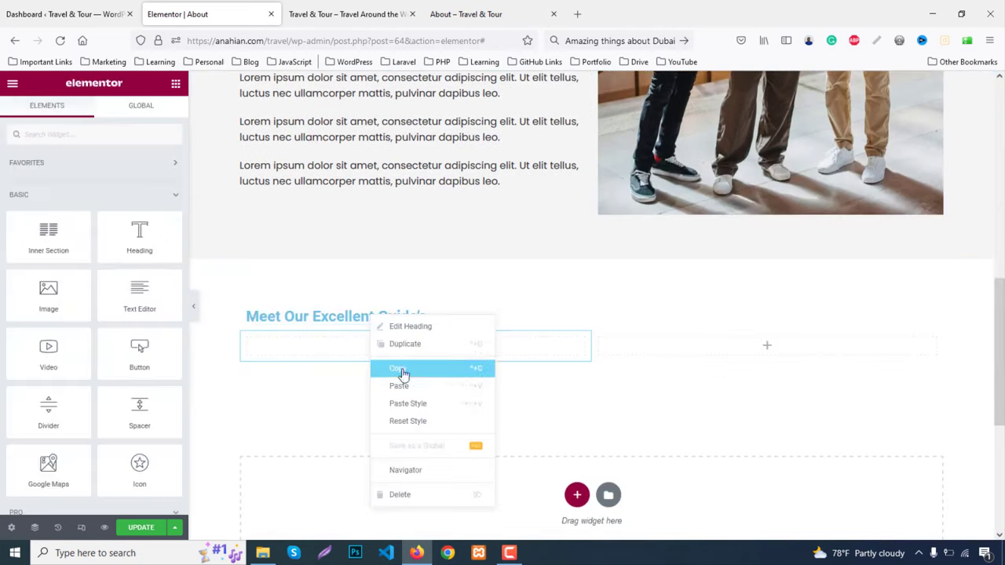
left_click(413, 404)
scroll(416, 359, "down", 3)
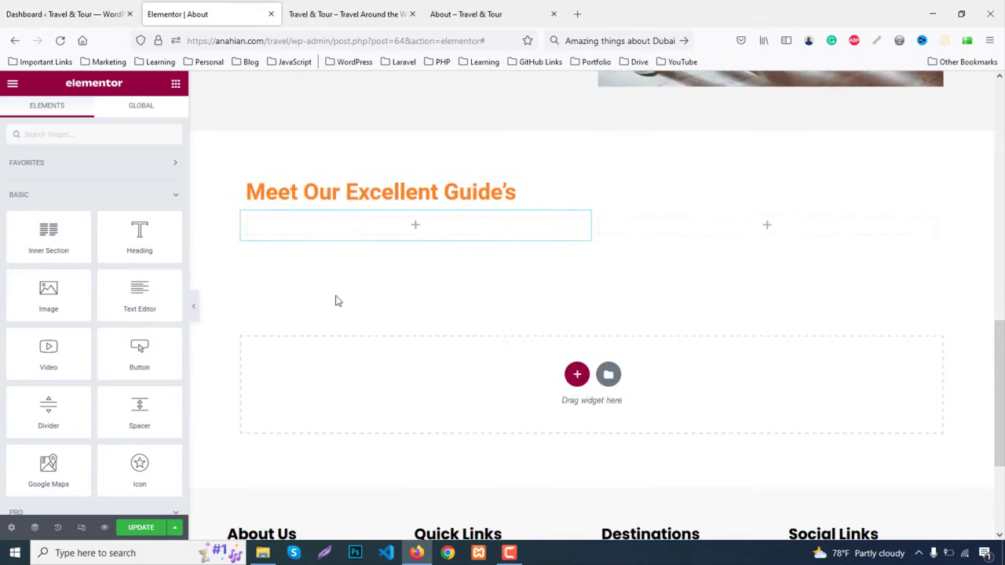
left_click(401, 192)
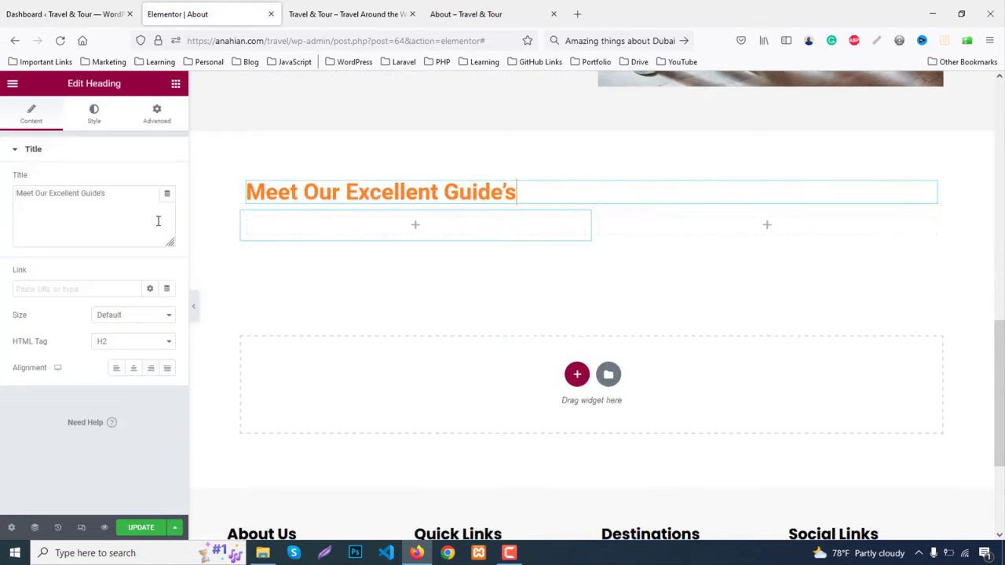
left_click(133, 367)
Paste the About Us divider beneath the guides heading and centre it
scroll(291, 271, "up", 7)
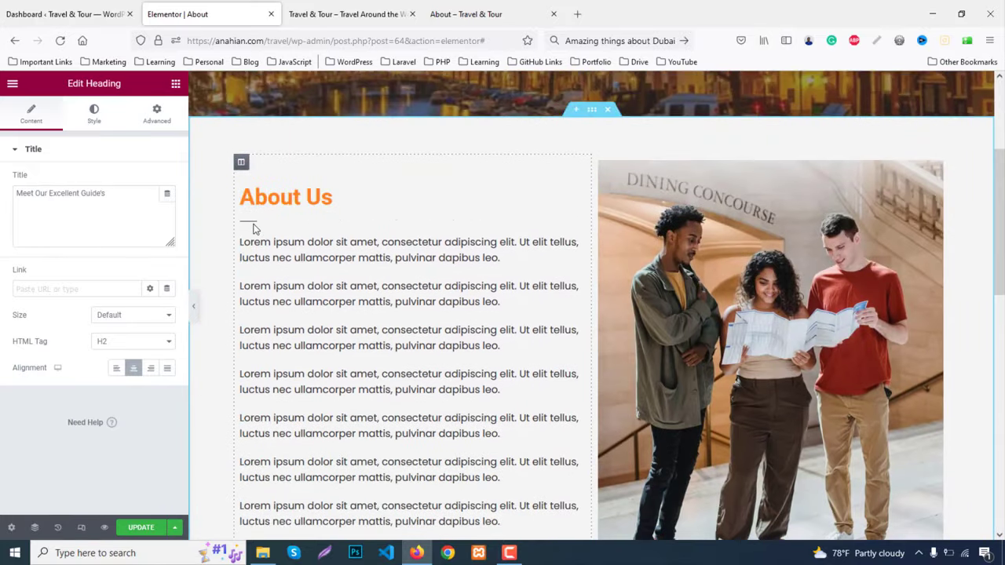
right_click(261, 229)
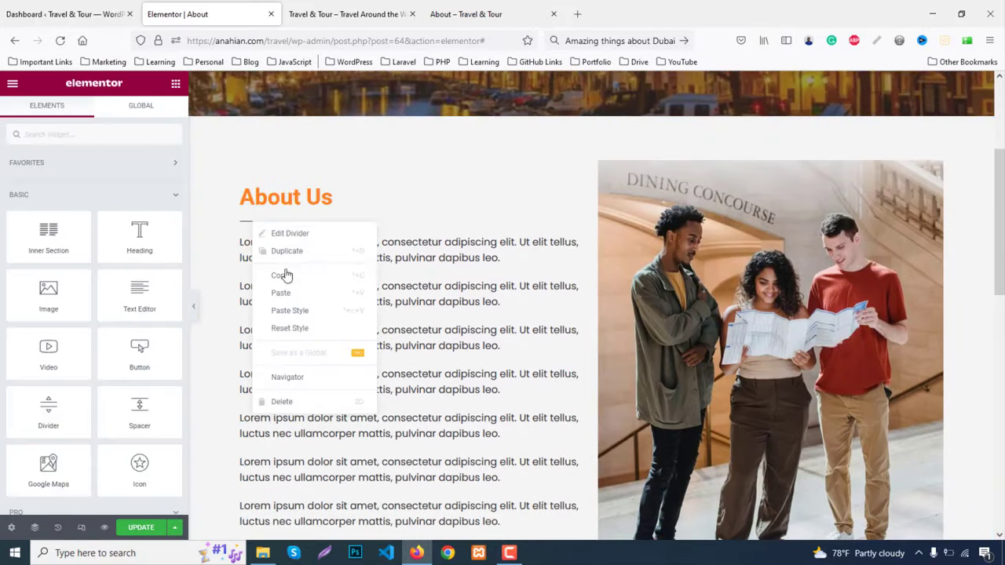
key("Escape")
scroll(565, 359, "down", 10)
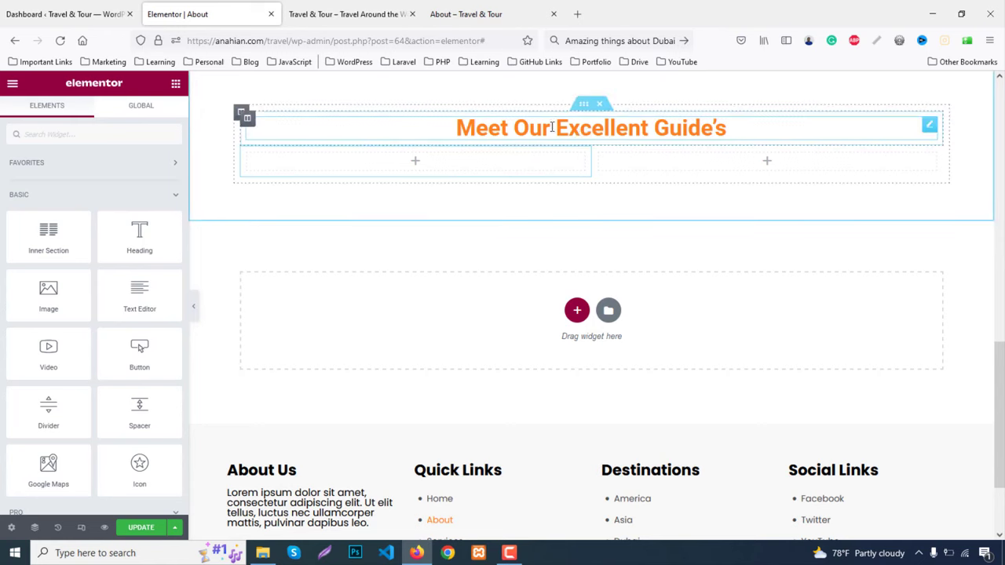
right_click(559, 133)
left_click(599, 197)
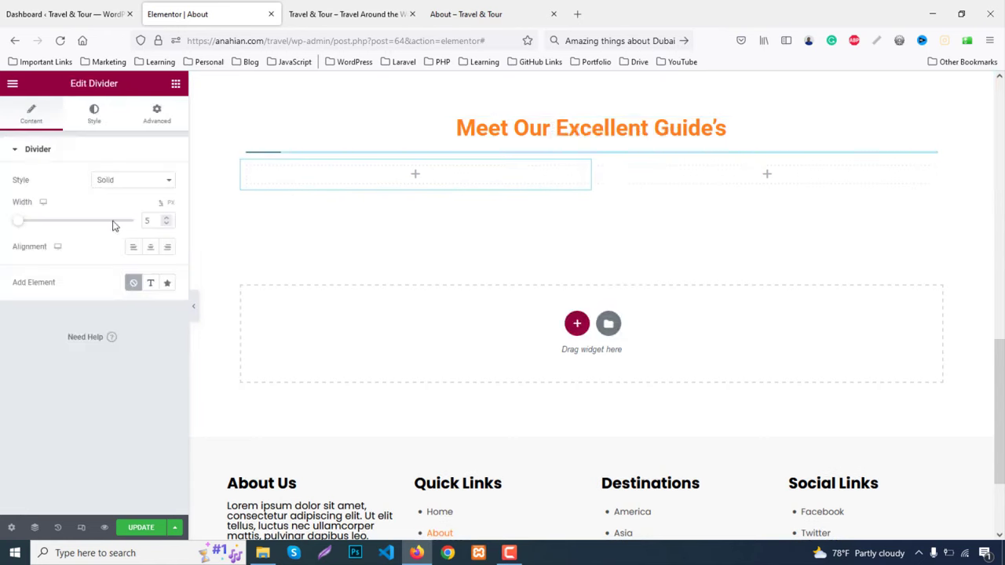
left_click(150, 247)
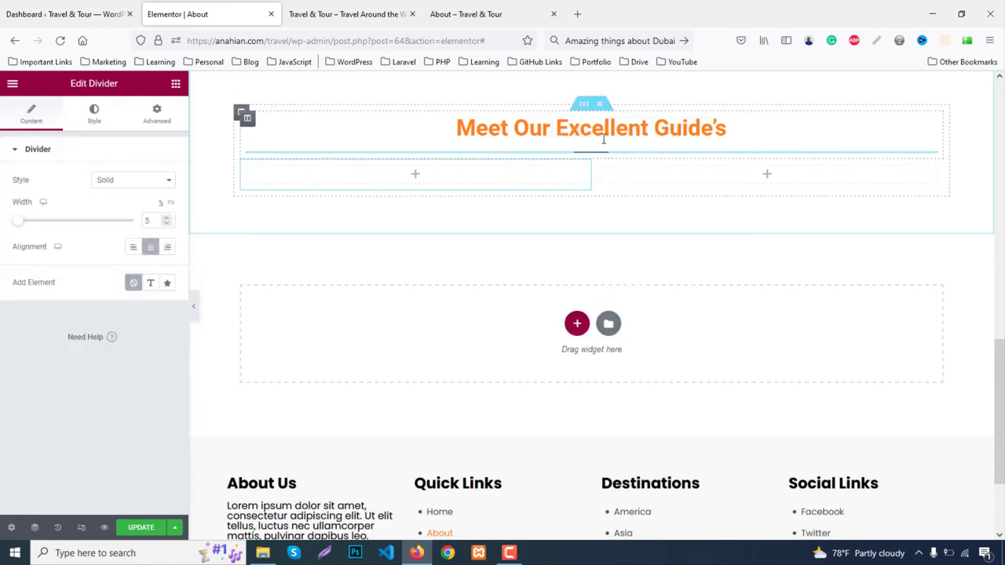
Give the heading's inner section a 40 px bottom margin, checking the live page
left_click(585, 107)
left_click(161, 110)
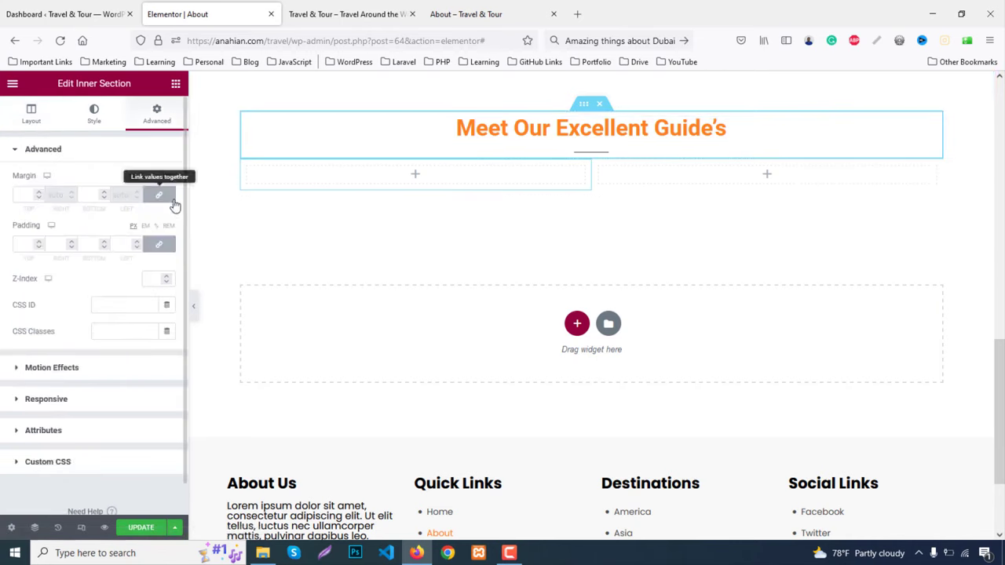
left_click(164, 247)
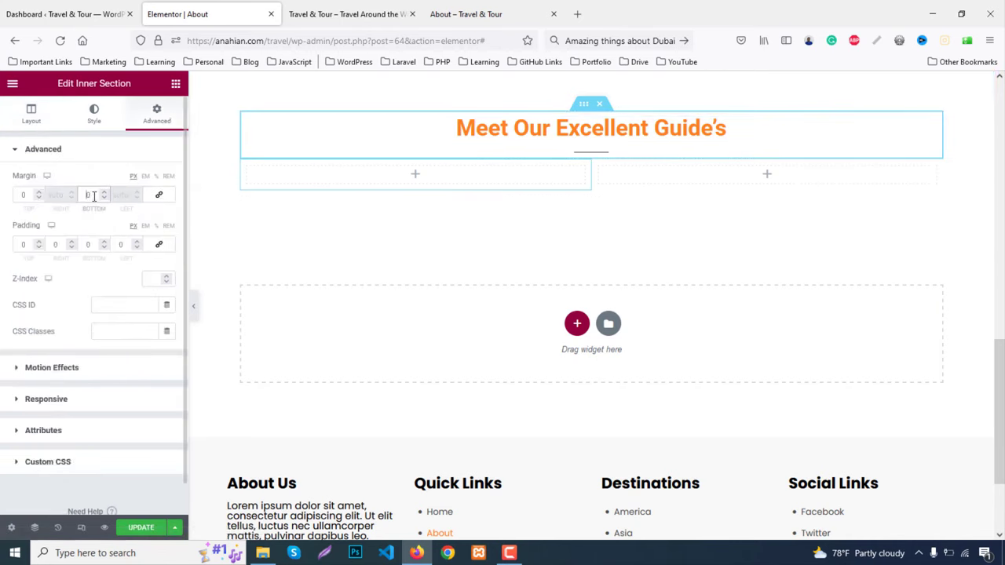
type("40")
left_click(499, 8)
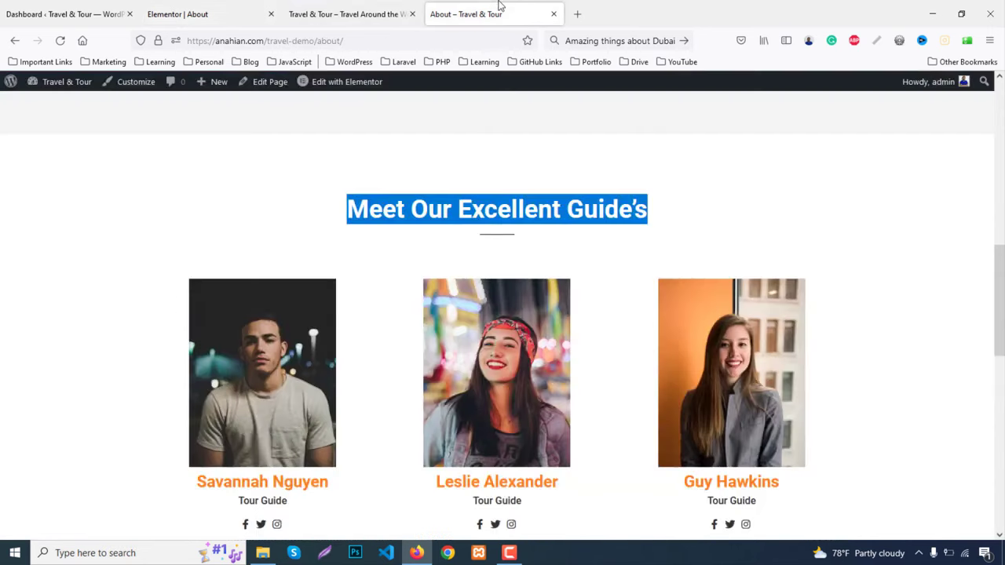
scroll(306, 224, "down", 2)
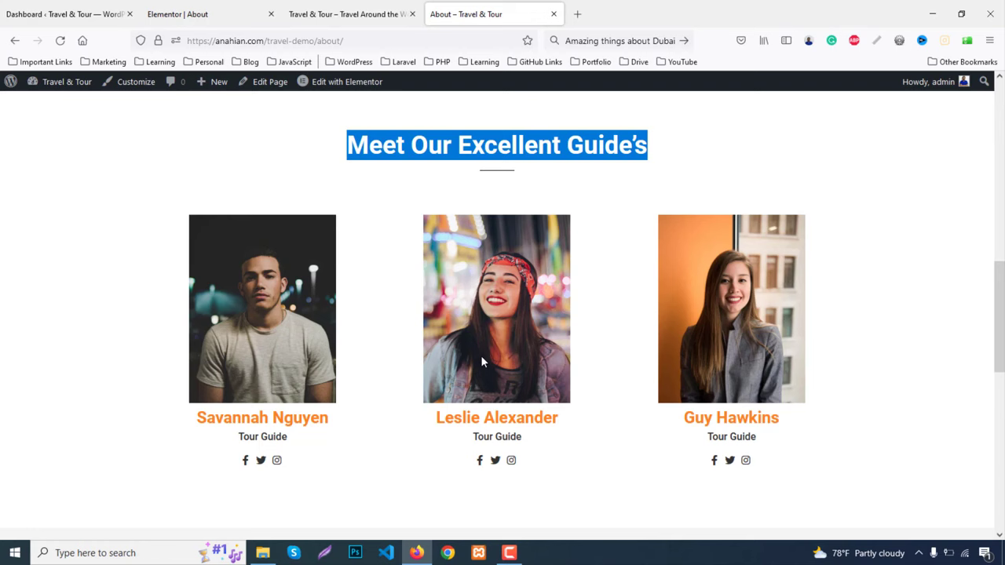
left_click(226, 8)
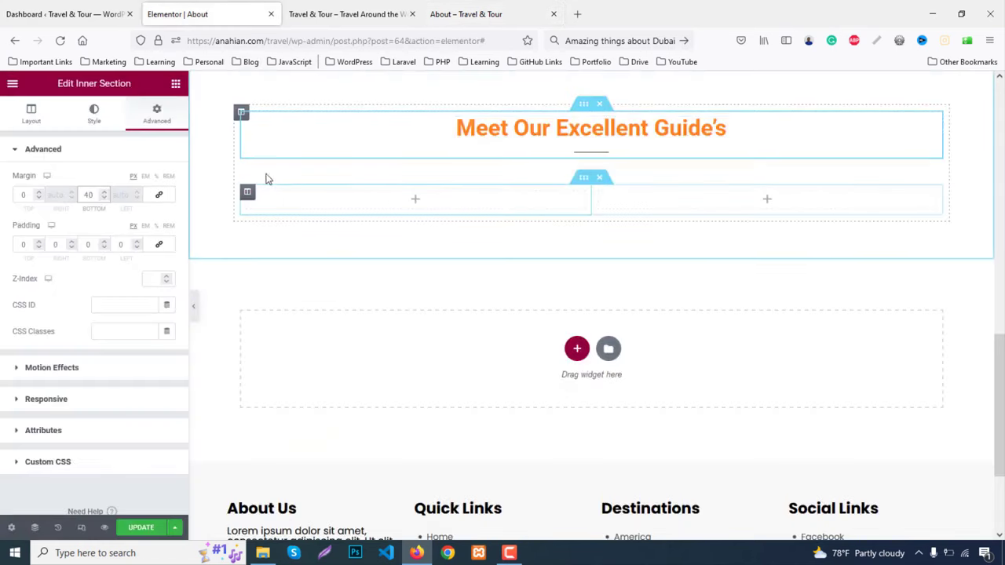
Add an Image widget to the left column and upload team1.png, team2.png and team3.png
left_click(176, 83)
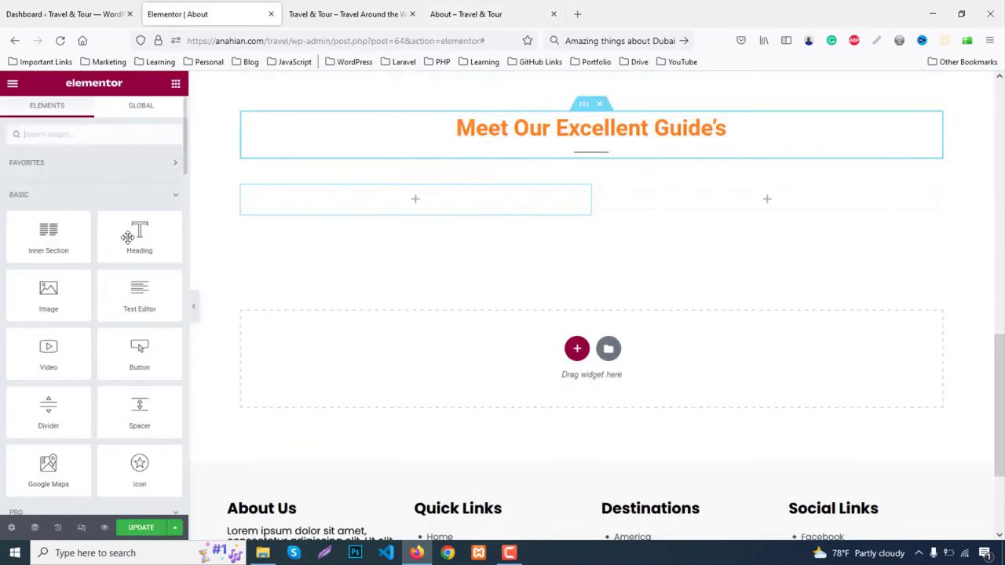
left_click_drag(48, 292, 413, 205)
left_click(53, 240)
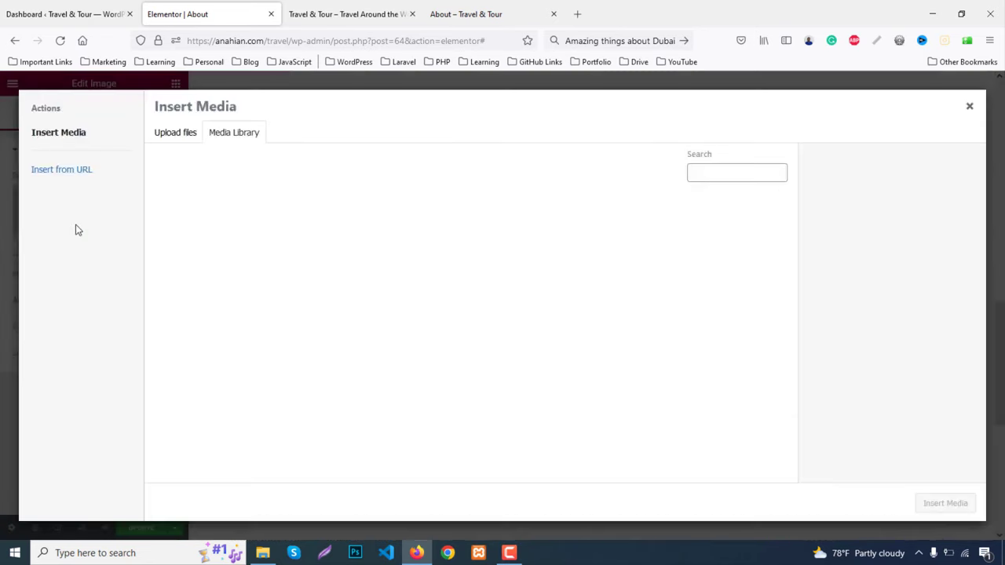
left_click(169, 139)
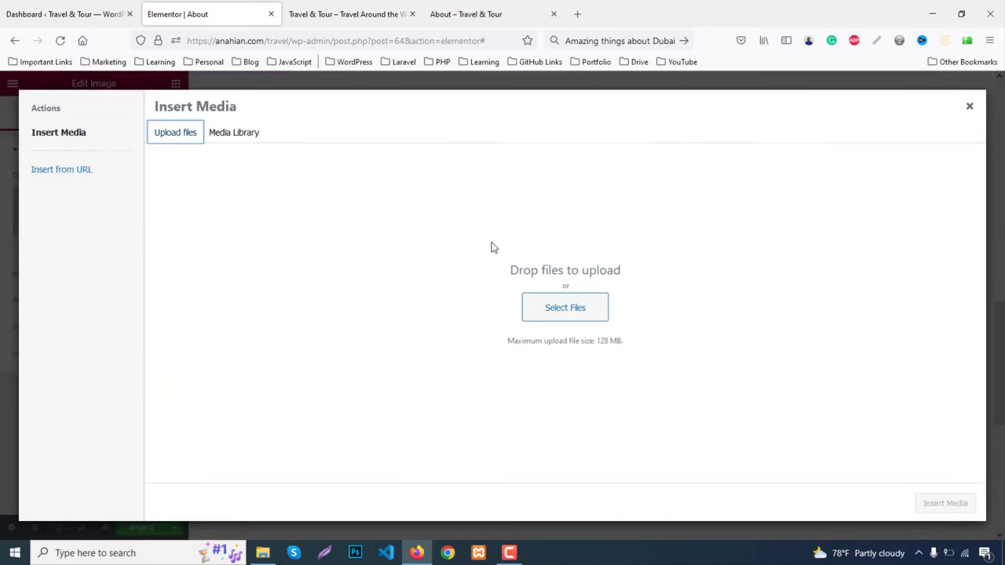
left_click(586, 316)
scroll(758, 355, "down", 2)
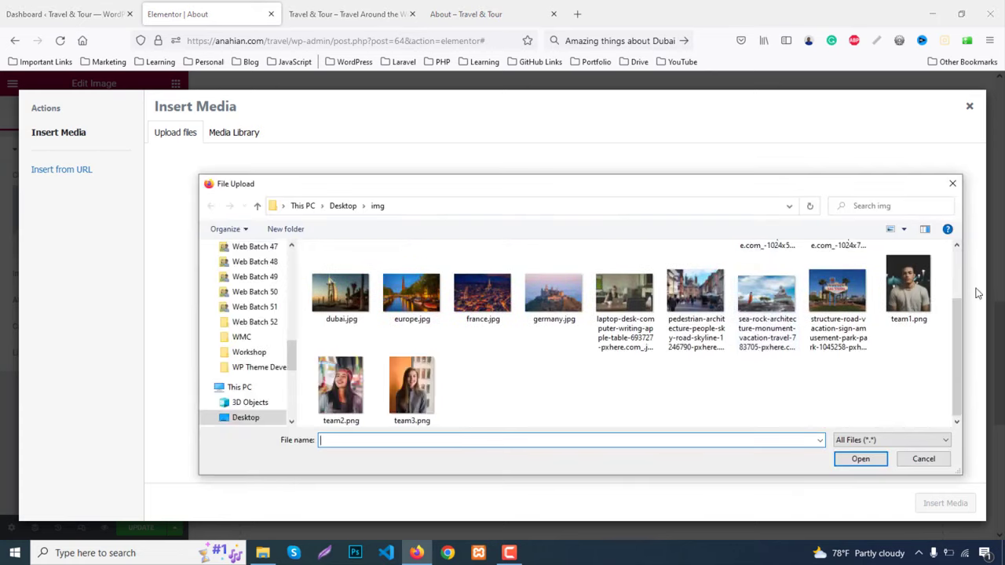
left_click(908, 286)
left_click(341, 385, "ctrl")
left_click(411, 385, "ctrl")
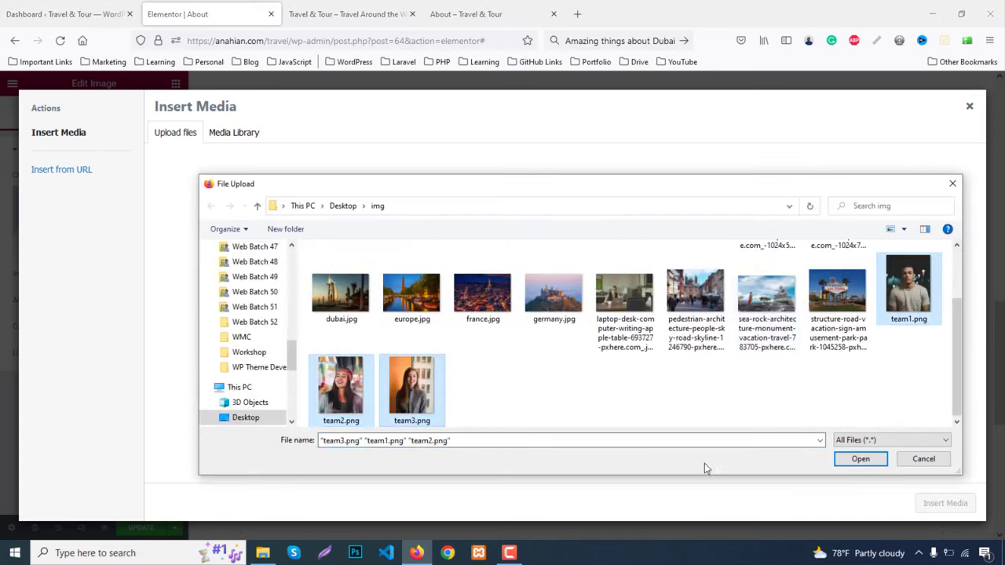
left_click(859, 459)
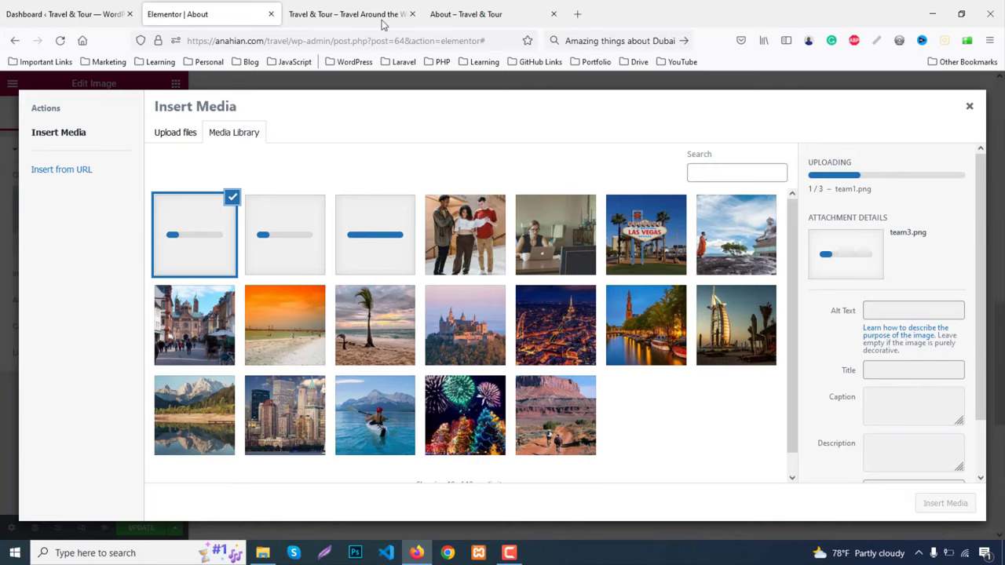
Copy the first guide's name from the live page, then insert the team1 photo
left_click(381, 15)
left_click(469, 9)
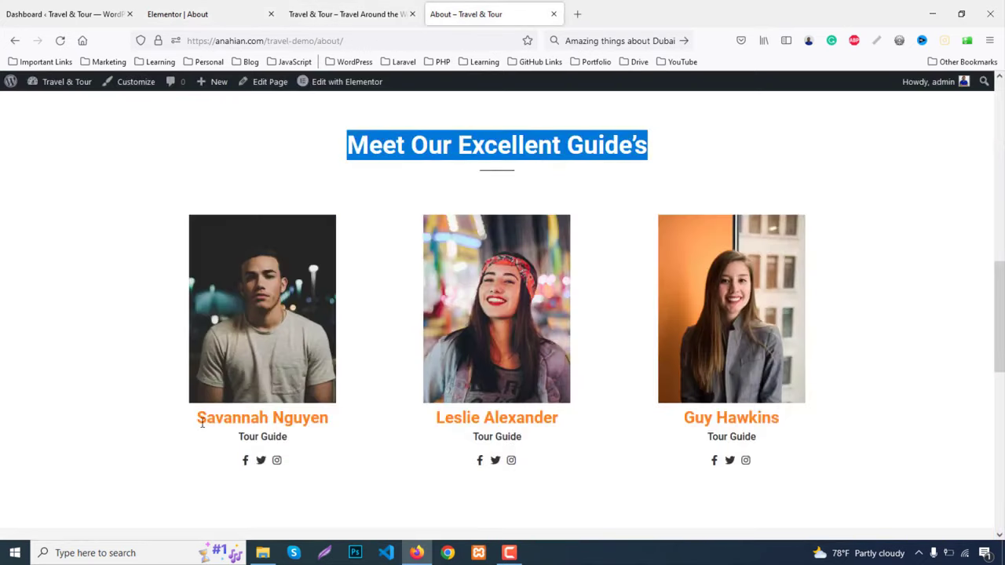
left_click_drag(197, 421, 362, 420)
key("ctrl+c")
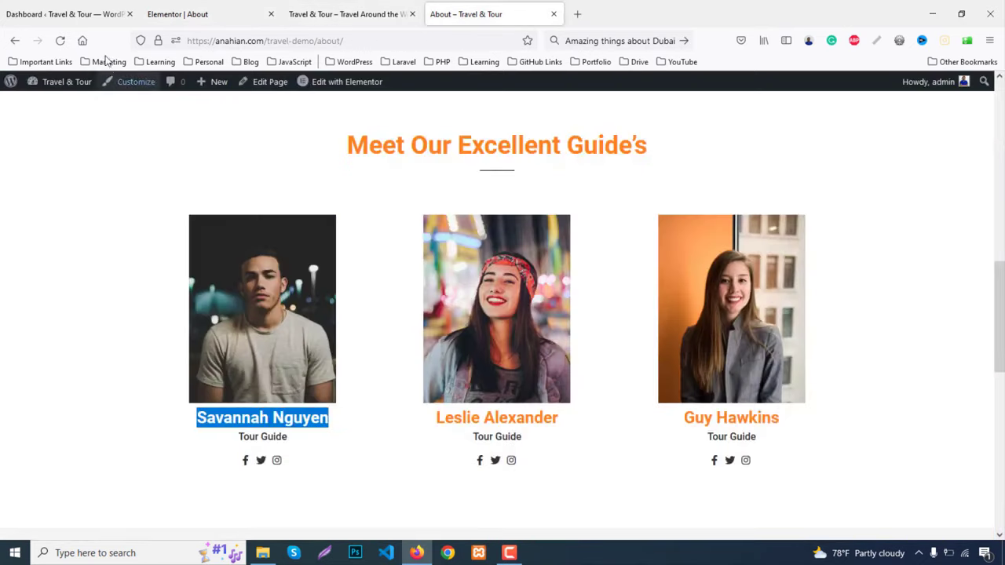
left_click(167, 8)
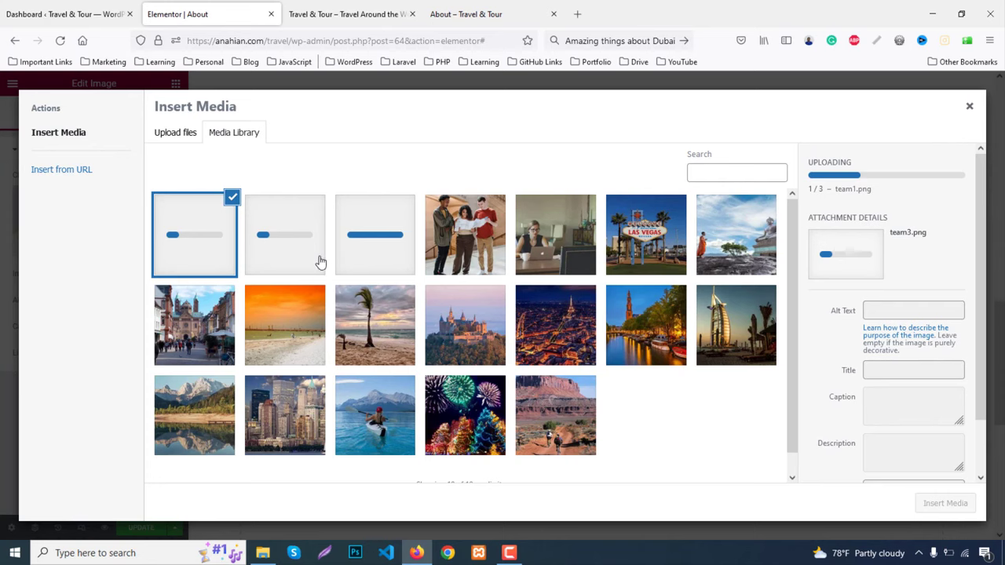
left_click(392, 247)
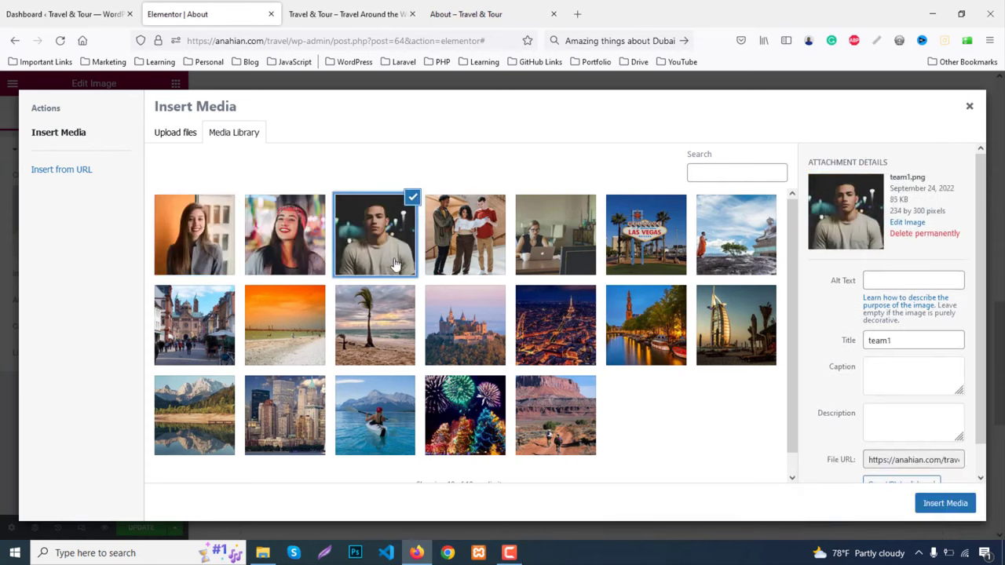
left_click(945, 503)
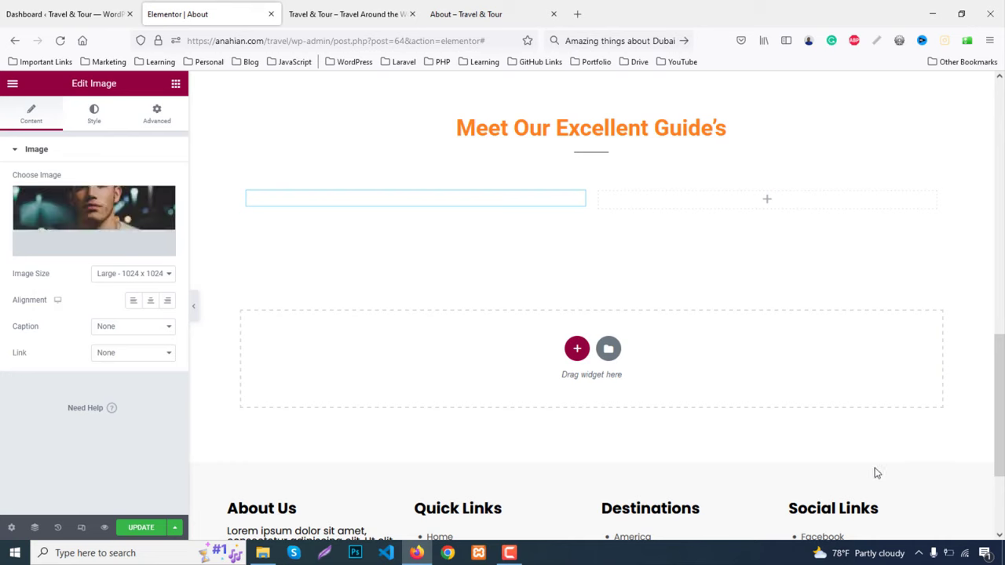
Add a heading under the team1 photo with the first guide's name, styled like the guides heading
left_click(176, 84)
left_click_drag(140, 235, 438, 378)
left_click(79, 197)
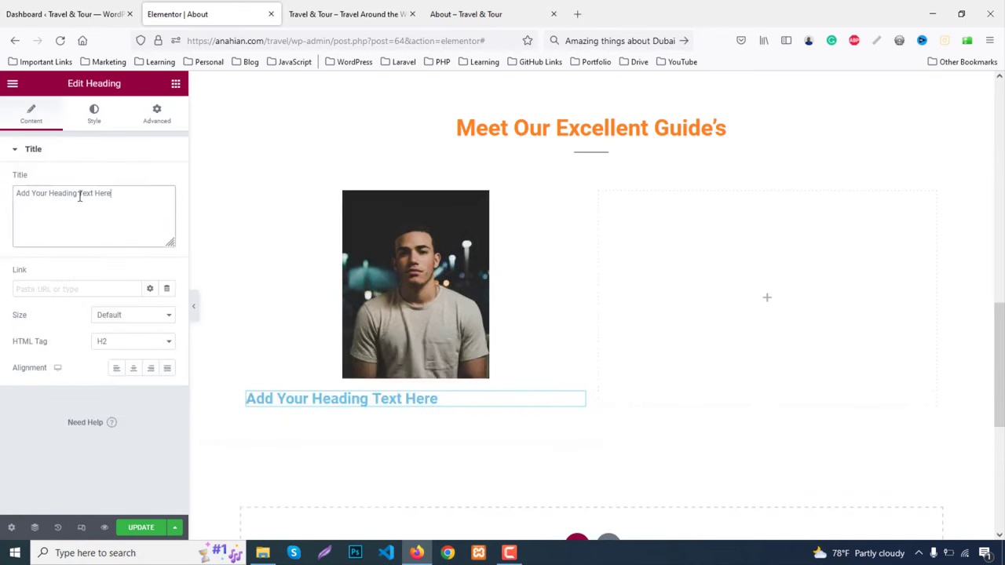
triple_click(79, 196)
key("ctrl+v")
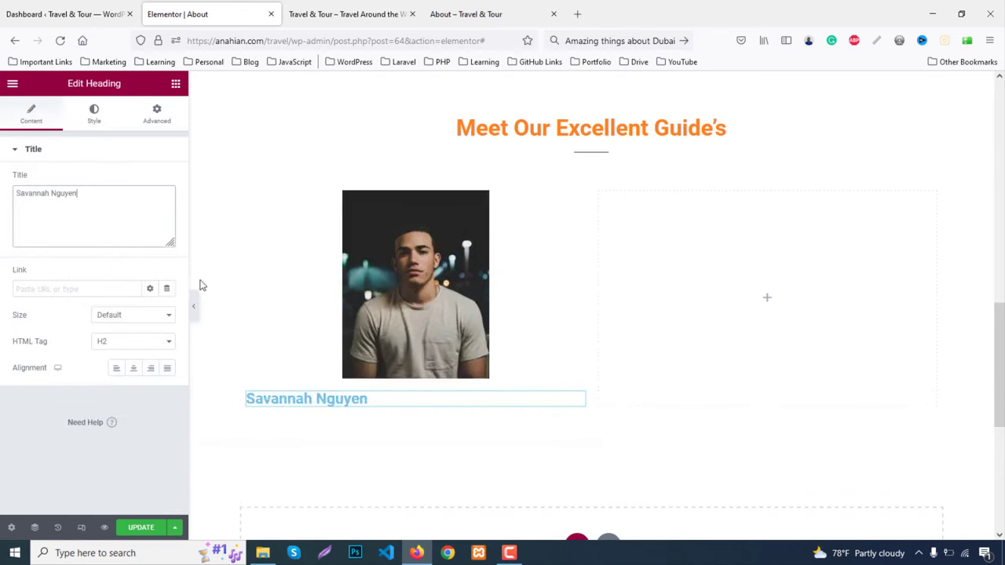
right_click(601, 146)
left_click(610, 179)
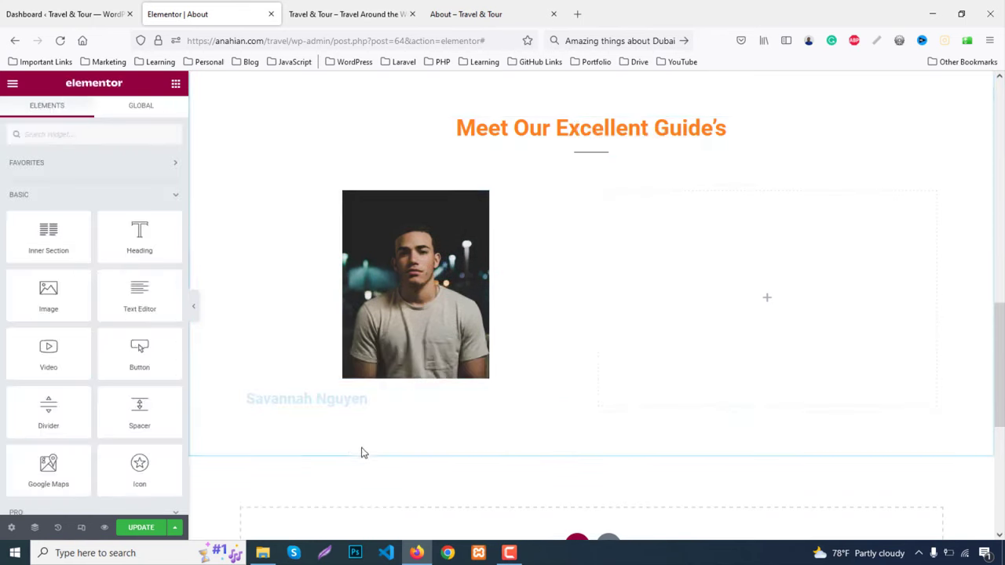
right_click(323, 399)
left_click(347, 436)
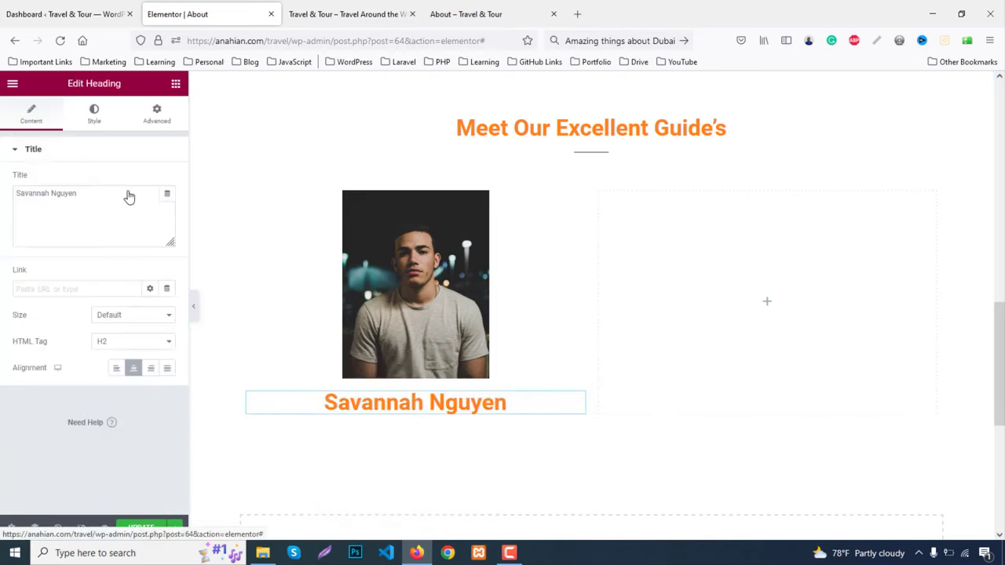
Reduce the name heading's font size to 26 px and add a new heading below it
left_click(94, 114)
left_click(167, 206)
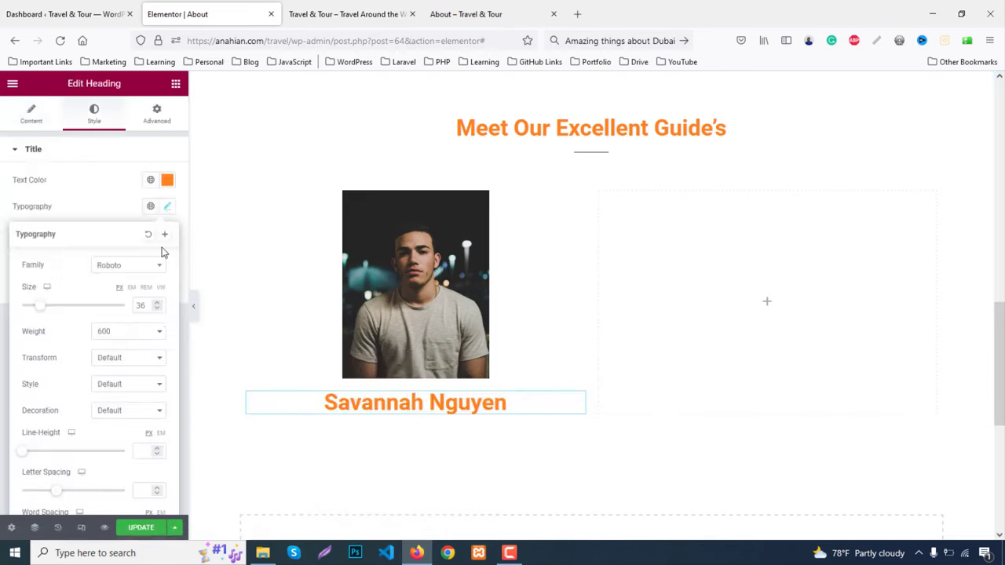
left_click(146, 305)
key("Down")
key("Down")
key("Down")
key("Down")
key("Down")
key("Down")
key("Down")
key("Down")
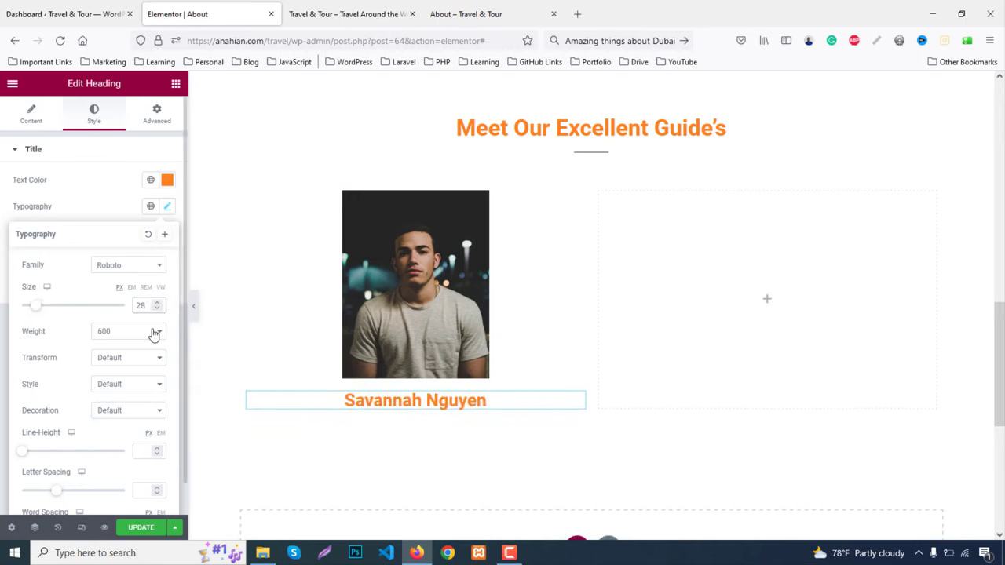
key("Down")
key("Down")
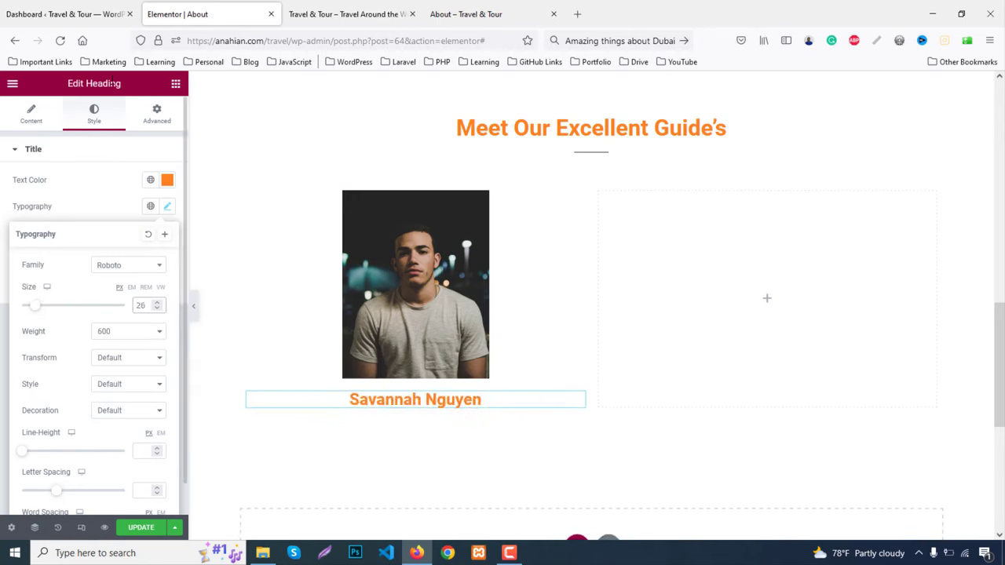
left_click(175, 84)
left_click_drag(142, 247, 500, 413)
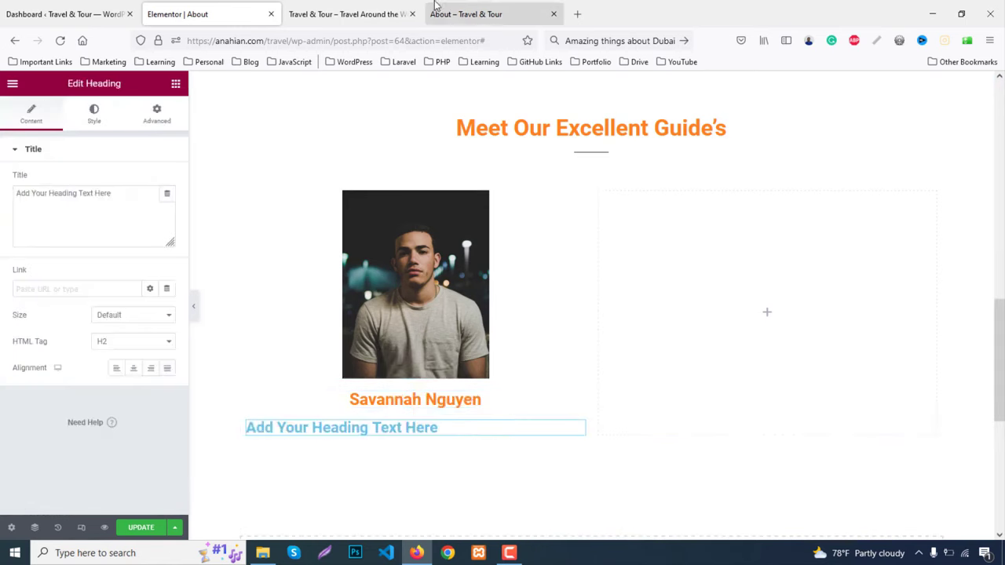
Copy 'Tour Guide' from the live page into the new heading and centre it
left_click(480, 14)
left_click_drag(233, 443, 322, 442)
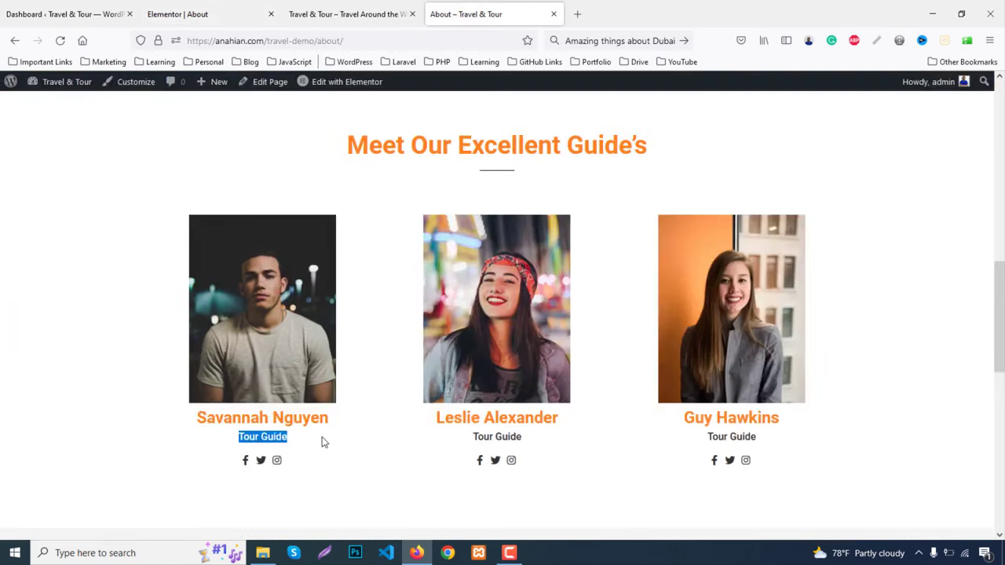
left_click(202, 2)
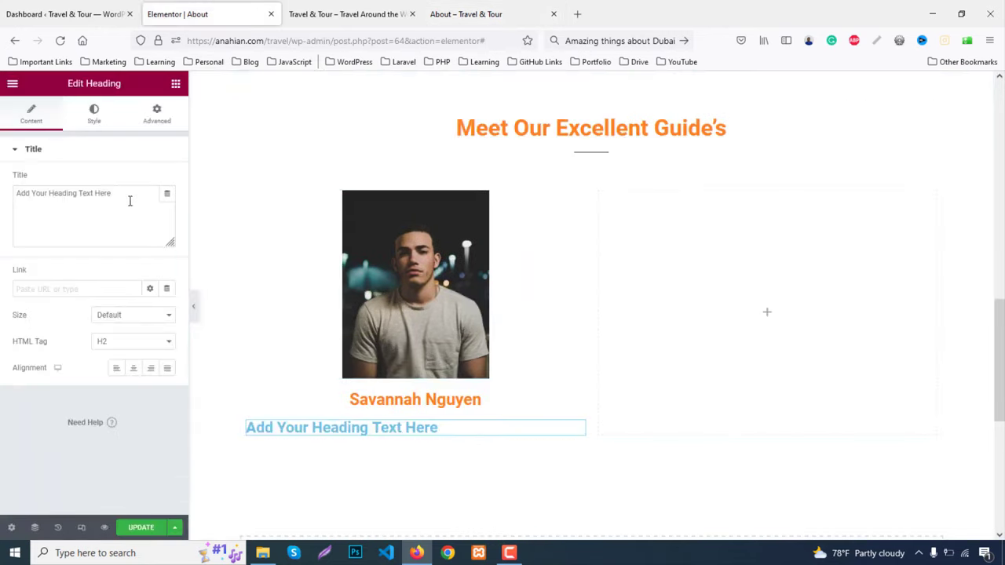
left_click_drag(130, 199, 1, 184)
key("ctrl+v")
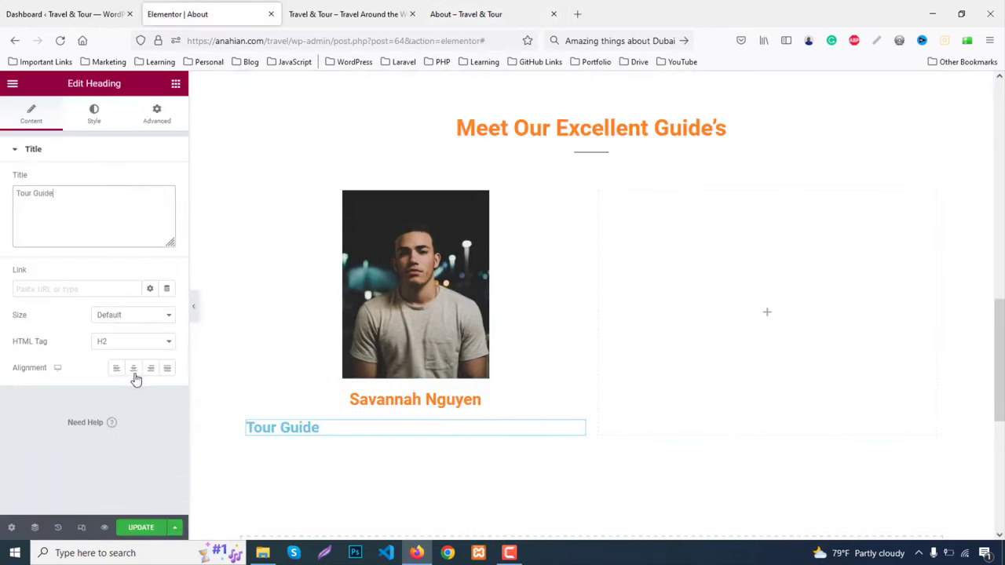
left_click(134, 374)
Set the Tour Guide heading's text colour to #333
left_click(92, 116)
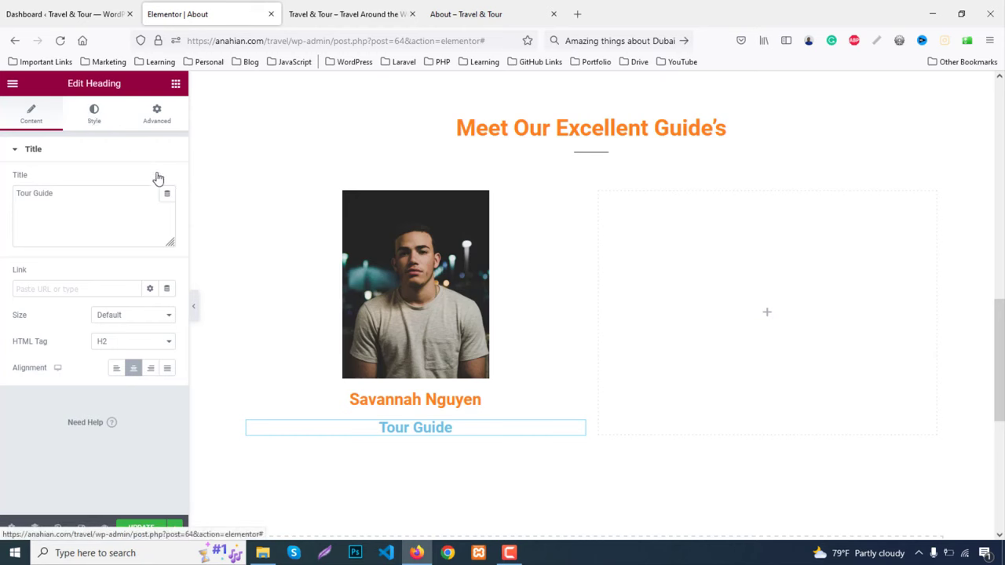
left_click(168, 180)
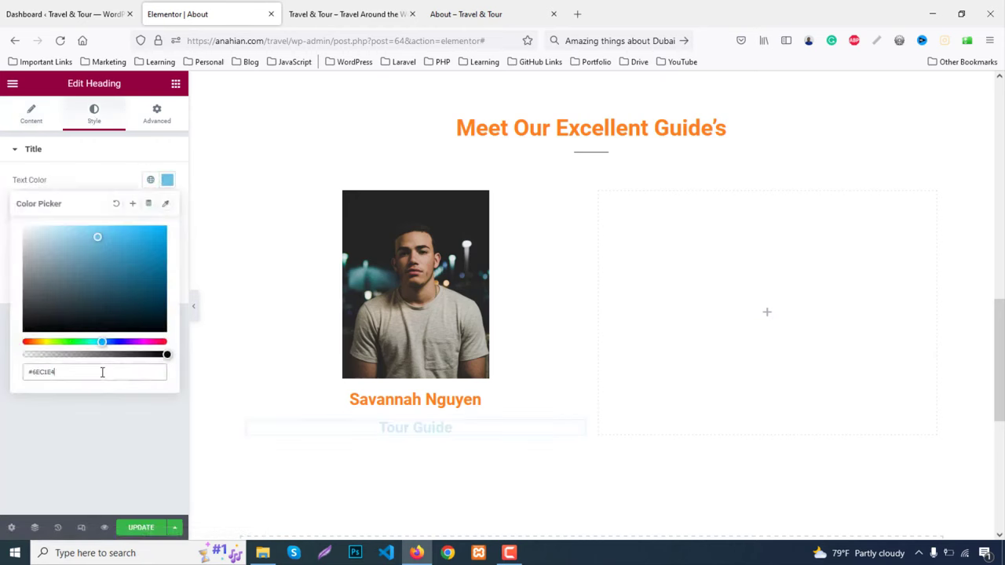
double_click(103, 370)
type("333")
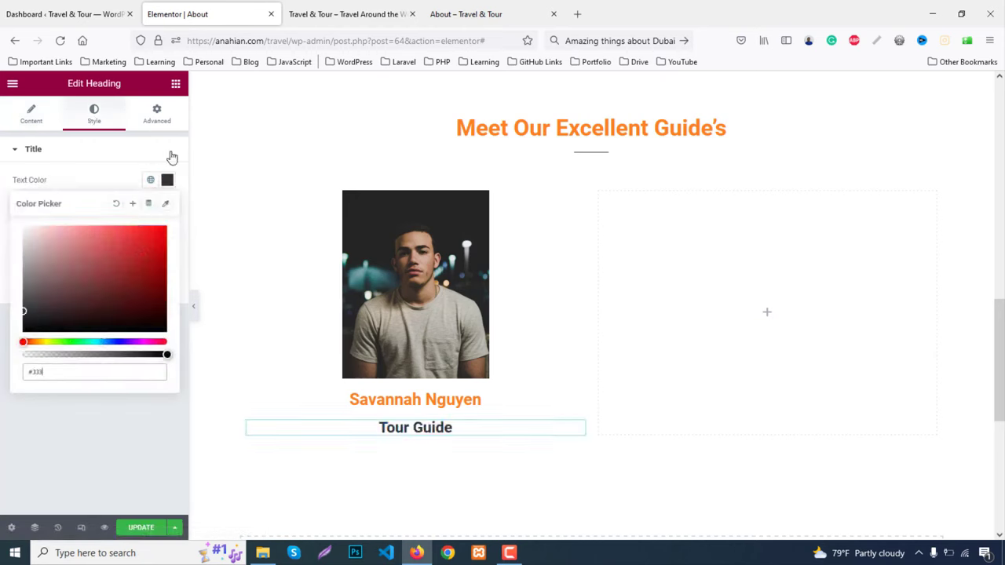
left_click(167, 180)
Set the Tour Guide typography to size 20 and line height 0, then search widgets for 'soc'
left_click(167, 205)
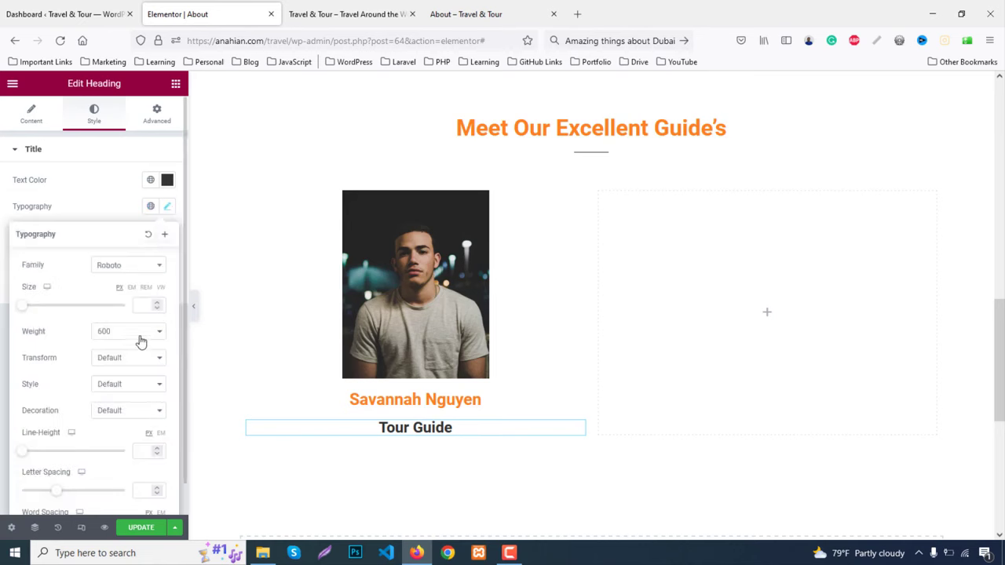
left_click(148, 303)
type("10")
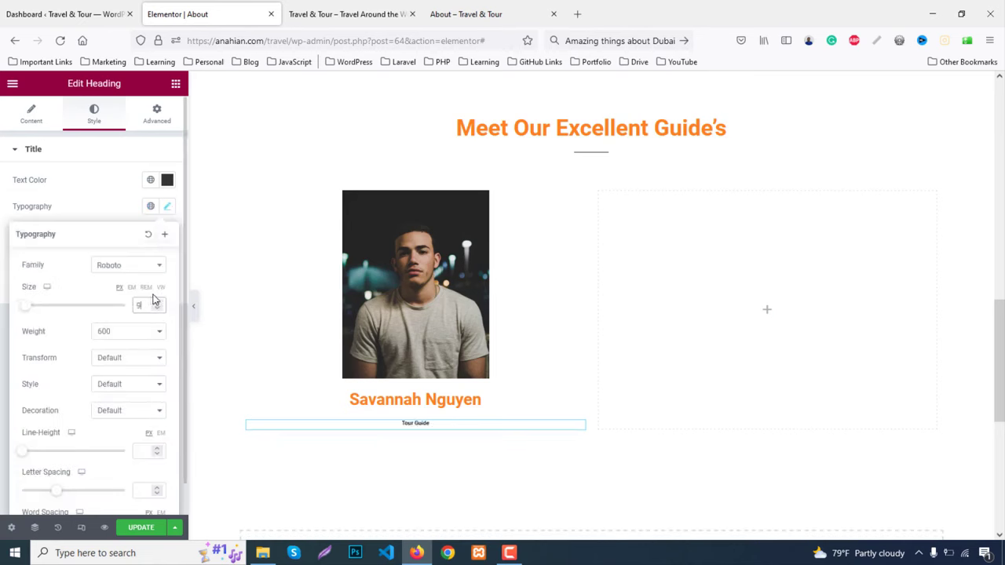
left_click_drag(157, 302, 157, 302)
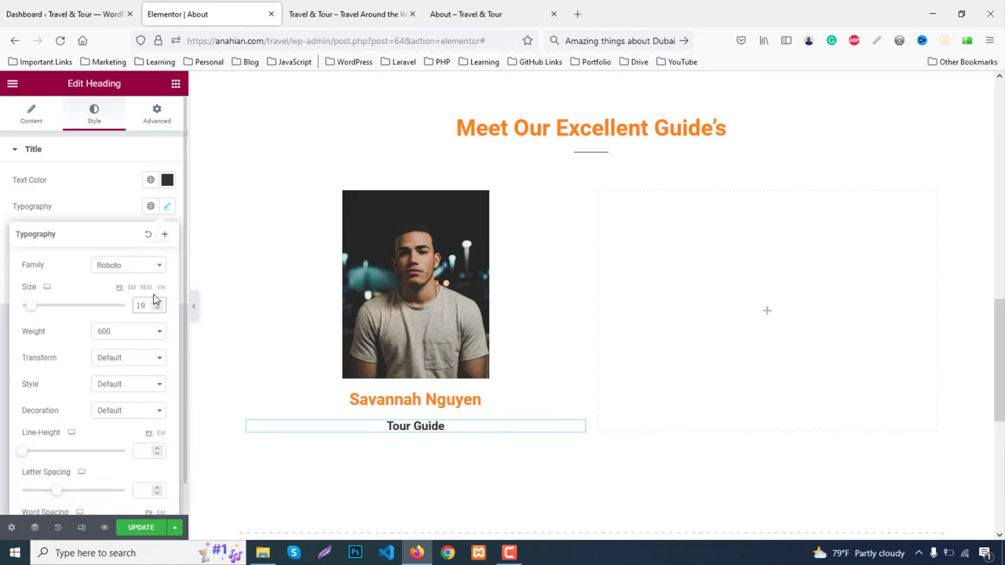
left_click(149, 446)
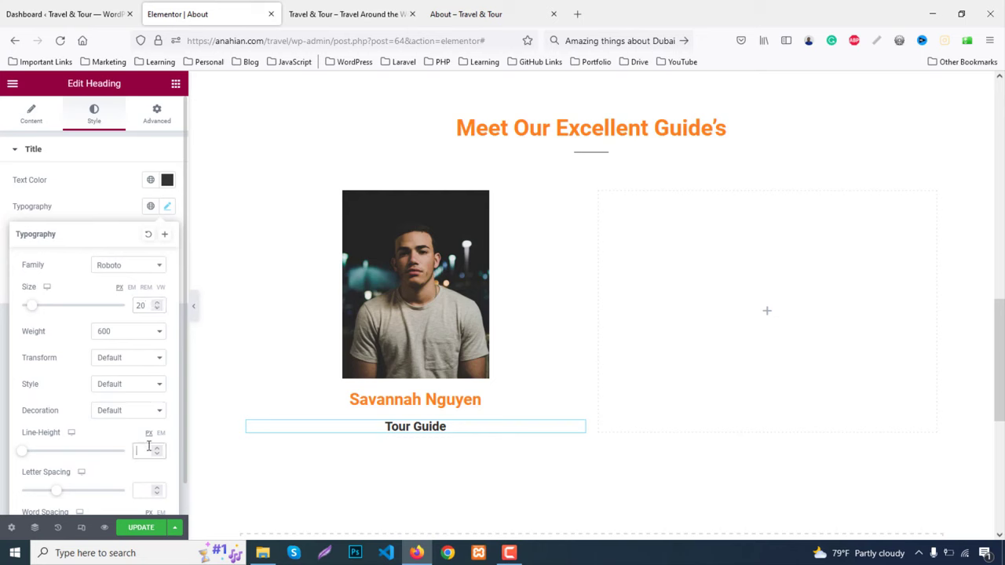
type("0")
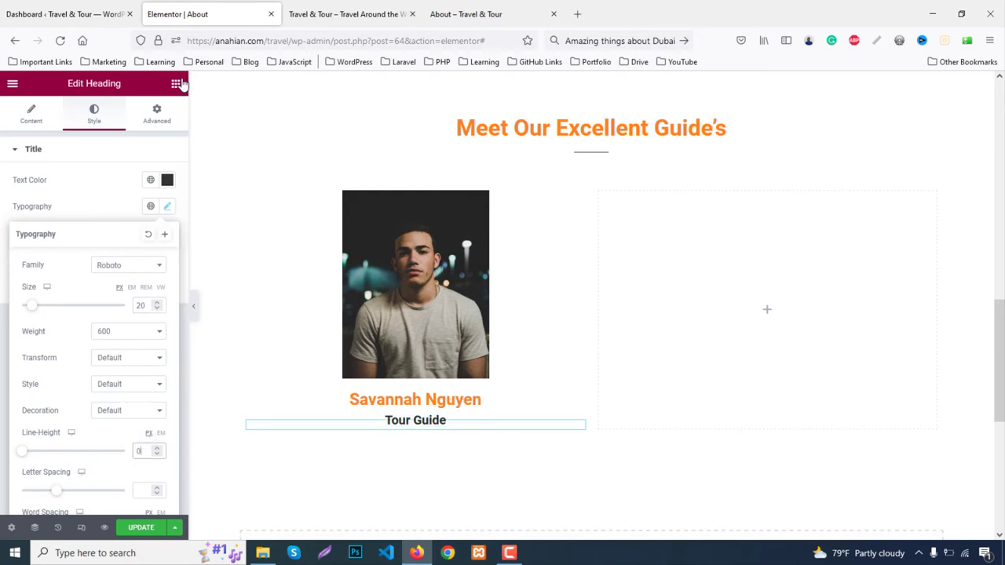
left_click(176, 83)
type("soc")
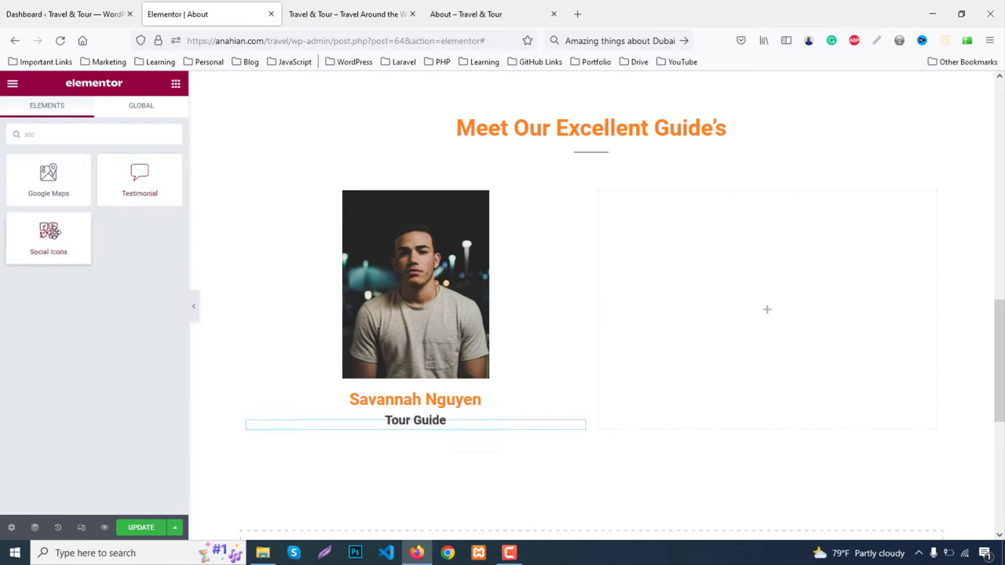
Add an Icon List widget below the Tour Guide subtitle and lay it out inline
left_click_drag(49, 232, 90, 126)
key("BackSpace")
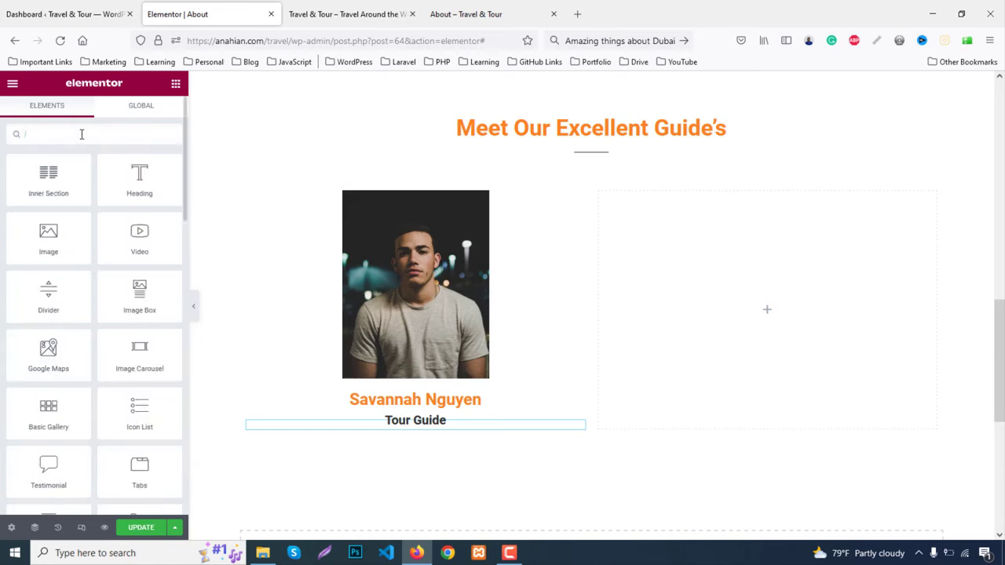
type("list")
left_click_drag(45, 188, 415, 428)
scroll(325, 287, "down", 3)
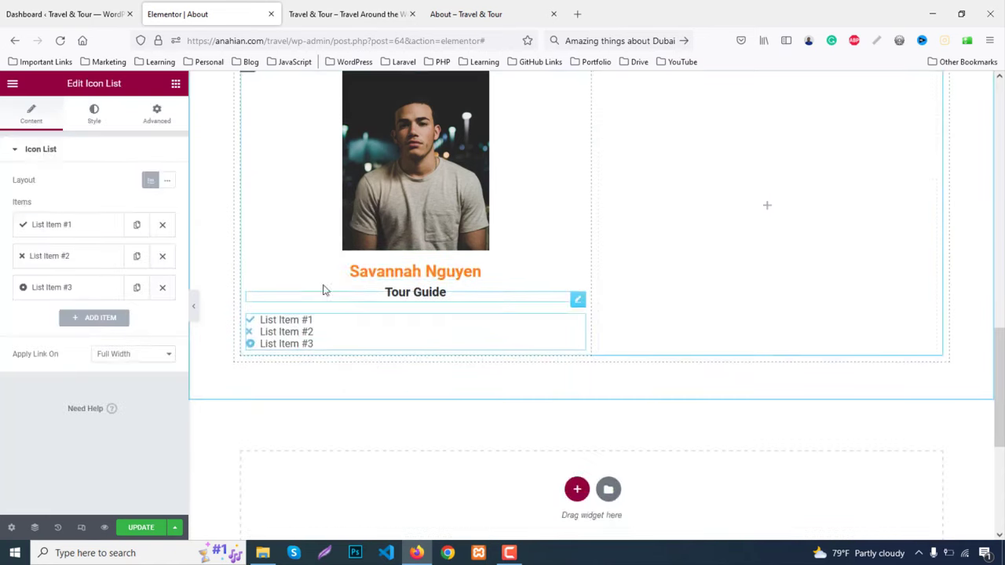
left_click(164, 182)
Clear the first list item's text and give it the Facebook icon
left_click(60, 228)
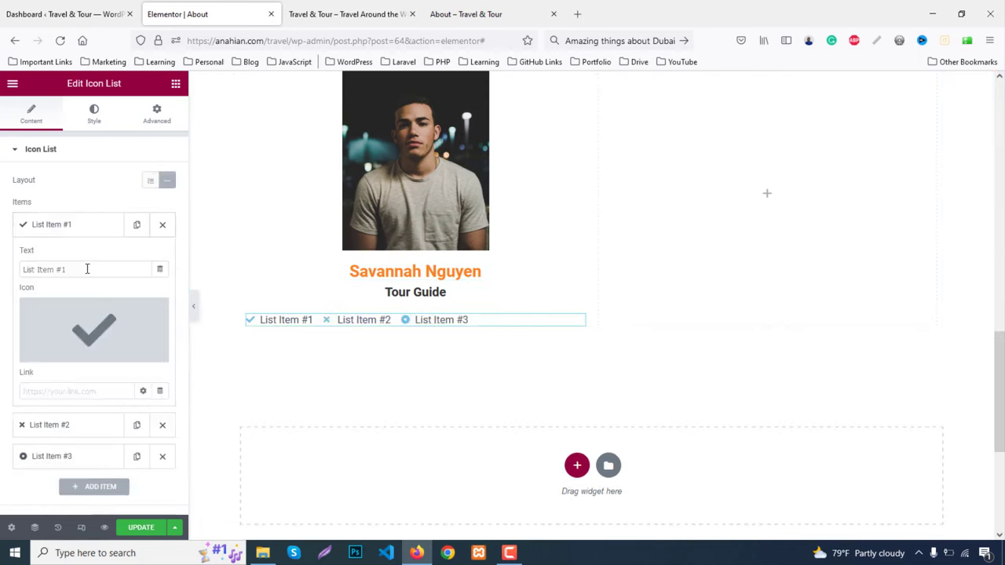
left_click_drag(85, 270, 2, 263)
key("BackSpace")
left_click(98, 333)
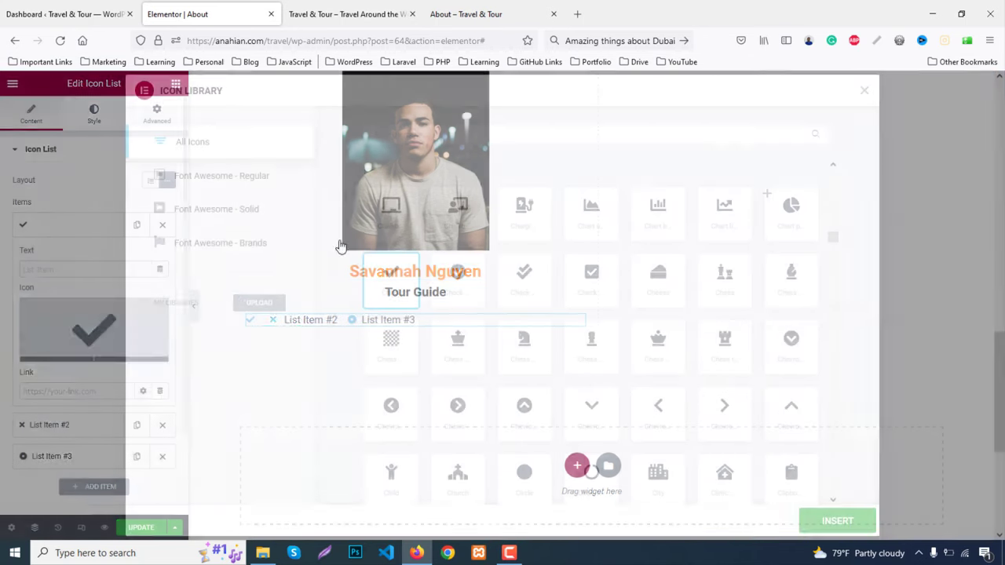
type("fa")
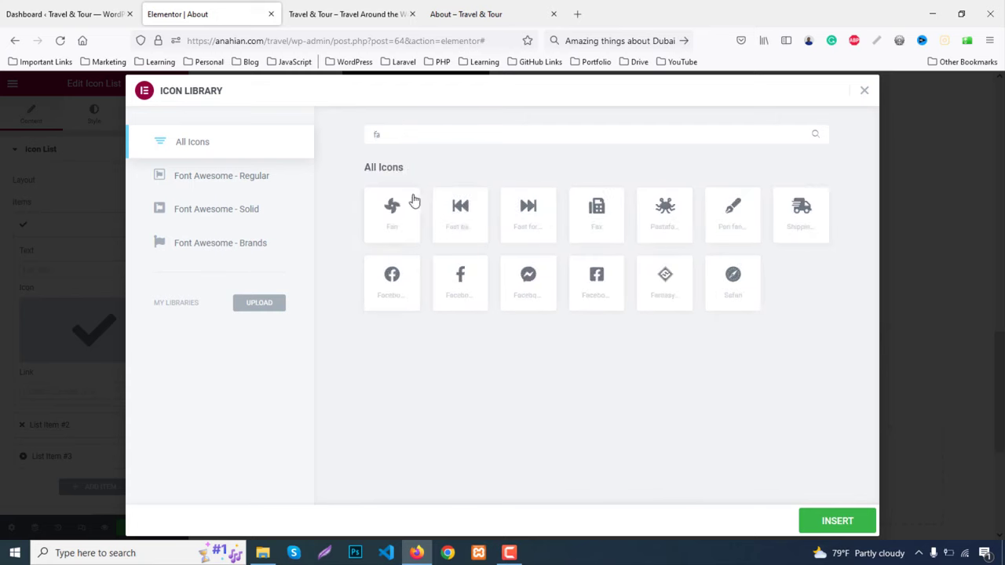
left_click(471, 304)
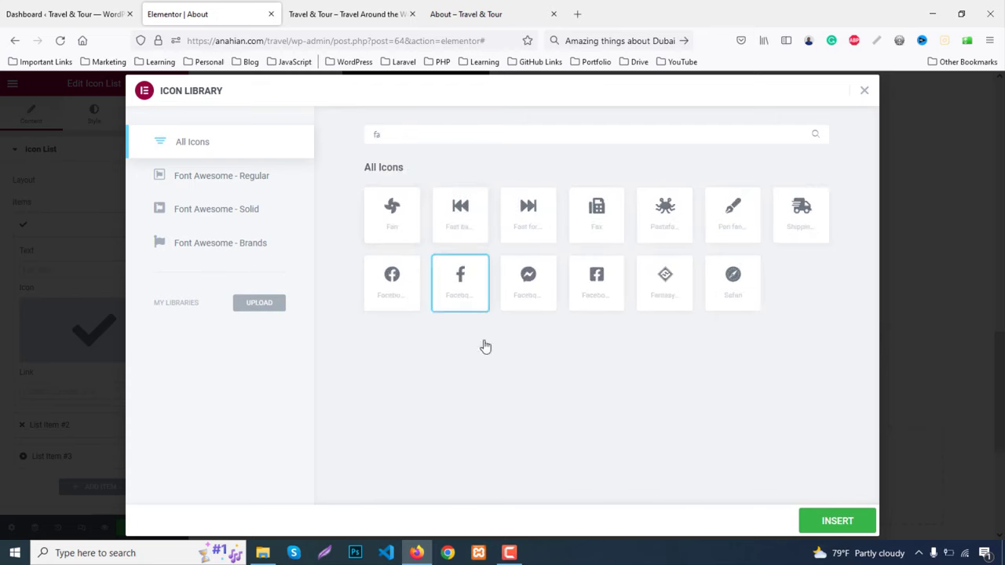
left_click(837, 521)
left_click(54, 227)
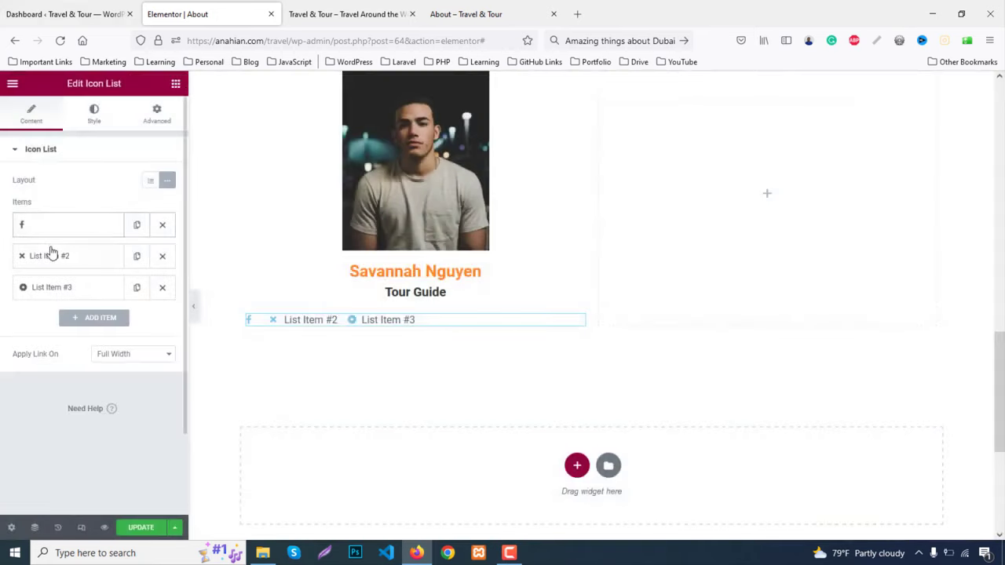
Clear the second list item's text and give it the Twitter icon
left_click(51, 255)
left_click_drag(83, 296, 1, 281)
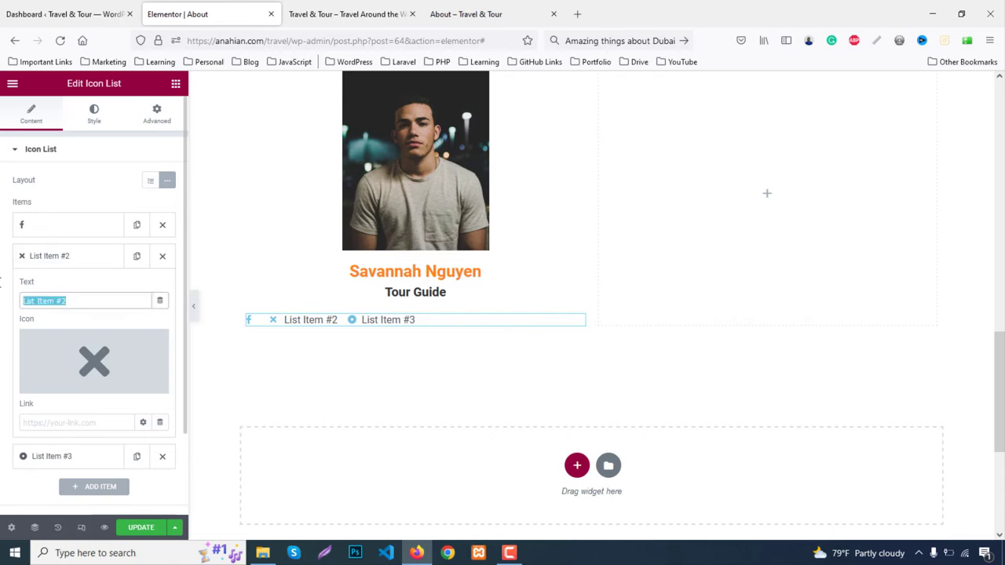
key("BackSpace")
left_click(135, 360)
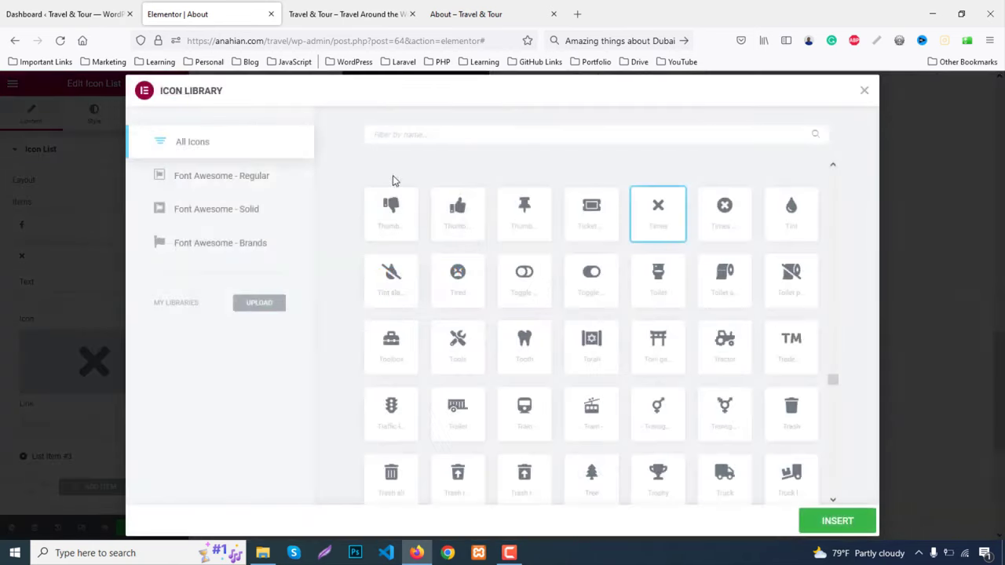
left_click(404, 133)
type("twitter")
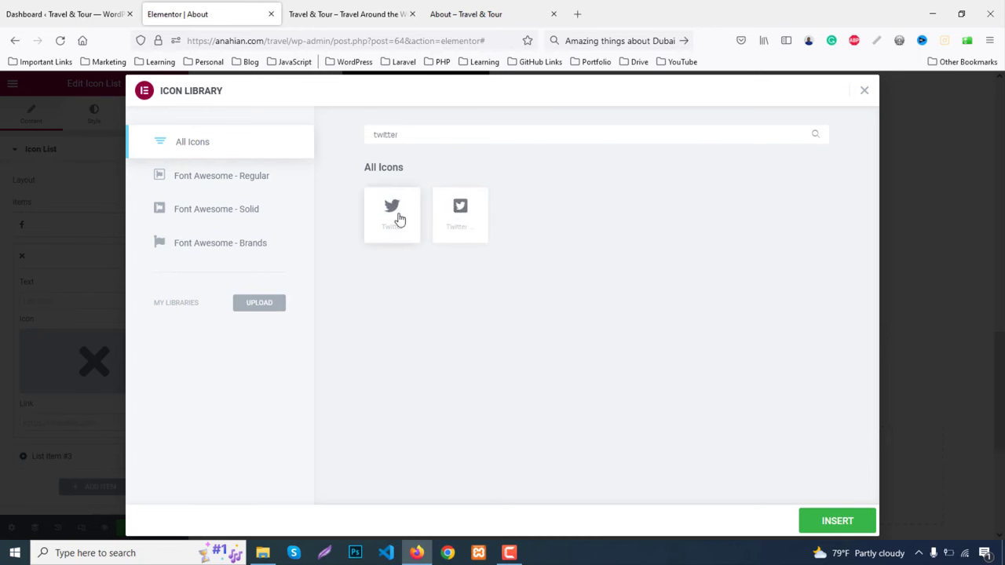
left_click(400, 220)
left_click(828, 520)
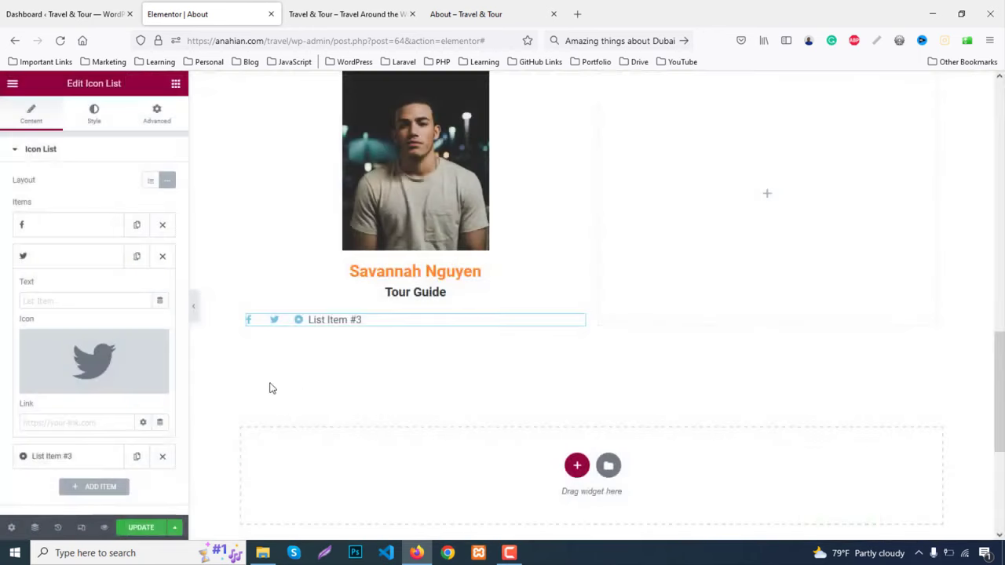
left_click(65, 260)
Clear the third list item's text and give it the Instagram icon
left_click(69, 287)
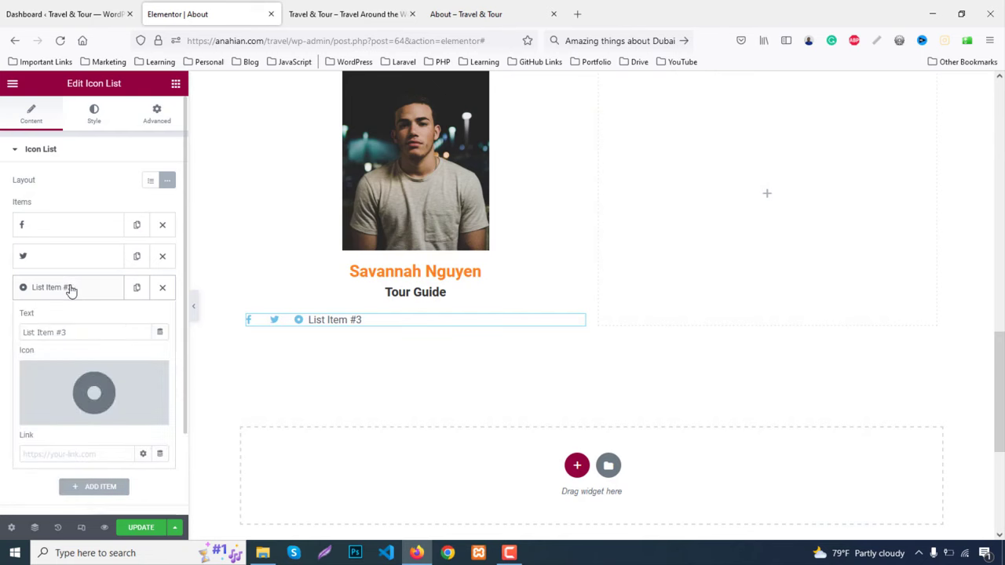
left_click_drag(90, 332, 1, 316)
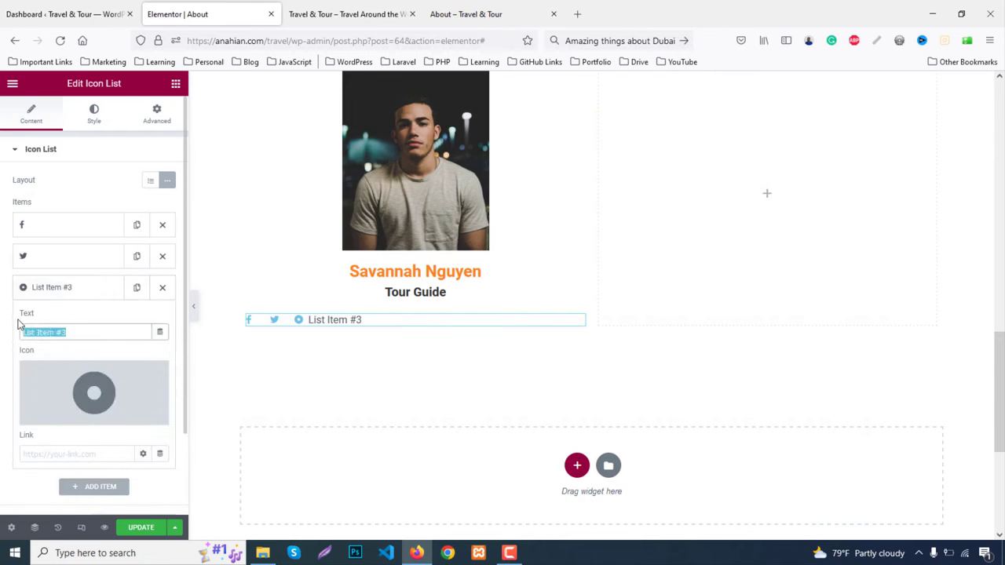
key("BackSpace")
left_click(94, 395)
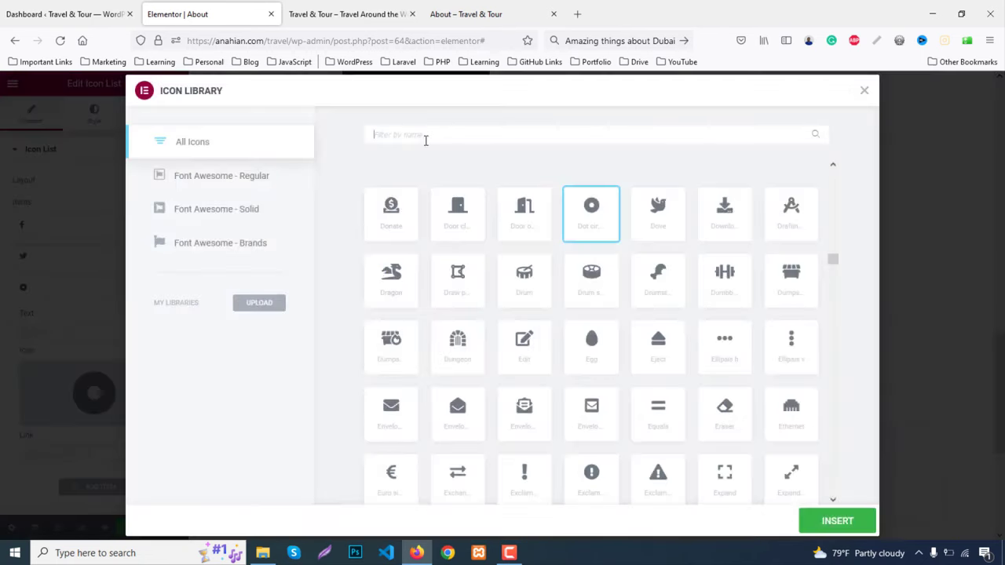
type("insta")
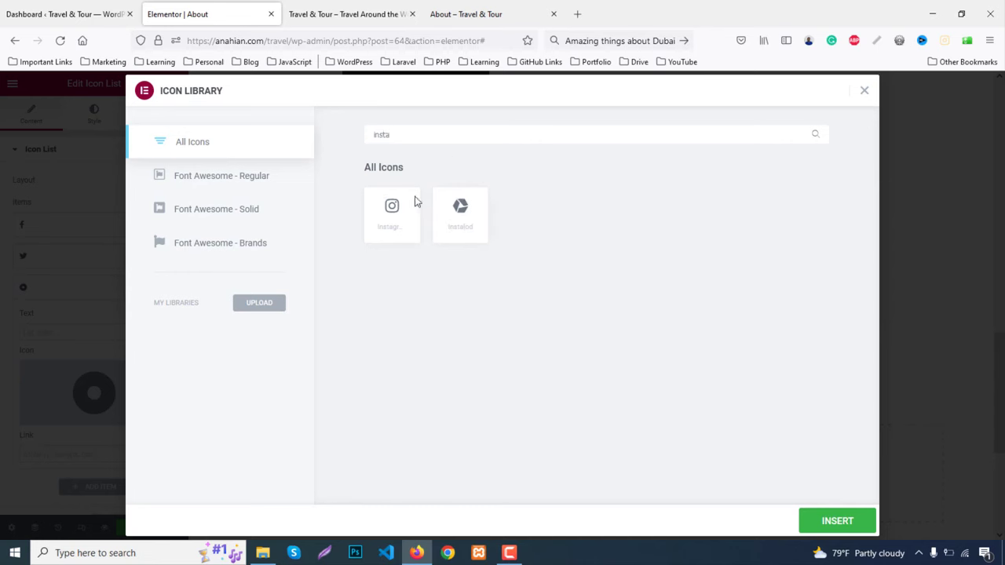
left_click(418, 222)
left_click(845, 531)
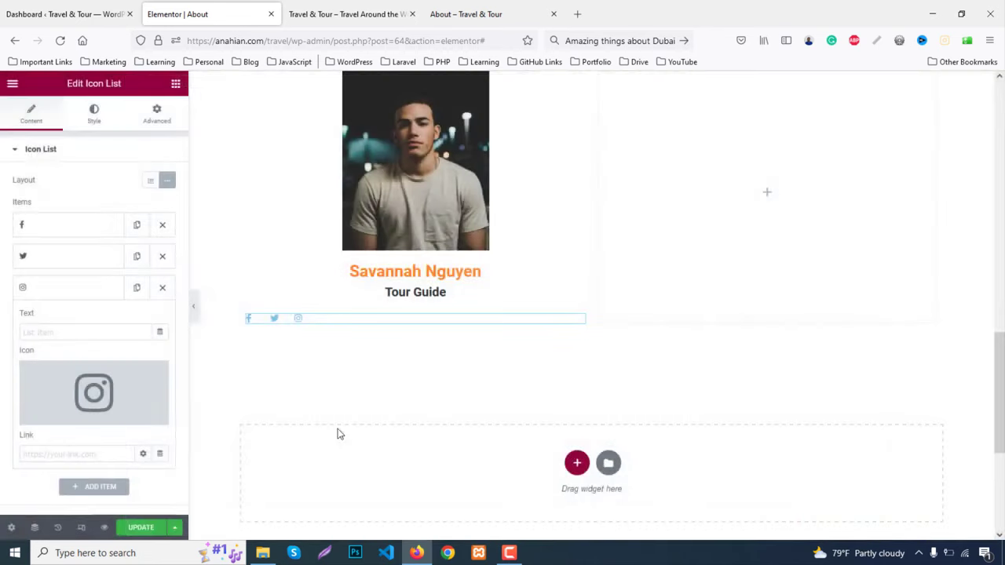
Centre the social icons and colour them #333, previewing the result
left_click(98, 114)
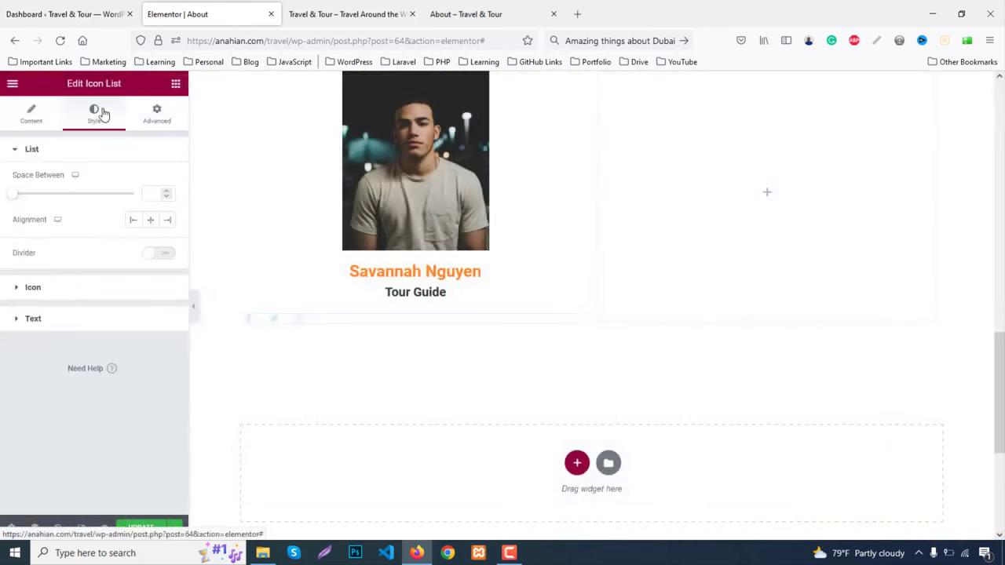
left_click(151, 224)
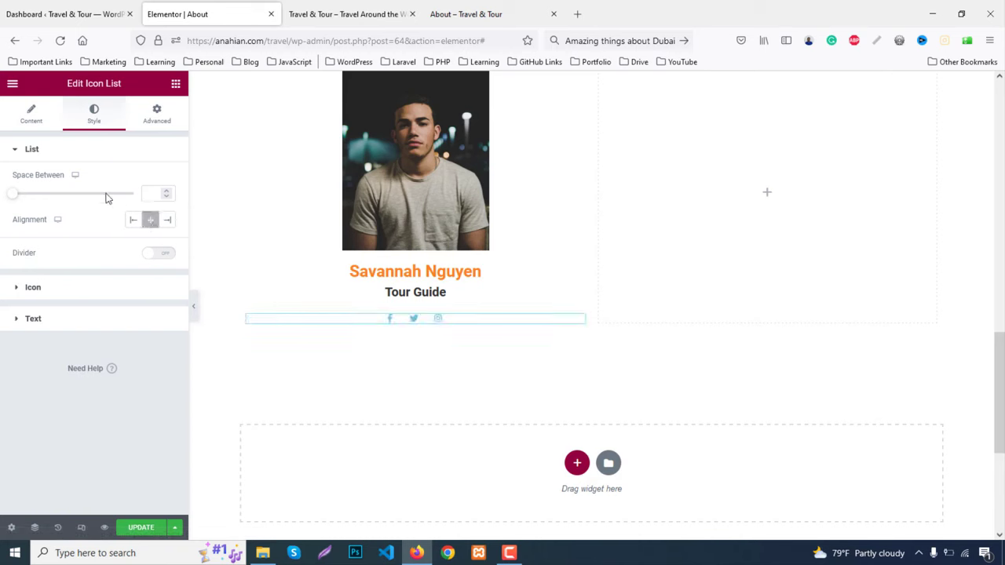
left_click(61, 290)
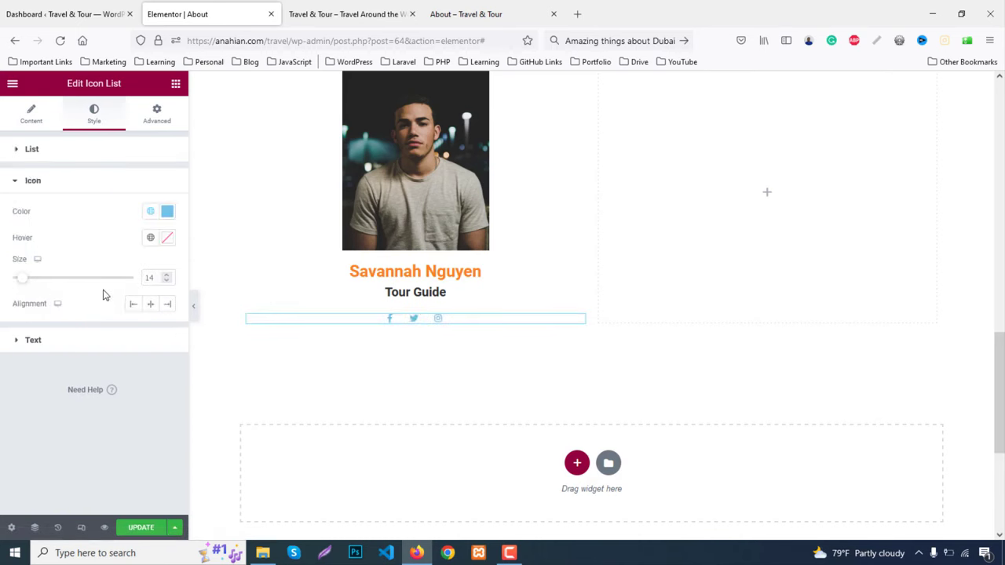
left_click(168, 210)
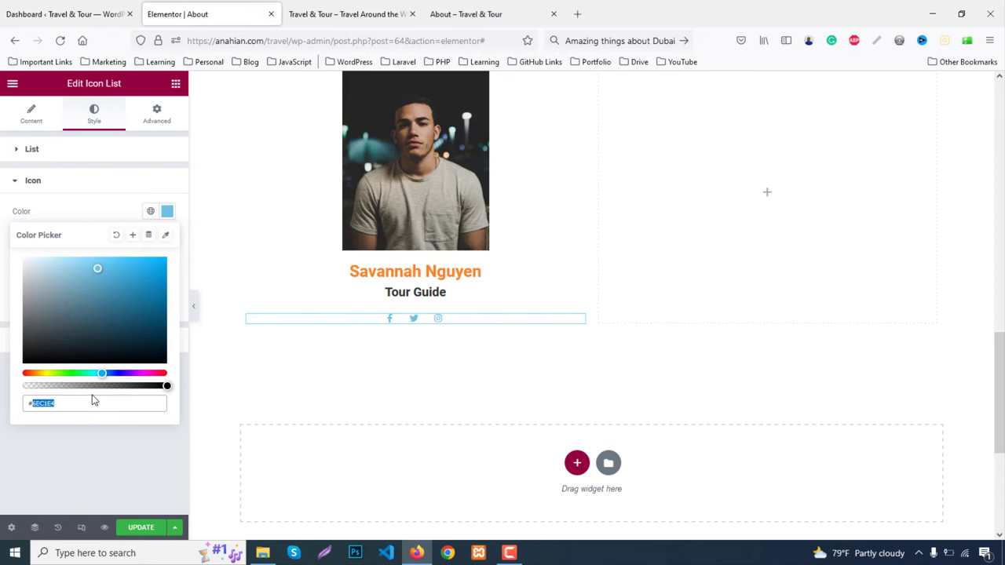
type("#333")
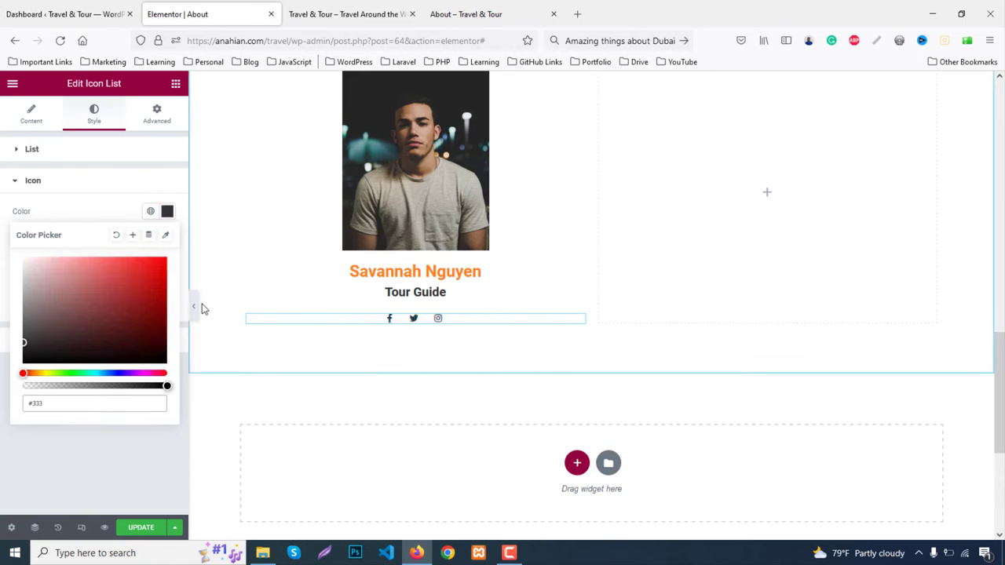
left_click(195, 311)
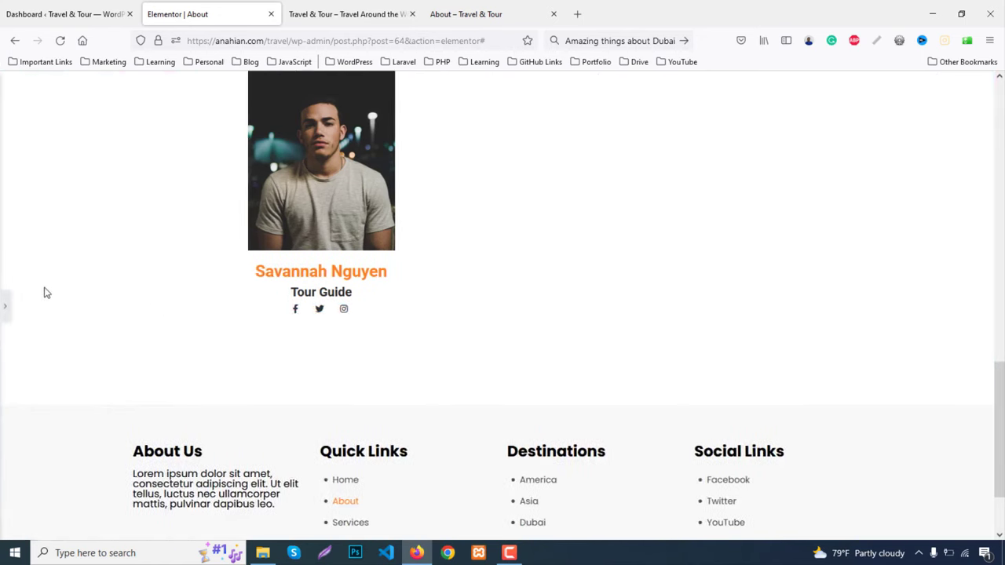
left_click(5, 306)
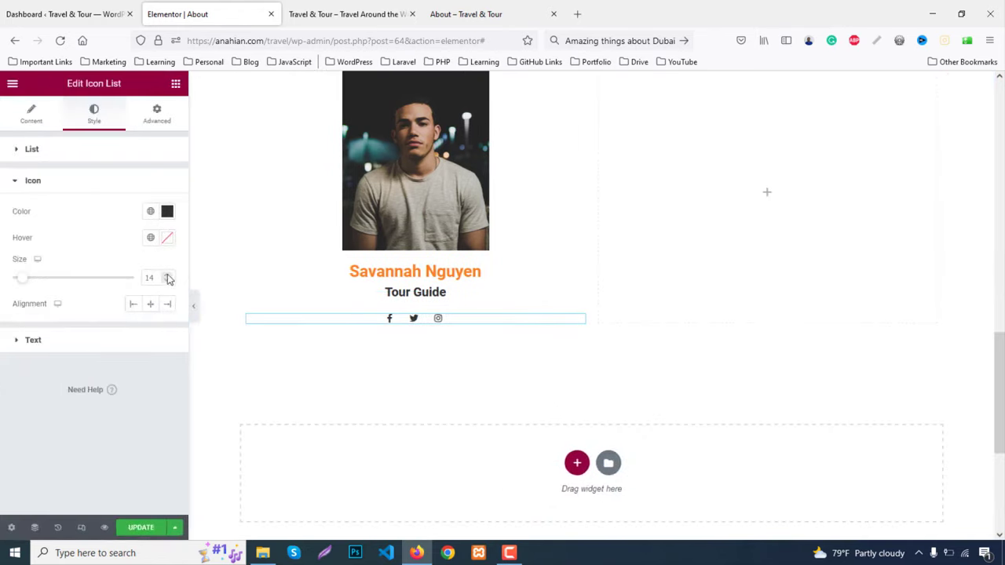
Give the icon list a 10 px top margin and preview the spacing
left_click(160, 117)
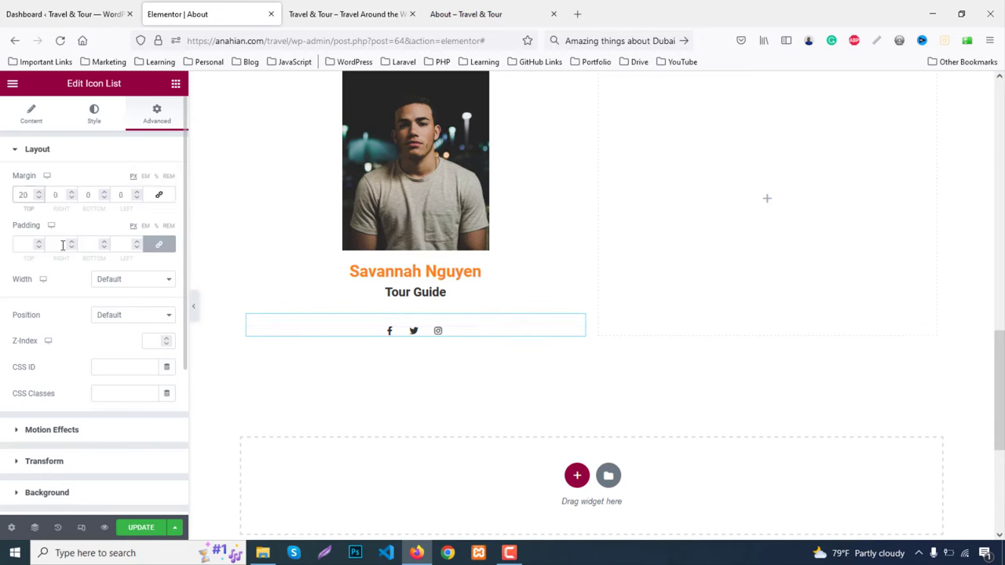
left_click(193, 306)
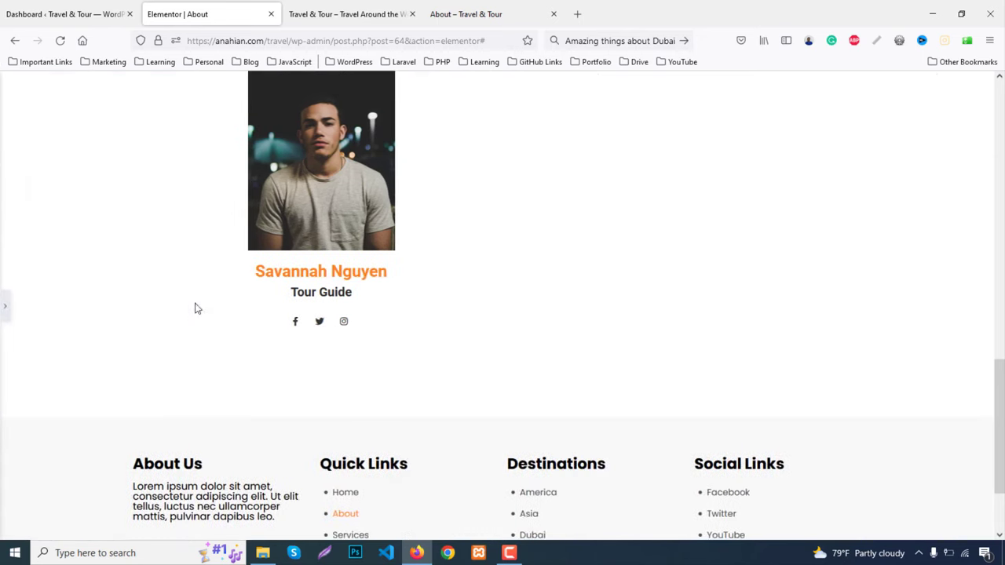
left_click(6, 305)
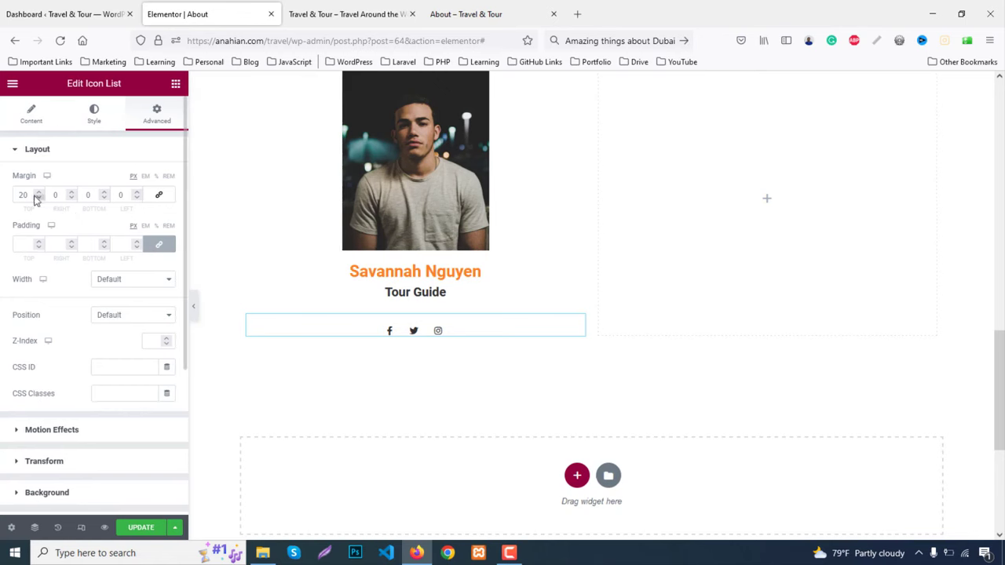
left_click(193, 306)
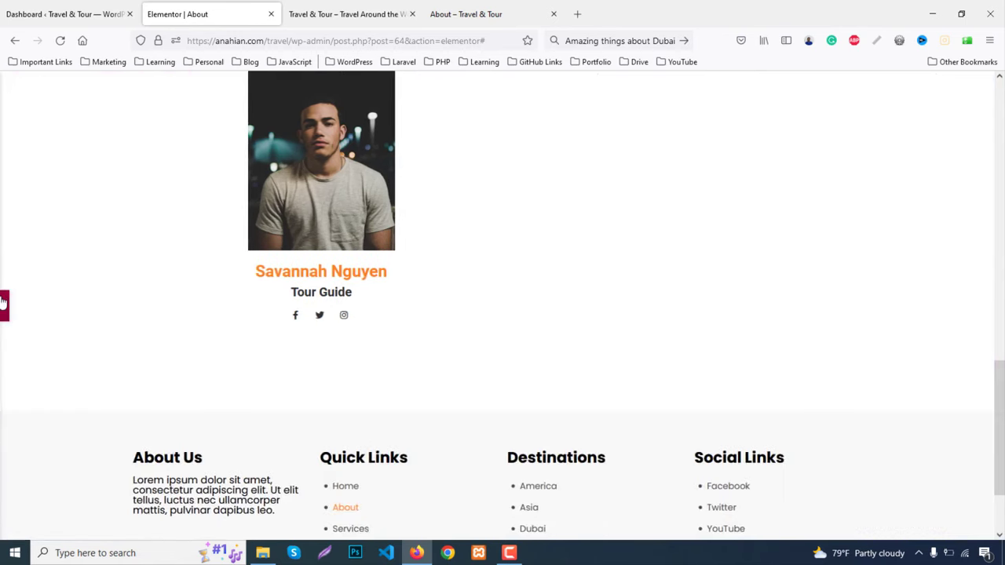
left_click(5, 305)
Duplicate the guide column twice and delete the empty fourth column
scroll(340, 290, "down", 2)
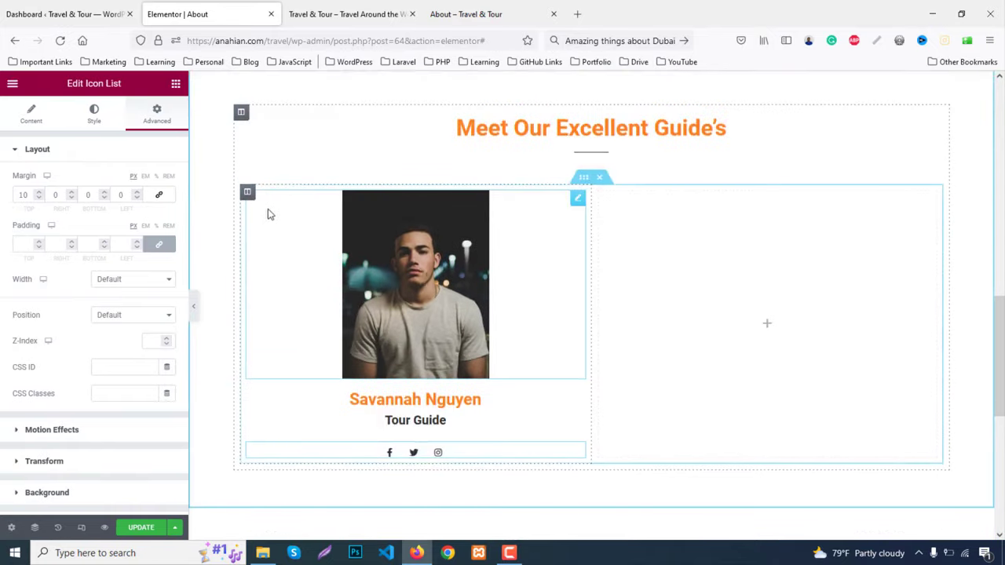
right_click(251, 197)
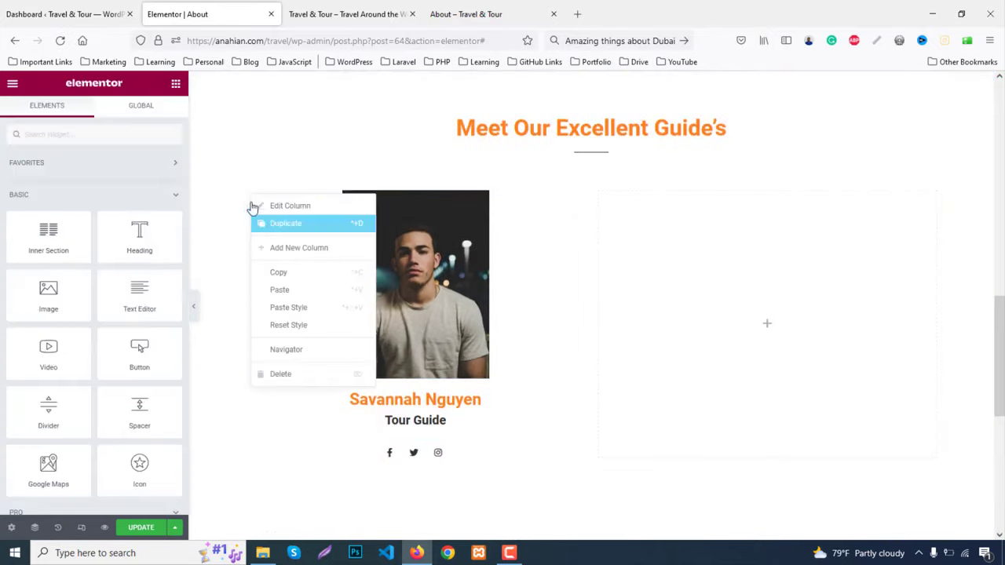
left_click(283, 223)
right_click(276, 224)
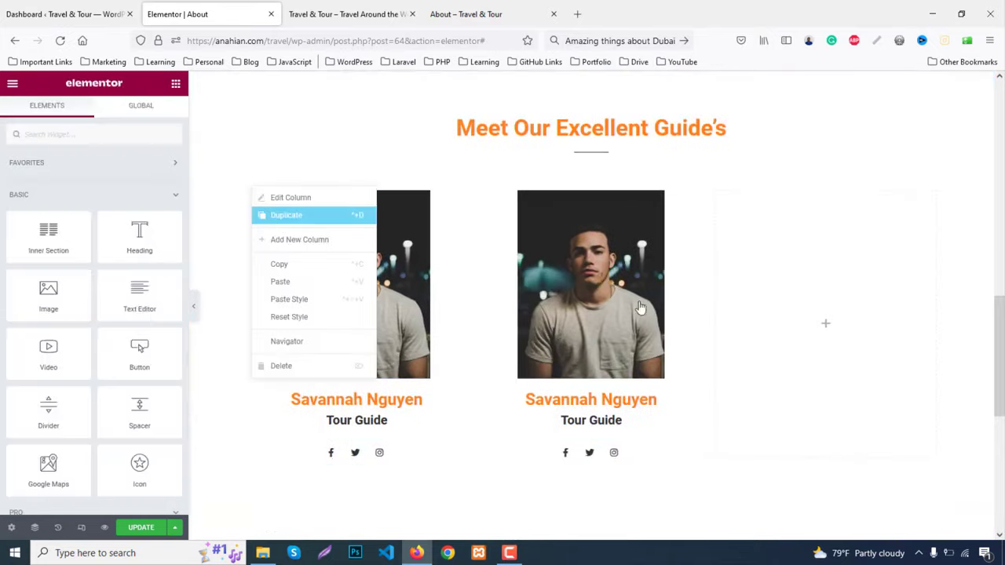
key("ctrl+d")
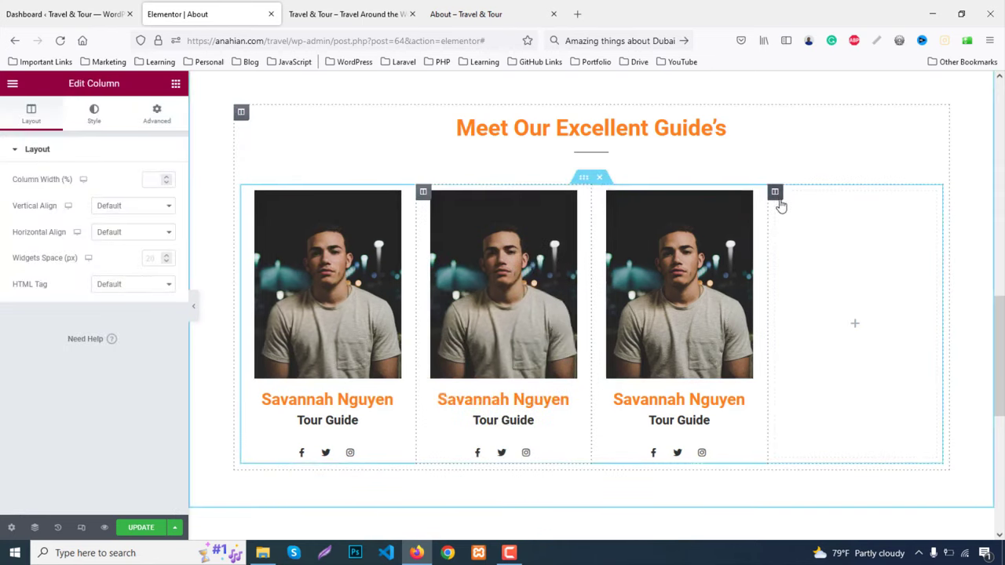
right_click(780, 203)
left_click(821, 375)
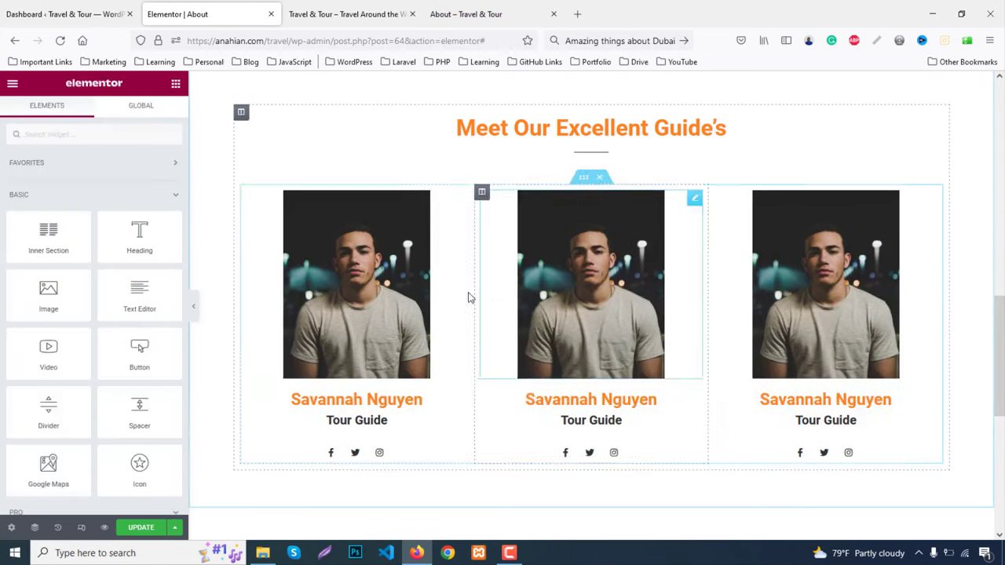
Replace the middle and right card photos with team2 and team3 from the Media Library
left_click(589, 292)
left_click(90, 204)
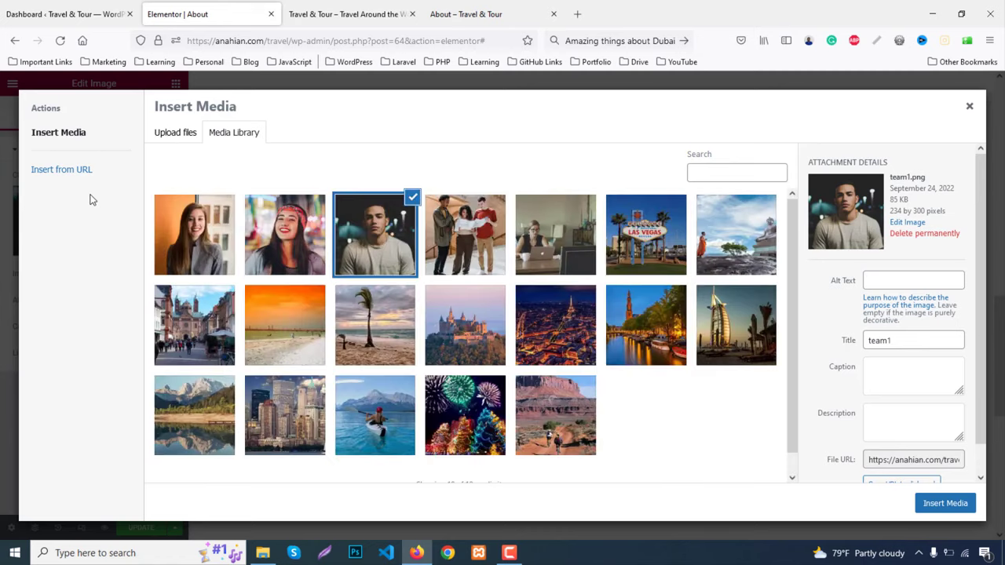
left_click(321, 253)
left_click(935, 504)
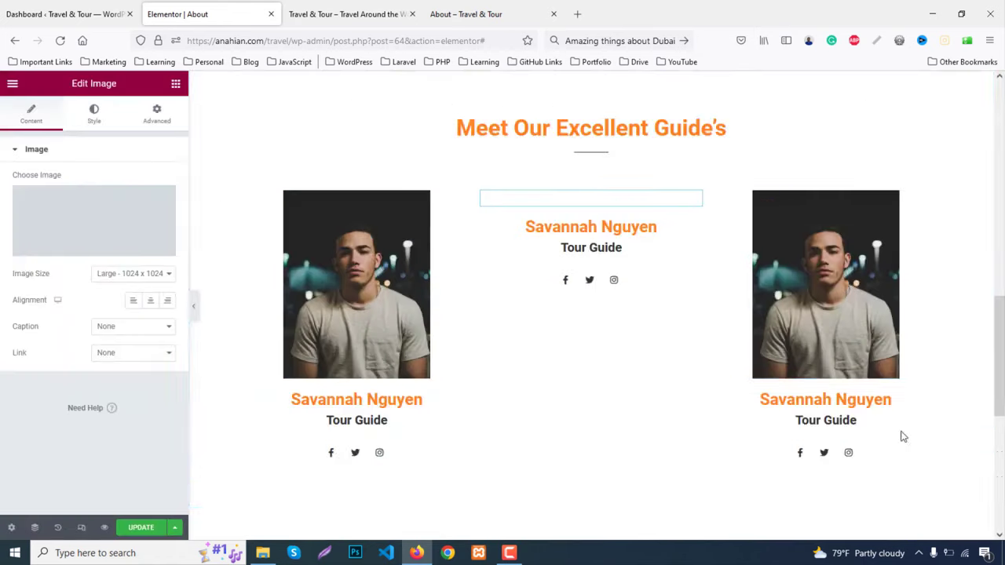
left_click(70, 231)
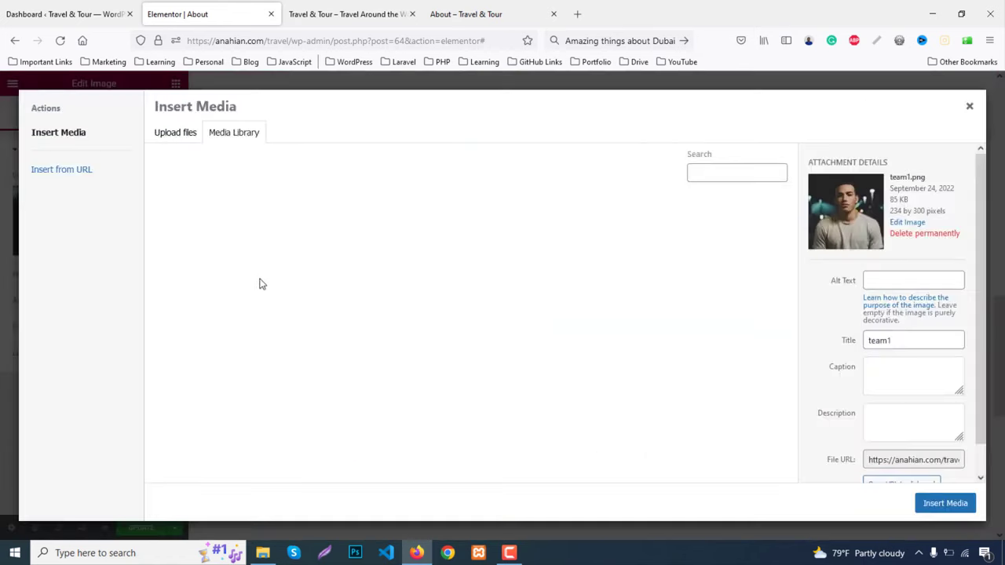
left_click(199, 247)
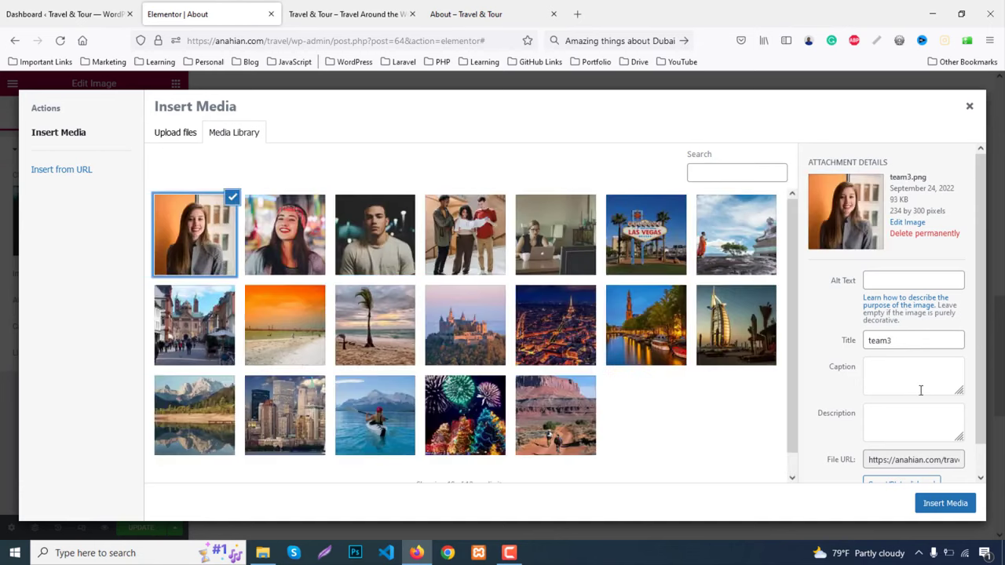
left_click(965, 506)
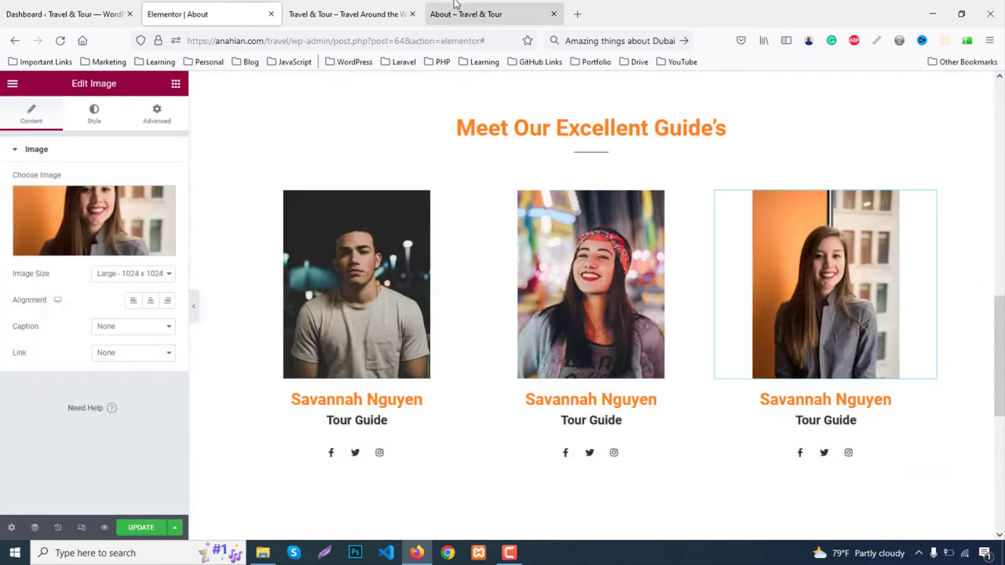
Copy the second guide's name from the live About page
left_click(455, 7)
left_click_drag(436, 422, 604, 422)
key("ctrl+c")
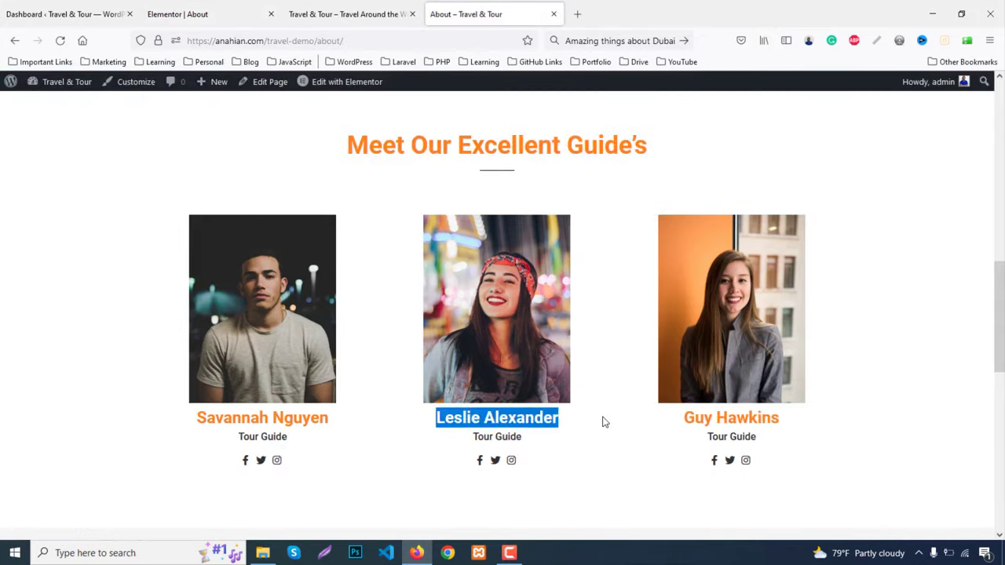
left_click(208, 15)
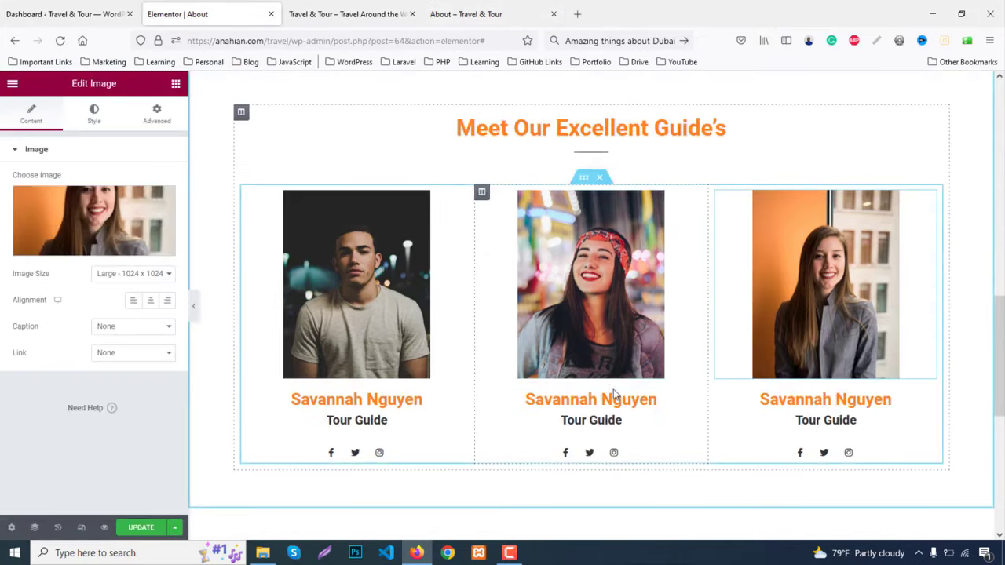
Paste the second and third guides' names from the live About page into their card headings
left_click(590, 399)
left_click_drag(118, 193, 2, 184)
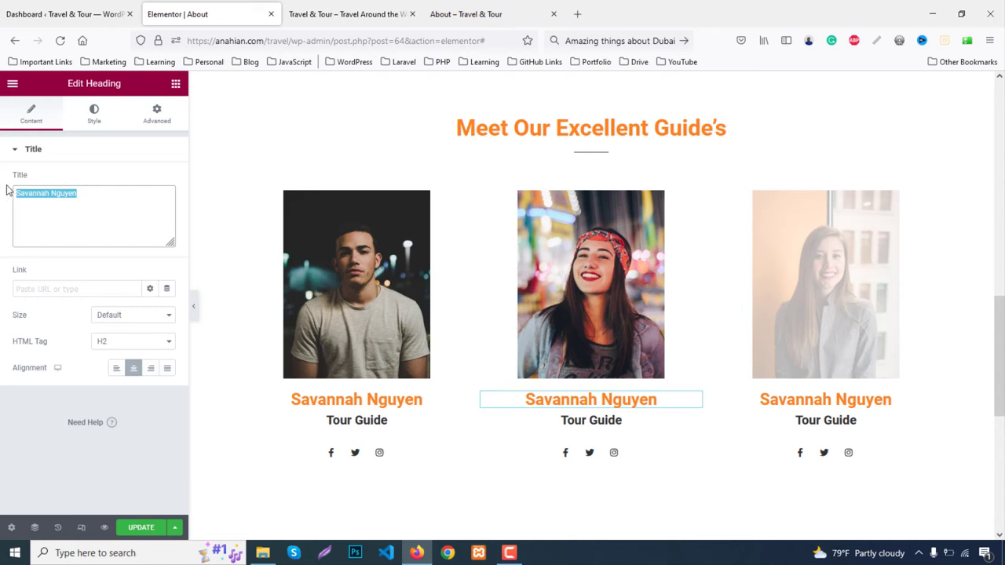
key("ctrl+v")
left_click(465, 14)
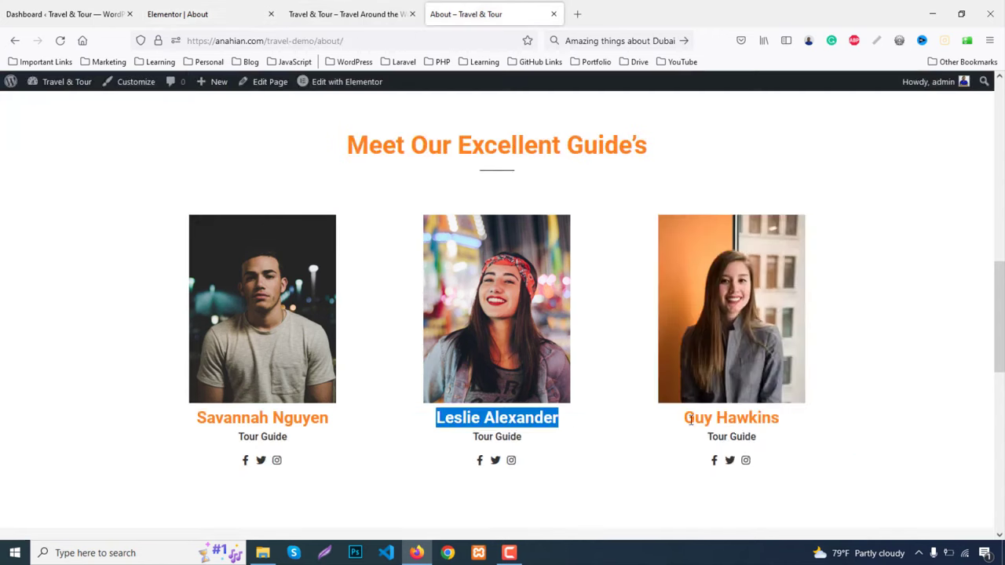
left_click_drag(690, 419, 832, 420)
key("ctrl+c")
left_click(232, 11)
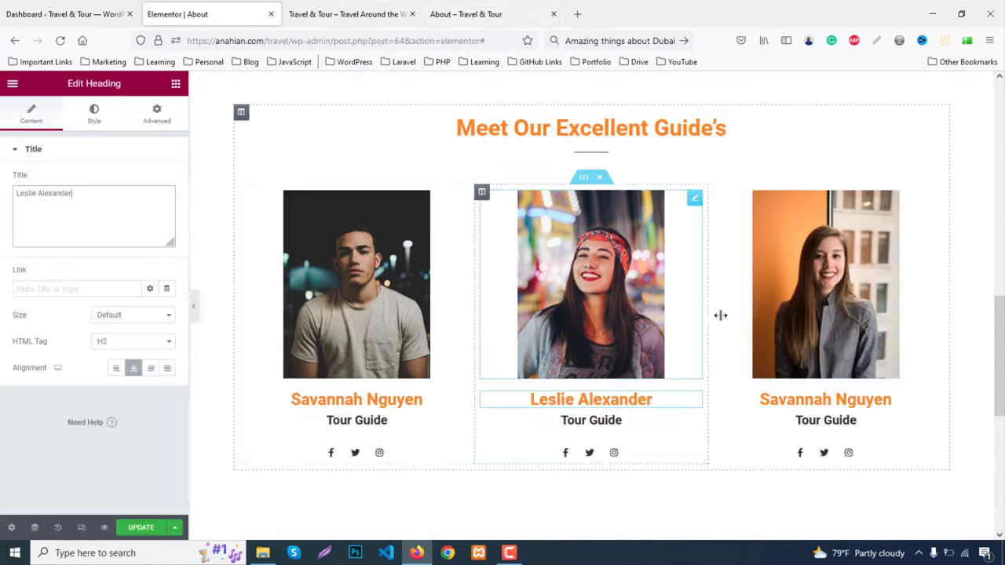
left_click(825, 399)
left_click(99, 219)
key("ctrl+a")
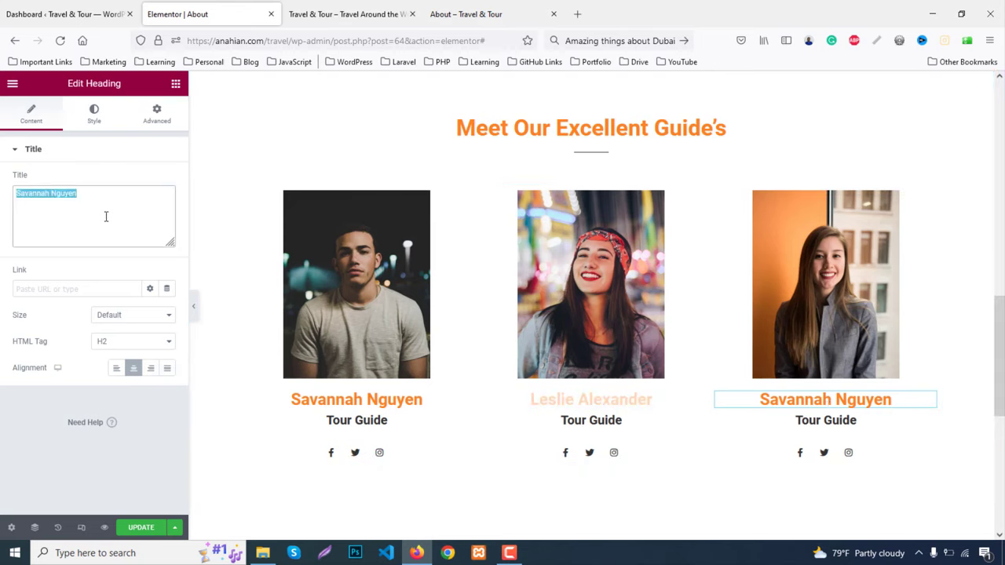
key("ctrl+v")
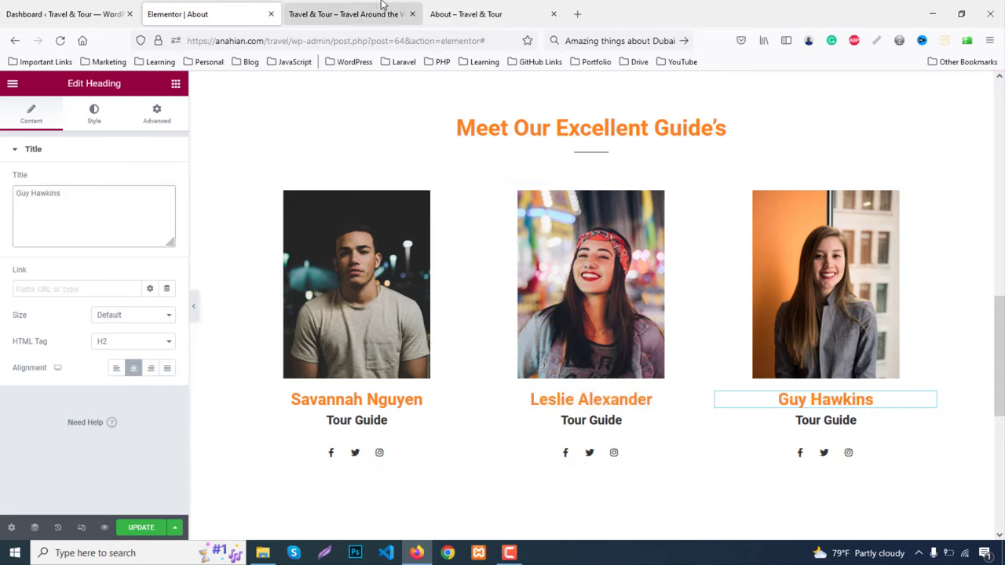
Preview the finished guides section and compare it with the live About page
left_click(194, 311)
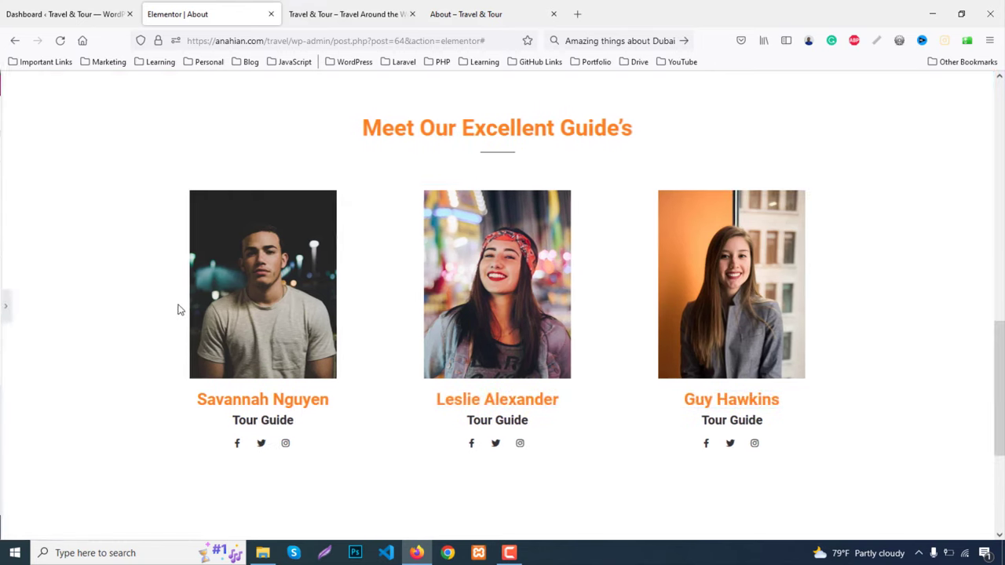
left_click(4, 310)
left_click(485, 6)
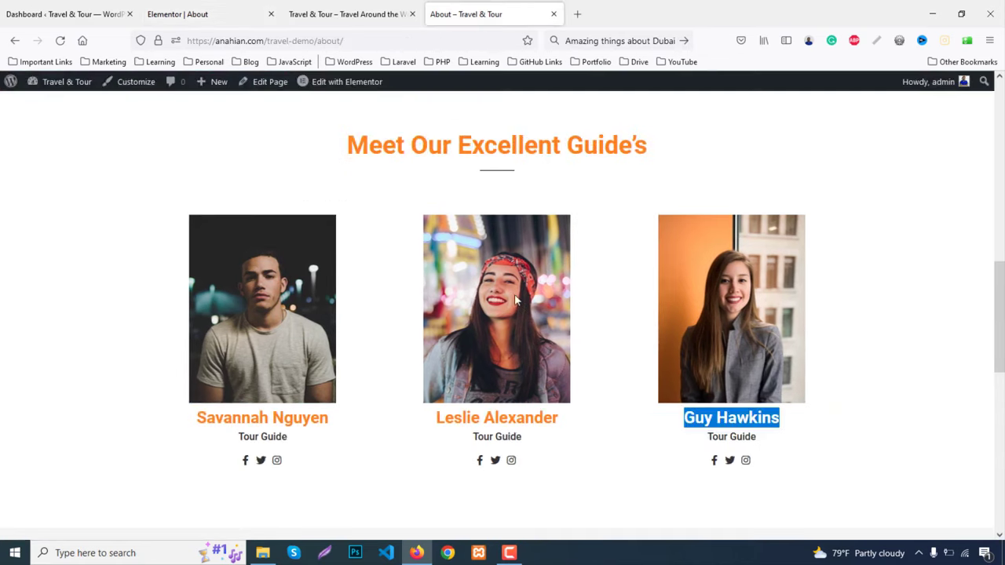
scroll(526, 307, "down", 5)
scroll(526, 302, "down", 2)
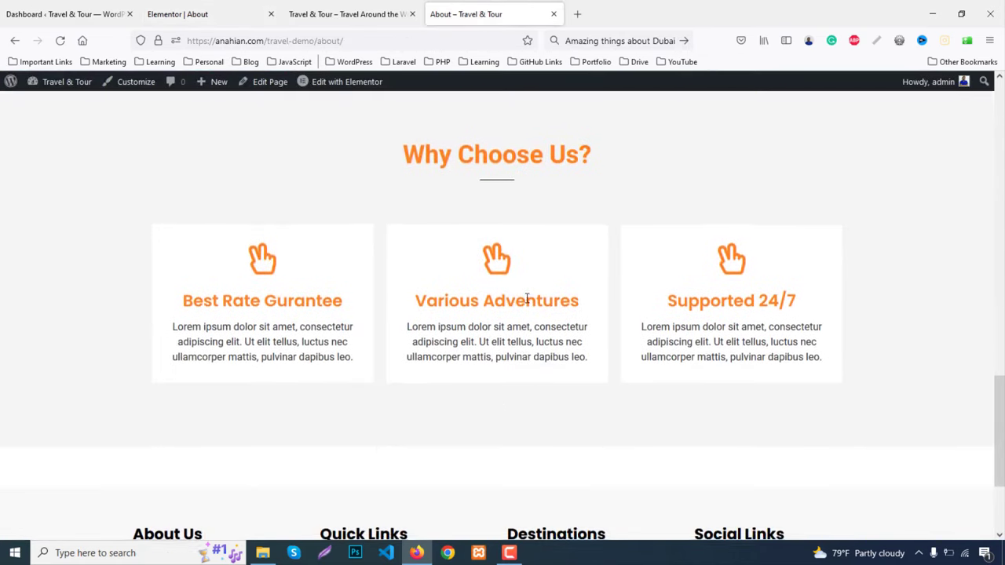
scroll(527, 299, "down", 1)
scroll(745, 291, "up", 6)
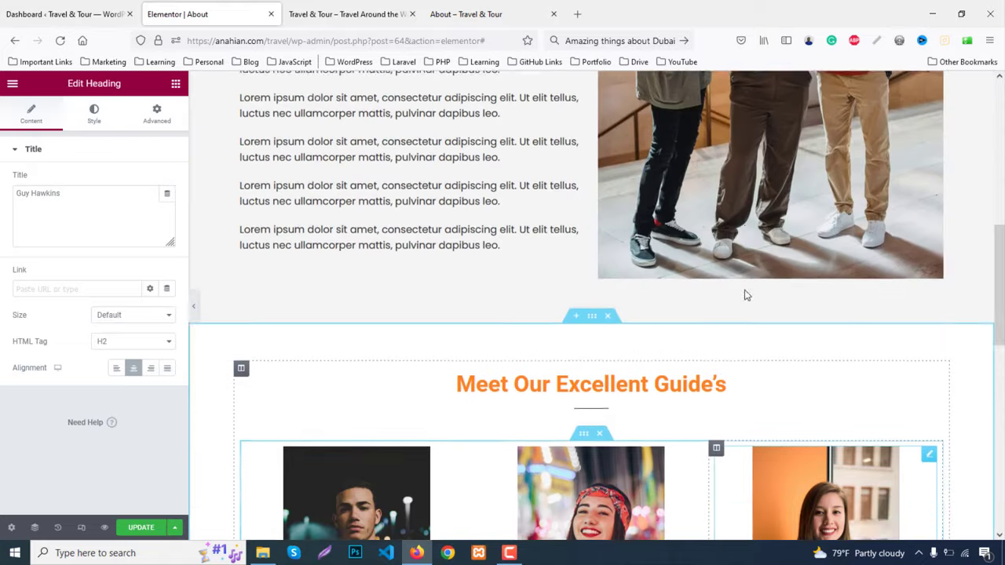
scroll(717, 291, "down", 5)
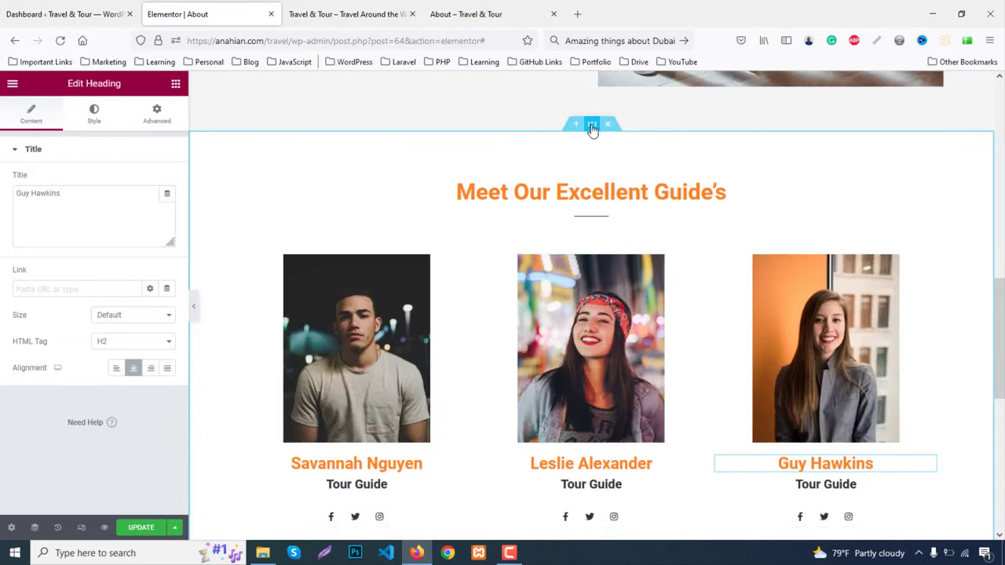
Duplicate the Meet Our Excellent Guide's section below the original
right_click(592, 127)
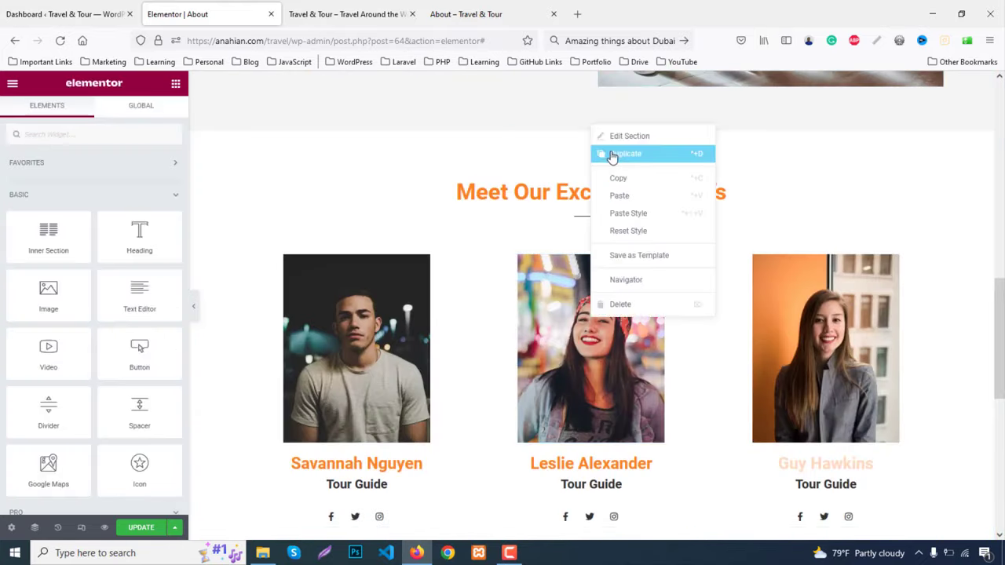
left_click(614, 155)
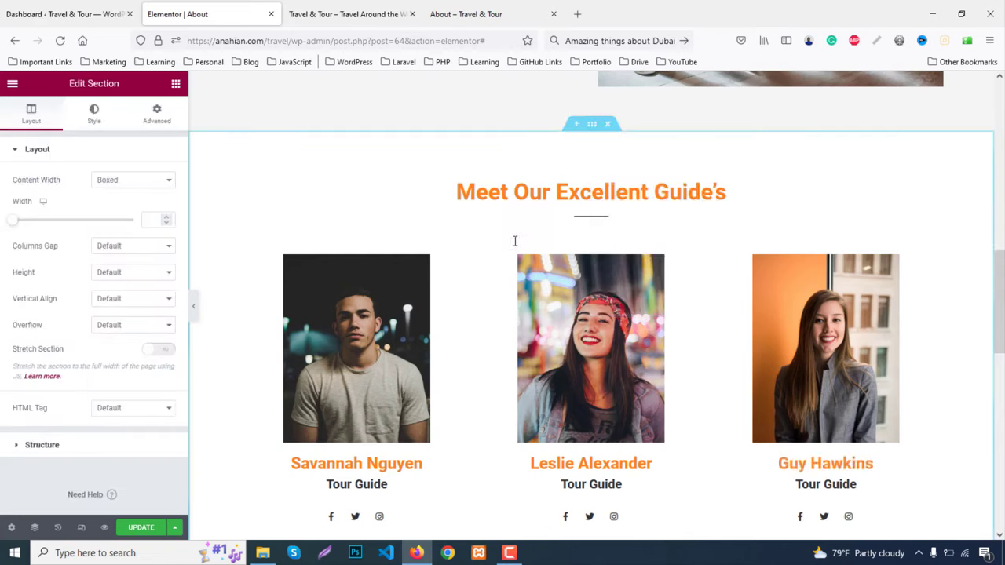
scroll(518, 259, "down", 4)
left_click(499, 13)
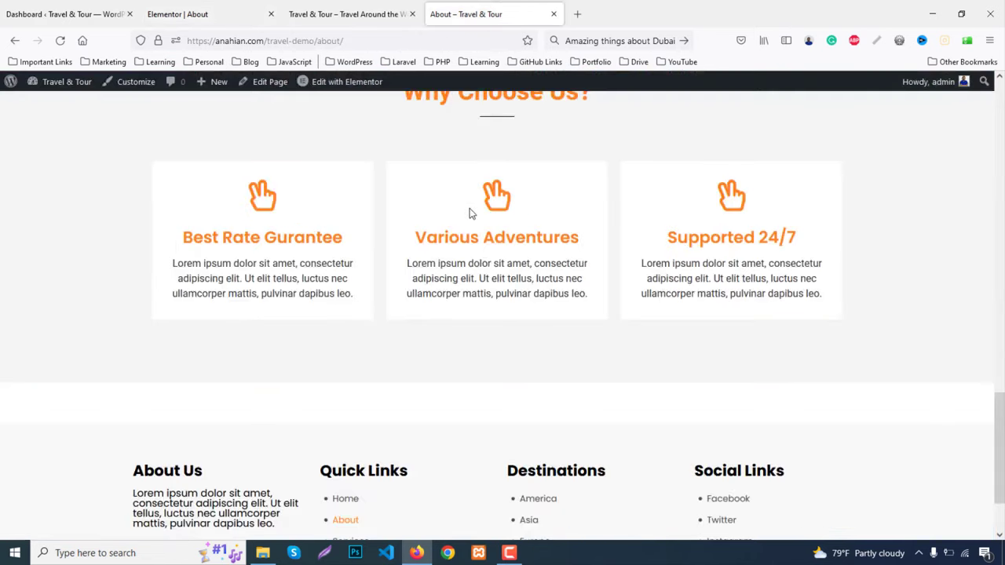
Retitle the copied section's heading to 'Why Choose Us?' using text from the live page
scroll(440, 209, "up", 2)
triple_click(505, 202)
key("ctrl+c")
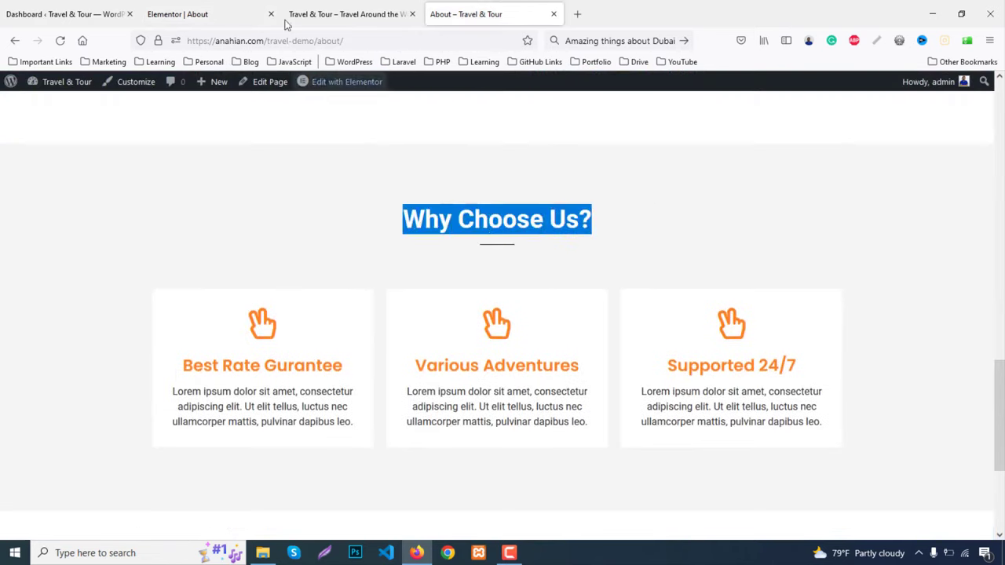
left_click(208, 13)
left_click(274, 349)
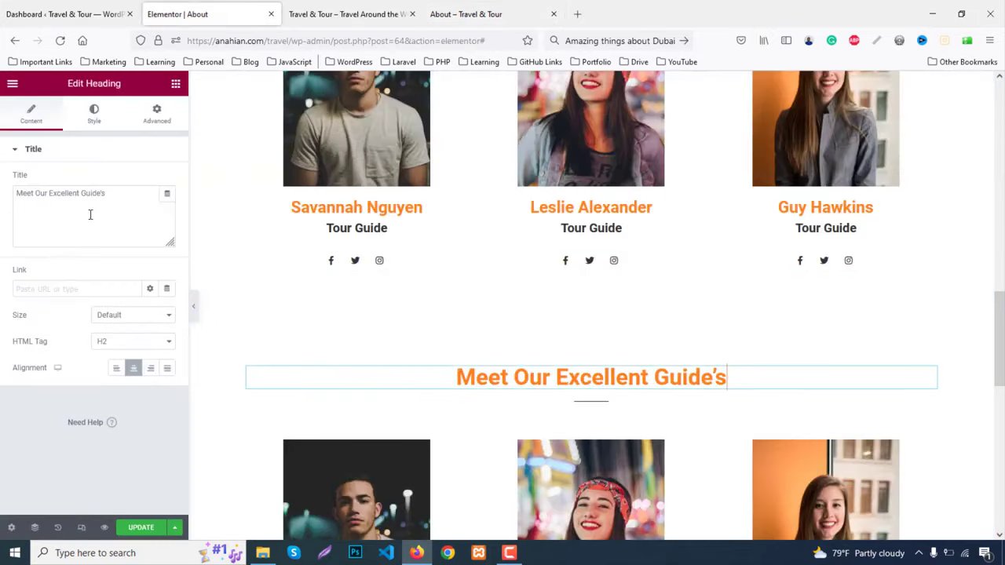
key("ctrl+v")
Give the section a classic #f4f4f4 background colour
scroll(550, 314, "down", 1)
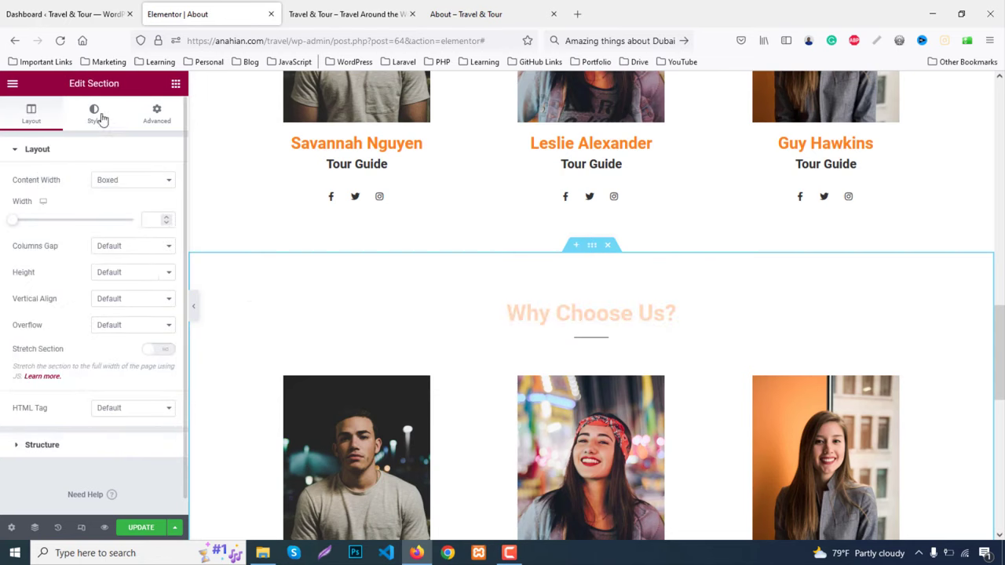
left_click(95, 114)
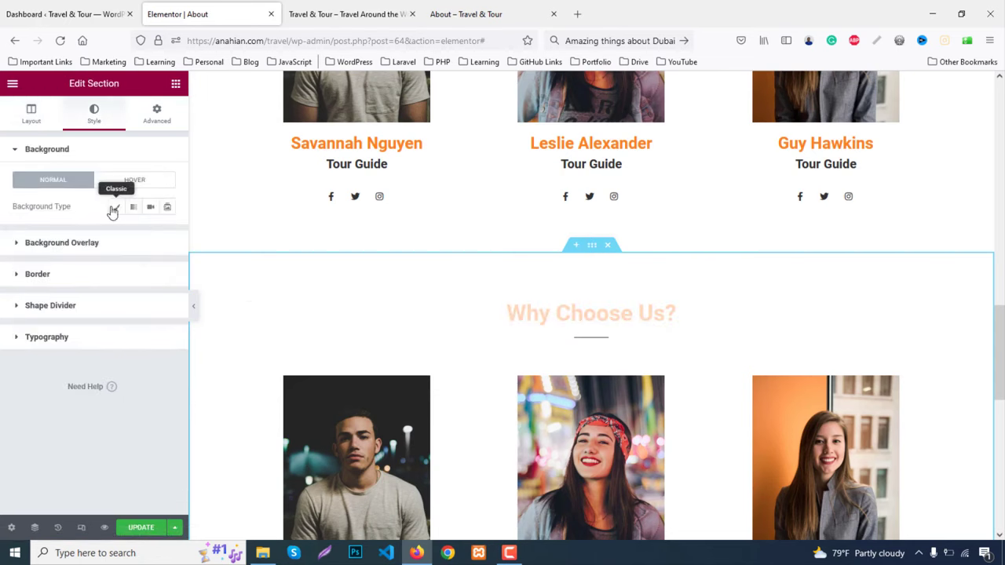
left_click(114, 208)
left_click(166, 233)
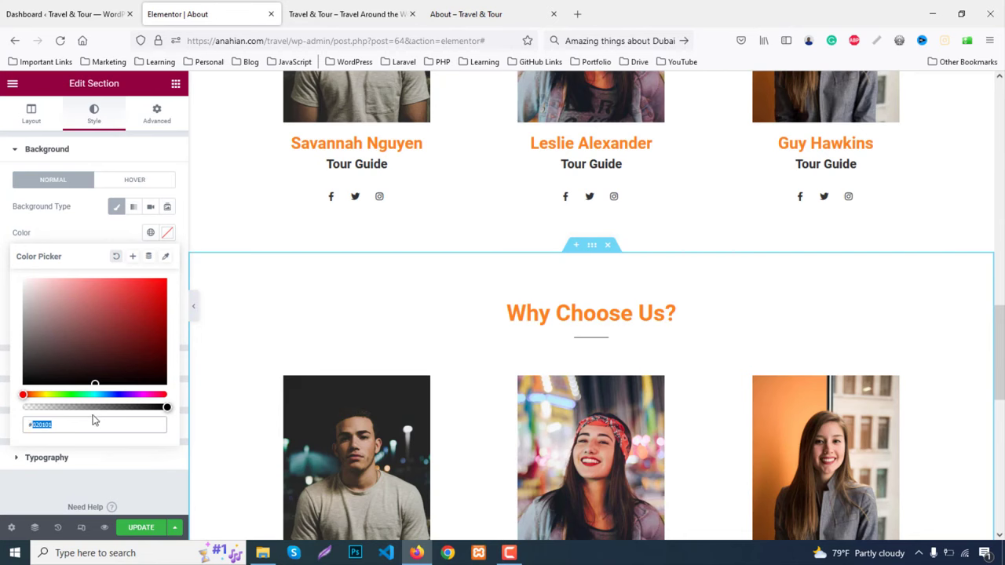
type("#f4f4f4")
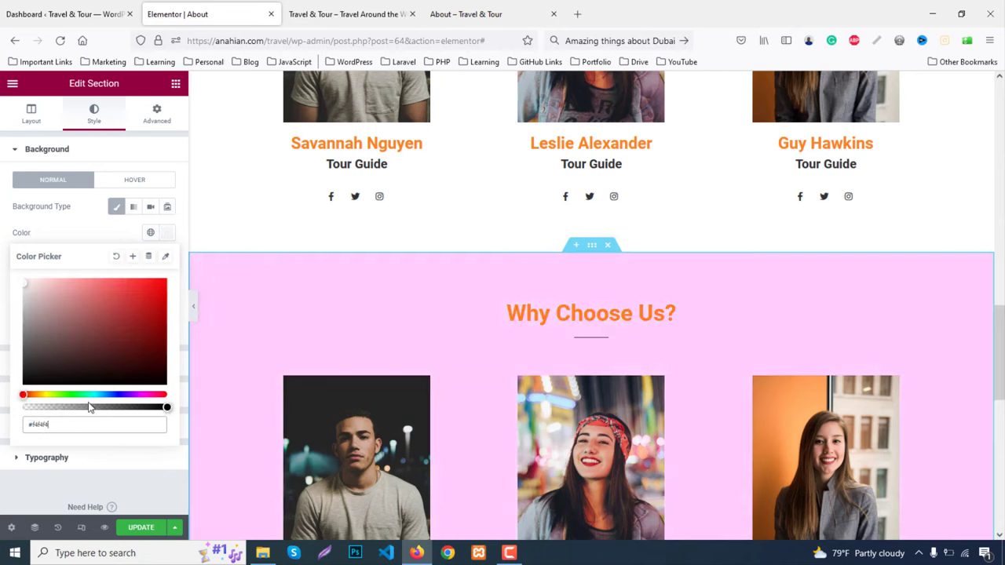
scroll(360, 347, "down", 2)
Delete the first guide's photo, label, name and social icons, plus the other two guide columns
right_click(332, 247)
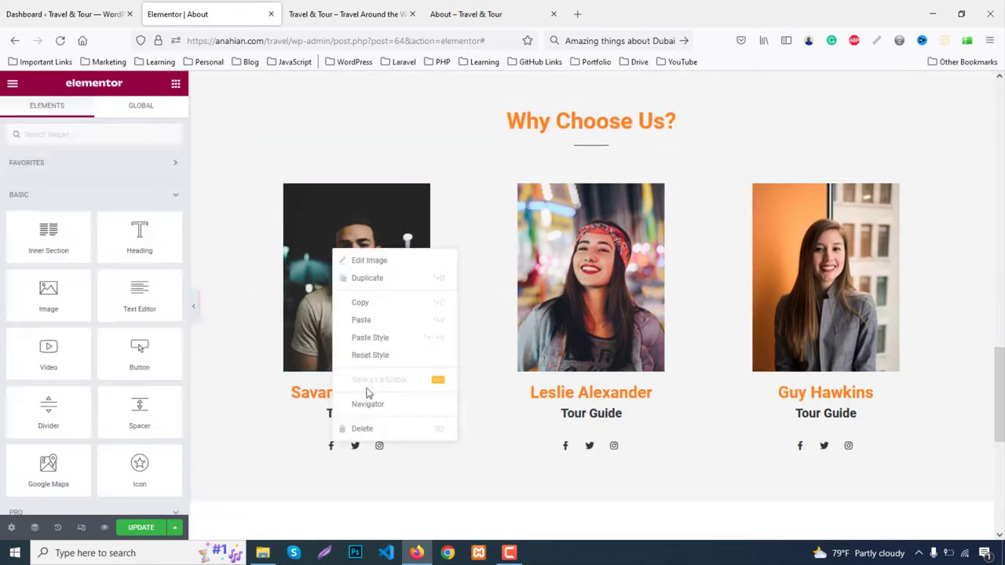
left_click(366, 426)
right_click(347, 209)
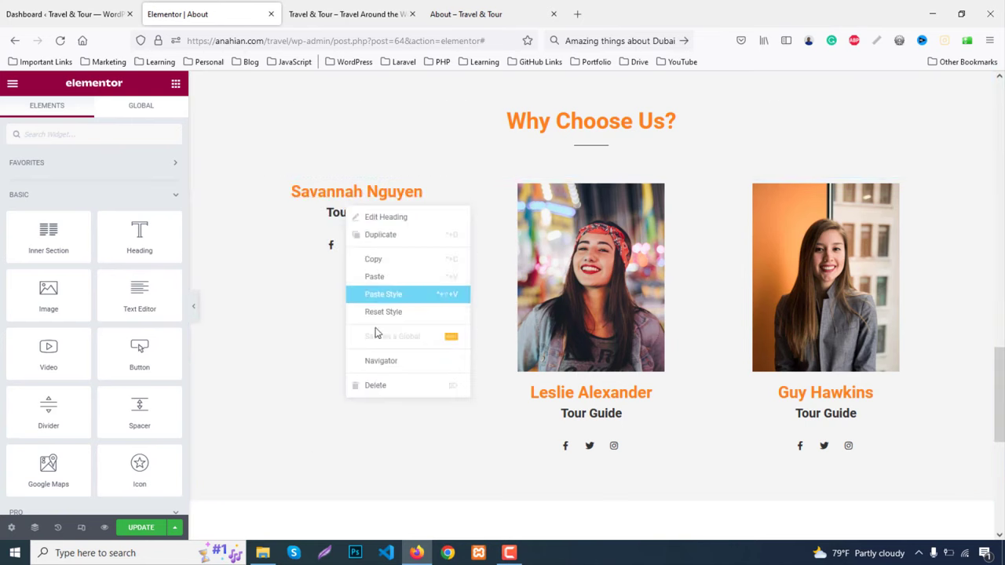
left_click(380, 385)
right_click(369, 195)
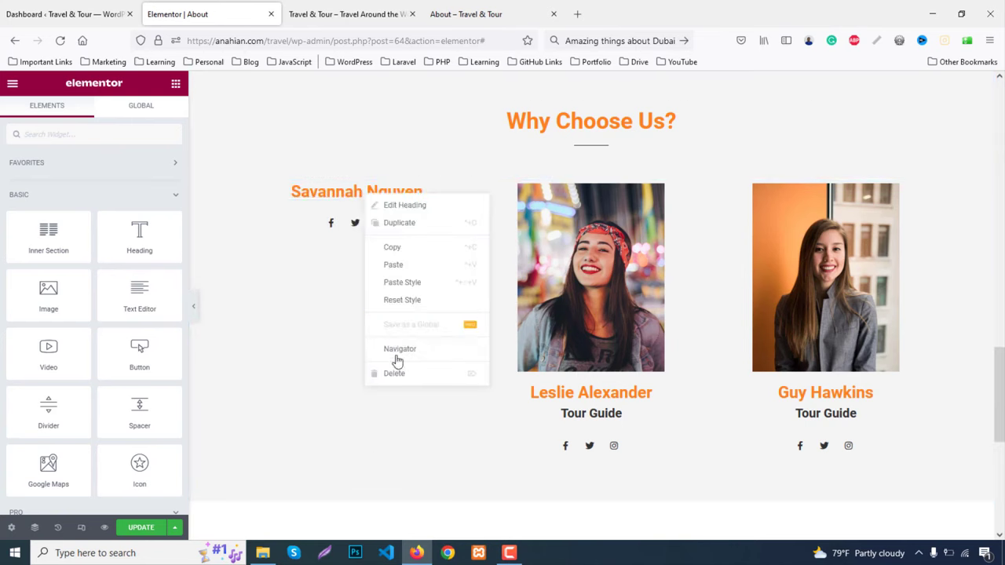
left_click(399, 375)
right_click(361, 196)
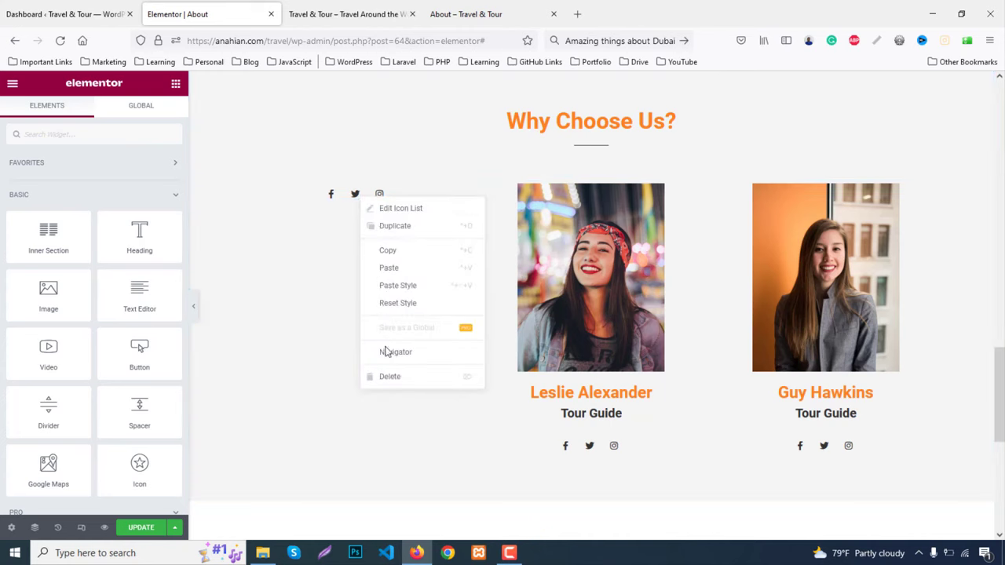
left_click(395, 377)
right_click(482, 188)
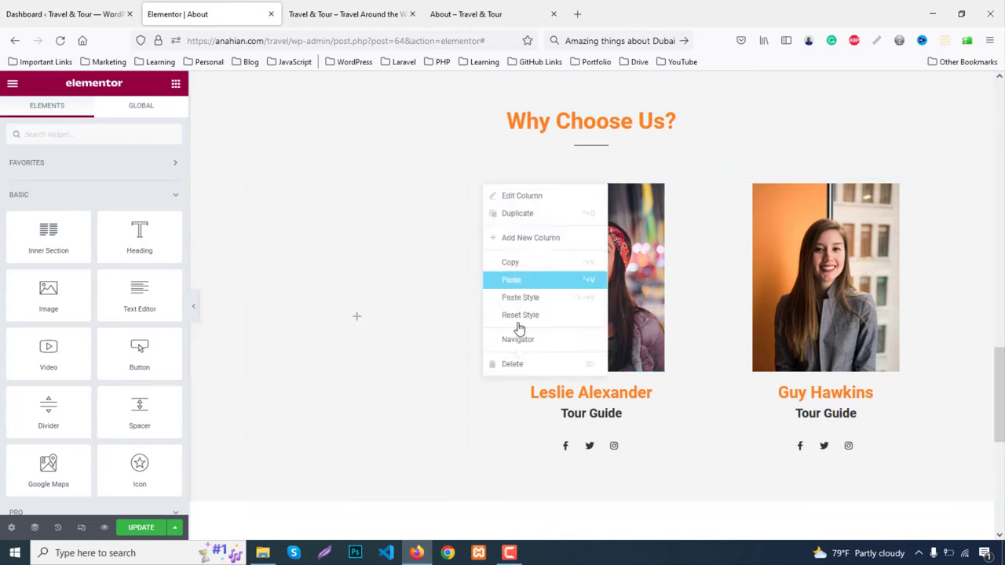
left_click(512, 363)
right_click(598, 187)
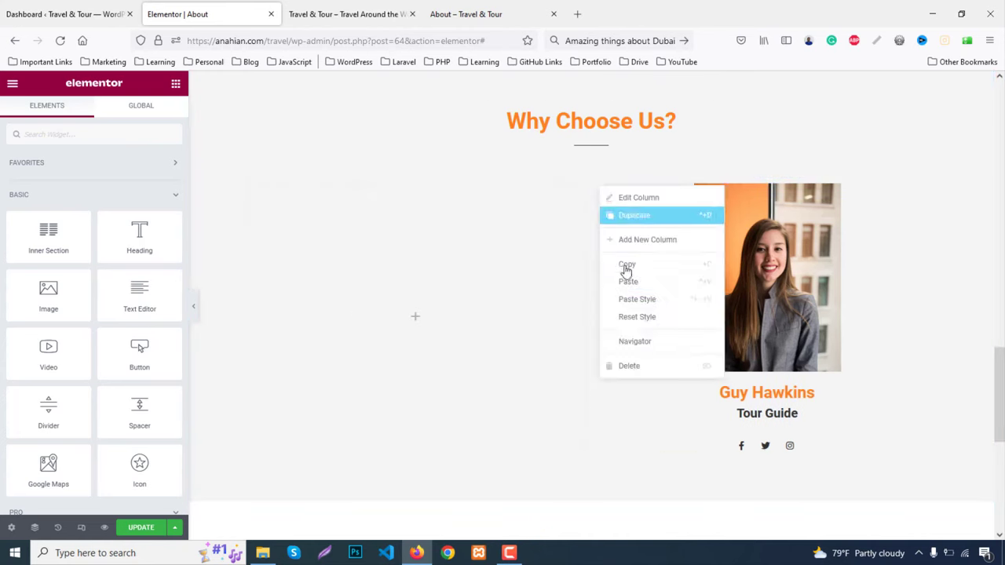
left_click(623, 368)
Duplicate the remaining empty column twice to get three empty columns
right_click(252, 187)
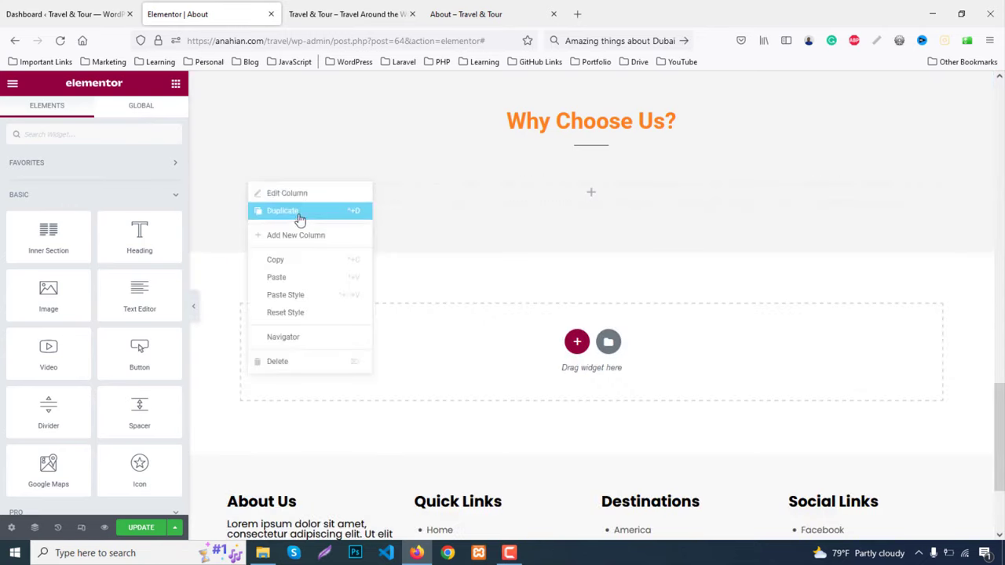
left_click(271, 209)
right_click(250, 187)
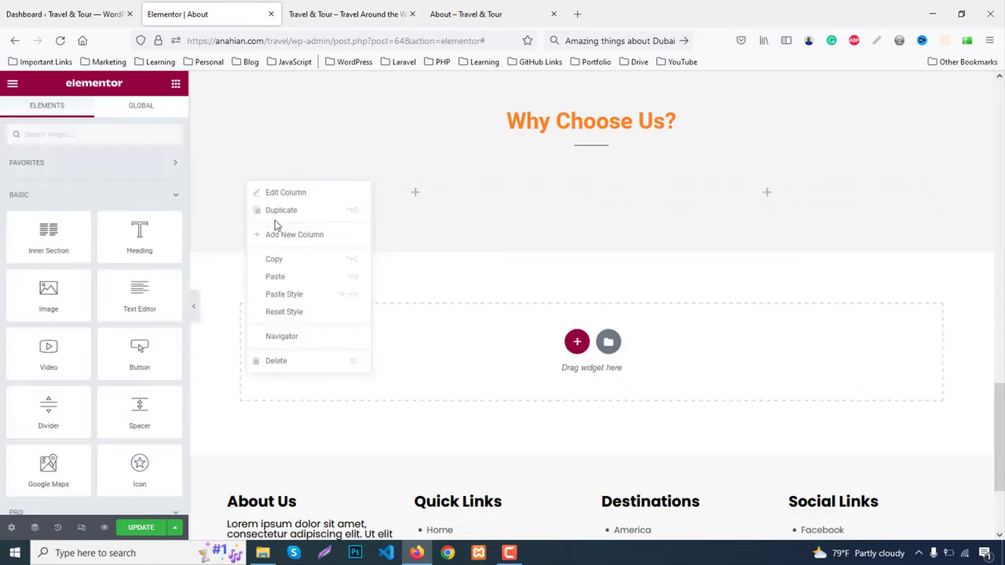
left_click(279, 212)
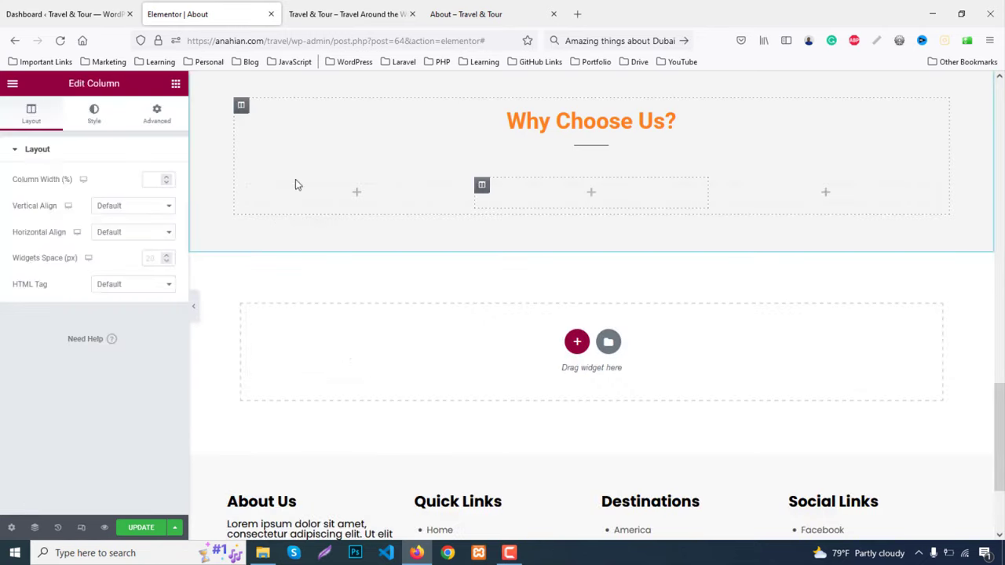
left_click(460, 15)
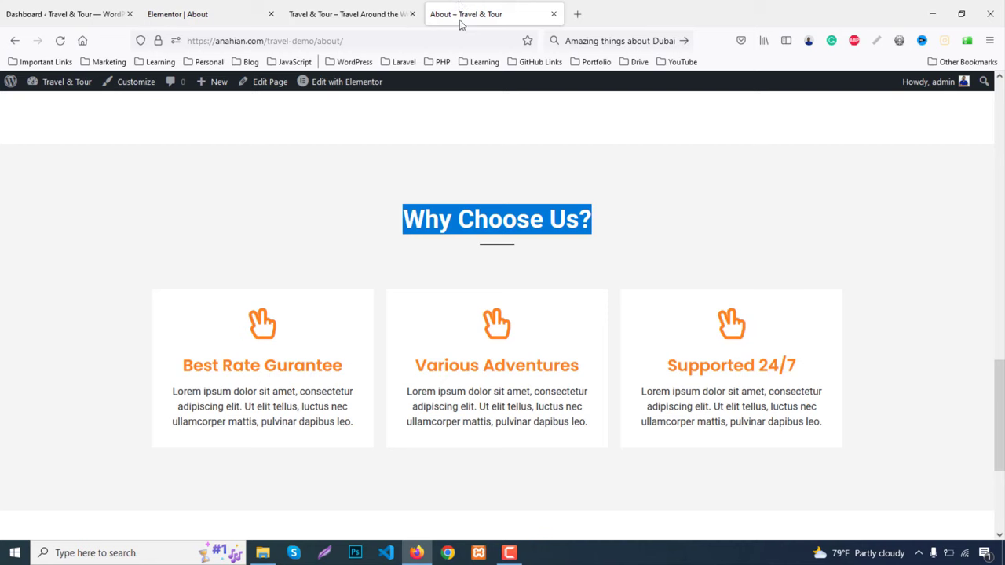
Place an Icon Box with a thumbs-up icon in the first column
left_click(255, 8)
left_click(175, 83)
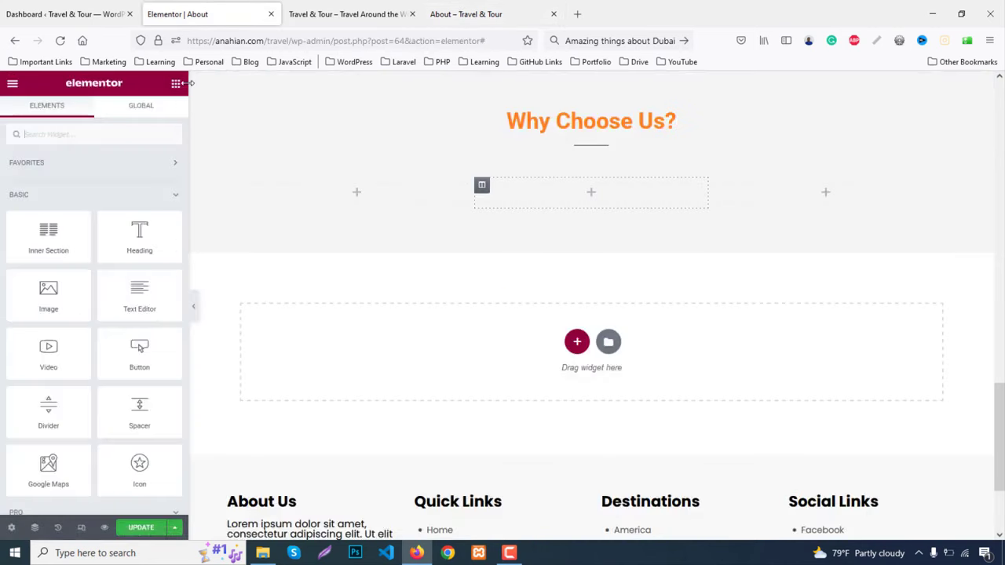
type("c")
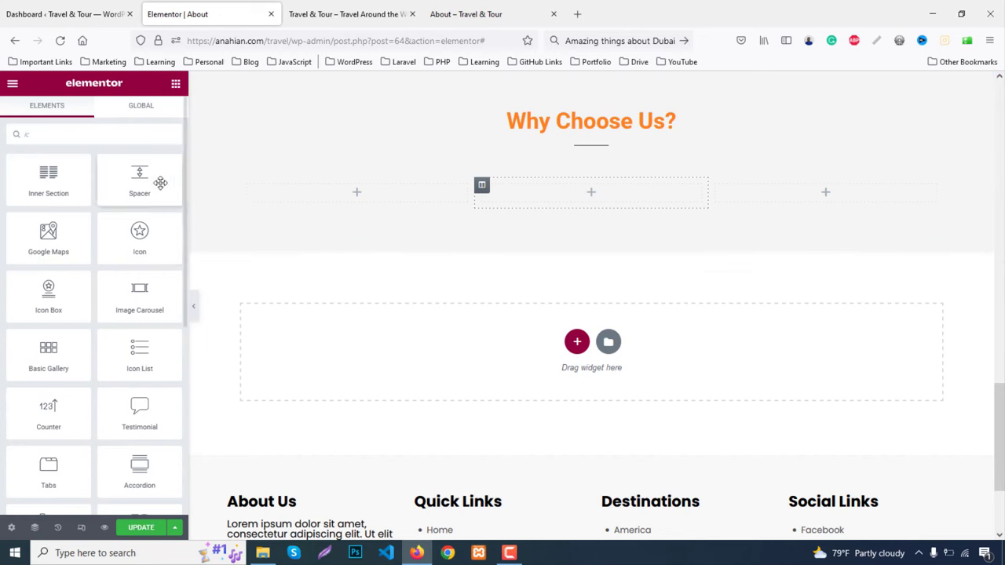
left_click_drag(254, 245, 404, 227)
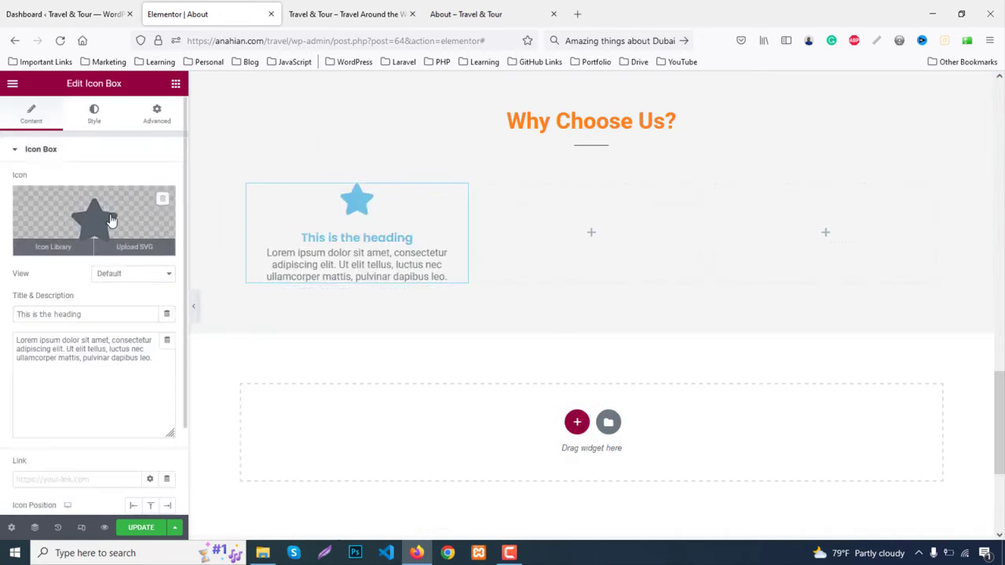
left_click(111, 219)
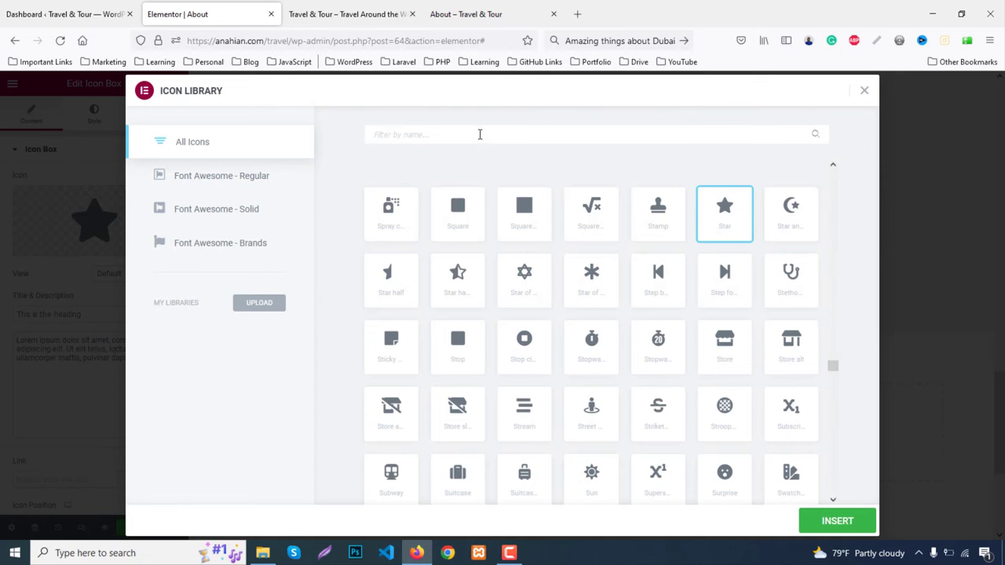
type("thum")
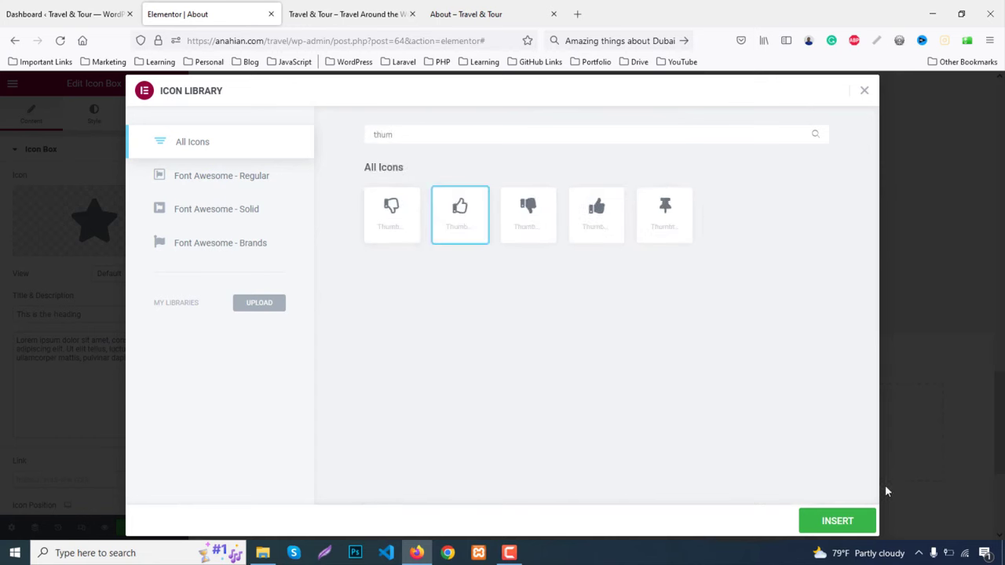
left_click(832, 521)
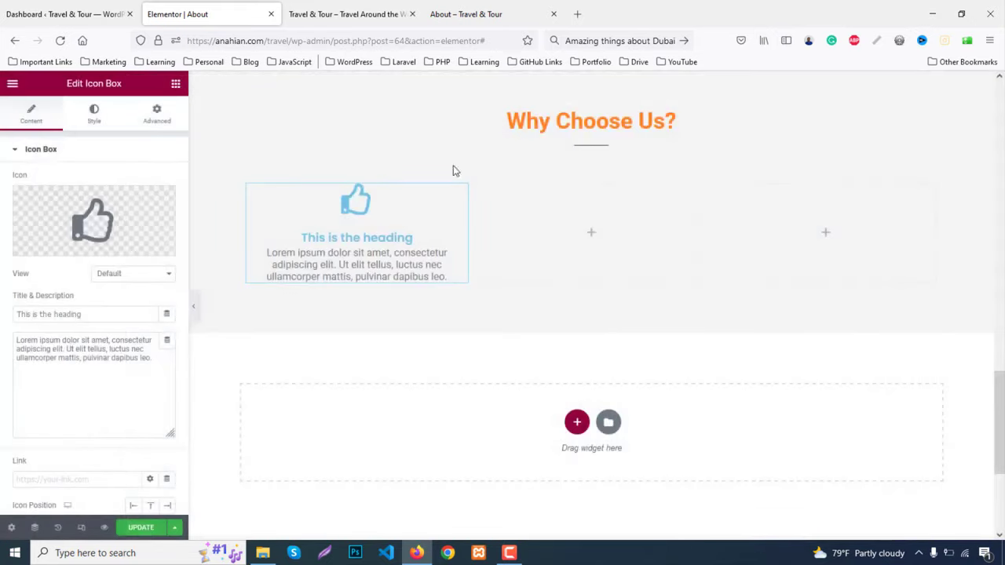
Set the icon box title to 'Best Rate Gurantee', copied from the live About page
left_click(495, 14)
left_click(190, 365)
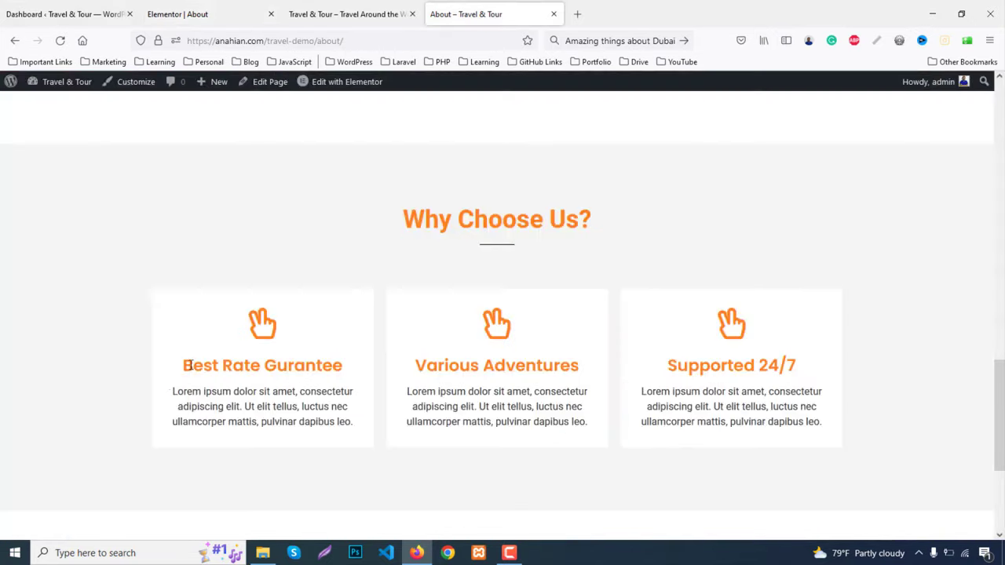
left_click_drag(189, 365, 354, 370)
key("ctrl+c")
left_click(182, 13)
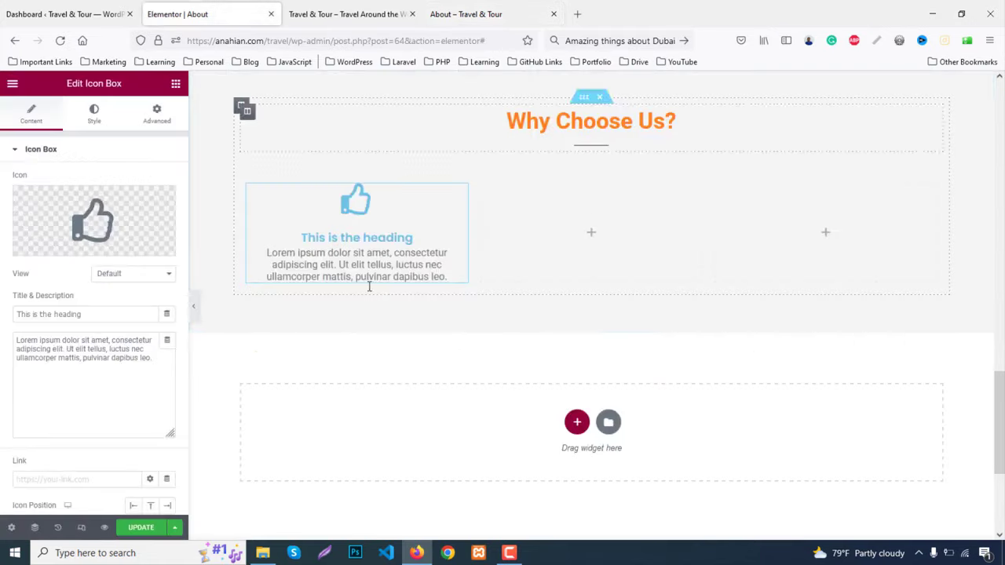
left_click(369, 287)
left_click_drag(102, 314, 11, 308)
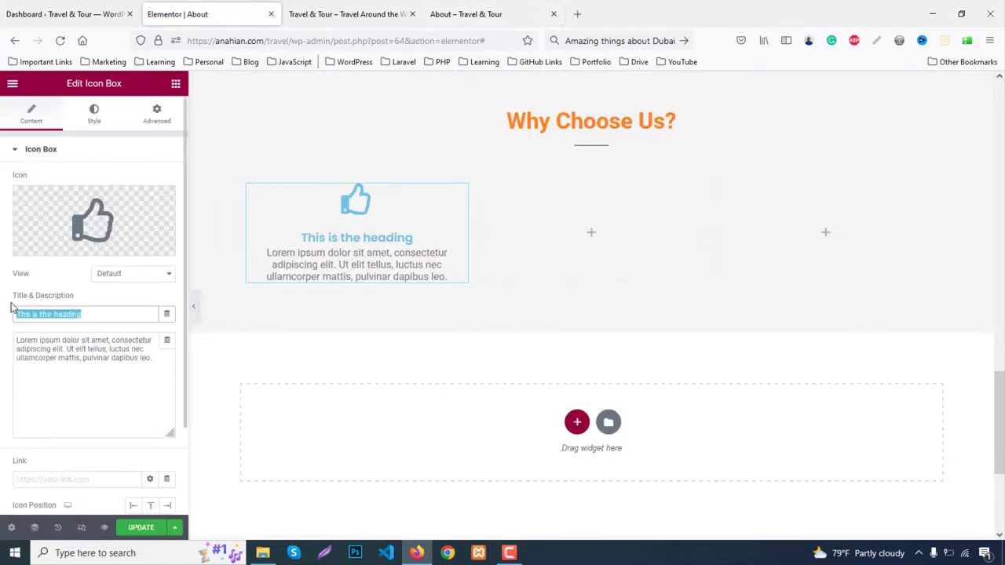
key("ctrl+v")
Replace the icon box description with the paragraph copied from the live About page
left_click(531, 13)
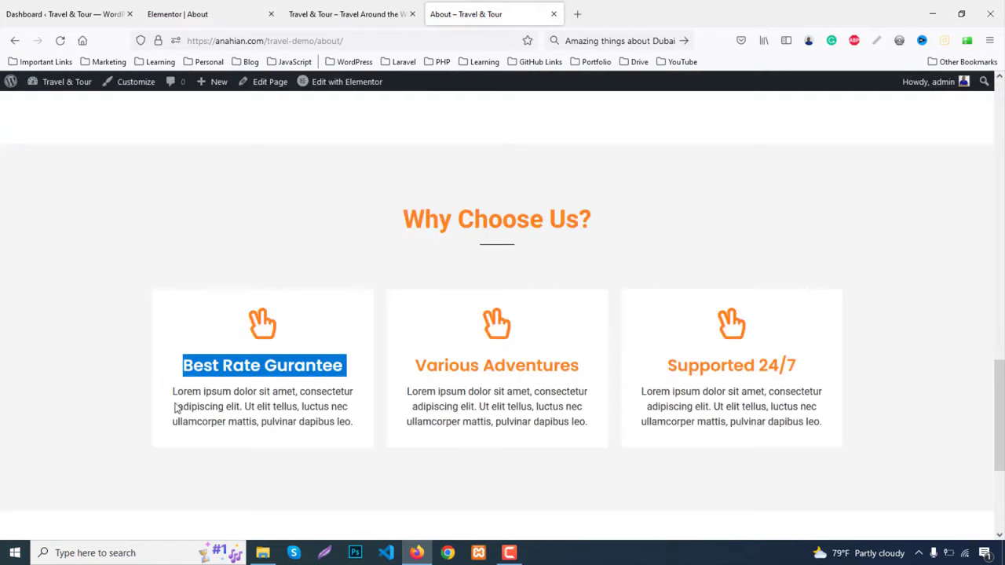
left_click_drag(172, 391, 374, 424)
key("ctrl+c")
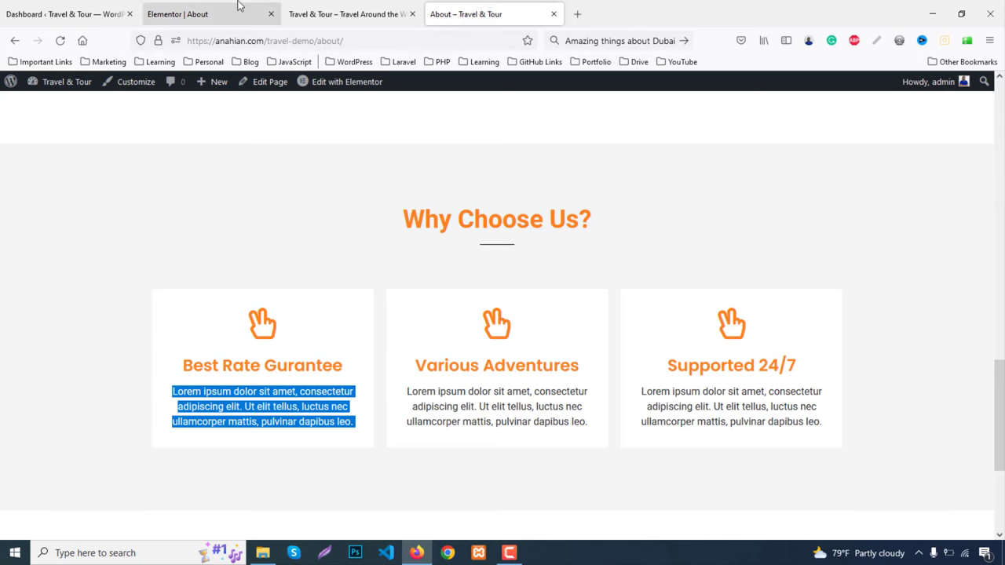
left_click(238, 10)
left_click(112, 339)
key("ctrl+a")
key("ctrl+v")
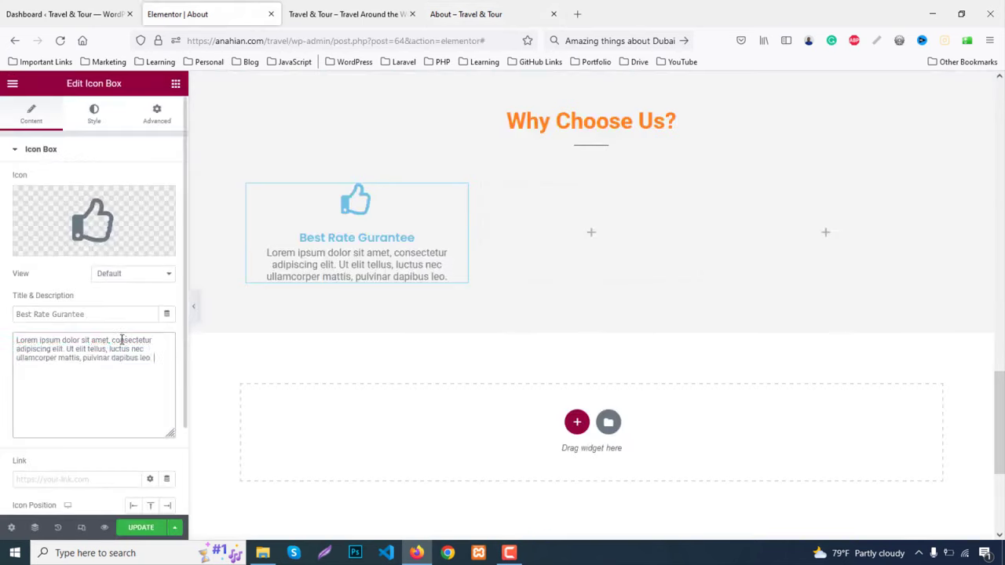
left_click(96, 114)
Set the first icon box's icon primary colour to orange
left_click(167, 181)
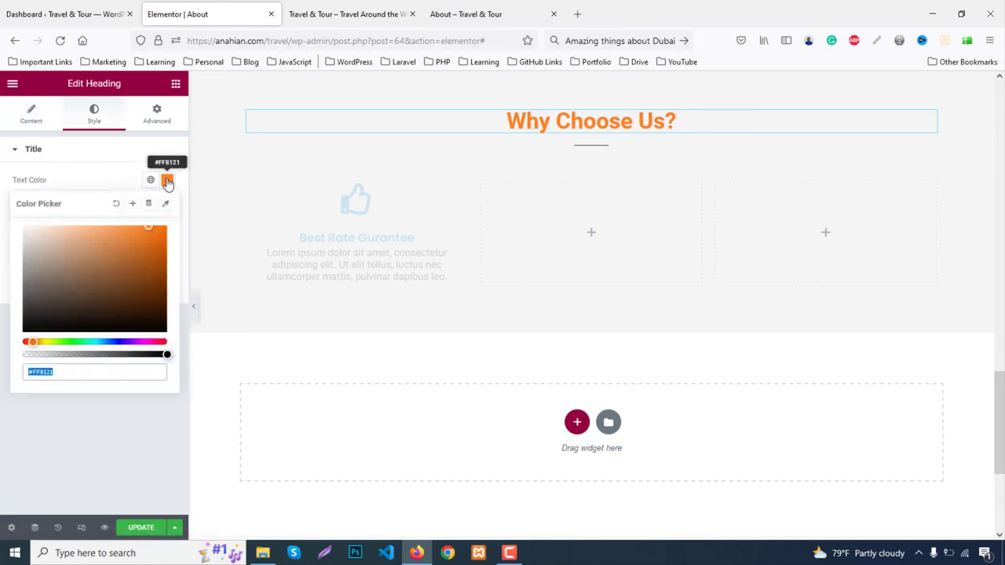
left_click(325, 263)
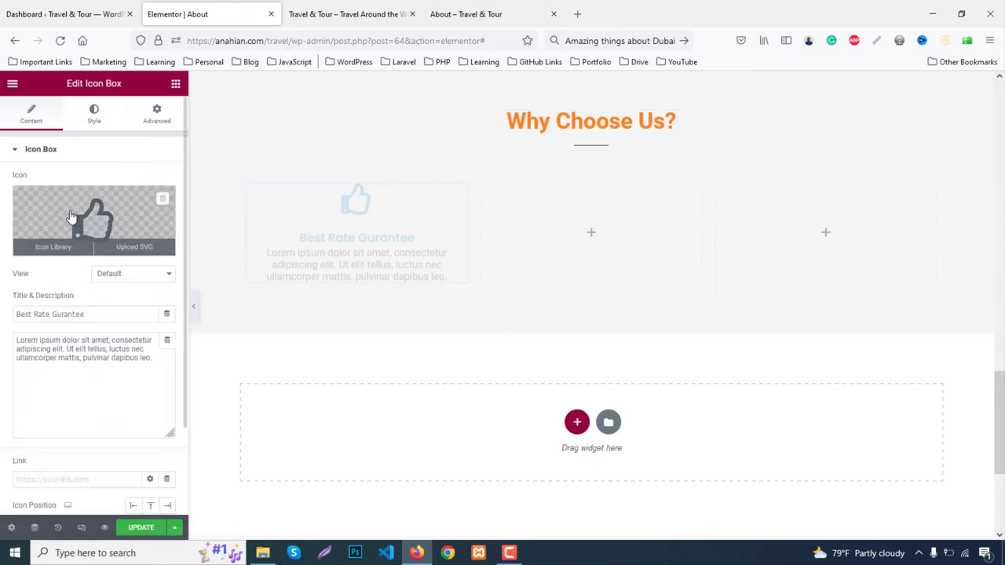
left_click(94, 116)
left_click(167, 205)
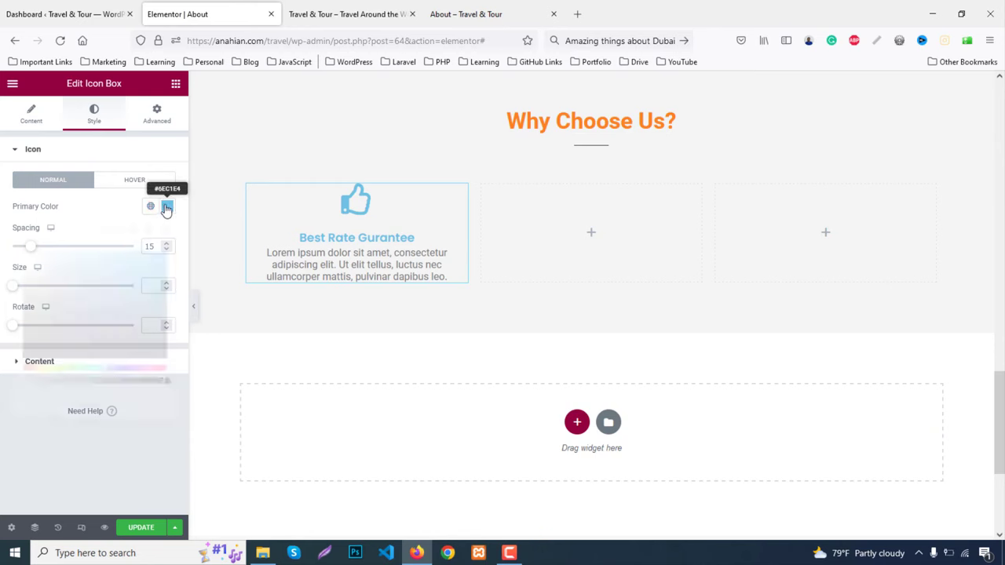
left_click(167, 207)
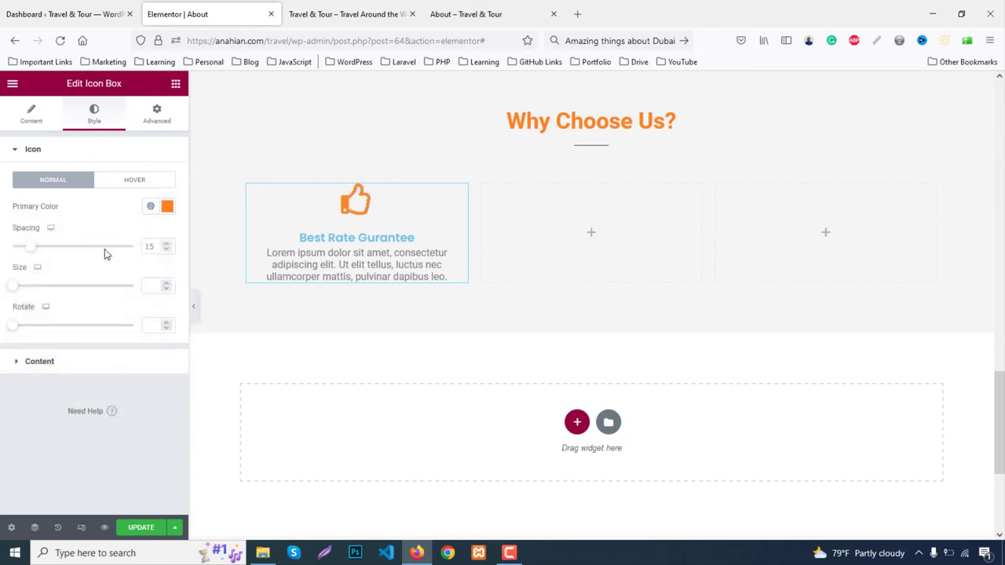
Make the icon box title orange with a 26px typography size
left_click(88, 366)
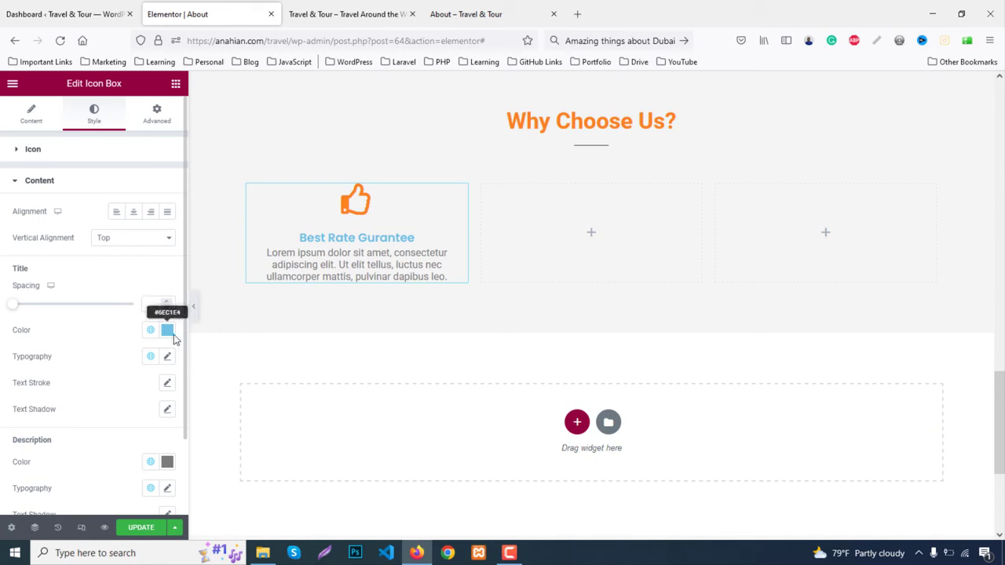
left_click(167, 332)
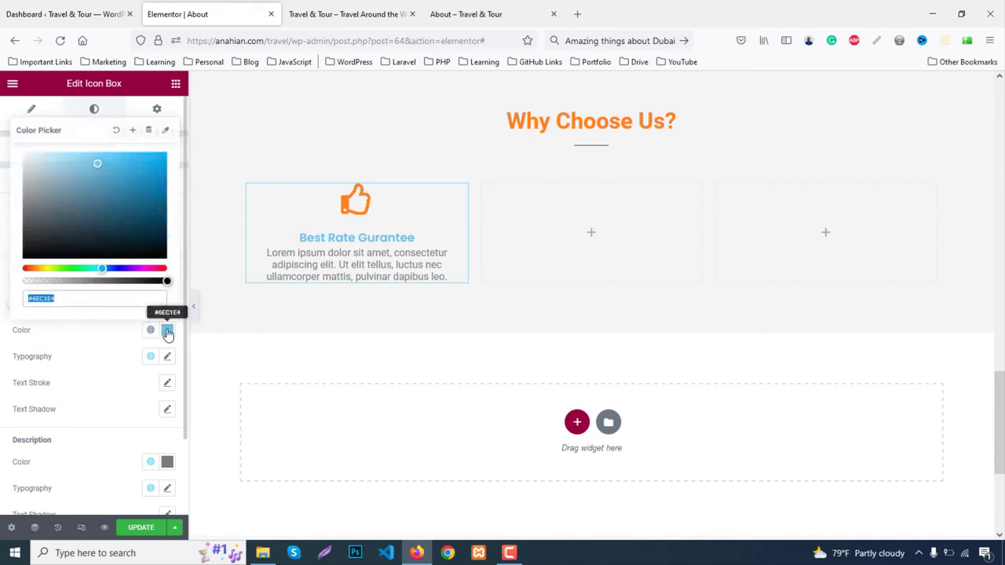
left_click(166, 331)
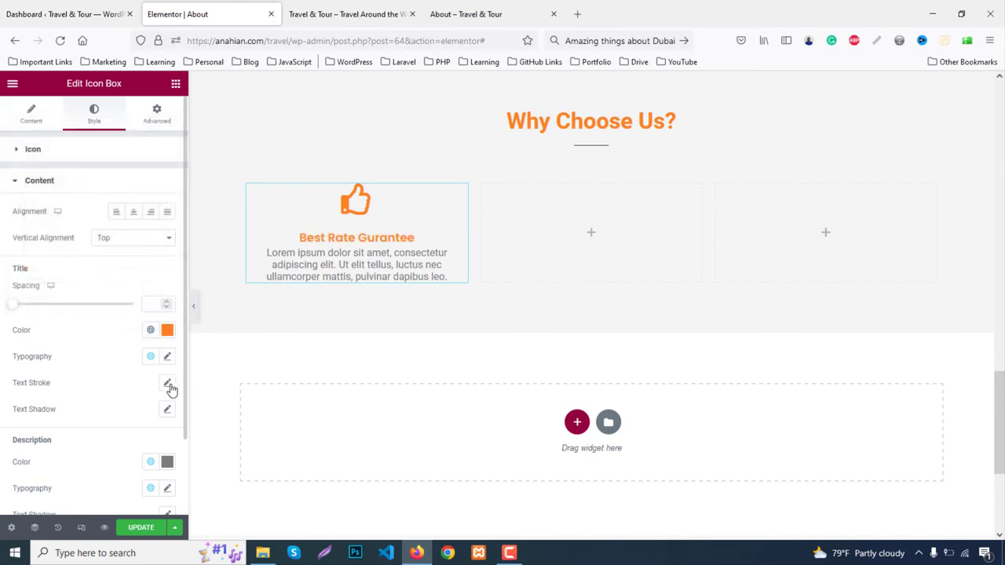
left_click(166, 356)
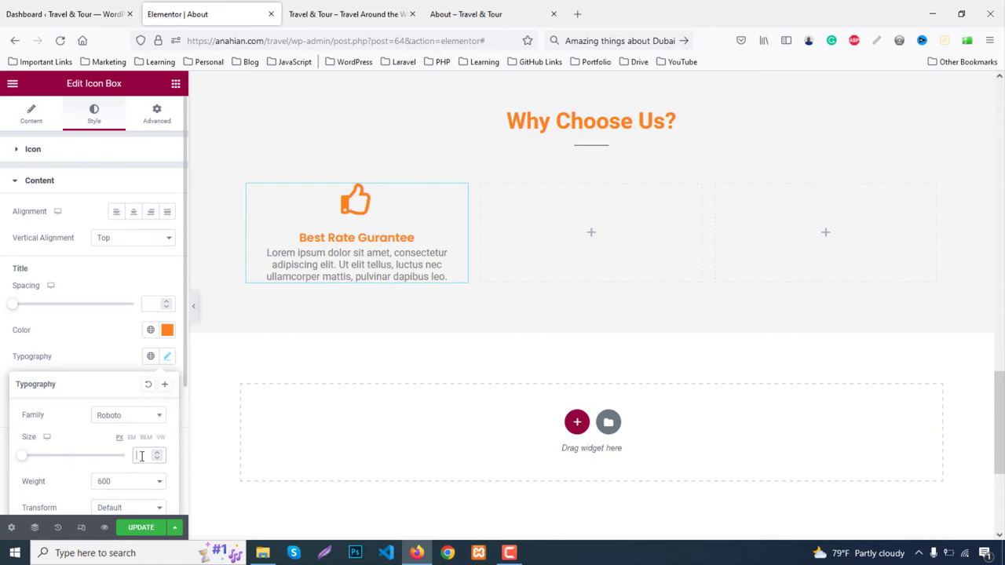
type("16")
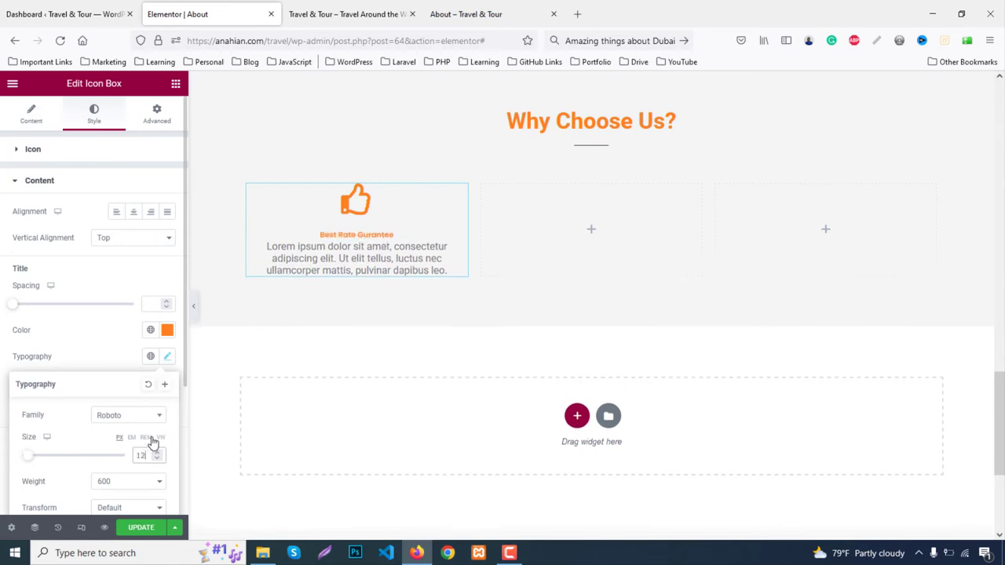
key("Up")
key("Up")
key("Up")
key("Up")
key("Up")
key("Up")
key("Up")
key("Up")
key("Up")
key("Up")
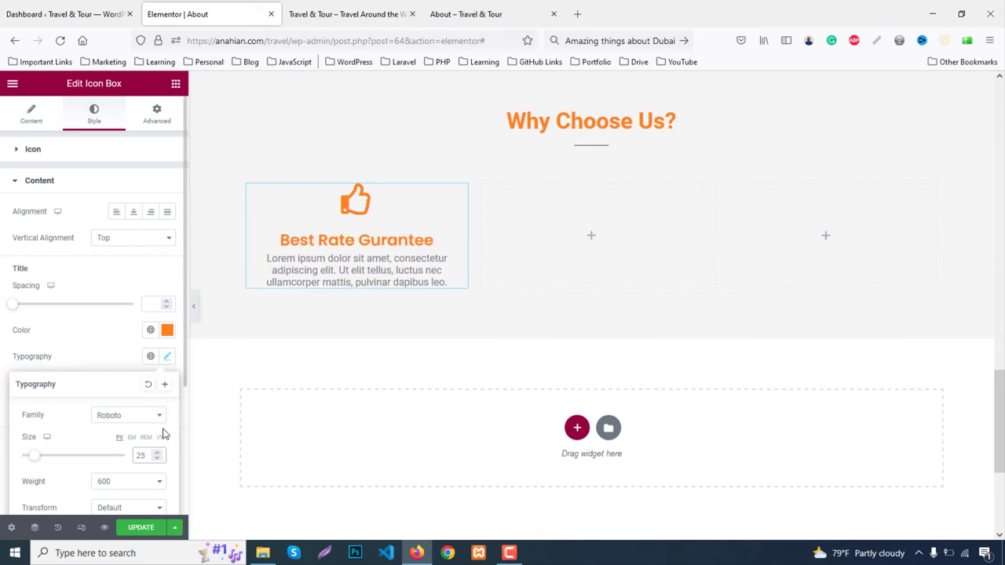
left_click(114, 355)
Give the description colour #333 and a 24px line height
scroll(141, 408, "down", 2)
left_click(167, 371)
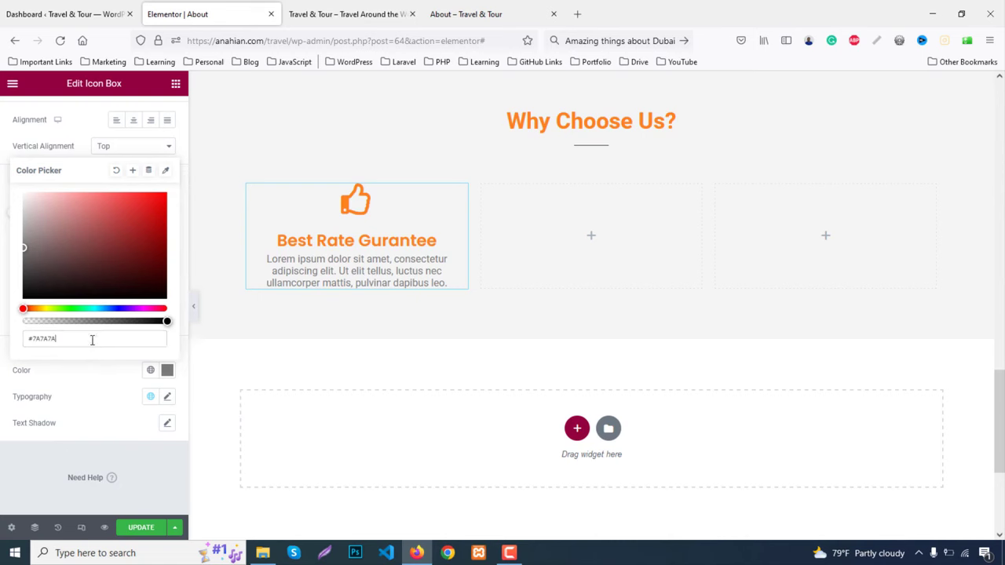
type("#333")
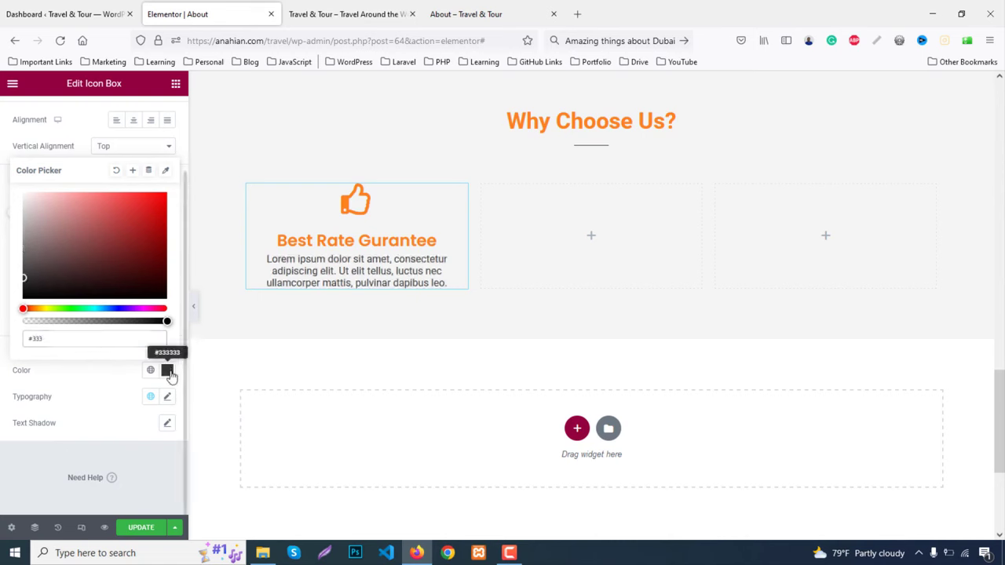
left_click(167, 370)
left_click(166, 397)
scroll(133, 416, "down", 3)
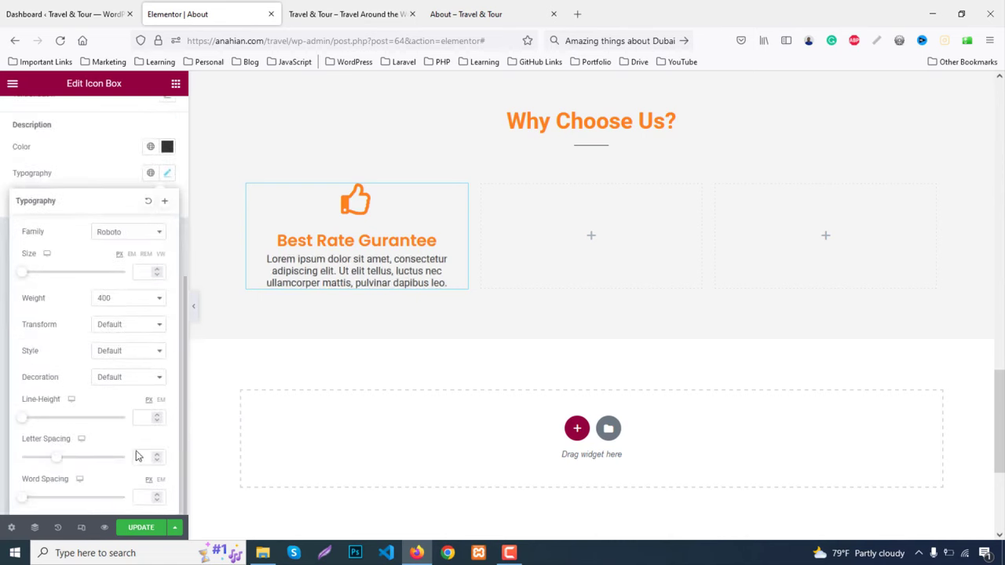
left_click(165, 425)
type("15")
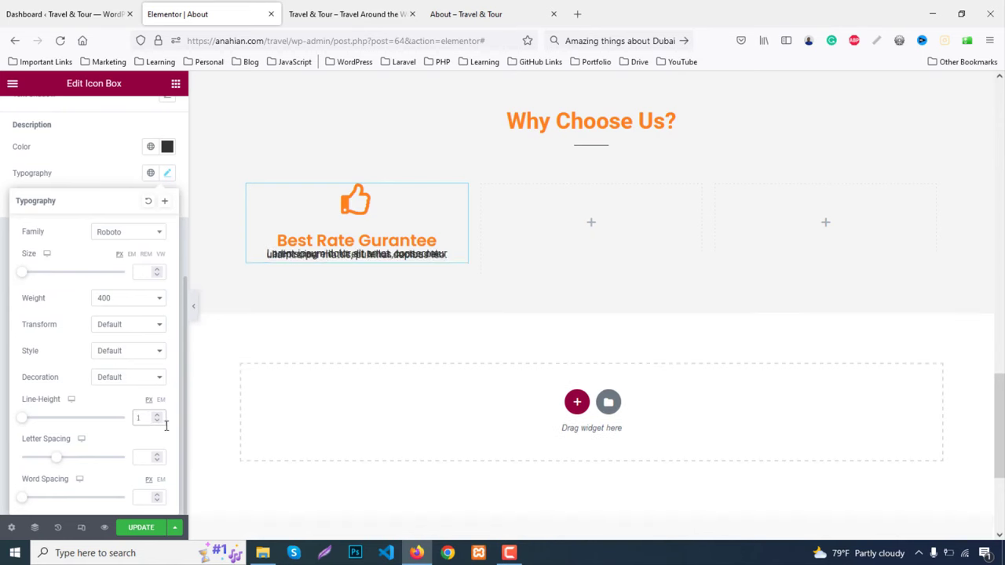
key("Up")
key("Up")
key("Up")
key("Up")
key("Up")
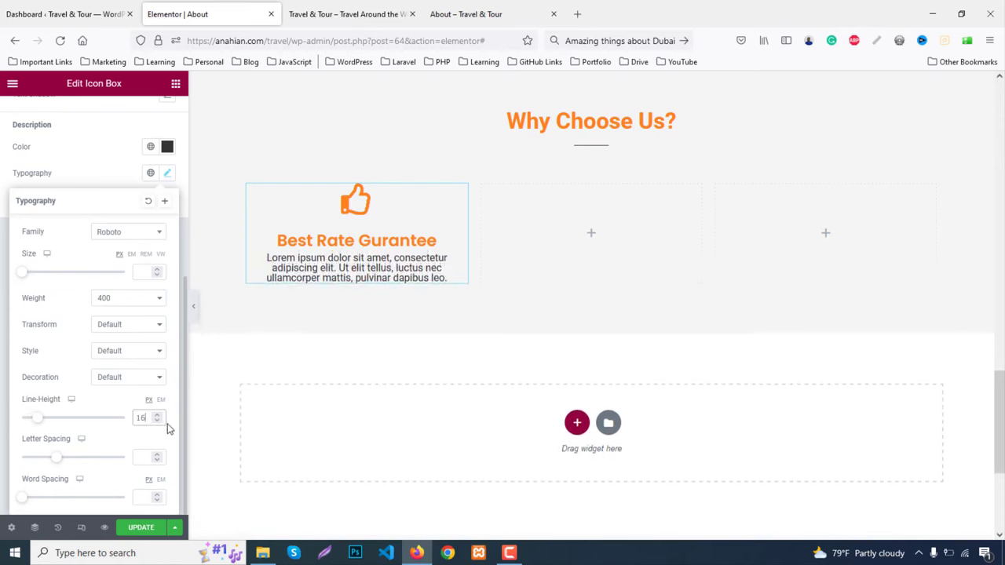
key("Up")
key("Up")
key("Up")
key("Up")
key("Up")
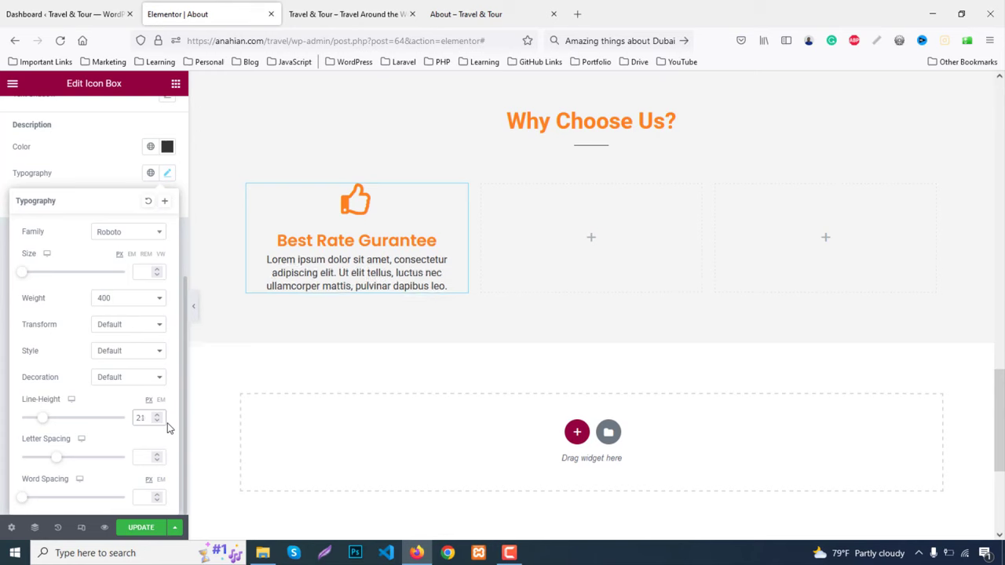
key("Down")
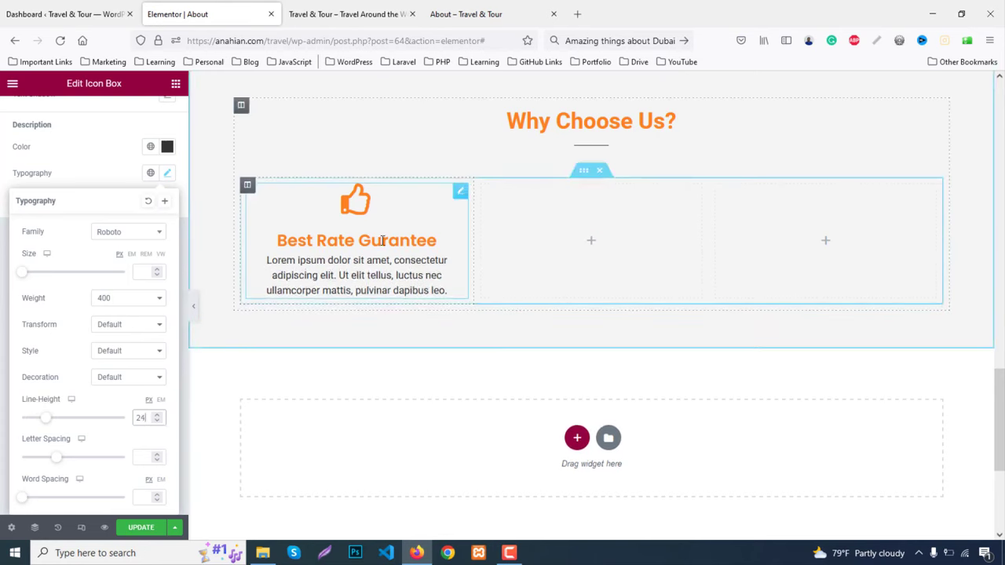
left_click(459, 195)
scroll(94, 208, "up", 5)
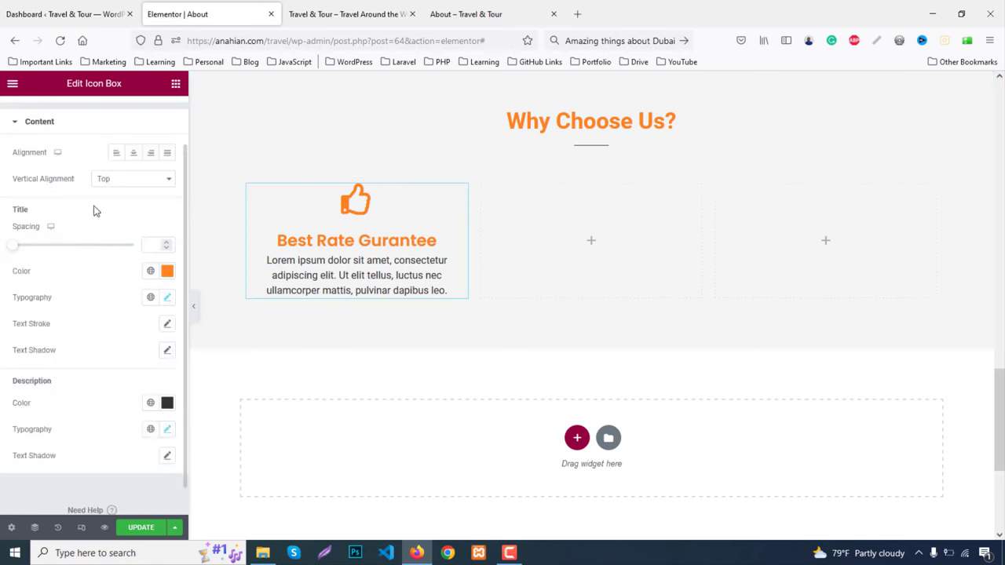
Give the icon box a classic white background in the Advanced tab
left_click(153, 116)
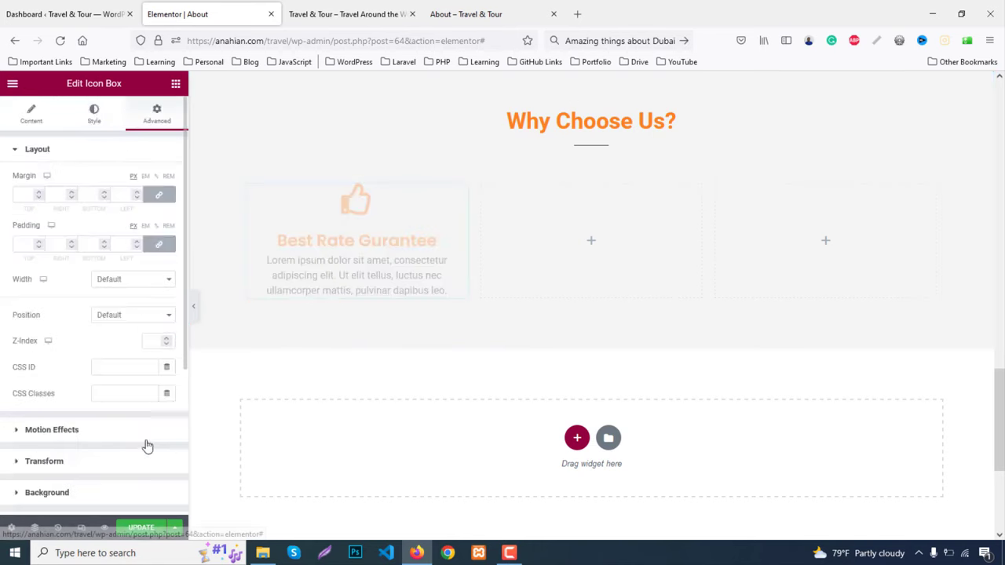
scroll(118, 416, "down", 2)
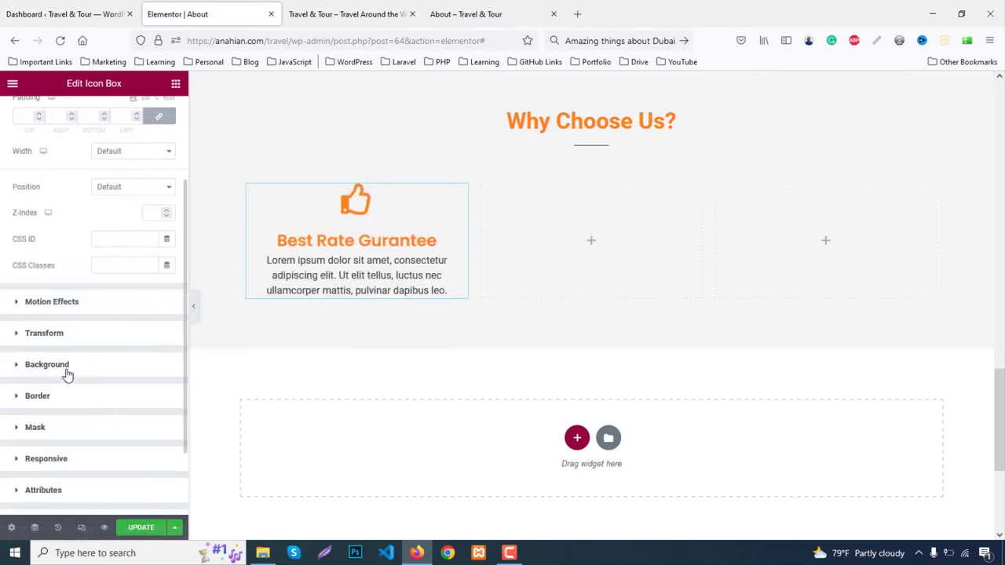
left_click(67, 375)
left_click(151, 304)
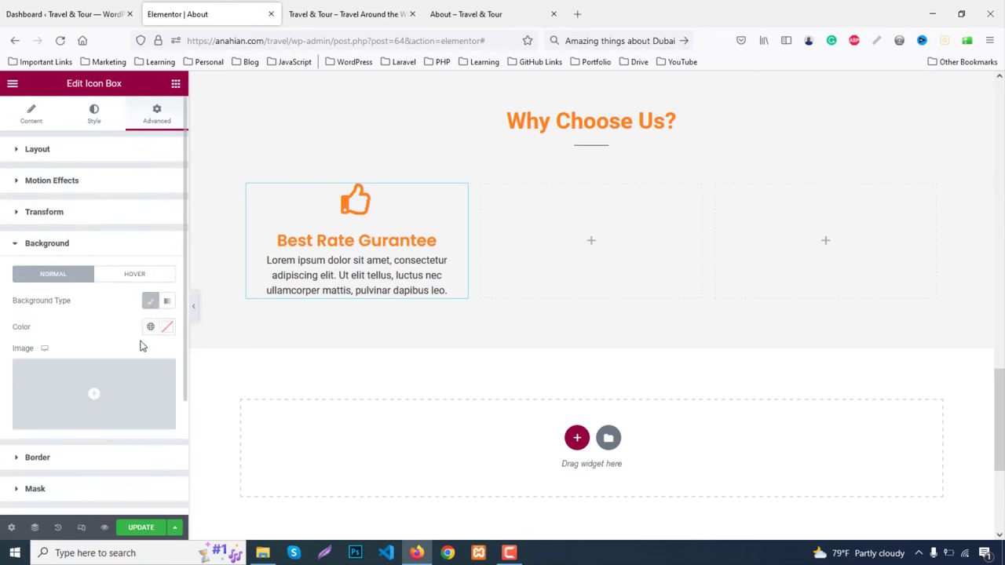
left_click(167, 328)
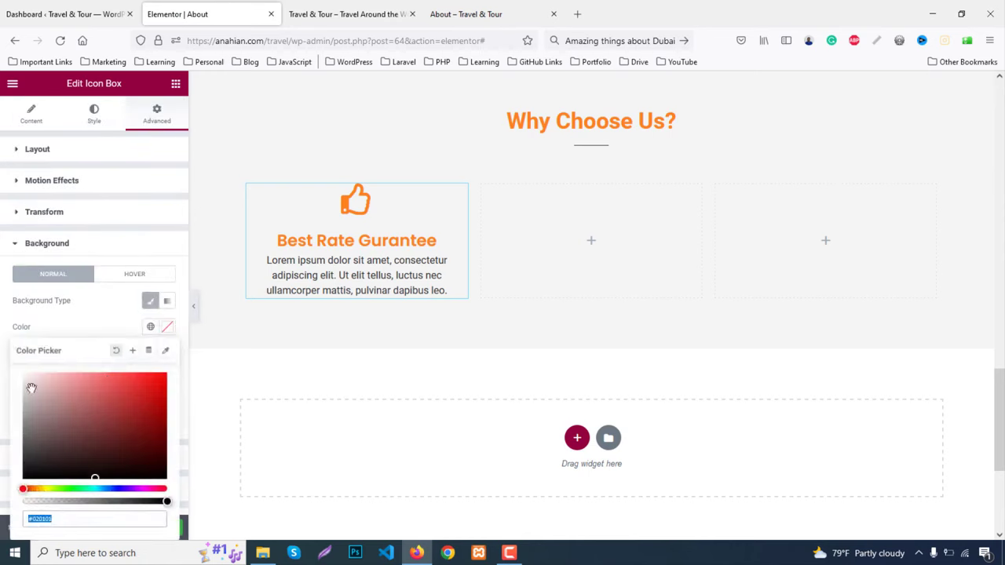
left_click(83, 158)
Set the icon box padding to 20 on all linked sides
left_click(47, 151)
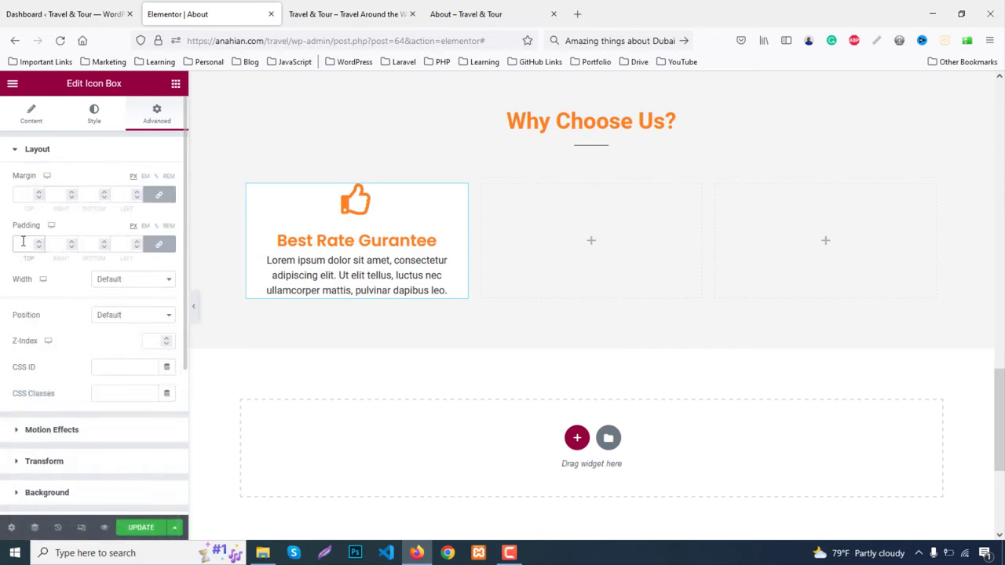
left_click(23, 241)
type("20")
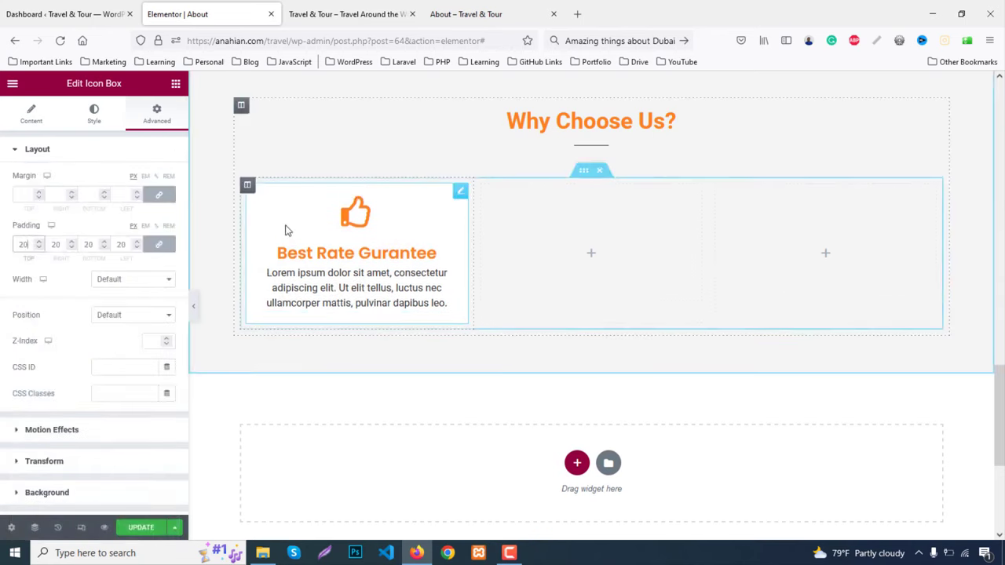
right_click(287, 230)
Paste the copied icon box card into the empty third column
left_click(540, 229)
right_click(541, 229)
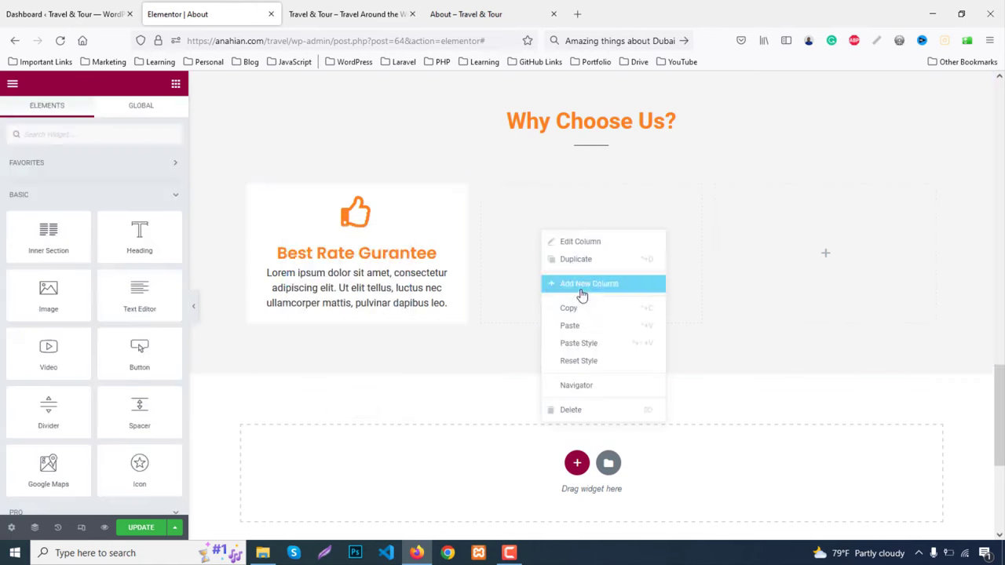
right_click(756, 226)
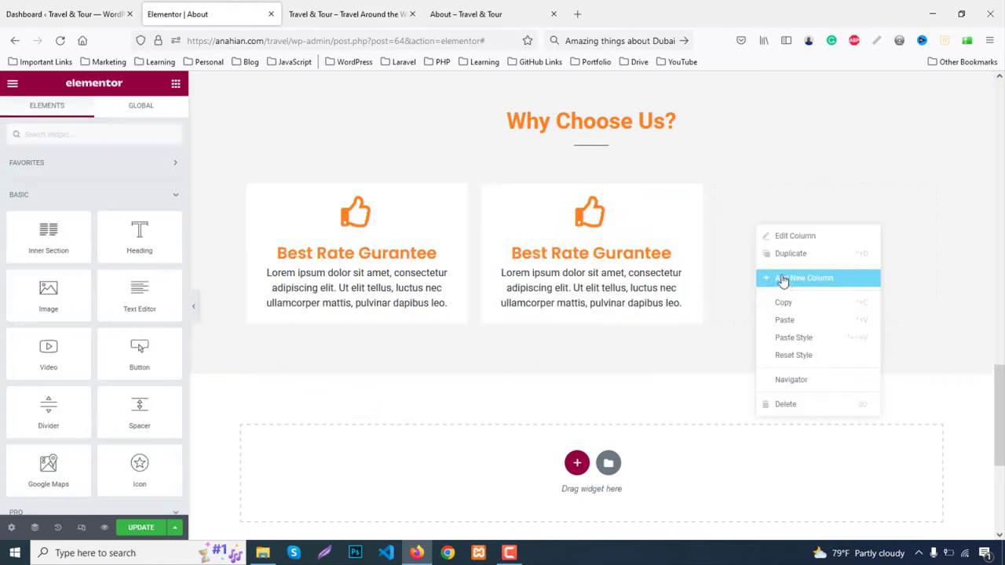
left_click(785, 320)
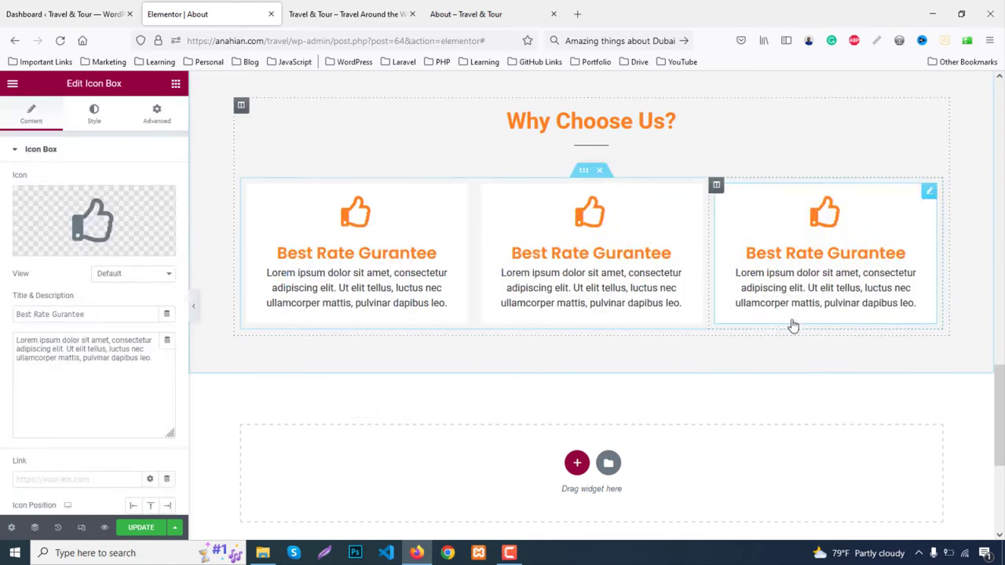
Retitle the middle card 'Various Adventures' and the third 'Supported 24/7' using text copied from the live page
left_click(511, 9)
left_click_drag(416, 361, 598, 365)
key("ctrl+c")
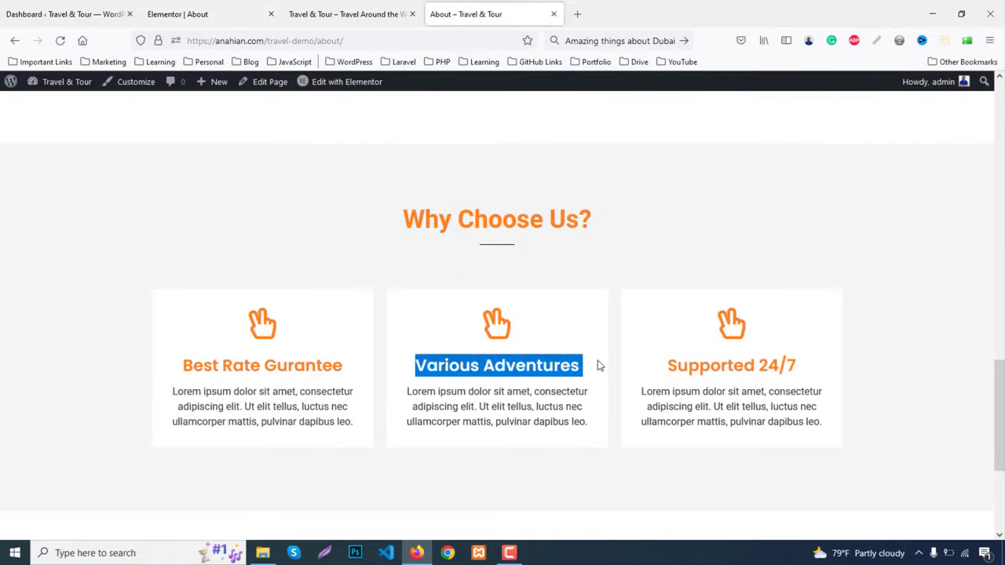
left_click(168, 10)
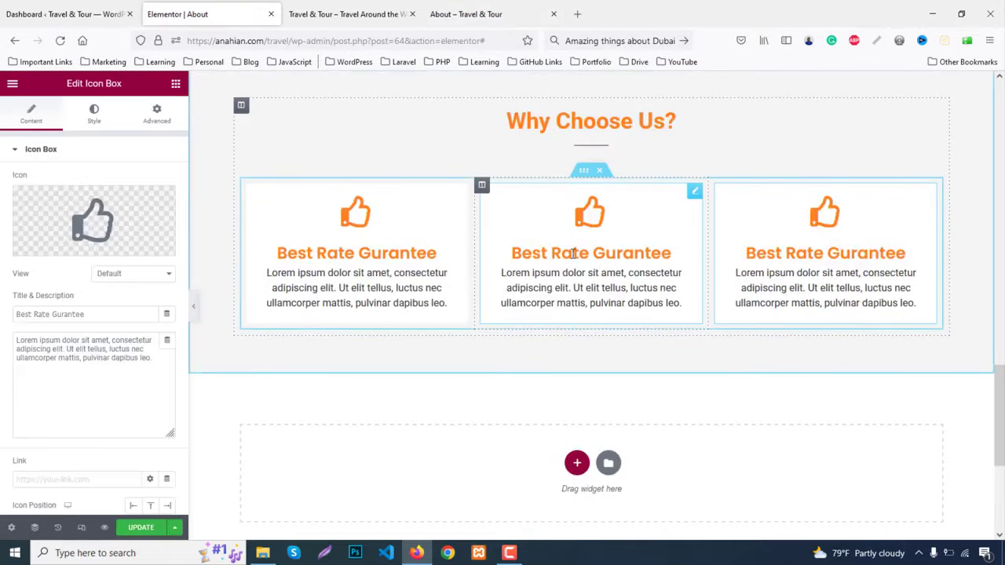
left_click_drag(99, 319, 1, 310)
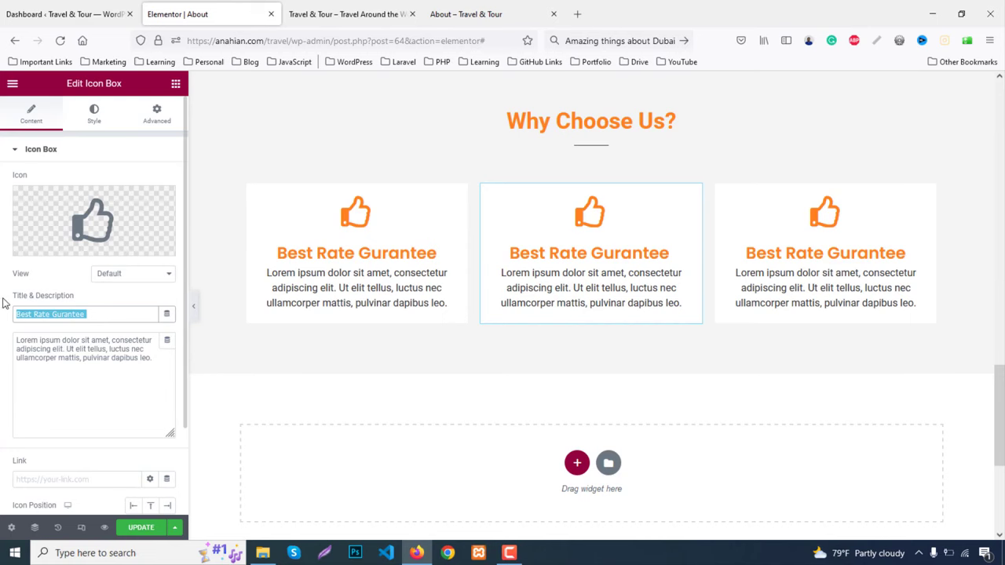
key("ctrl+v")
left_click(463, 14)
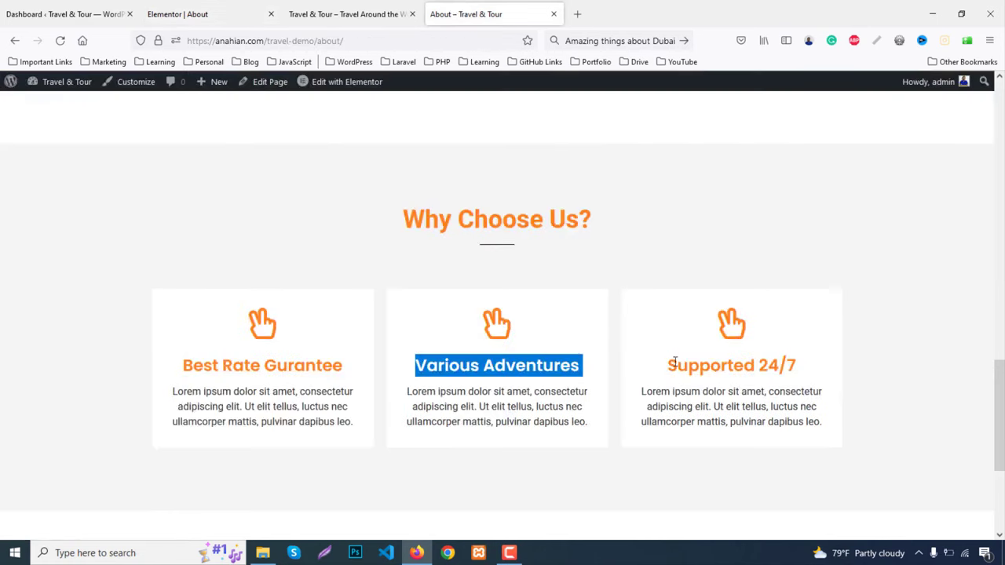
left_click_drag(672, 363, 835, 367)
key("ctrl+c")
left_click(195, 11)
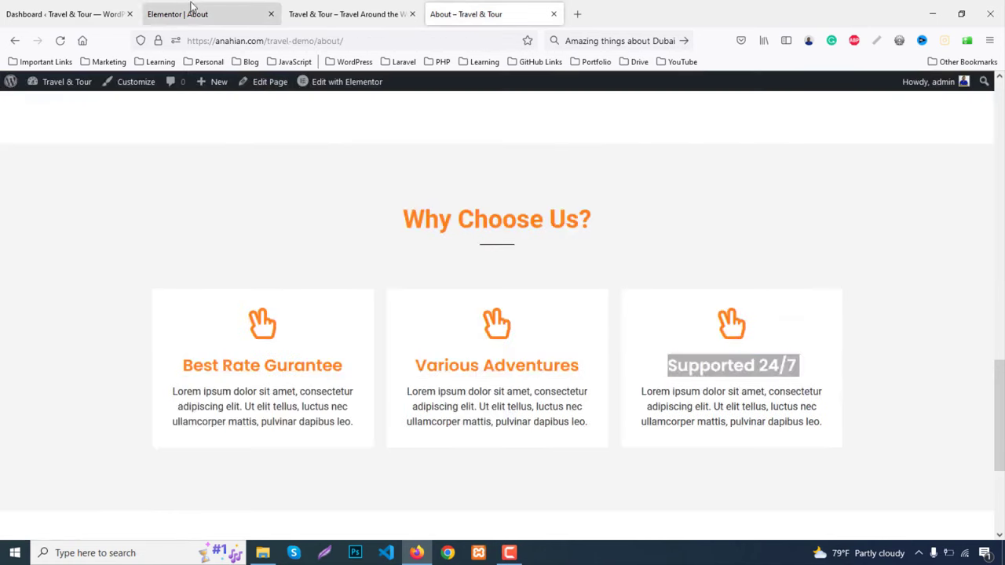
left_click(801, 257)
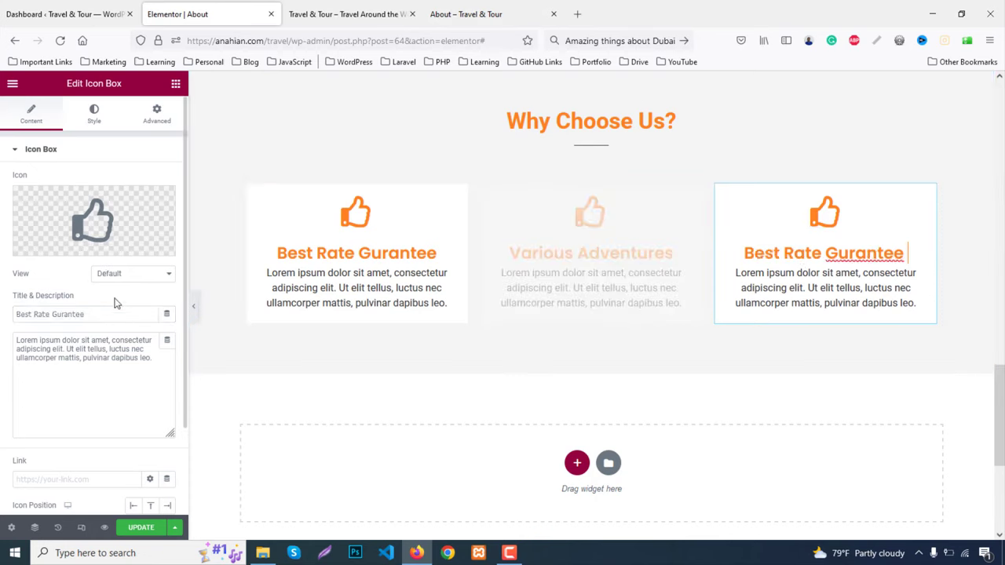
key("ctrl+v")
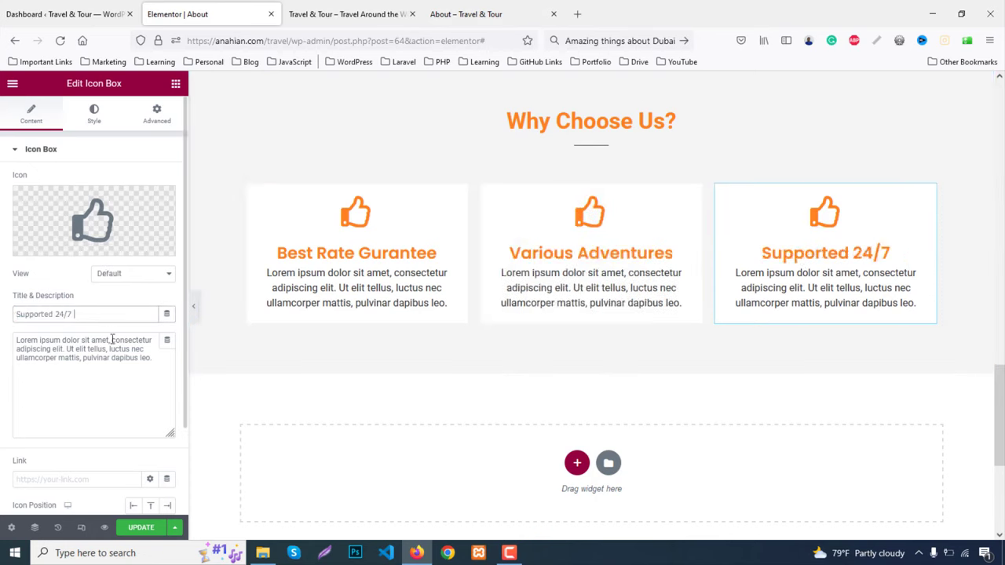
left_click(94, 120)
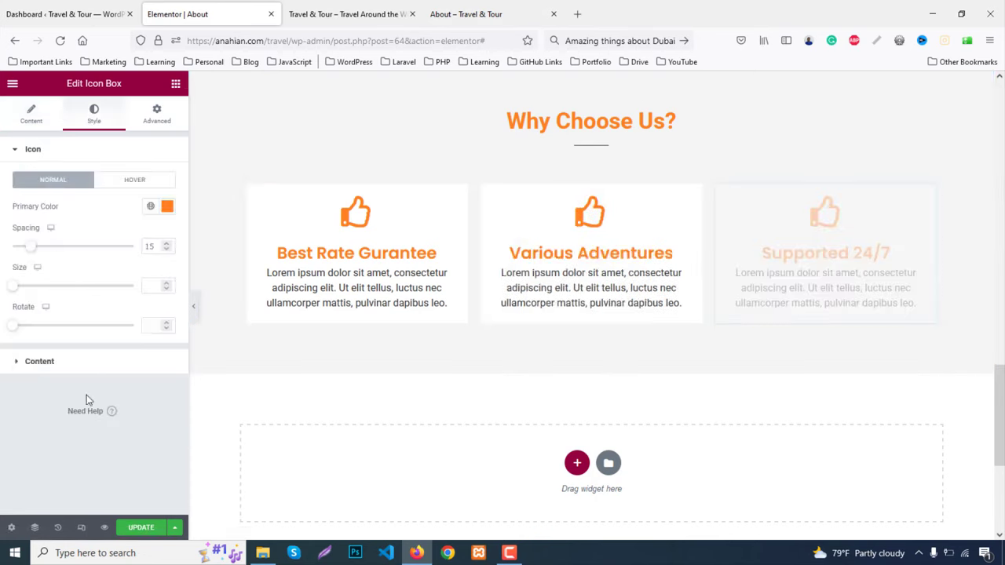
Set the Supported 24/7 card's title spacing to 10
left_click(65, 361)
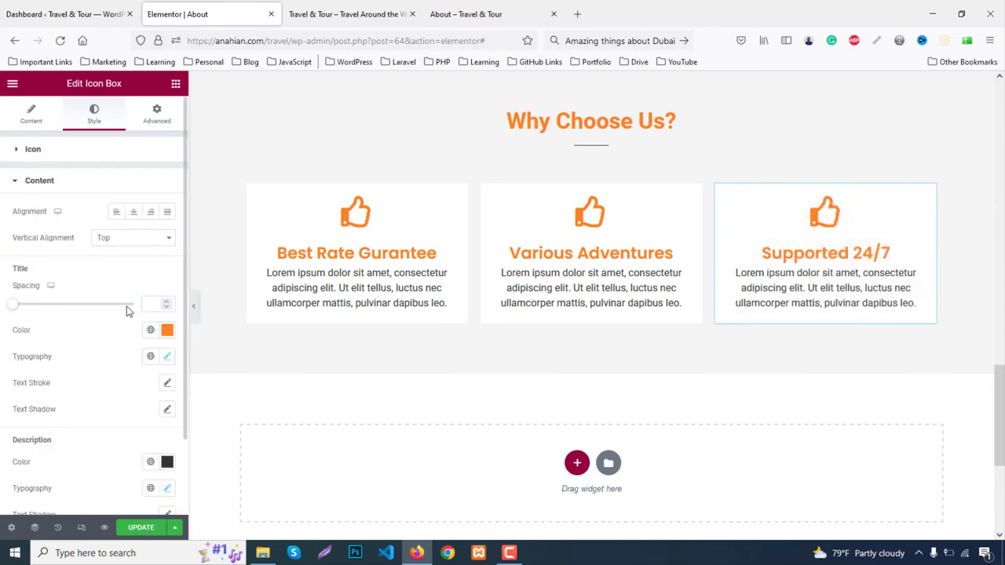
left_click(166, 303)
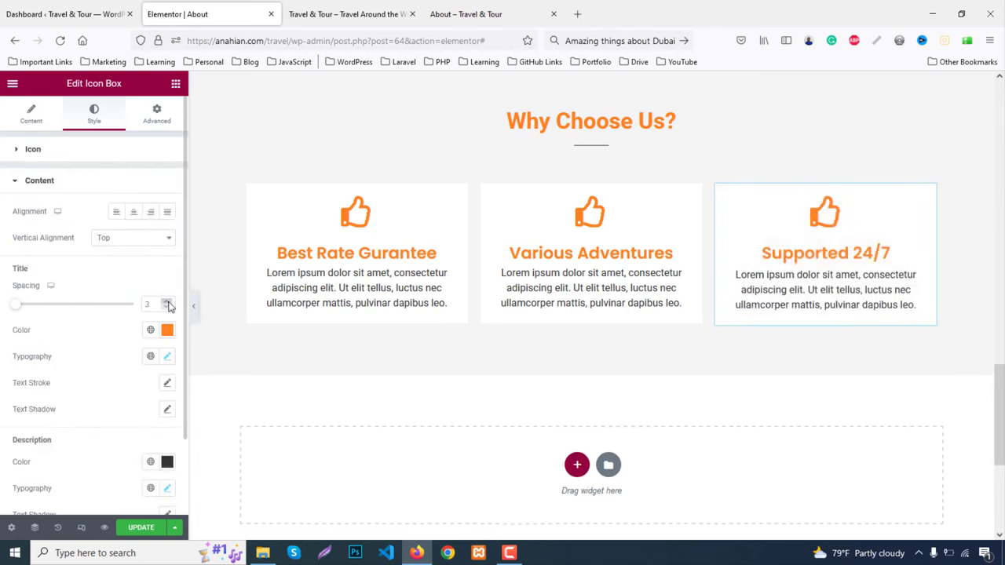
left_click_drag(167, 304, 167, 305)
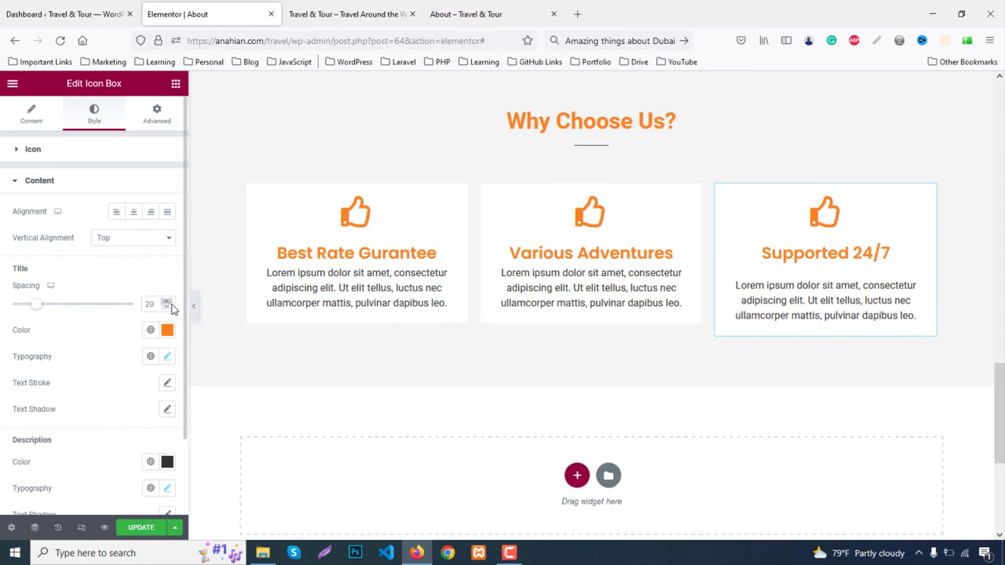
left_click(194, 306)
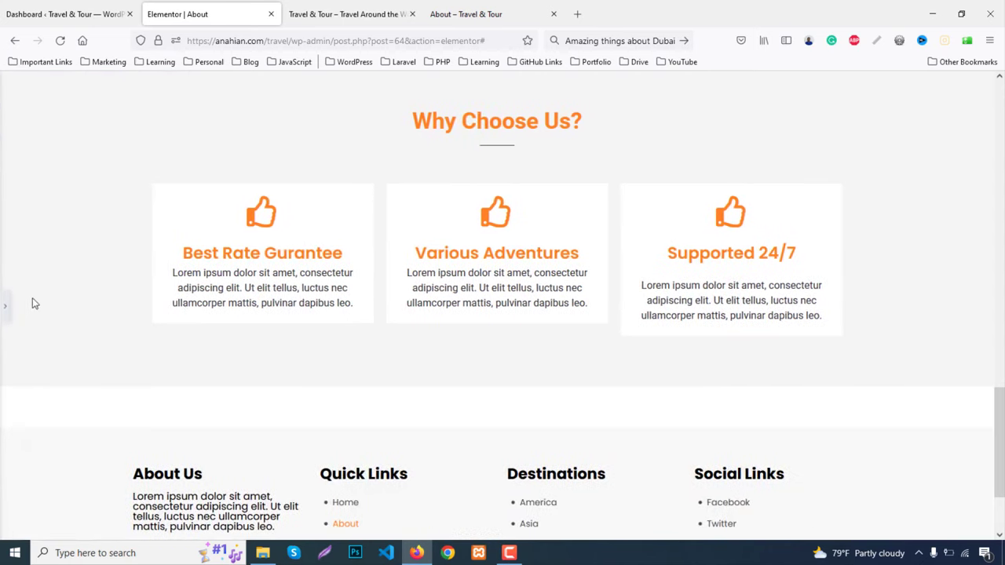
left_click(5, 306)
left_click_drag(166, 311, 166, 312)
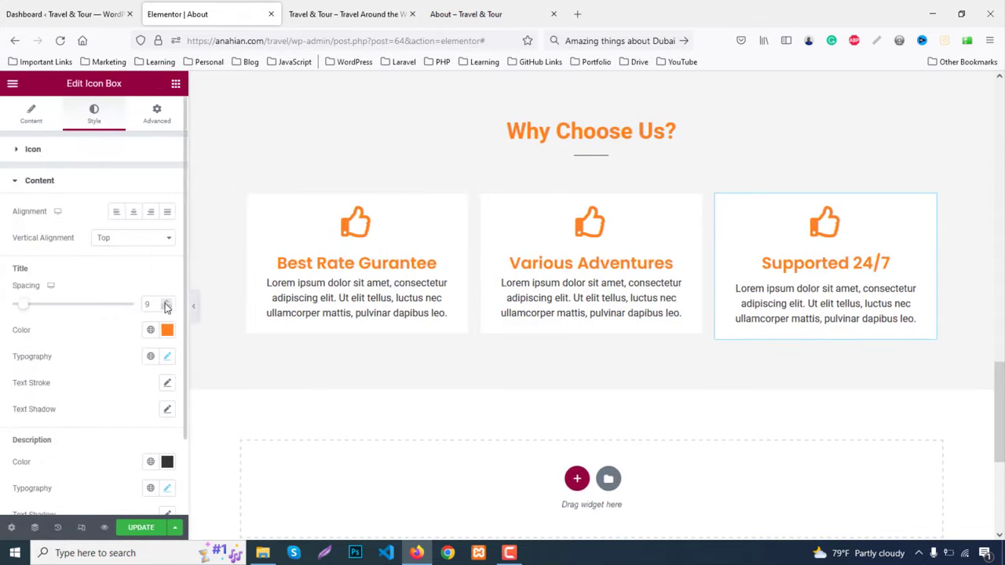
left_click(165, 303)
Copy the third card and paste its style onto the middle and first cards
right_click(798, 300)
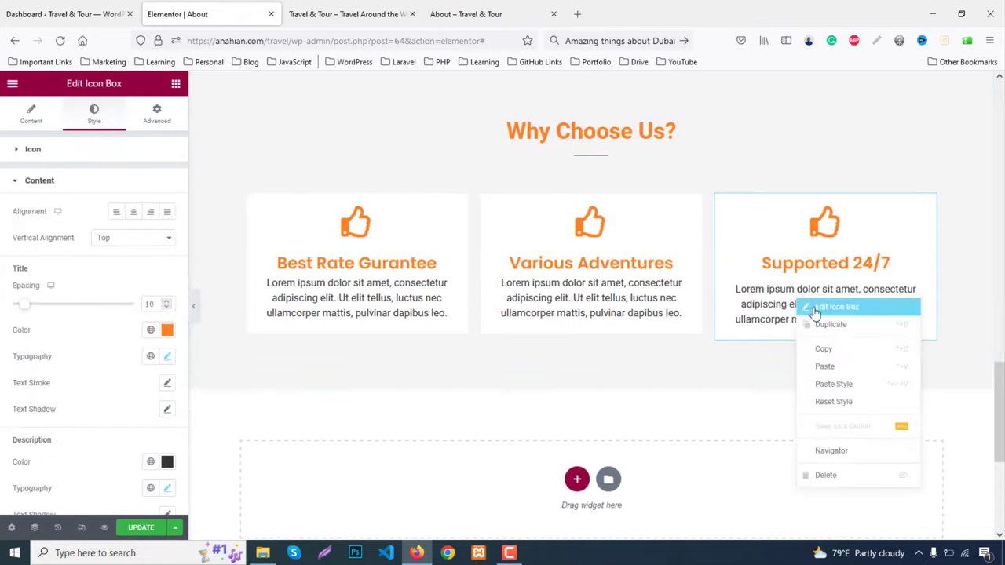
left_click(825, 350)
right_click(570, 264)
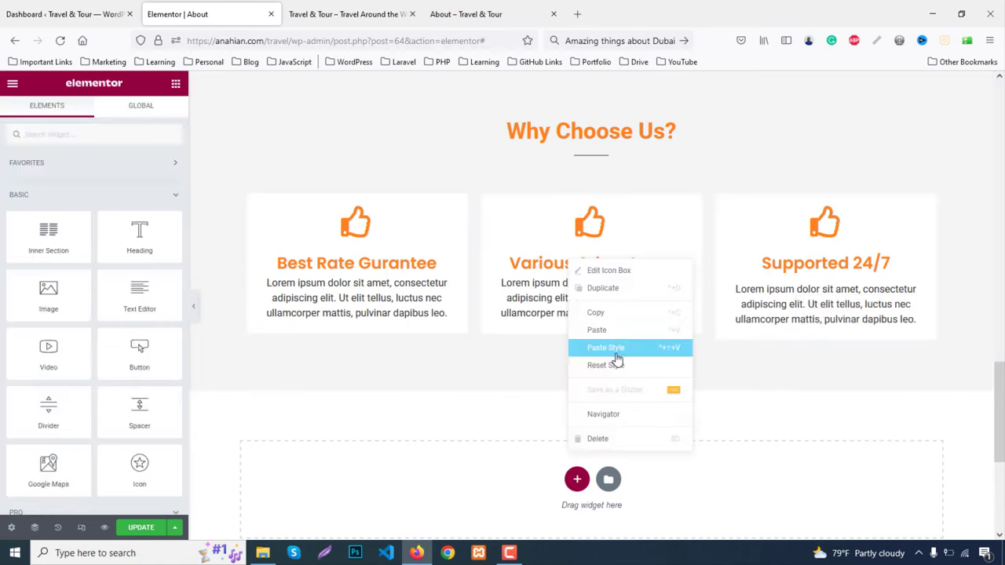
left_click(610, 355)
right_click(335, 277)
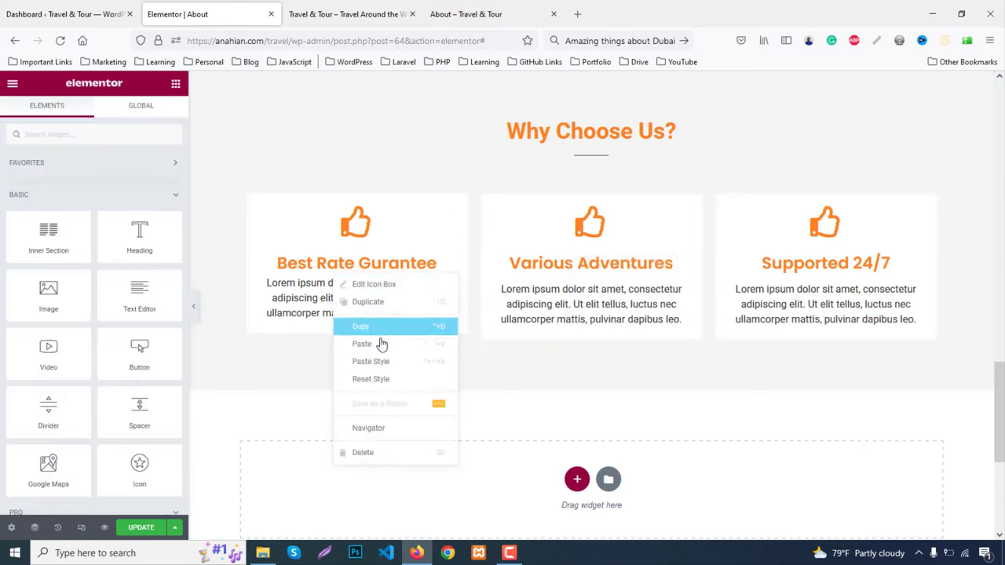
left_click(381, 363)
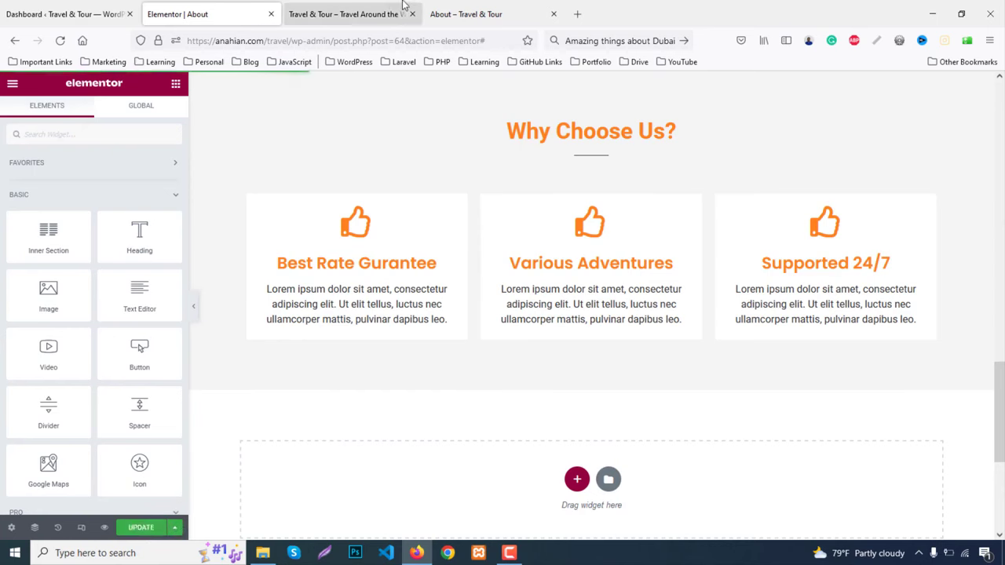
Open the live site from the Dashboard in a new tab and review its About page
left_click(344, 11)
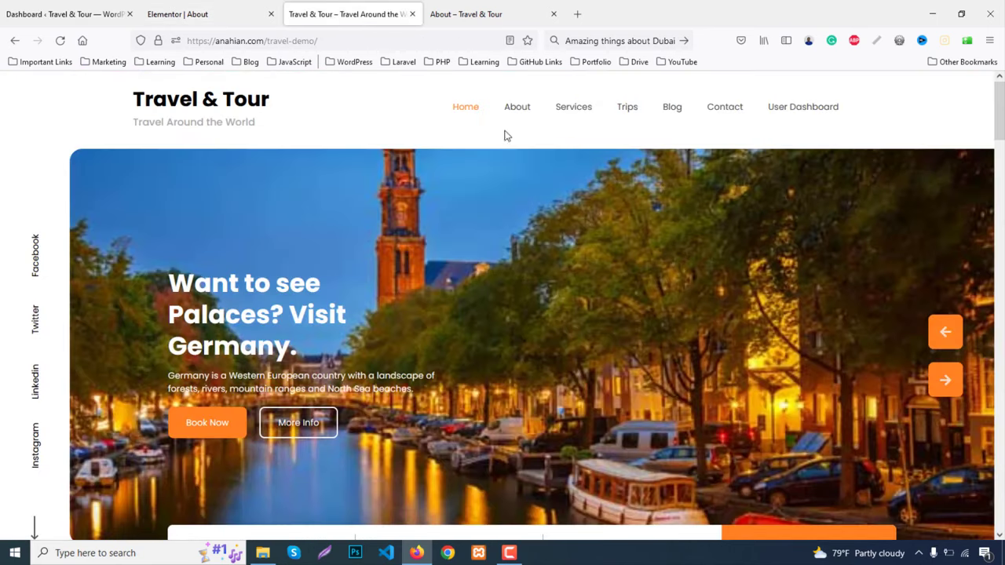
left_click(177, 13)
left_click(62, 13)
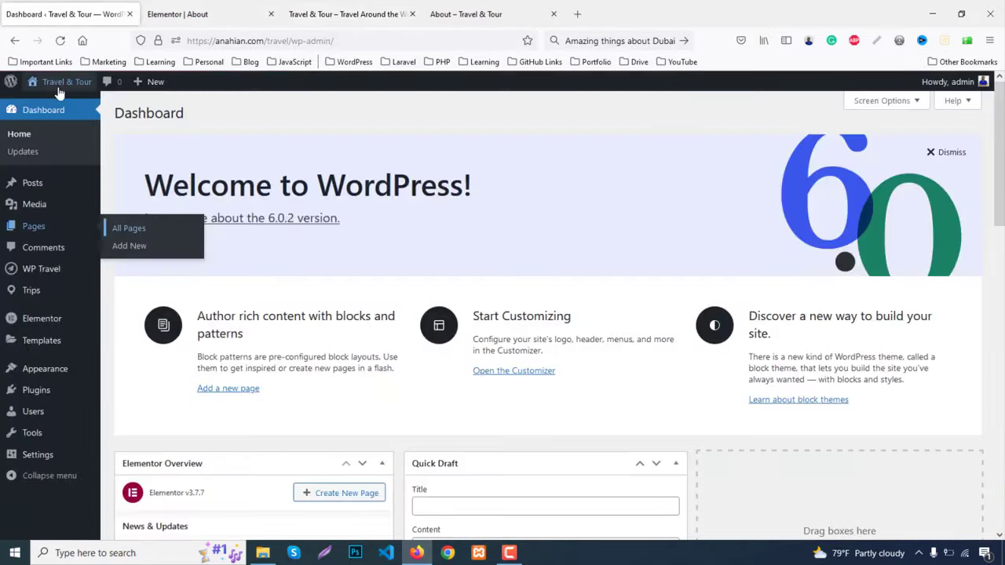
left_click(45, 101)
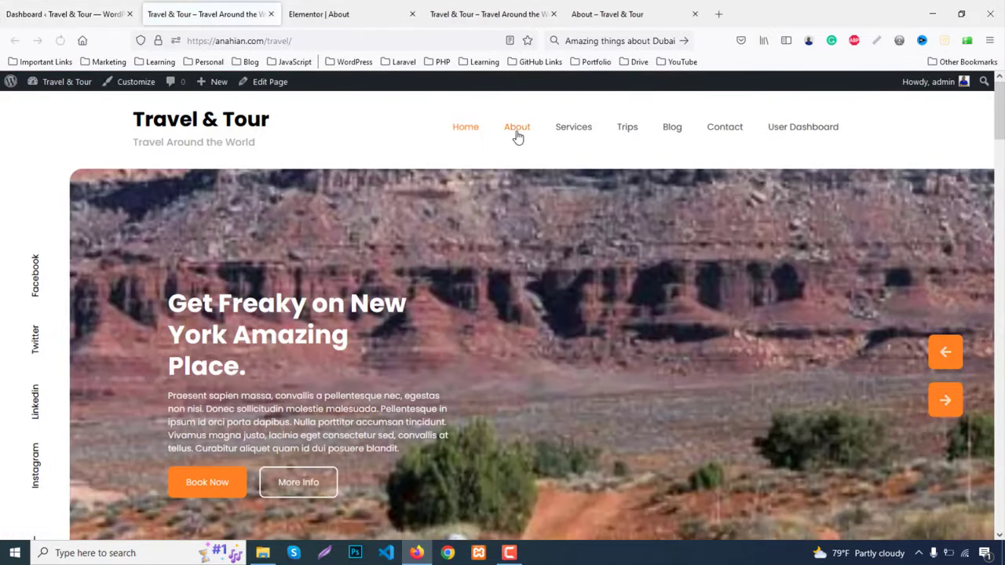
left_click(516, 135)
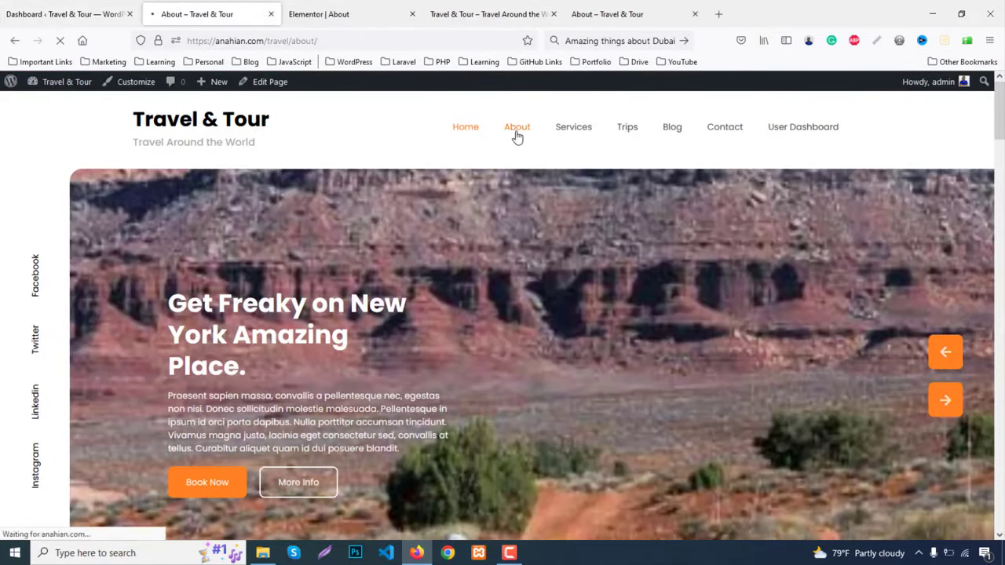
scroll(890, 348, "down", 5)
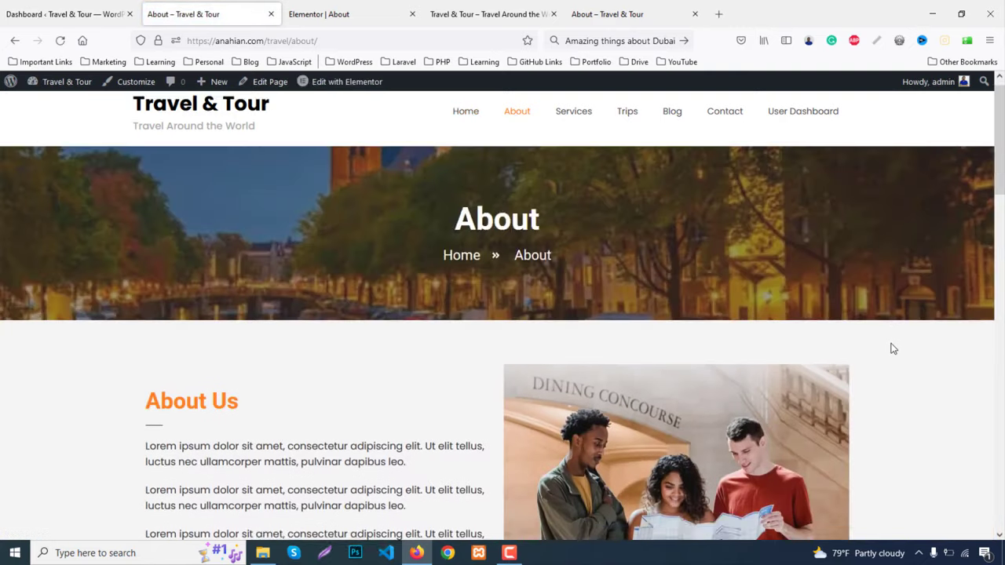
scroll(898, 355, "down", 10)
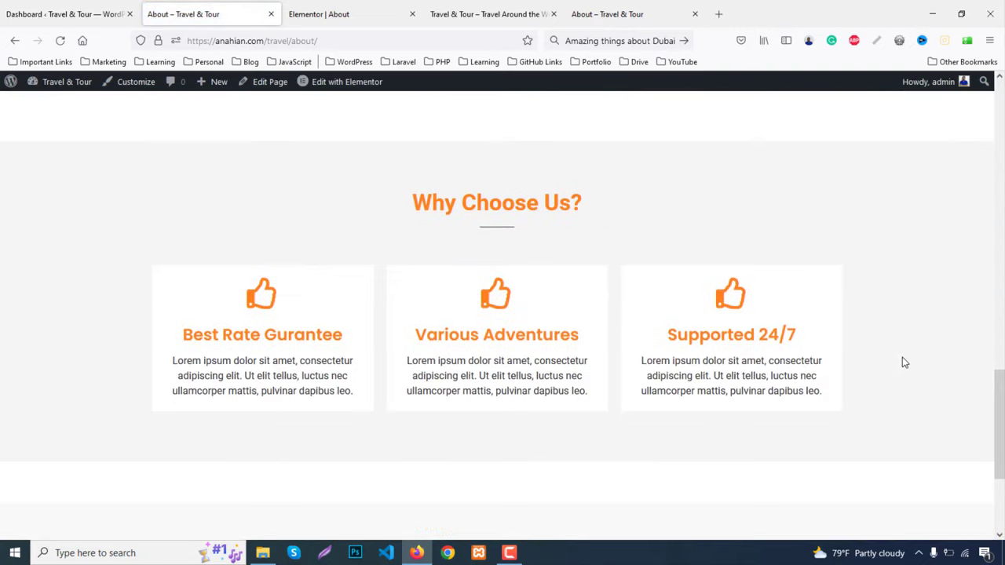
scroll(902, 361, "up", 6)
scroll(901, 361, "down", 8)
scroll(902, 381, "up", 17)
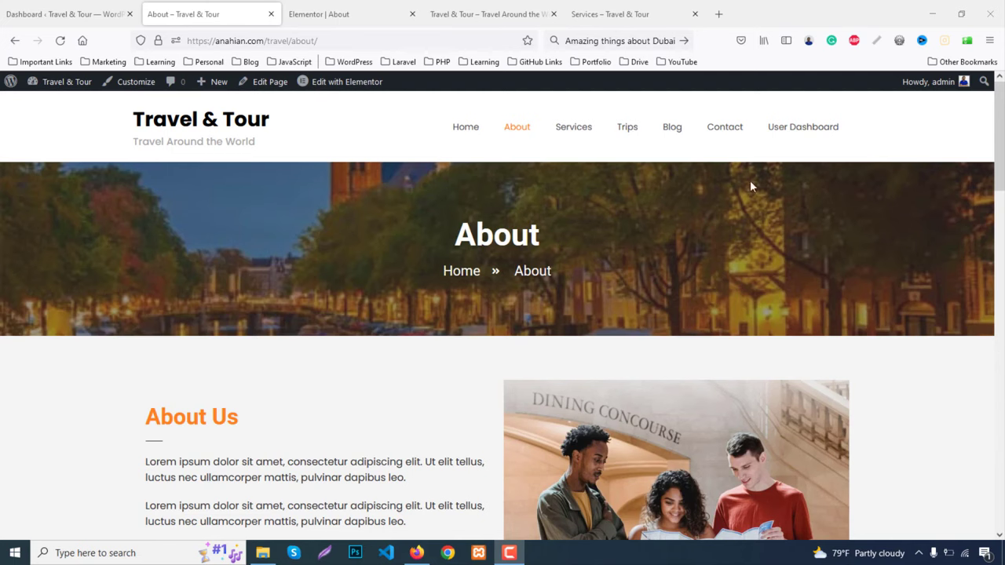
Open the Services page in Elementor, then view the reference page's Our Mission section
left_click(570, 137)
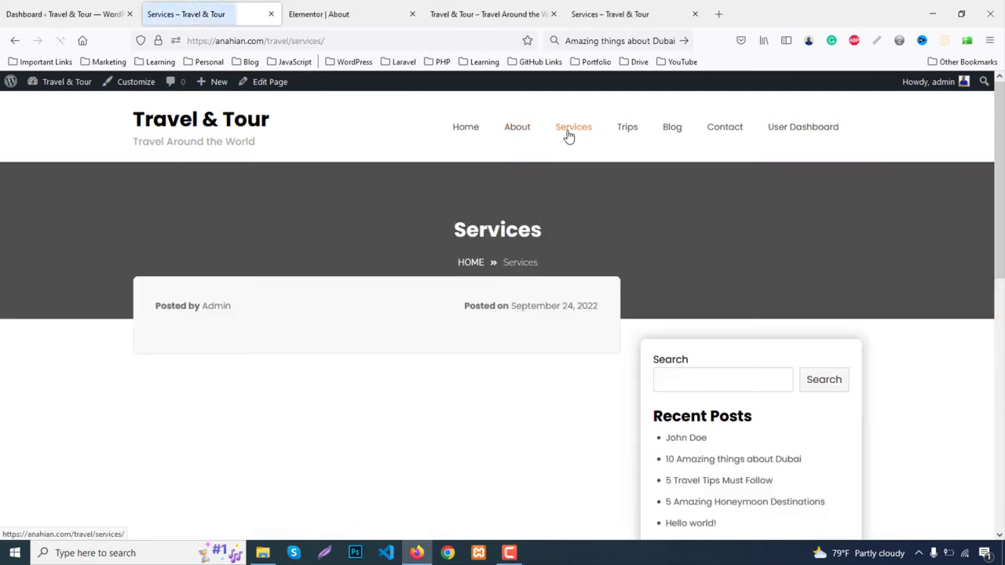
left_click(269, 86)
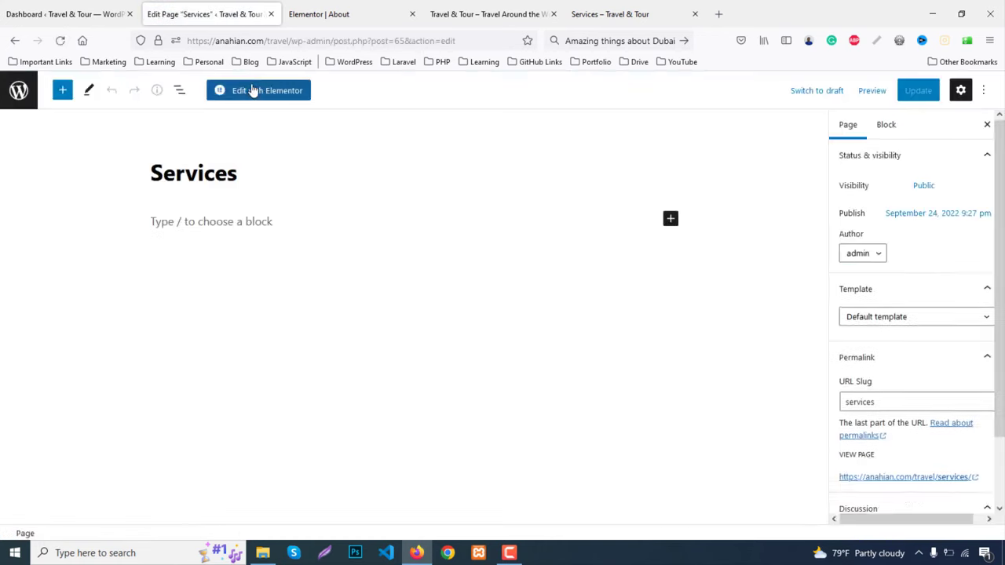
left_click(255, 91)
left_click(630, 10)
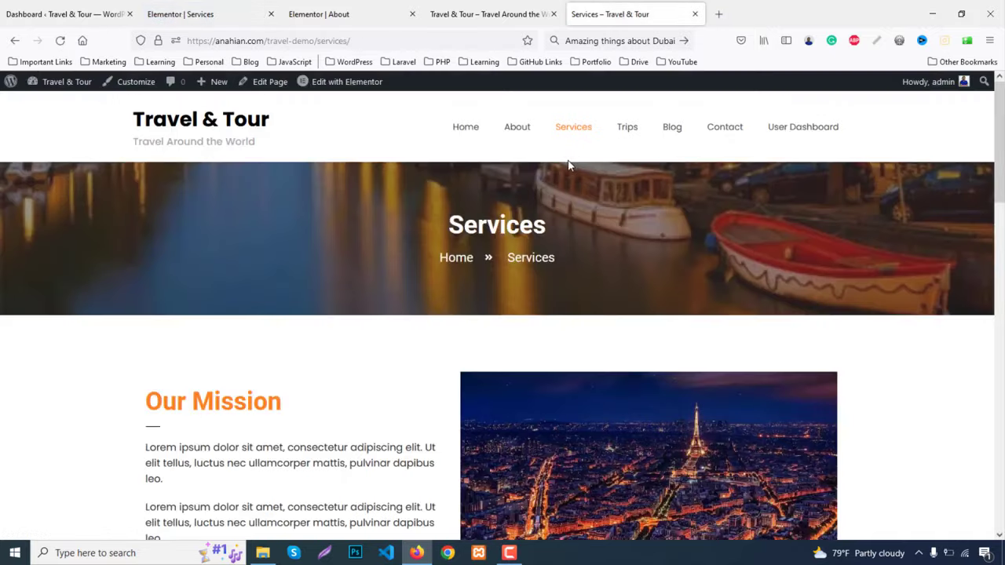
scroll(303, 336, "down", 2)
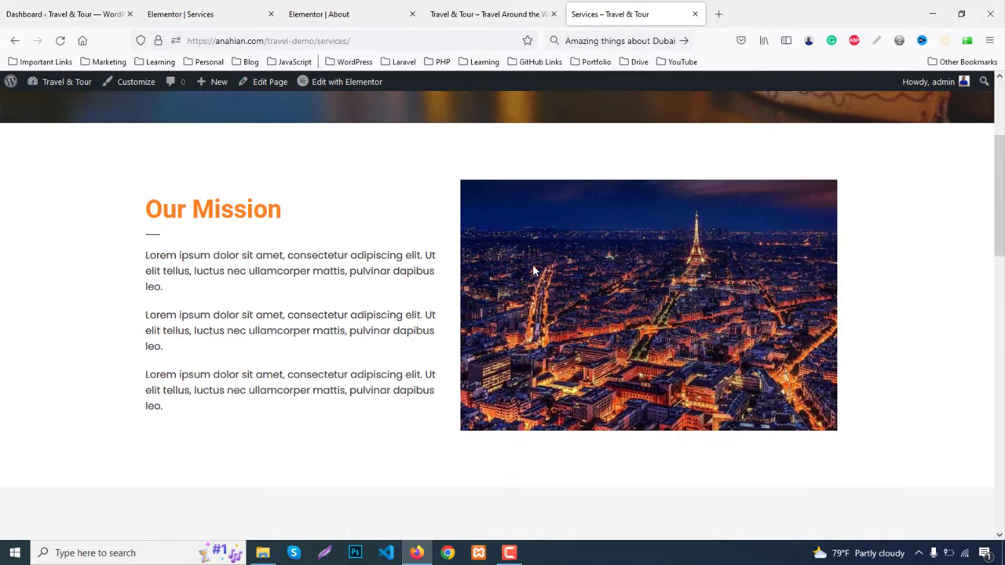
scroll(533, 270, "down", 3)
Set the Services page layout to Elementor Full Width in Page Settings
scroll(306, 334, "down", 7)
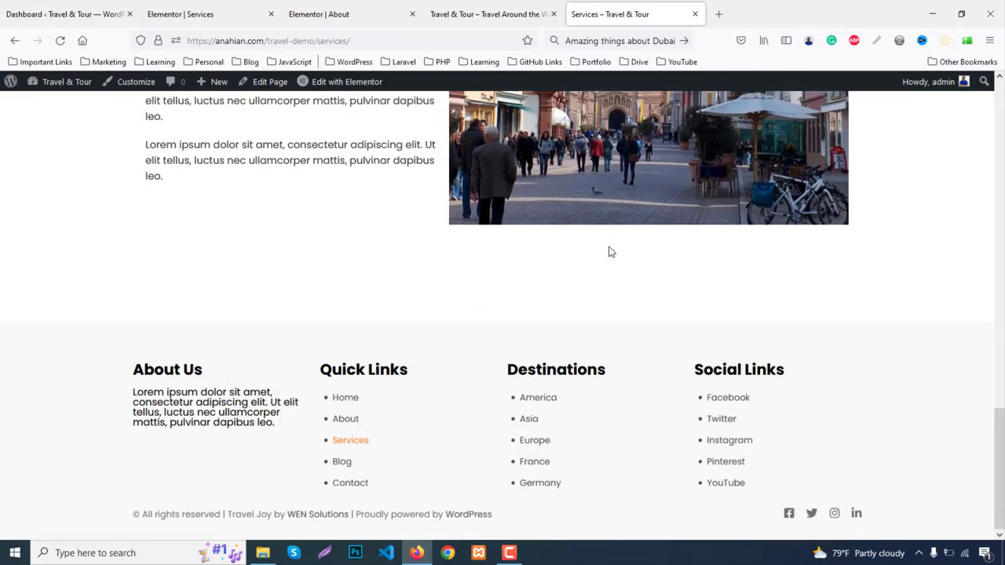
scroll(531, 280, "up", 5)
left_click(225, 19)
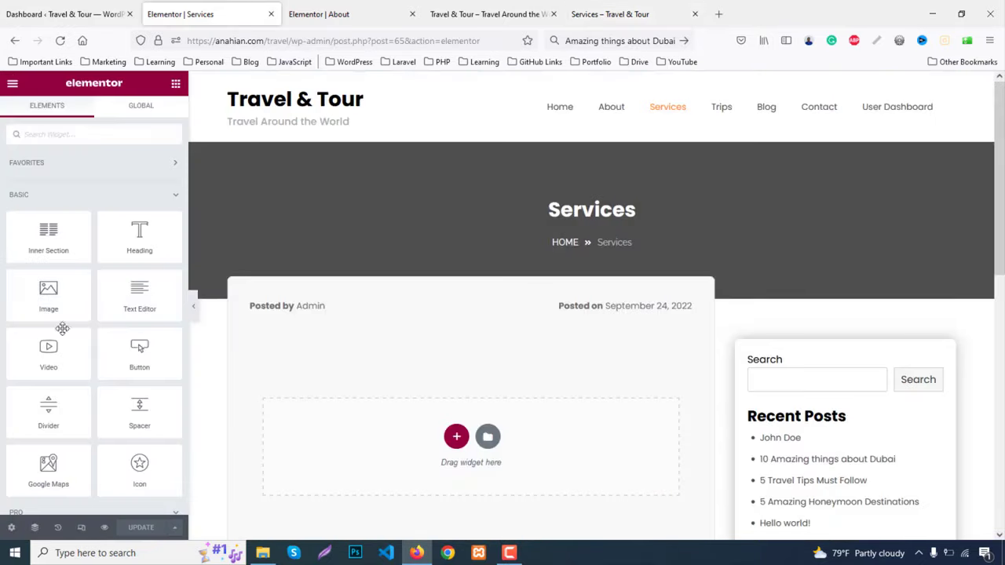
left_click(11, 527)
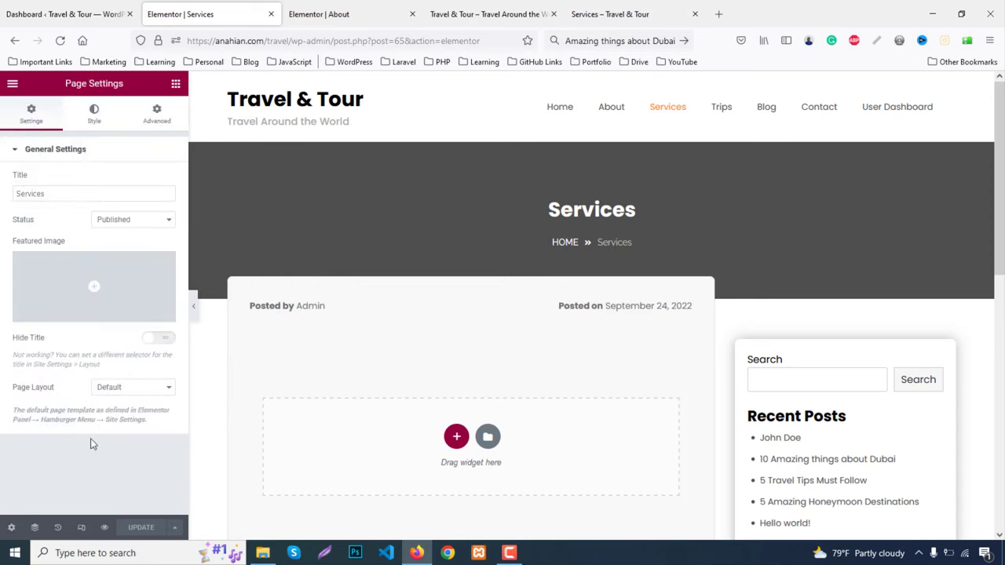
left_click(116, 395)
left_click(132, 438)
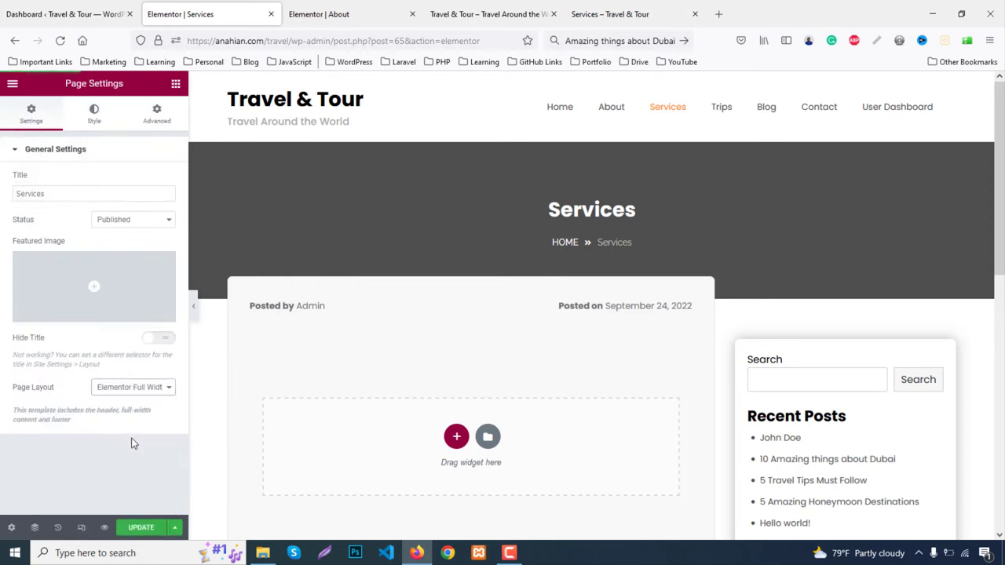
Copy the banner section from the About page editor
left_click(303, 14)
scroll(638, 240, "up", 10)
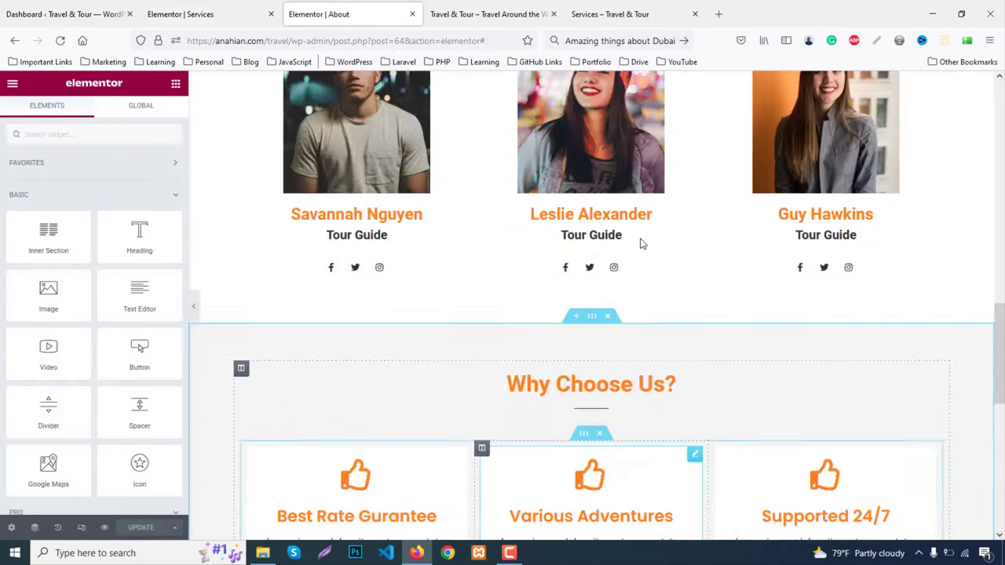
scroll(638, 239, "up", 5)
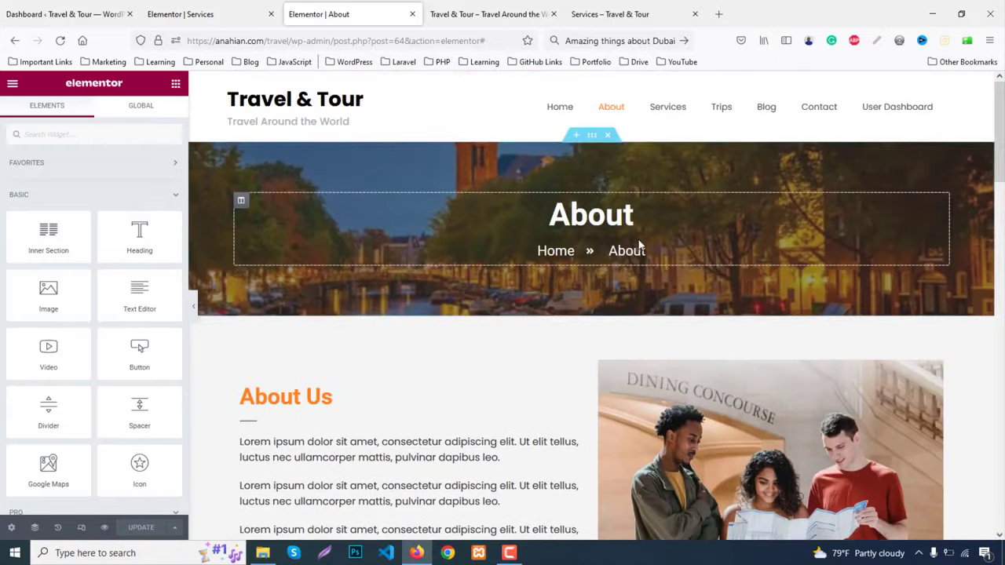
right_click(593, 140)
left_click(621, 192)
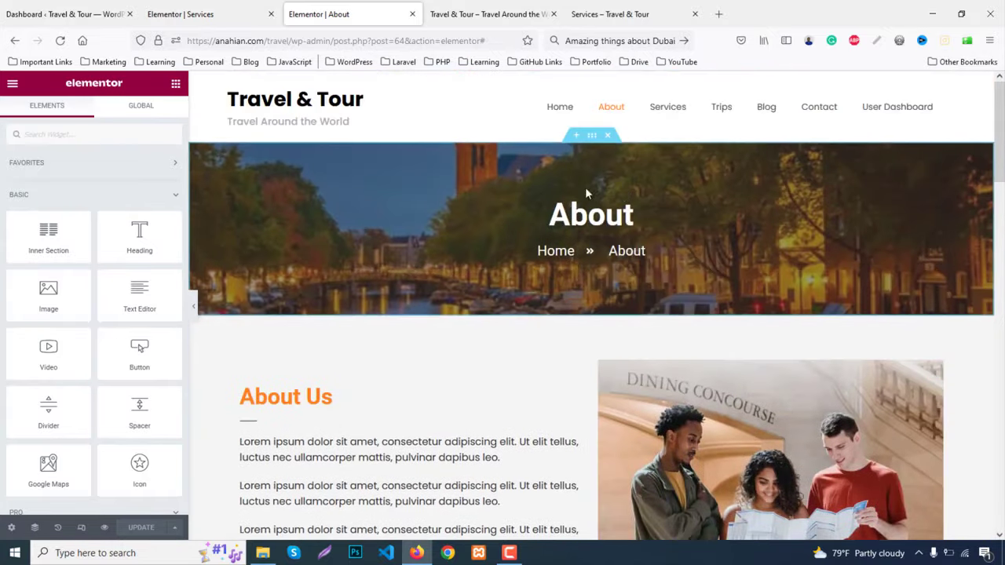
left_click(181, 14)
Paste the About banner into the Services page and retitle its heading 'Services'
right_click(431, 223)
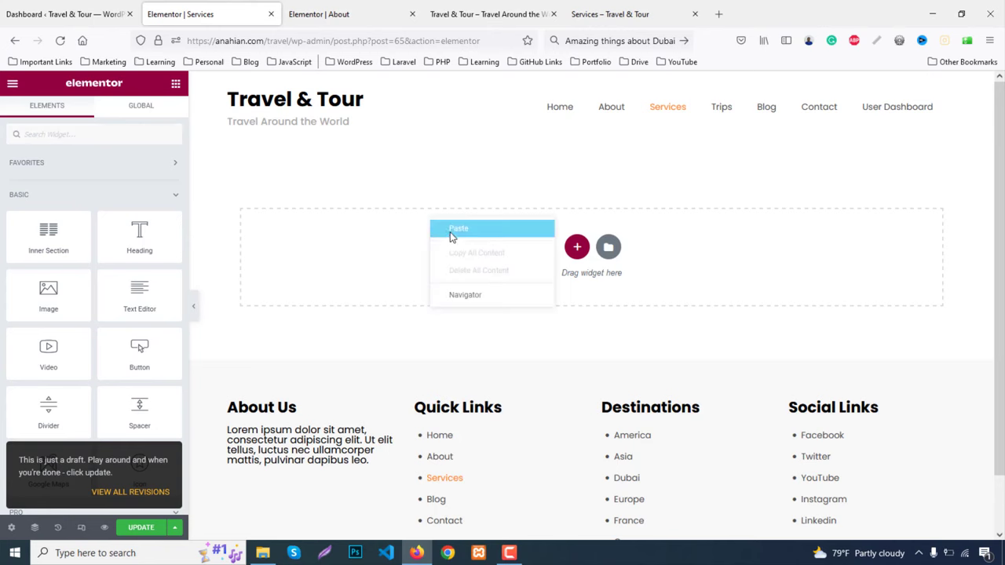
left_click(453, 229)
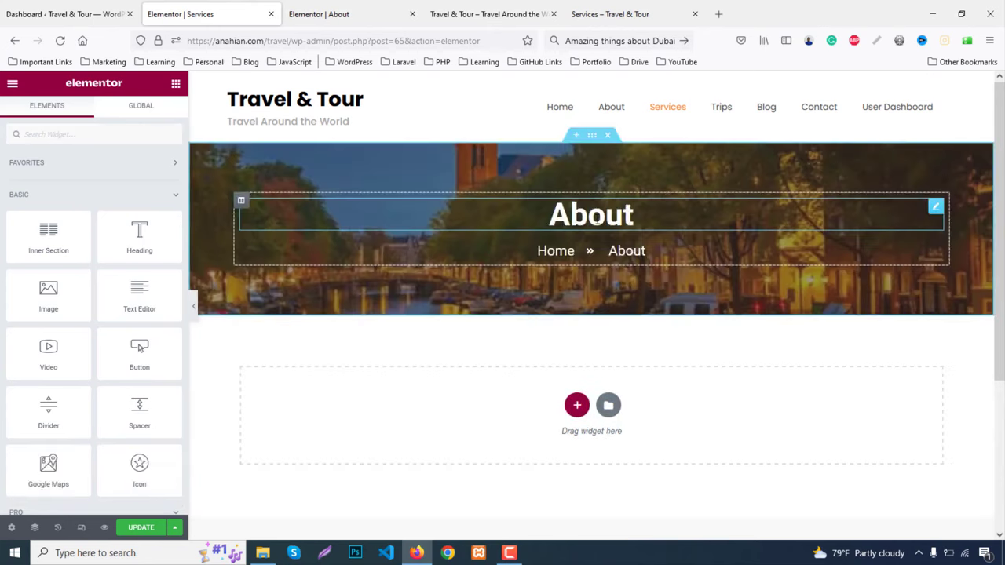
left_click(596, 221)
double_click(595, 220)
type("S")
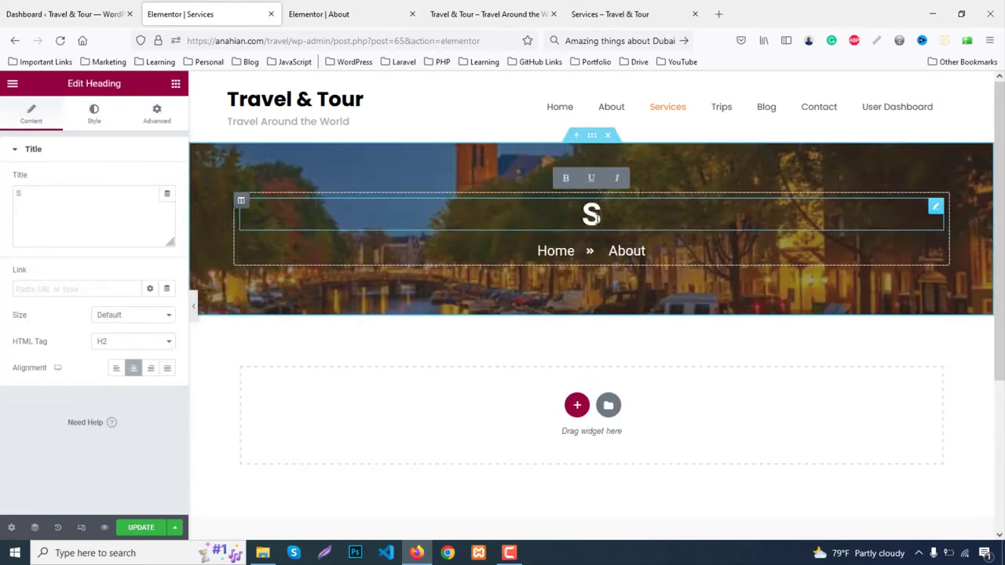
type("ervi")
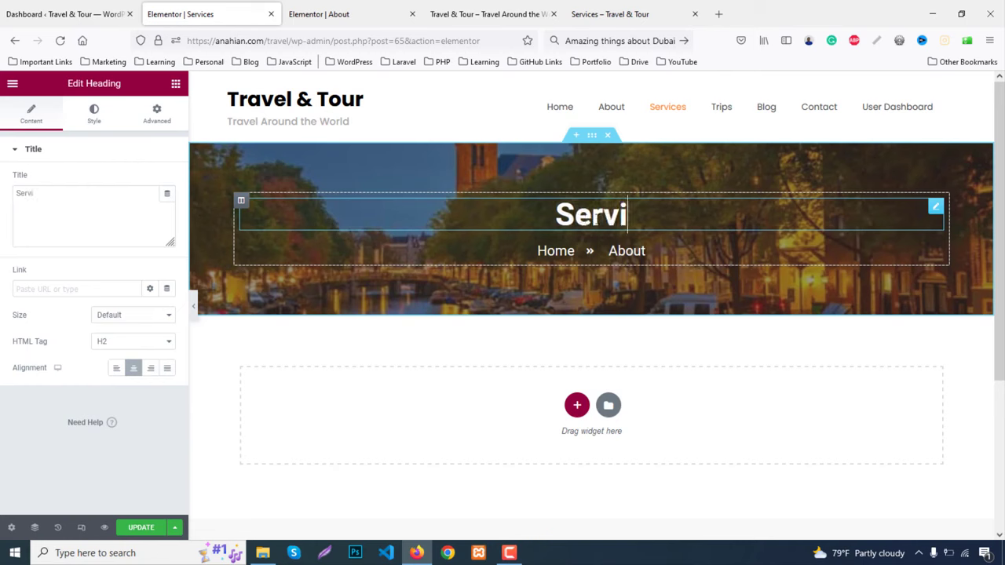
type("ces")
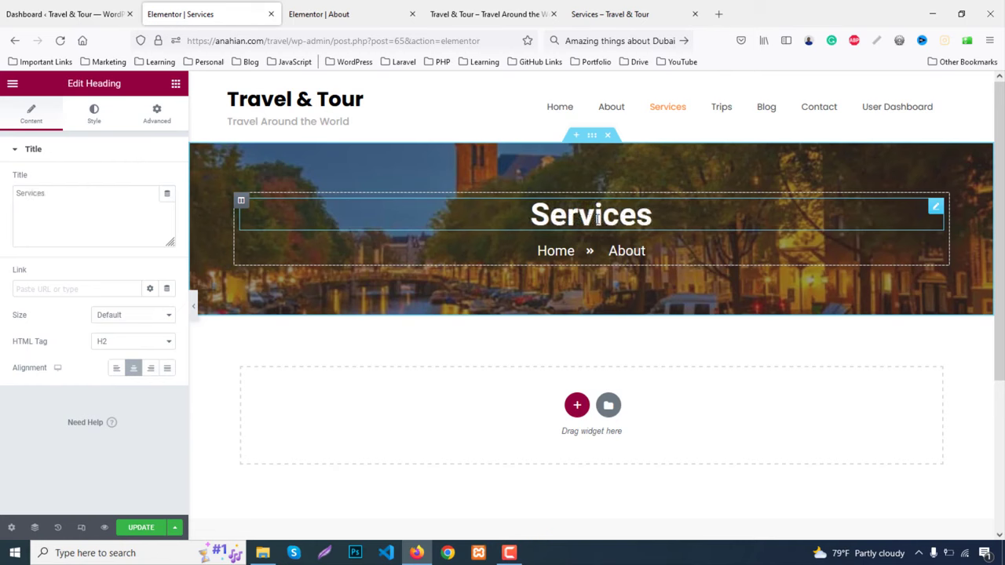
Change the breadcrumb's About item text to 'Services'
left_click(619, 252)
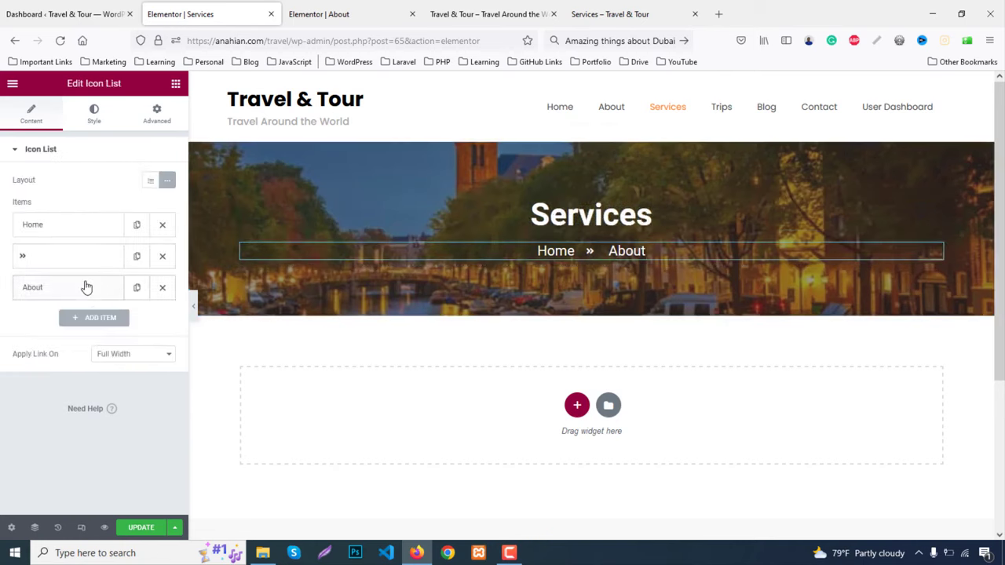
left_click(87, 287)
left_click(84, 332)
type("Services")
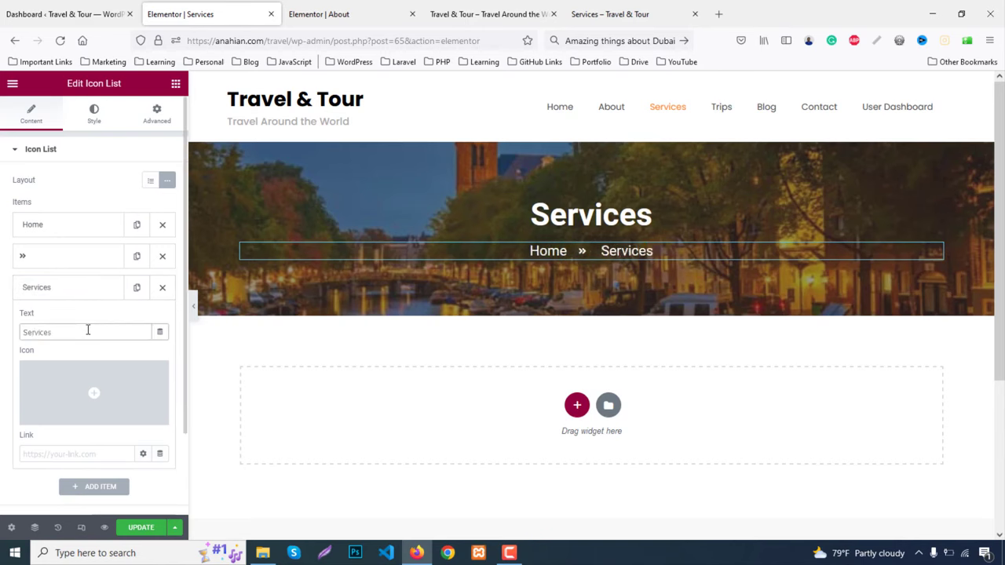
scroll(585, 366, "down", 2)
Add a two-column section below the banner with unlinked 60px top and bottom padding
left_click(576, 342)
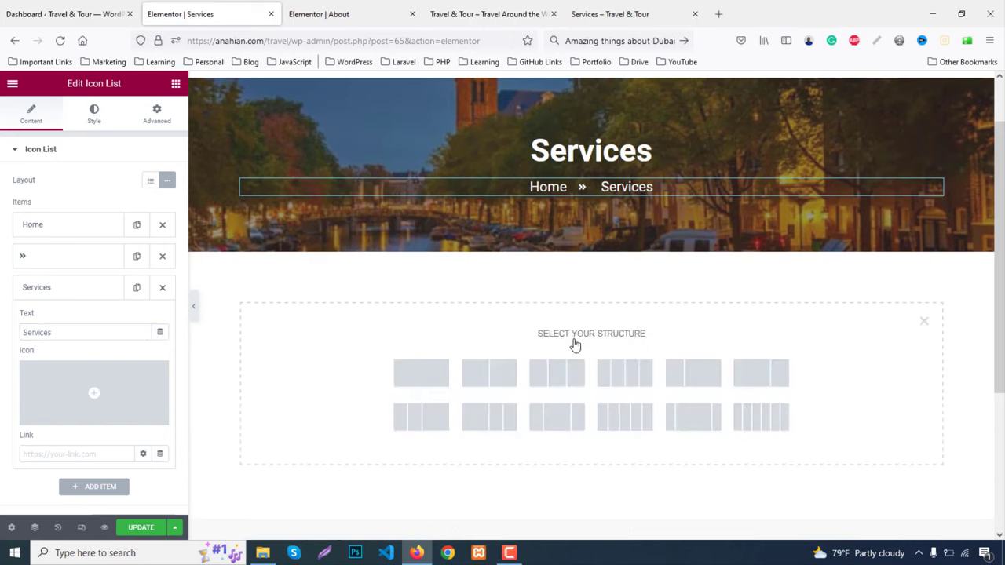
left_click(483, 379)
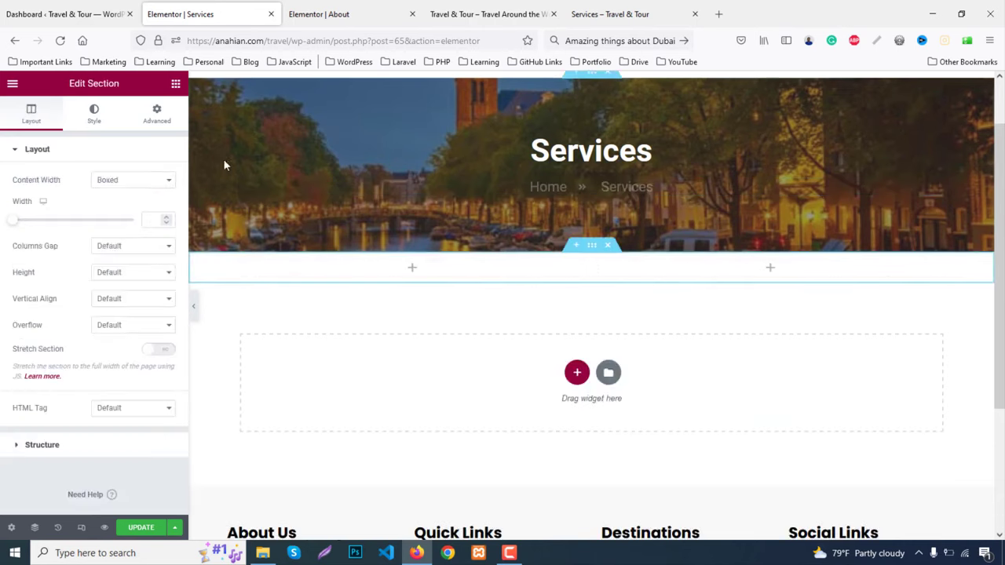
left_click(156, 114)
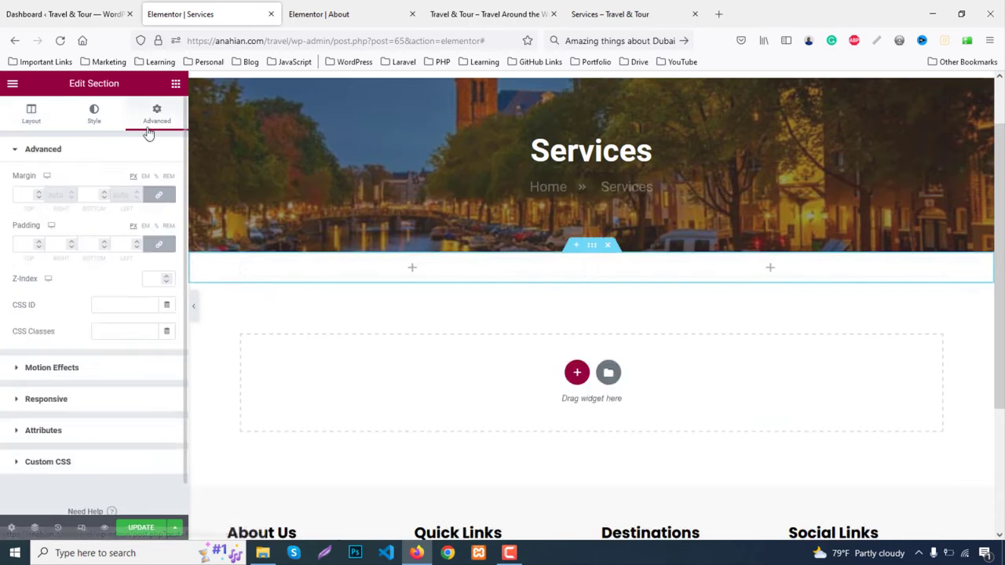
left_click(159, 244)
left_click_drag(33, 244, 75, 253)
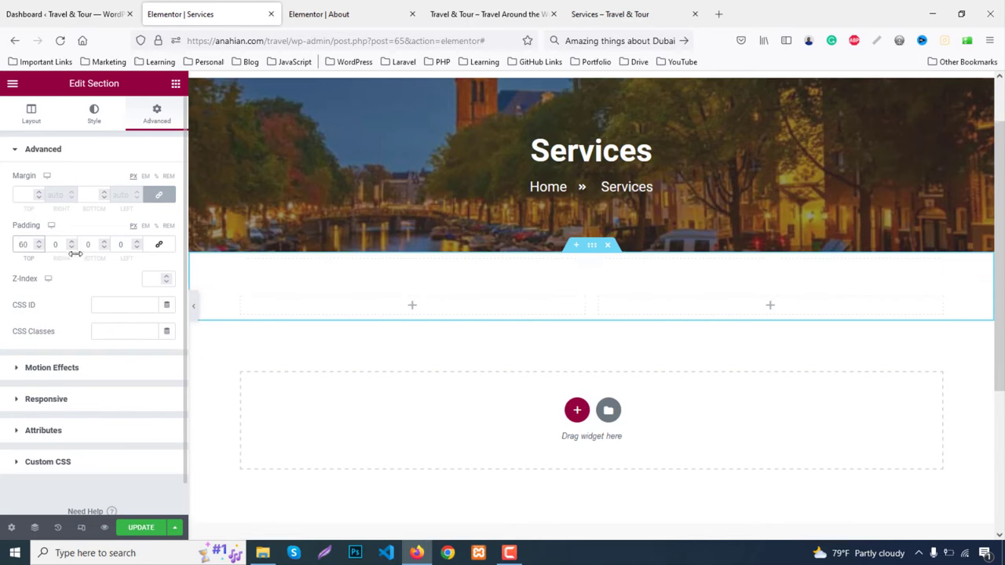
type("60")
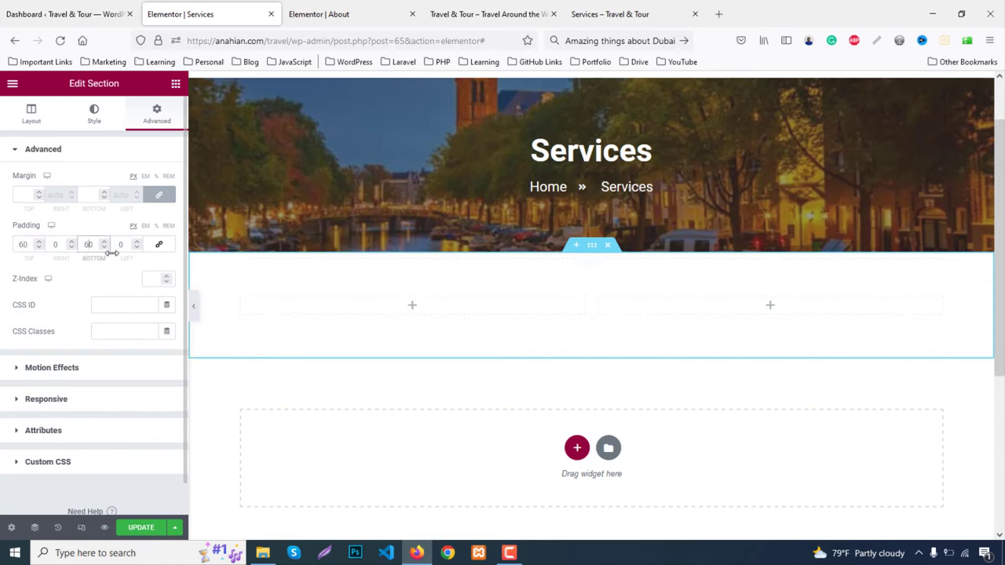
Copy the About Us heading from the About page into the new left column
left_click(322, 14)
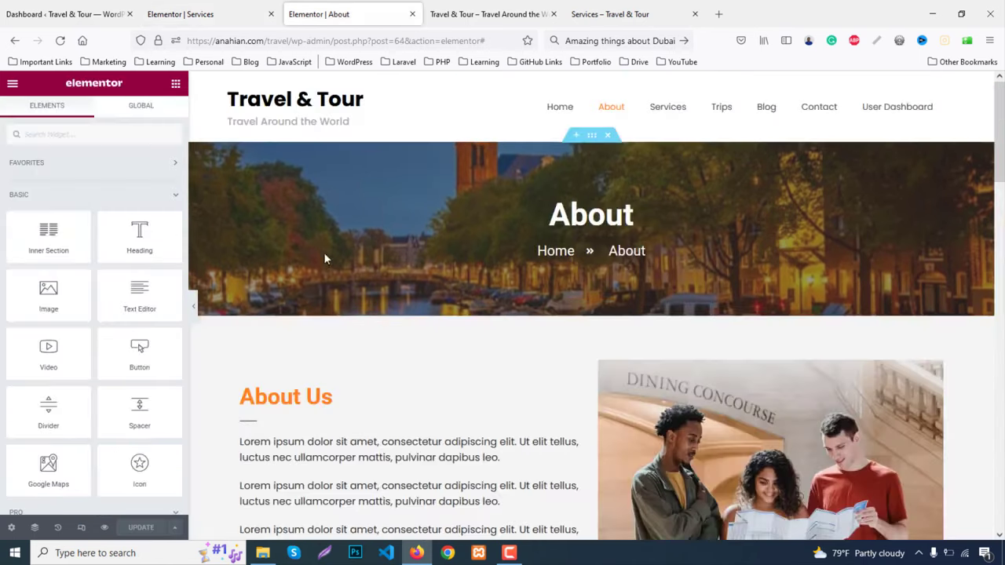
scroll(307, 328, "down", 3)
right_click(277, 209)
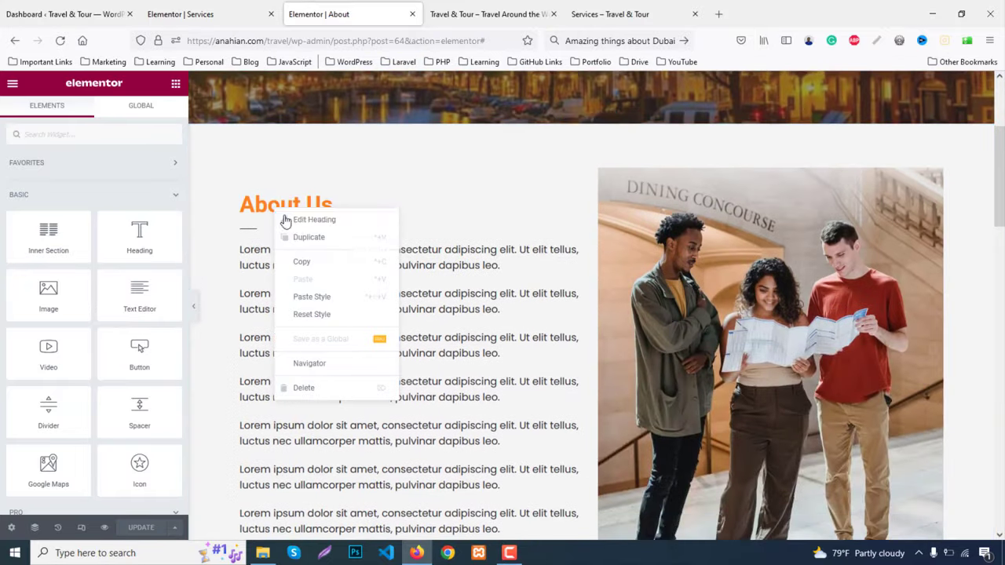
left_click(303, 263)
left_click(184, 14)
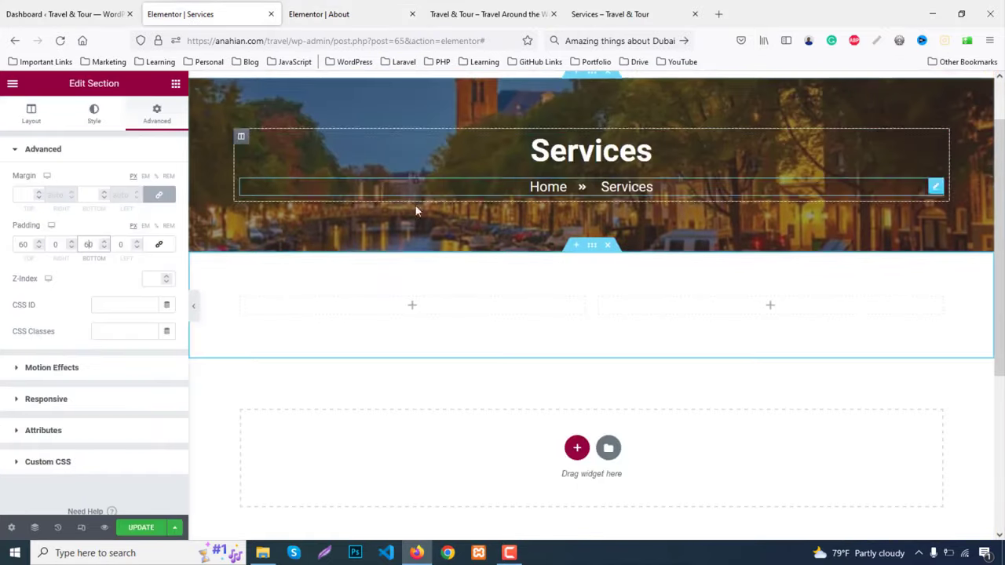
right_click(386, 327)
left_click(403, 400)
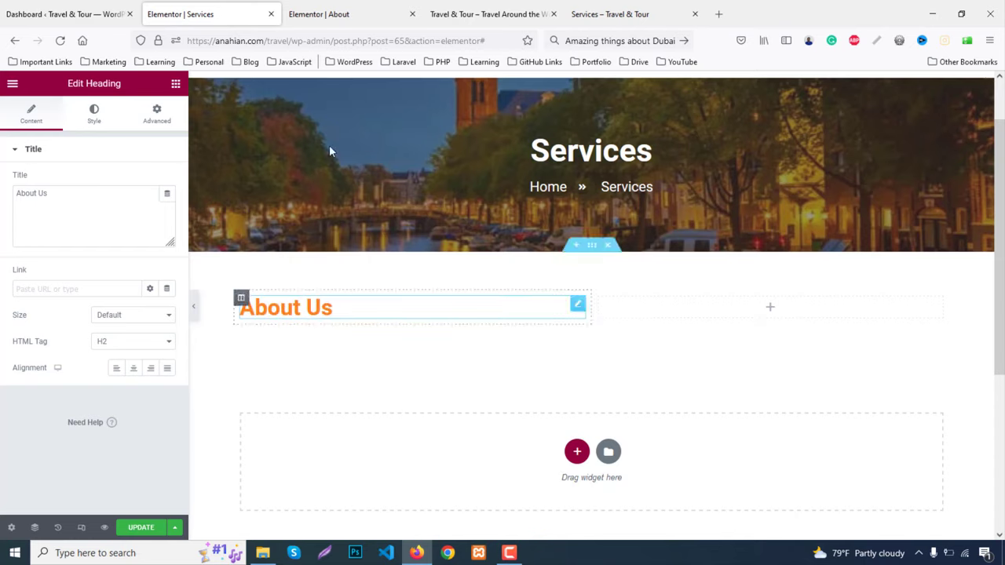
Paste the About divider below the heading and retype the heading as 'Our Mission'
left_click(333, 14)
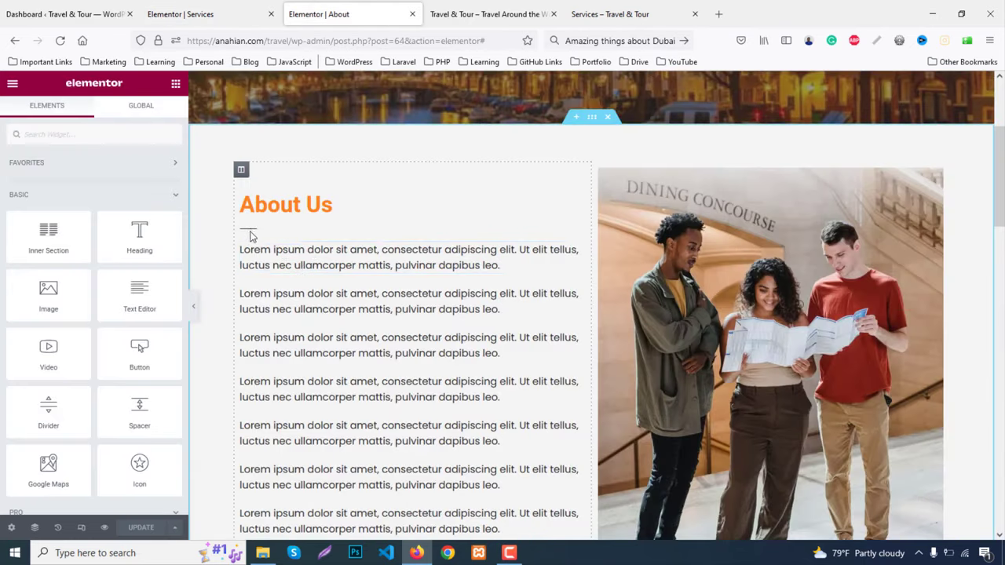
right_click(249, 233)
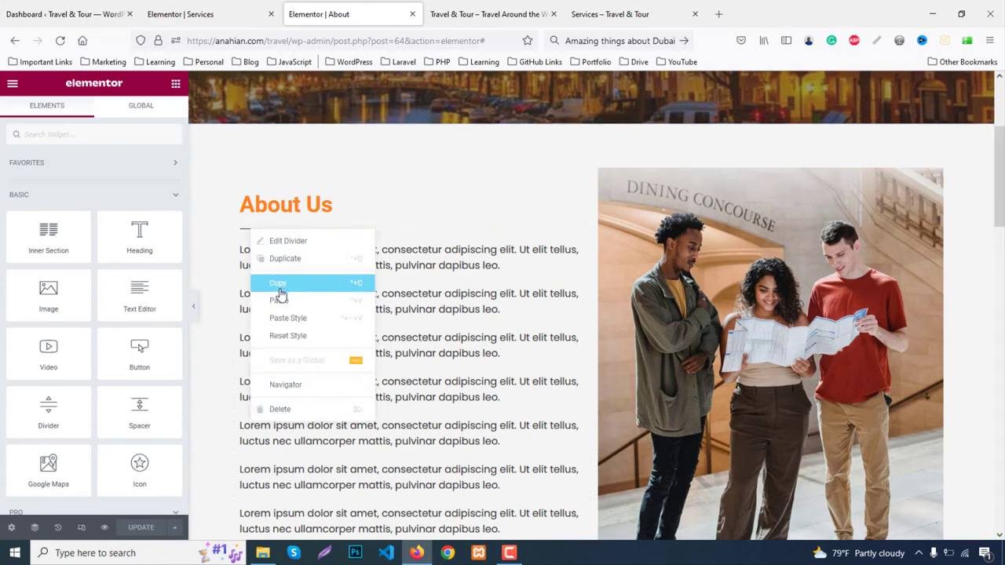
left_click(274, 286)
left_click(208, 14)
right_click(292, 312)
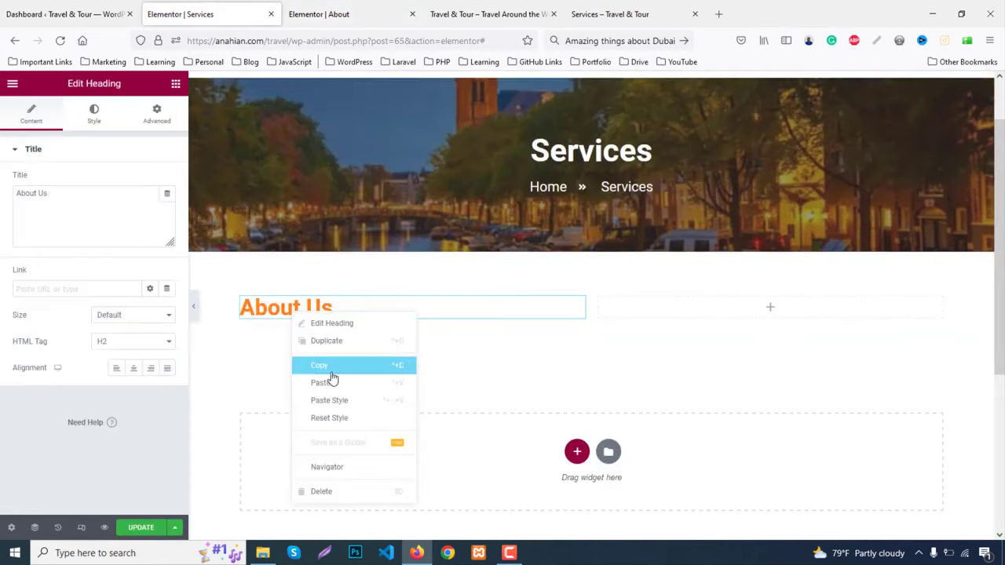
left_click(336, 382)
left_click(285, 313)
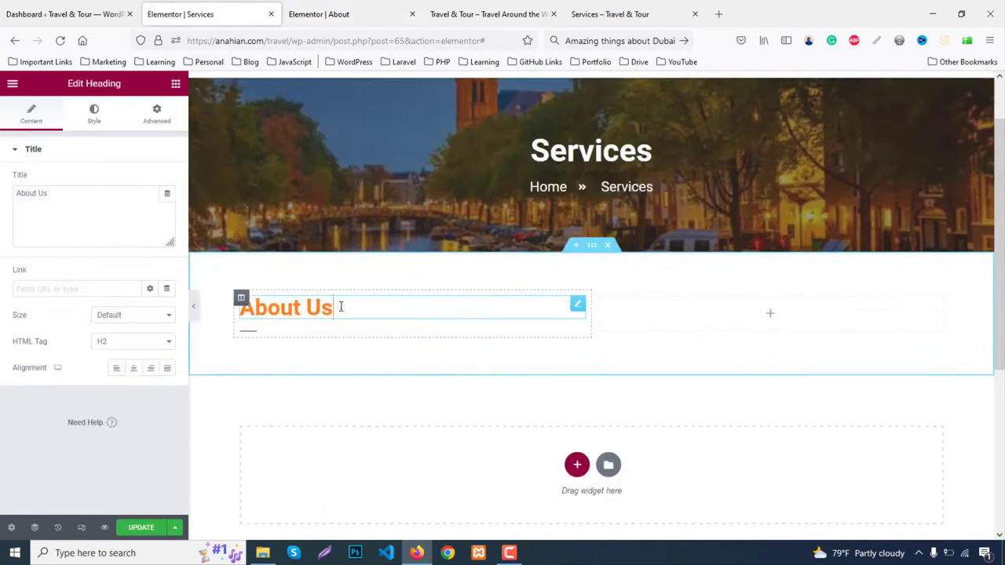
key("ctrl+a")
type("Our")
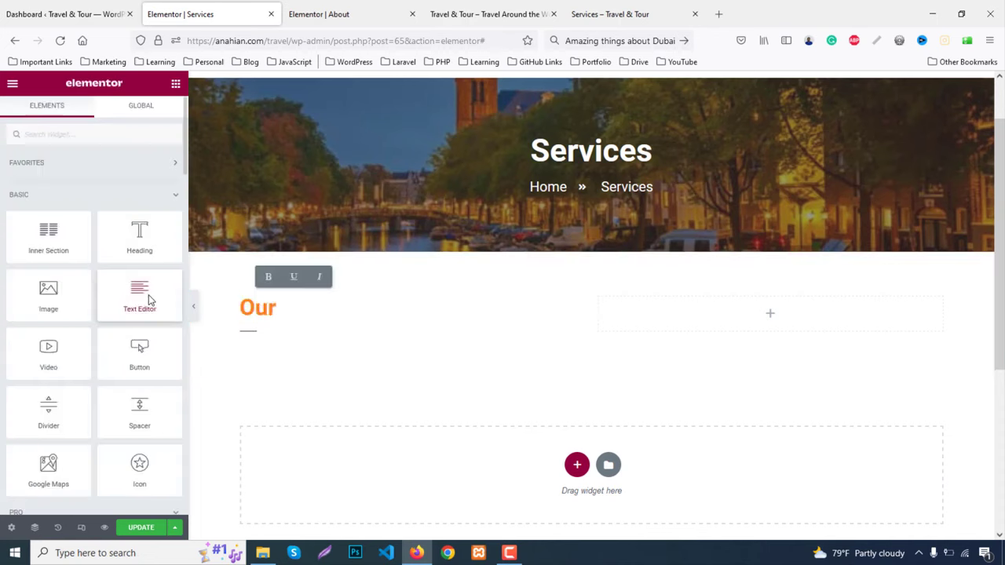
type(" Mission")
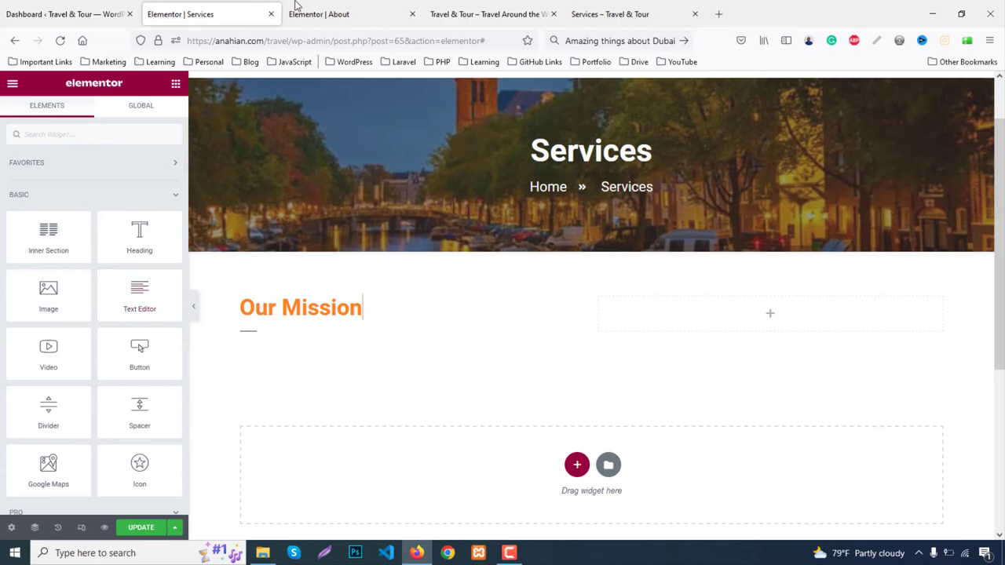
left_click(610, 14)
Add a Text Editor paragraph under the Our Mission heading, with the divider moved above it
scroll(223, 259, "up", 1)
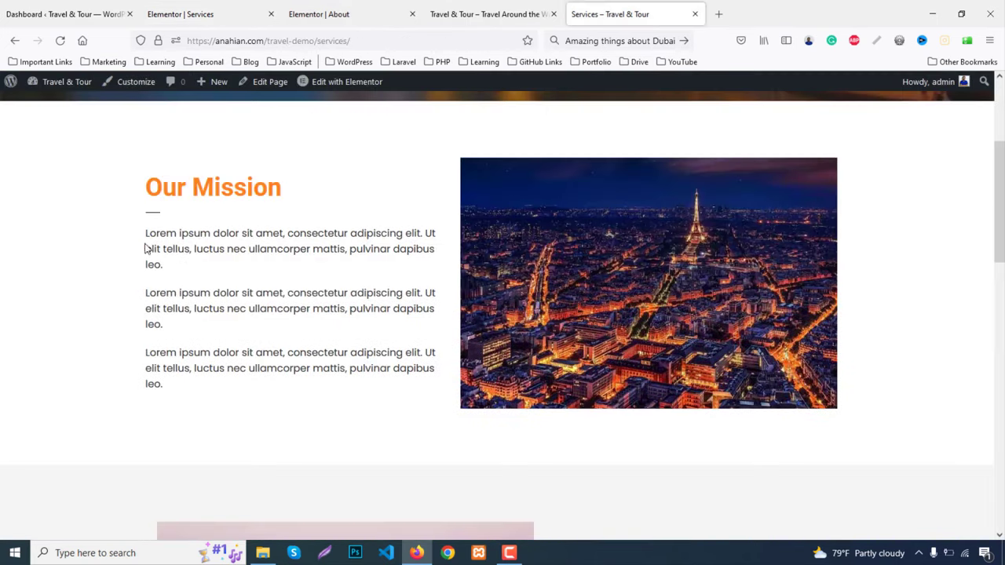
left_click_drag(145, 234, 212, 265)
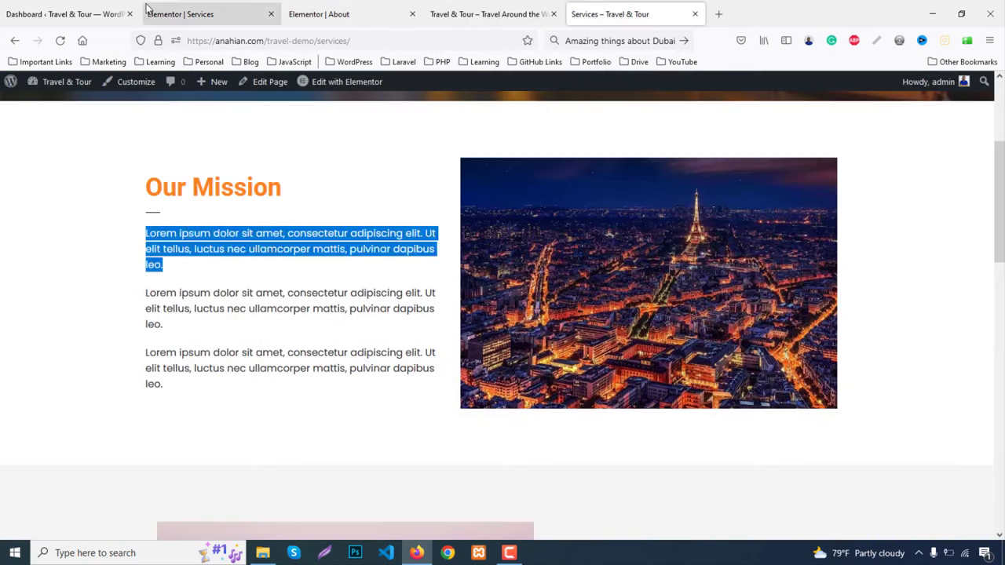
left_click(168, 14)
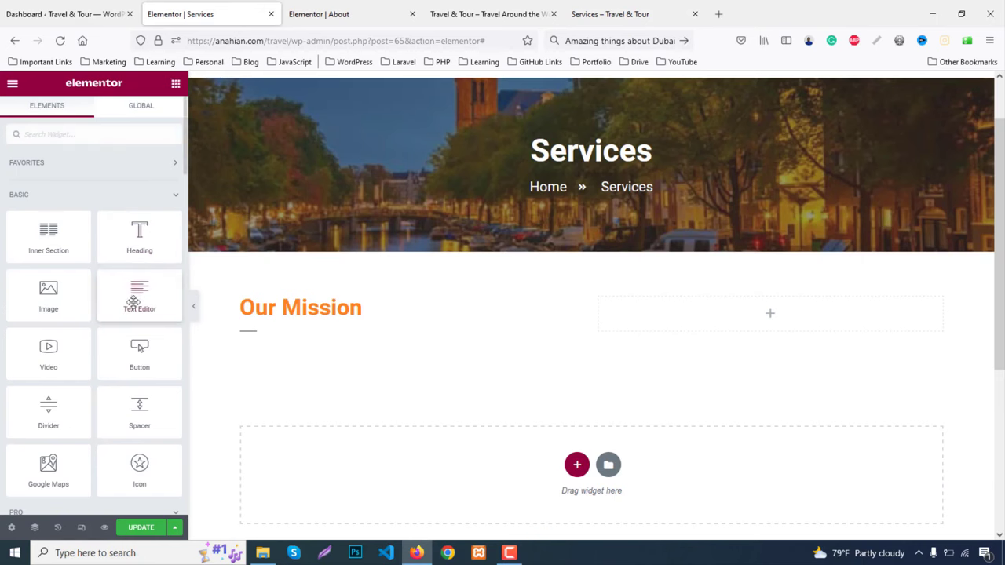
left_click_drag(139, 295, 299, 362)
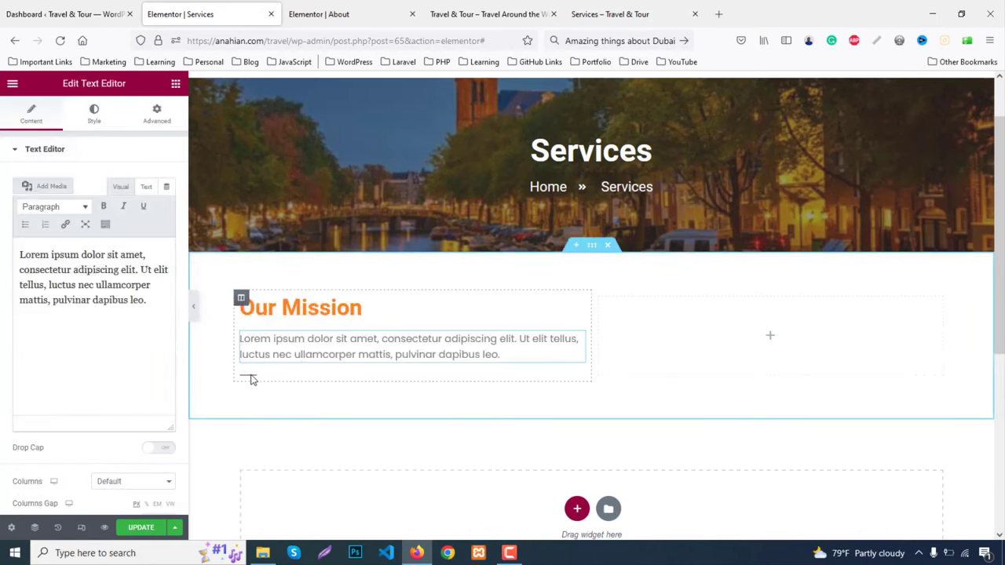
left_click_drag(251, 380, 275, 341)
left_click(293, 385)
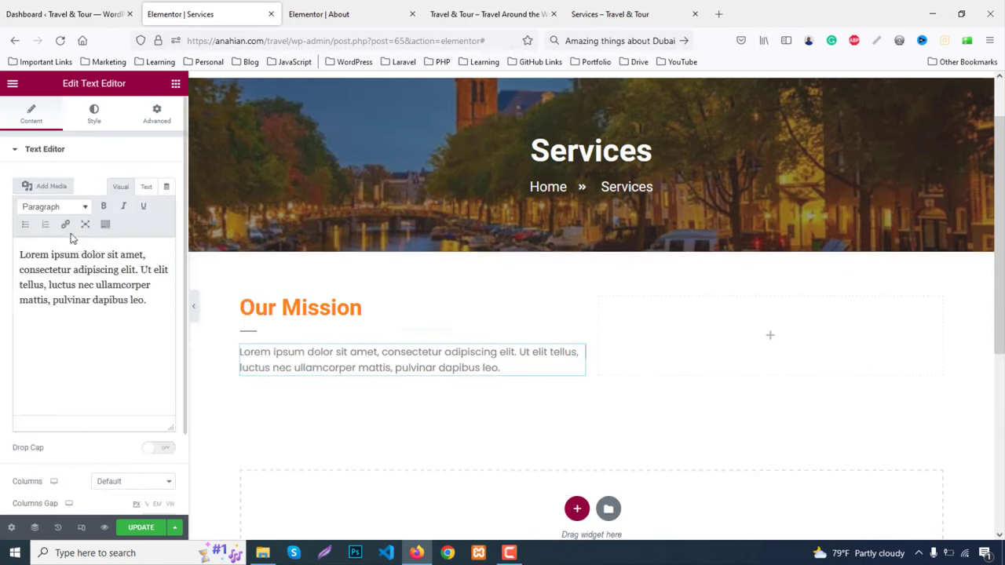
triple_click(95, 289)
left_click(102, 274)
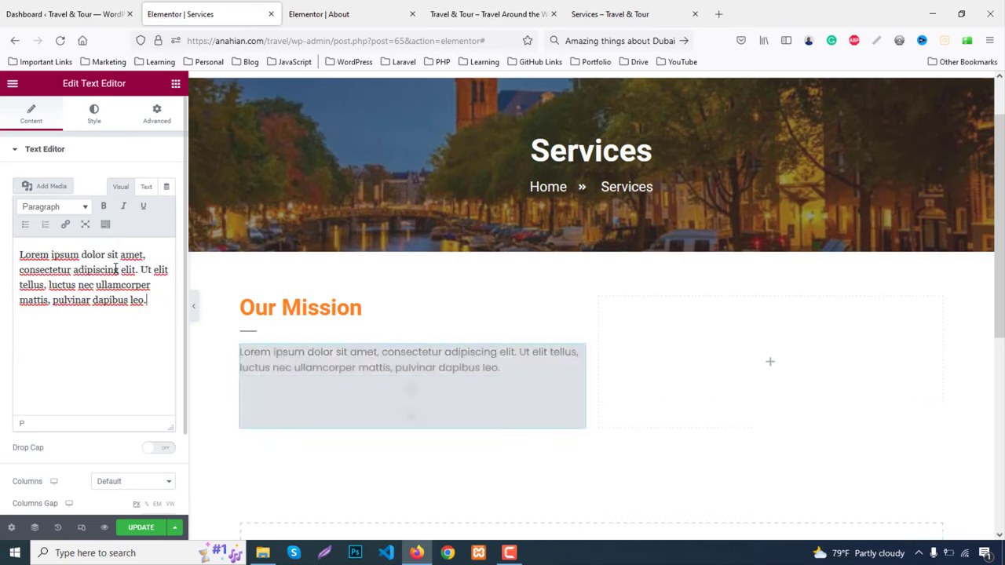
Set the paragraph text colour to #333 and duplicate it twice
left_click(90, 116)
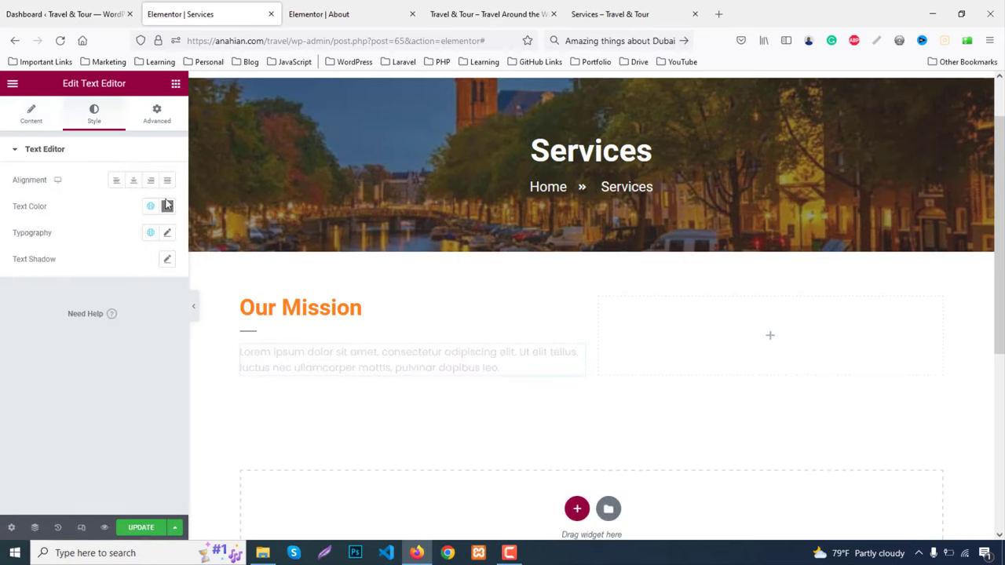
left_click(167, 206)
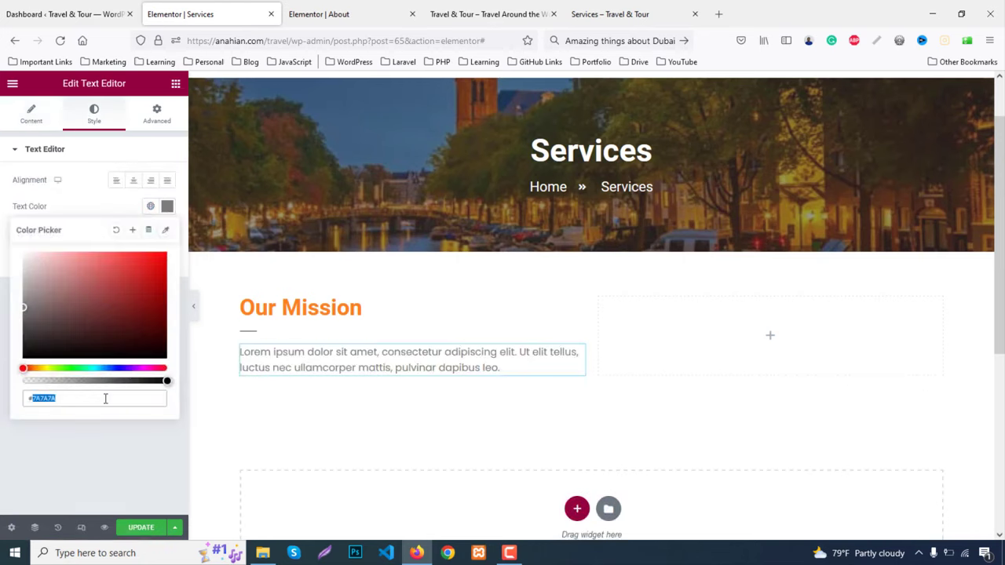
type("#333")
scroll(421, 468, "down", 1)
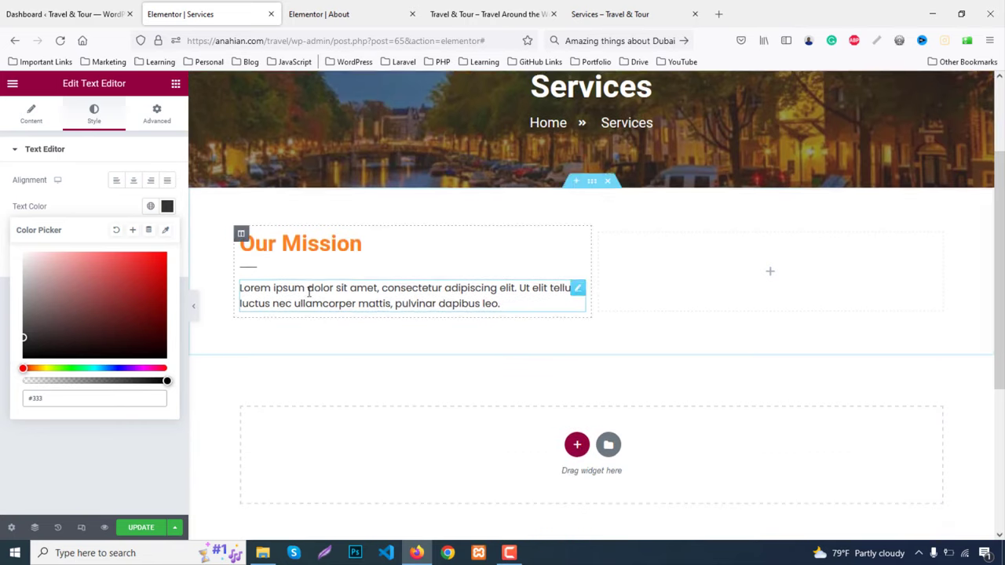
right_click(308, 290)
left_click(339, 316)
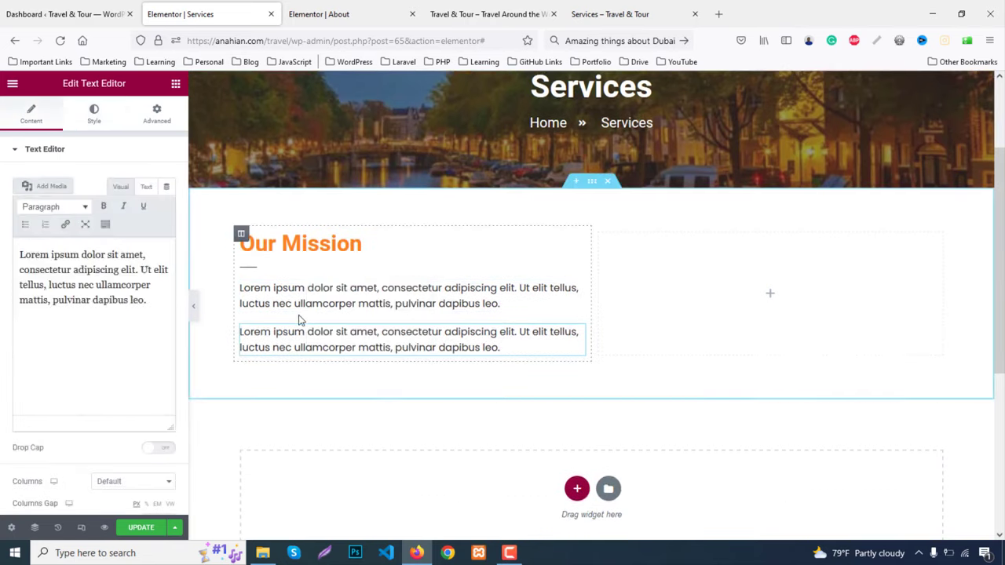
right_click(298, 306)
left_click(331, 335)
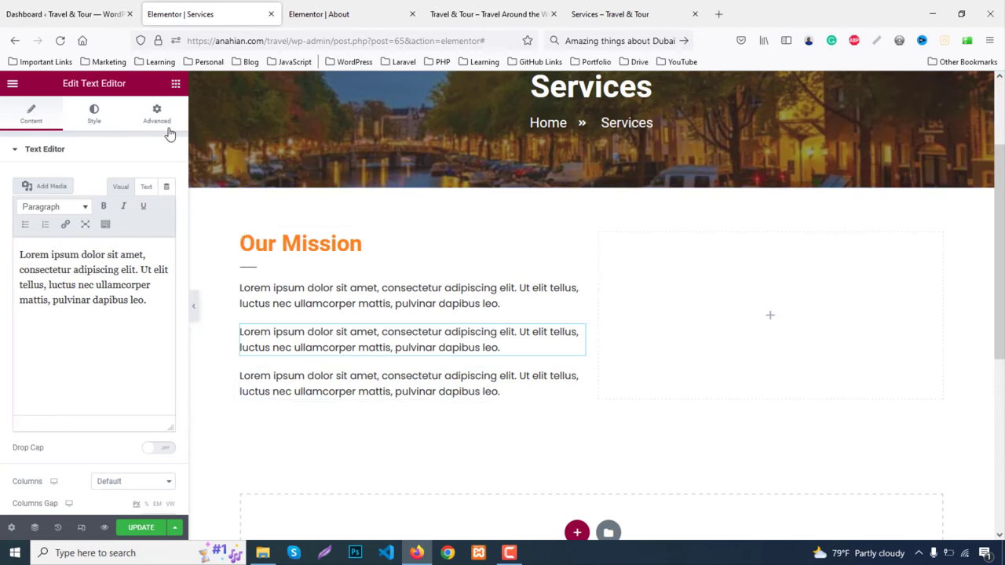
Place an Image widget in the right column showing the street-scene photo
left_click(176, 83)
left_click_drag(49, 292, 769, 335)
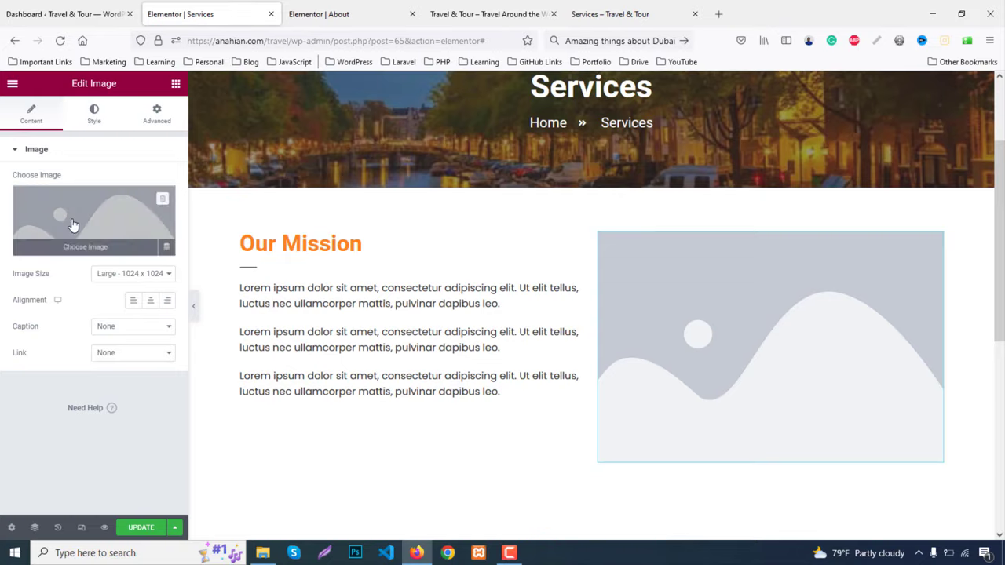
left_click(72, 226)
left_click(197, 338)
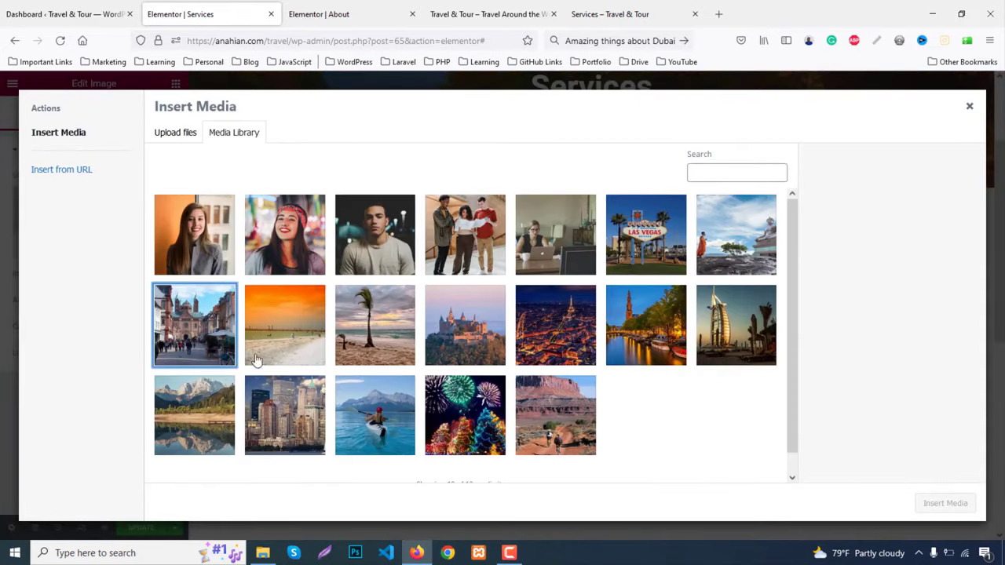
left_click(923, 501)
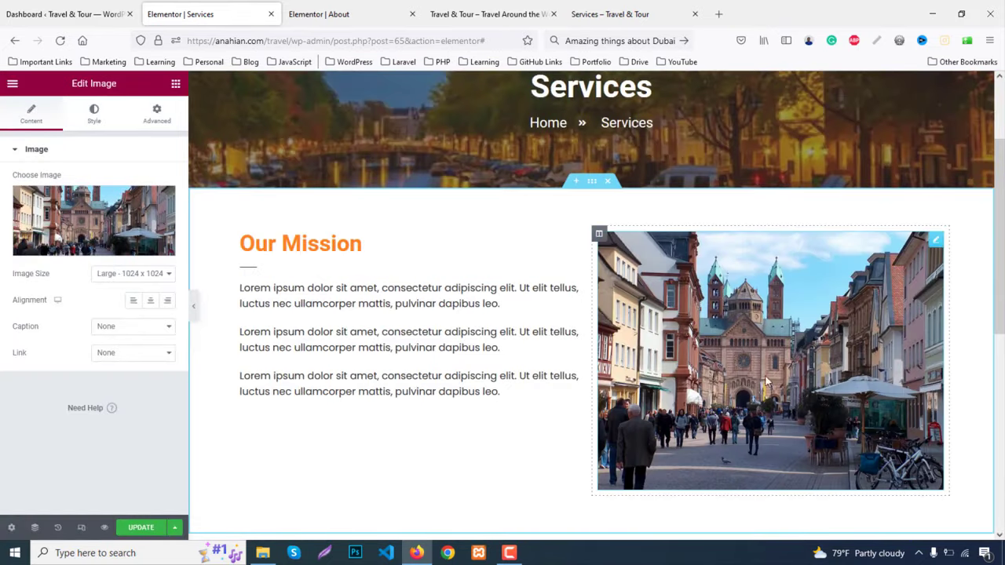
Set the section's Vertical Align to Middle and bring up the image's style settings
left_click(591, 185)
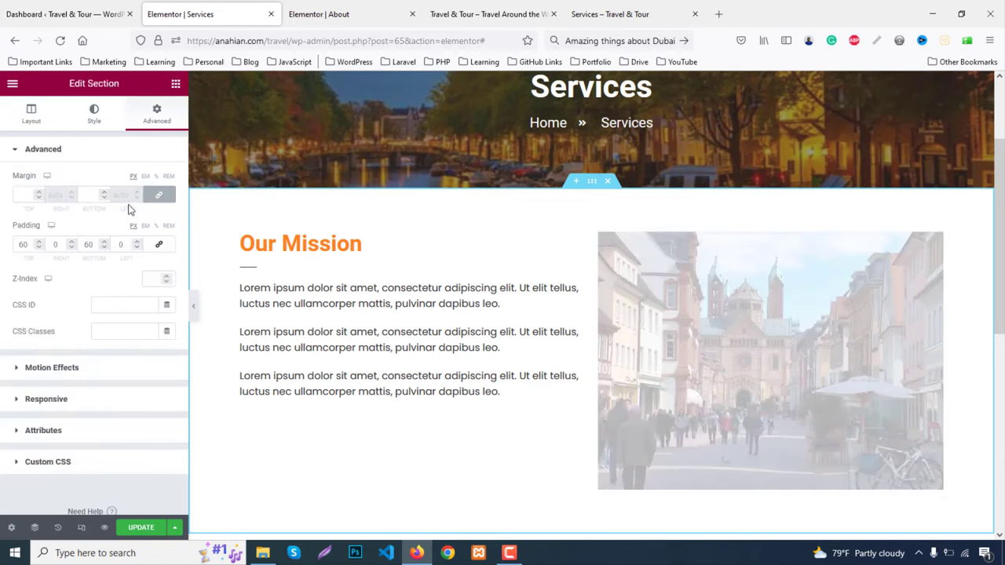
left_click(15, 124)
left_click(116, 299)
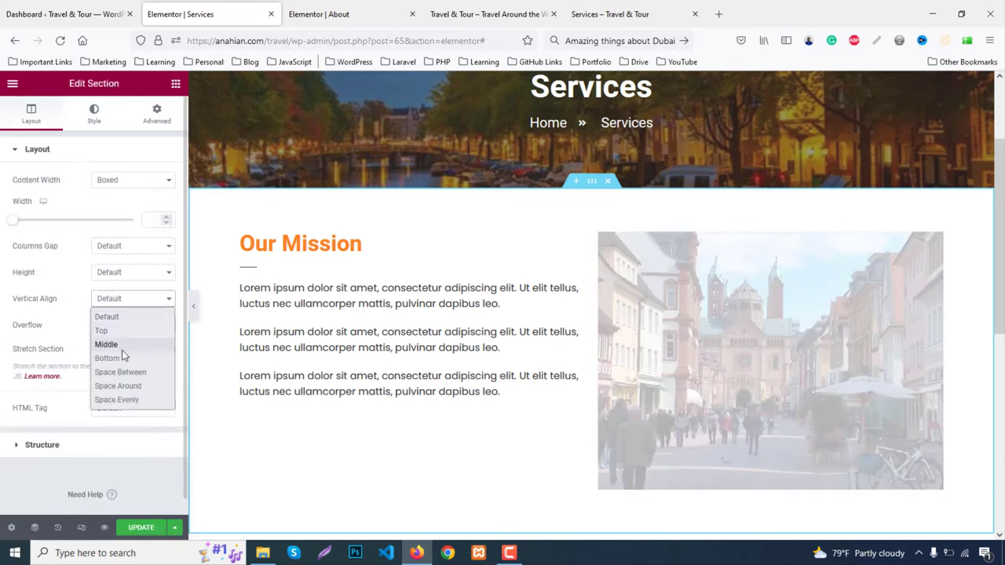
left_click(116, 343)
left_click(847, 339)
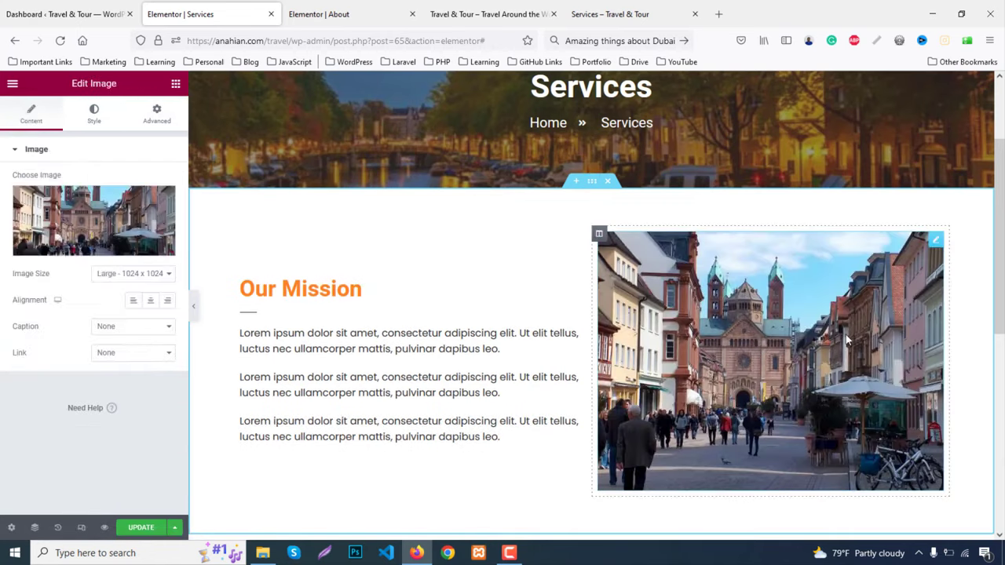
left_click(98, 116)
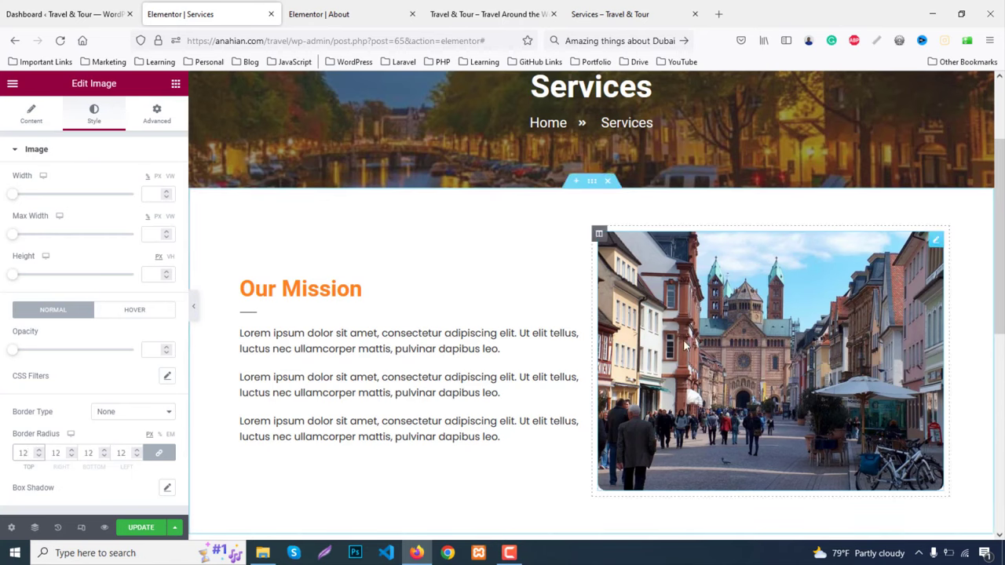
Duplicate the Our Mission section, move its image column left and swap in the castle photo
right_click(595, 185)
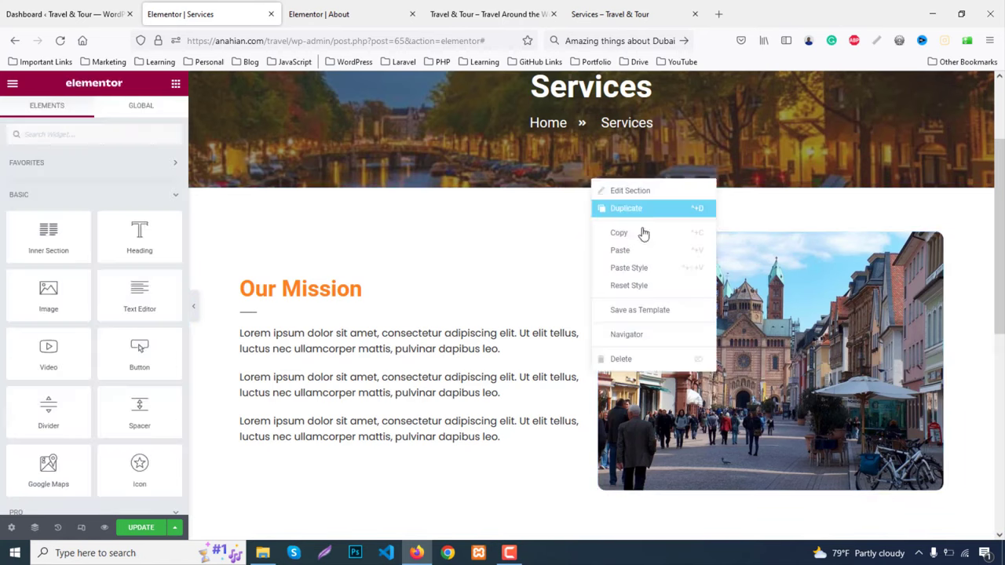
left_click(625, 208)
scroll(657, 303, "down", 4)
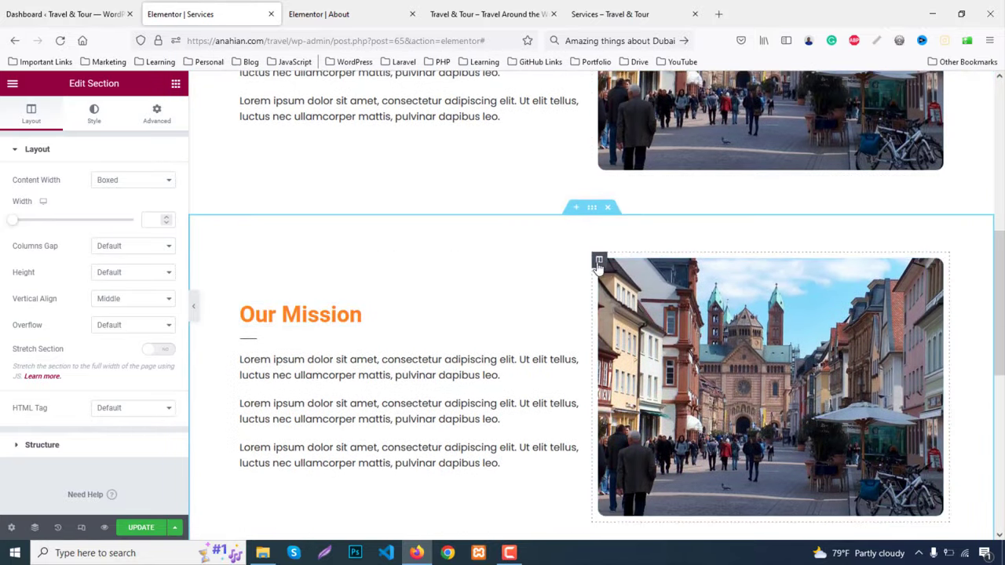
left_click_drag(598, 264, 448, 339)
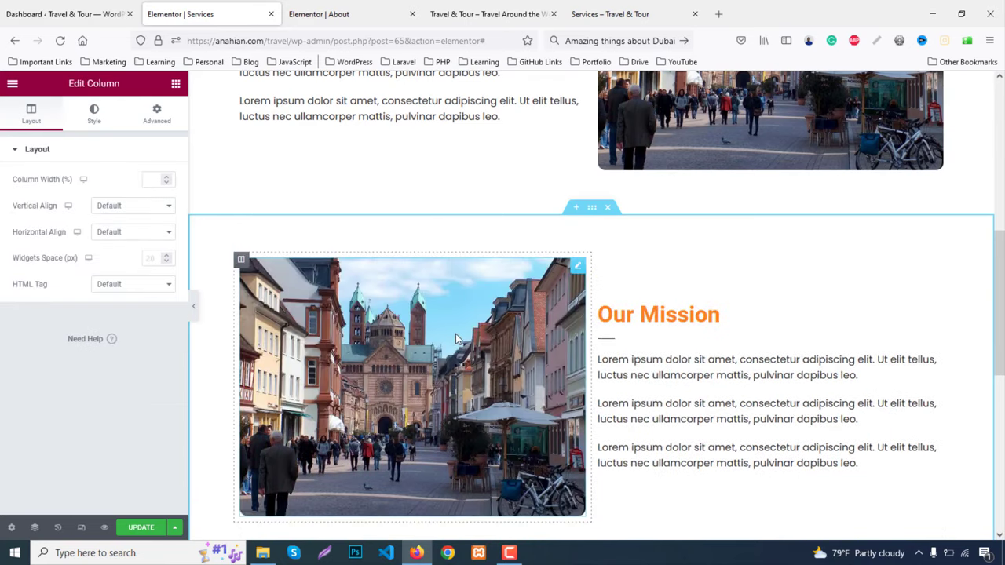
left_click(422, 351)
left_click(95, 237)
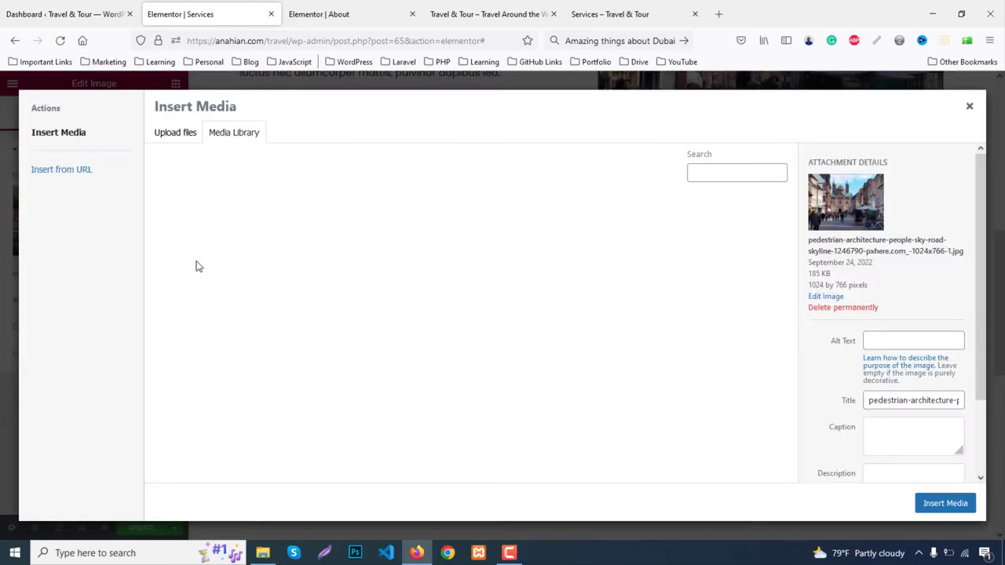
left_click(453, 338)
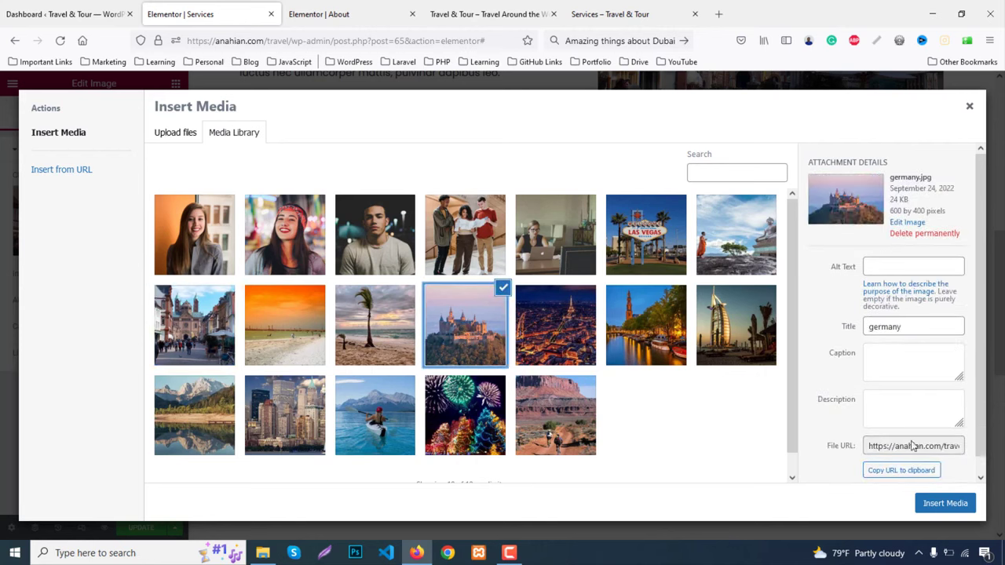
left_click(938, 502)
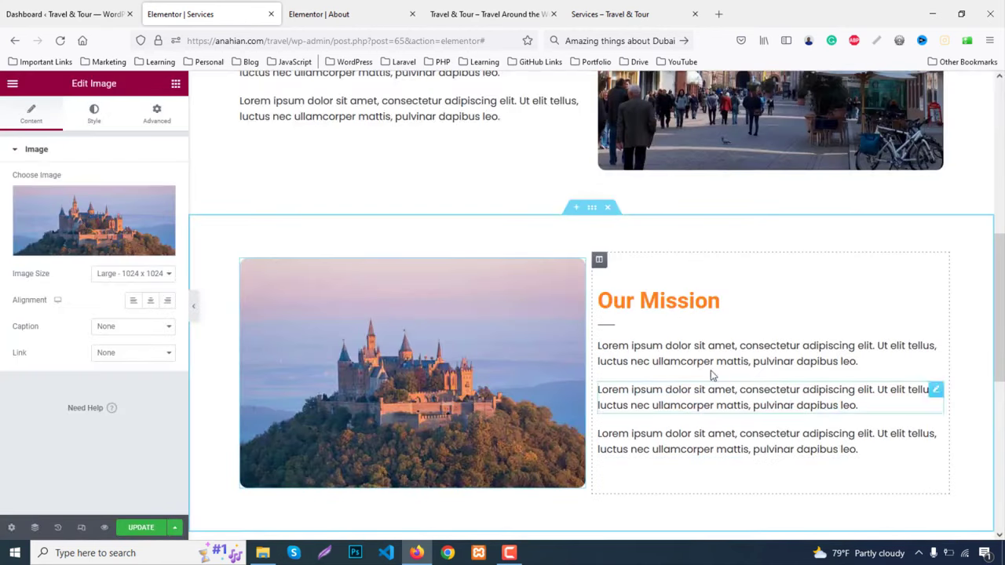
Rename the copied heading to 'Our Vission'
left_click(709, 302)
double_click(704, 304)
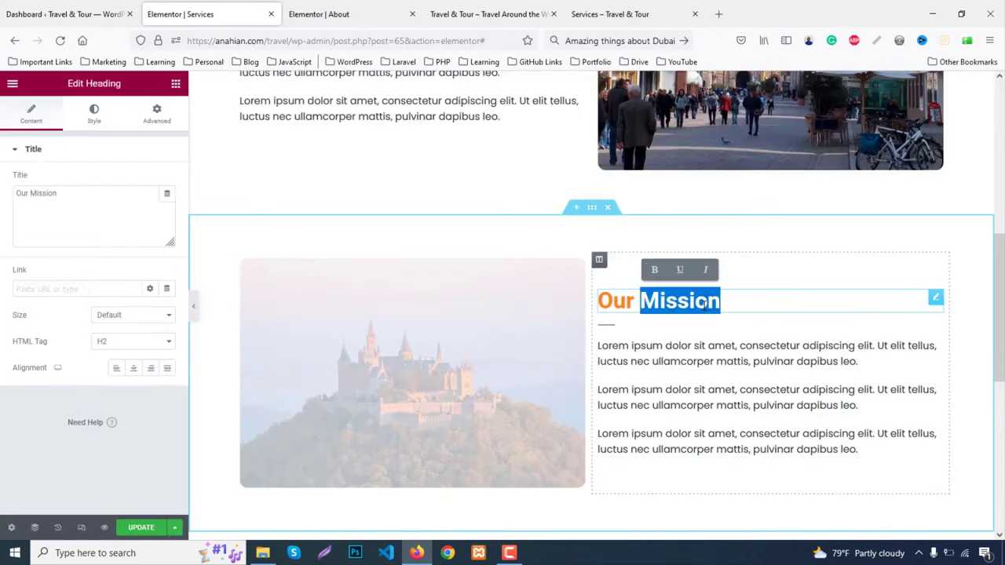
type("Vission")
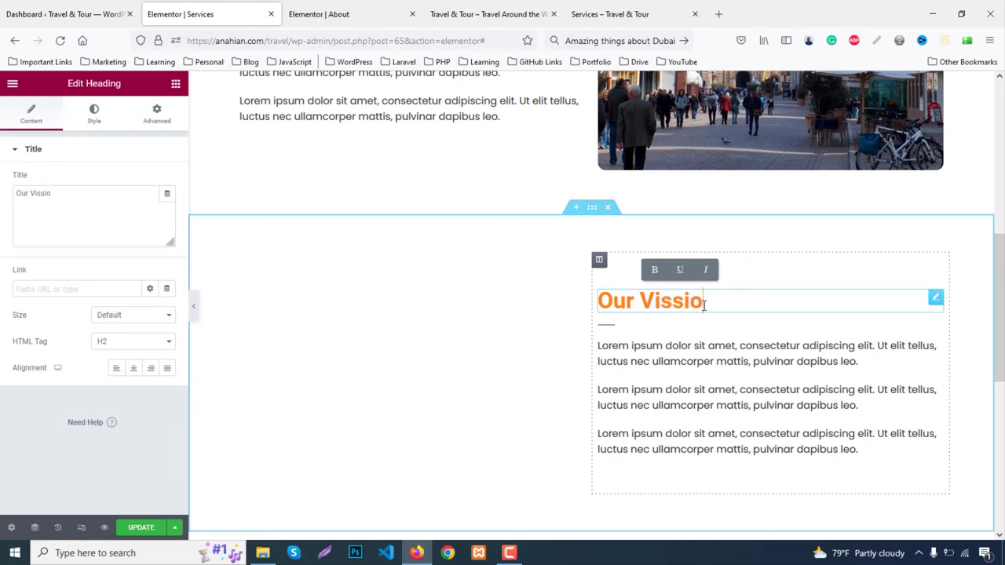
Give the section a classic #f4f4f4 light grey background
left_click(591, 207)
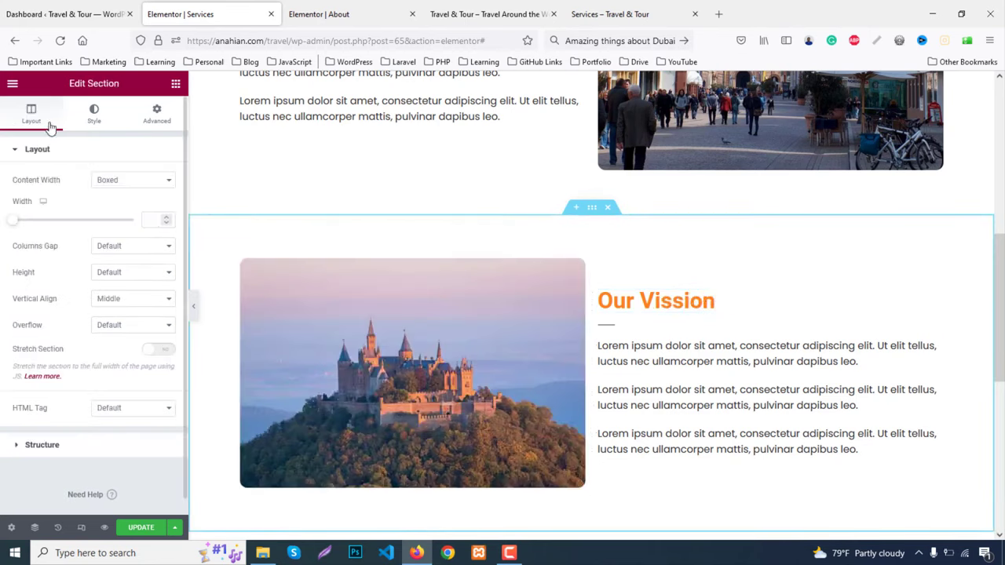
left_click(93, 118)
left_click(118, 208)
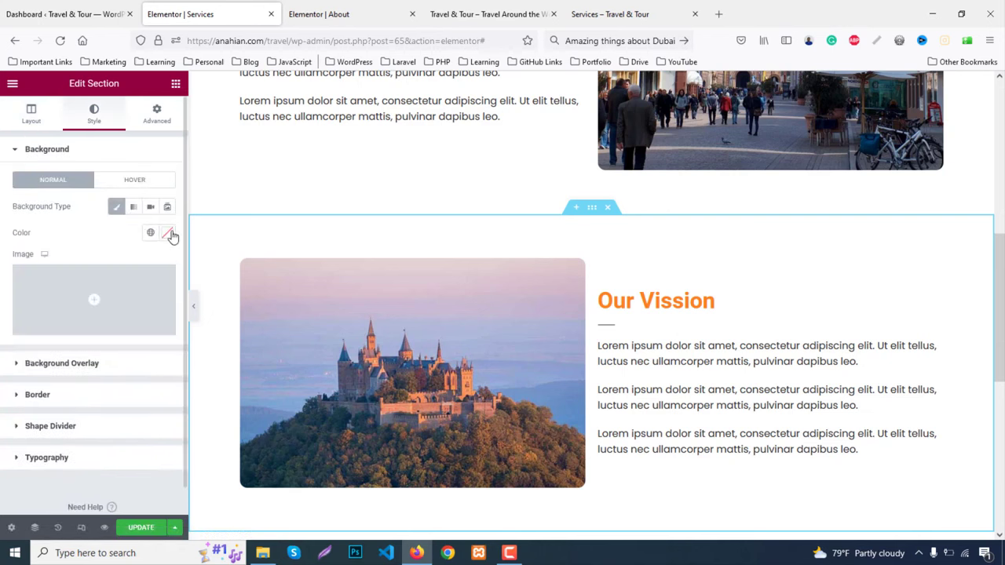
left_click(166, 232)
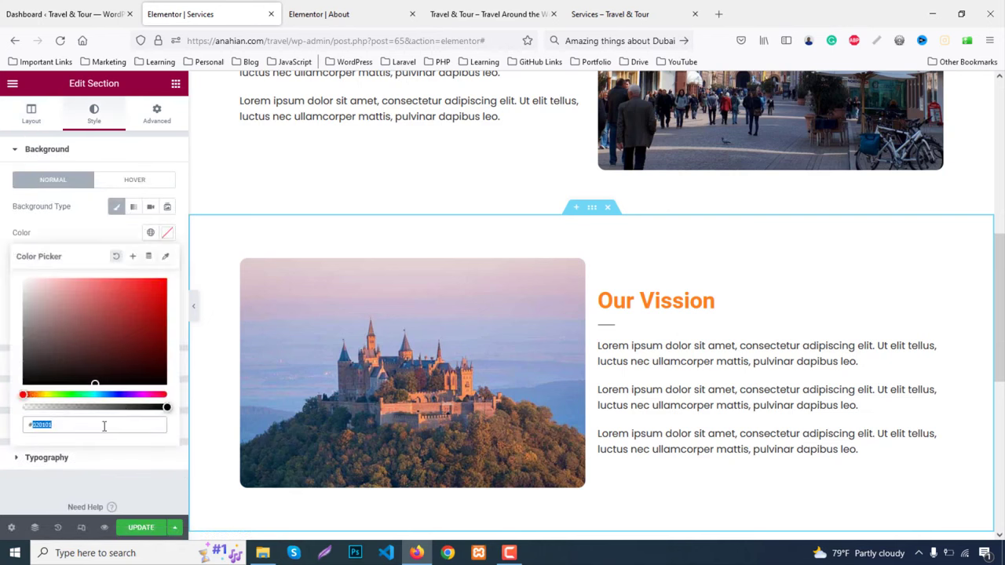
type("#f4f4f4")
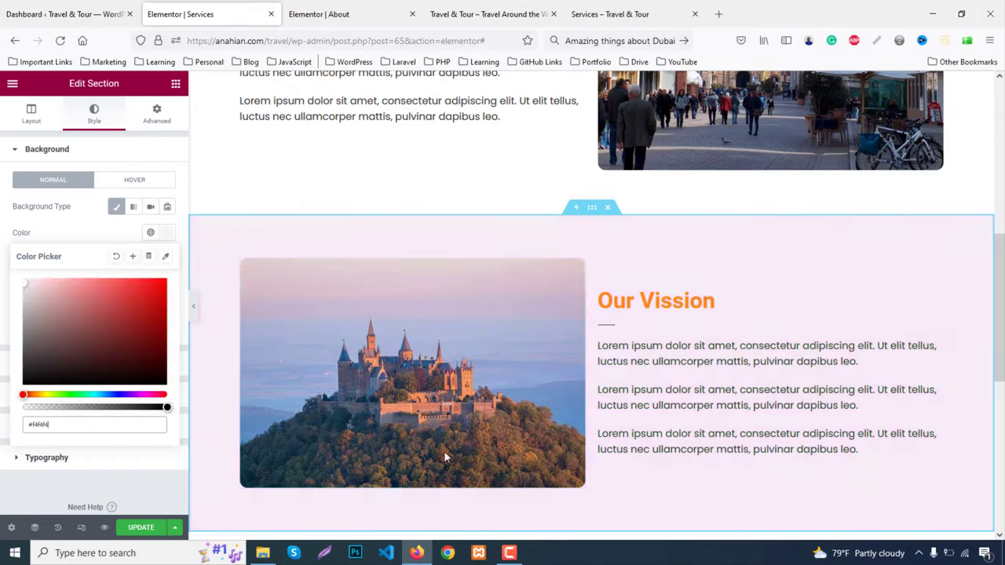
scroll(658, 434, "down", 2)
scroll(658, 434, "down", 2)
scroll(657, 437, "up", 3)
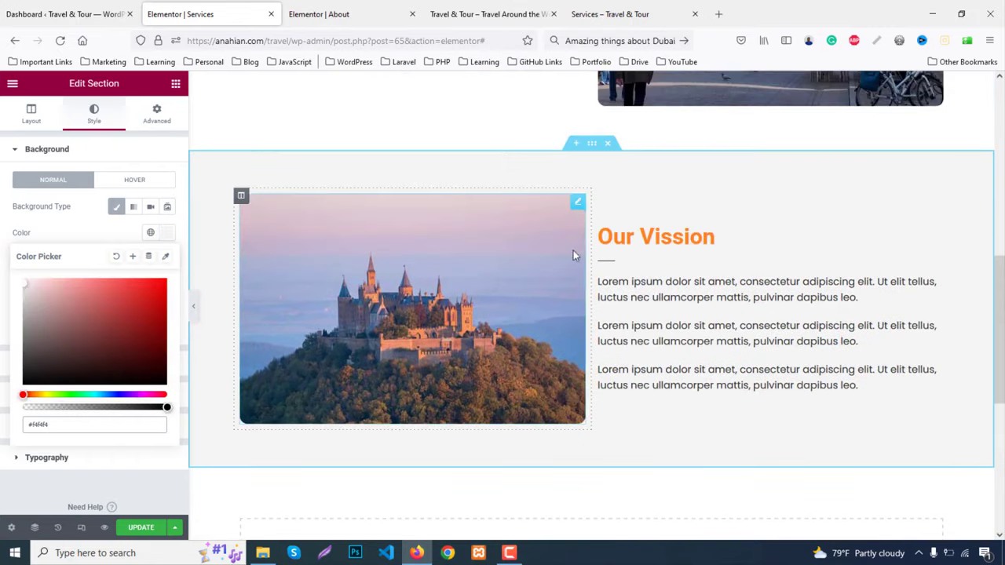
Duplicate the Our Vission section, briefly pasting a #C8A4A4 background then undoing it
right_click(595, 150)
left_click(606, 176)
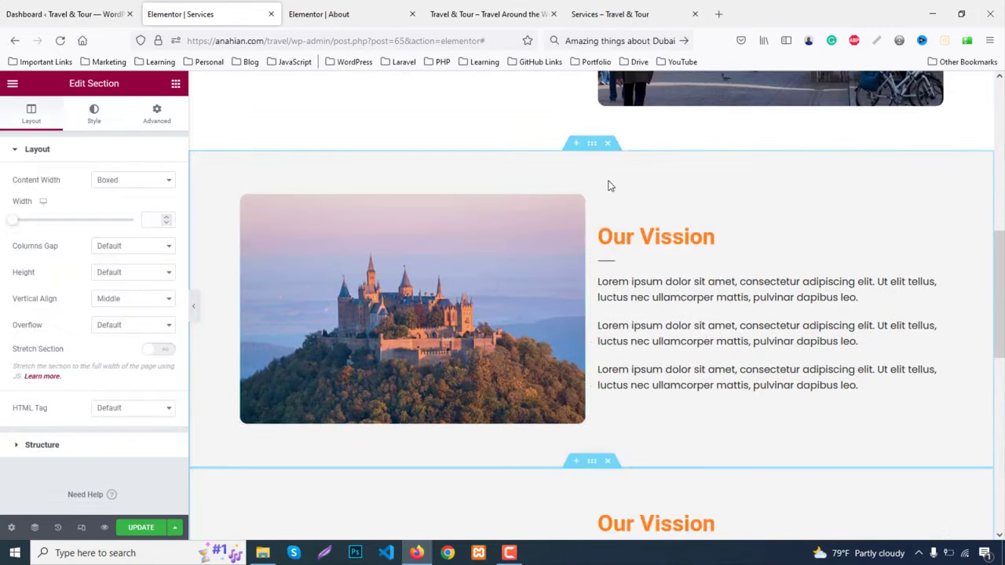
scroll(608, 188, "down", 2)
scroll(607, 200, "down", 2)
scroll(650, 350, "up", 3)
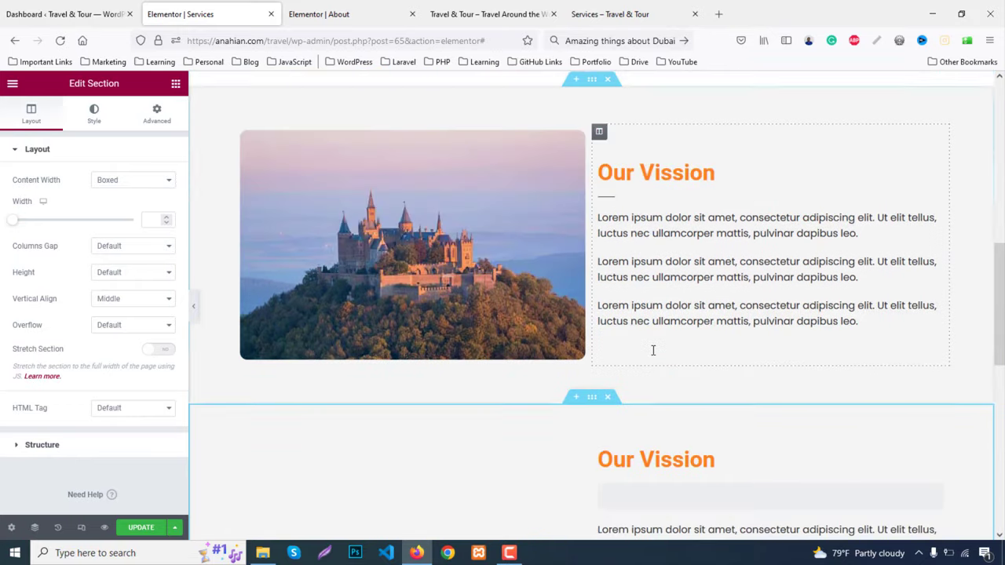
scroll(652, 350, "down", 2)
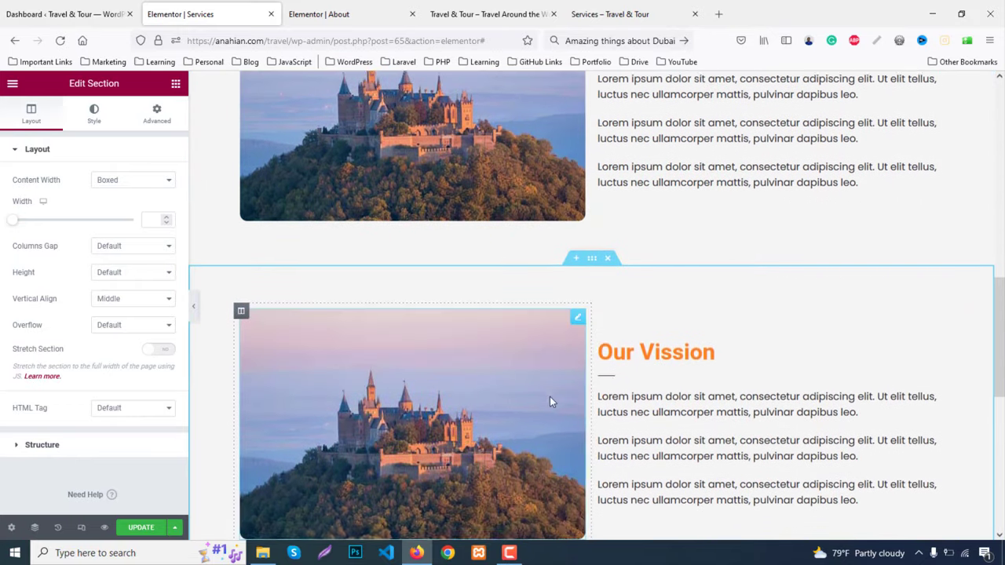
scroll(551, 346, "down", 1)
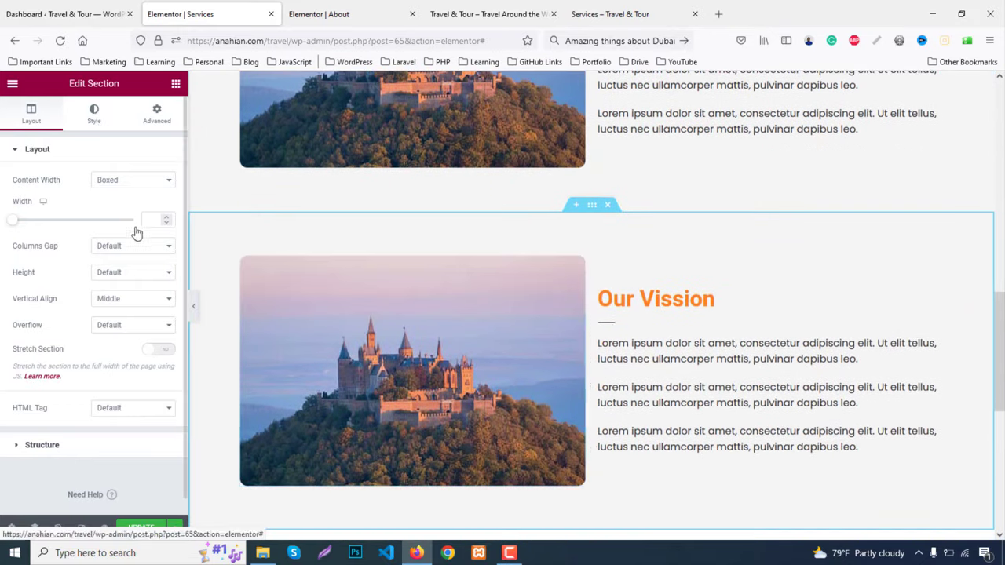
left_click(167, 232)
type("#C8A4A4")
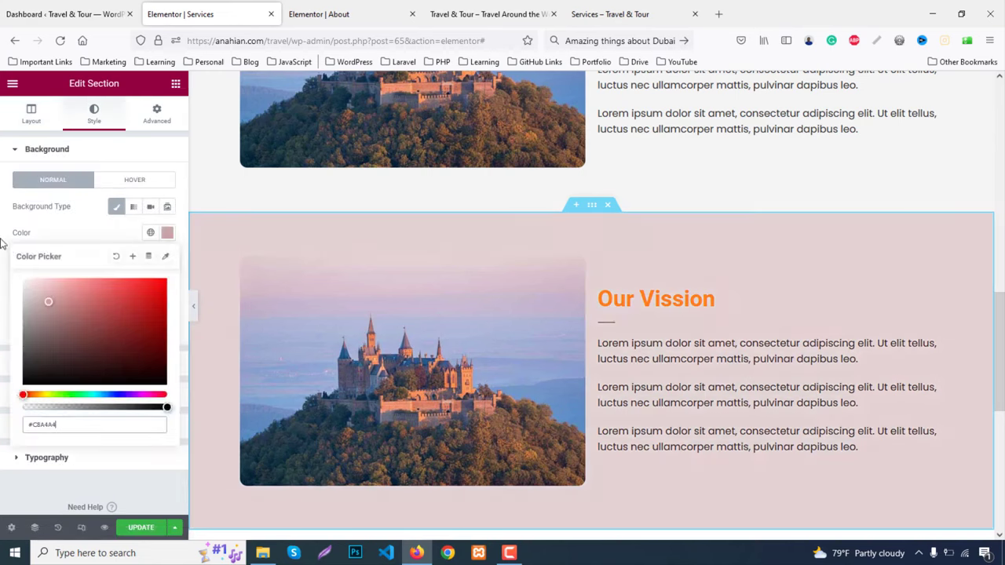
key("ctrl+z")
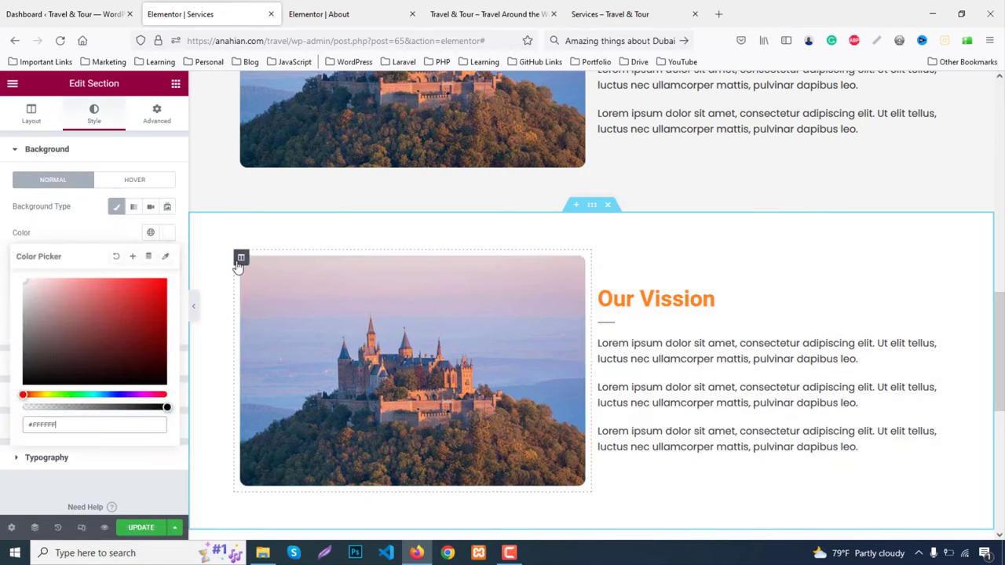
Move the copy's image column to the right and retitle the heading 'Our History'
left_click_drag(243, 259, 336, 303)
left_click(322, 299)
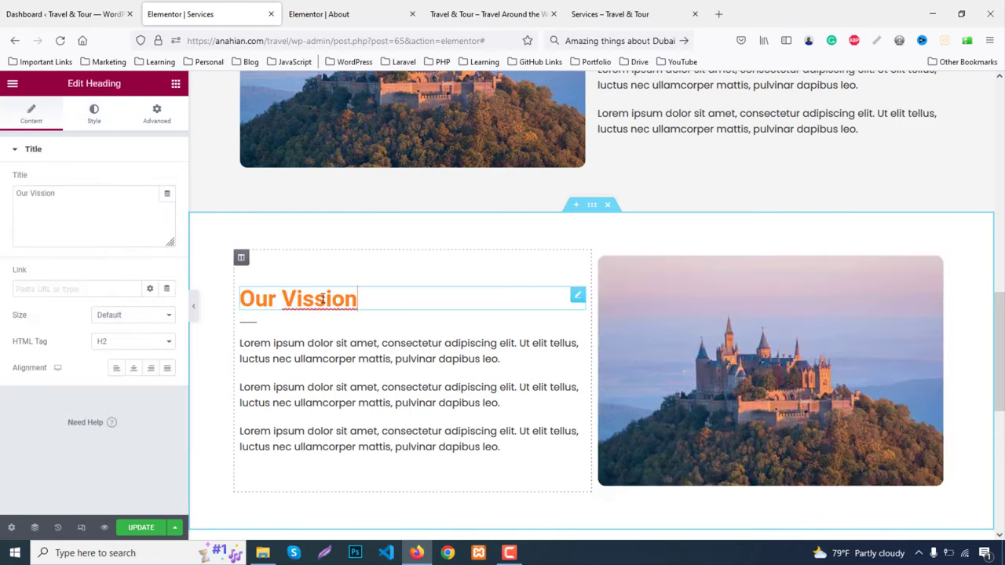
double_click(324, 299)
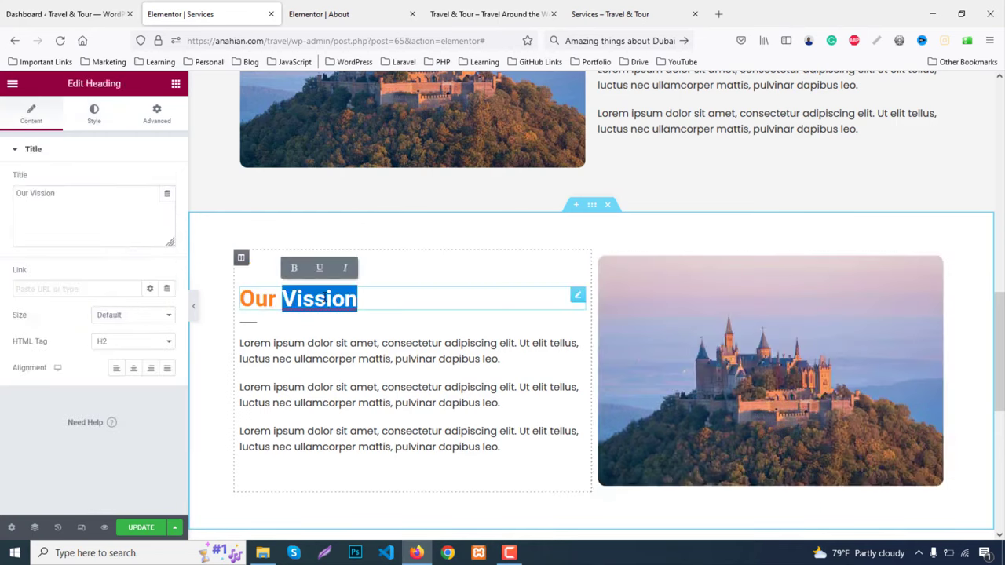
type("History")
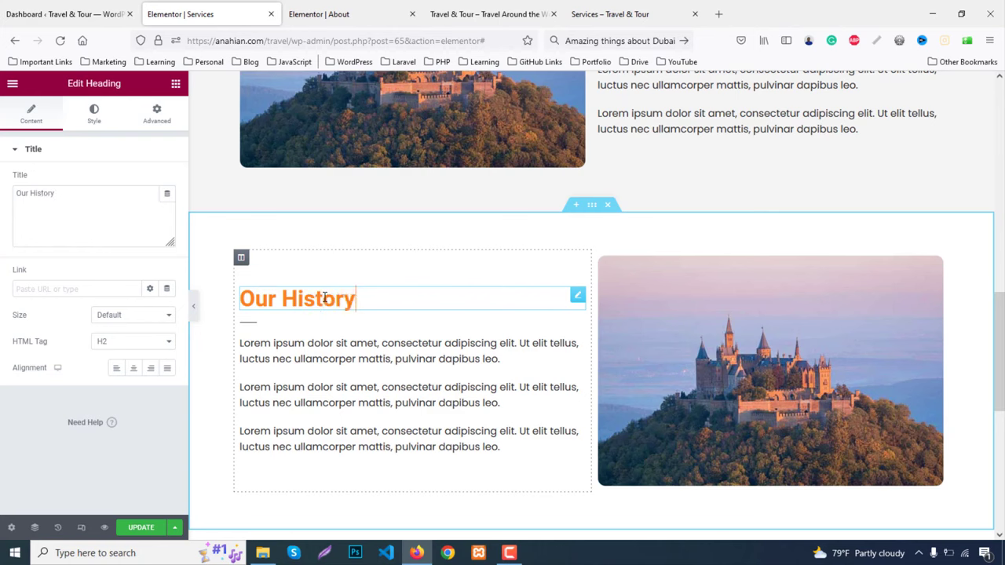
Replace the castle image with the france.jpg night-city photo
left_click(641, 367)
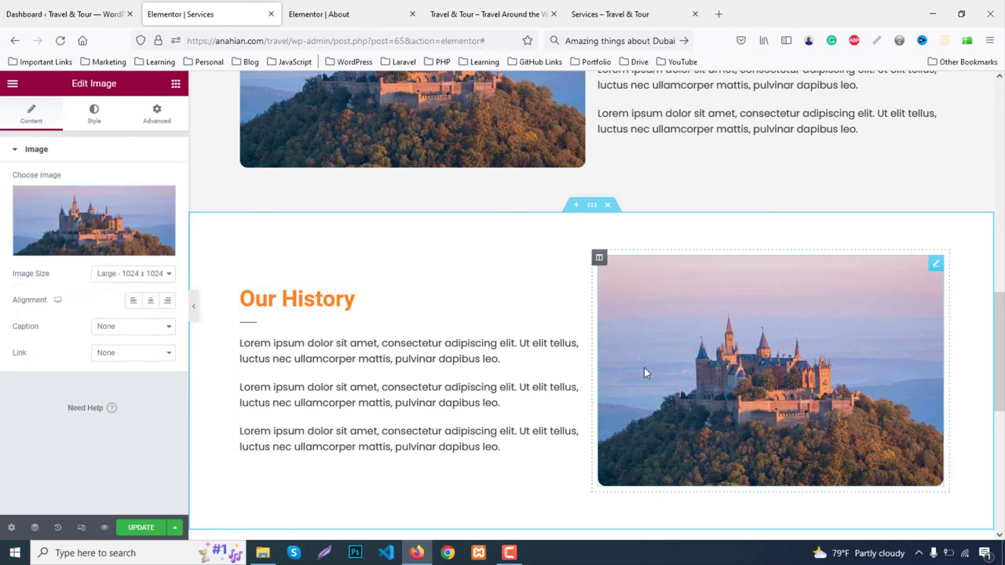
left_click(98, 219)
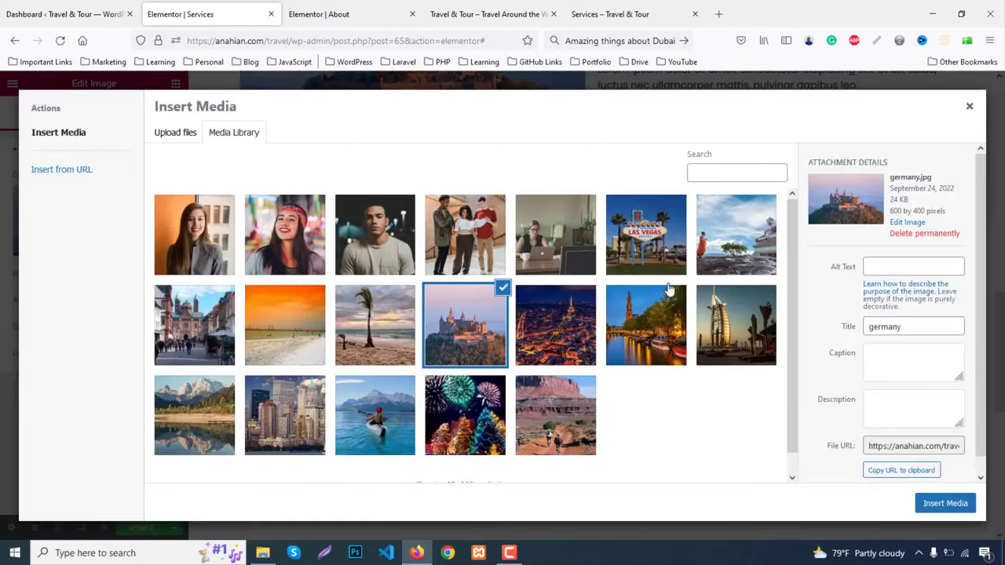
left_click(564, 324)
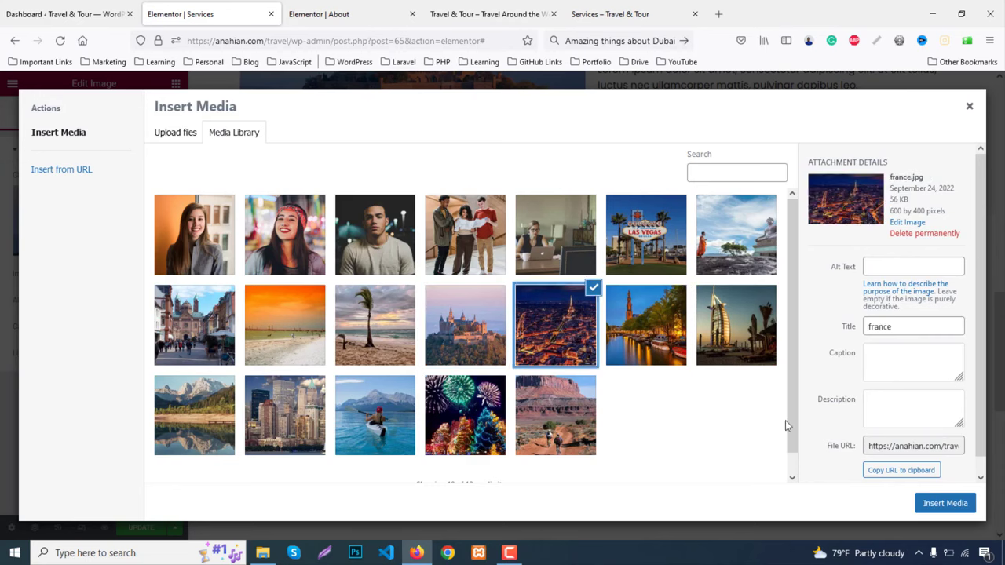
left_click(945, 503)
scroll(809, 432, "up", 8)
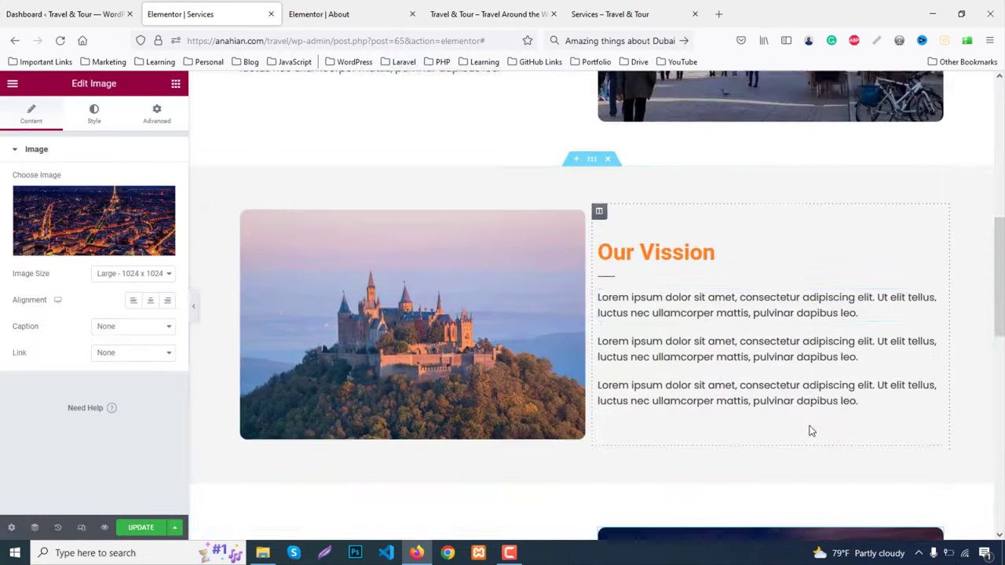
Save the Services page changes with Update
left_click(143, 529)
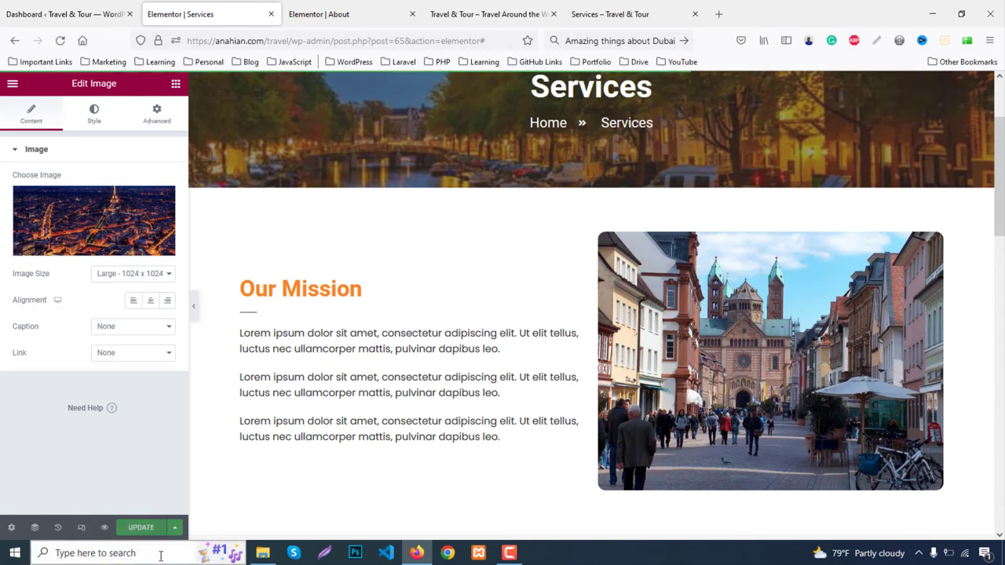
left_click(481, 6)
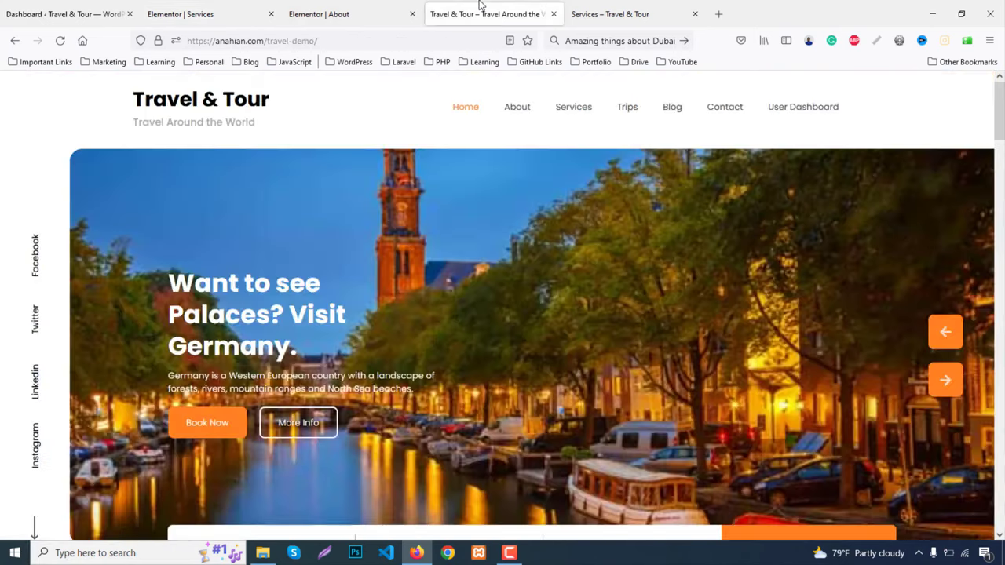
left_click(332, 11)
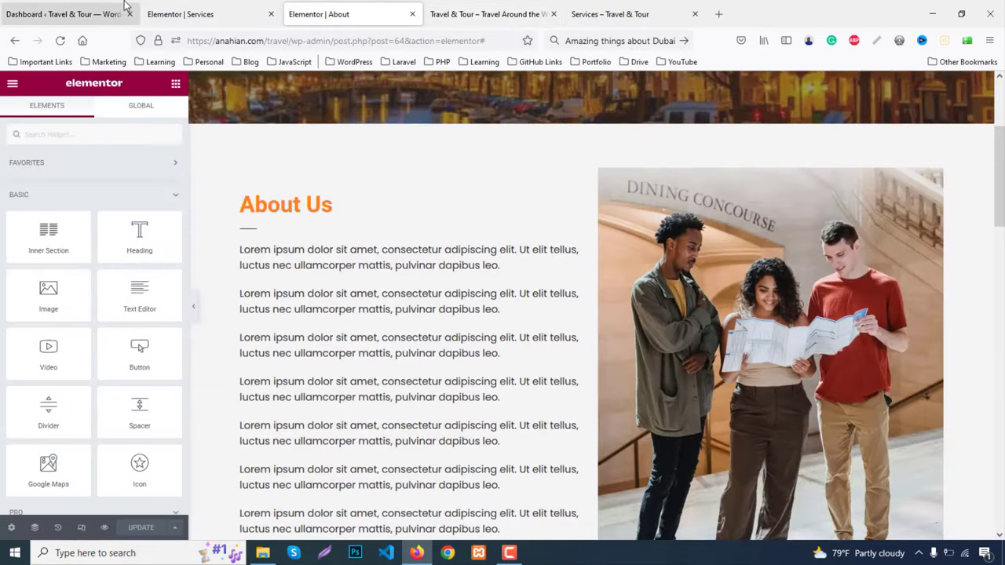
left_click(63, 13)
Review the live Services page in a new tab, then open the demo site's Trips page
mouse_move(47, 83)
middle_click(50, 110)
left_click(217, 9)
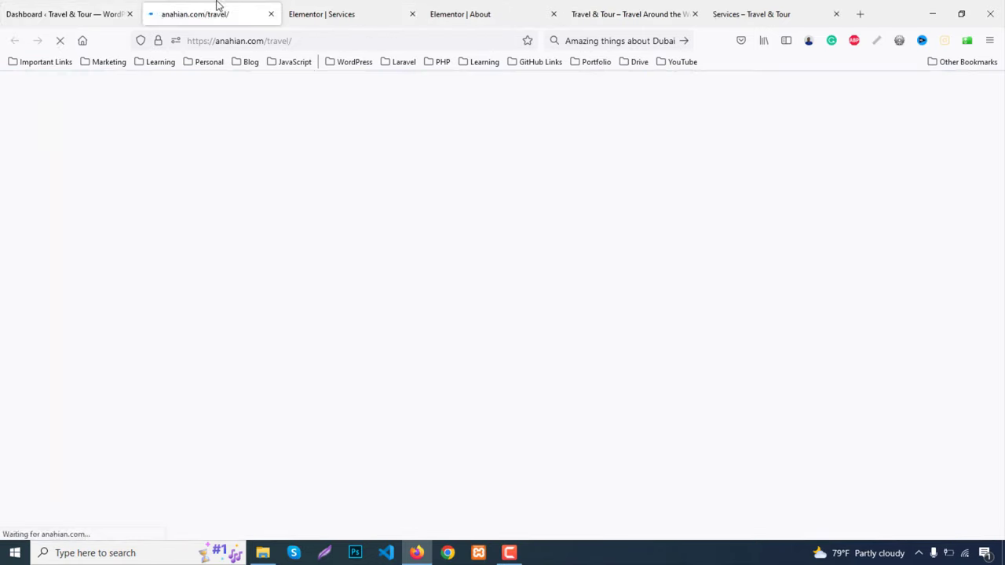
left_click(578, 129)
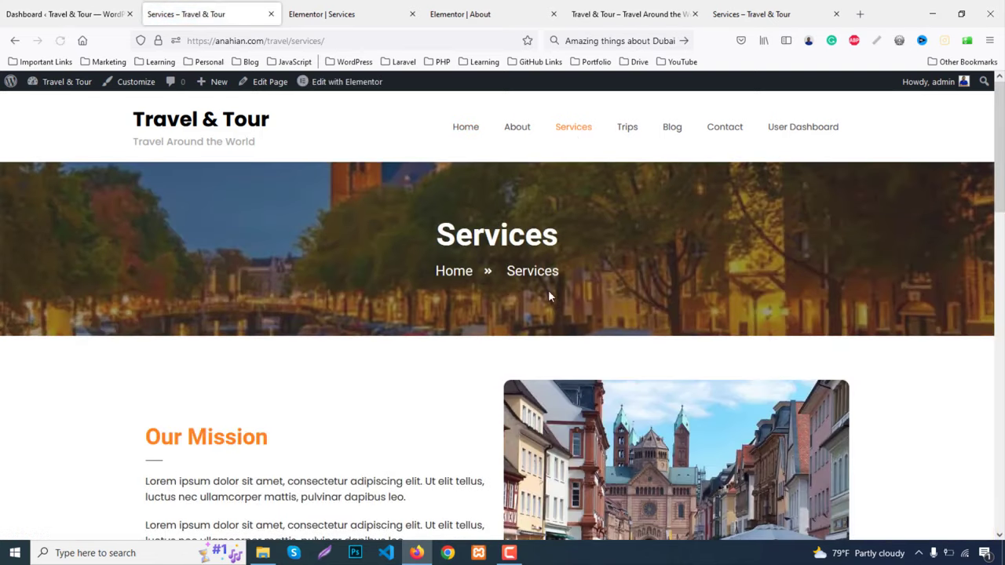
scroll(550, 294, "down", 6)
scroll(554, 312, "down", 8)
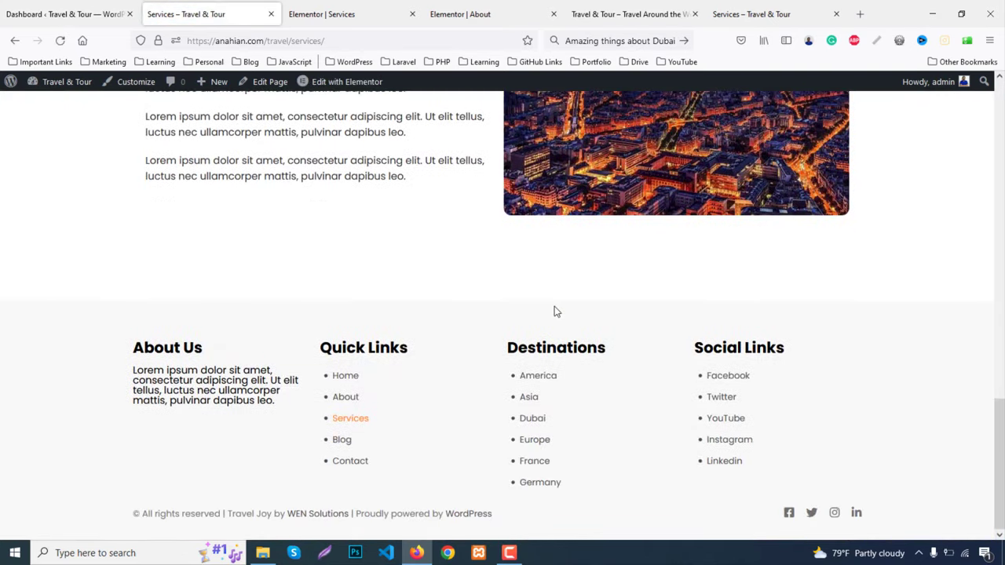
scroll(554, 311, "up", 10)
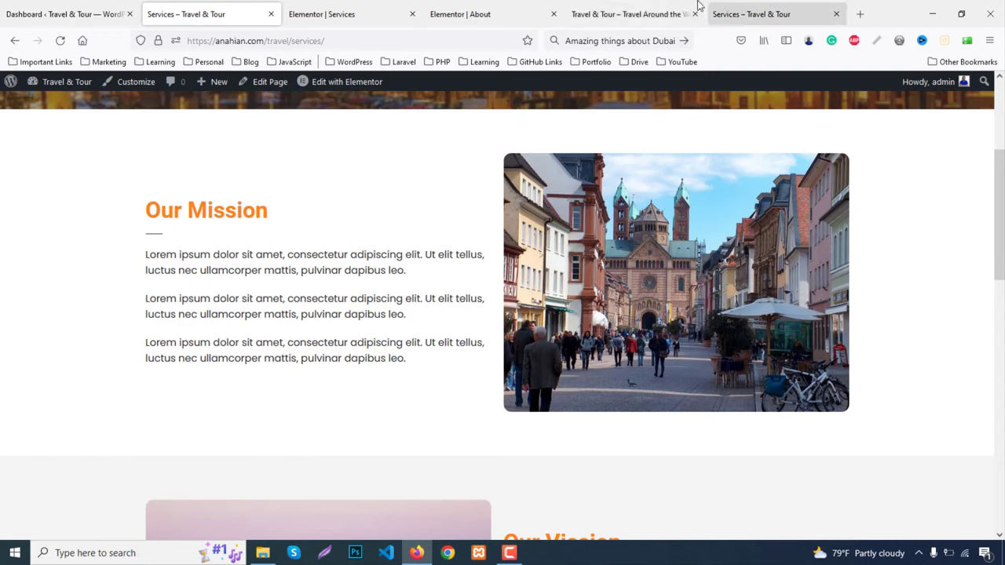
left_click(628, 14)
left_click(628, 107)
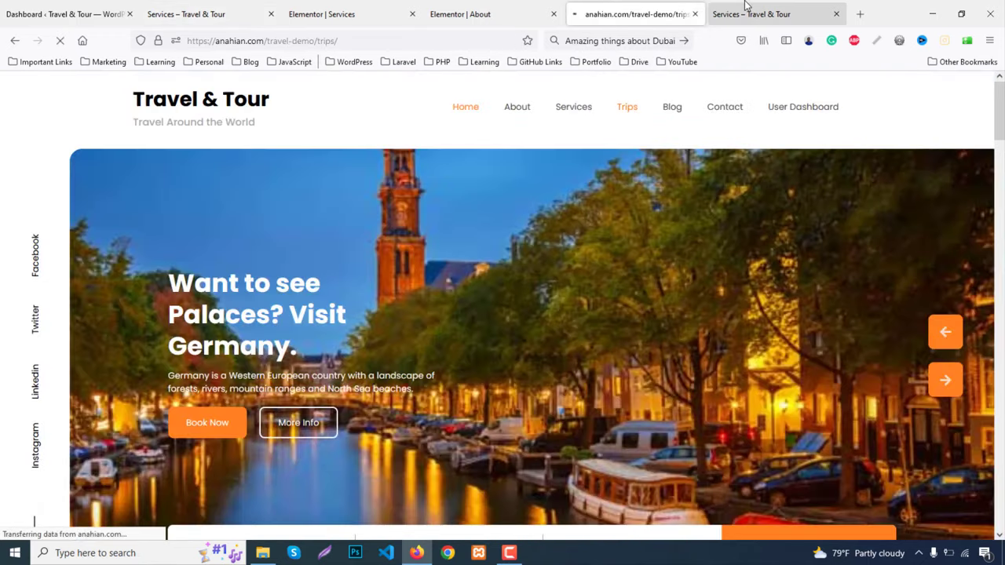
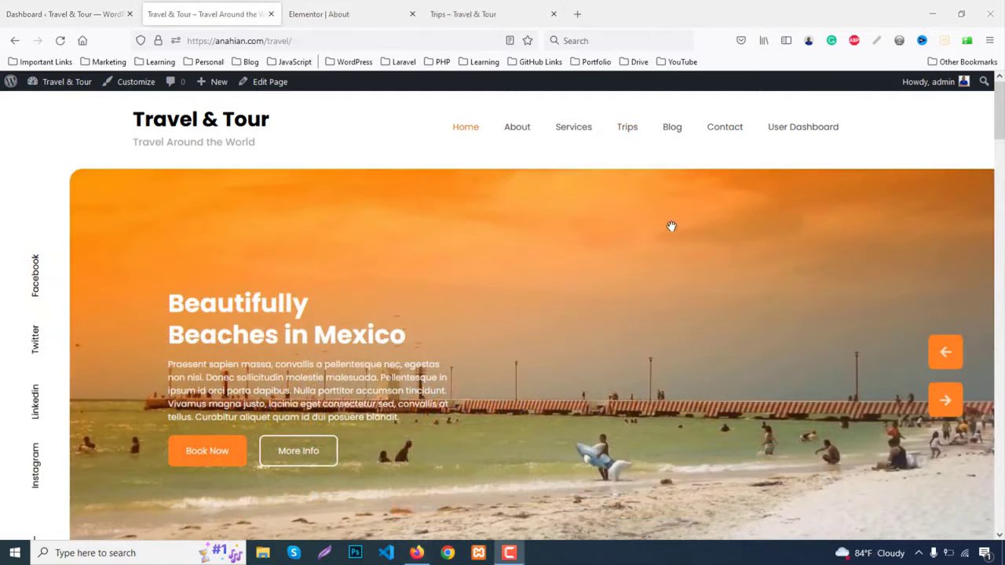
From the Dashboard's All Pages list, open the Trips page editor in a new tab
left_click(491, 13)
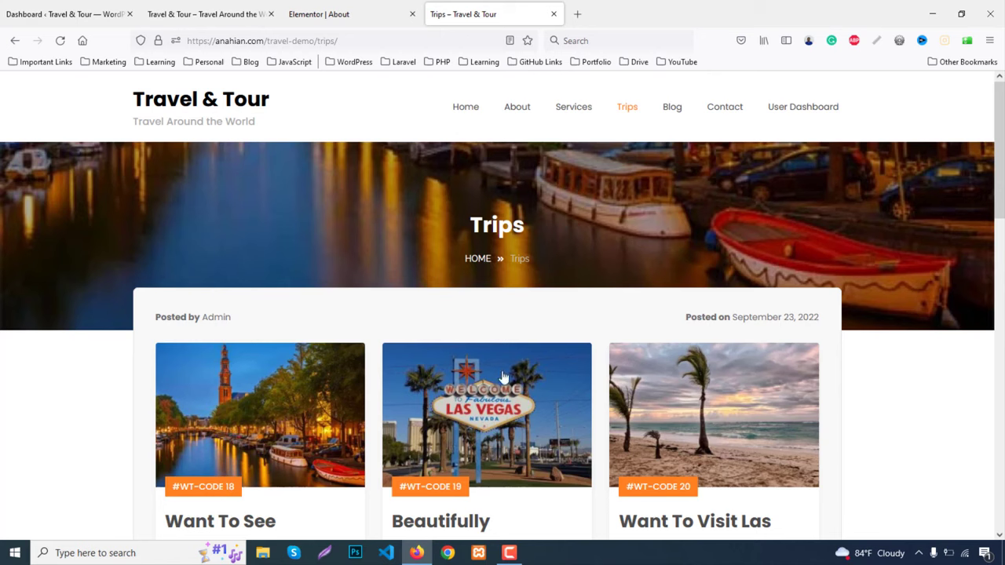
left_click(225, 5)
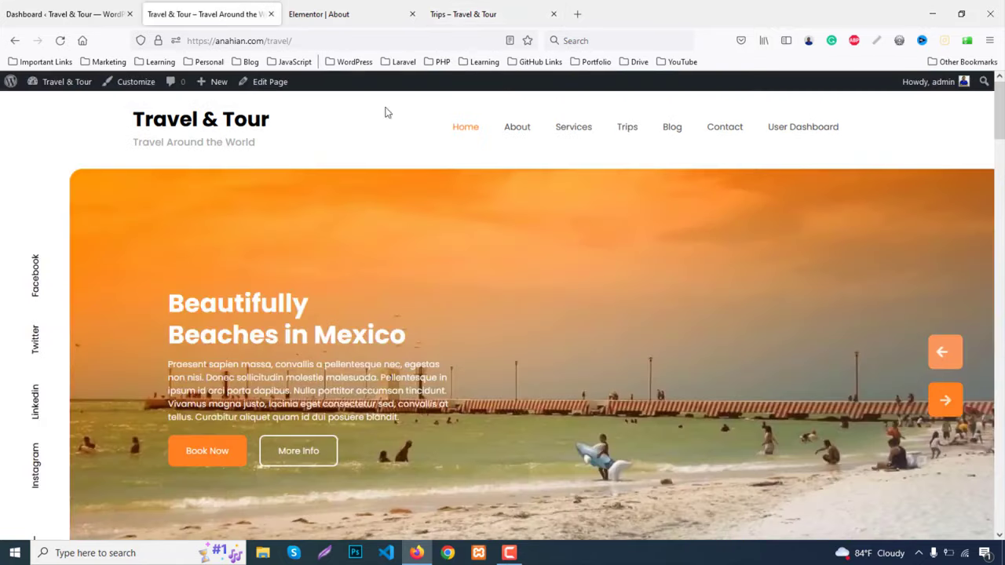
left_click(94, 7)
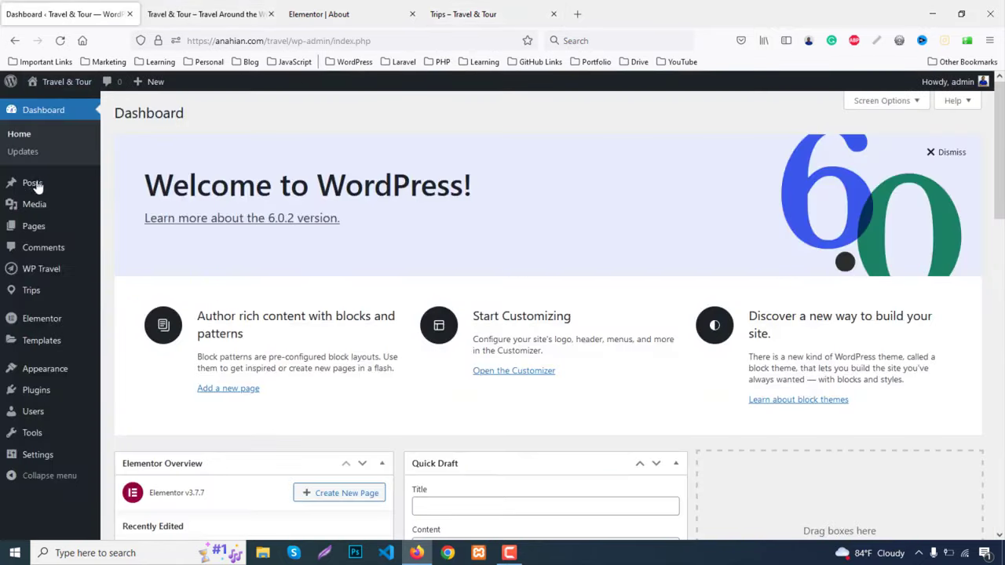
left_click(41, 226)
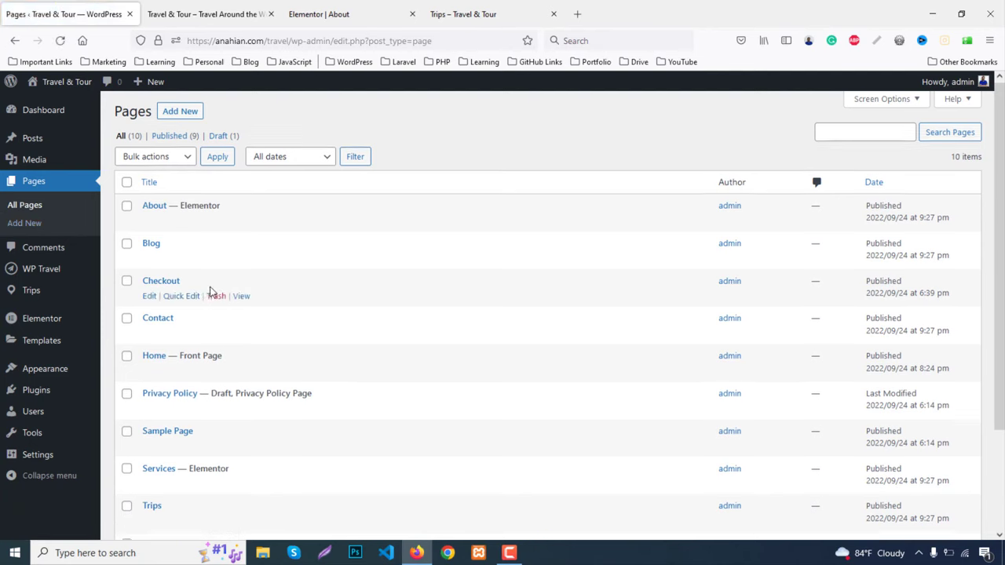
scroll(209, 290, "down", 3)
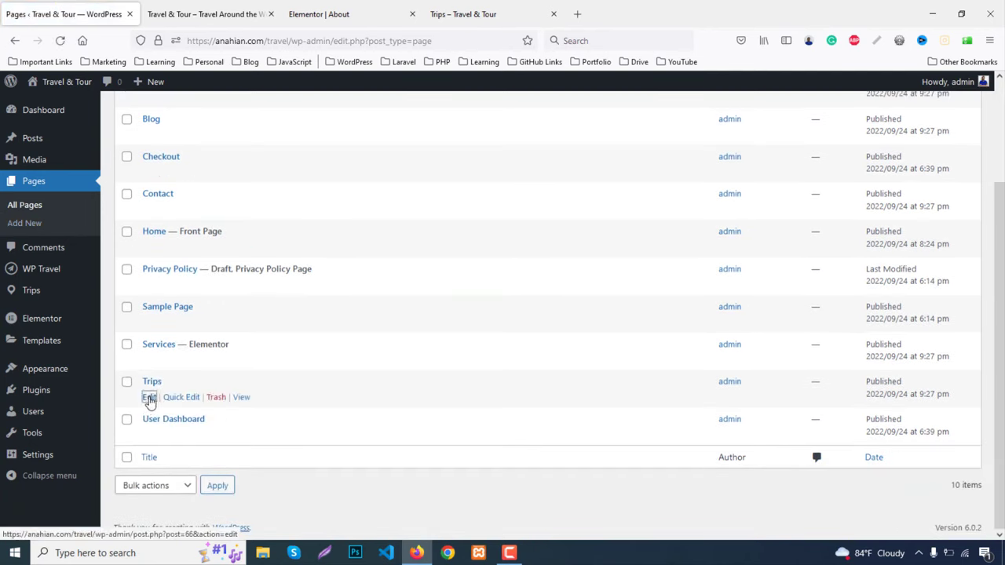
middle_click(150, 398)
left_click(234, 11)
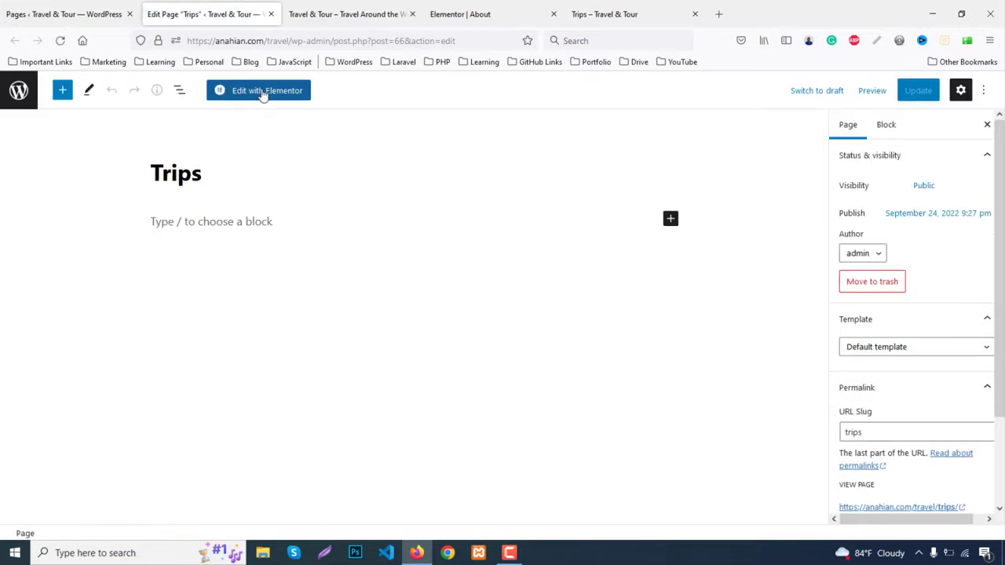
Open Trips in Elementor and copy the banner section from the About page
left_click(263, 92)
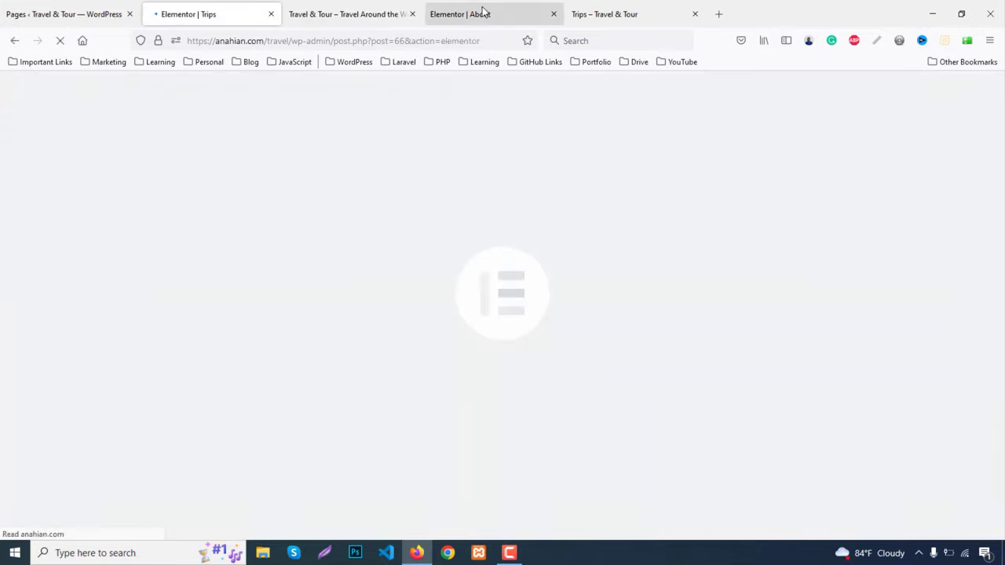
left_click(483, 14)
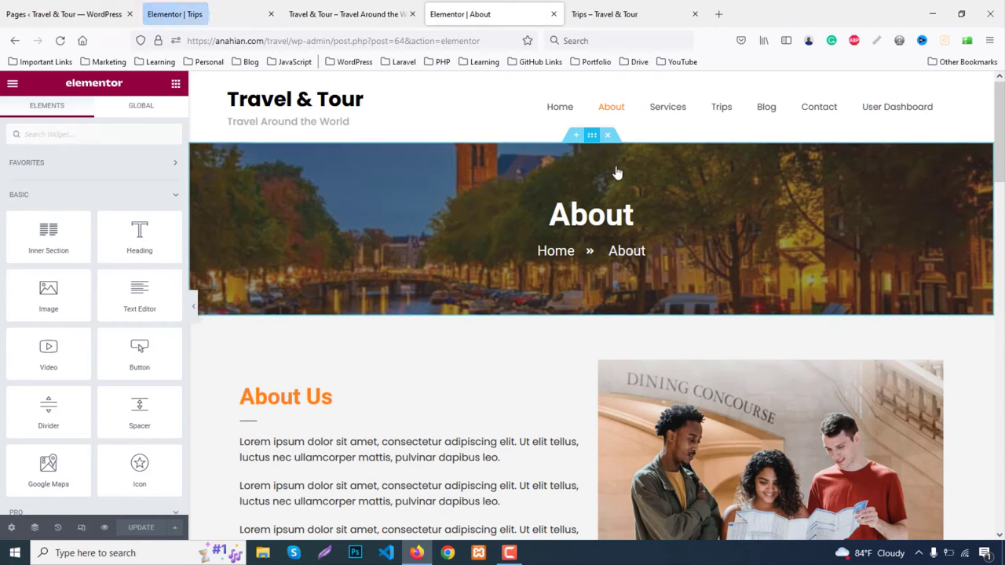
right_click(625, 191)
left_click(621, 192)
Set the Trips page layout to Elementor Full Width
left_click(196, 16)
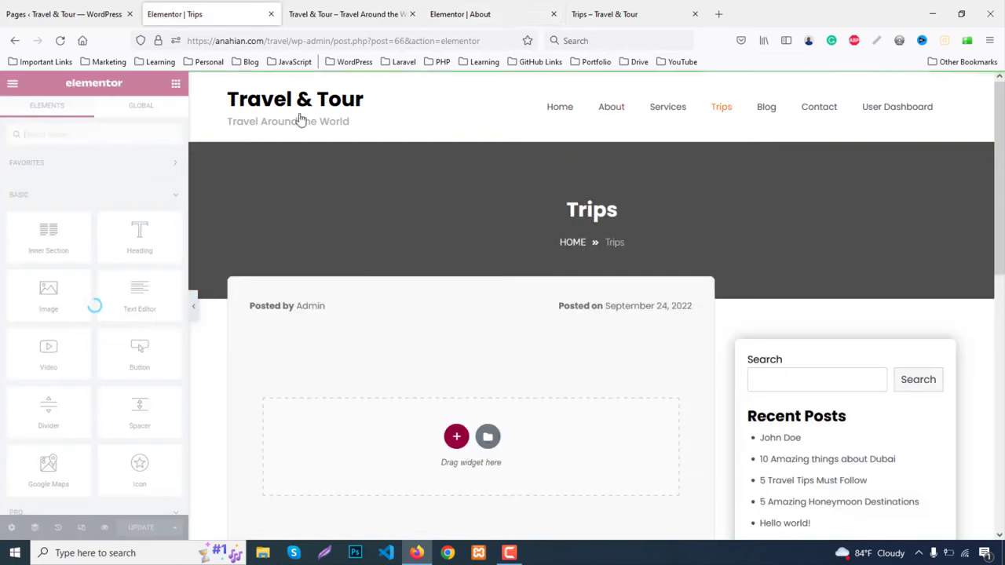
left_click(8, 529)
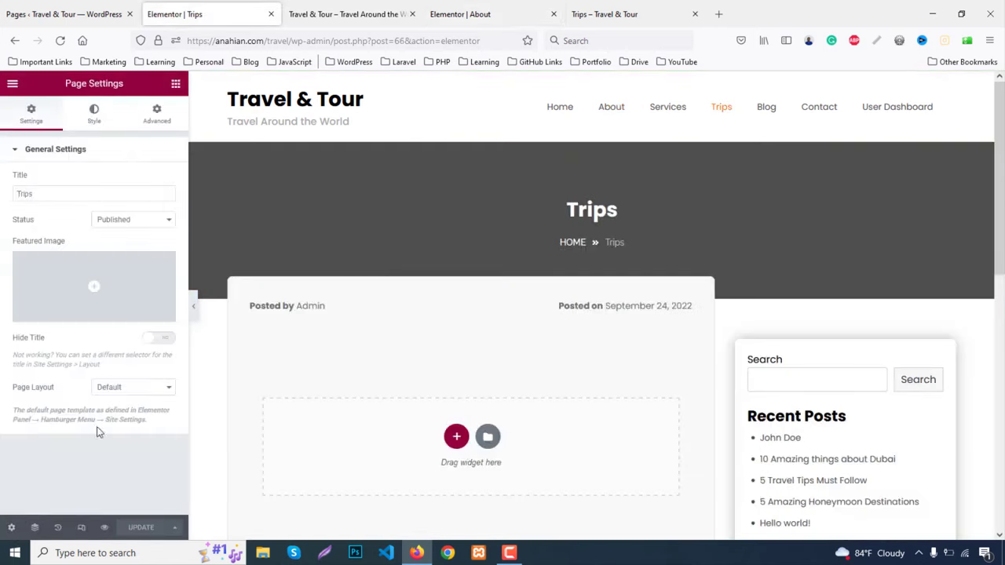
left_click(130, 390)
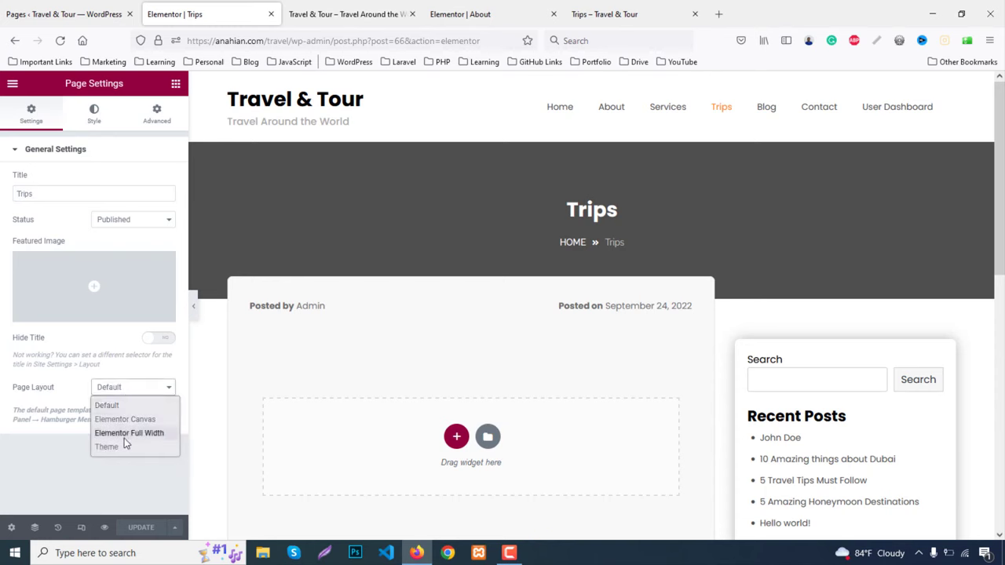
left_click(124, 438)
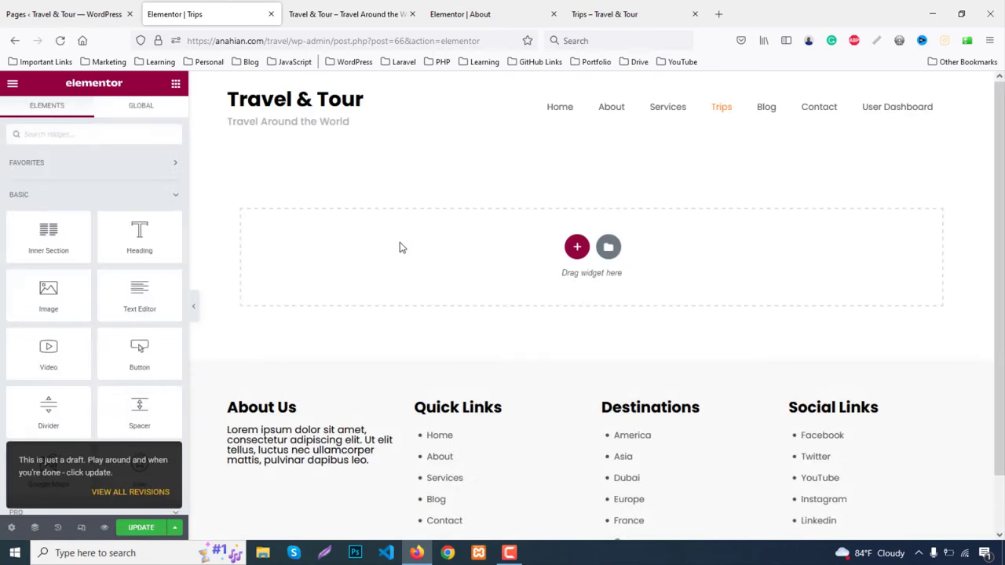
Paste the About banner into the Trips page and retitle its heading to Trips
right_click(419, 262)
left_click(420, 256)
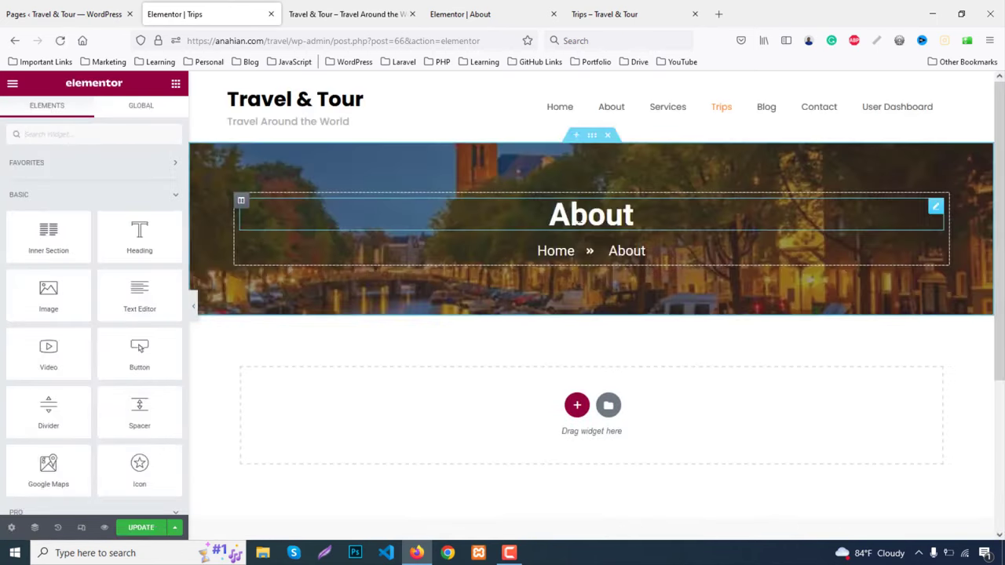
left_click(633, 215)
double_click(578, 220)
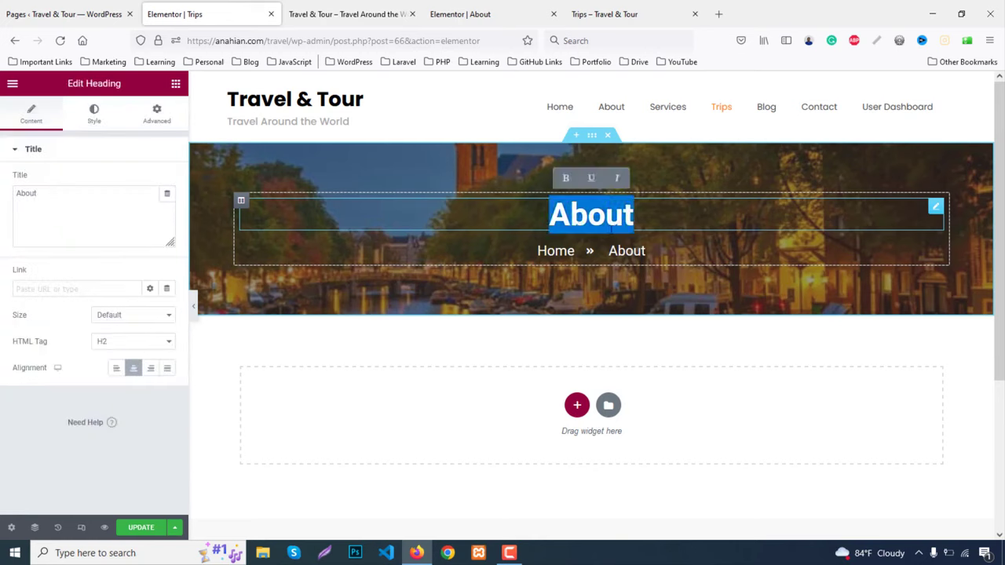
type("Trps")
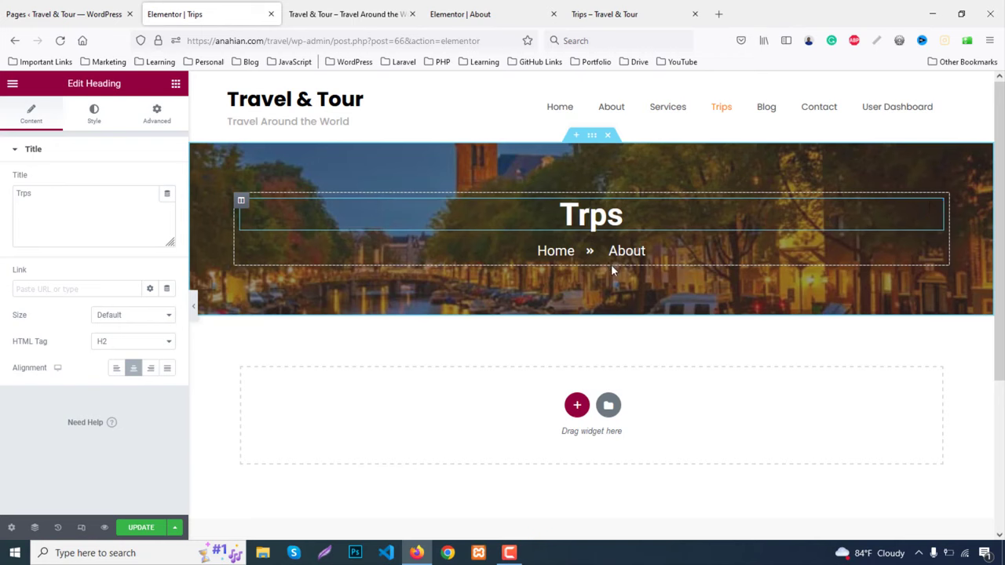
type("i")
Change the banner breadcrumb item from About to Trips
left_click(632, 253)
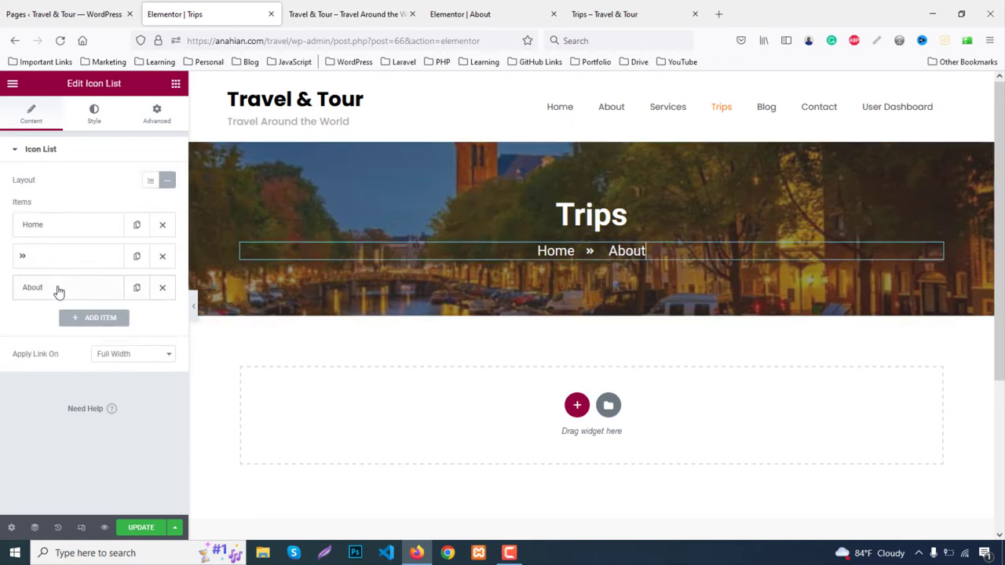
left_click(59, 291)
double_click(80, 331)
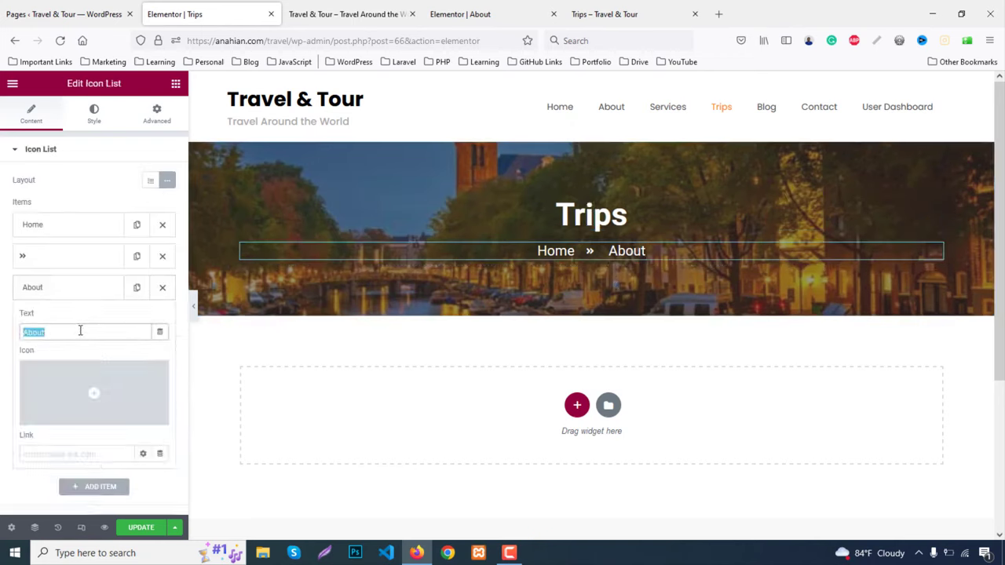
type("Trips")
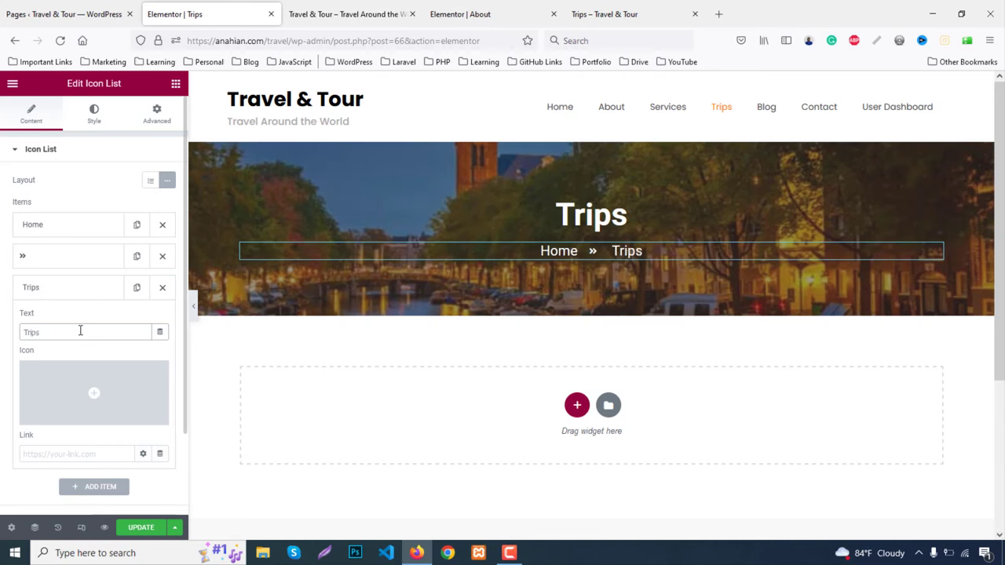
left_click(601, 14)
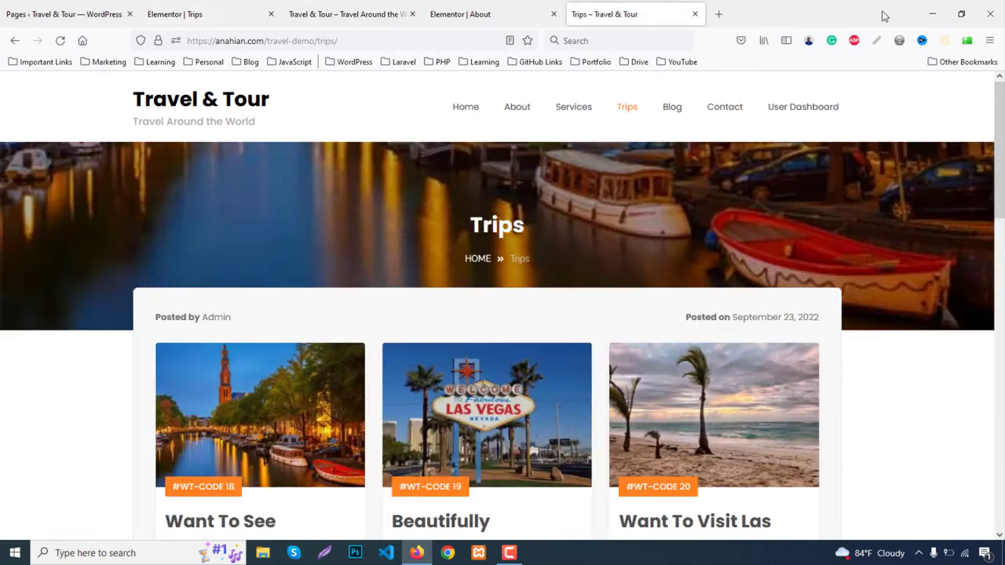
Search the web for 'wp travel shortcode' and open the WP Travel shortcodes documentation
left_click(718, 14)
type("w")
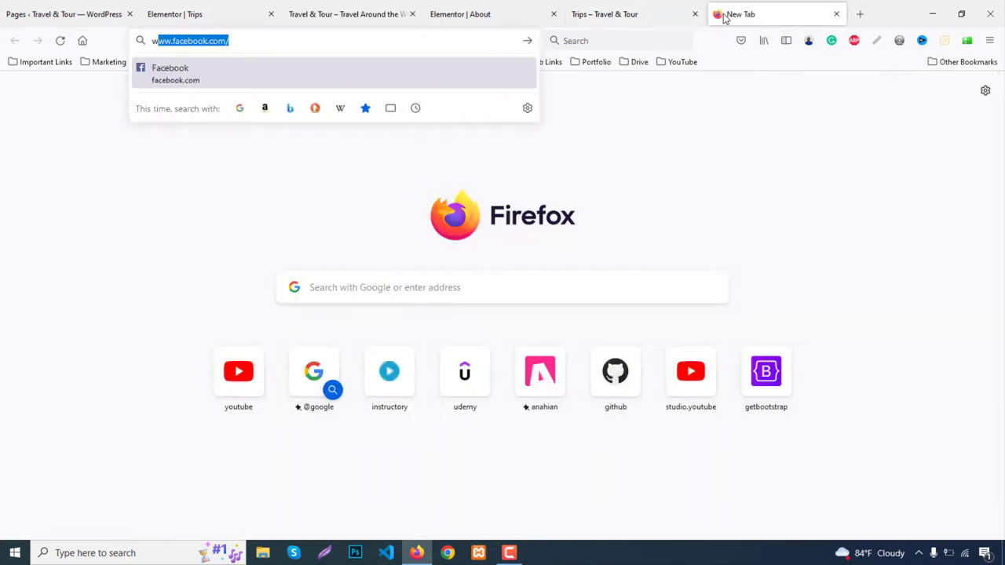
type("p tr")
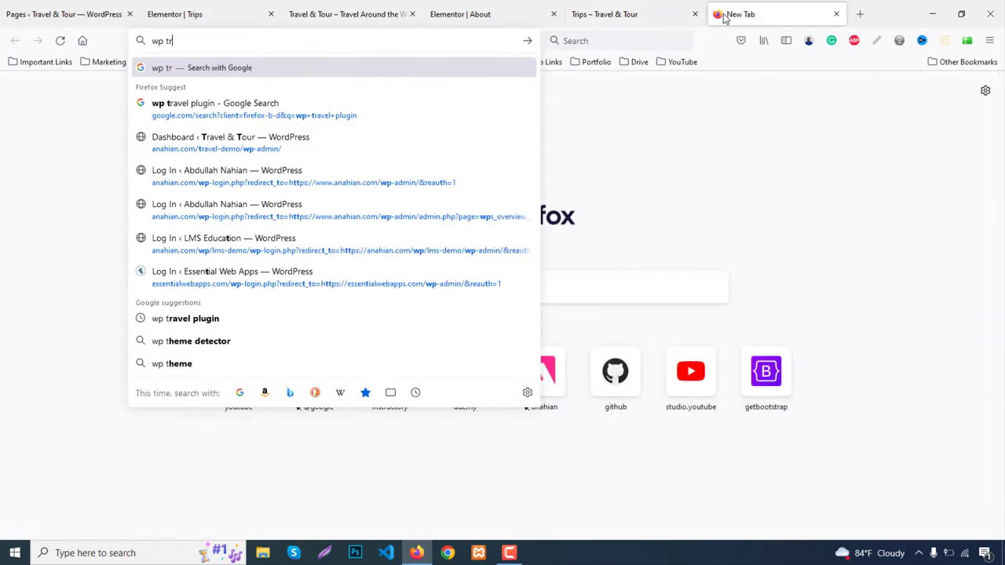
type("avel sh")
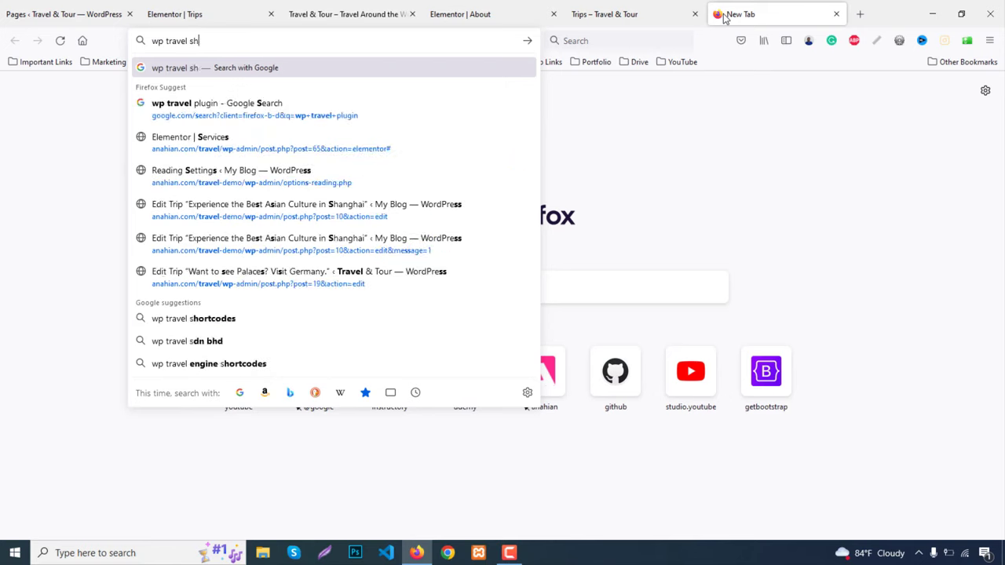
type("ortcode")
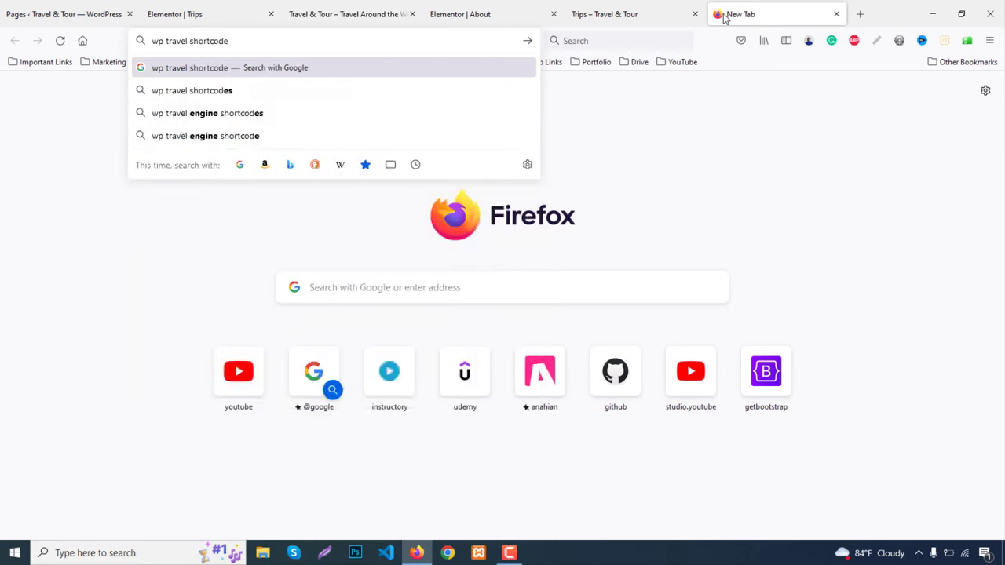
key("Return")
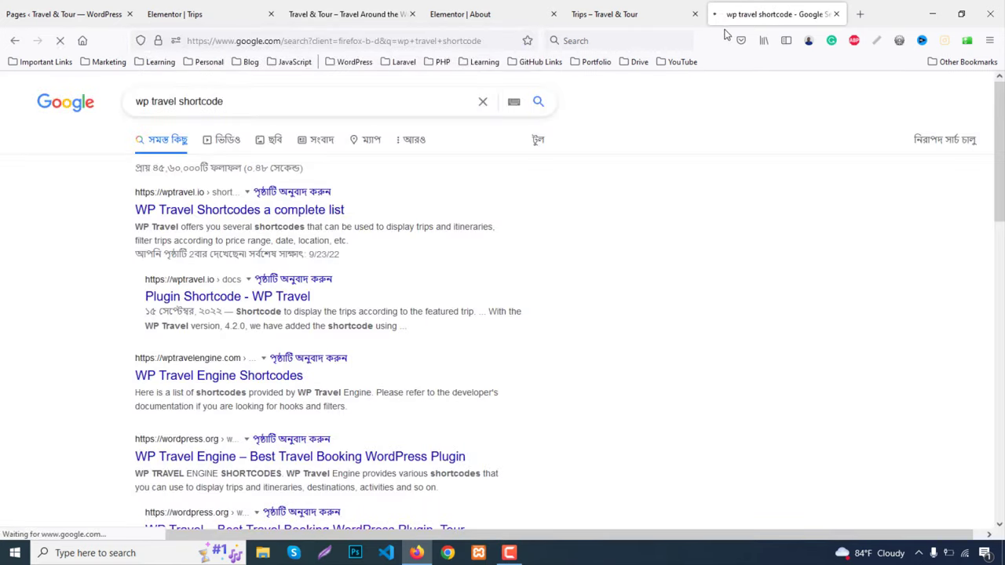
left_click(211, 218)
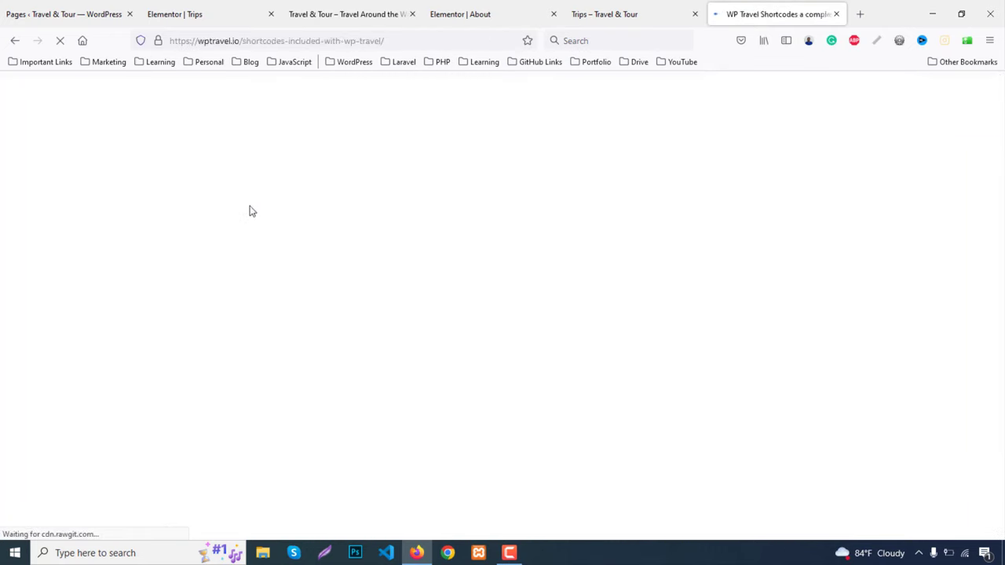
Find the [WP_TRAVEL_ITINERARIES limit=1] example in the docs and select its text
left_click(615, 7)
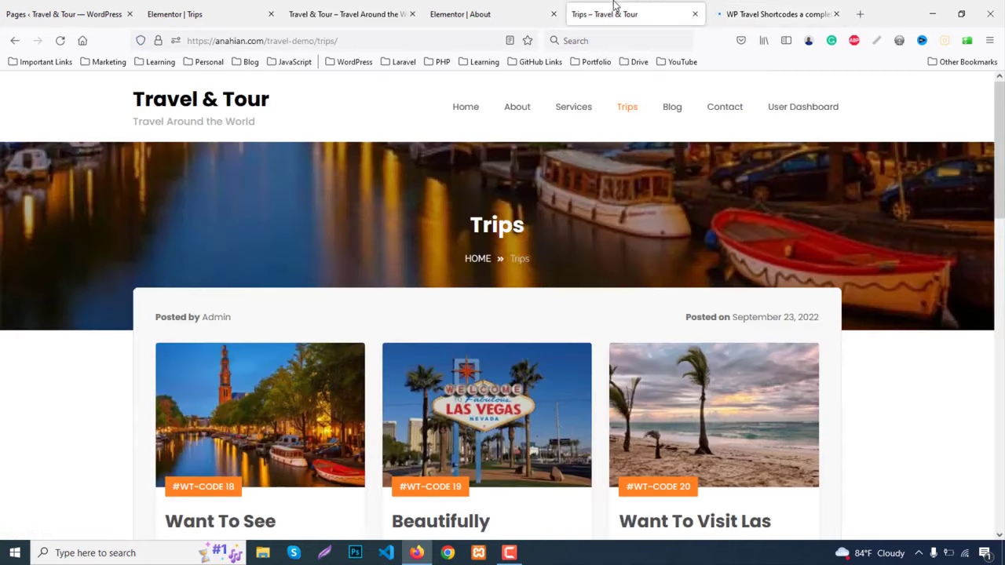
scroll(879, 298, "down", 2)
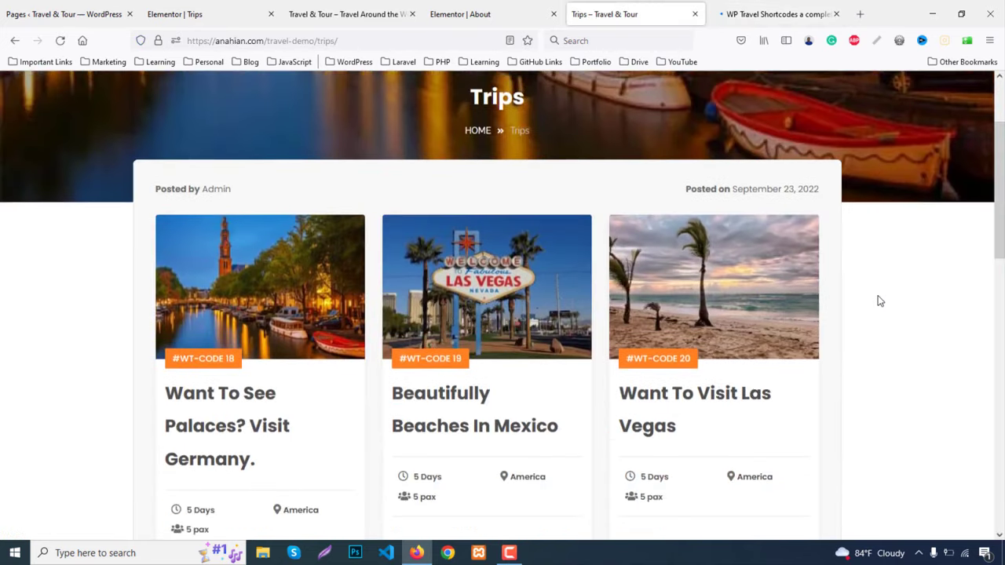
left_click(794, 8)
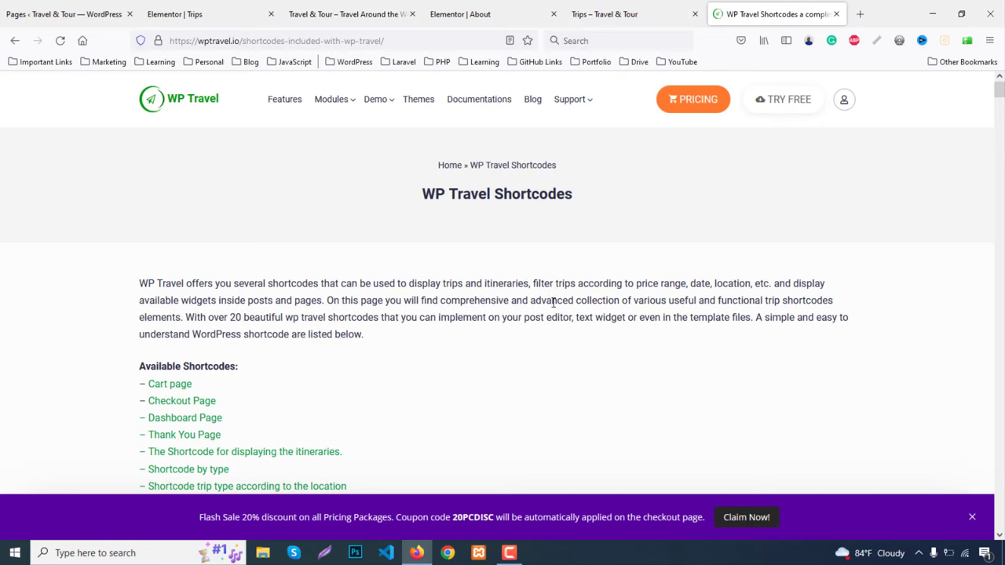
scroll(553, 302, "down", 2)
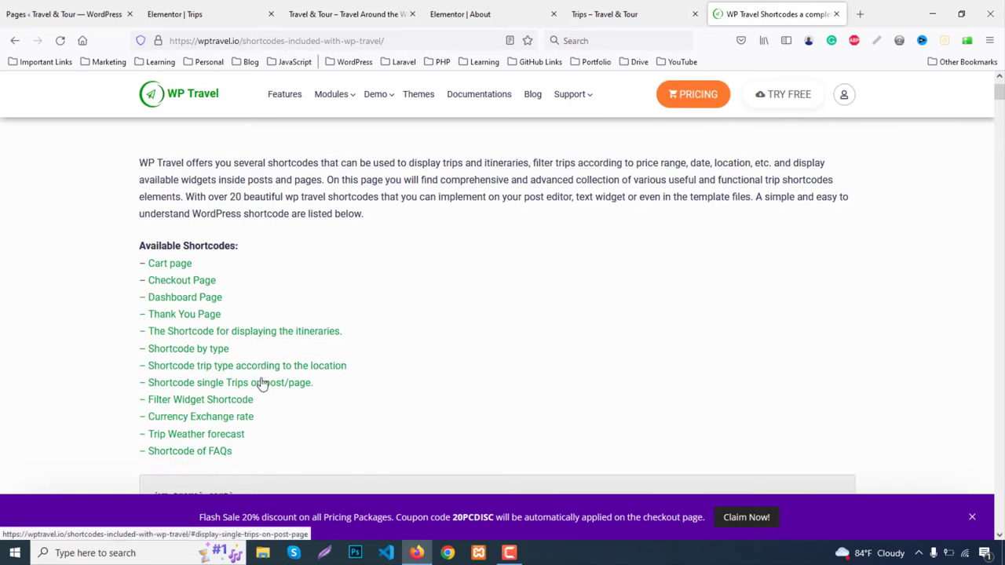
scroll(261, 383, "down", 1)
scroll(263, 384, "down", 1)
scroll(263, 383, "down", 6)
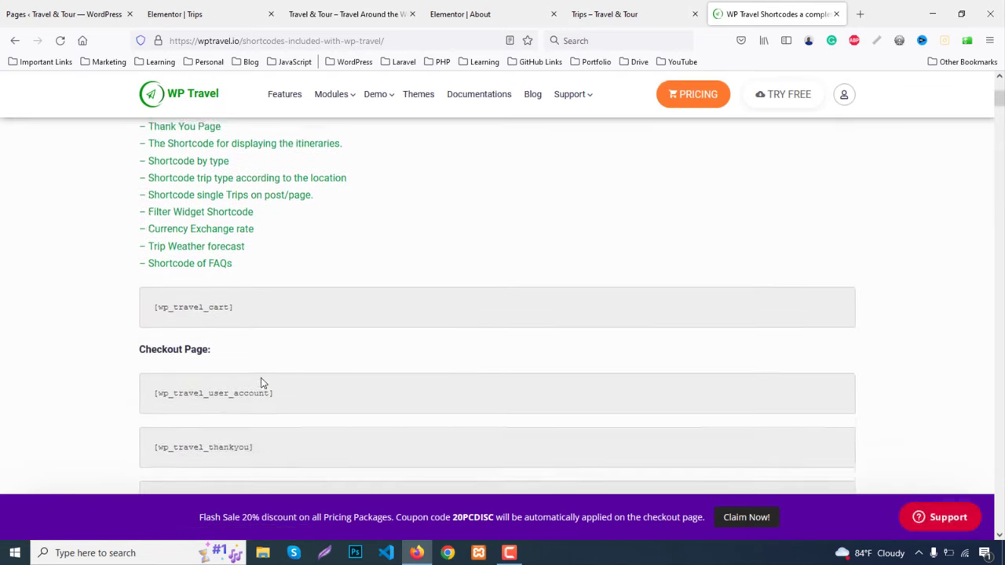
scroll(263, 383, "down", 5)
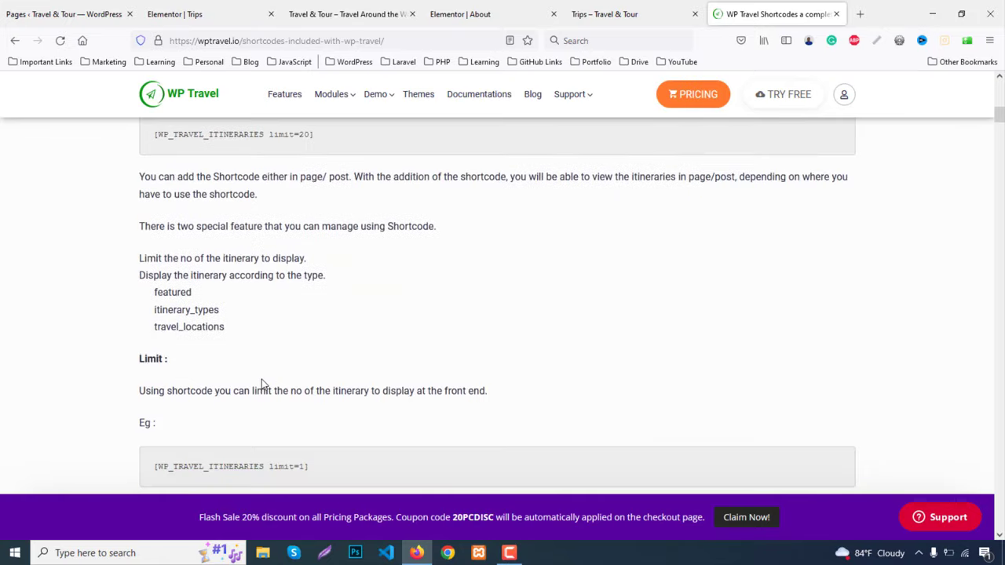
scroll(263, 381, "down", 2)
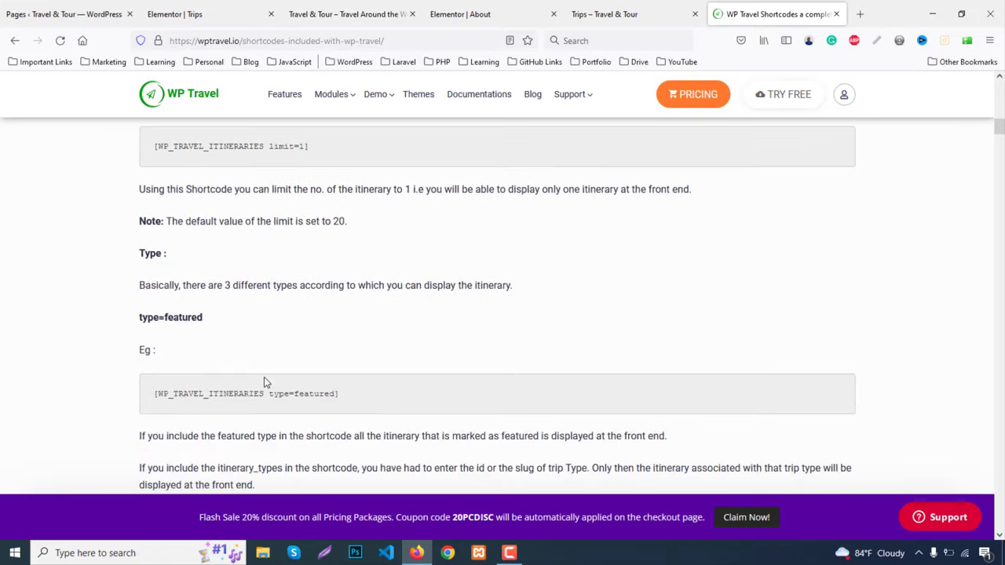
scroll(264, 381, "down", 3)
scroll(265, 382, "down", 5)
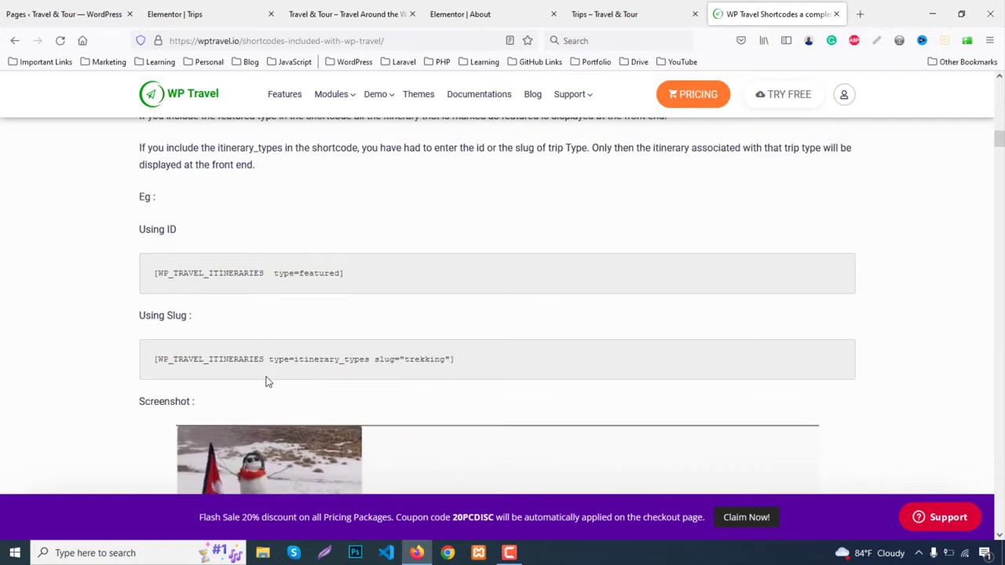
scroll(268, 380, "down", 1)
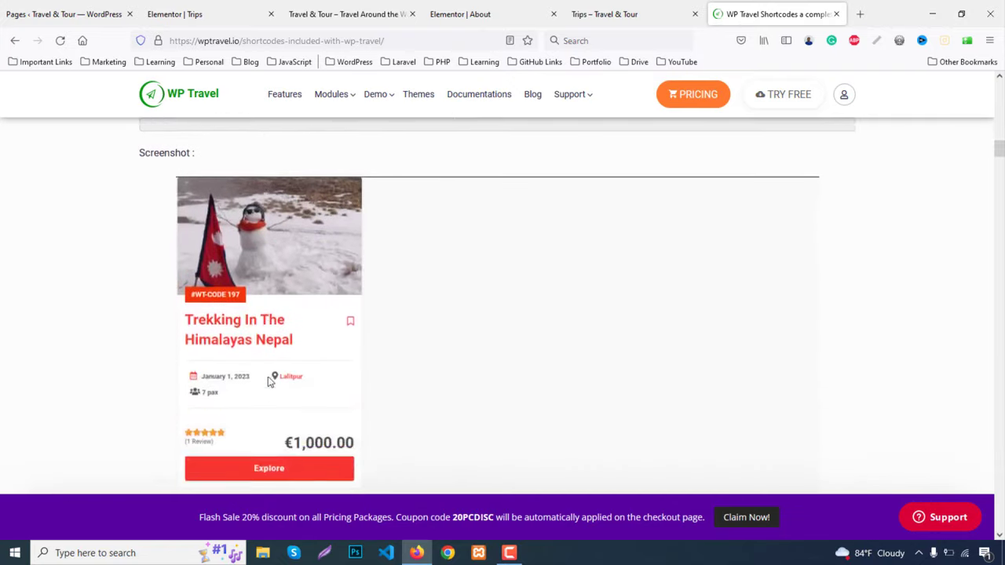
scroll(267, 380, "up", 2)
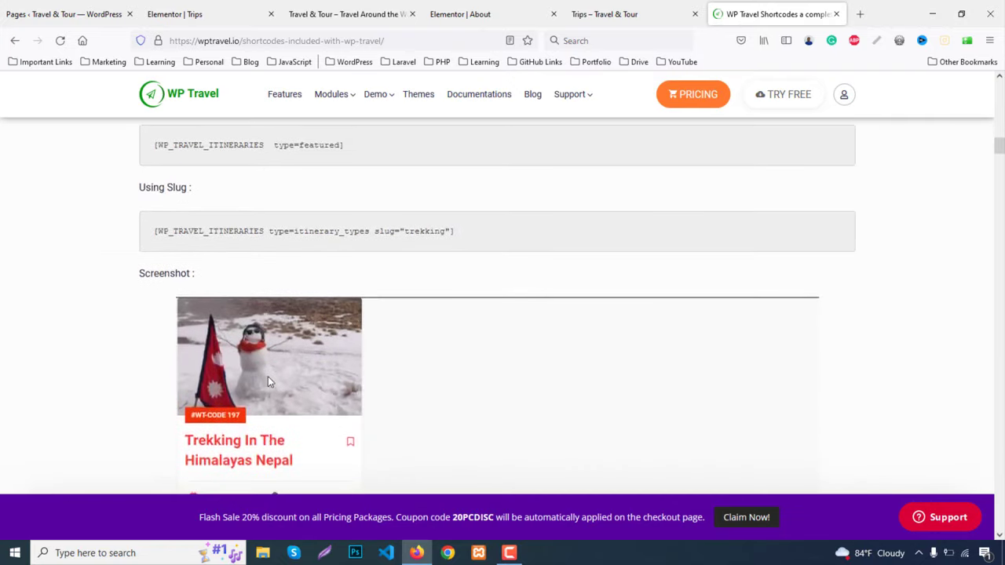
scroll(267, 382, "up", 3)
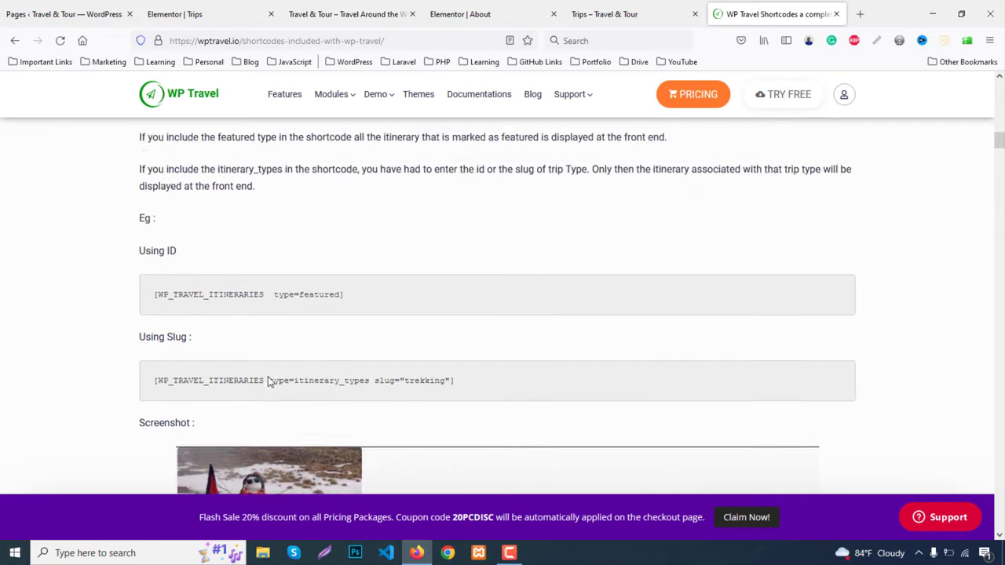
scroll(268, 381, "up", 6)
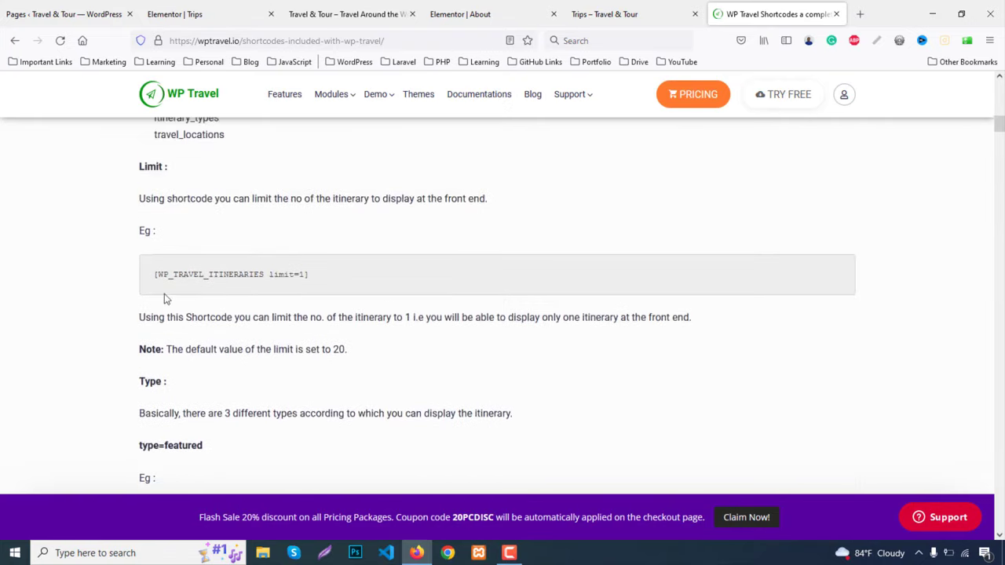
scroll(164, 302, "up", 2)
scroll(167, 306, "down", 2)
left_click_drag(149, 282, 343, 274)
key("ctrl+c")
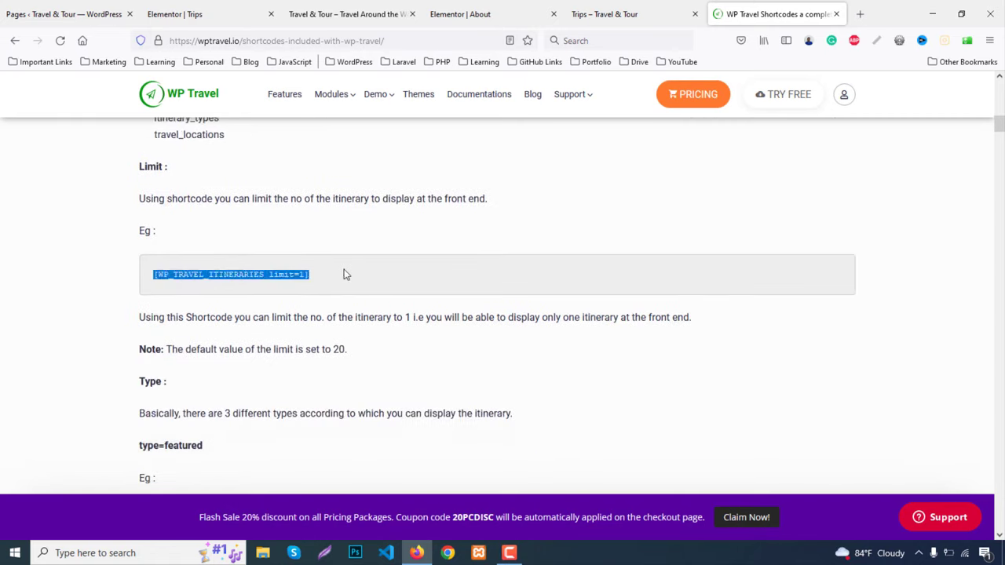
Add a one-column section below the Trips banner, unlink its padding and set top to 80 px
left_click(226, 9)
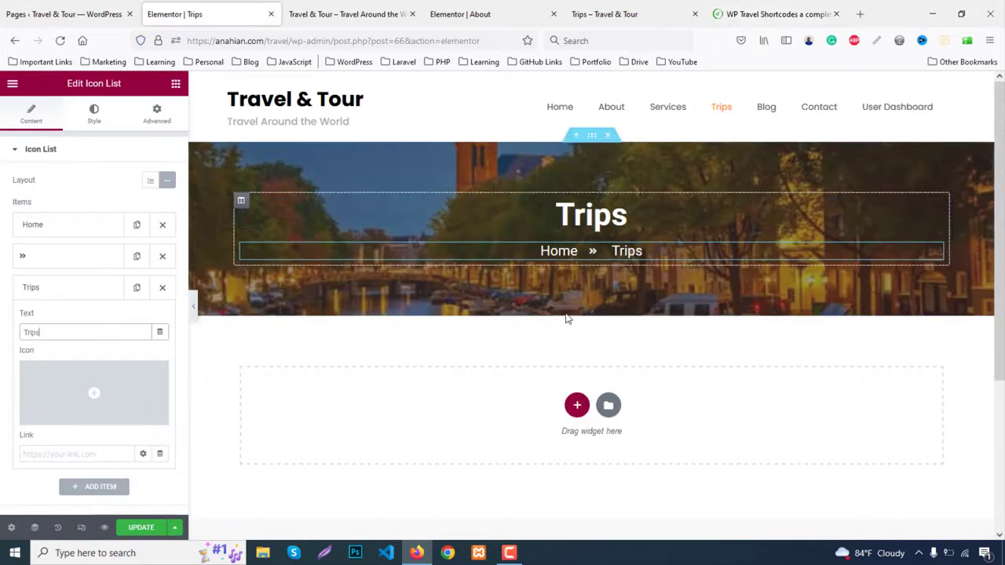
scroll(433, 307, "down", 2)
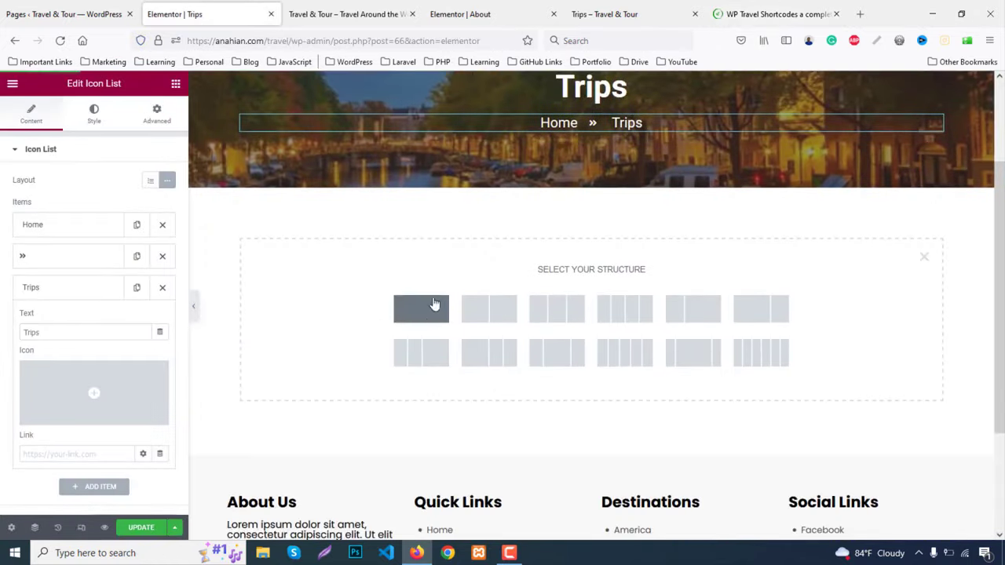
left_click(430, 315)
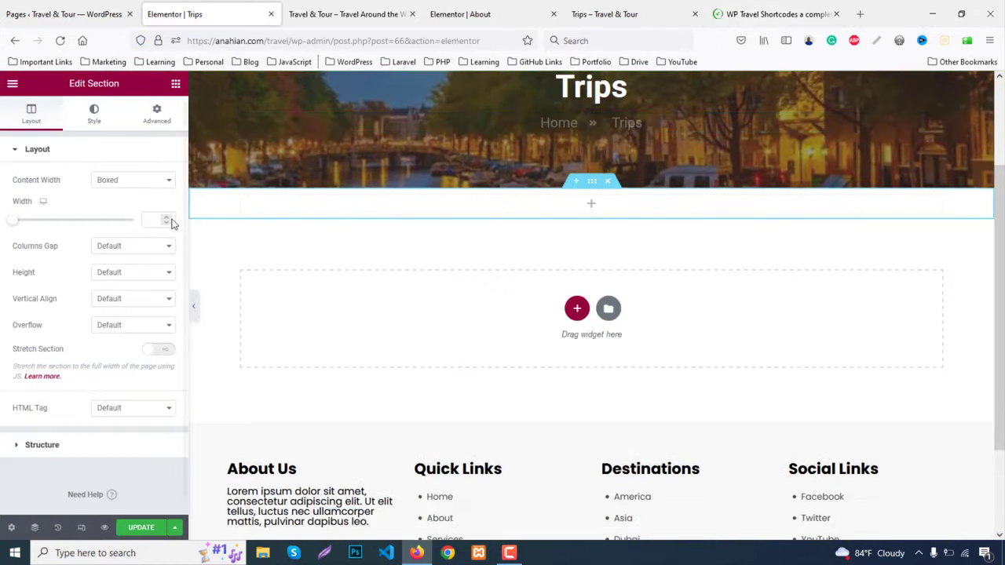
left_click(154, 118)
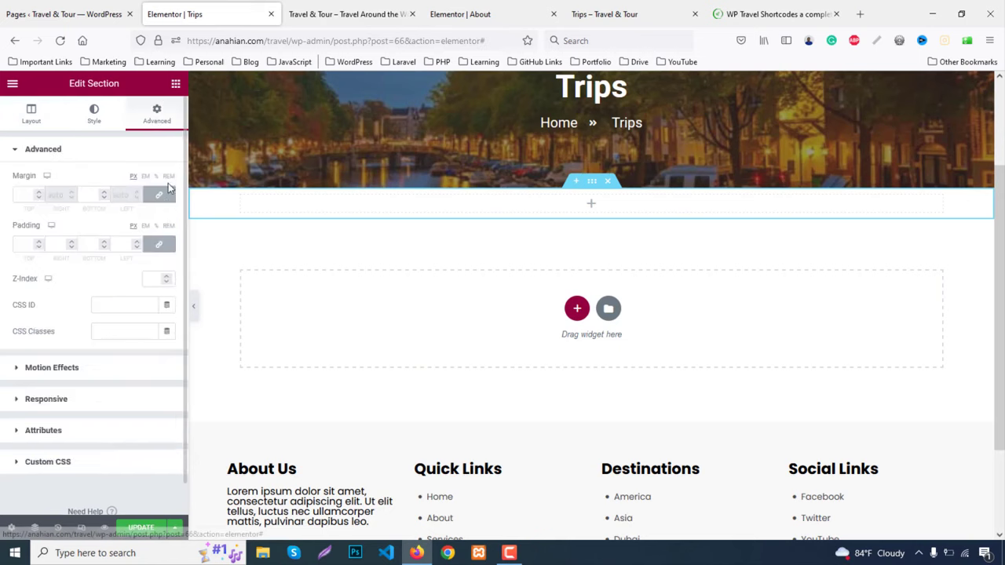
left_click(159, 244)
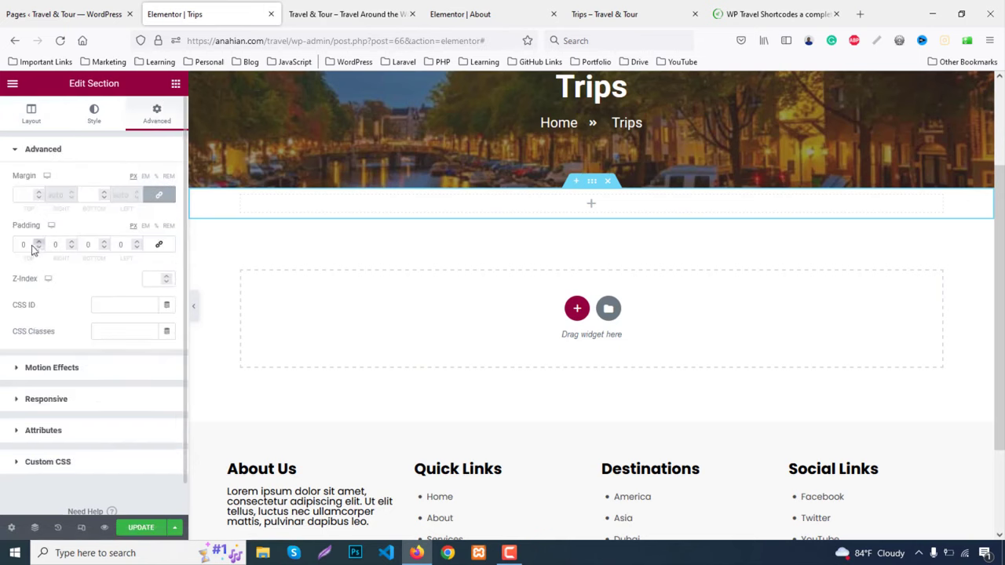
type("80")
left_click(86, 244)
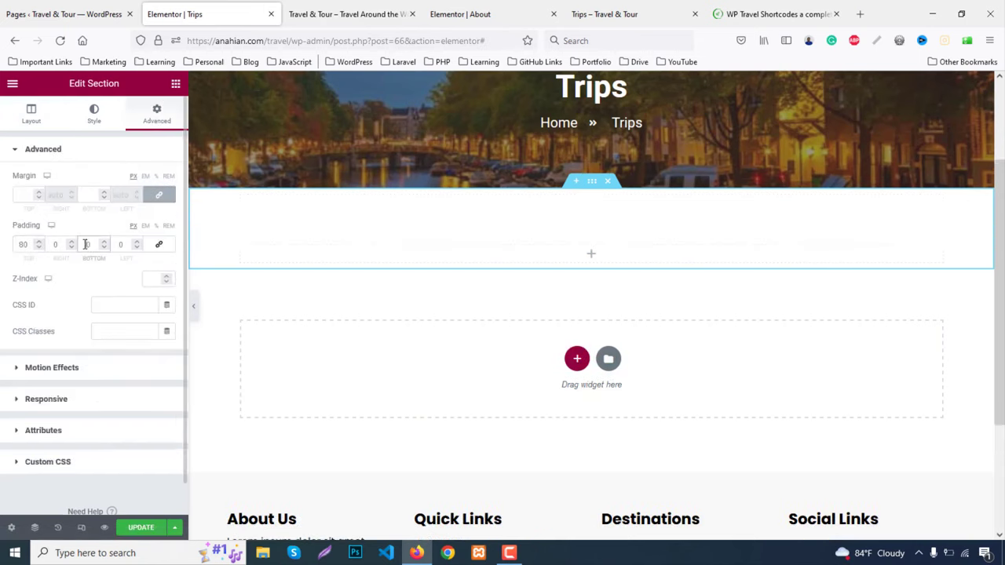
Set the section's bottom padding to 80 px and drop a Shortcode widget into it
type("80")
left_click(176, 84)
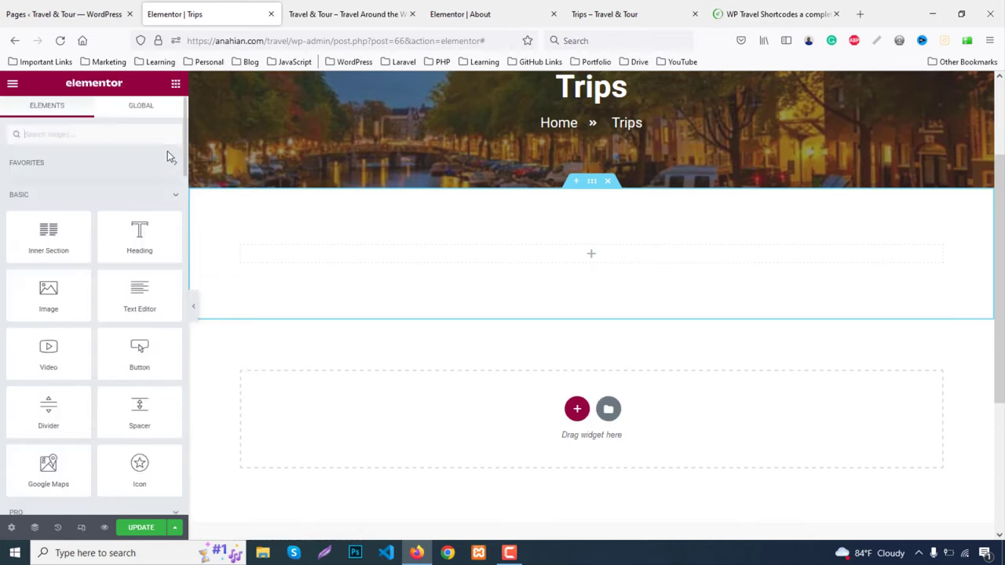
type("short")
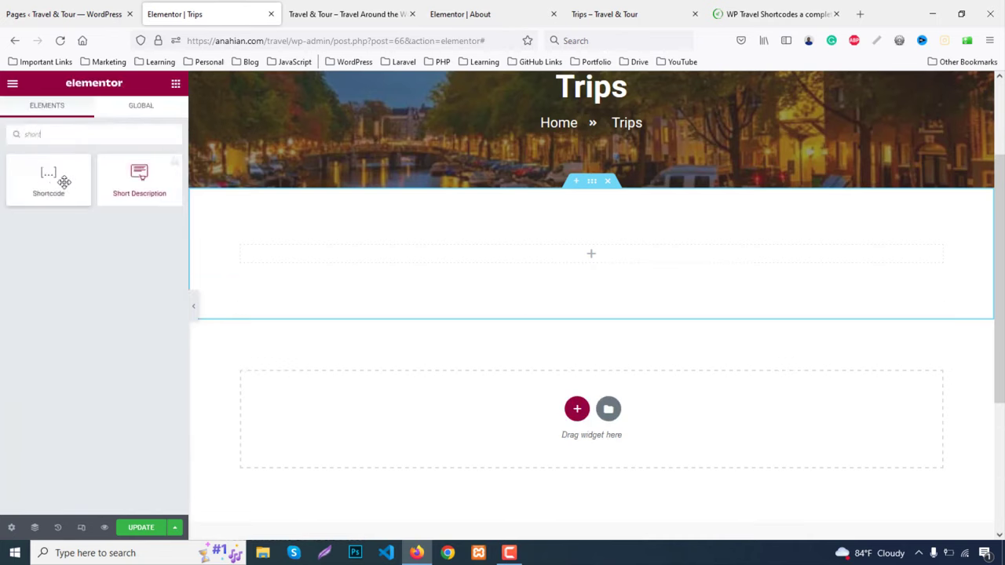
left_click_drag(65, 182, 554, 260)
Enter the shortcode as [WP_TRAVEL_ITINERARIES] without limit=1 and update the page
left_click(118, 231)
key("ctrl+v")
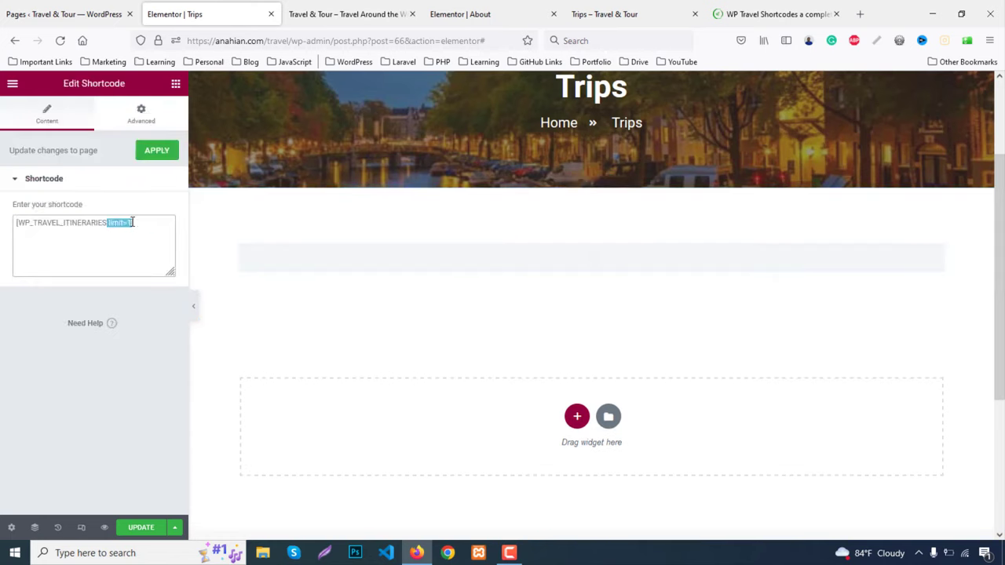
key("BackSpace")
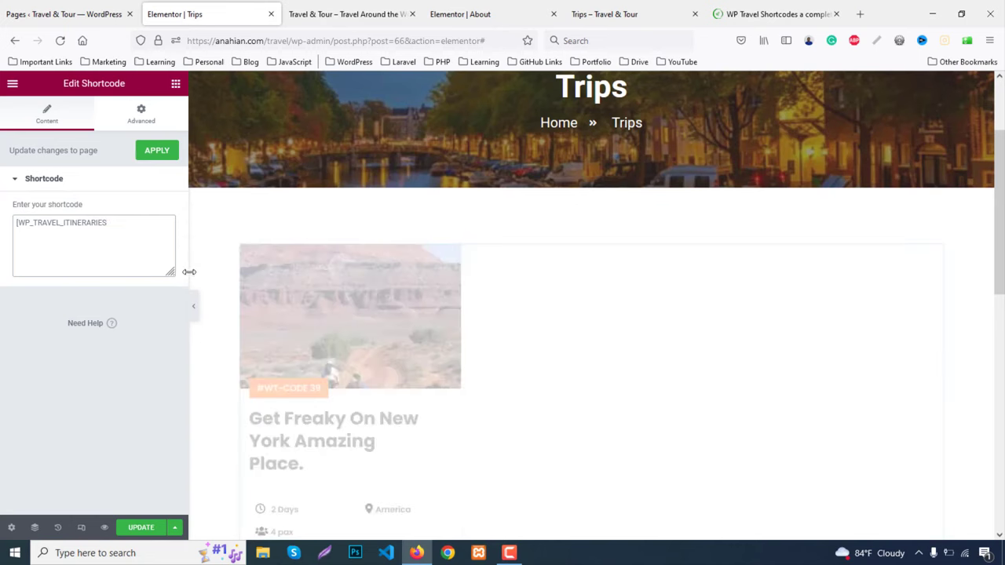
type("]")
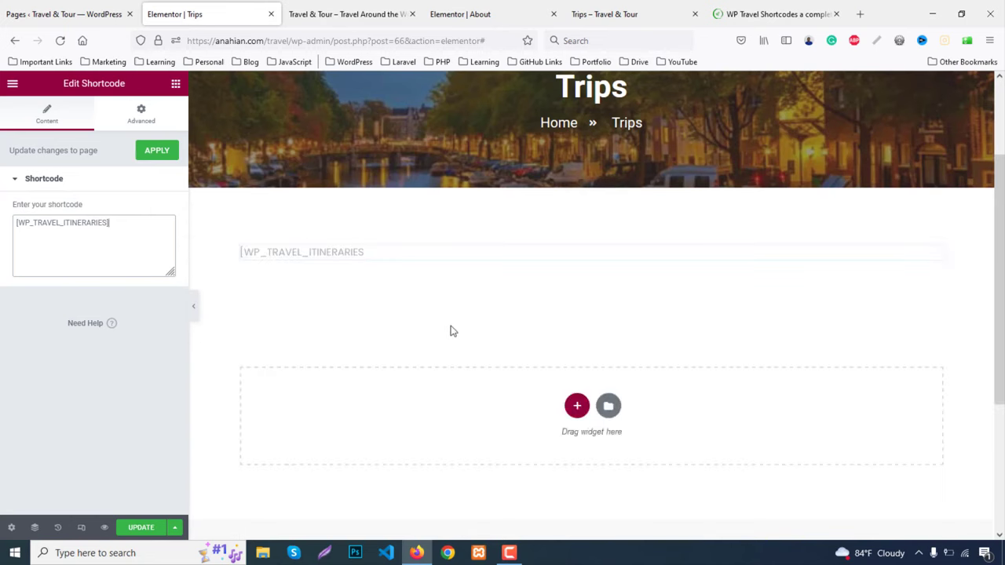
scroll(772, 344, "down", 3)
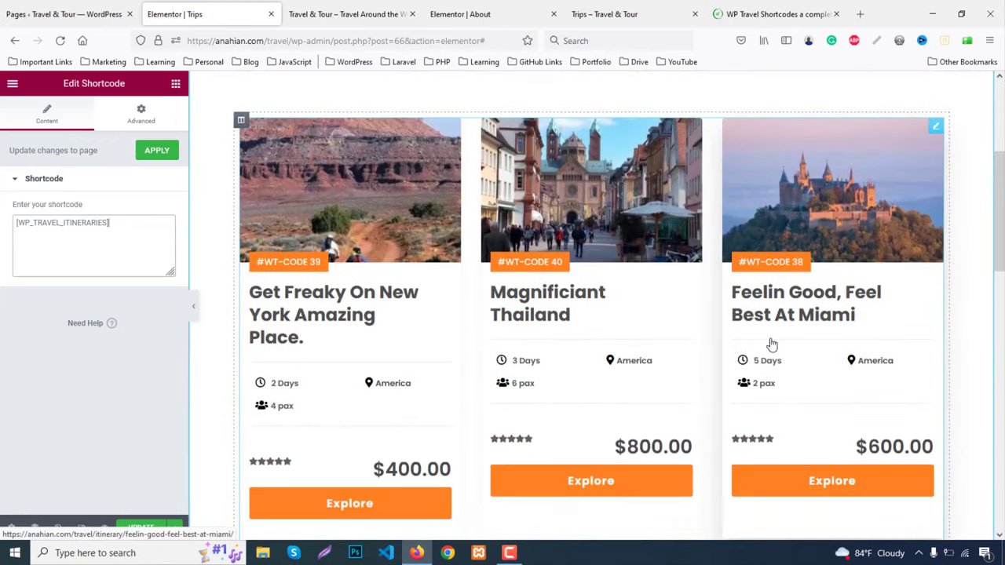
scroll(771, 344, "down", 6)
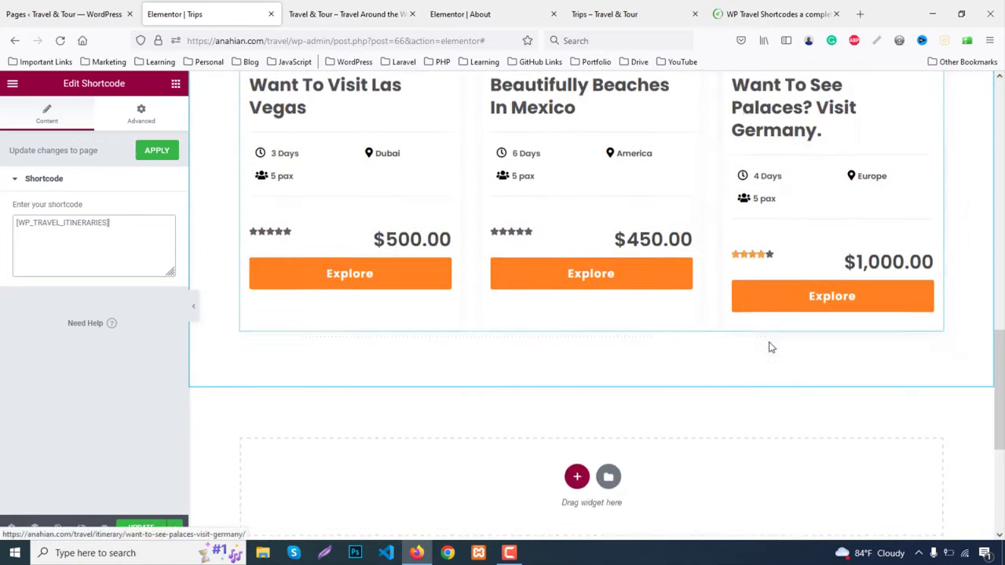
scroll(769, 346, "down", 2)
scroll(770, 345, "up", 10)
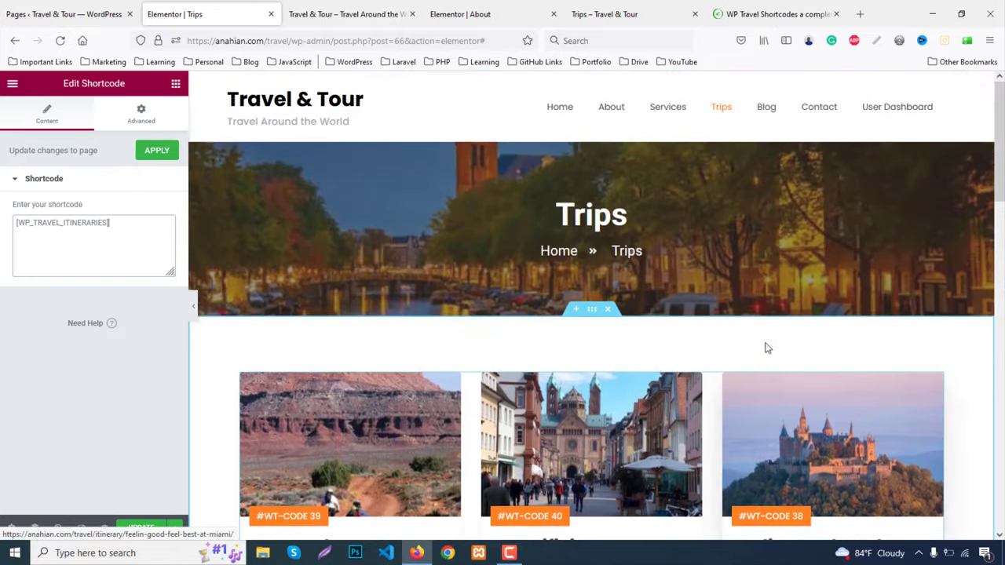
left_click(140, 528)
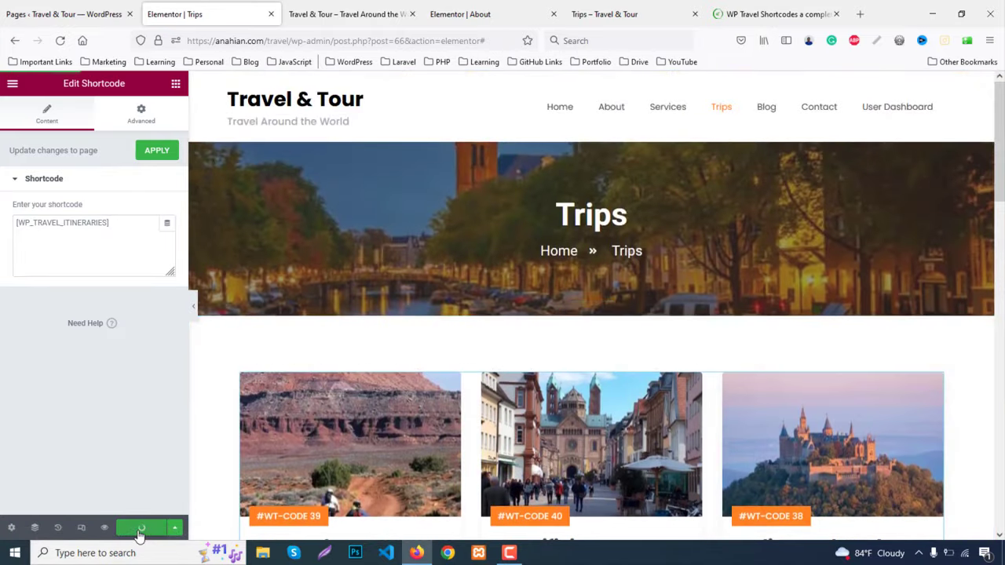
Open the live Trips page and scroll through its trip cards
left_click(340, 6)
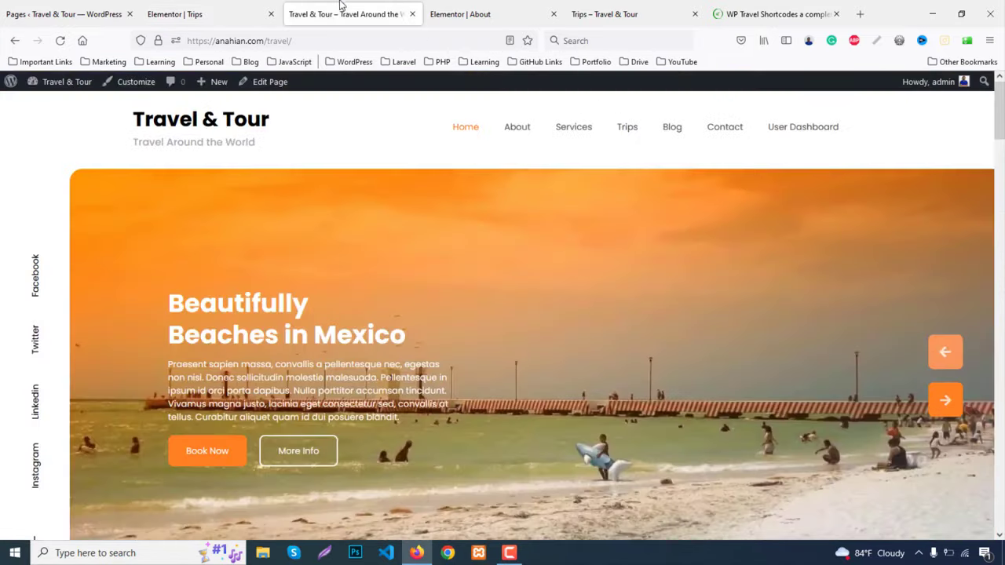
left_click(627, 129)
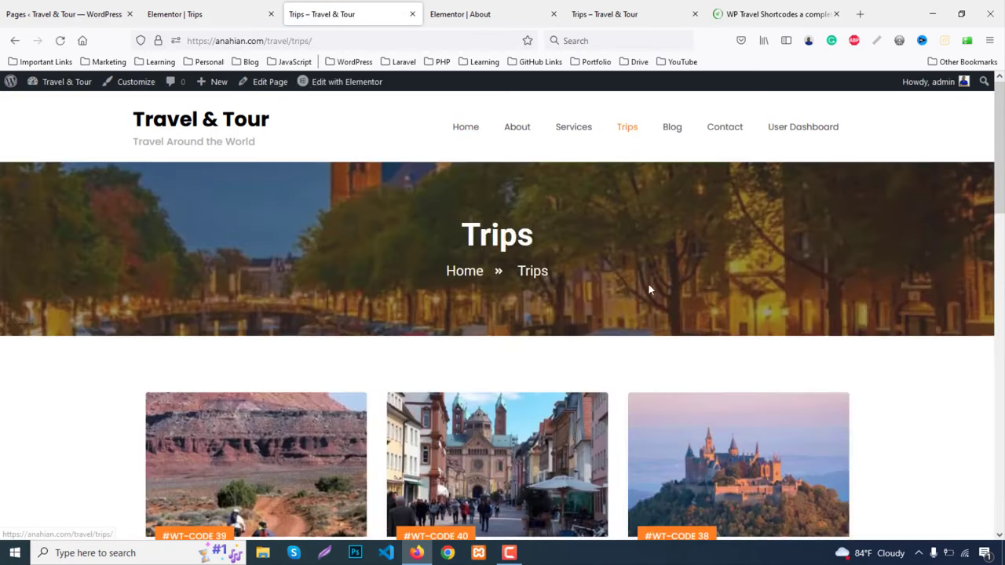
scroll(648, 287, "down", 4)
scroll(650, 295, "down", 6)
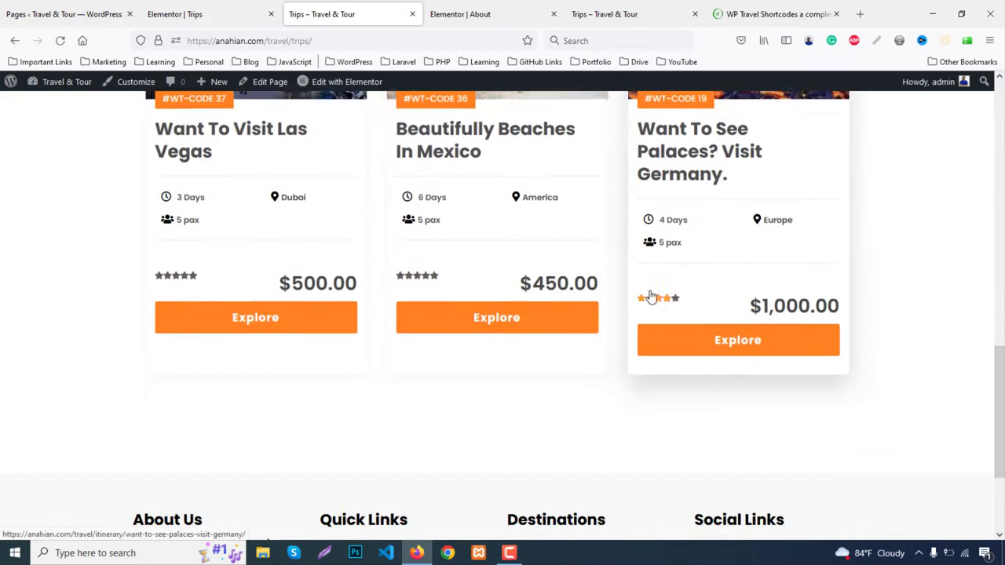
scroll(649, 295, "up", 4)
scroll(649, 295, "up", 6)
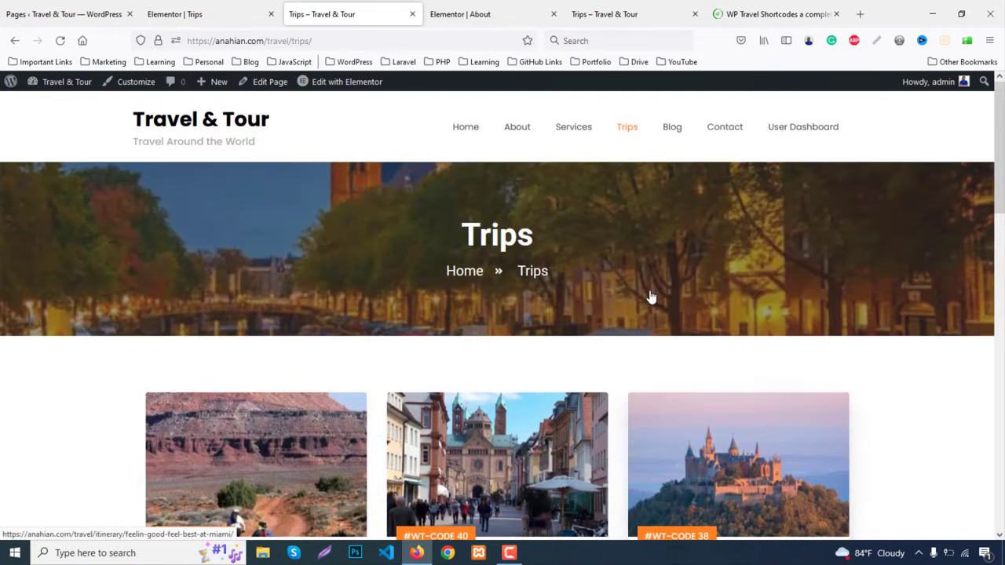
scroll(649, 299, "down", 1)
scroll(649, 299, "down", 8)
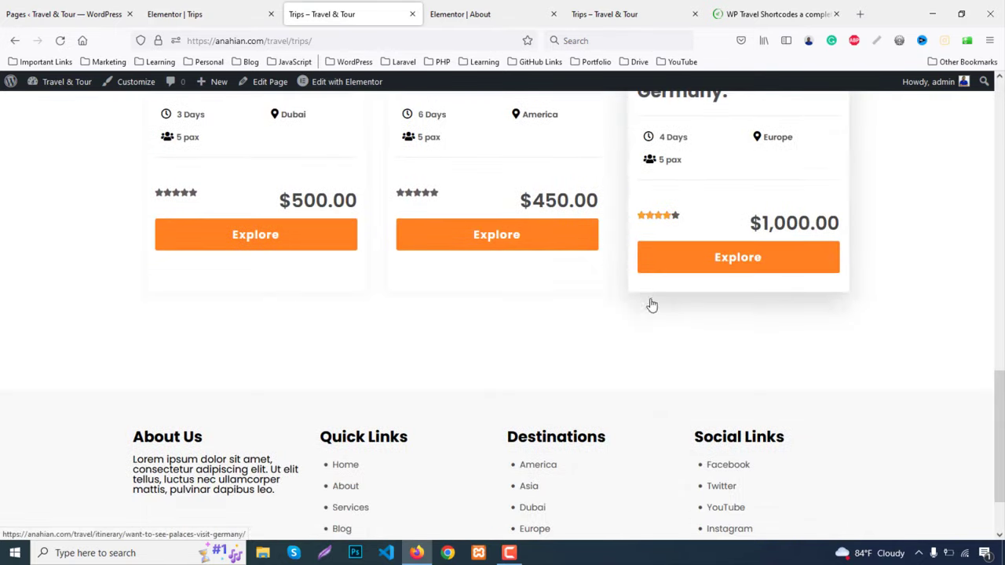
scroll(651, 303, "up", 4)
scroll(653, 304, "up", 8)
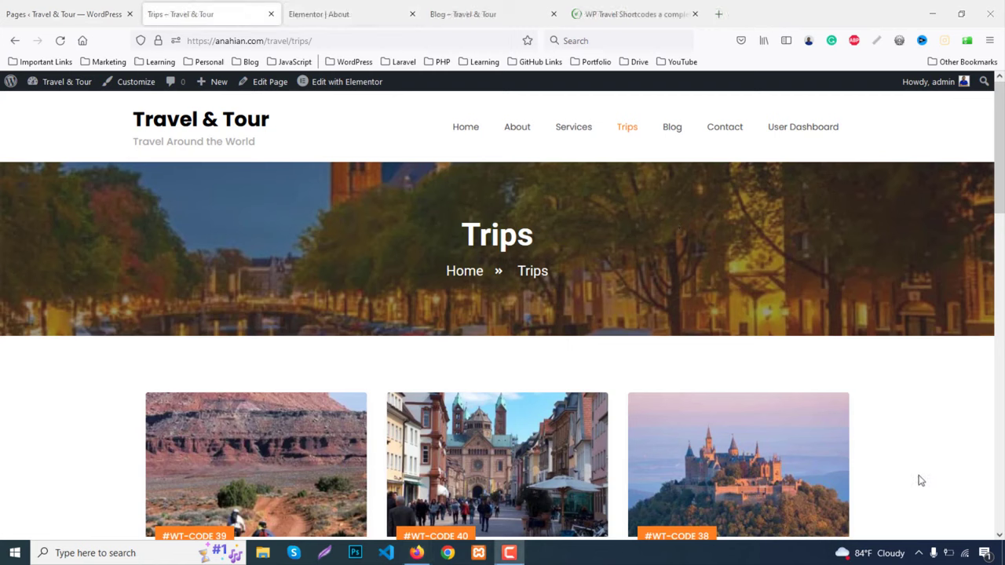
Browse the live Blog page, read one post in full, then return to the admin Pages list
left_click(487, 9)
scroll(756, 216, "down", 8)
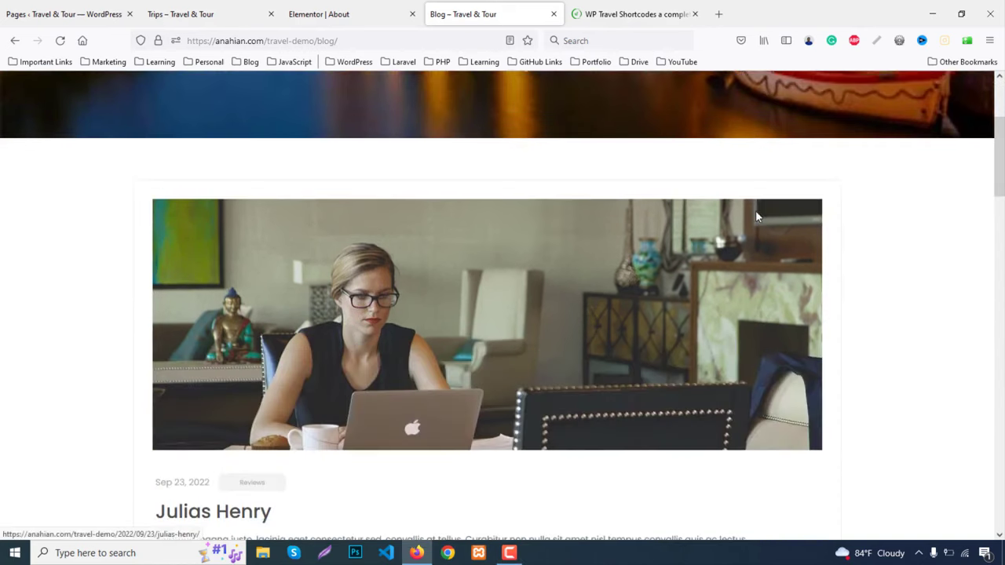
scroll(756, 217, "down", 8)
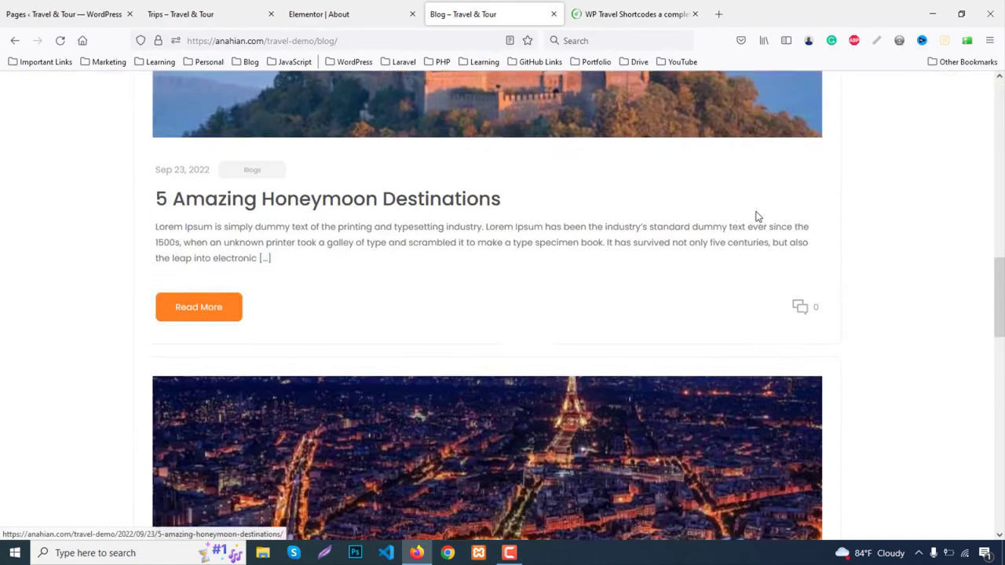
scroll(756, 216, "down", 10)
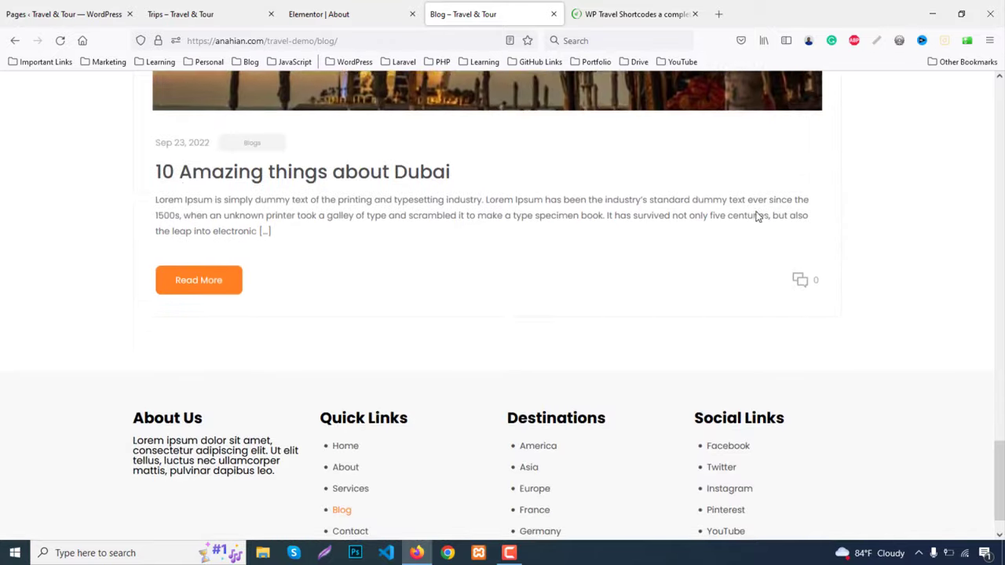
scroll(756, 216, "up", 7)
scroll(757, 216, "up", 15)
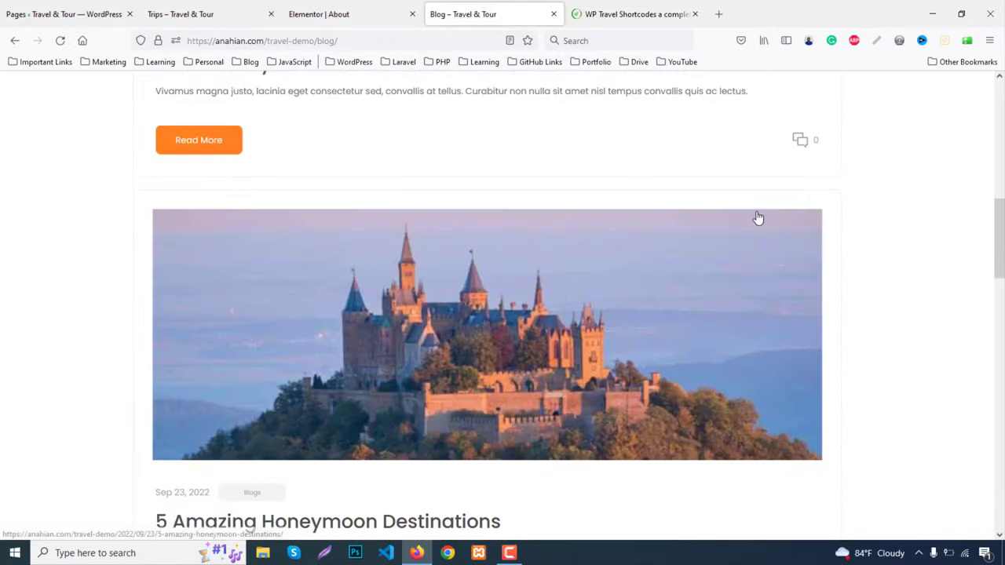
scroll(246, 330, "down", 6)
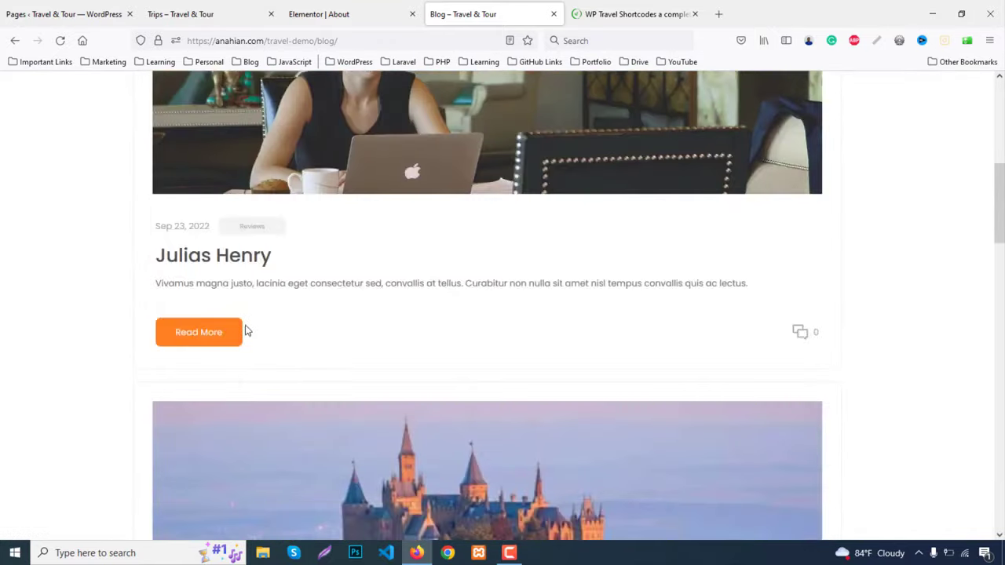
left_click(182, 343)
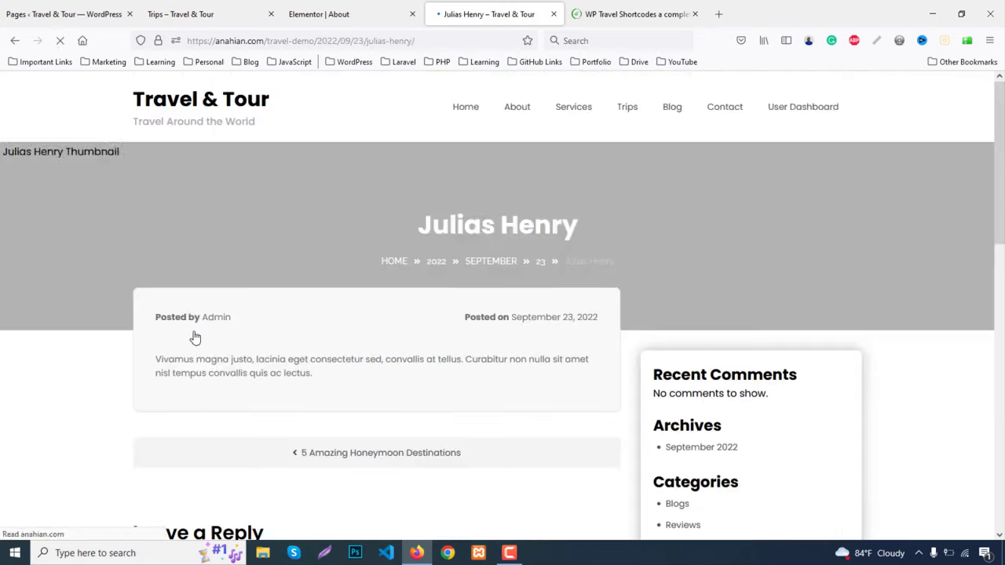
scroll(680, 289, "down", 4)
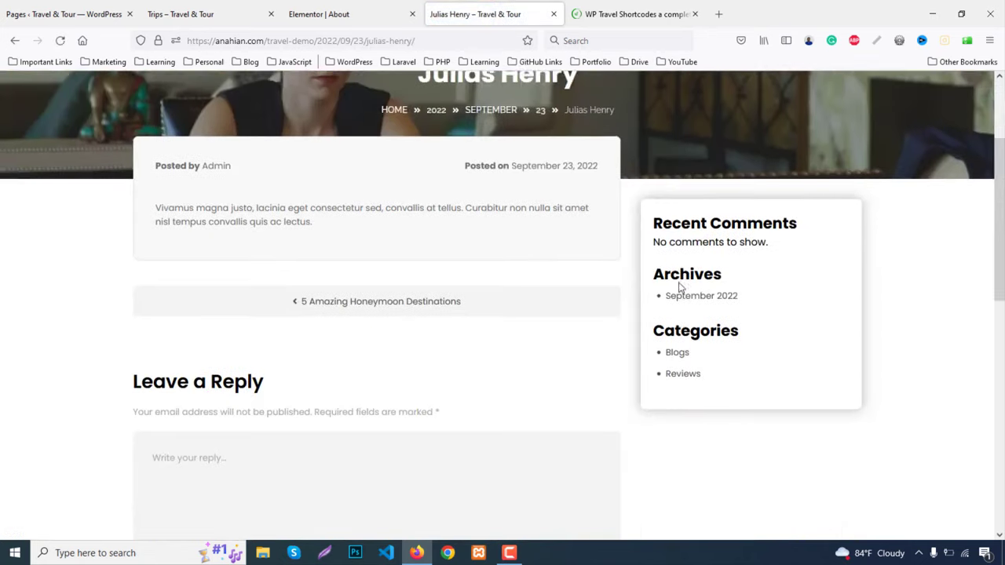
scroll(680, 285, "up", 3)
scroll(680, 285, "up", 1)
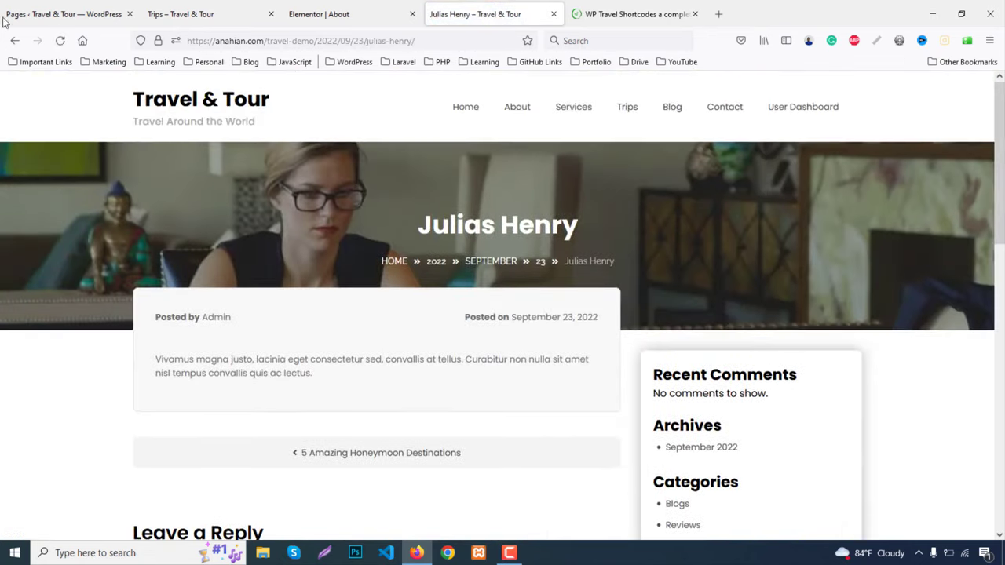
left_click(31, 10)
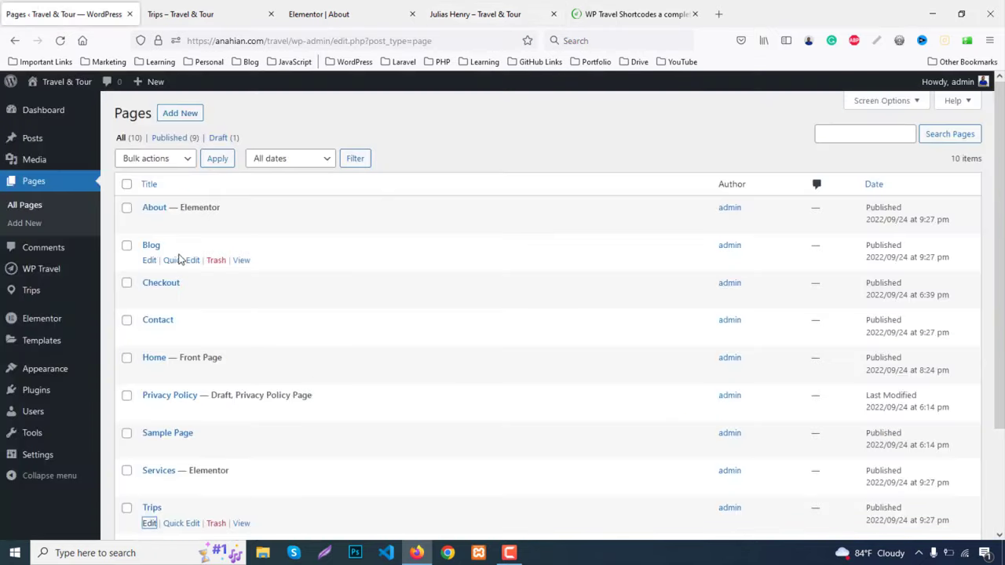
In Reading settings, set the Posts page to Blog and save
mouse_move(49, 463)
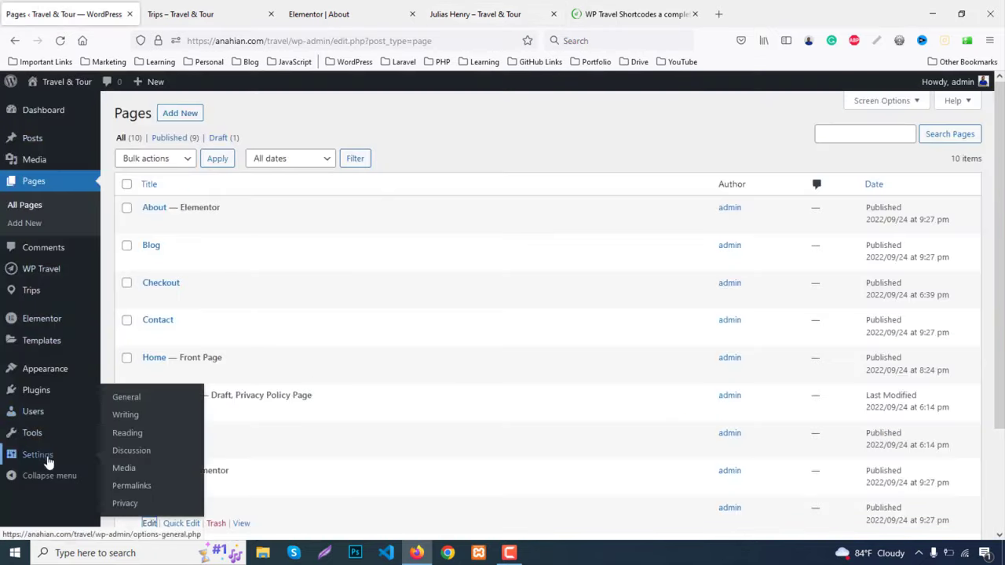
left_click(138, 434)
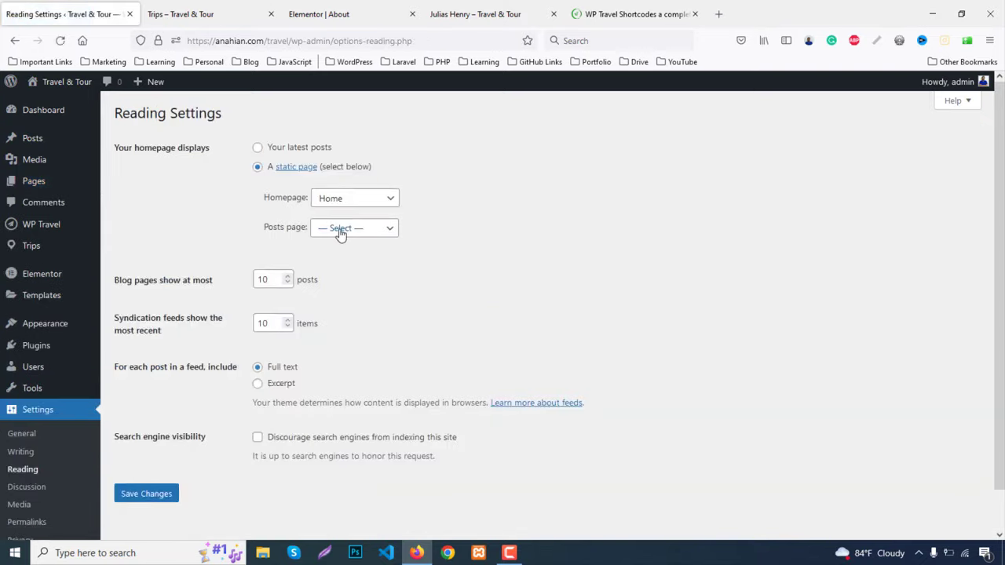
left_click(340, 232)
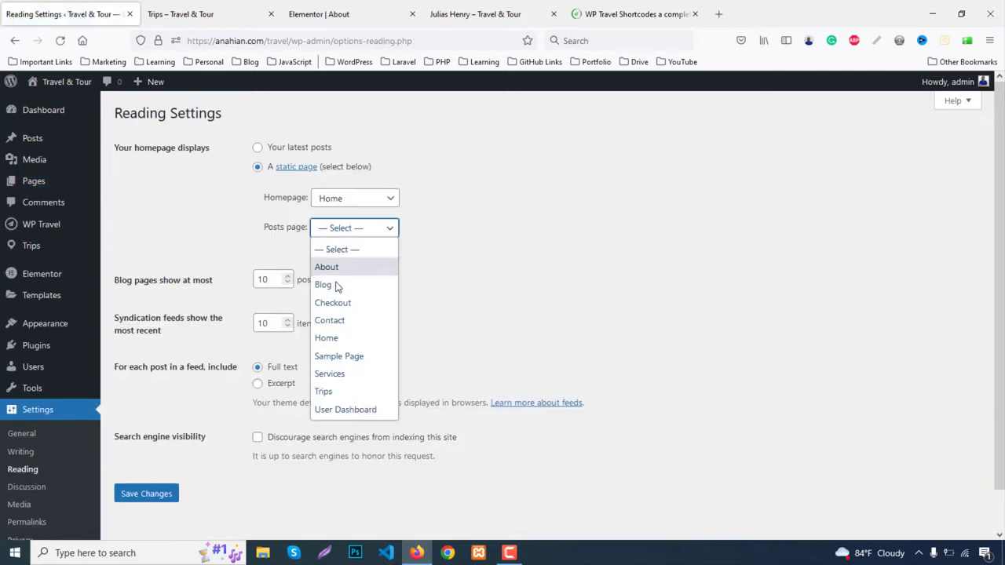
left_click(335, 286)
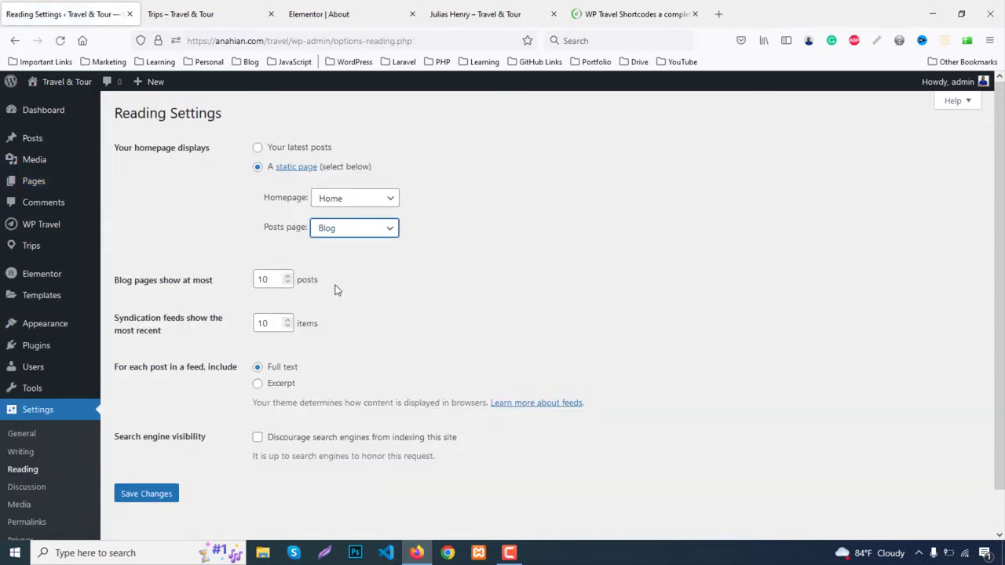
left_click(157, 494)
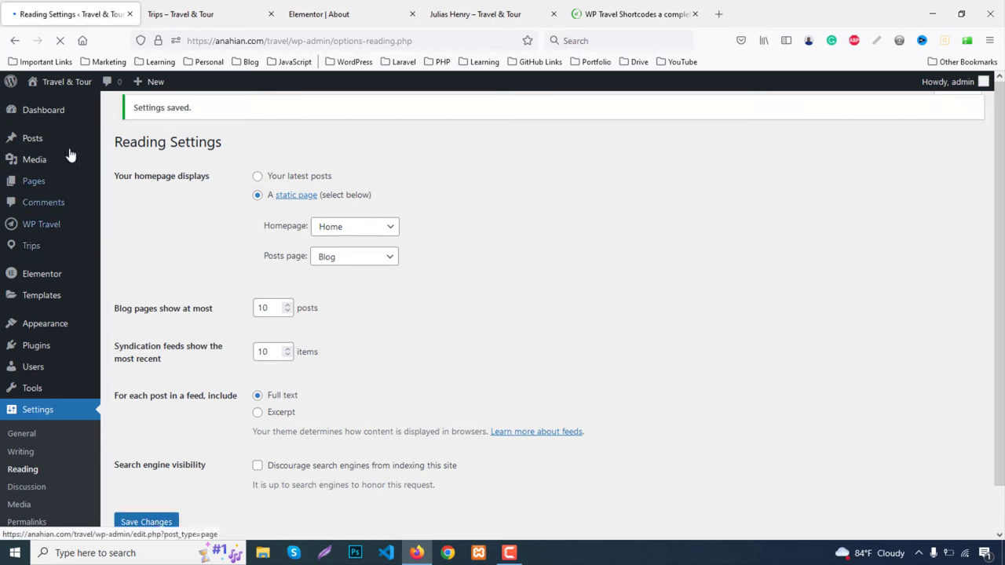
Open the admin Posts list and check the live Blog page now lists the posts
left_click(41, 142)
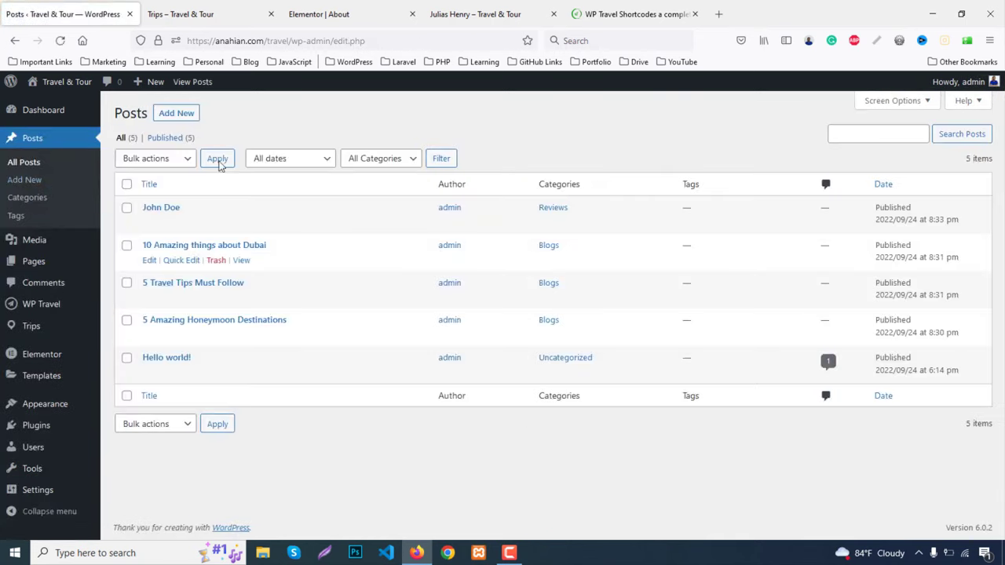
left_click(219, 8)
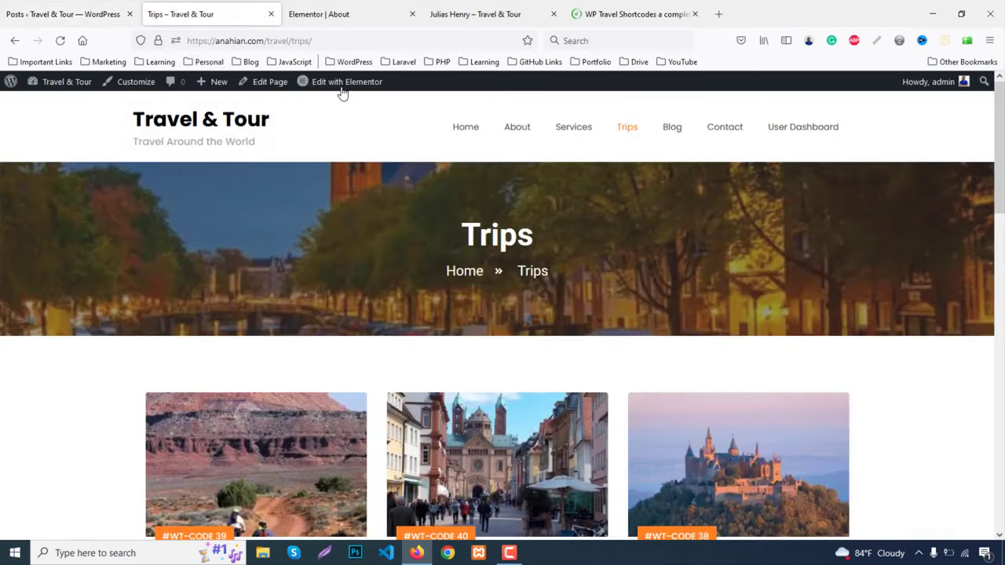
left_click(668, 134)
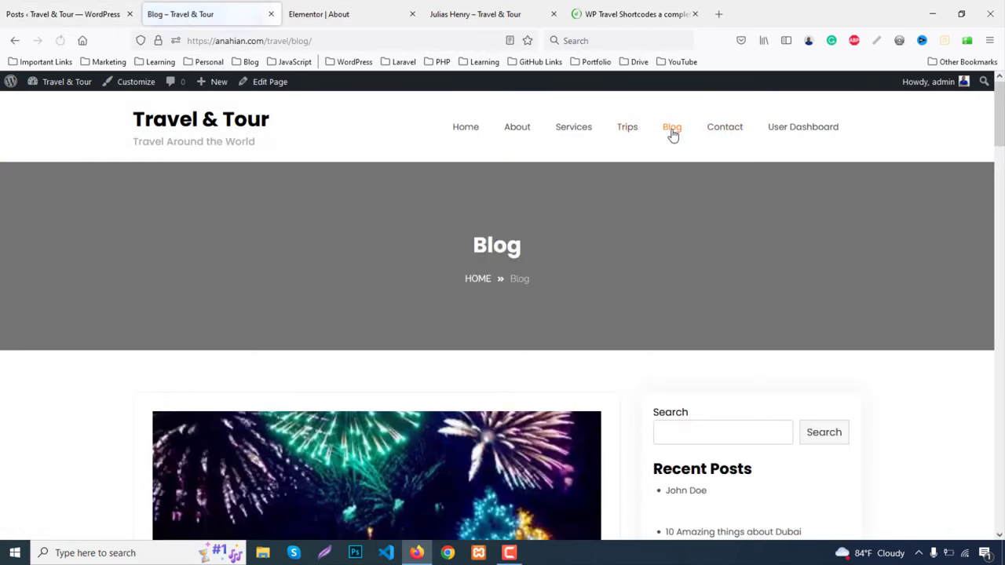
scroll(883, 310, "down", 5)
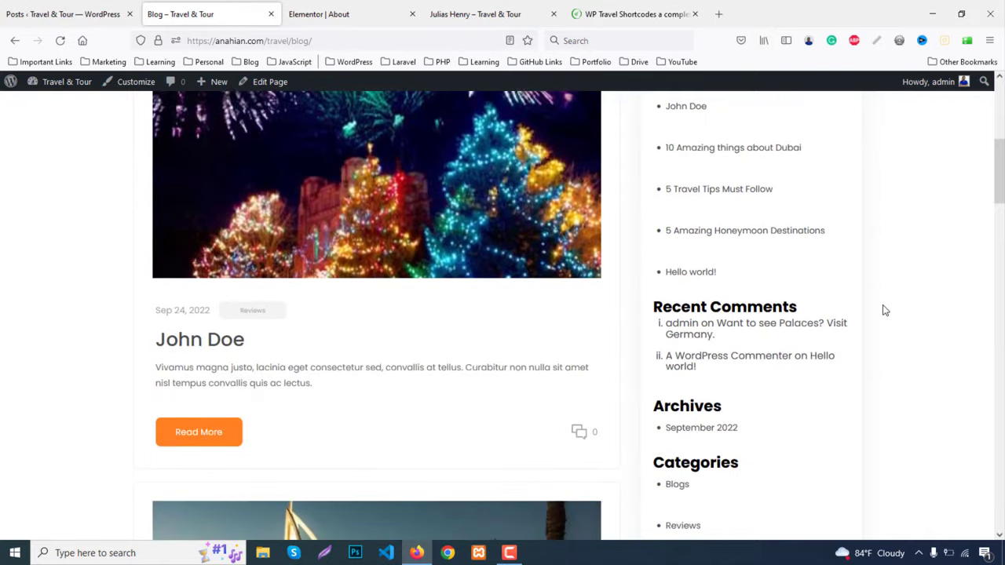
left_click(29, 7)
left_click(162, 4)
scroll(523, 310, "down", 6)
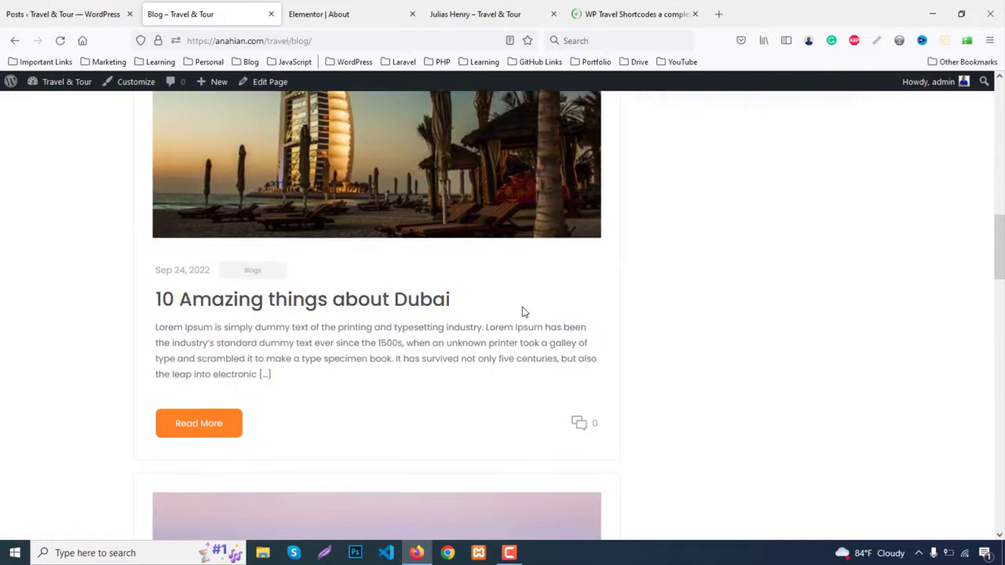
scroll(524, 312, "down", 13)
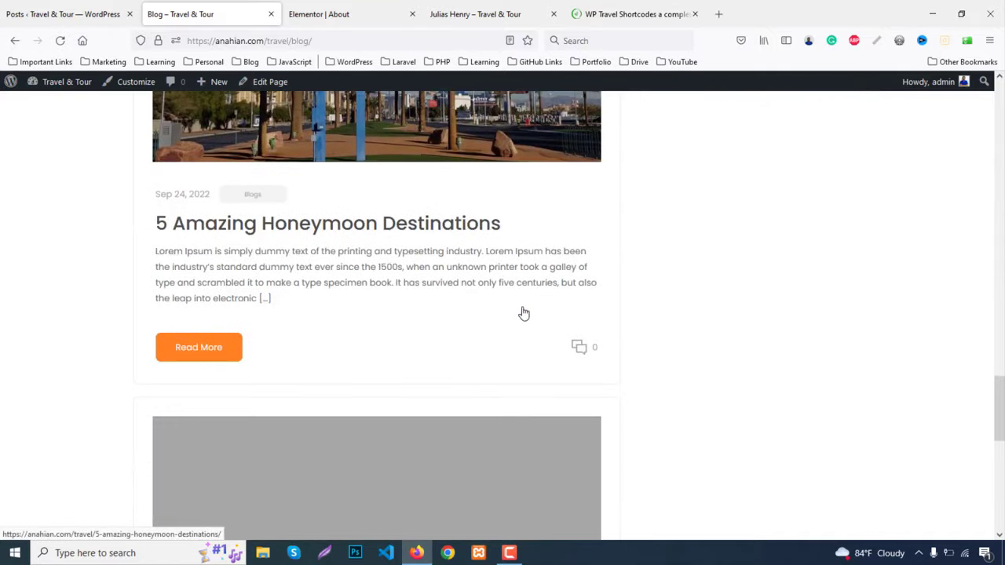
scroll(523, 311, "down", 4)
scroll(523, 312, "up", 20)
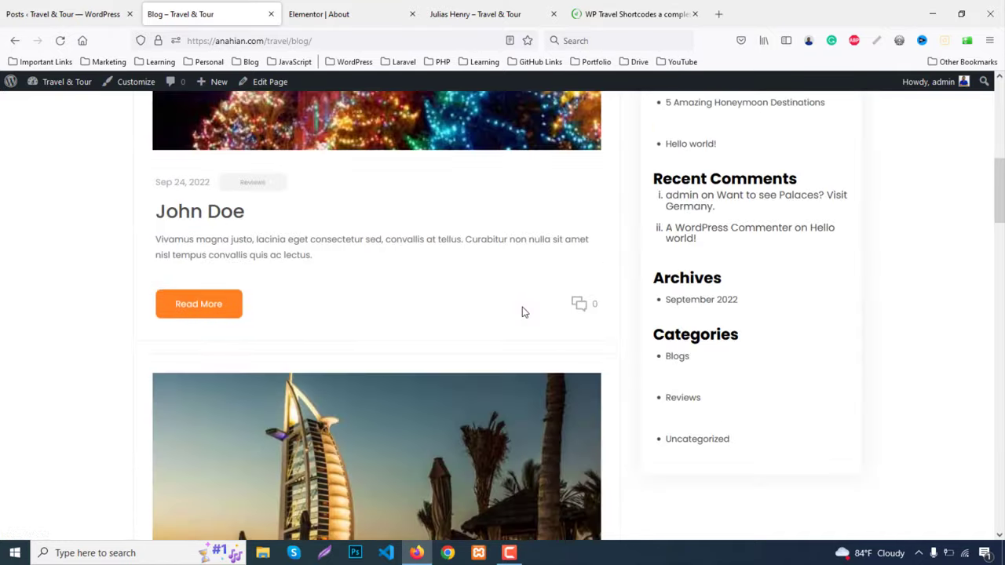
scroll(522, 310, "up", 7)
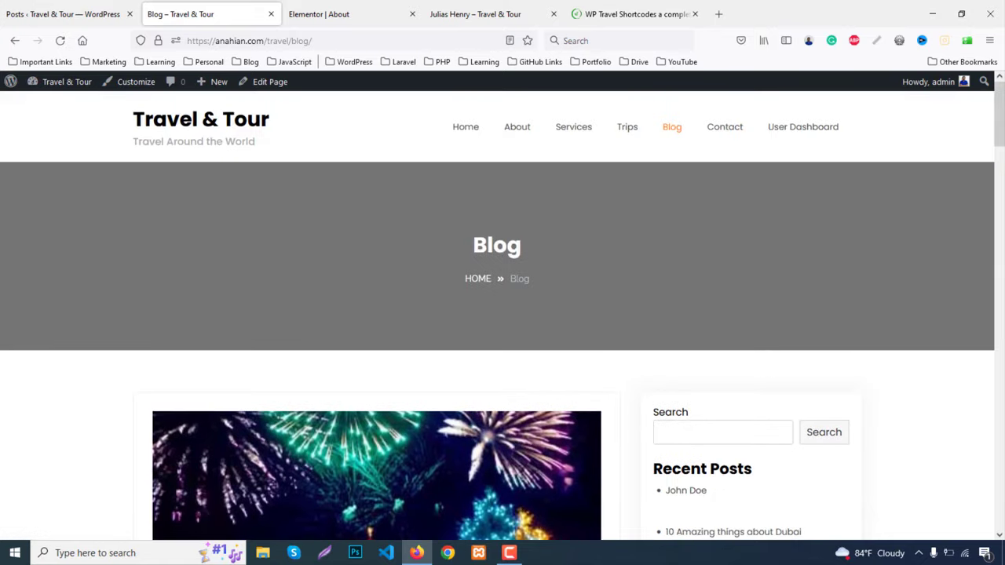
scroll(202, 265, "down", 3)
scroll(868, 309, "down", 4)
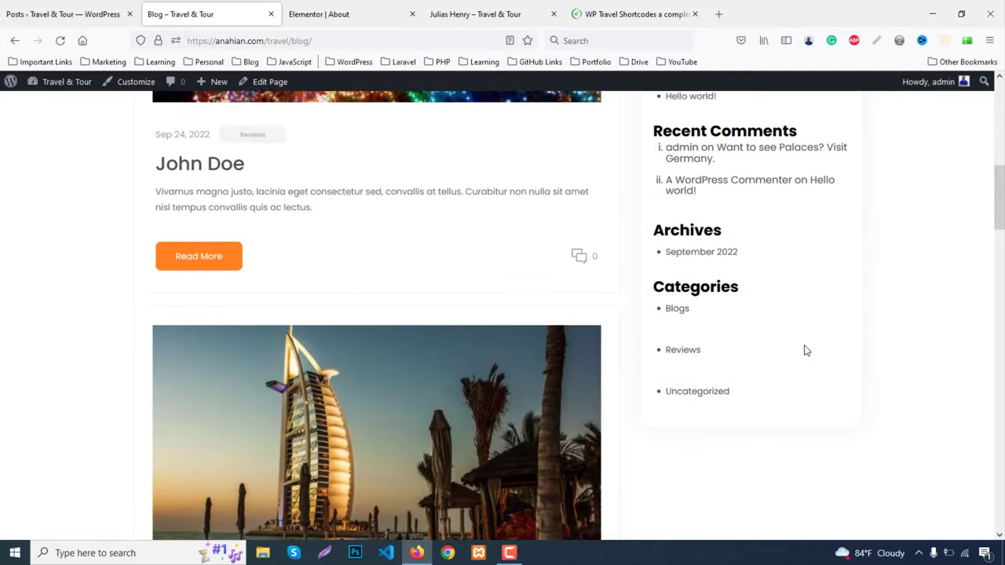
left_click(35, 6)
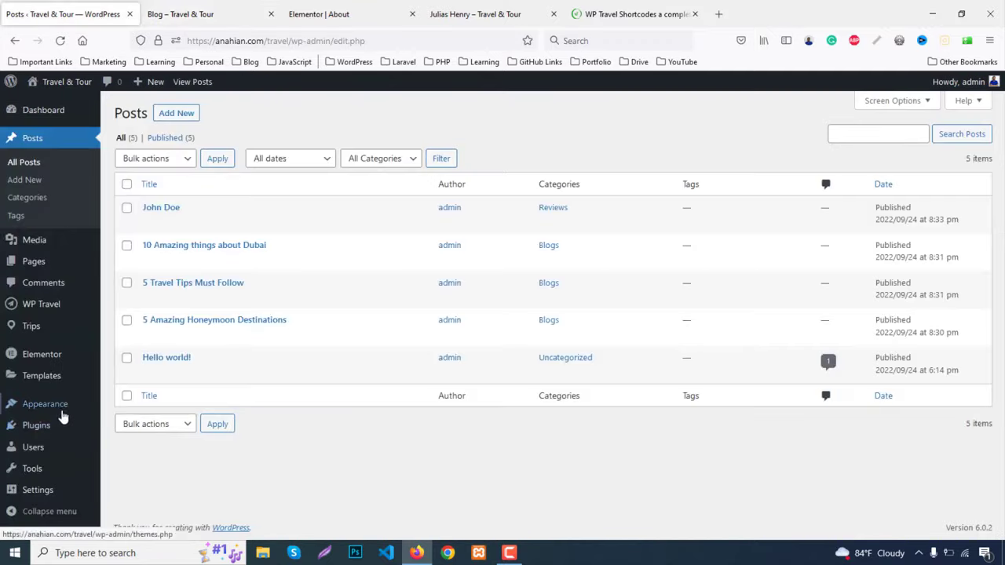
Open Appearance > Widgets, expand the Sidebar area and remove its Search block
mouse_move(64, 410)
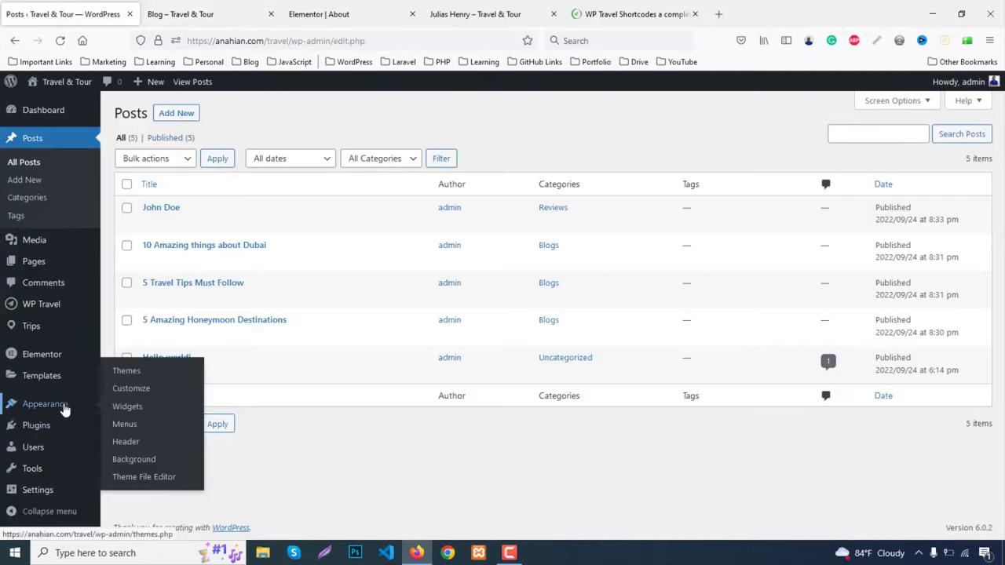
left_click(127, 407)
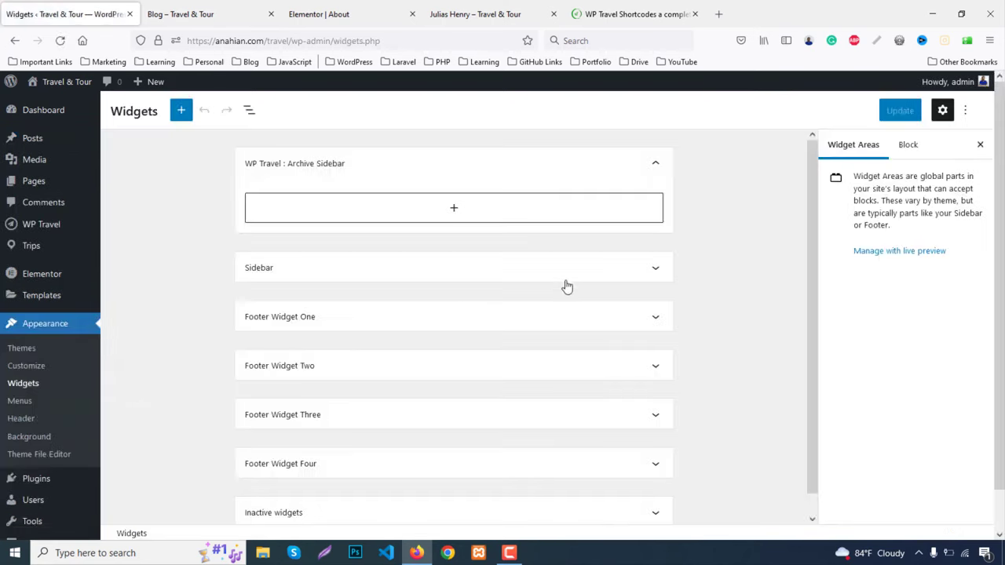
left_click(663, 269)
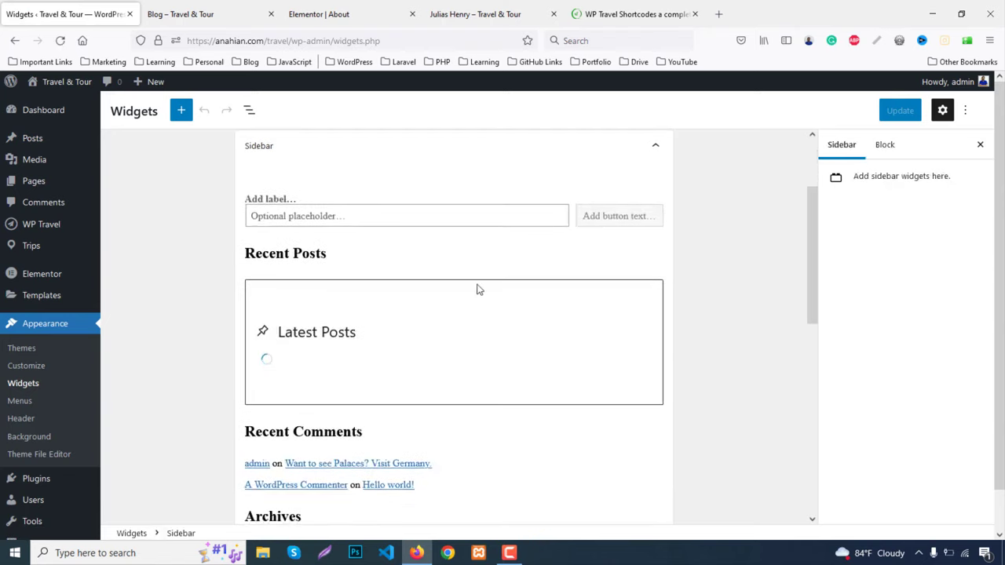
scroll(434, 293, "down", 5)
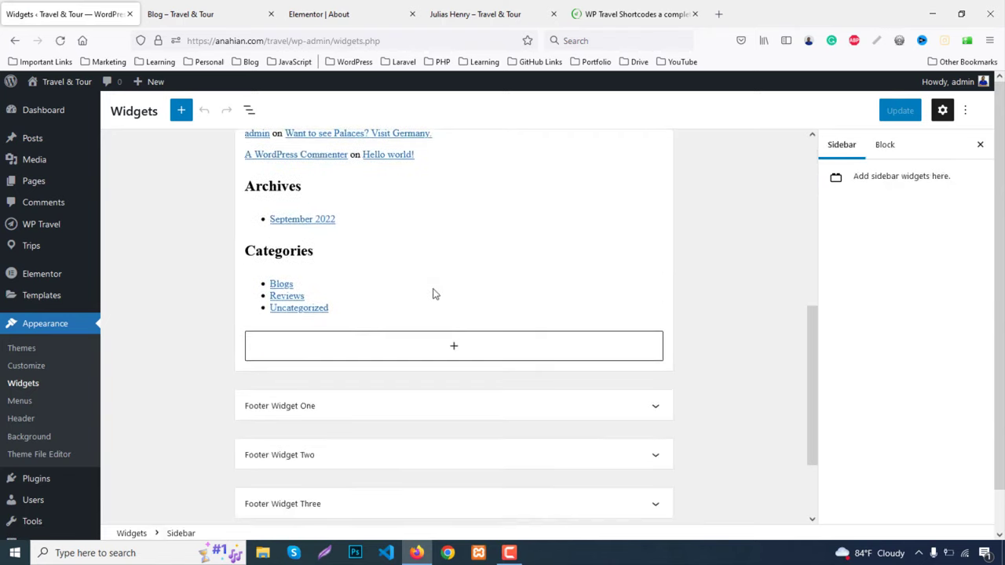
scroll(455, 375, "up", 5)
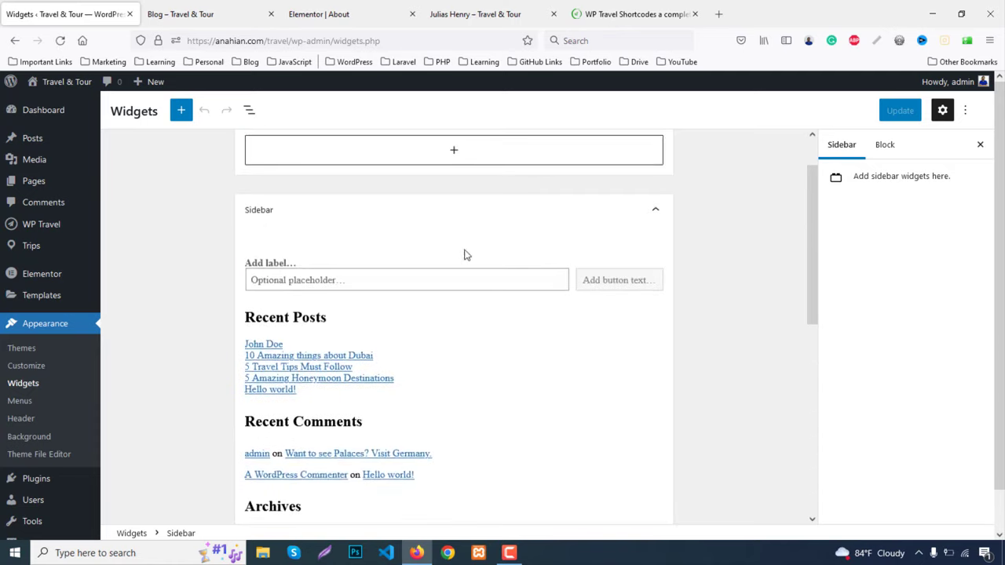
left_click(444, 259)
left_click(542, 235)
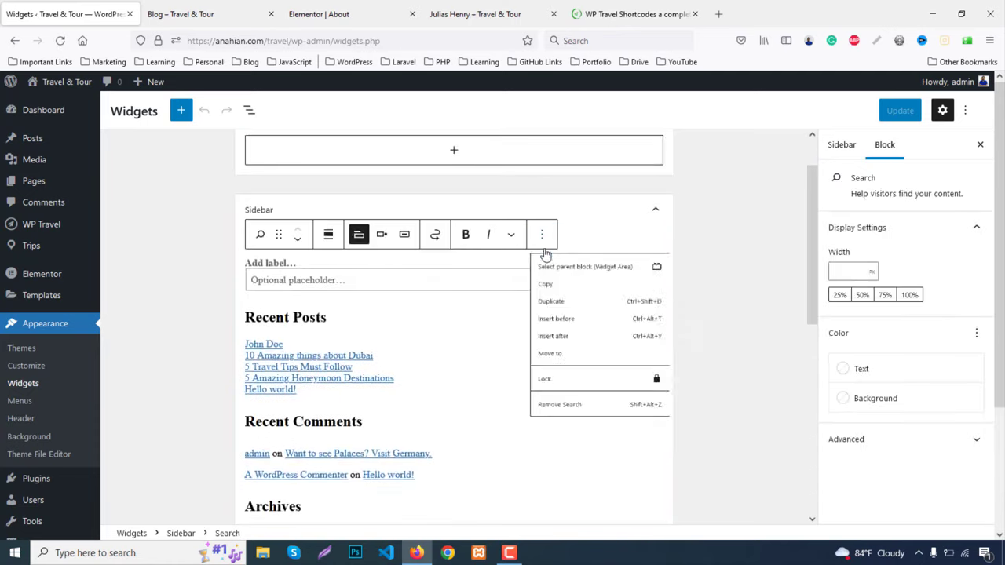
left_click(566, 455)
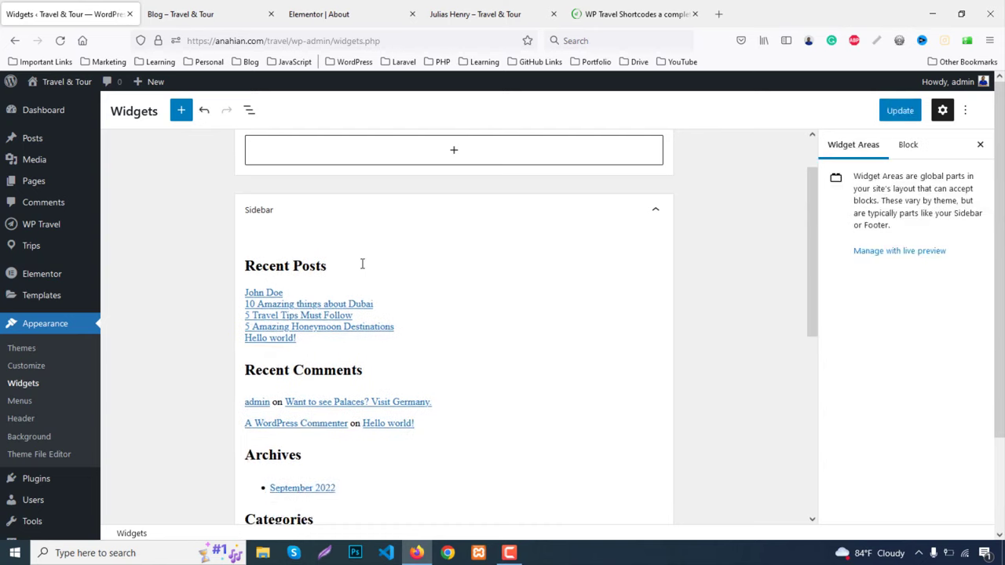
Remove the Recent Posts heading and the latest posts list from the Sidebar
left_click(376, 265)
left_click(550, 235)
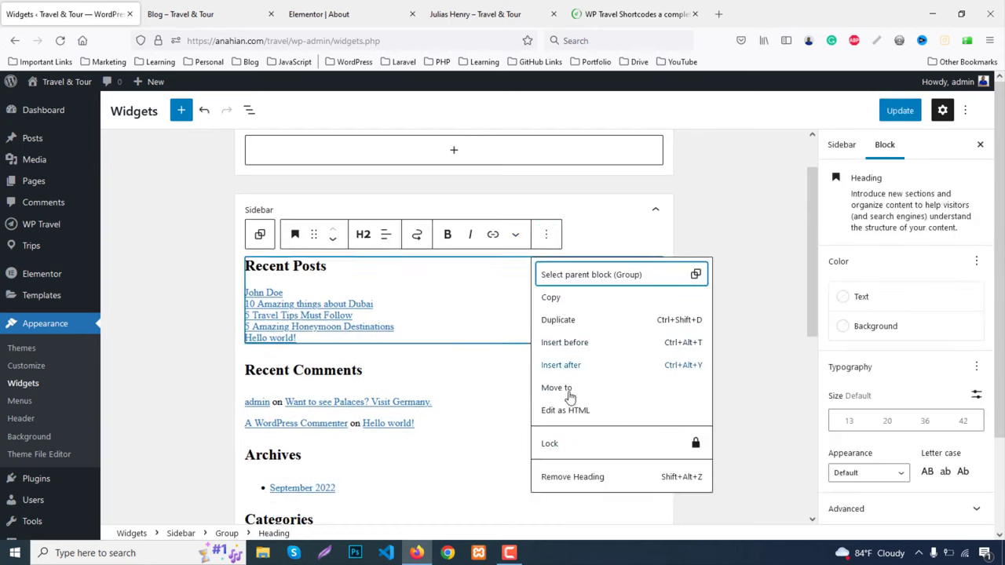
left_click(585, 477)
left_click(445, 282)
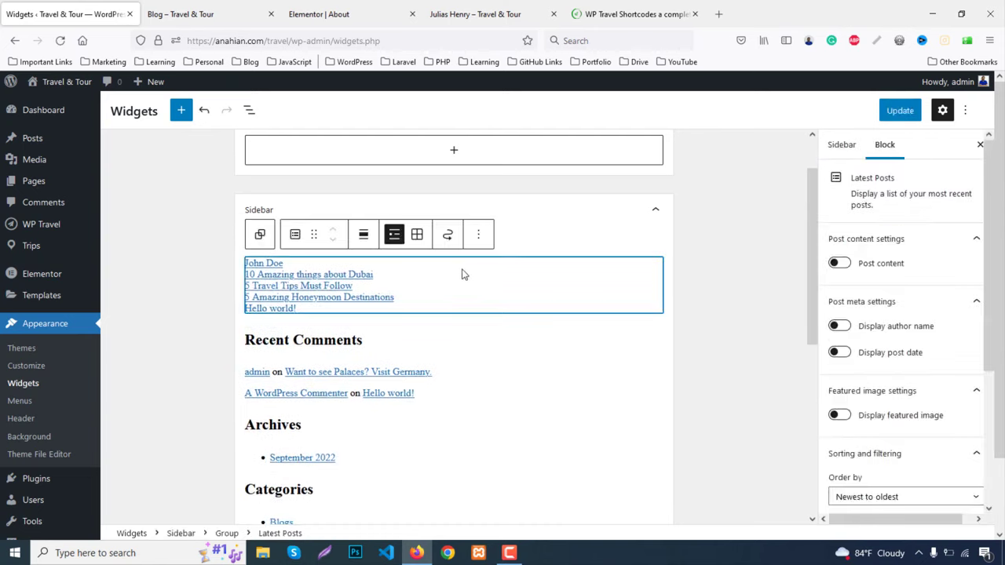
left_click(478, 234)
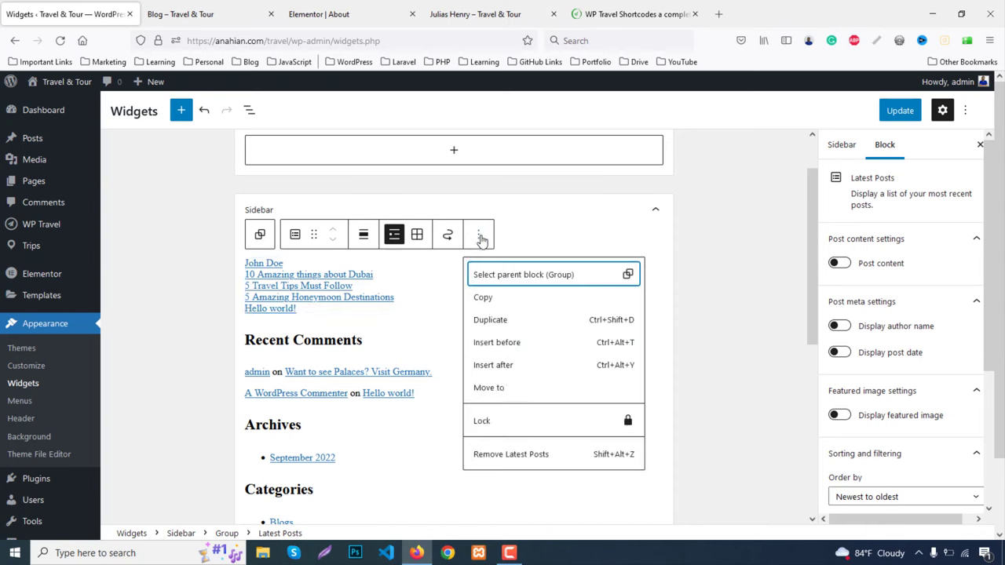
left_click(522, 457)
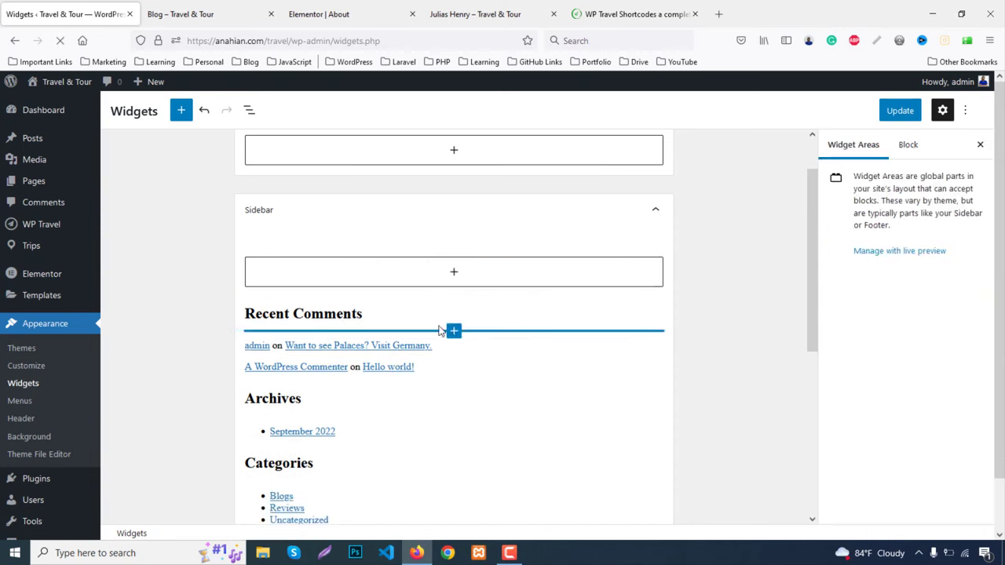
Remove the latest comments list and the Recent Comments heading
left_click(444, 341)
left_click(394, 317)
left_click(424, 317)
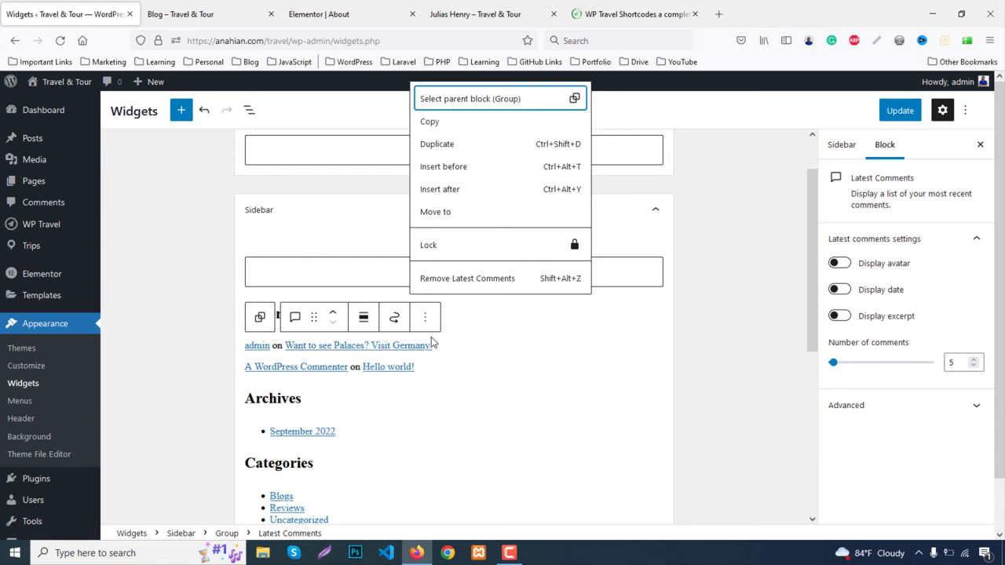
left_click(460, 279)
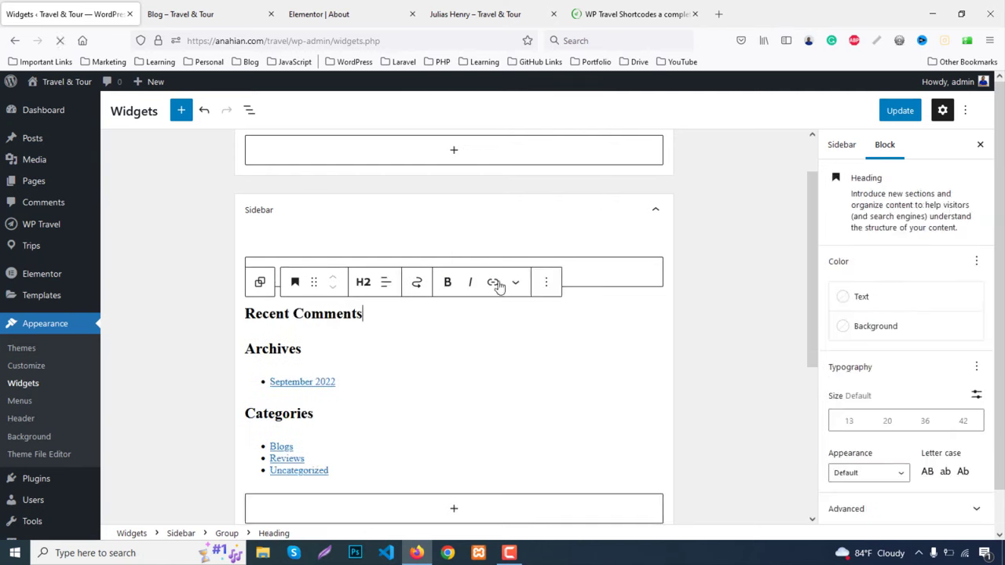
left_click(545, 284)
left_click(581, 525)
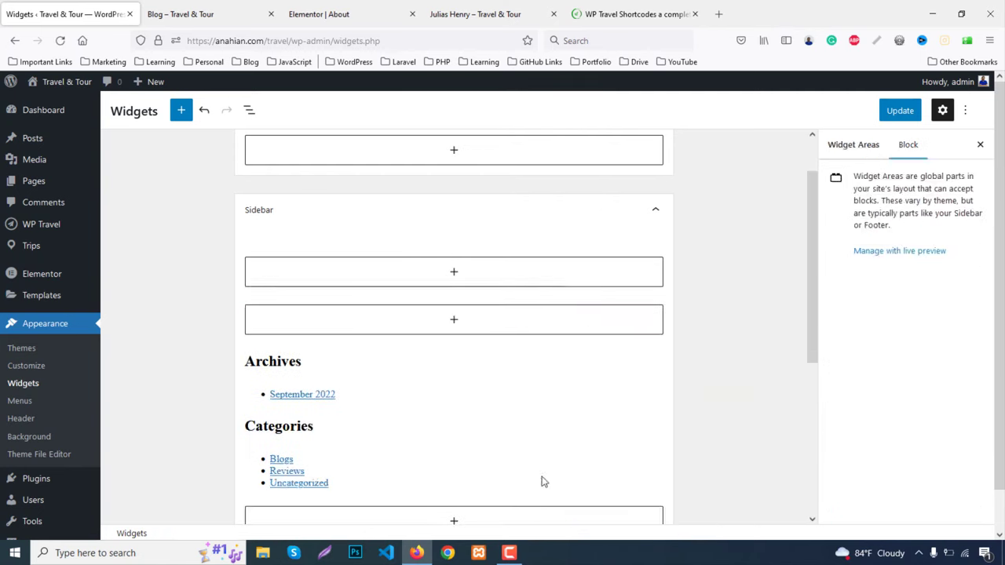
Remove the Archives group, the Categories heading and the categories list
left_click(414, 357)
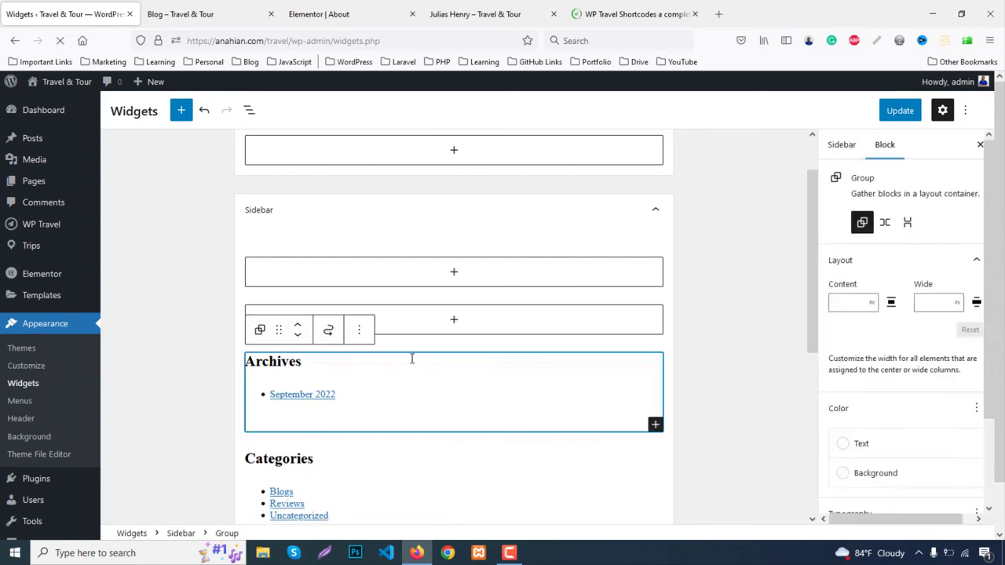
left_click(362, 333)
left_click(392, 290)
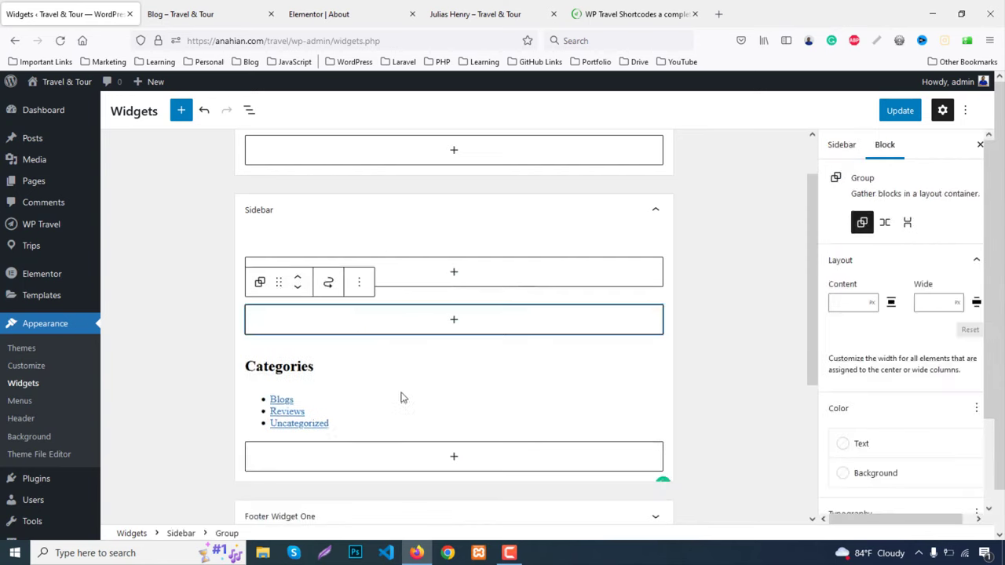
left_click(422, 353)
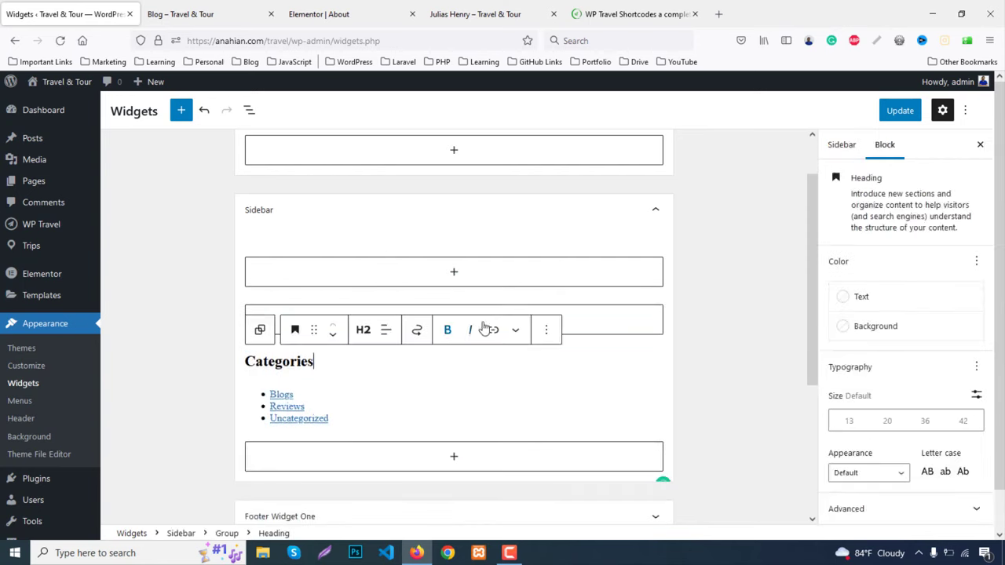
left_click(546, 330)
left_click(577, 291)
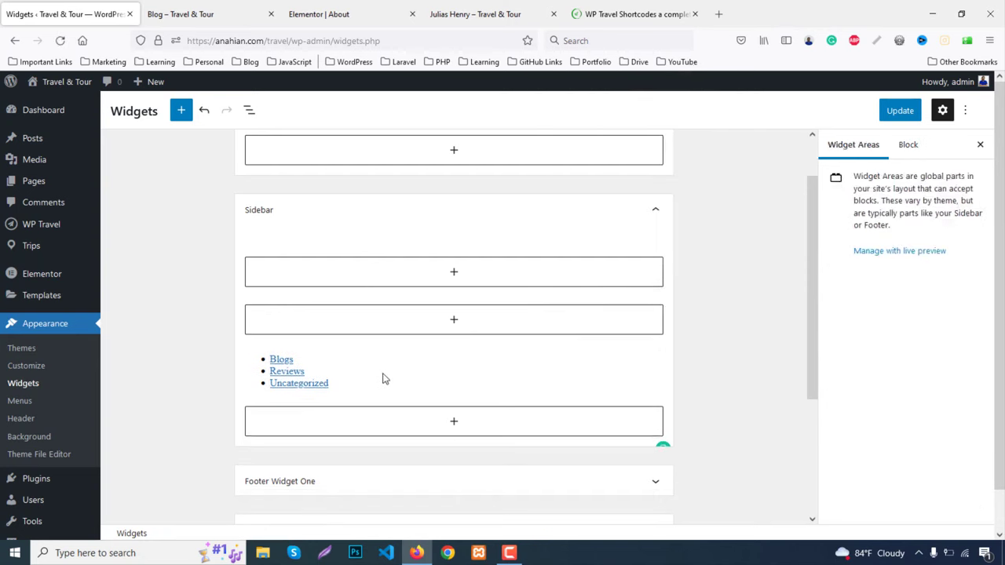
left_click(383, 375)
left_click(429, 331)
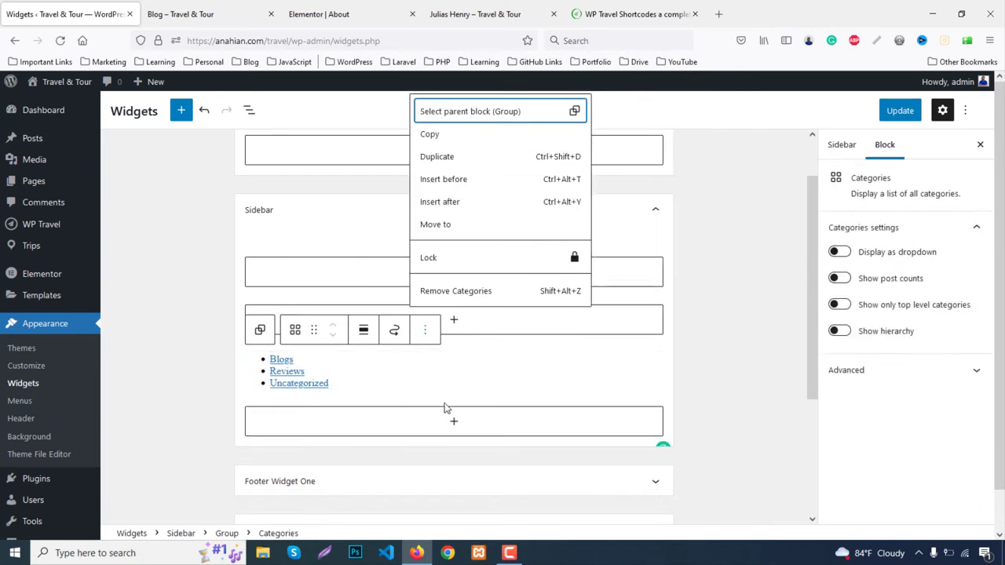
left_click(460, 292)
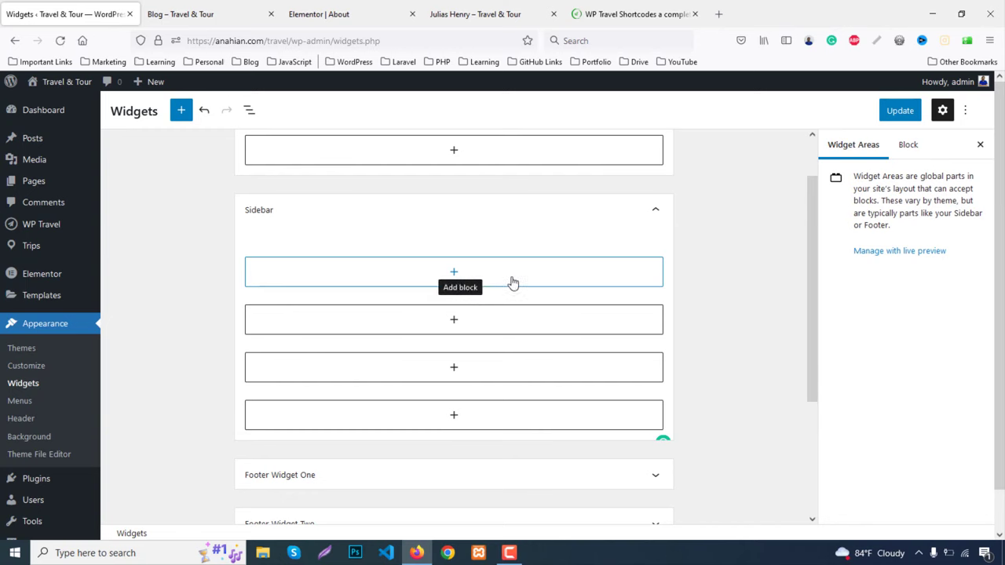
Search the block library for 'tra' and place the WP Travel Trips by Location widget in the Sidebar
left_click(492, 281)
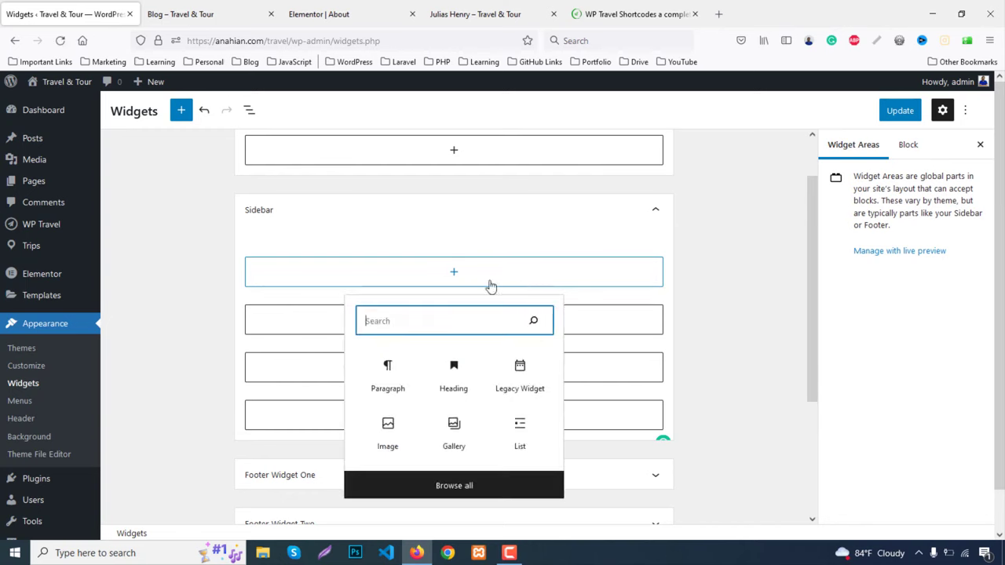
left_click(469, 487)
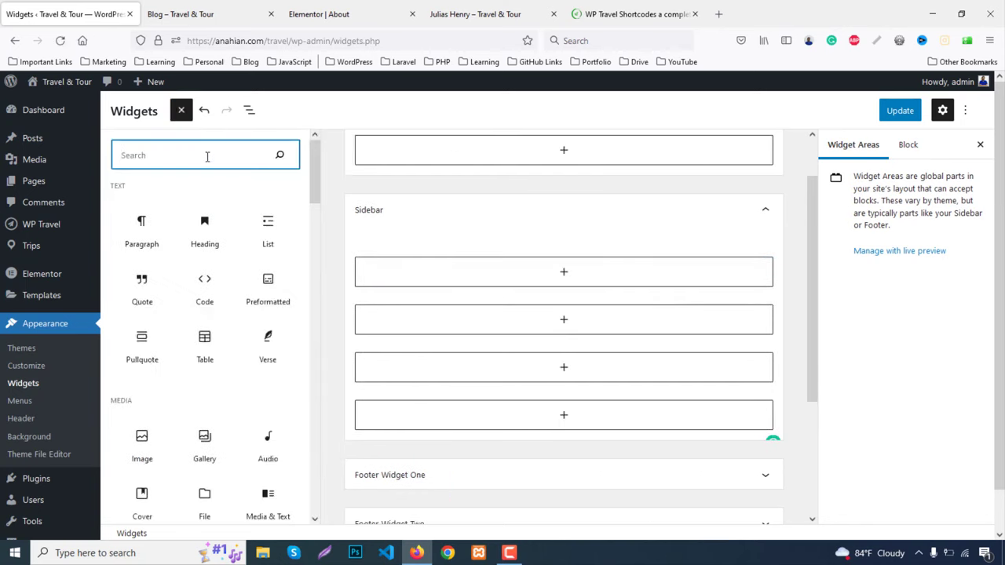
type("trave")
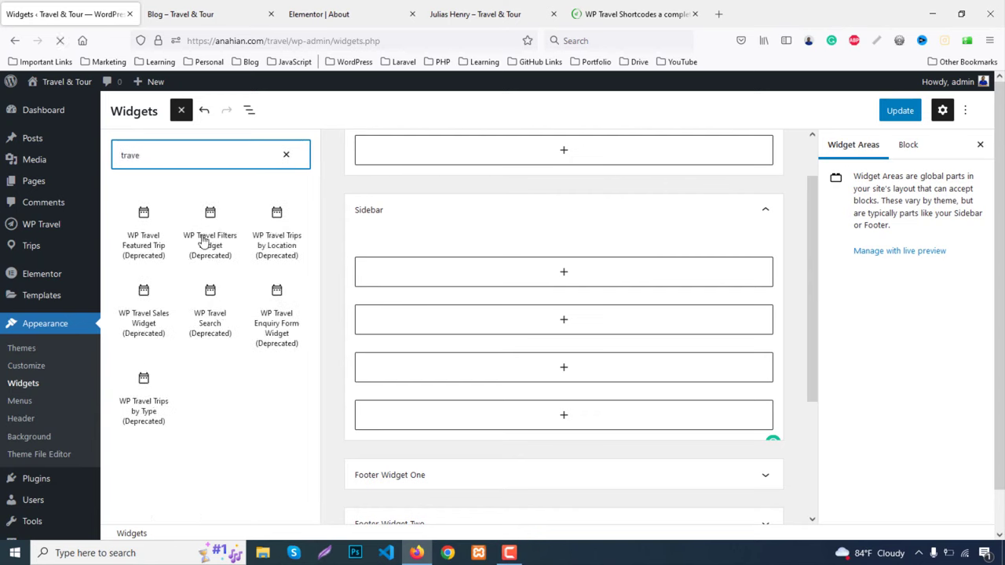
left_click_drag(143, 236, 168, 237)
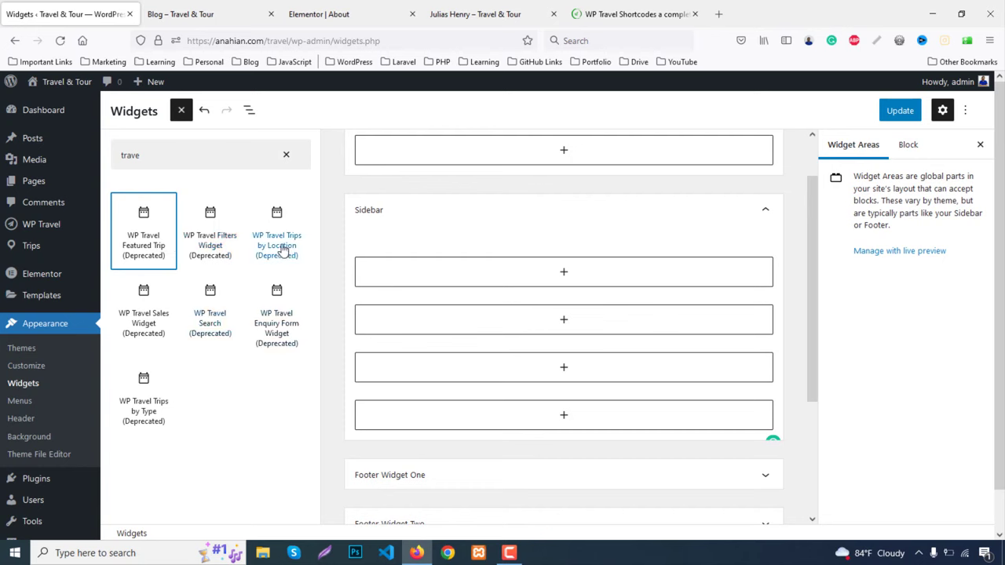
left_click_drag(282, 250, 555, 340)
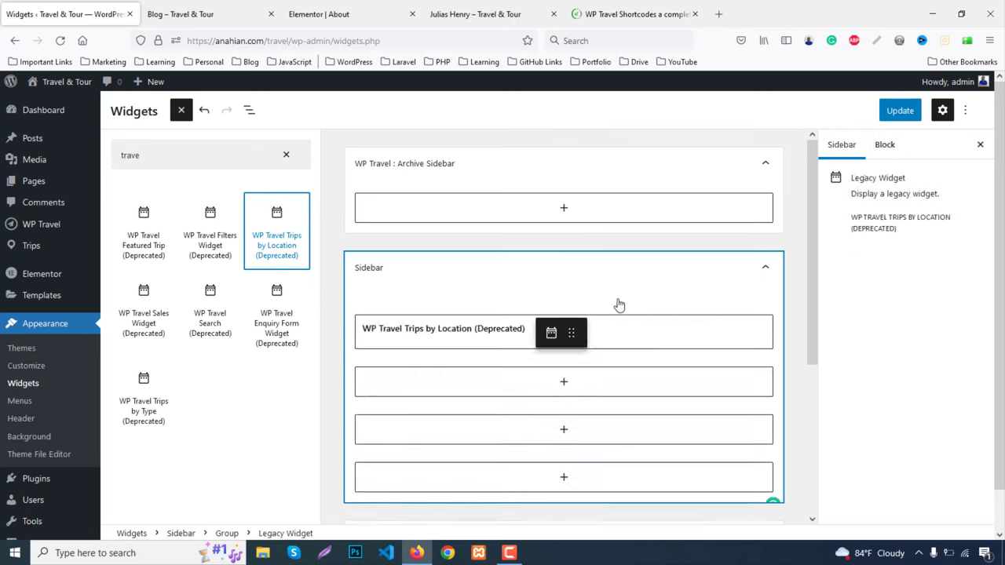
scroll(622, 267, "down", 3)
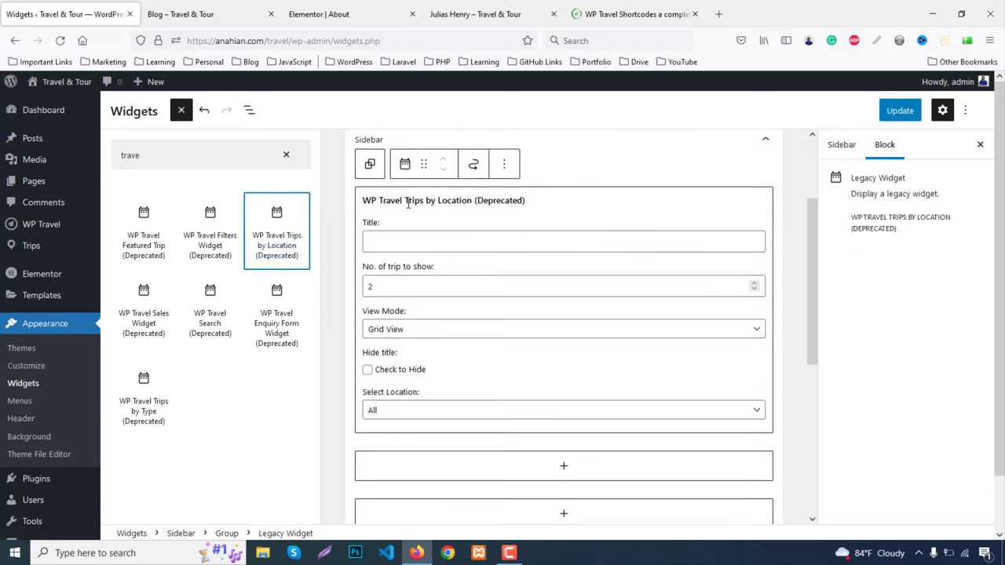
left_click_drag(407, 203, 461, 236)
Title the widget 'Trips by Location', choose List View and the Europe location, and Update
left_click(337, 237)
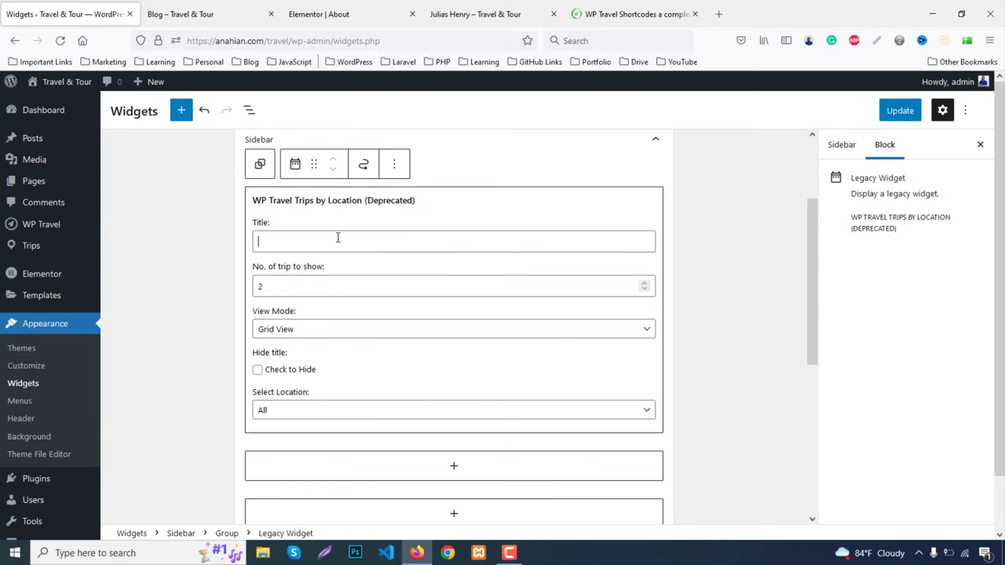
type("Trips by Location")
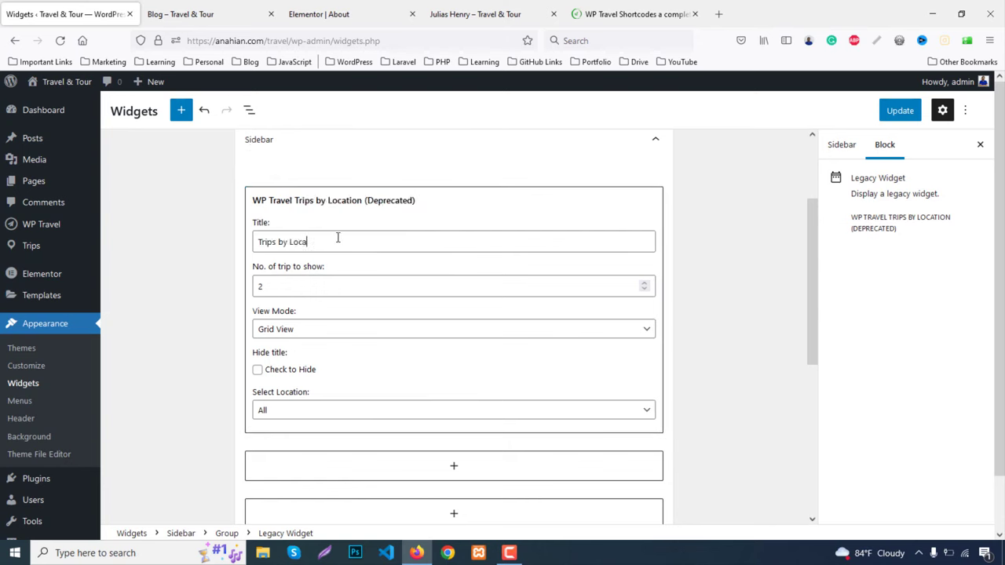
left_click(305, 329)
scroll(375, 374, "down", 1)
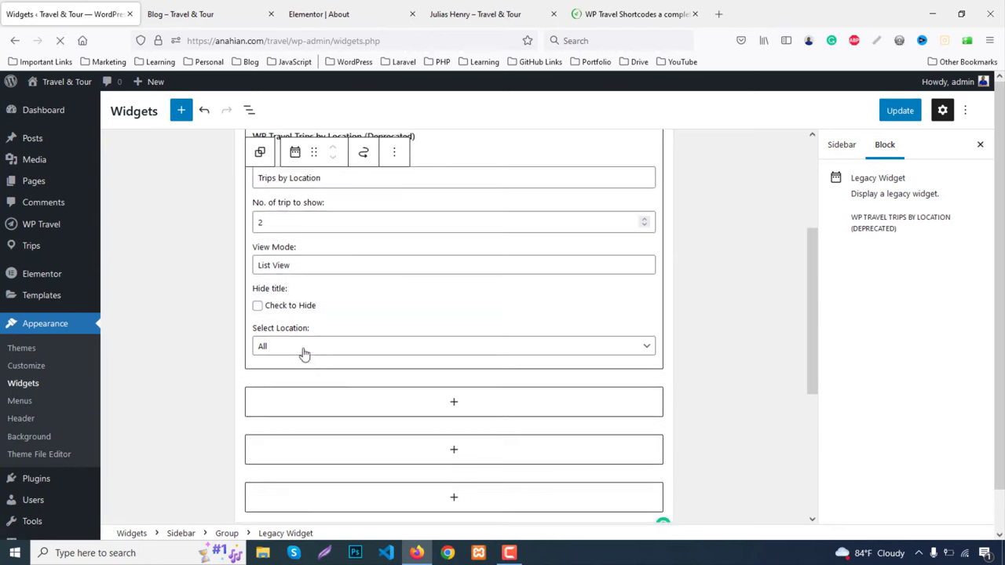
left_click(298, 346)
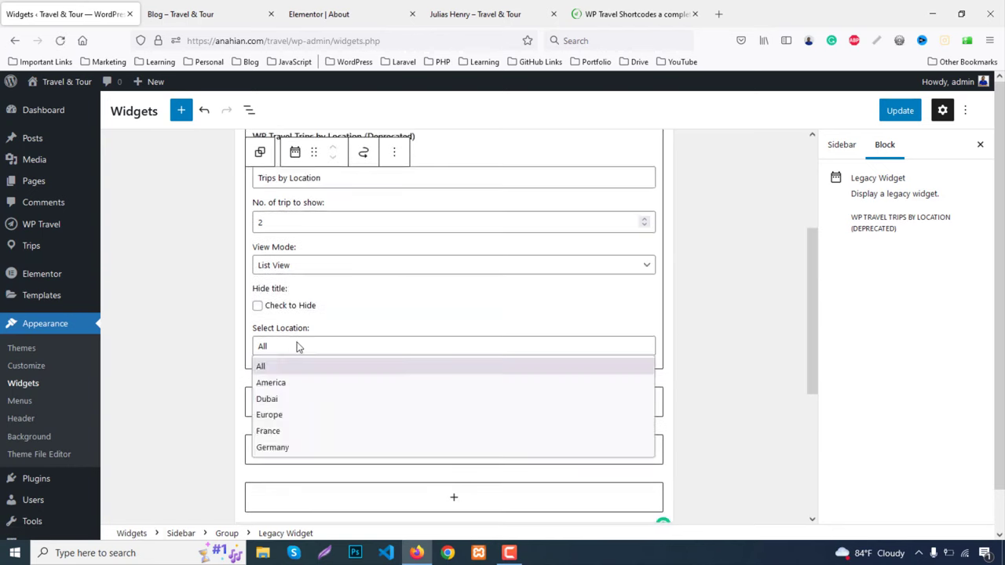
left_click(273, 415)
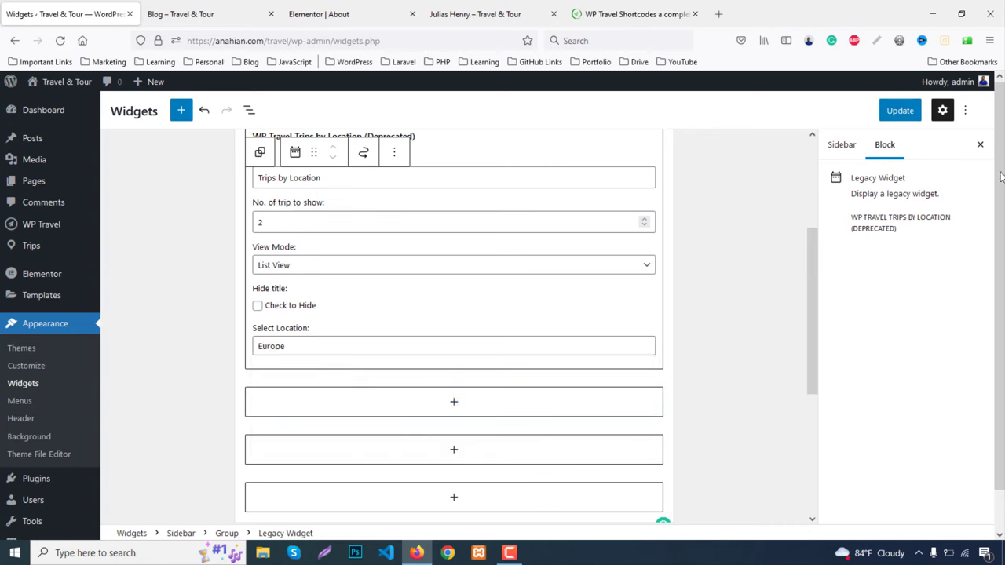
left_click(901, 112)
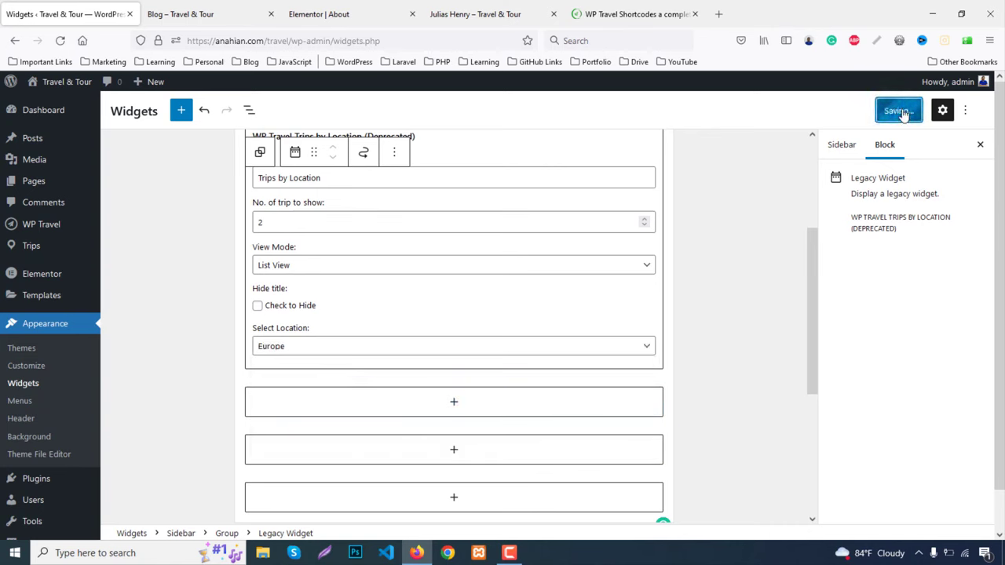
Reload the live Blog page to check the new sidebar widget
left_click(241, 7)
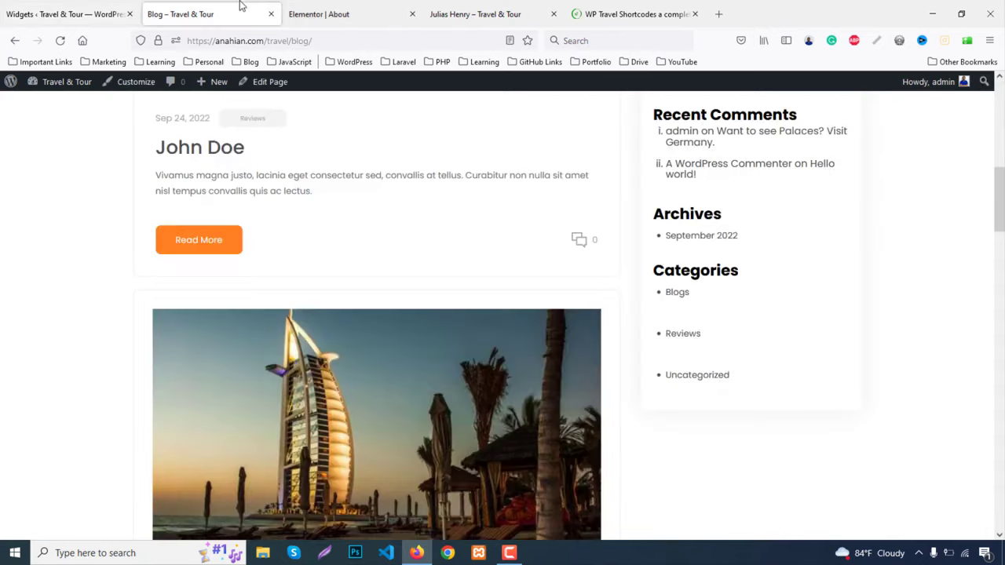
key("F5")
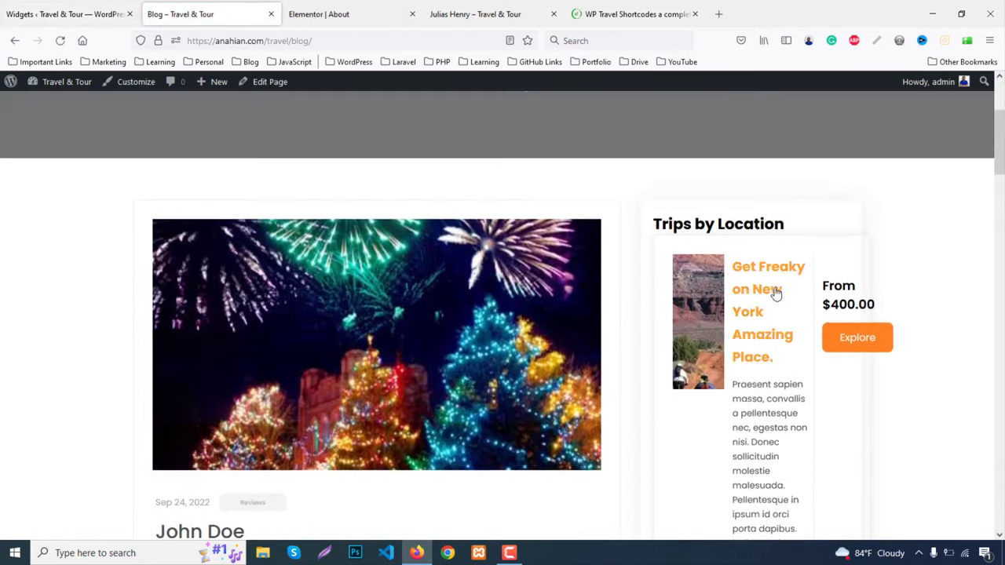
left_click(71, 6)
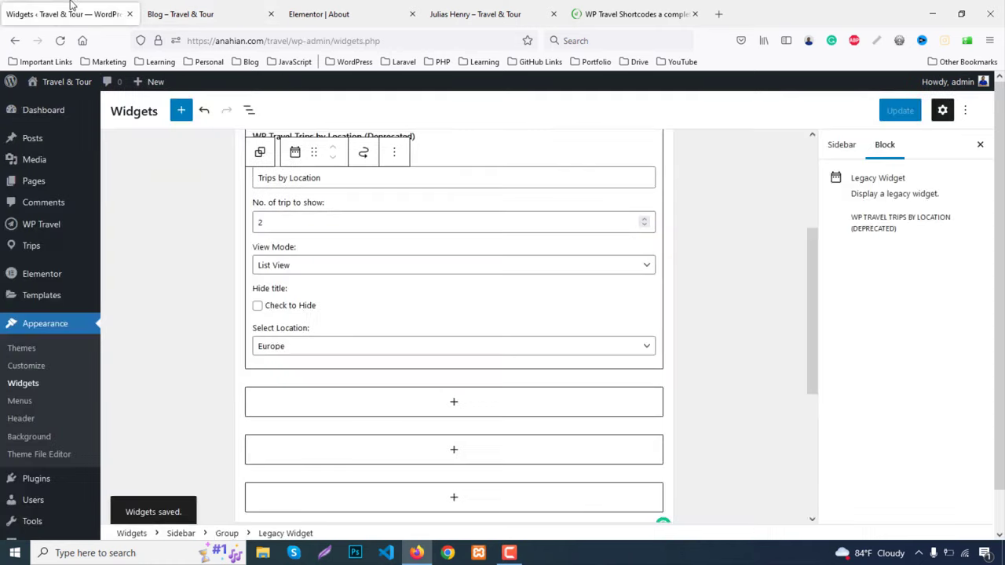
Remove the Trips by Location legacy widget from the Sidebar
left_click(392, 154)
left_click(434, 370)
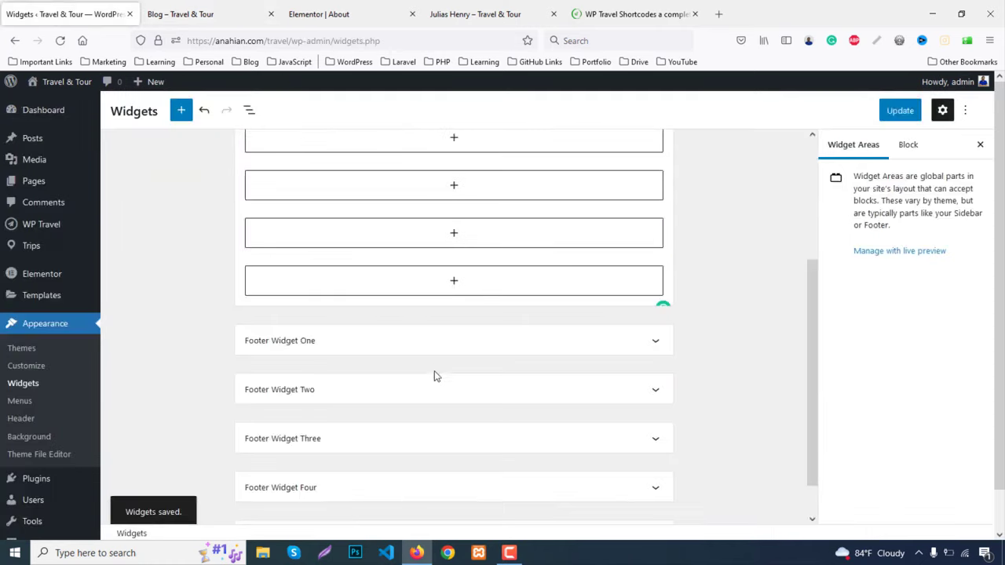
scroll(426, 324, "up", 3)
Add the WP Travel Search widget to the Sidebar, titled 'Travel Search'
left_click(439, 336)
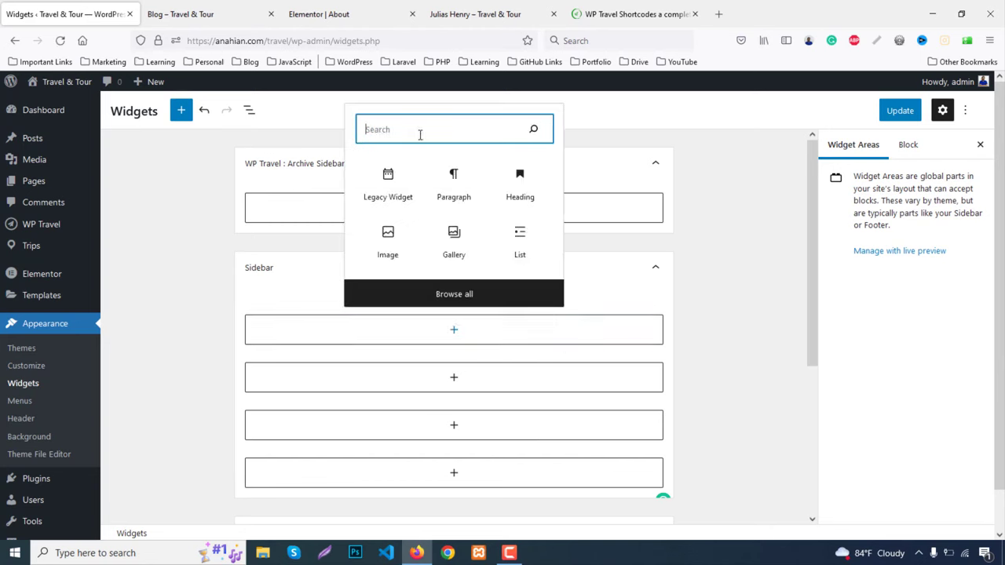
type("travel")
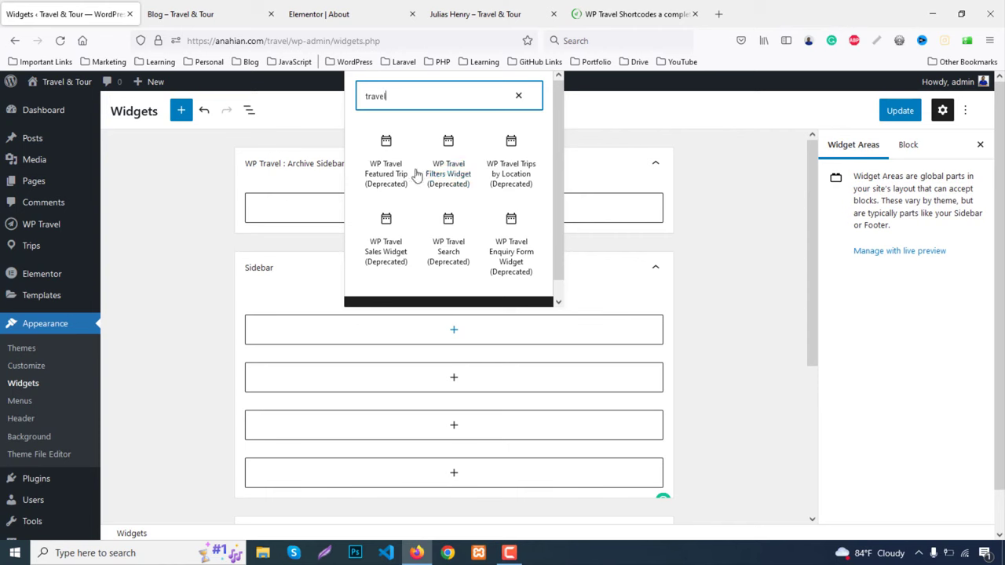
left_click(448, 252)
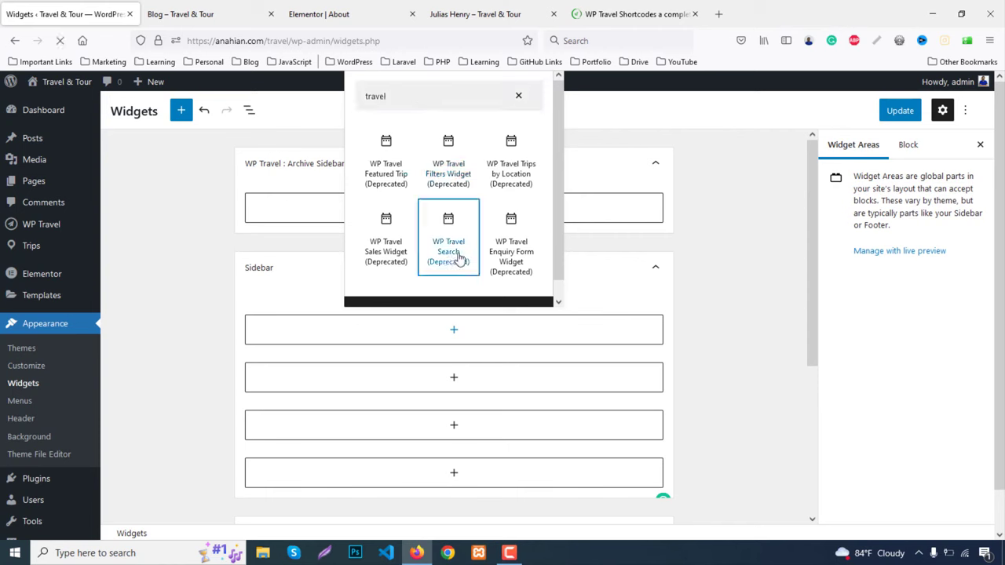
scroll(349, 242, "down", 3)
left_click(328, 245)
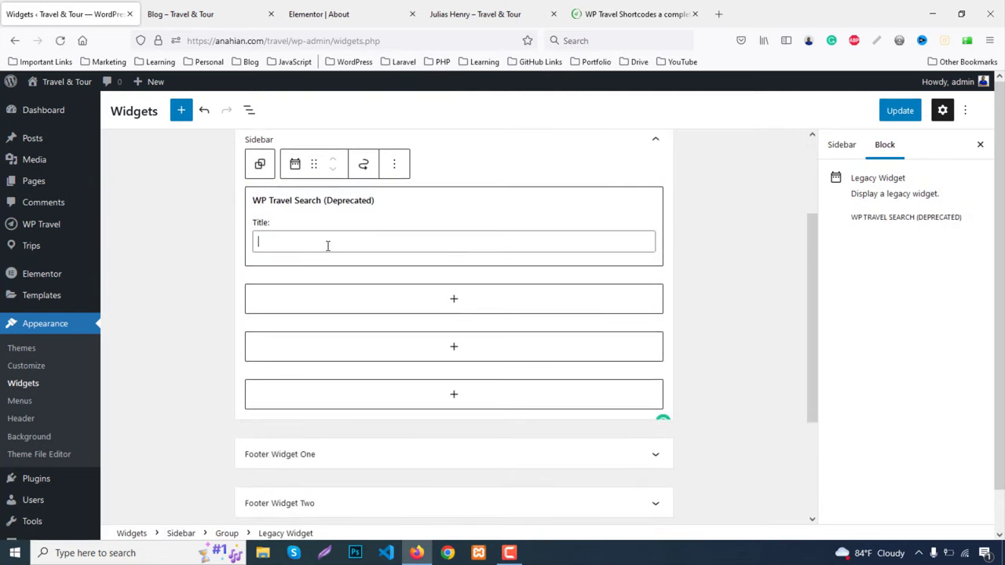
type("Trav")
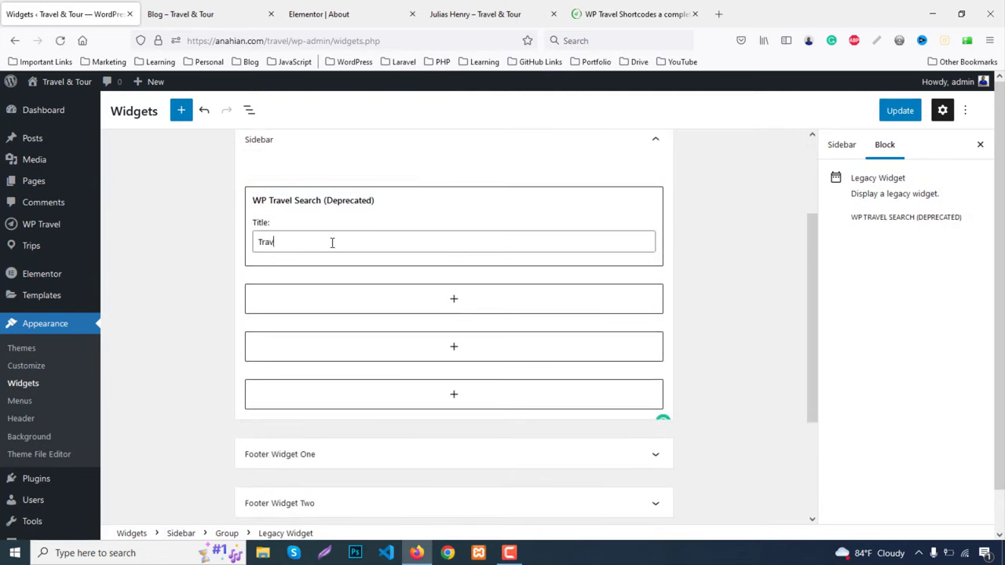
type("el Search")
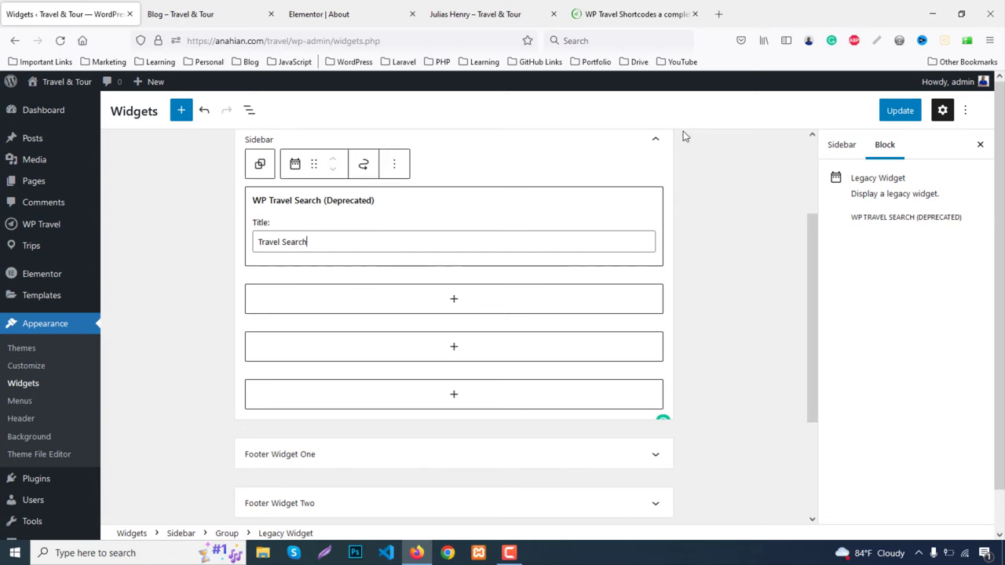
Add the WP Travel Filters widget titled 'Search Travel', save, and view the Blog page
left_click(453, 300)
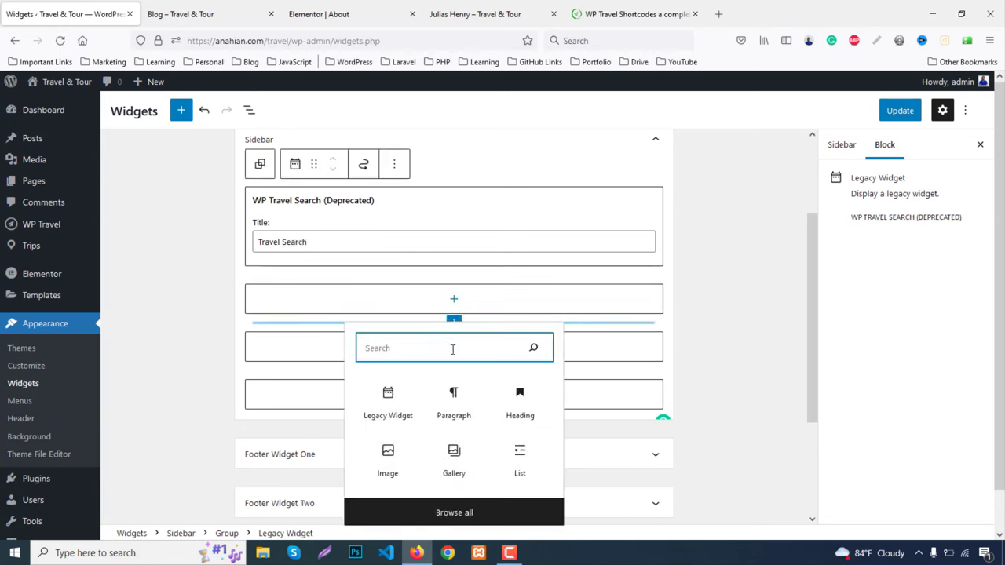
type("travel")
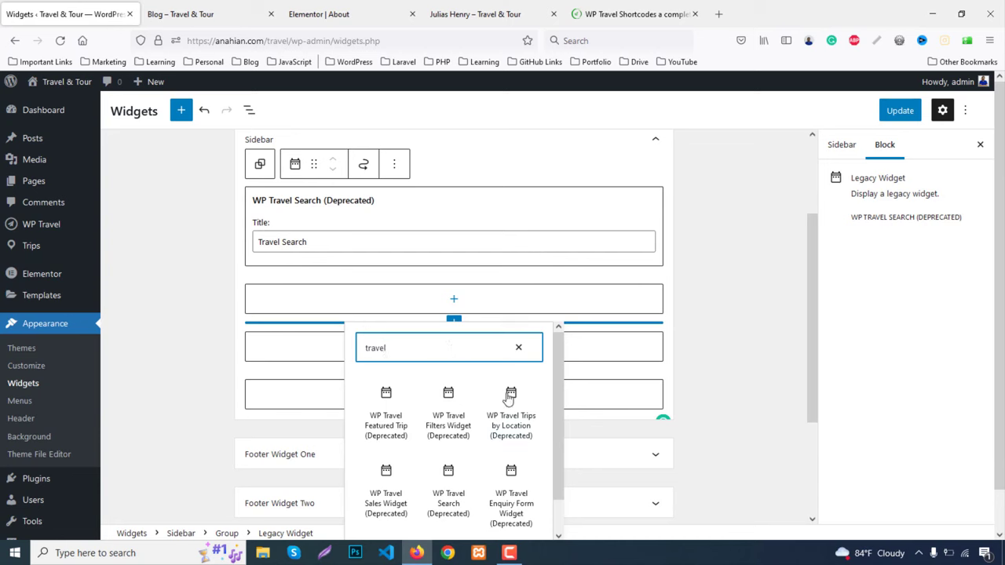
scroll(496, 390, "down", 1)
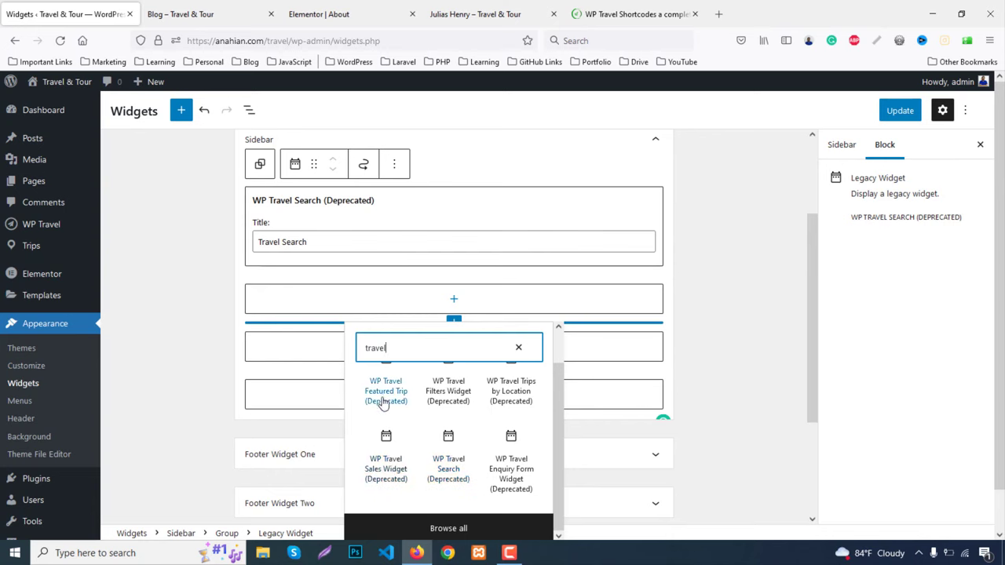
left_click(447, 399)
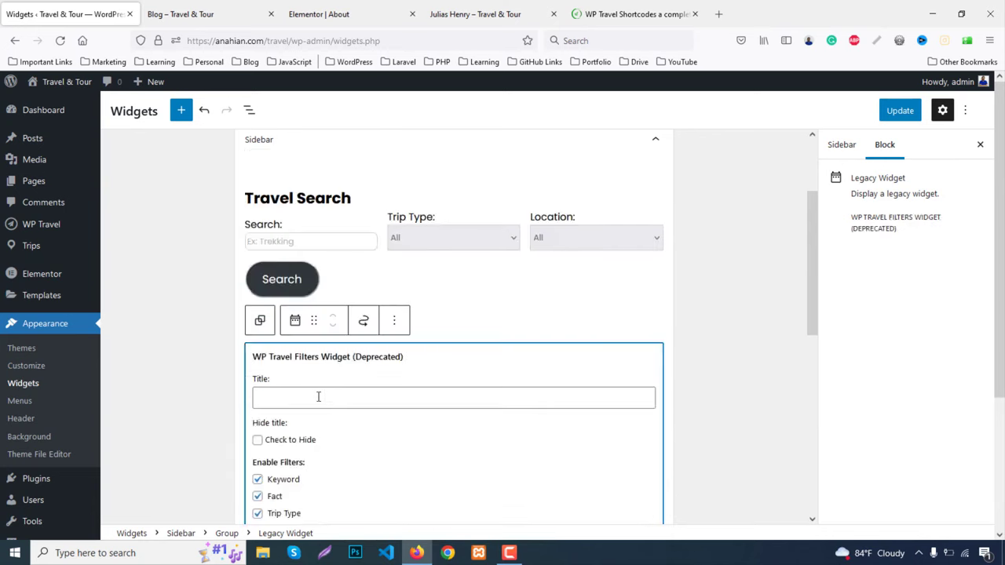
left_click(316, 397)
type("Search Travel")
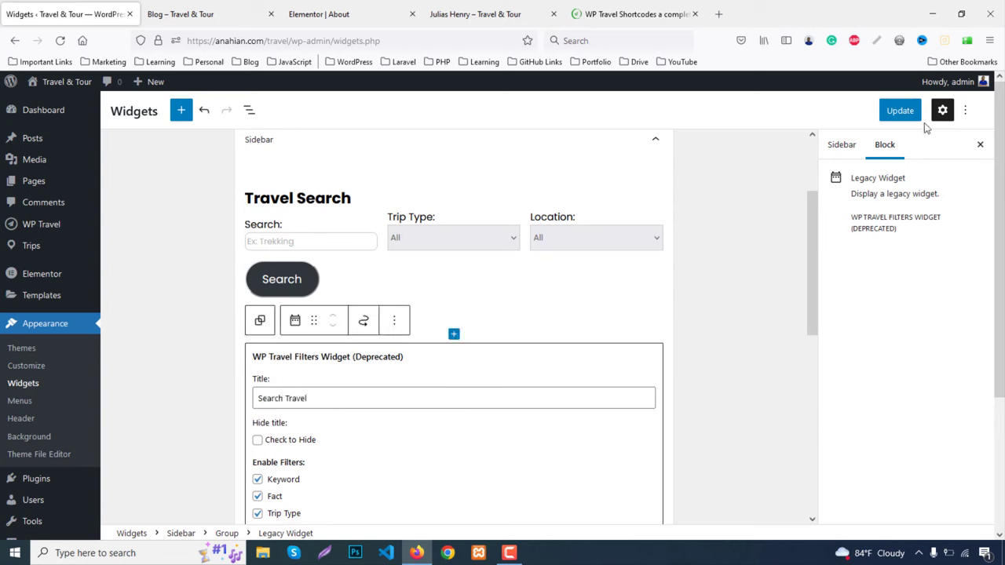
left_click(900, 109)
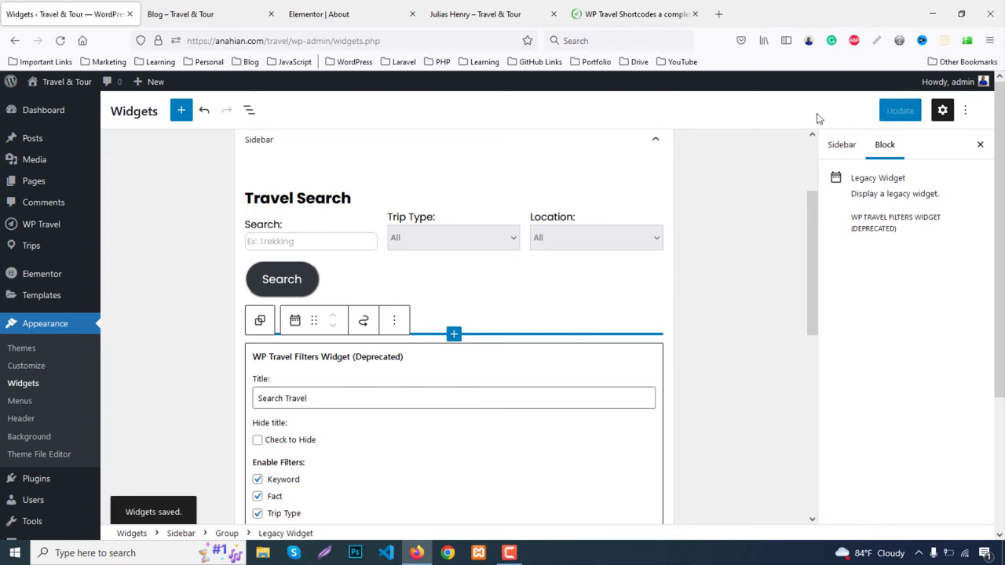
left_click(180, 14)
left_click(60, 40)
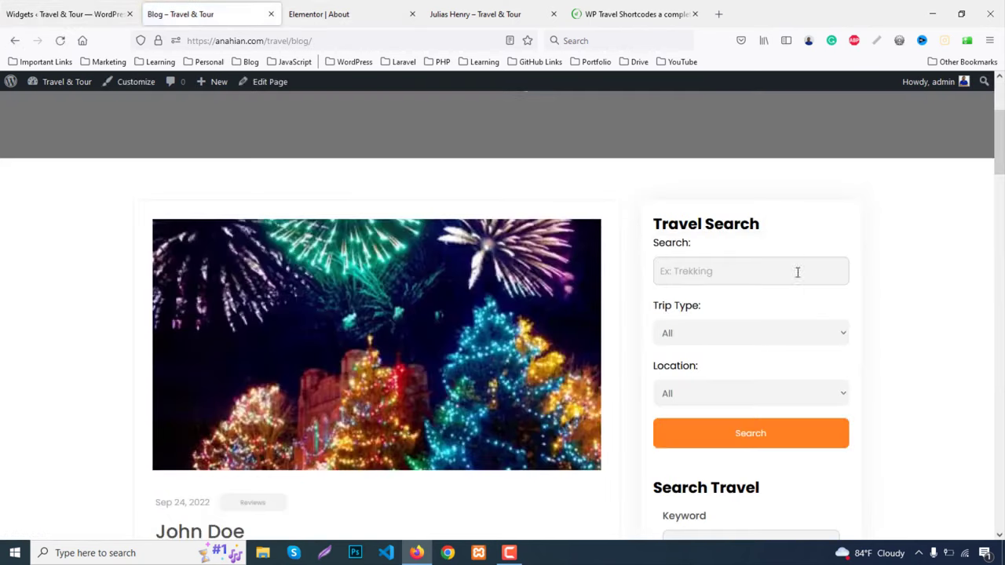
scroll(801, 278, "down", 7)
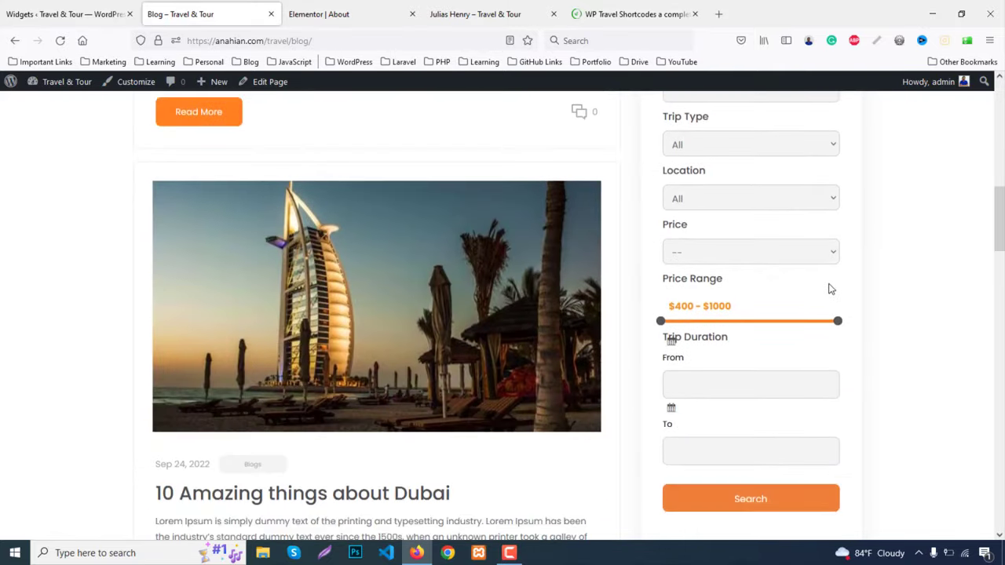
scroll(830, 289, "up", 8)
scroll(266, 299, "down", 3)
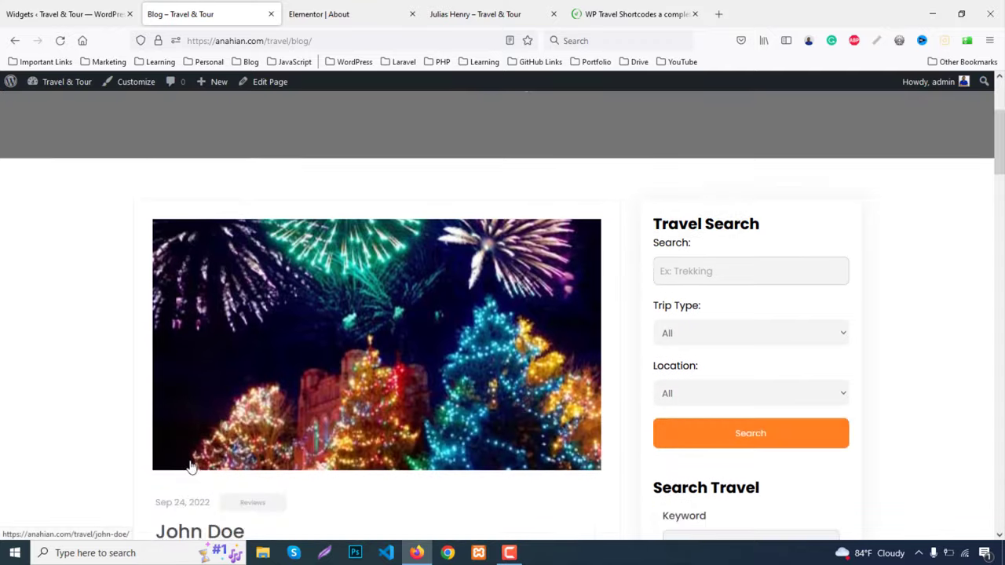
left_click(212, 499)
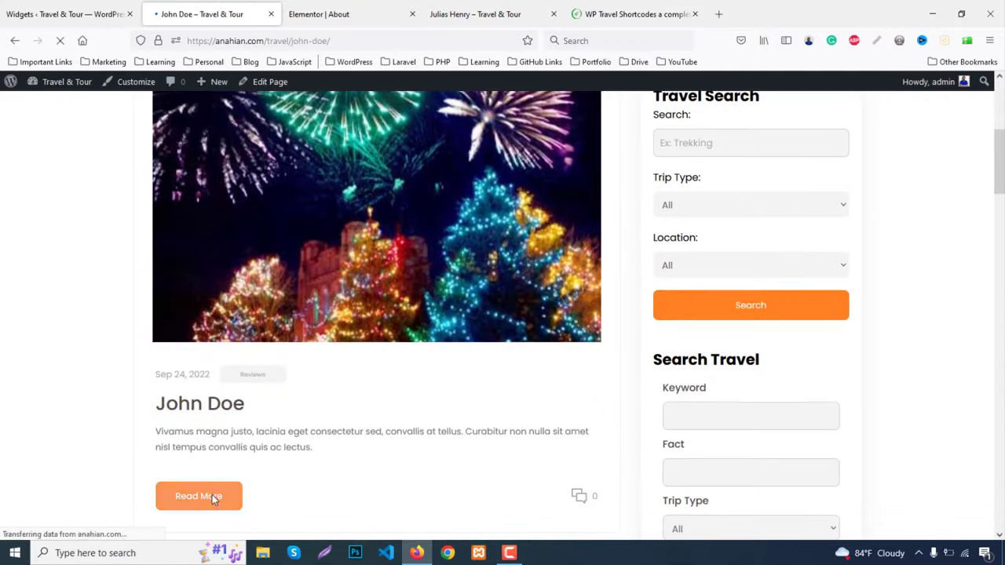
scroll(748, 385, "down", 3)
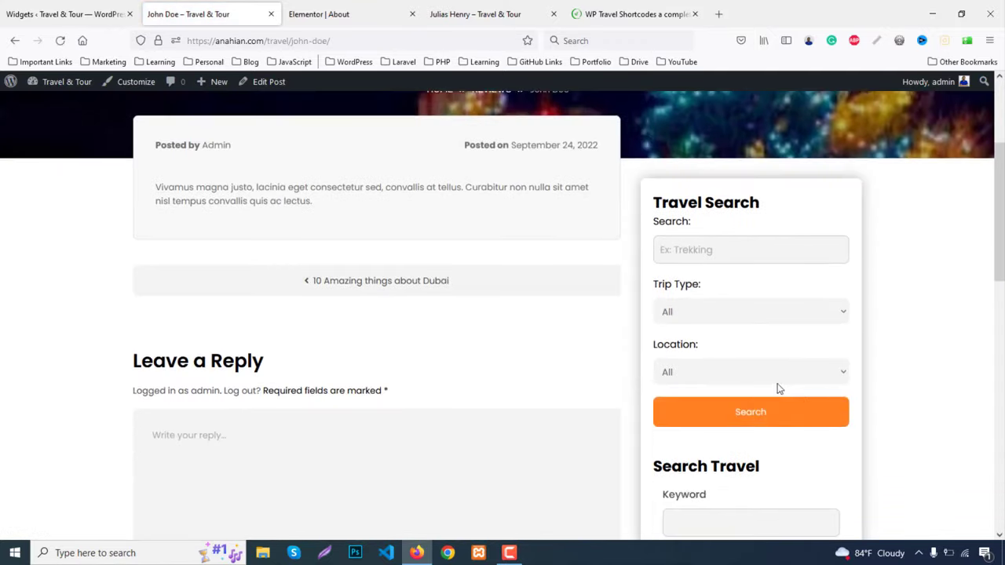
scroll(382, 332, "up", 3)
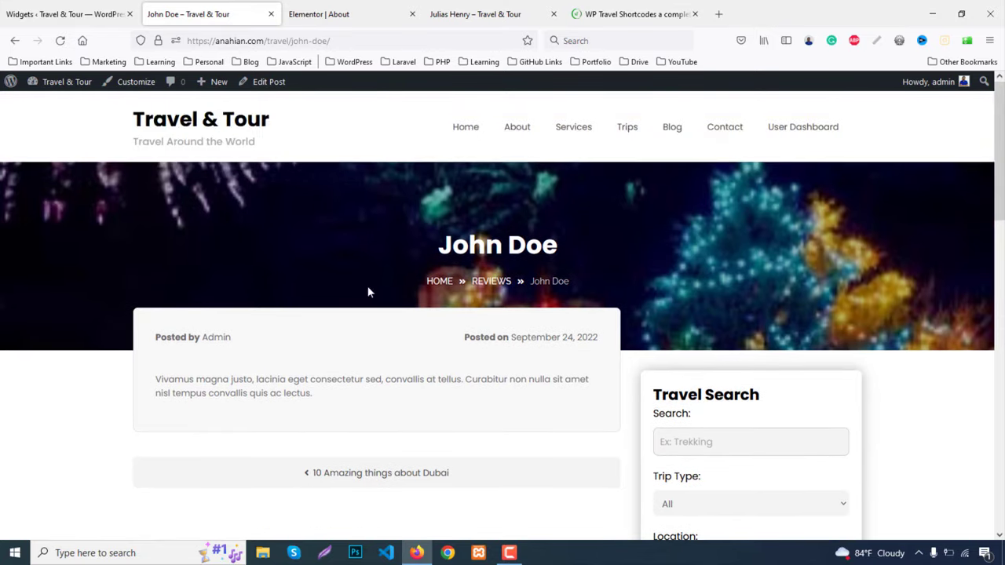
left_click(676, 127)
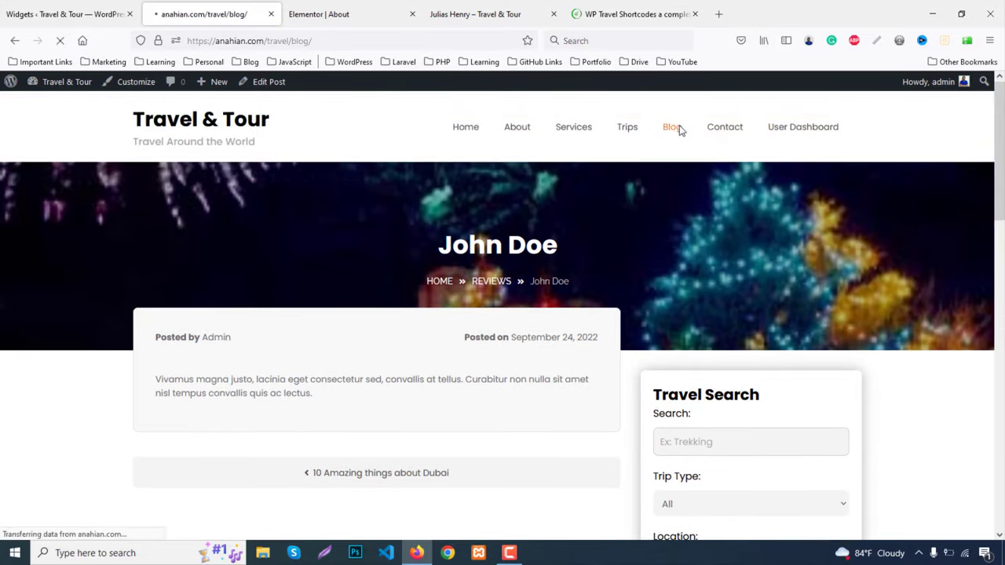
left_click(63, 13)
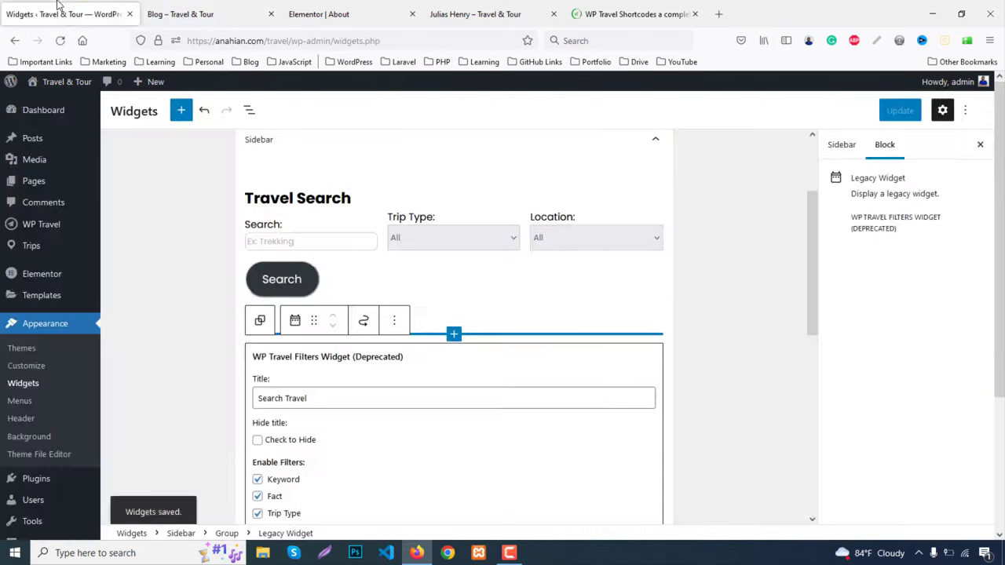
Choose europe.jpg as the Customizer header image and crop it to the photo's lower part
left_click(35, 366)
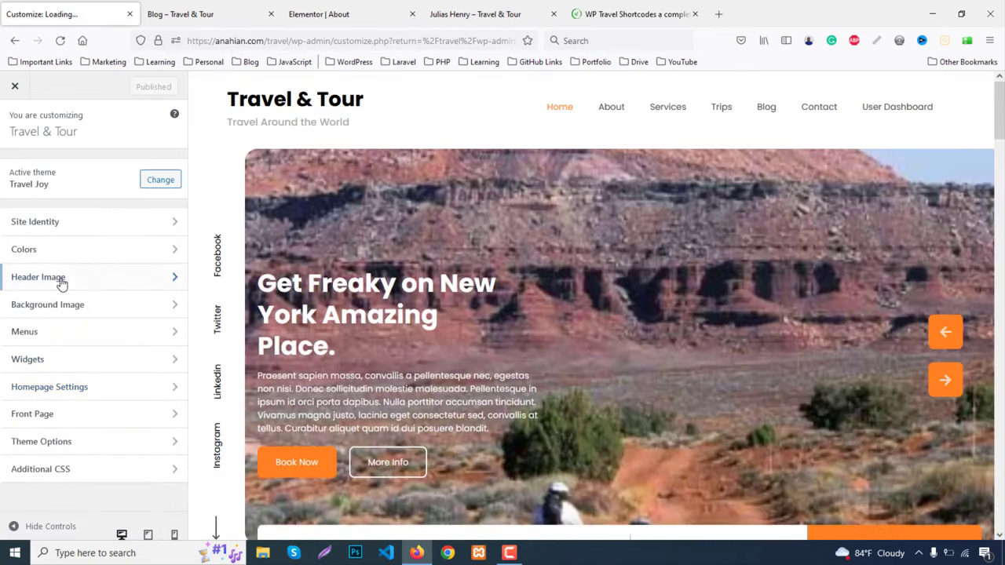
left_click(61, 279)
left_click(66, 275)
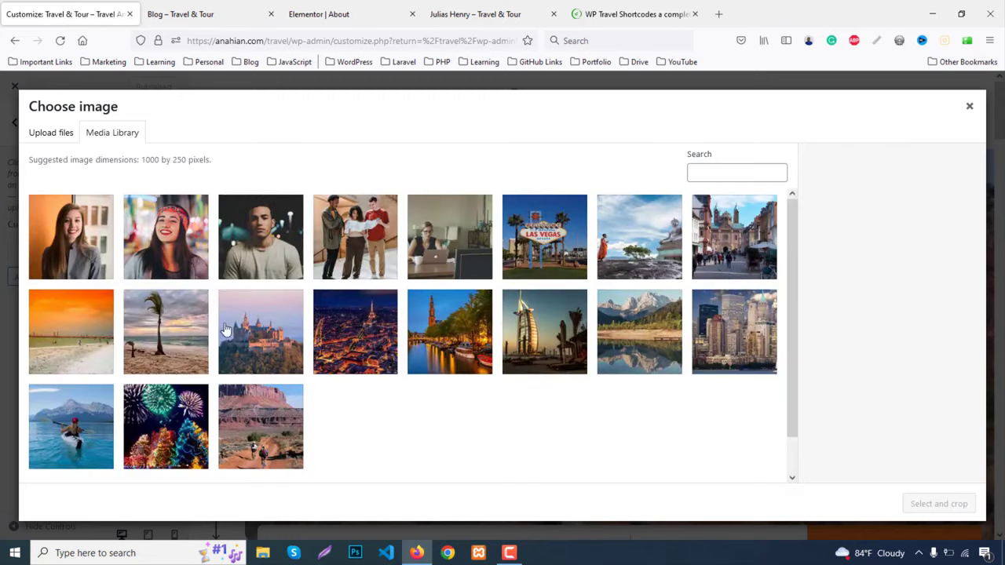
left_click(449, 336)
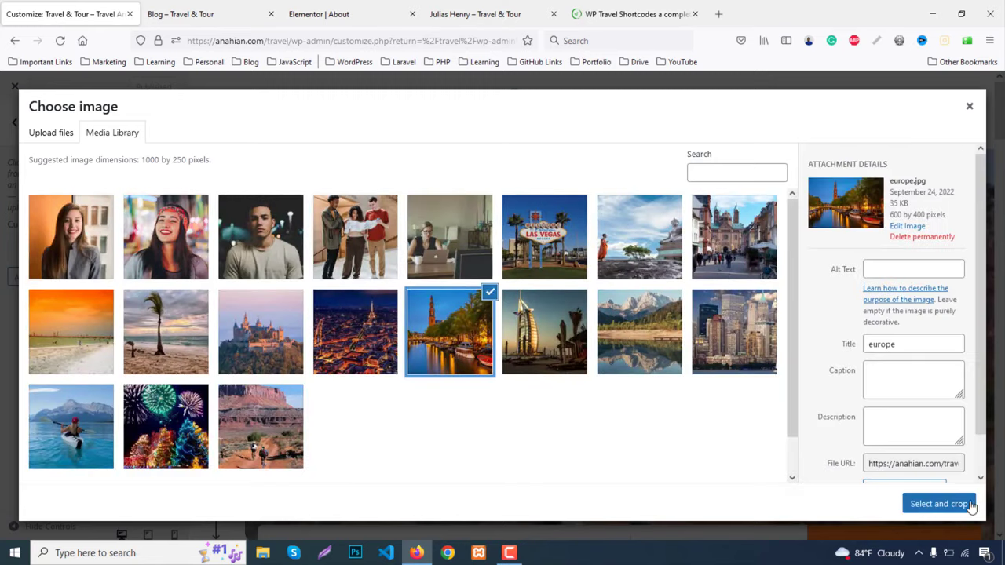
left_click(944, 506)
left_click_drag(527, 196, 544, 332)
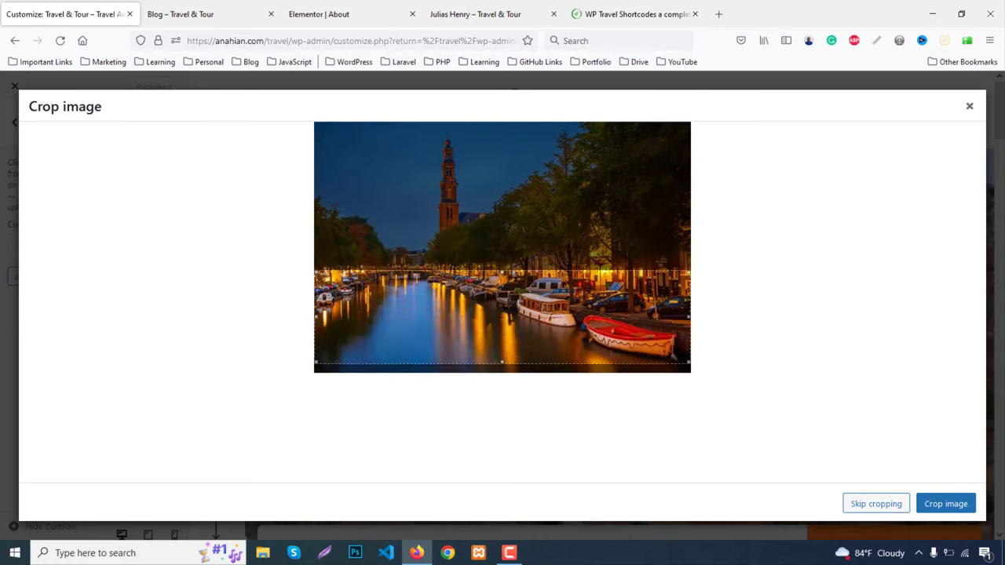
left_click(943, 507)
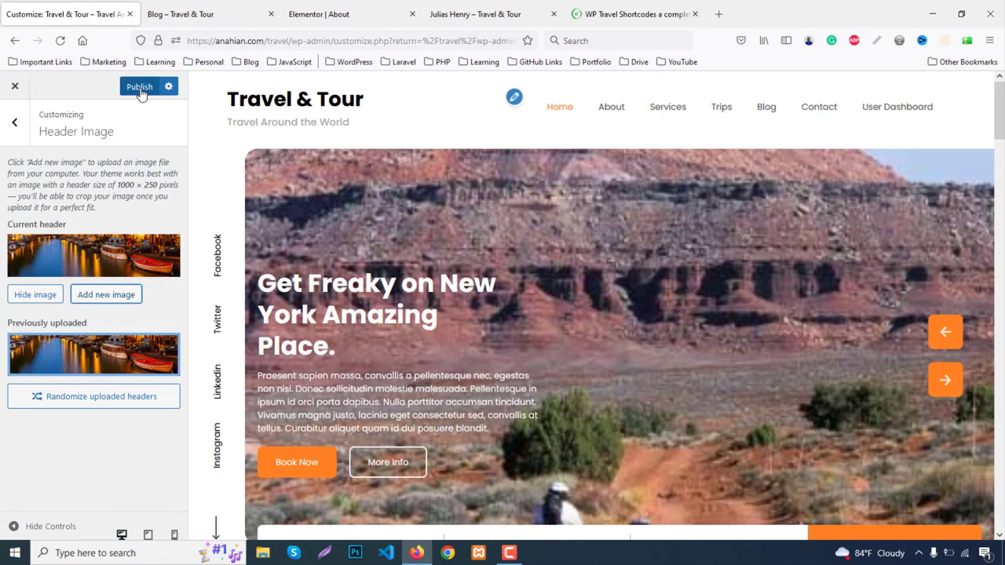
Publish the new header image and reload the Blog page to view it
left_click(141, 89)
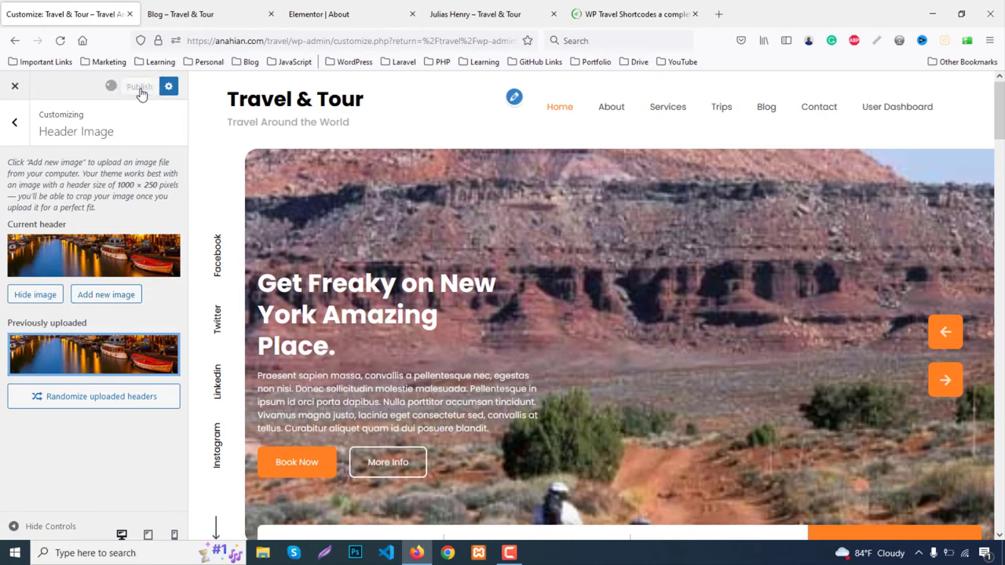
left_click(198, 9)
key("F5")
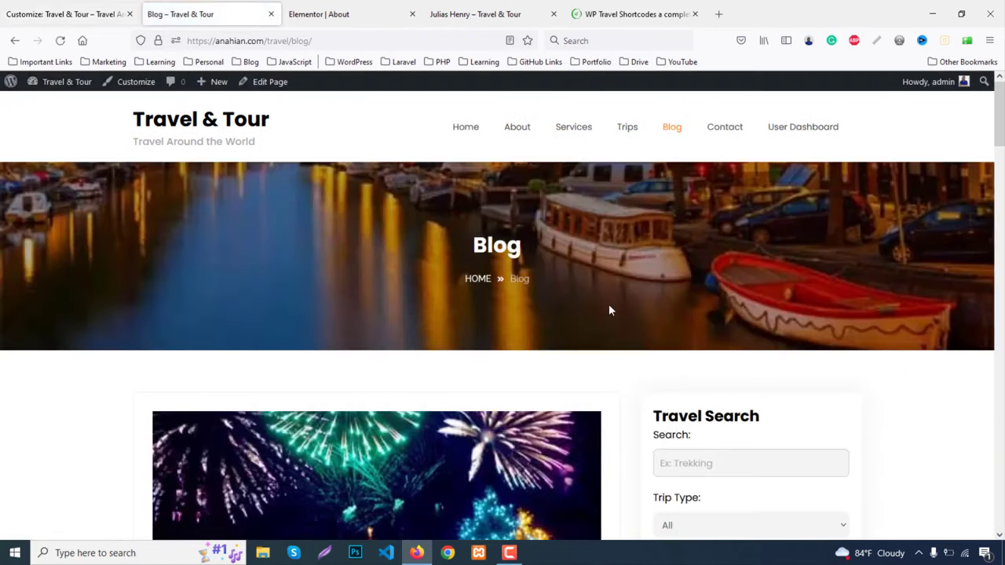
Look at the '10 Amazing things about Dubai' post, go back, then switch to the single-post tab
scroll(608, 302, "down", 5)
scroll(606, 298, "up", 5)
scroll(583, 385, "down", 10)
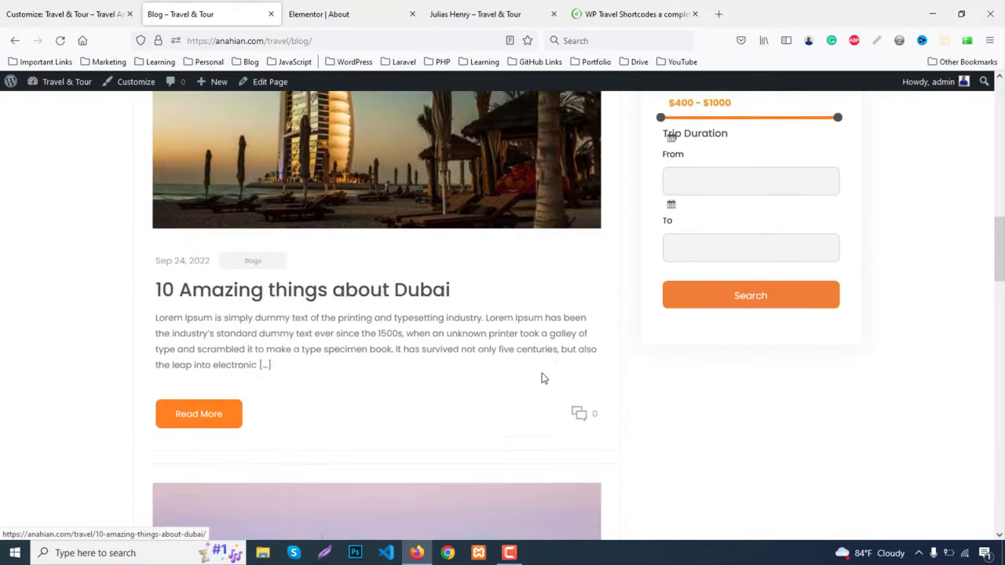
left_click(201, 365)
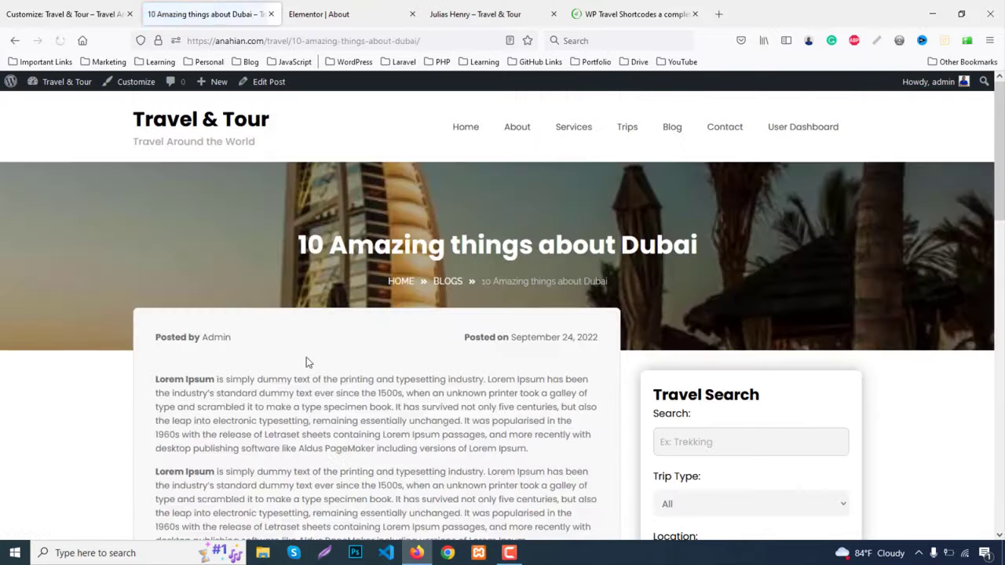
scroll(521, 364, "down", 8)
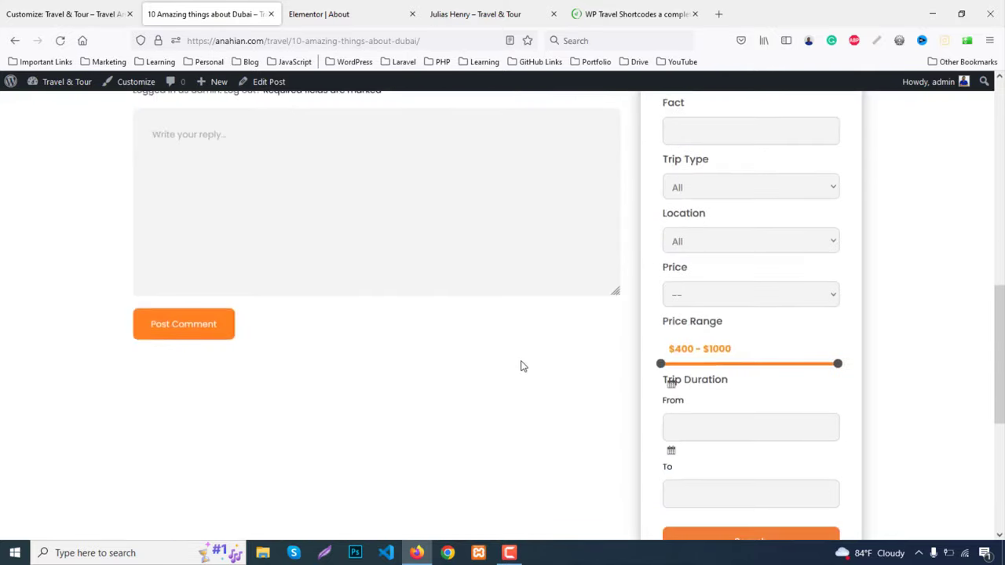
scroll(523, 363, "up", 10)
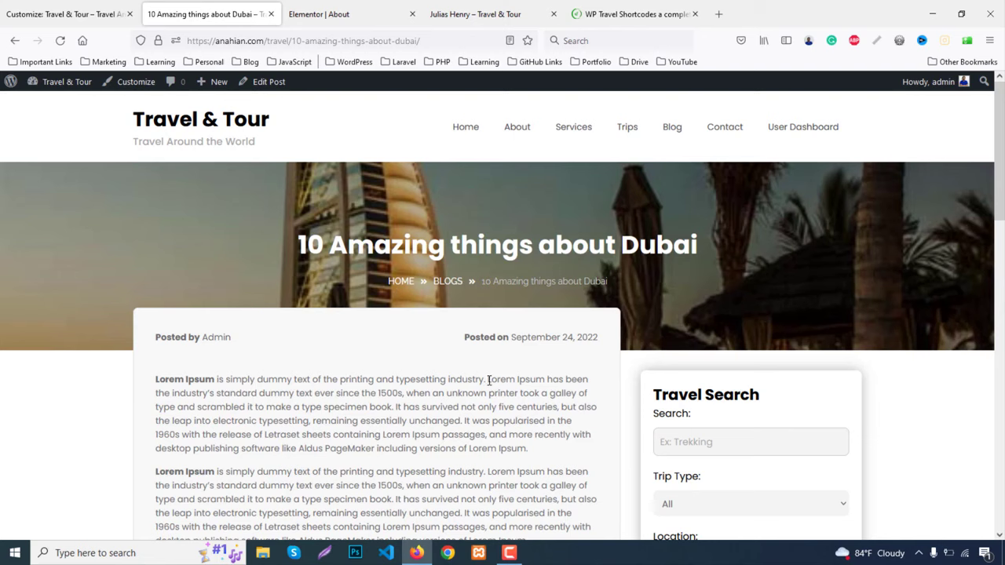
key("alt+Left")
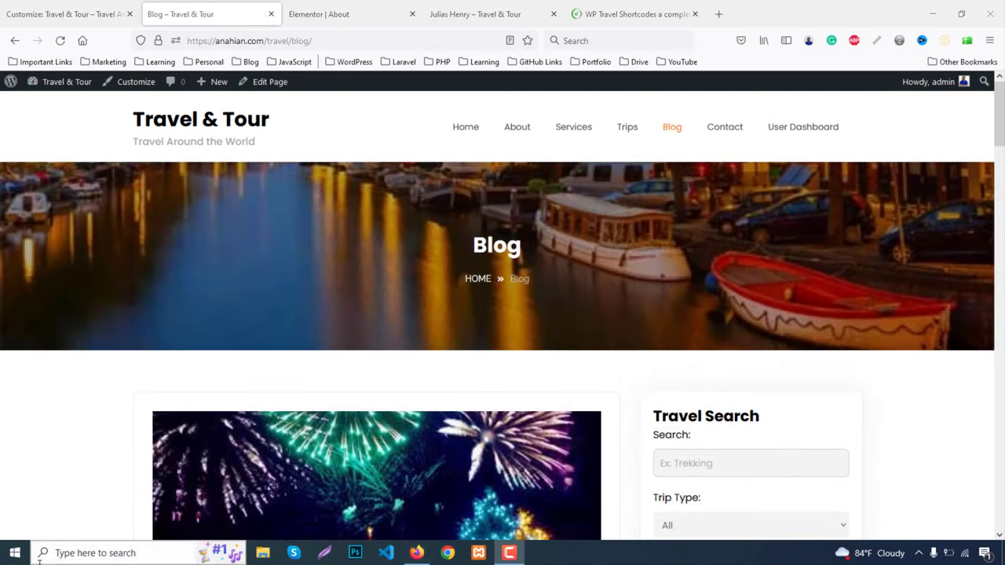
left_click(475, 14)
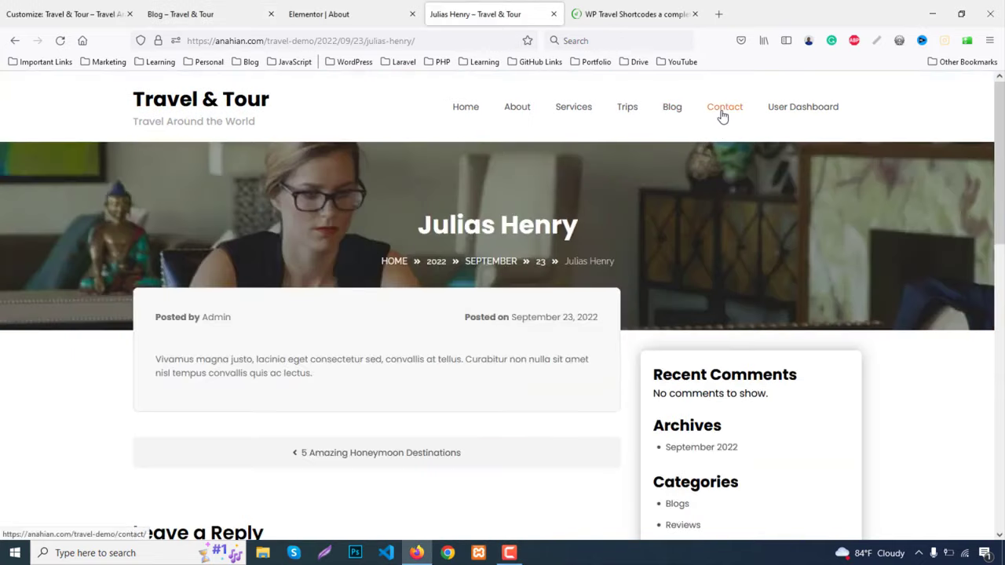
Check the live Contact page, then copy the About page's banner section in Elementor
left_click(722, 114)
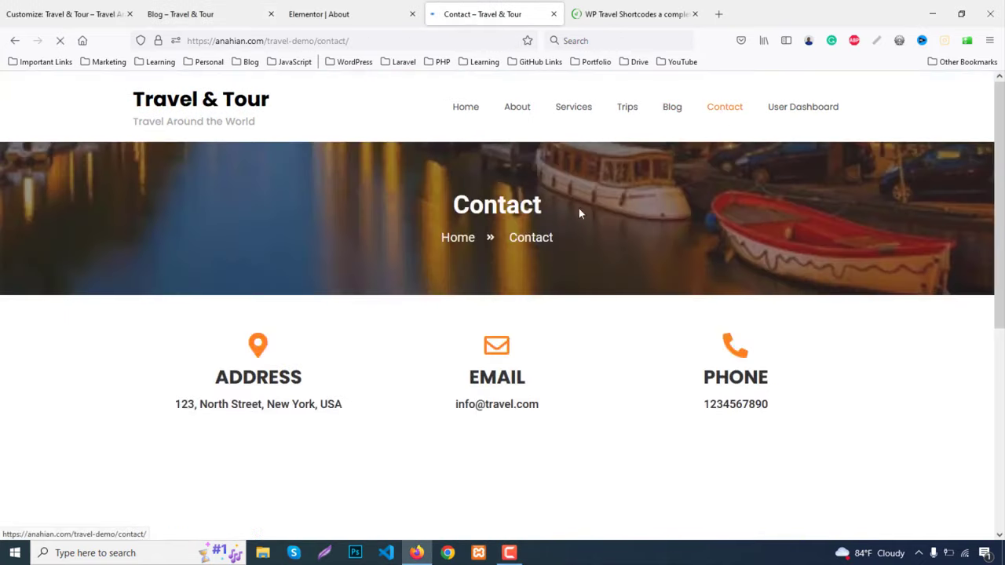
scroll(602, 263, "down", 2)
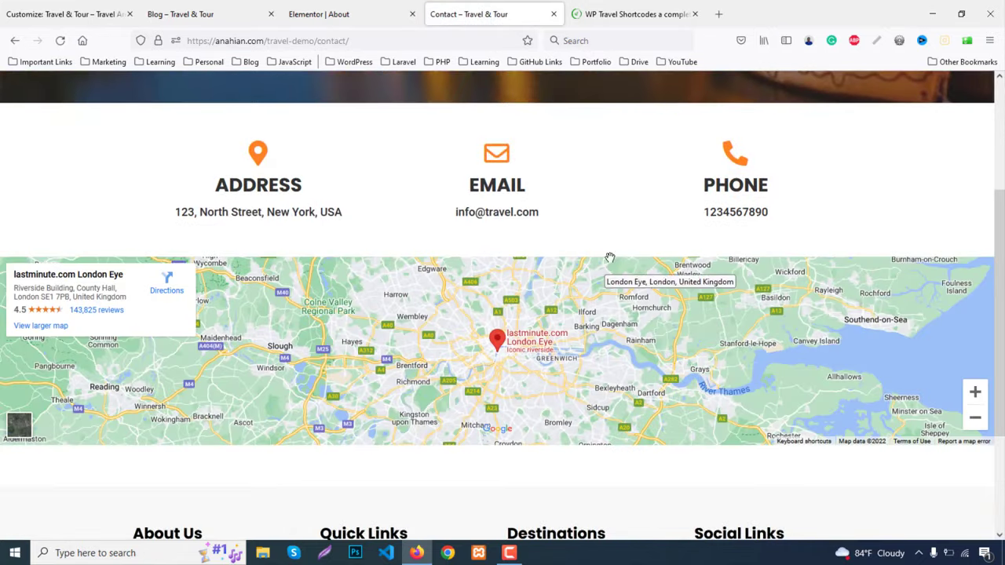
scroll(609, 259, "up", 2)
left_click(353, 13)
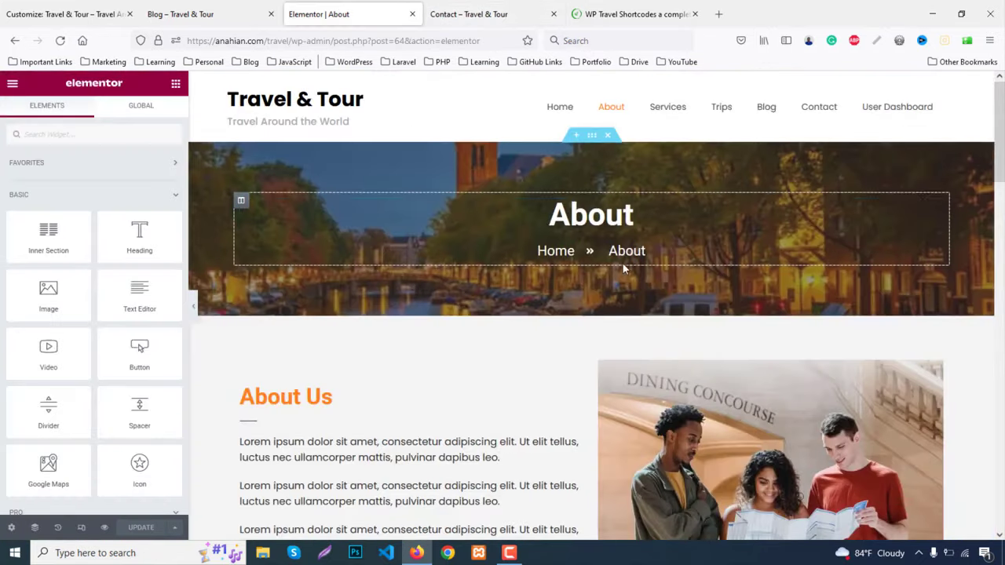
right_click(594, 139)
left_click(621, 200)
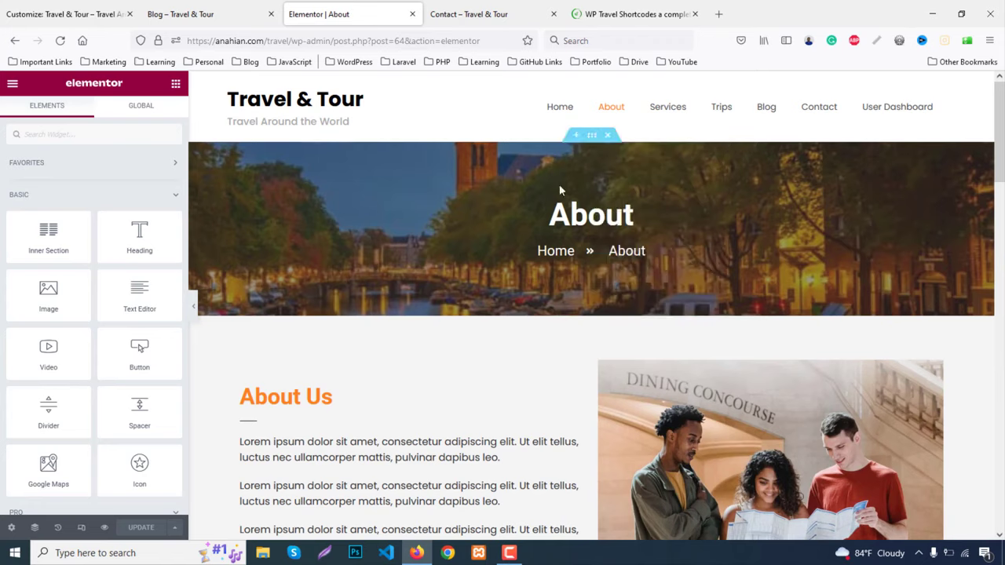
Close the Customizer and open the WordPress Pages list
left_click(76, 8)
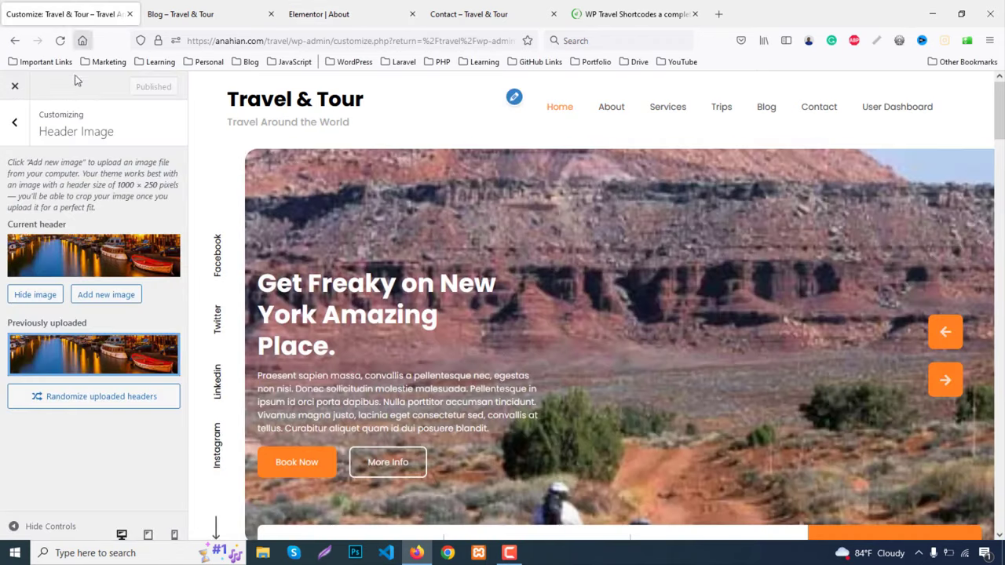
left_click(15, 88)
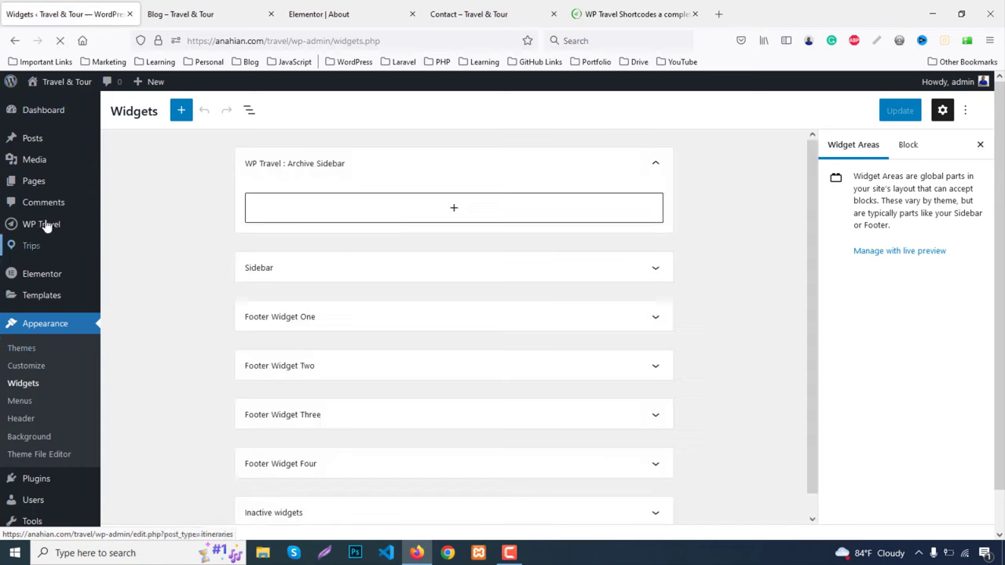
left_click(43, 186)
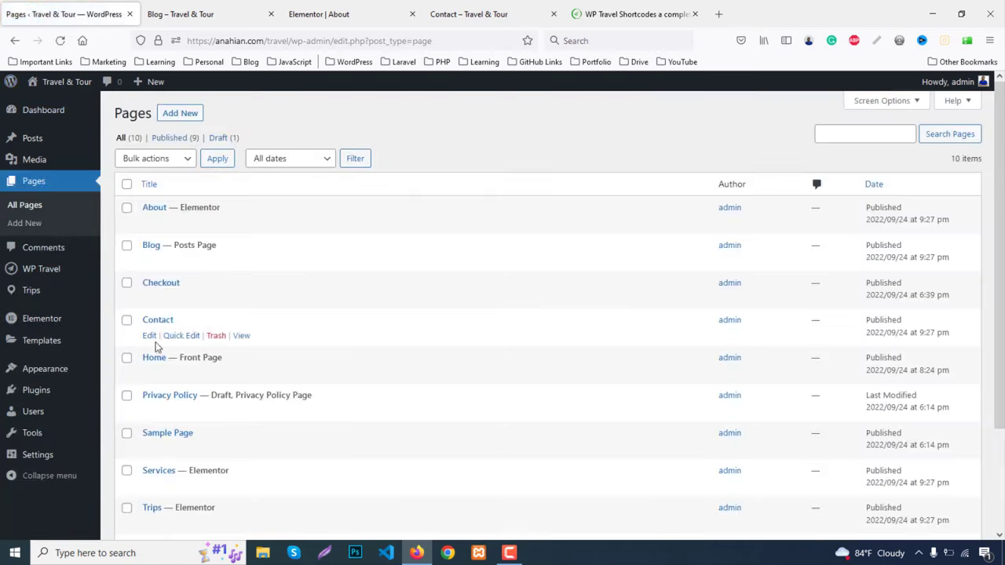
Open the Contact page in Elementor from a new editor tab
middle_click(150, 336)
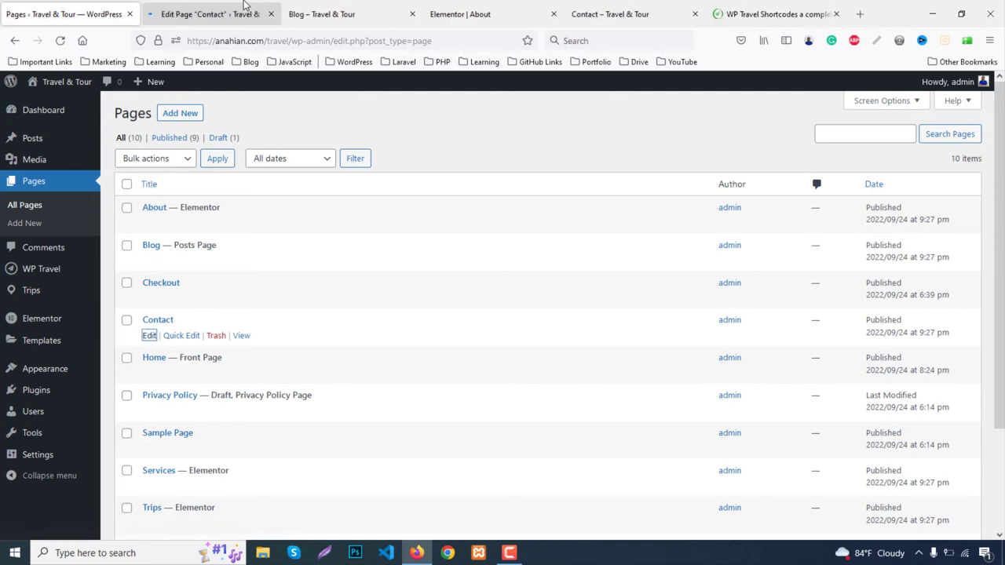
left_click(242, 6)
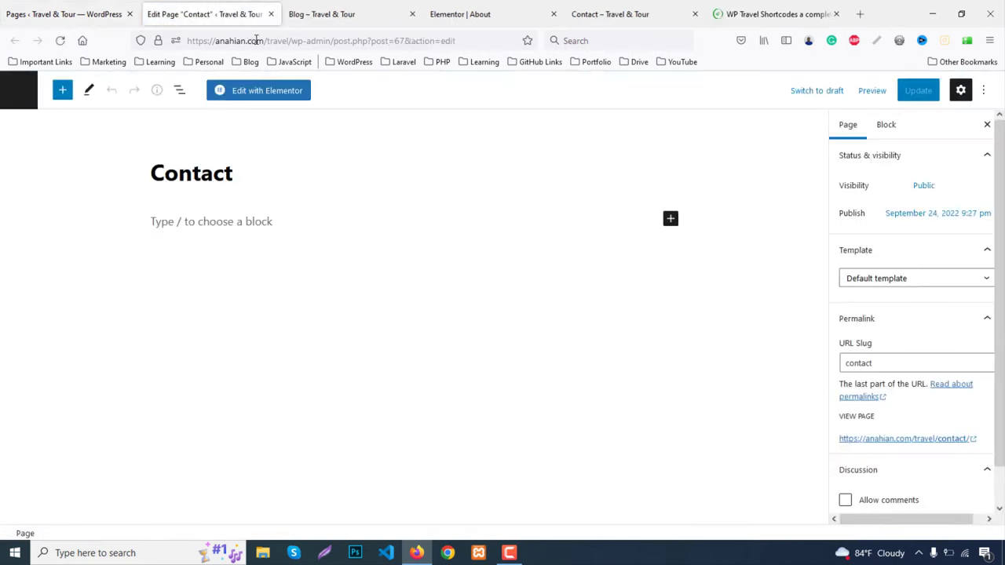
left_click(268, 92)
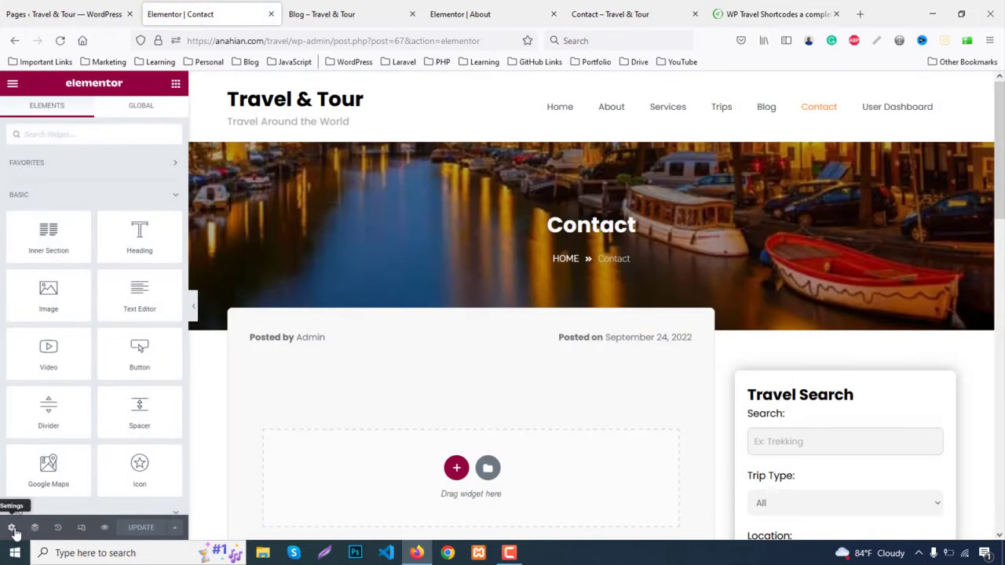
Set the page layout to Elementor Full Width in the page settings
left_click(12, 528)
left_click(116, 389)
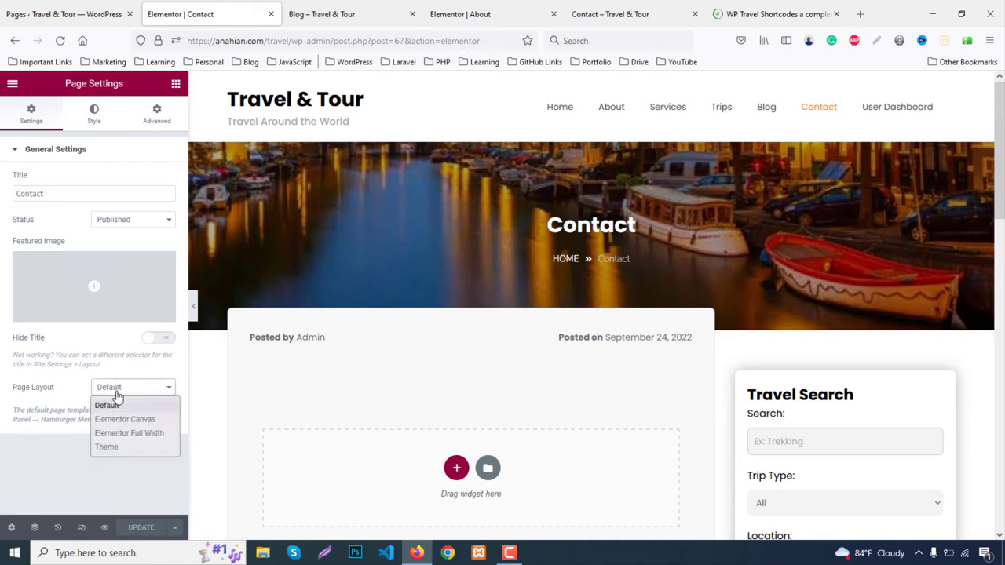
left_click(135, 435)
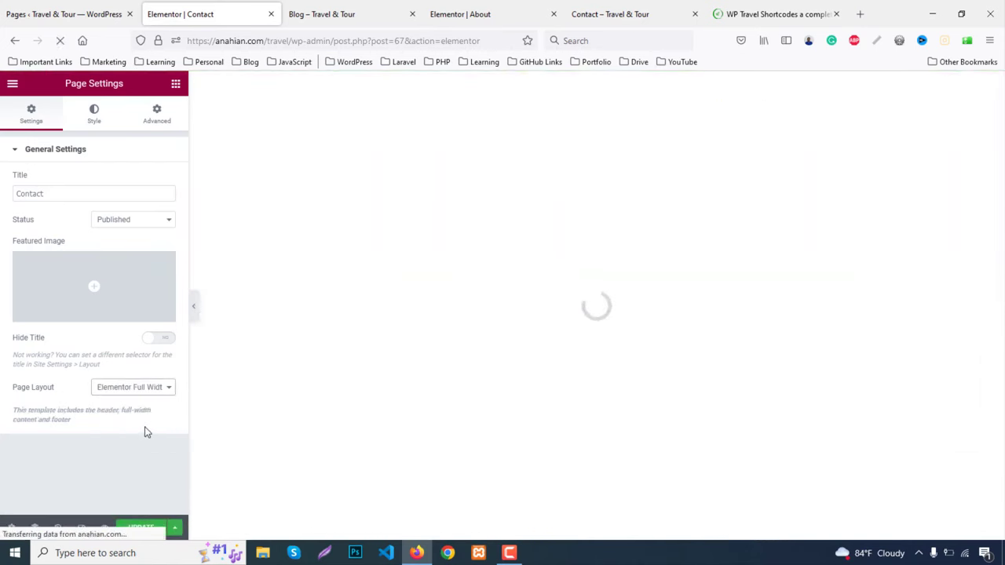
Paste the copied About banner and change its heading to 'Contact'
right_click(393, 245)
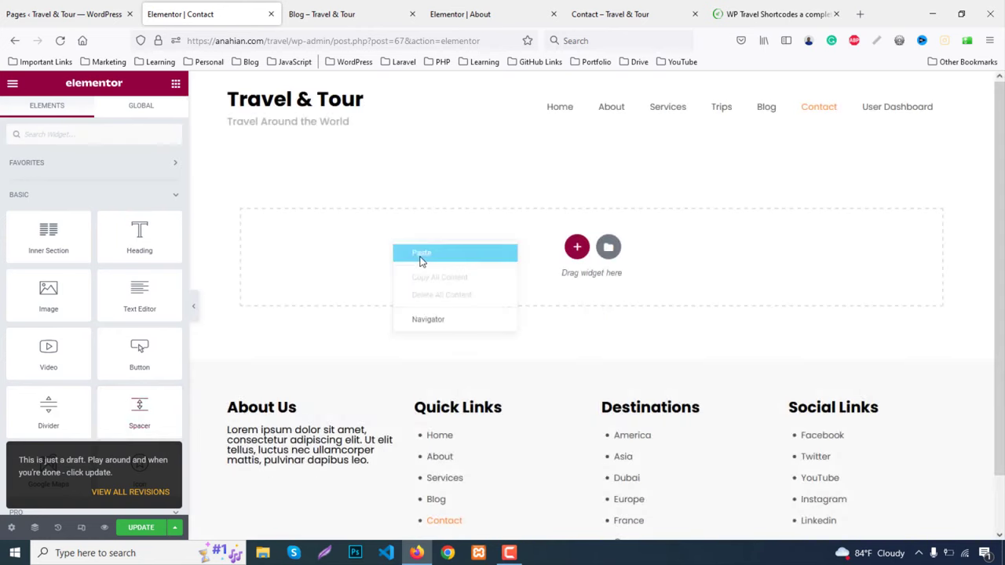
left_click(420, 253)
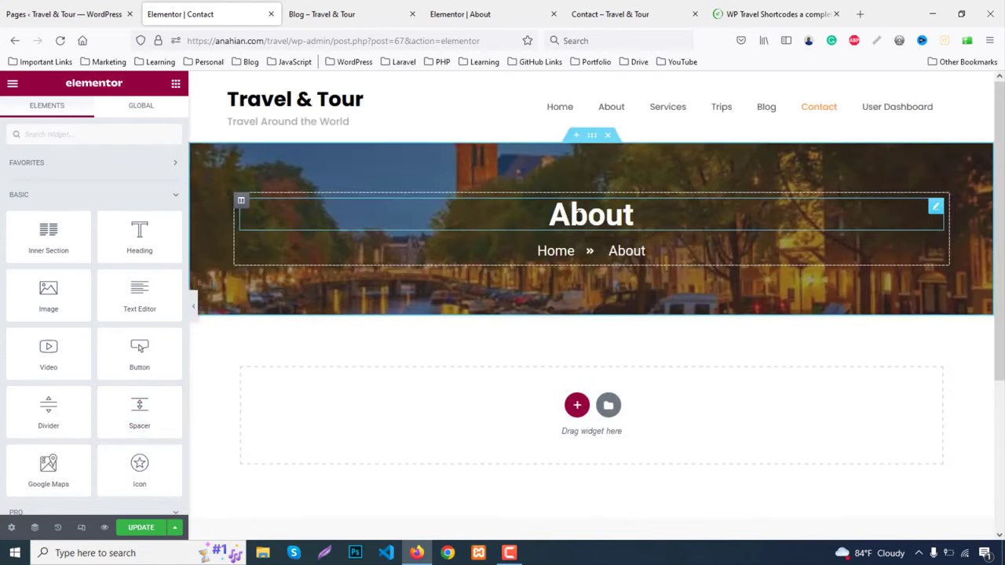
left_click(632, 214)
double_click(632, 214)
type("C")
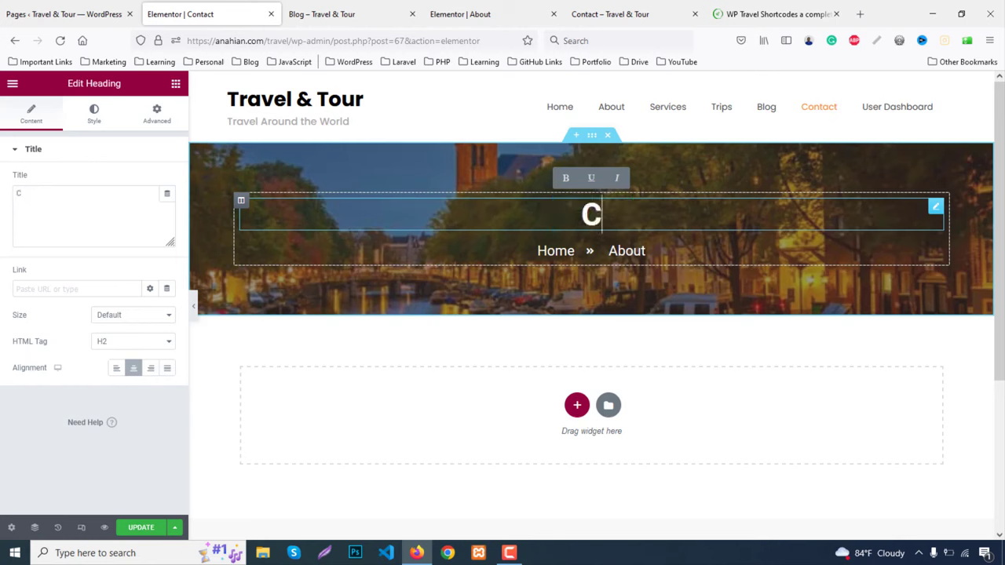
type("ontact")
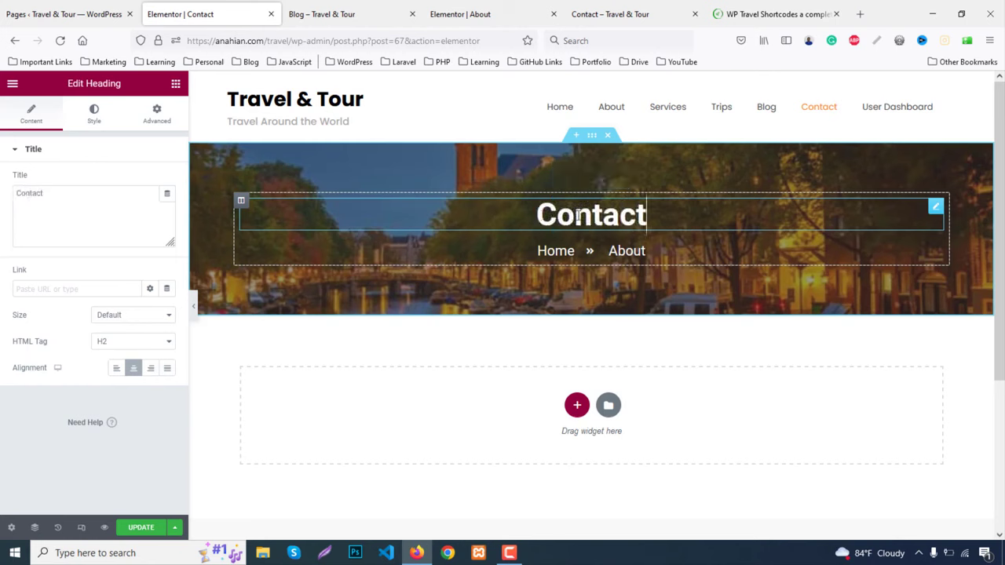
Change the breadcrumb's About item to 'Contact' and view the live Contact page
left_click(637, 251)
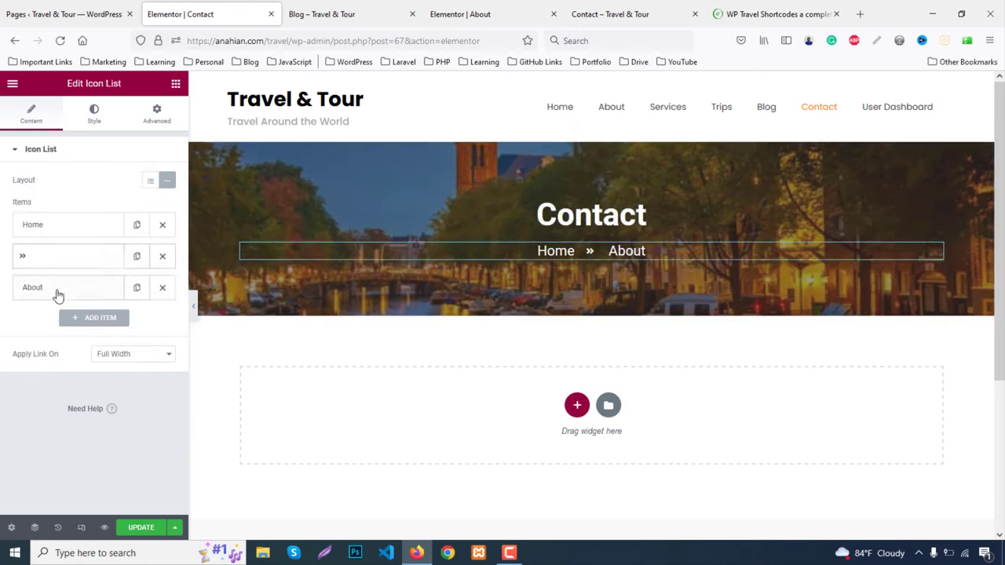
left_click(57, 295)
double_click(82, 332)
type("Contact")
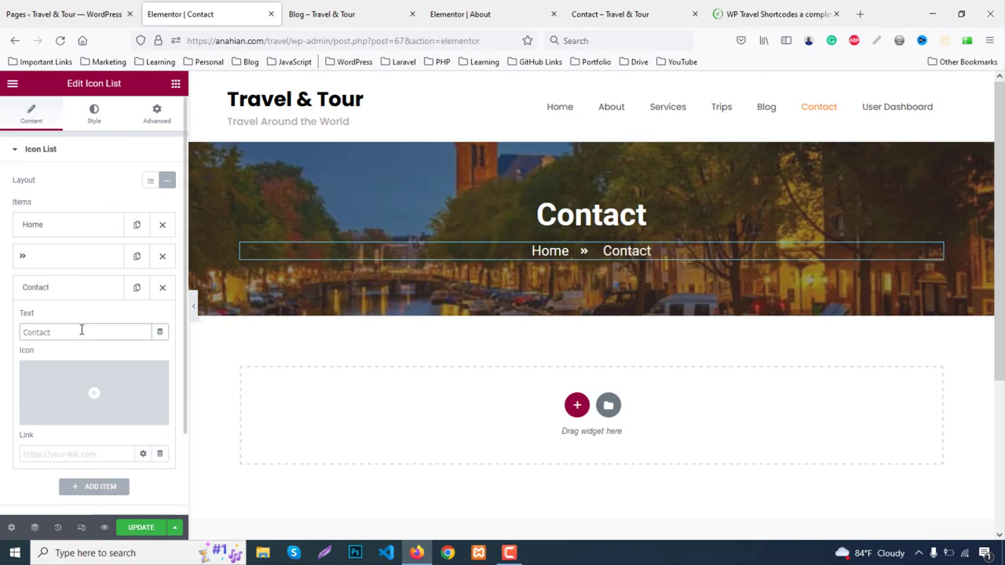
left_click(585, 13)
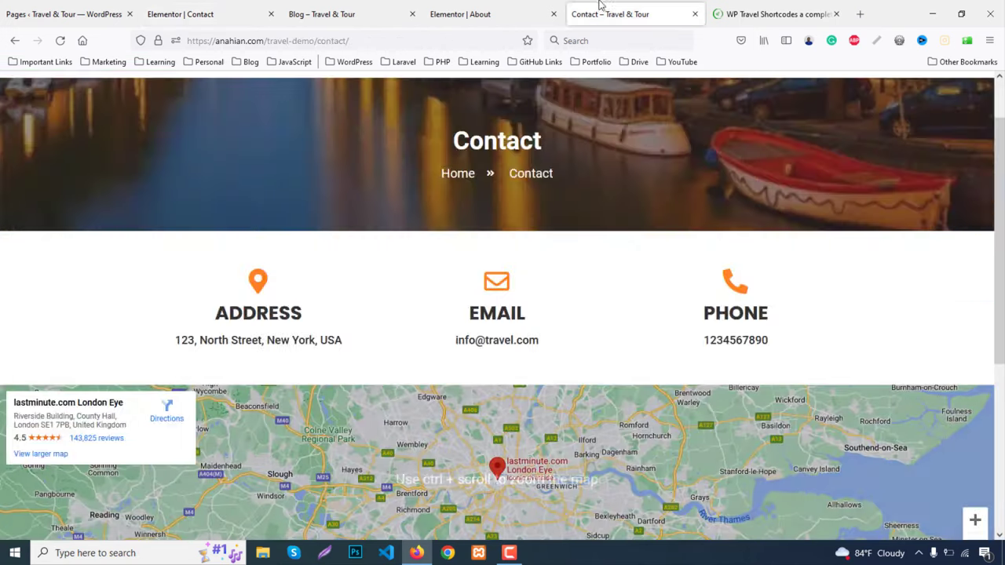
Add a three-column section below the banner with 80 px top and bottom padding
left_click(168, 16)
left_click(576, 415)
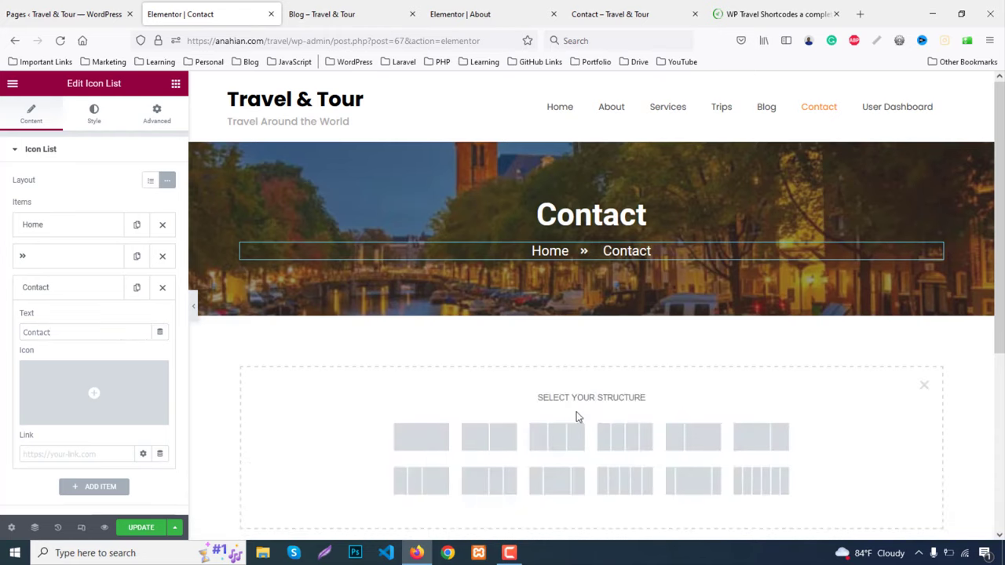
scroll(578, 390, "down", 2)
left_click(571, 318)
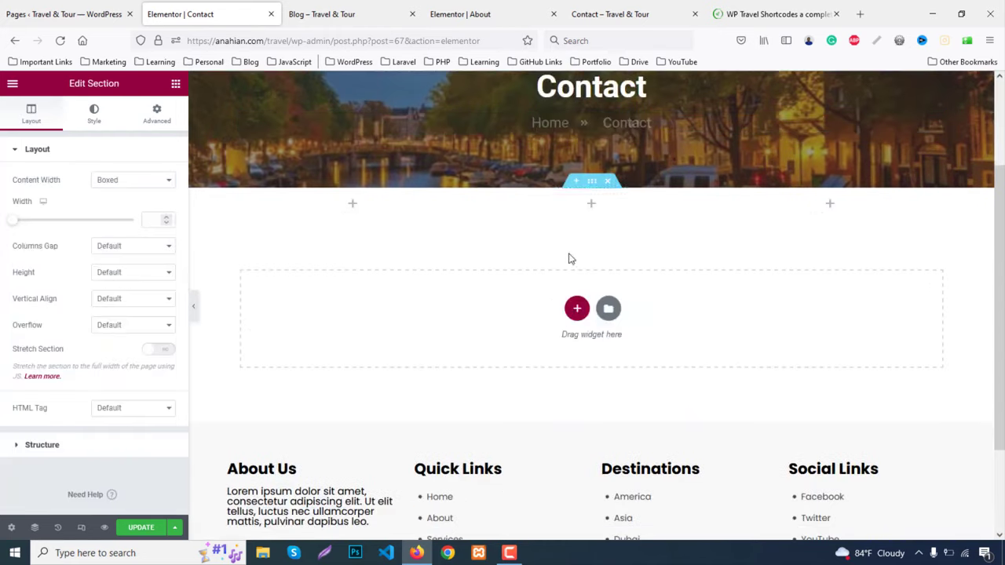
left_click(160, 116)
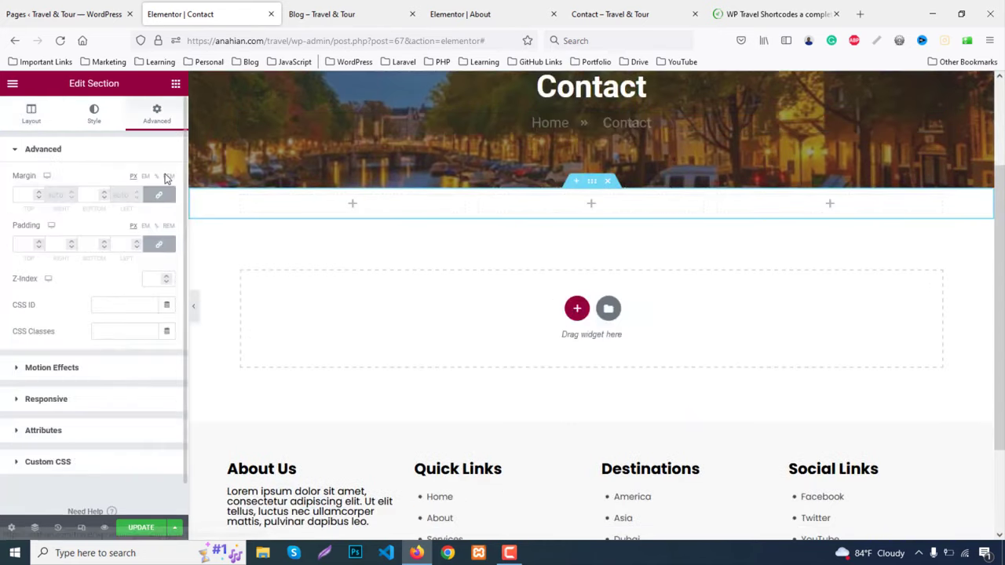
left_click(159, 244)
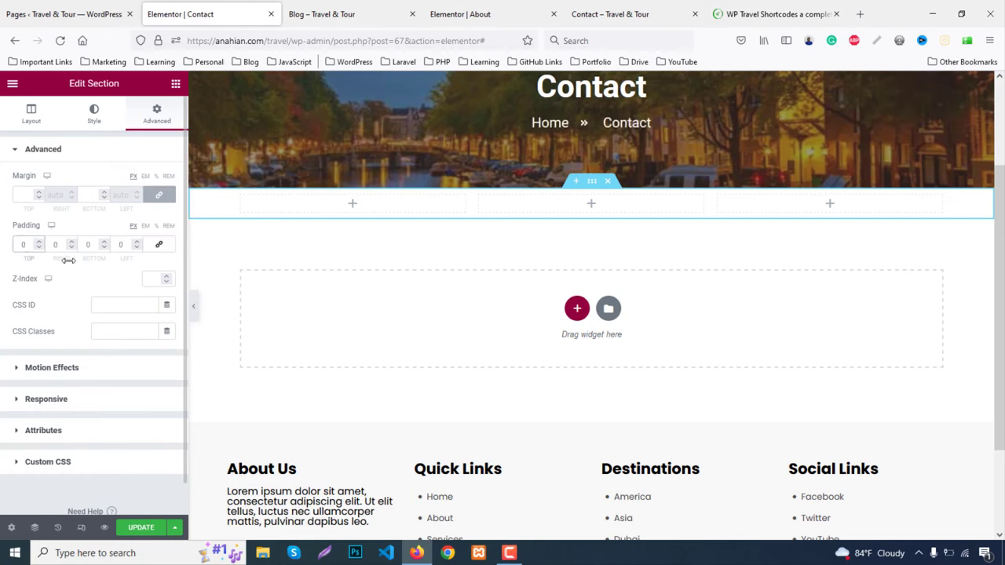
type("80")
left_click(87, 244)
type("80")
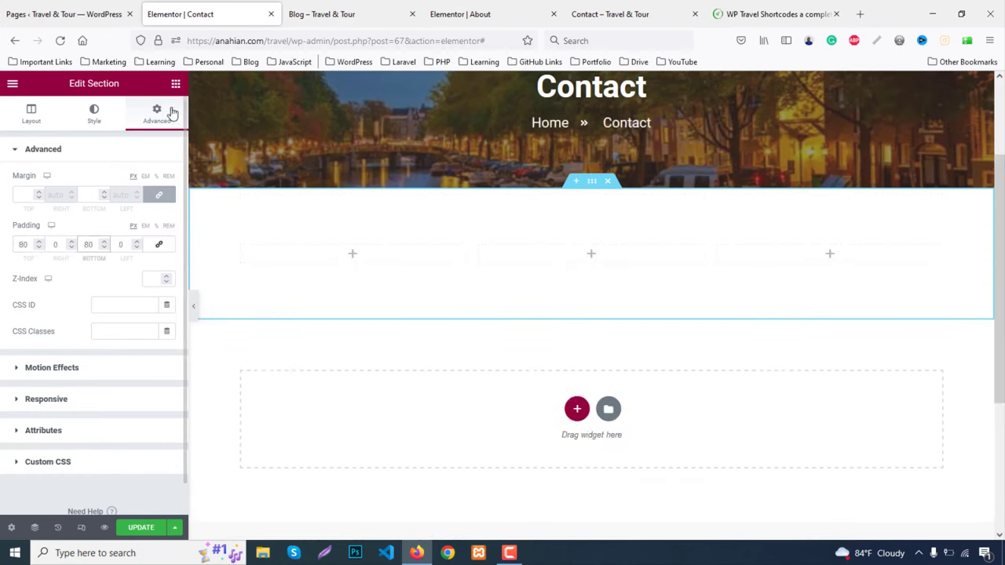
Place an Icon Box in the first column and select the word ADDRESS on the live page
left_click(219, 145)
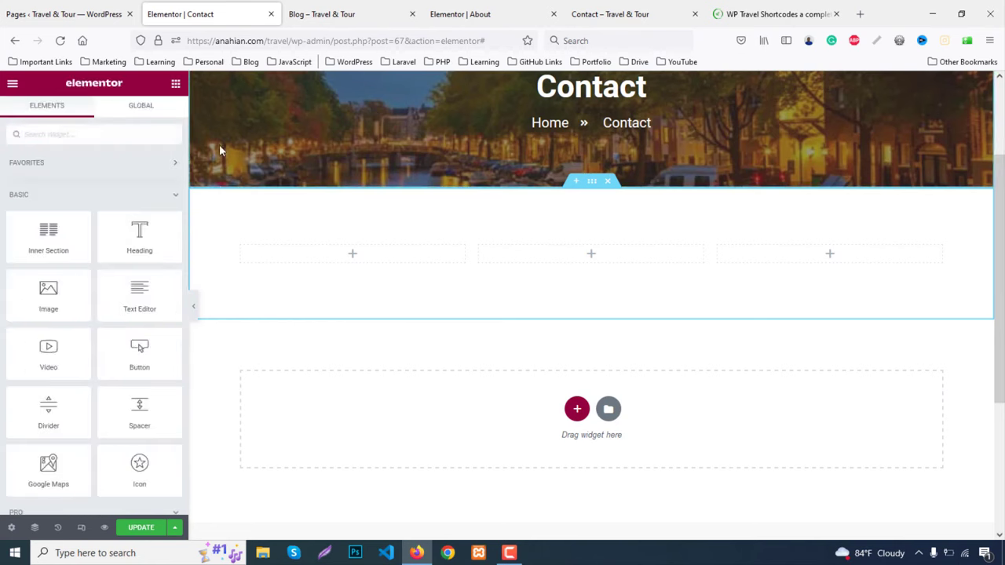
type("icon")
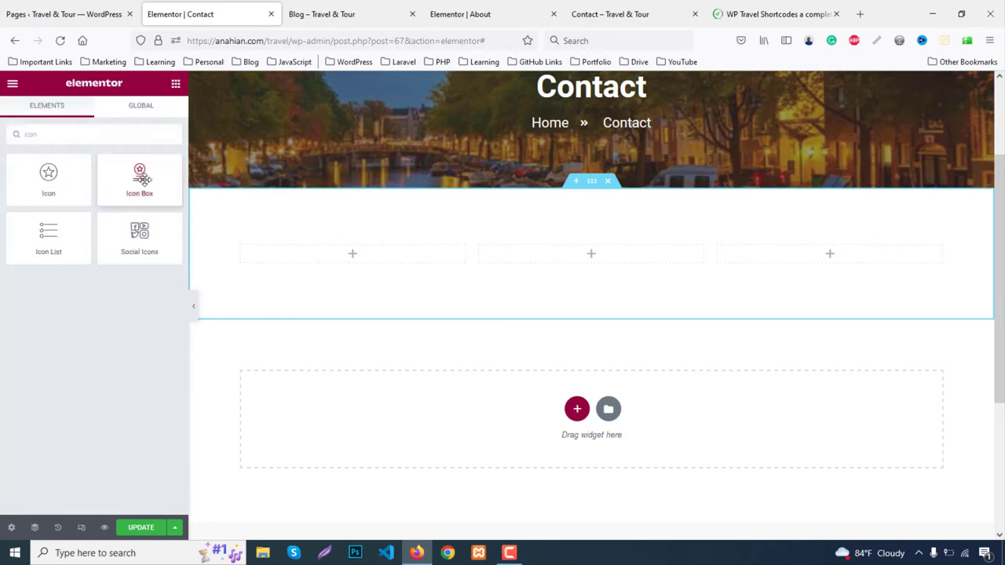
left_click_drag(140, 179, 368, 260)
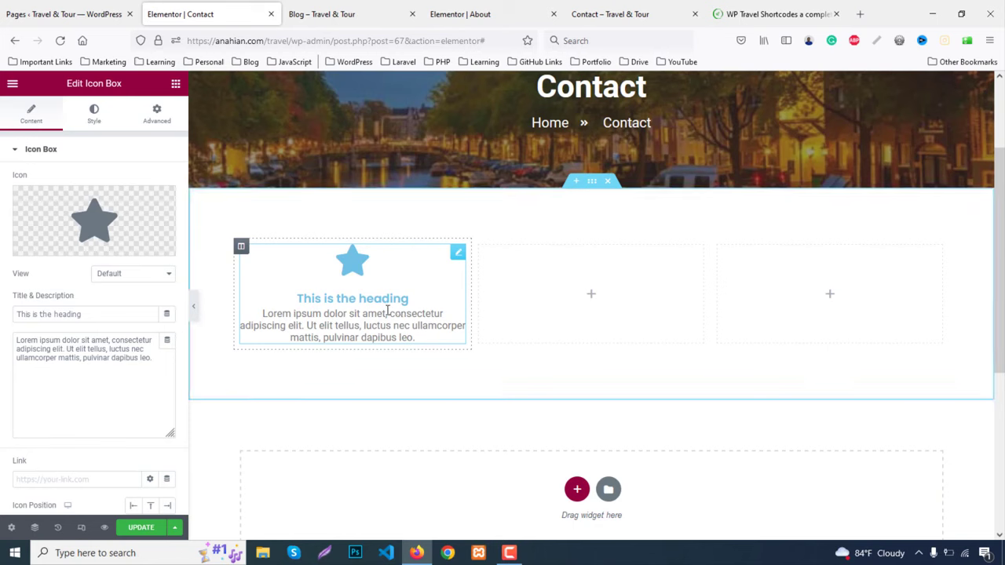
left_click(625, 13)
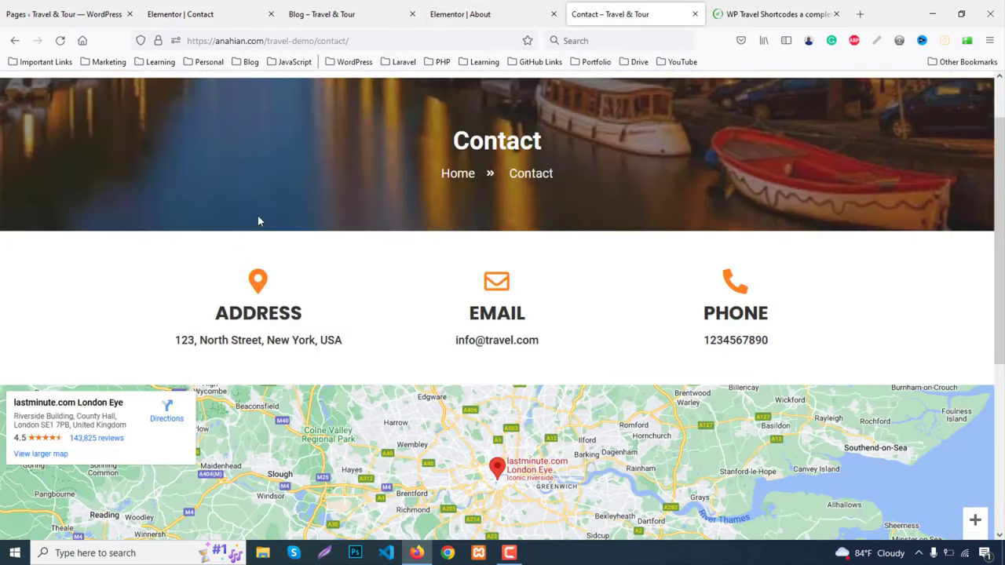
double_click(255, 314)
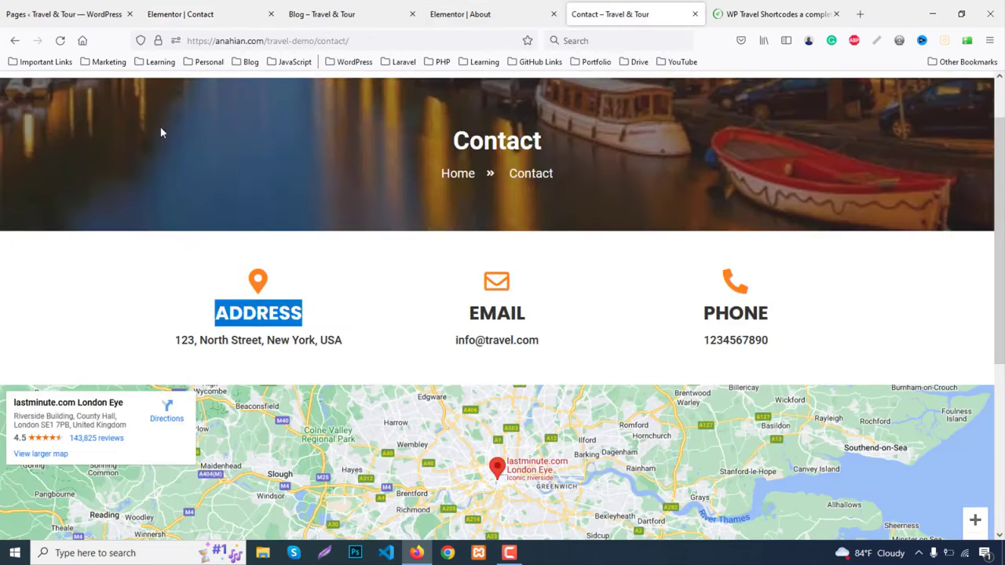
Paste 'Address' as the icon box title
left_click(182, 13)
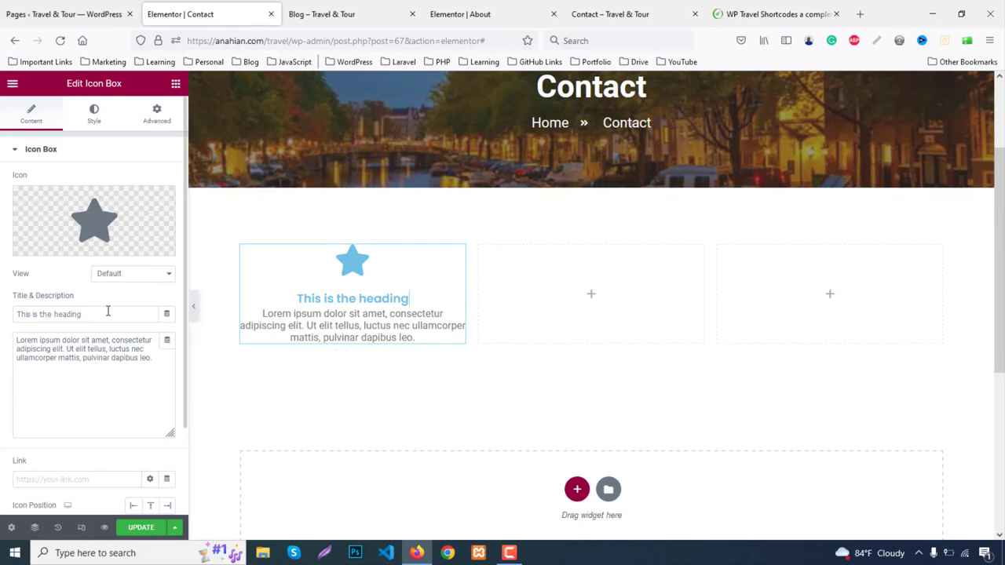
left_click_drag(108, 310, 1, 311)
type("Address")
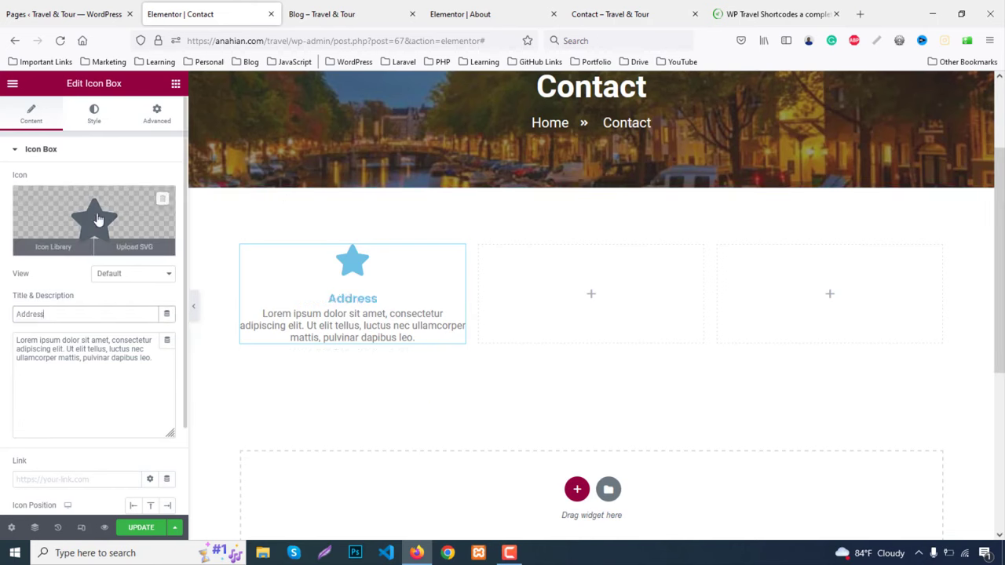
Replace the star with the map-marker icon from the Icon Library
left_click(98, 222)
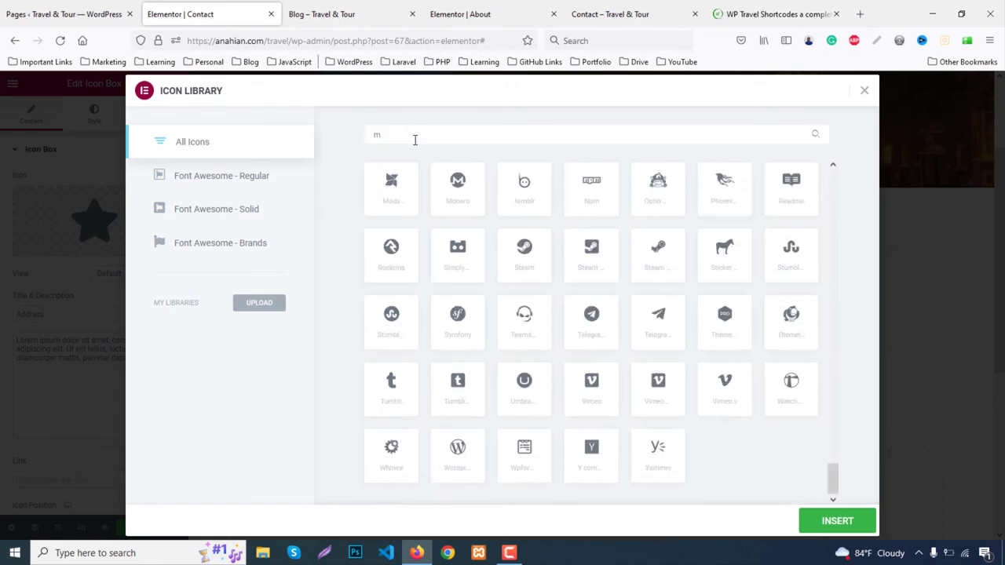
type("map")
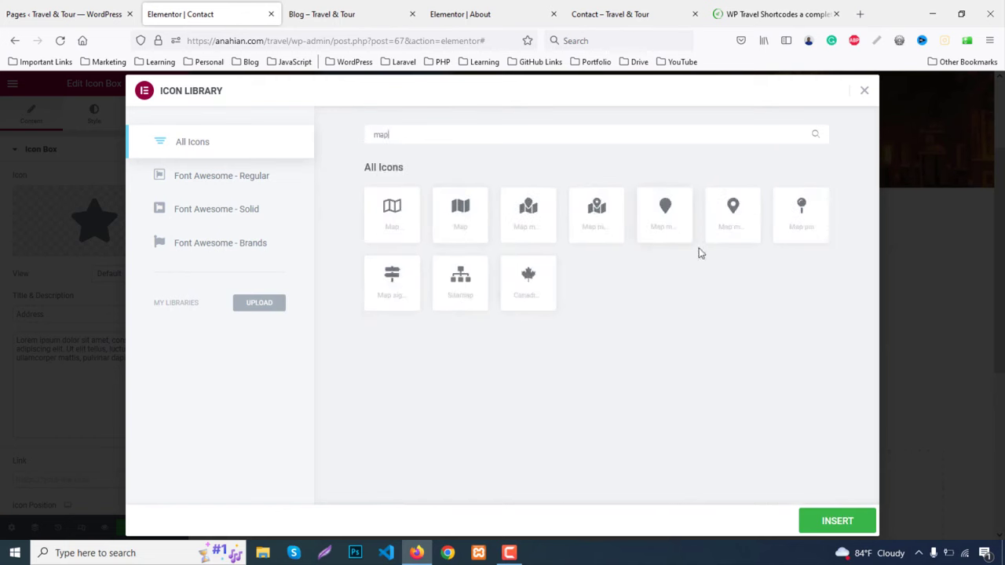
left_click(738, 219)
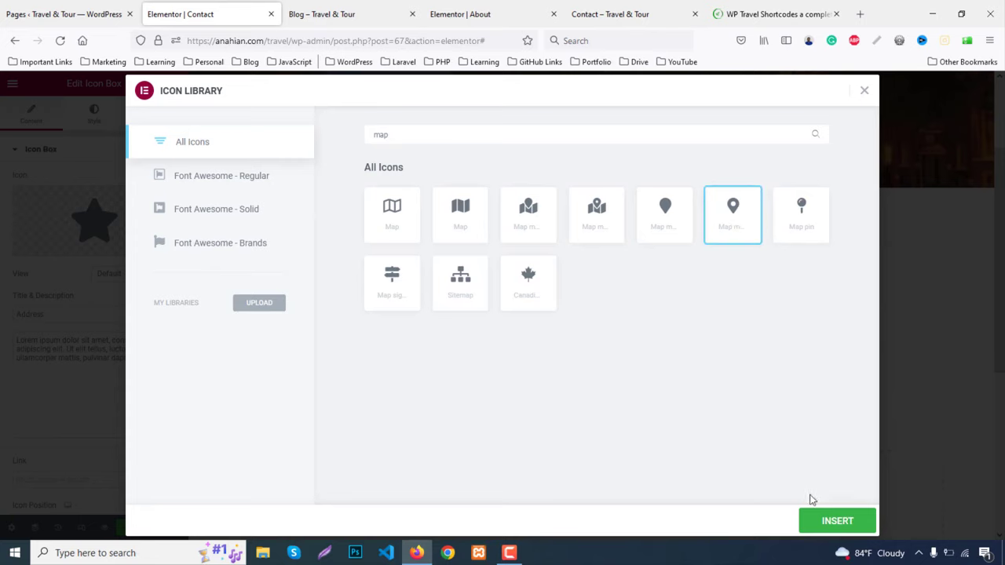
left_click(834, 522)
Select the street address line on the live Contact page for copying
left_click(605, 9)
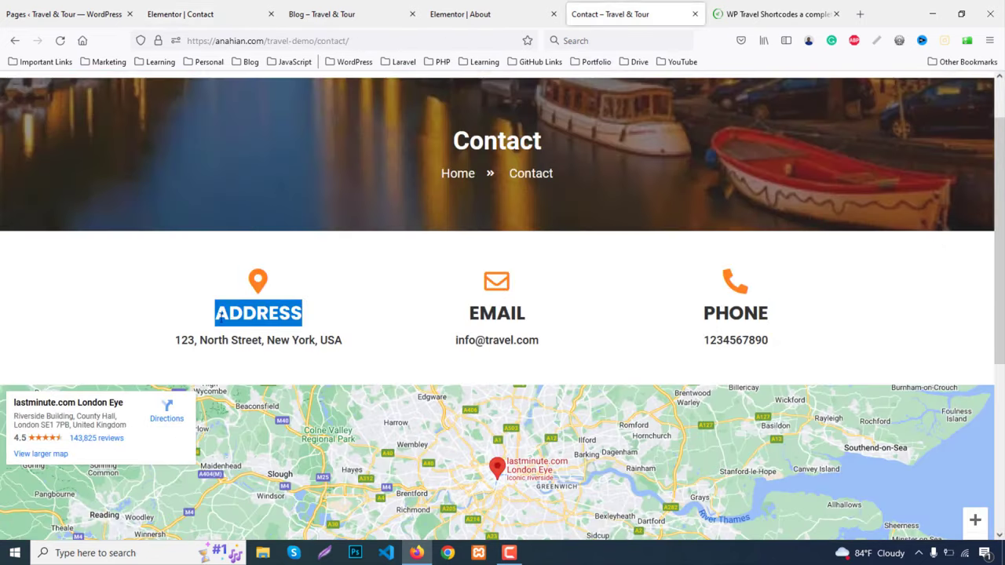
left_click_drag(177, 339, 388, 339)
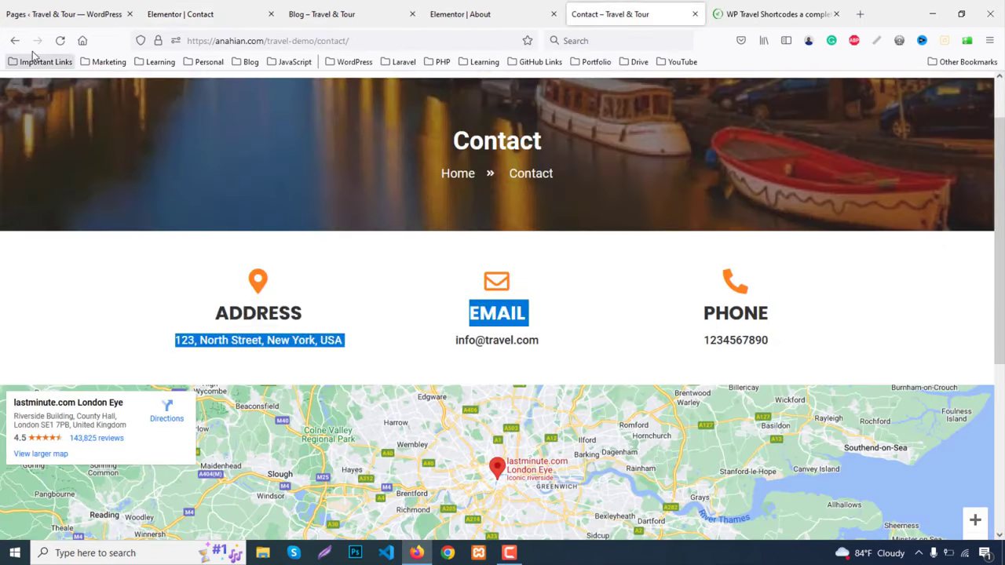
left_click(220, 6)
Paste '123, North Street, New York, USA' as the Address description, then check the About heading's colour hex
triple_click(94, 362)
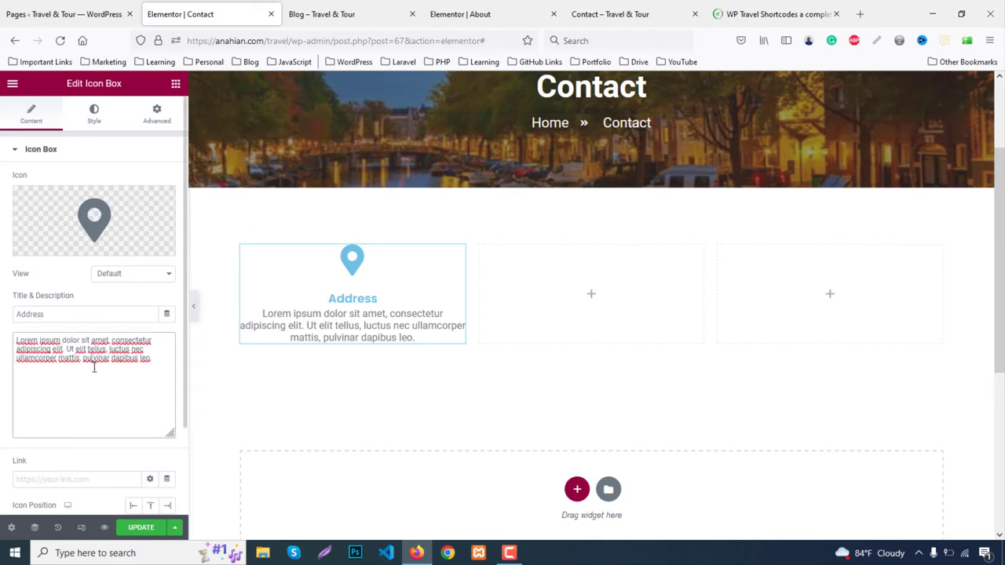
type("123, North Street, New York, USA email")
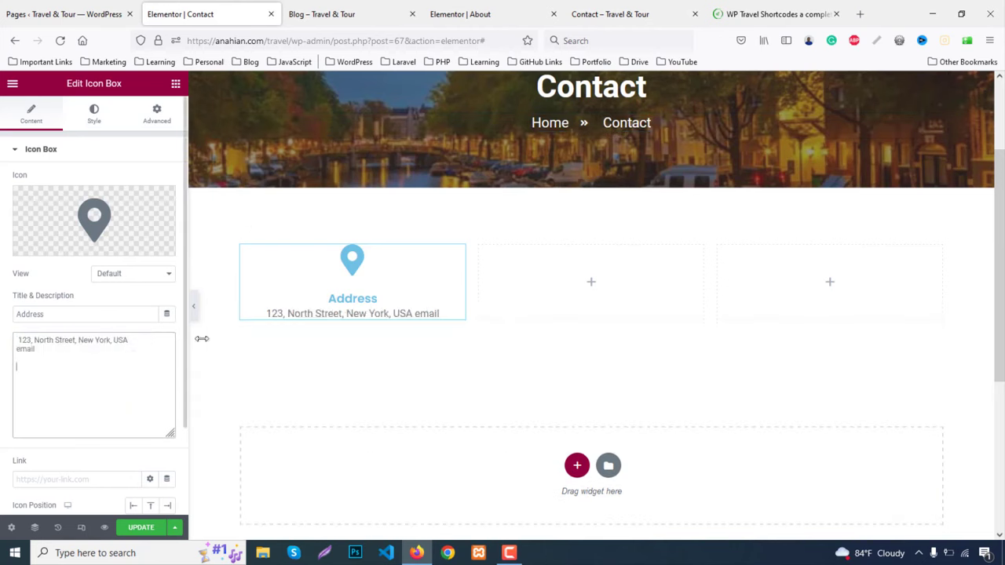
left_click(471, 14)
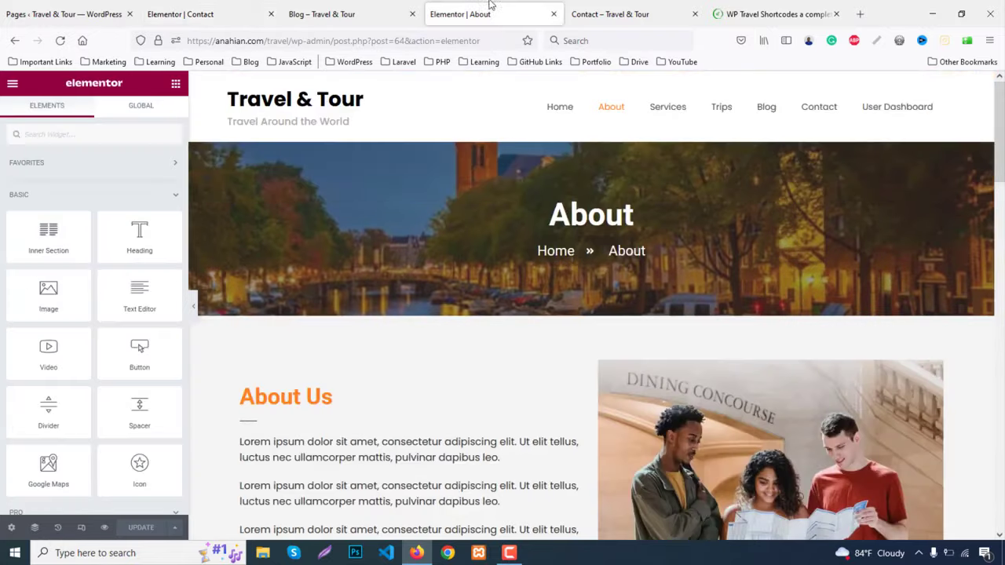
left_click(269, 399)
left_click(93, 116)
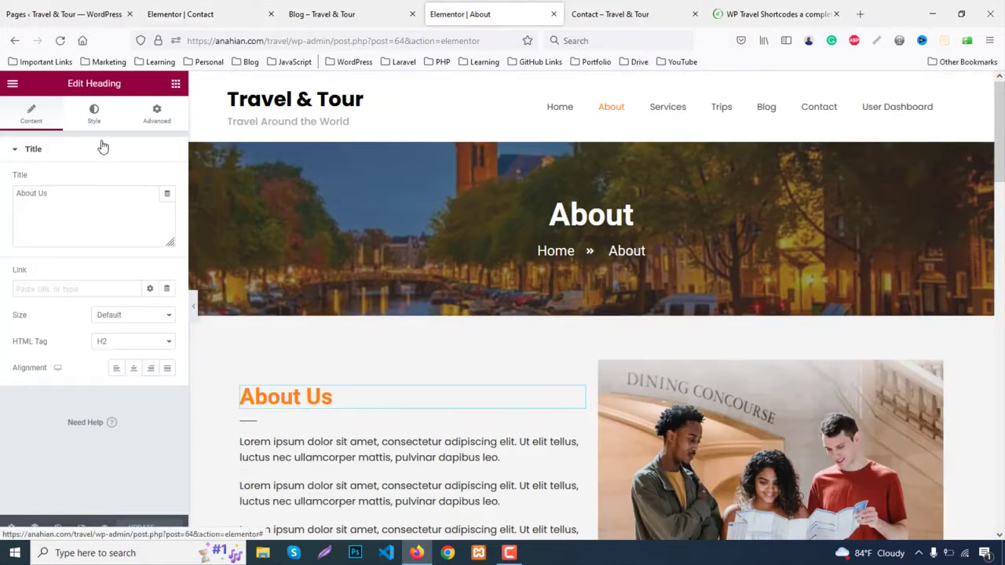
left_click(166, 180)
key("ctrl+c")
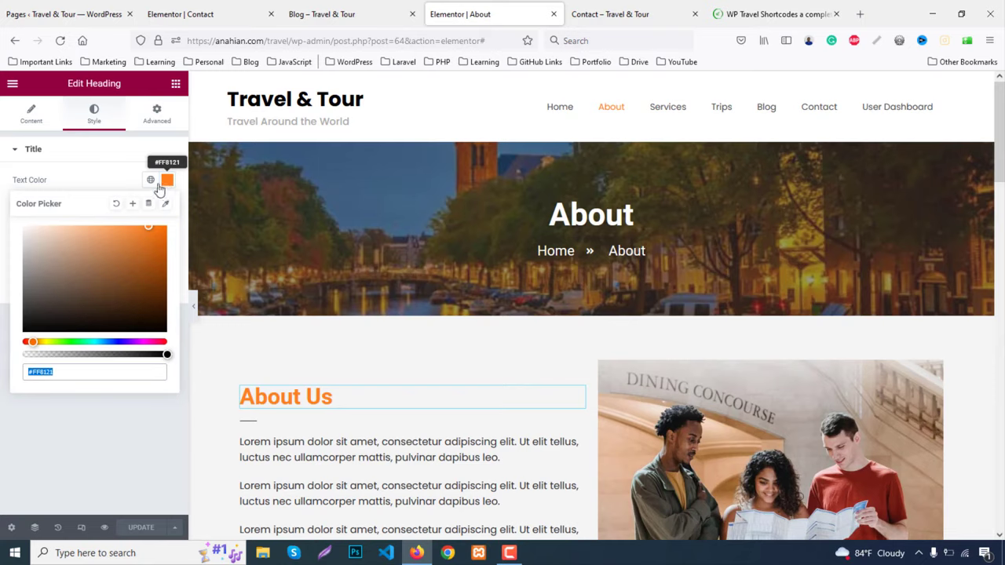
left_click(180, 13)
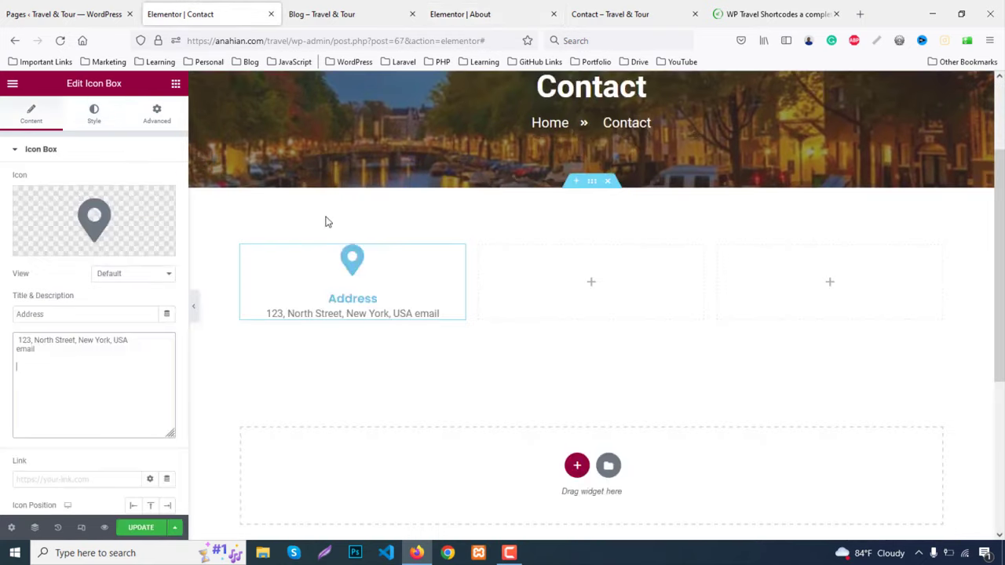
Make the Address map-pin icon orange #FF8121 with spacing 5 and size 35
left_click(93, 116)
left_click(167, 208)
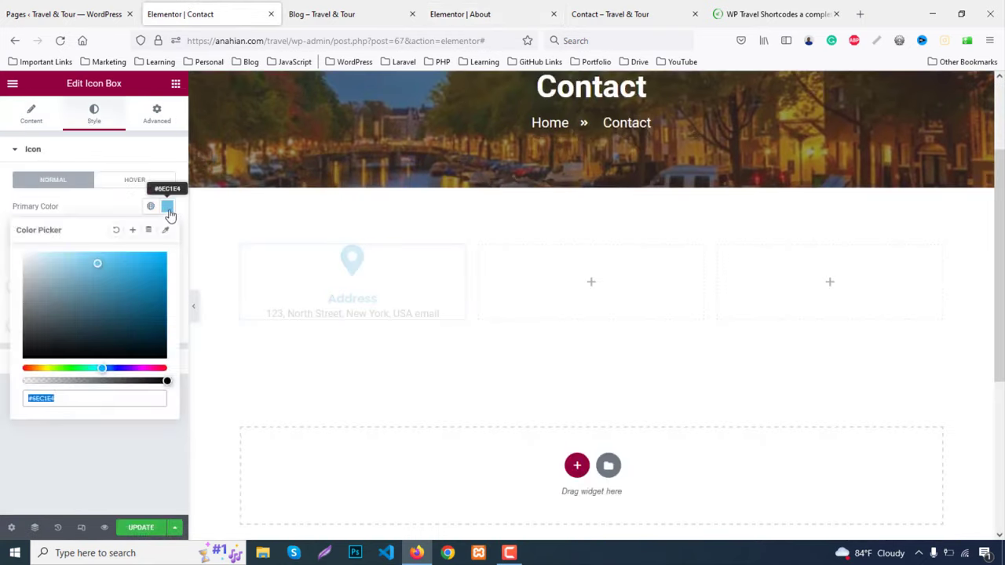
key("ctrl+v")
left_click(167, 206)
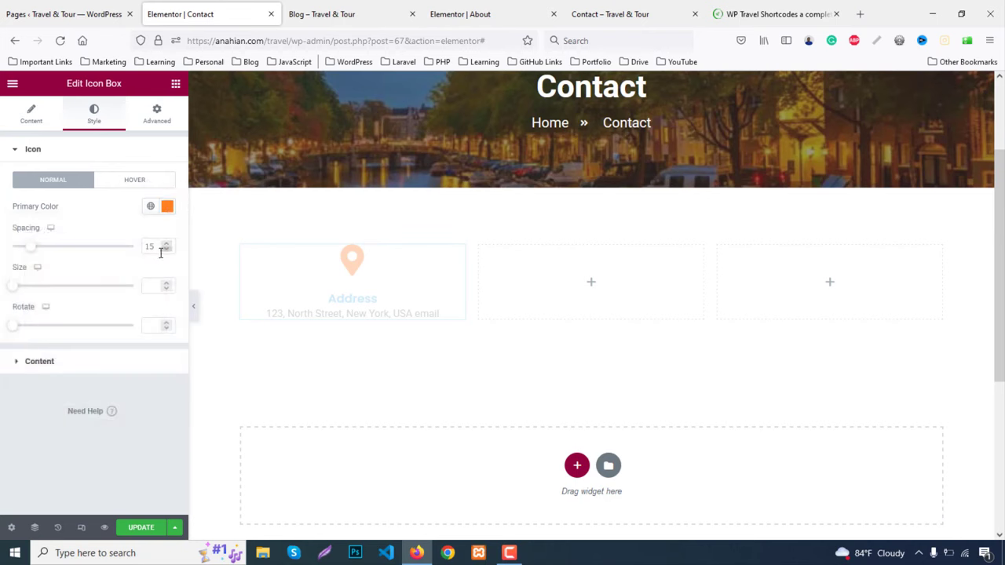
key("BackSpace")
type("0")
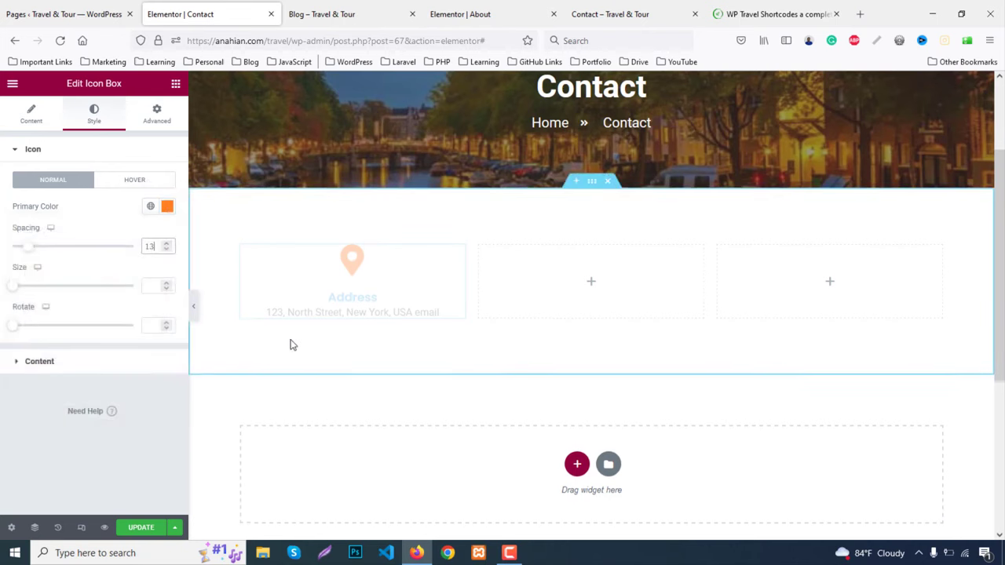
key("BackSpace")
key("BackSpace")
type("5")
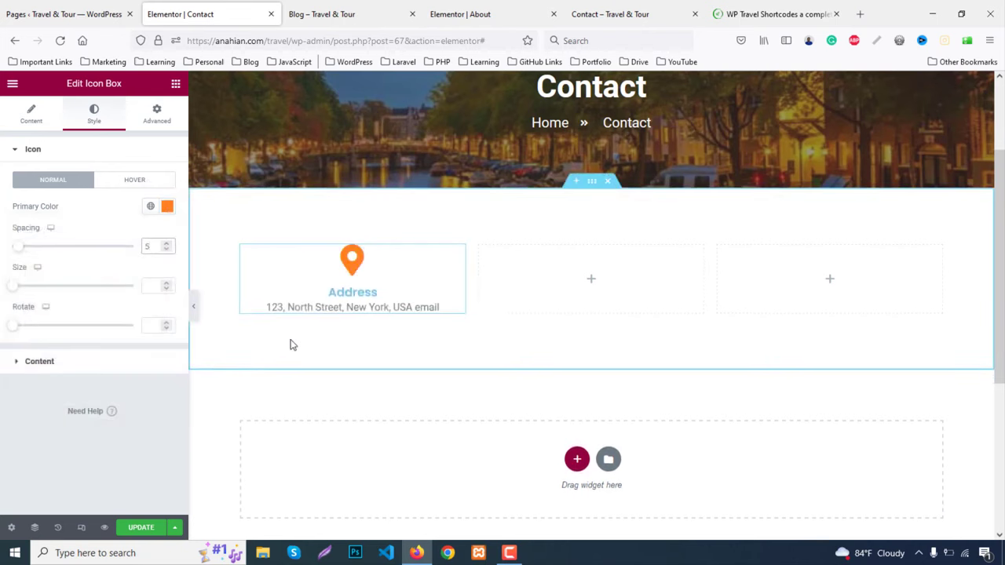
type("6")
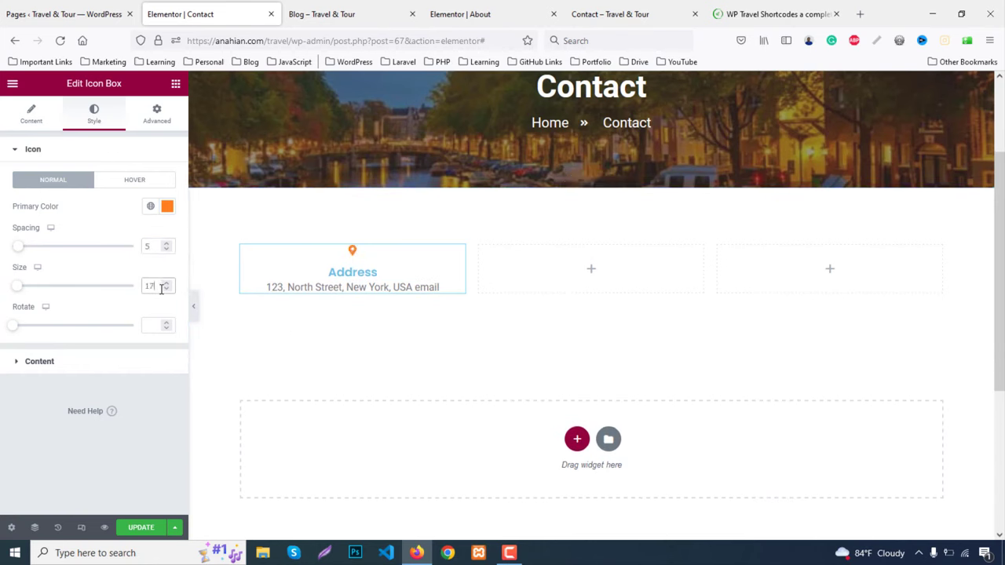
key("Up")
key("Up")
key("Up")
key("Up")
key("Up")
key("Up")
key("Up")
key("Up")
key("Up")
key("Up")
key("Up")
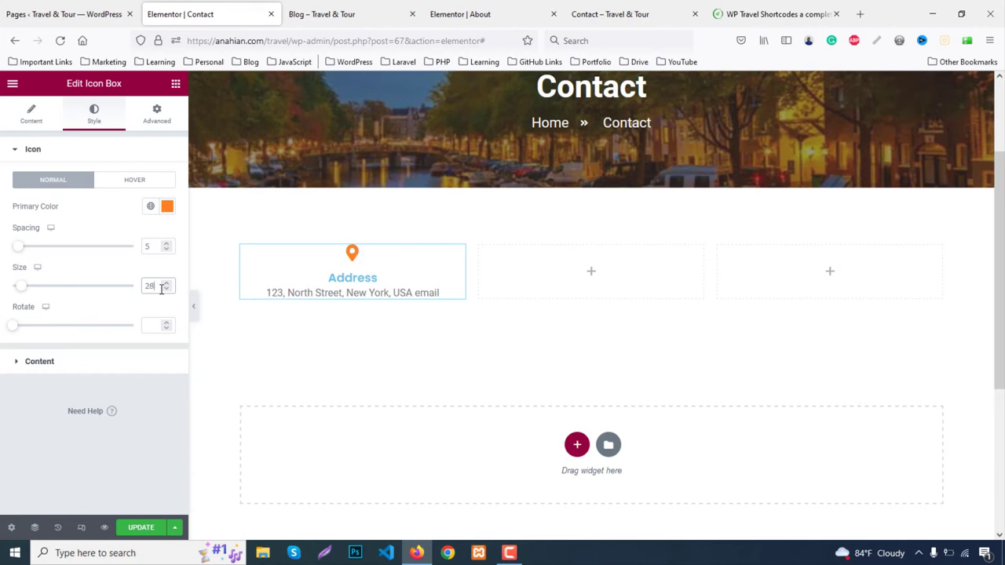
key("Up")
key("Up")
key("Up")
key("Up")
key("Up")
key("Up")
key("Up")
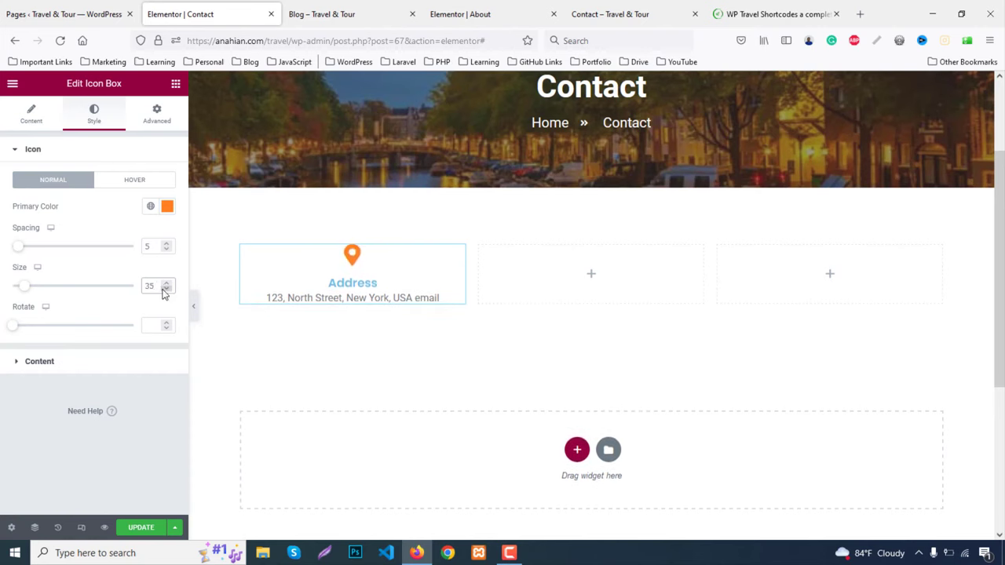
left_click(49, 362)
Style the Address title dark grey #333, uppercase and bold at font size 24
left_click(164, 329)
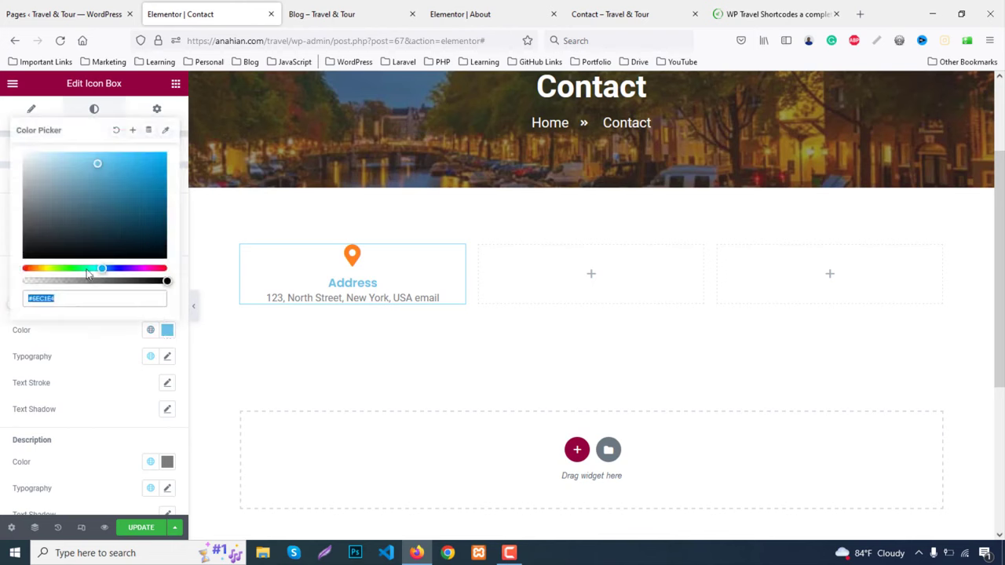
type("#333")
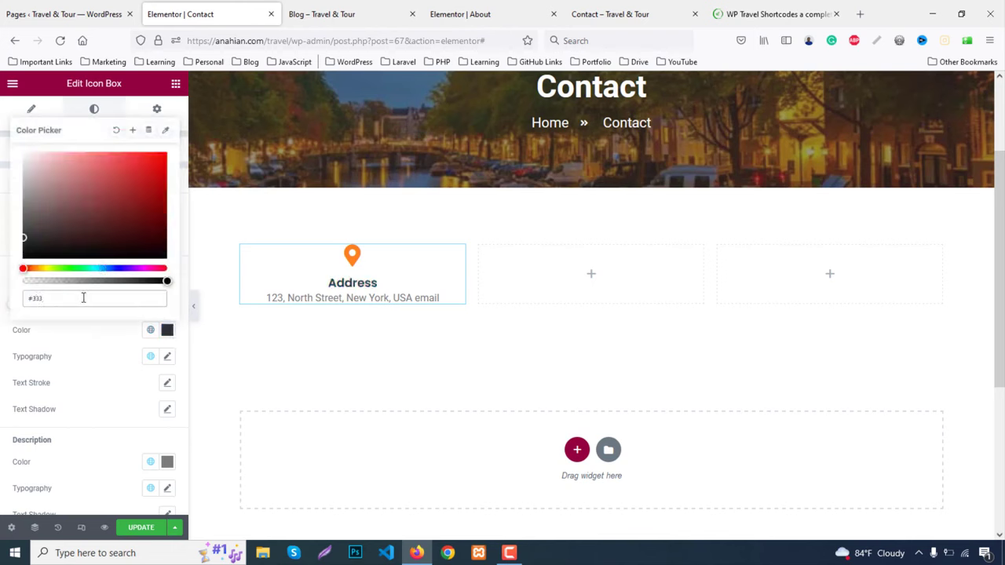
left_click(167, 329)
left_click(167, 357)
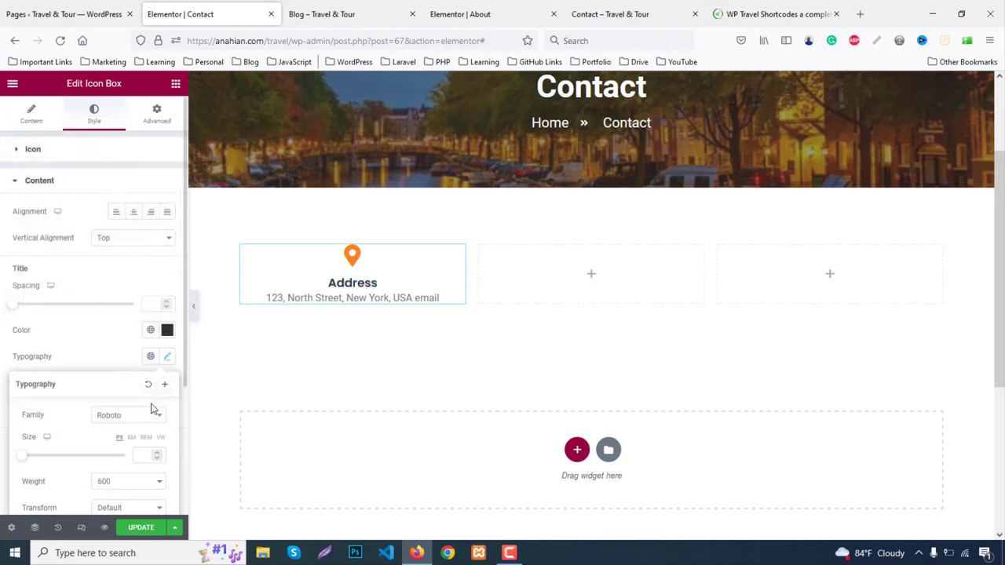
left_click(148, 455)
type("18")
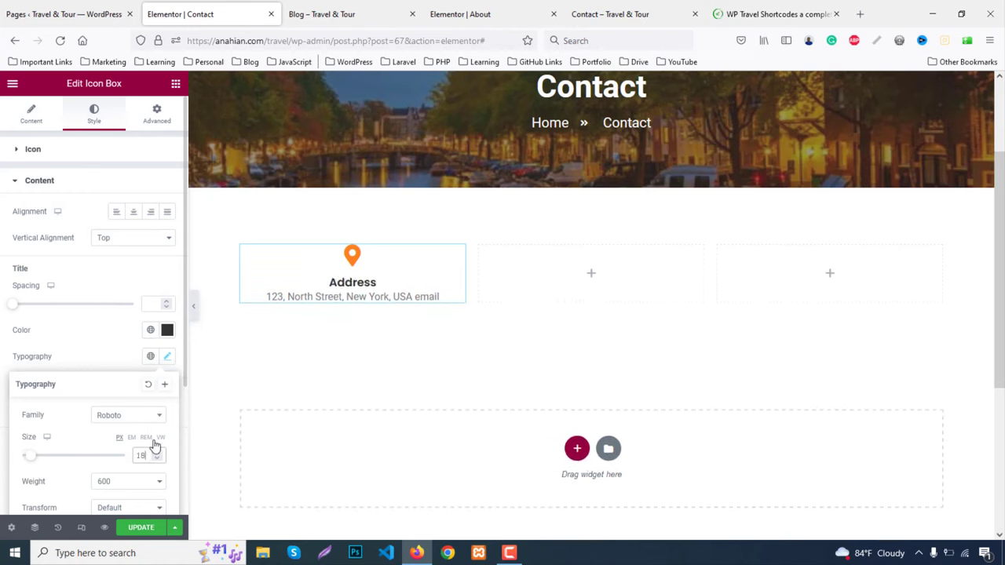
key("Up")
key("Up")
key("Up")
key("Up")
key("Up")
key("Up")
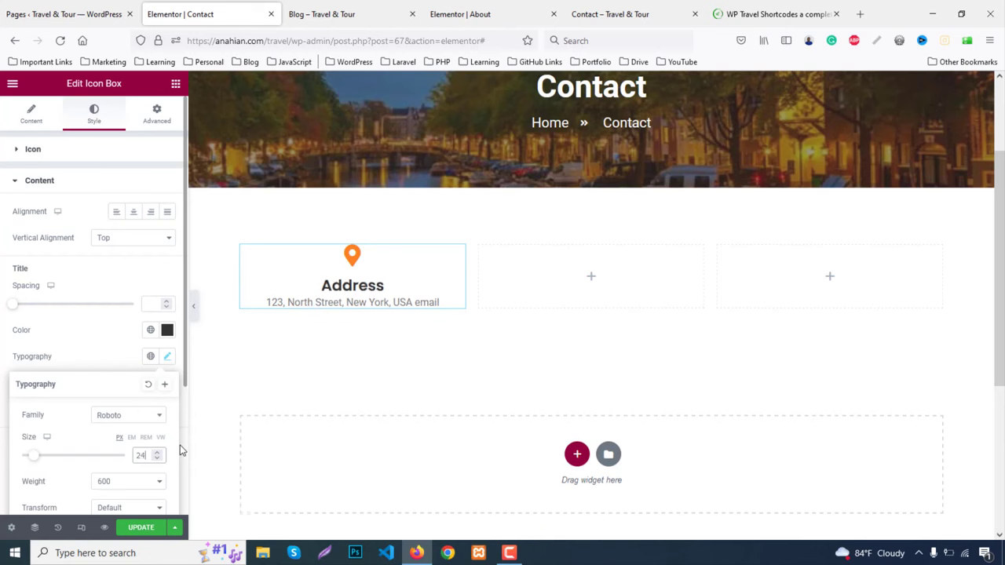
scroll(126, 444, "down", 2)
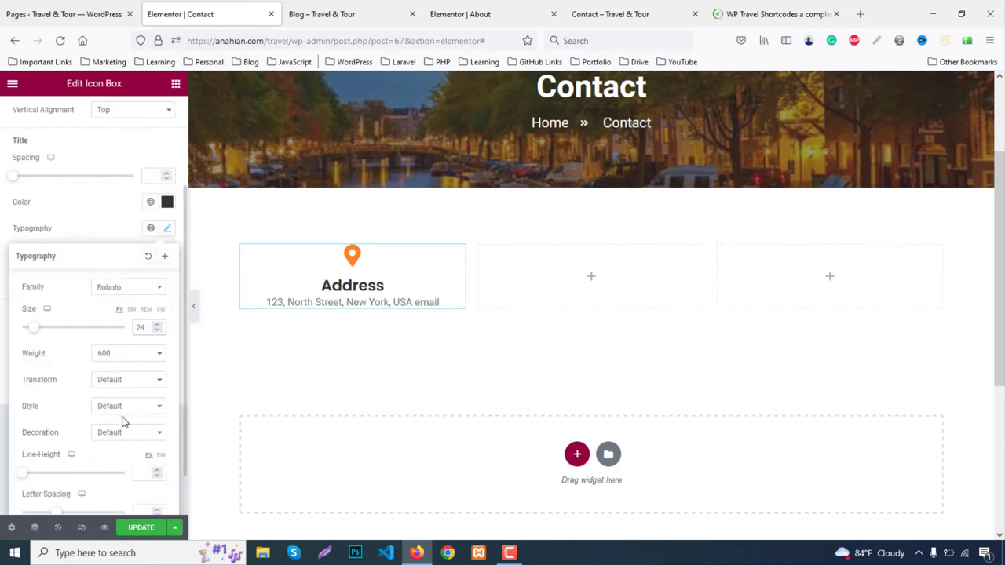
left_click(120, 387)
left_click(116, 412)
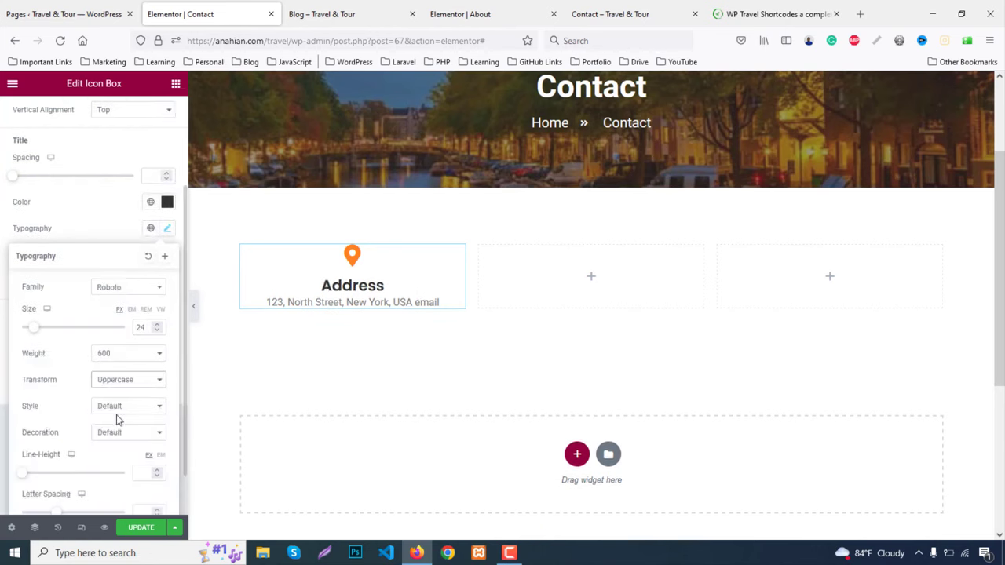
left_click(115, 357)
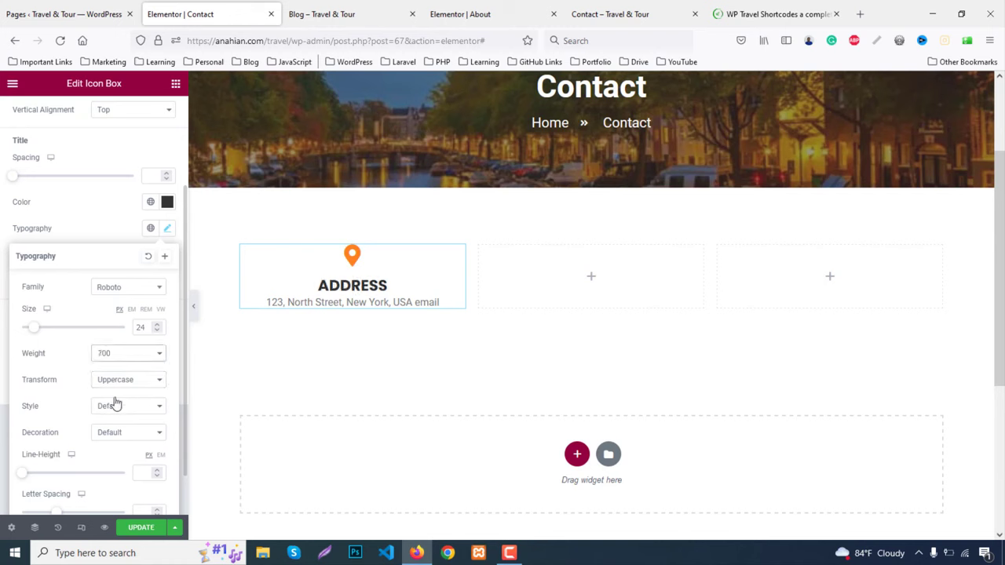
left_click(92, 248)
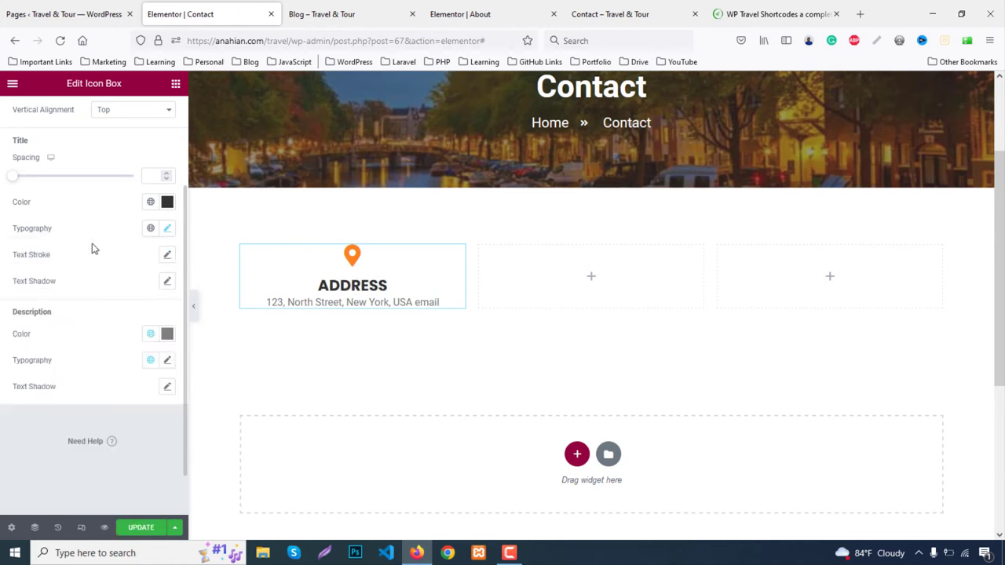
Make the description text #333333 with a font size of 20
left_click(168, 334)
left_click(78, 338)
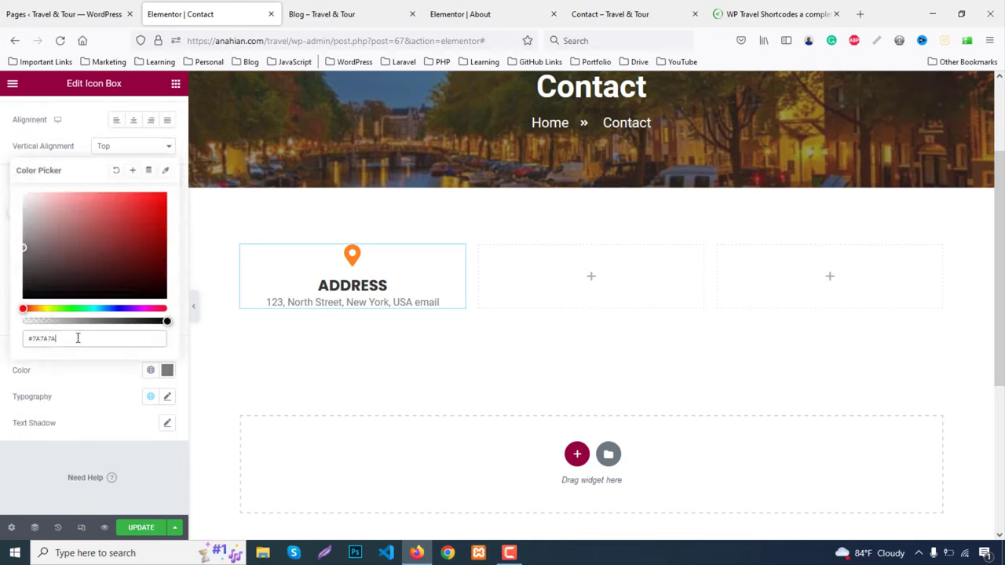
type("3333")
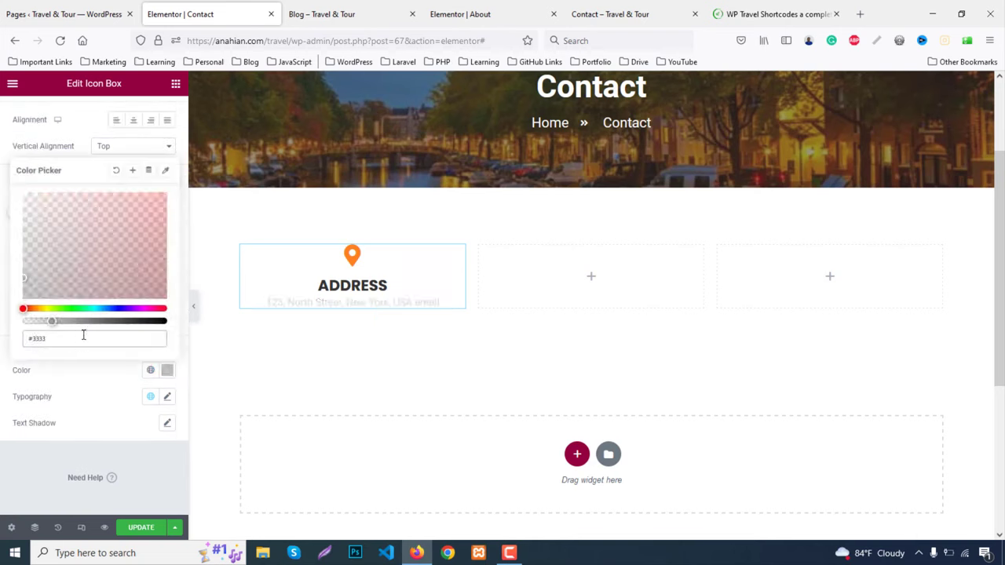
type("33")
left_click(167, 369)
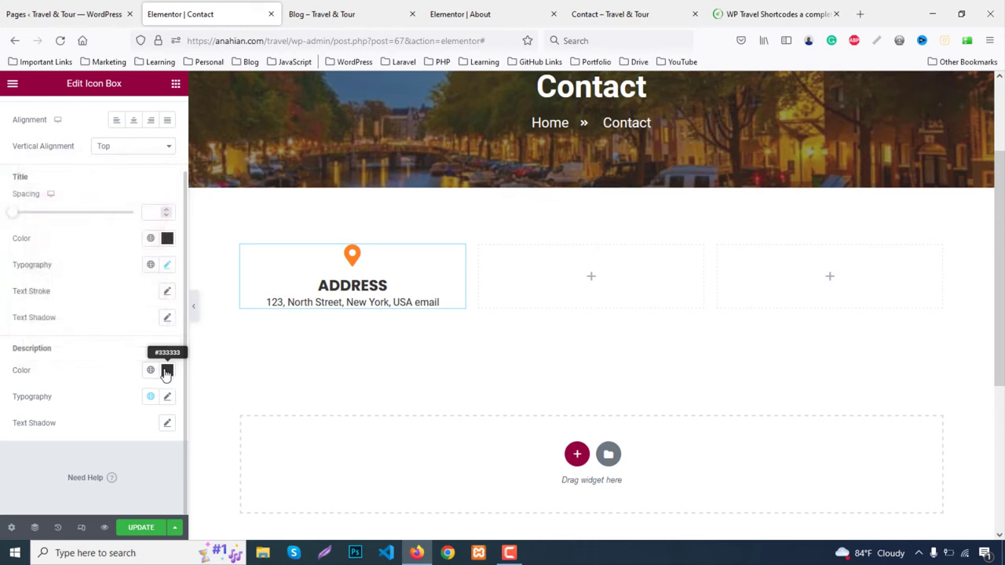
left_click(166, 398)
left_click(144, 496)
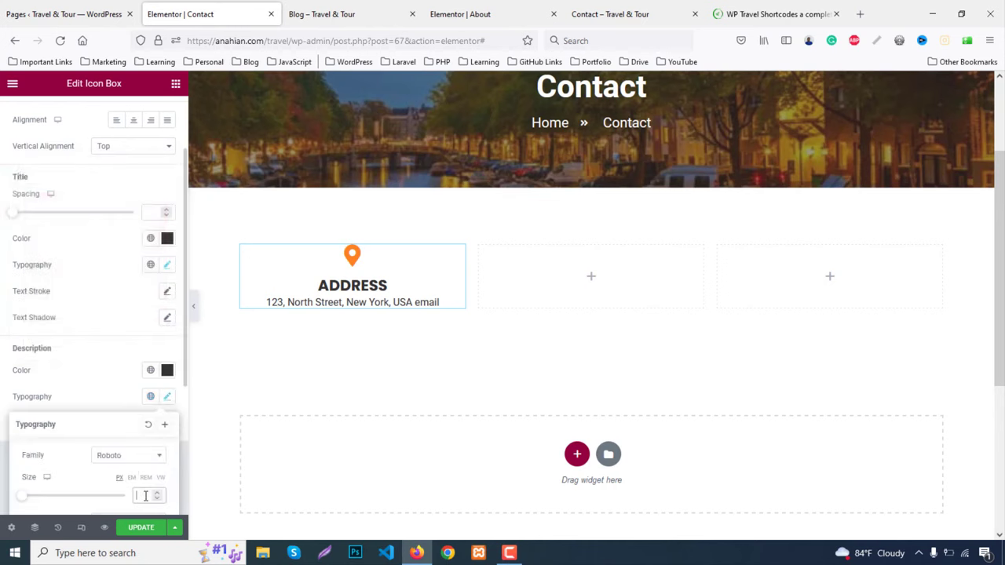
type("20")
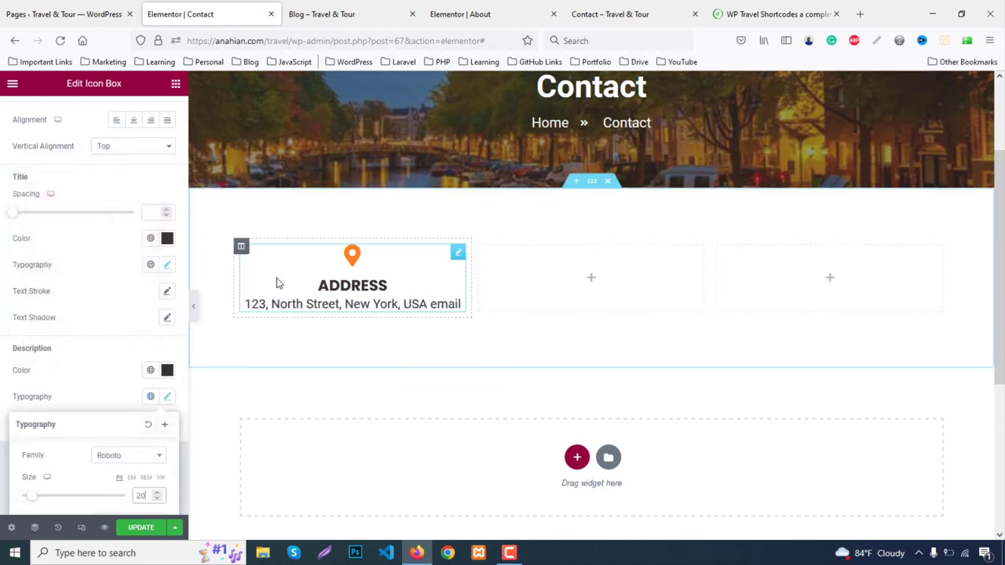
scroll(276, 281, "down", 2)
left_click(113, 401)
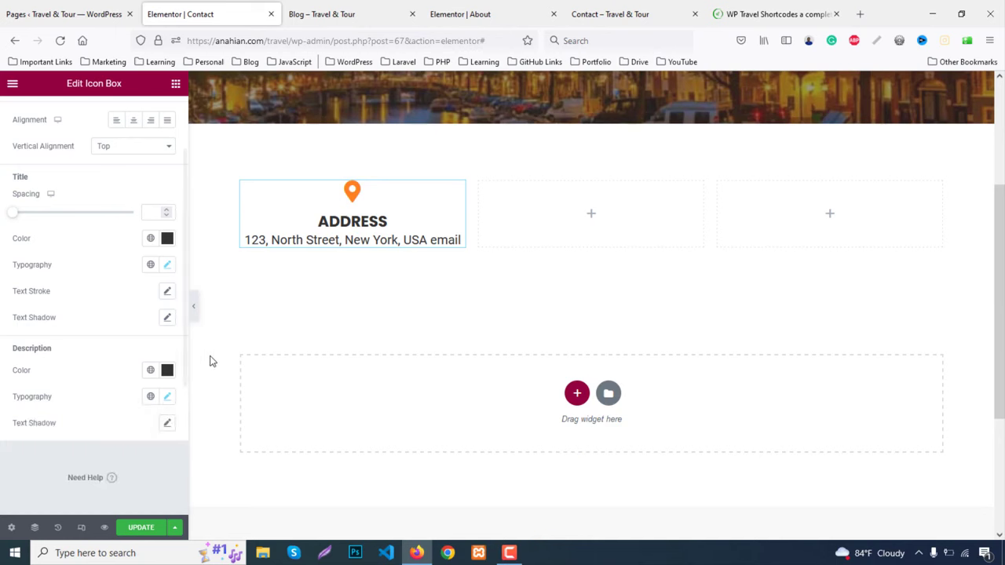
Duplicate the Address icon box into the empty middle and right columns
left_click(194, 306)
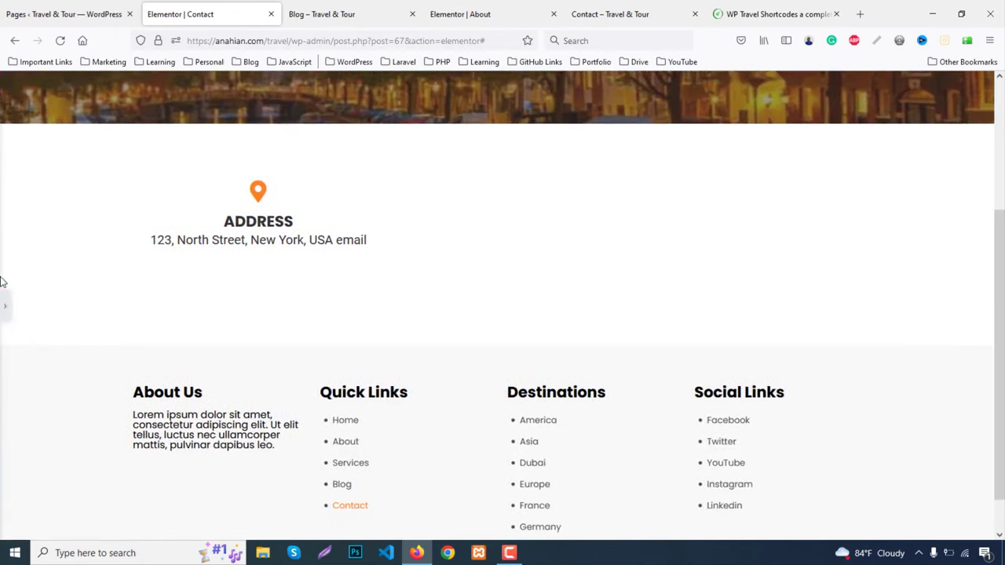
left_click(4, 306)
left_click(606, 12)
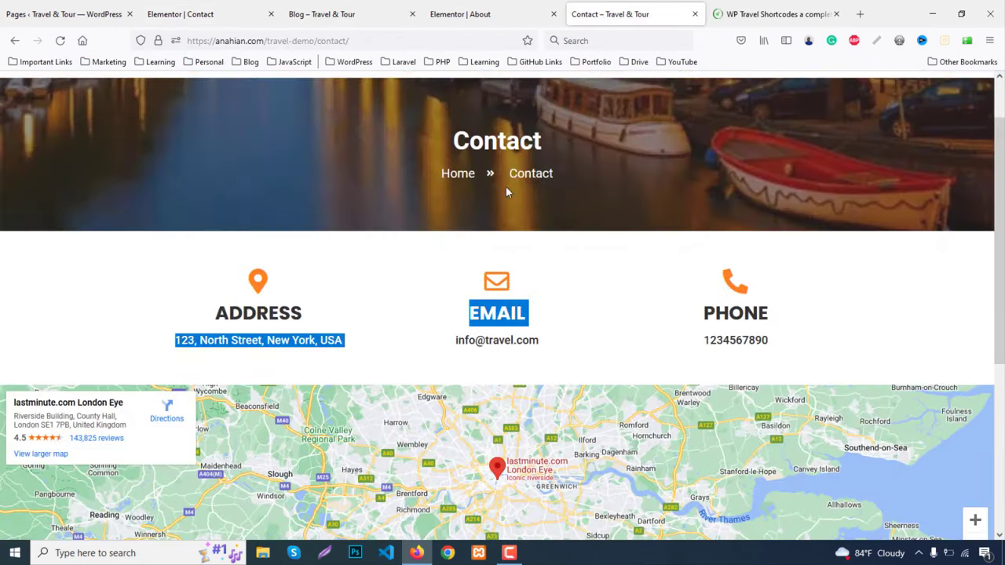
left_click(229, 11)
right_click(378, 206)
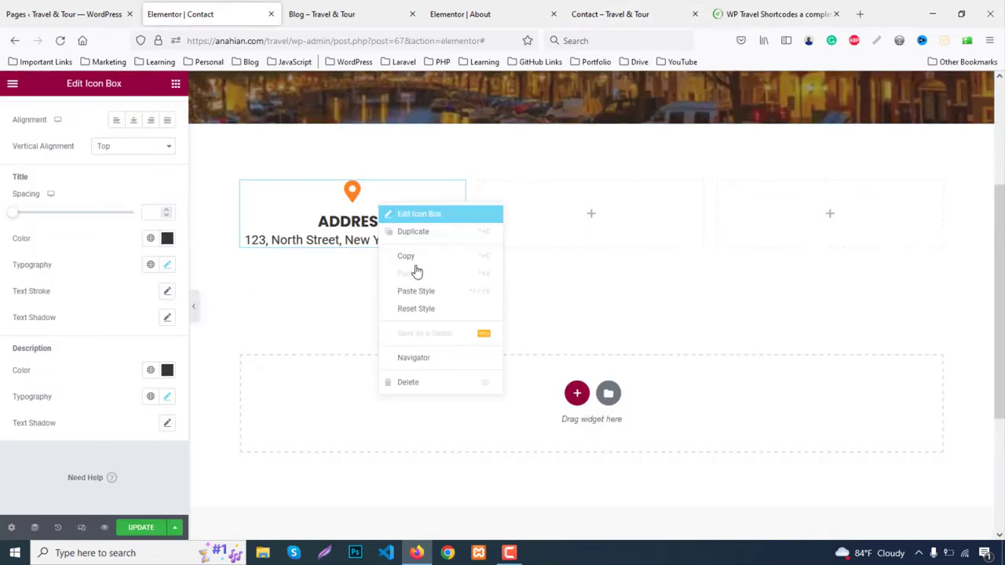
left_click(415, 261)
right_click(527, 216)
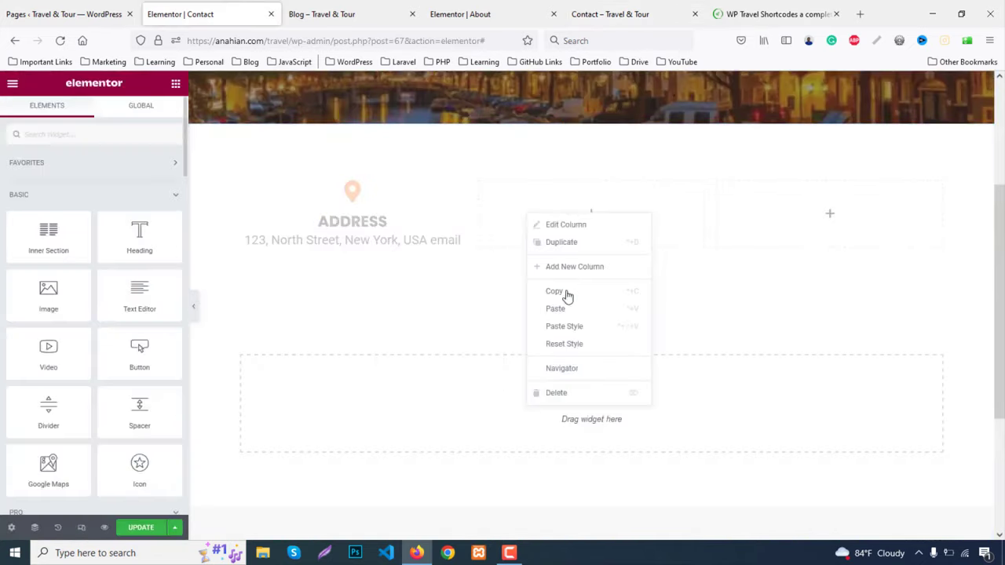
left_click(630, 311)
right_click(782, 204)
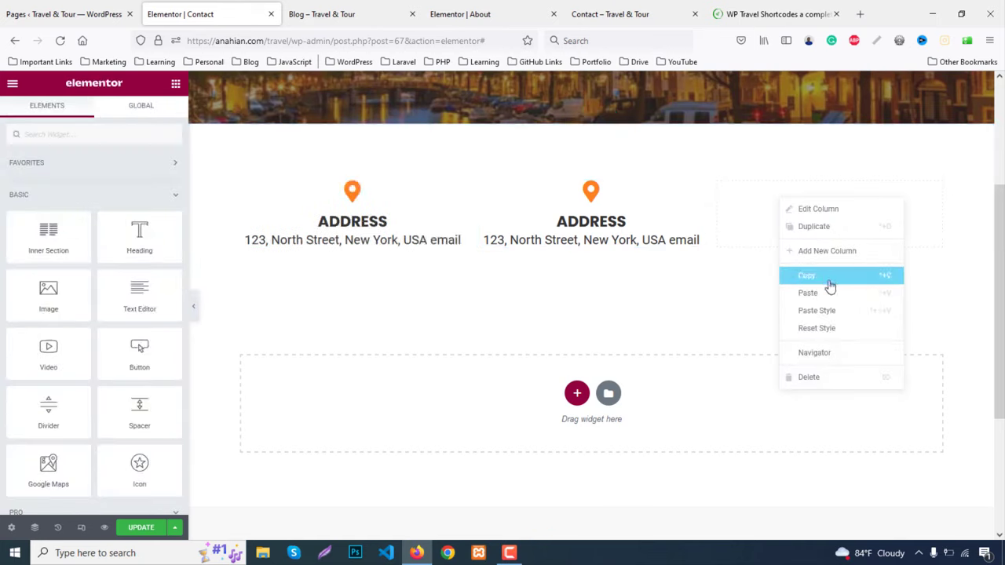
left_click(825, 299)
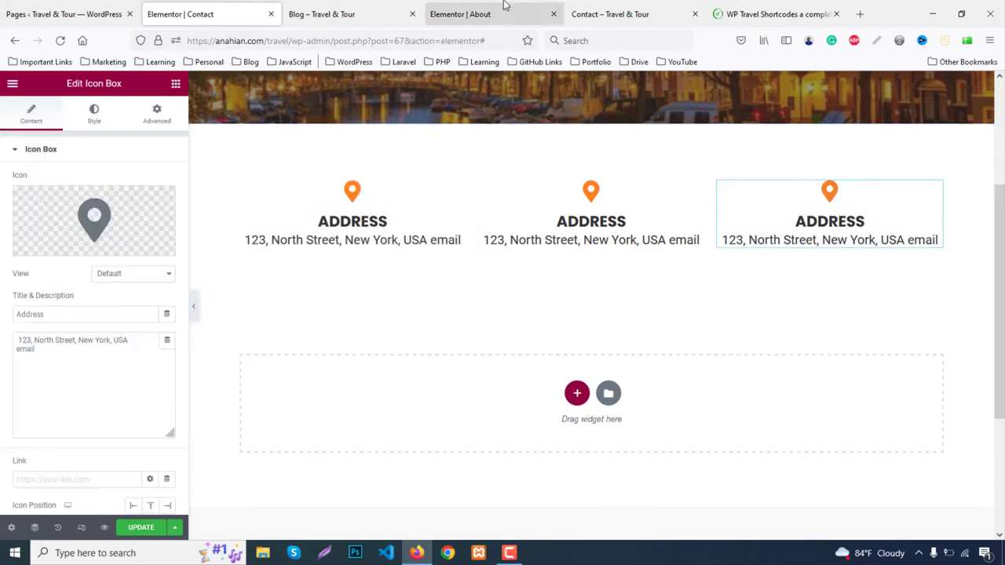
Retitle the middle box 'Email' using the live page heading and give it an envelope icon
left_click(597, 13)
left_click(500, 322)
double_click(500, 322)
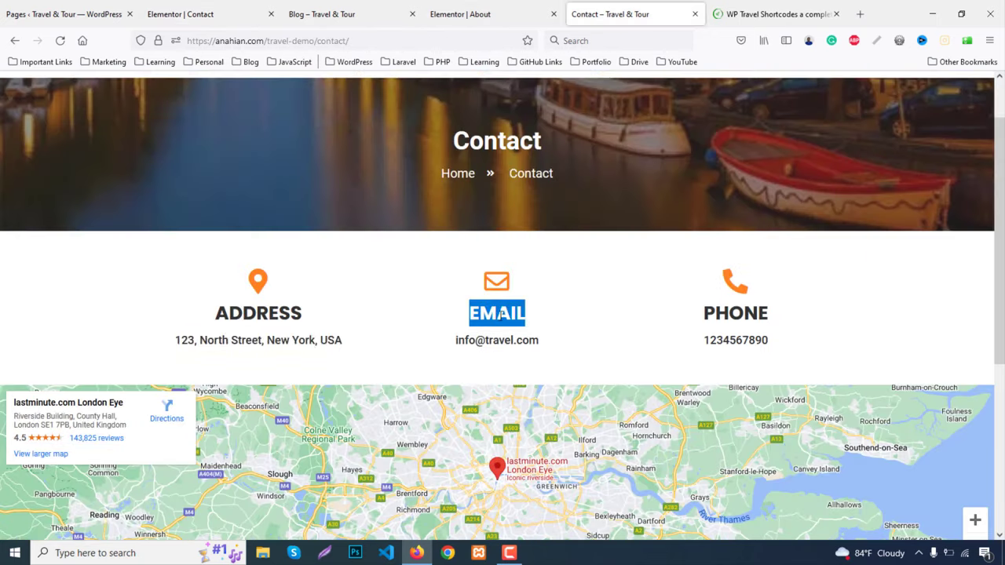
left_click(194, 14)
left_click(597, 223)
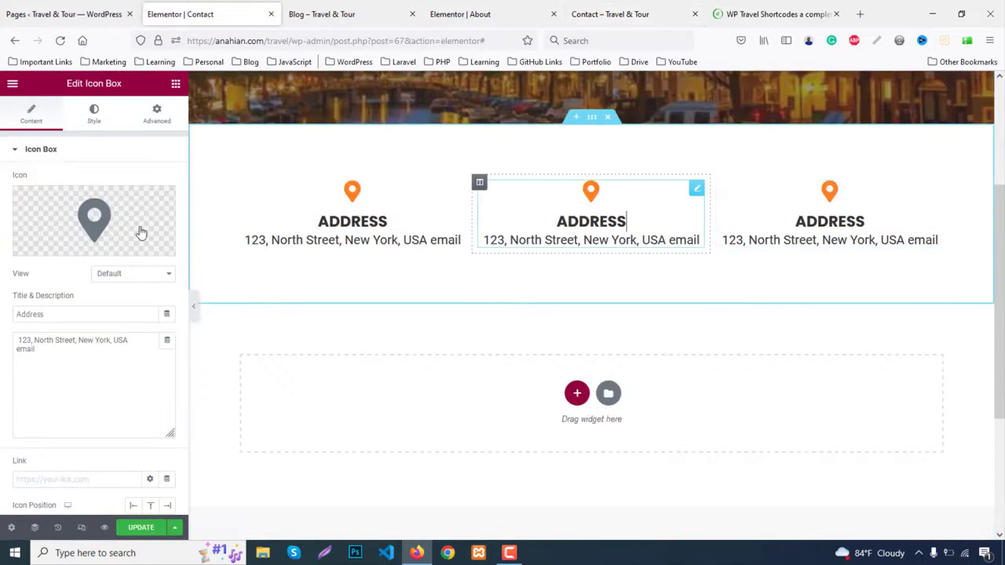
left_click_drag(102, 309, 10, 309)
key("ctrl+v")
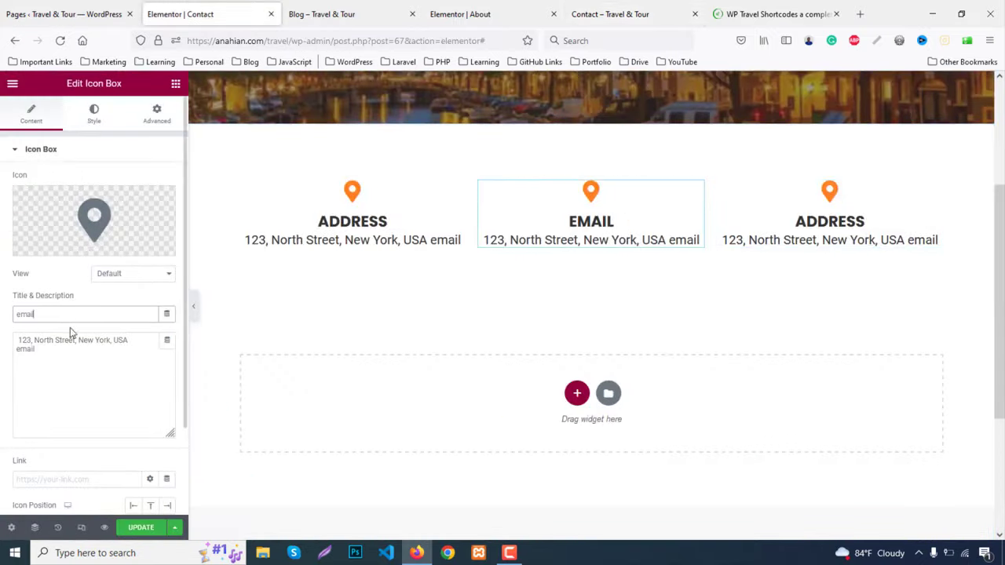
left_click(49, 247)
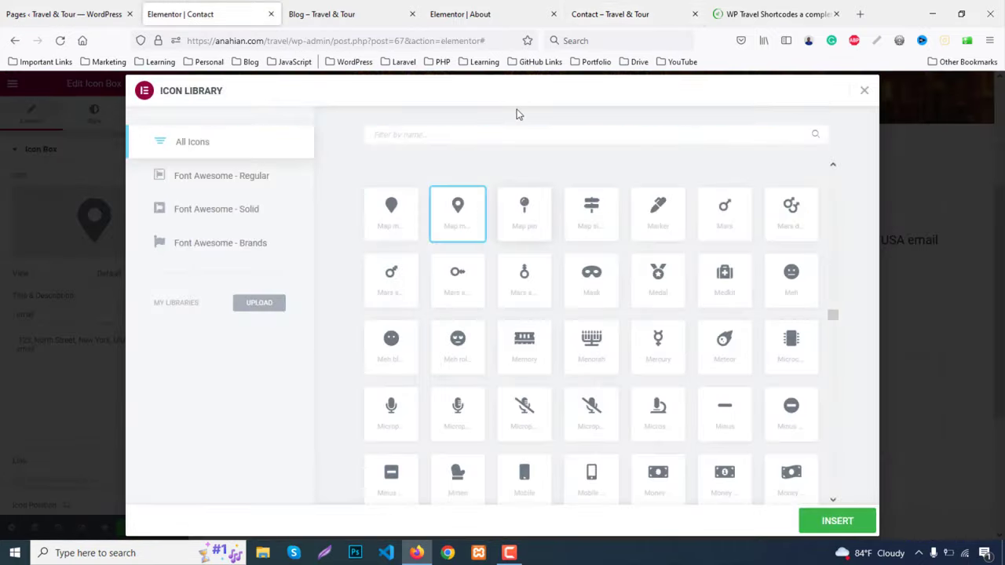
type("envelop")
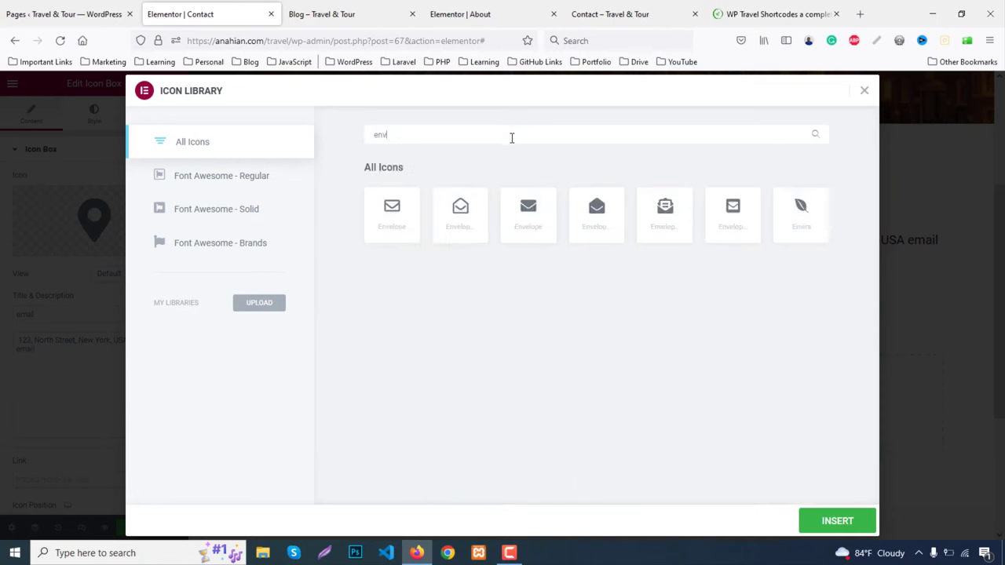
left_click(396, 212)
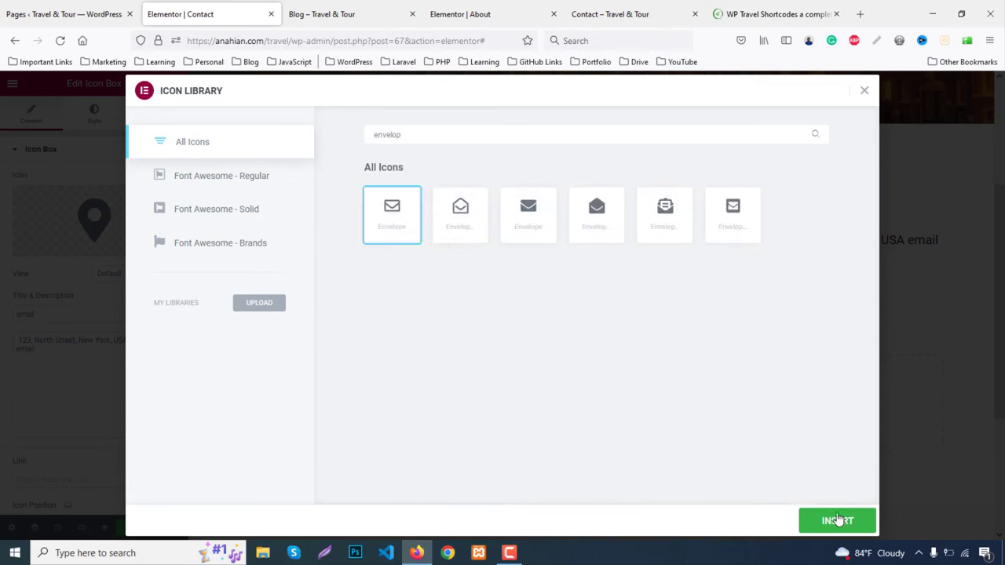
left_click(839, 521)
Copy the email address from the live site into the Email box description
left_click(610, 15)
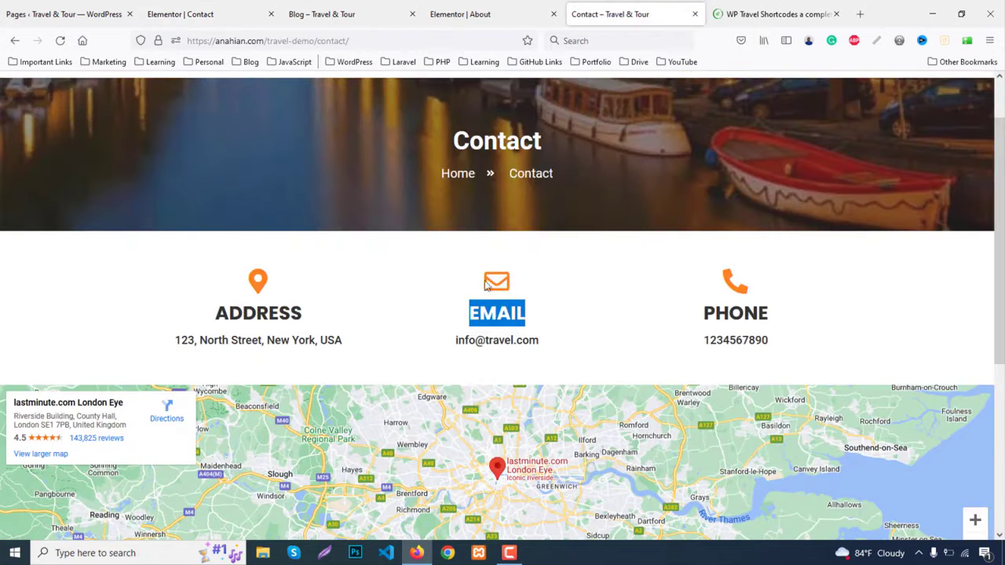
left_click_drag(456, 346, 578, 342)
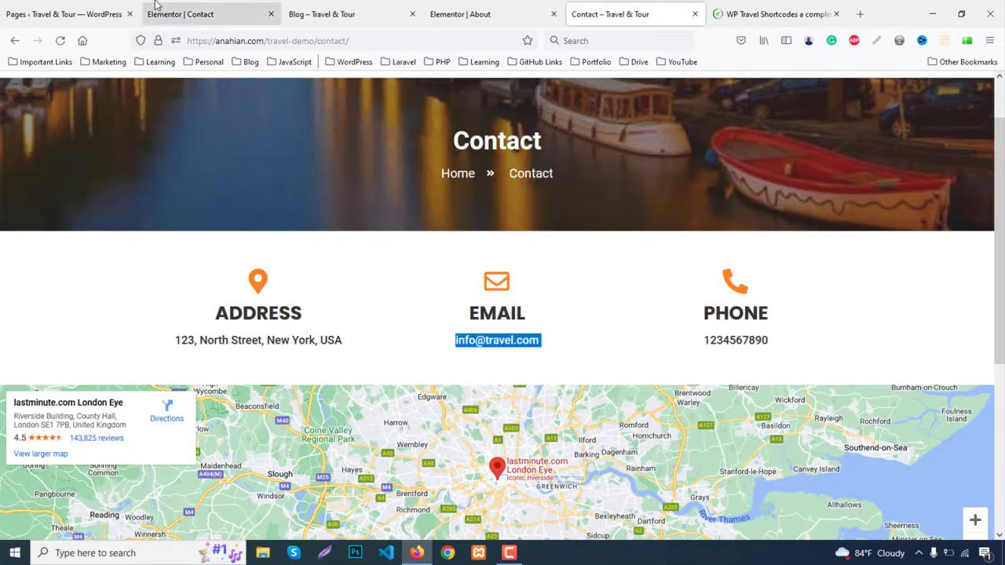
left_click(192, 11)
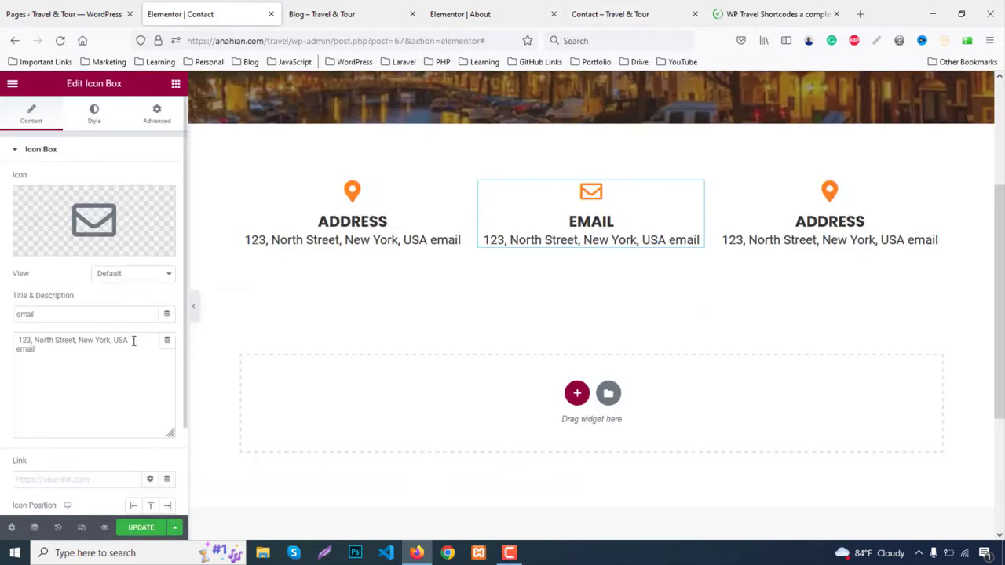
key("ctrl+a")
key("ctrl+v")
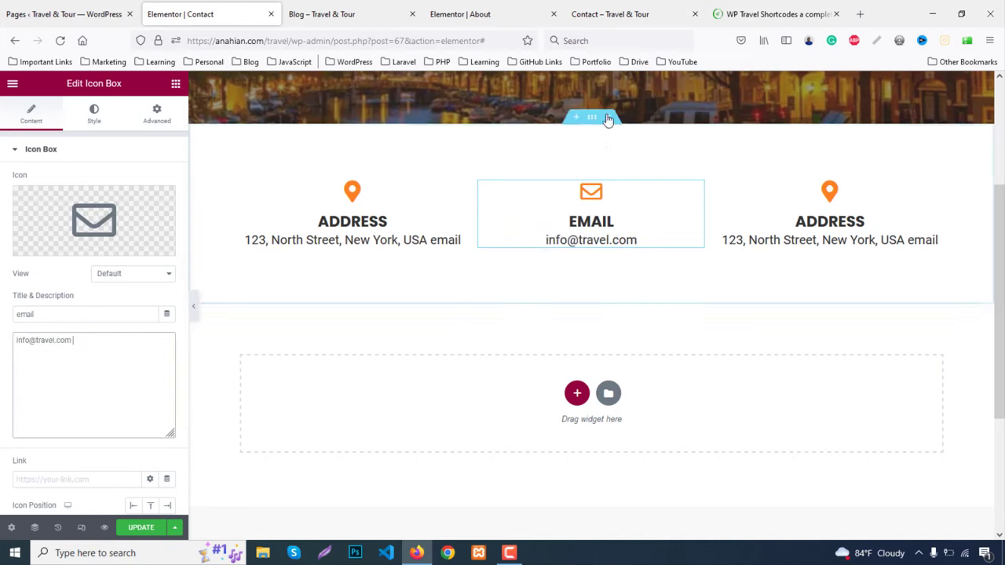
Copy the phone number from the live site and give the right box the Phone alt icon
left_click(691, 14)
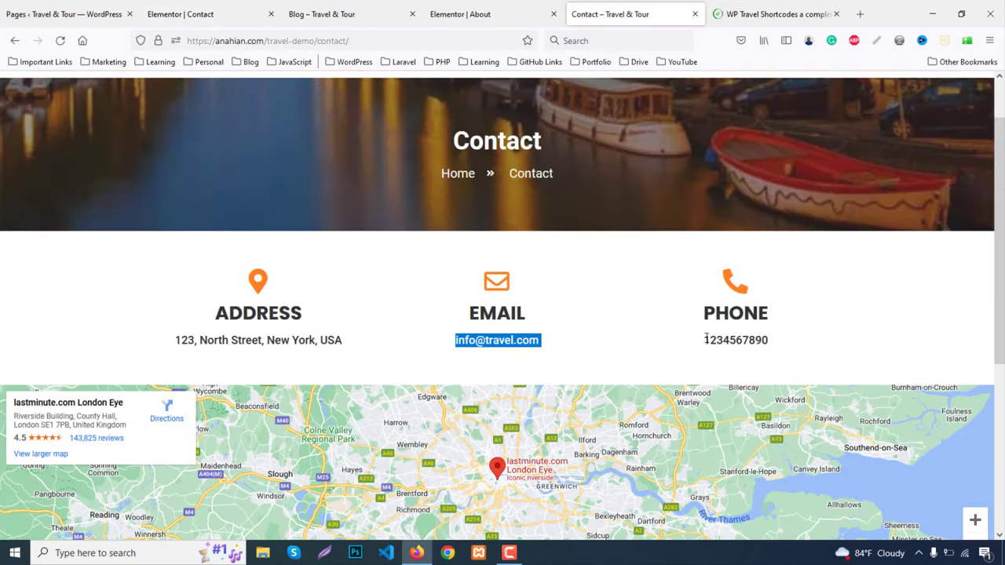
left_click_drag(705, 339, 805, 344)
left_click(181, 14)
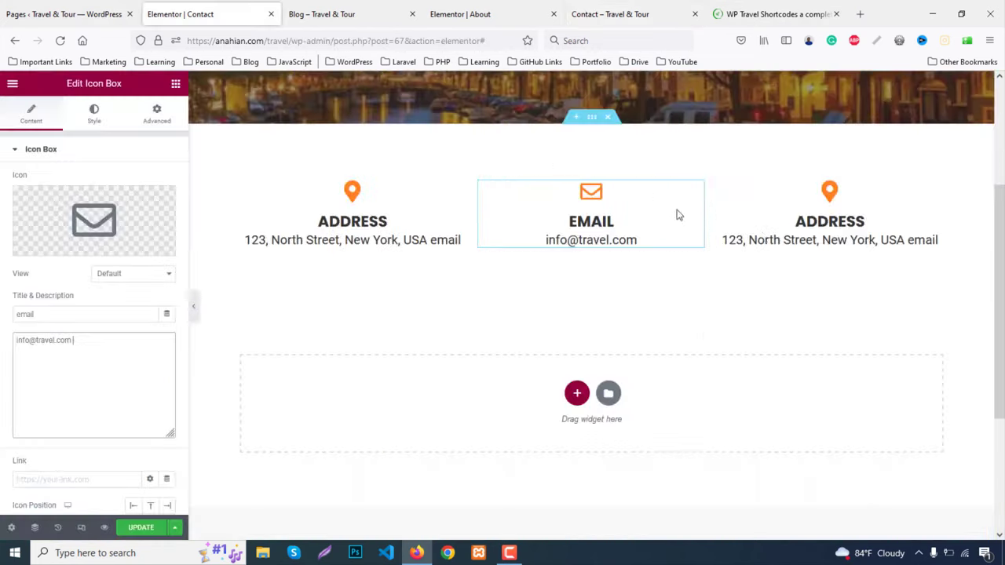
left_click(856, 221)
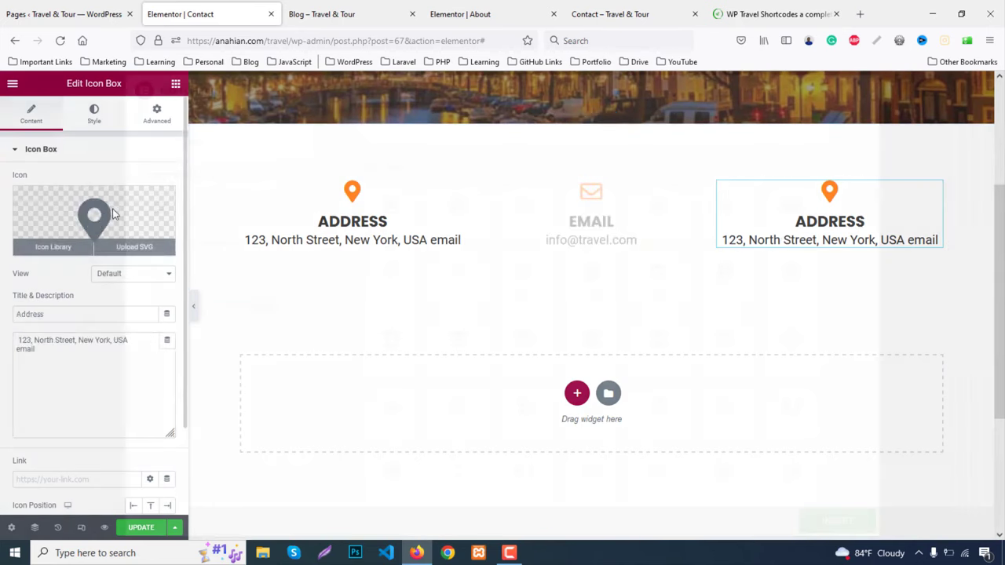
left_click(52, 242)
left_click(411, 136)
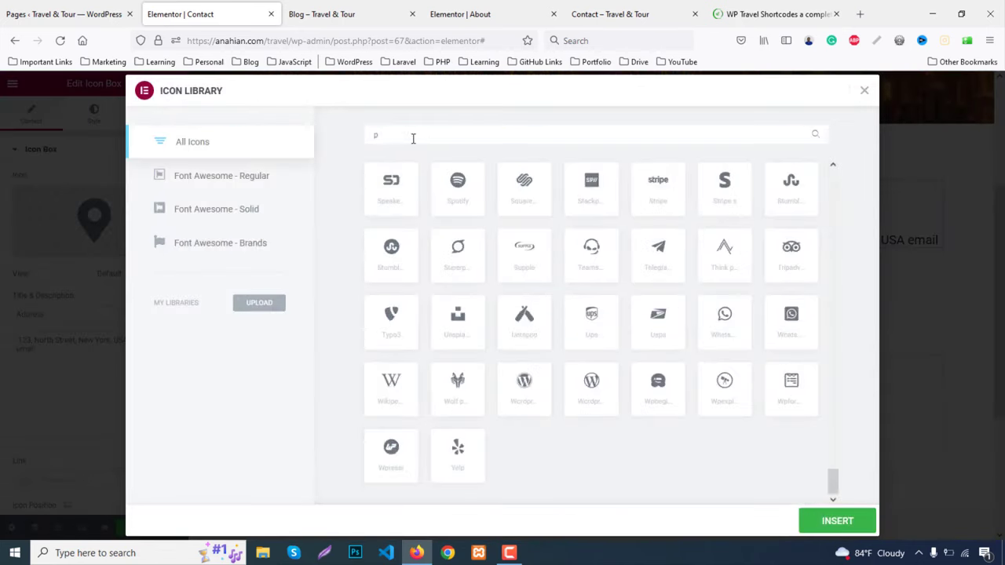
type("phone")
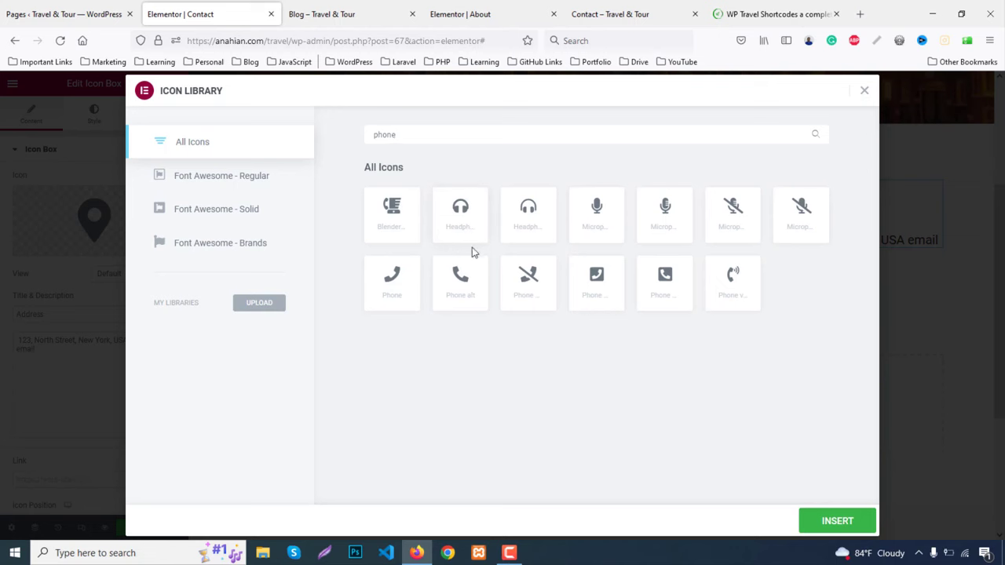
left_click(477, 265)
left_click(831, 524)
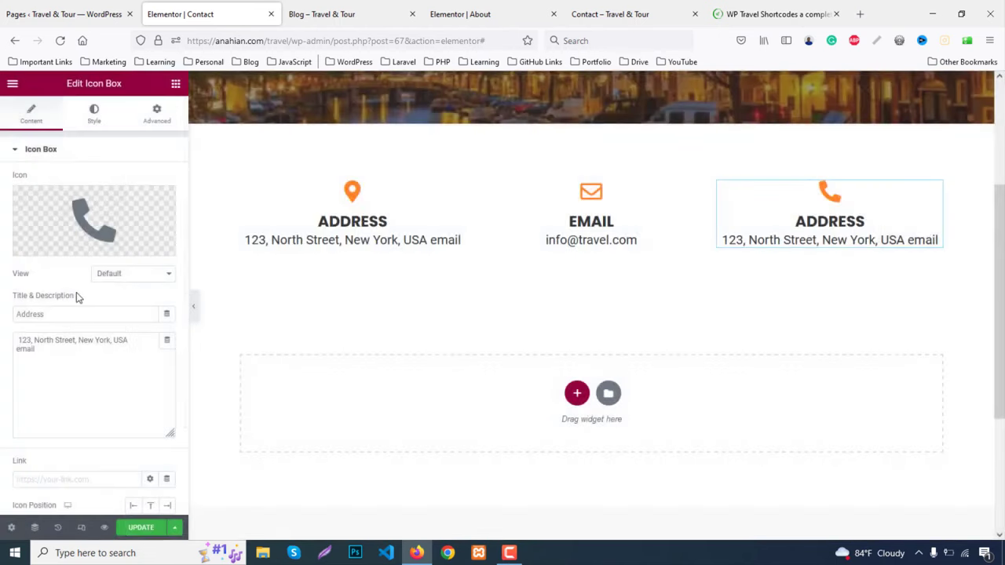
Title the right box 'Phone' and enter the phone number as its description
left_click_drag(89, 314, 2, 316)
type("Phon")
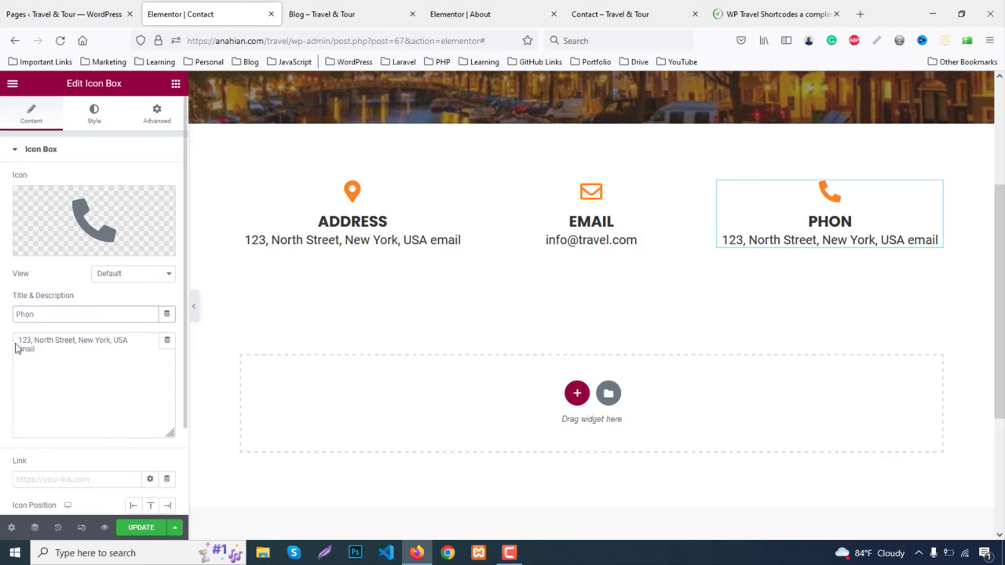
type("e")
left_click_drag(49, 349, 2, 335)
type("1234567890")
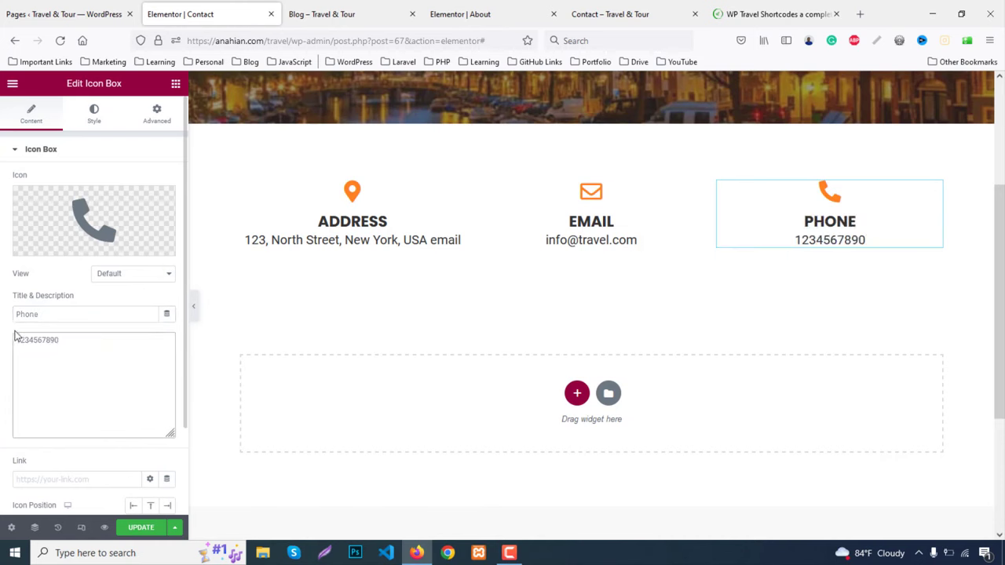
left_click(361, 221)
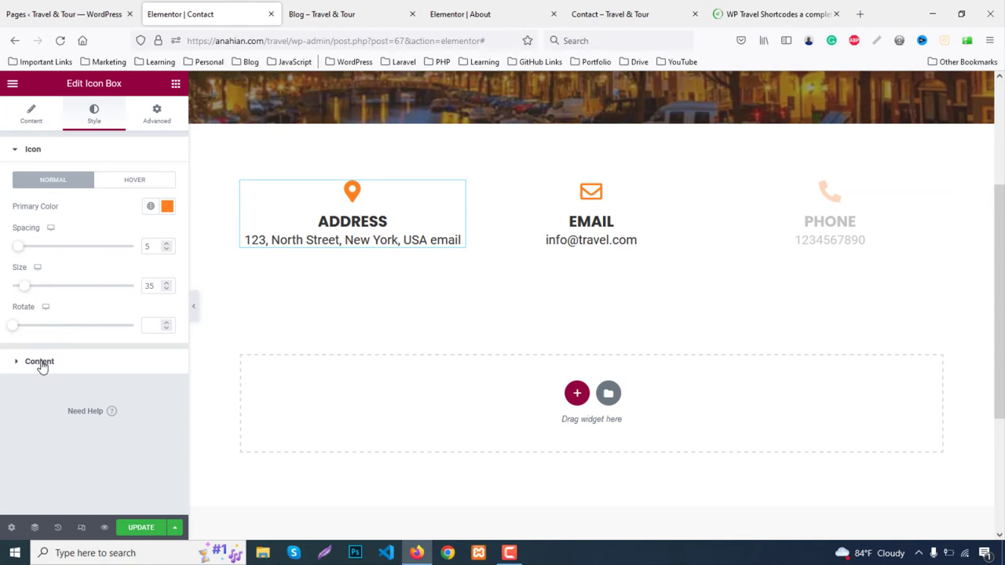
Raise the Address box's title spacing to 5 in the content style options
left_click(87, 362)
left_click(165, 302)
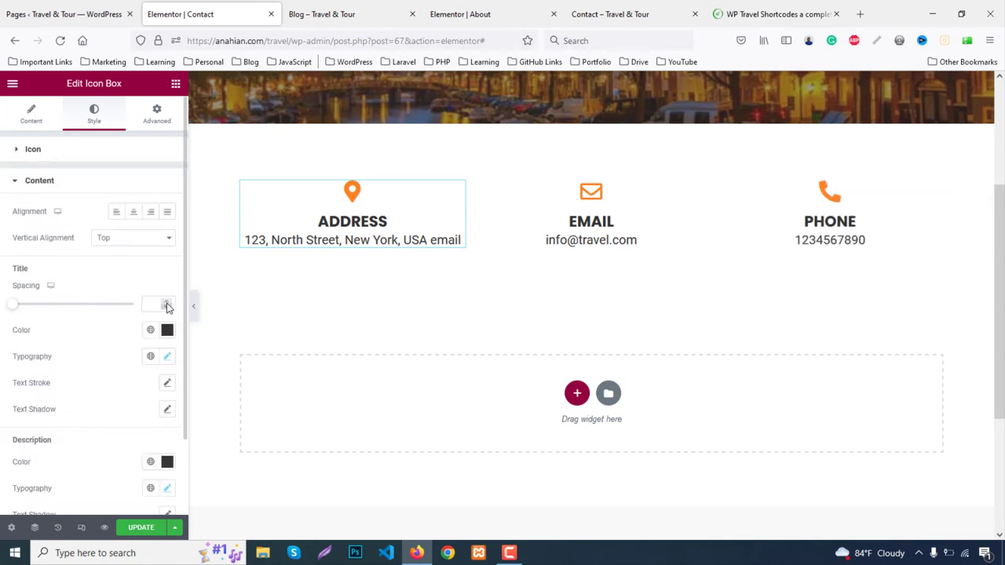
left_click(166, 302)
left_click(165, 302)
left_click(165, 302)
left_click(166, 302)
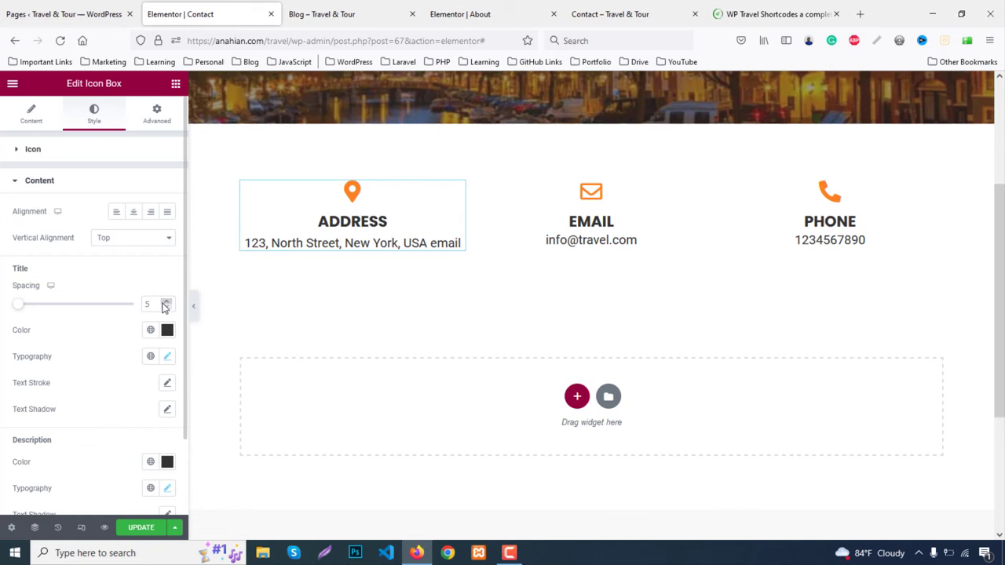
Copy the Address box and paste its style onto the Email and Phone boxes
right_click(343, 227)
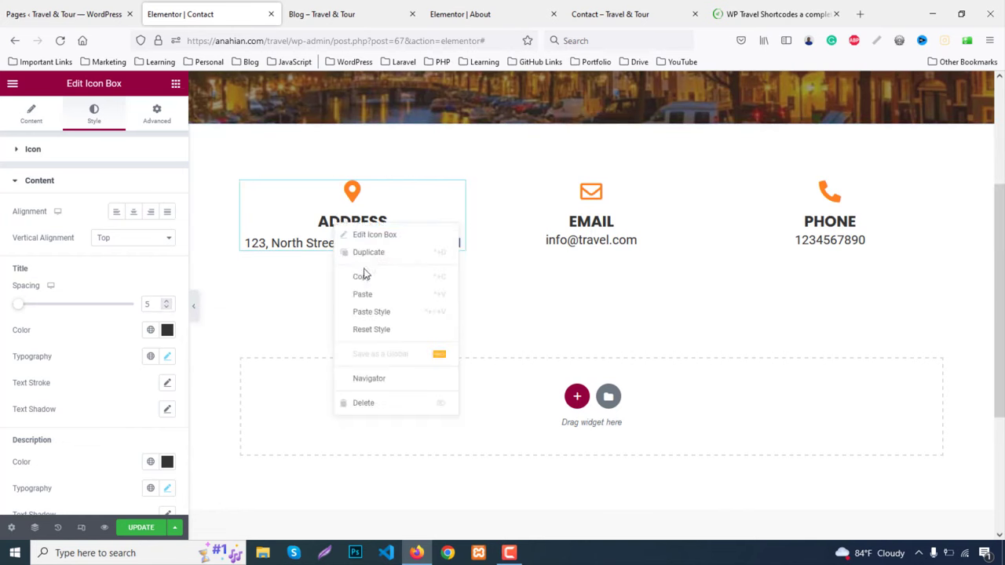
left_click(364, 271)
right_click(589, 230)
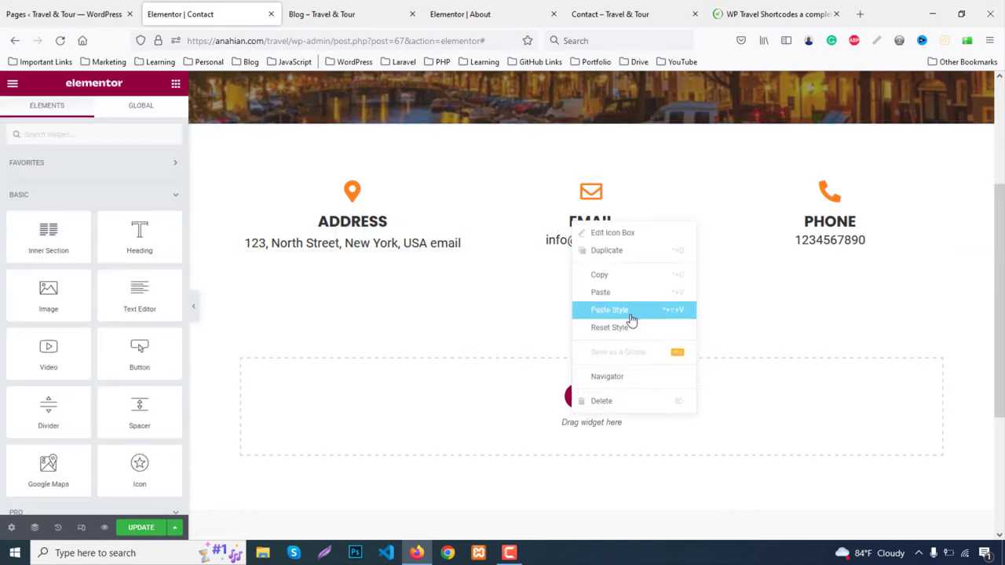
left_click(631, 314)
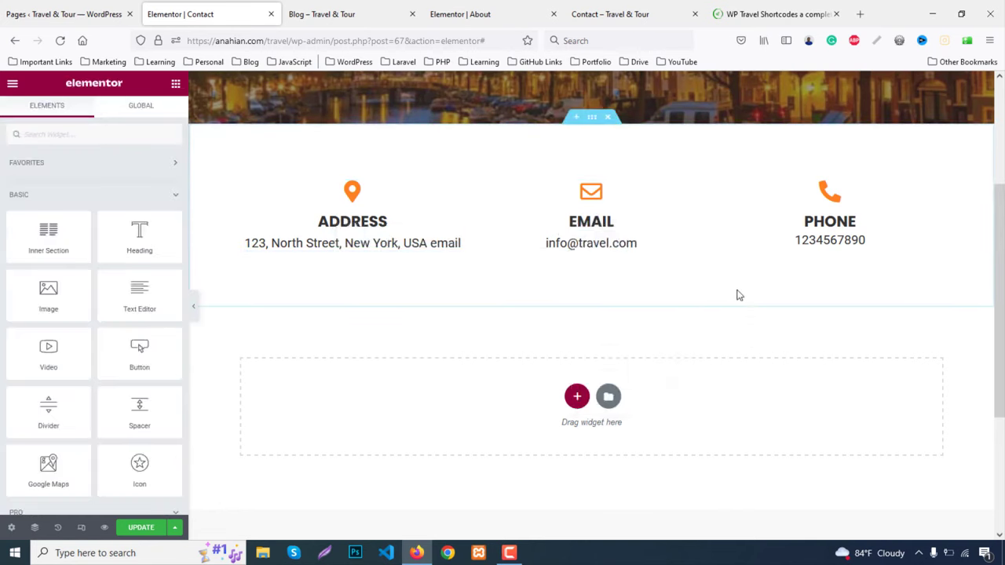
right_click(835, 226)
left_click(887, 316)
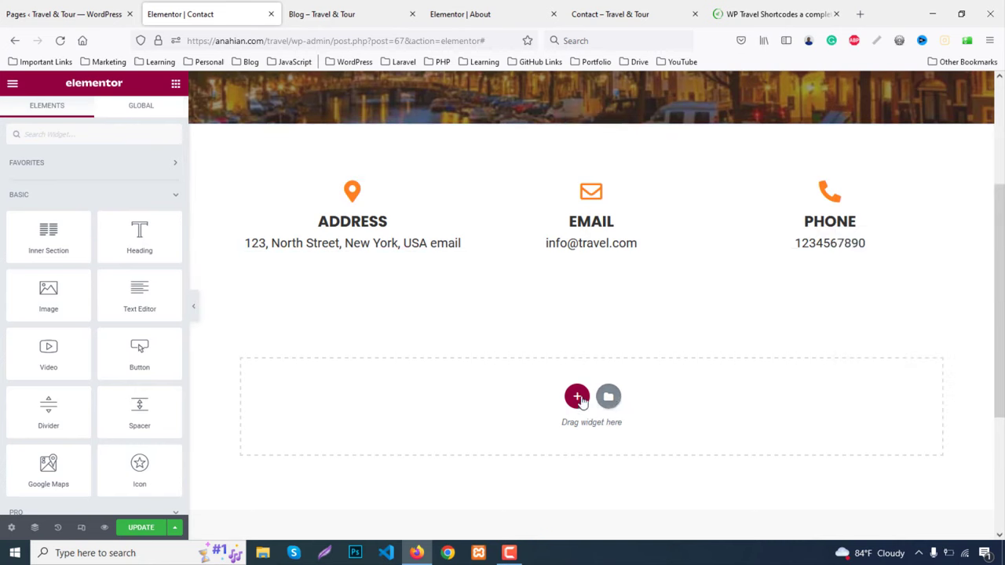
Add a single-column section below the contact boxes with full-width content
left_click(577, 397)
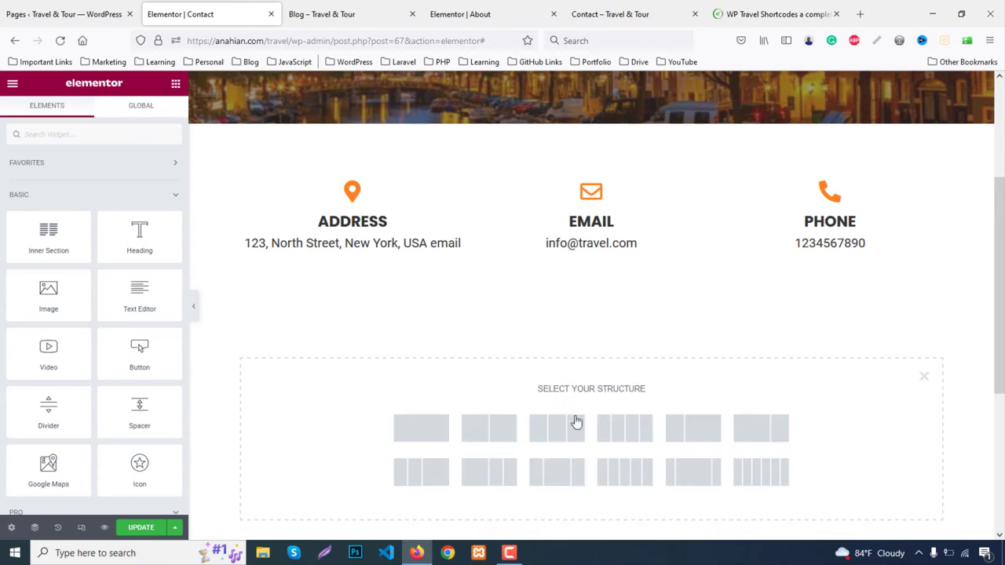
left_click(421, 429)
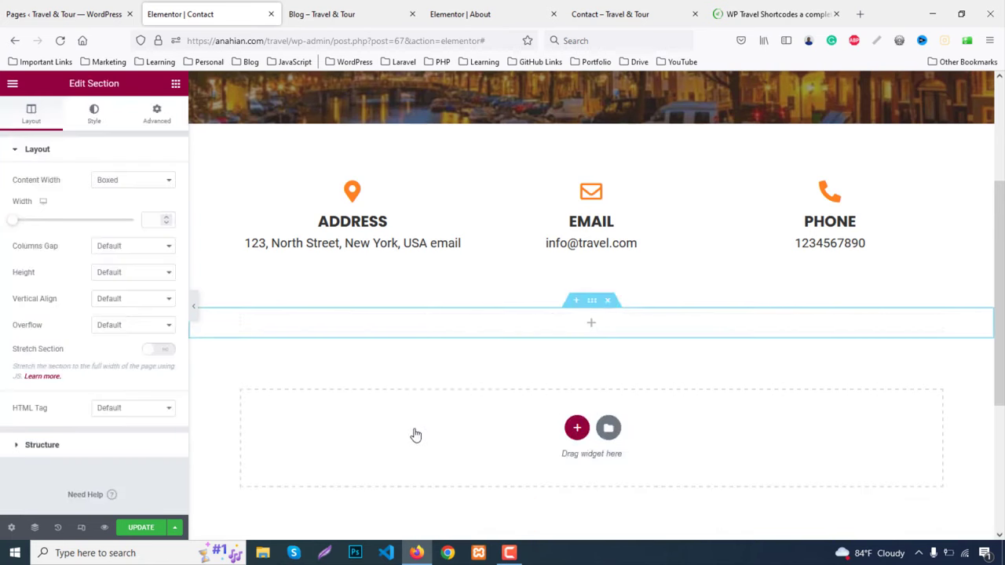
left_click(106, 183)
left_click(105, 215)
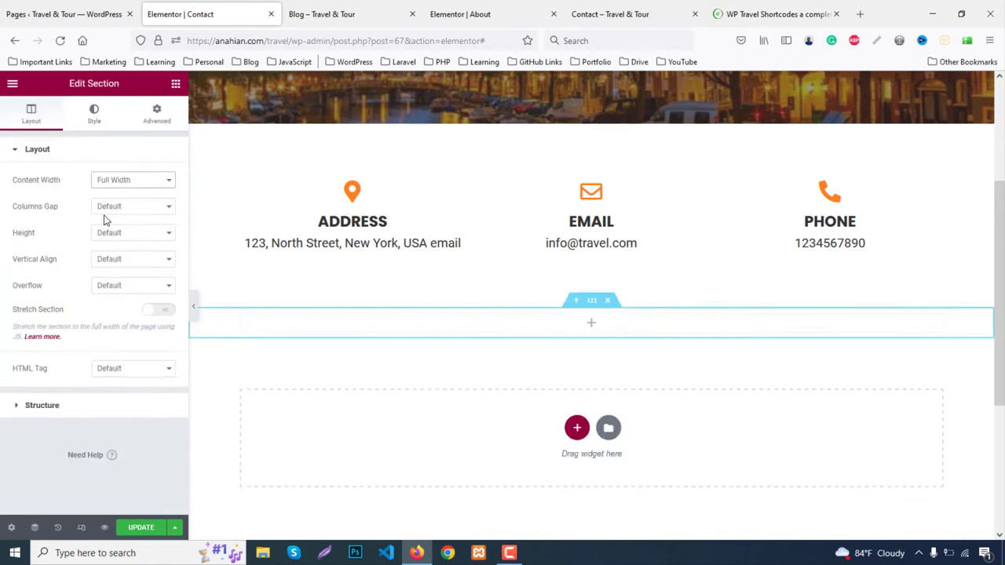
left_click(175, 84)
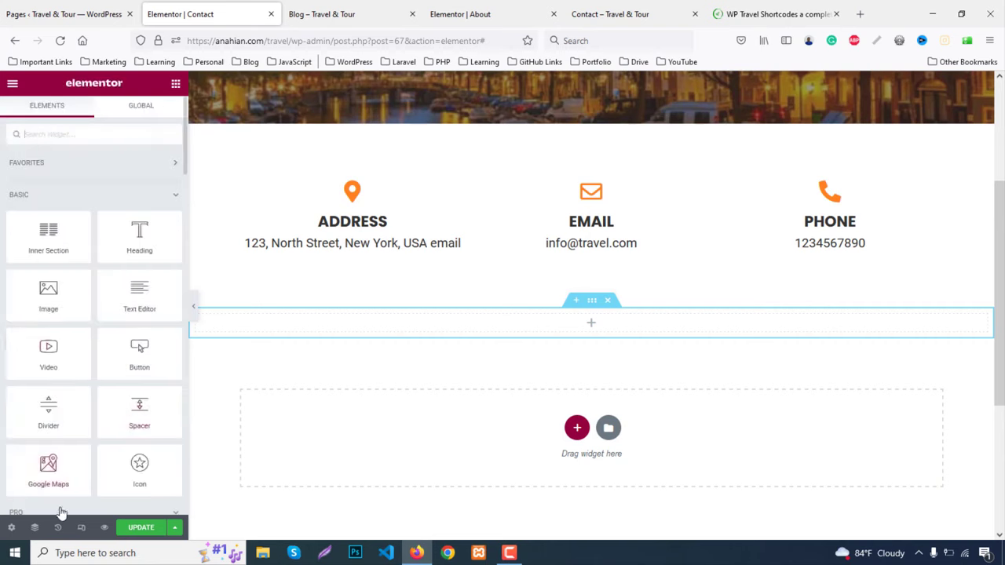
Insert a Google Map of London Eye, remove the column padding, and update the page
left_click_drag(48, 469, 602, 315)
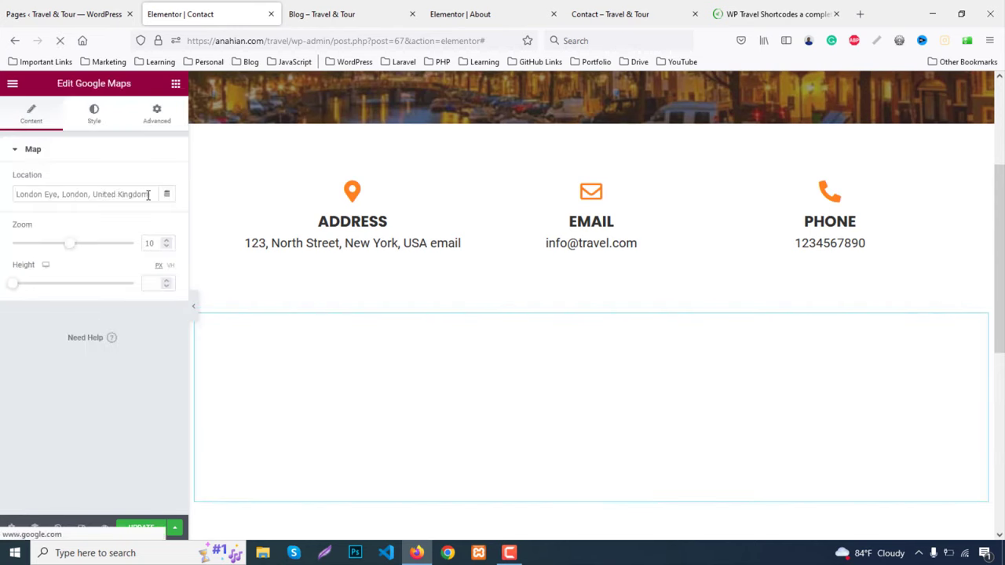
left_click_drag(148, 194, 7, 196)
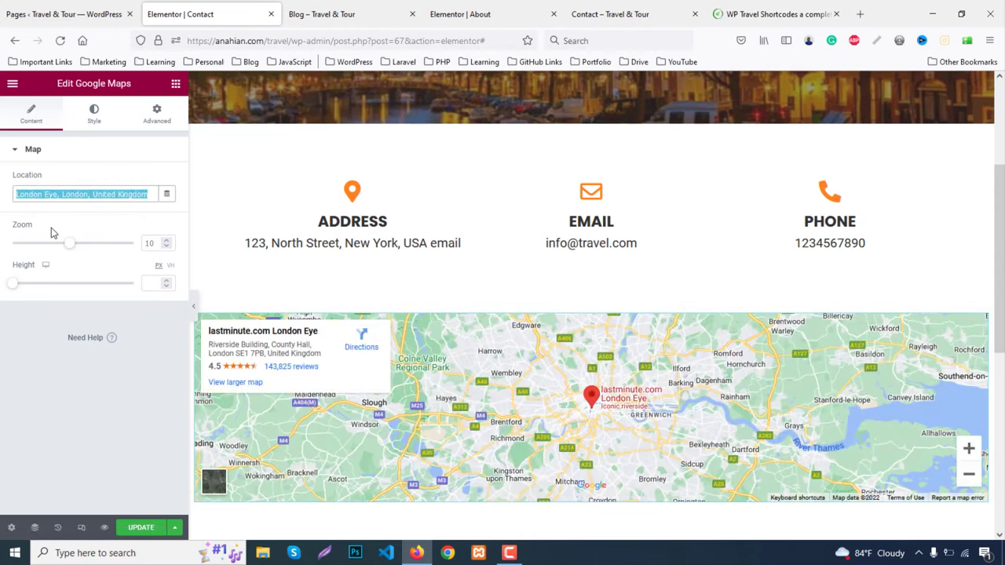
left_click(197, 315)
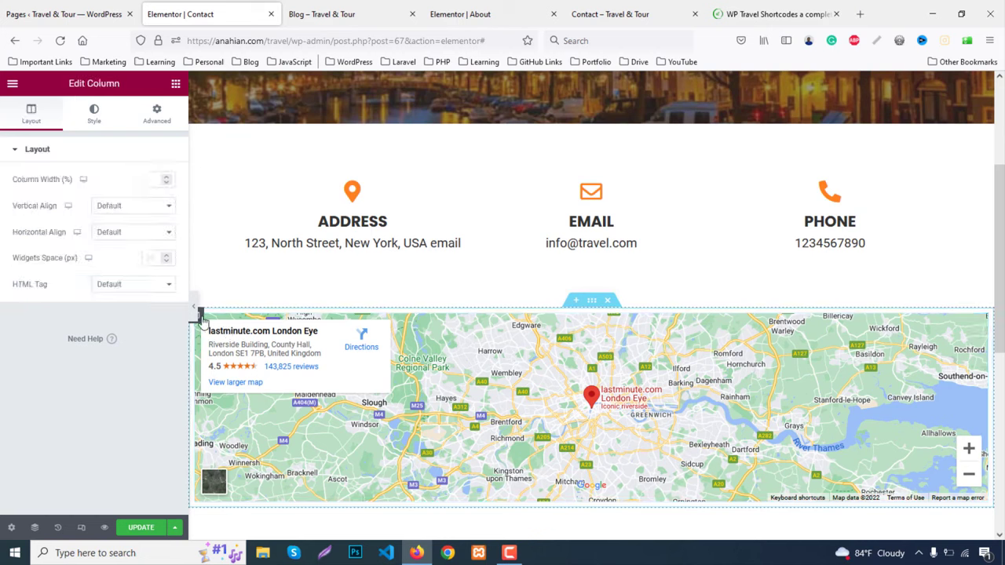
left_click(157, 114)
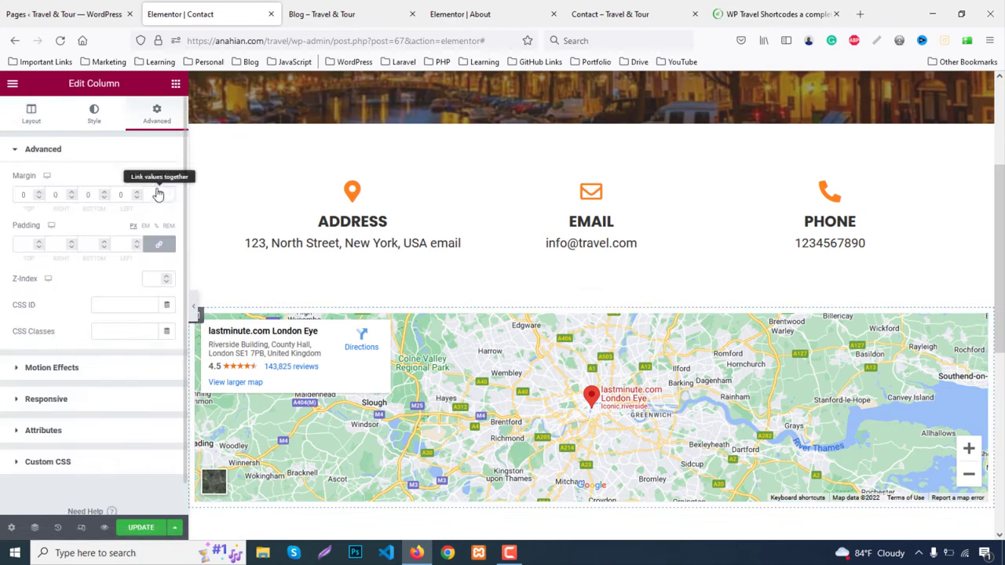
left_click(159, 244)
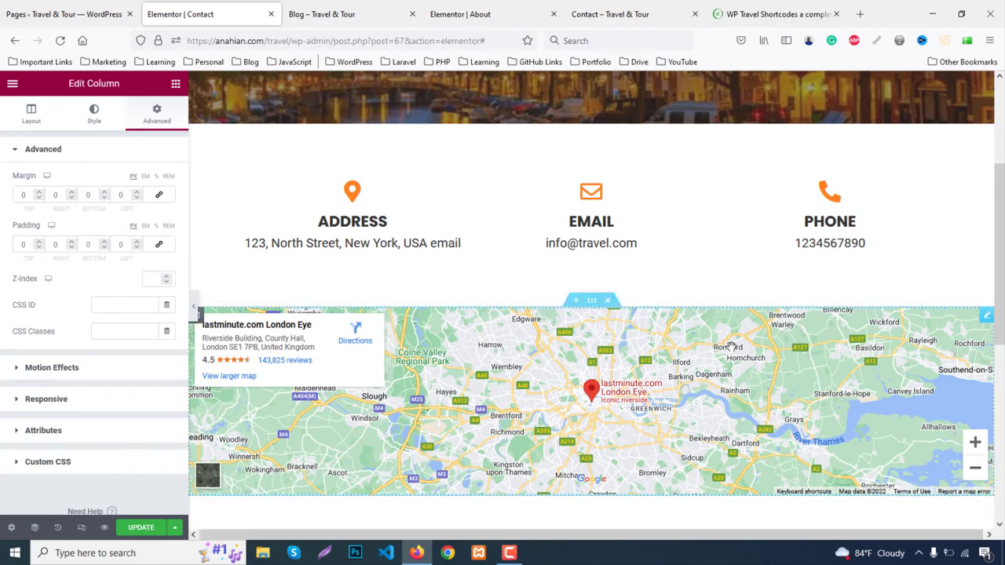
scroll(738, 336, "down", 3)
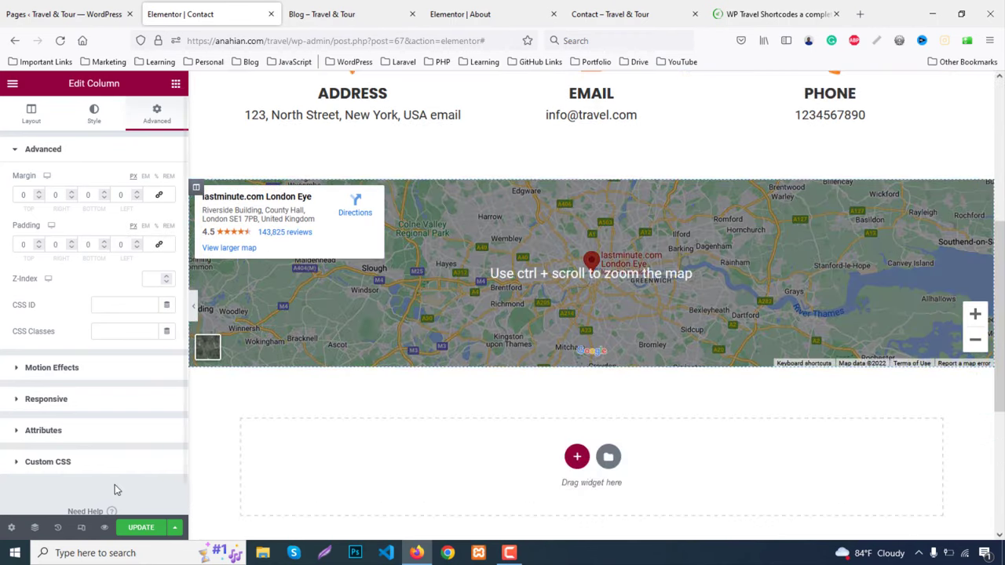
left_click(133, 527)
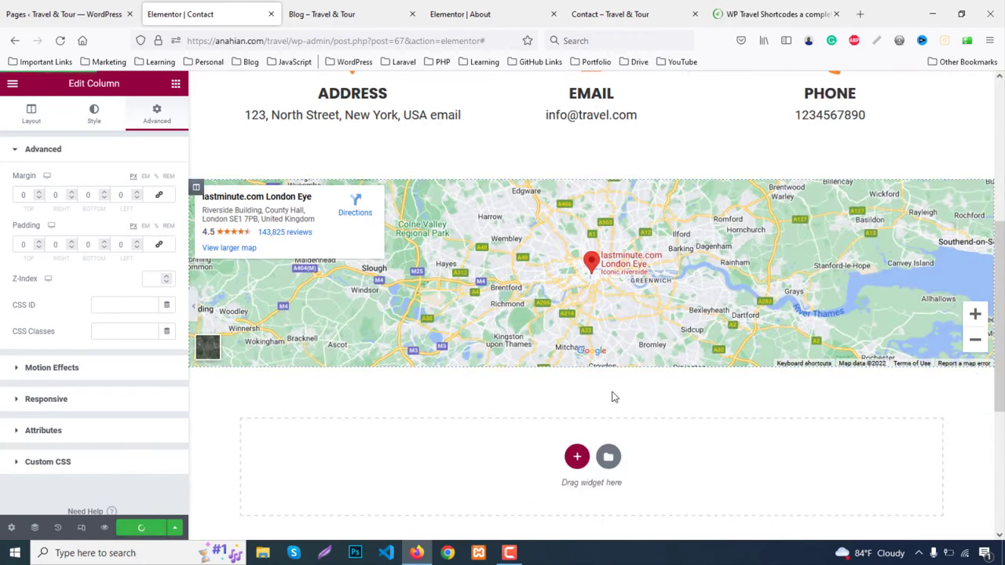
scroll(235, 213, "up", 5)
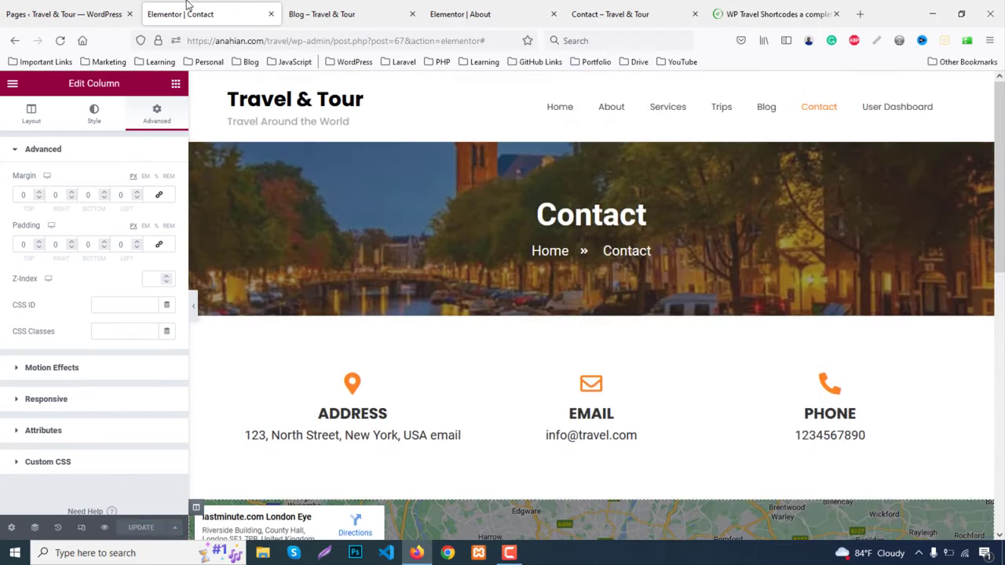
Close the editor, browse the live Contact page down to the map and footer, then return to Pages
middle_click(187, 7)
left_click(731, 128)
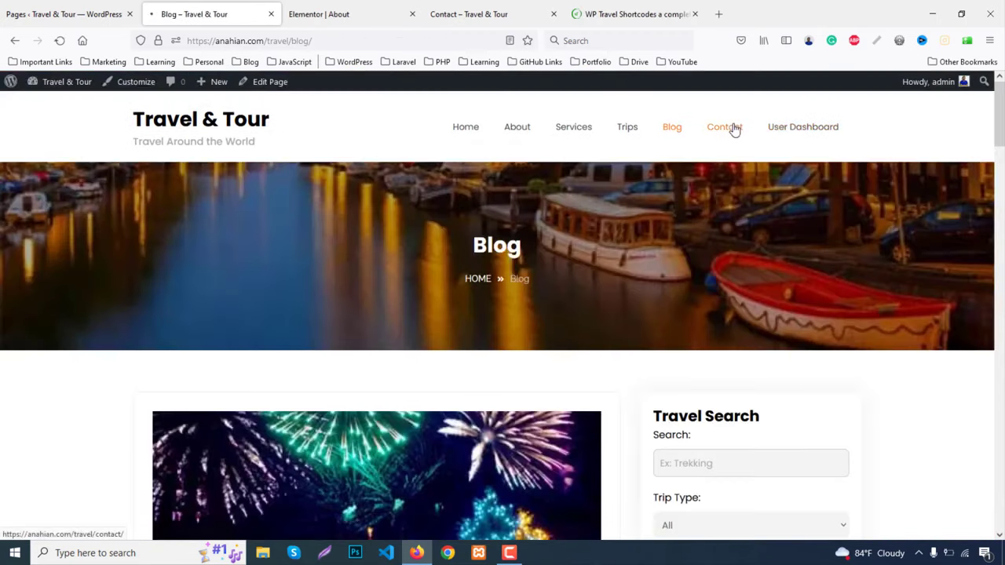
scroll(759, 251, "down", 6)
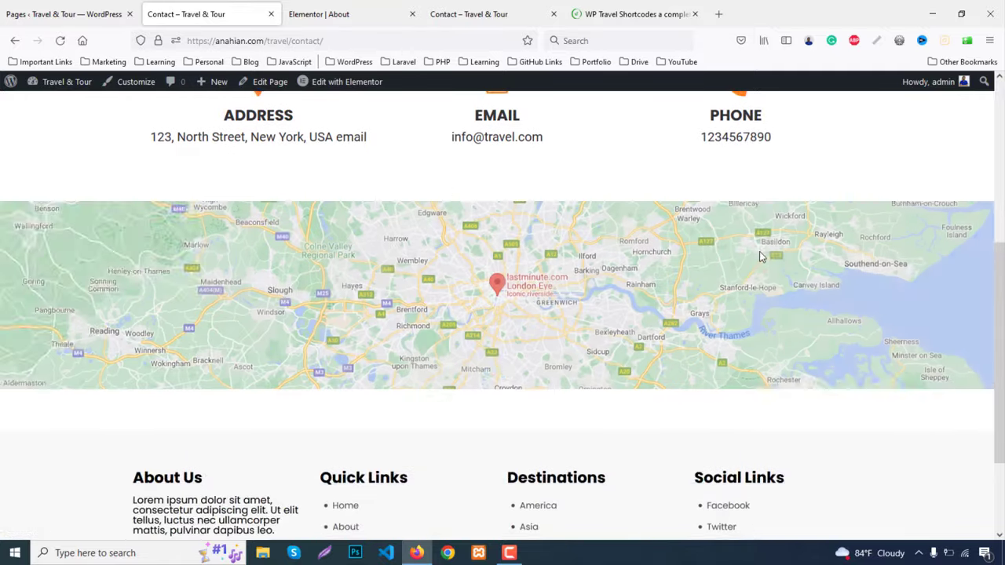
scroll(759, 256, "up", 5)
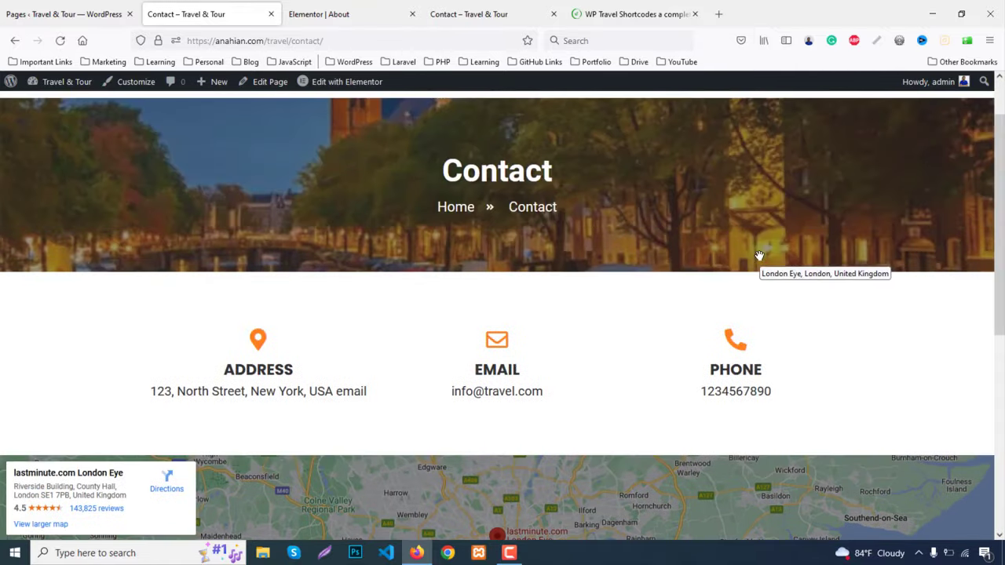
scroll(759, 254, "down", 2)
scroll(759, 259, "up", 2)
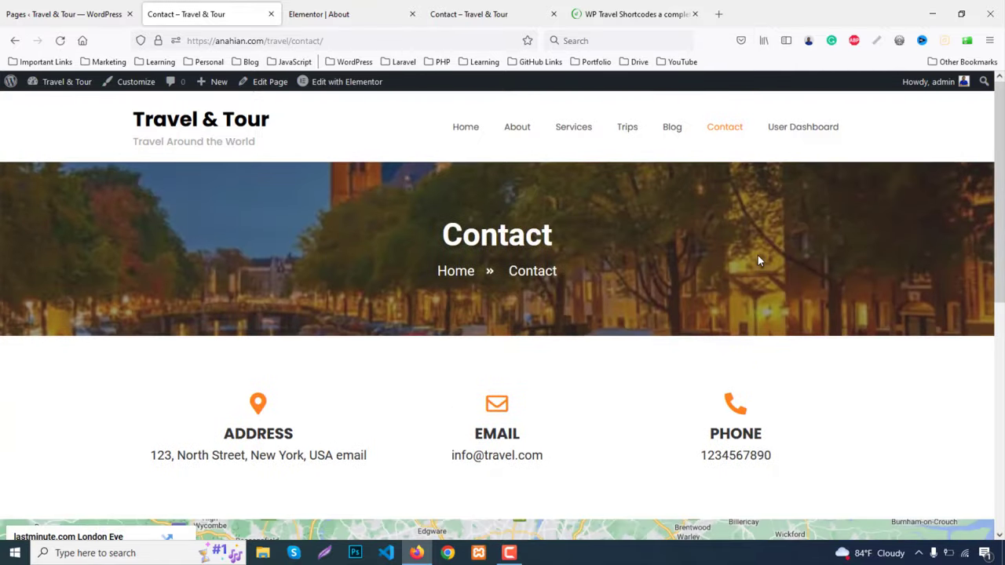
scroll(758, 243, "down", 6)
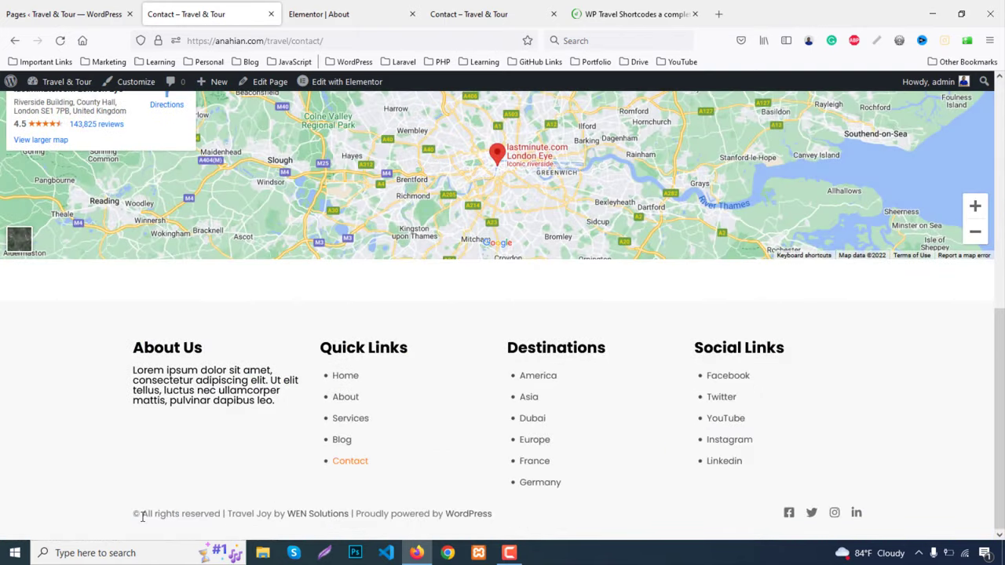
left_click_drag(142, 516, 526, 523)
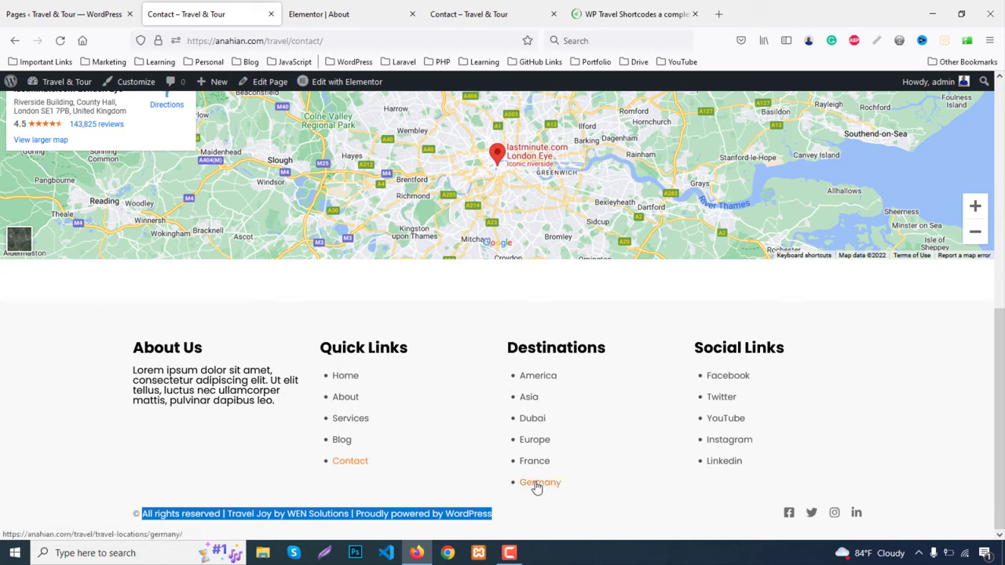
key("F10")
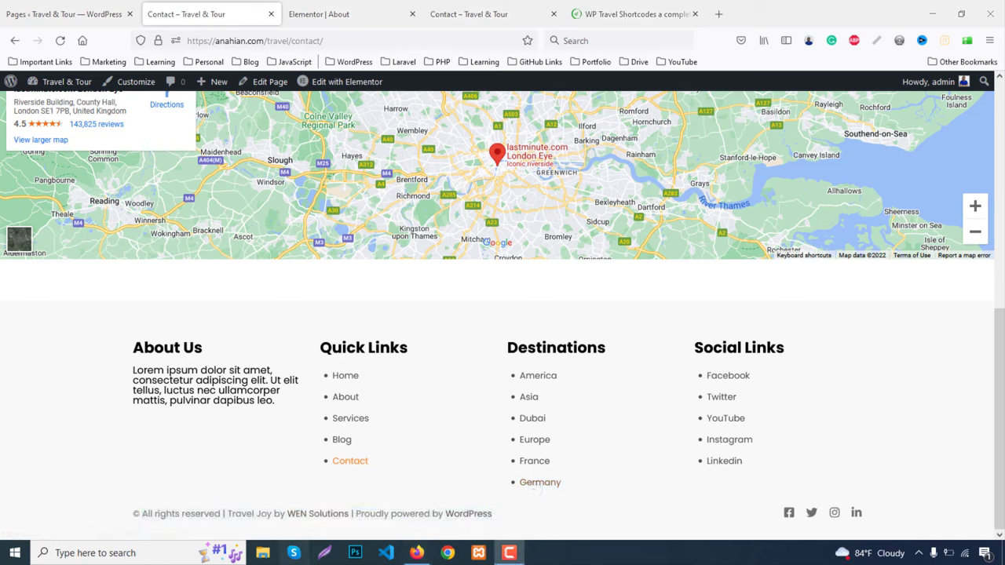
left_click(29, 16)
Go to Plugins > Add New and begin a plugin search starting with 'v'
mouse_move(50, 388)
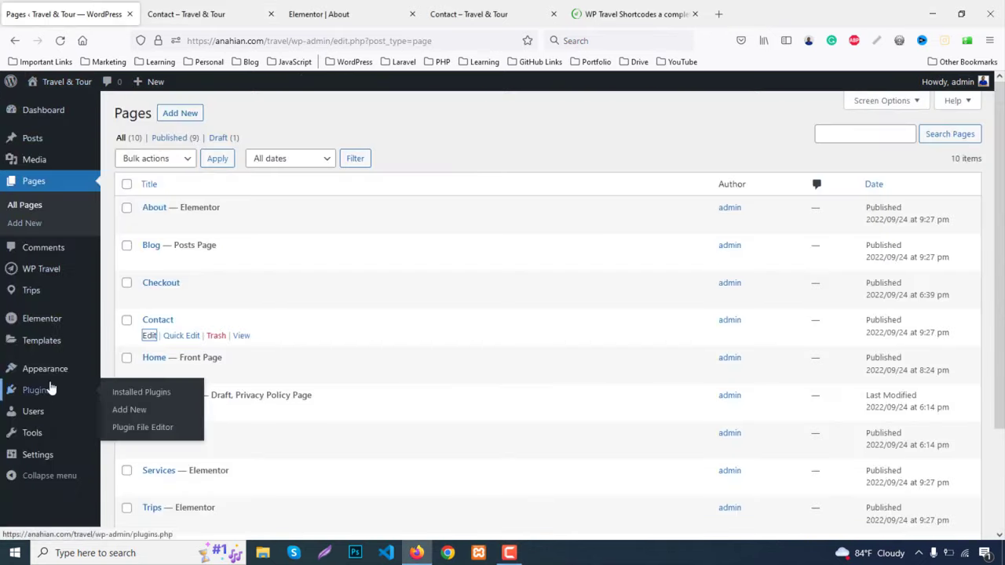
left_click(157, 409)
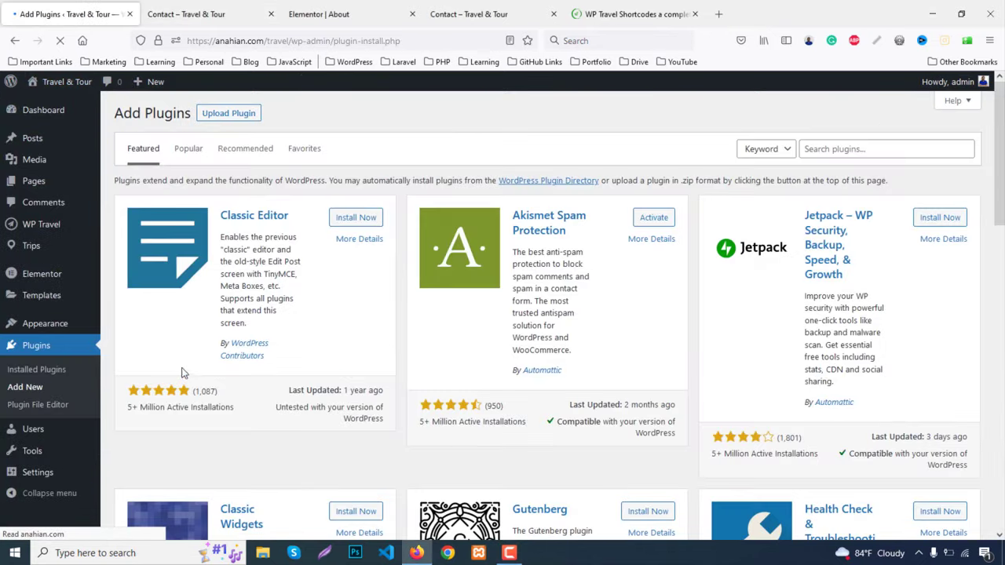
left_click(873, 154)
type("visual footer remove")
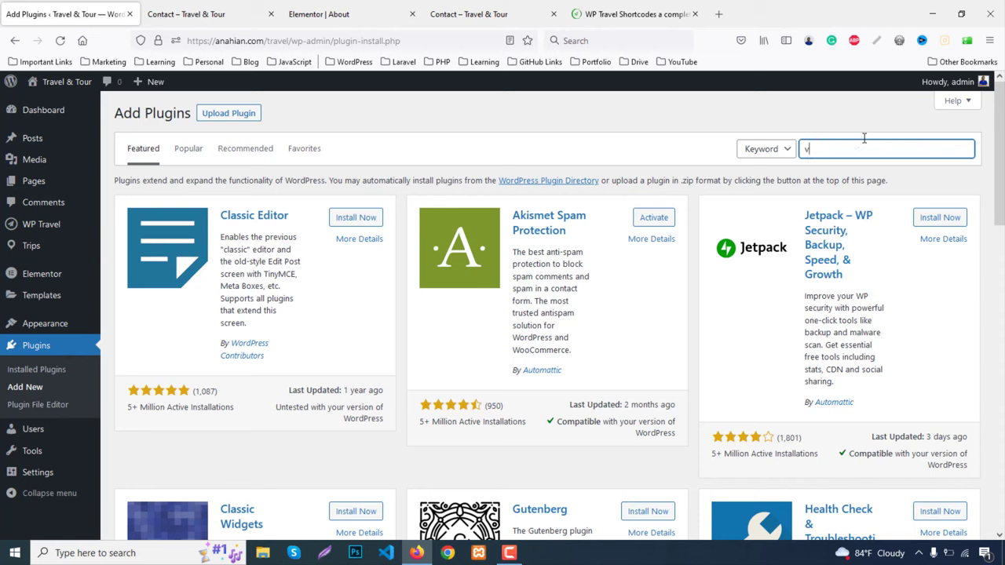
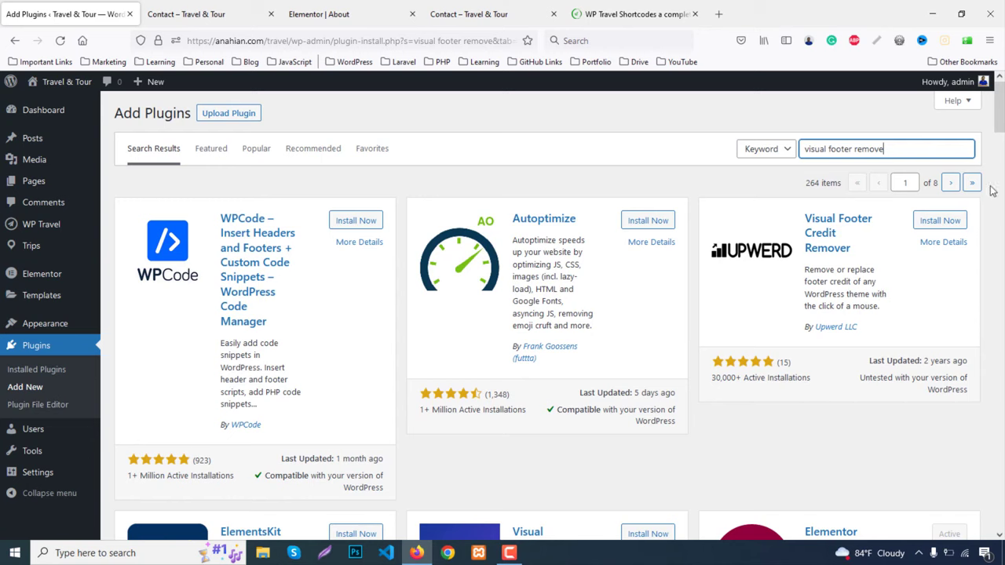
Install and activate the Visual Footer Credit Remover plugin, then open its visual editor
left_click(941, 224)
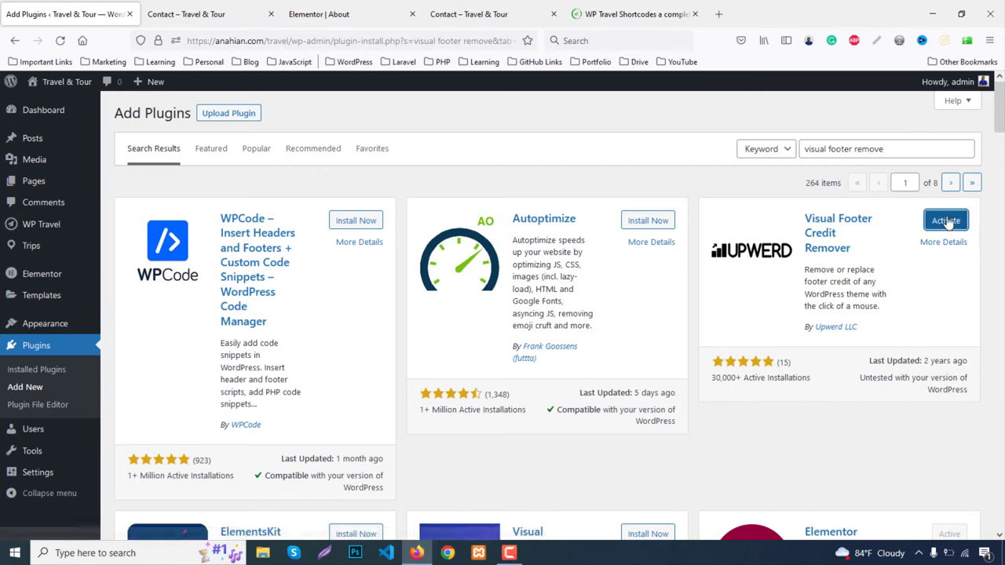
left_click(947, 222)
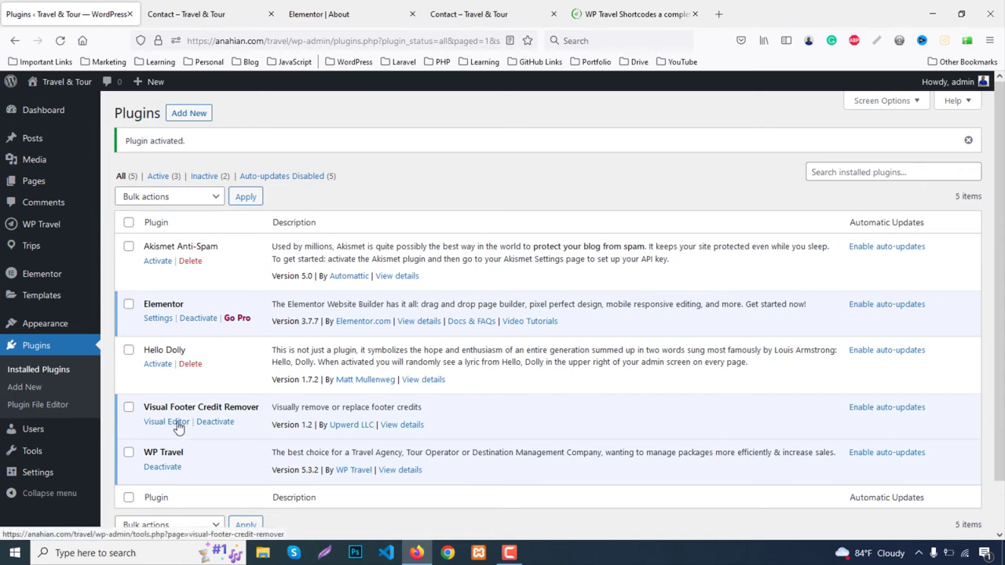
left_click(177, 424)
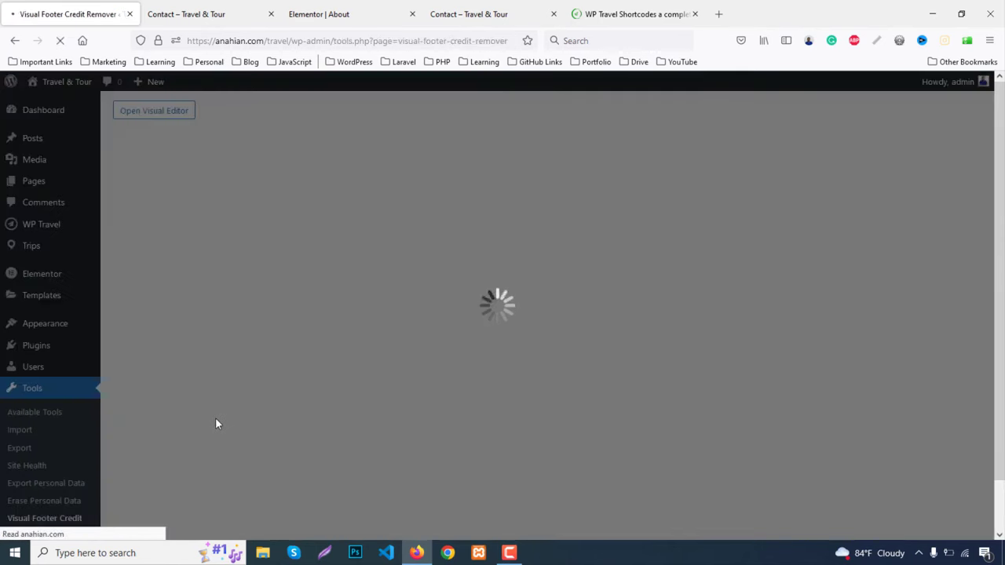
Select the footer copyright line and enter '© 2022. All Rights Reserved Travel & Tour.' as its text
scroll(611, 381, "down", 15)
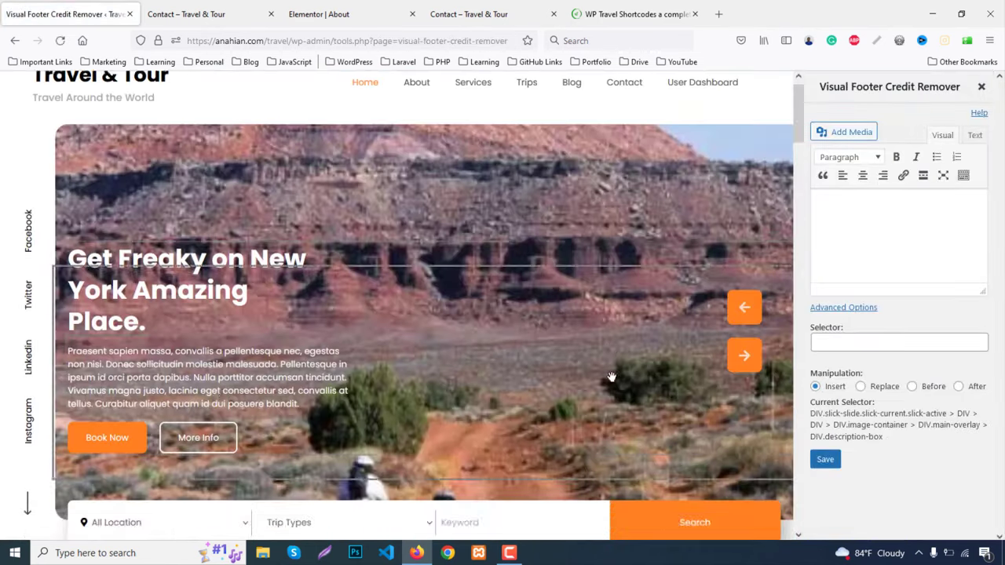
scroll(613, 383, "down", 20)
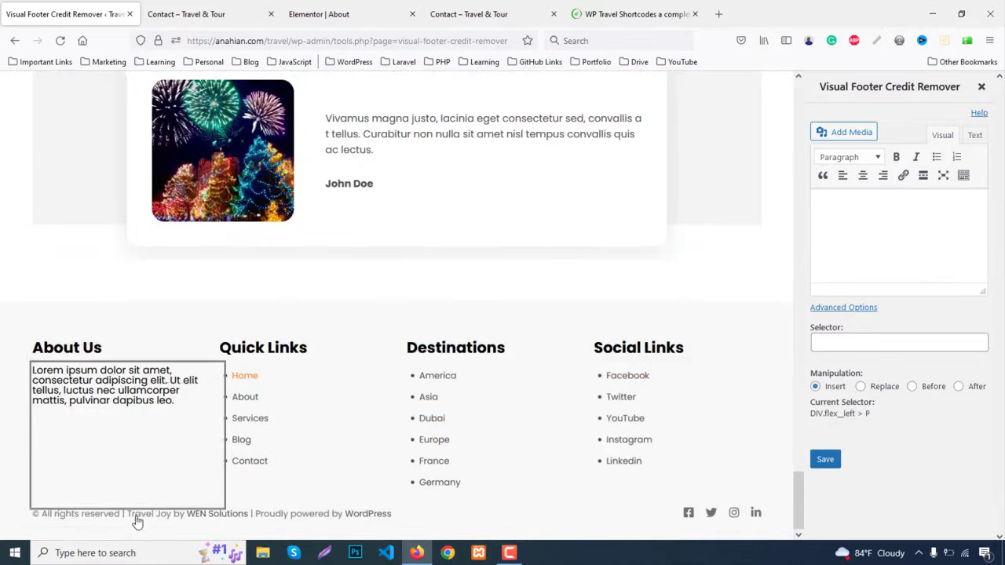
left_click(155, 514)
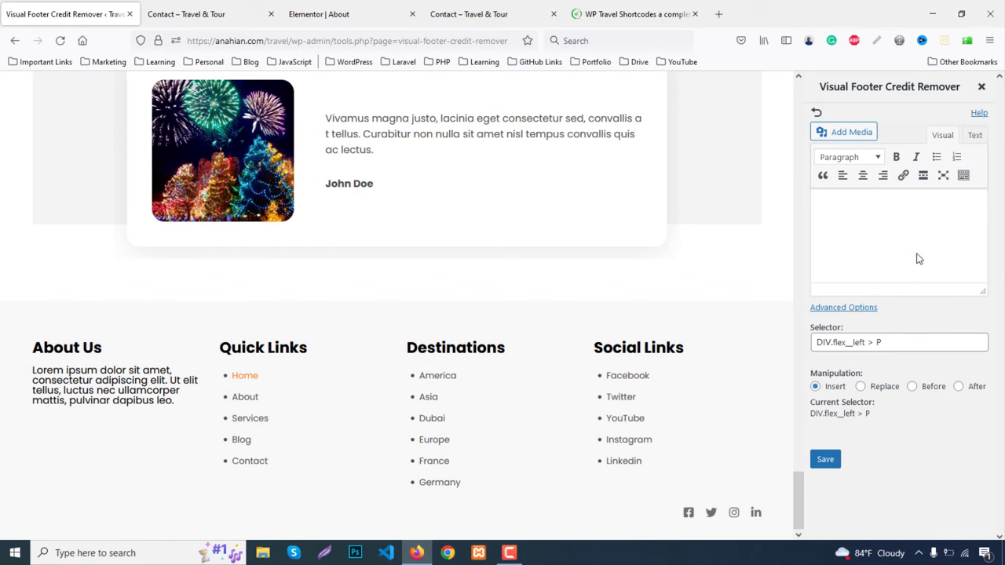
left_click(869, 245)
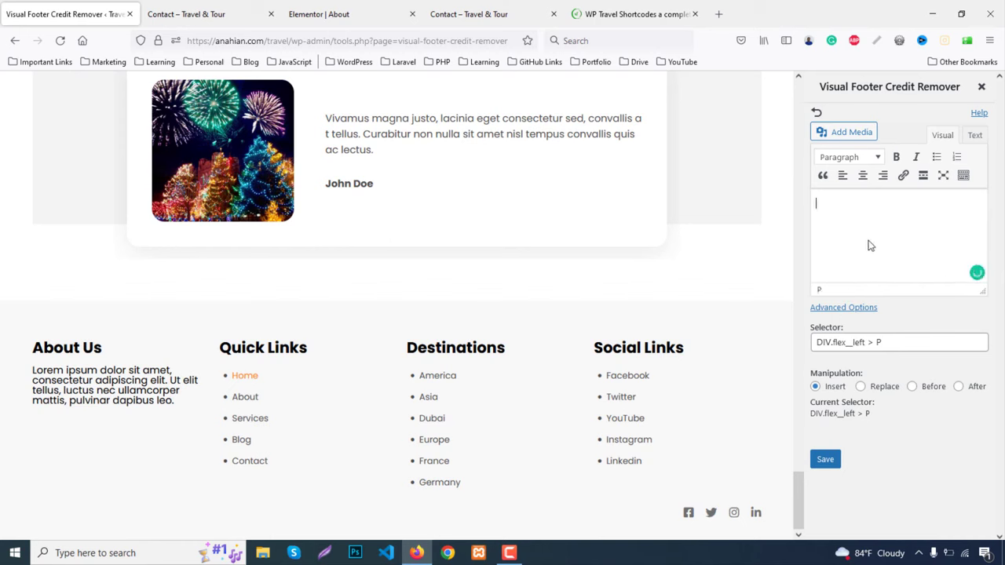
left_click(973, 136)
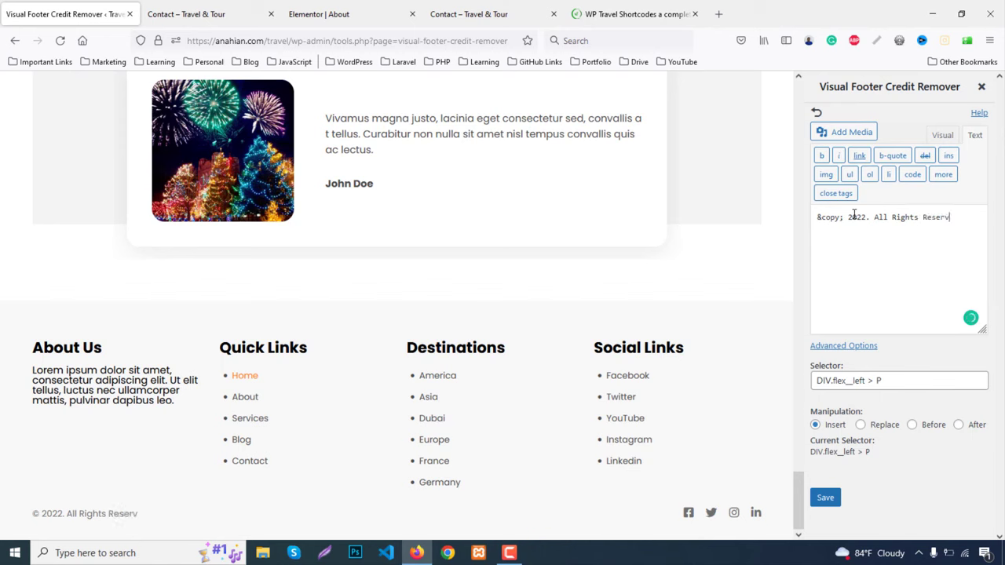
type("avel & Tour.")
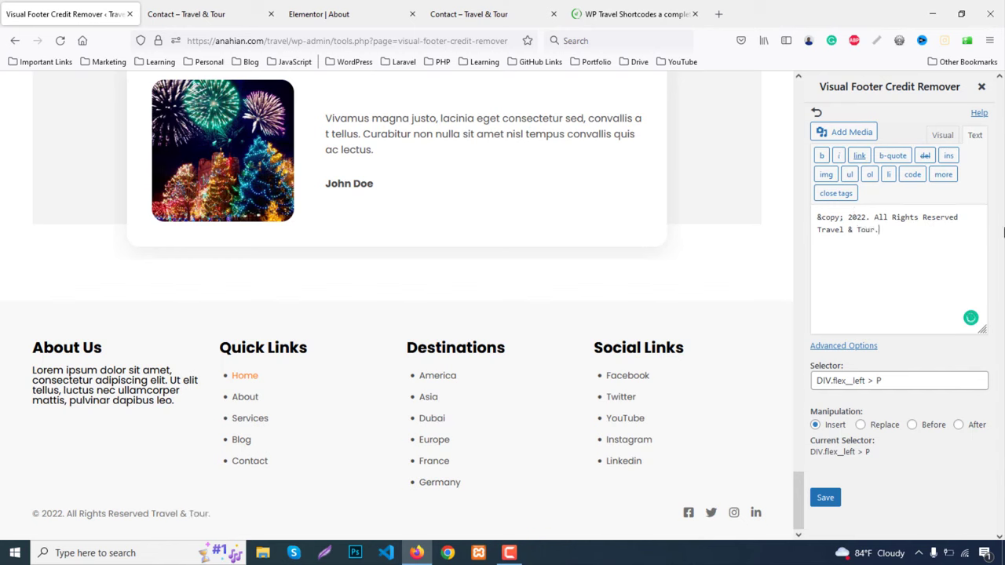
Save the new footer credit and reload the Contact page to check it
left_click(826, 499)
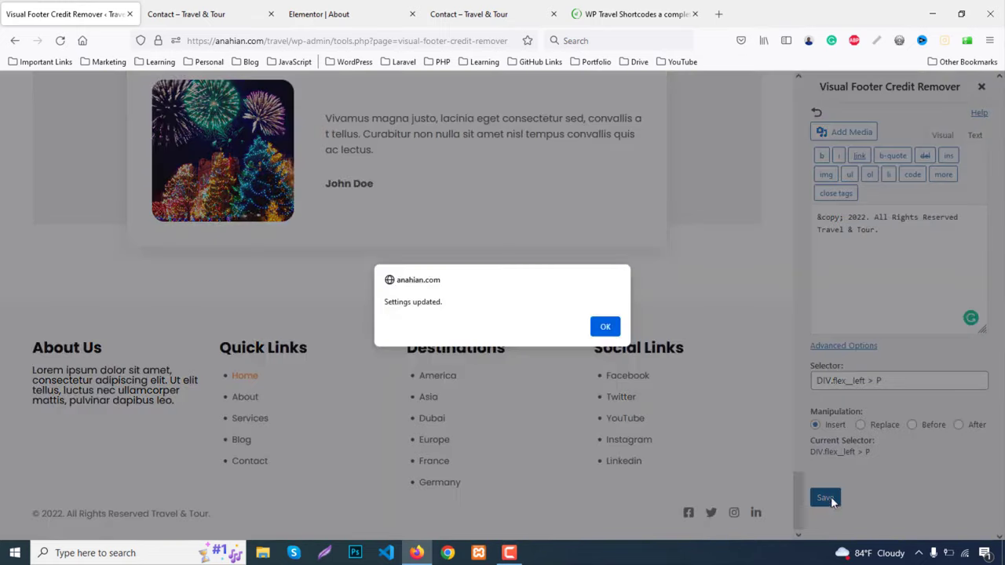
left_click(606, 331)
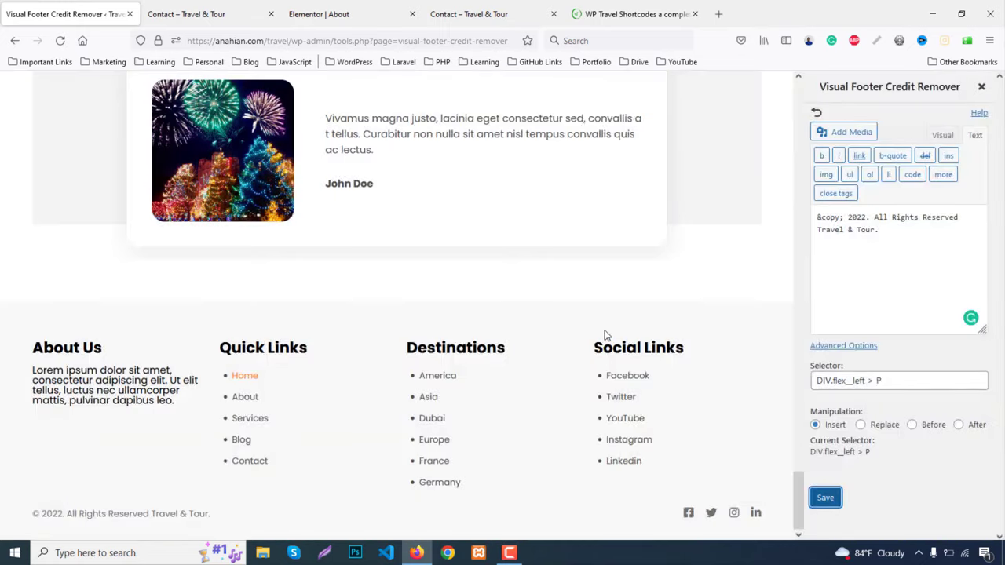
left_click(827, 501)
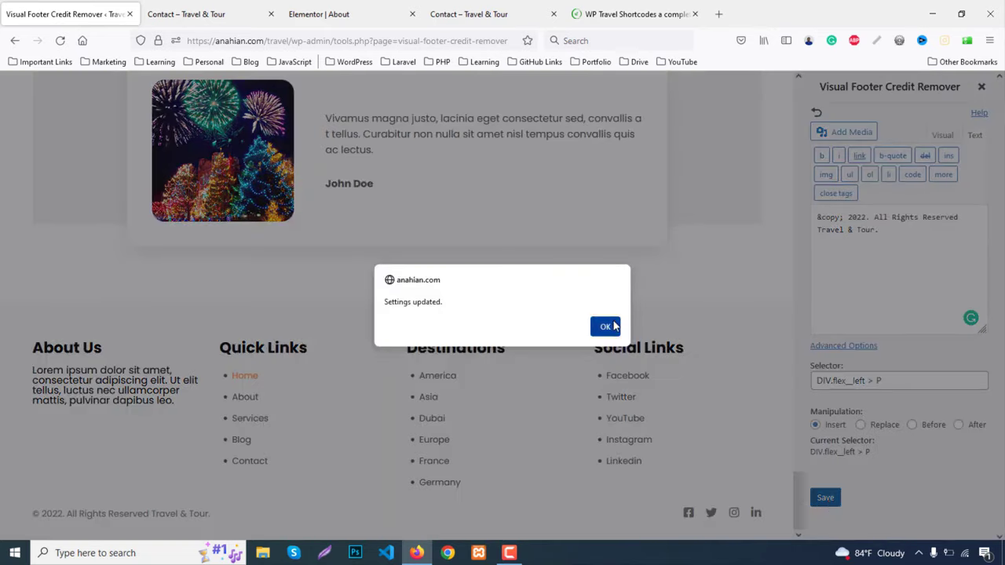
left_click(605, 327)
left_click(196, 14)
left_click(58, 41)
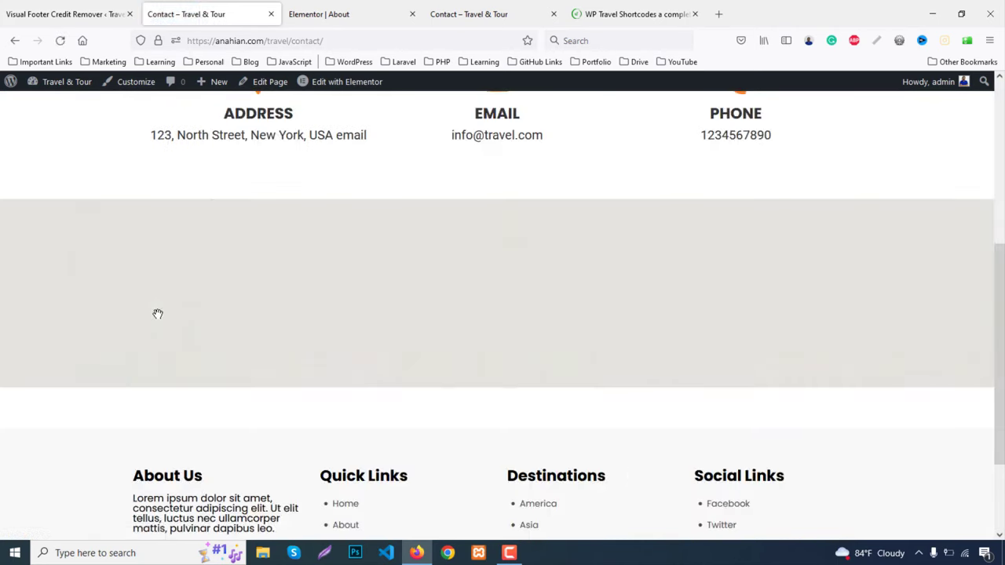
Review the User Dashboard page, then return to the Visual Footer Credit Remover editor
scroll(792, 402, "up", 5)
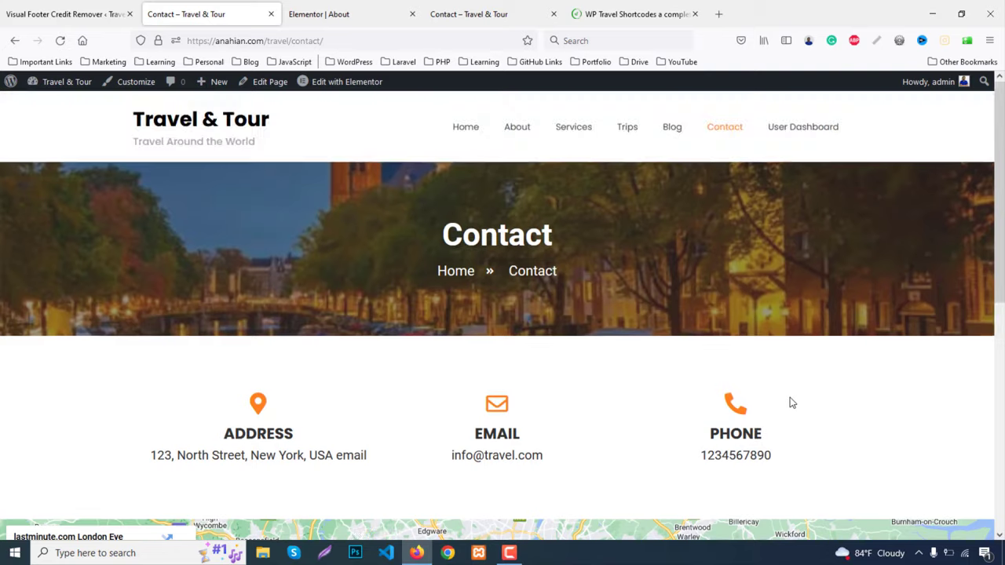
left_click(792, 135)
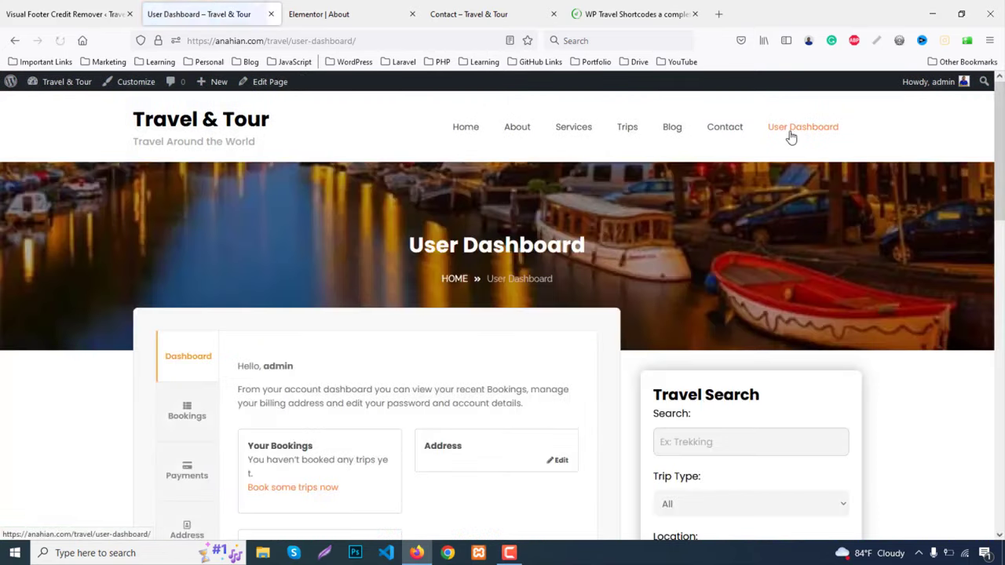
scroll(816, 219, "down", 2)
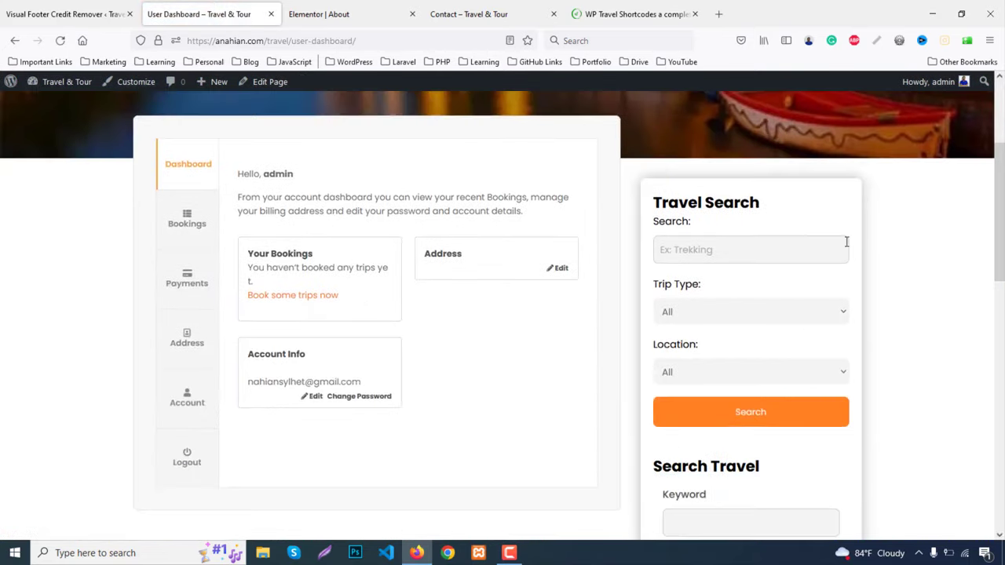
scroll(883, 280, "up", 3)
left_click(14, 6)
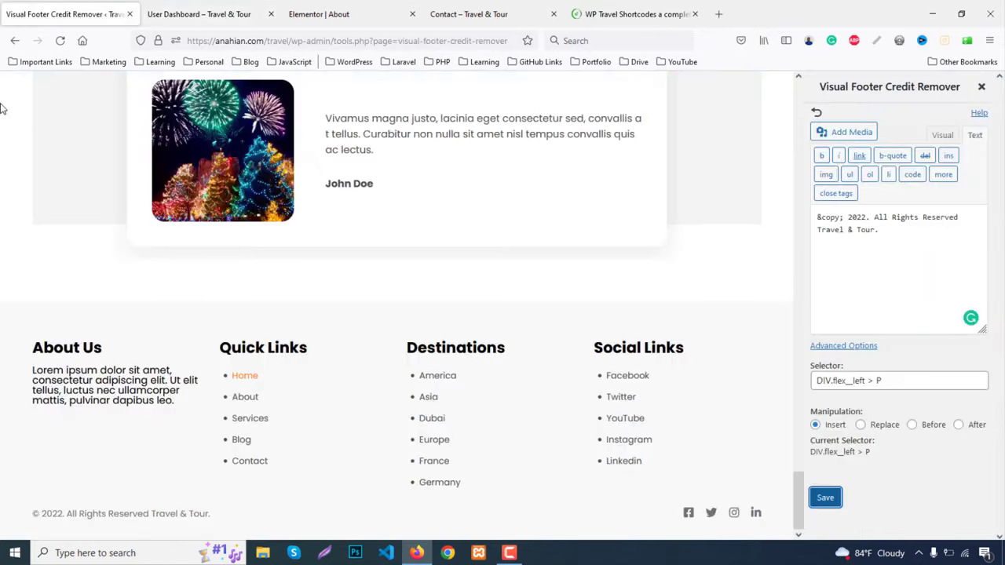
In the Customizer's Theme Options > Site Layout, set Pages Layout to Full width and publish
left_click(15, 41)
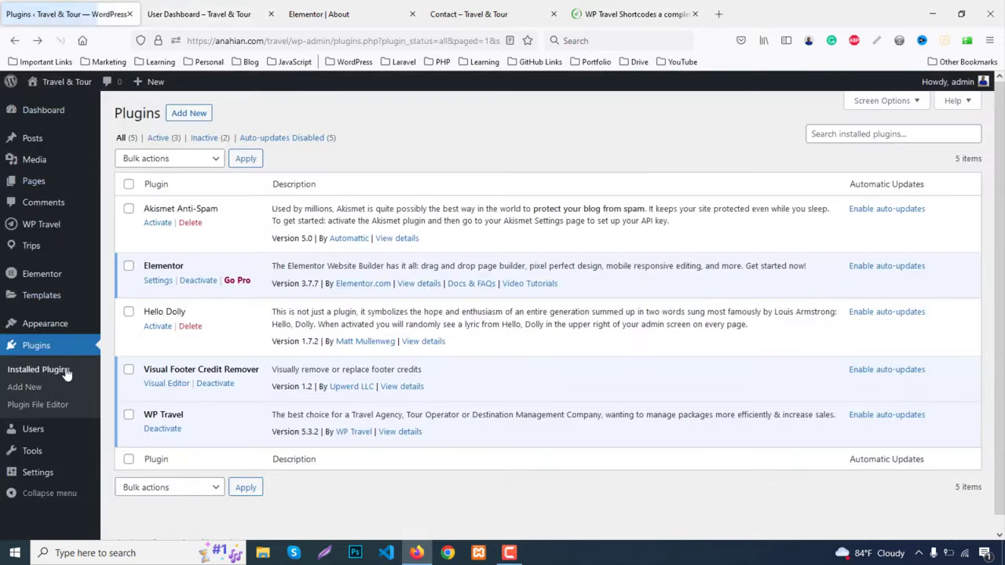
mouse_move(98, 324)
left_click(129, 346)
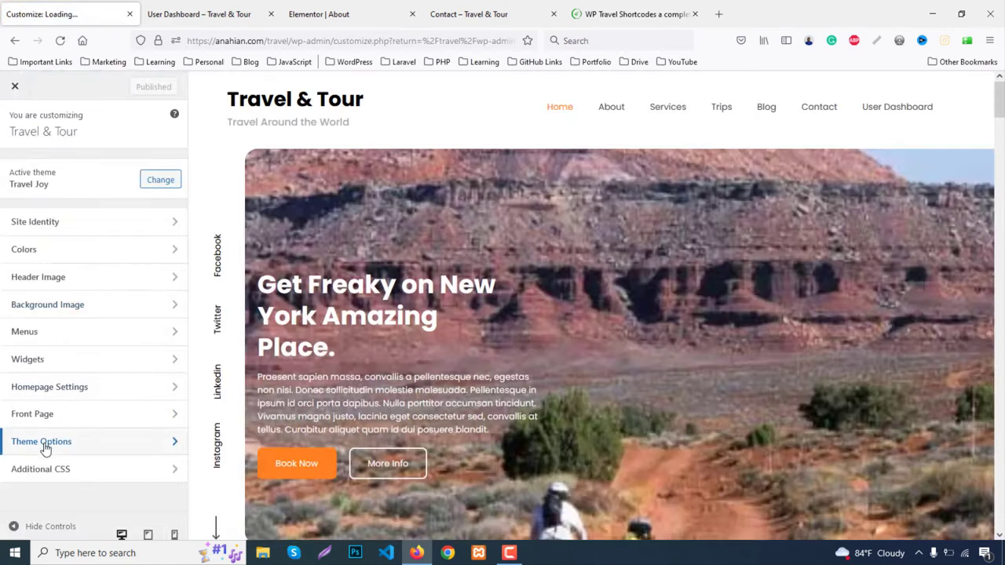
left_click(44, 445)
left_click(36, 168)
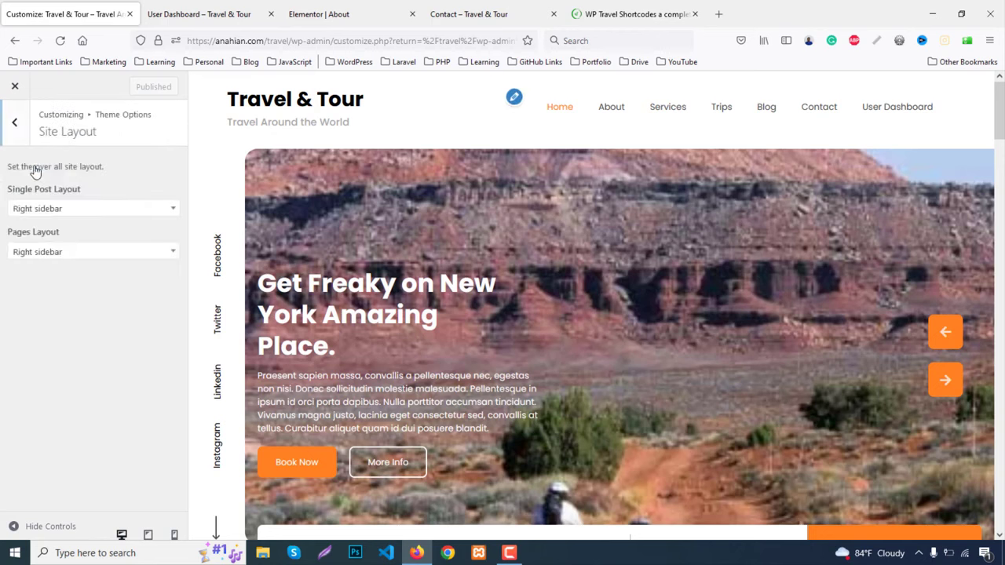
left_click(55, 252)
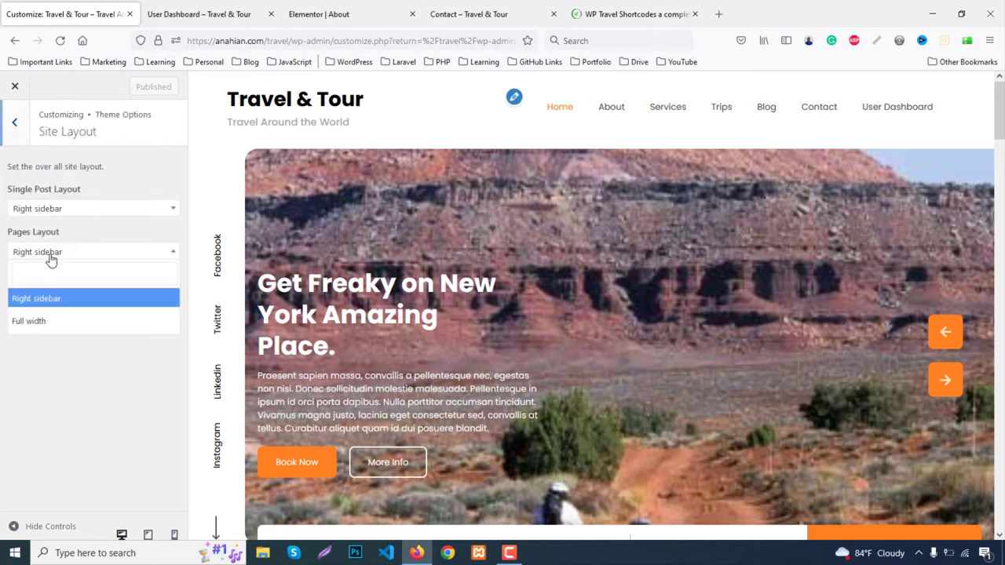
left_click(36, 322)
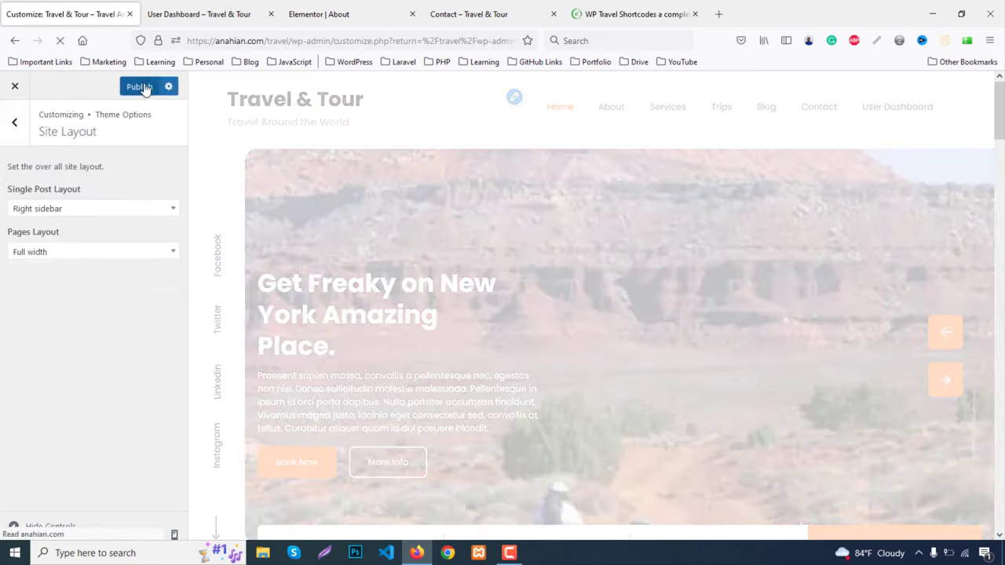
left_click(145, 87)
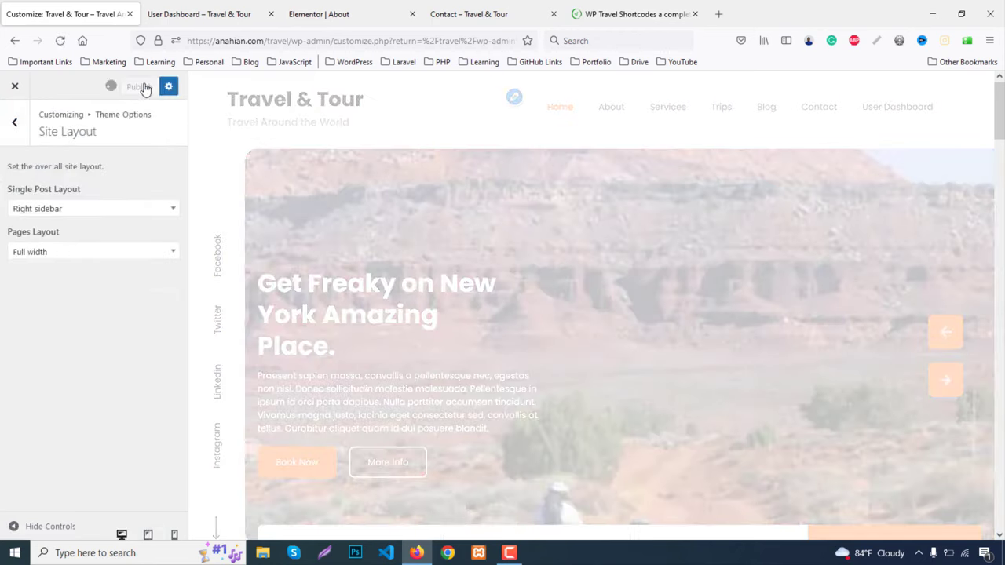
Reload the User Dashboard page to confirm it now spans the full width
left_click(217, 5)
key("F5")
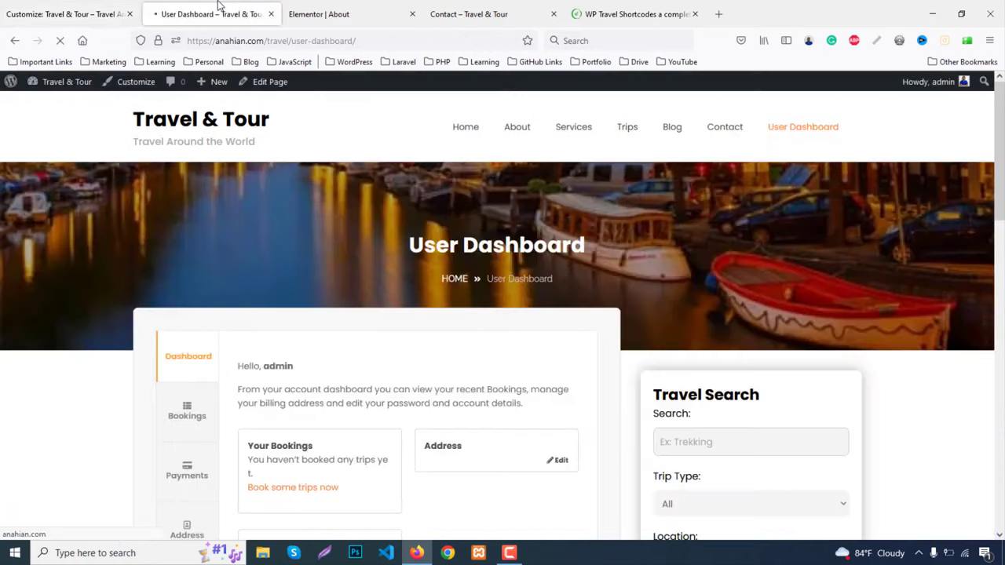
scroll(679, 328, "down", 5)
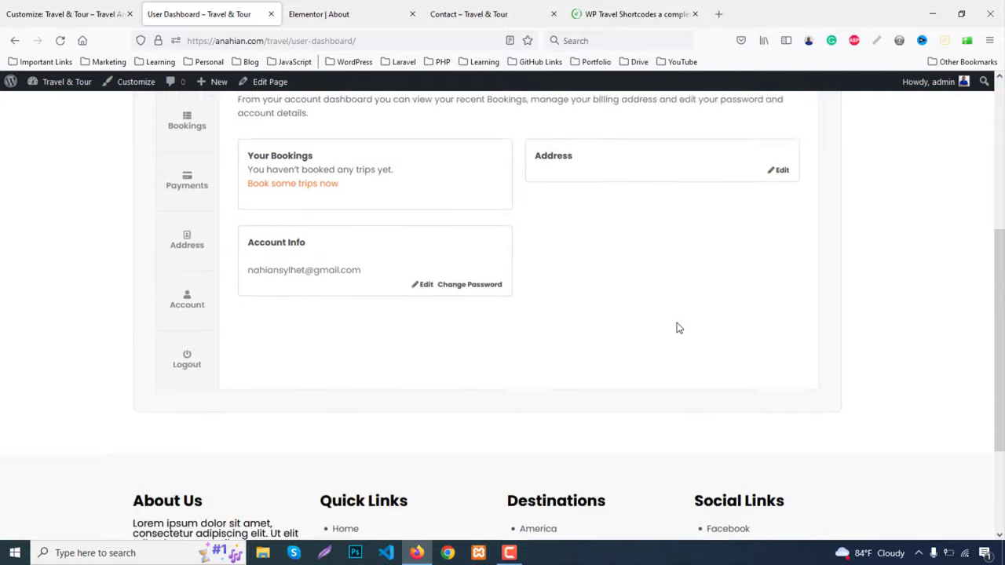
scroll(679, 322, "up", 3)
scroll(679, 318, "up", 3)
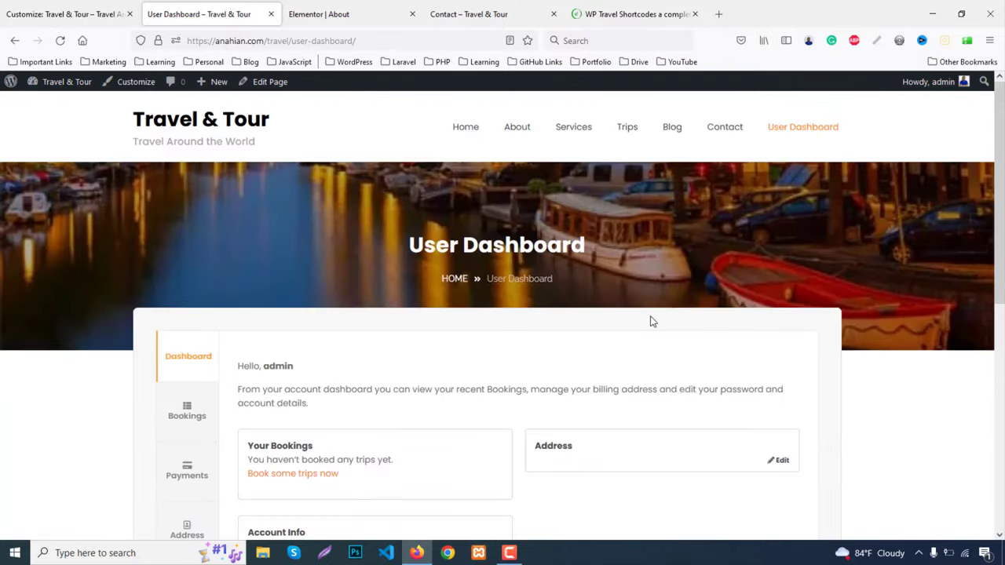
Open the Home page and browse the Bike Ride, Fireworks and Kayaking trip cards
left_click(471, 134)
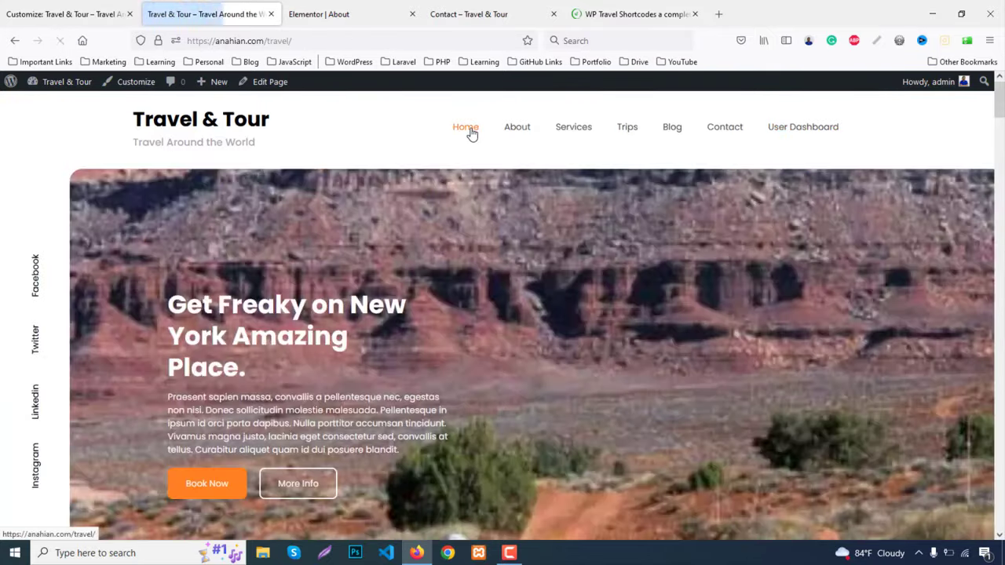
scroll(538, 330, "down", 15)
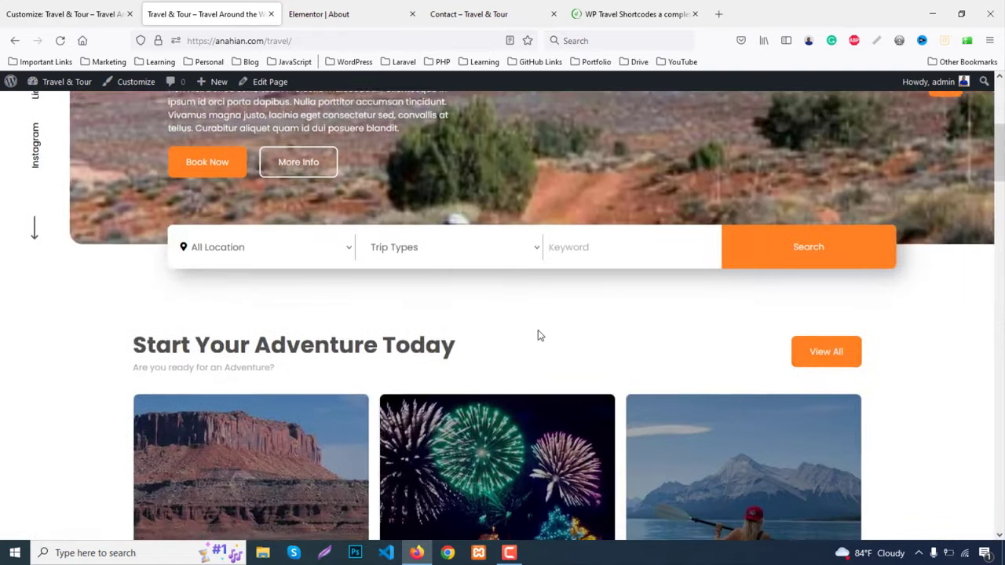
scroll(539, 331, "down", 20)
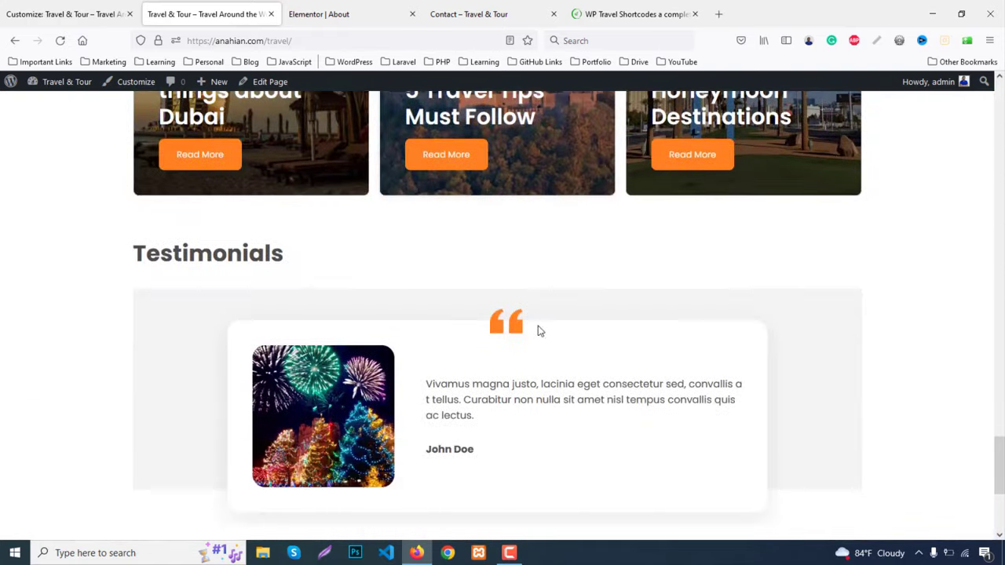
scroll(538, 330, "down", 3)
scroll(538, 325, "up", 20)
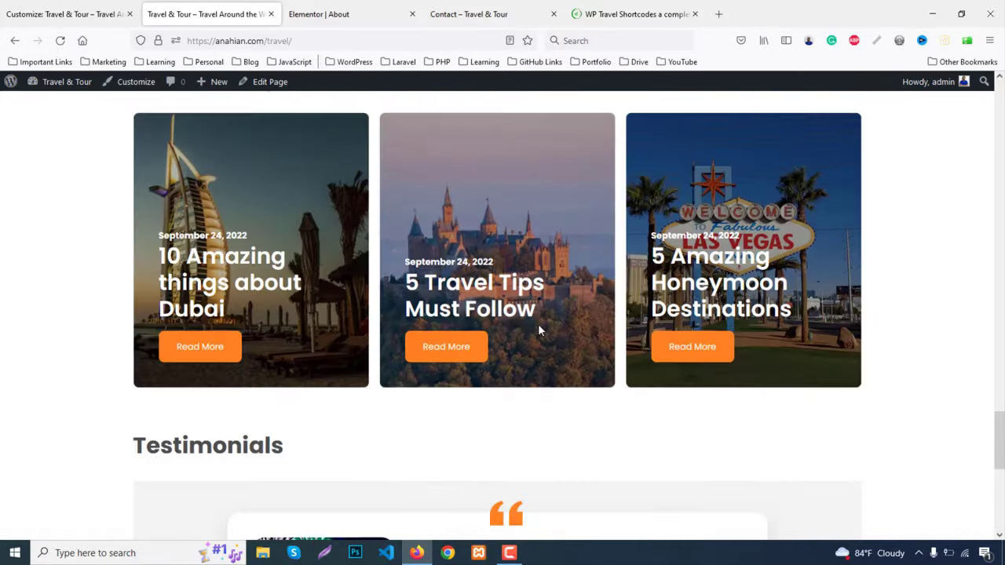
scroll(540, 328, "up", 15)
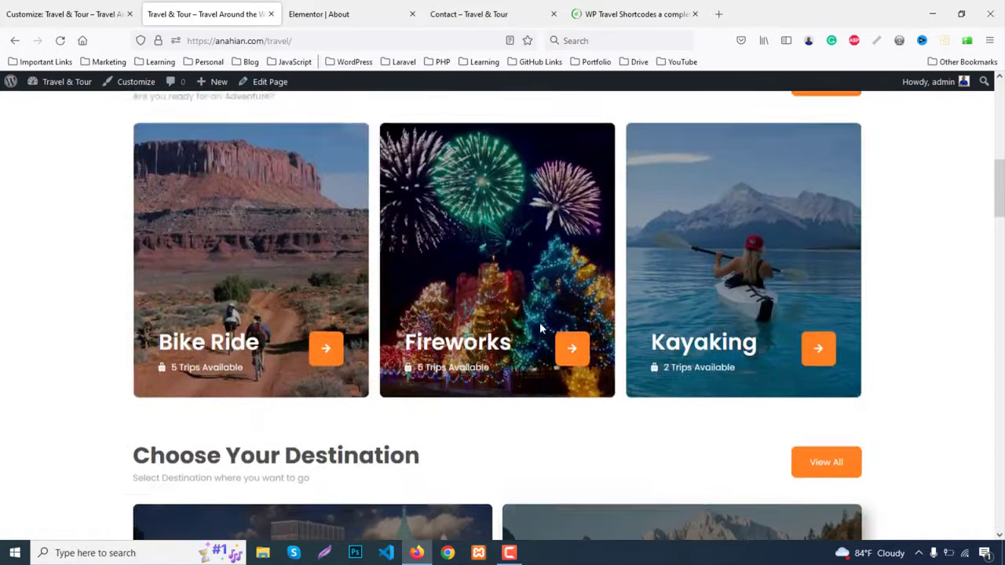